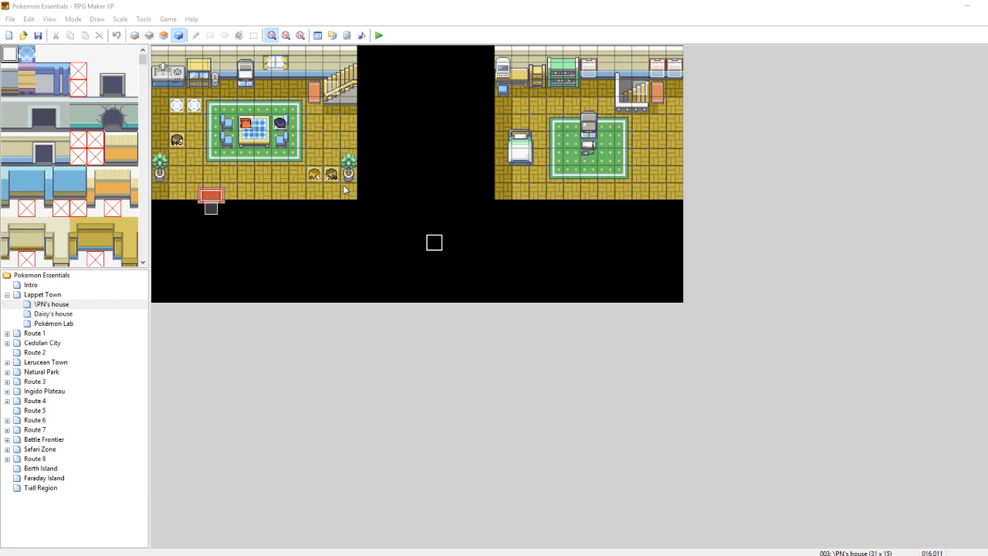
Look through the project's existing maps, from Intro and the Lappet Town interiors to Route 4 and the three island and region maps
click(56, 286)
click(62, 295)
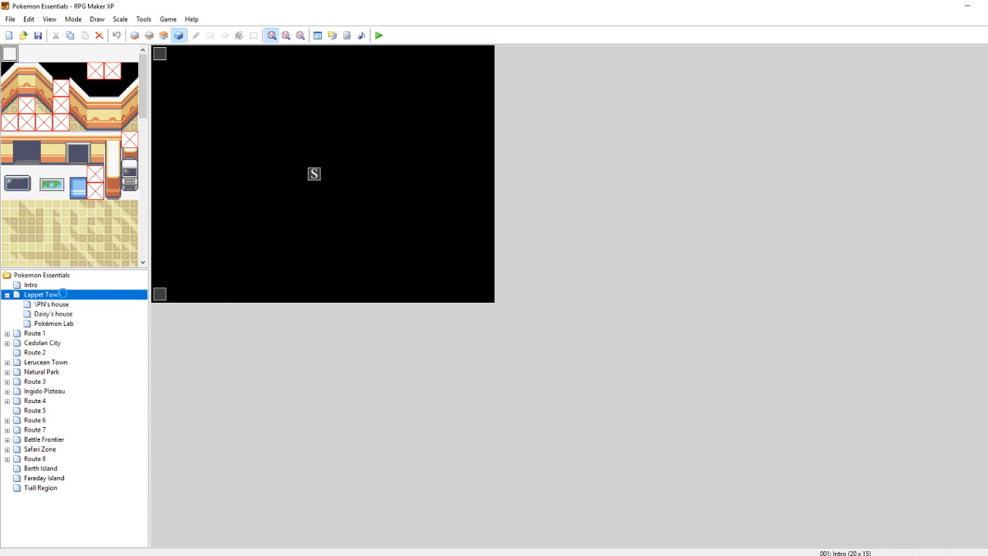
click(65, 307)
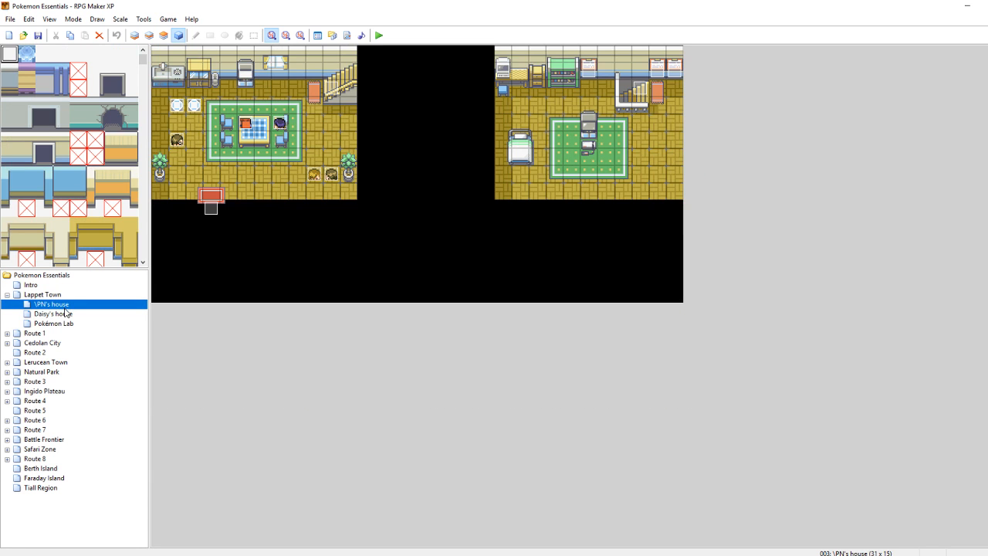
click(62, 314)
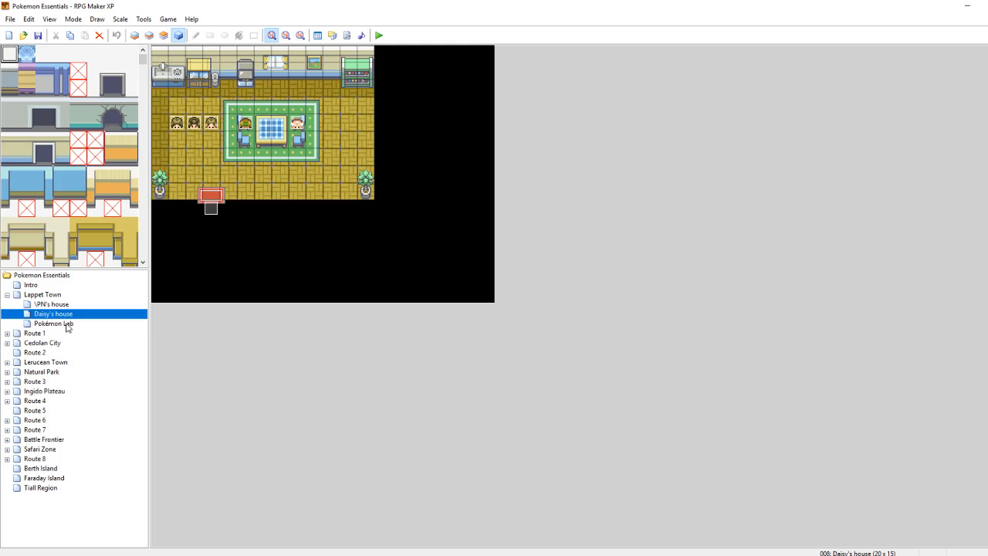
click(66, 326)
click(59, 333)
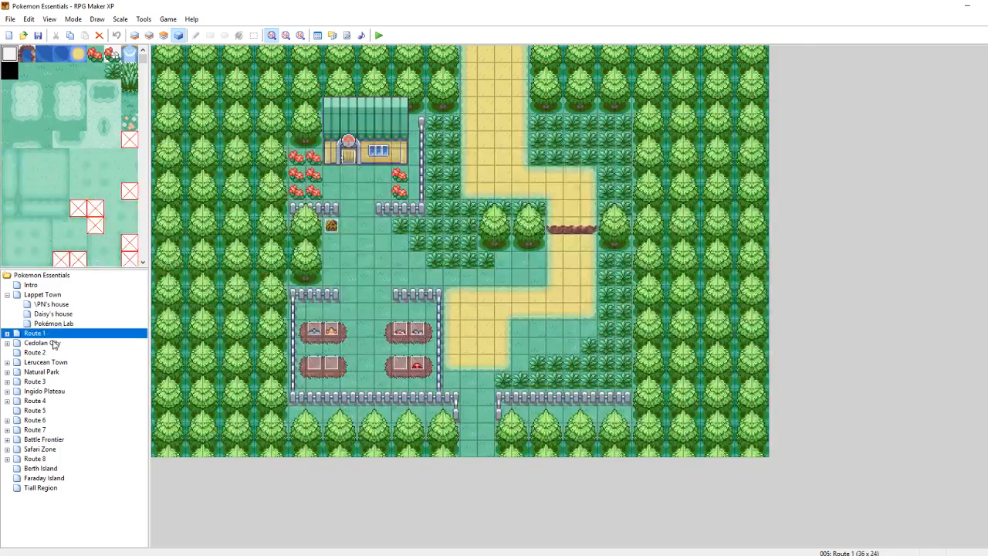
click(54, 342)
click(51, 352)
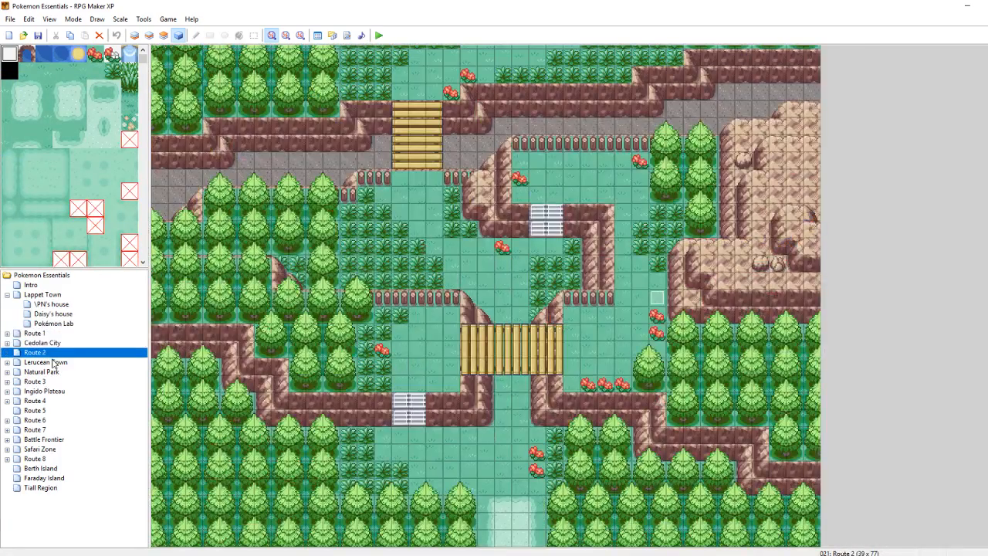
click(52, 363)
click(57, 382)
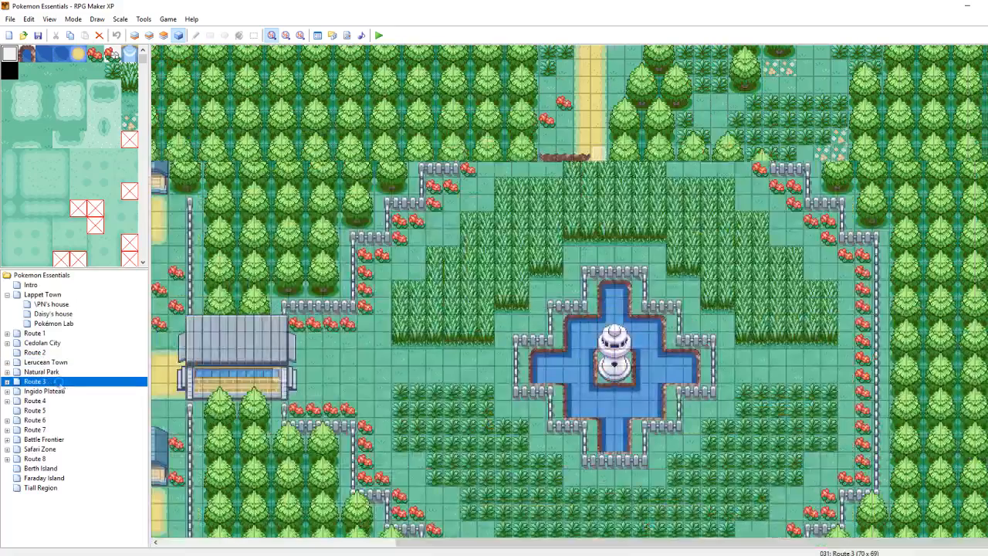
click(47, 391)
click(46, 401)
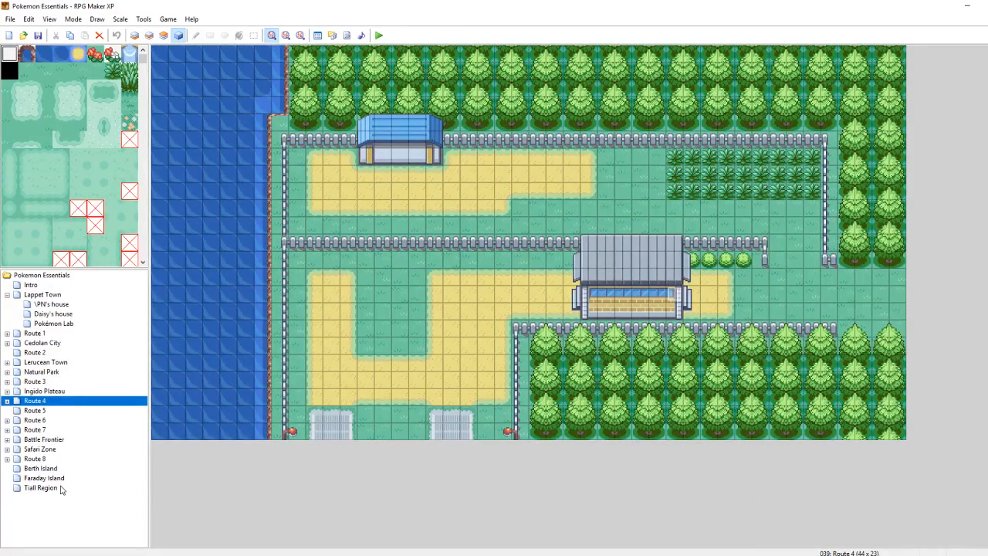
click(62, 487)
click(62, 478)
click(62, 469)
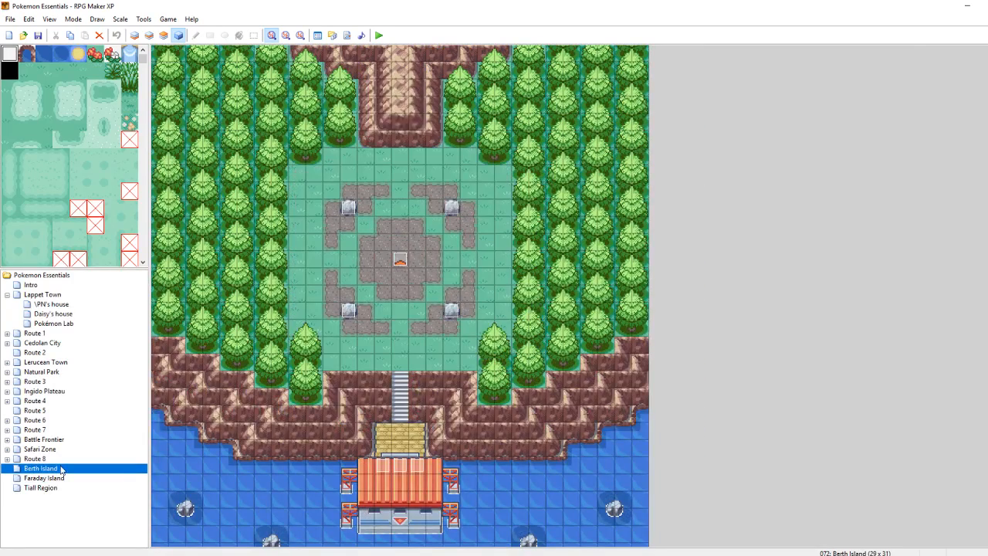
click(401, 292)
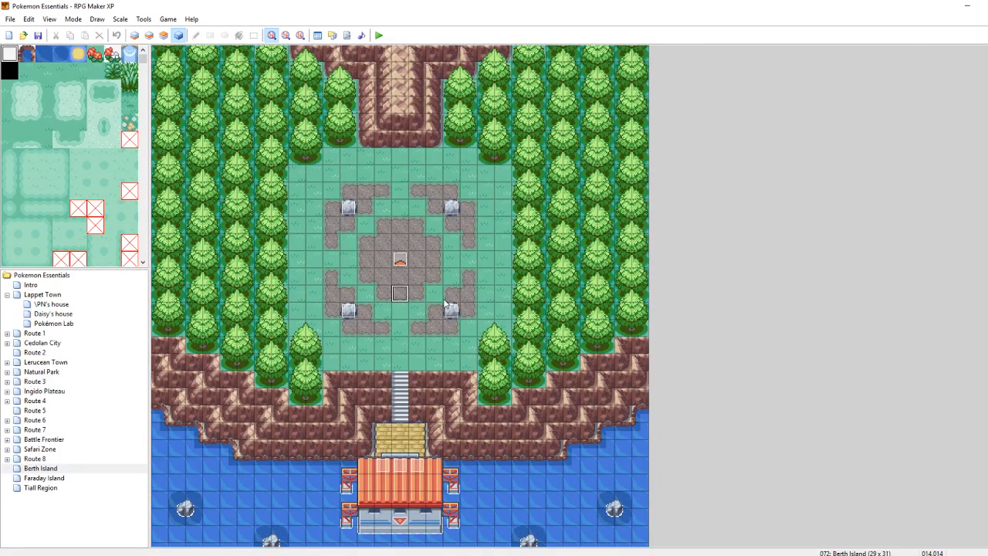
Create a new map named HQ under Lappet Town with the 003: Inside tileset, 40 tiles wide and 30 high
click(43, 294)
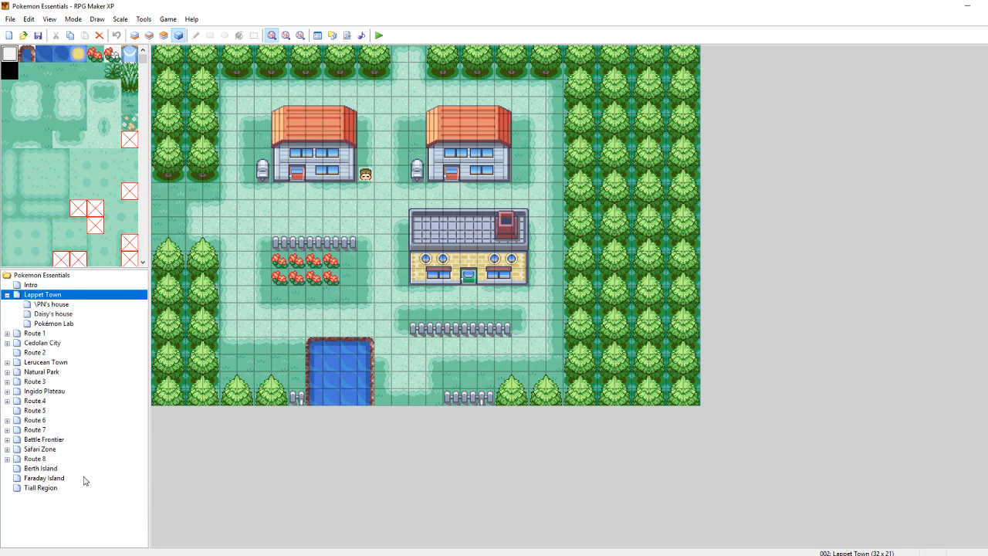
right_click(76, 525)
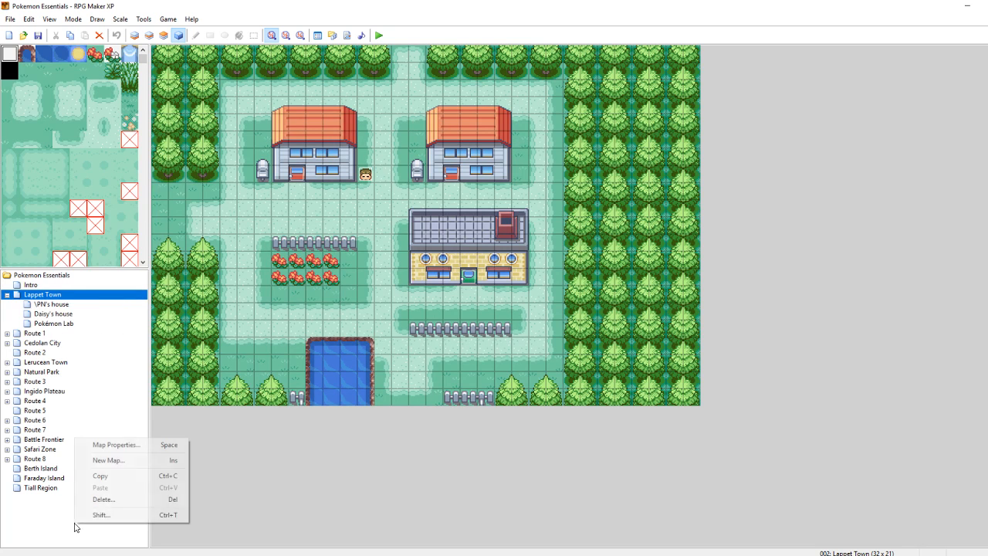
click(120, 461)
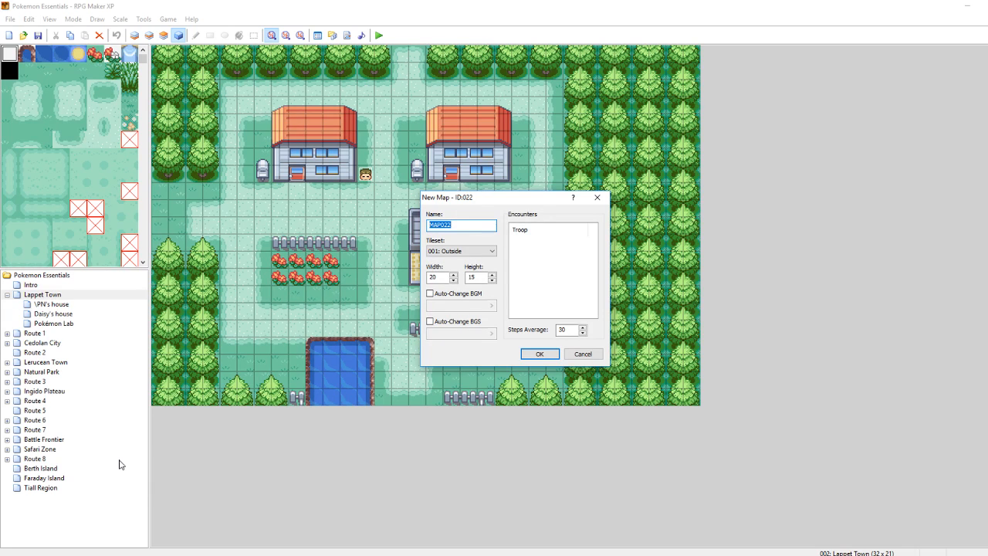
text(HQ)
click(488, 251)
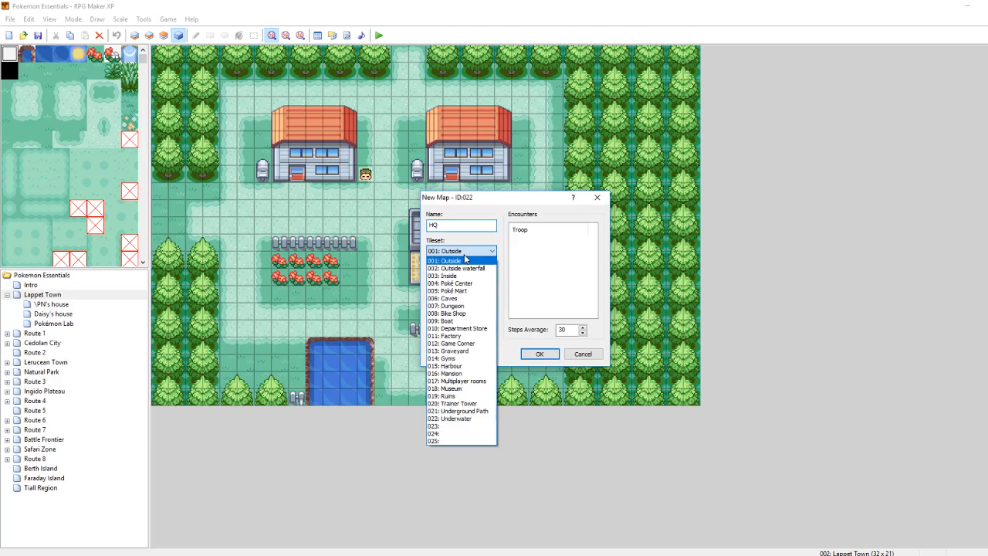
click(450, 276)
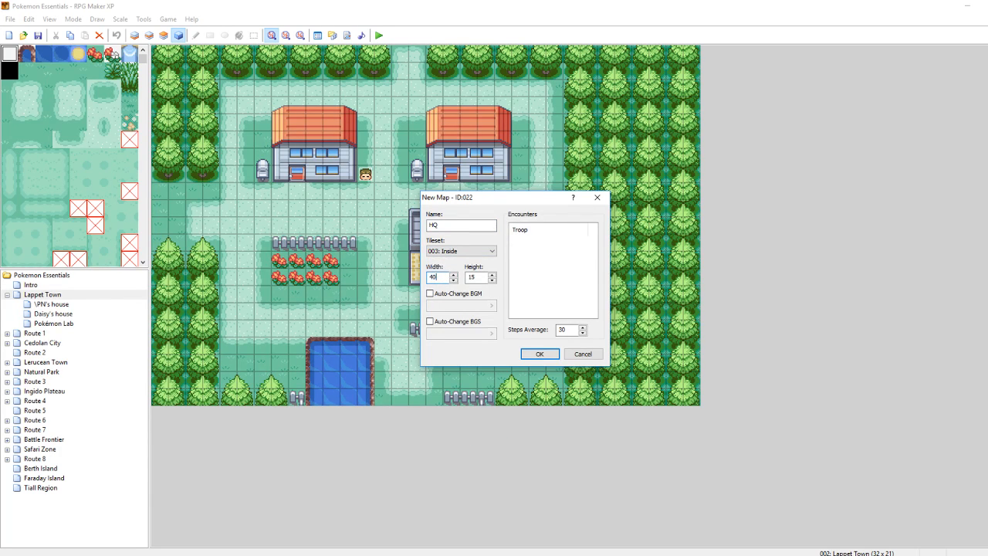
double_click(469, 277)
click(528, 354)
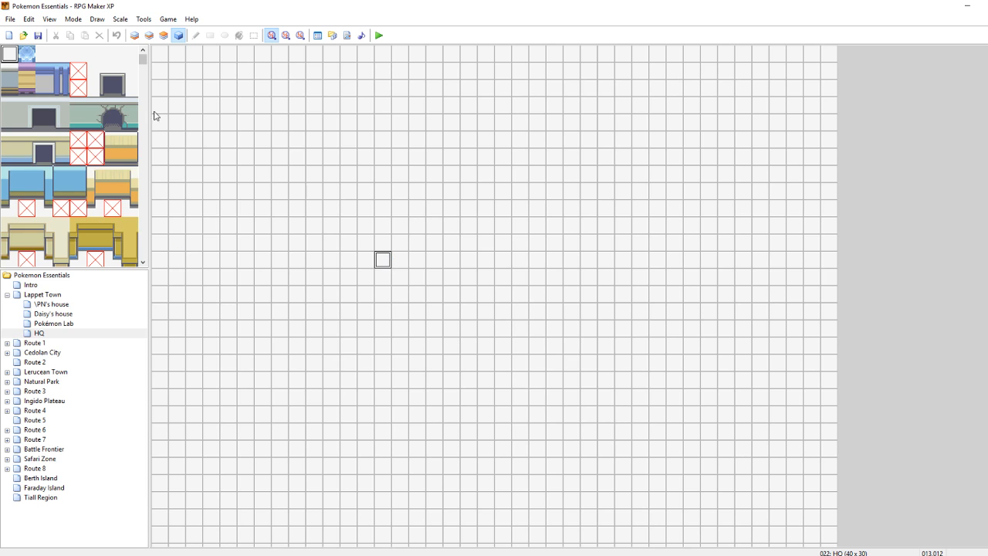
Paint a floor area of about 6 by 5 light square tiles near the middle of the HQ map on the first layer
mouse_move(144, 61)
mouse_down()
mouse_move(144, 99)
mouse_move(144, 75)
mouse_up()
click(9, 158)
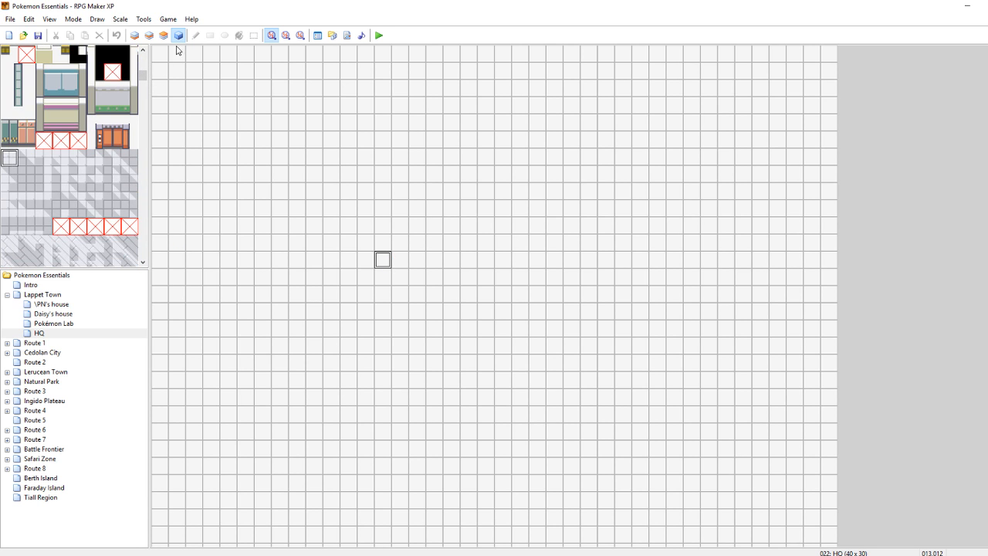
click(134, 35)
mouse_move(400, 275)
mouse_down()
mouse_move(435, 278)
mouse_move(417, 260)
mouse_move(490, 278)
mouse_move(395, 308)
mouse_up()
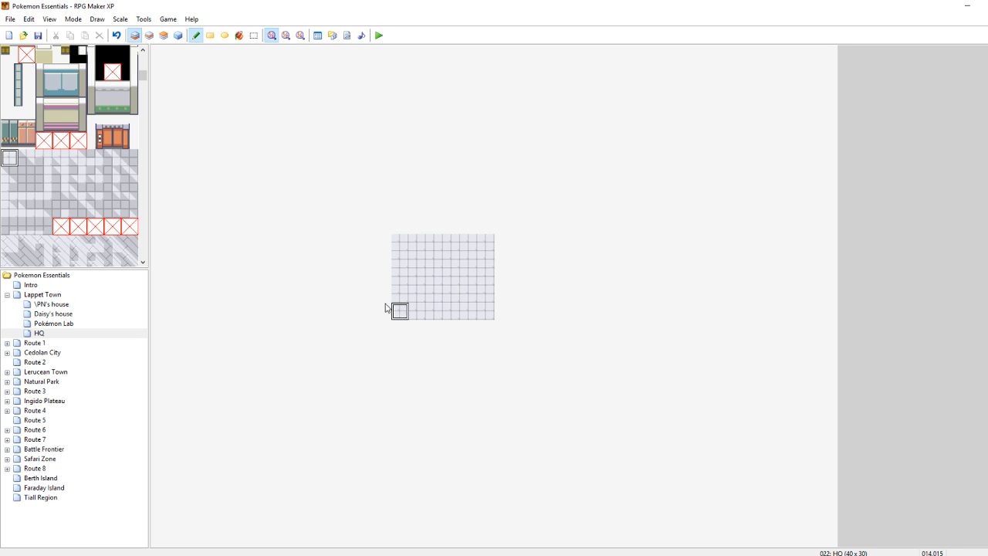
Add the Black autotile graphic to the second autotile slot of the 003: Inside tileset and apply the change
scroll(69, 81, up, 3)
scroll(73, 82, up, 5)
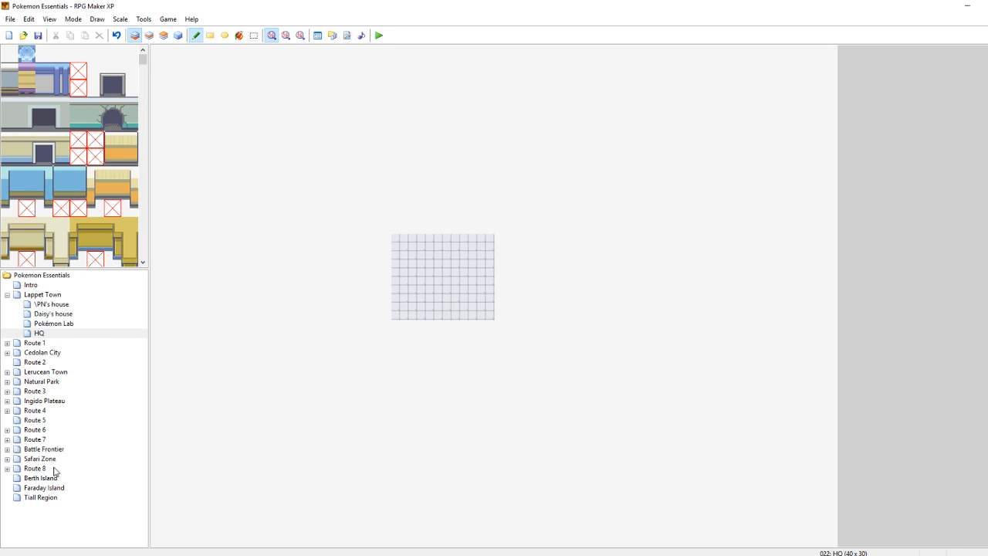
click(318, 36)
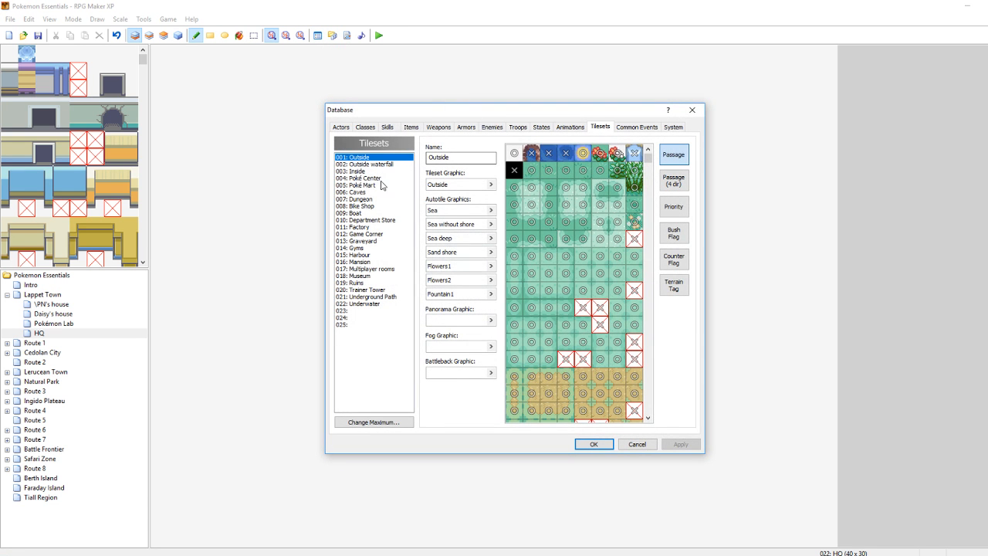
click(357, 171)
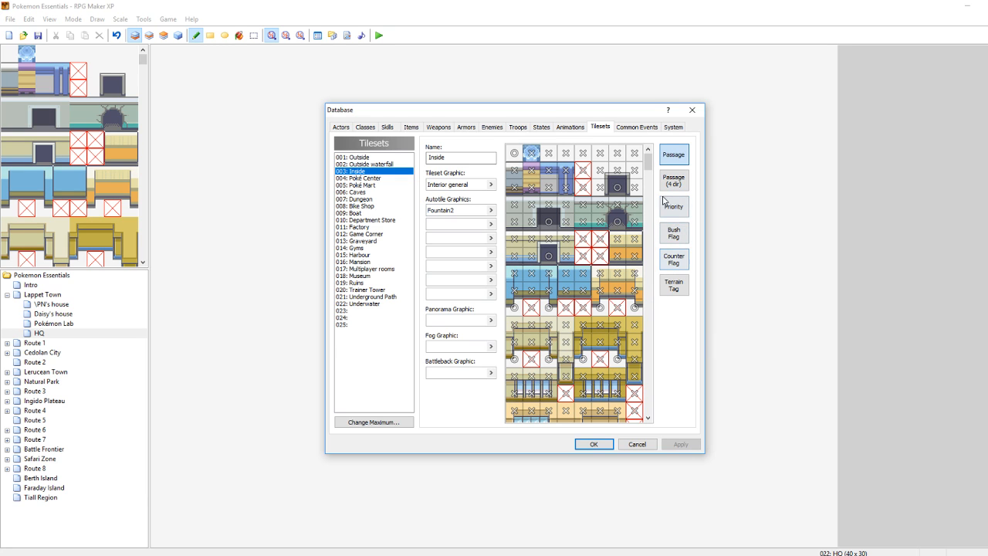
click(491, 224)
click(384, 172)
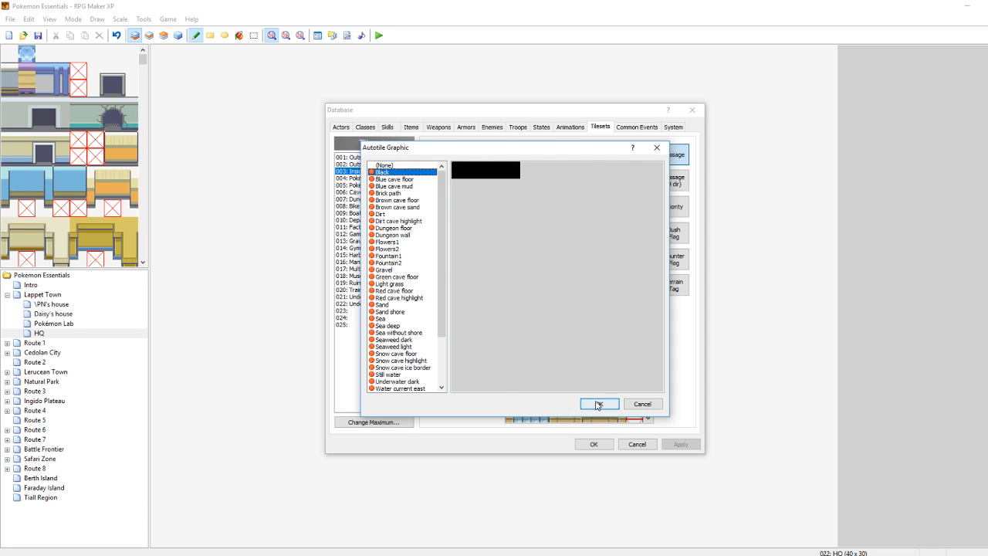
click(598, 403)
click(681, 444)
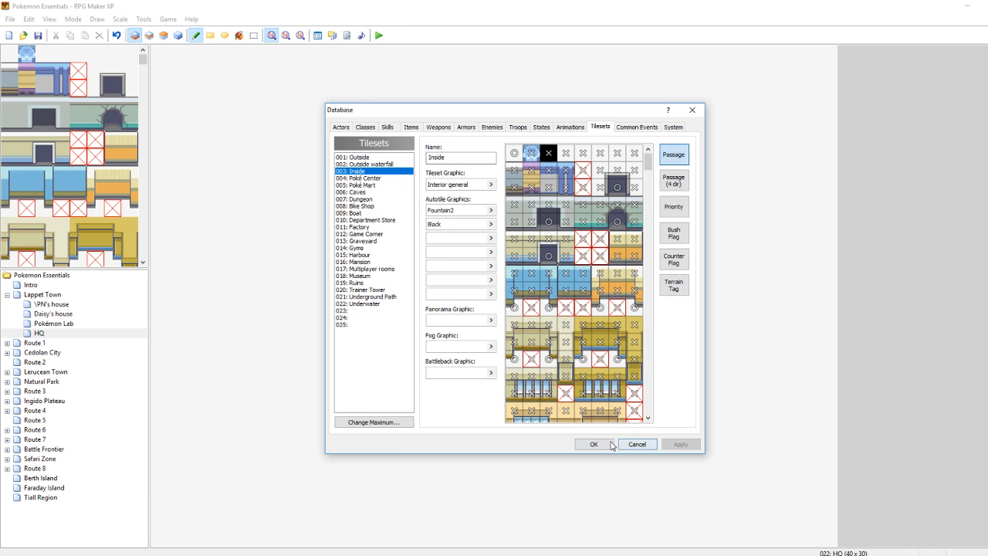
click(637, 446)
Fill the empty area around the floor with the black autotile
click(43, 53)
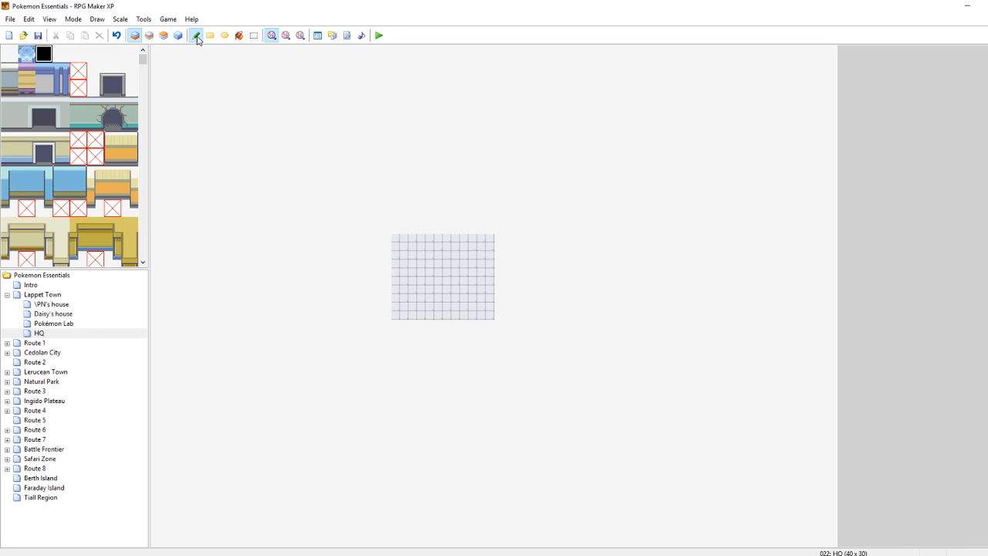
click(239, 35)
click(275, 134)
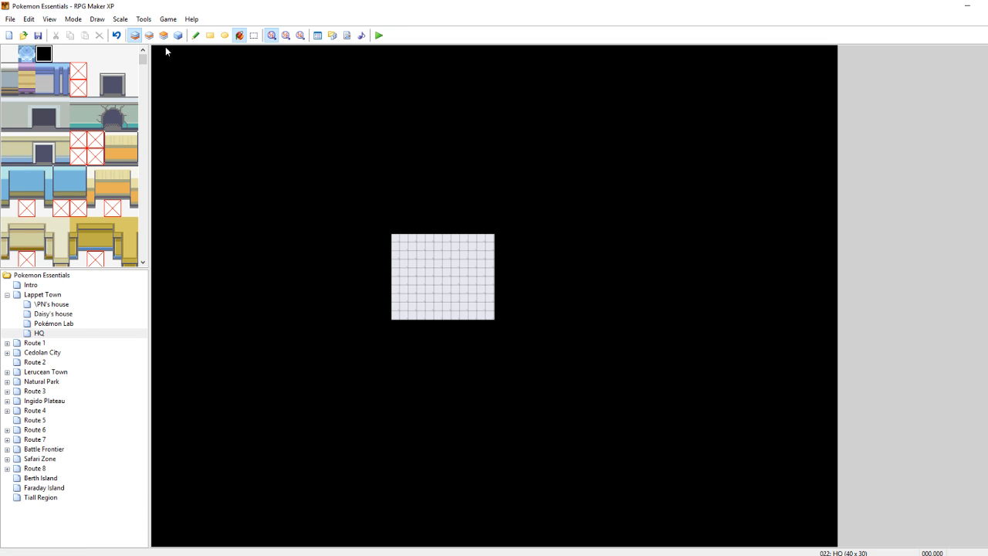
Refill the room's floor with the light diagonal-brick tile
click(196, 35)
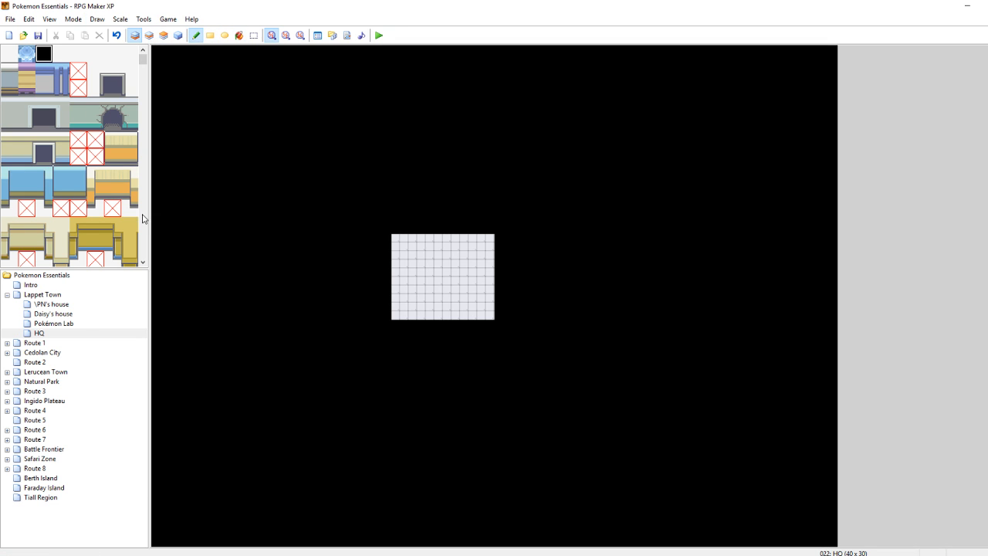
scroll(106, 168, down, 5)
scroll(103, 167, down, 10)
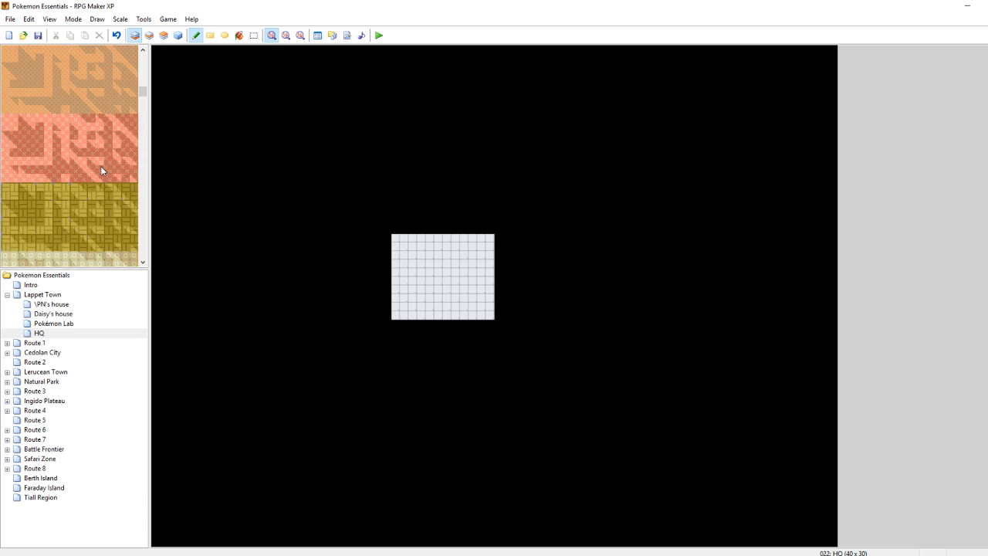
scroll(101, 166, up, 9)
click(6, 125)
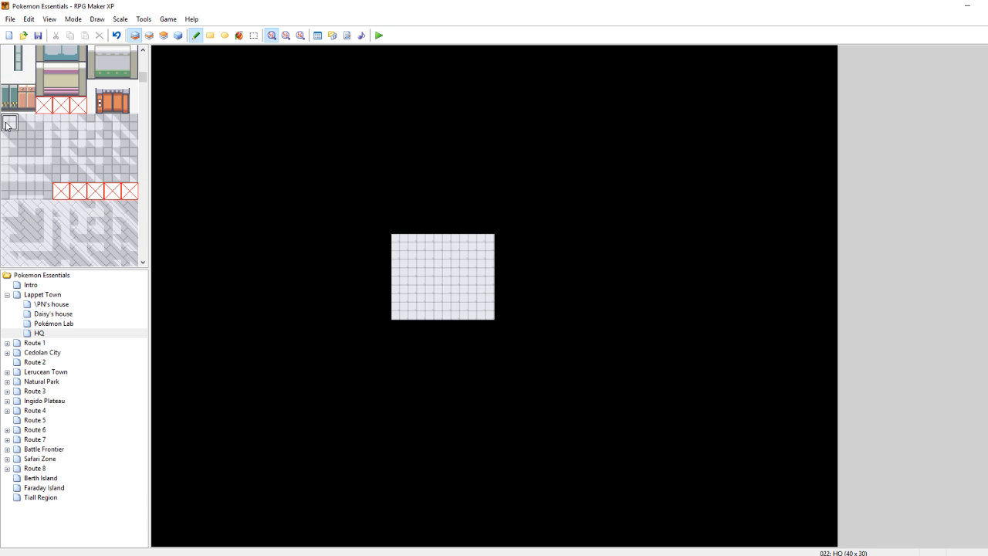
click(7, 208)
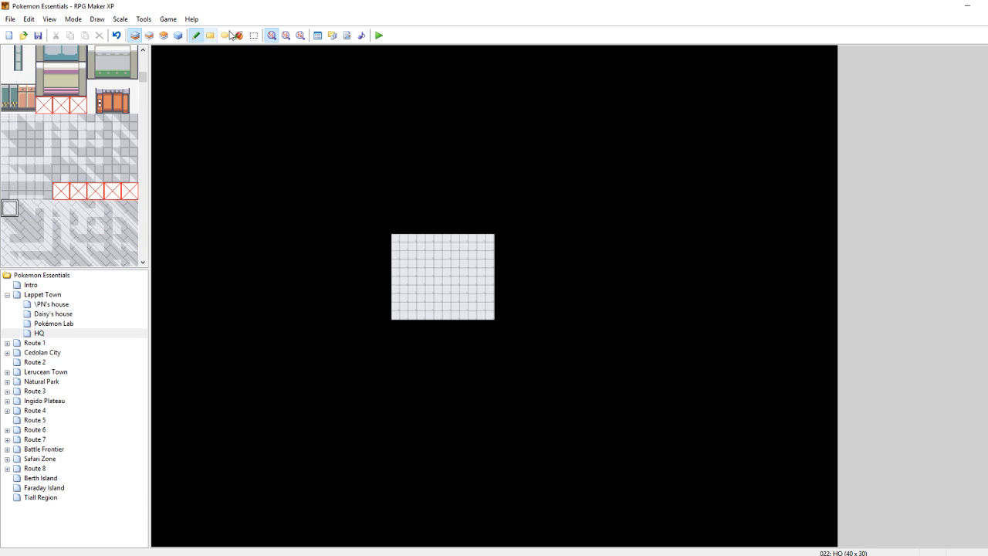
click(239, 35)
click(432, 293)
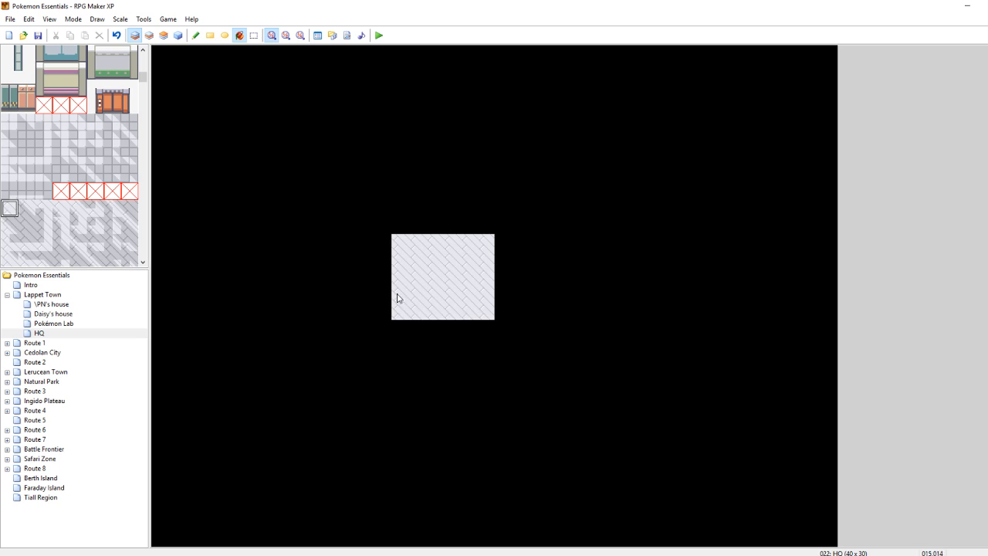
Widen the diagonal-brick floor to 9 tiles across with the pencil
click(195, 36)
click(502, 243)
mouse_move(502, 278)
mouse_down()
mouse_move(522, 250)
mouse_move(539, 260)
mouse_move(409, 278)
mouse_up()
Paint shaded diagonal-brick tiles along the floor's upper and left edges and enlarge the room to 10 by 7 tiles
click(26, 224)
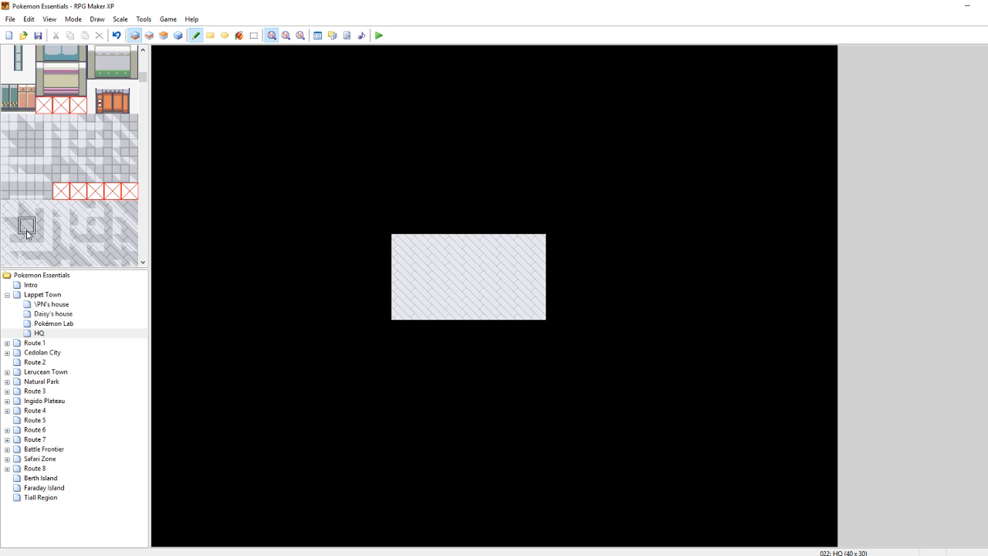
mouse_move(404, 315)
mouse_down()
mouse_move(408, 245)
mouse_move(555, 242)
mouse_up()
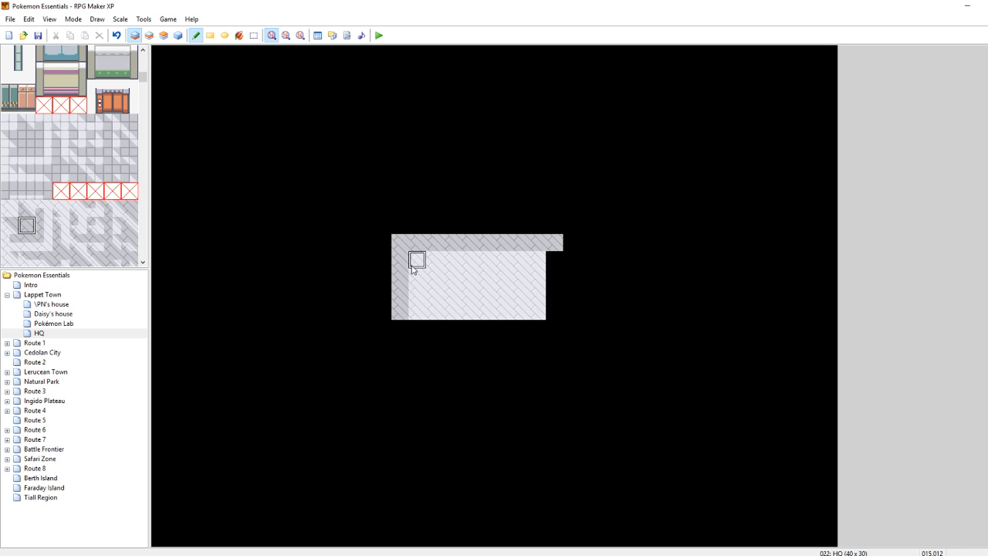
right_click(470, 280)
mouse_move(558, 281)
mouse_down()
mouse_move(553, 342)
mouse_move(461, 338)
mouse_move(518, 345)
mouse_up()
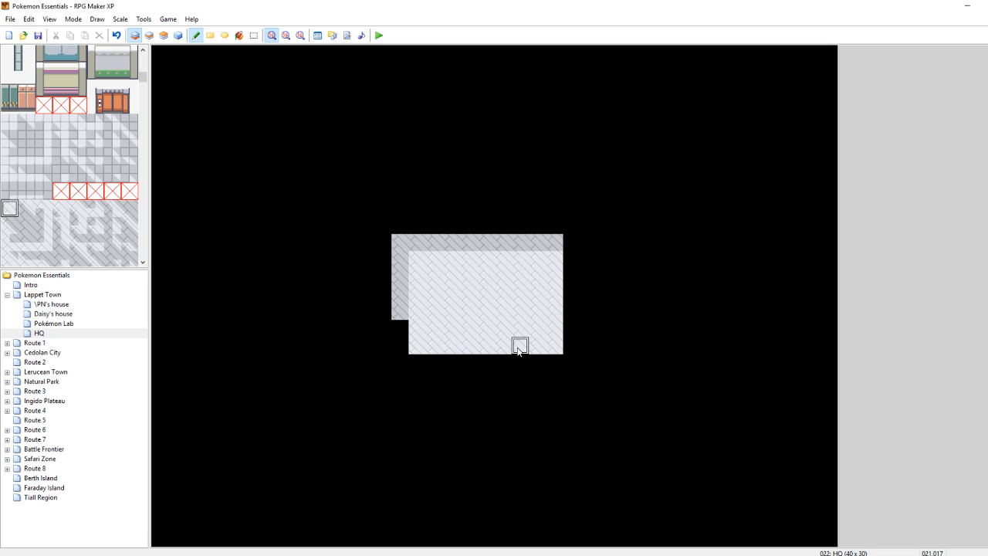
right_click(397, 302)
drag(399, 328, 399, 342)
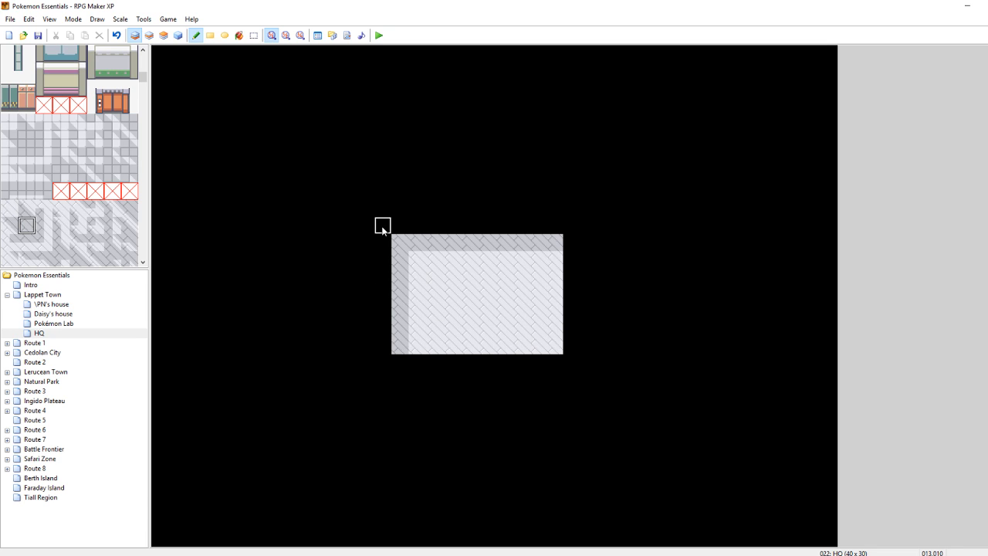
Copy the room with its black surroundings and place it four tiles further left and one tile higher
mouse_move(382, 227)
right_down()
mouse_move(586, 384)
mouse_move(610, 409)
mouse_move(596, 414)
right_up()
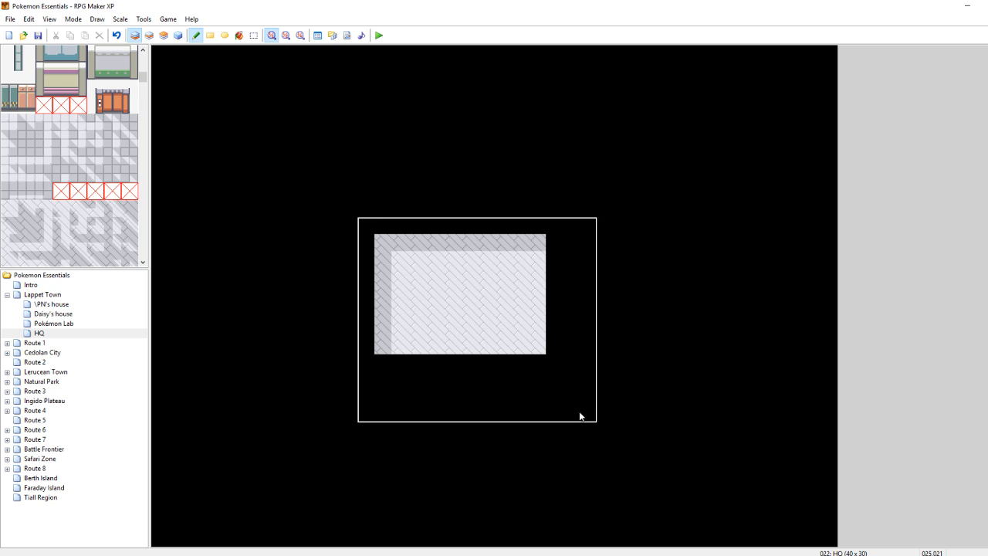
click(537, 405)
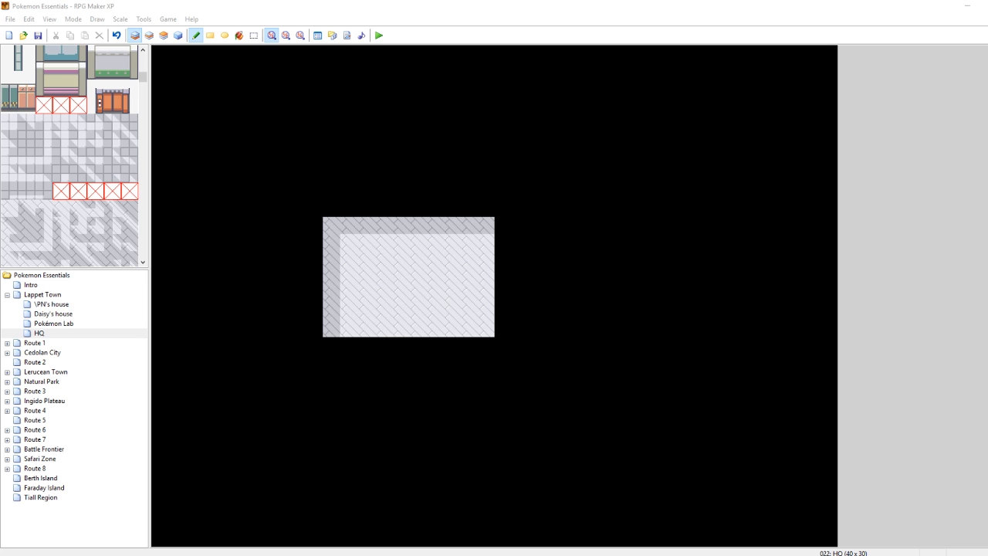
Extend the shaded edge and light diagonal-brick floor downward and sideways to enlarge the room to 12 by 9 tiles
right_click(346, 293)
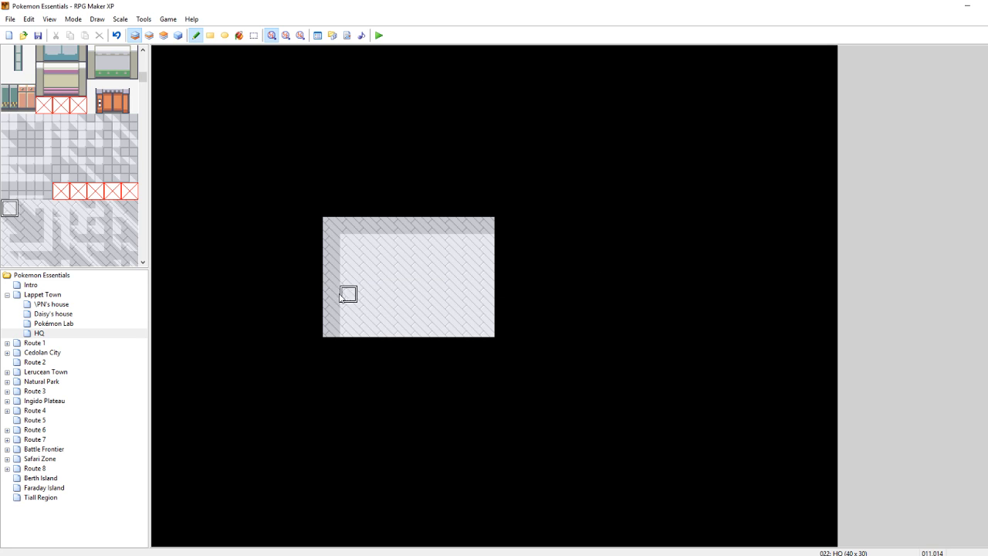
right_click(331, 294)
click(331, 345)
click(331, 362)
right_click(314, 346)
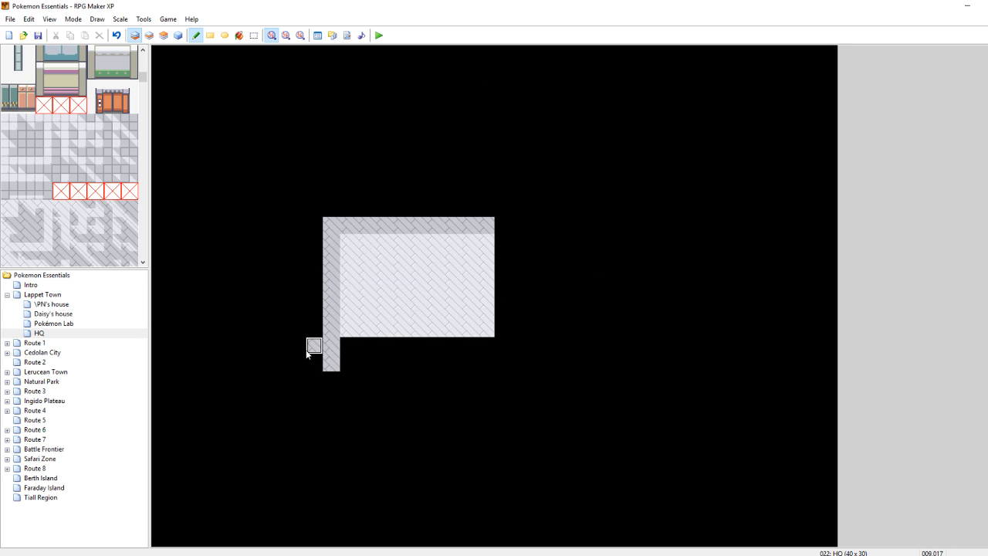
mouse_move(378, 330)
right_down()
mouse_move(512, 316)
mouse_move(474, 324)
right_up()
click(464, 346)
mouse_move(464, 347)
mouse_down()
mouse_move(501, 347)
mouse_move(527, 264)
mouse_move(509, 223)
mouse_move(525, 225)
mouse_up()
right_click(486, 230)
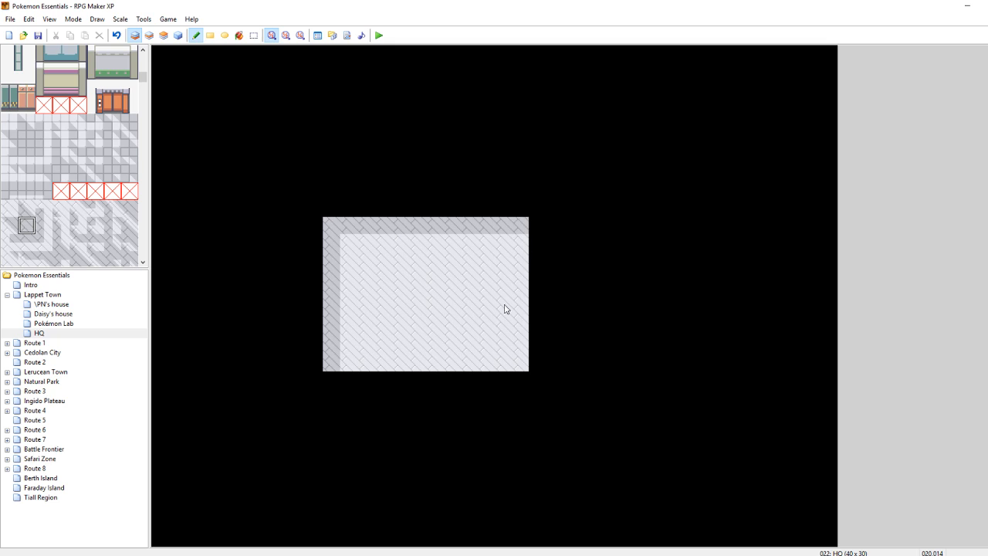
Copy the room one tile left and one tile higher, and widen it to 14 tiles with a copied floor section
mouse_move(314, 191)
right_down()
mouse_move(615, 393)
mouse_move(575, 416)
right_up()
click(553, 407)
mouse_move(503, 348)
right_down()
mouse_move(456, 223)
mouse_move(438, 207)
right_up()
click(464, 207)
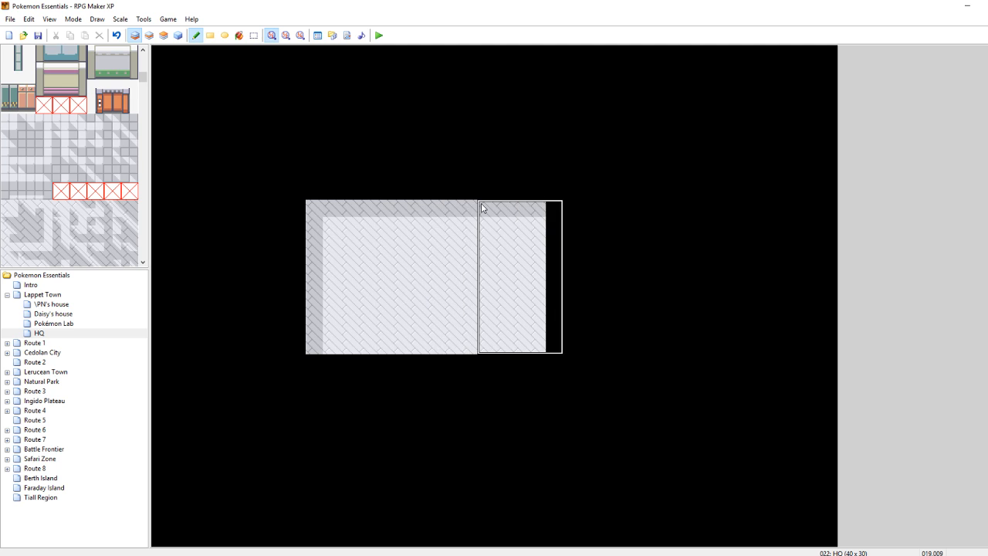
Extend the floor and its shaded edges with copied tile blocks until the room is 15 by 11 tiles
right_click(315, 260)
right_drag(332, 282, 369, 347)
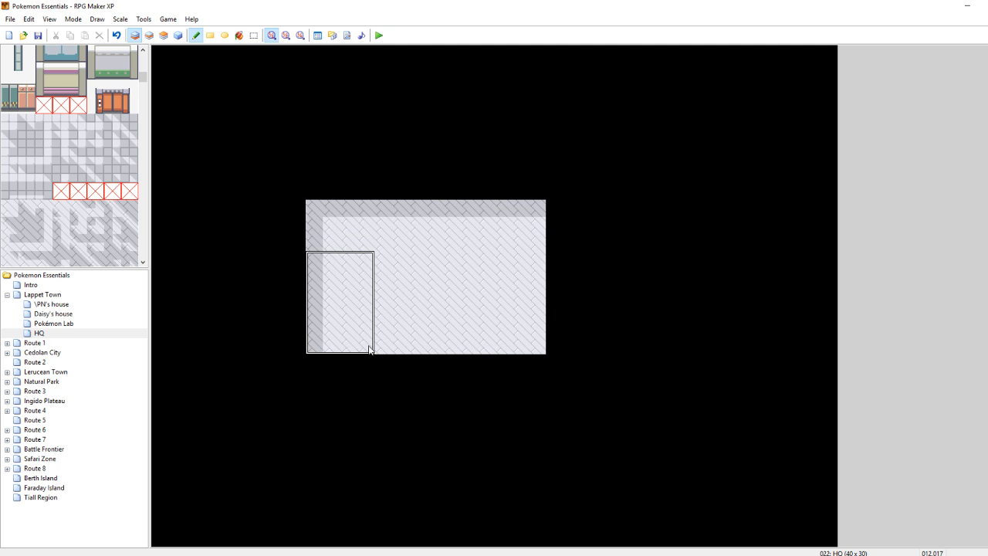
click(368, 380)
right_drag(358, 308, 432, 345)
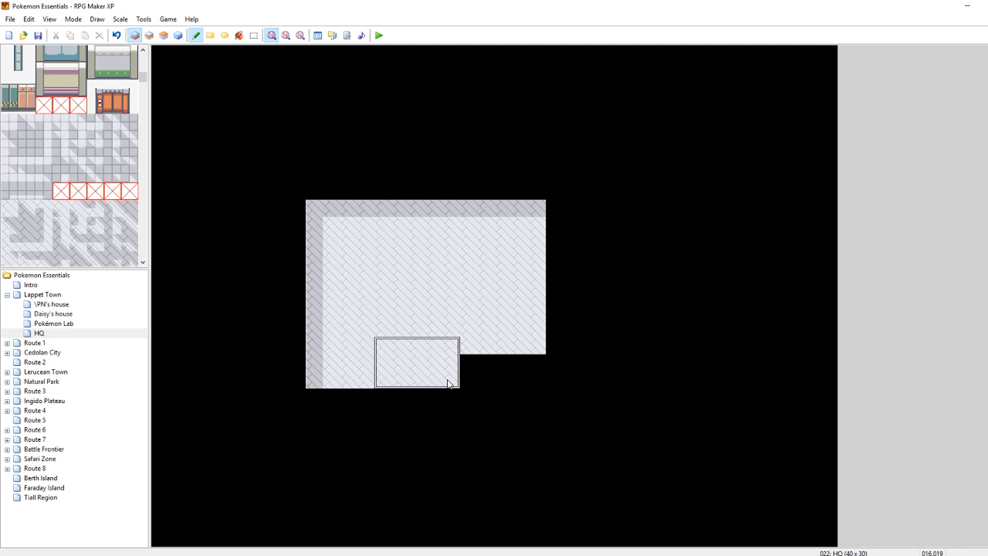
mouse_move(453, 381)
mouse_down()
mouse_move(548, 390)
mouse_move(552, 245)
mouse_up()
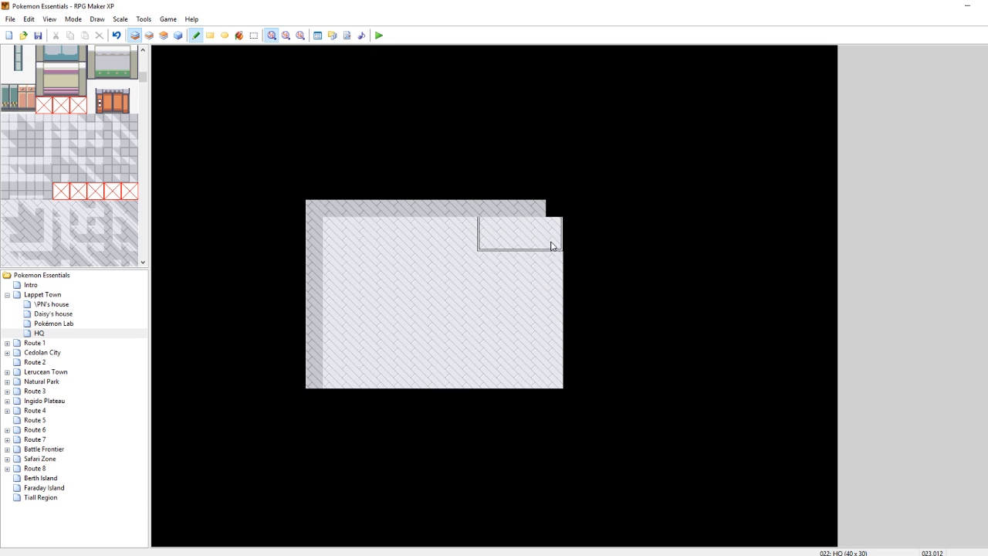
right_click(538, 208)
click(554, 209)
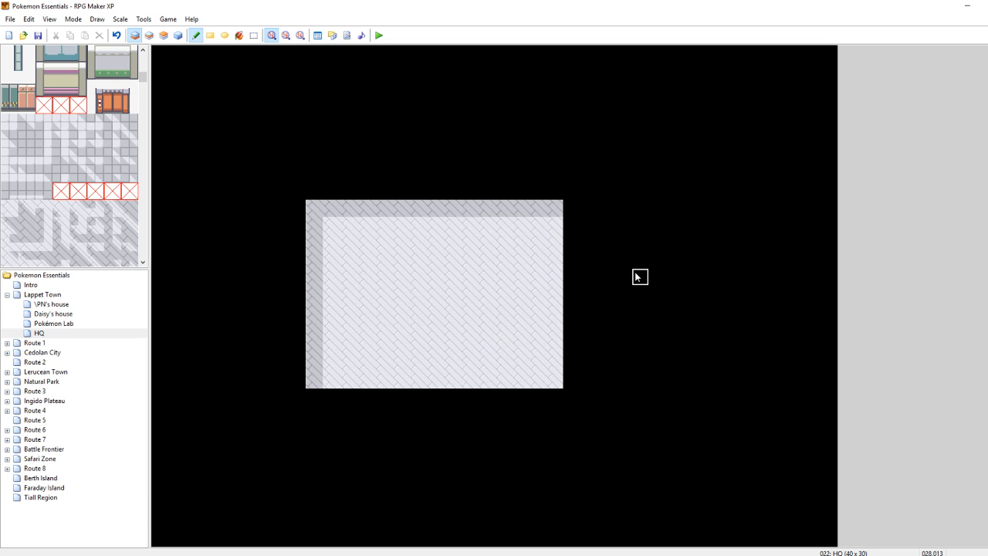
Place the horizontal red doormat on layer 2 at the middle of the room's lower edge
scroll(81, 183, down, 10)
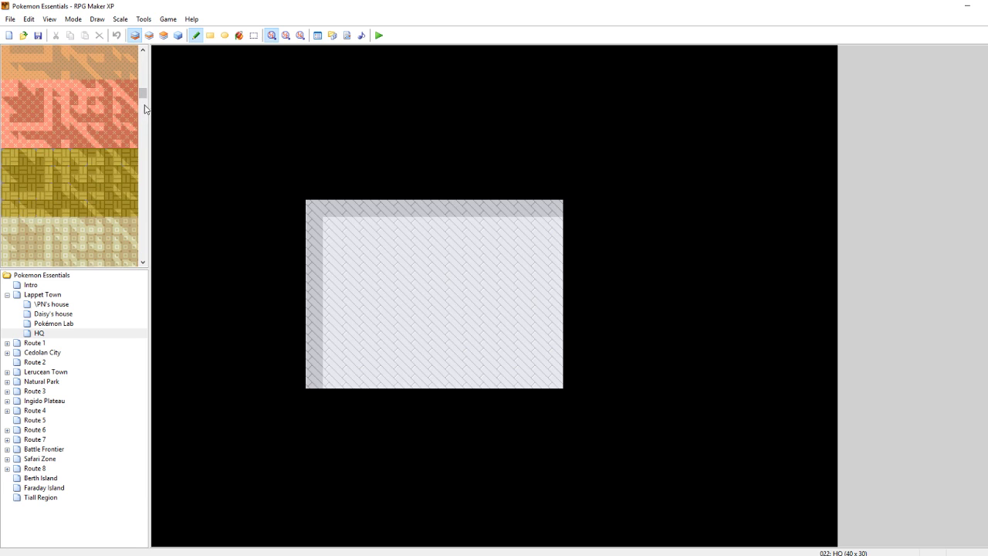
scroll(117, 164, down, 12)
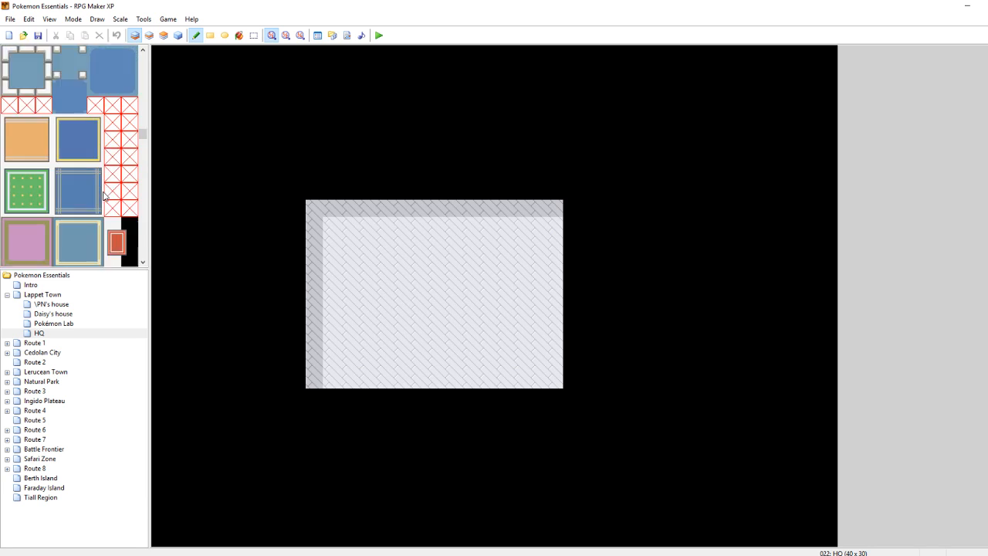
scroll(102, 203, down, 2)
scroll(102, 187, up, 2)
drag(100, 140, 125, 126)
click(149, 35)
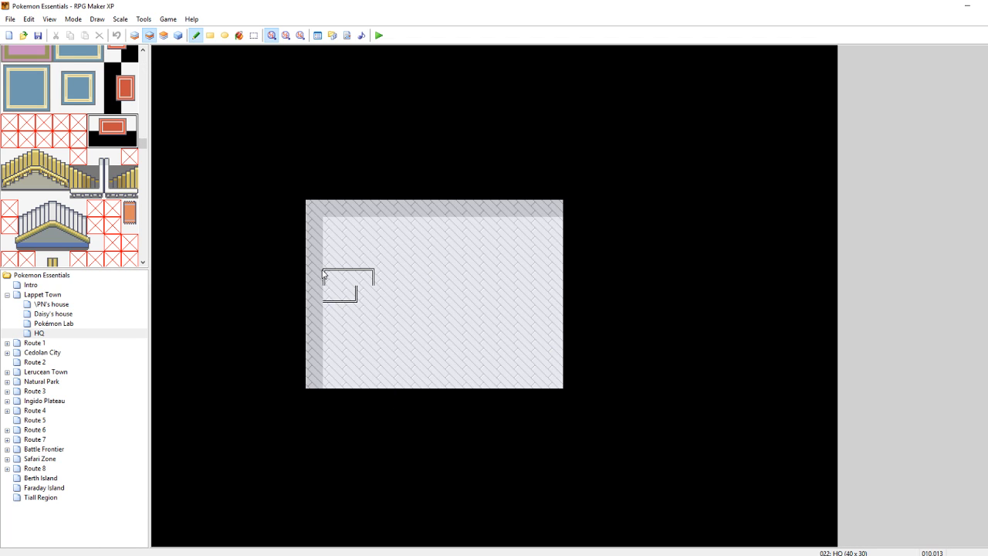
click(417, 390)
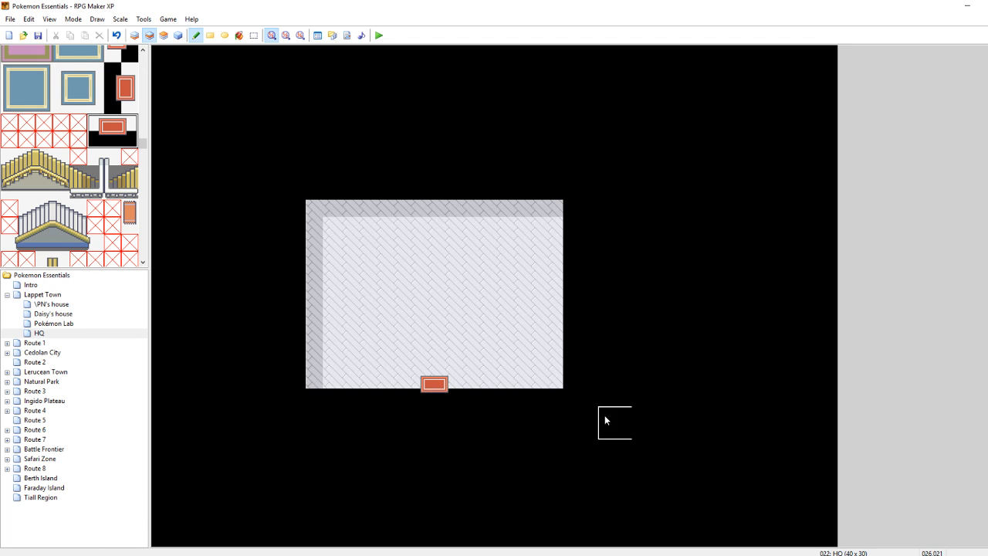
Place the matching upright red doormats midway along the room's right and left edges
scroll(91, 137, up, 3)
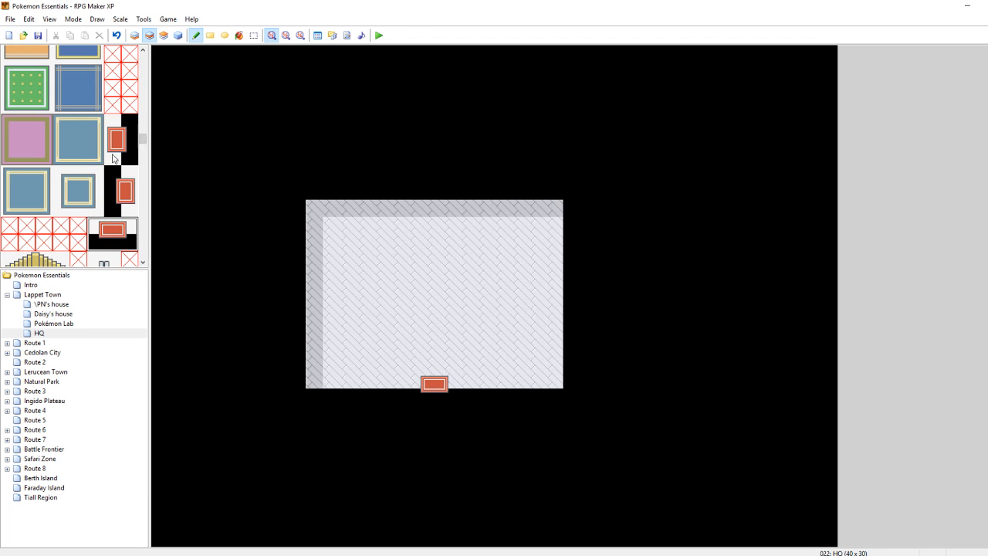
drag(112, 158, 126, 123)
click(561, 278)
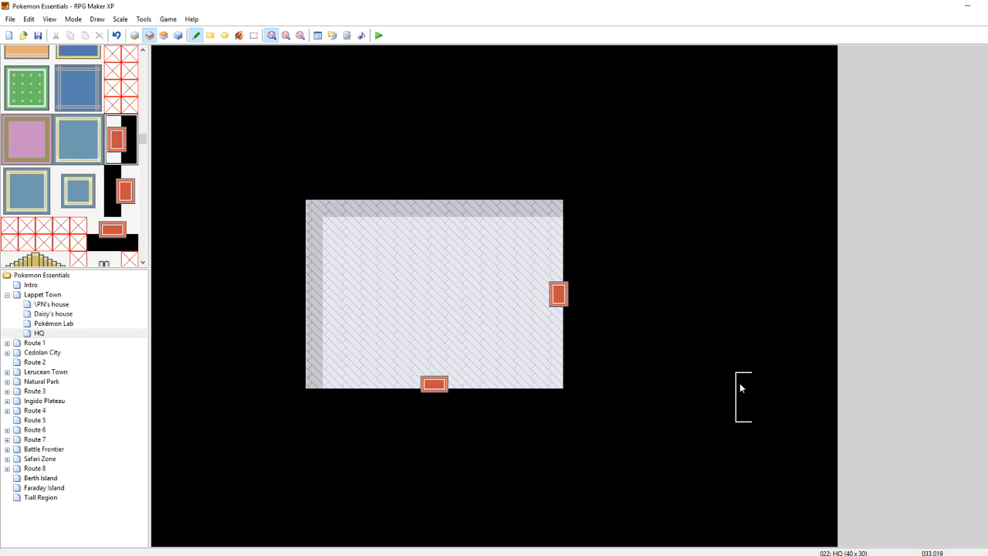
drag(110, 171, 131, 214)
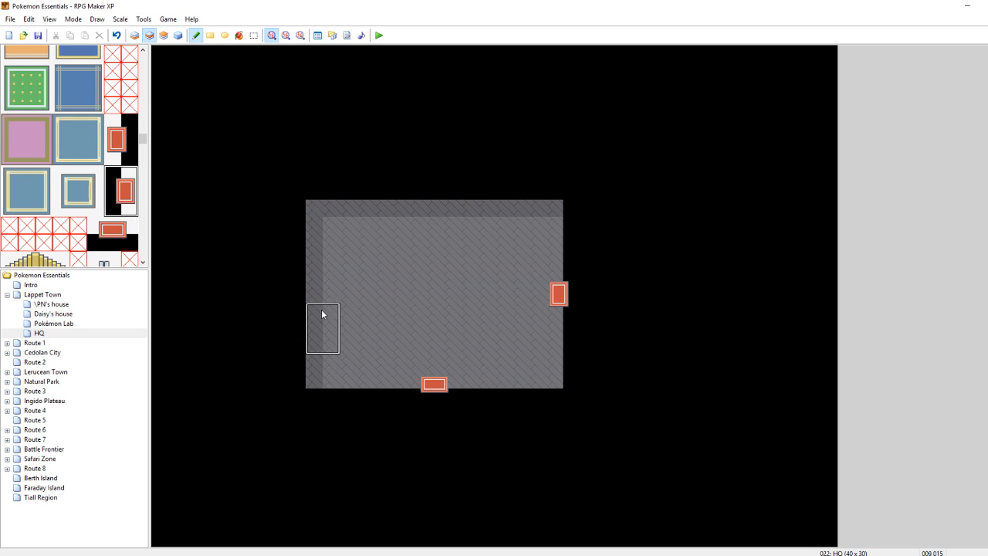
click(300, 285)
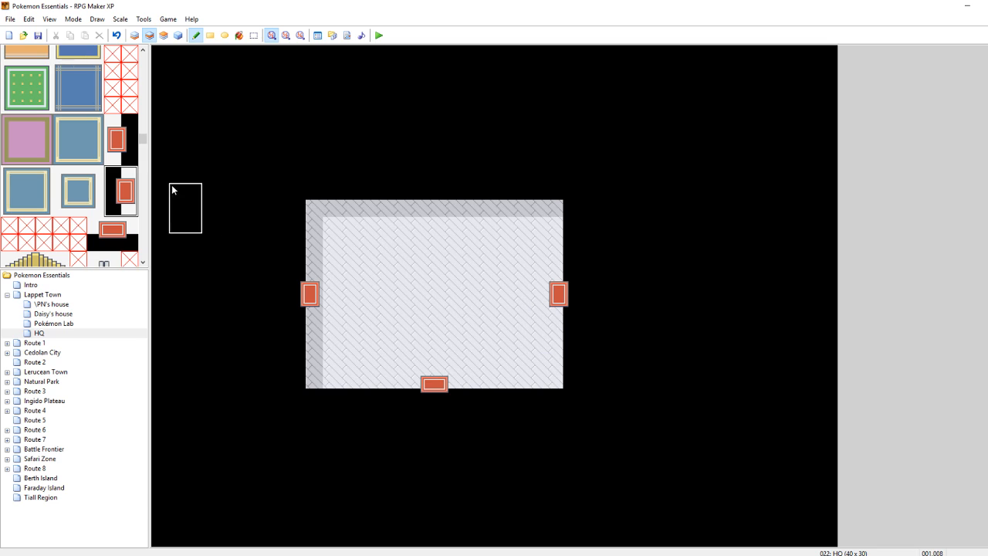
Place the grey wall section with the dark doorway centred above the room's upper edge
scroll(123, 195, up, 15)
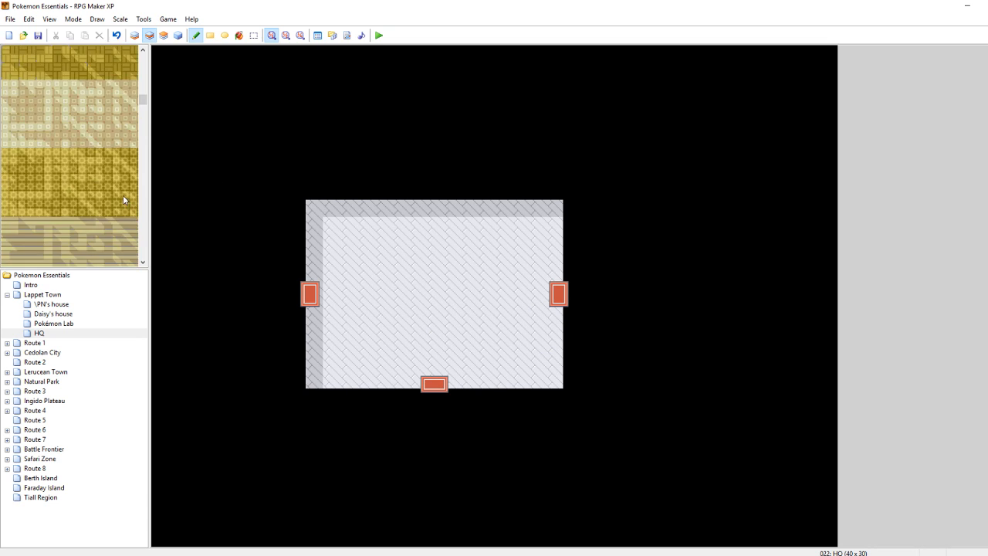
scroll(123, 195, up, 15)
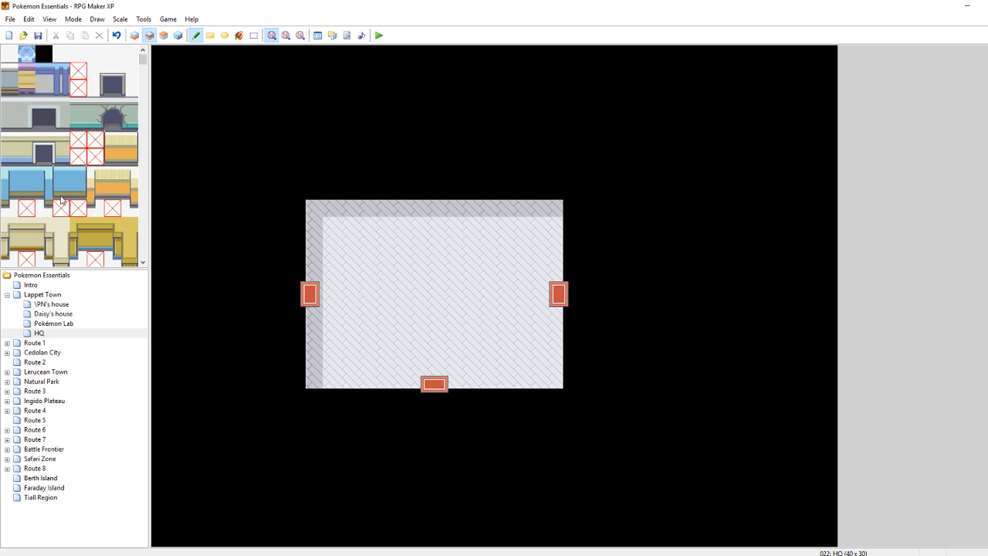
drag(71, 190, 72, 177)
drag(8, 153, 12, 105)
drag(61, 126, 8, 108)
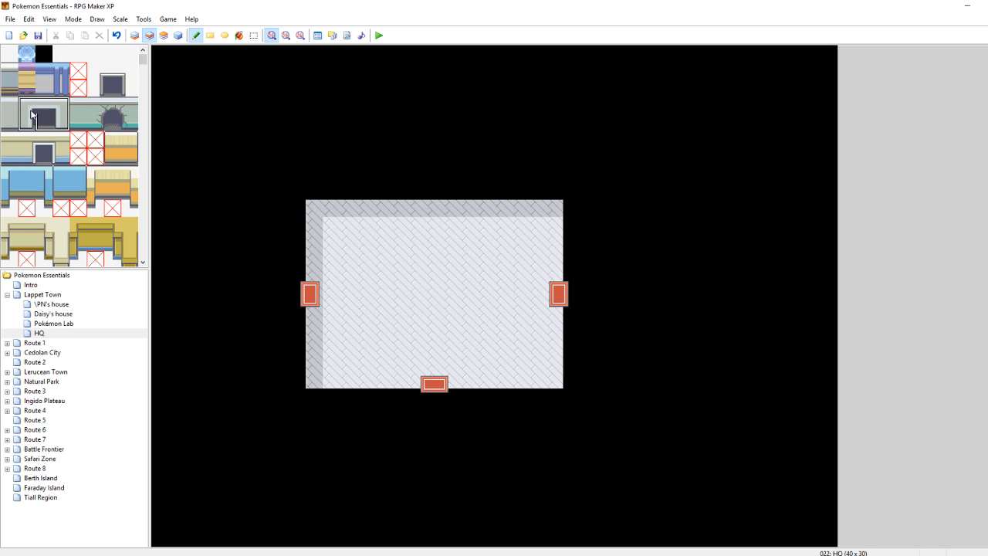
click(397, 171)
Extend the plain grey wall on both sides of the doorway across the room's full width
right_drag(400, 187, 397, 176)
drag(394, 176, 315, 171)
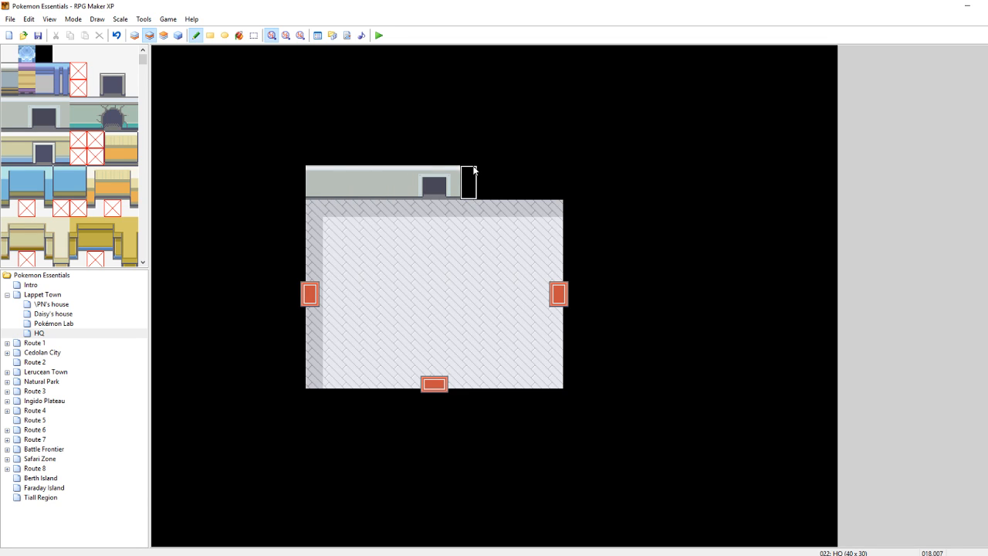
mouse_move(474, 171)
mouse_down()
mouse_move(557, 159)
mouse_move(557, 172)
mouse_move(534, 159)
mouse_up()
Undo the last tile edit and turn on dimming of the other layers
right_click(590, 160)
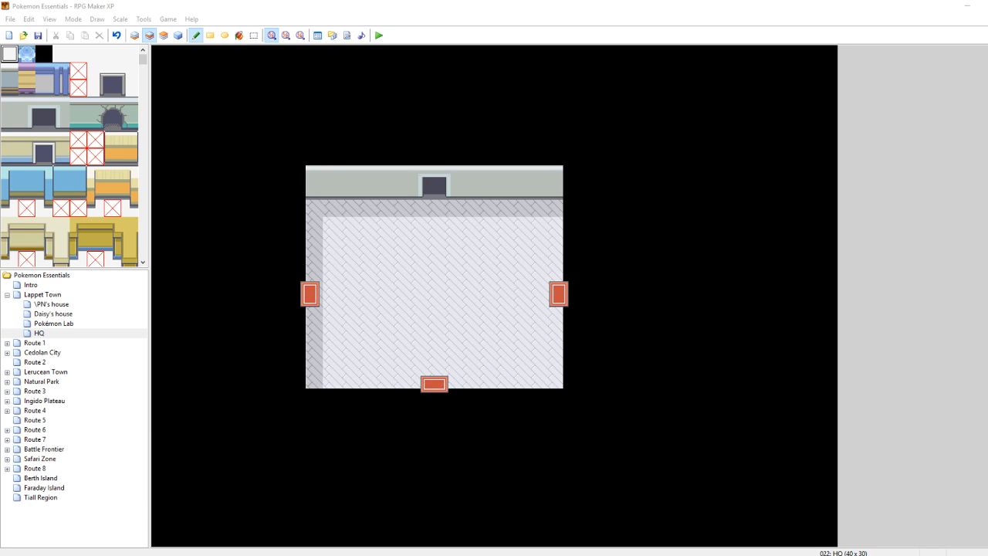
click(410, 250)
key(ctrl+z)
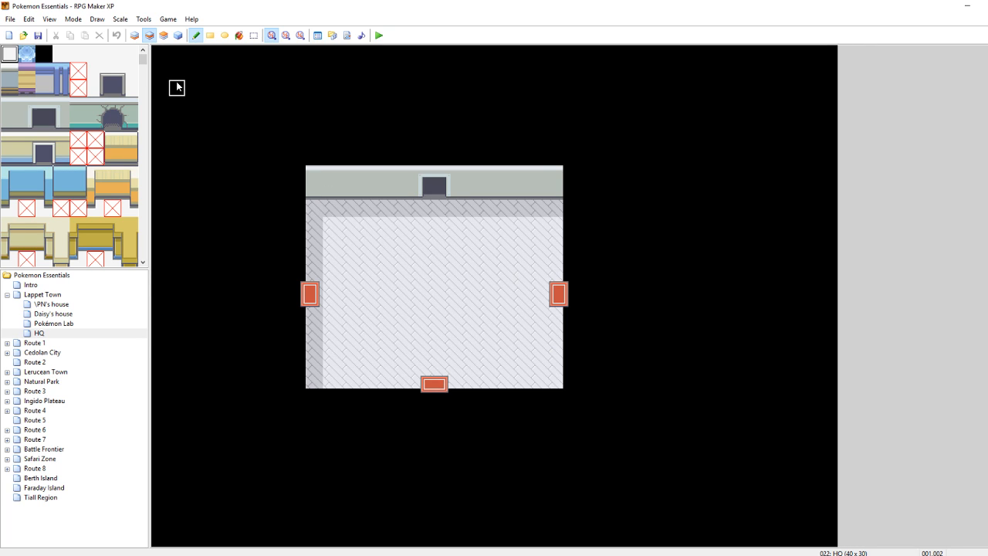
key(F4)
Place the white machine with the orange dome on layer 3 in the room's upper-left corner
drag(145, 66, 143, 221)
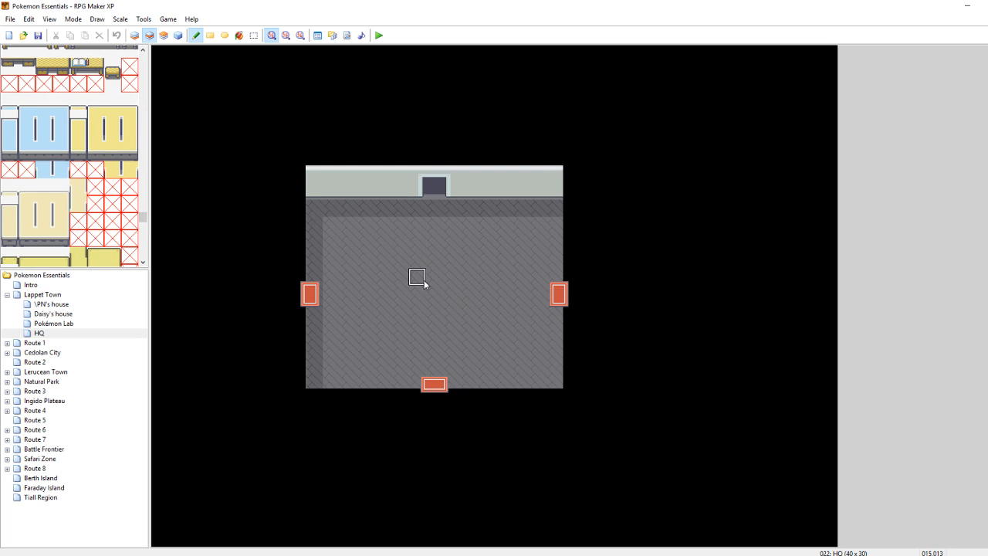
scroll(112, 179, down, 3)
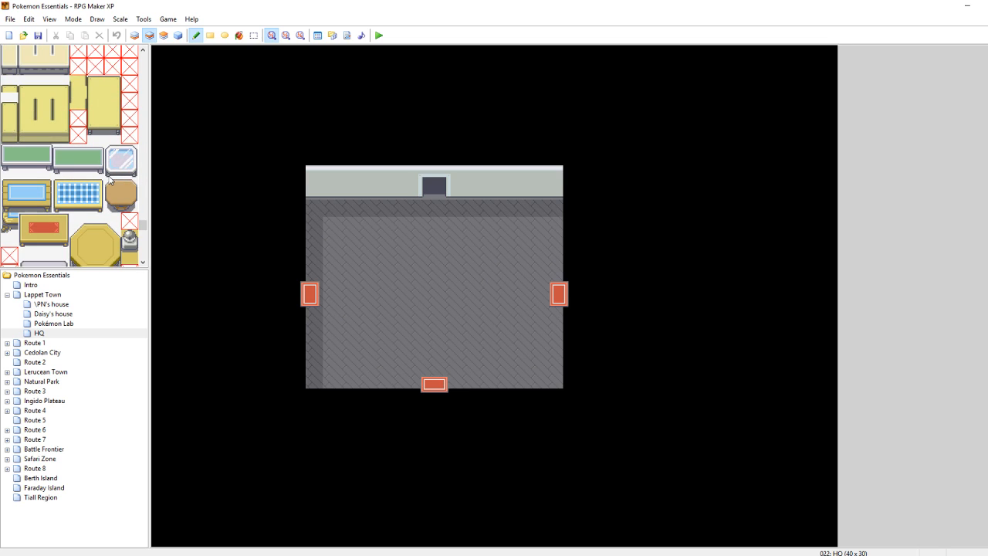
scroll(110, 179, down, 2)
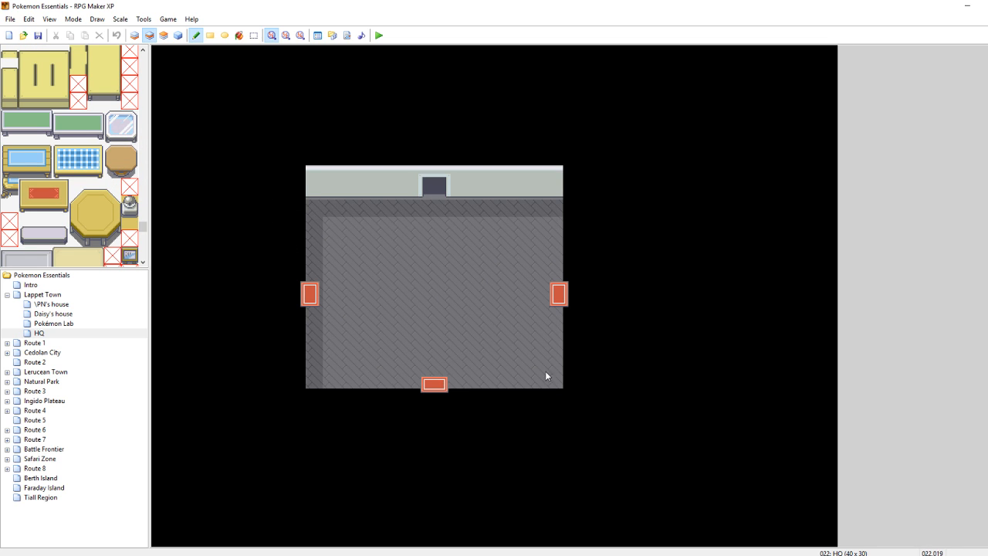
scroll(84, 207, down, 6)
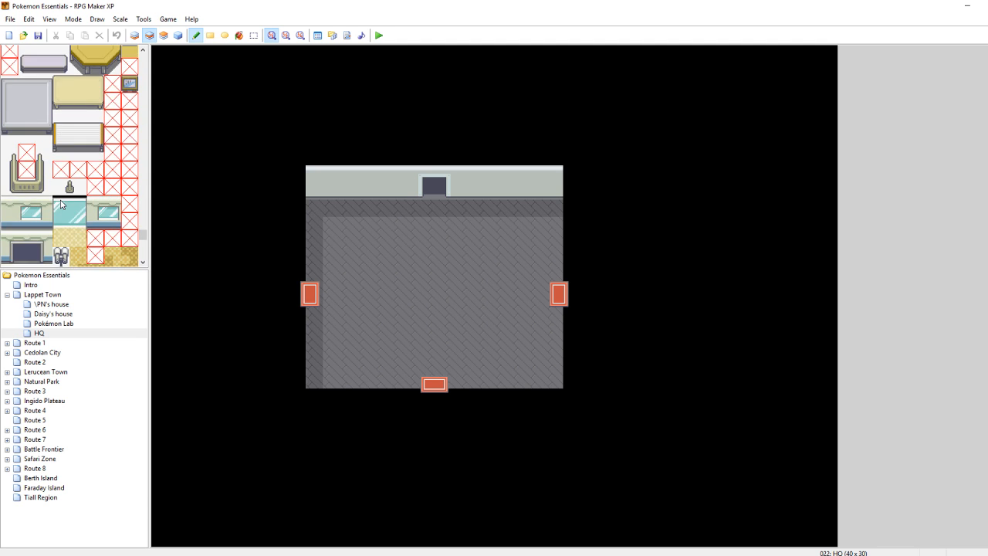
scroll(85, 208, up, 15)
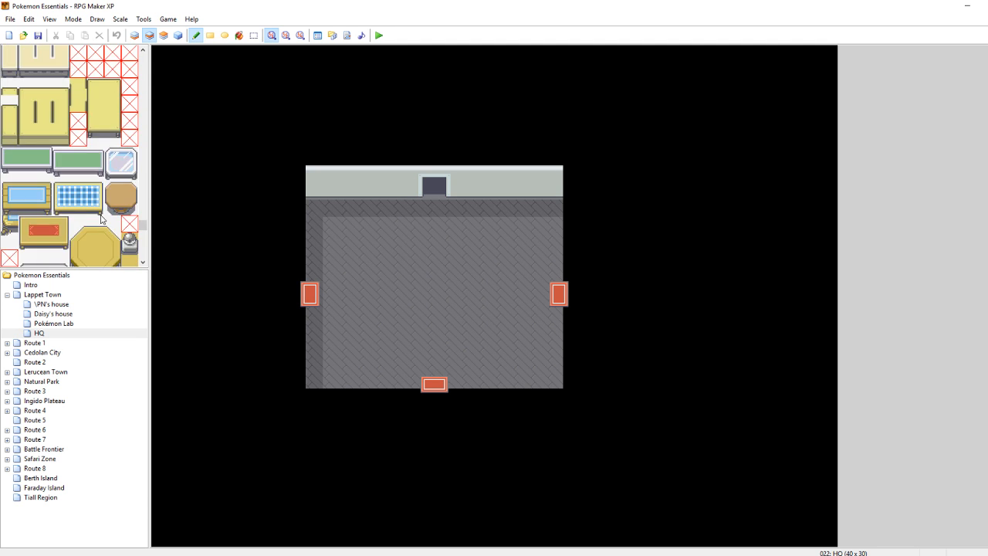
scroll(102, 220, up, 4)
drag(25, 205, 9, 172)
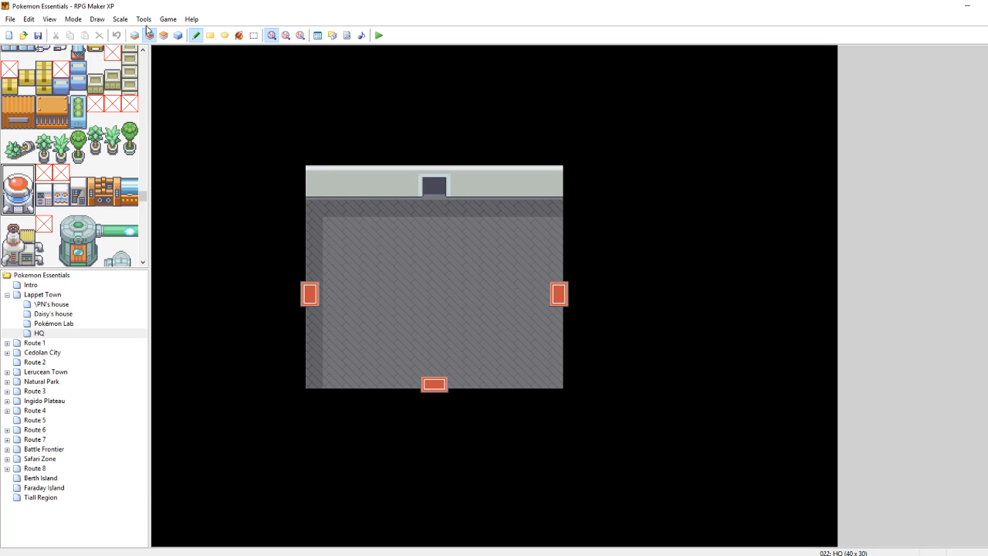
key(F7)
click(317, 191)
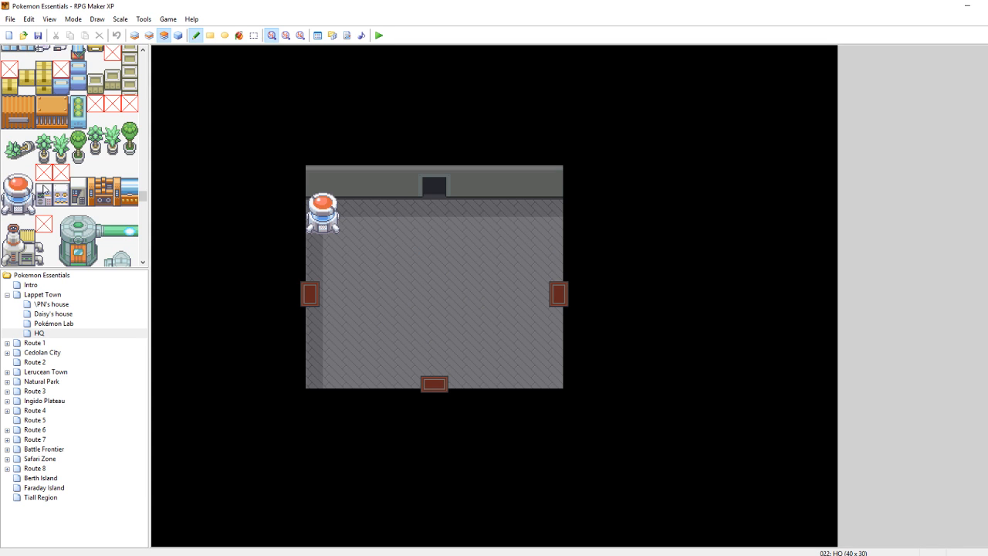
Build the three-tile-high vertical arm of a yellow counter on the upper floor, between the orange-domed machine and the doorway
scroll(44, 193, down, 5)
scroll(44, 193, down, 5)
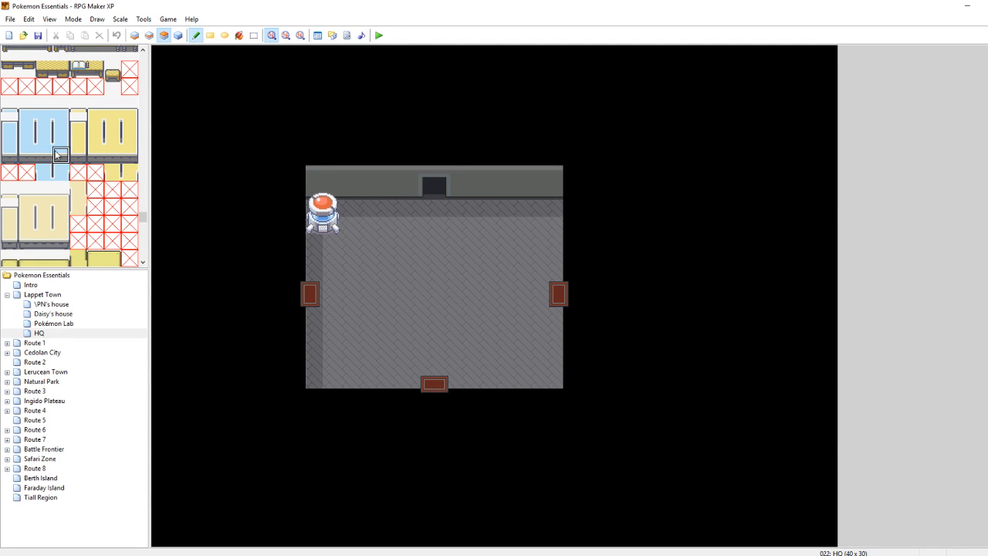
scroll(62, 172, down, 6)
scroll(71, 181, down, 6)
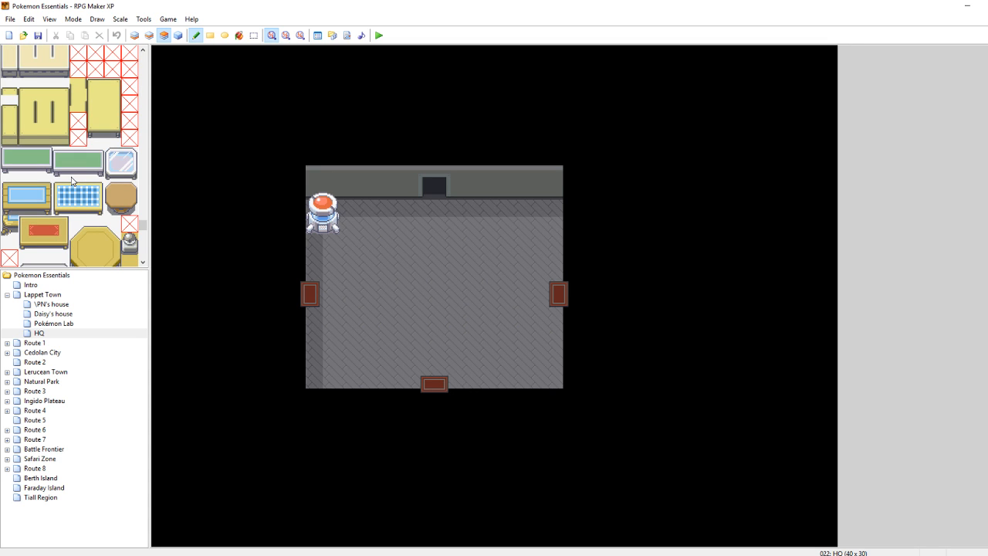
scroll(71, 180, up, 3)
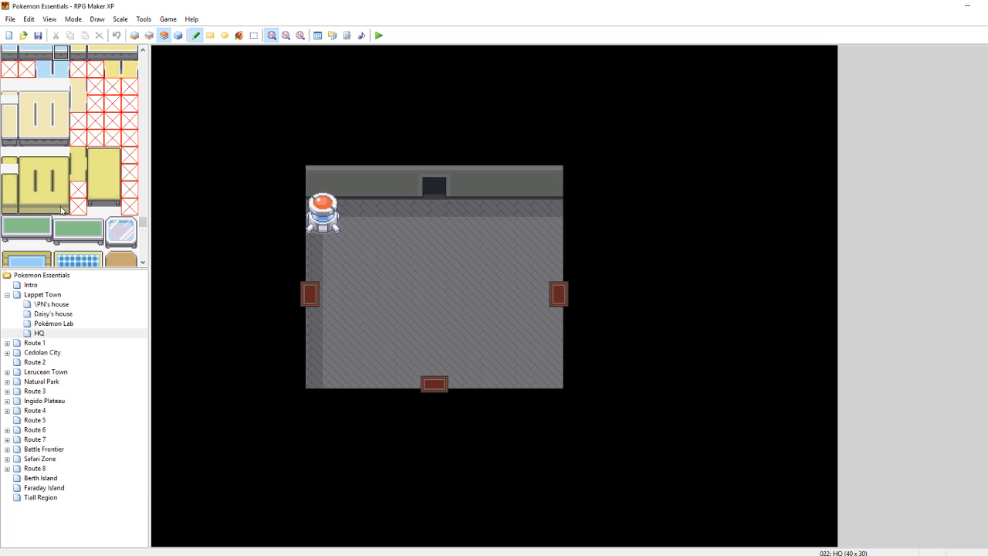
click(62, 210)
click(385, 226)
click(61, 189)
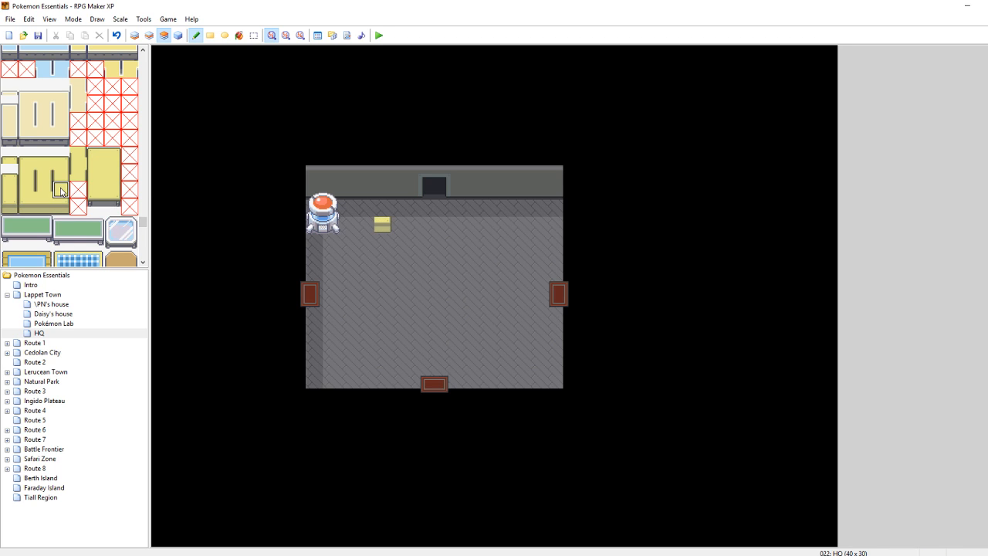
click(382, 208)
click(63, 157)
click(17, 160)
click(383, 196)
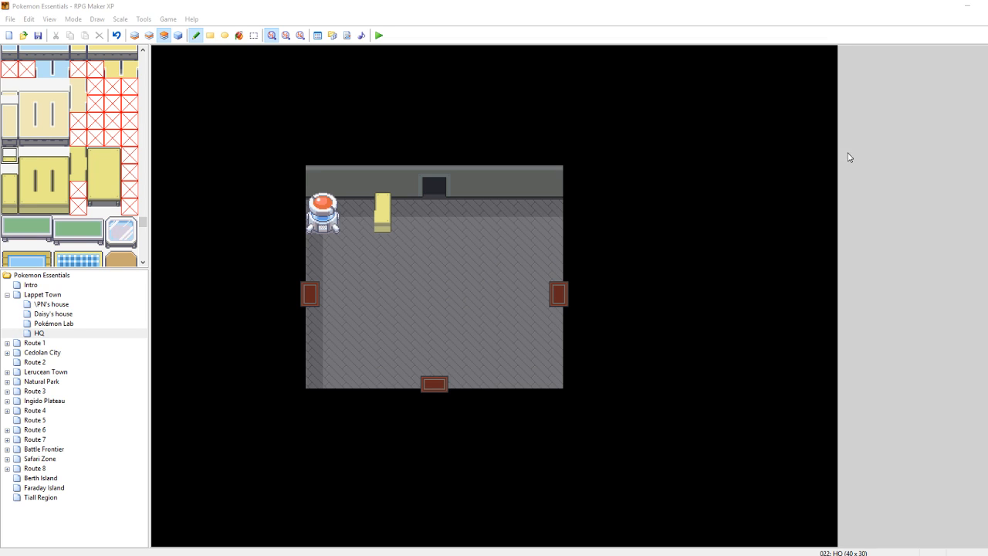
Extend the foot of the yellow counter two tiles left to meet the orange-domed machine, forming an L shape
click(43, 206)
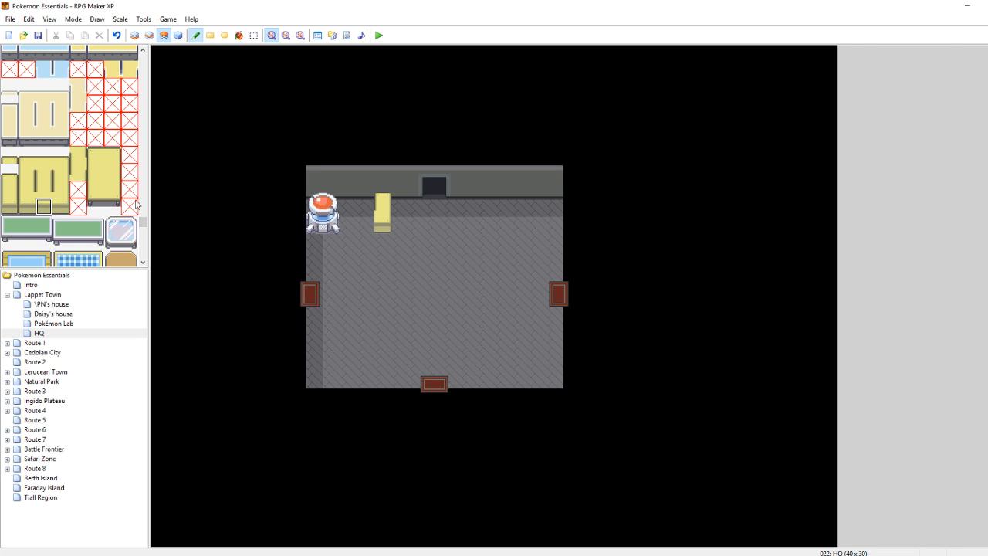
click(366, 225)
click(45, 157)
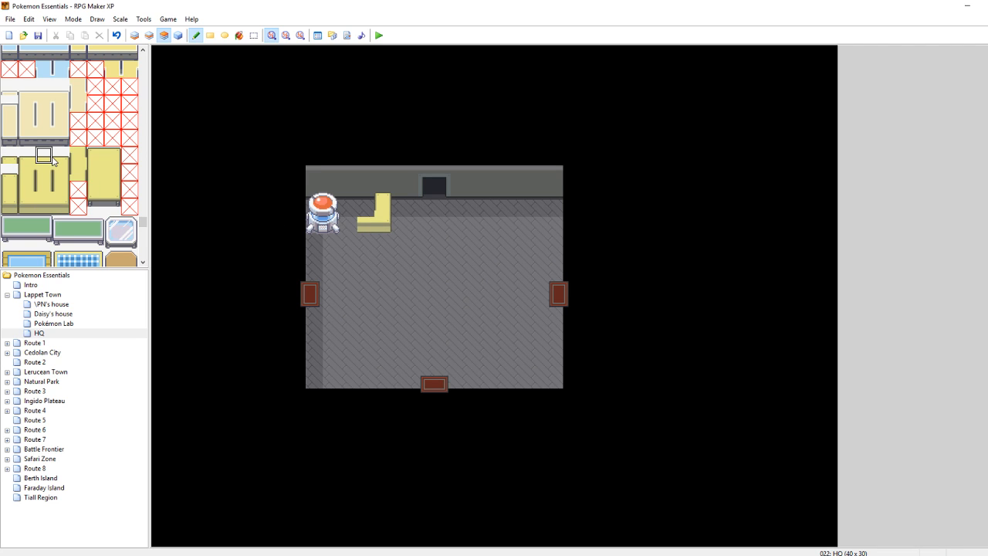
click(26, 206)
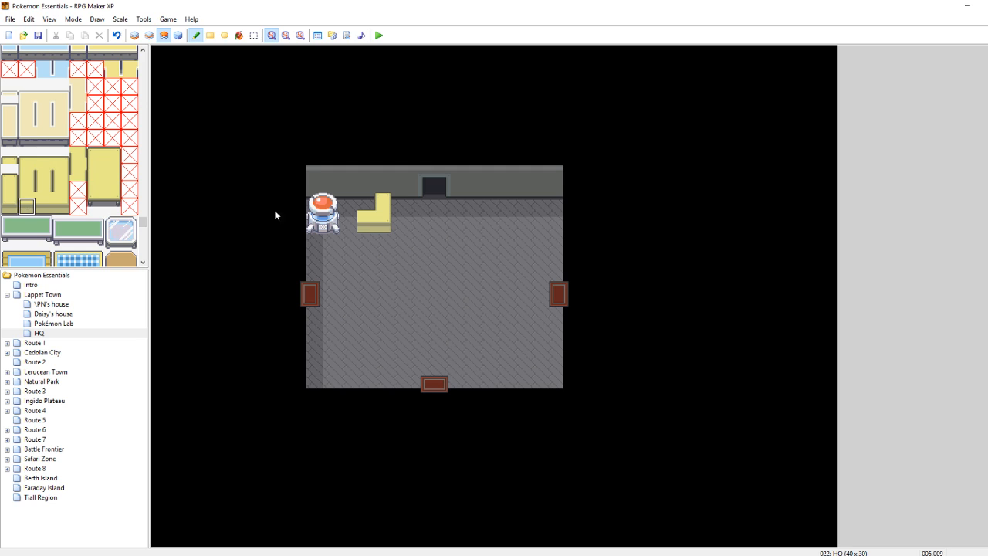
click(26, 155)
click(351, 211)
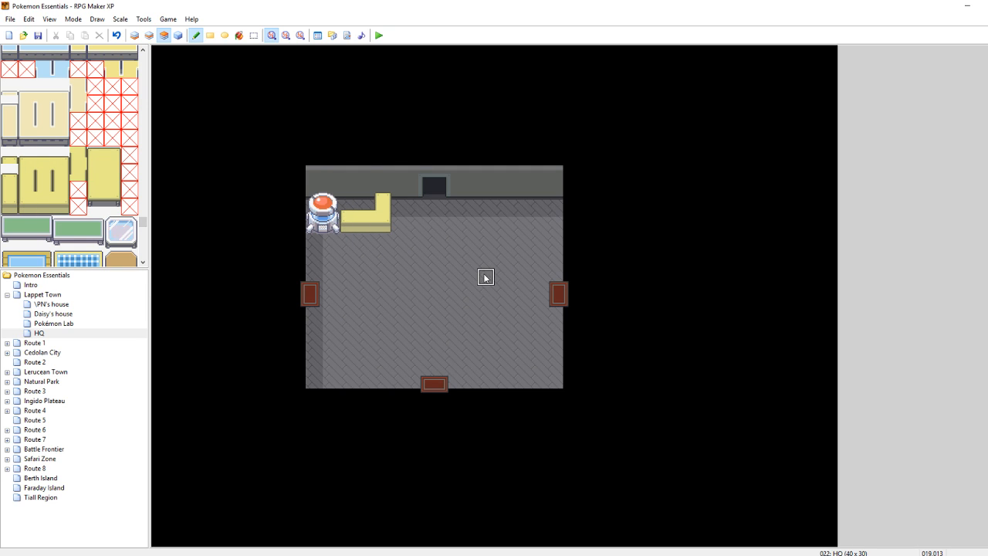
Copy the yellow counter's lower section one row down and clear the leftover horizontal tiles above it
right_drag(380, 230, 345, 203)
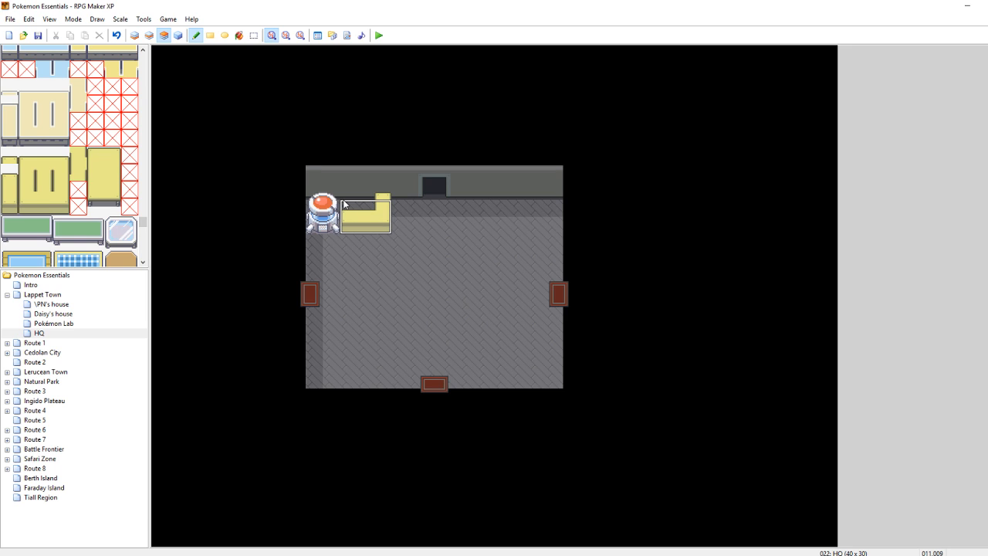
click(348, 224)
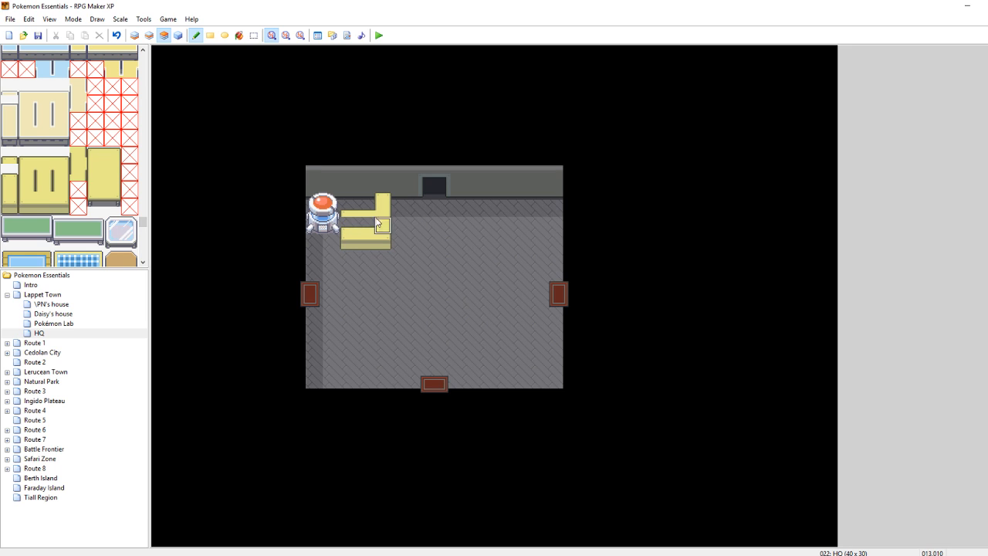
right_click(350, 214)
drag(350, 216, 359, 216)
Rebuild the yellow counter's vertical arm so it runs unbroken from the wall to the lowered section, and fix the inner corner
click(61, 176)
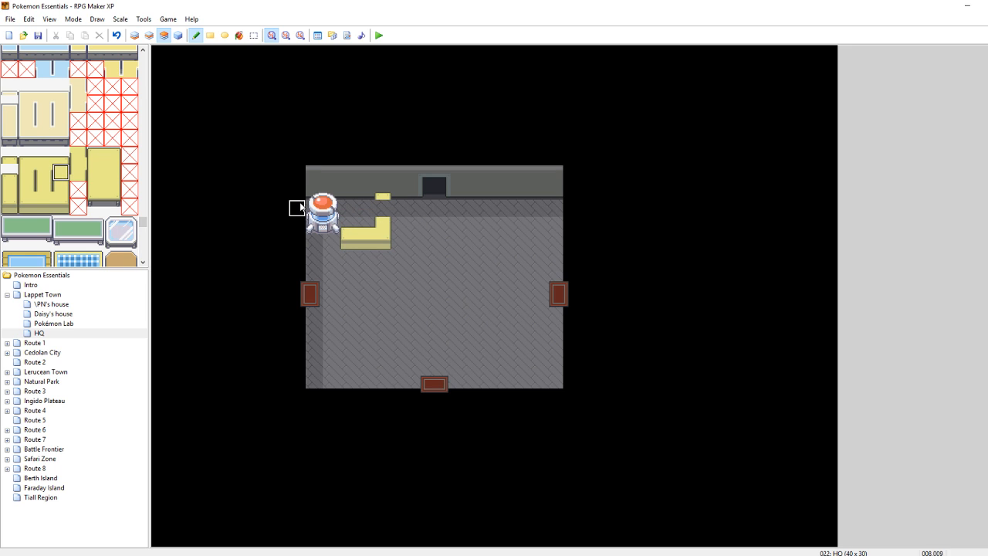
click(9, 190)
drag(383, 222, 383, 203)
click(9, 155)
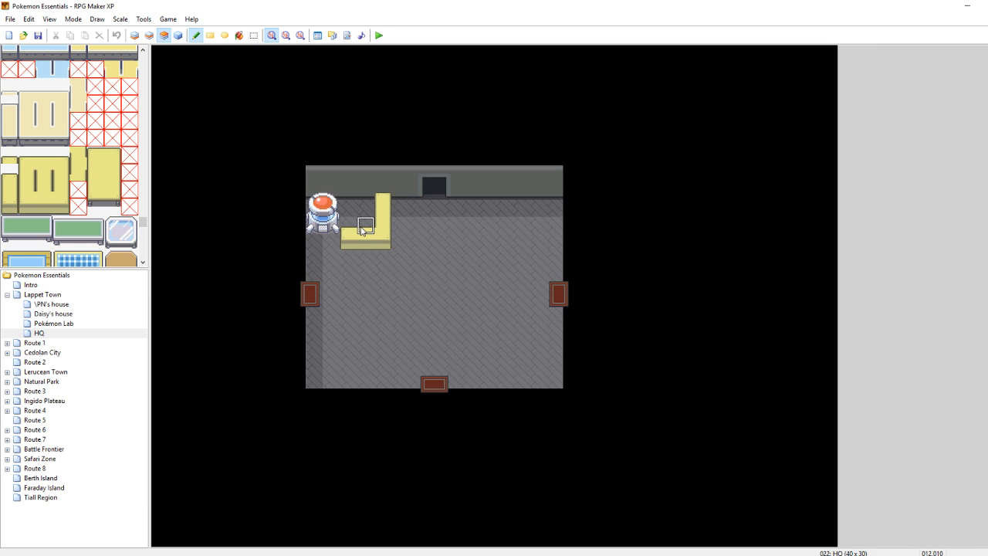
mouse_move(363, 229)
mouse_down()
mouse_move(349, 226)
mouse_move(381, 228)
mouse_up()
Place the white vending-style machine against the upper wall between the yellow counter and the doorway
scroll(122, 235, down, 8)
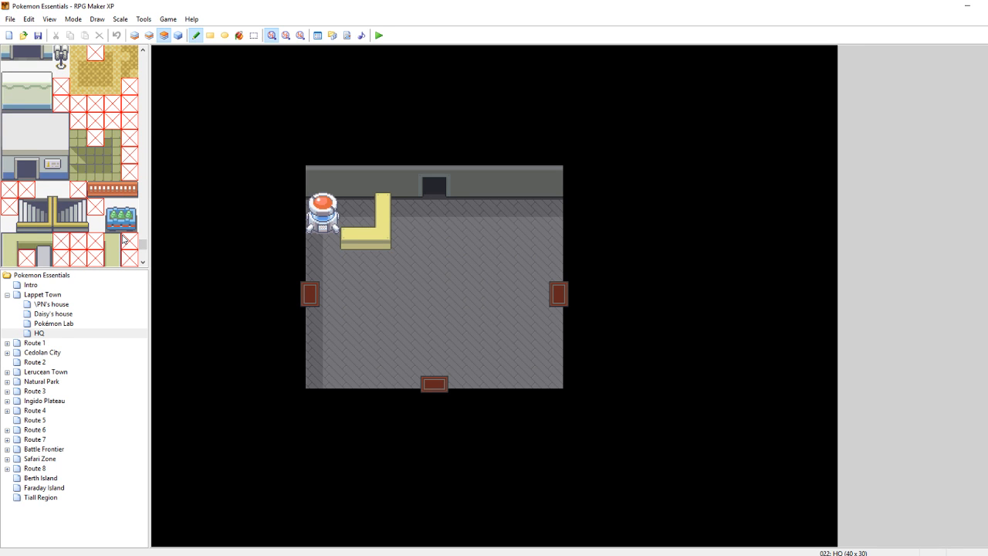
scroll(122, 239, down, 3)
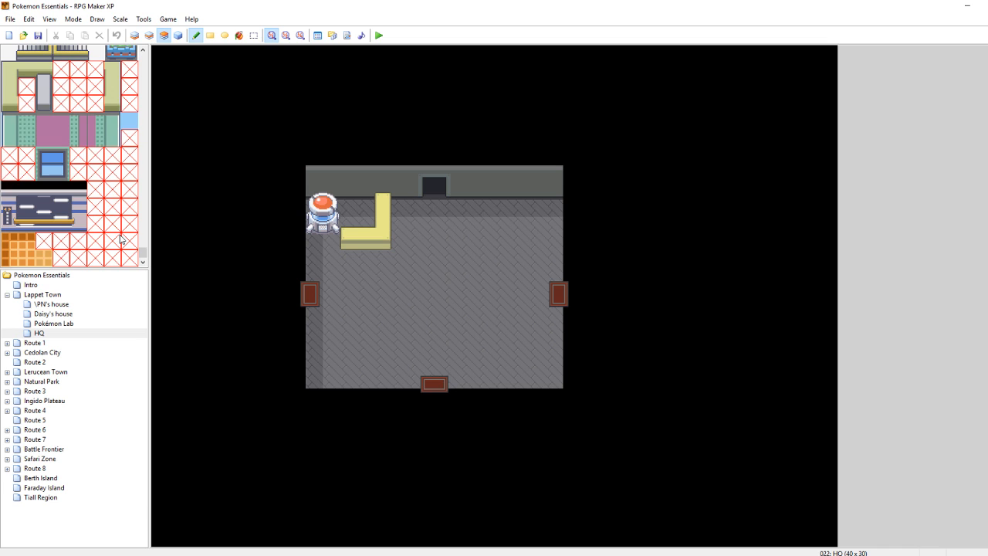
scroll(122, 239, up, 10)
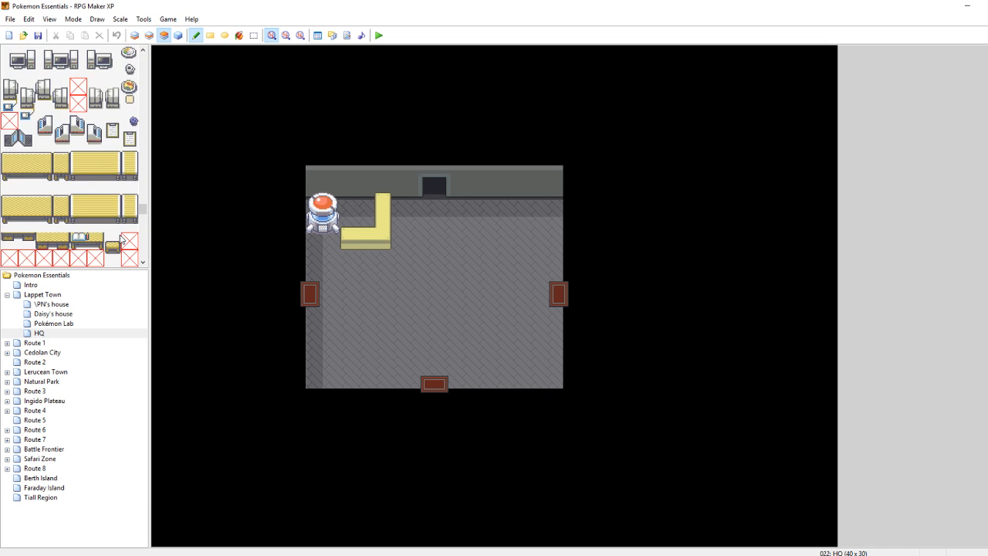
scroll(122, 240, up, 10)
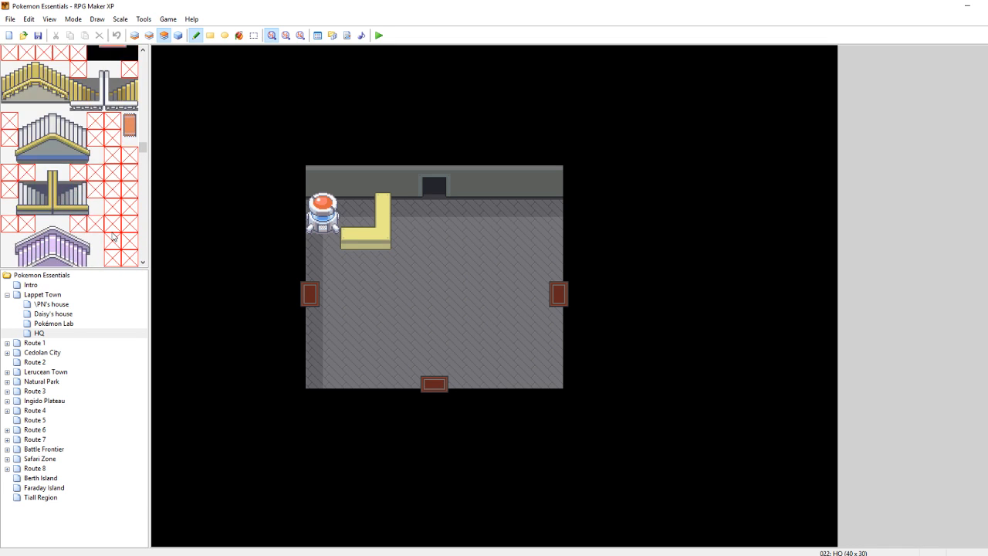
scroll(113, 237, up, 3)
drag(143, 154, 78, 193)
drag(96, 235, 96, 202)
click(401, 191)
right_click(451, 226)
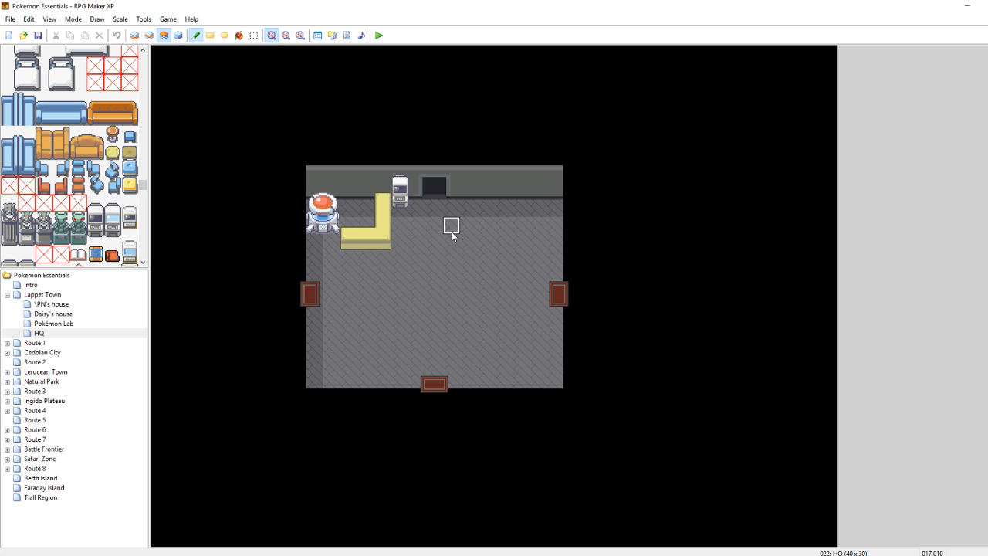
mouse_move(451, 240)
right_down()
mouse_move(488, 254)
mouse_move(450, 249)
right_up()
Build the vertical arm of a light blue counter below the upper wall, right of the doorway
scroll(86, 205, up, 15)
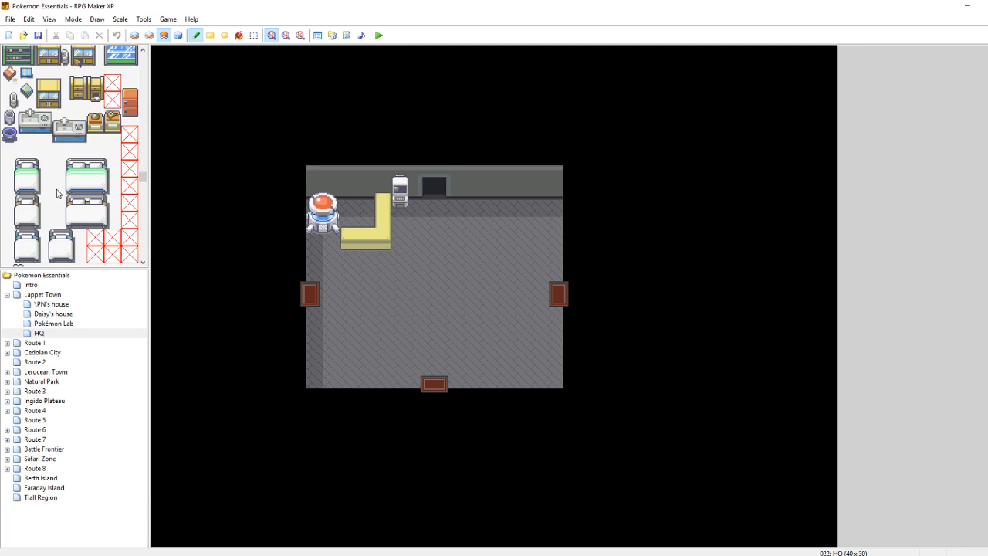
scroll(61, 190, up, 15)
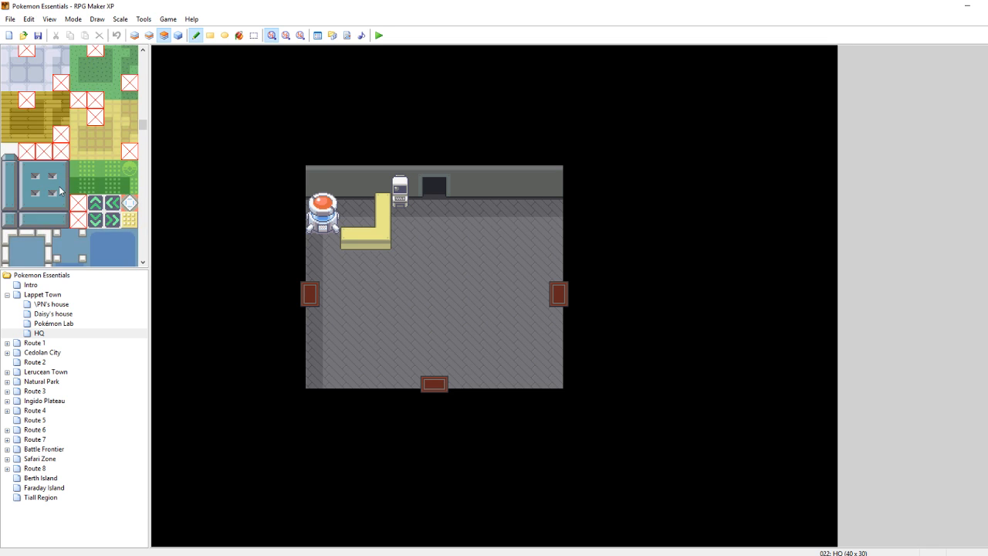
scroll(59, 191, up, 15)
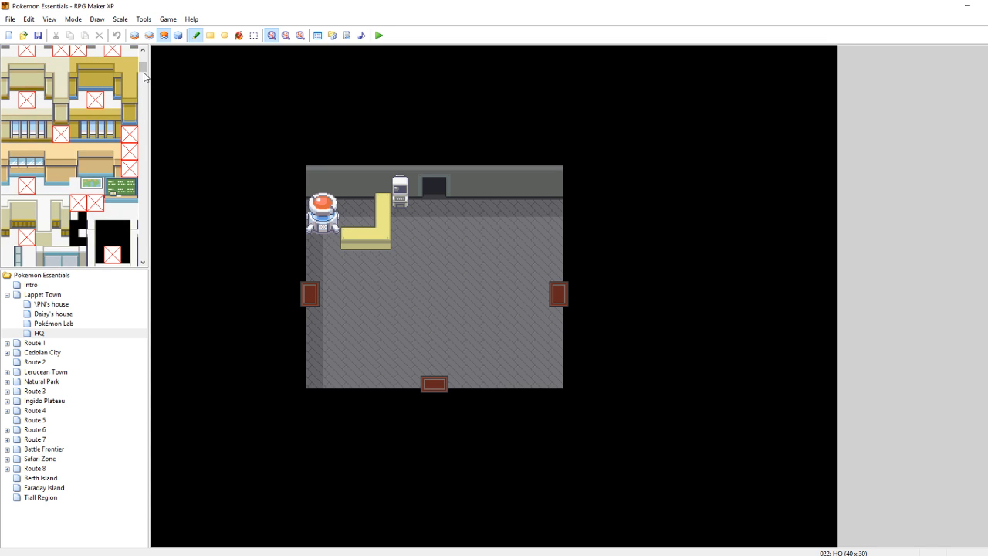
drag(144, 75, 142, 218)
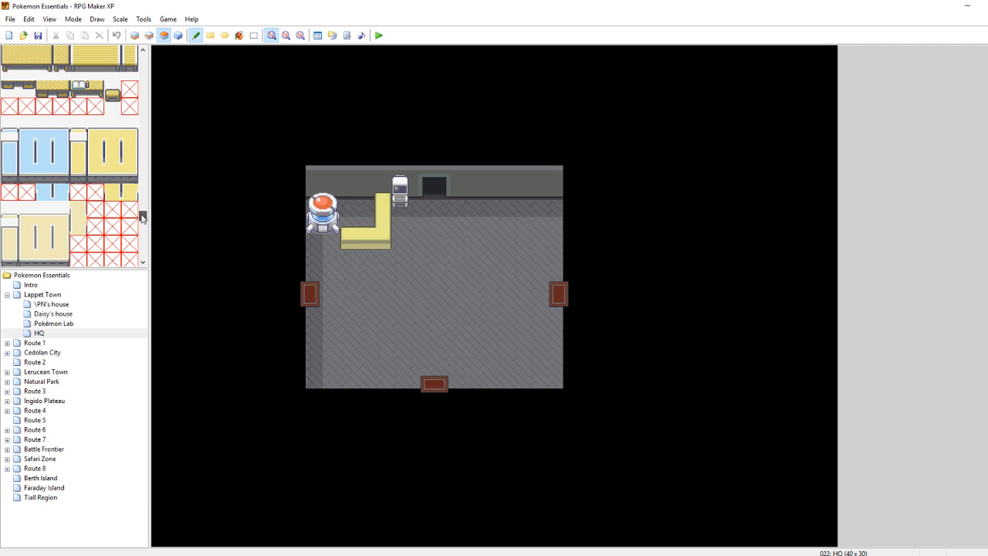
click(10, 123)
click(9, 175)
click(27, 174)
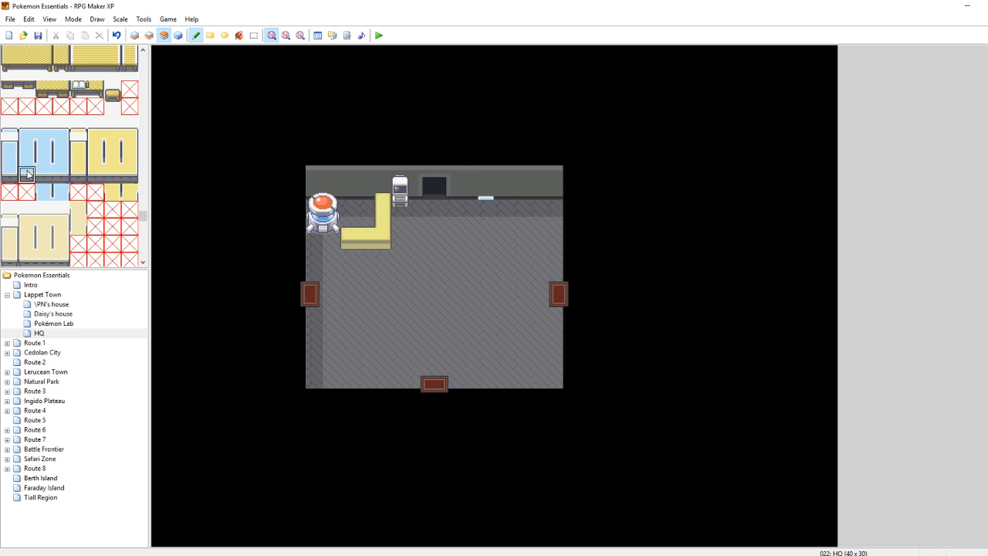
click(487, 225)
click(25, 158)
click(9, 158)
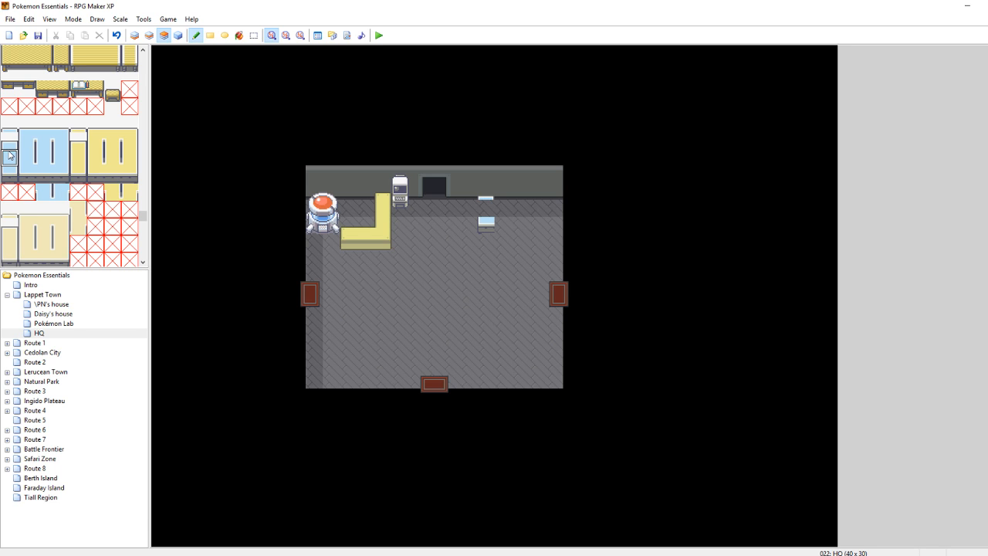
click(486, 209)
Extend the light blue counter from its foot across to the room's right edge and fill in its upper row
click(39, 173)
drag(486, 225, 539, 225)
click(60, 174)
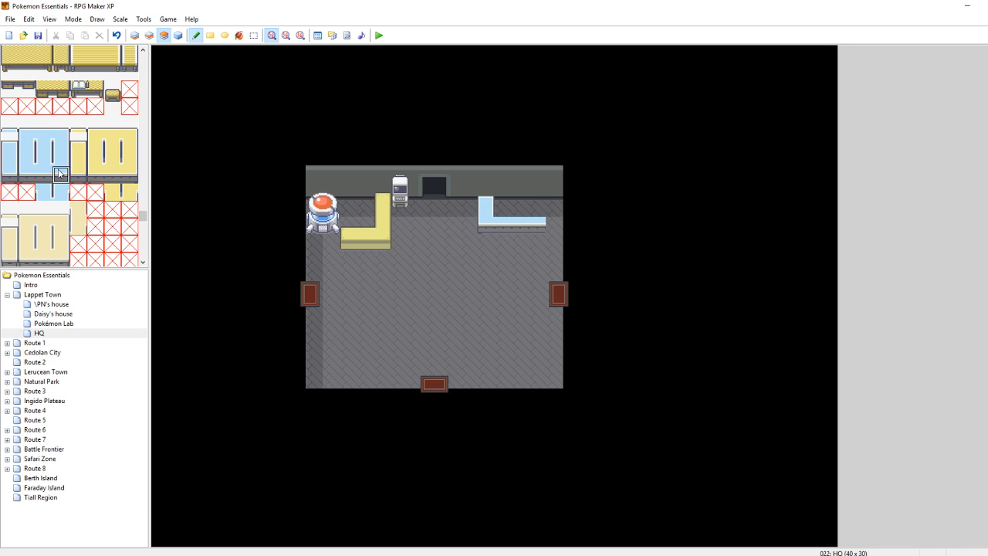
click(556, 225)
click(58, 136)
click(62, 127)
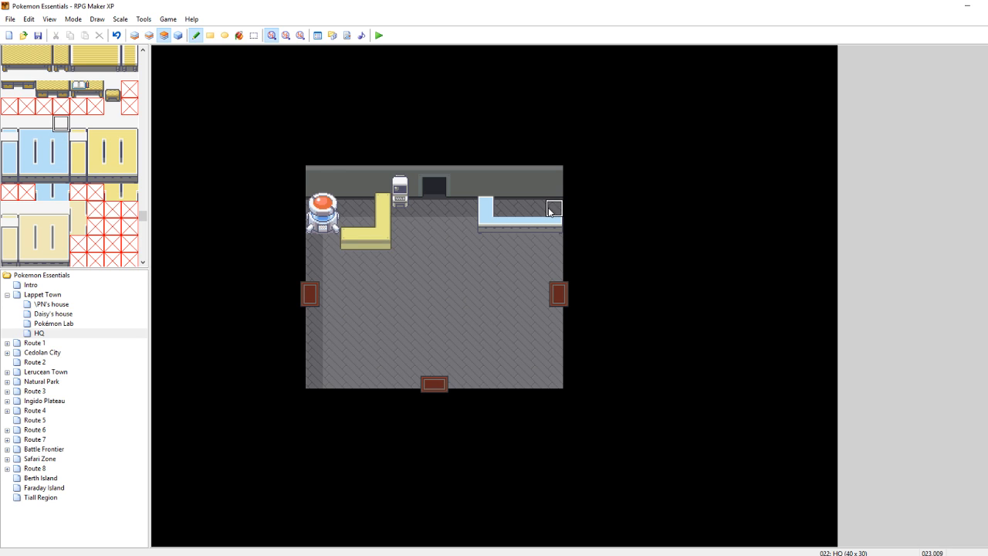
click(44, 126)
drag(543, 217, 496, 216)
click(29, 162)
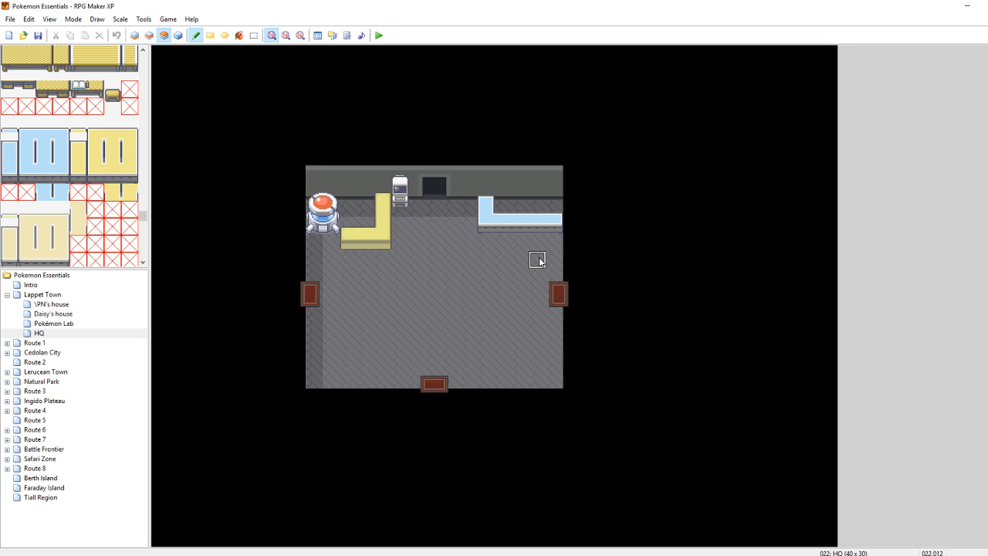
Clear the last tile at the right end of the light blue counter and place a potted plant there
right_drag(539, 243, 567, 209)
click(555, 212)
scroll(96, 208, down, 10)
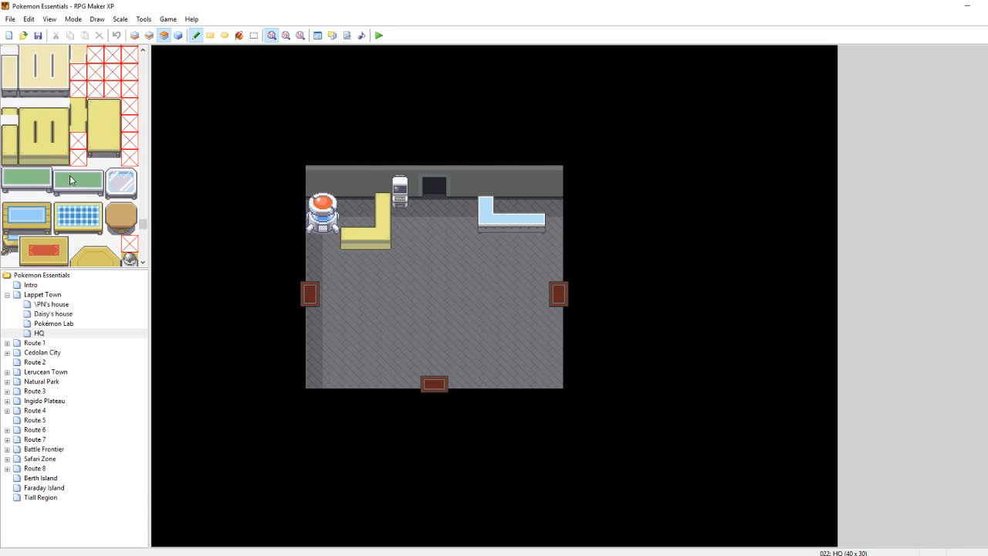
scroll(96, 209, up, 2)
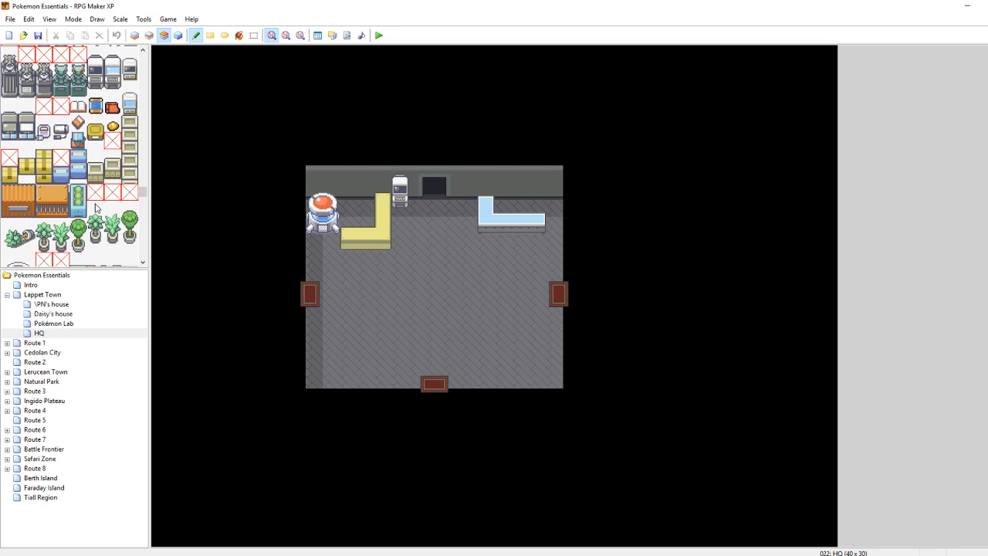
drag(95, 235, 93, 219)
click(555, 210)
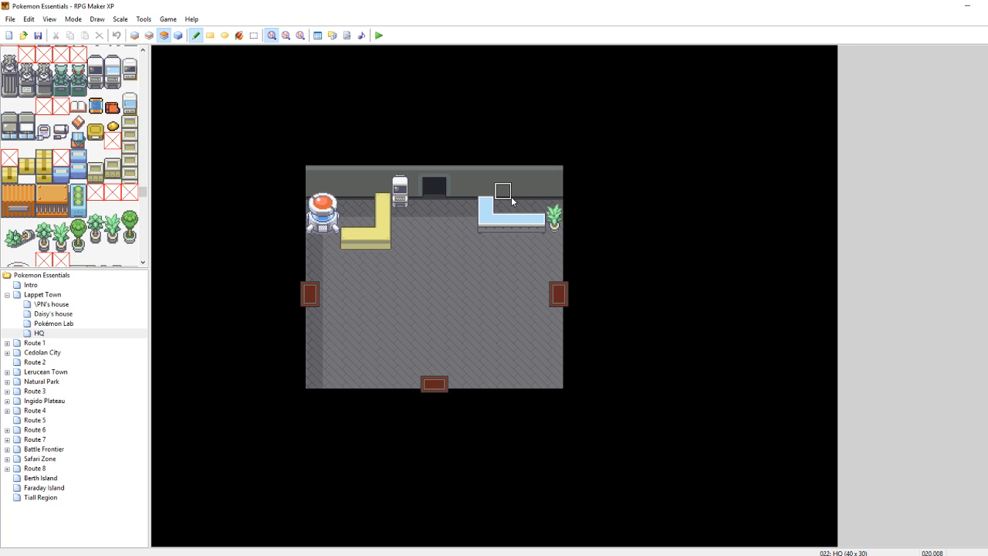
Place the upper part of the white glass display case on layer 3 against the wall's right end, above the plant
click(166, 35)
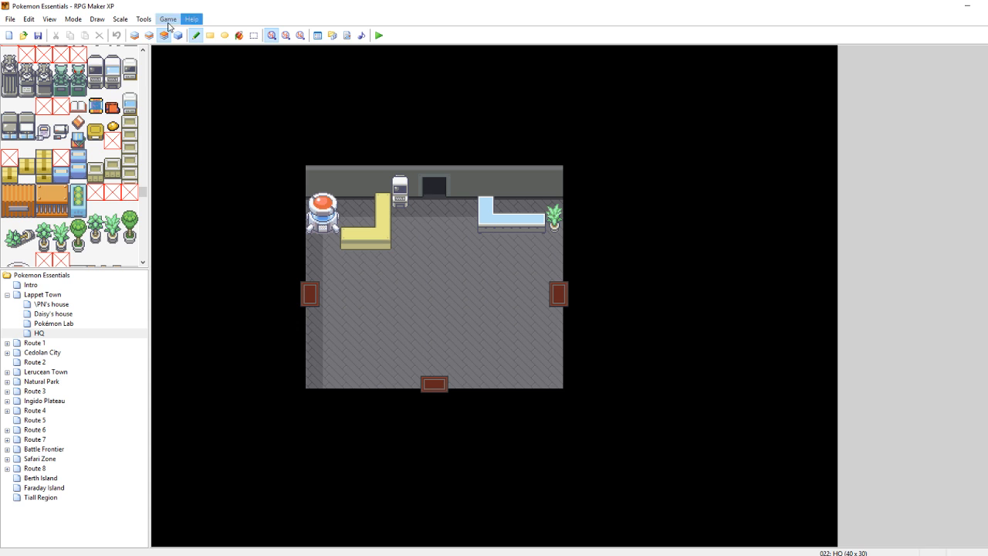
scroll(119, 229, up, 5)
scroll(120, 229, up, 5)
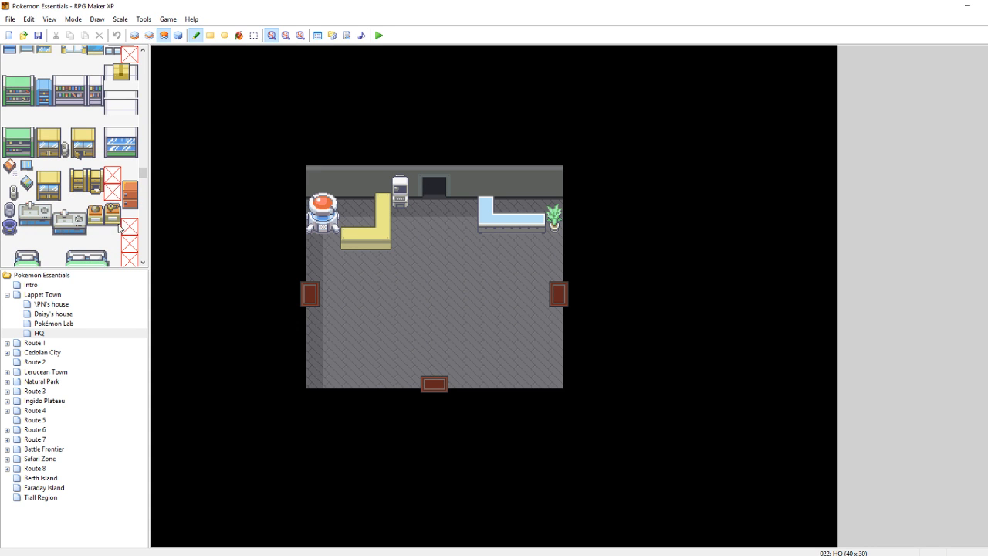
mouse_move(131, 146)
mouse_down()
mouse_move(109, 130)
mouse_move(126, 147)
mouse_up()
click(113, 134)
click(538, 183)
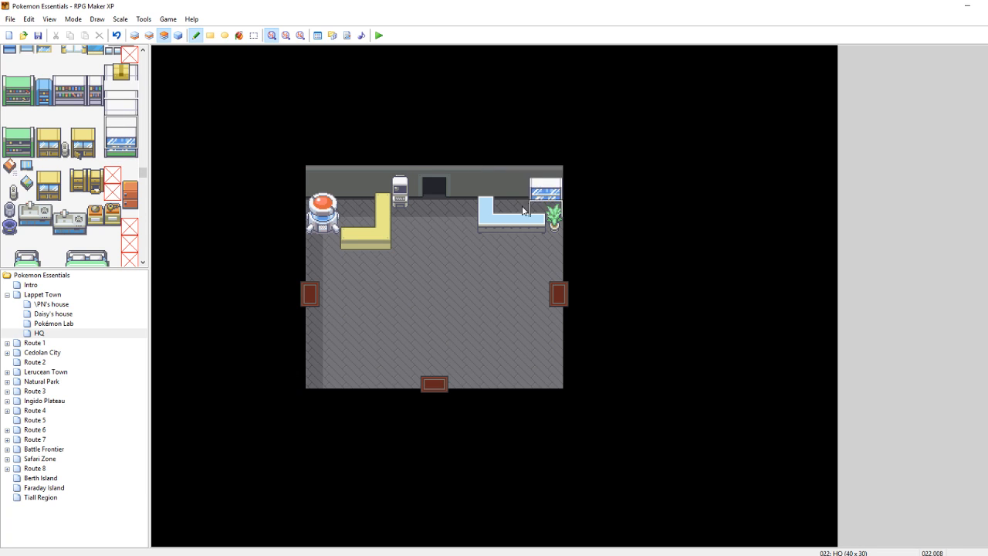
Place the display case's green base on layer 2, directly below its glass part
click(126, 157)
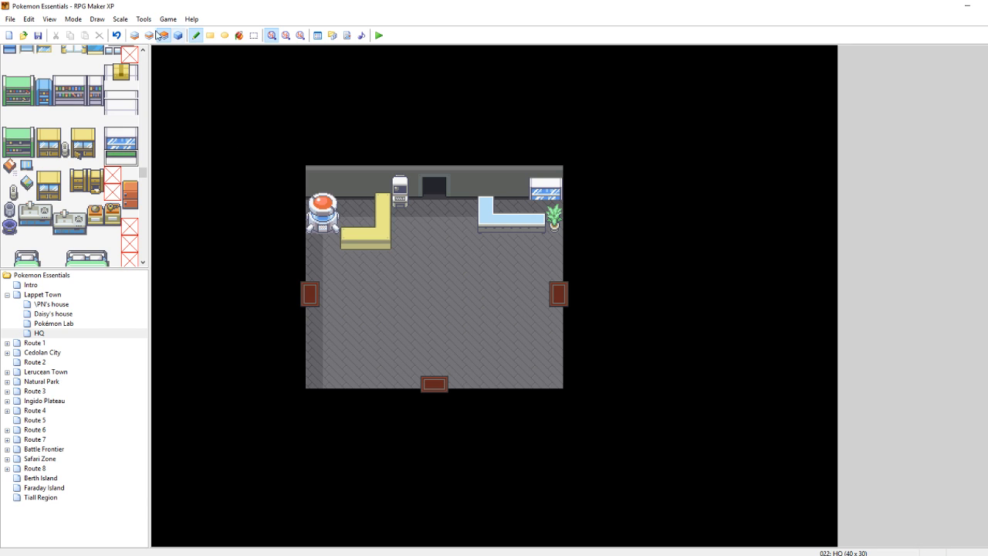
click(149, 34)
click(546, 204)
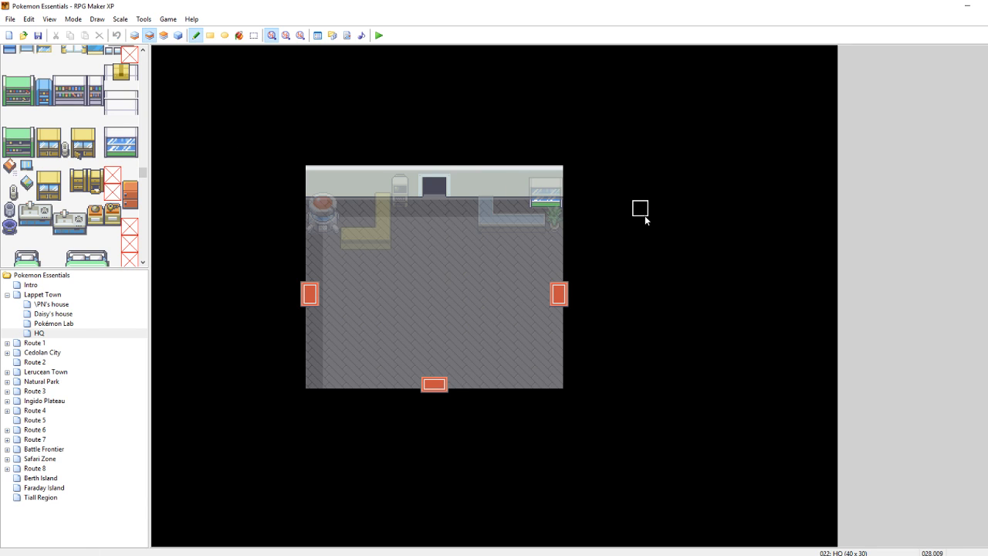
Check the HQ room with the other layers undimmed and dimmed, and make layer 3 active
key(F4)
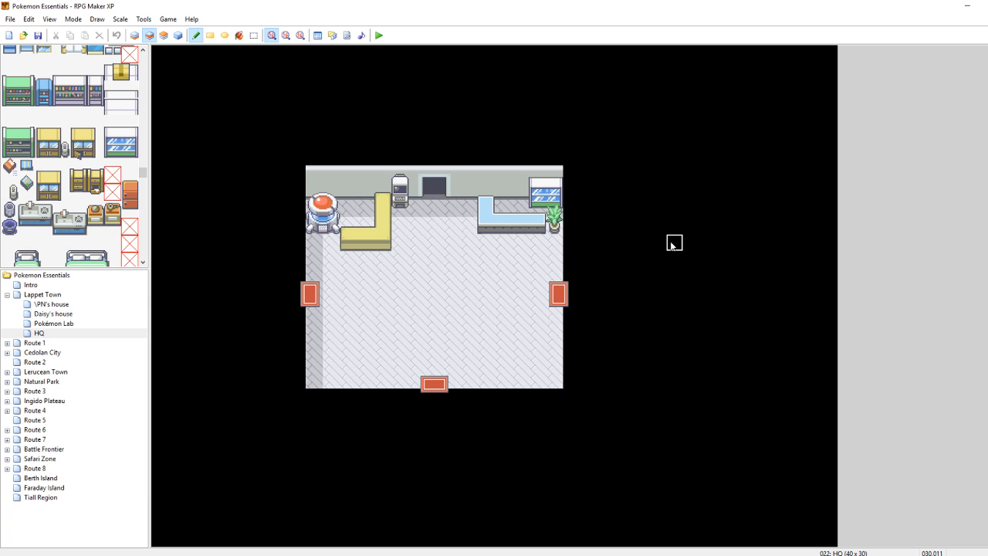
key(F4)
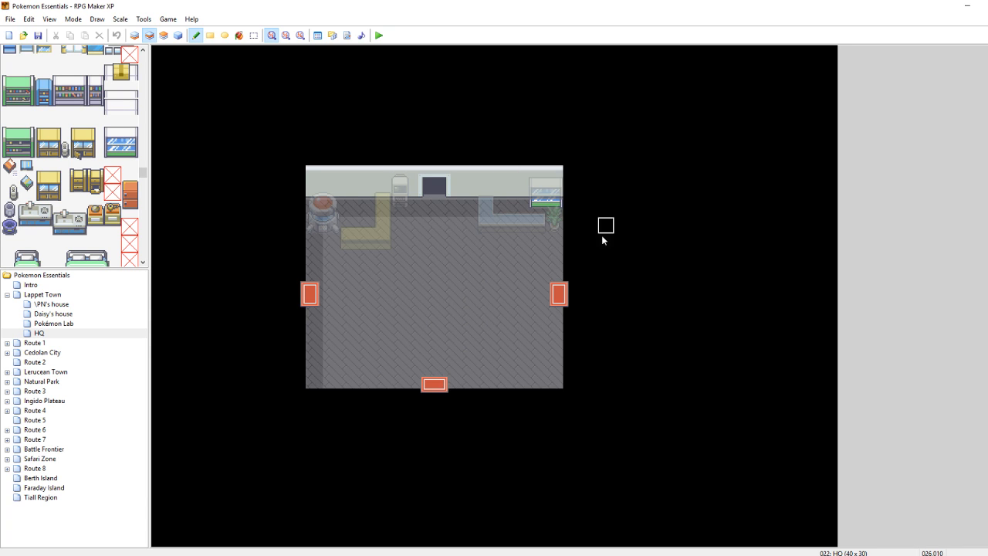
click(164, 35)
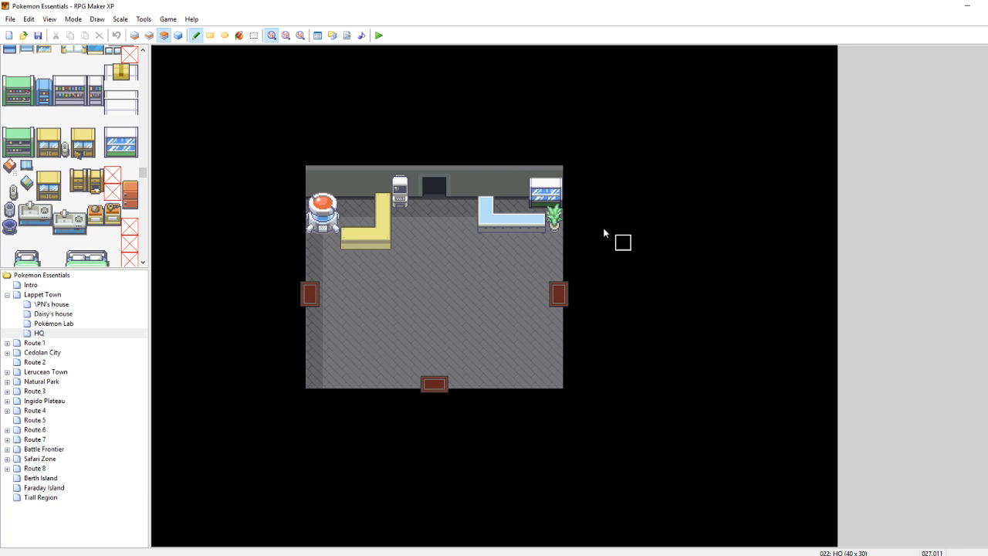
Switch to Chrome, open a new tab and shrink the browser window so it floats over the map editor
click(146, 555)
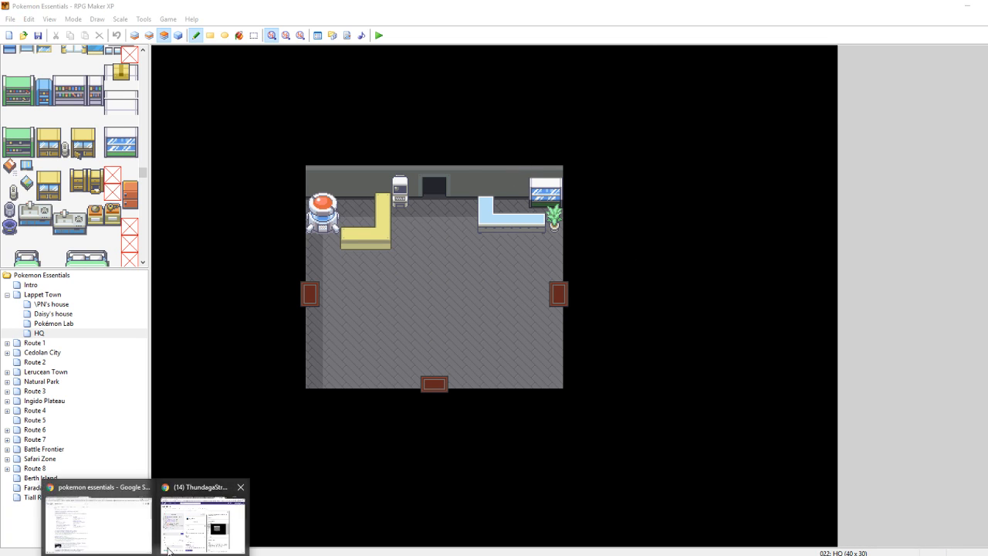
click(134, 525)
click(432, 7)
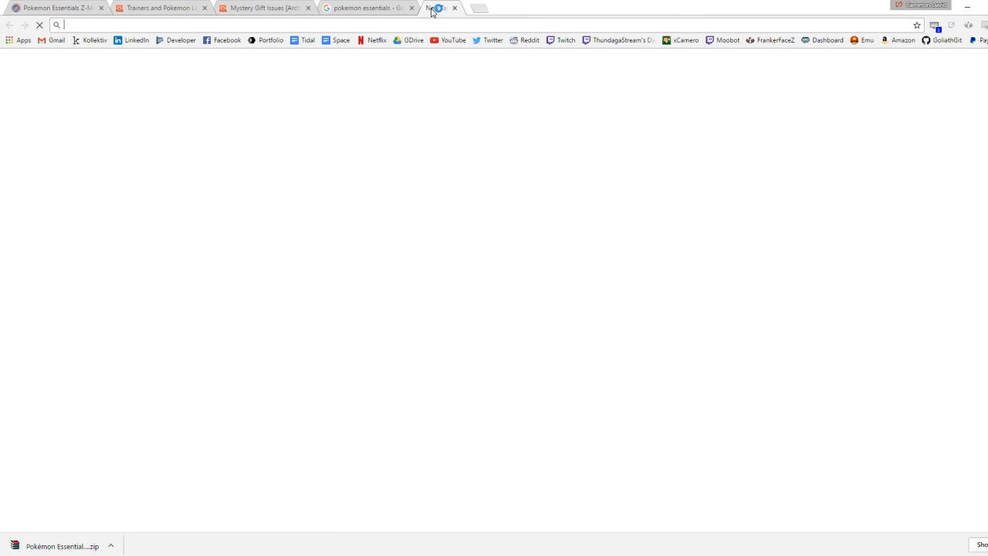
drag(618, 9, 630, 50)
drag(571, 41, 580, 41)
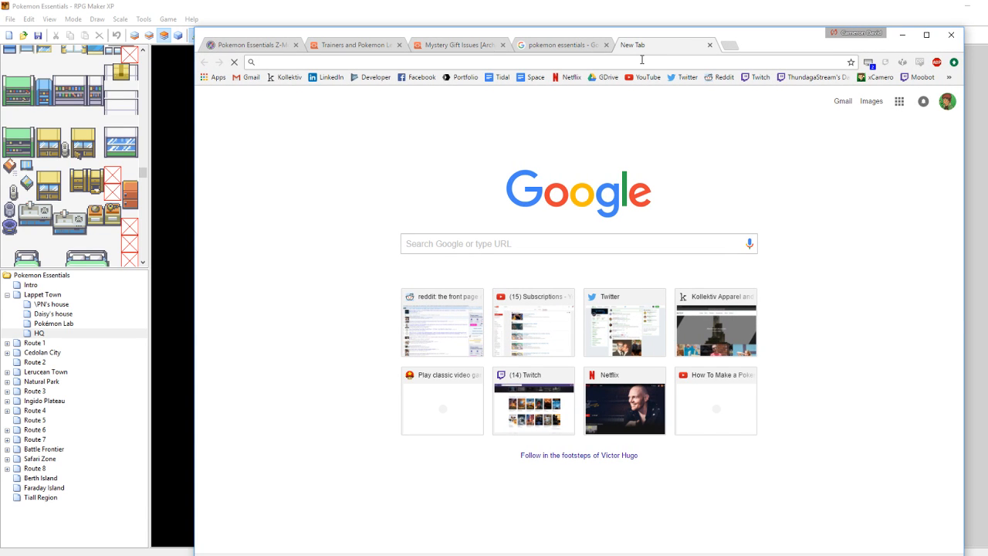
Look up "elite battle" and open the suggested Elite Battle System page on sj-web.byethost18.com
text(eli)
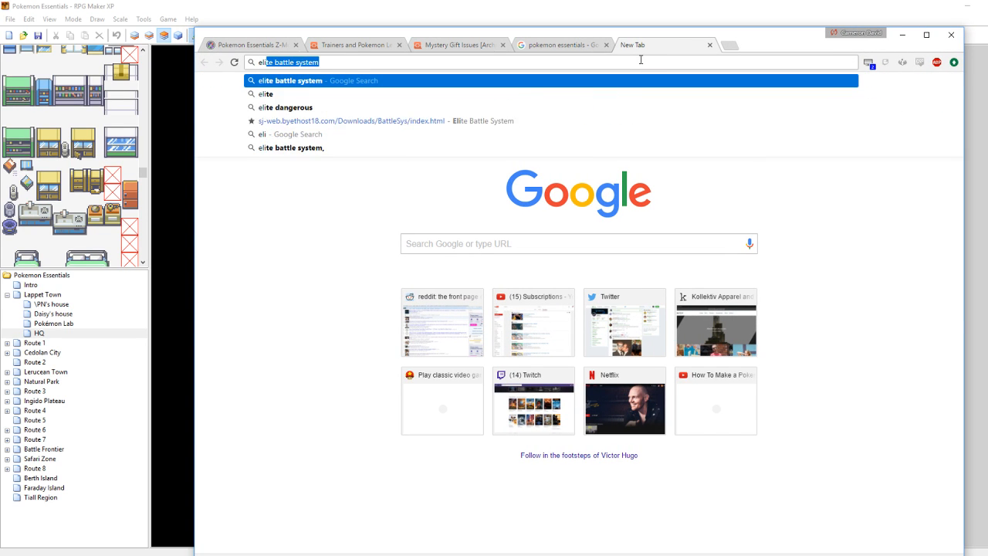
text(te battl)
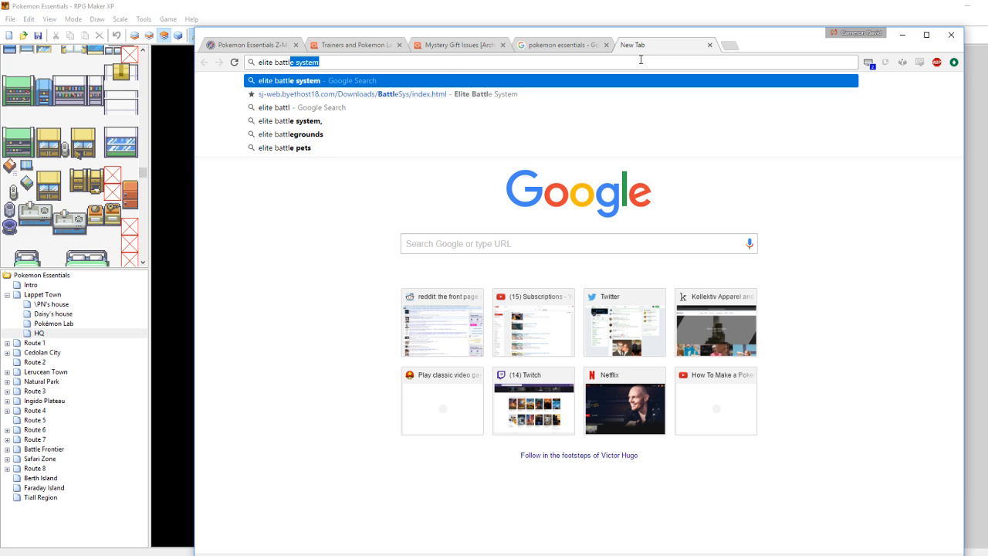
key(Down)
key(Return)
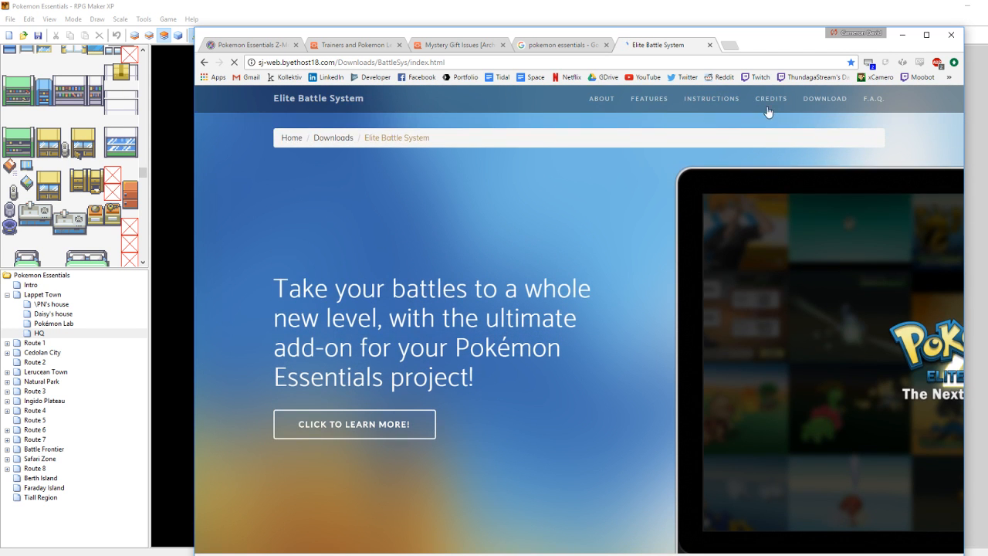
Accept the Terms of Use in the Elite Battle System download section and open its download in a new tab
click(823, 99)
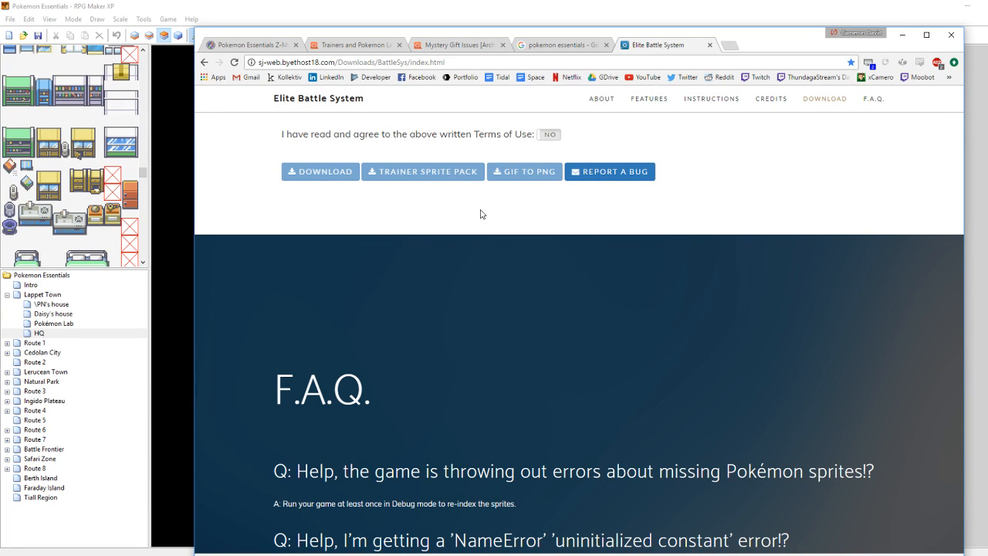
click(543, 134)
click(346, 173)
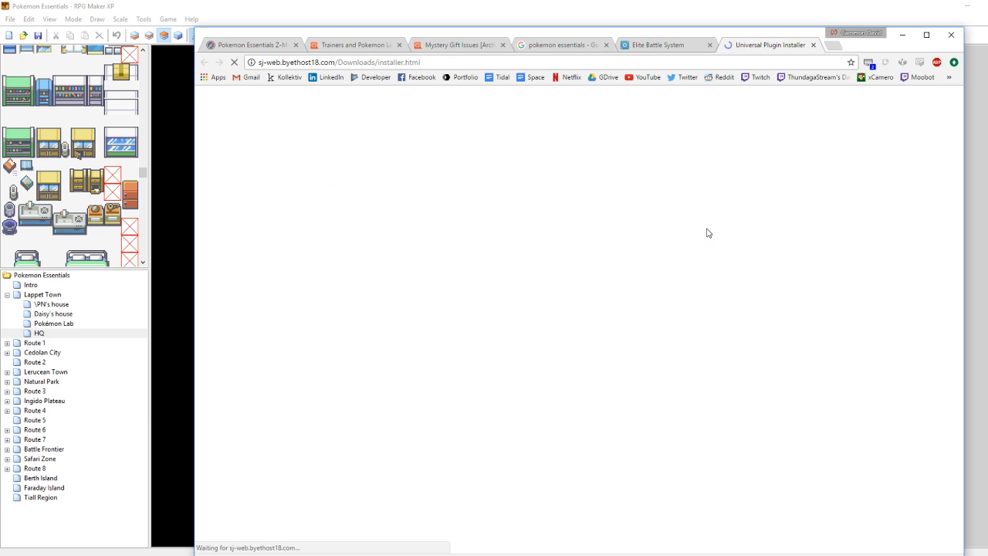
click(660, 44)
scroll(711, 273, up, 4)
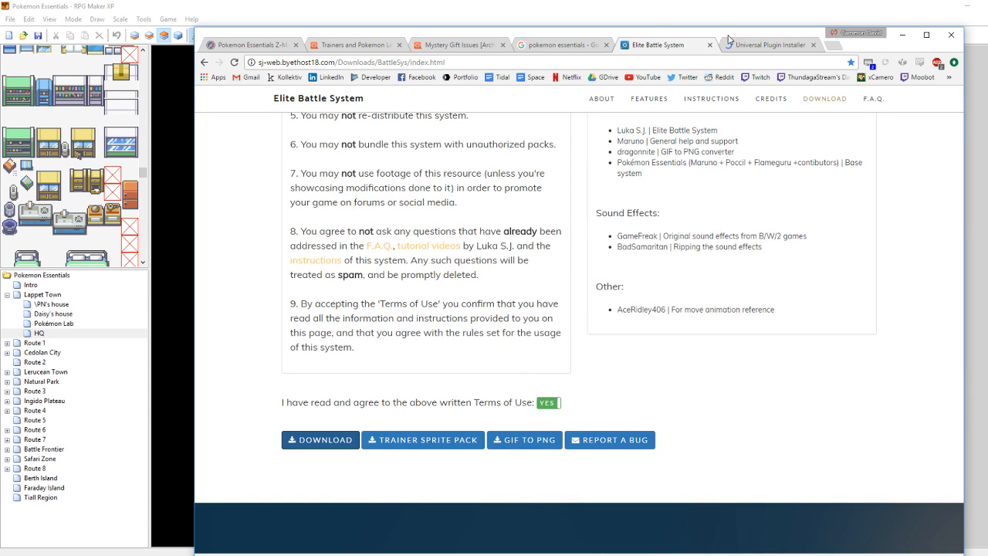
Download Universal Plugin Installer.rar from the end of the Universal Plugin Installer page, accepting the file without a virus scan
click(764, 48)
scroll(824, 421, down, 1)
scroll(824, 423, down, 5)
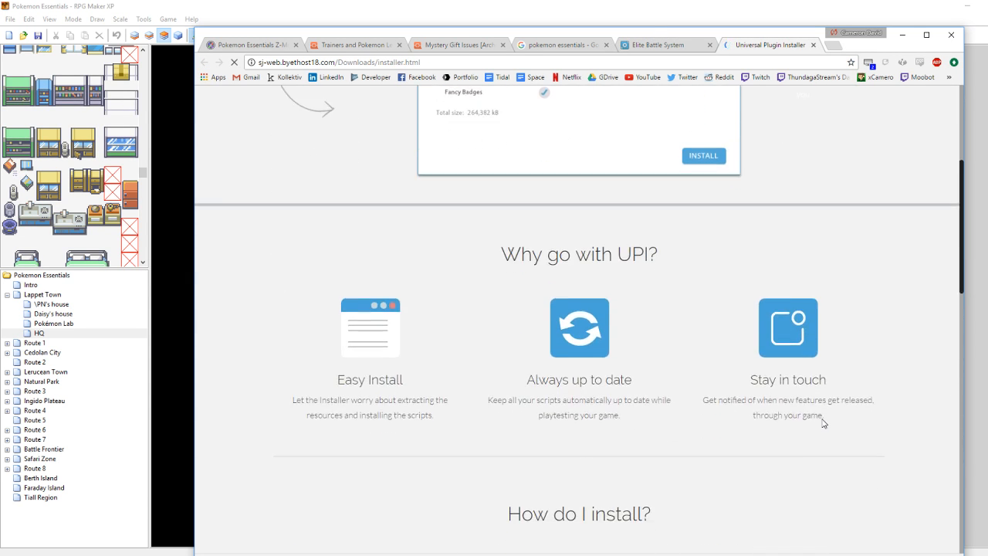
scroll(916, 360, down, 4)
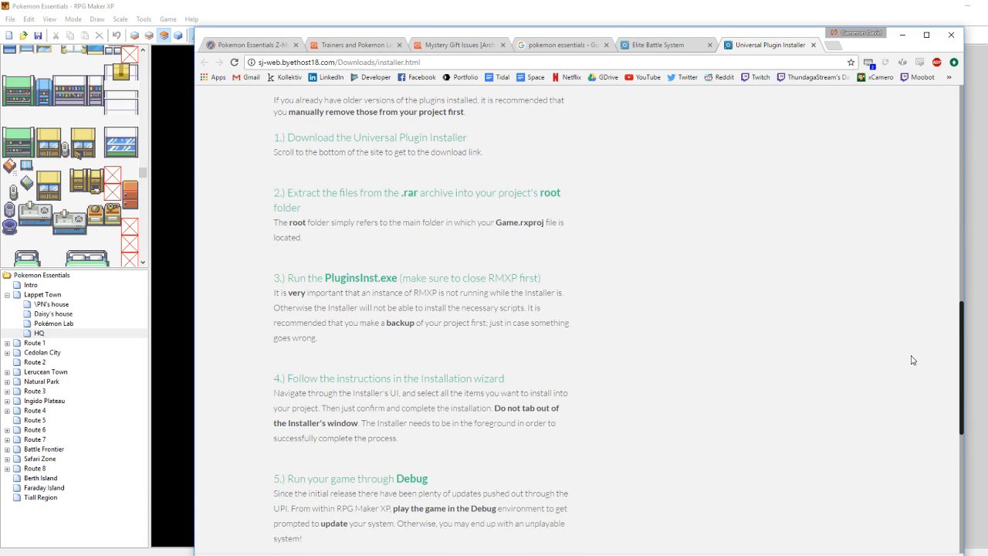
scroll(913, 361, down, 5)
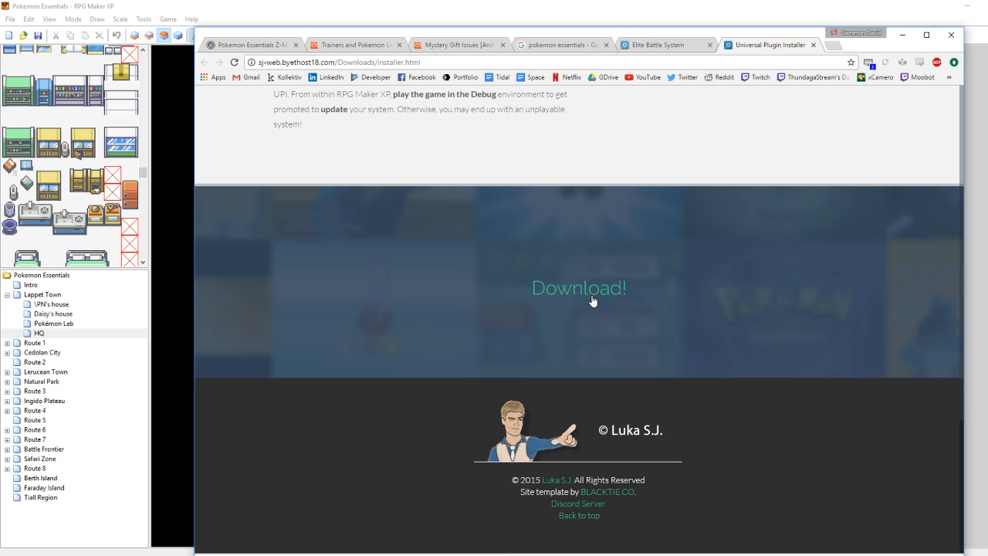
click(592, 299)
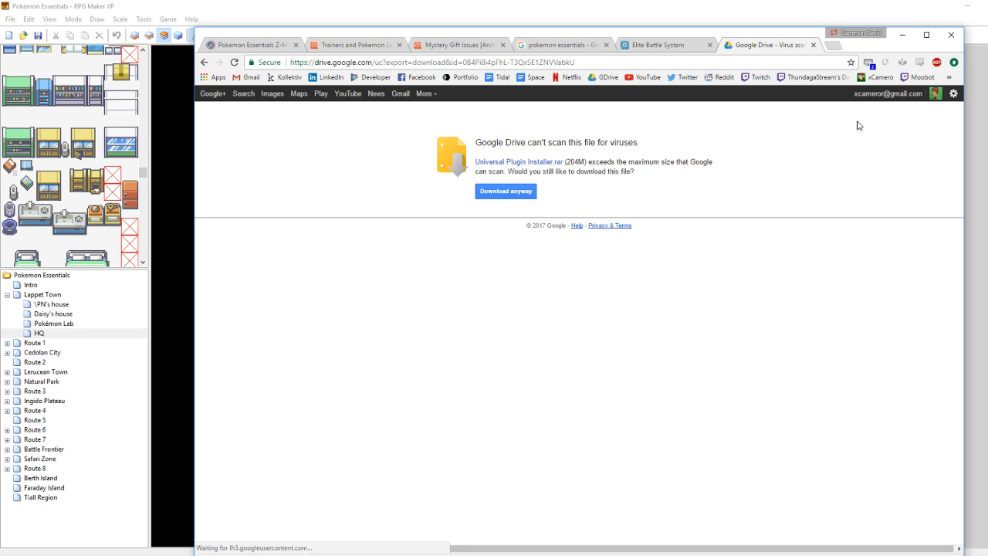
click(506, 191)
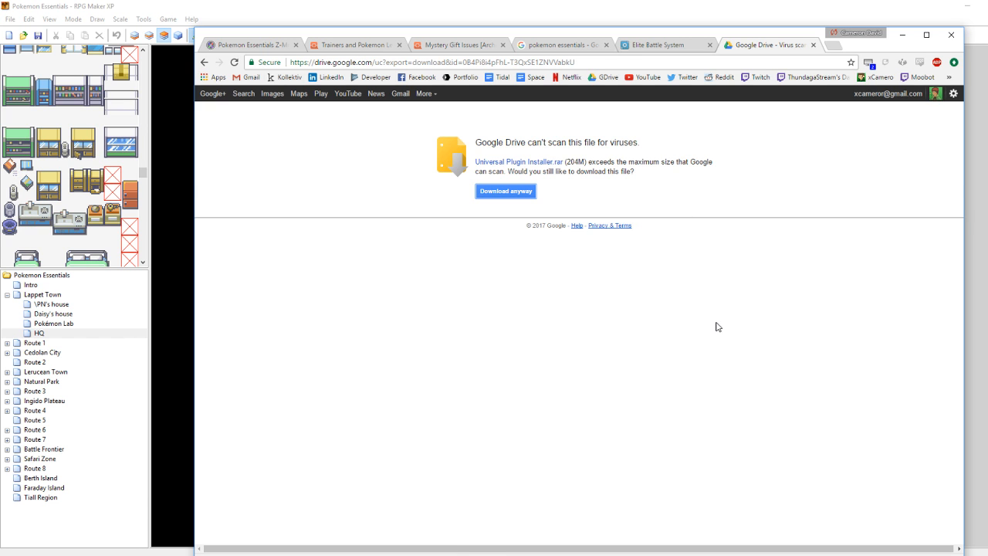
Review the install instructions on the Universal Plugin Installer page and download Universal Plugin Installer.rar a second time
scroll(717, 326, up, 3)
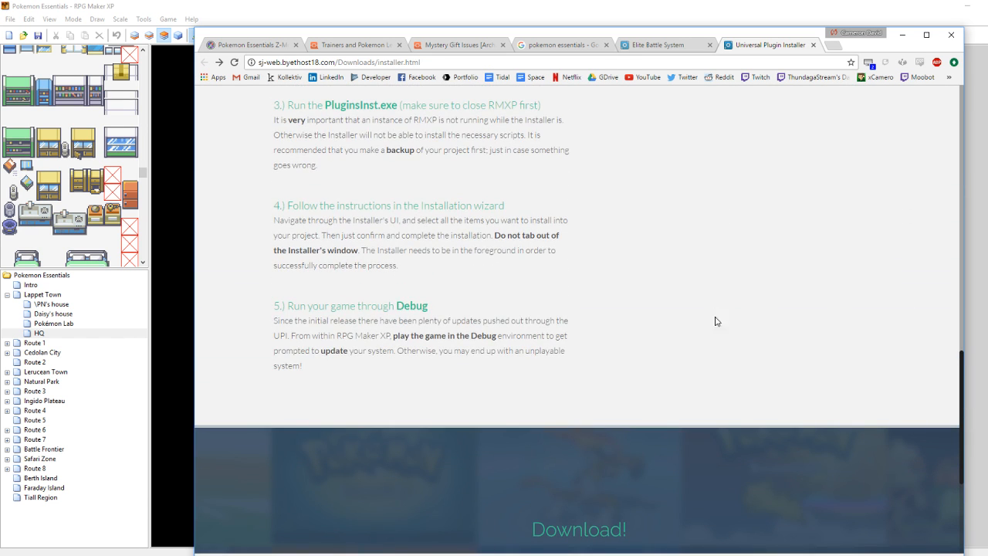
scroll(694, 291, up, 3)
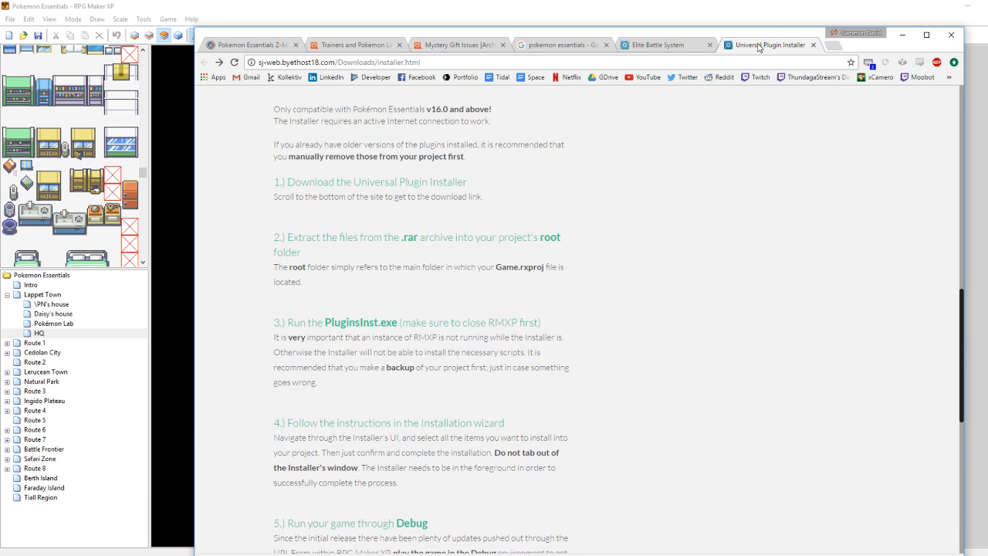
key(alt+Right)
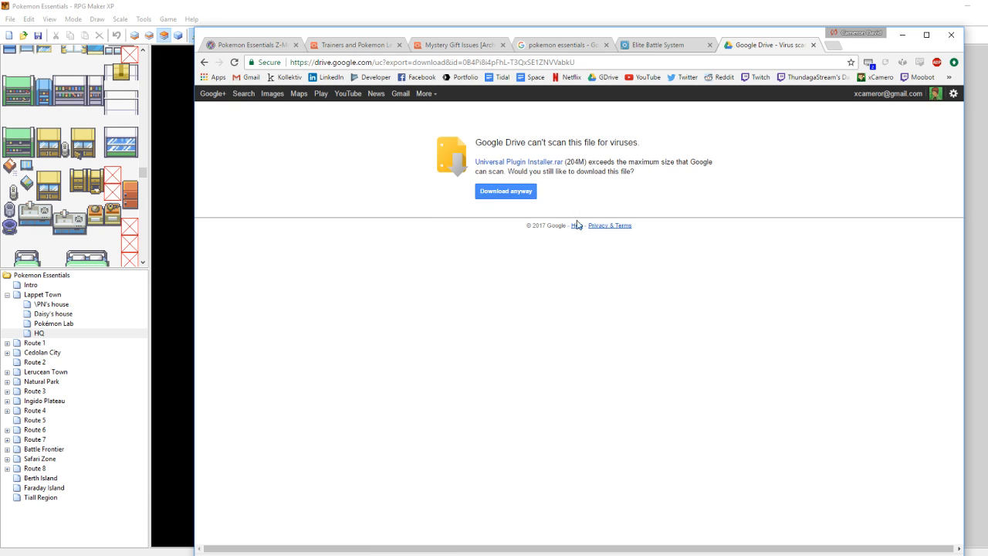
click(535, 196)
Locate the finished Universal Plugin Installer (1).rar in the Downloads folder and open the archive in WinRAR
drag(829, 44, 805, 17)
click(551, 472)
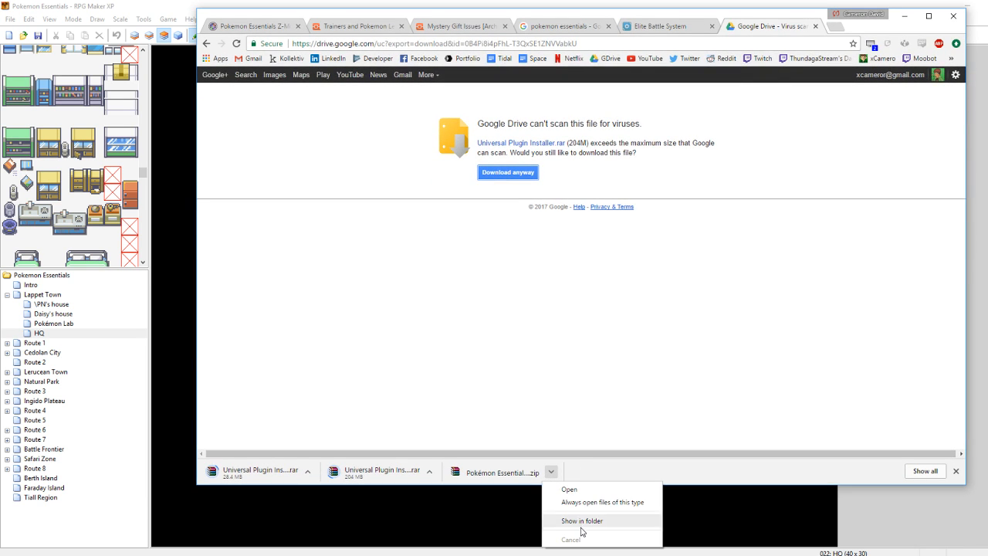
click(587, 468)
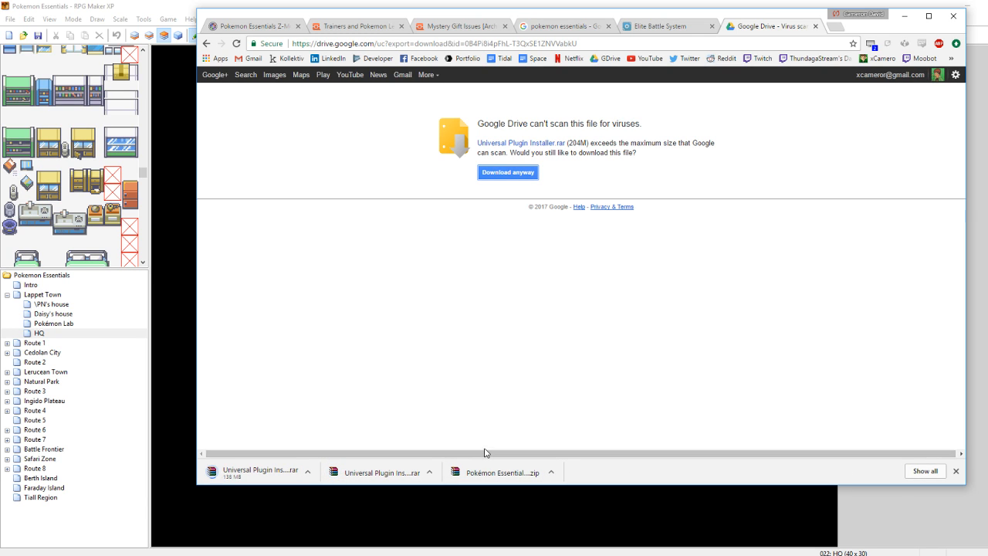
click(429, 471)
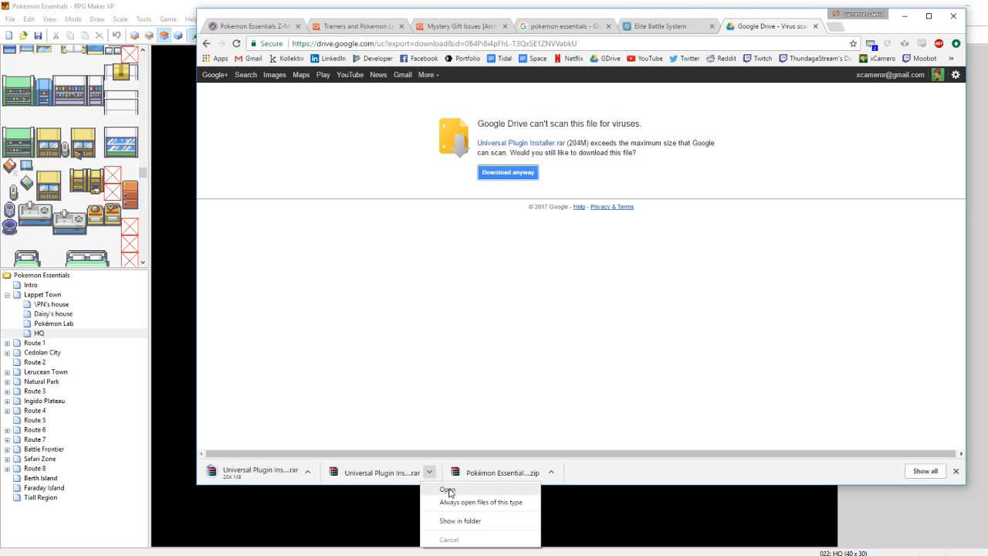
click(449, 521)
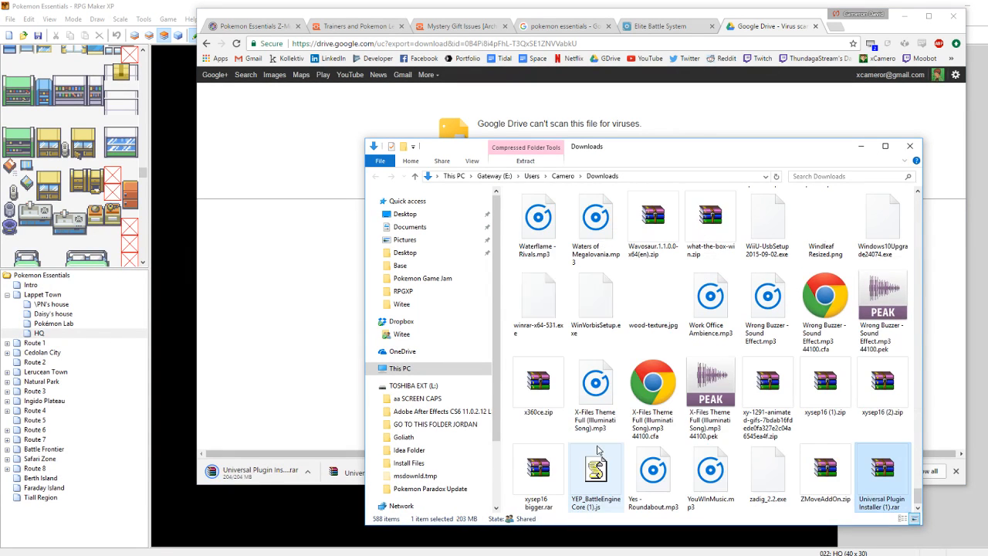
double_click(824, 465)
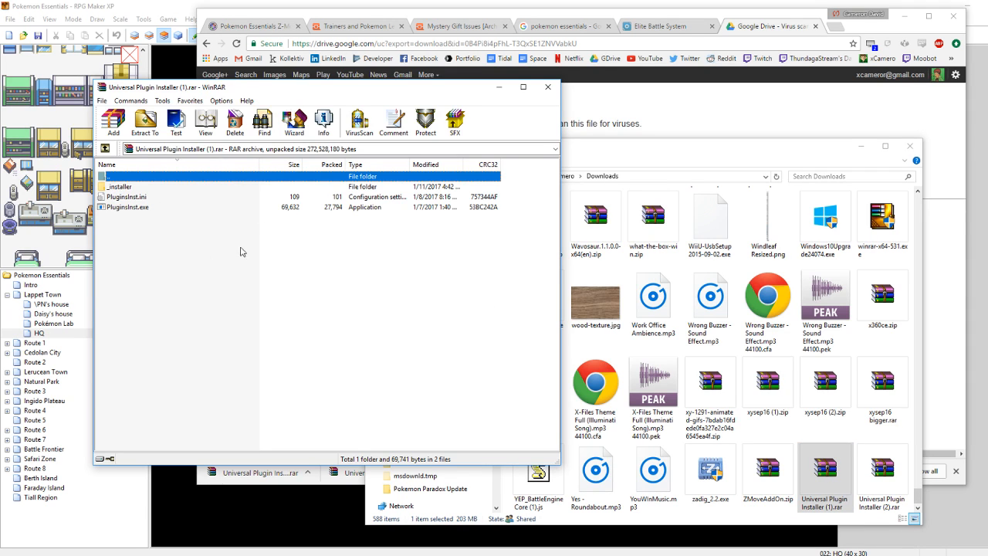
drag(387, 94, 638, 128)
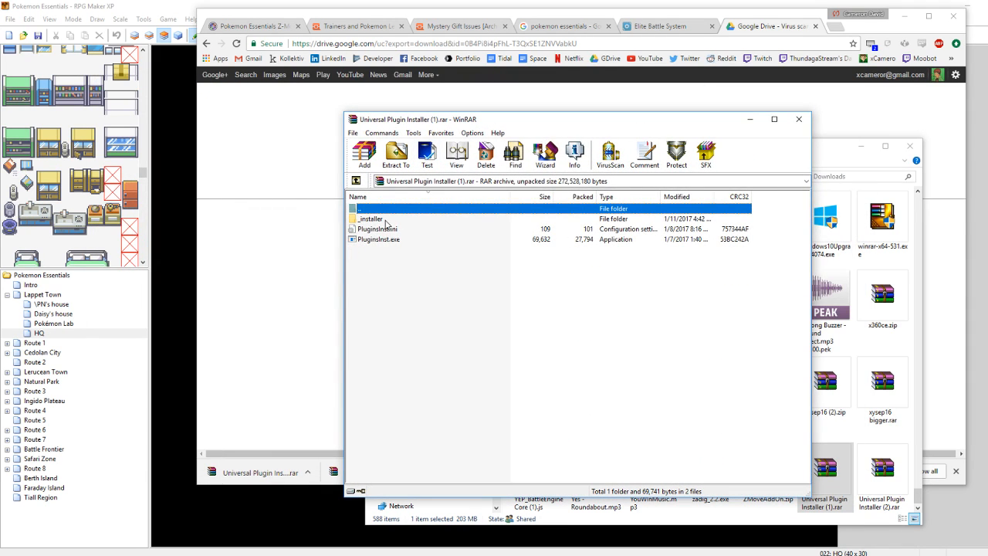
Return to the "How do I install?" instructions in Chrome and dismiss the list of finished downloads
click(776, 31)
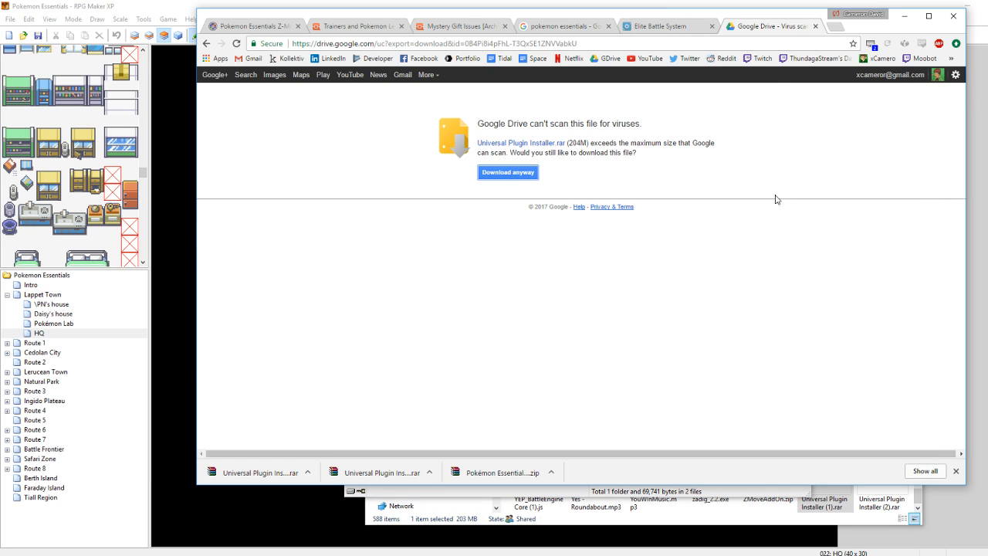
key(alt+Left)
click(956, 472)
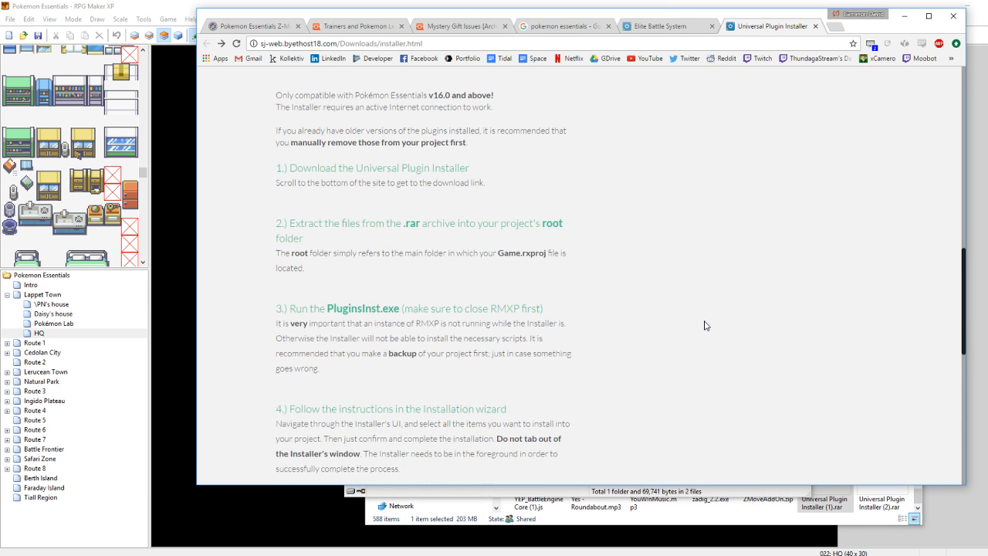
scroll(705, 325, up, 1)
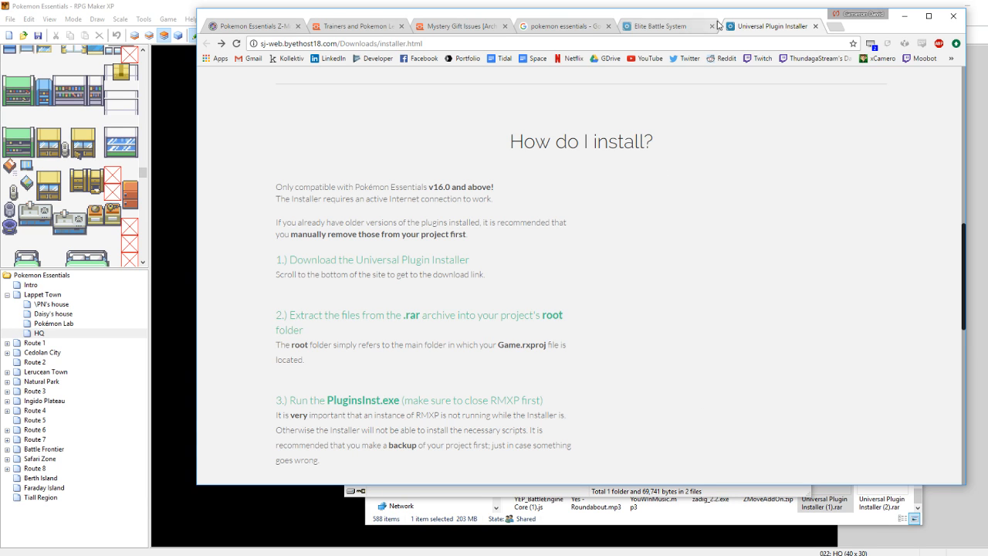
Select _installer, PluginsInst.ini and PluginsInst.exe in the WinRAR archive, and open the Pokemon Game Jam folder from the desktop in File Explorer
click(778, 494)
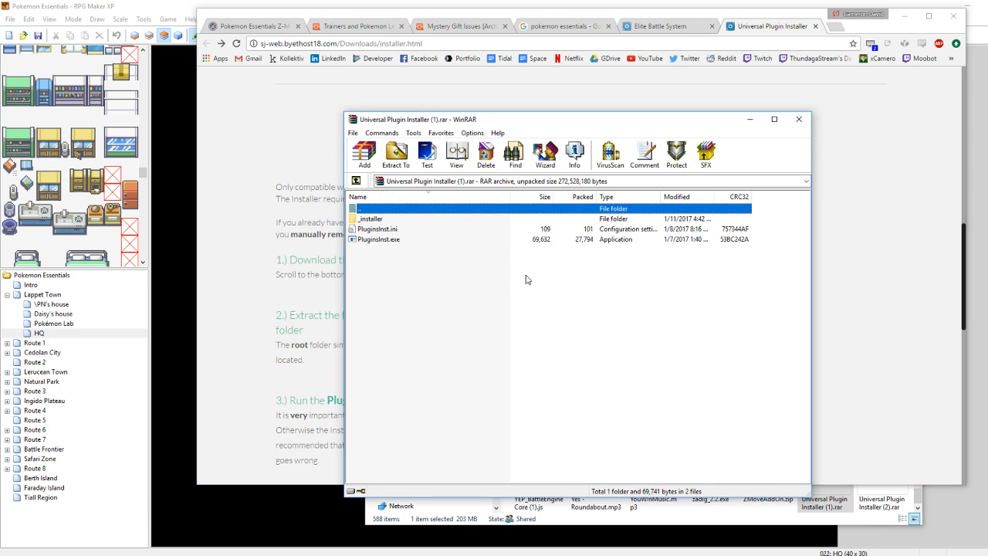
drag(527, 280, 362, 216)
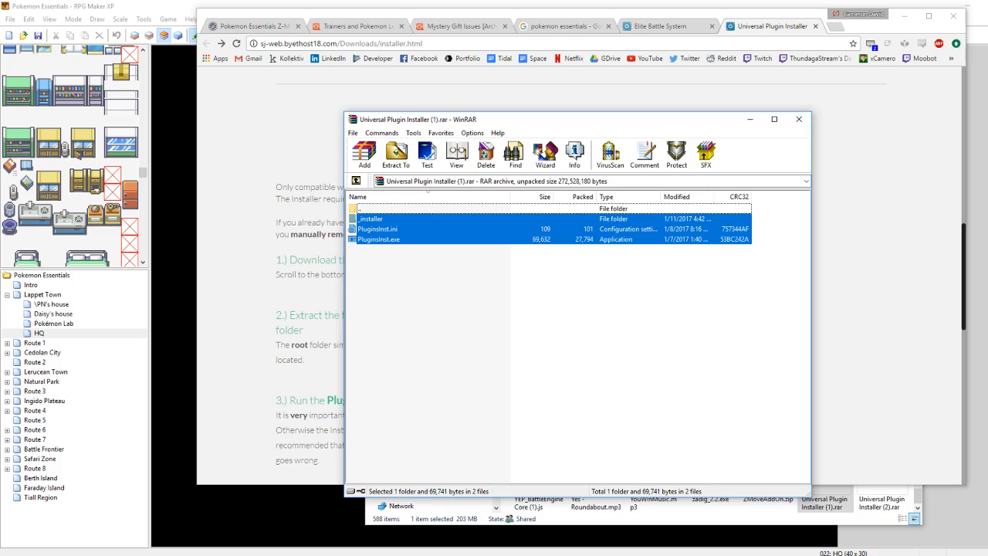
mouse_move(135, 550)
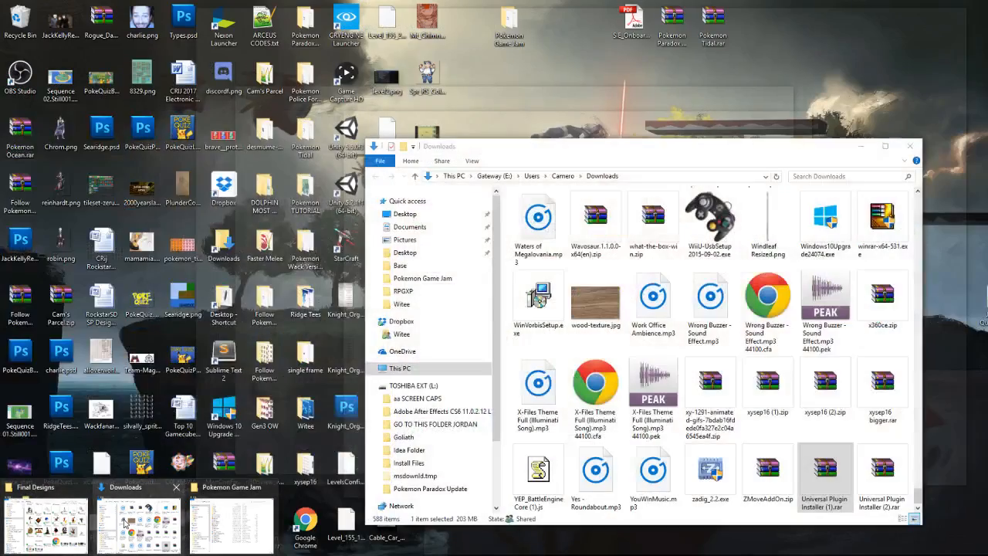
click(123, 525)
click(405, 214)
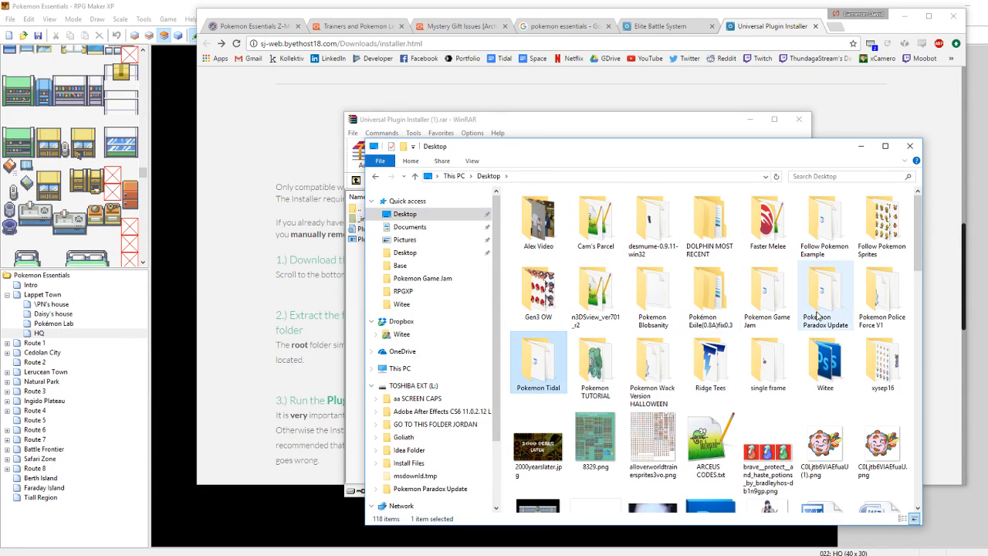
click(846, 310)
click(652, 369)
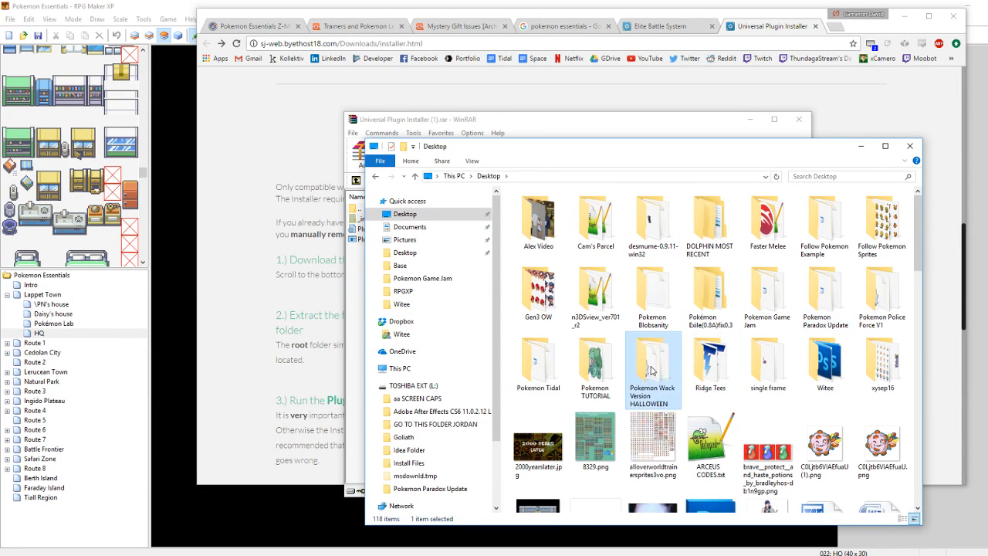
click(668, 302)
double_click(767, 297)
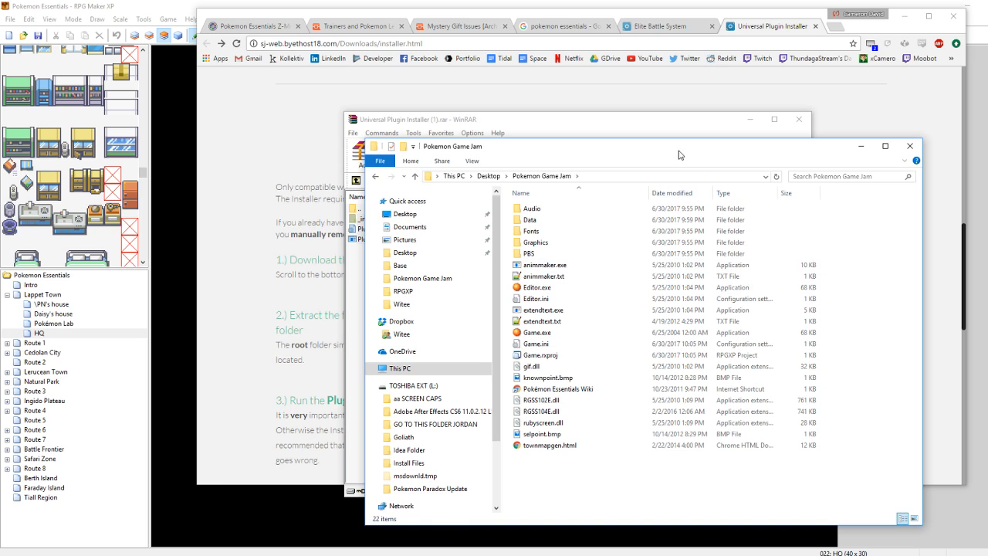
Extract _installer, PluginsInst.ini and PluginsInst.exe from the archive into the Pokemon Game Jam folder, and close WinRAR
drag(677, 153, 419, 125)
click(678, 125)
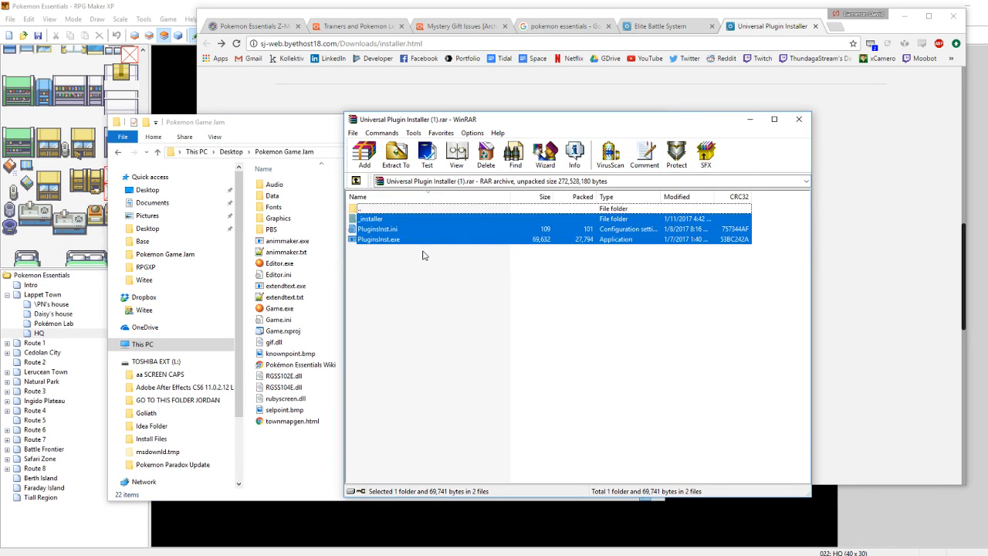
drag(411, 260, 287, 439)
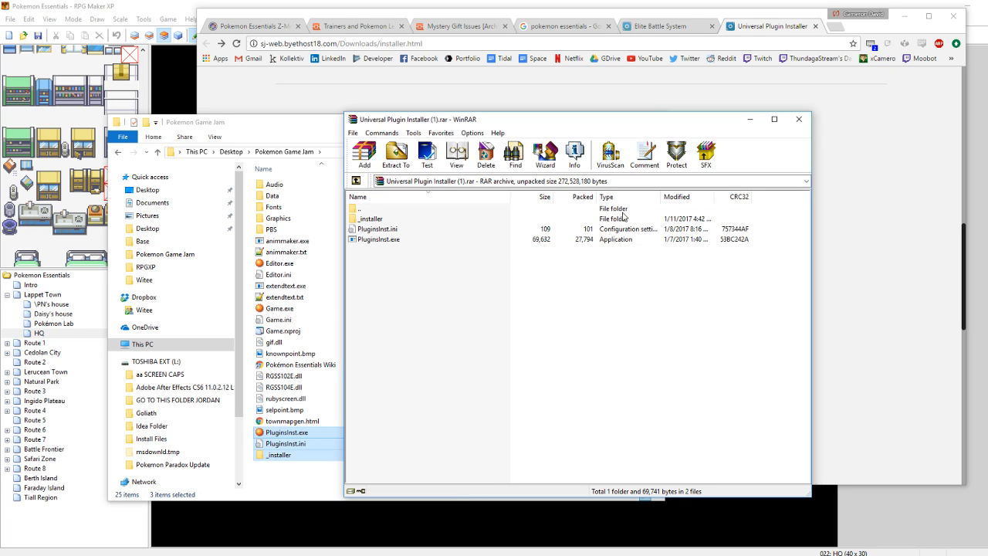
click(799, 119)
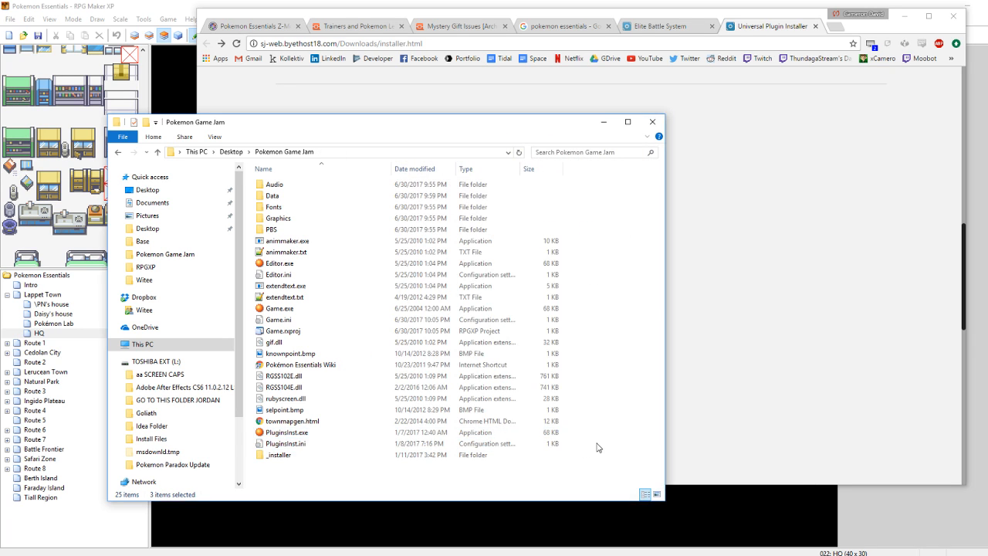
Read step 3 of the install instructions in Chrome and close RPG Maker XP
click(767, 28)
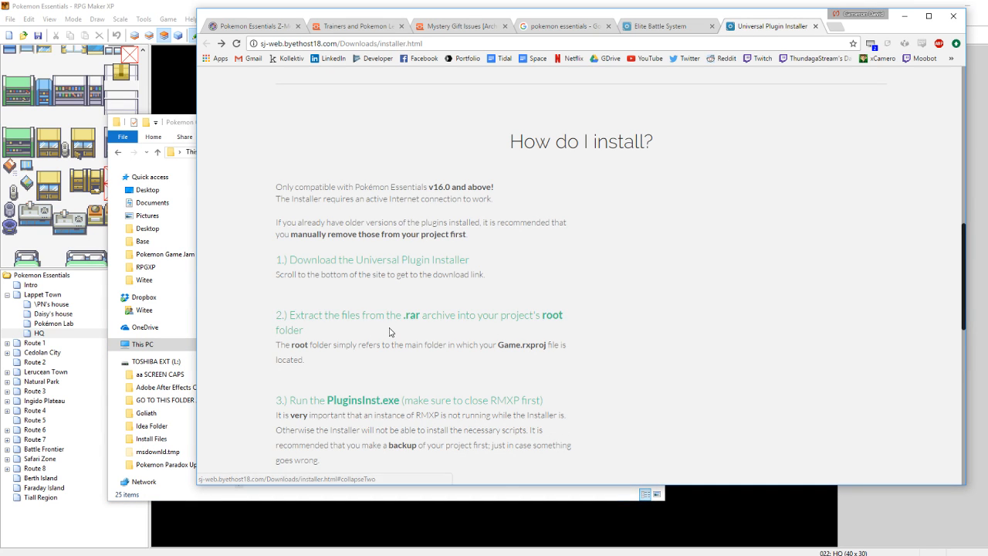
scroll(408, 267, down, 1)
scroll(591, 324, down, 1)
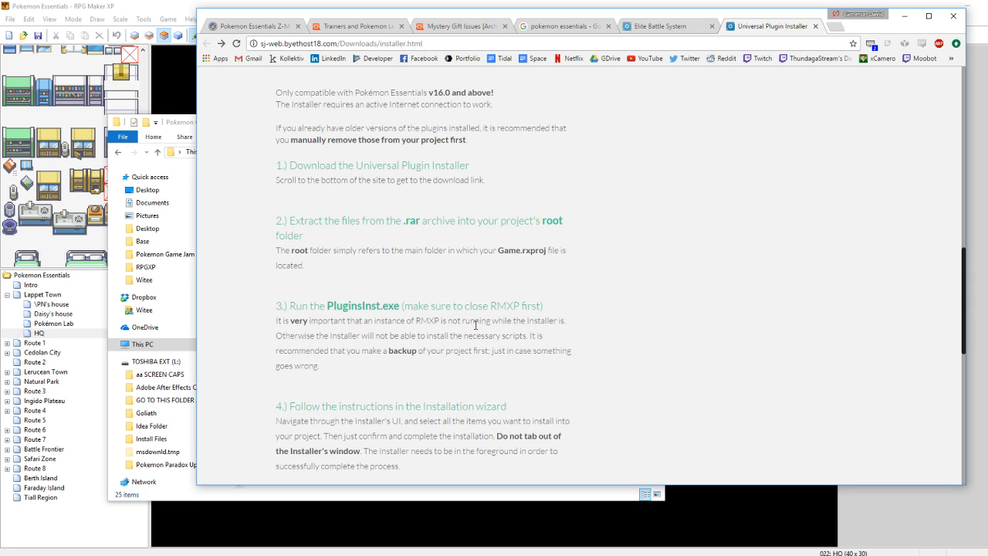
key(alt+Tab)
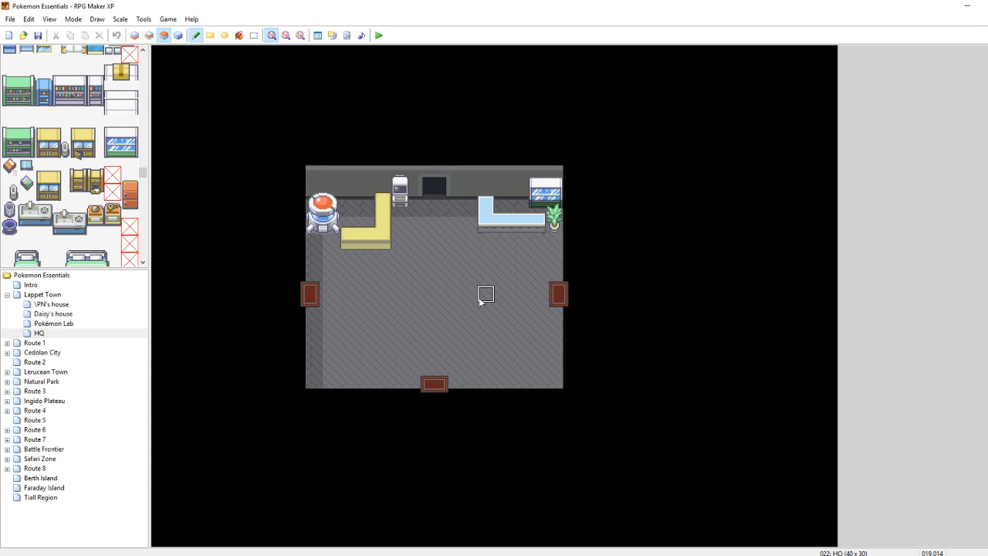
key(alt+Tab)
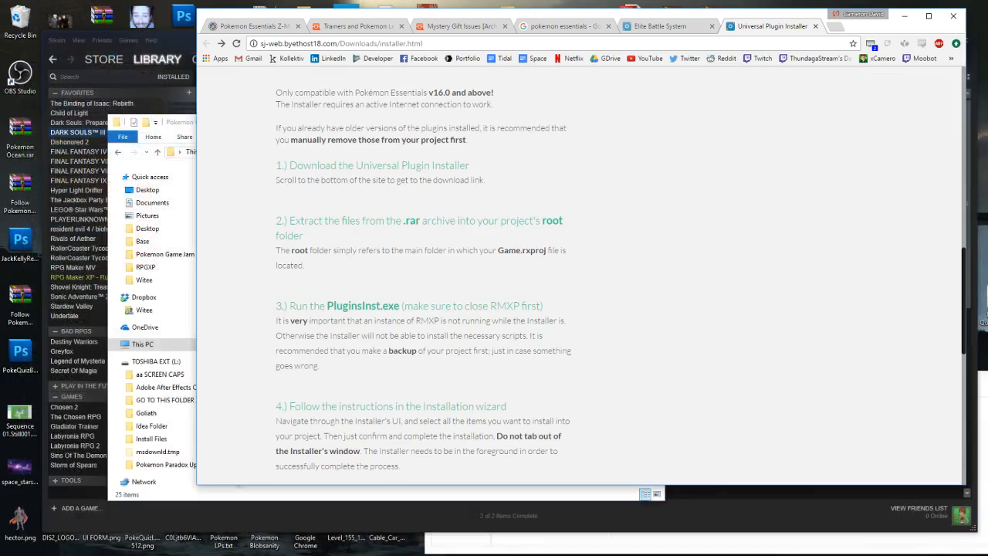
Run PluginsInst.exe from the Pokemon Game Jam folder and install the plugins with Elite Battle System, Ultimate Title Screens and Fancy Badges ticked
click(189, 125)
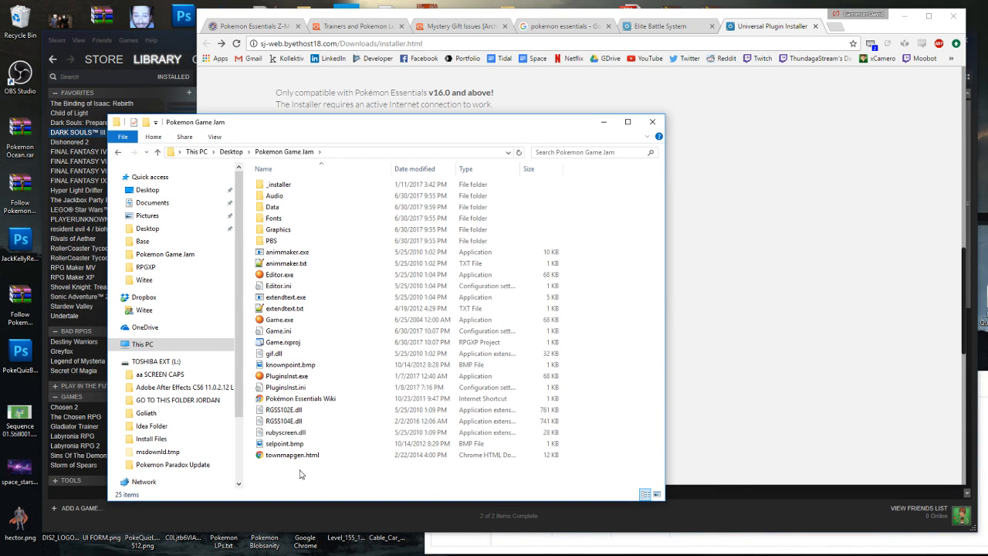
click(291, 389)
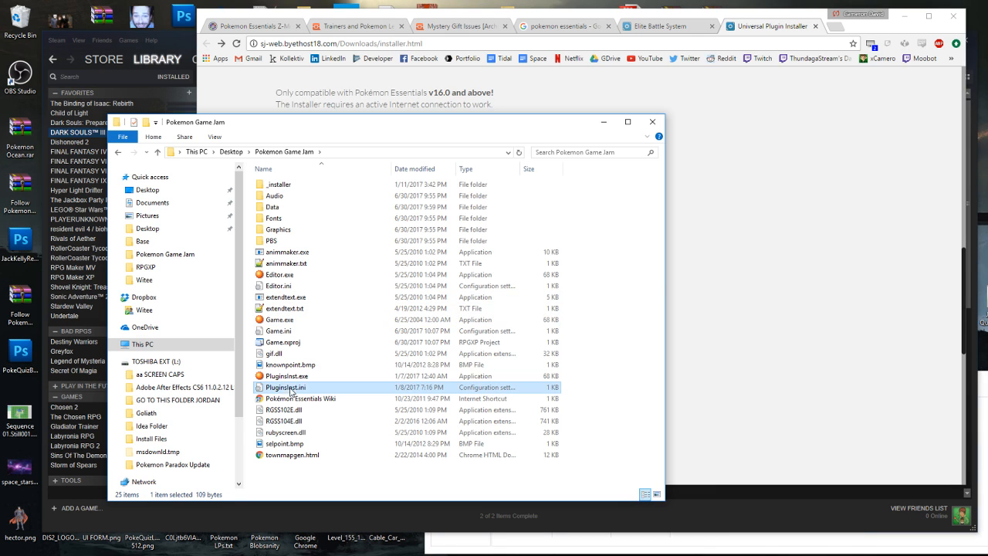
click(276, 377)
click(753, 266)
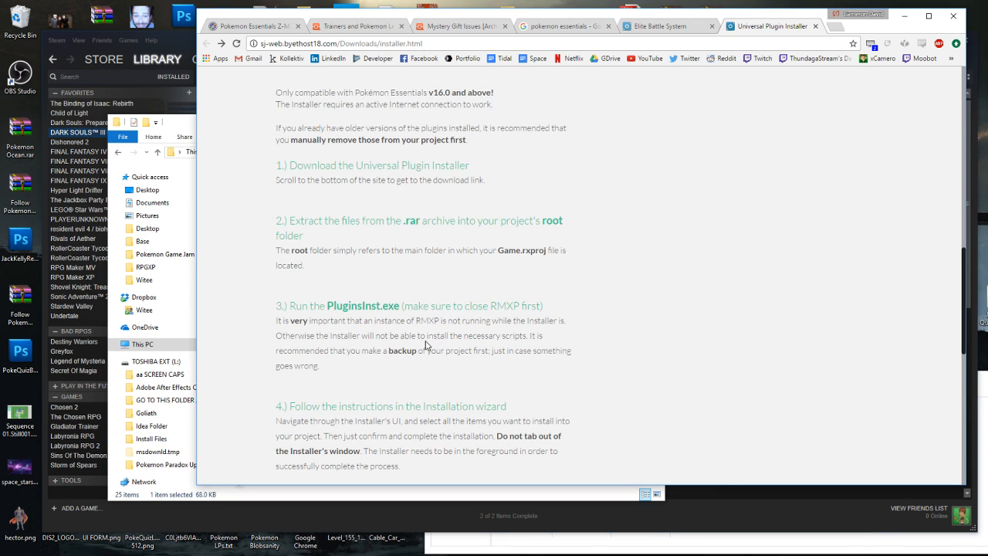
scroll(636, 378, down, 3)
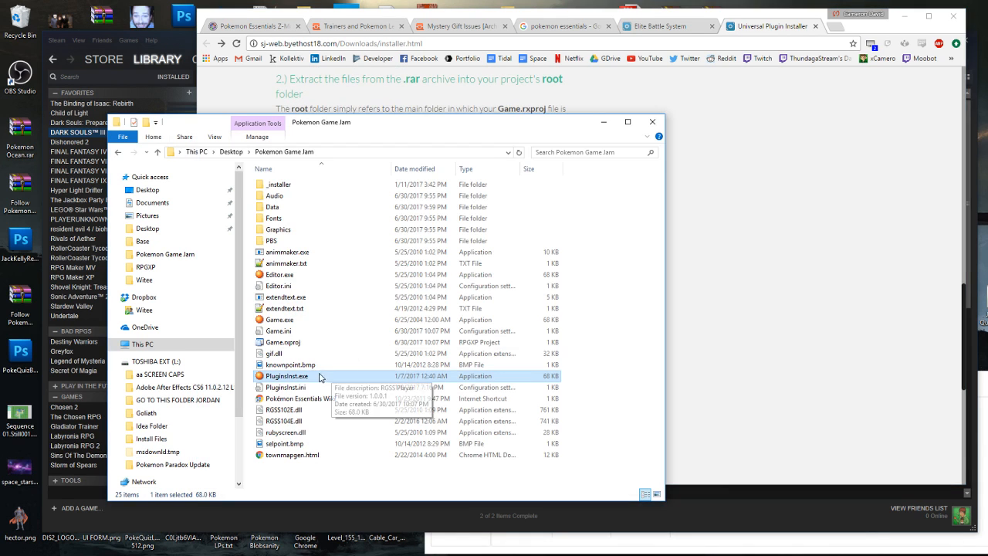
double_click(318, 376)
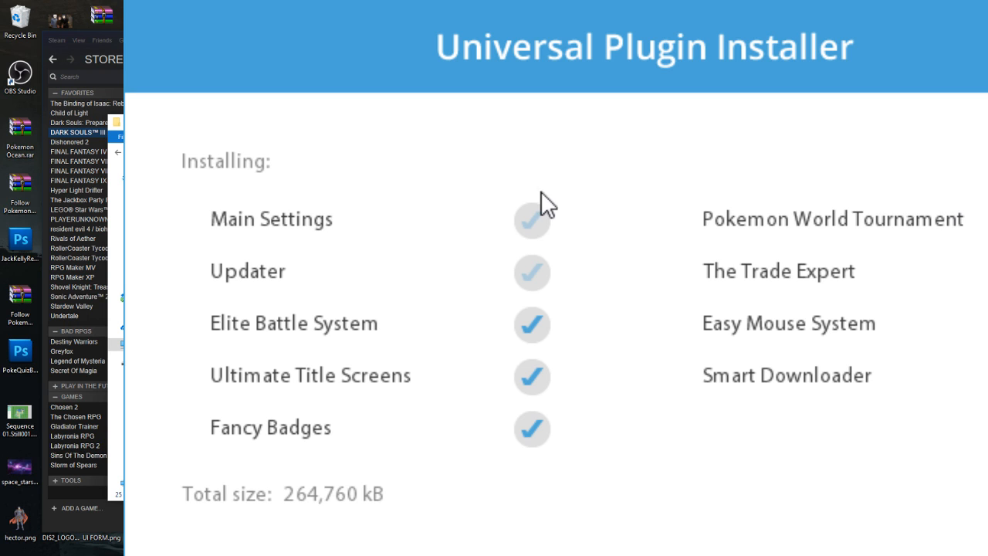
mouse_move(823, 268)
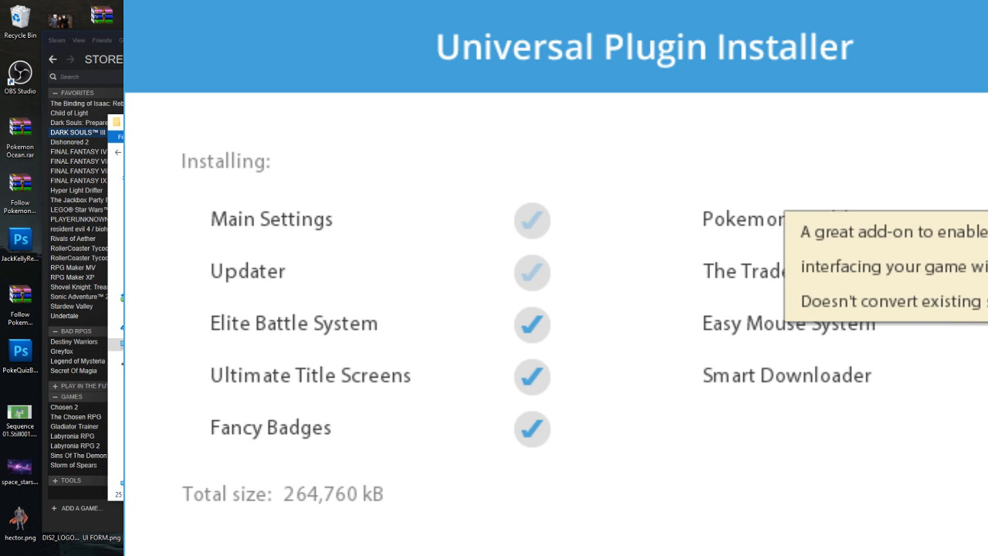
mouse_move(785, 371)
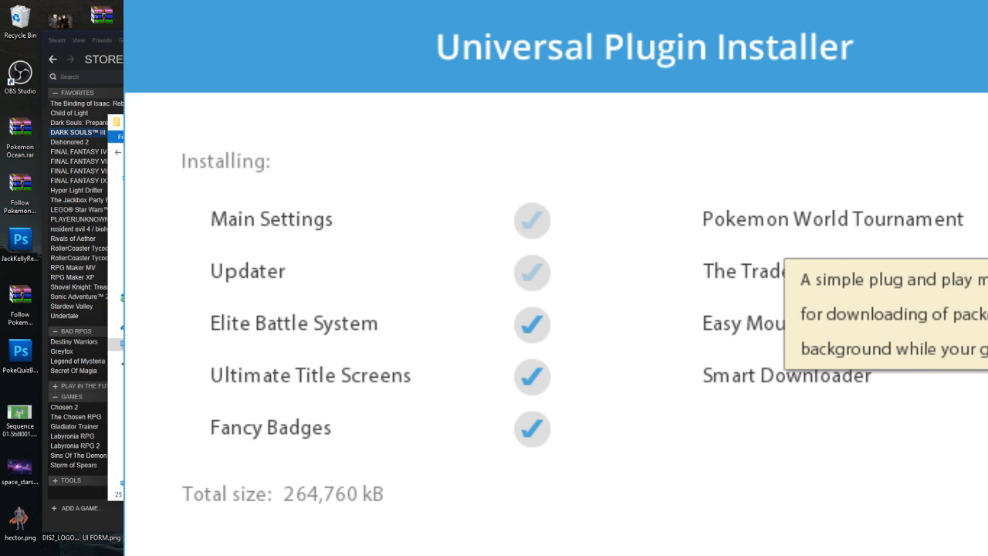
mouse_move(980, 231)
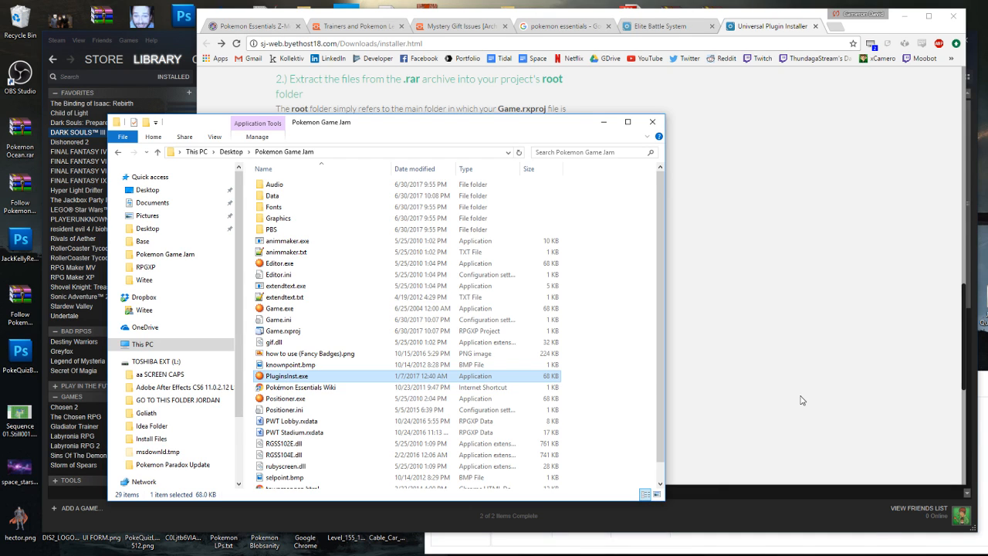
Read step 5 of the install instructions in Chrome, and open Game.rxproj from the Pokemon Game Jam folder in RPG Maker XP
click(606, 378)
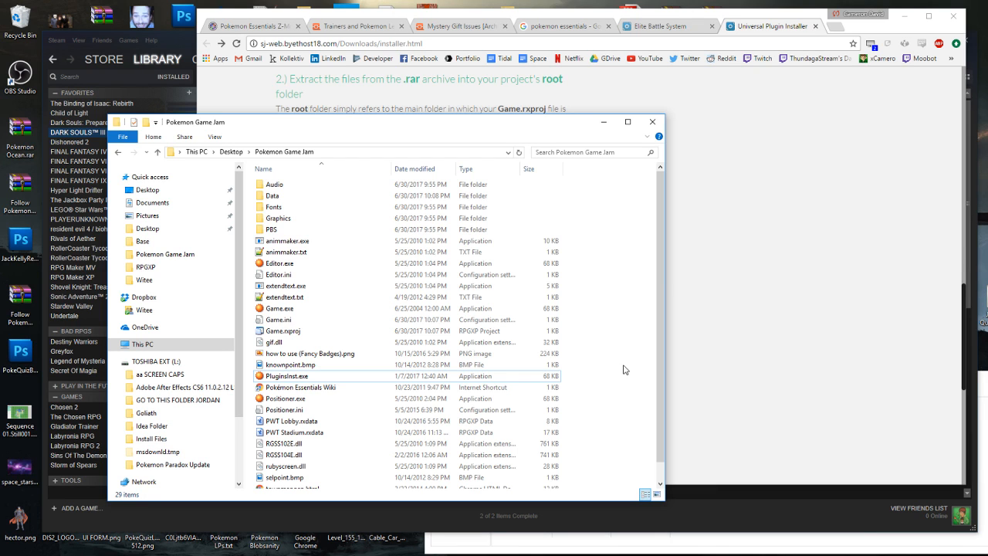
scroll(663, 363, down, 1)
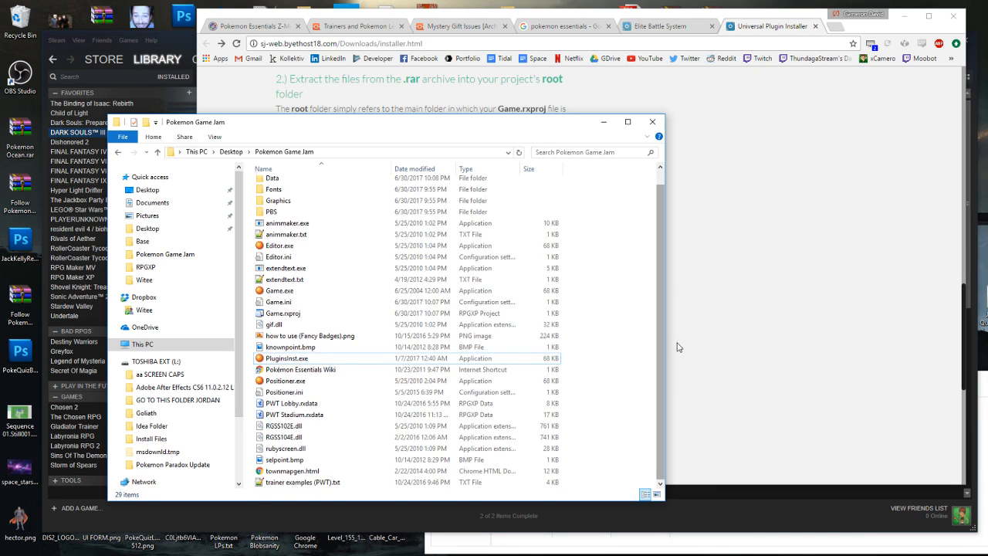
click(767, 307)
scroll(780, 295, down, 1)
scroll(780, 296, down, 1)
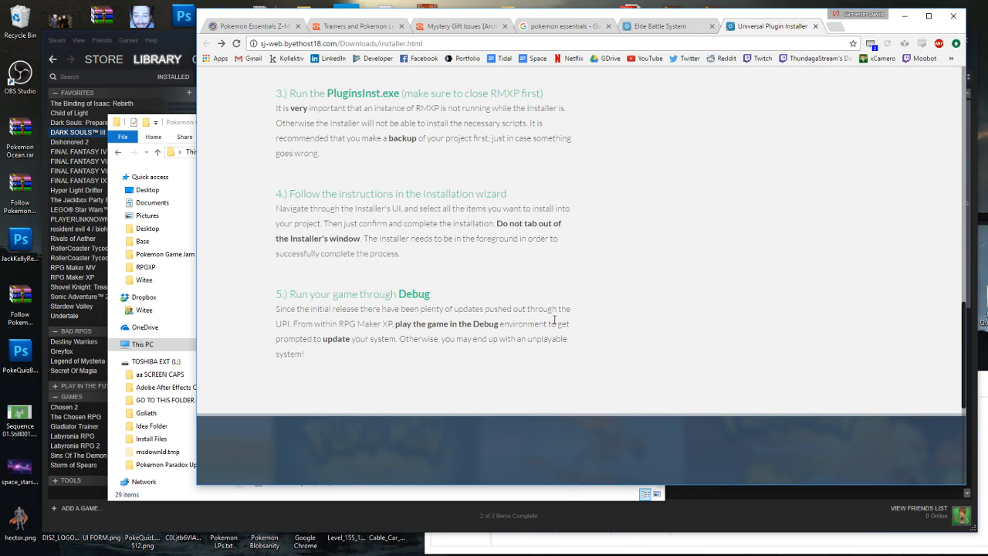
click(188, 128)
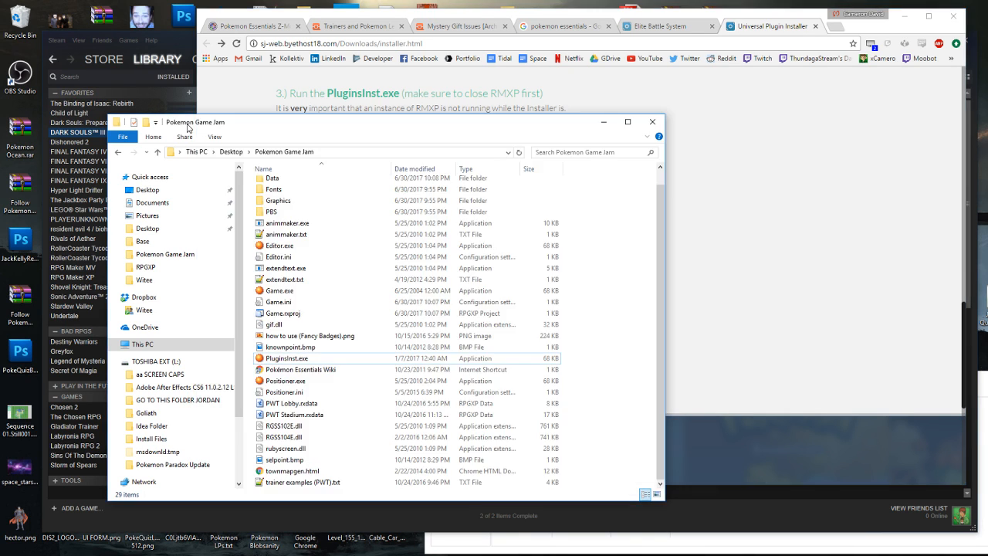
double_click(284, 314)
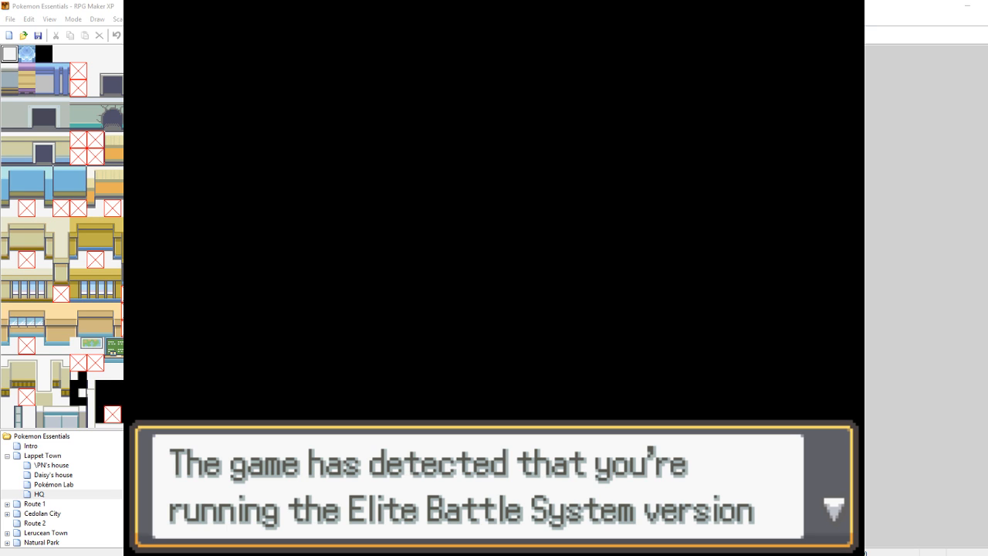
Playtest the game, answer Yes to automatically resolving the sprite naming issue, and close the game at its Continue screen
key(Return)
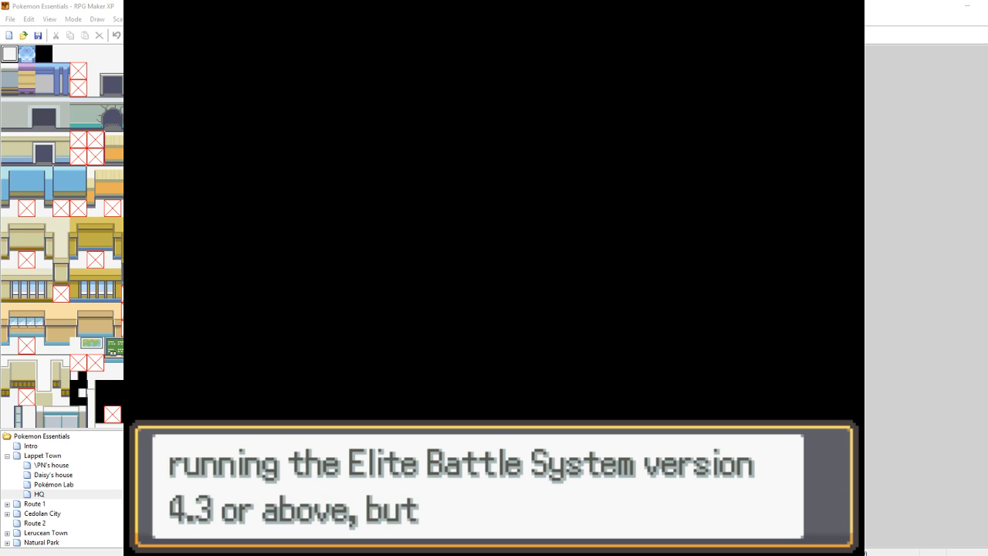
key(Return)
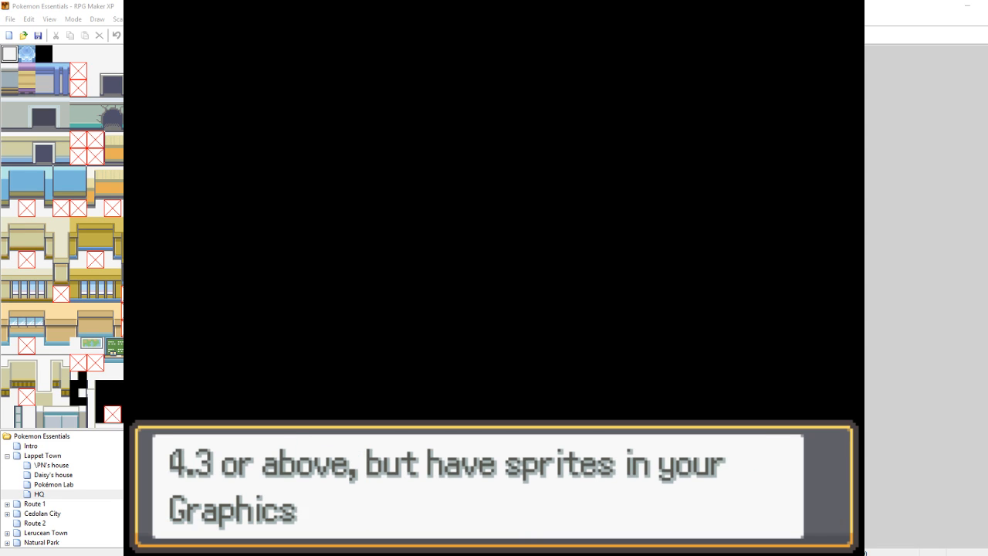
key(Return)
key(Return)
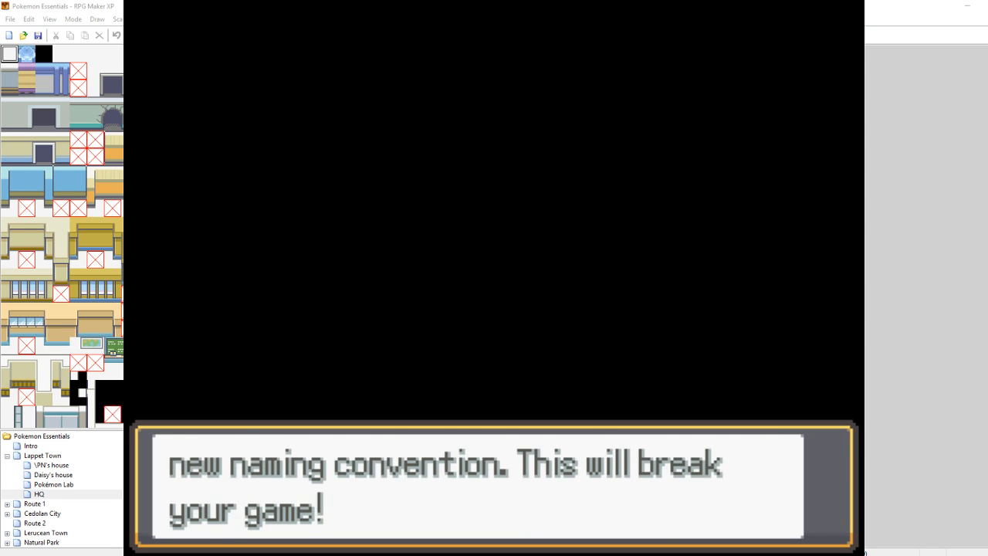
key(Return)
key(Down)
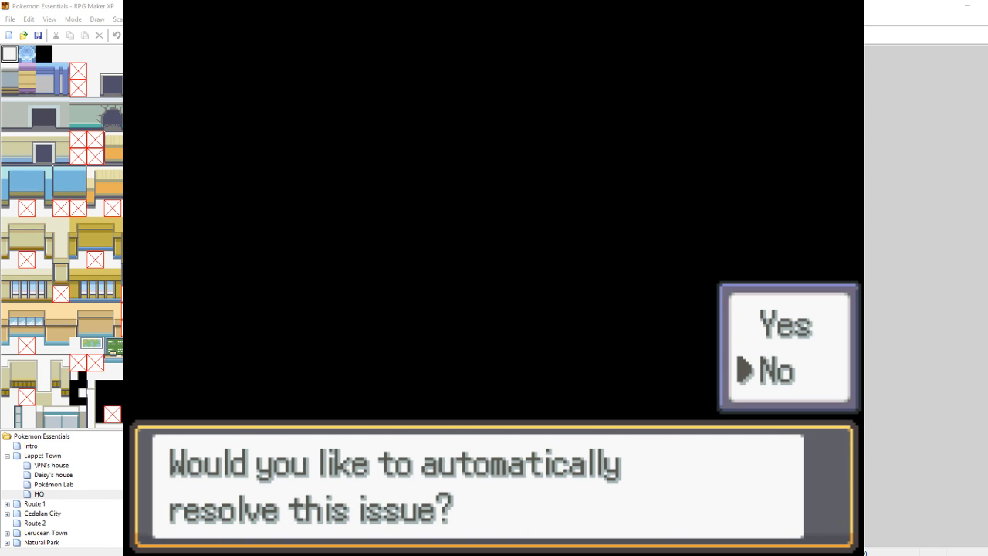
key(Up)
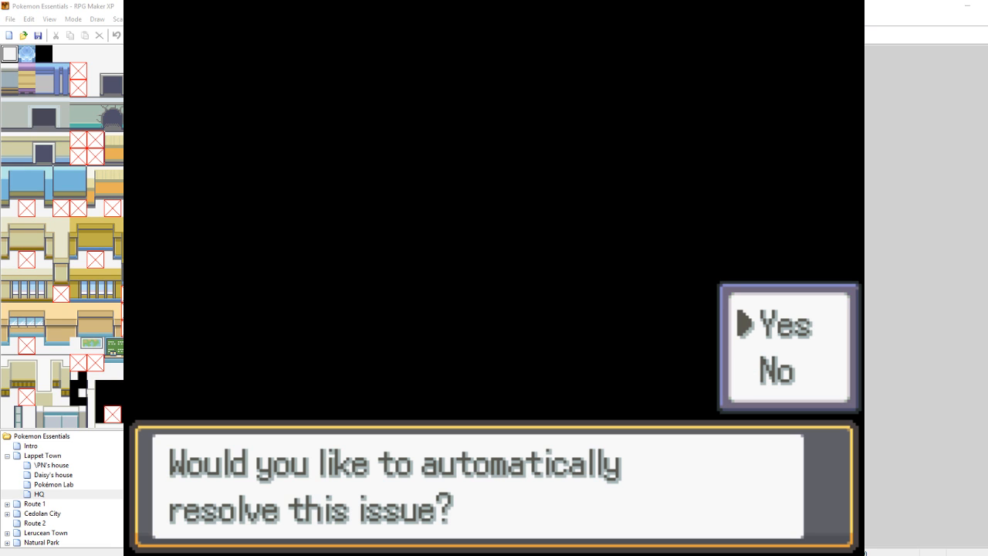
key(Return)
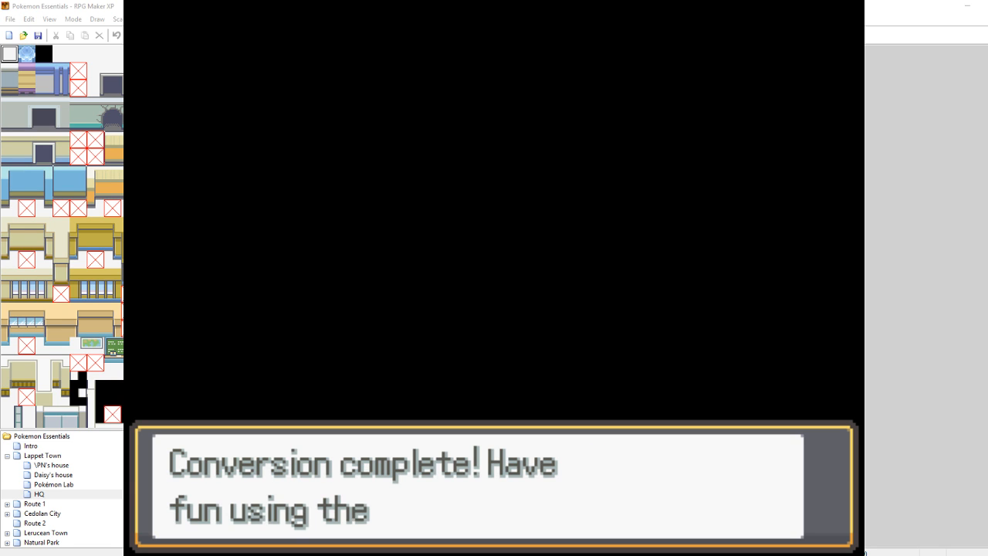
key(Return)
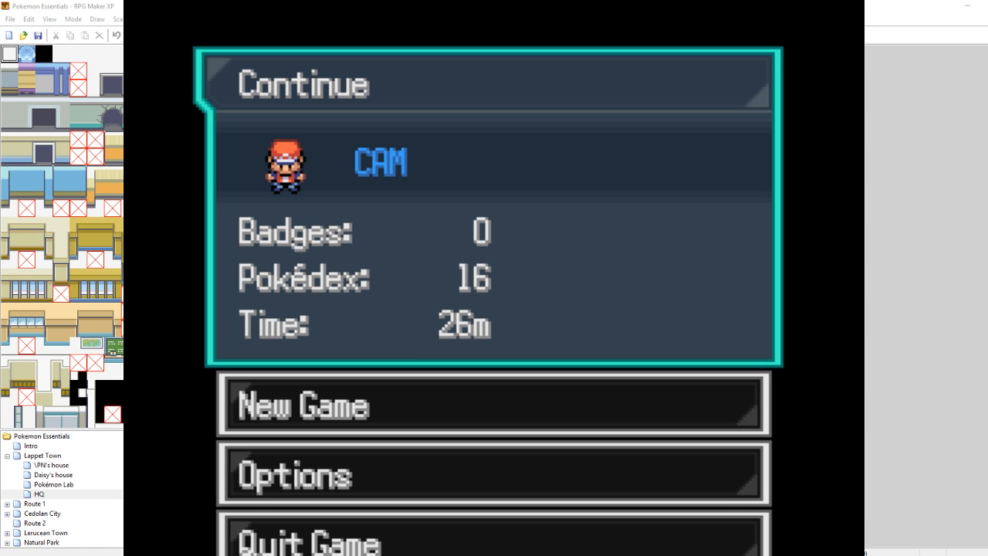
click(699, 260)
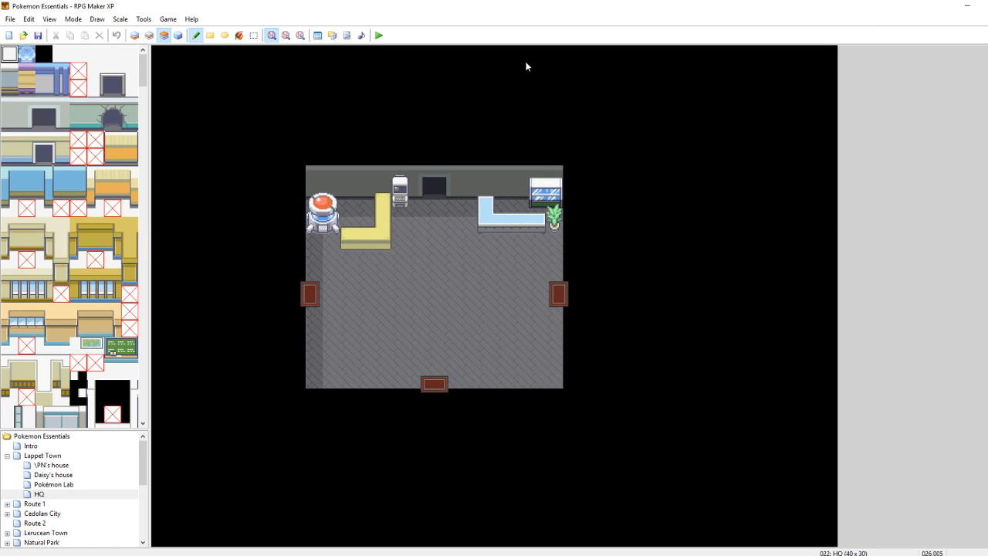
Playtest again to update the plugins, and restart the RPG Maker XP project from Game.rxproj without saving
click(378, 34)
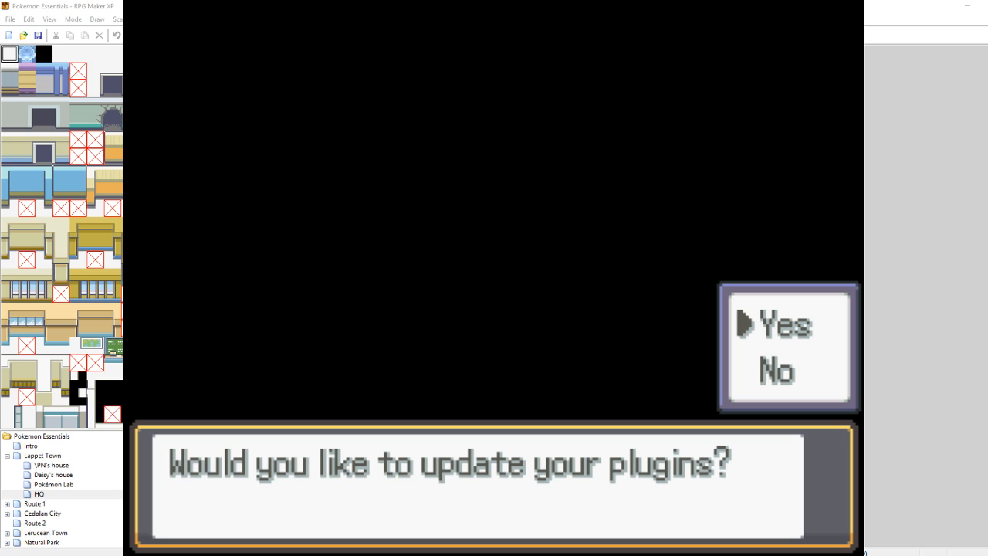
key(Return)
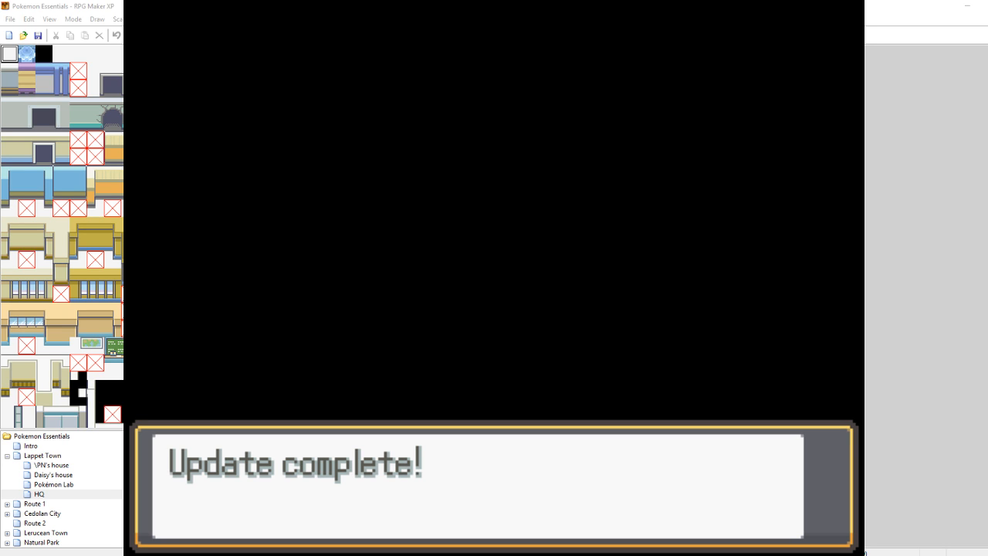
key(Return)
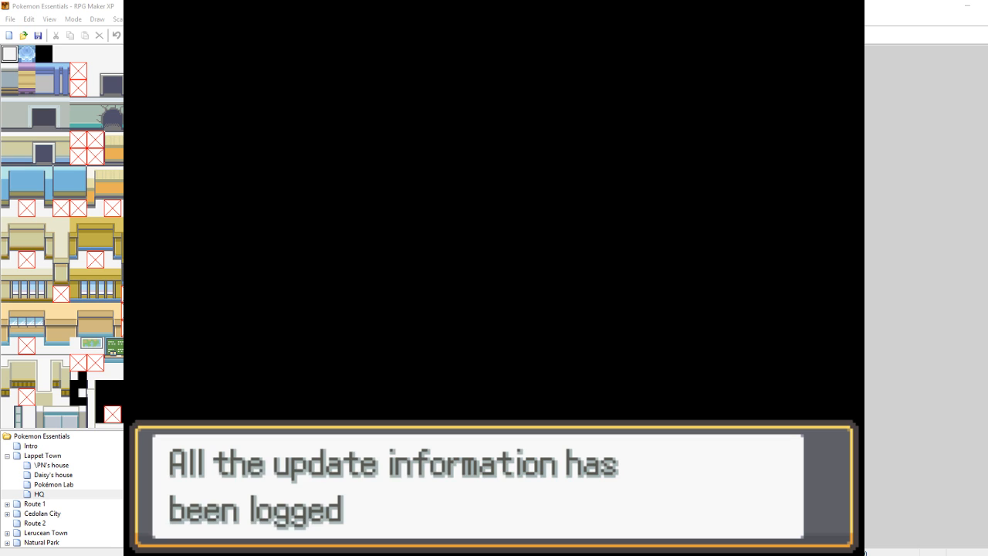
key(Return)
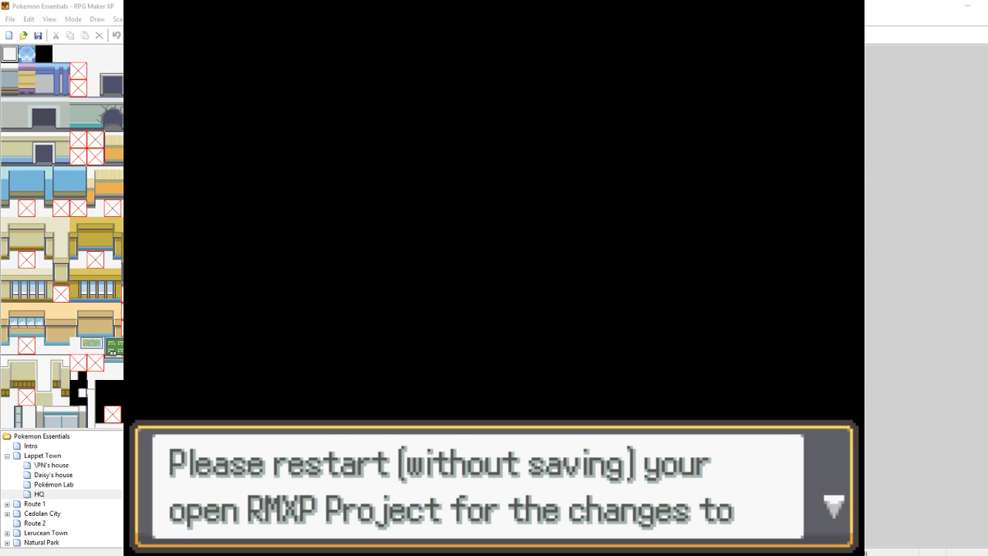
key(Return)
key(Return)
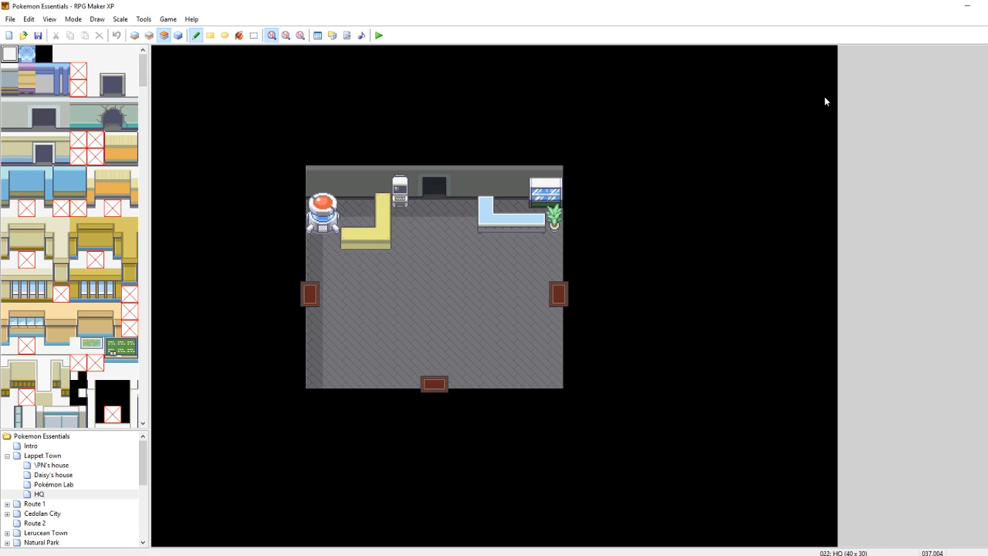
click(986, 5)
double_click(309, 313)
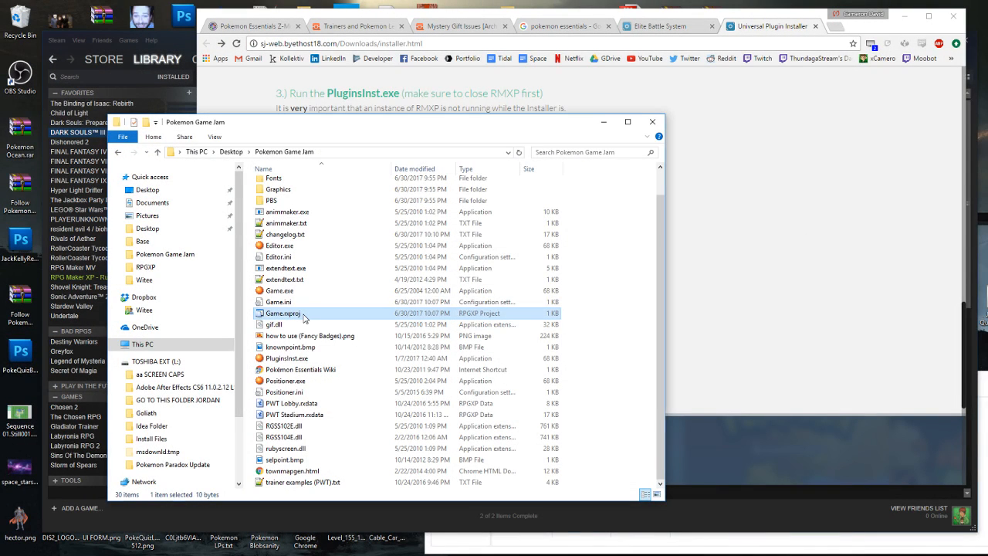
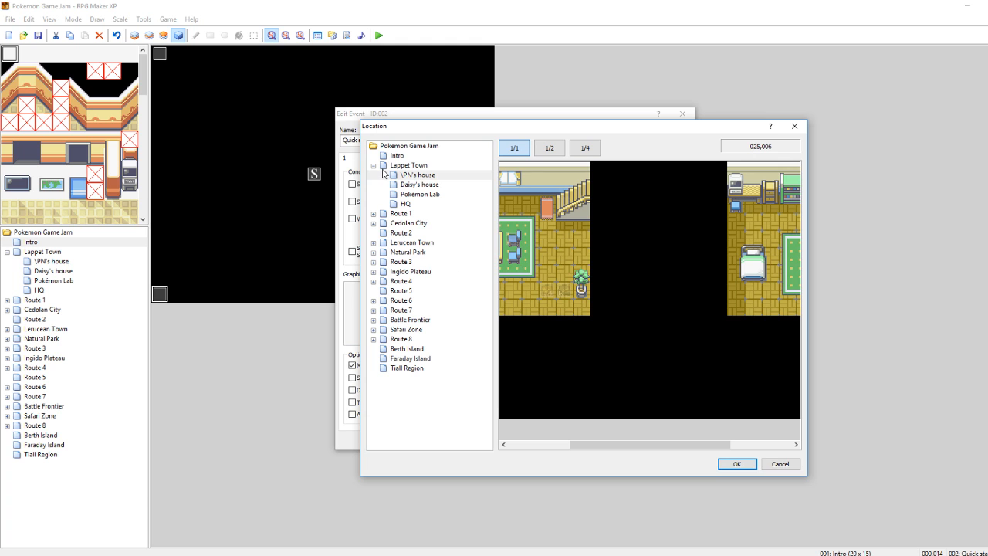
Set the Quick start intro event's player transfer destination to map 022: HQ at (016,014), and apply the event changes
click(583, 301)
click(738, 464)
key(Return)
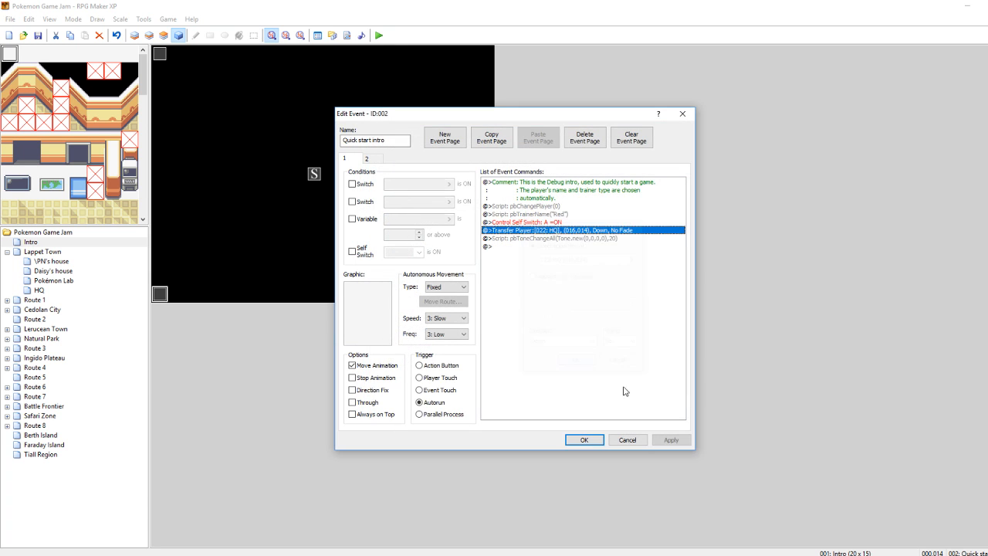
click(671, 440)
click(595, 440)
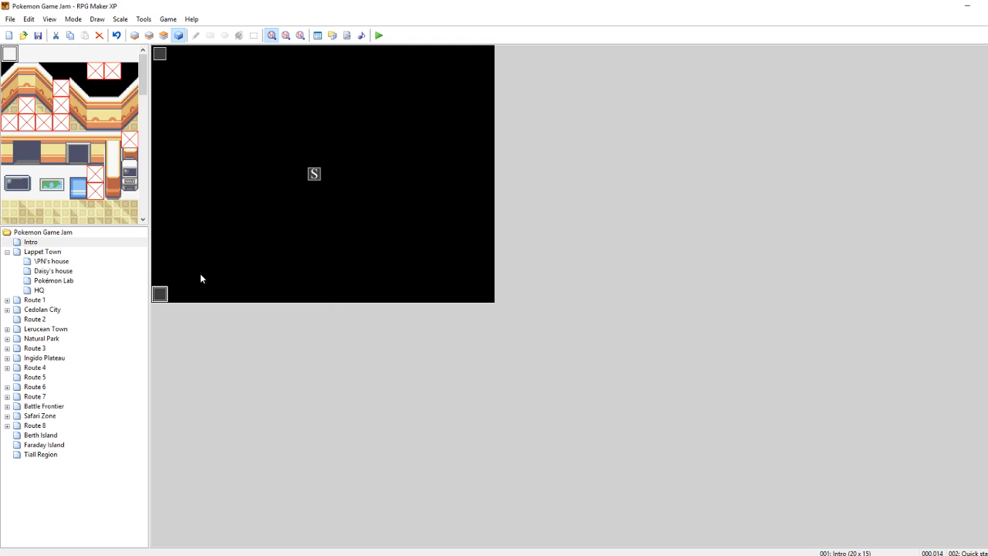
Move the HQ map out of Lappet Town to the project's root level, and select its tile at 016,014
click(34, 289)
drag(34, 288, 46, 232)
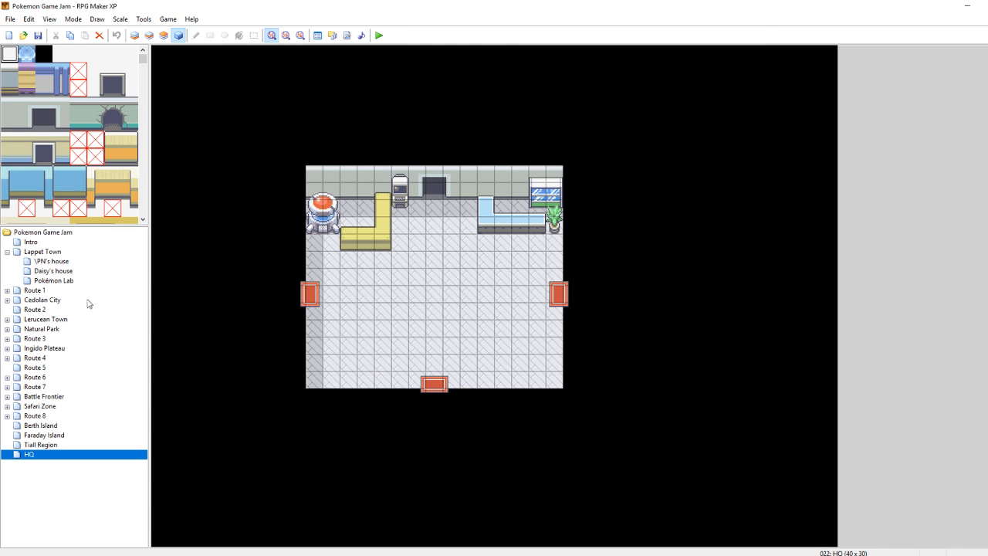
right_click(52, 454)
click(451, 271)
click(437, 298)
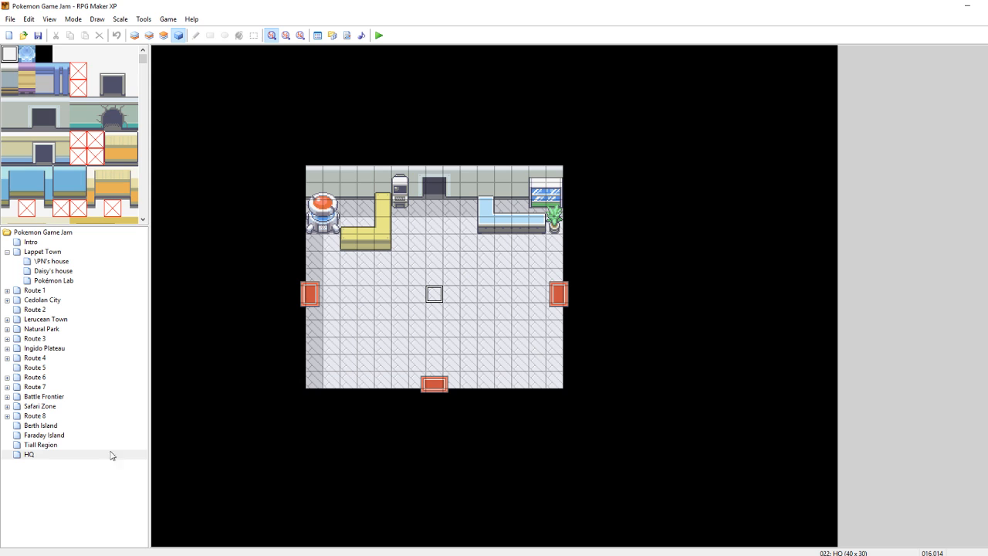
Create a new map under HQ named Outside Headquarters, using tileset 001: Outside and a size of 60 x 40
right_click(49, 473)
click(95, 412)
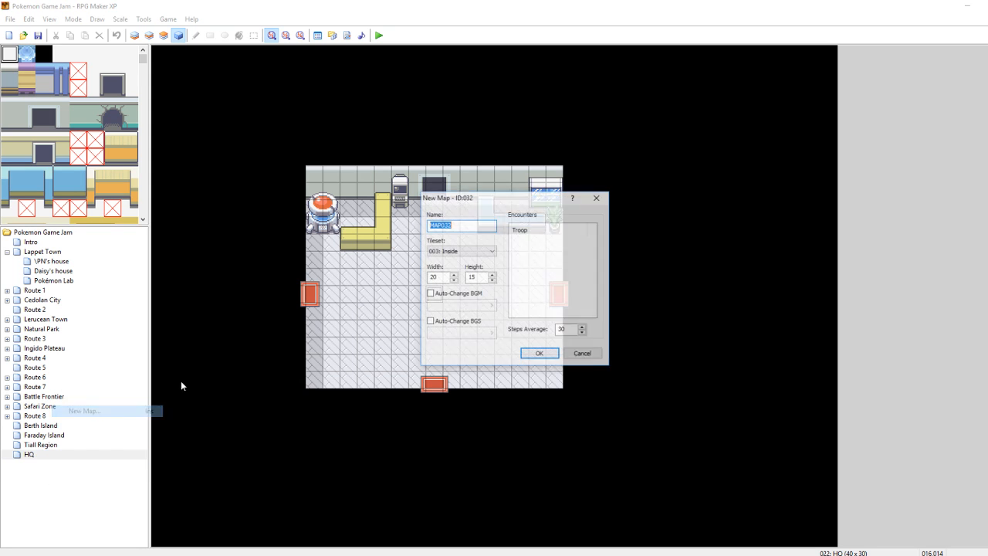
click(458, 253)
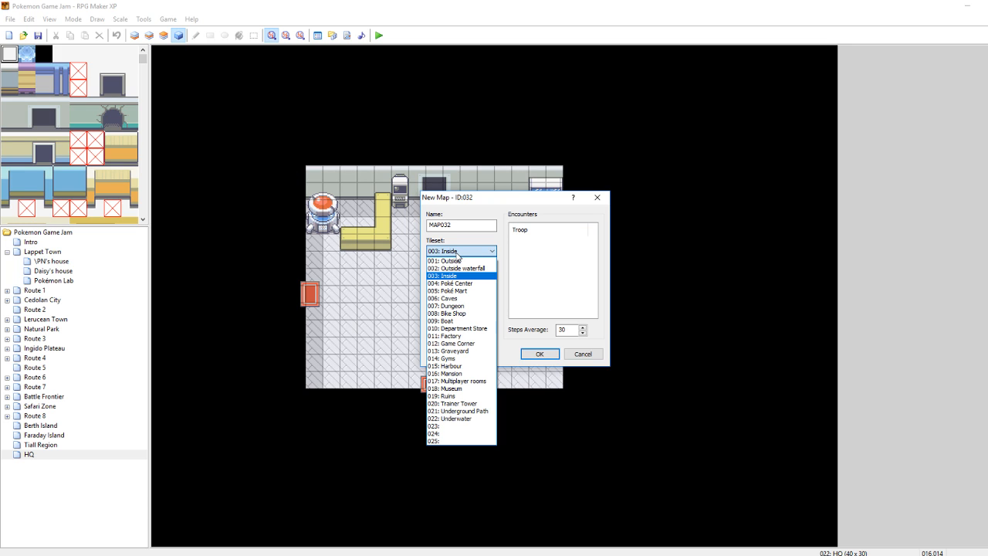
click(448, 261)
double_click(461, 225)
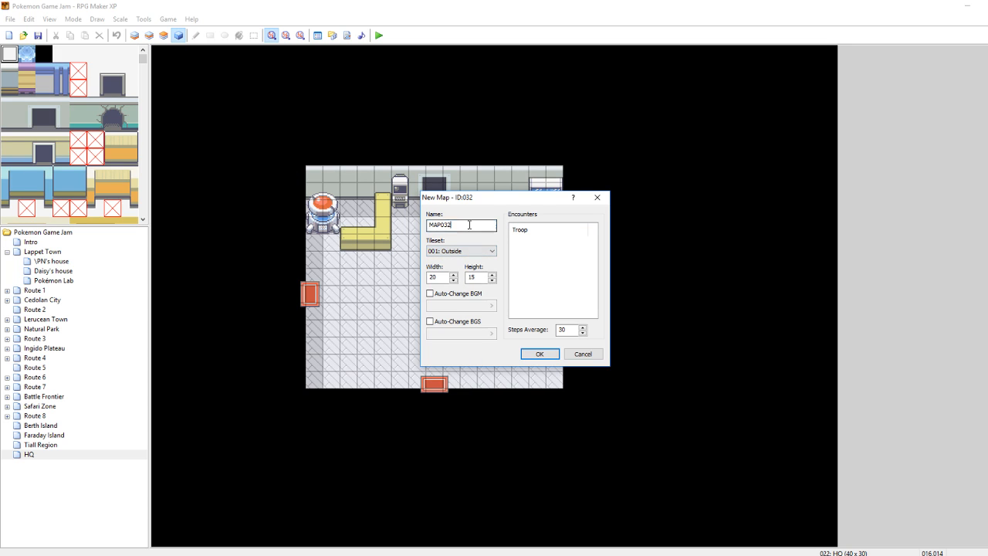
text(C)
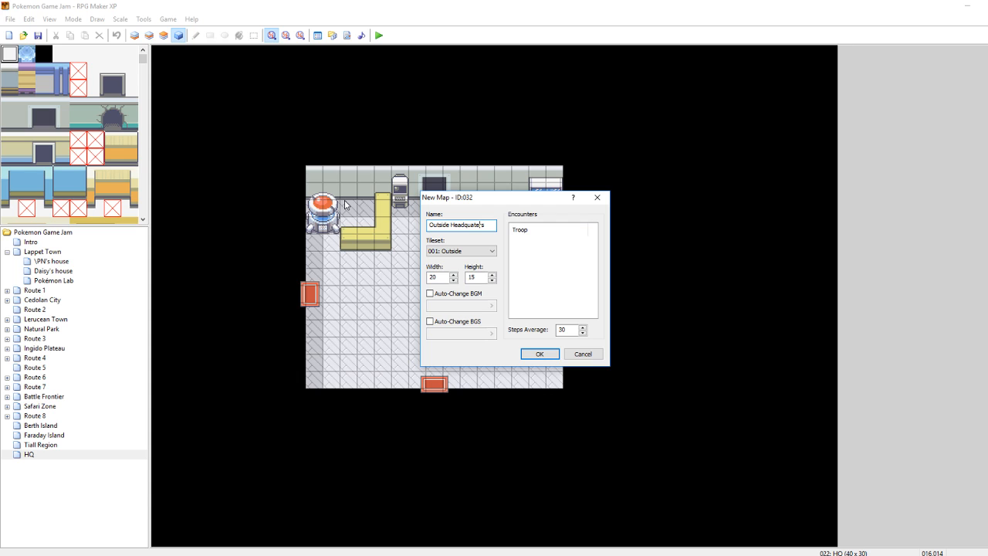
text(r)
drag(441, 278, 379, 266)
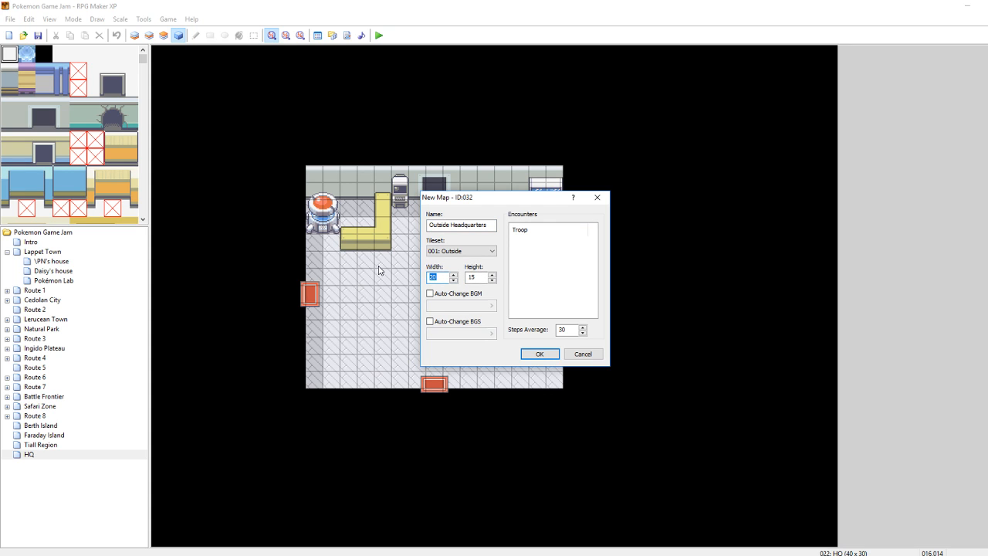
drag(486, 277, 463, 276)
click(539, 354)
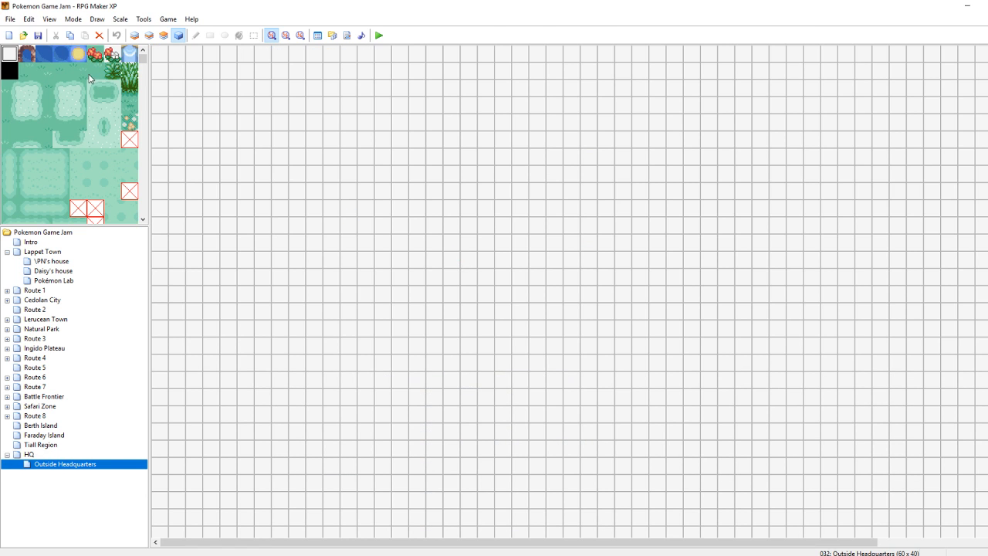
Fill the first layer of the Outside Headquarters map with the plain grass tile, and return to the pencil tool
click(29, 74)
click(134, 35)
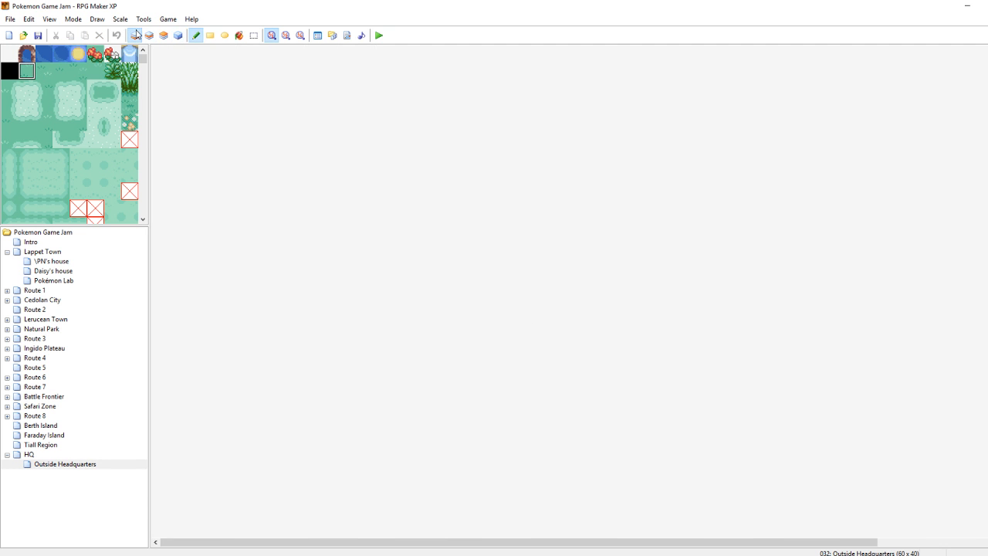
click(239, 34)
click(357, 180)
click(196, 35)
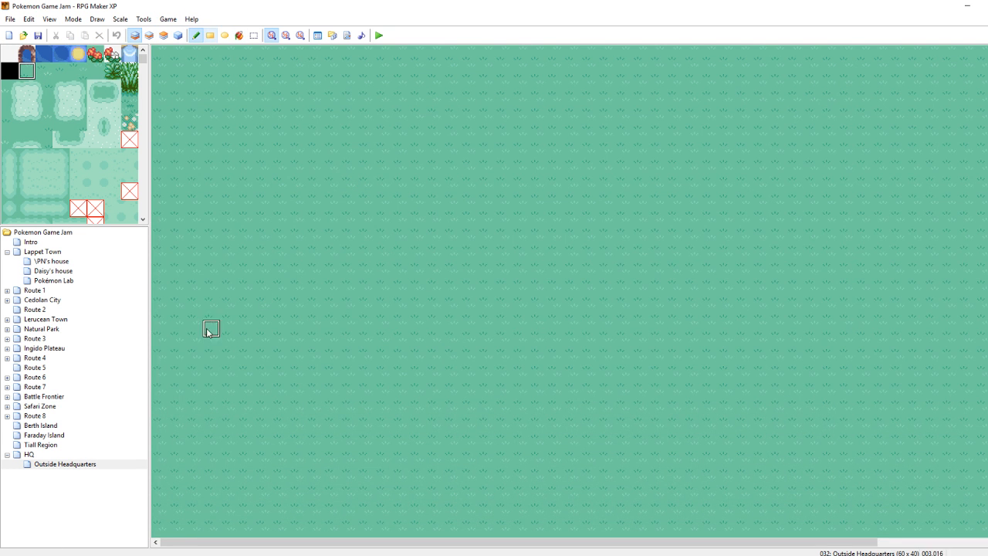
Look through the Outside tileset for a large building suitable as the headquarters exterior
drag(834, 541, 946, 540)
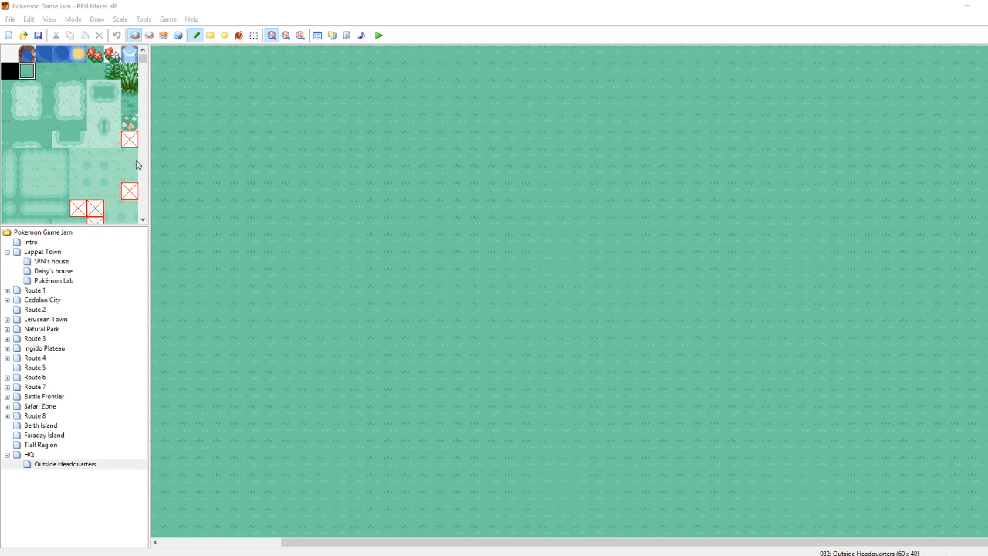
click(196, 5)
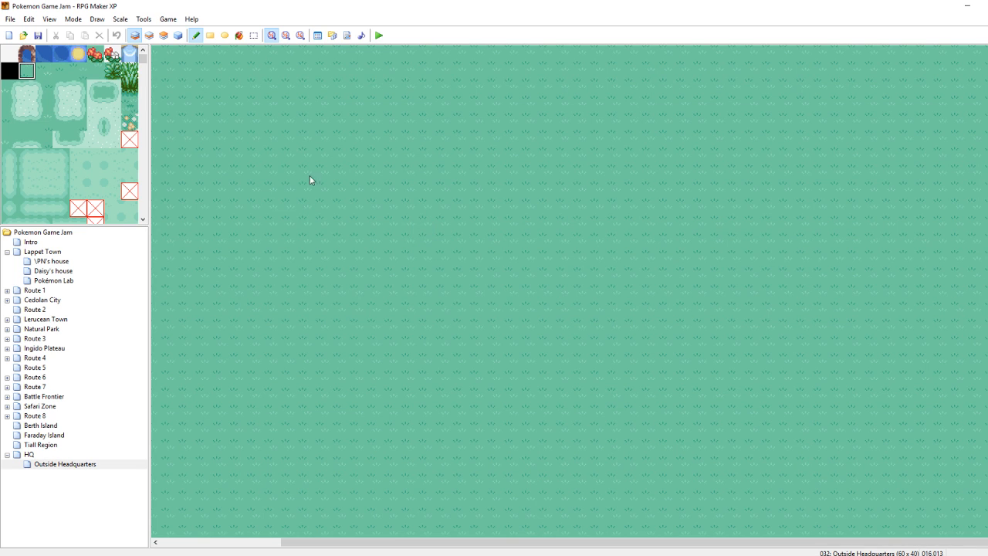
scroll(69, 120, down, 5)
scroll(73, 120, down, 3)
drag(143, 77, 12, 120)
scroll(120, 174, up, 1)
scroll(85, 179, down, 5)
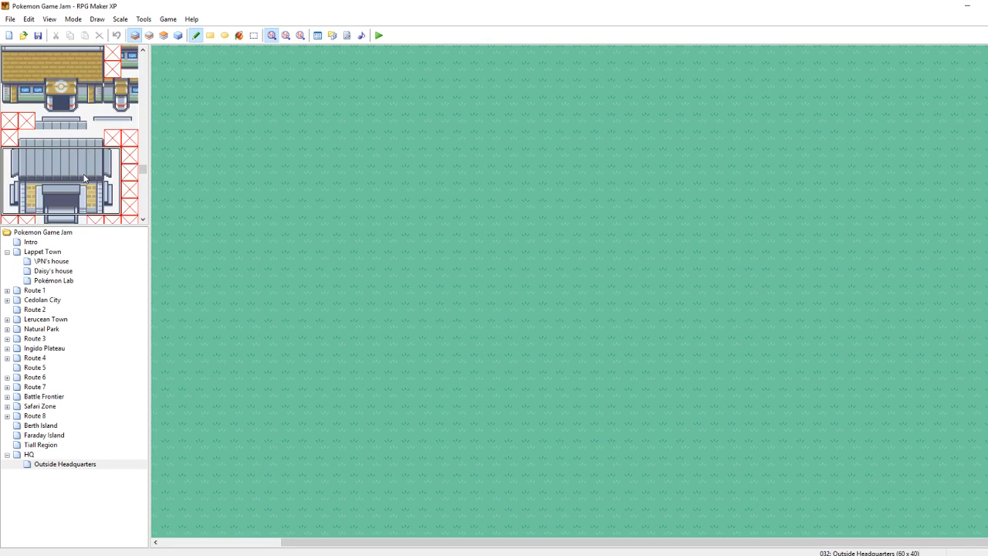
scroll(84, 179, down, 1)
scroll(85, 179, up, 2)
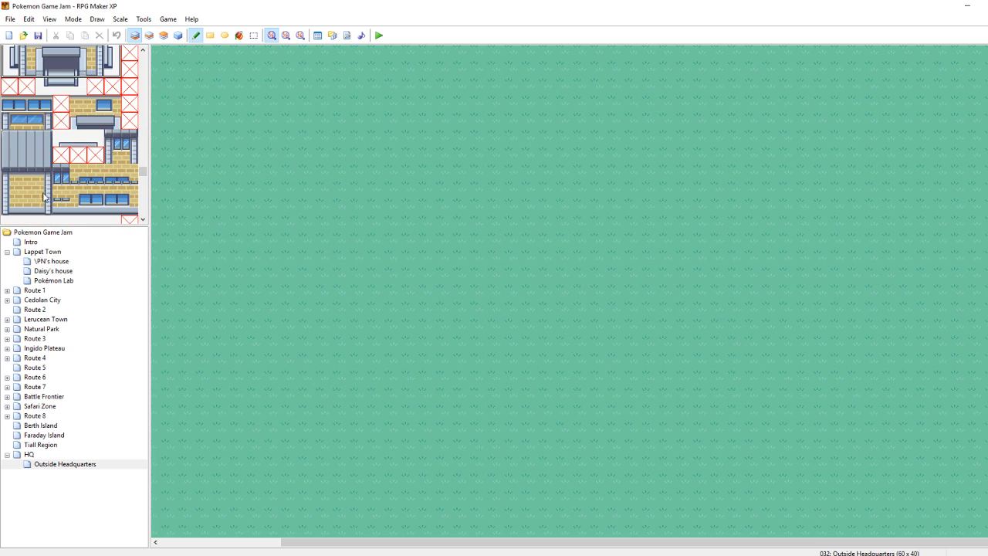
scroll(39, 154, up, 1)
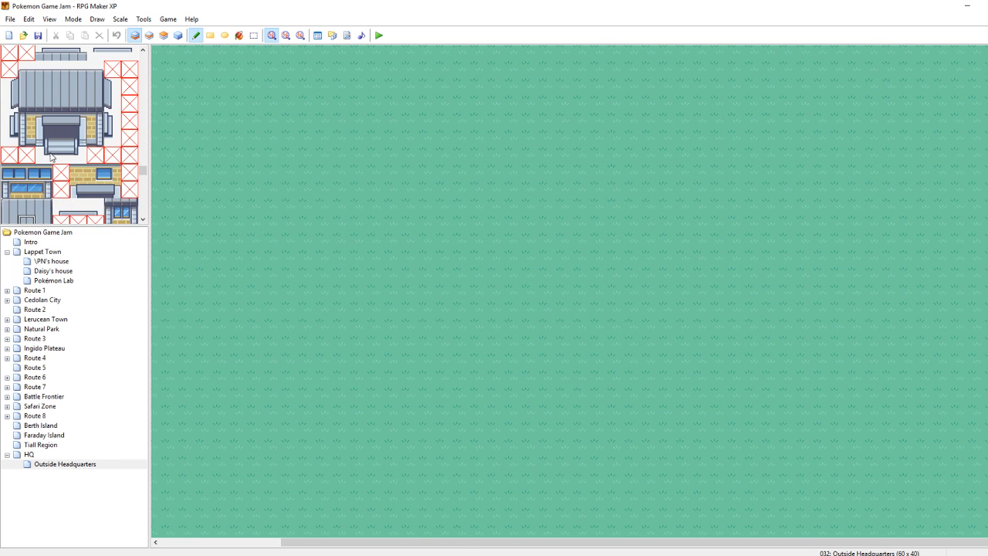
Try placing the grey-roofed building on the first layer near the map's middle, and undo it
drag(108, 159, 7, 66)
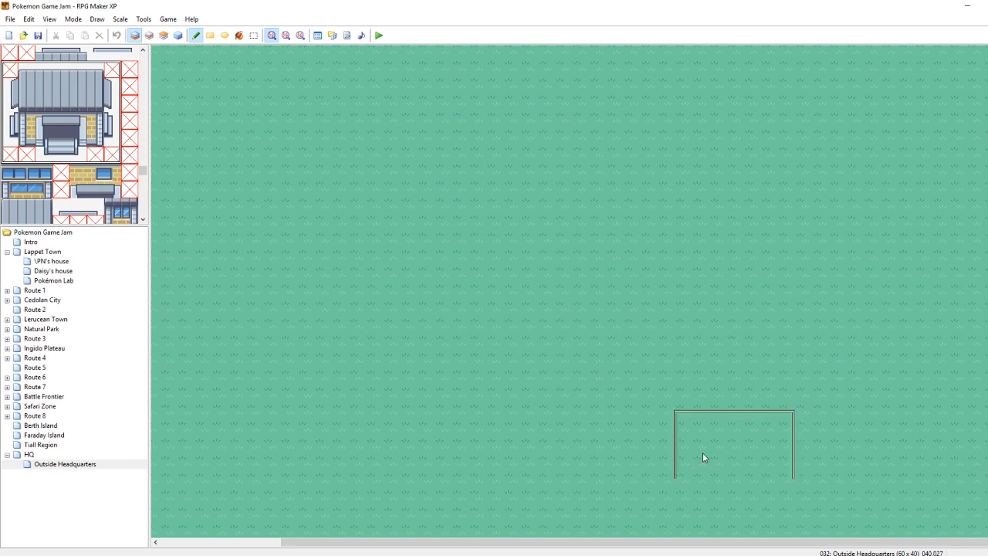
drag(725, 542, 702, 512)
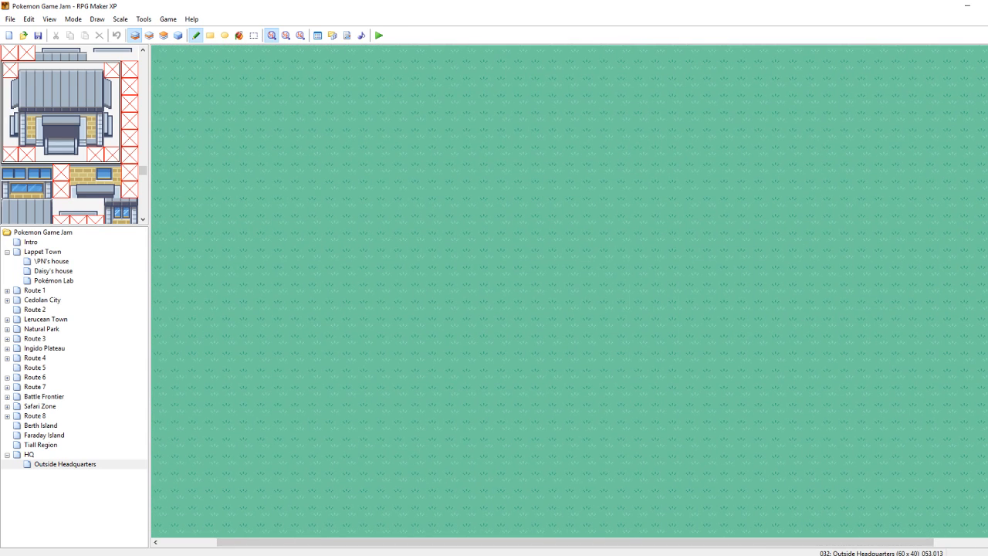
click(502, 229)
right_click(678, 247)
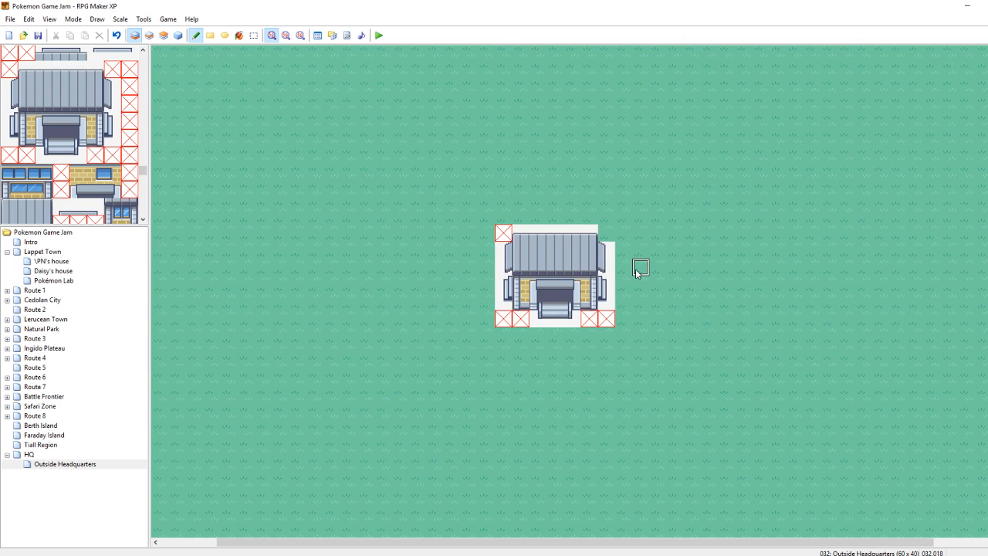
key(ctrl+z)
Place the grey-roofed building on the second layer near the map's middle, and clear the crossed-out tiles around its corners
drag(112, 155, 5, 73)
click(149, 35)
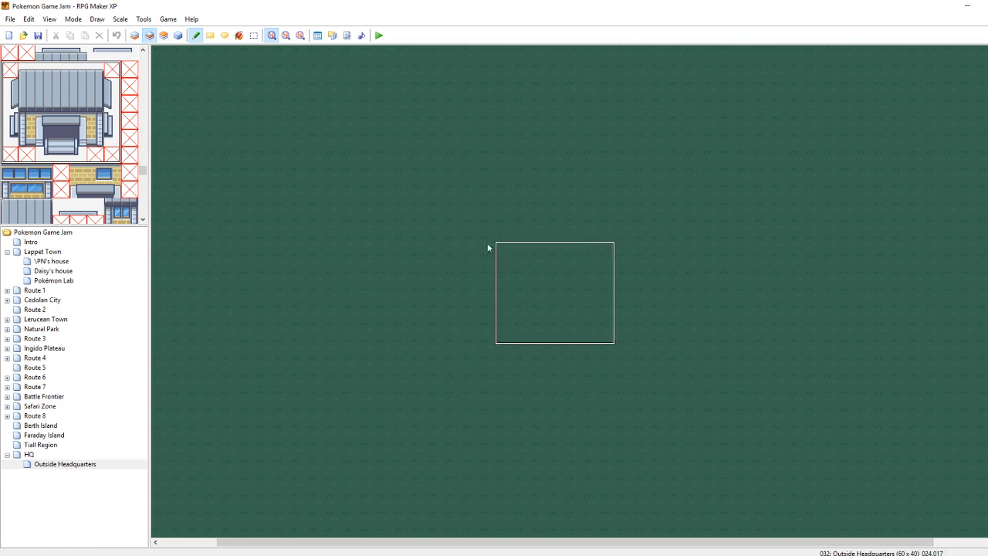
click(489, 229)
right_click(726, 248)
right_click(589, 232)
right_click(589, 217)
click(589, 233)
click(487, 232)
click(487, 318)
click(503, 318)
click(572, 318)
click(589, 318)
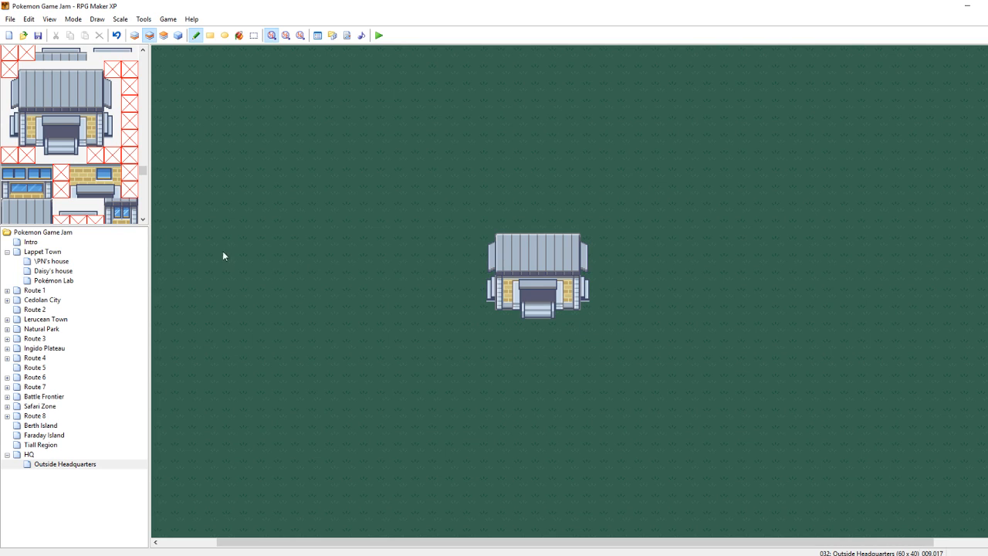
Move the building's left side section four tiles left and its right side section five tiles right, clearing their original places
right_drag(503, 303, 505, 239)
click(434, 233)
right_click(529, 409)
right_drag(579, 307, 601, 224)
click(691, 229)
right_click(588, 368)
mouse_move(583, 325)
mouse_down()
mouse_move(587, 229)
mouse_move(575, 323)
mouse_up()
mouse_move(505, 317)
mouse_down()
mouse_move(500, 217)
mouse_move(487, 321)
mouse_up()
Try filling the gap beside the central entrance with a roof-and-brick wall column, and undo it
scroll(68, 188, down, 2)
drag(26, 213, 26, 153)
click(504, 276)
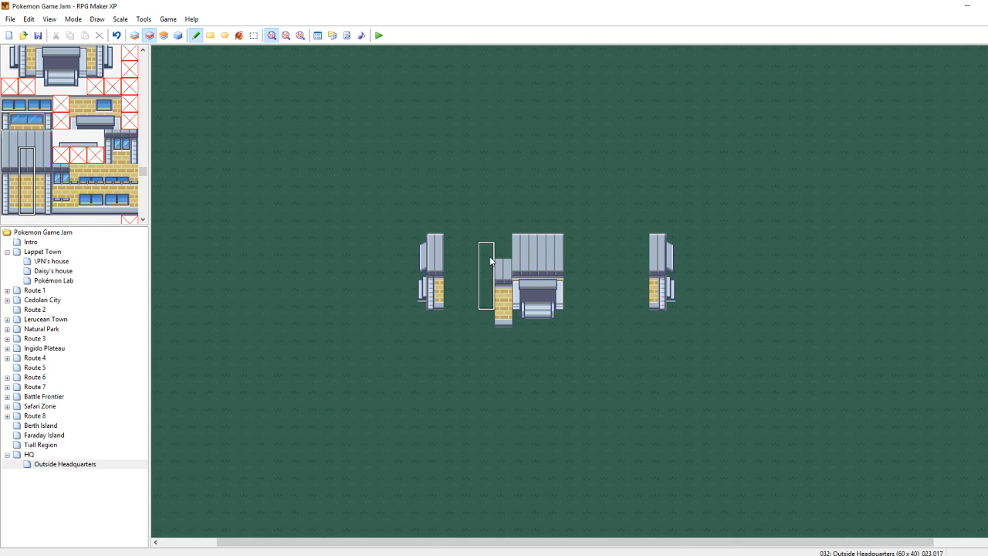
key(ctrl+z)
right_click(600, 371)
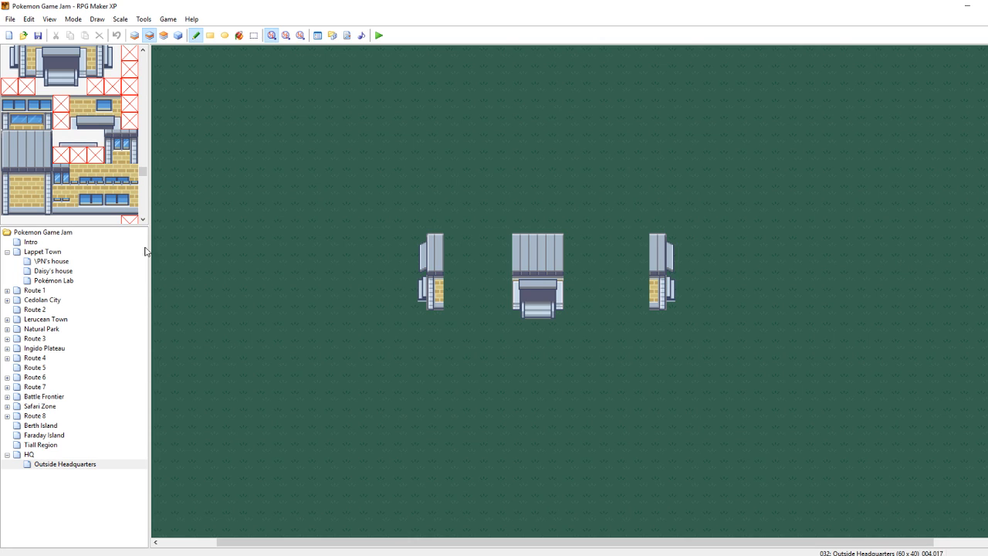
Try a window tile in the gap between the left section and the entrance, and check the tileset for other building pieces
scroll(51, 180, up, 3)
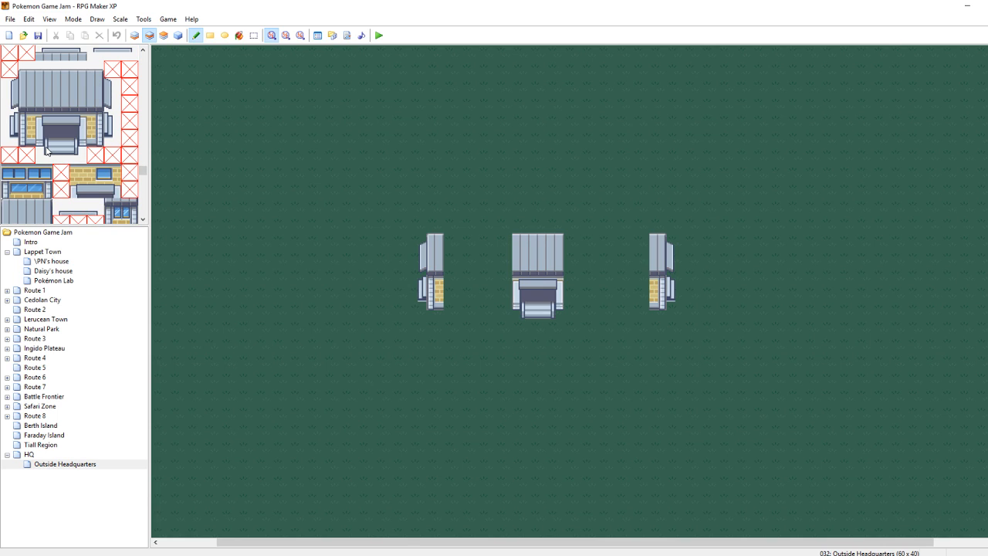
scroll(46, 151, down, 3)
click(26, 104)
click(458, 271)
right_click(458, 281)
scroll(124, 134, up, 2)
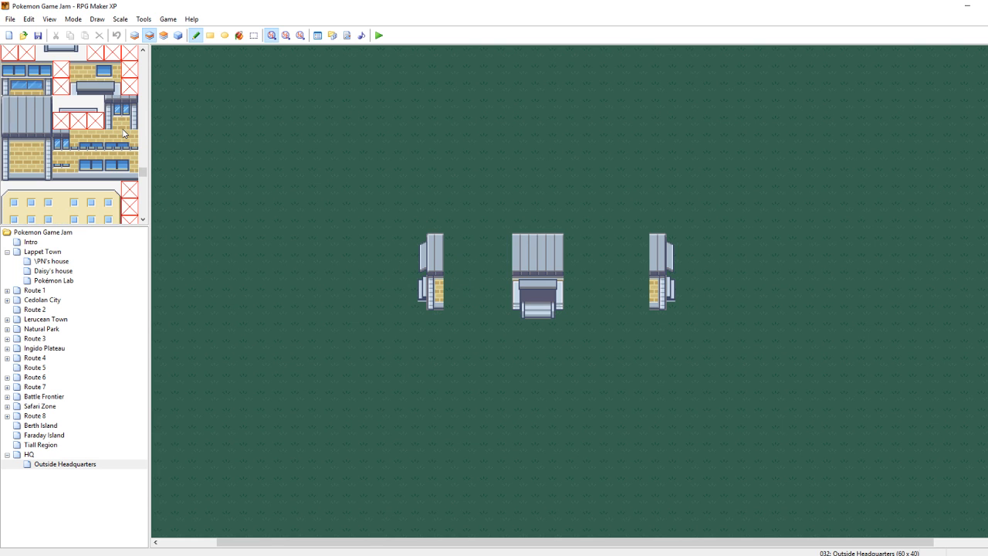
scroll(108, 122, up, 4)
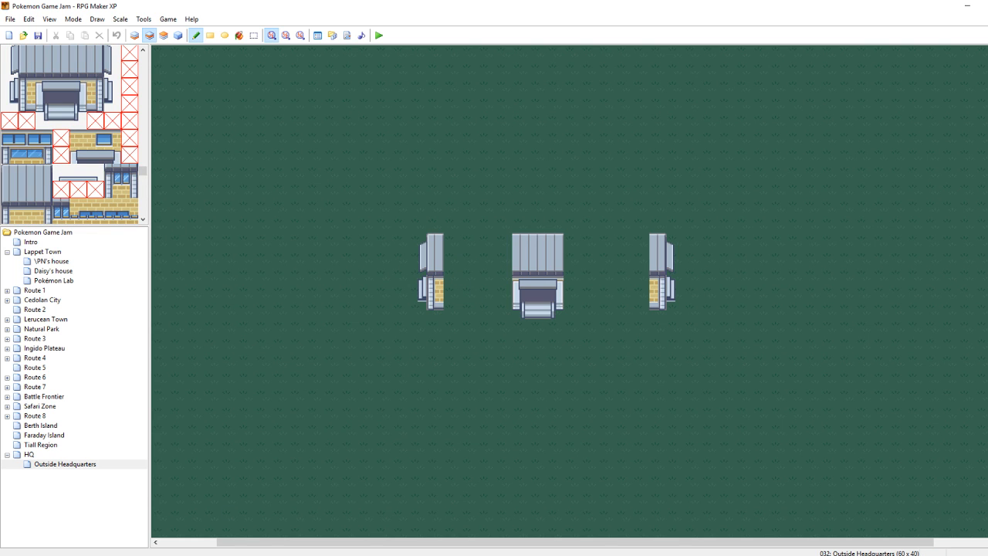
Open the project's Graphics\Transitions folder in File Explorer, and view the battle2.png, battle1.png, battle3.png and battle4.png transition images
mouse_move(147, 555)
click(141, 519)
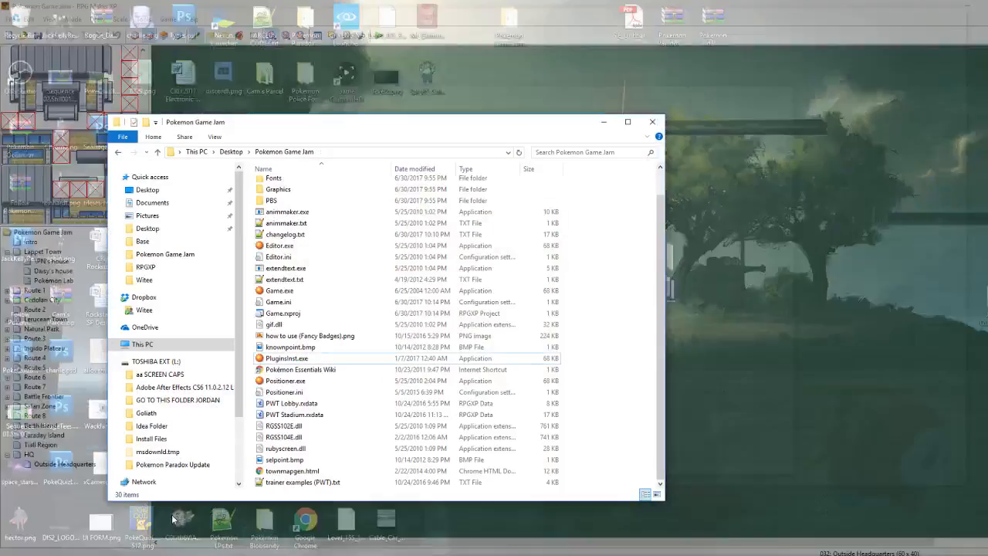
double_click(286, 192)
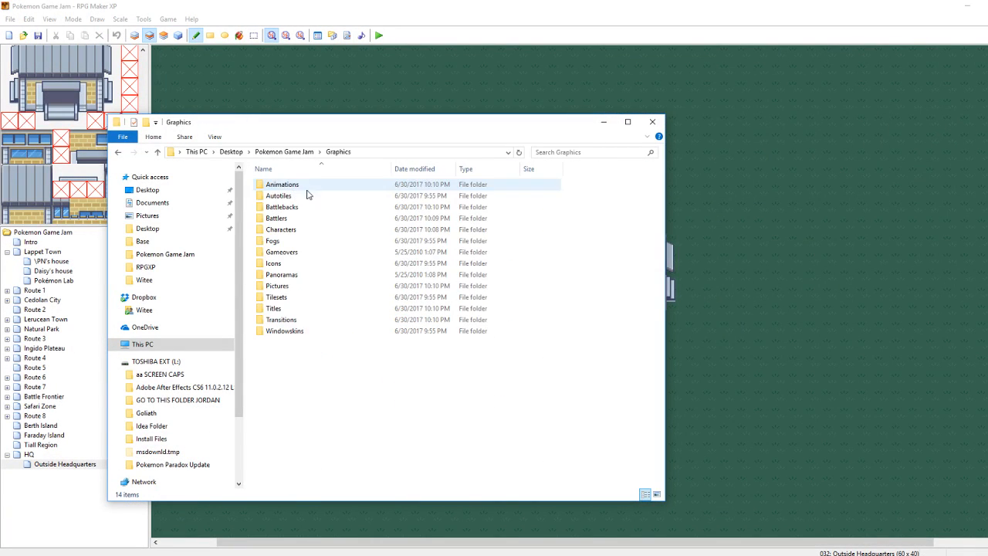
double_click(285, 322)
click(400, 270)
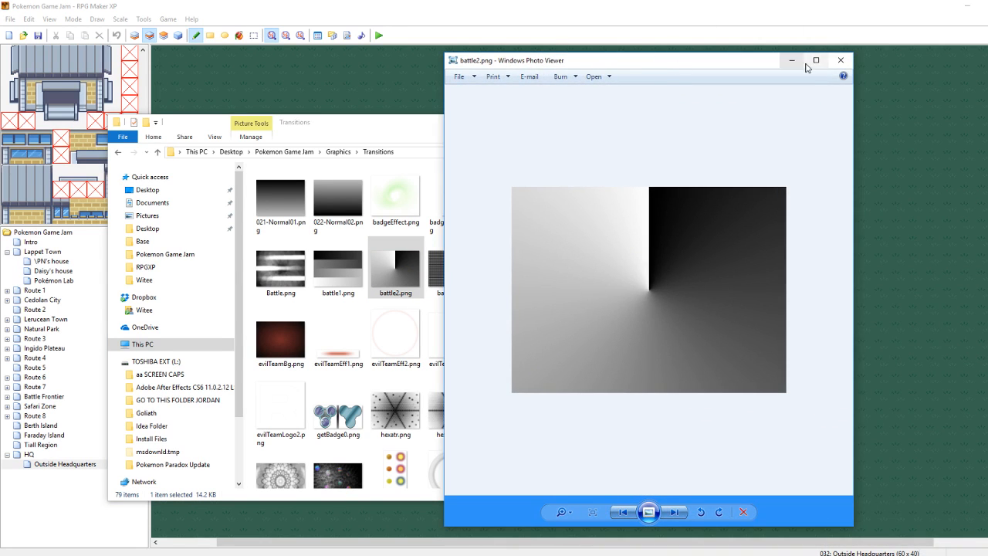
click(840, 60)
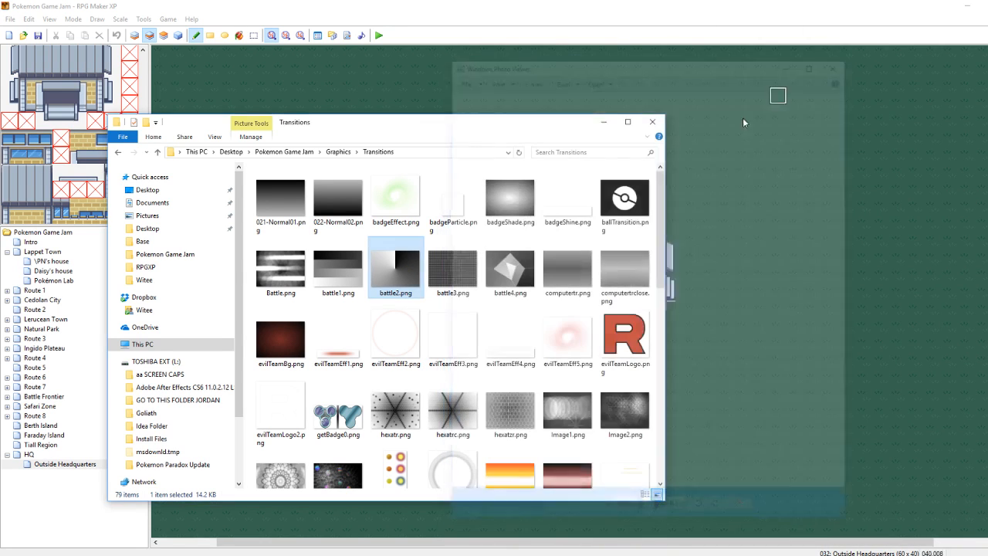
double_click(338, 270)
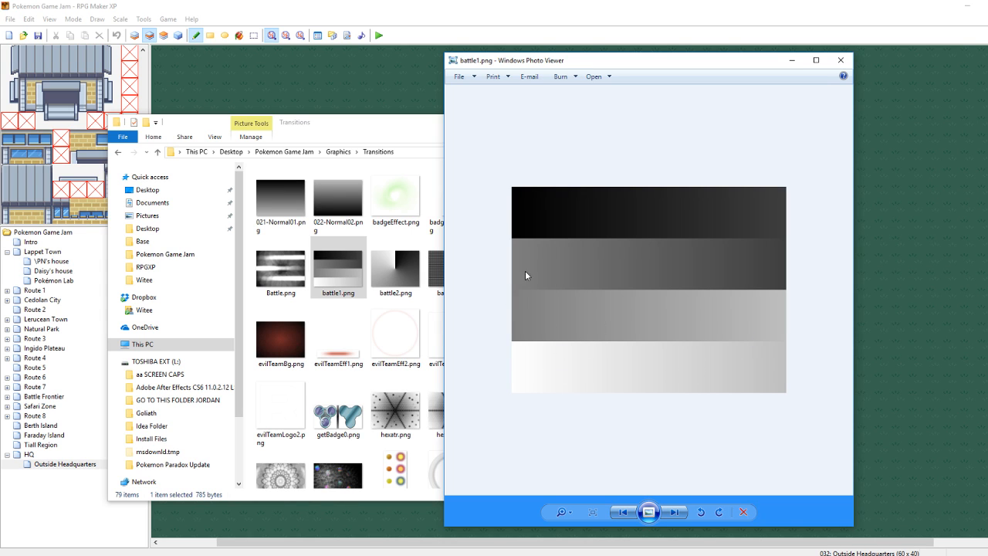
click(841, 60)
click(468, 282)
double_click(469, 282)
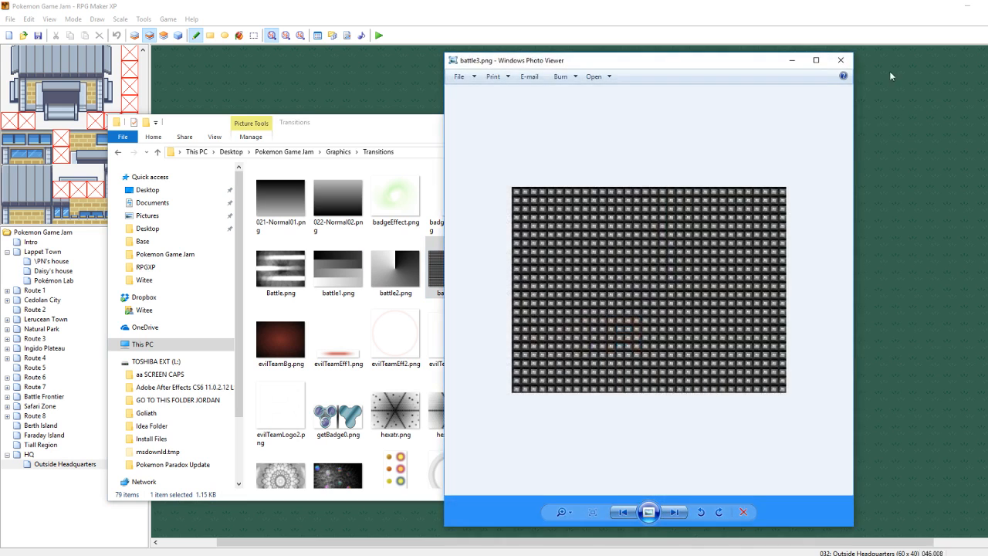
scroll(673, 281, up, 3)
scroll(645, 290, down, 3)
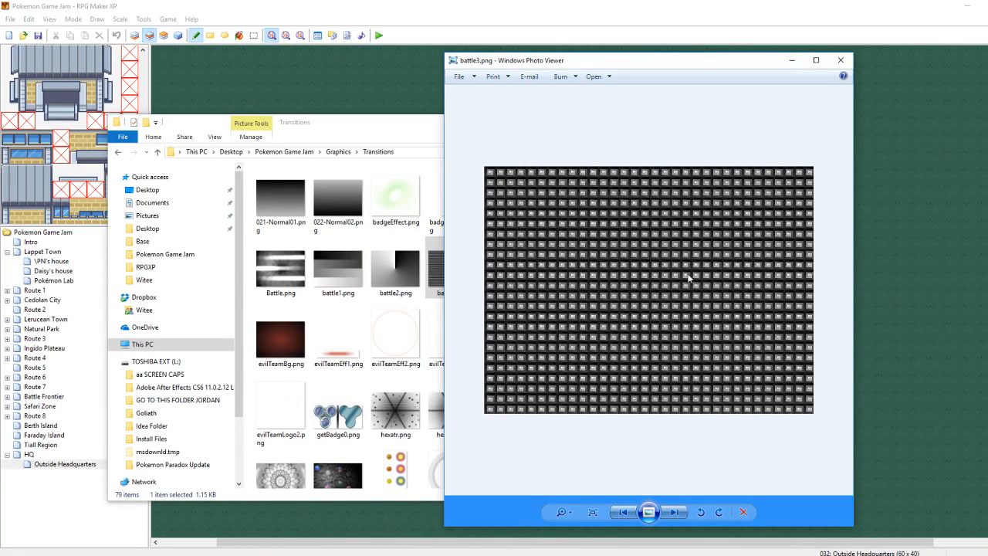
click(841, 61)
double_click(510, 270)
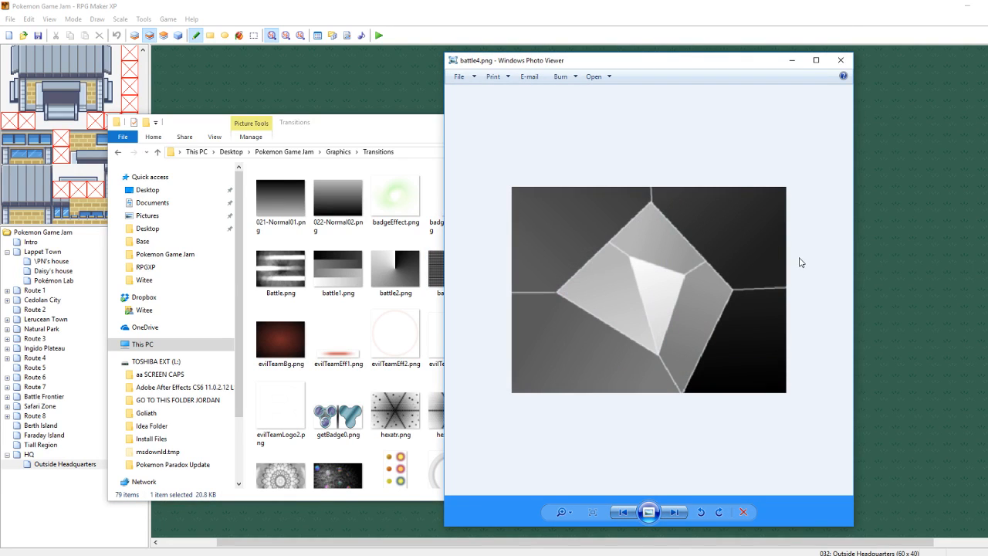
View the Battle.png and ballTransition.png transition images, and return to the Outside Headquarters map
click(841, 60)
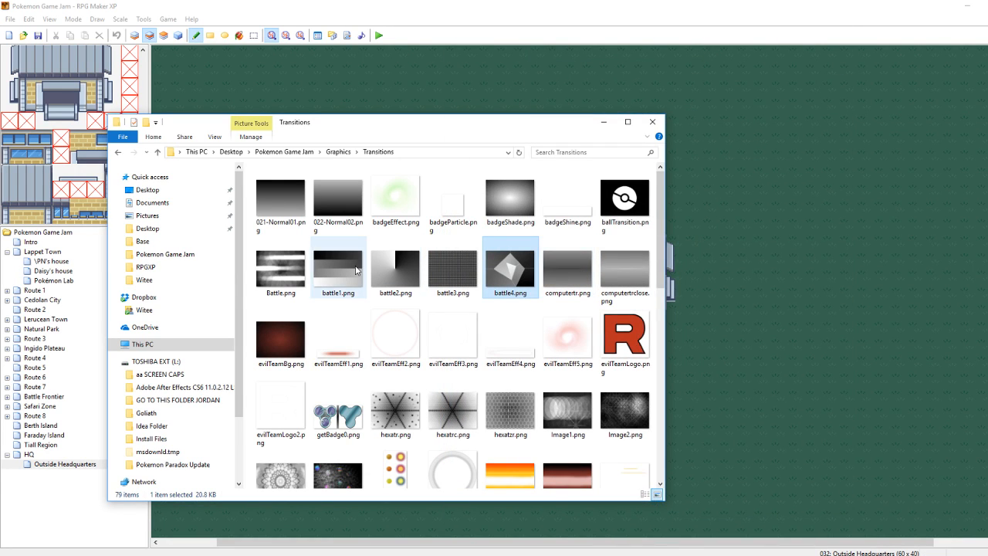
click(286, 271)
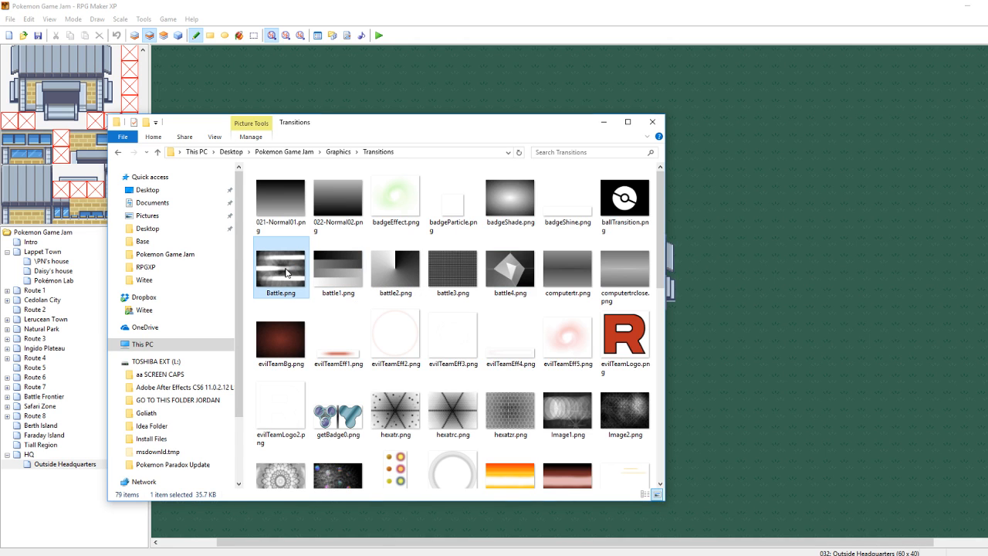
double_click(286, 271)
click(841, 61)
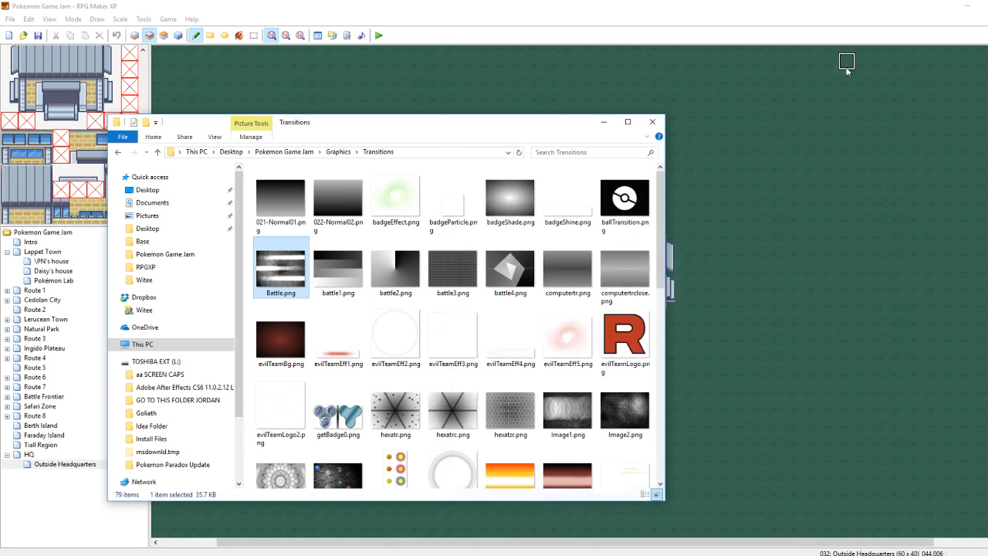
double_click(601, 219)
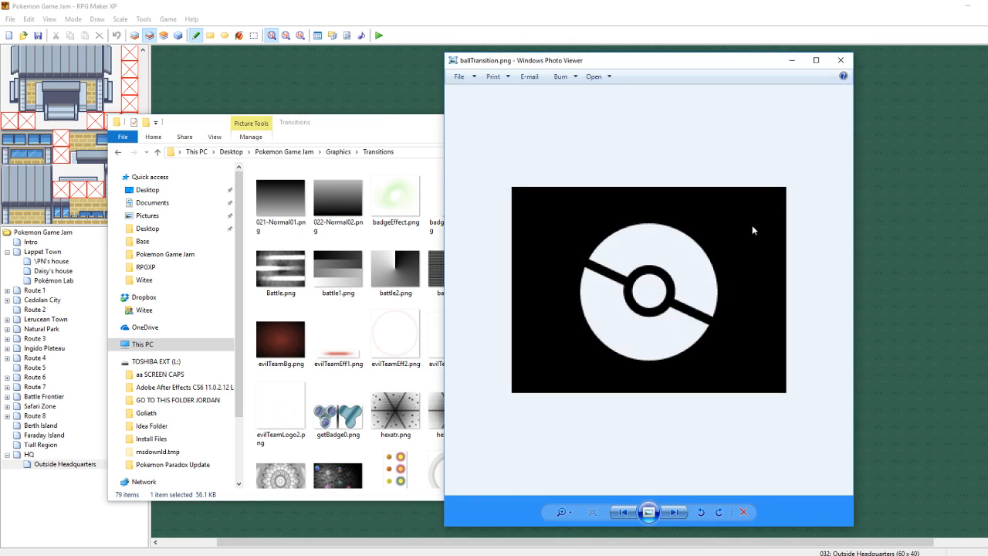
click(841, 60)
click(605, 4)
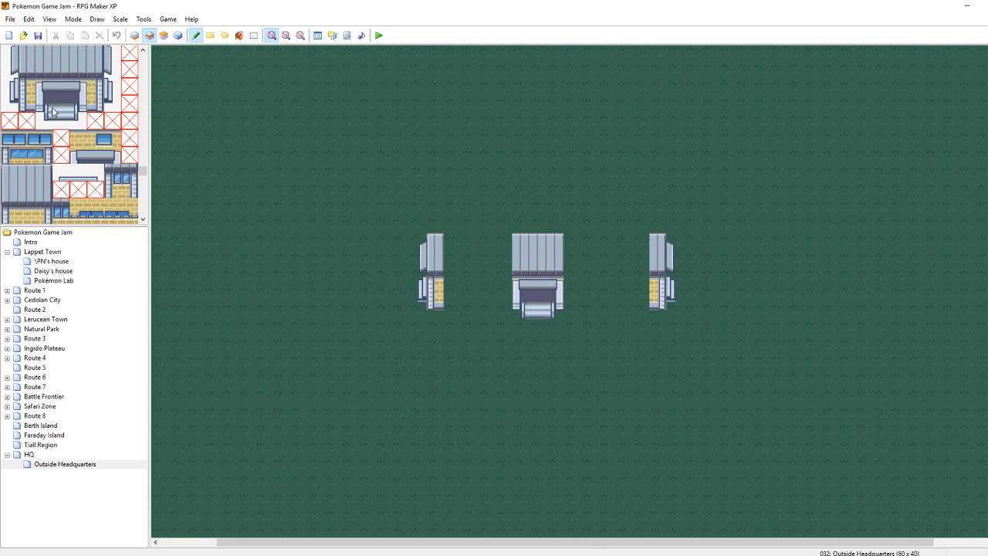
Fill the four-tile gap between the building's left section and the entrance with a two-tile-high brick wall and its base edge
click(79, 144)
click(452, 284)
drag(473, 289, 507, 288)
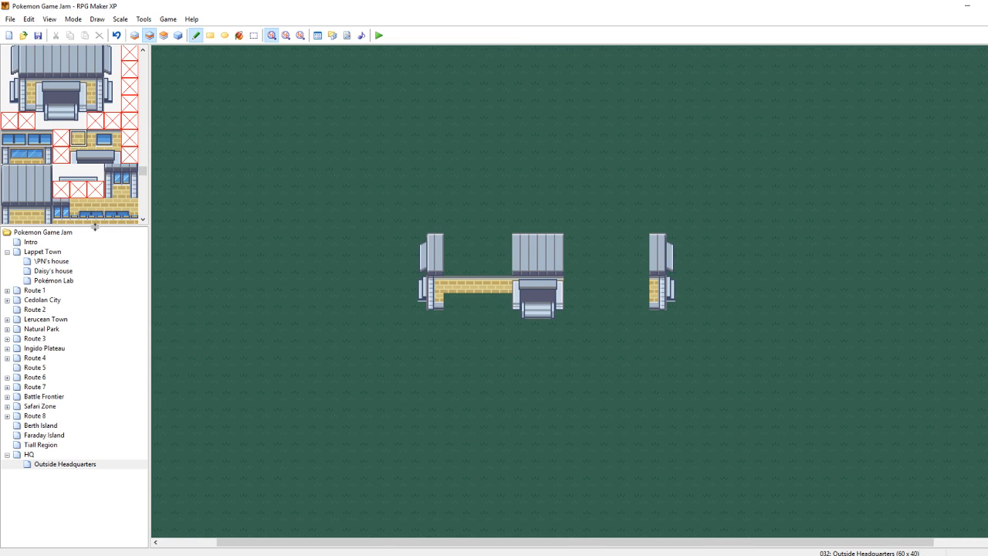
scroll(76, 207, down, 2)
click(27, 193)
click(26, 205)
drag(446, 301, 498, 304)
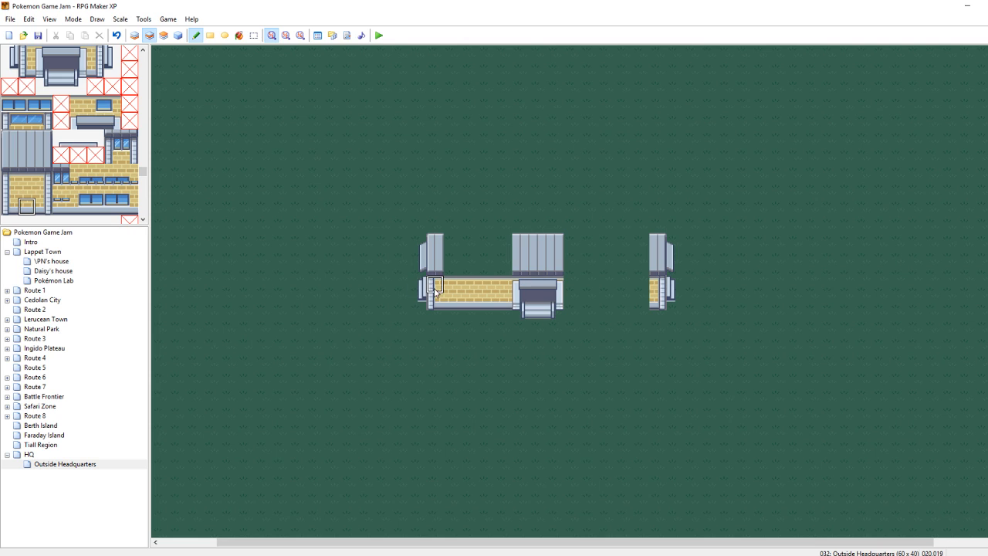
Shift the left section's front wall four tiles down, extending its roof column to meet it
mouse_move(436, 253)
right_down()
mouse_move(452, 301)
mouse_move(498, 309)
right_up()
drag(501, 311, 499, 357)
click(498, 361)
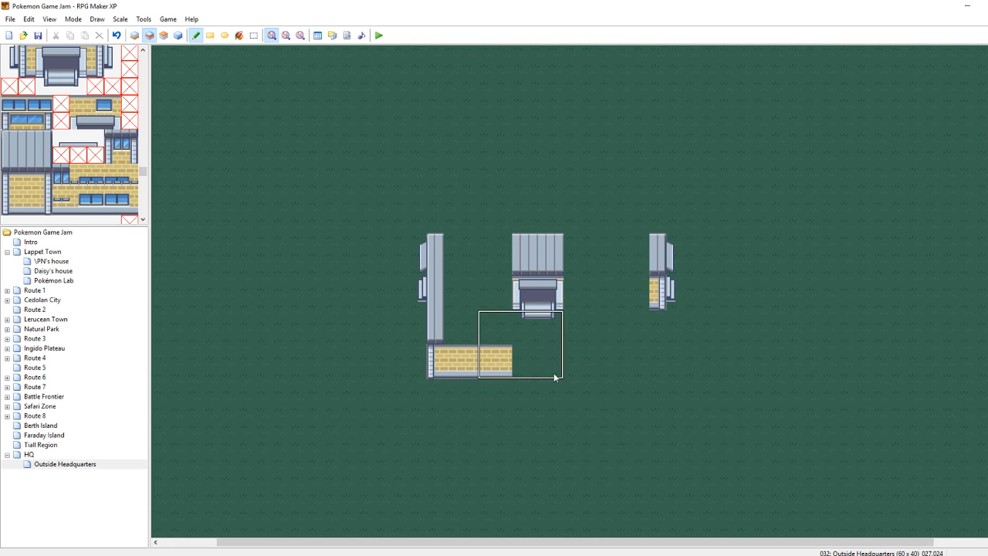
Shift the central entrance four tiles down in line with the left wall, and extend its roof down over the vacated area
right_drag(519, 303, 569, 284)
mouse_move(521, 252)
right_down()
mouse_move(568, 306)
mouse_move(555, 325)
right_up()
drag(557, 348, 558, 387)
right_click(543, 273)
mouse_move(554, 286)
mouse_down()
mouse_move(537, 302)
mouse_move(538, 287)
mouse_up()
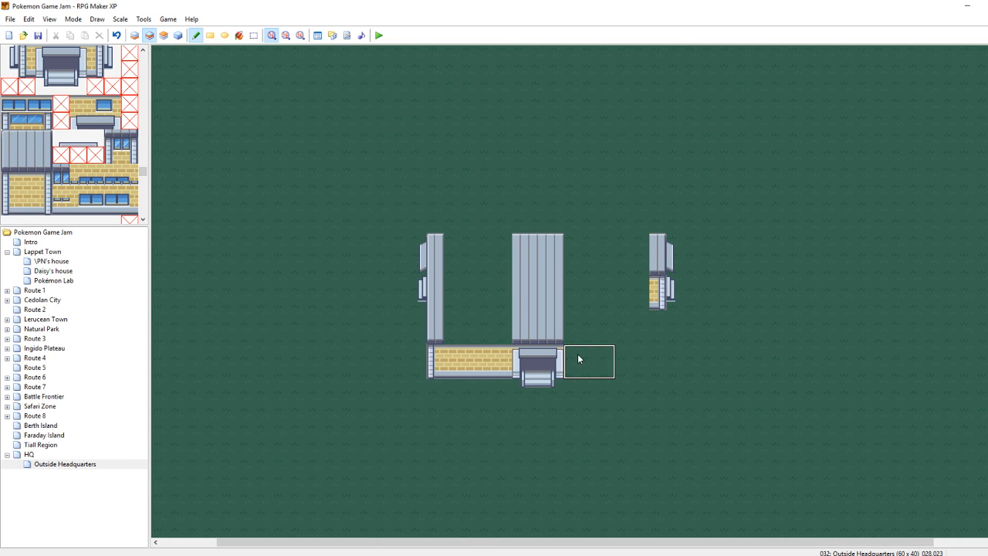
Continue the brick wall five tiles right of the entrance, and shift the right section's front wall four tiles down to join it
drag(578, 359, 614, 360)
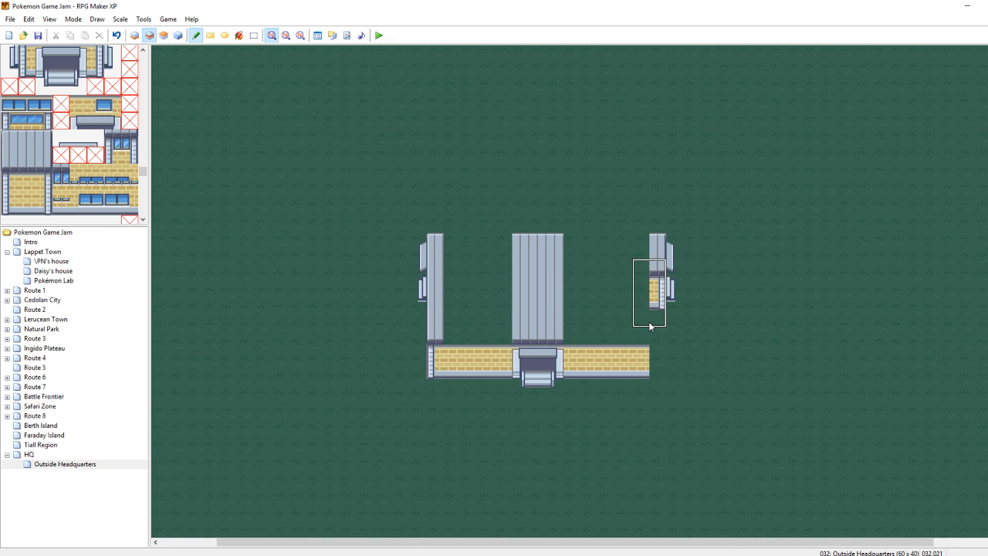
right_drag(654, 321, 659, 253)
drag(661, 252, 657, 320)
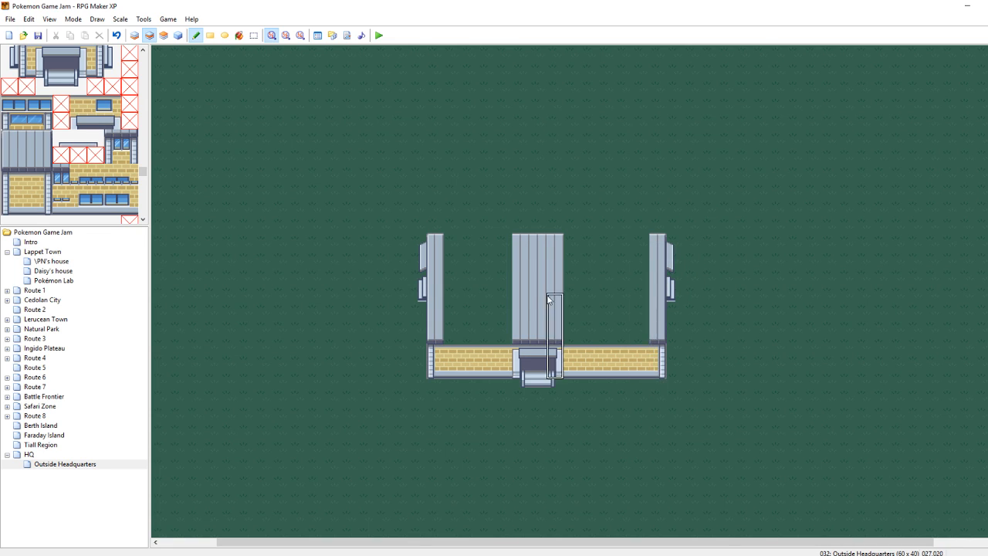
Fill the gaps on both sides of the central roof with roof tiles, including the lower eave row
right_drag(536, 319, 549, 332)
mouse_move(575, 338)
mouse_down()
mouse_move(596, 337)
mouse_move(456, 338)
mouse_up()
right_drag(538, 286, 538, 302)
mouse_move(520, 303)
mouse_down()
mouse_move(488, 303)
mouse_move(458, 287)
mouse_move(637, 287)
mouse_move(643, 307)
mouse_move(598, 307)
mouse_up()
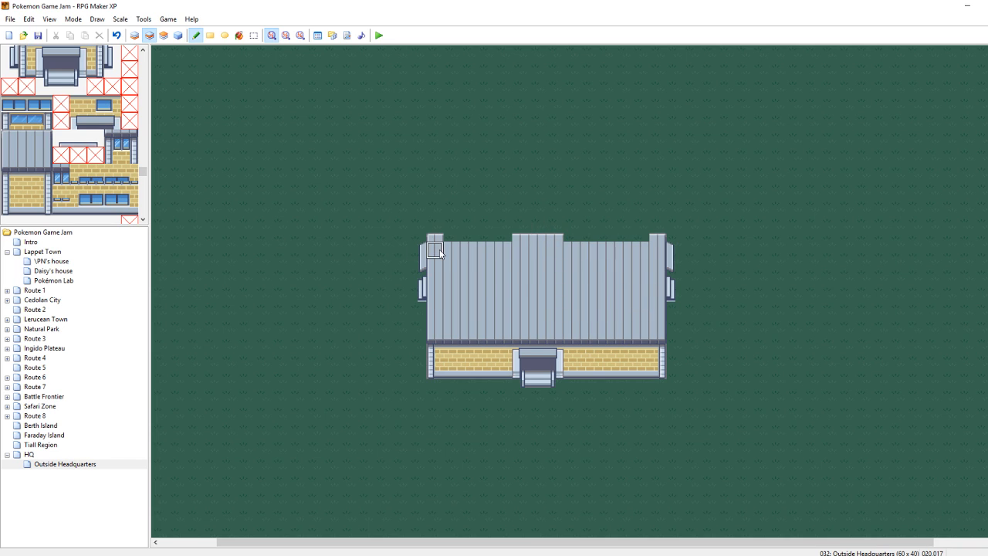
Raise the left part of the building's roof four tiles by repeating its roof tiles upward
mouse_move(440, 250)
right_down()
mouse_move(547, 194)
mouse_move(536, 240)
mouse_move(541, 231)
right_up()
click(542, 225)
drag(543, 213, 543, 193)
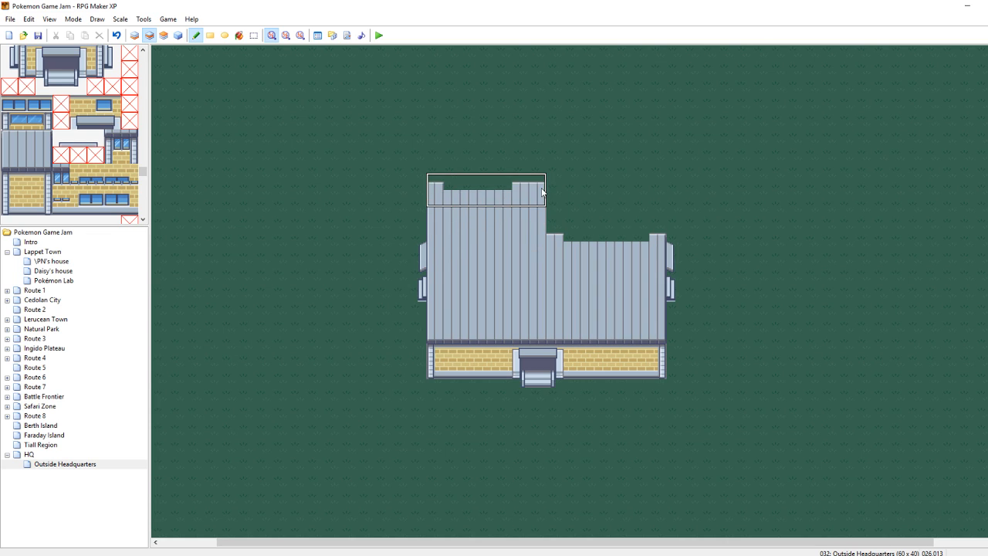
click(544, 168)
Even out the raised roof's top edge, and extend the raised roof across the right part of the building
right_click(519, 201)
right_drag(526, 179, 536, 165)
mouse_move(538, 170)
mouse_down()
mouse_move(469, 170)
mouse_move(547, 181)
mouse_move(589, 166)
mouse_move(625, 171)
mouse_up()
mouse_move(583, 231)
mouse_down()
mouse_move(591, 197)
mouse_move(610, 228)
mouse_move(656, 232)
mouse_move(645, 245)
mouse_up()
mouse_move(645, 245)
right_down()
mouse_move(625, 217)
mouse_move(629, 232)
right_up()
click(627, 200)
click(629, 183)
click(637, 219)
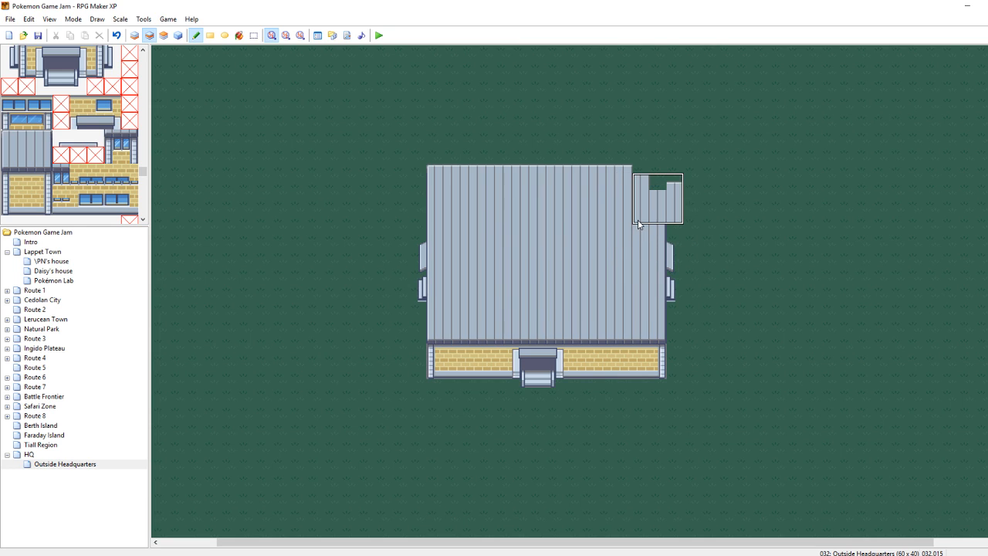
Clear the stray roof tiles beyond the building's right edge, and square off the roof's top-right corner
right_click(709, 207)
drag(675, 216, 675, 184)
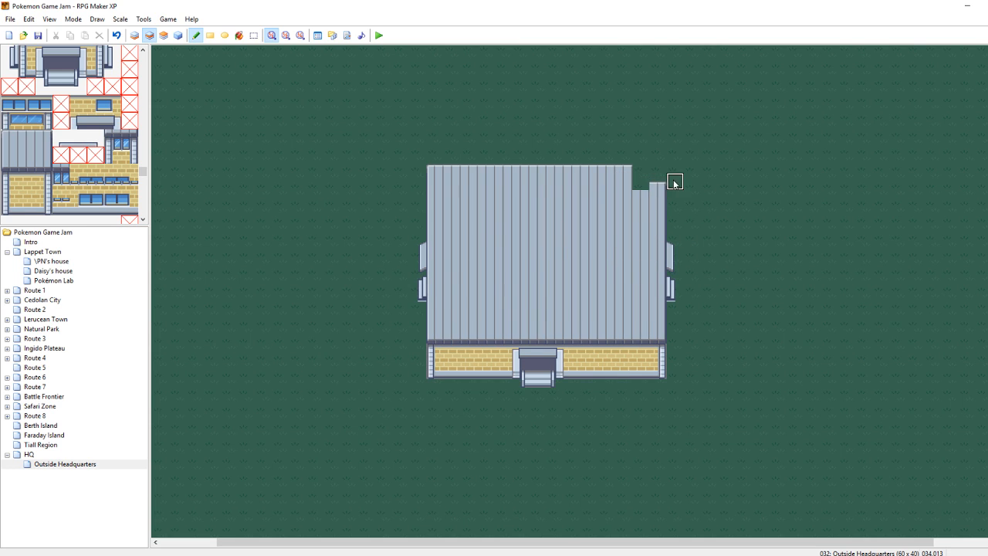
right_drag(656, 204, 639, 188)
right_click(607, 181)
right_click(606, 168)
click(640, 167)
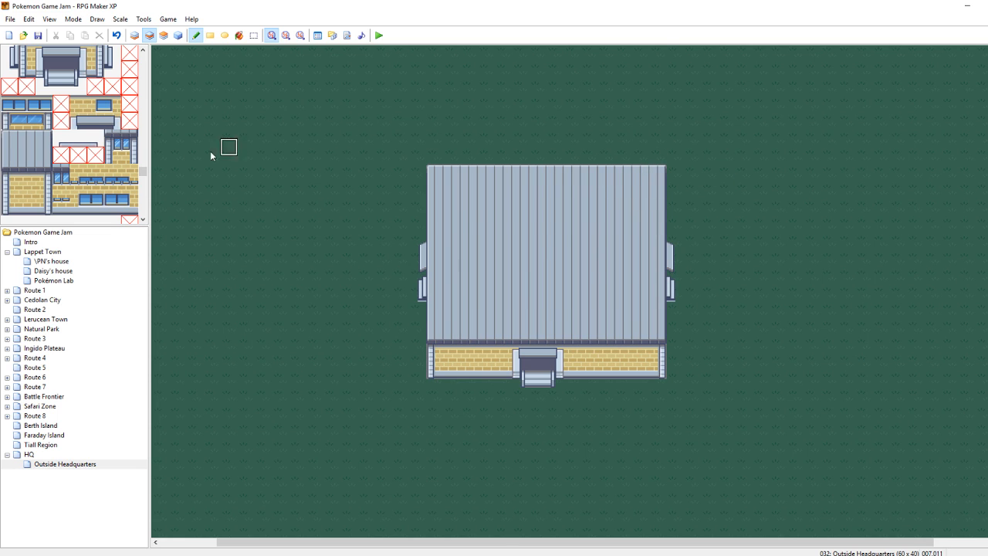
Paint a three-tile-wide vertical sand path on the ground layer, running under the building from below the entrance to above the roof
scroll(102, 142, down, 5)
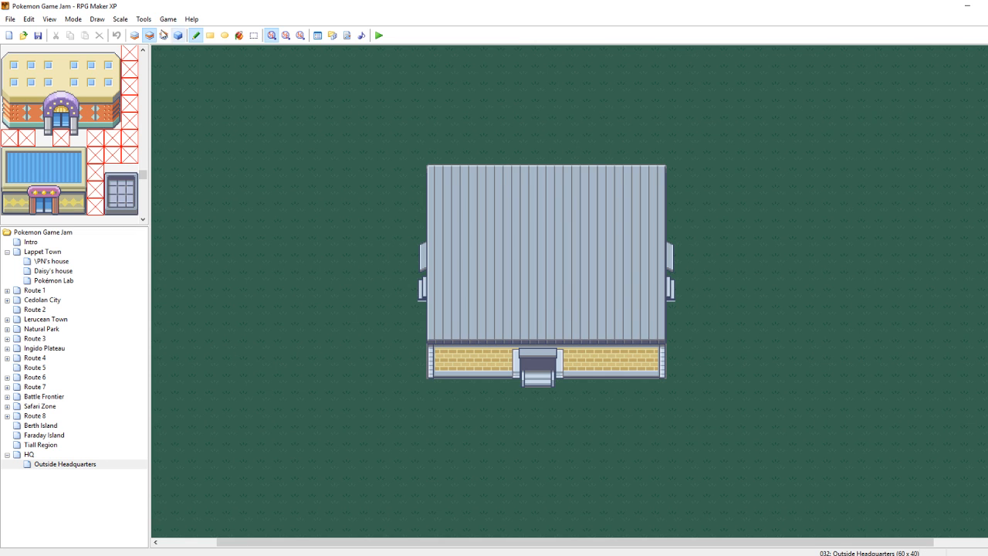
click(138, 36)
drag(142, 165, 142, 64)
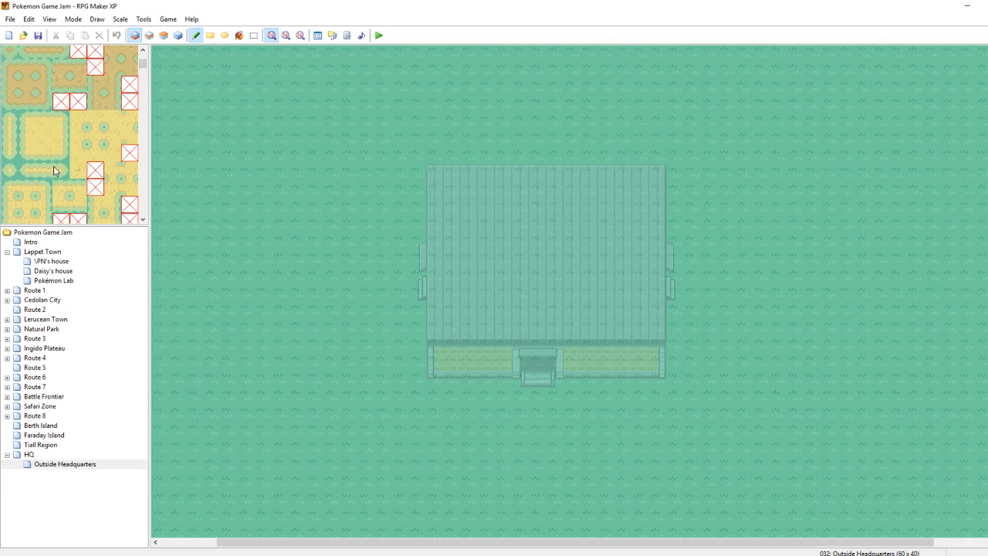
drag(27, 137, 47, 137)
drag(34, 138, 61, 138)
mouse_move(521, 360)
mouse_down()
mouse_move(525, 153)
mouse_move(536, 315)
mouse_move(580, 278)
mouse_move(587, 130)
mouse_up()
click(522, 405)
right_click(570, 389)
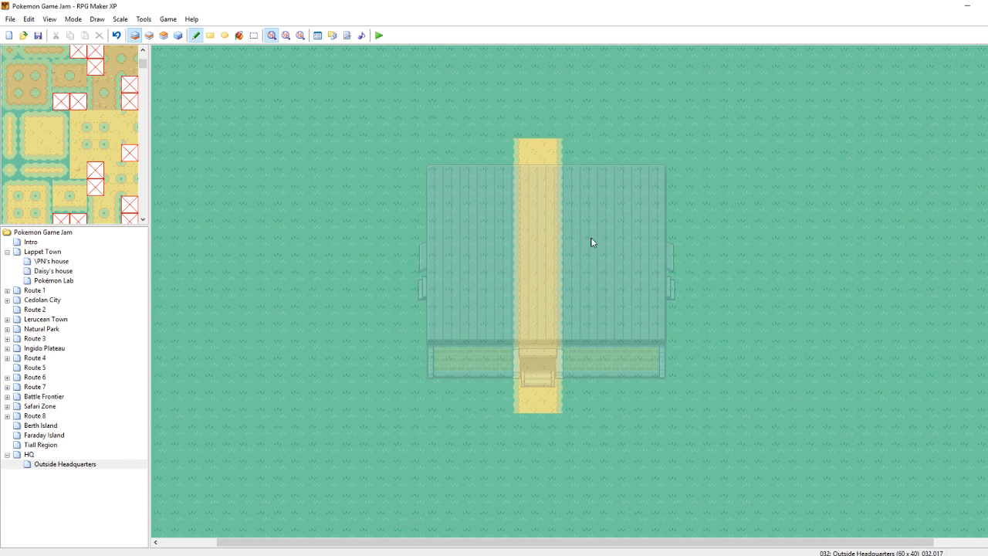
Widen the building by one tile to the left on the second layer by shifting its left part
click(149, 35)
right_drag(386, 133, 478, 402)
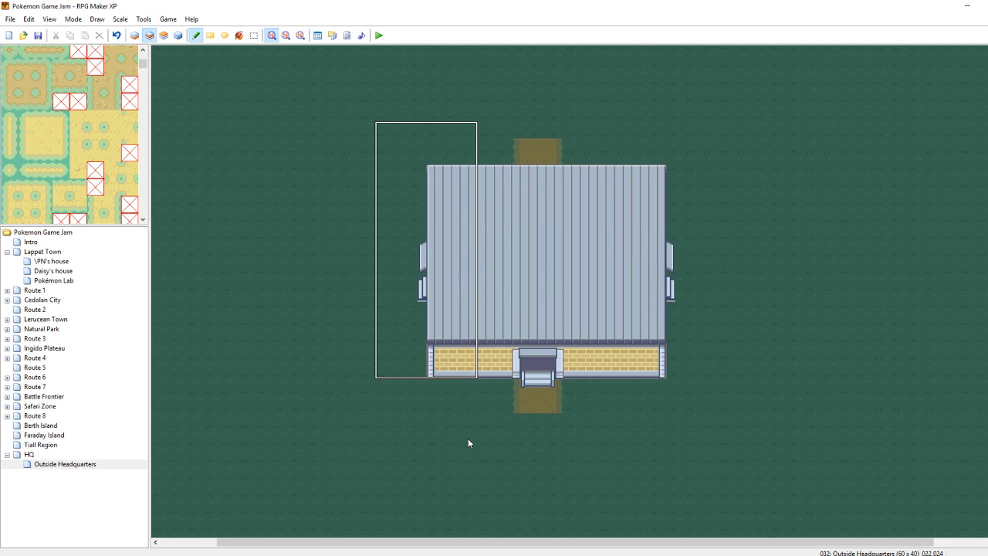
click(458, 374)
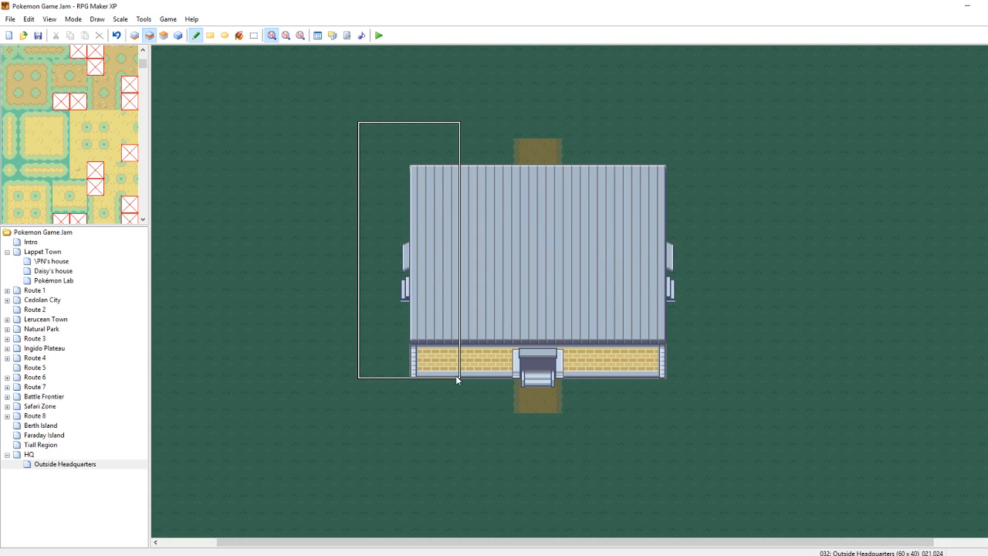
key(ctrl+z)
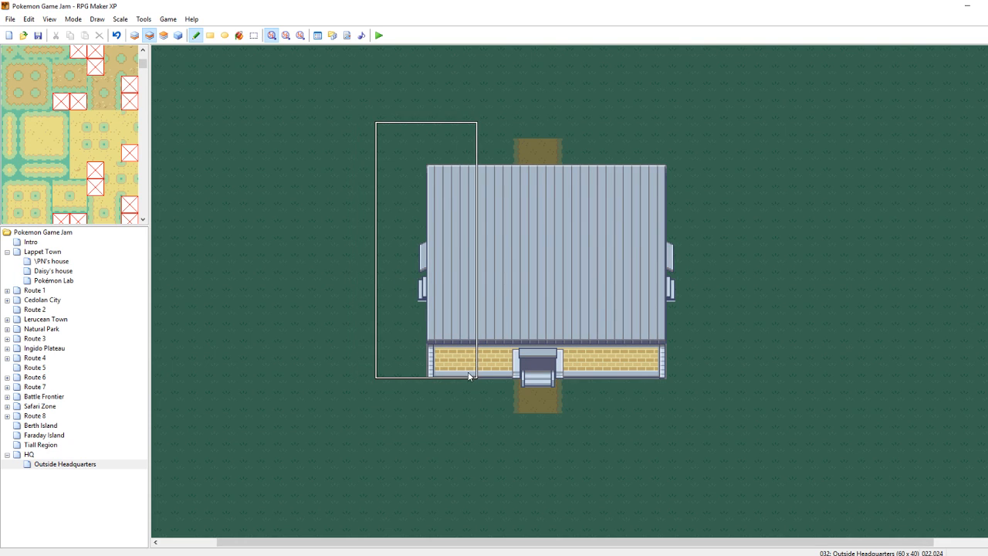
click(448, 370)
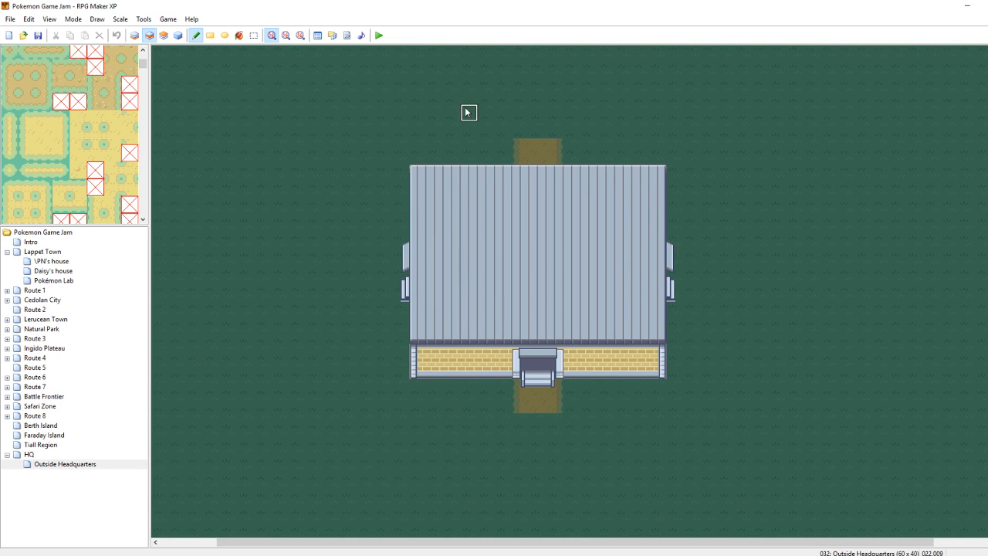
Paint a three-tile-high, four-tile-long horizontal sand path on the ground layer at the building's left side
click(134, 35)
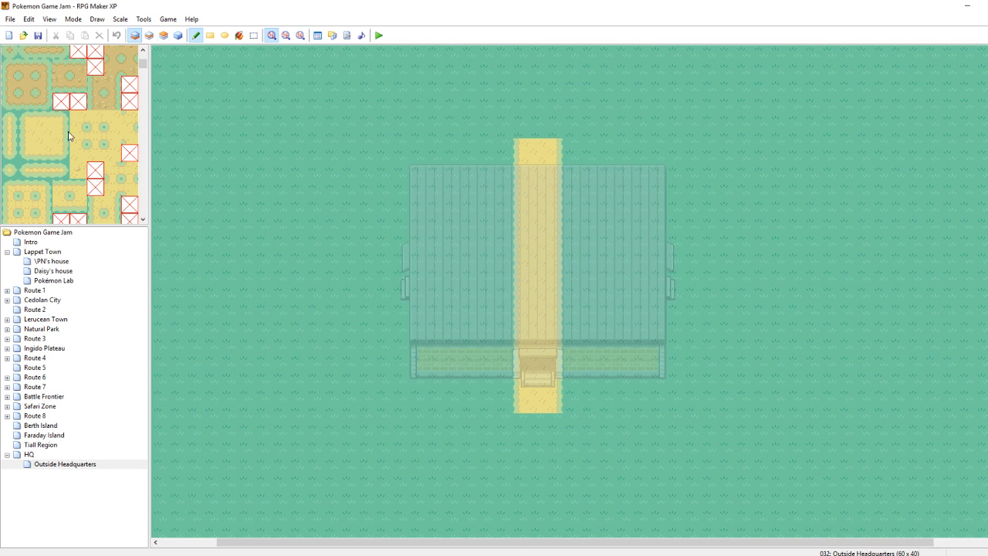
drag(43, 116, 43, 159)
mouse_move(400, 270)
mouse_down()
mouse_move(385, 269)
mouse_move(417, 270)
mouse_move(368, 269)
mouse_up()
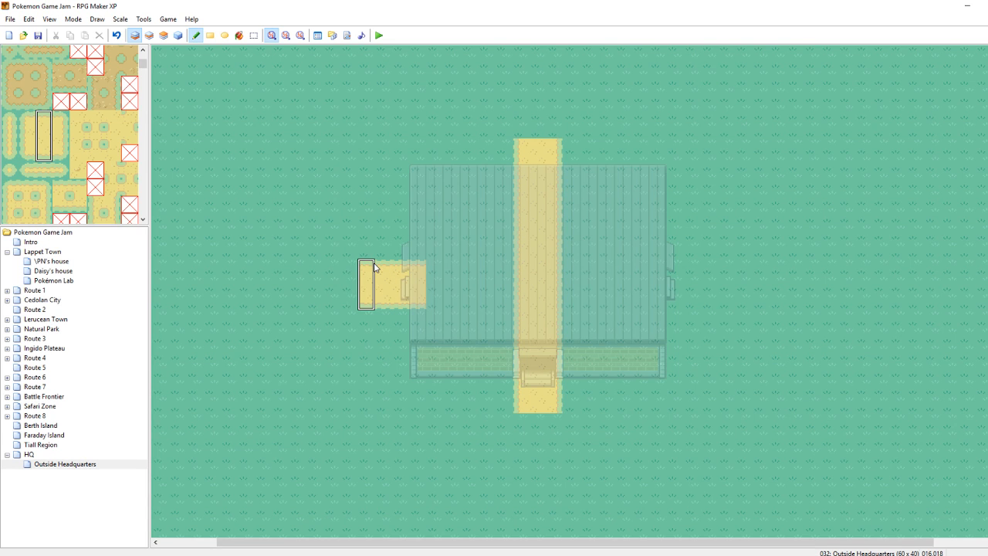
key(F4)
key(F4)
Narrow the left sand path to two tiles high by replacing its upper row with grass
right_click(366, 267)
mouse_move(366, 271)
mouse_down()
mouse_move(379, 282)
mouse_move(417, 282)
mouse_up()
key(F4)
key(F4)
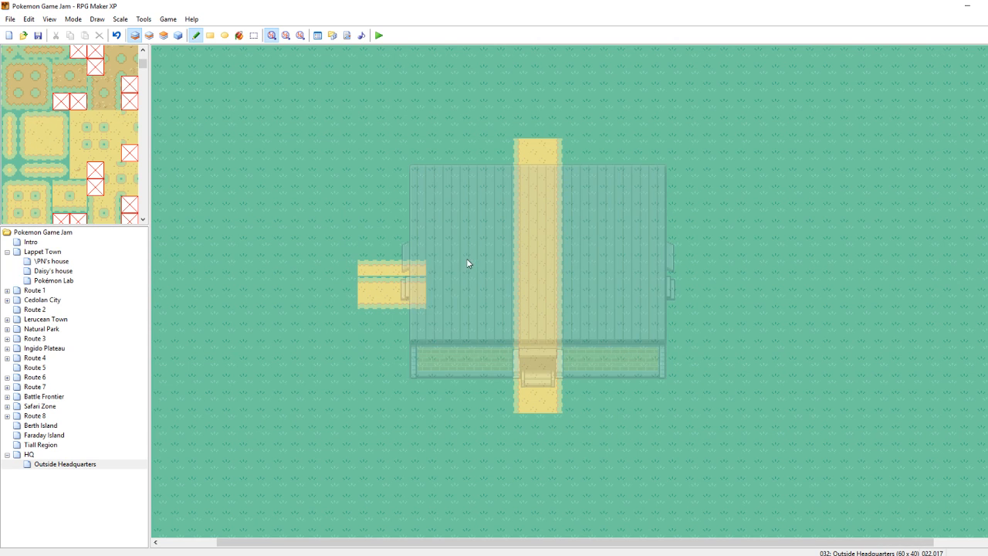
drag(470, 266, 397, 268)
key(F4)
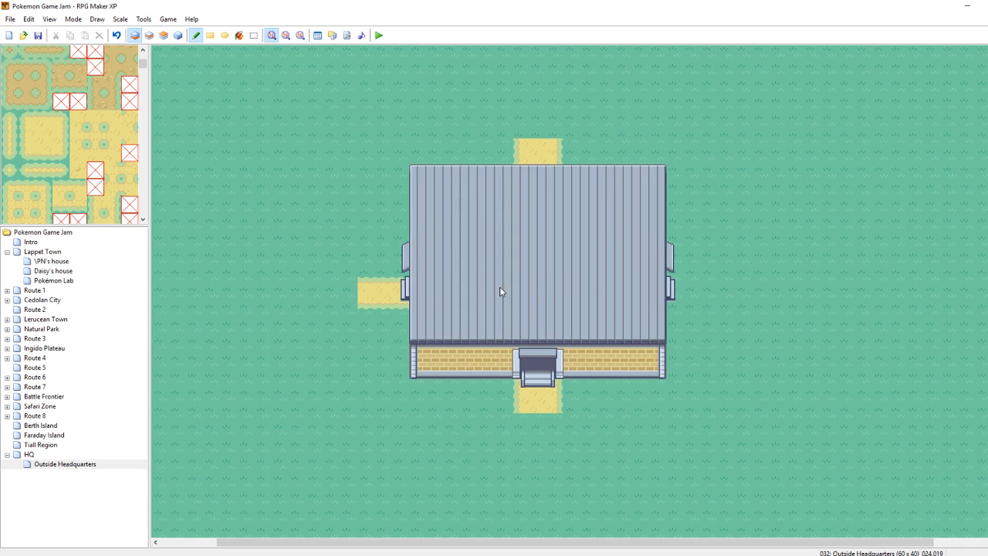
Extend the two-tile-high sand path under the building and out past its right side
key(F4)
right_drag(360, 282, 425, 305)
drag(461, 293, 521, 304)
right_click(487, 256)
mouse_move(491, 267)
mouse_down()
mouse_move(447, 270)
mouse_move(479, 280)
mouse_up()
right_drag(478, 281, 525, 305)
mouse_move(532, 302)
mouse_down()
mouse_move(661, 292)
mouse_move(683, 307)
mouse_move(713, 307)
mouse_up()
Restore grass above the right part of the horizontal sand path, and check the ground against the undimmed building
right_click(751, 295)
drag(698, 267, 606, 268)
key(F4)
key(F4)
key(F4)
key(F4)
key(F4)
Try a brown rock cliff tile on the ground layer at the building's lower-left corner, and undo it
scroll(69, 135, down, 1)
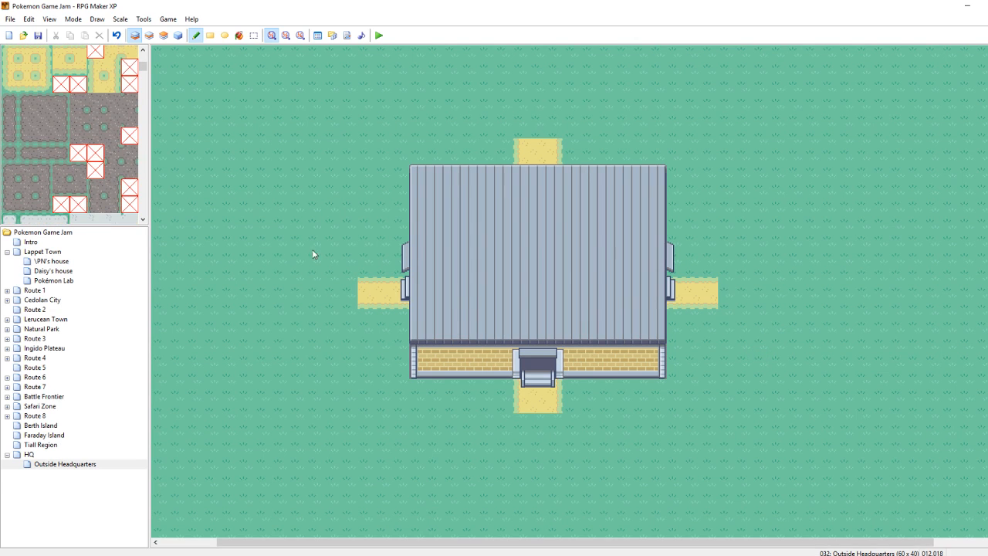
scroll(85, 145, down, 3)
scroll(85, 145, down, 12)
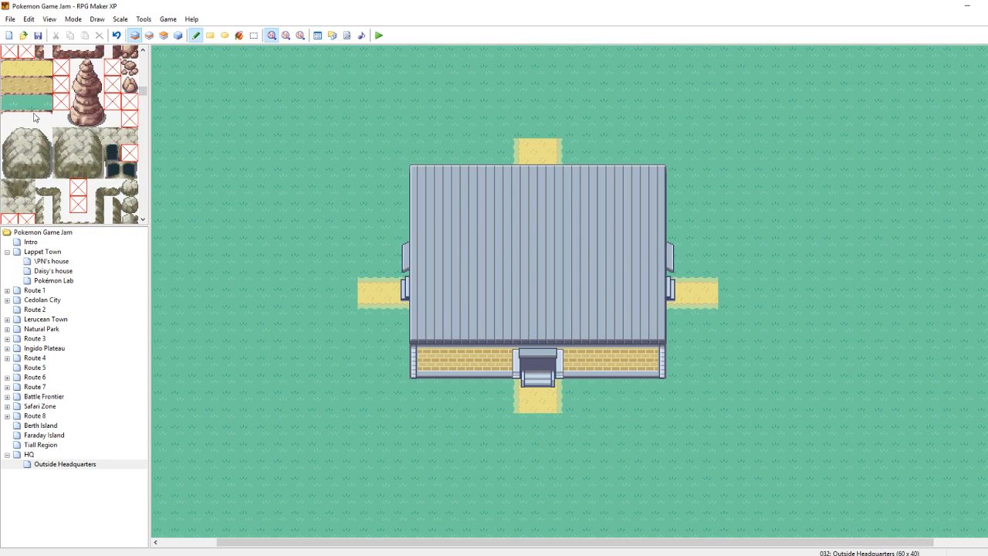
scroll(34, 117, down, 3)
click(400, 387)
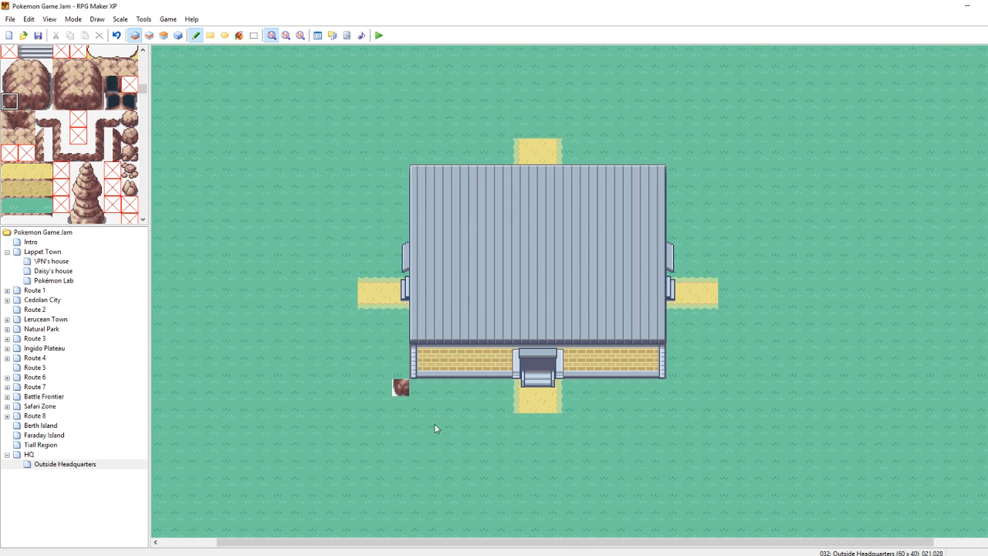
key(ctrl+z)
key(F4)
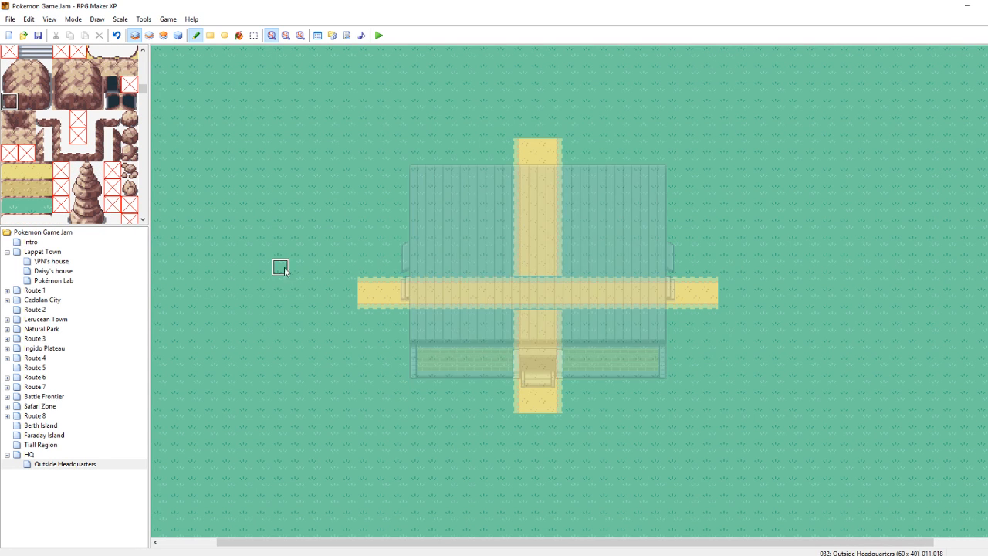
Build a brown cliff edge on the second layer, five tiles along the building's lower-left front and two tiles down from its right end
click(149, 36)
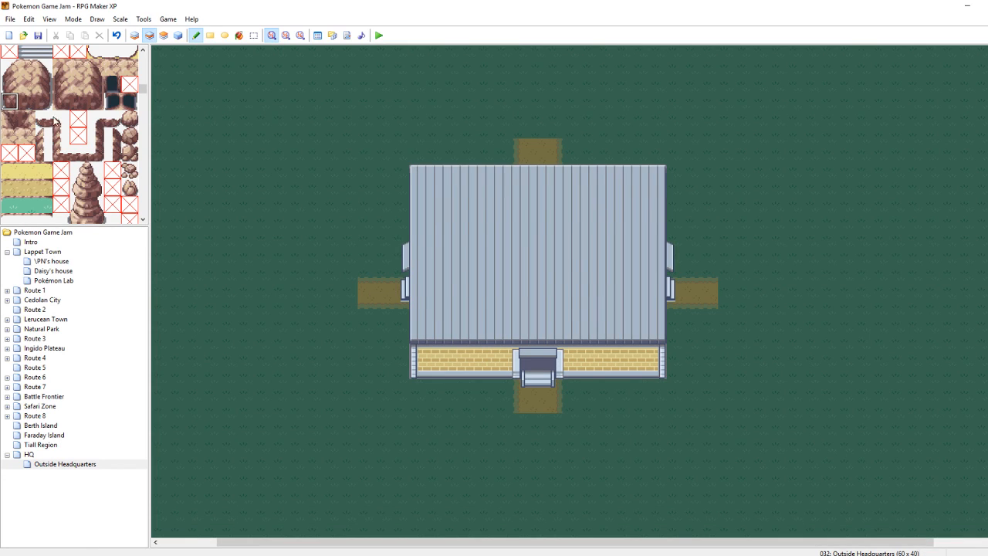
click(401, 388)
click(26, 101)
drag(402, 388, 454, 387)
click(29, 119)
click(470, 388)
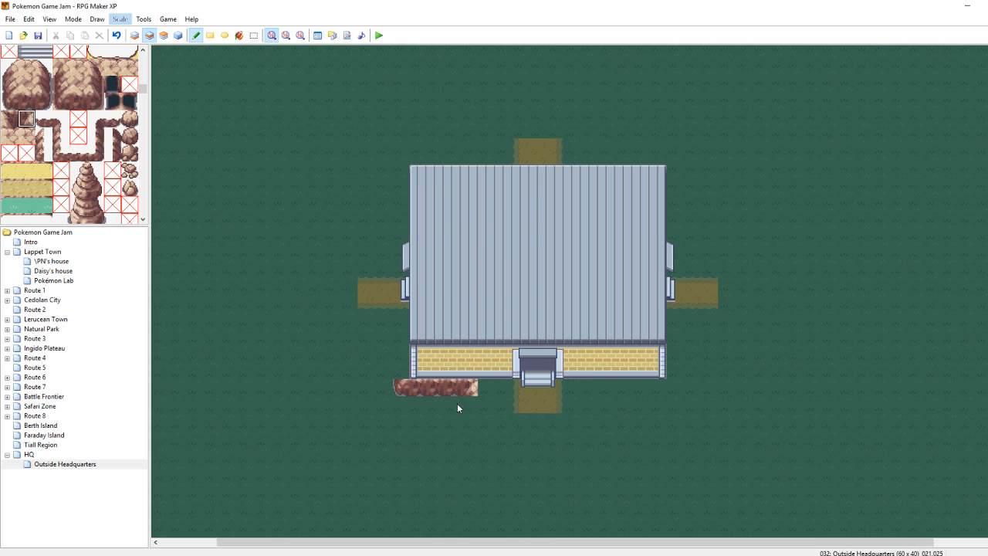
click(10, 84)
drag(475, 411, 475, 421)
Place two stacked tree bases on each side of the front entrance path on the third layer
click(164, 35)
scroll(62, 164, down, 5)
scroll(61, 164, down, 6)
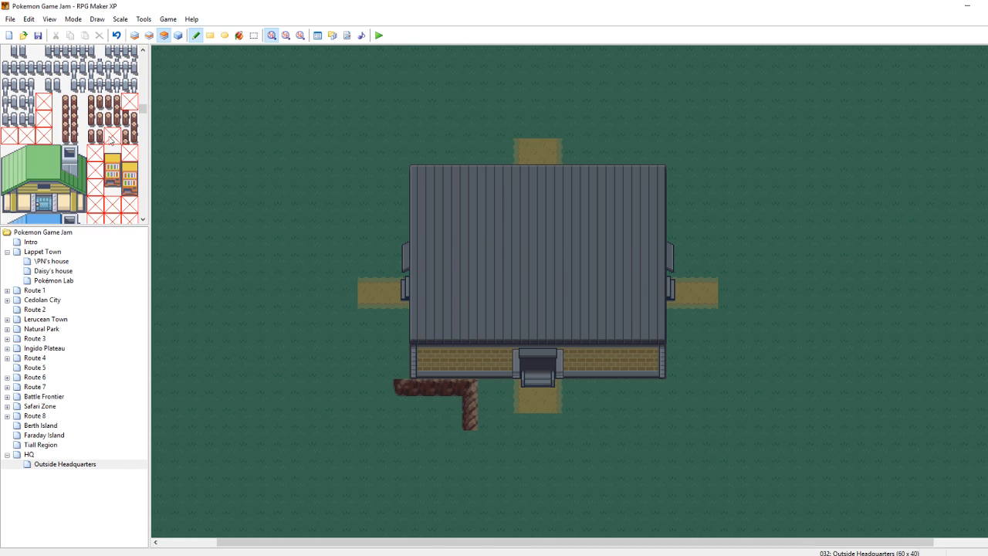
scroll(124, 139, up, 5)
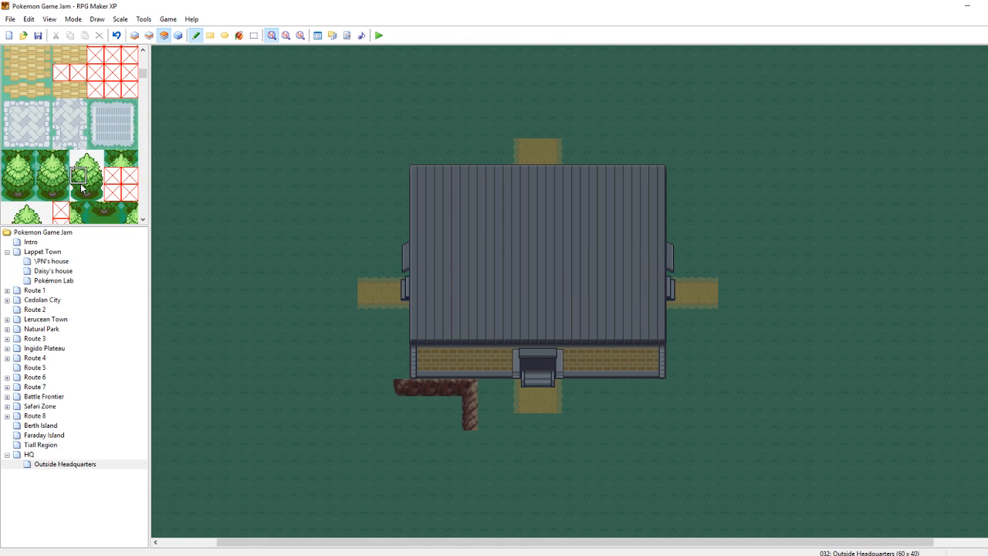
scroll(81, 187, down, 3)
drag(62, 123, 90, 112)
click(82, 122)
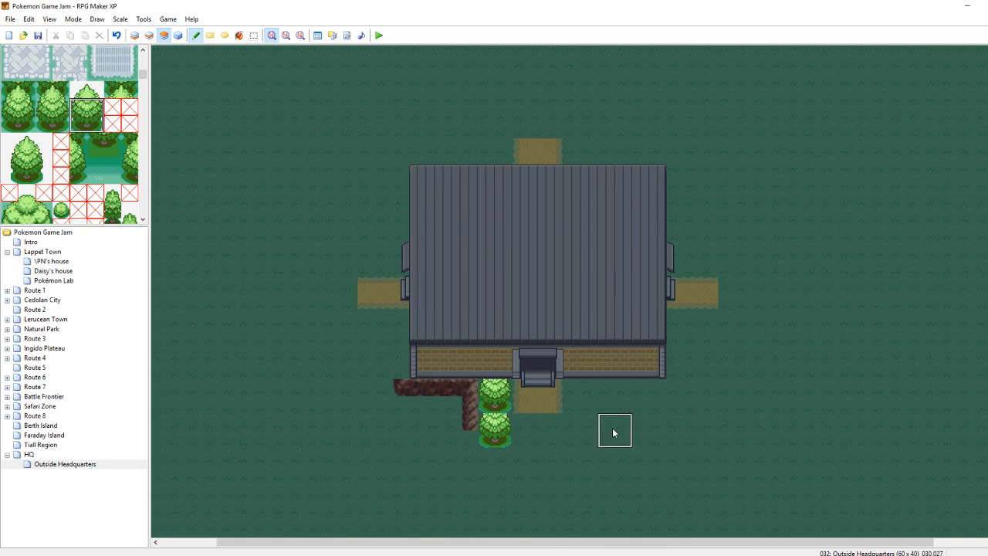
click(580, 395)
click(581, 427)
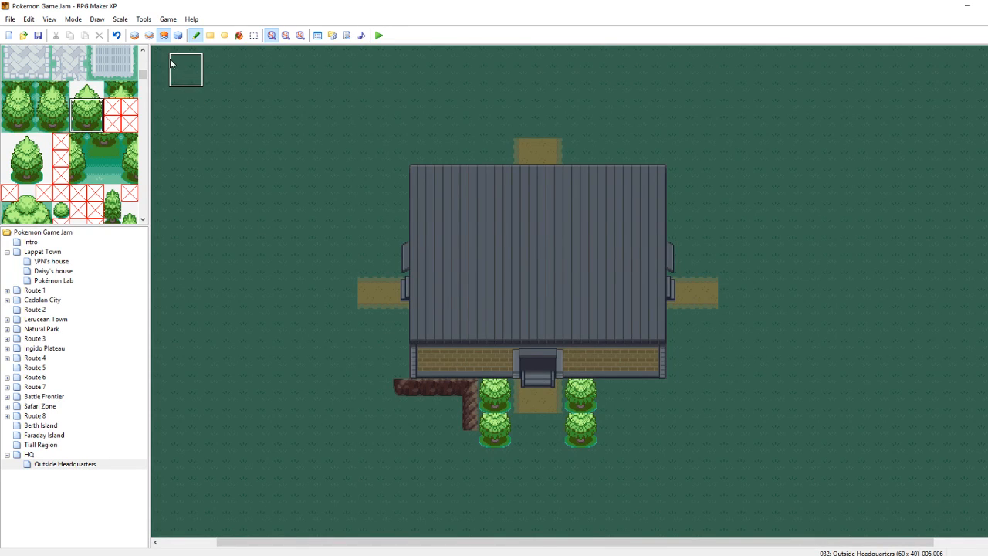
Move the two stacked trees left of the entrance path from the third layer to the second layer
click(83, 94)
click(494, 373)
right_click(360, 334)
mouse_move(505, 439)
mouse_down()
mouse_move(489, 427)
mouse_move(494, 438)
mouse_up()
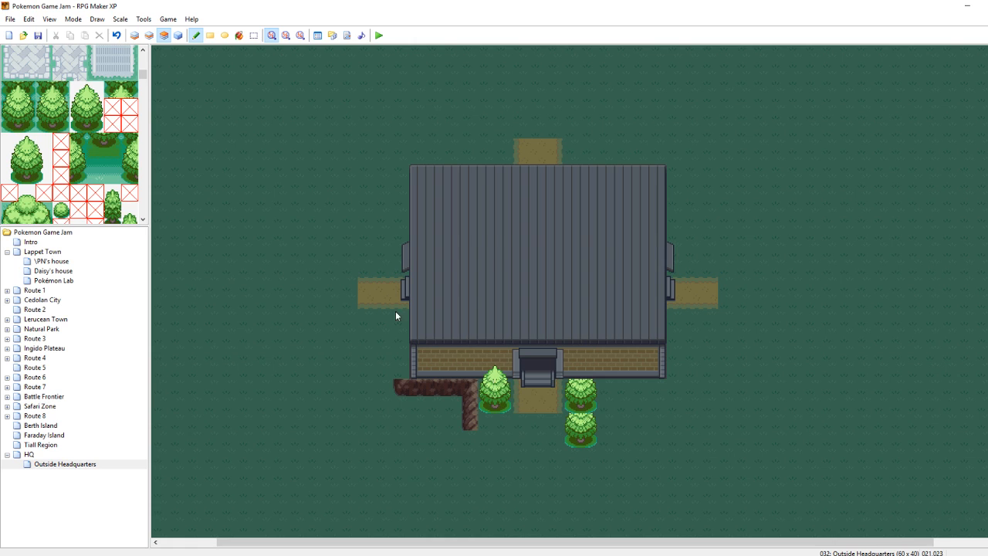
click(149, 35)
click(500, 422)
click(498, 399)
click(504, 437)
right_click(504, 410)
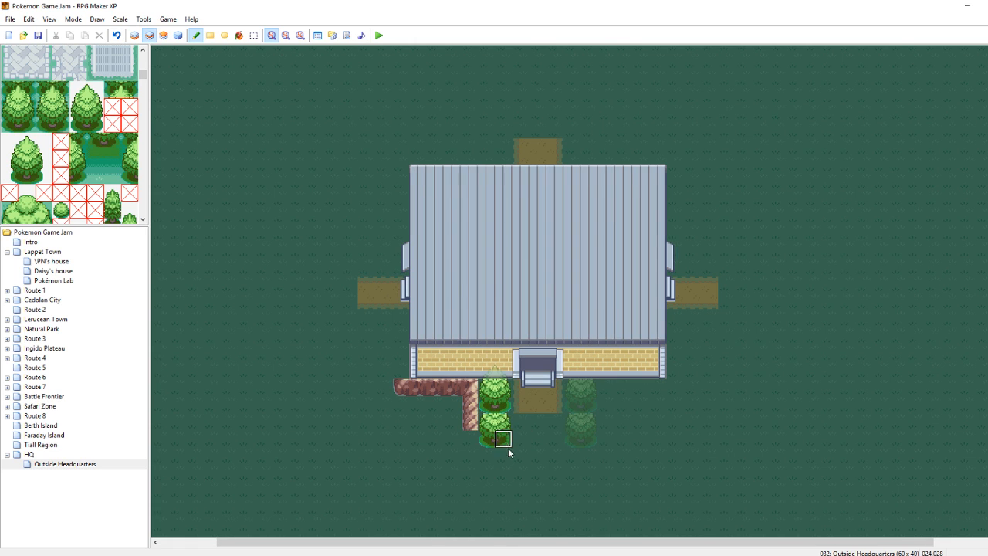
Rebuild the two trees right of the entrance path on the second layer and clear the third layer's tree tiles
click(164, 35)
drag(474, 393, 474, 373)
key(F4)
click(149, 35)
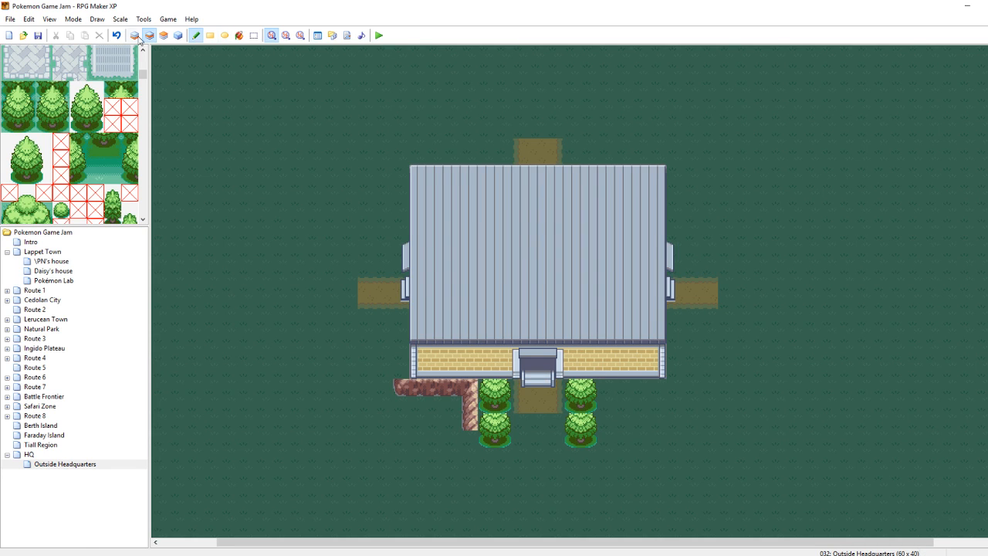
key(F7)
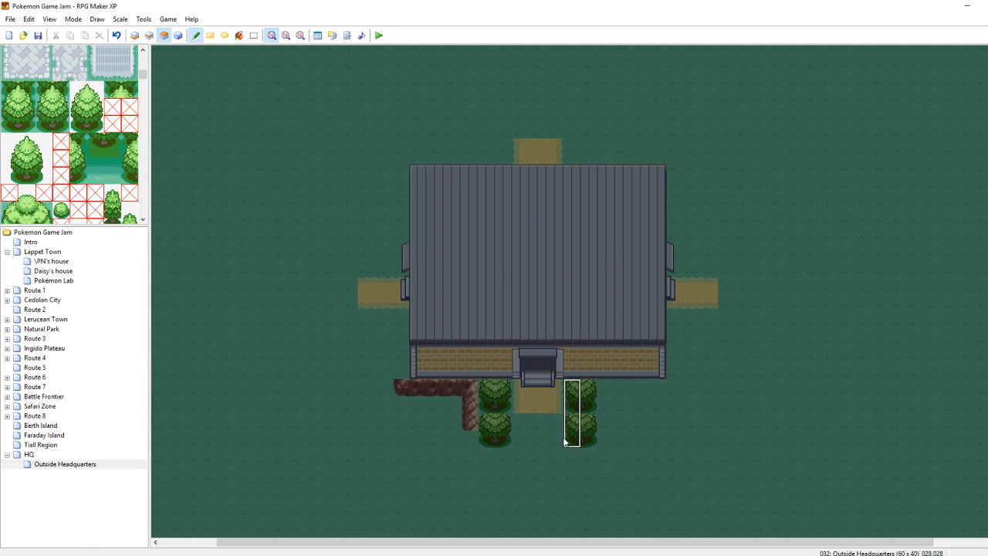
Add one more second-layer tree on the outer side of the upper tree on each side of the path
key(F6)
right_drag(567, 410, 585, 393)
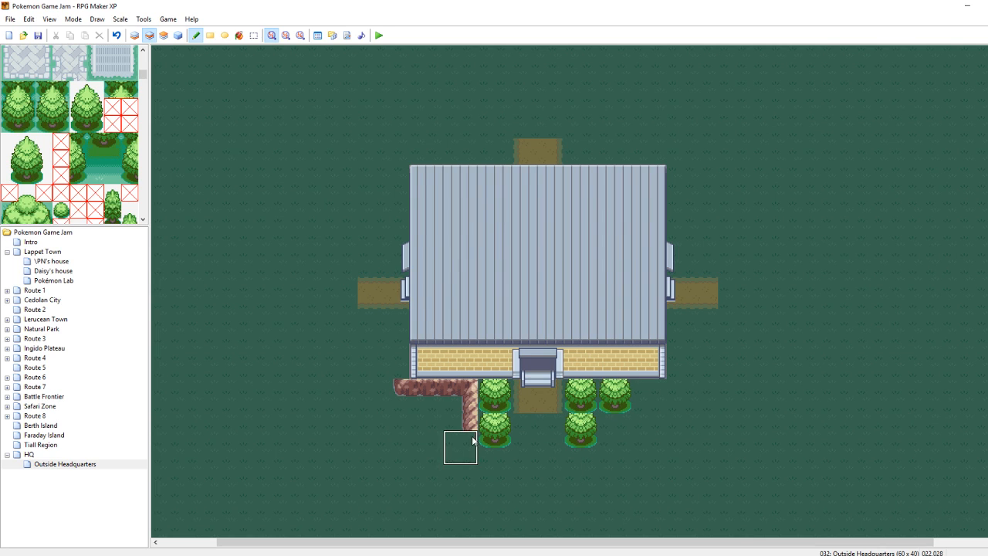
click(474, 394)
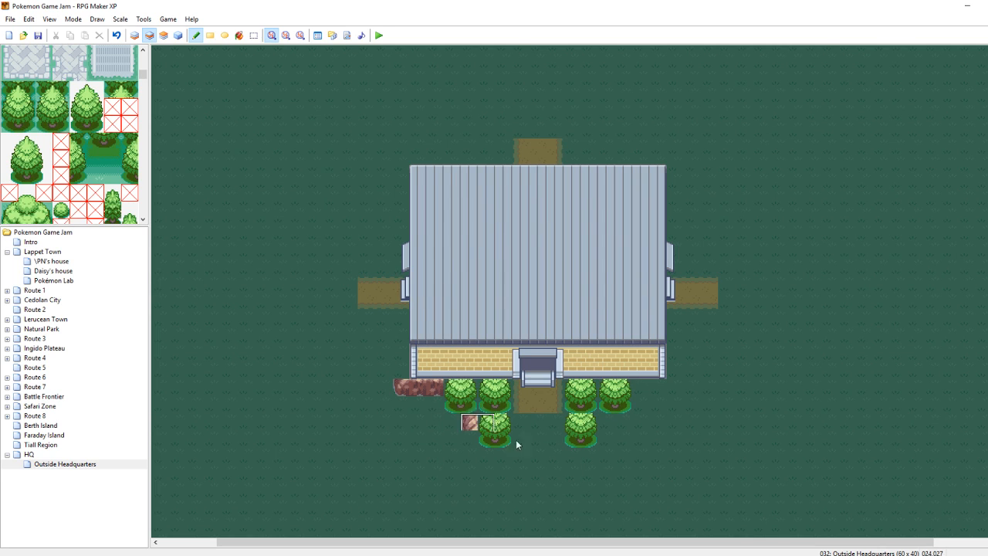
key(F4)
key(F4)
key(F4)
key(F4)
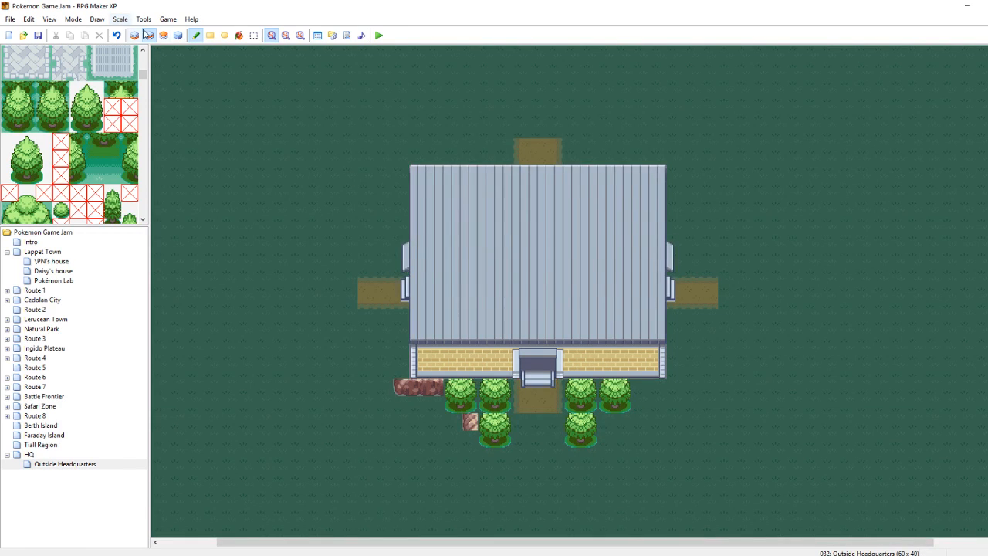
Put pointed treetops on the third layer above all six trees in front of the building
click(163, 34)
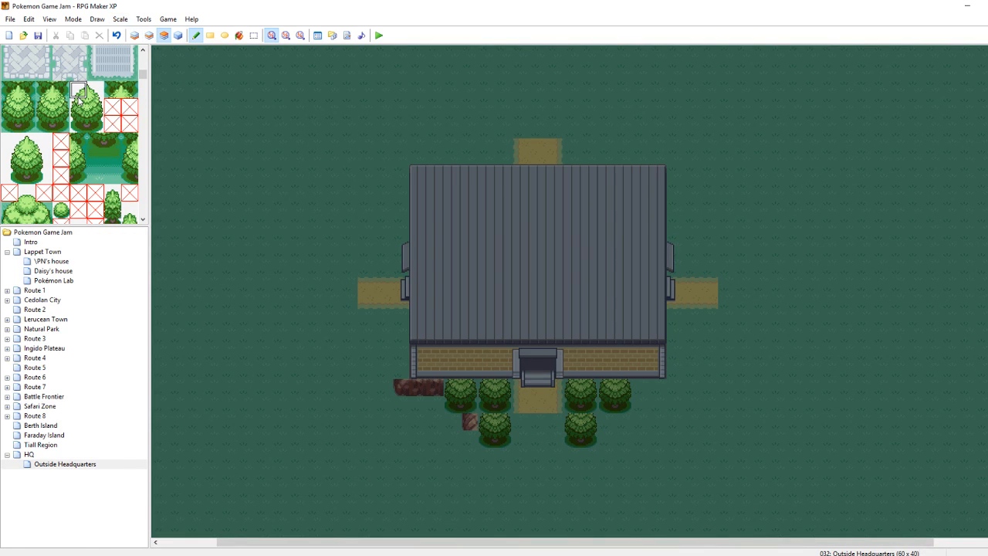
click(80, 93)
click(456, 392)
click(489, 392)
click(495, 404)
click(580, 375)
click(616, 375)
click(580, 405)
Reroute the left cliff edge on the second layer so it steps down around the trees, ending three tiles below the lower ledge
click(149, 34)
scroll(113, 175, down, 3)
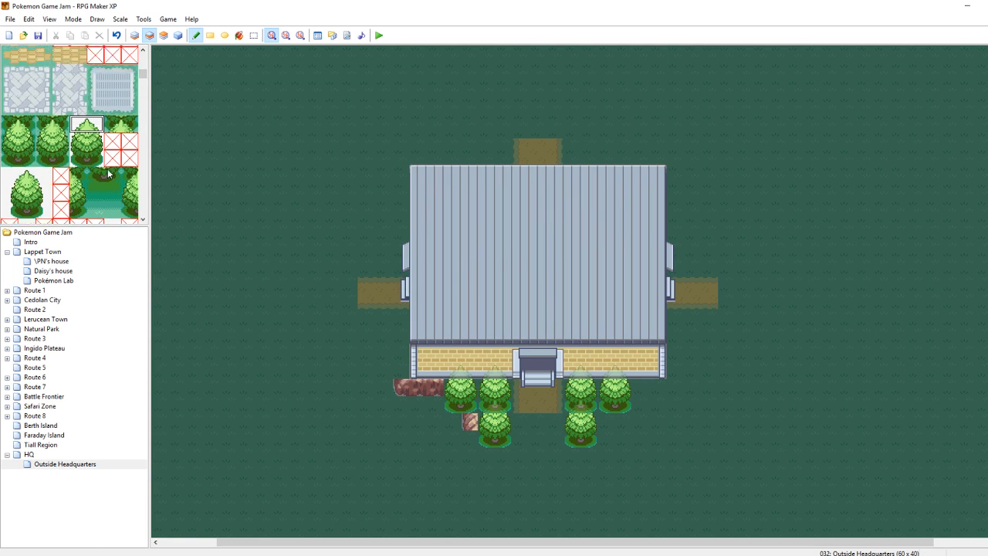
scroll(114, 174, down, 3)
scroll(54, 201, down, 10)
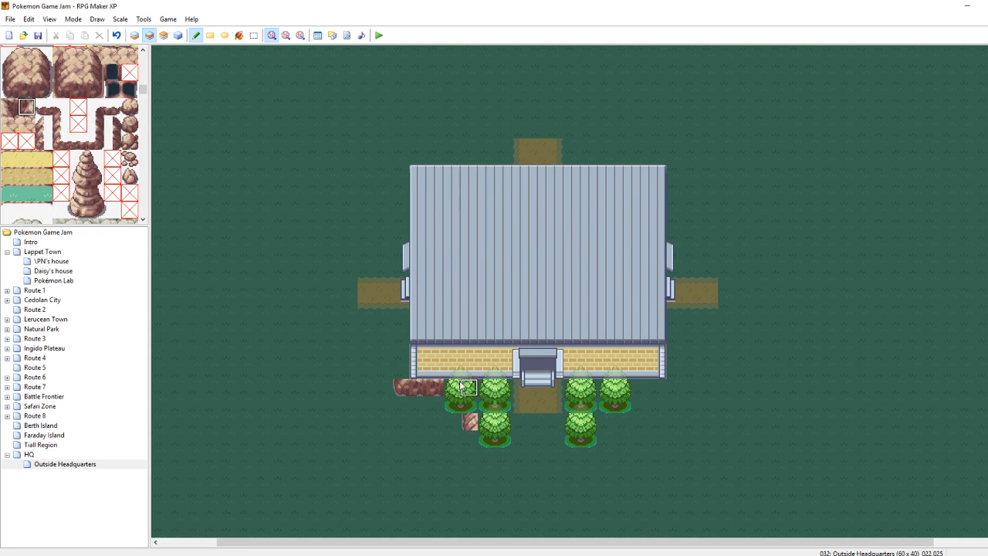
drag(16, 89, 24, 89)
click(443, 423)
click(13, 75)
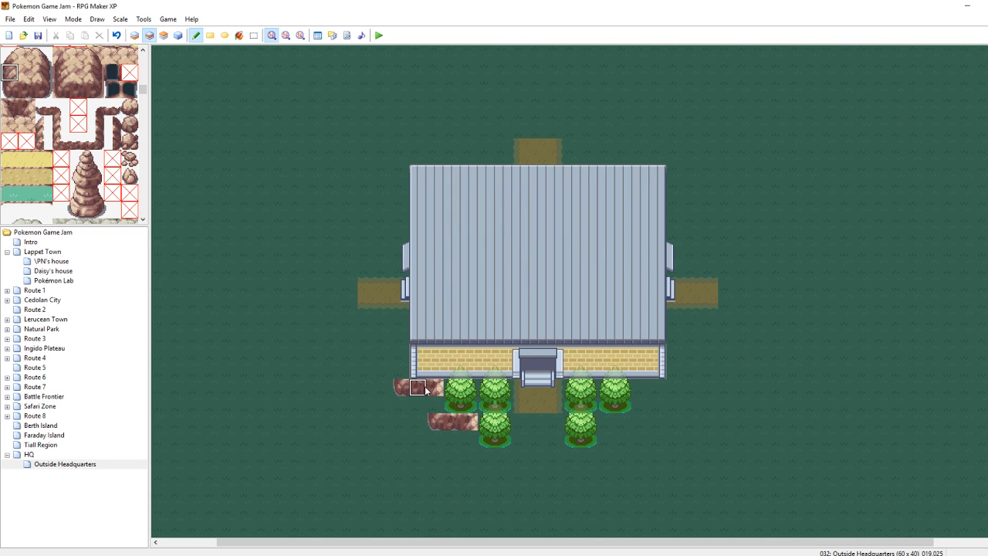
drag(473, 440, 471, 471)
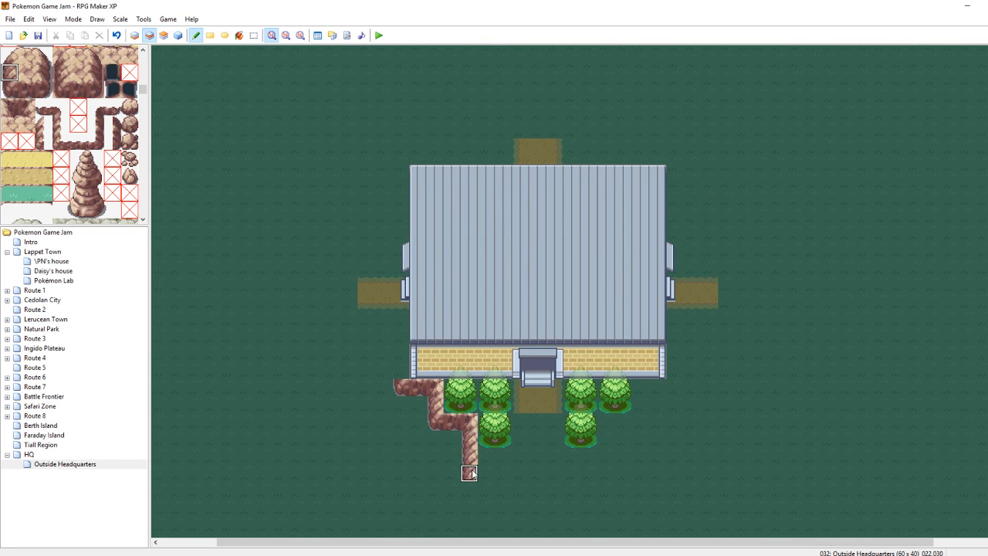
Add another tree below the left column, with its base on the second layer and its top on the third
right_drag(487, 441, 499, 427)
click(500, 462)
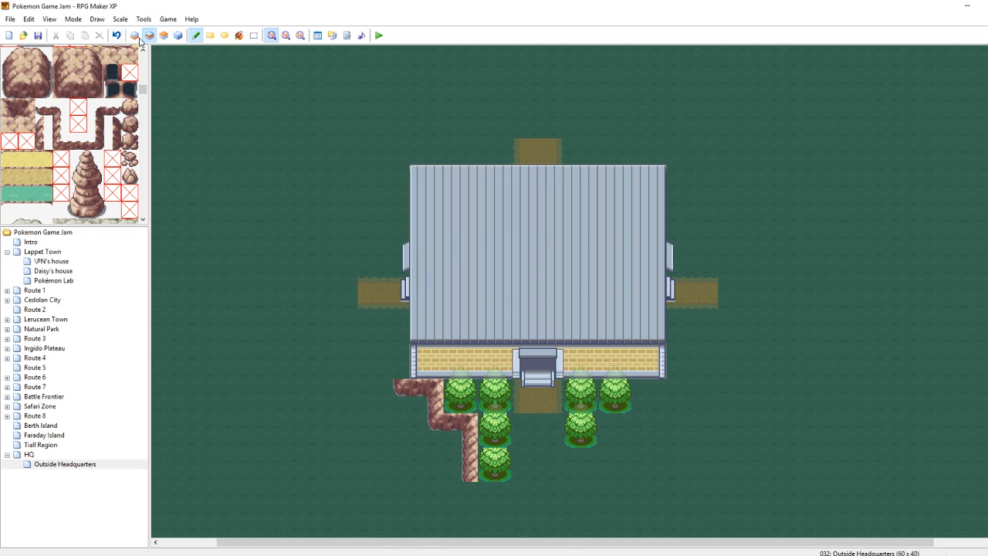
click(164, 35)
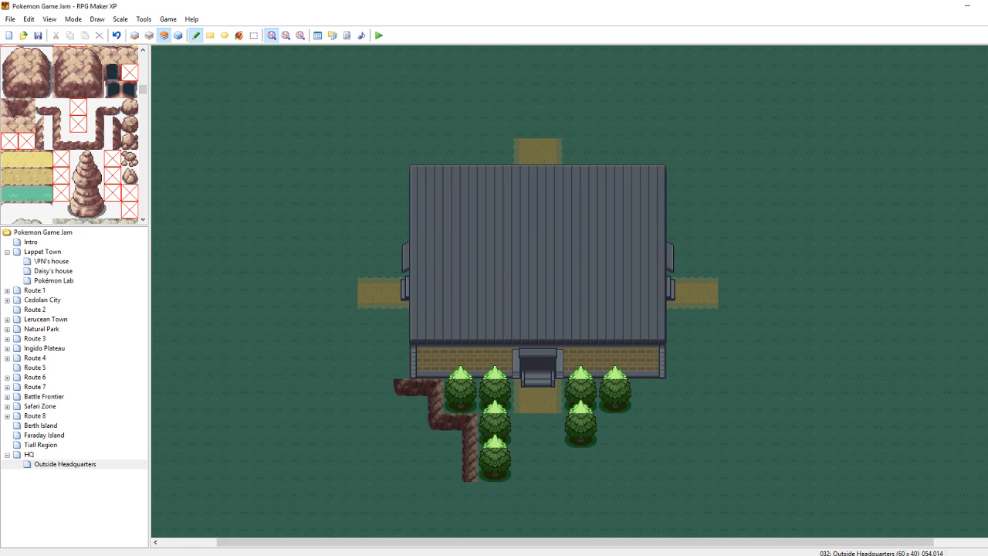
scroll(569, 309, down, 4)
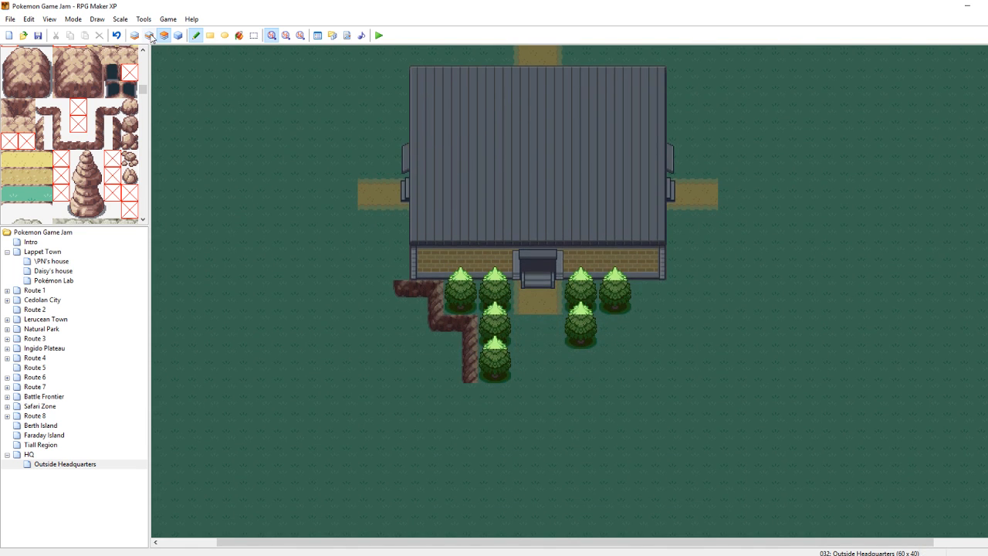
Close the left cliff on the second layer with a bottom corner and two front tiles under the lowest tree
click(149, 36)
click(469, 391)
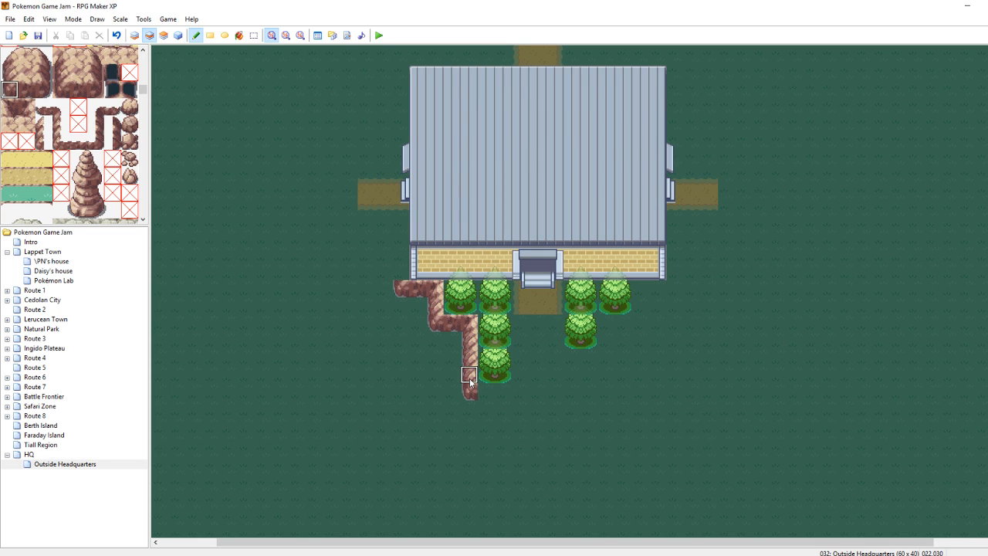
right_click(448, 330)
drag(488, 393, 502, 393)
Add a third tree base to the right column and a two-tile cliff front beneath it on the second layer
click(23, 110)
click(9, 108)
click(572, 392)
right_drag(498, 369, 486, 356)
click(581, 367)
right_click(495, 392)
click(589, 392)
Run the right cliff edge up the outer side of the lower trees and turn it outward below the outer tree
click(44, 73)
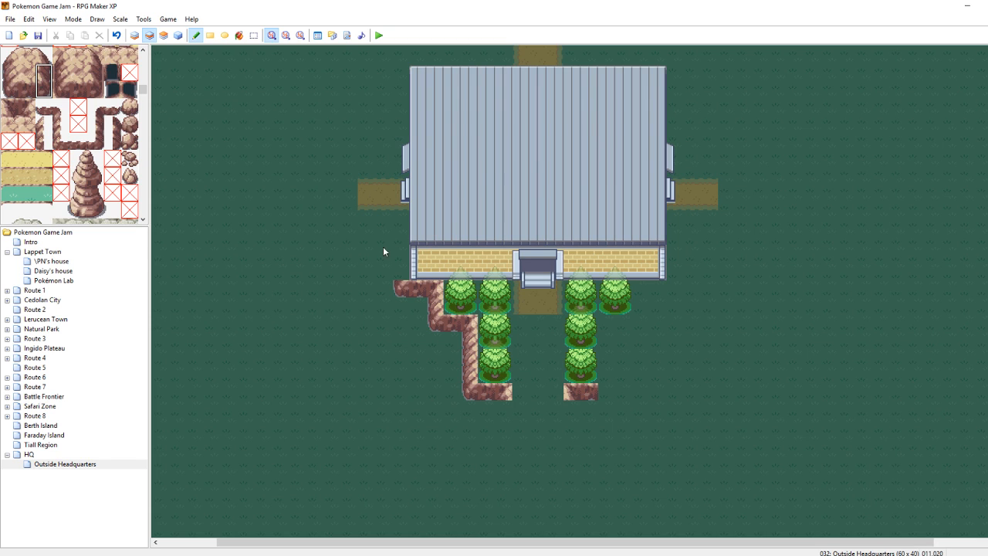
drag(605, 384, 607, 342)
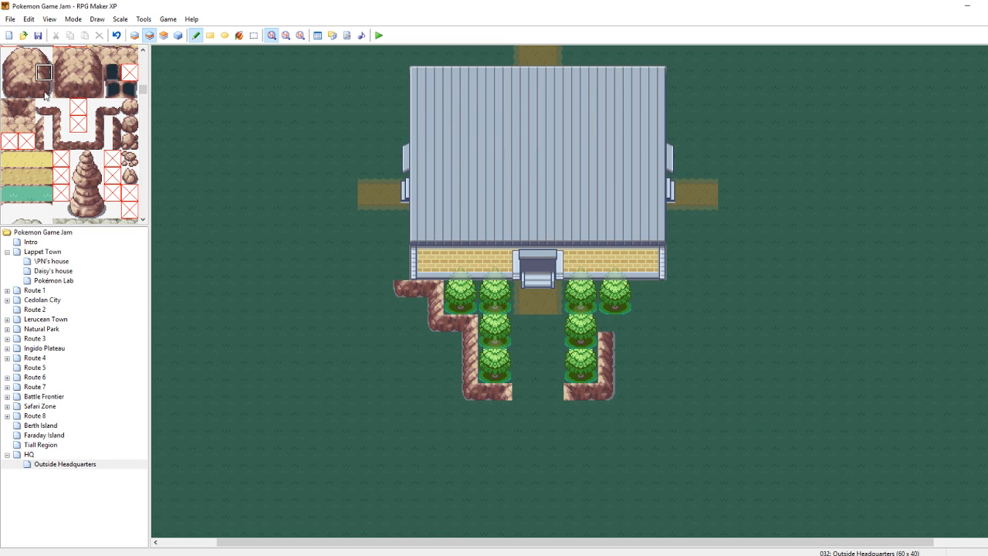
click(10, 108)
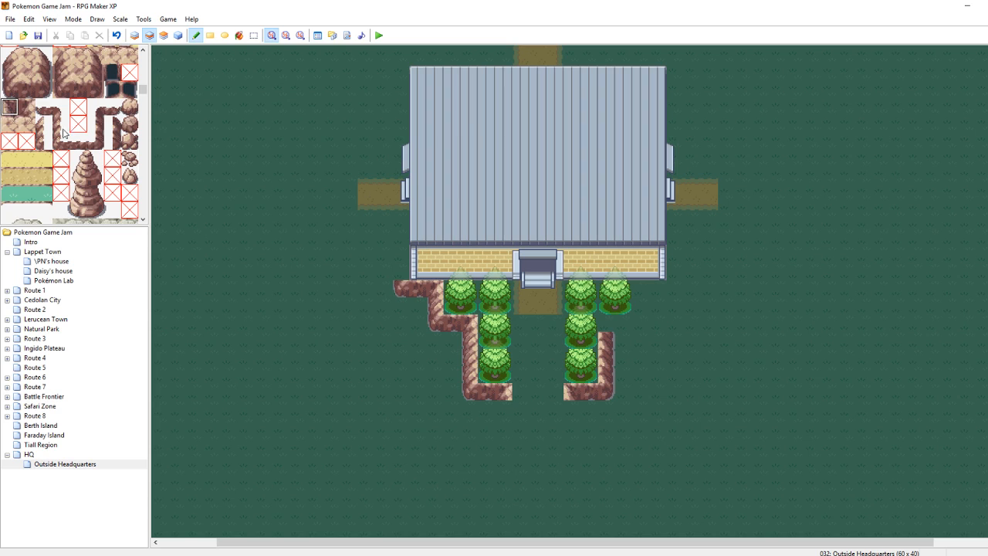
click(624, 323)
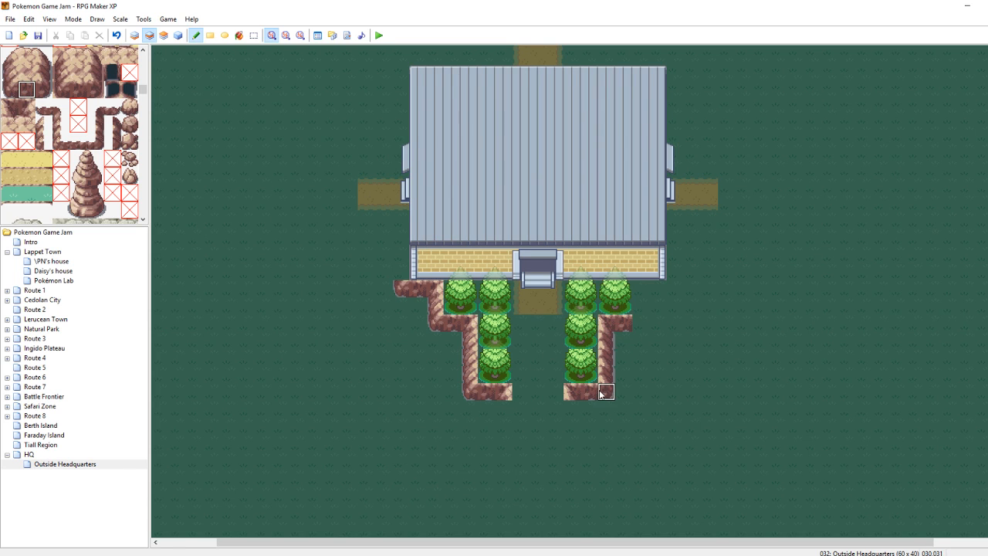
Continue the right cliff up past the outer tree and out beneath the building's lower-right corner, mirroring the left side
click(644, 304)
right_click(613, 324)
click(645, 300)
right_click(647, 306)
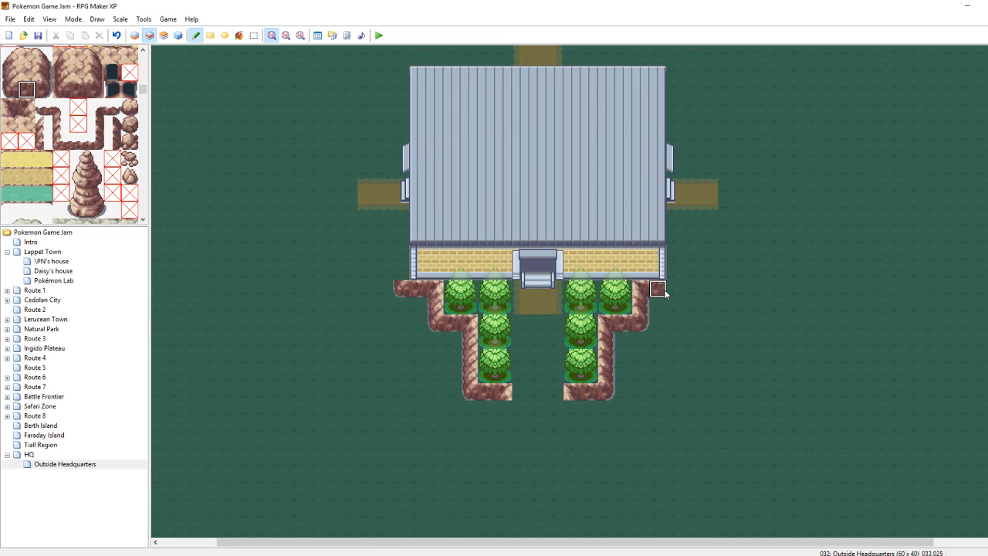
right_click(640, 323)
Raise the left cliff edge beside the building's lower-left wall and extend it three tiles outward below the side path
click(402, 272)
click(402, 254)
right_click(435, 289)
click(402, 255)
click(400, 239)
right_click(419, 289)
drag(386, 243, 363, 237)
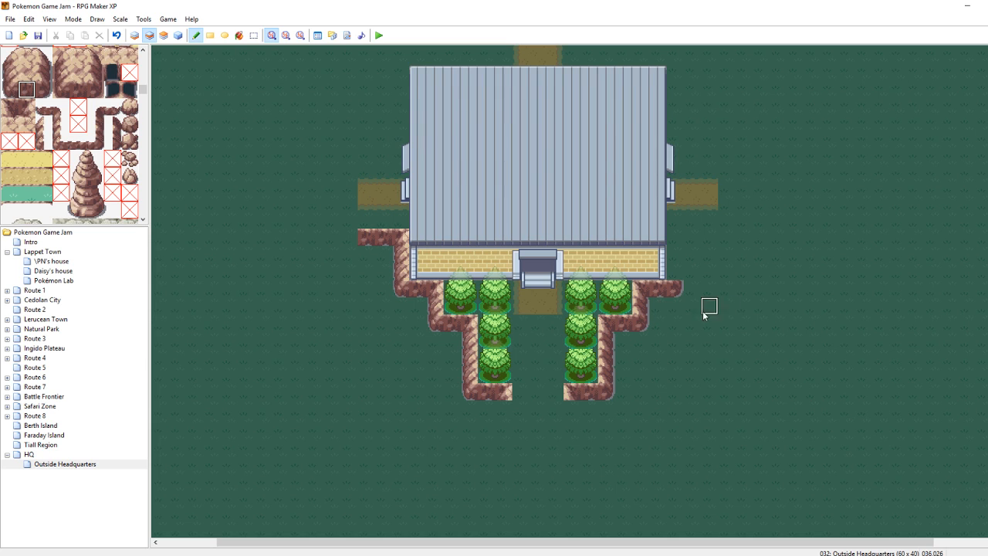
Raise the right cliff edge beside the building's lower-right wall and extend it three tiles outward below the side path
right_click(651, 294)
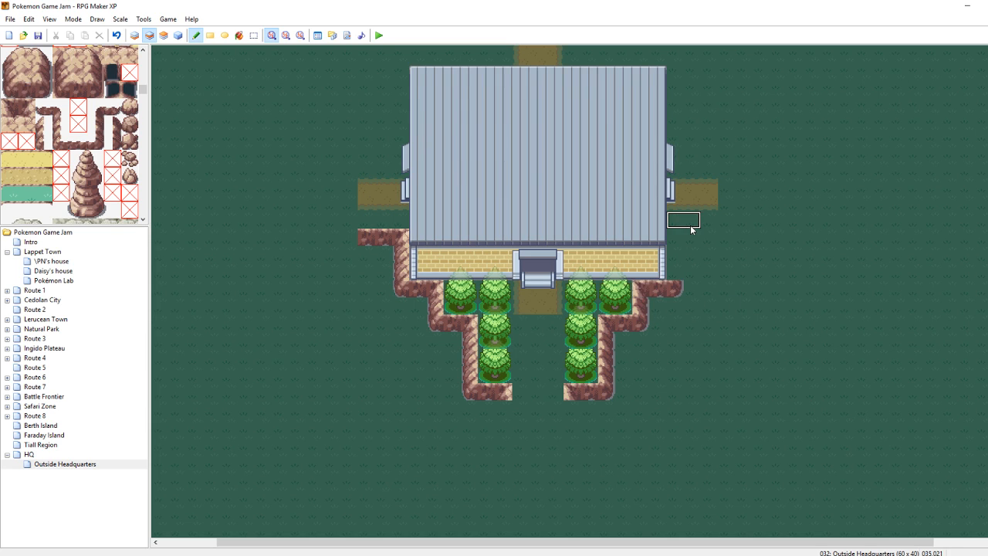
click(688, 237)
right_click(647, 307)
drag(675, 274, 674, 253)
right_click(746, 322)
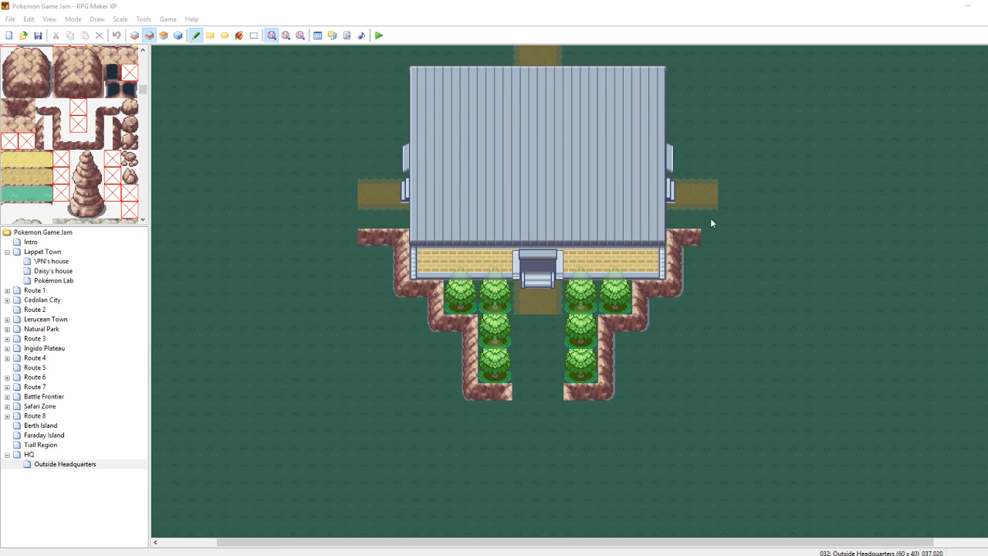
right_click(694, 241)
click(705, 240)
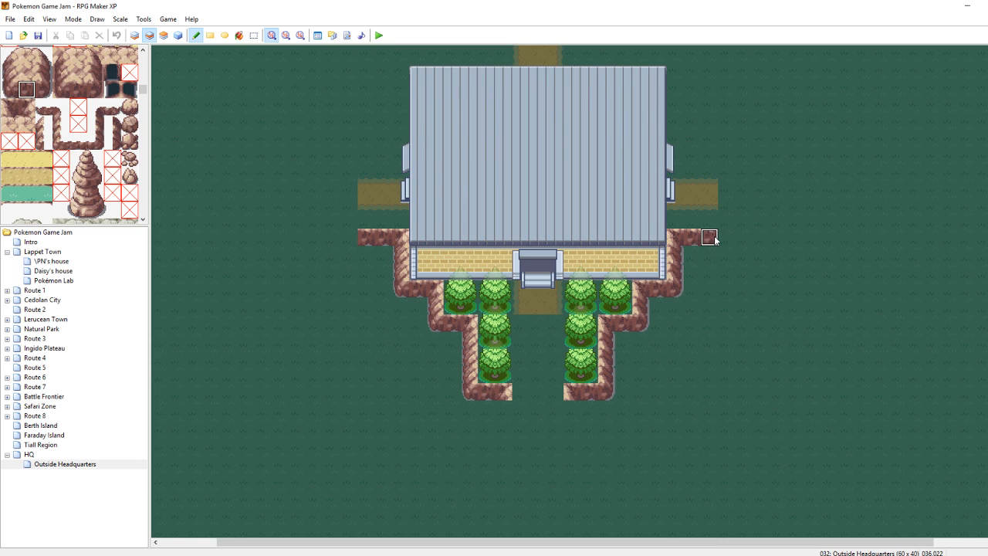
Line the outside of the right cliff with eleven second-layer tree bases, from its upper end down to its lowest corner
right_drag(606, 288, 624, 306)
click(692, 254)
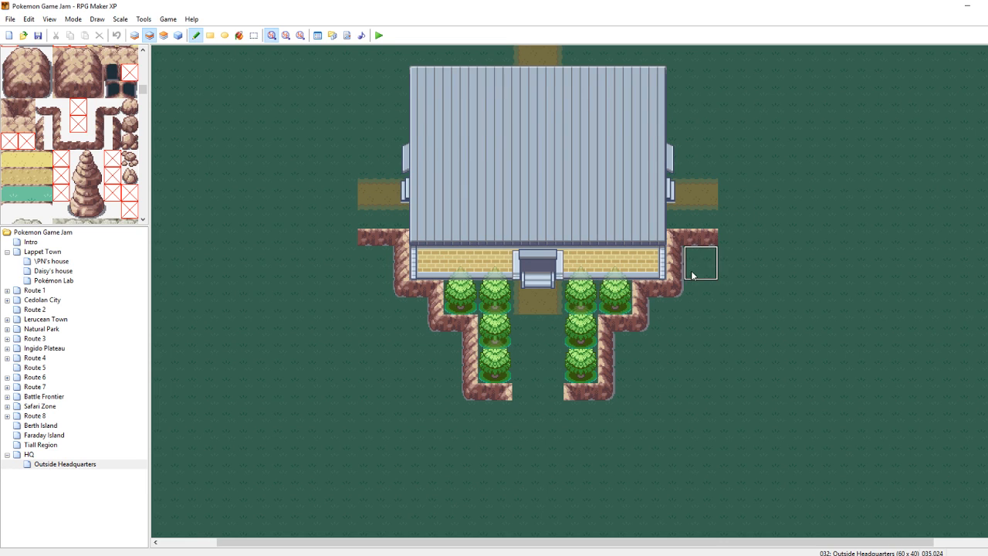
click(734, 270)
click(697, 309)
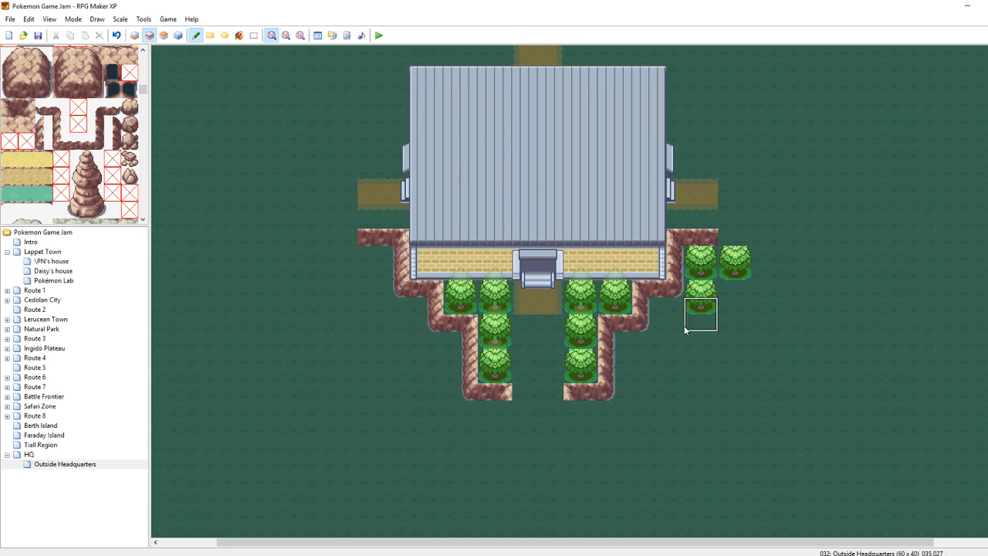
click(723, 312)
click(689, 340)
click(657, 360)
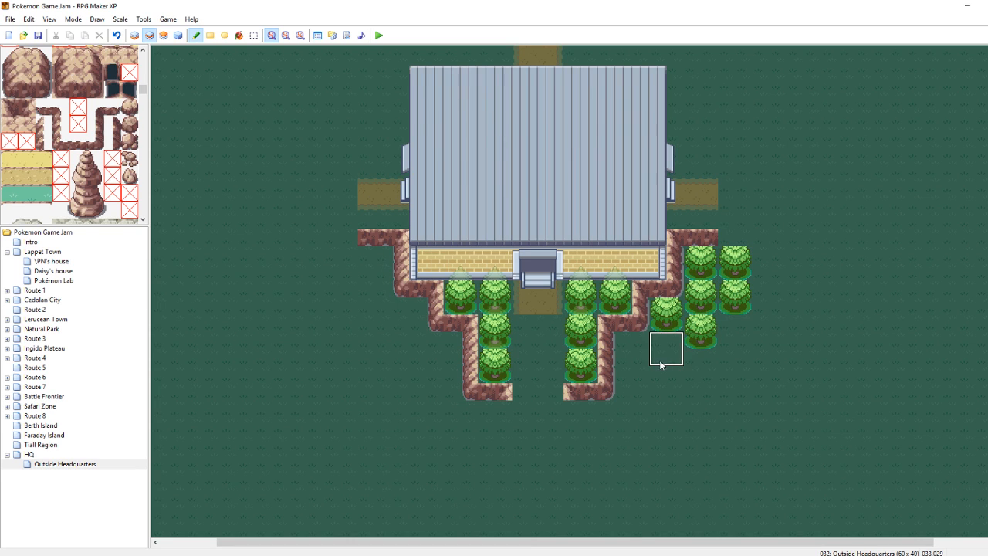
click(625, 396)
click(591, 428)
click(623, 432)
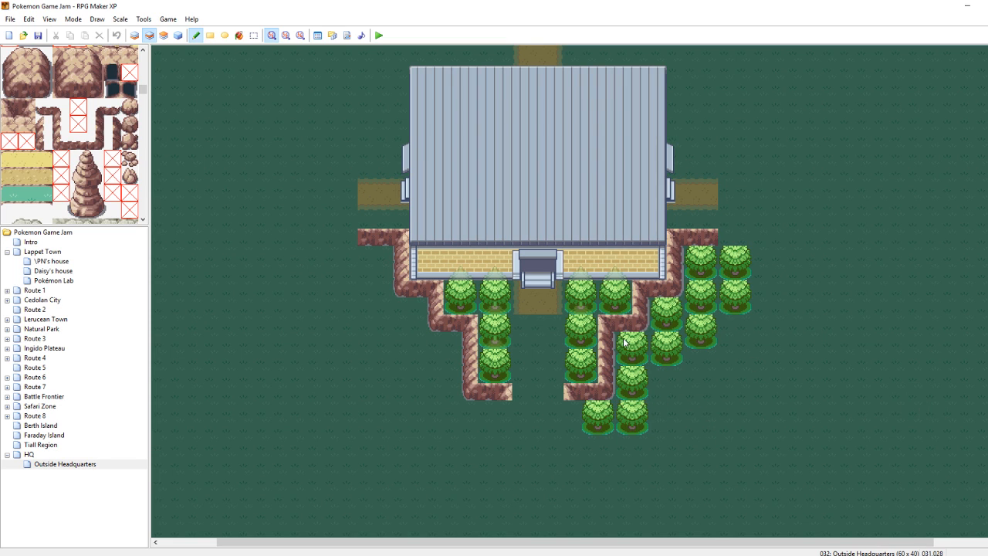
Step the lower ends of both cliffs down one tile beside the front opening and finish them with matching corner pieces
click(43, 72)
click(572, 409)
click(571, 426)
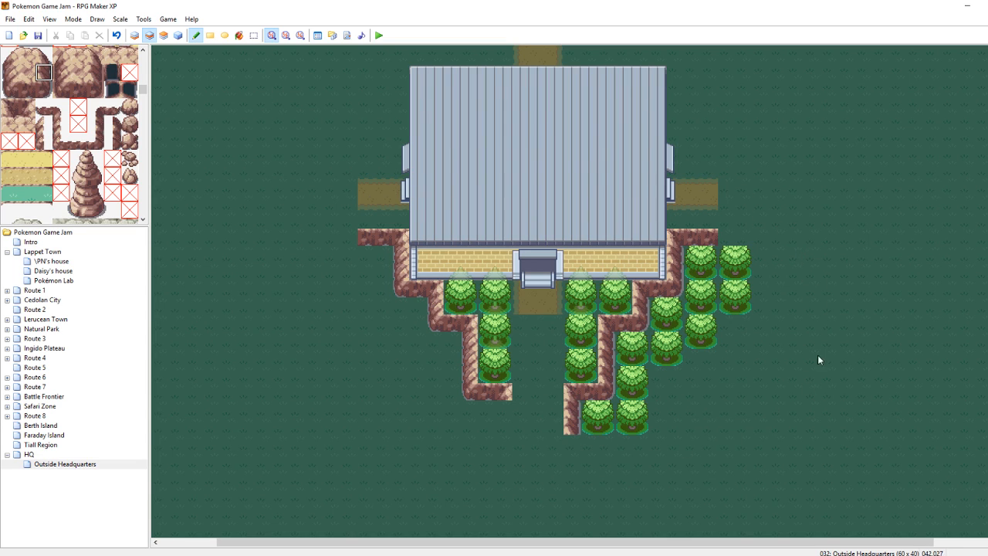
right_click(502, 410)
click(502, 416)
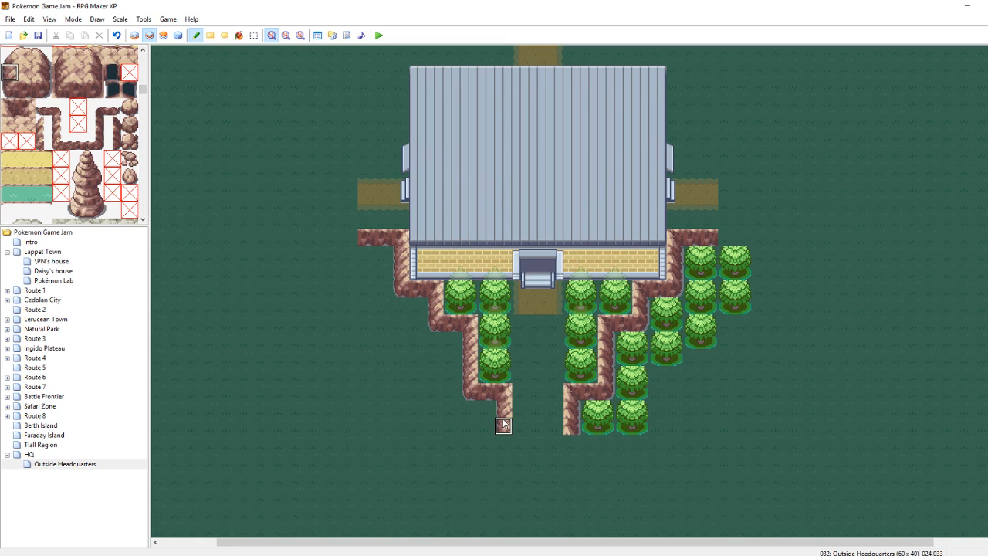
mouse_move(511, 423)
mouse_down()
mouse_move(569, 424)
mouse_move(595, 400)
mouse_up()
click(595, 400)
right_click(573, 411)
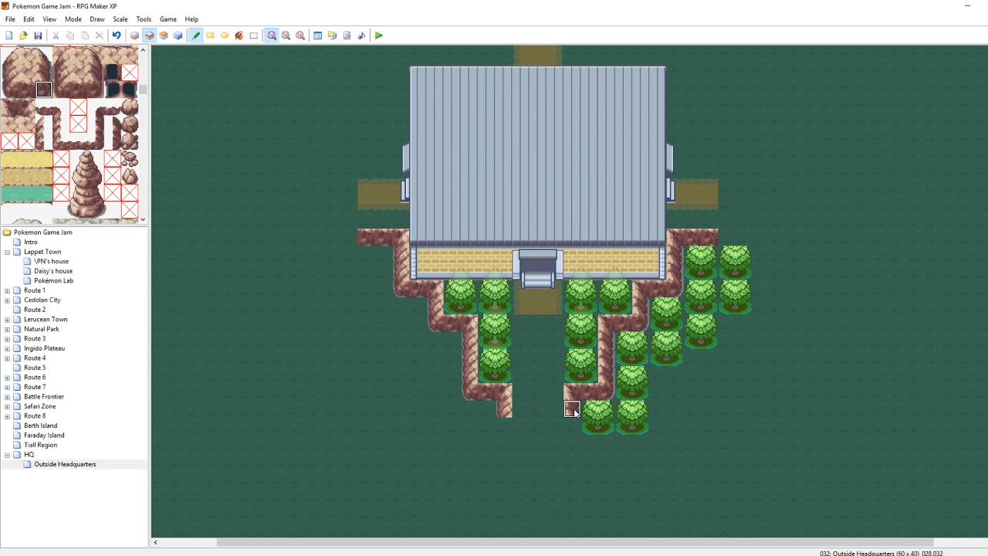
right_click(503, 407)
Fill the opening between the two lower cliff ends with a three-tile-wide staircase
scroll(89, 139, up, 3)
drag(34, 177, 47, 177)
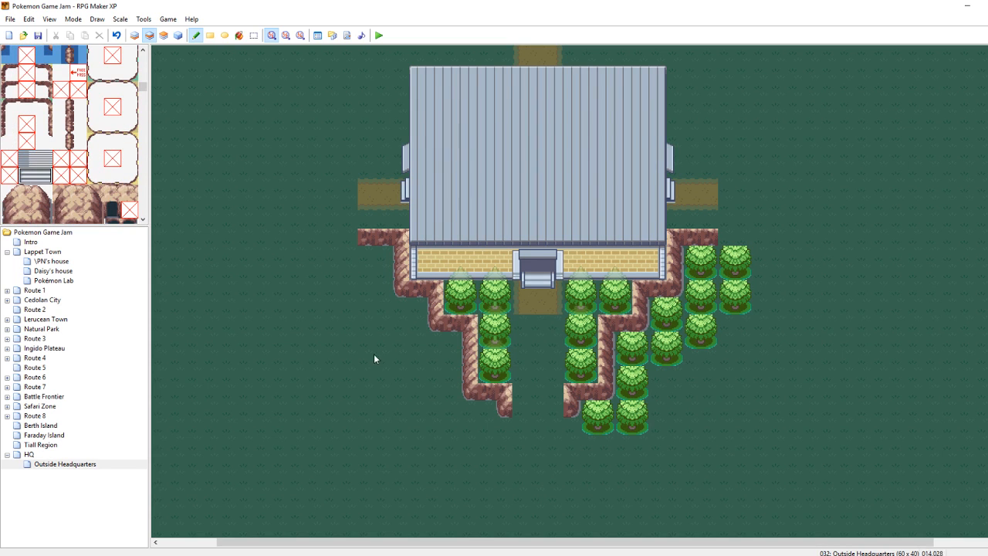
drag(522, 408, 550, 408)
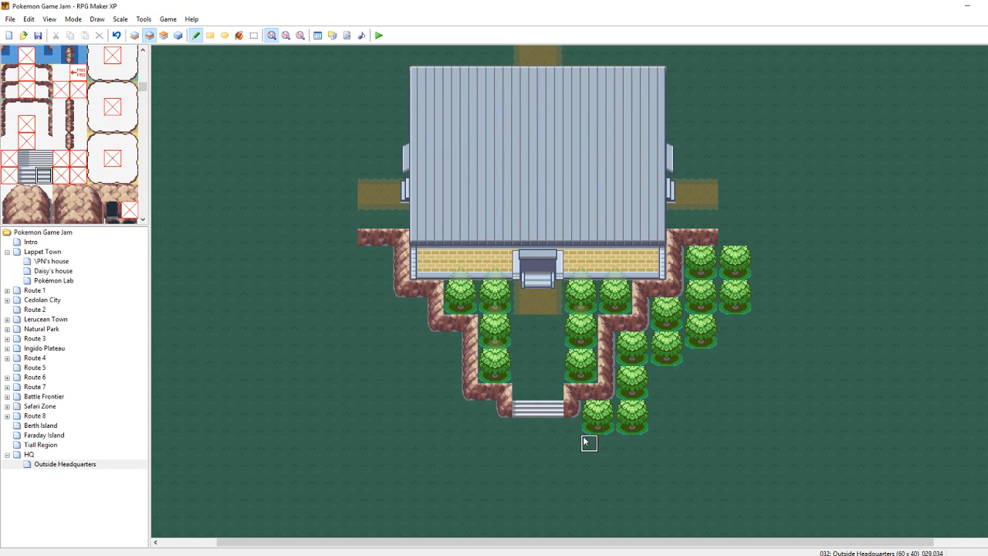
Extend the first-layer sand path from the front door down through the staircase to two tiles below it
click(134, 35)
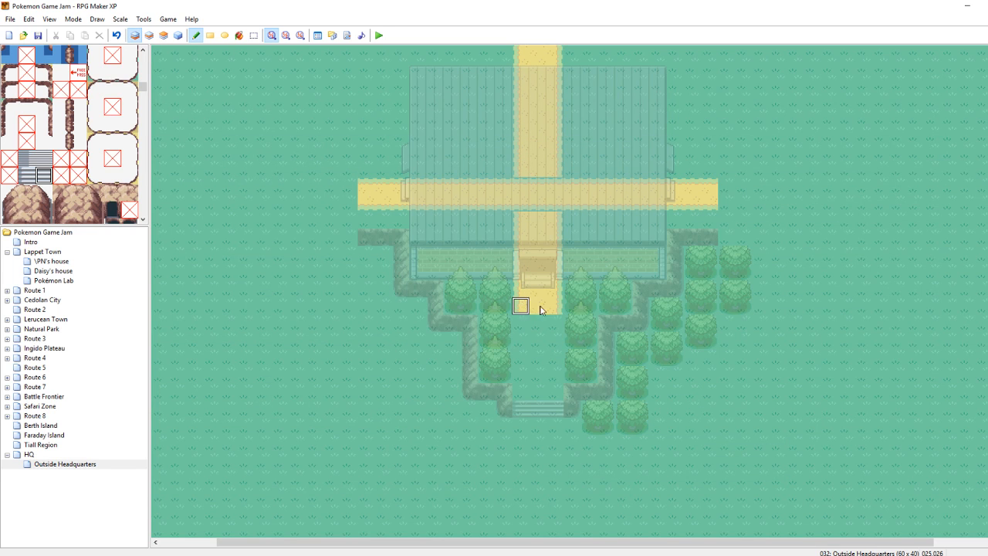
drag(553, 310, 553, 444)
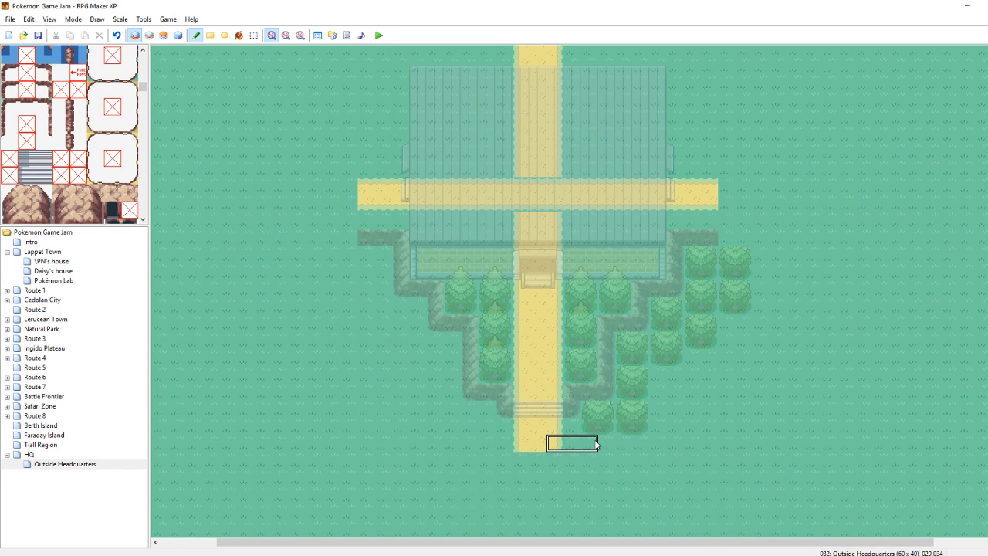
key(F4)
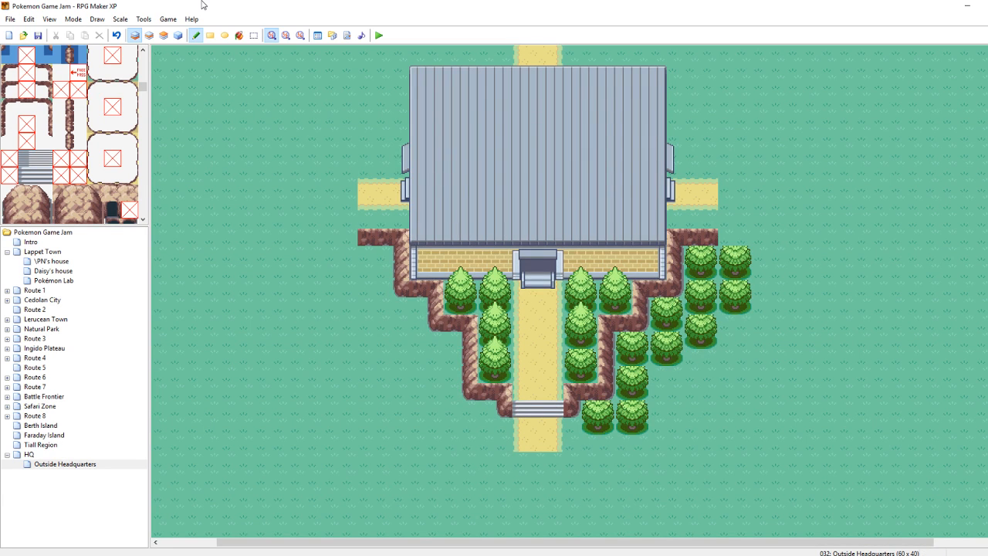
Add third-layer tree tops to the lowest inner right tree and the eleven trees outside the right cliff
click(164, 35)
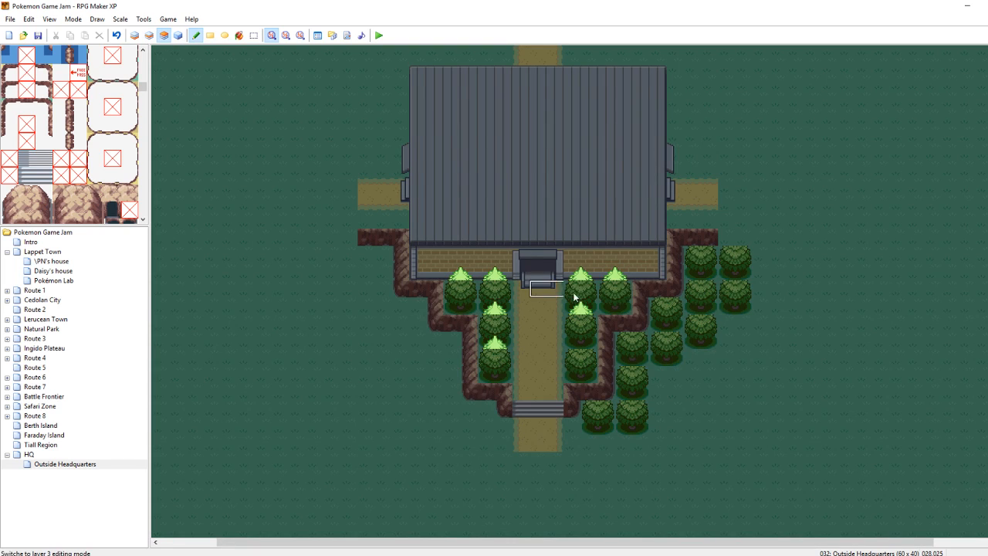
click(591, 343)
click(608, 393)
click(643, 383)
click(643, 351)
click(641, 314)
click(670, 308)
click(674, 276)
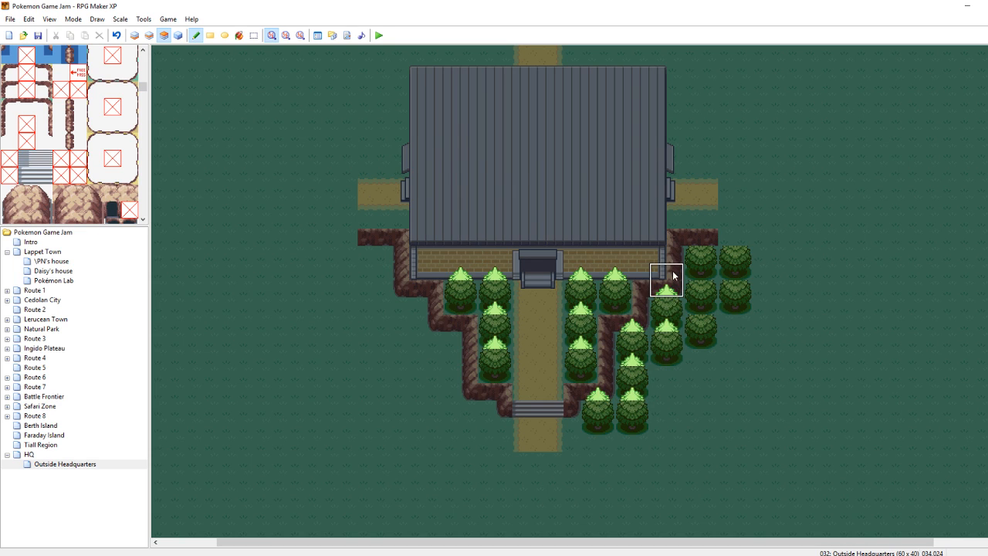
click(702, 294)
click(701, 263)
click(701, 231)
click(735, 232)
click(735, 265)
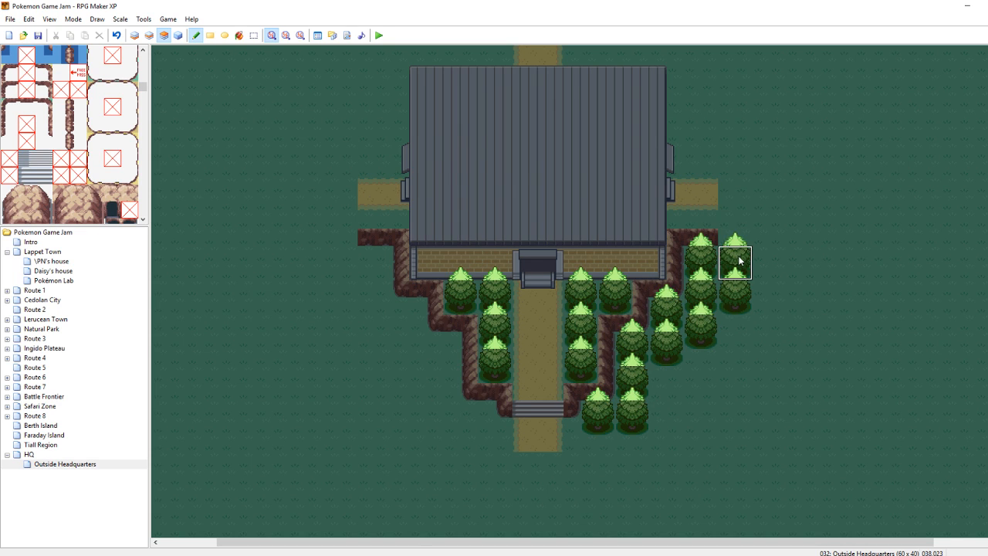
key(F4)
key(F4)
Extend the upper end of the right cliff three tiles outward on the second layer, past the outer trees
click(153, 38)
key(F4)
right_click(711, 241)
drag(727, 242, 764, 247)
key(F4)
key(F4)
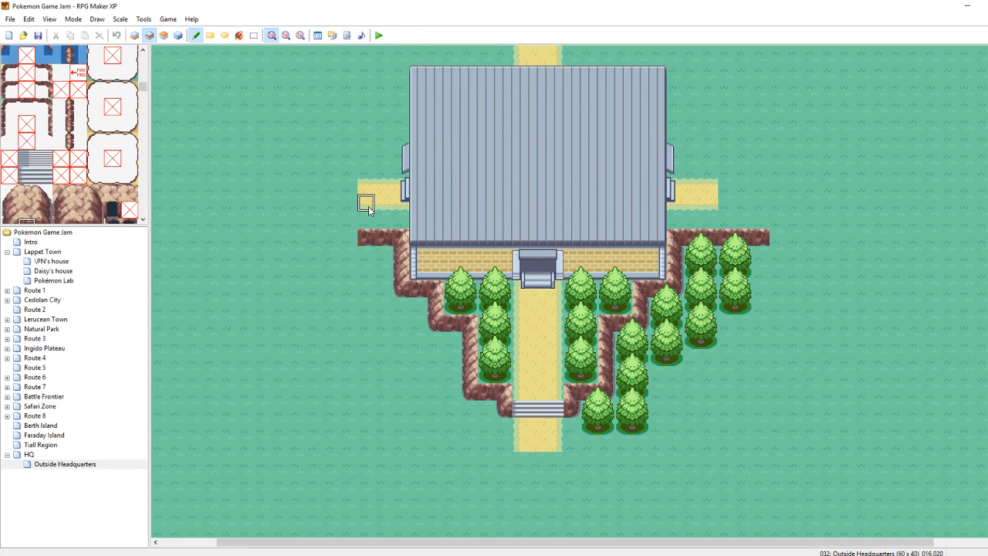
Line the outside of the left cliff with eleven second-layer tree bases, mirroring the right side
key(F4)
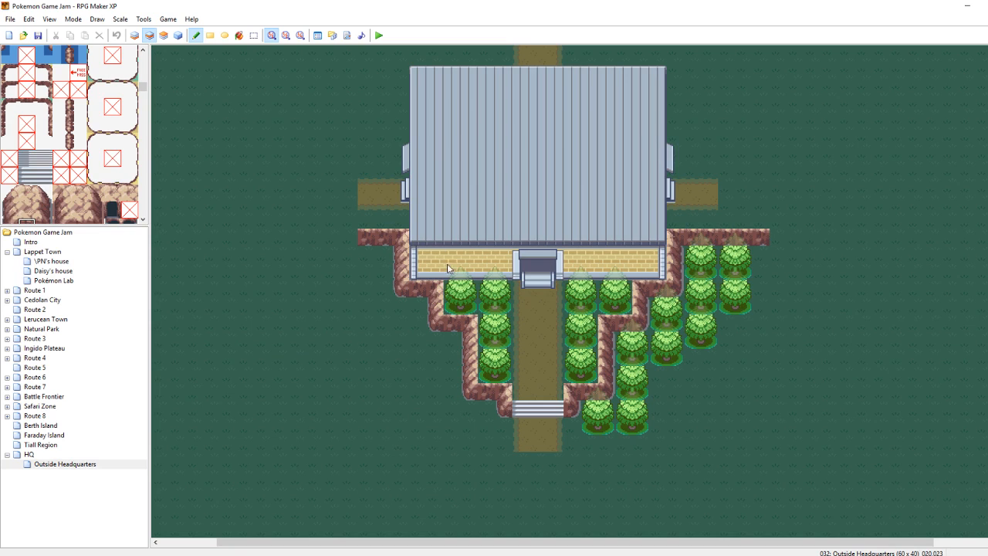
click(418, 324)
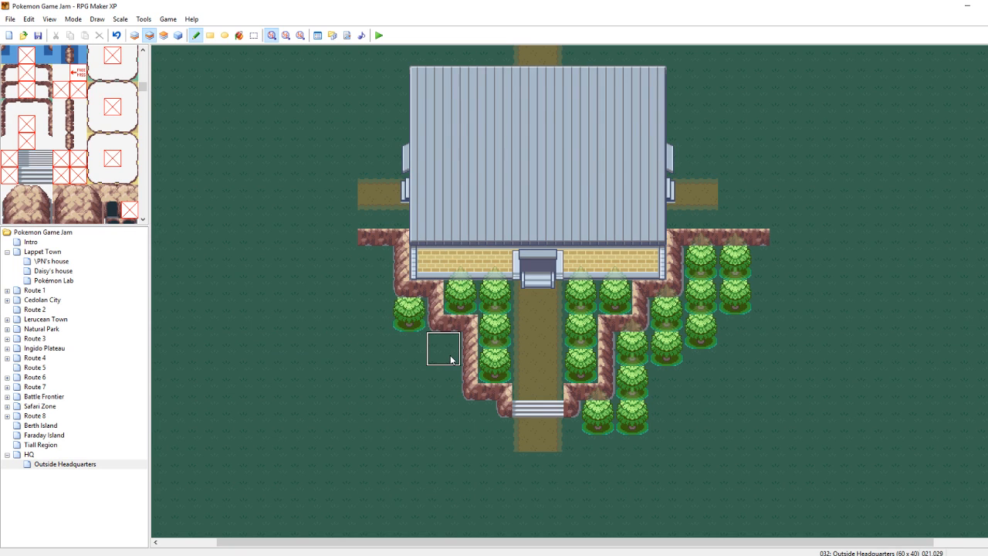
click(451, 359)
click(405, 353)
click(386, 270)
click(354, 270)
click(372, 305)
drag(371, 305, 353, 305)
click(387, 345)
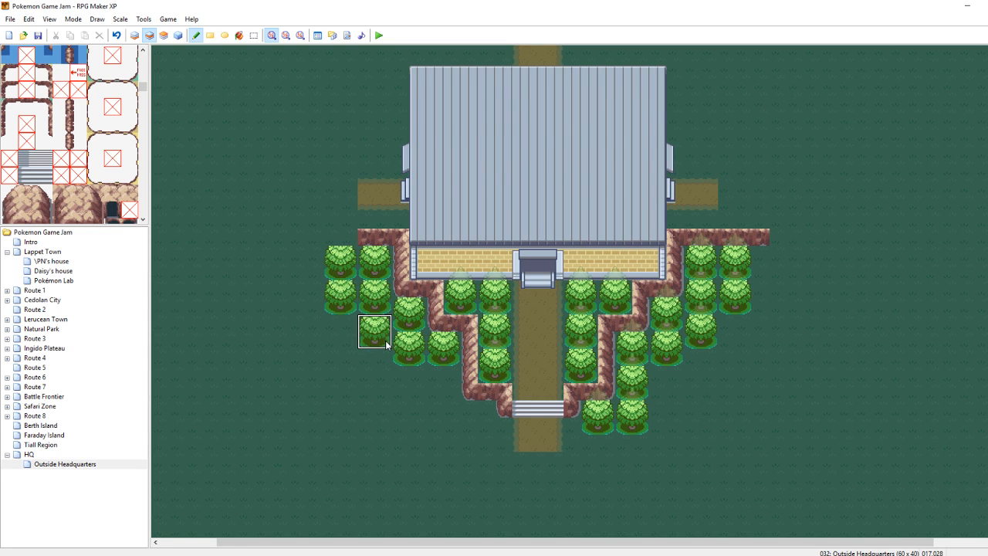
mouse_move(446, 395)
mouse_down()
mouse_move(447, 425)
mouse_move(466, 433)
mouse_up()
Add third-layer tree tops to the eleven trees outside the left cliff
key(F4)
key(F4)
click(164, 35)
key(F4)
key(F4)
mouse_move(448, 380)
mouse_down()
mouse_move(444, 325)
mouse_move(411, 312)
mouse_move(423, 291)
mouse_move(380, 293)
mouse_move(380, 251)
mouse_move(344, 245)
mouse_move(346, 260)
mouse_up()
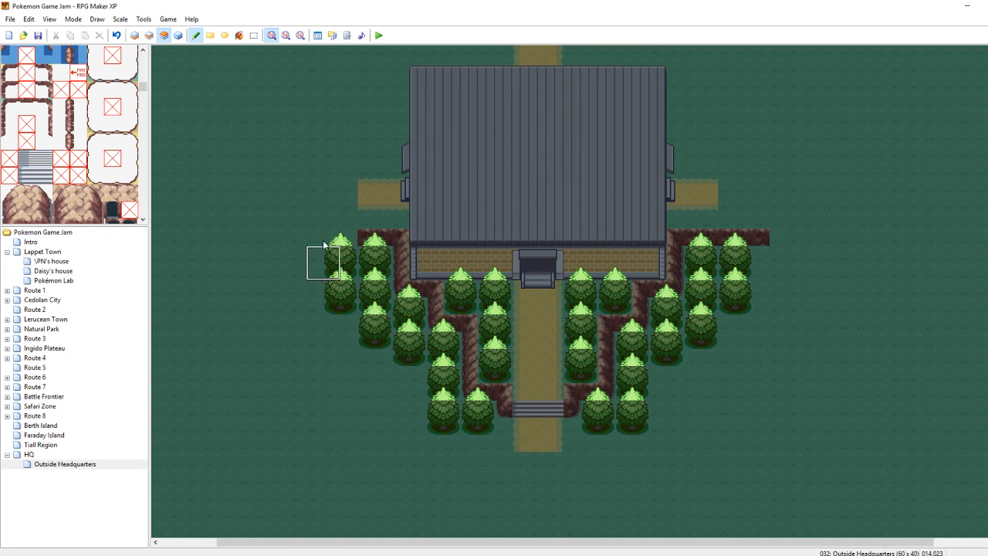
Extend the upper end of the left cliff three tiles outward on the second layer, past the outer trees
click(149, 34)
right_click(366, 238)
drag(350, 239, 324, 246)
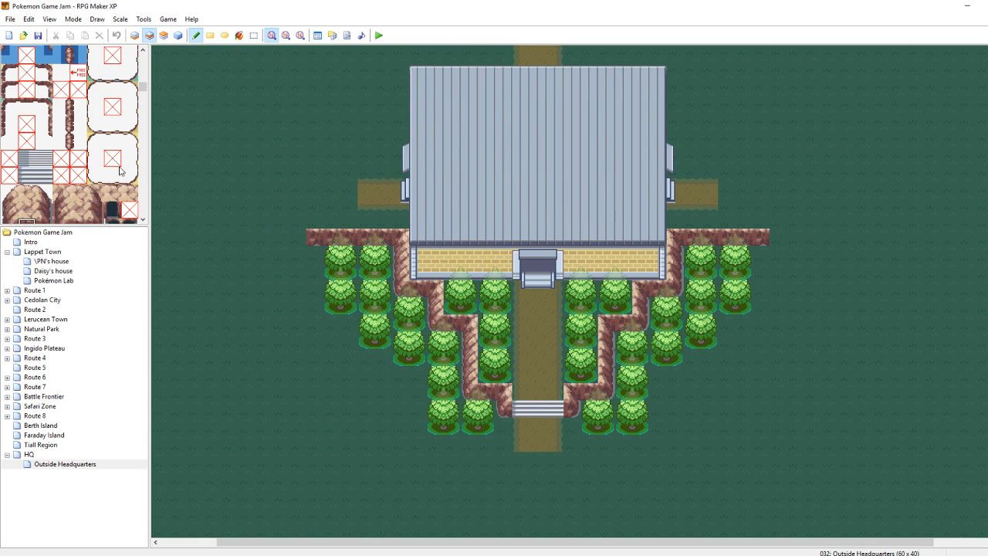
Cap the outer end of the left cliff with a corner piece and raise its edge two tiles
scroll(9, 158, down, 3)
click(9, 158)
click(315, 237)
click(9, 141)
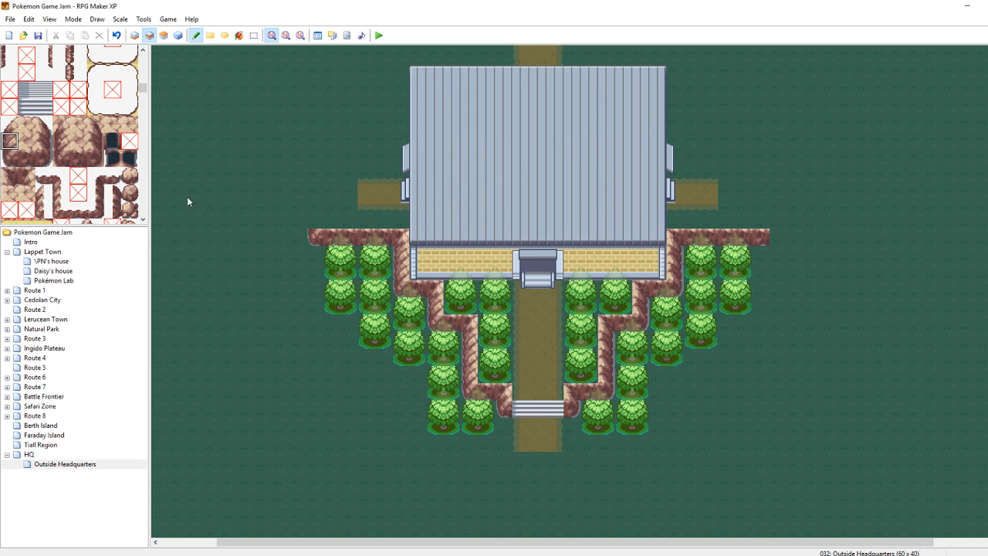
drag(315, 221, 316, 206)
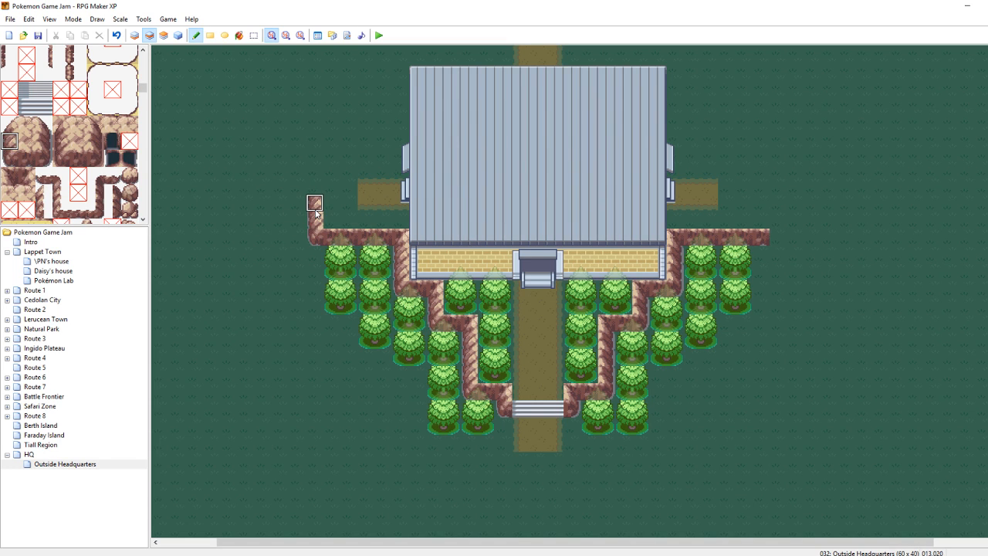
Remove the raised edge at the left cliff's outer end and step the cliff up one tile farther in
right_click(330, 211)
click(316, 202)
click(29, 176)
click(332, 222)
right_click(349, 223)
click(314, 224)
click(315, 237)
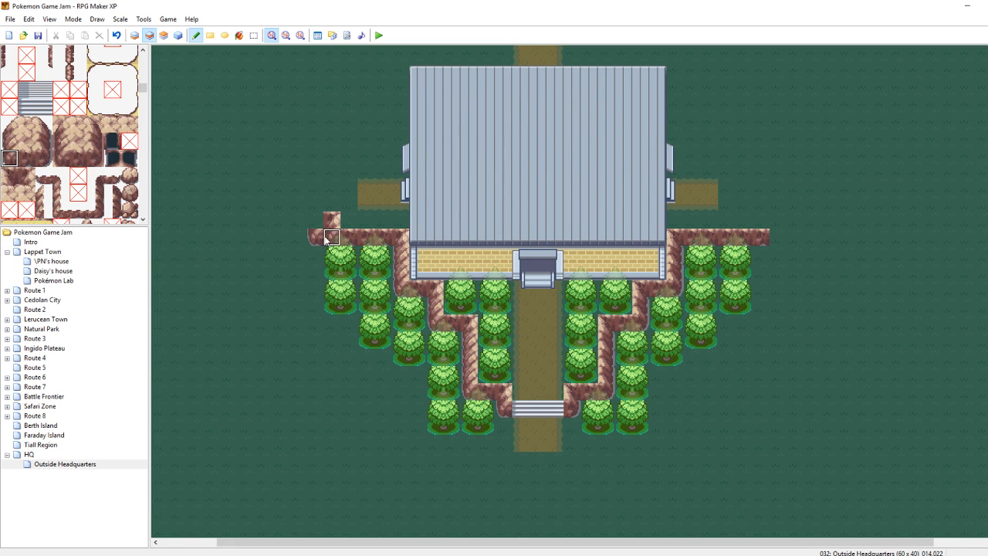
Place a two-tile-wide staircase beside the left cliff's raised step and close its outer side with a corner piece
click(28, 160)
drag(320, 220, 298, 222)
drag(29, 112, 44, 108)
click(301, 219)
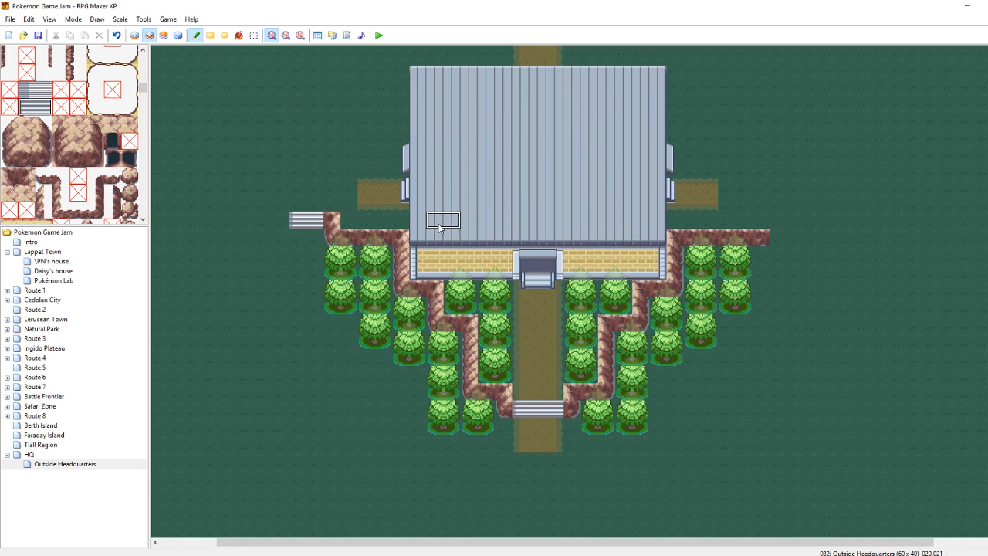
click(9, 159)
click(281, 220)
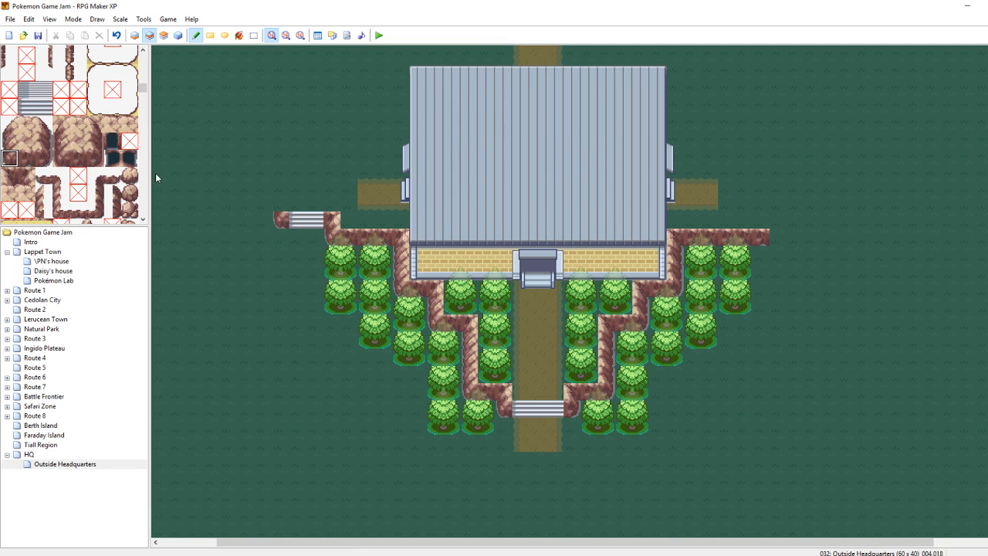
Raise the cliff edge four tiles above the left staircase's outer corner, ending in a rounded top piece
click(10, 143)
click(281, 203)
click(281, 187)
click(10, 130)
click(281, 152)
right_click(281, 186)
click(281, 170)
Run a thin cliff-top edge five tiles from the raised left cliff's upper end toward the building
scroll(34, 141, up, 5)
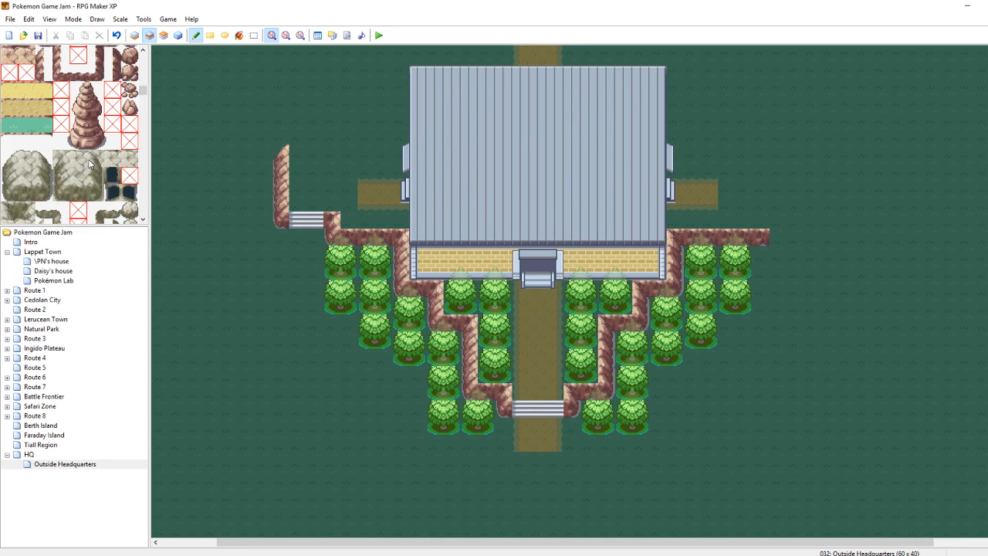
scroll(33, 141, up, 2)
click(27, 141)
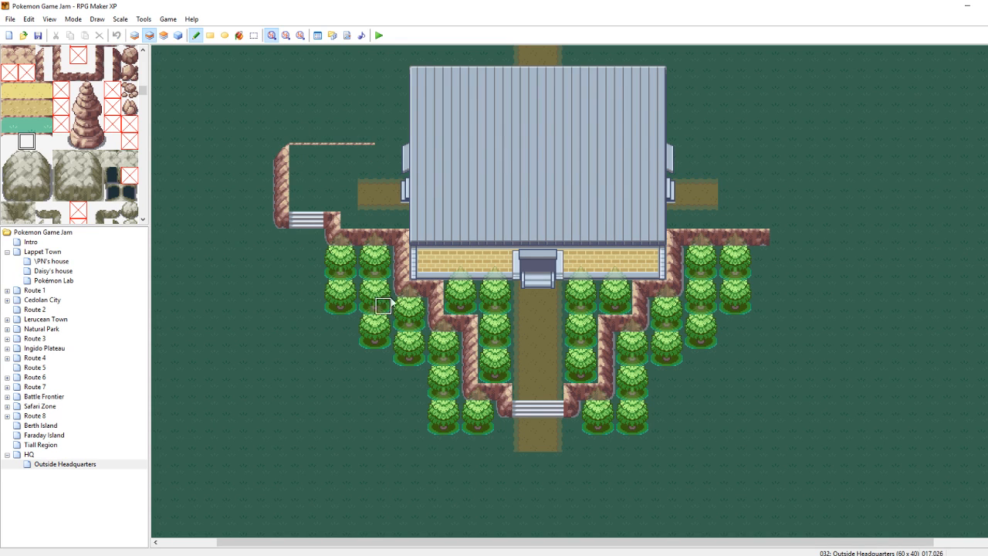
Place two second-layer tree bases beside each side wall of the building, above the side paths
right_drag(366, 255, 383, 272)
click(386, 117)
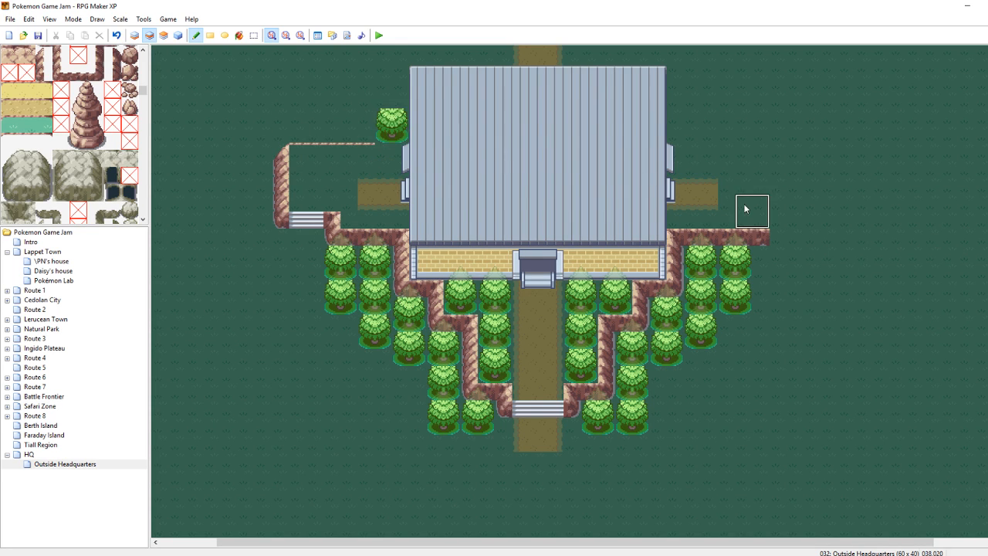
click(674, 120)
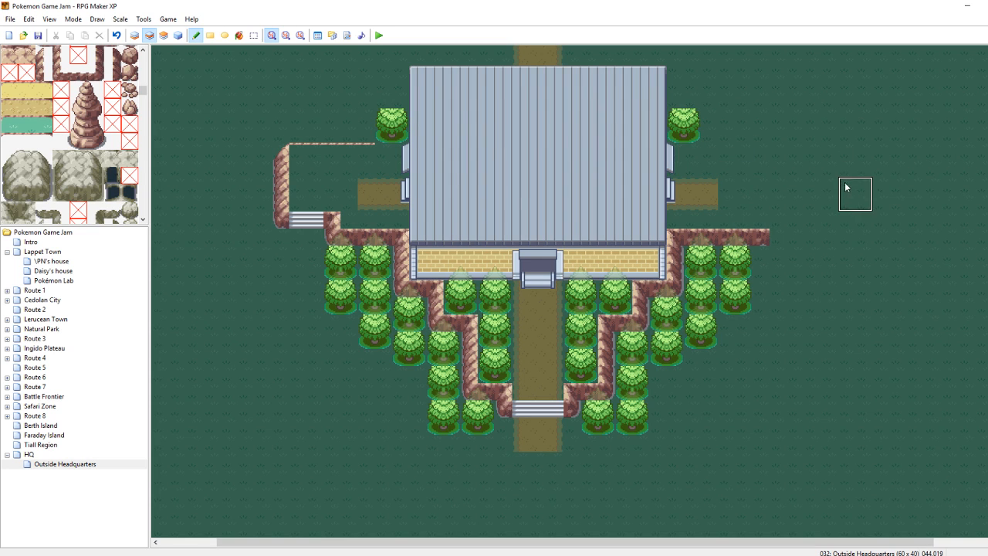
click(711, 117)
click(349, 117)
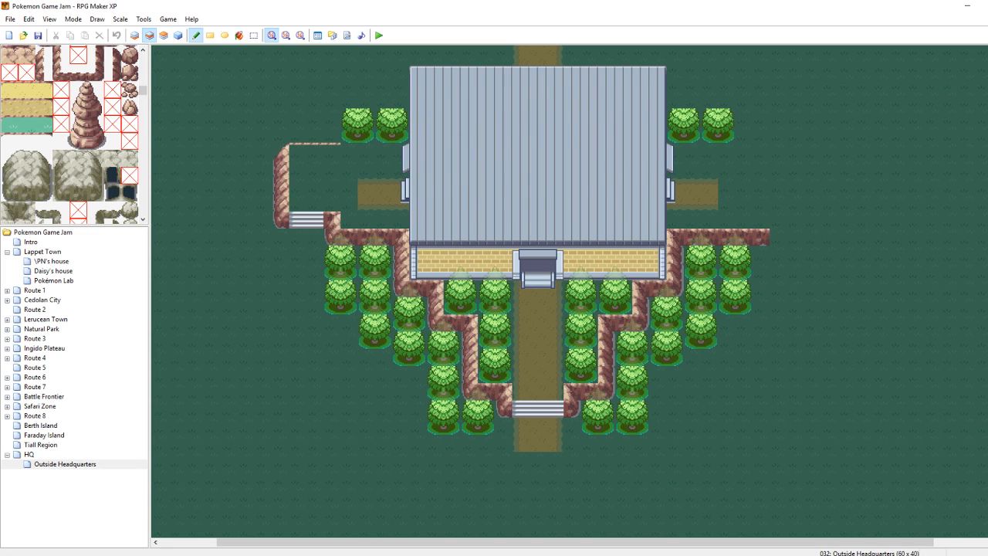
Shift the left cliff edge and its staircase down one row, and straighten the stepped cliff beside the stairs
scroll(538, 294, up, 3)
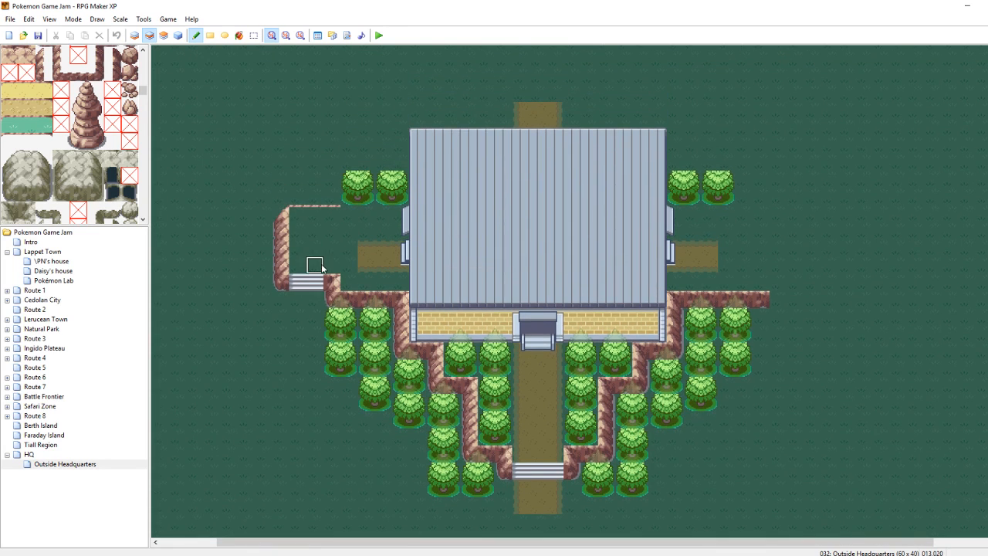
right_drag(334, 283, 279, 214)
mouse_move(280, 282)
right_down()
mouse_move(328, 195)
mouse_move(319, 196)
right_up()
click(319, 211)
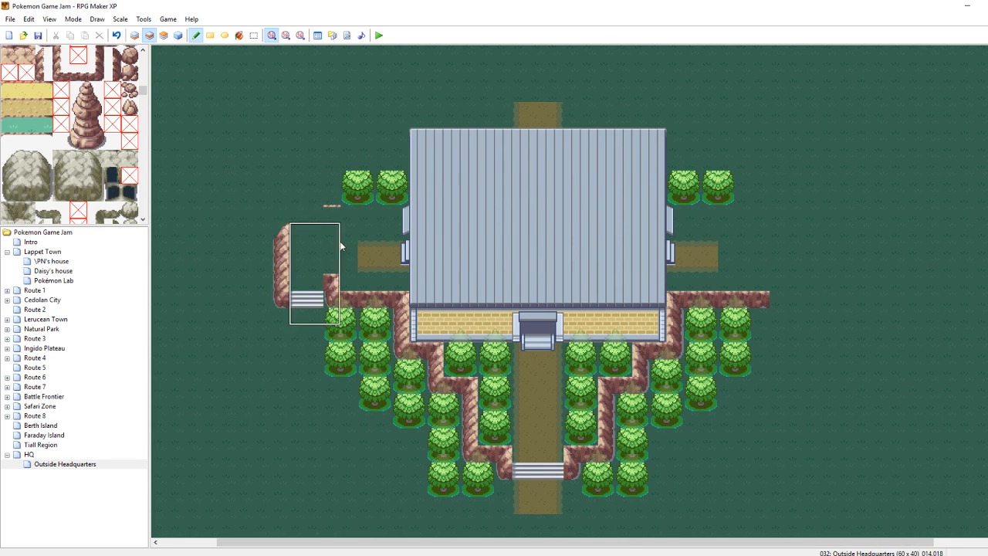
right_click(366, 295)
click(332, 300)
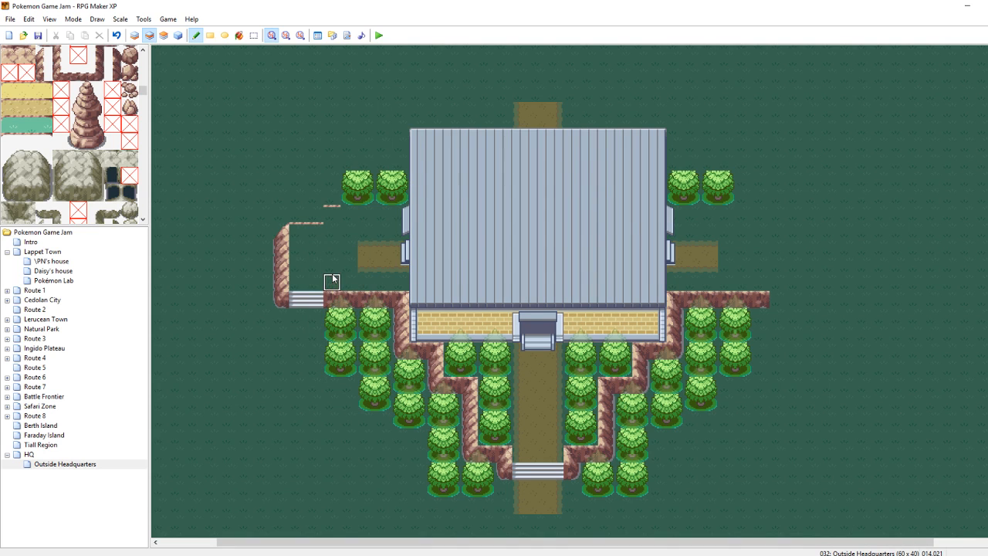
Continue the lowered thin cliff edge toward the building's left wall and erase the leftover edge above it
mouse_move(334, 215)
mouse_down()
mouse_move(366, 215)
mouse_move(335, 230)
mouse_move(386, 230)
mouse_up()
right_click(297, 197)
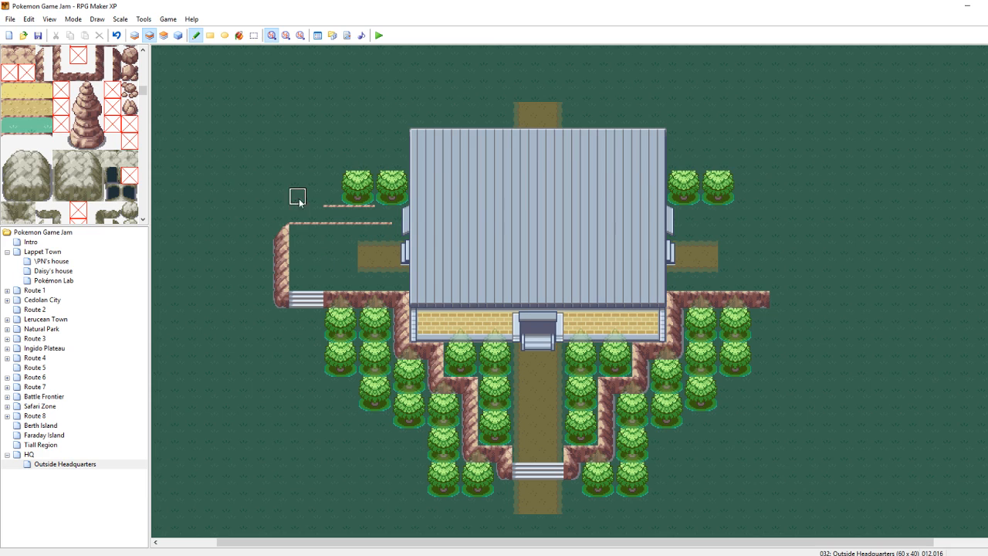
drag(332, 213, 371, 213)
Move the outer tree base beside the building's left wall down one row and clear its leftover tiles
right_drag(383, 180, 391, 186)
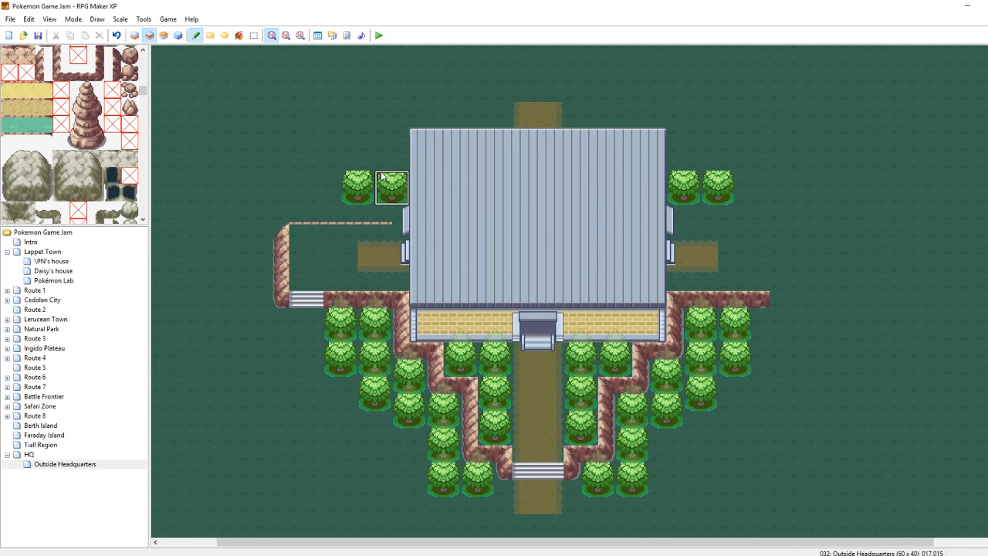
click(349, 193)
right_click(286, 185)
click(349, 179)
mouse_move(358, 181)
mouse_down()
mouse_move(387, 182)
mouse_move(353, 184)
mouse_move(364, 185)
mouse_up()
key(ctrl+z)
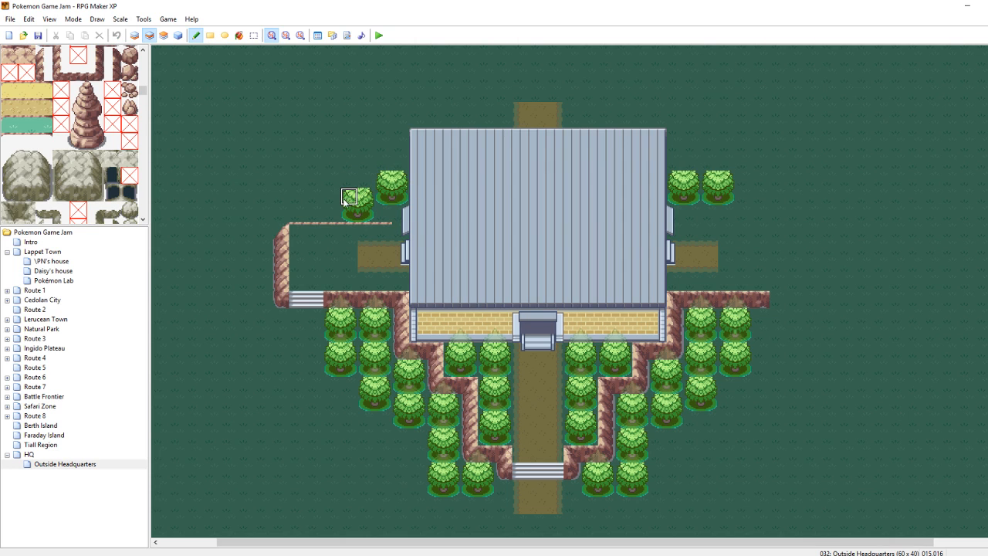
Add two more second-layer tree bases above the left pair, forming a staggered group of four against the building
right_drag(352, 203, 363, 210)
click(363, 178)
click(395, 159)
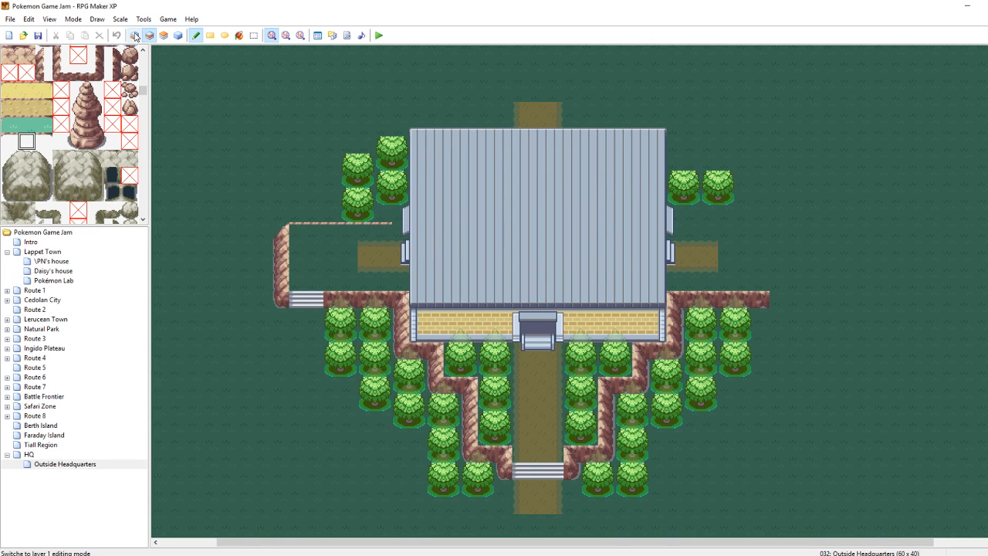
click(148, 39)
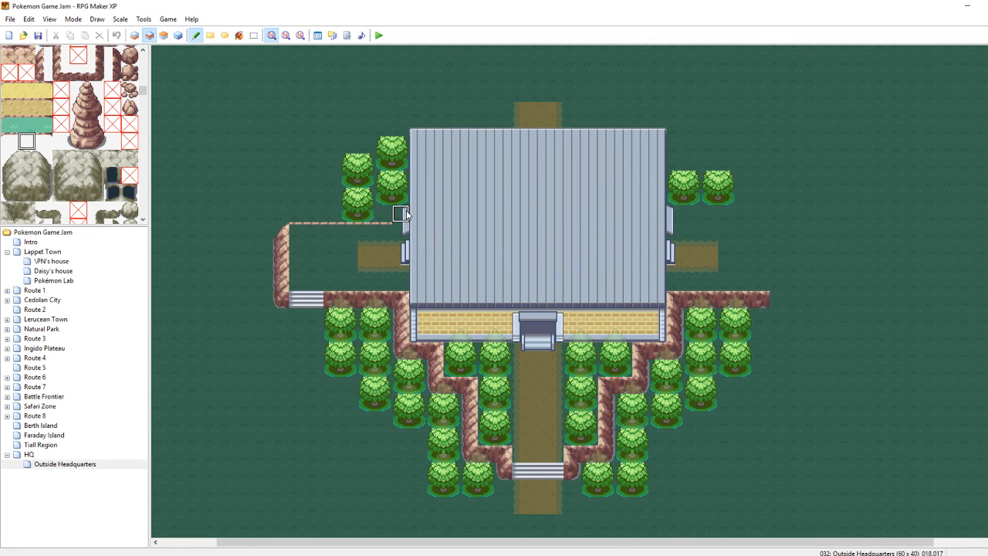
Place the building's left side wall fixture on the third layer and return to the second layer
click(164, 37)
click(415, 230)
key(F6)
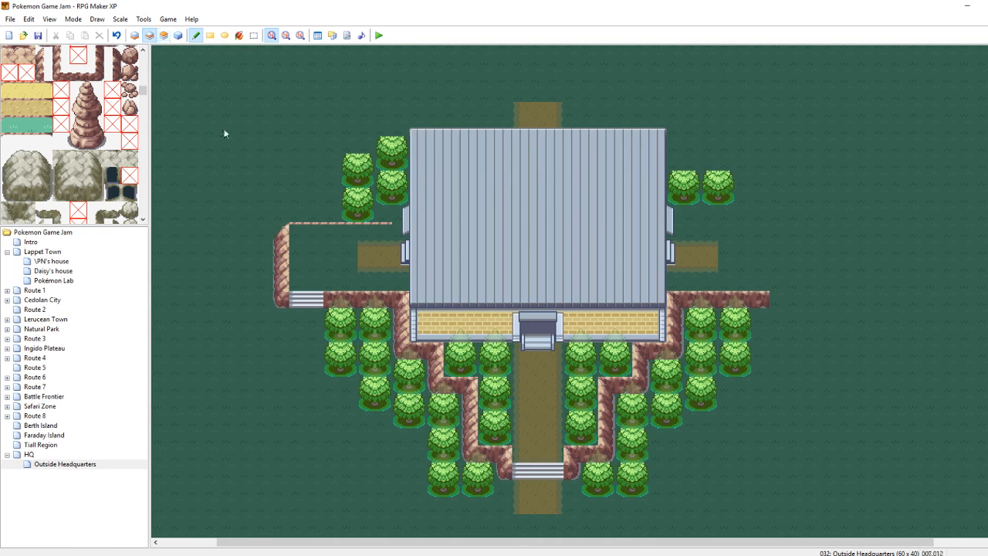
Move the inner pair of tree bases down one row, joining the thin cliff edge to the building's left wall, and save the project
right_drag(388, 202, 407, 144)
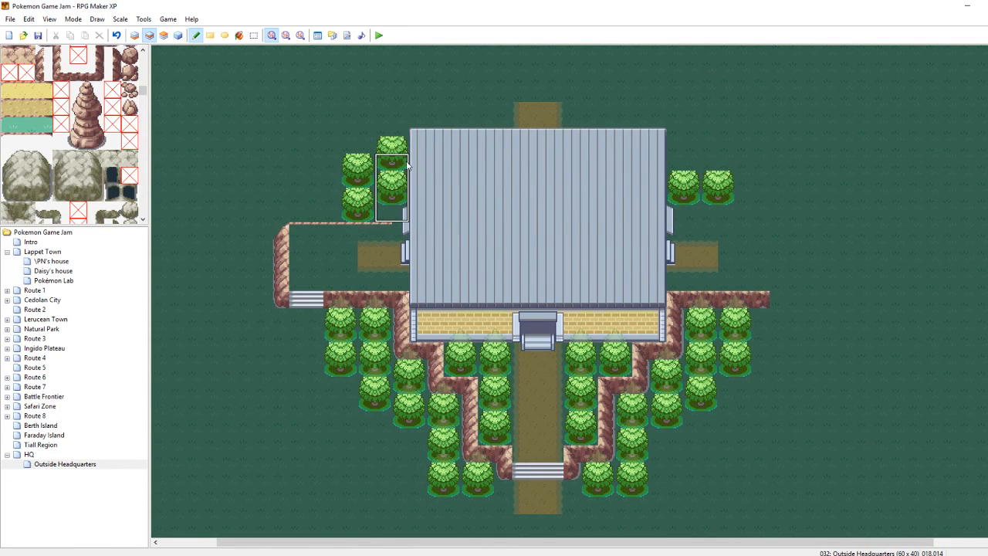
click(405, 159)
right_click(366, 146)
drag(384, 147, 400, 147)
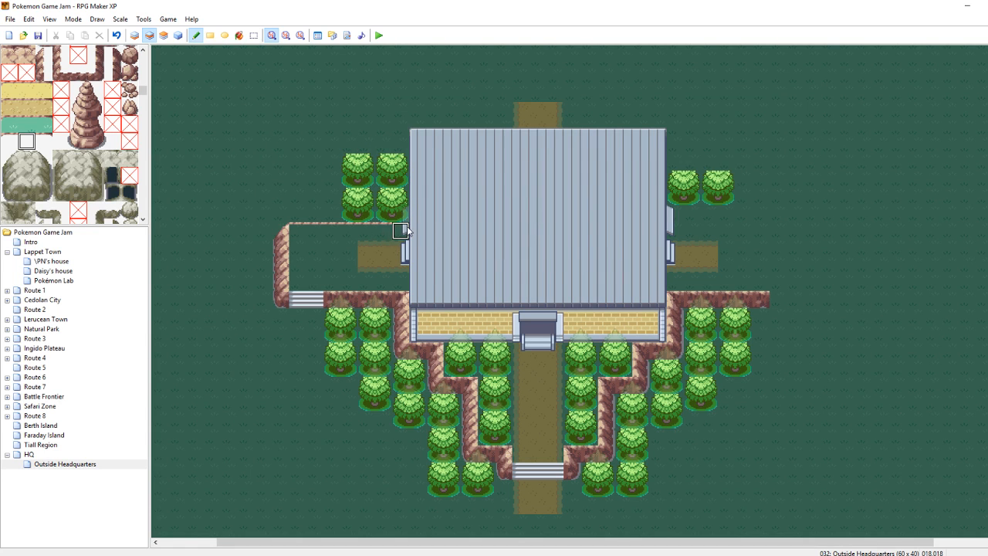
key(ctrl+s)
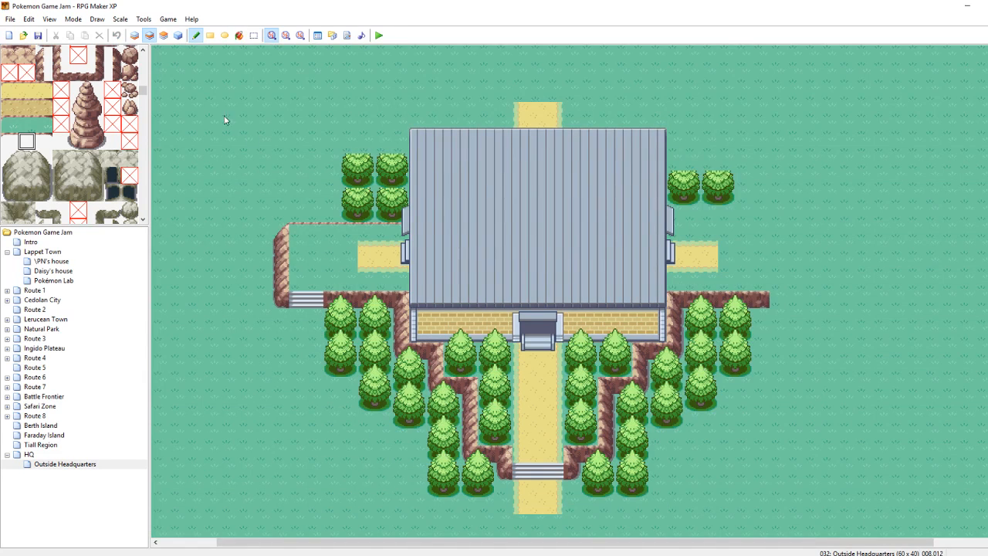
click(134, 36)
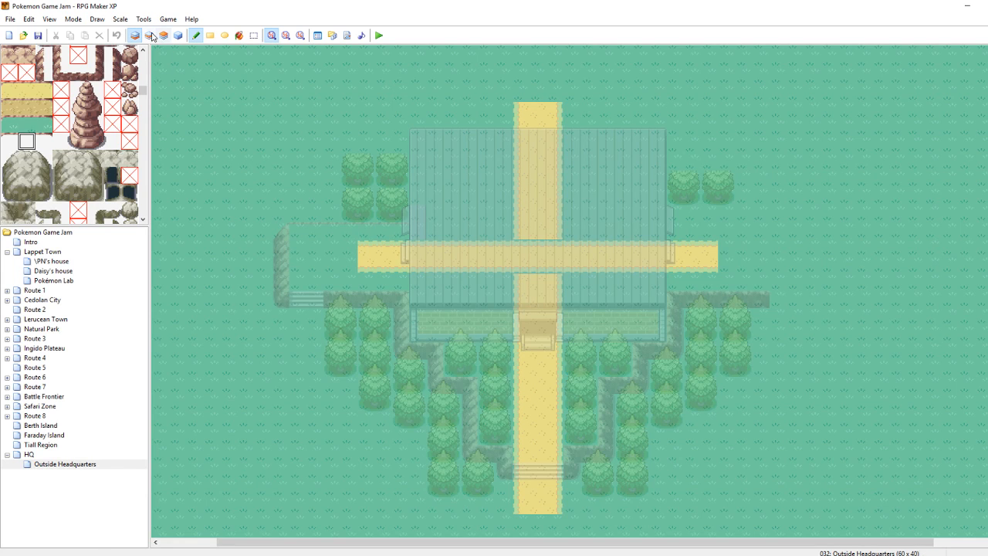
key(F6)
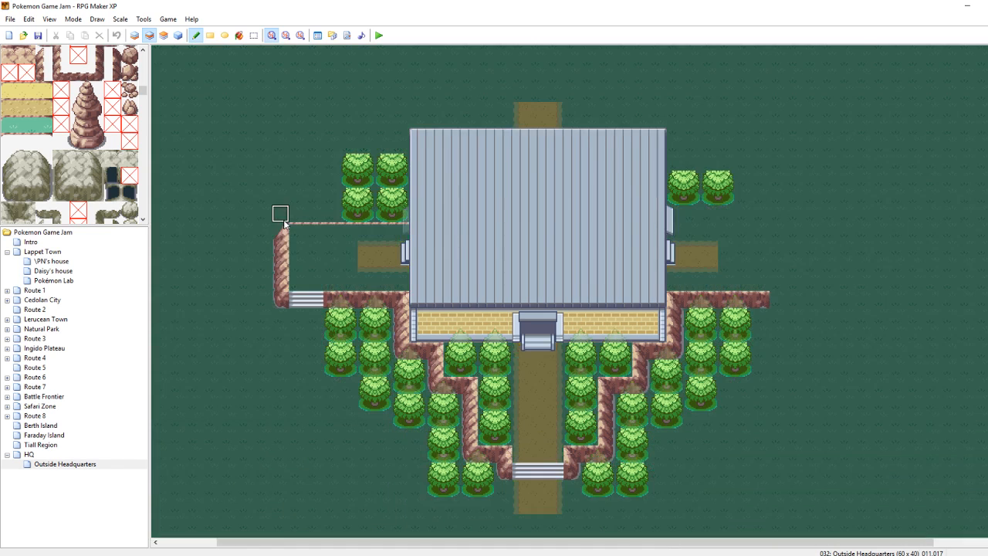
Step the upper corner of the left cliff inward by one tile and preview it with all layers shown
click(282, 231)
click(282, 230)
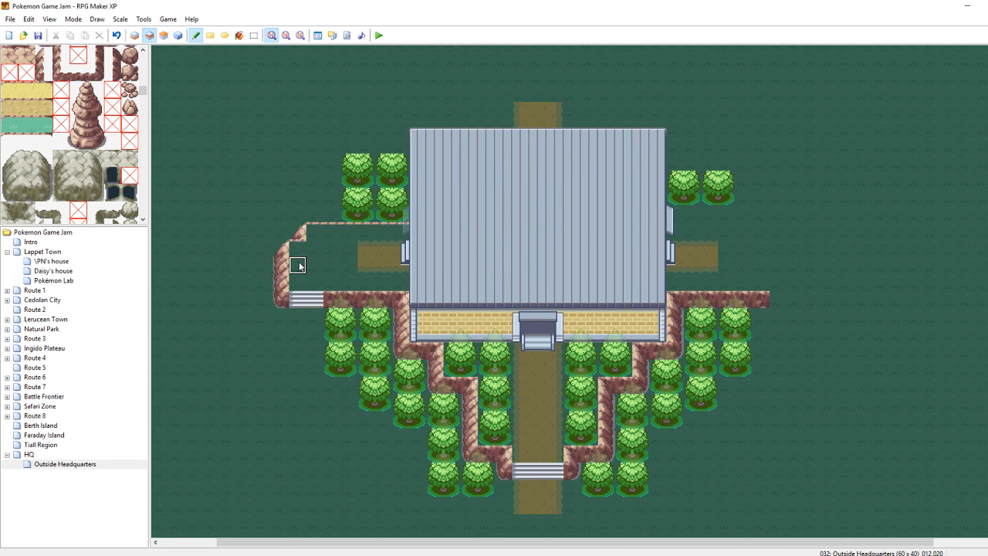
key(F4)
key(ctrl+z)
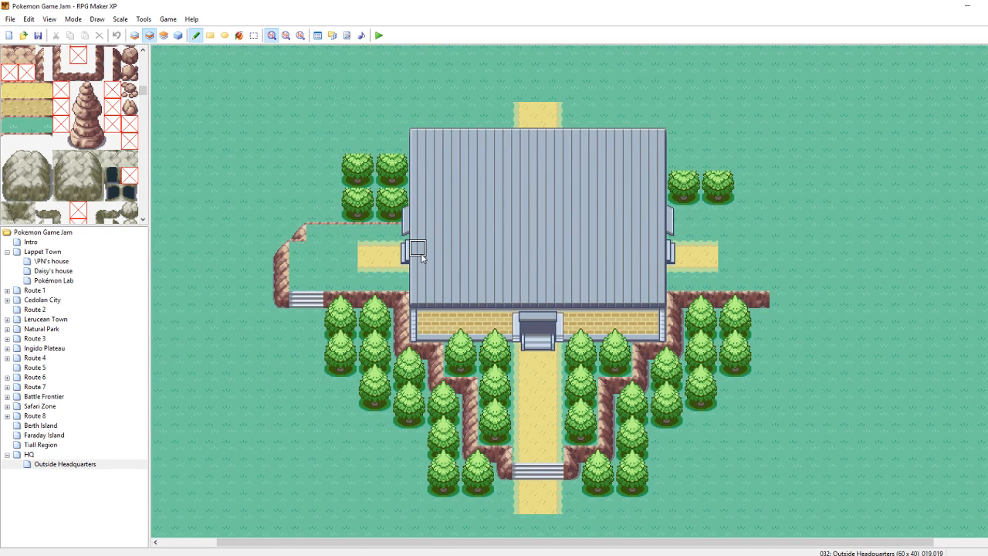
key(F4)
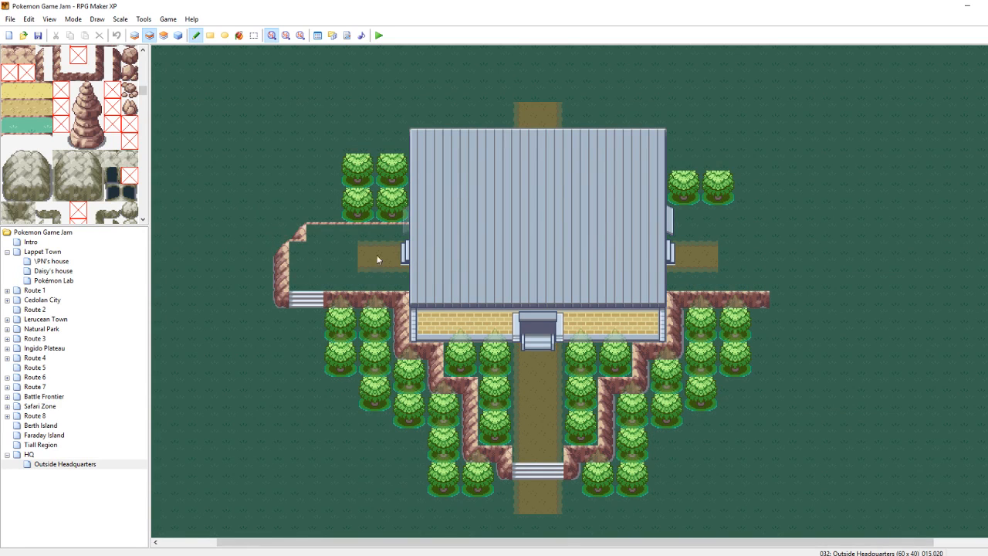
key(F4)
key(F4)
Add a second-layer tree base at the outer end of the lower tree row left of the building, and check the surrounding map
click(332, 204)
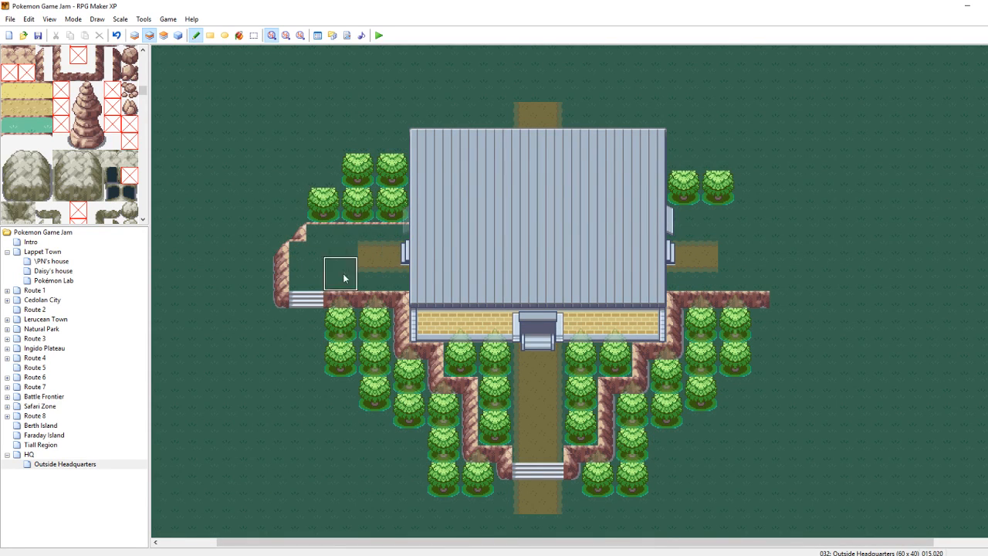
key(F4)
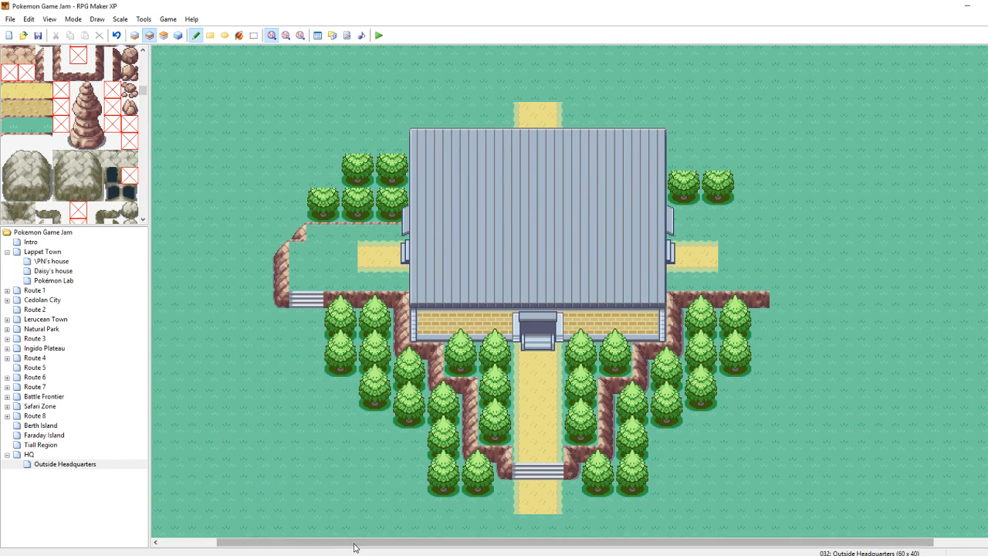
drag(353, 542, 280, 532)
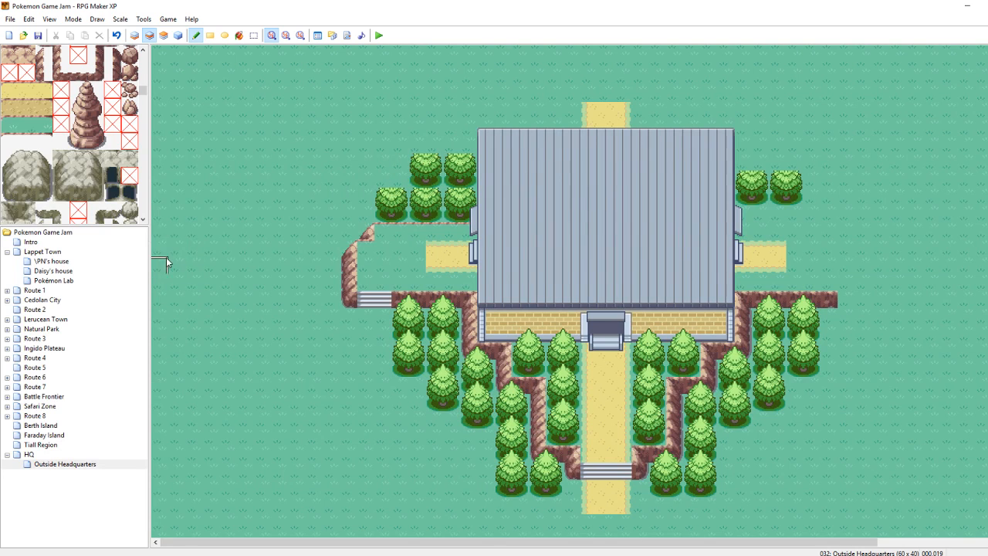
drag(889, 540, 987, 220)
scroll(772, 498, down, 2)
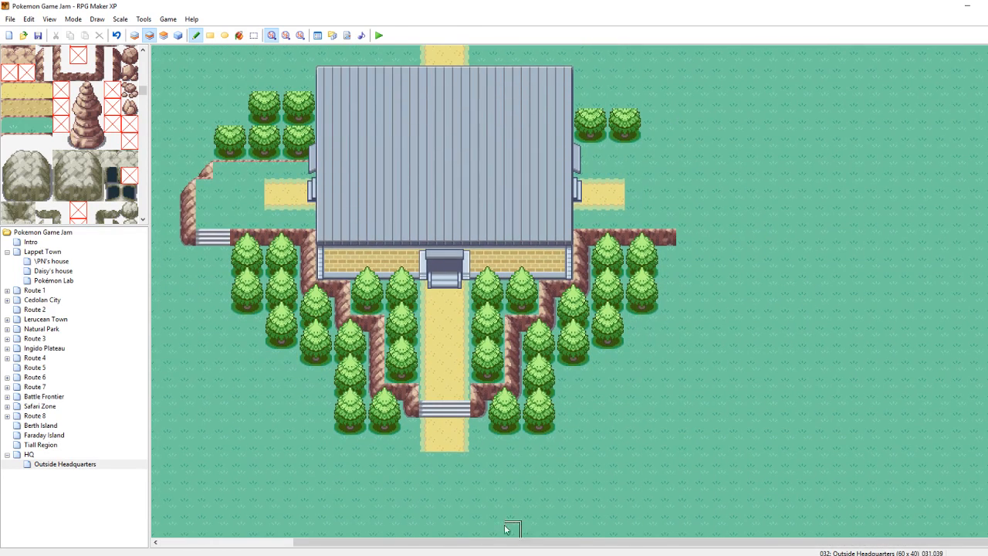
scroll(568, 293, up, 5)
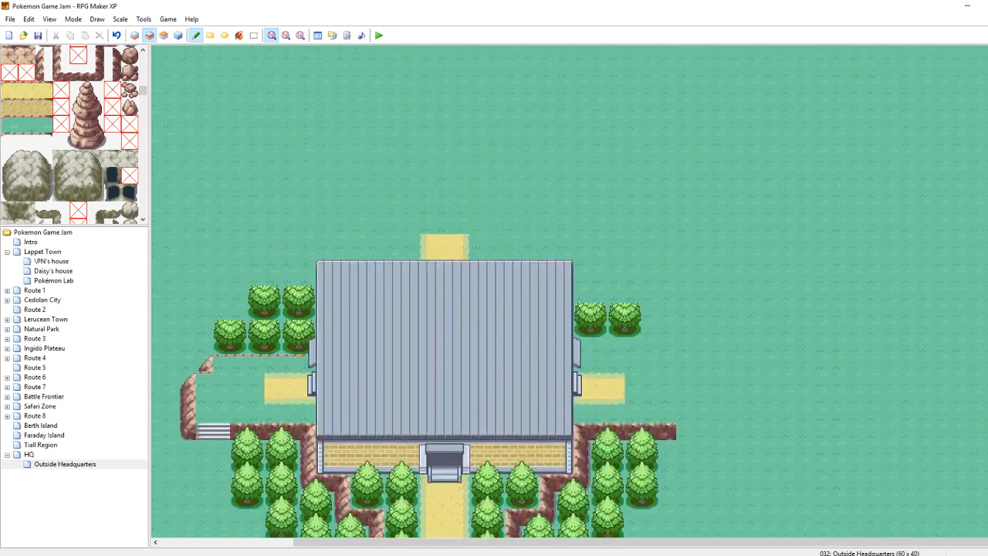
Add three second-layer tree bases right of the building, two above the existing pair and one at its outer end
key(ctrl+z)
key(F4)
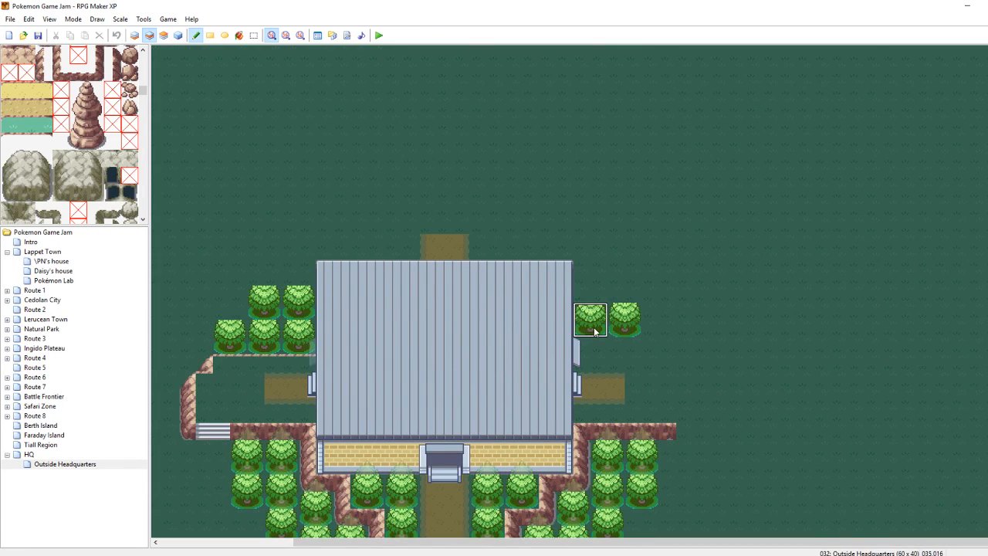
click(595, 294)
click(627, 293)
click(658, 319)
key(ctrl+z)
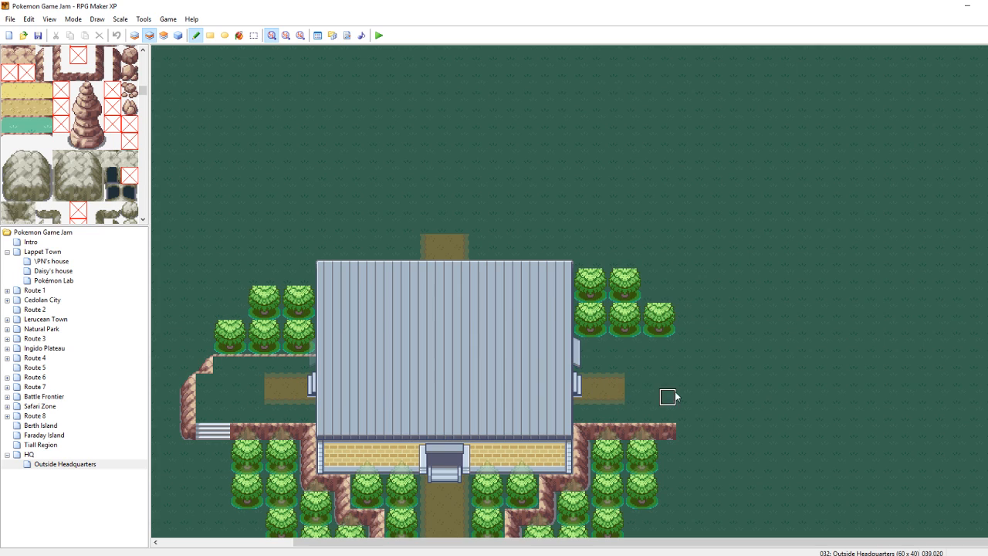
Straighten the left cliff's upper corner by extending it up one row, and replace the inward step with the thin cliff edge
click(189, 369)
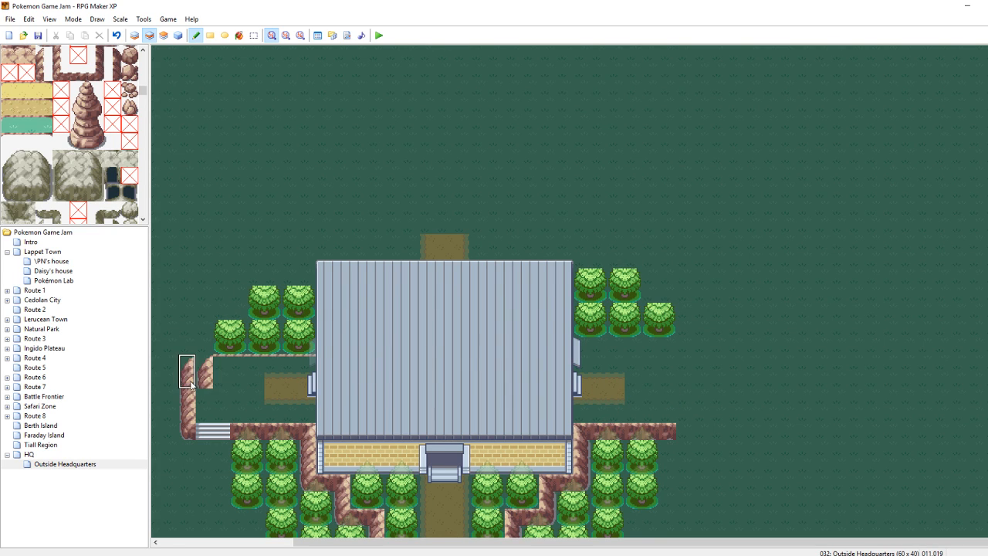
right_click(220, 367)
click(208, 367)
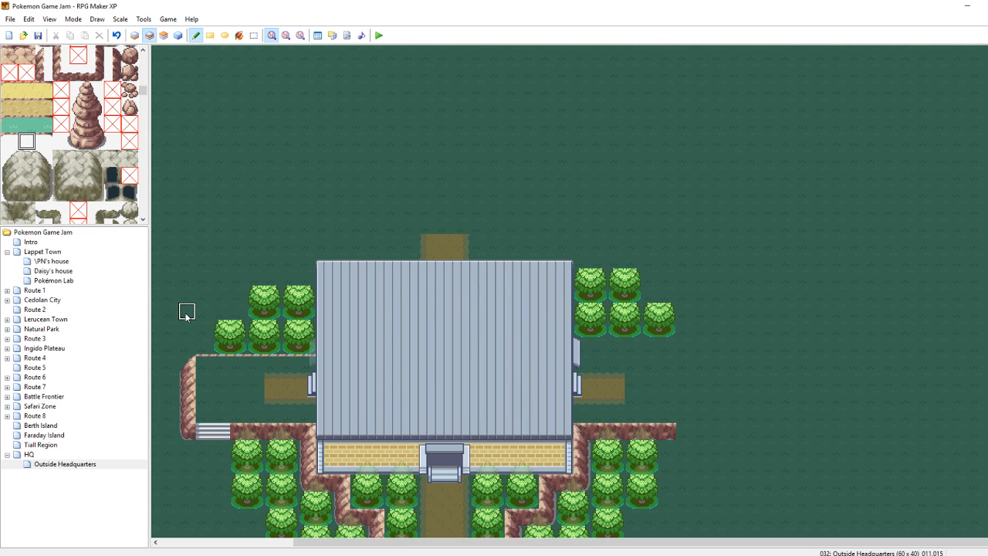
Add three second-layer tree bases left of the building, extending both existing rows outward and topping the column against the wall
scroll(116, 215, down, 2)
right_drag(243, 329, 224, 342)
click(201, 321)
click(227, 294)
click(293, 261)
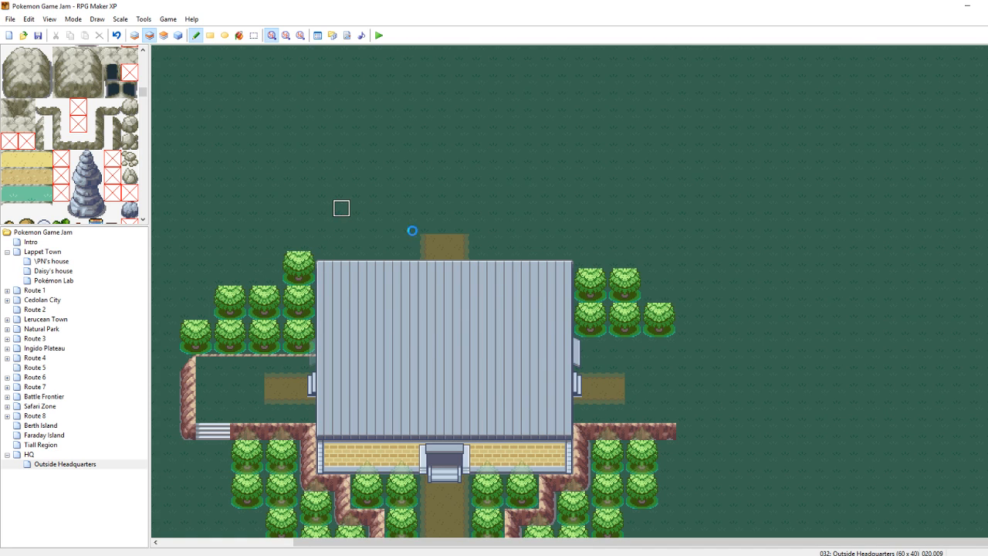
Add three second-layer tree bases right of the building, one above the inner column and one at each row's outer end
click(584, 244)
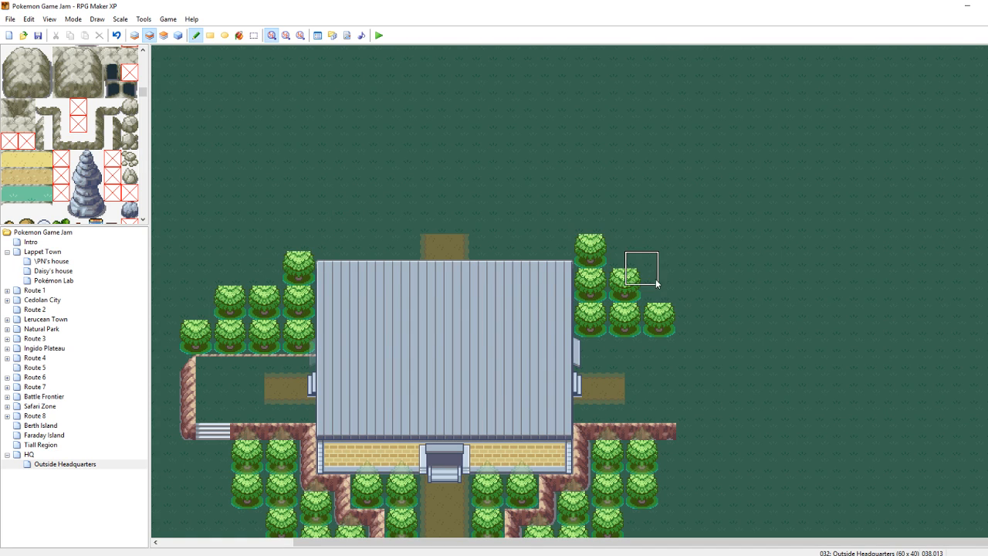
click(670, 294)
click(693, 320)
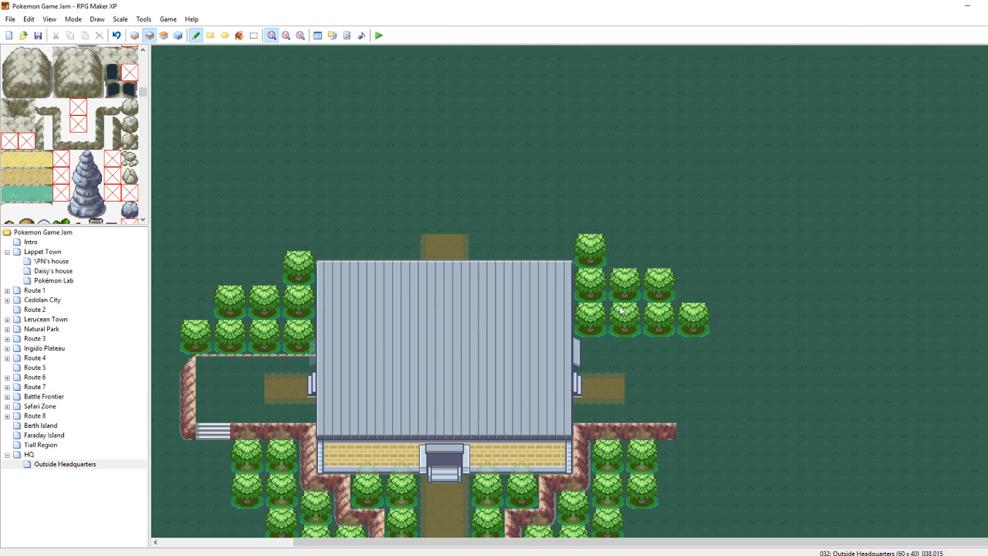
Move the building's right side wall fixture onto the third layer and return to the second layer
click(580, 346)
click(163, 35)
click(566, 352)
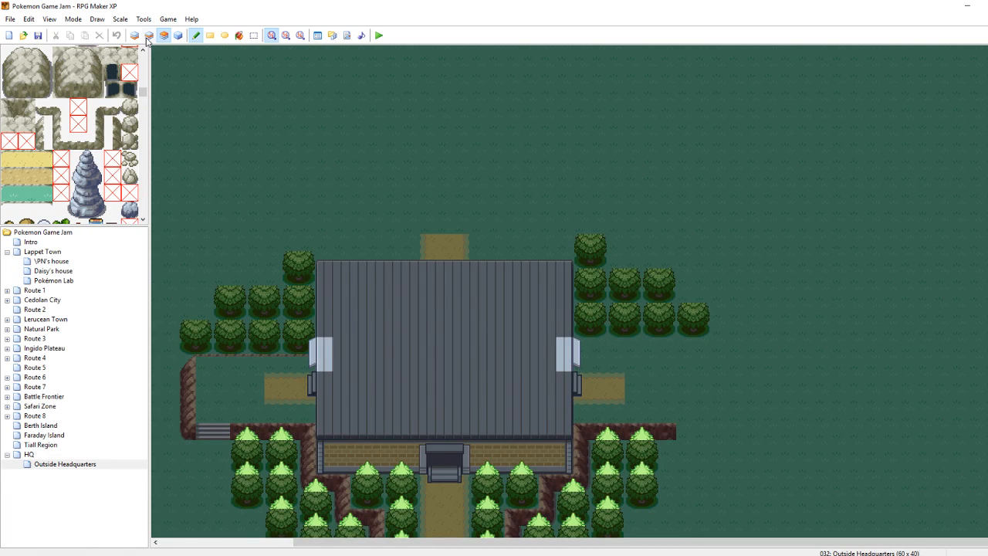
click(149, 35)
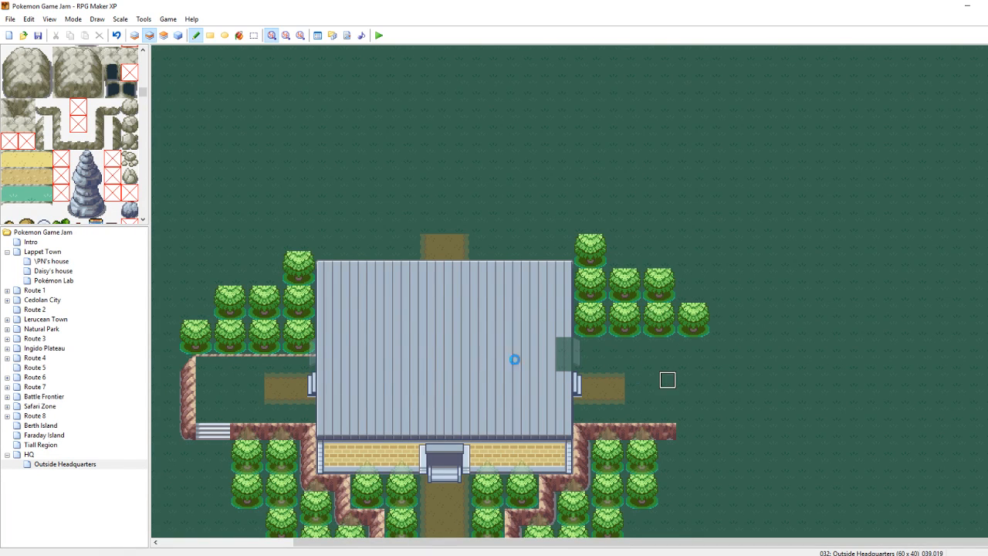
Clear the second-layer tiles behind the left side wall fixture and compare both sides with all layers shown
key(F4)
key(F4)
click(324, 345)
key(F4)
key(F4)
key(F4)
key(F4)
Paint an eight-tile thin cliff edge from the building's right wall outward beneath the lower tree row
drag(584, 347, 697, 349)
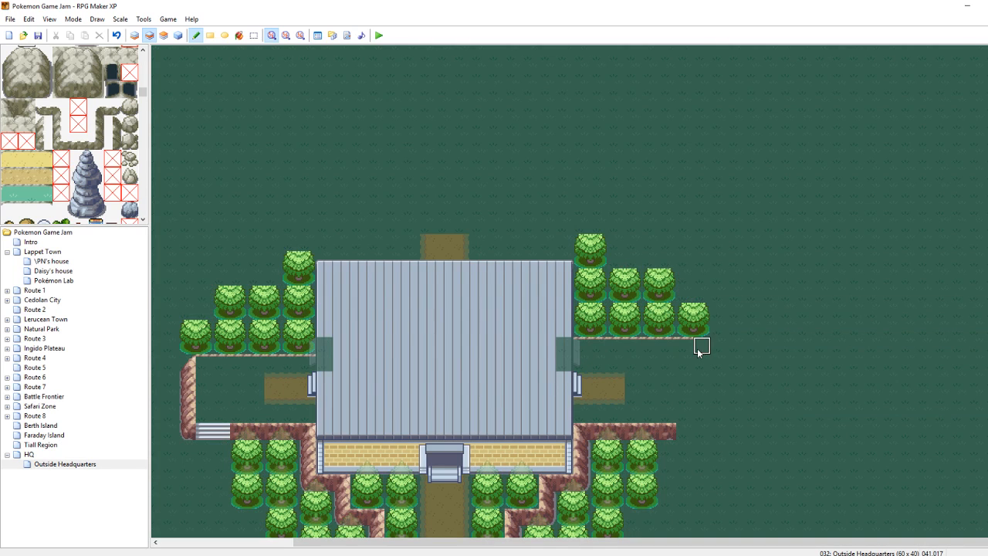
key(F4)
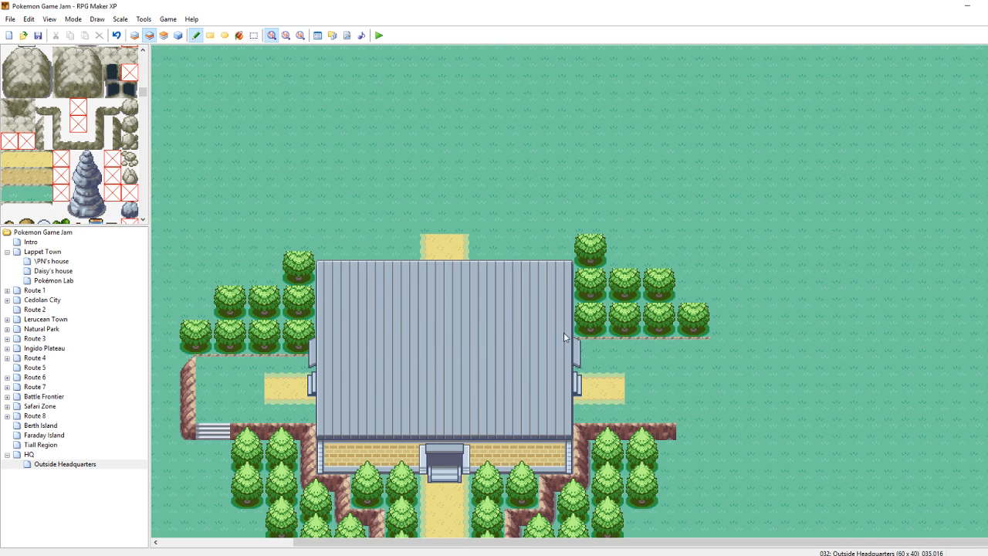
Erase the outermost column of second-layer tree bases below the left cliff, beside the staircase
scroll(58, 101, down, 2)
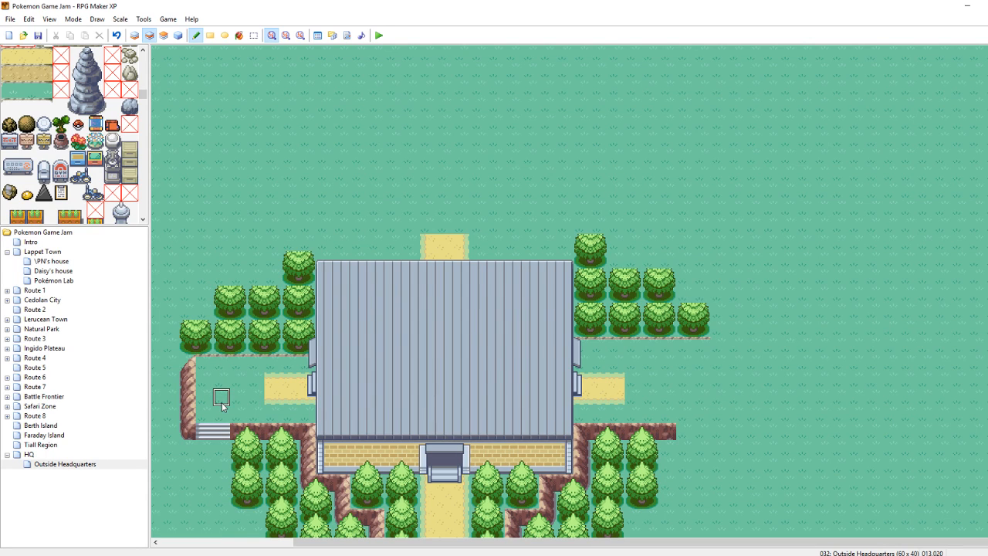
key(F4)
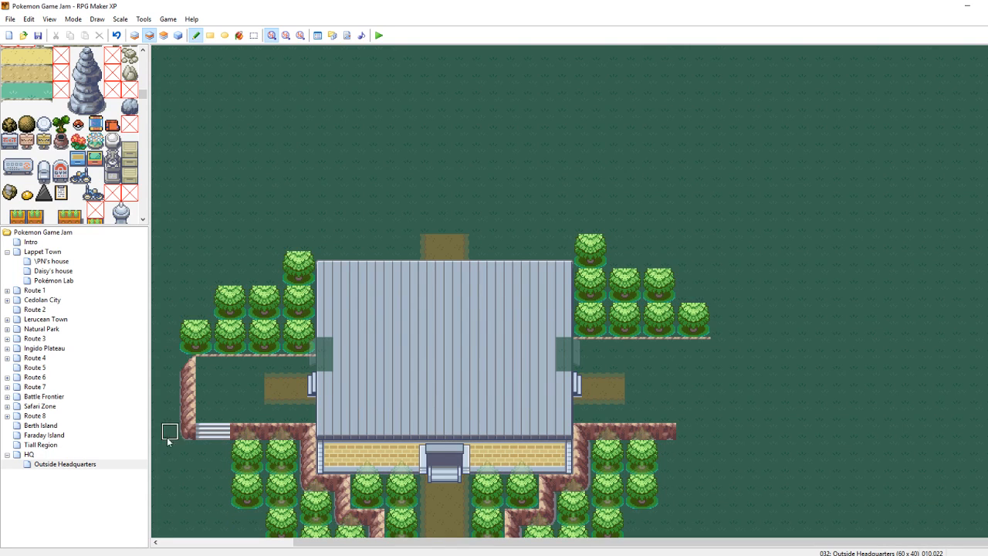
mouse_move(255, 449)
mouse_down()
mouse_move(236, 481)
mouse_move(228, 433)
mouse_up()
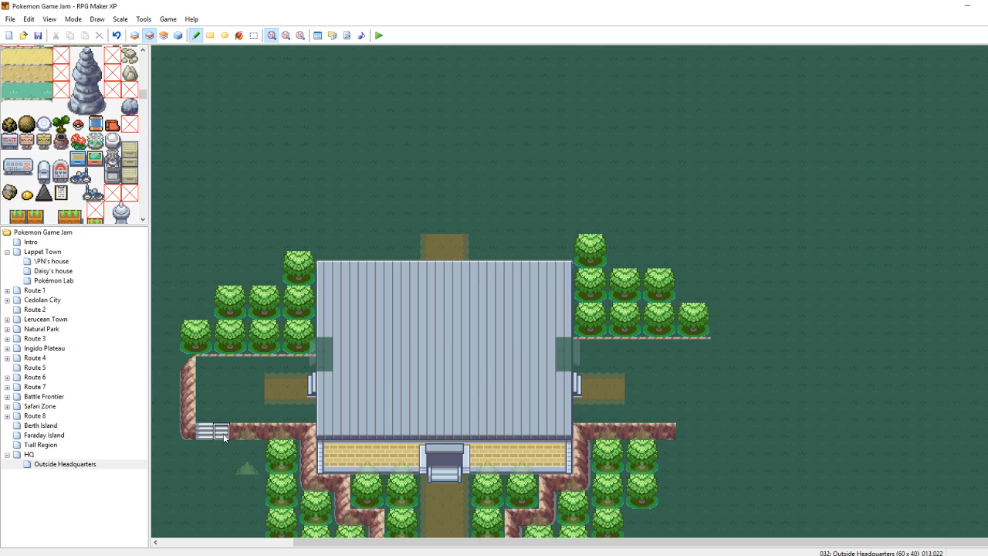
Undo the last edit below the west stairs and place matching stairs at the east end of the lower cliff
key(ctrl+z)
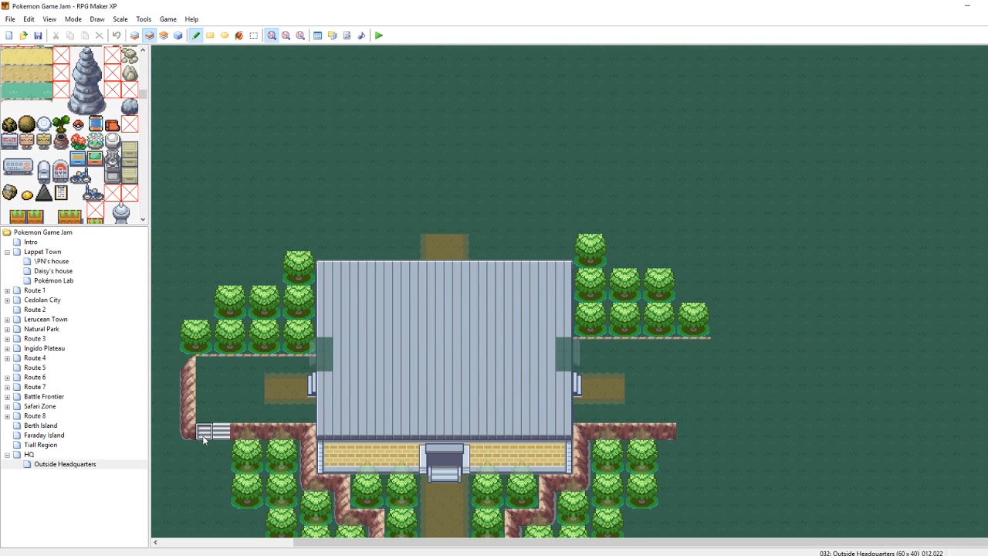
click(677, 431)
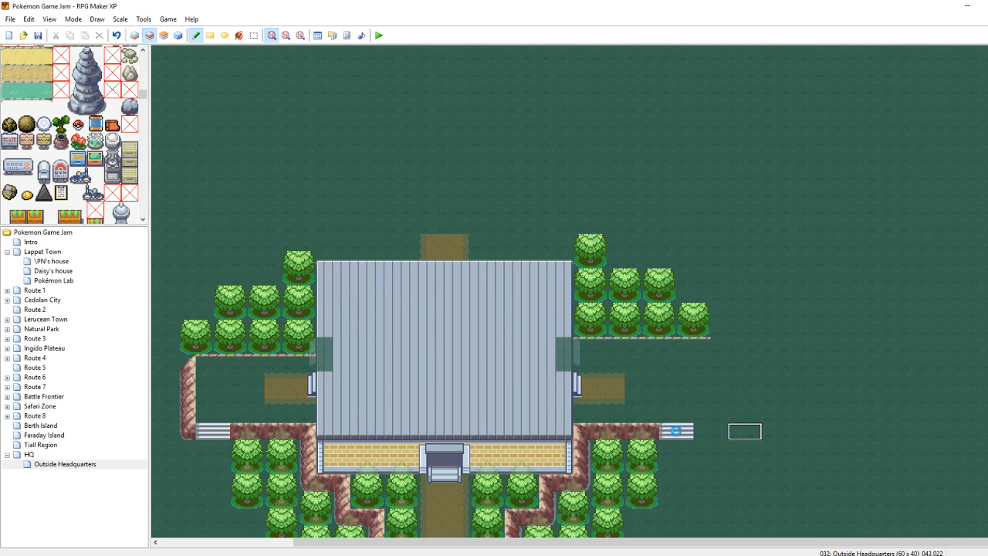
scroll(77, 139, down, 5)
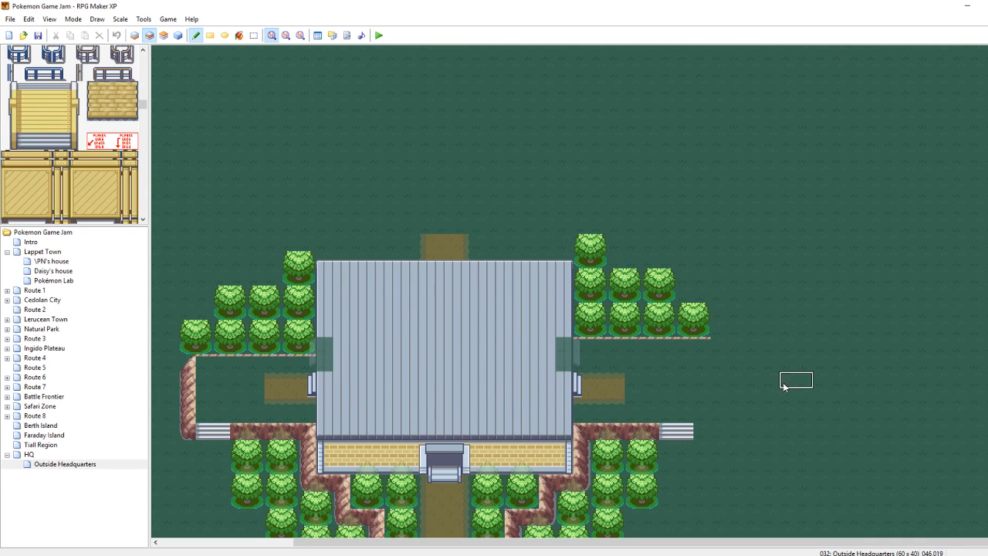
Build the vertical cliff wall east of the stairs up to the upper ledge, closing off the east terrace
click(704, 431)
drag(703, 415, 702, 362)
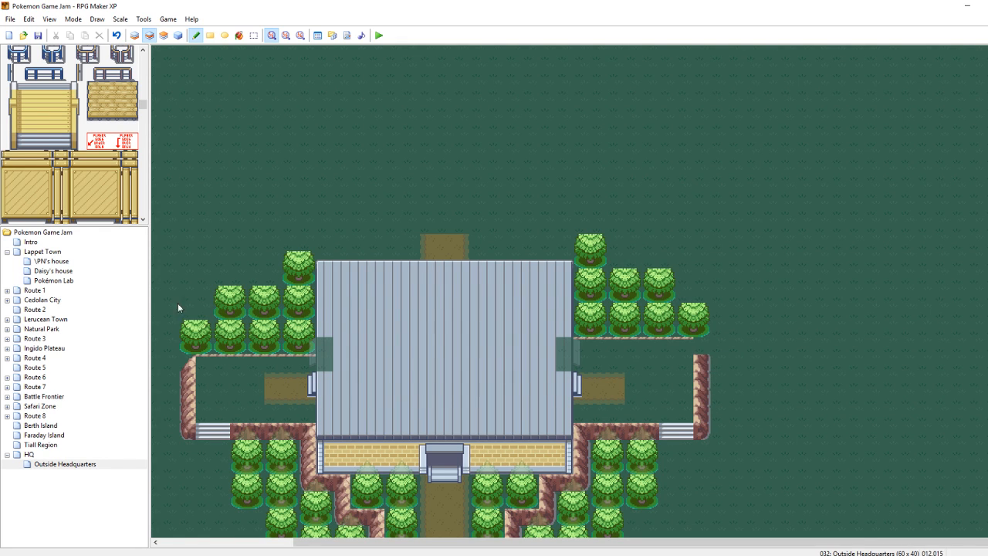
scroll(118, 140, down, 8)
mouse_move(142, 113)
mouse_down()
mouse_move(142, 141)
mouse_move(147, 69)
mouse_move(150, 95)
mouse_up()
scroll(105, 141, up, 3)
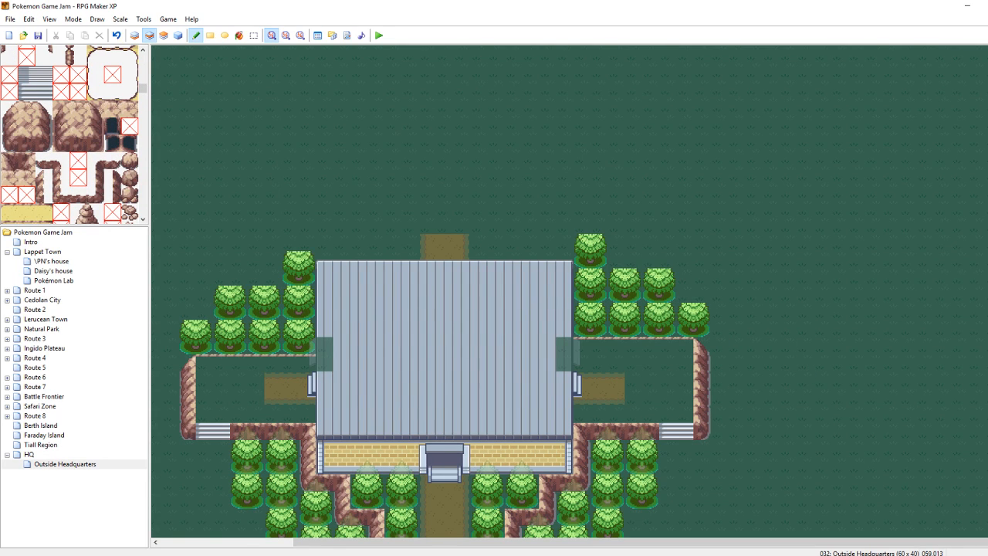
Add tree tops on layer 3 to the upper tree clusters on both sides of the building and save the project
click(163, 36)
key(F4)
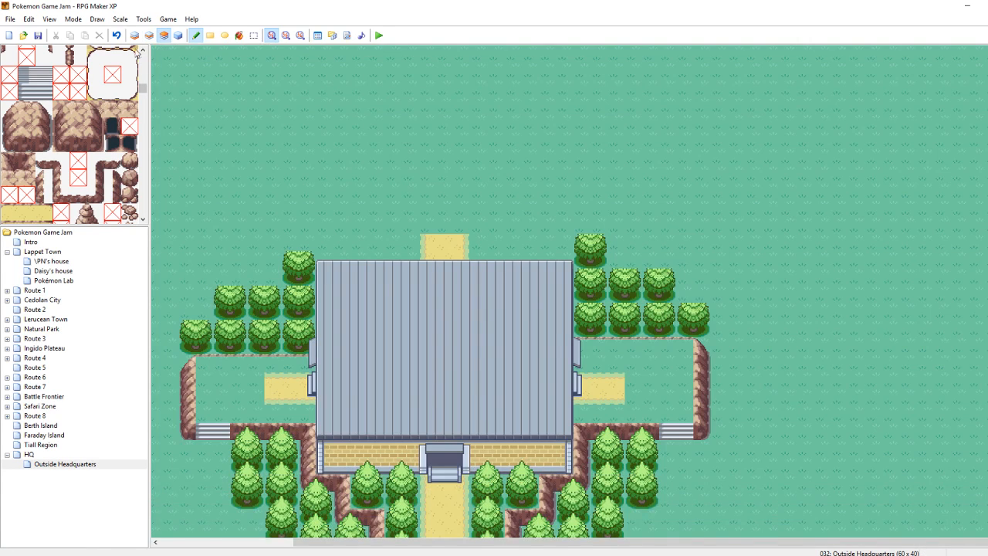
key(F4)
click(149, 37)
click(163, 37)
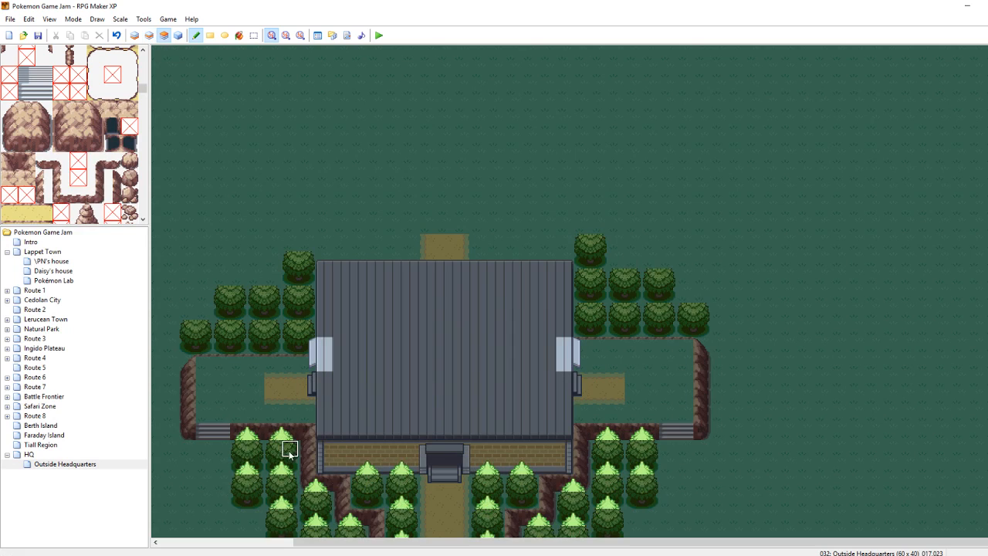
mouse_move(297, 308)
mouse_down()
mouse_move(209, 294)
mouse_move(219, 275)
mouse_move(281, 264)
mouse_move(298, 231)
mouse_up()
mouse_move(587, 214)
mouse_down()
mouse_move(583, 247)
mouse_move(690, 282)
mouse_move(589, 275)
mouse_up()
key(F4)
key(F4)
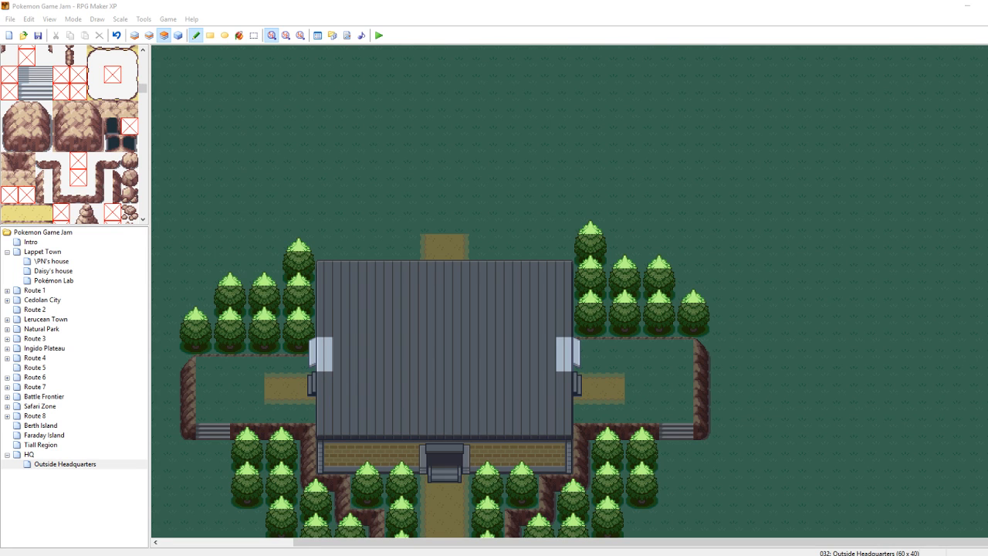
click(704, 156)
key(ctrl+s)
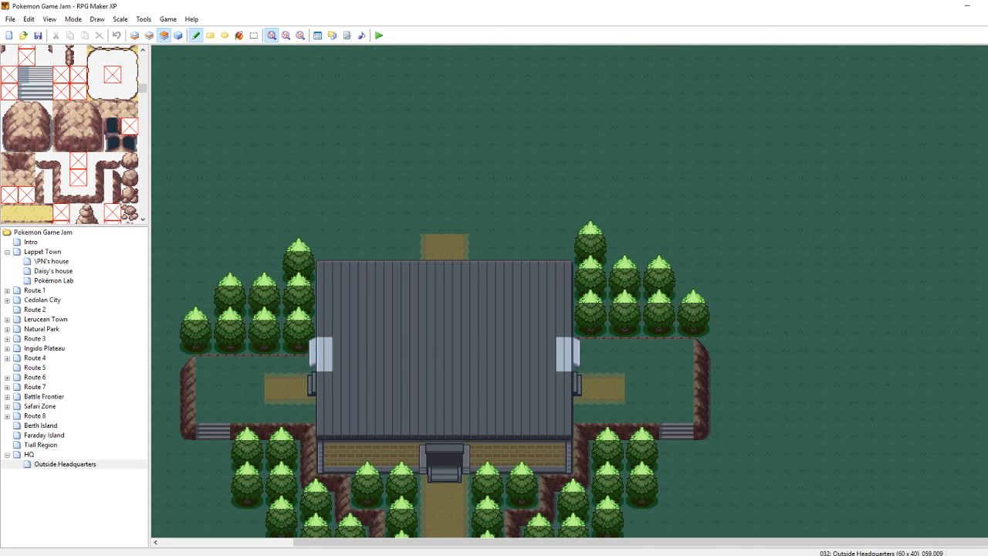
Plant two columns of trees on layer 2 along the outer side of the east cliff wall
scroll(445, 344, down, 3)
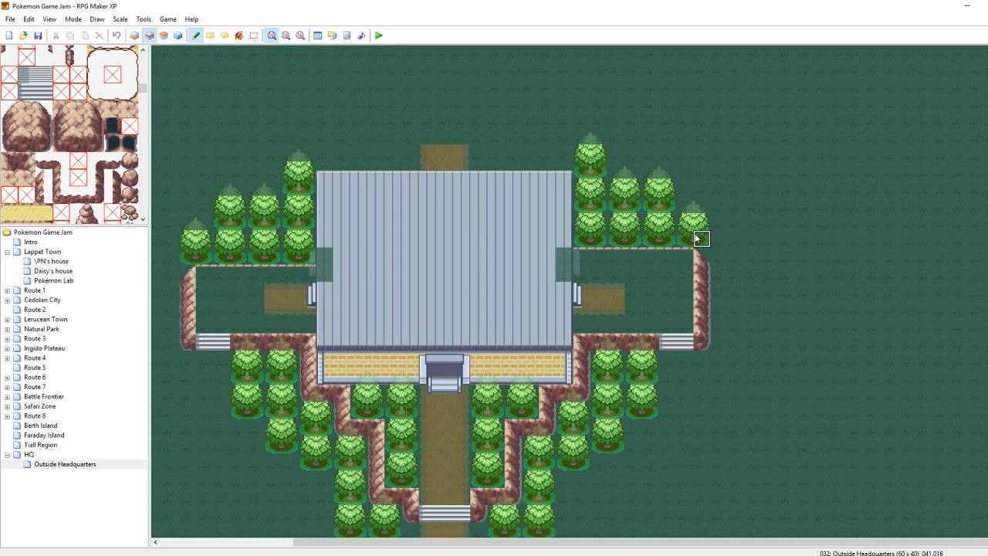
mouse_move(723, 254)
mouse_down()
mouse_move(729, 296)
mouse_move(723, 229)
mouse_move(726, 308)
mouse_up()
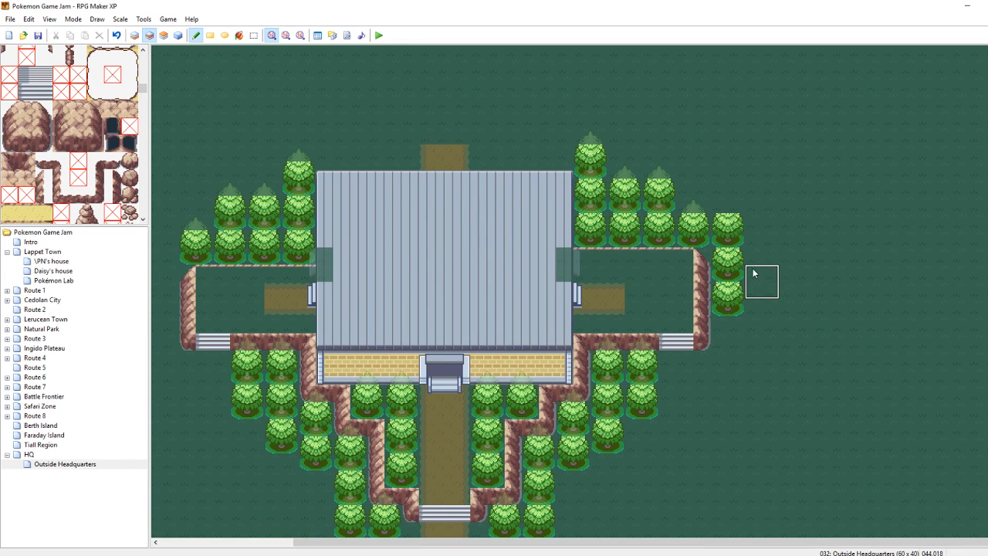
mouse_move(752, 248)
mouse_down()
mouse_move(748, 296)
mouse_move(719, 329)
mouse_move(757, 290)
mouse_up()
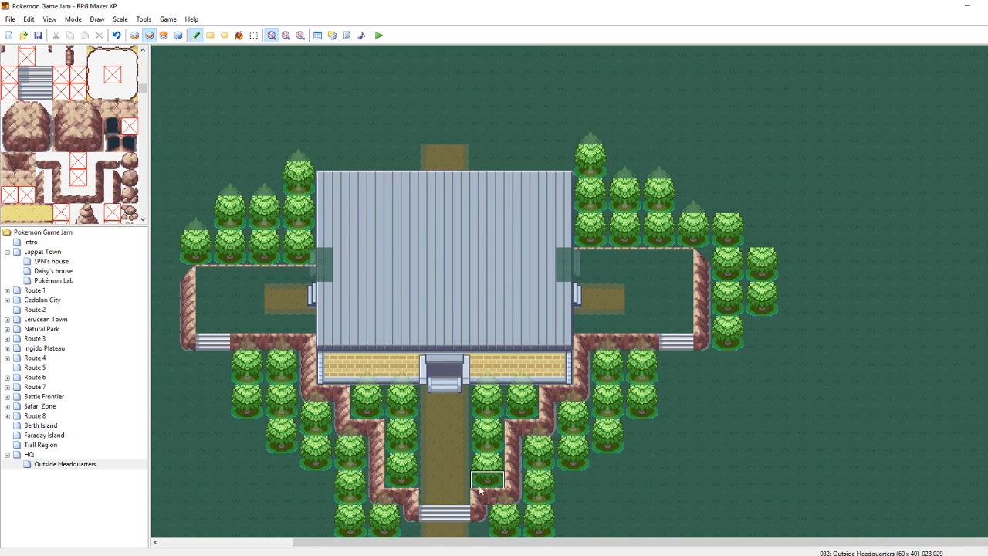
drag(461, 545, 398, 545)
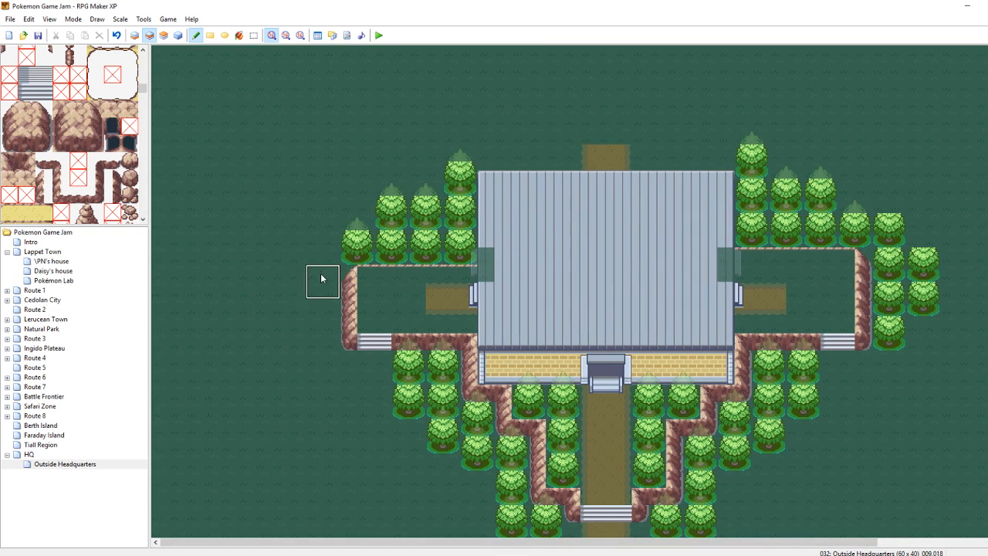
drag(323, 283, 322, 313)
click(322, 327)
key(ctrl+z)
key(ctrl+z)
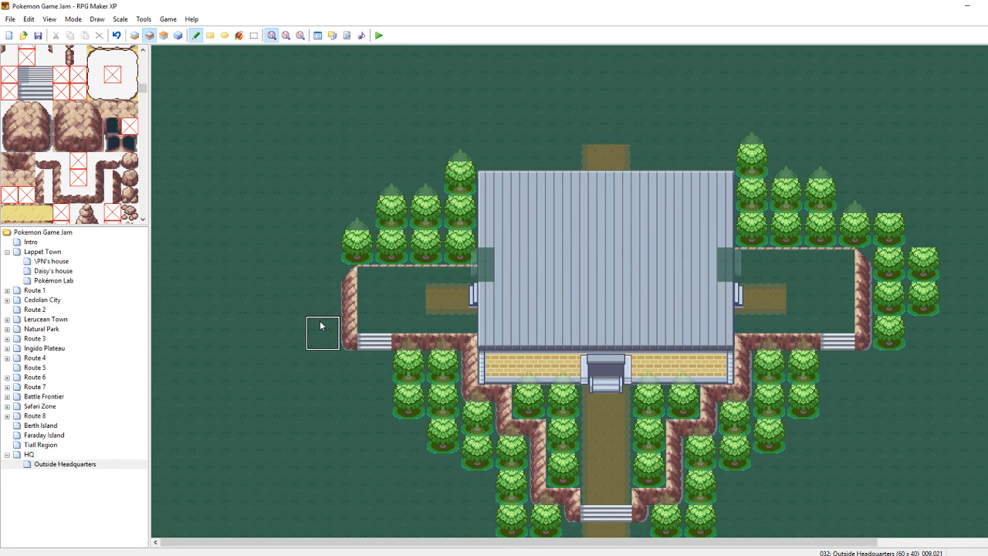
Plant a column of trees outside the west cliff wall, starting level with the neighbouring lower tree row
drag(321, 325, 322, 245)
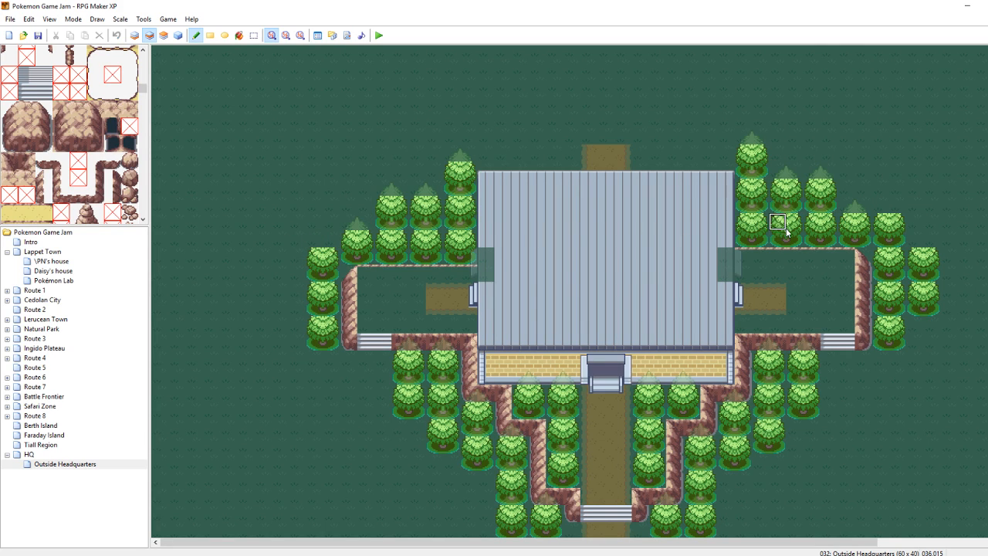
mouse_move(318, 257)
mouse_down()
mouse_move(329, 263)
mouse_move(315, 291)
mouse_up()
right_drag(348, 256, 360, 240)
drag(324, 246, 327, 321)
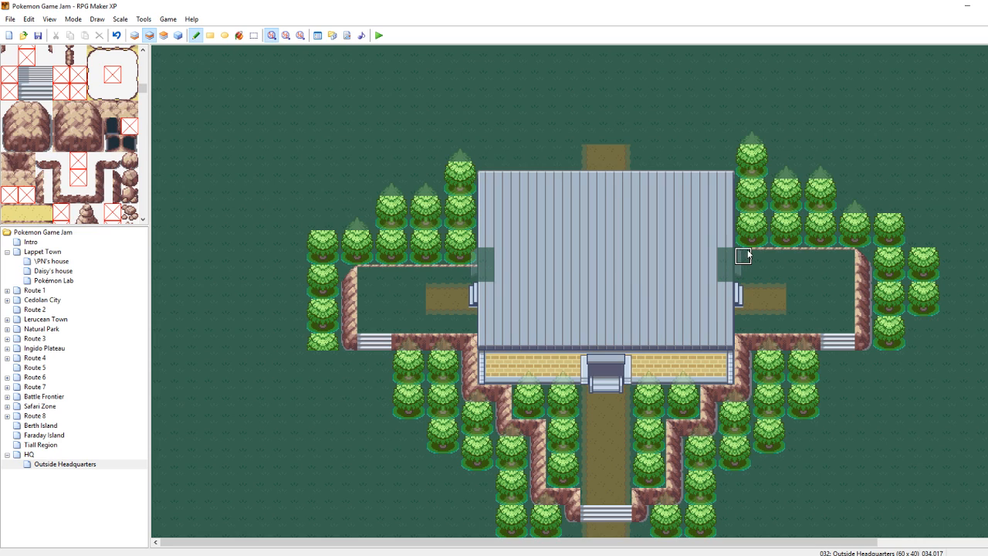
Move the east tree cluster and upper ledge down one tile to match the west side, repairing the cliff corner
key(ctrl+z)
mouse_move(743, 256)
right_down()
mouse_move(848, 239)
mouse_move(838, 135)
right_up()
click(839, 156)
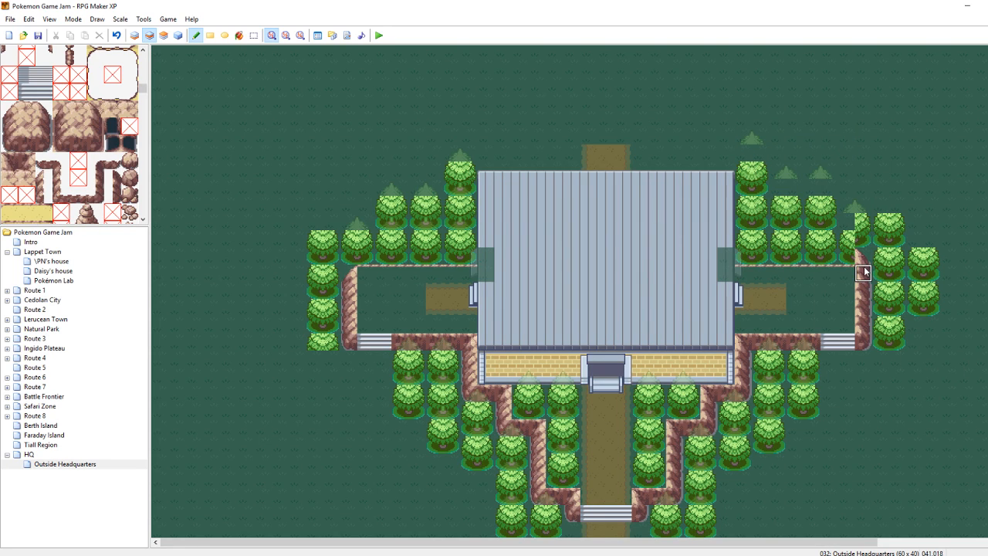
right_drag(865, 291, 870, 174)
click(867, 188)
right_click(880, 159)
Shift the tree column beside the east cliff wall down one tile, erasing the leftover top and the lowest tree
right_drag(884, 226, 907, 344)
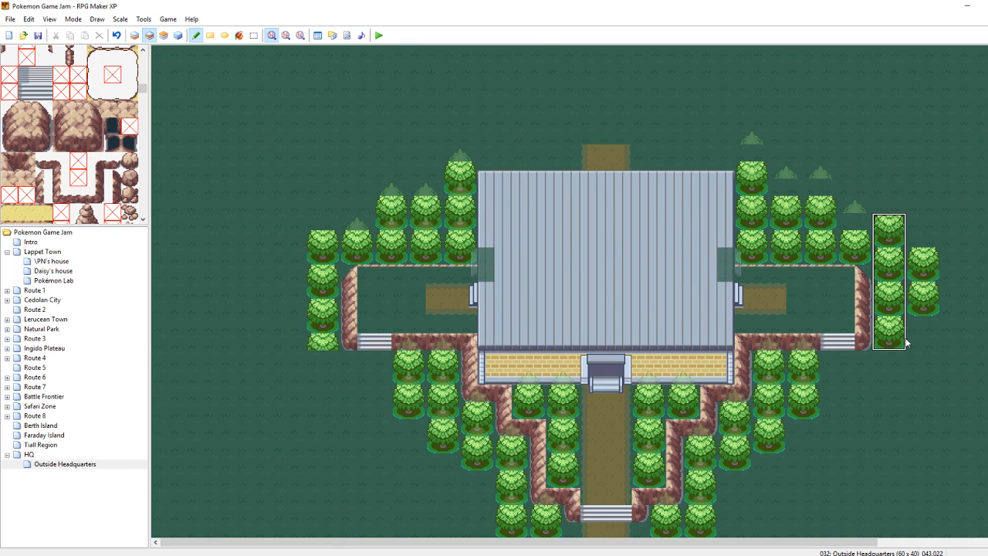
click(904, 352)
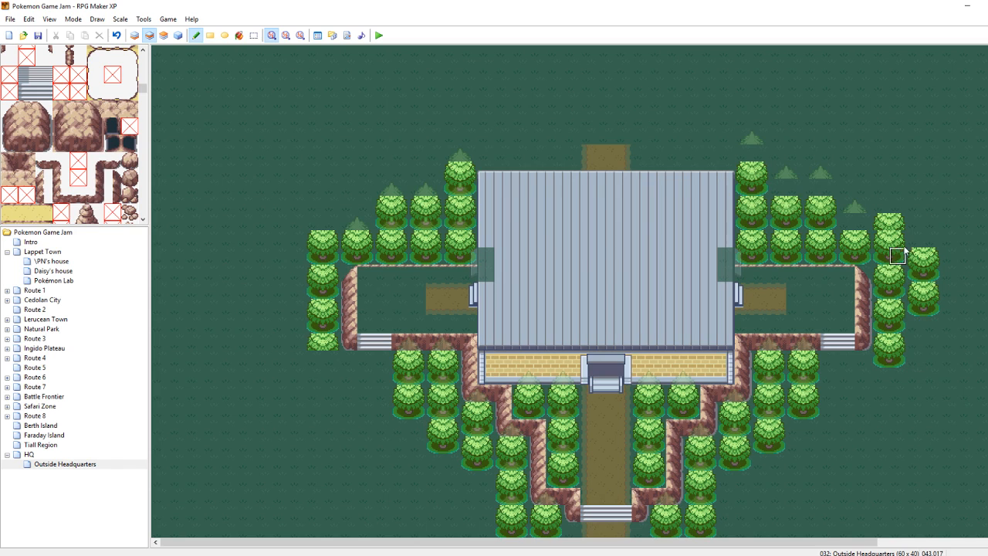
right_click(884, 222)
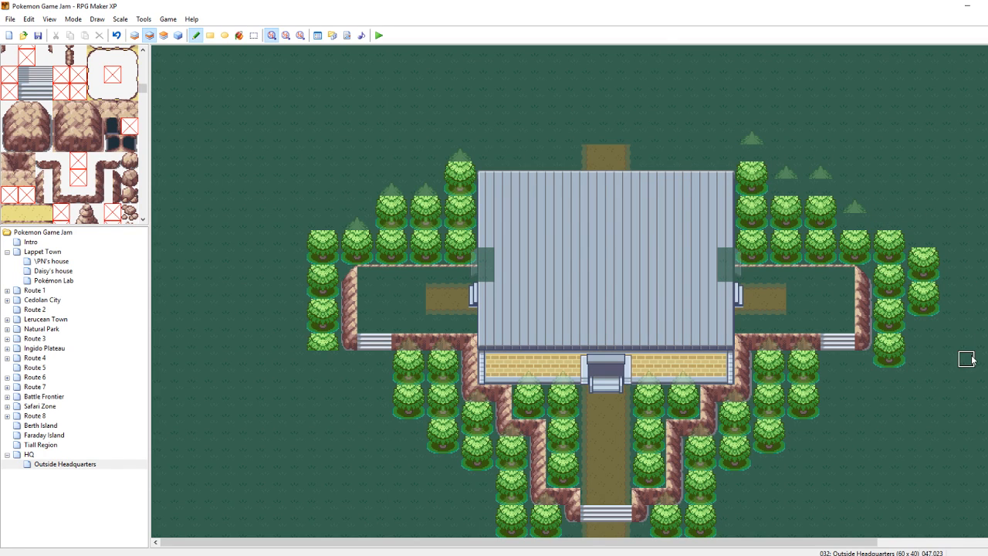
click(897, 345)
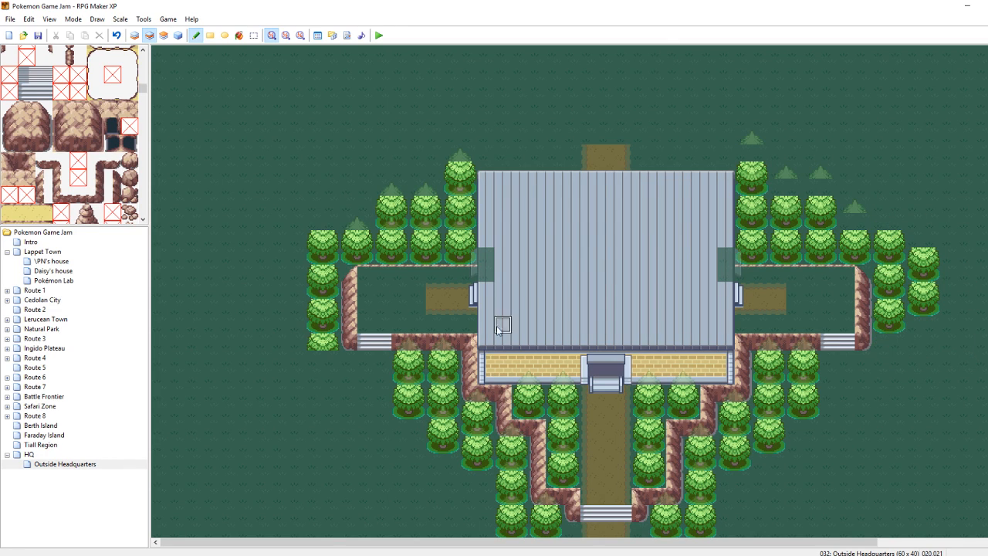
Erase the half tree below the west column and copy the two outermost east trees to the far west side
click(318, 340)
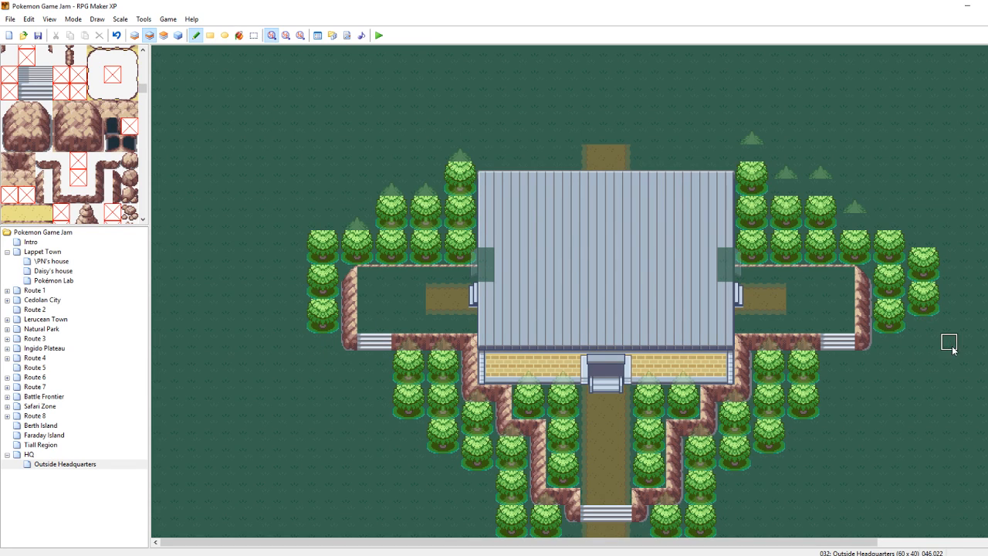
right_drag(920, 306, 934, 259)
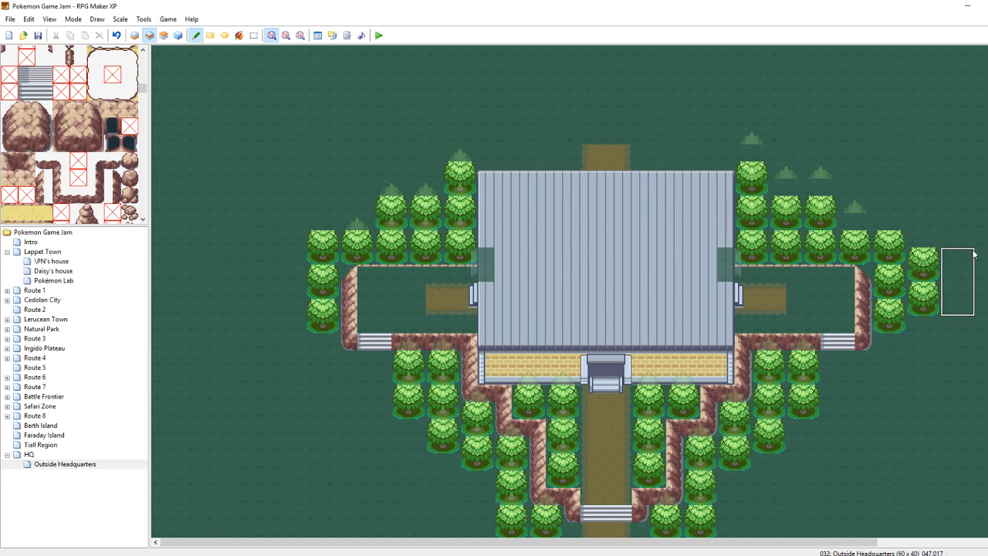
click(298, 294)
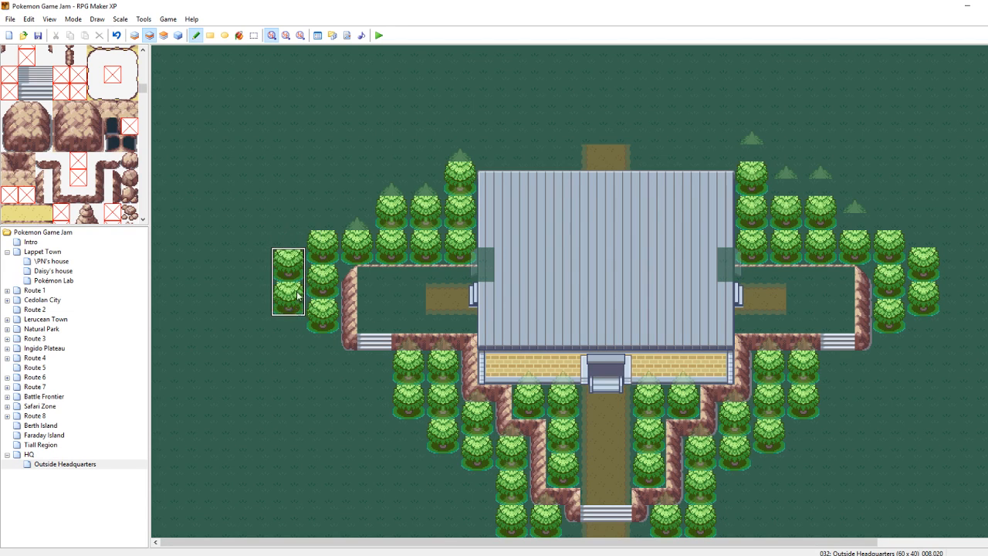
Add tree tops on layer 3 to the outer two columns of trees on the west side
click(163, 35)
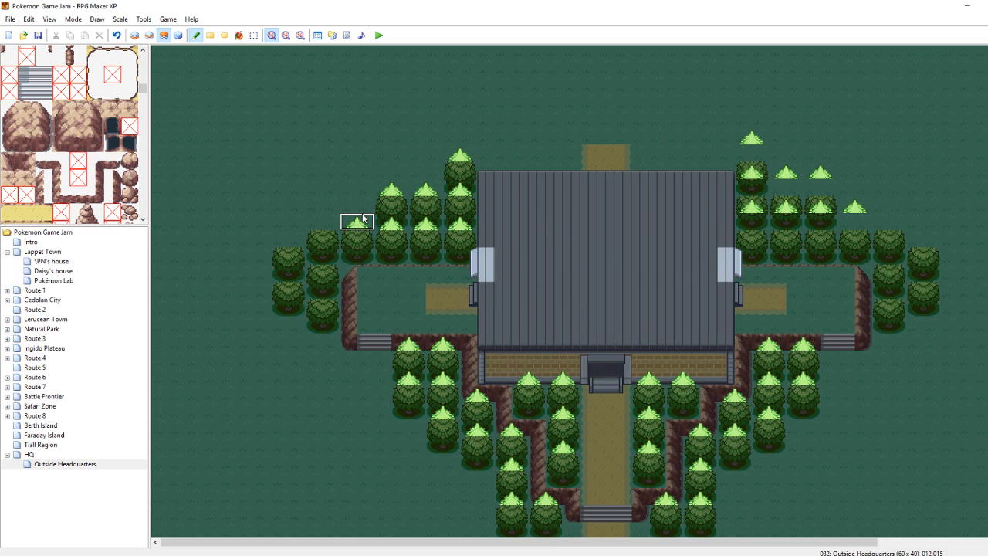
click(309, 216)
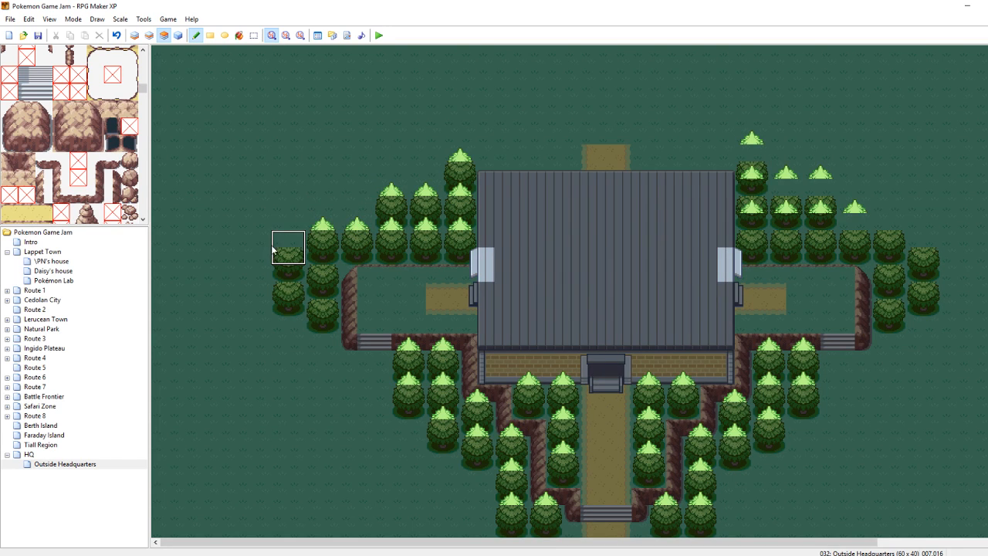
click(282, 232)
click(283, 264)
click(321, 259)
click(323, 292)
Add layer 3 tops to the outer east trees and move the misaligned tops of the east cluster down one tile
click(887, 244)
click(886, 214)
click(918, 230)
click(920, 263)
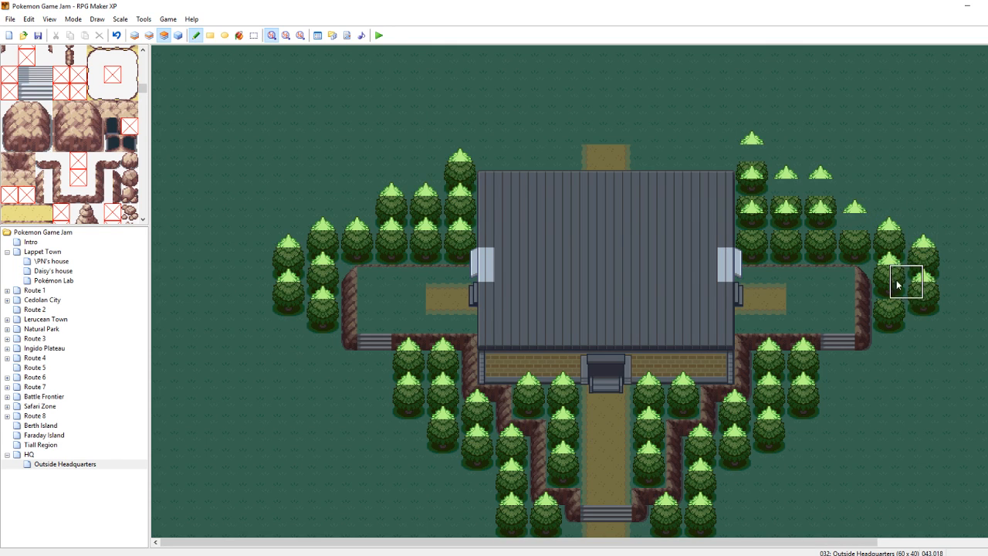
click(885, 280)
mouse_move(845, 213)
mouse_down()
mouse_move(780, 214)
mouse_move(749, 193)
mouse_move(815, 163)
mouse_move(749, 141)
mouse_up()
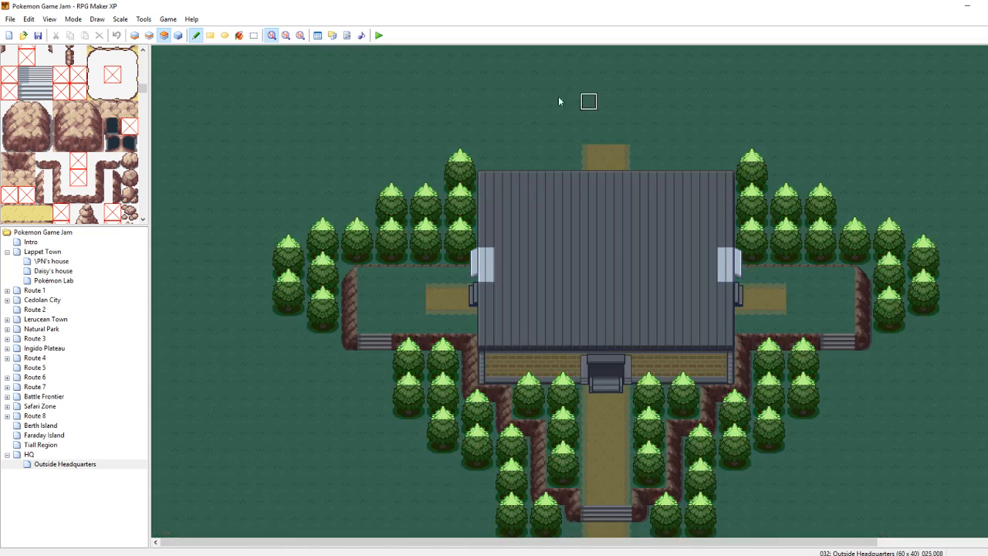
Move the rear strip of the roof from layer 2 to layer 3 and preview the whole map
click(149, 35)
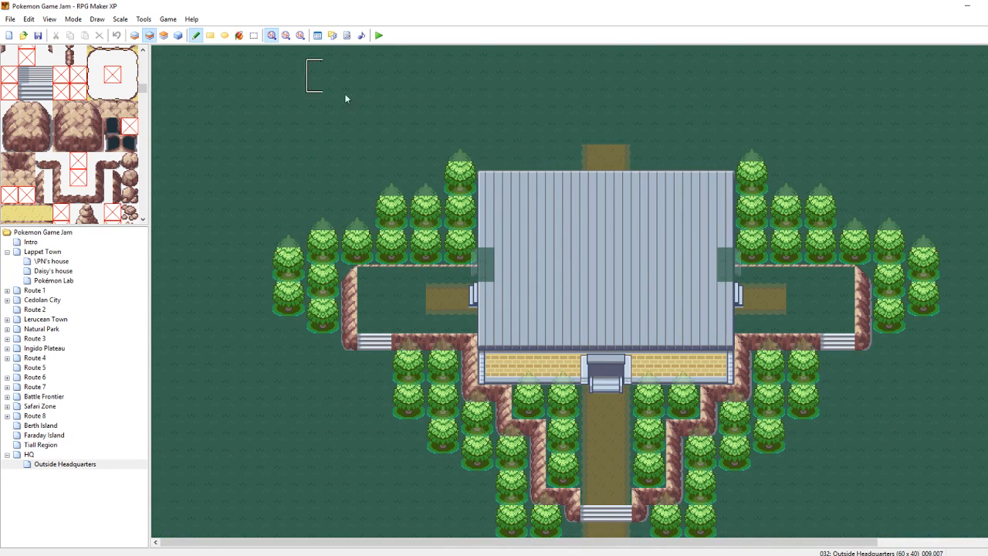
right_drag(488, 159, 732, 161)
click(163, 35)
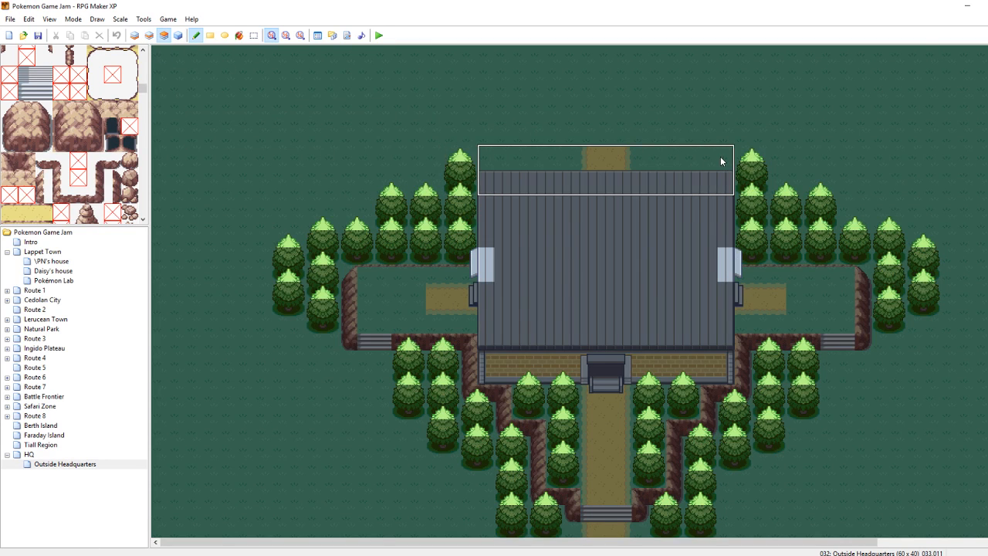
click(720, 156)
click(149, 35)
right_drag(487, 154, 512, 174)
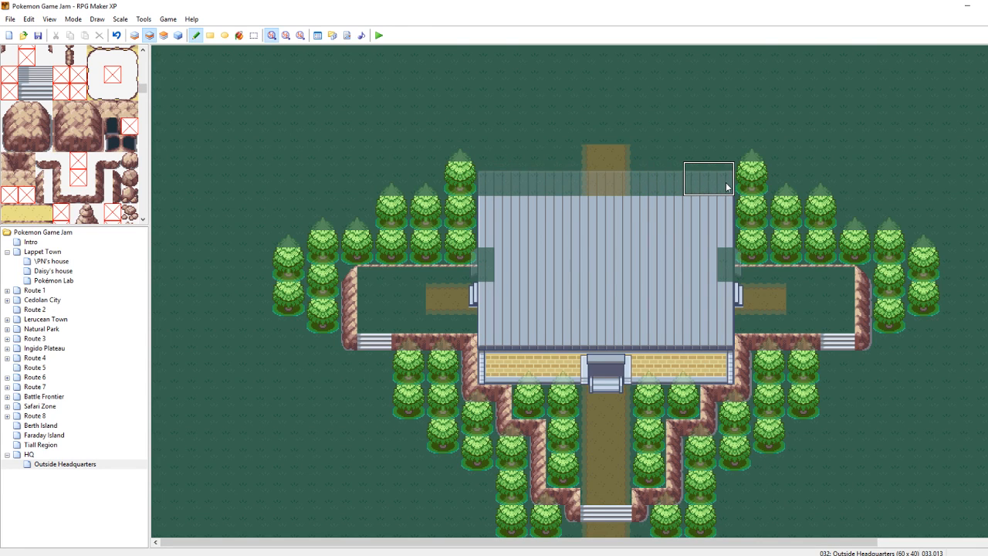
key(F5)
right_click(679, 137)
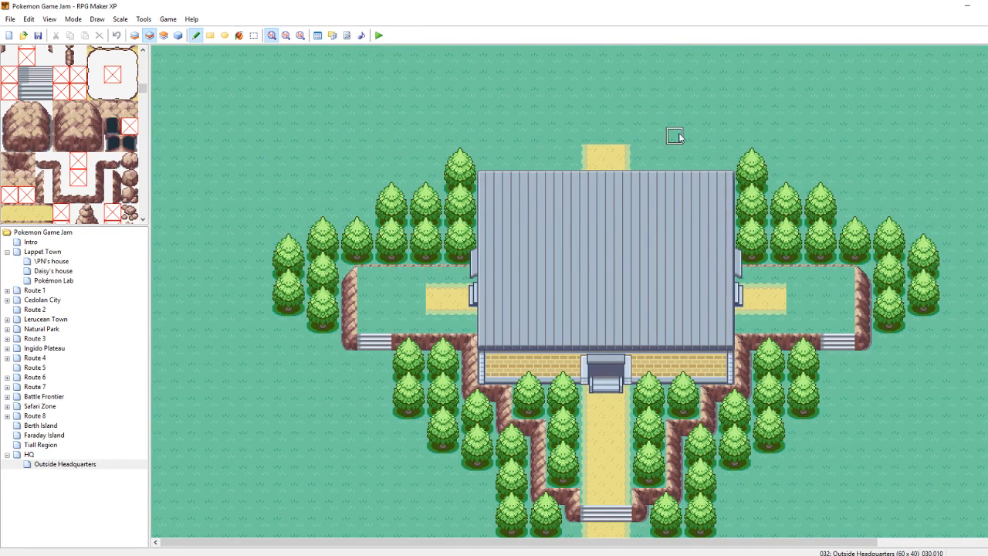
Place a vertical cliff piece on layer 2 behind the building, west of the rear path
key(F6)
right_click(349, 289)
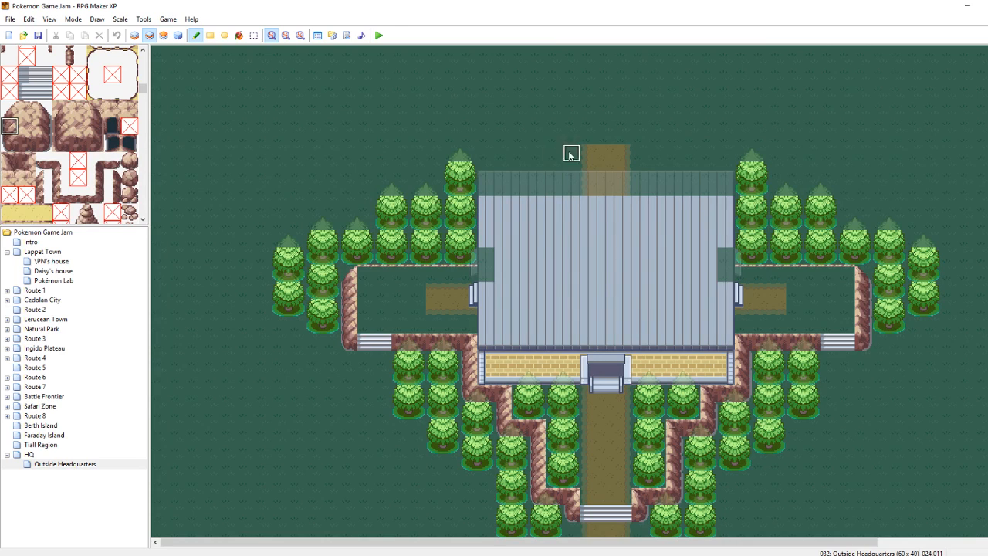
key(F5)
key(F6)
click(555, 143)
key(F5)
key(F6)
click(521, 136)
right_click(556, 170)
key(F5)
key(F6)
Plant one tree west and two trees east of the rear path behind the building, previewing all layers
right_drag(750, 181, 760, 171)
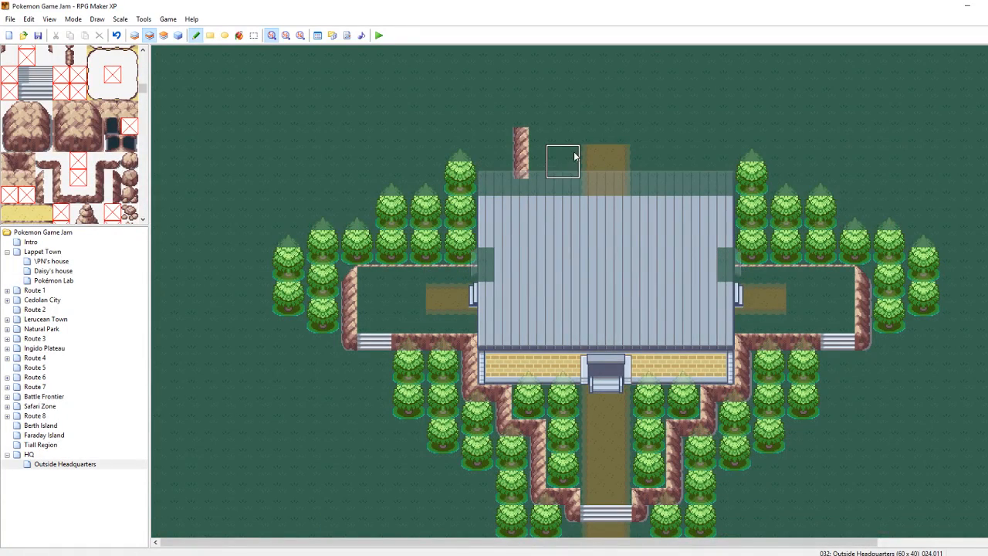
click(574, 155)
key(F4)
key(F4)
click(663, 152)
click(698, 152)
key(F4)
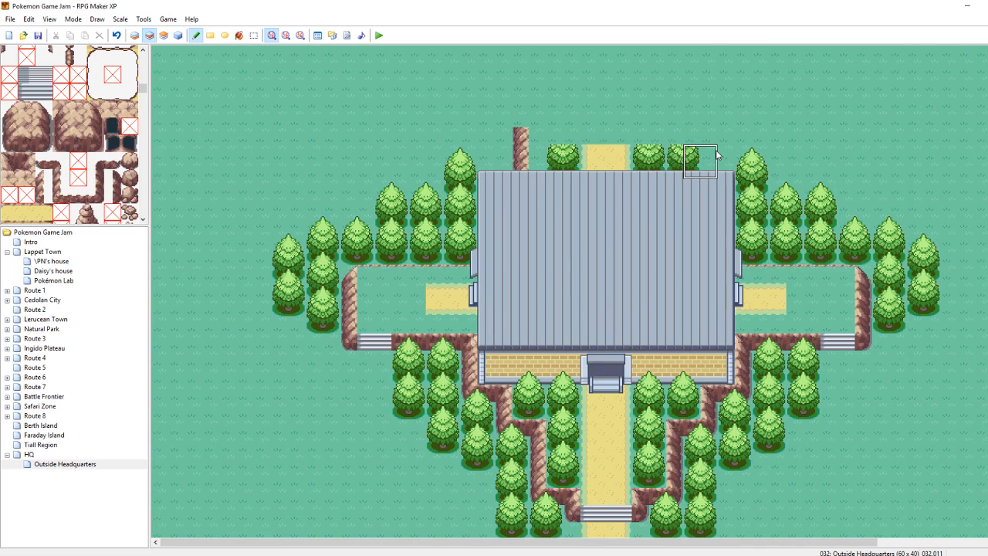
Plant a second tree west of the rear path over the lower cliff tiles on layer 2 and preview all layers
key(F4)
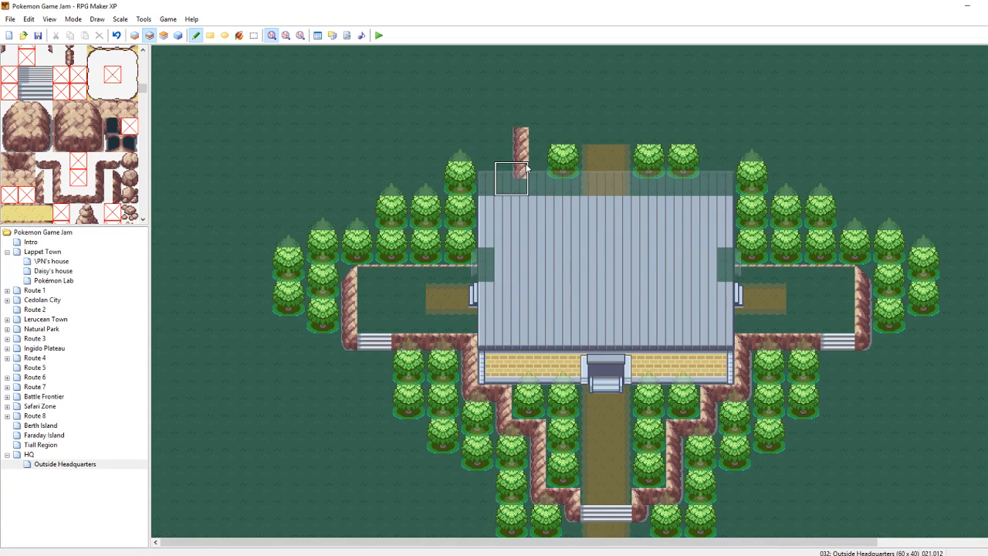
click(537, 160)
right_click(504, 169)
key(F4)
key(F4)
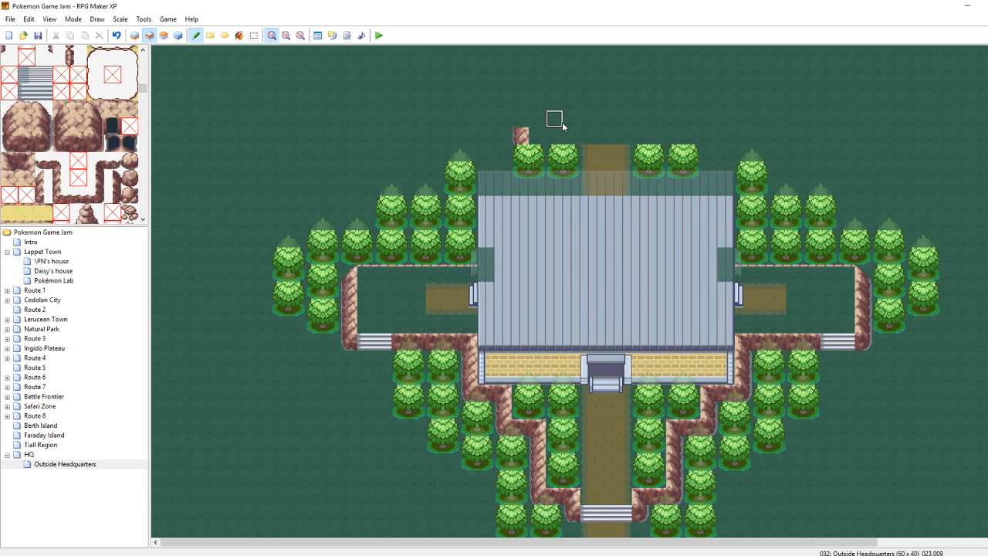
key(F4)
key(F4)
Paint a vertical cliff piece two tiles high behind the building's northwest corner and preview all layers
right_click(521, 133)
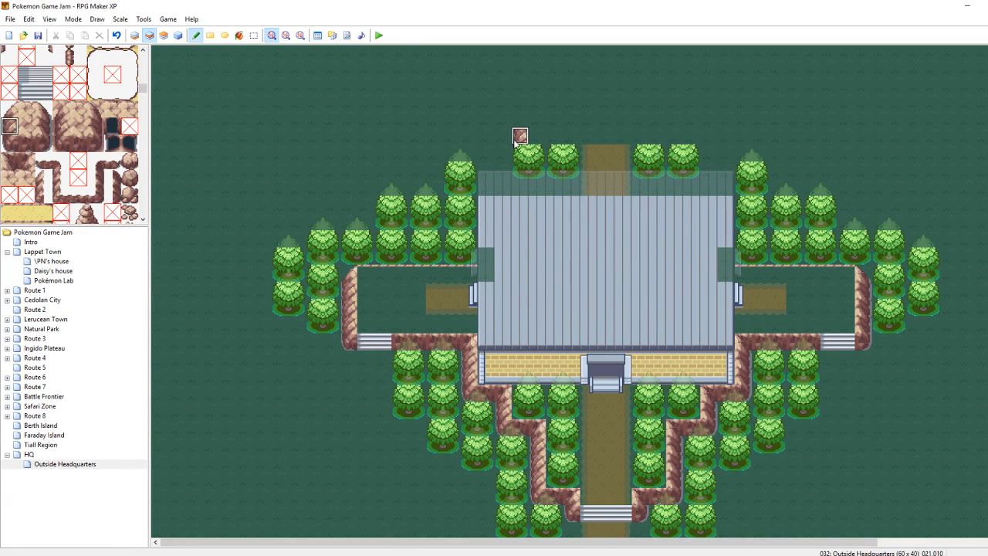
drag(491, 168, 489, 157)
key(F4)
key(F4)
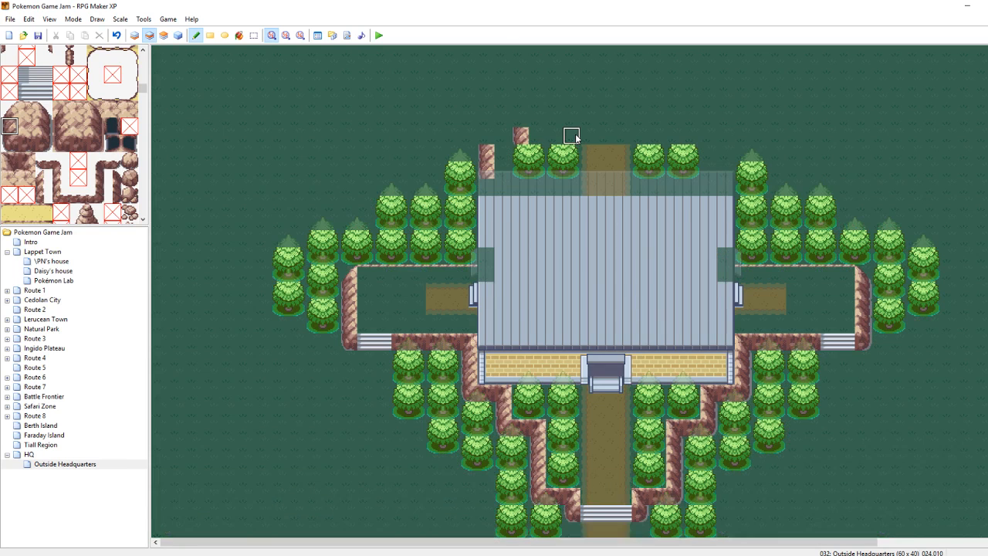
Move the two trees west of the rear path one tile west and erase the leftover tree and cliff tiles
right_drag(570, 165, 524, 158)
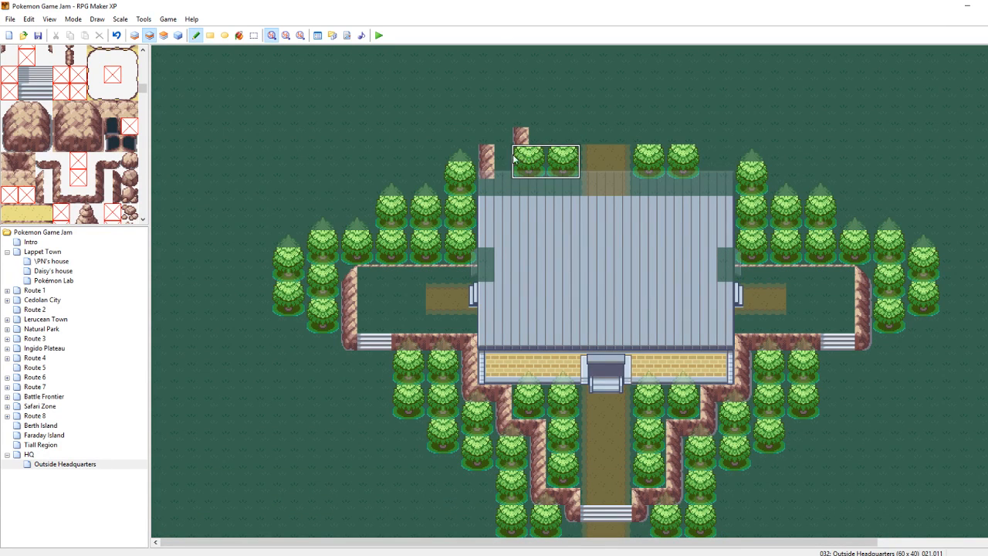
click(506, 159)
right_click(554, 135)
drag(571, 152, 569, 169)
click(520, 135)
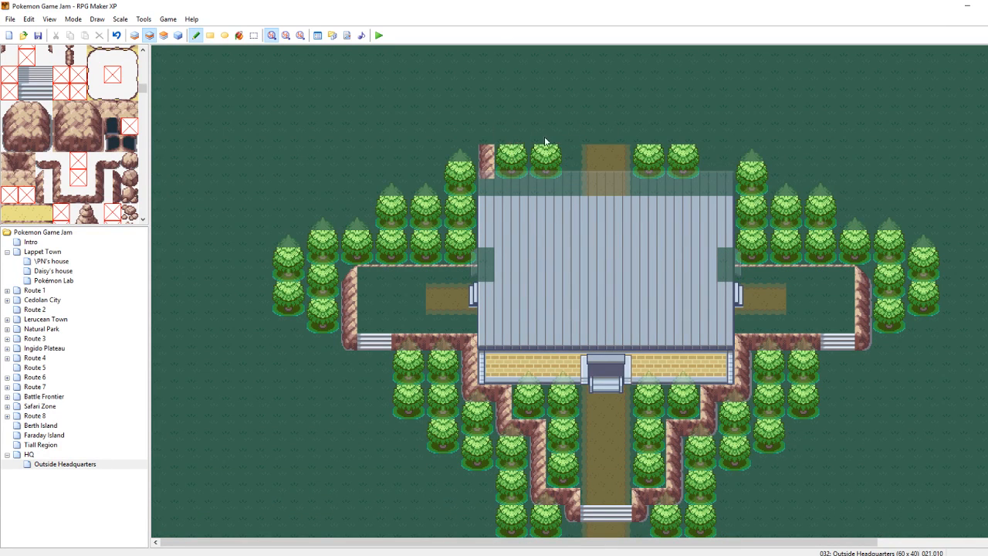
Move the two trees east of the rear path one tile east, erase the leftover tree tiles and preview all layers
right_drag(645, 153, 693, 169)
click(706, 167)
right_click(675, 136)
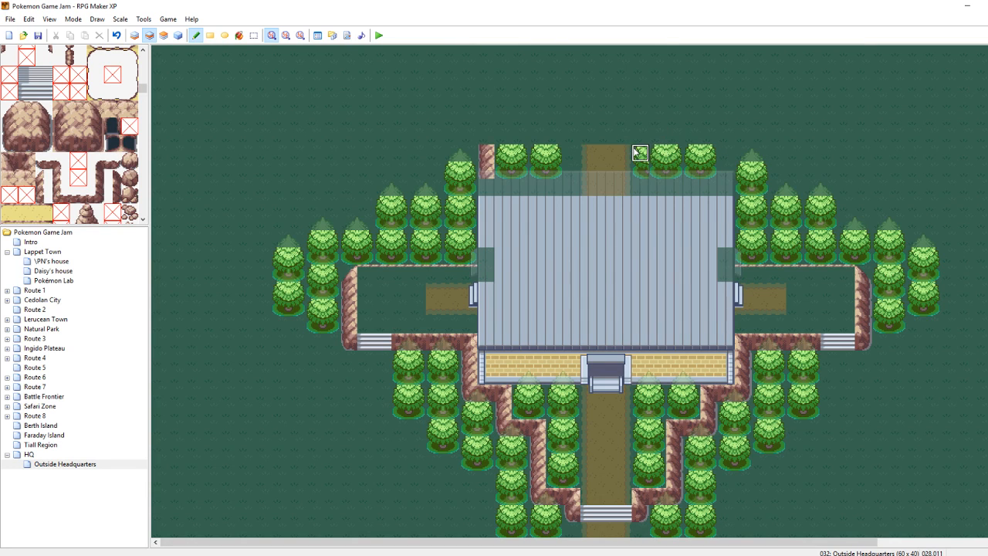
drag(636, 150, 640, 168)
key(F4)
key(F4)
key(F4)
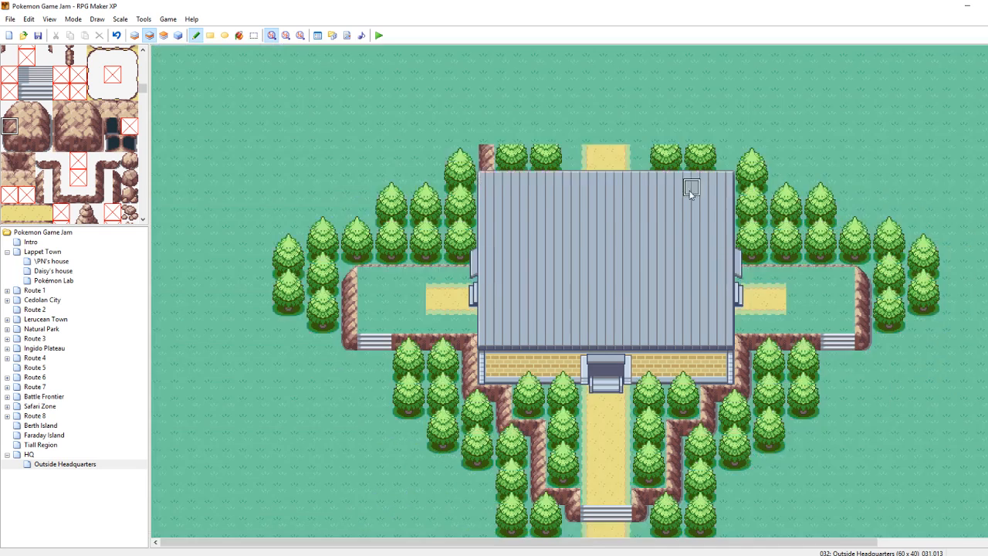
Paint a matching vertical cliff behind the building's northeast corner on layer 2 and preview all layers
key(F4)
click(43, 126)
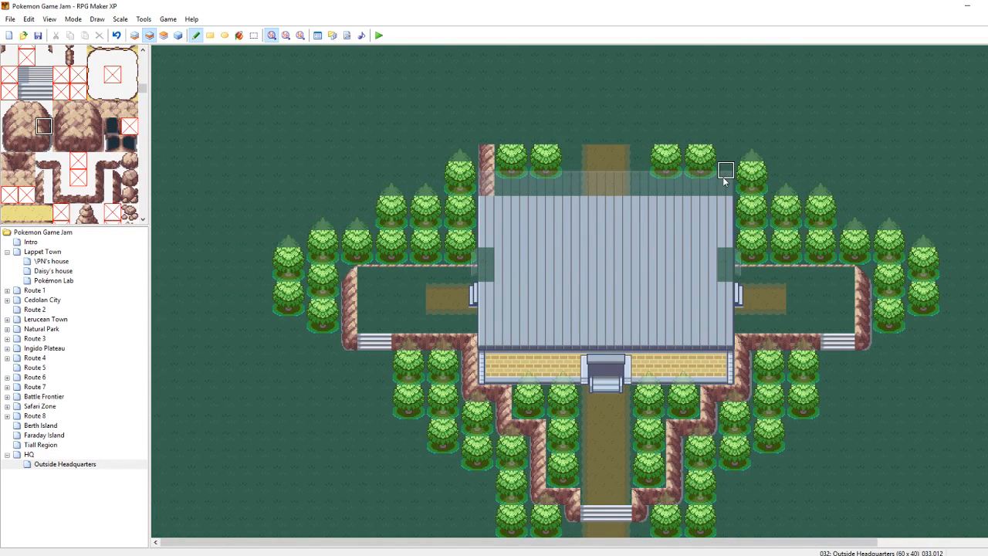
drag(725, 179, 725, 155)
key(F4)
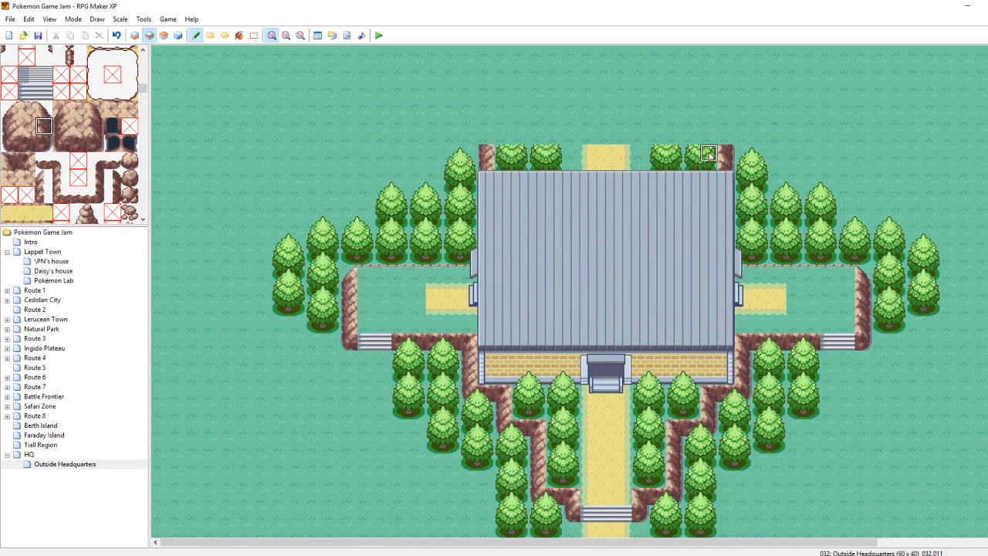
Stack two more trees north of the inner rear tree on each side of the path on layer 2
key(F4)
right_drag(694, 155, 708, 168)
click(671, 125)
click(671, 136)
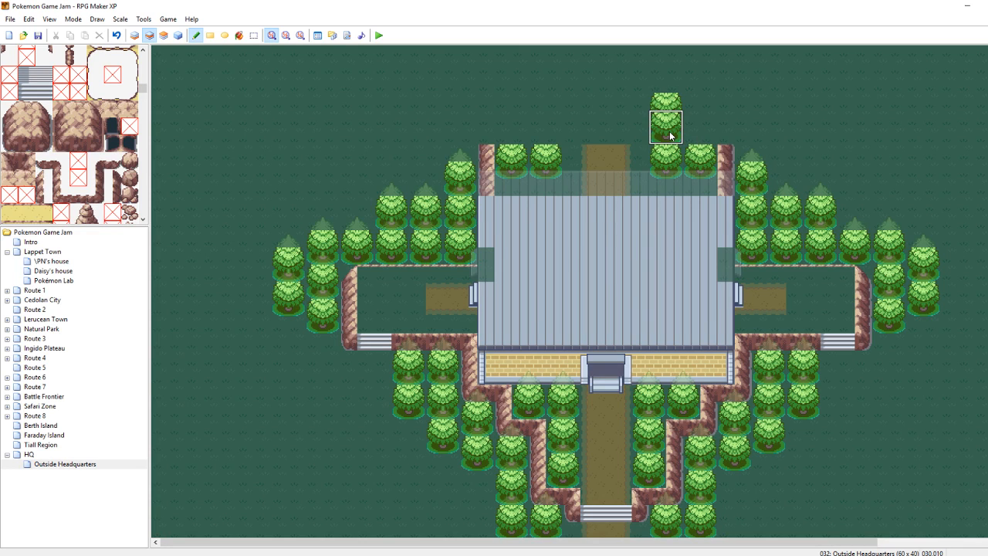
click(669, 99)
click(546, 124)
click(546, 96)
Try a rounded corner one tile above the northwest cliff piece and compare it with the layer preview
right_click(486, 153)
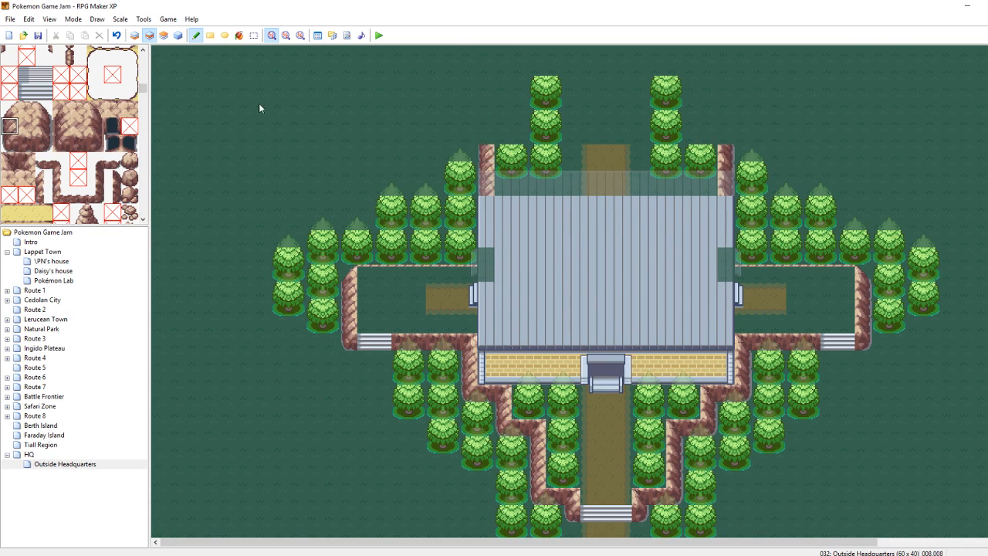
click(10, 108)
key(F3)
key(F4)
key(F3)
key(F4)
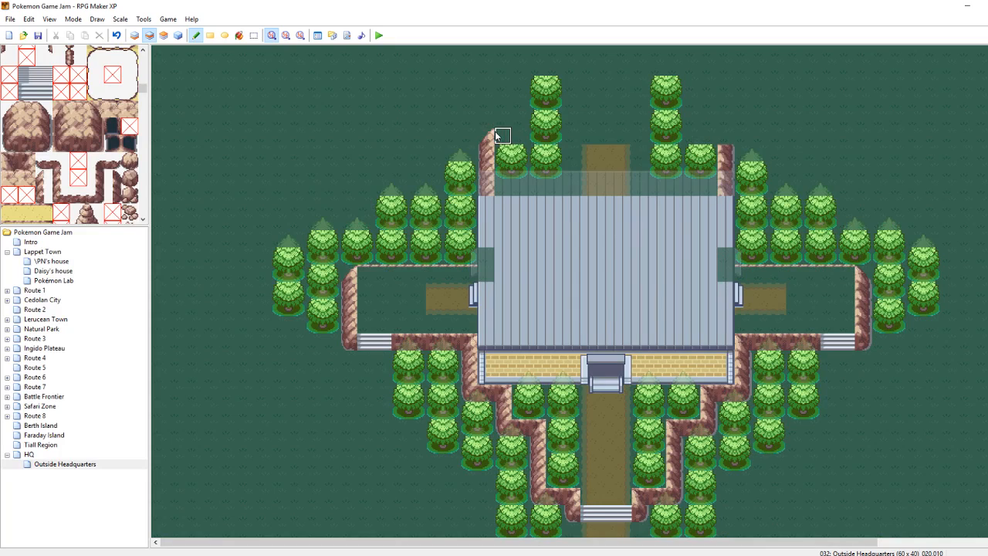
key(F3)
key(F4)
key(F3)
key(F4)
Place the rounded corner on the northwest cliff's top tile and erase the corner piece above it
click(8, 111)
click(490, 136)
click(487, 148)
right_click(497, 130)
click(490, 133)
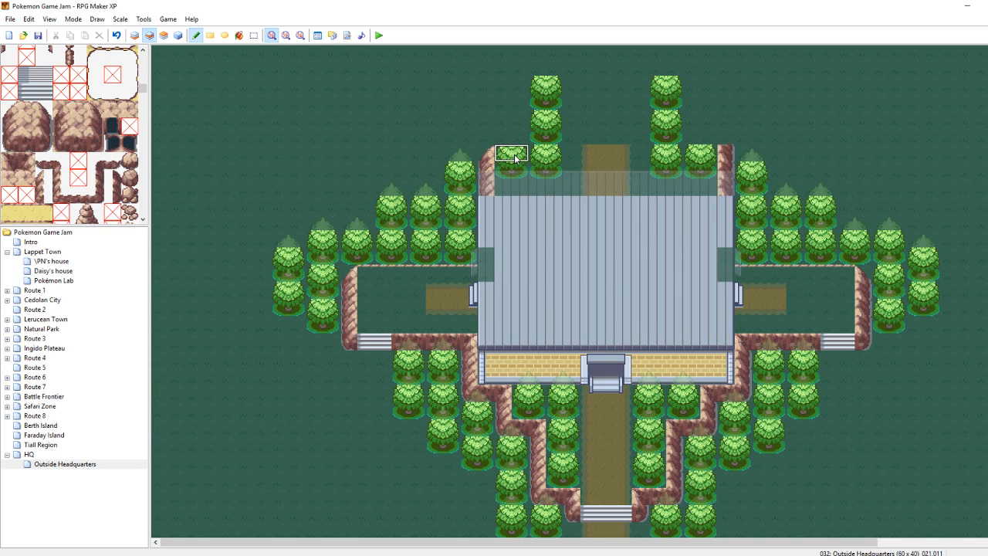
Put the outer west rear tree's top on layer 3 and replace it on layer 2 with a horizontal cliff edge
click(164, 35)
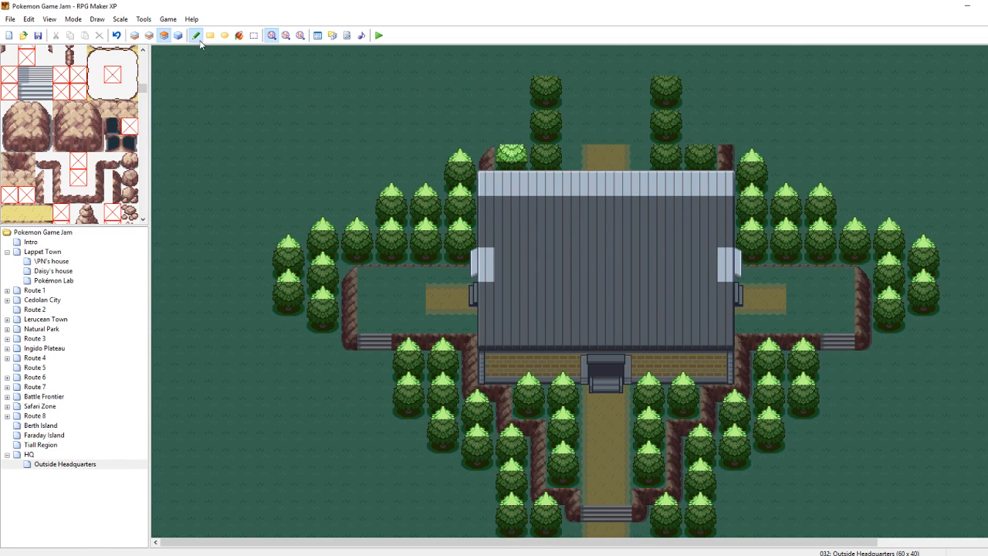
click(149, 35)
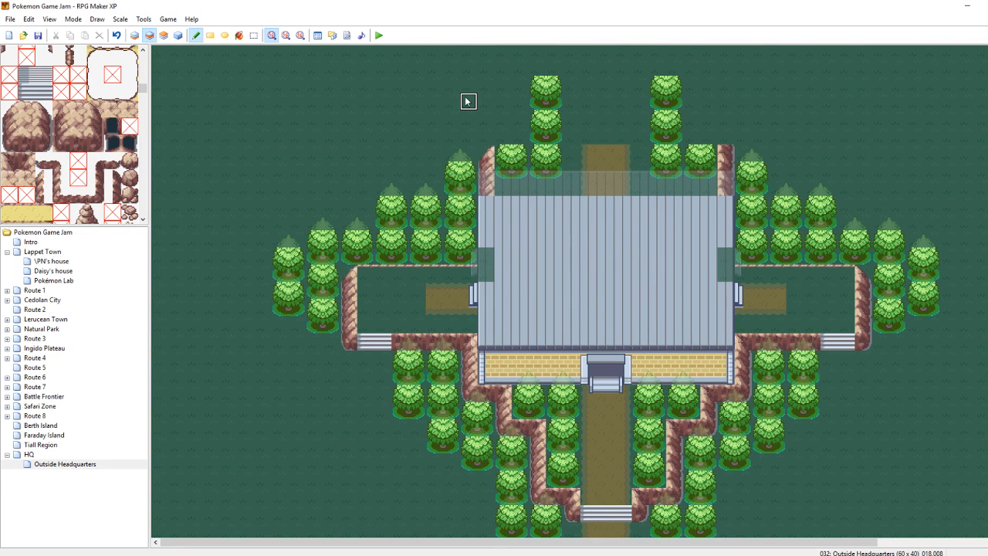
key(F4)
key(F4)
drag(507, 153, 521, 153)
key(F4)
key(F4)
scroll(37, 184, down, 5)
click(27, 91)
drag(504, 151, 518, 150)
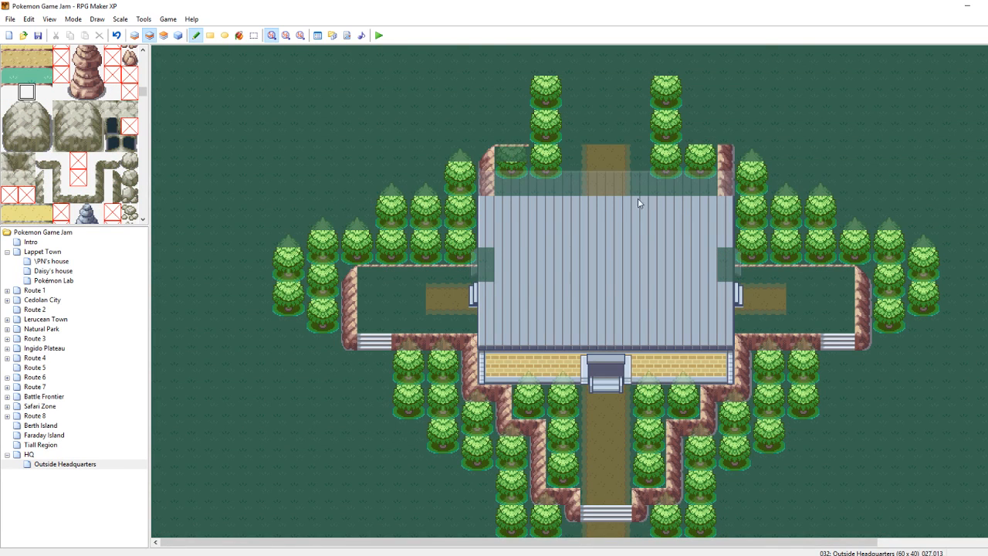
Extend the west cliff north beside the inner rear trees on layer 2, ending in a rounded corner and a horizontal edge
scroll(14, 97, down, 3)
click(9, 160)
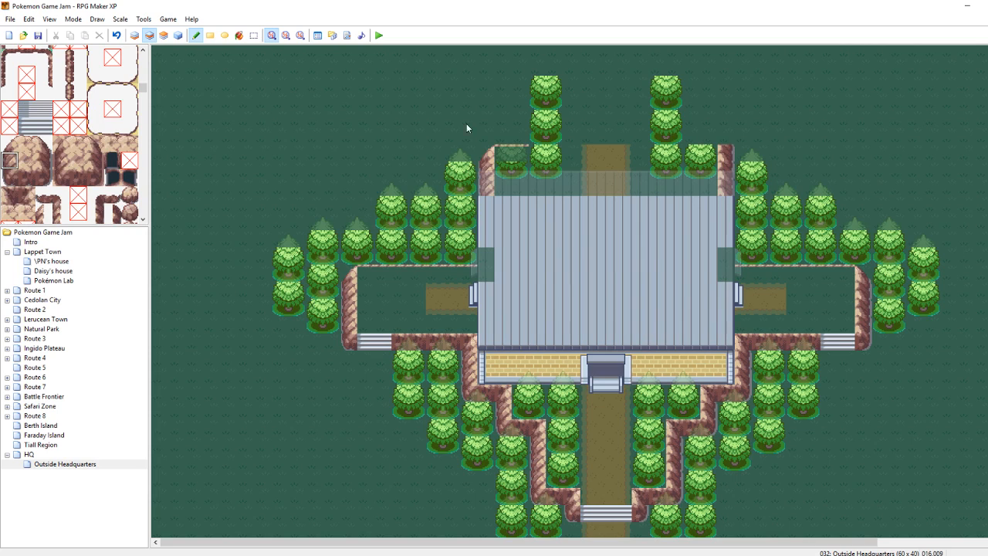
mouse_move(517, 136)
mouse_down()
mouse_move(520, 85)
mouse_move(540, 82)
mouse_up()
right_click(591, 67)
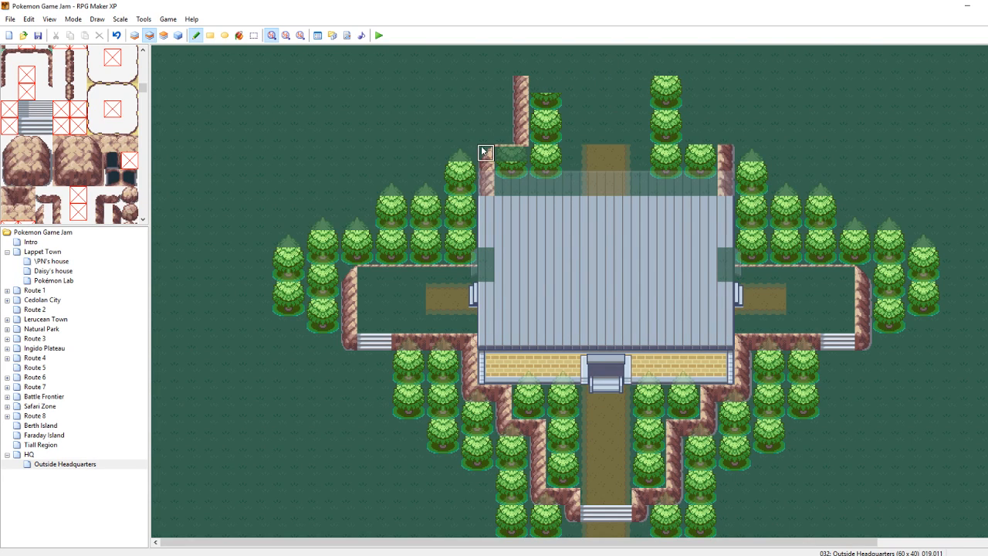
click(549, 82)
click(543, 82)
right_click(600, 83)
key(F4)
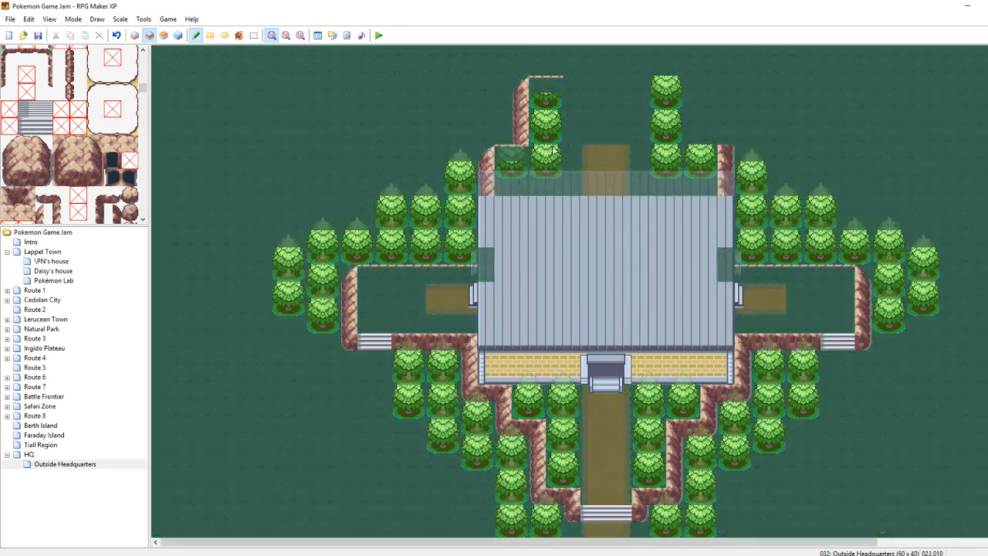
Add layer 3 tops to the northernmost rear trees on both sides and to the outer east rear tree, previewing the layers
click(162, 37)
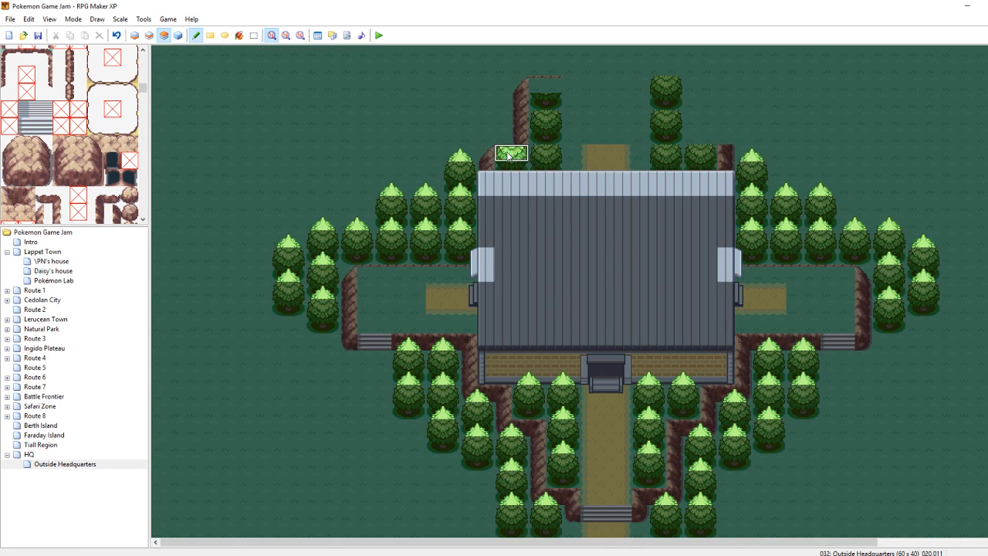
click(545, 83)
click(656, 88)
click(688, 153)
key(F4)
key(F6)
key(F4)
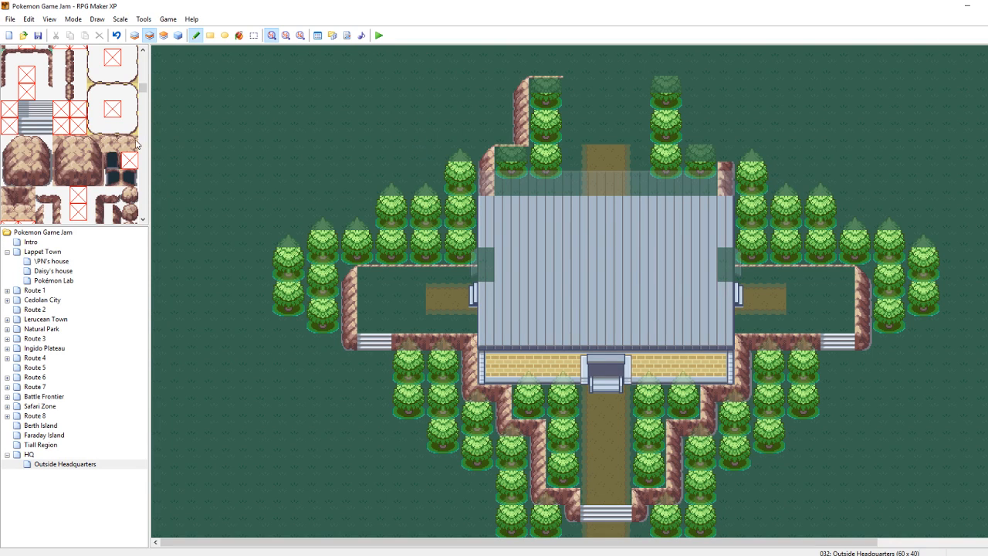
Cap the northeast cliff with a rounded corner and add a horizontal edge behind the outer east rear tree
click(43, 143)
click(724, 153)
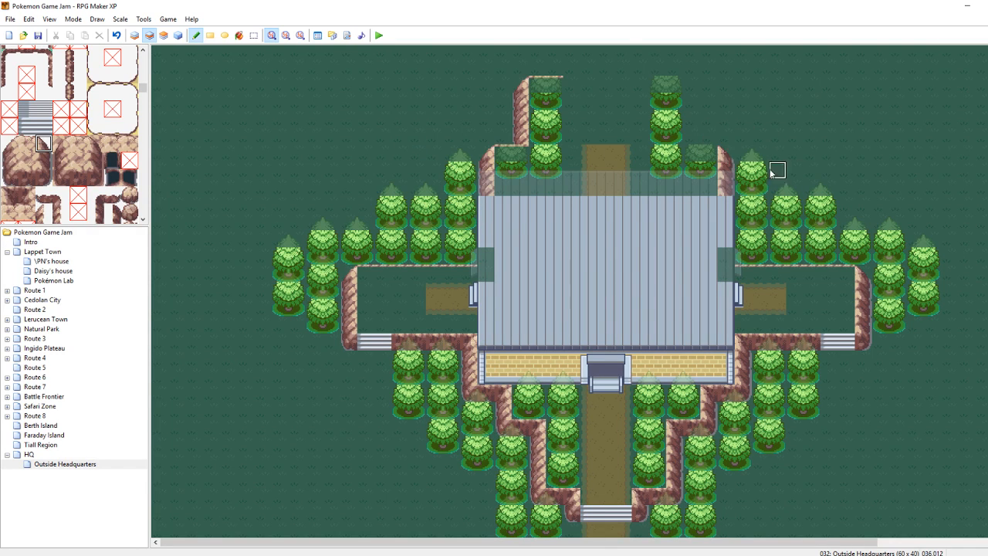
click(700, 154)
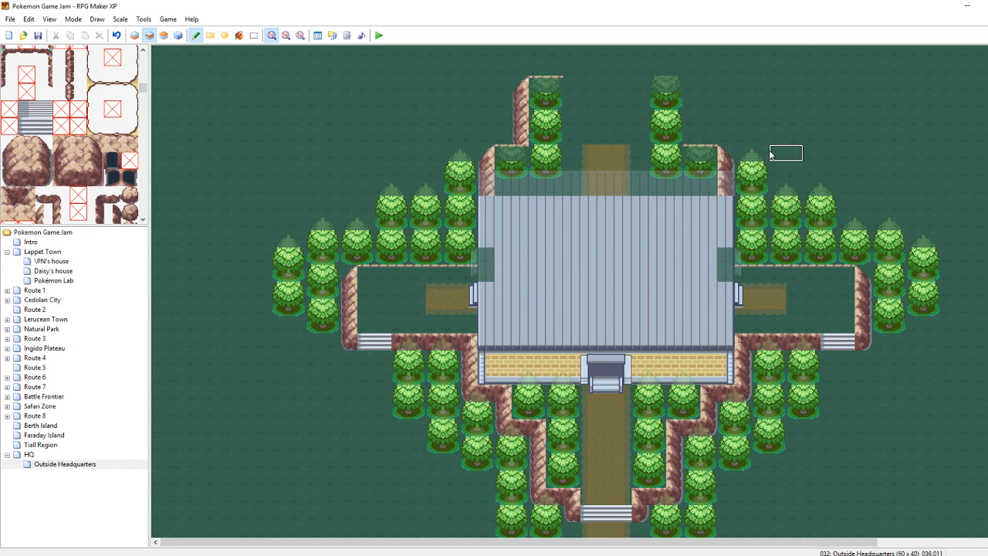
Build the vertical cliff east of the inner rear trees with a rounded corner and run the horizontal edge across to the west cliff
click(43, 160)
mouse_move(691, 99)
mouse_down()
mouse_move(690, 132)
mouse_move(691, 100)
mouse_up()
click(43, 143)
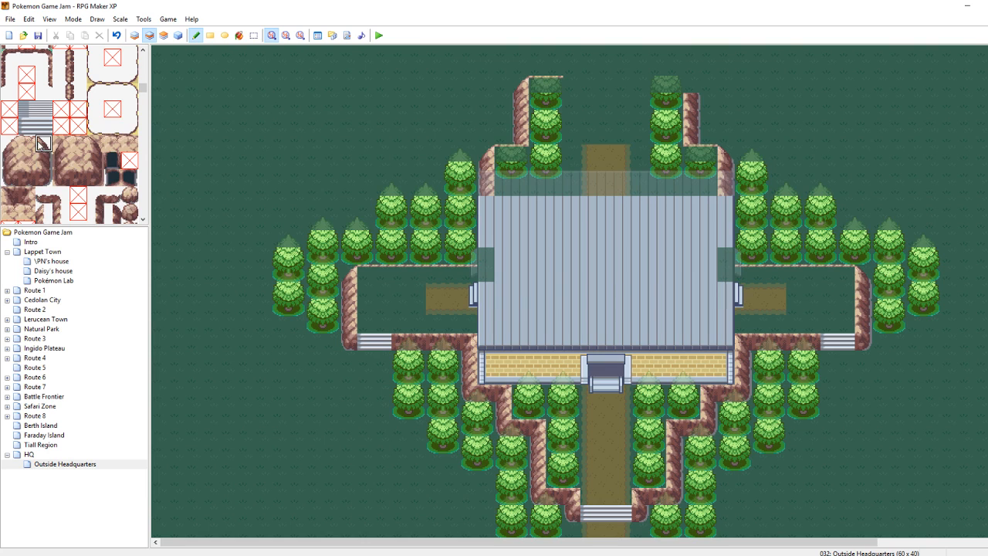
click(692, 84)
drag(657, 85, 548, 84)
key(F4)
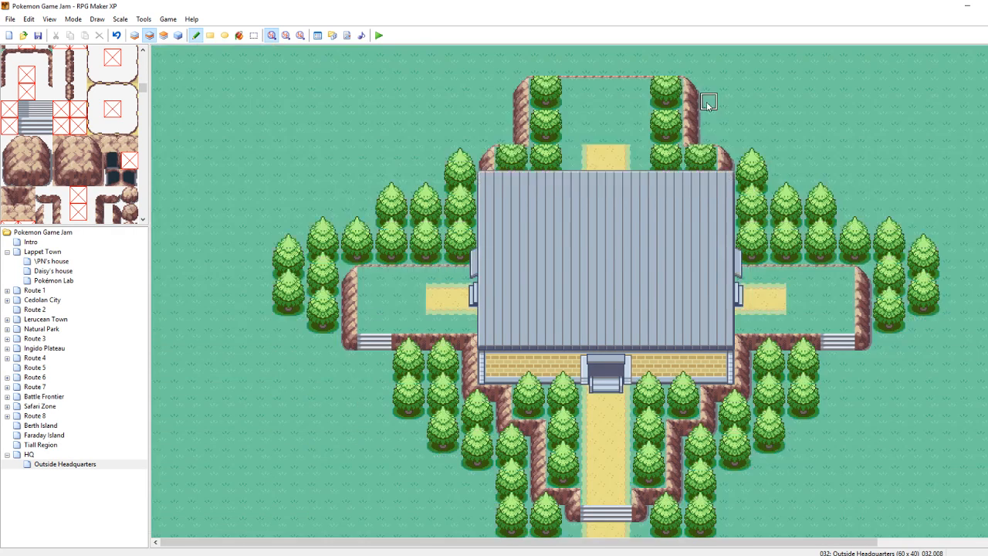
Extend the rear sand path north past the back cliff edge on layer 1 and preview all layers
click(134, 34)
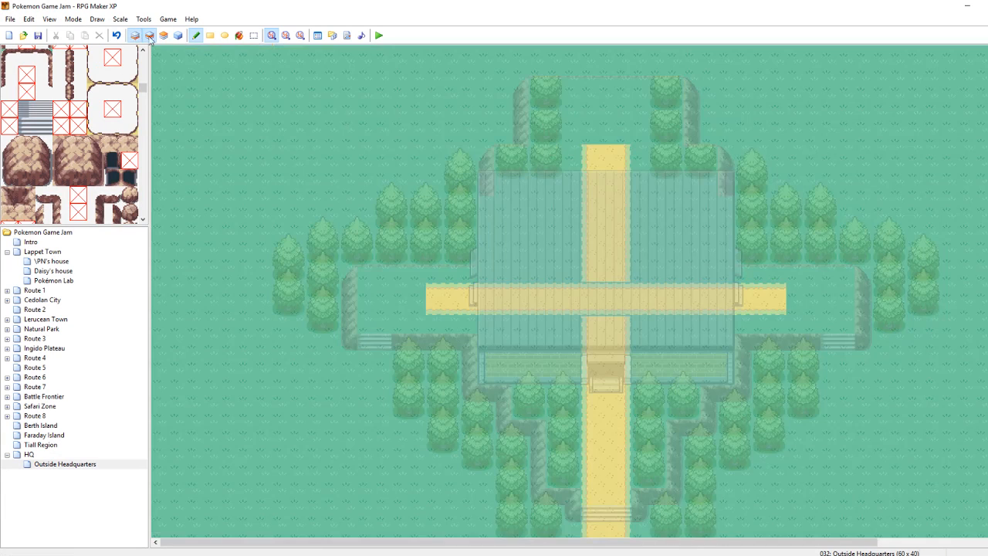
right_drag(594, 163, 624, 174)
drag(624, 170, 625, 77)
key(F4)
Place a three-tile-wide staircase on layer 2 where the rear path crosses the back cliff edge
click(149, 35)
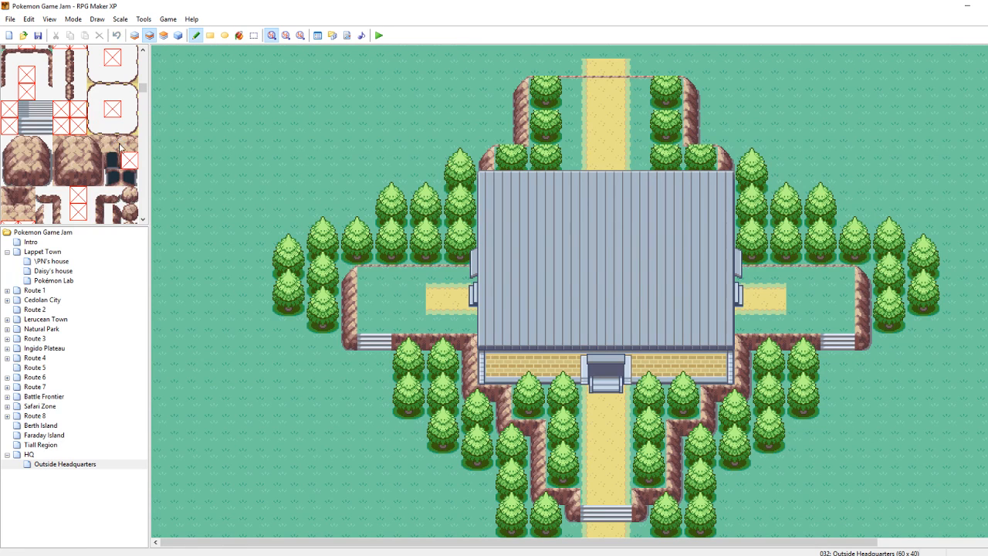
scroll(120, 147, down, 6)
scroll(119, 147, up, 8)
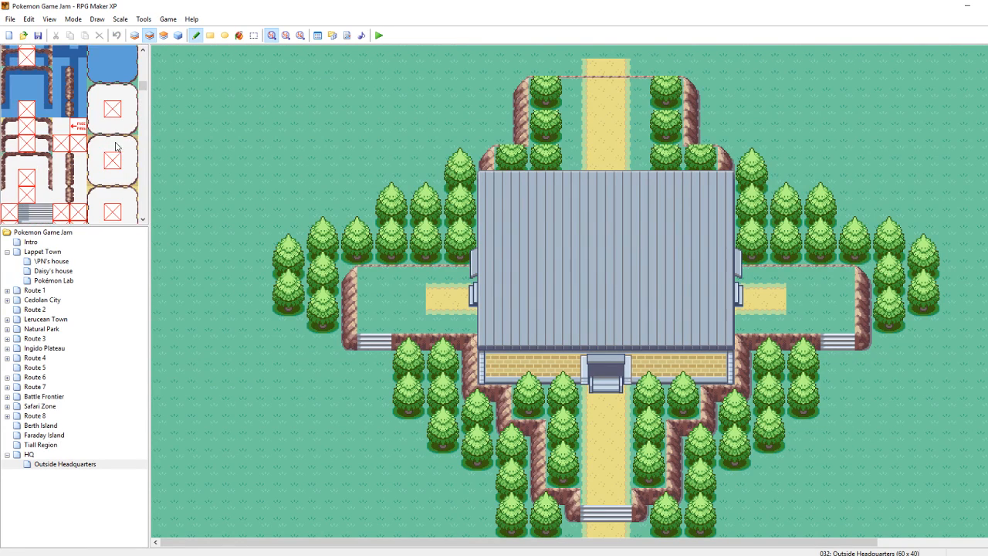
drag(35, 208, 40, 215)
key(F4)
click(592, 83)
right_click(605, 84)
click(620, 84)
Move the rear stairs one tile south and build a rounded cliff corner and wall piece on their west side
scroll(61, 125, up, 5)
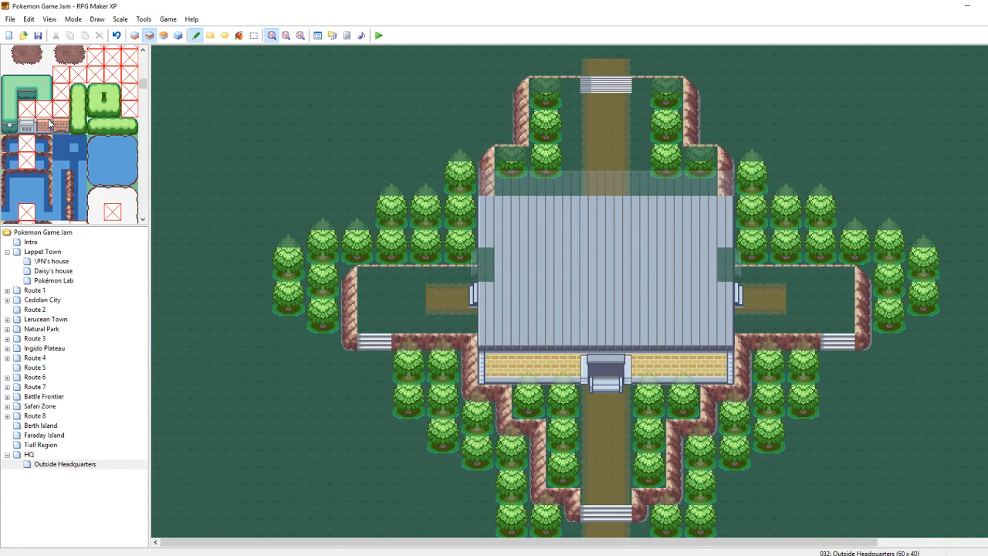
scroll(60, 125, down, 5)
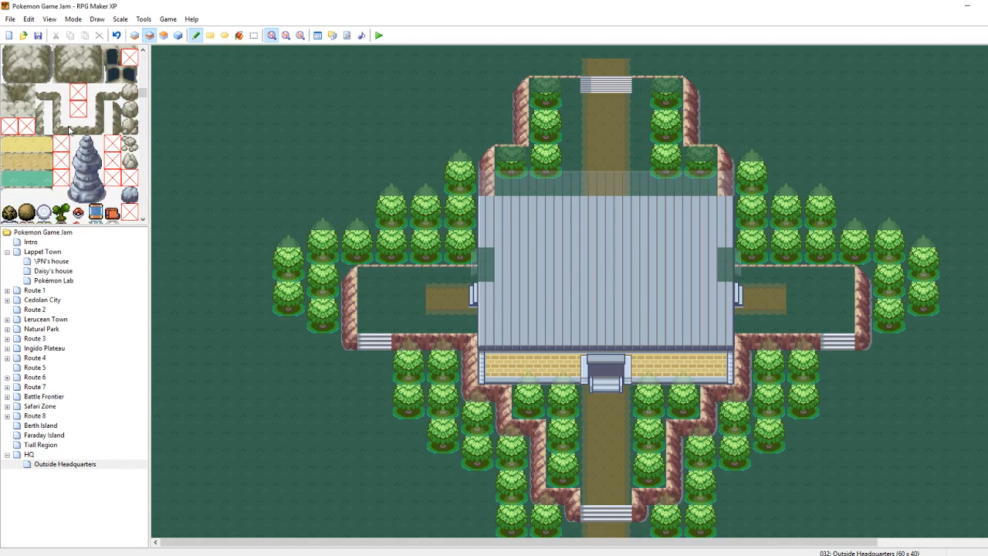
click(44, 75)
click(571, 85)
right_click(606, 84)
click(606, 101)
right_click(606, 68)
drag(624, 84, 589, 84)
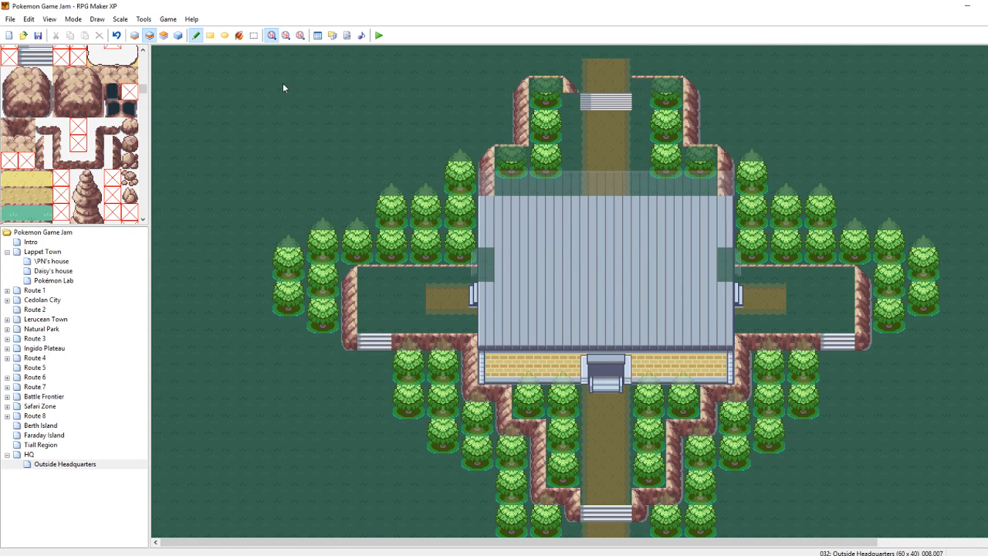
click(44, 92)
click(96, 91)
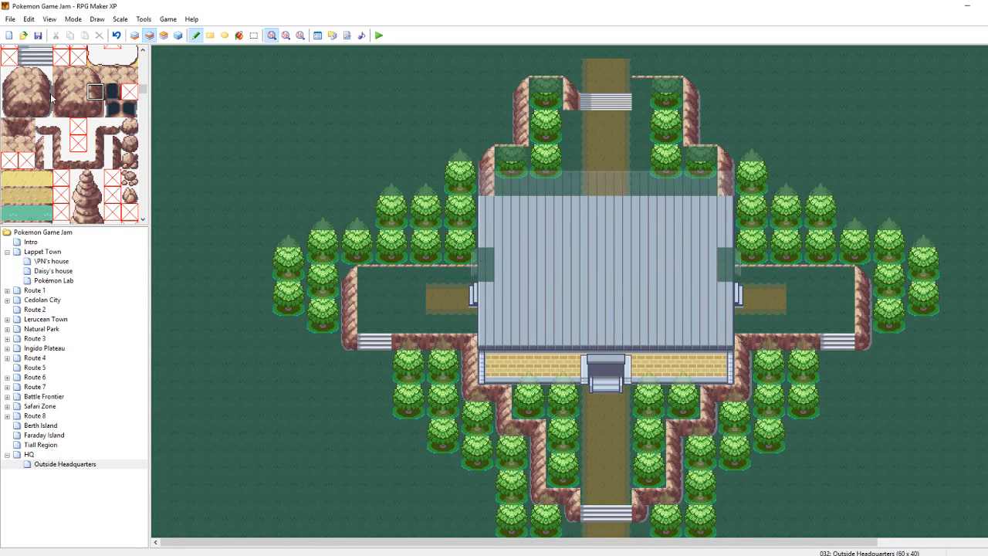
Add a mirrored rounded cliff corner and wall piece on the east side of the rear stairs
click(10, 141)
scroll(38, 135, down, 1)
scroll(48, 118, up, 1)
click(67, 76)
click(11, 75)
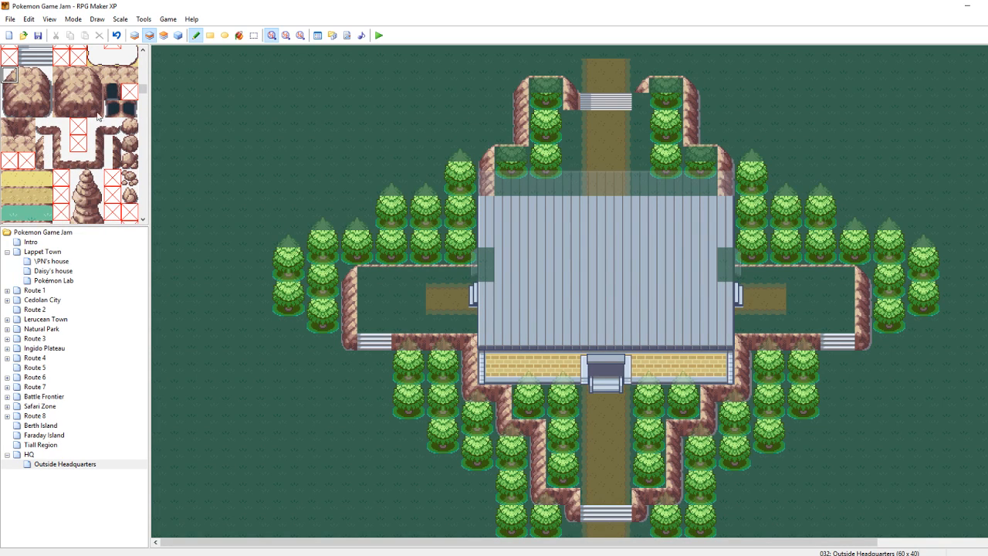
click(70, 96)
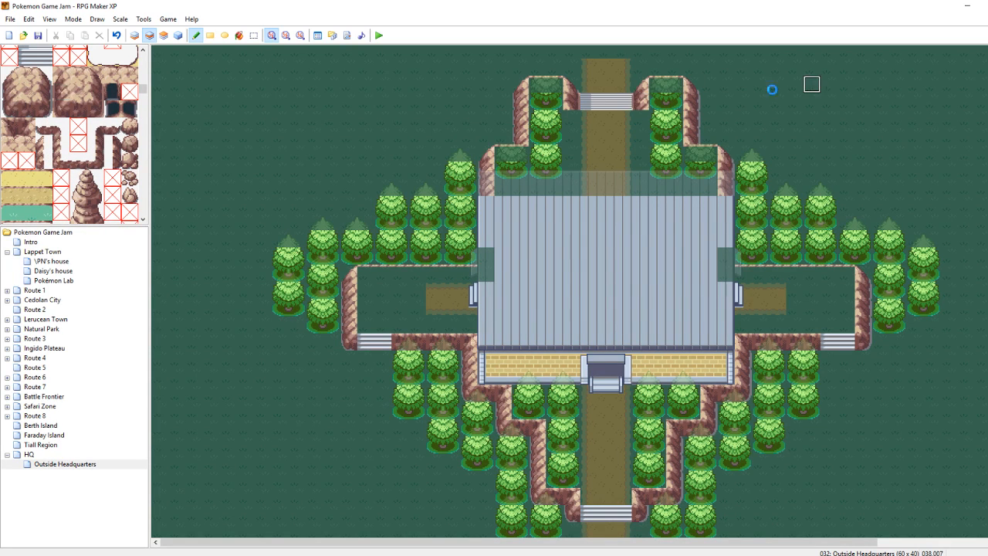
Examine the cliffs and stairs on the Route 2 map, comparing how their tiles are distributed over layers 1, 2 and 3
click(35, 309)
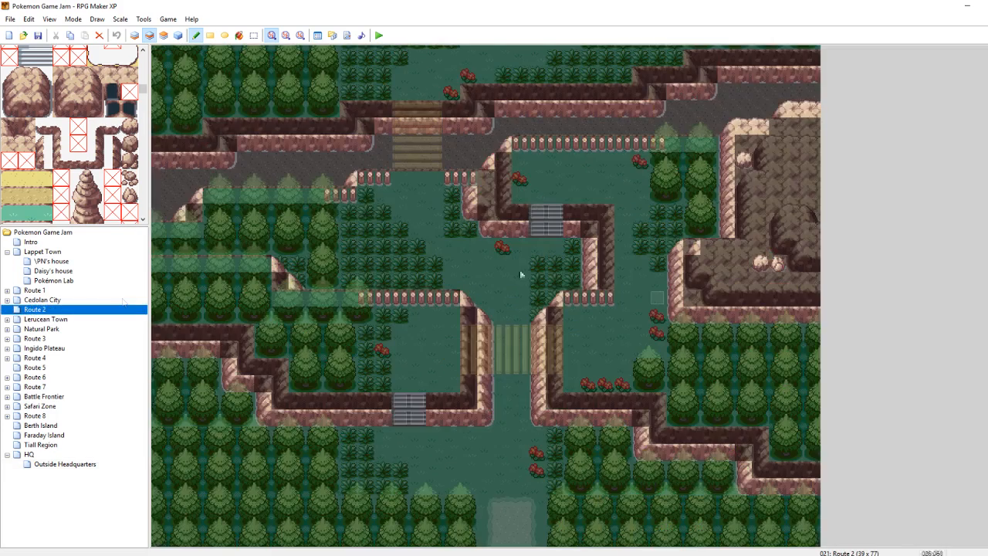
scroll(486, 295, up, 5)
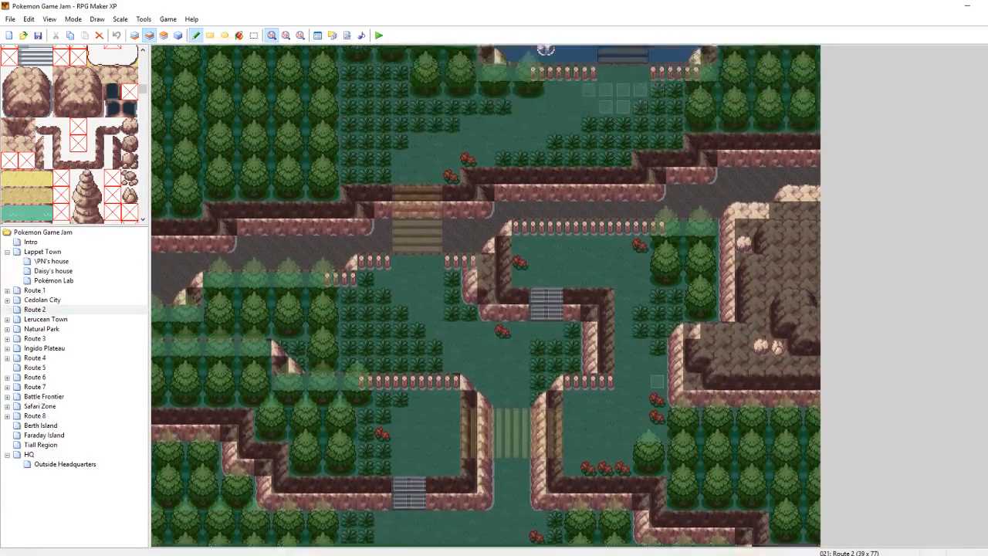
scroll(615, 114, up, 5)
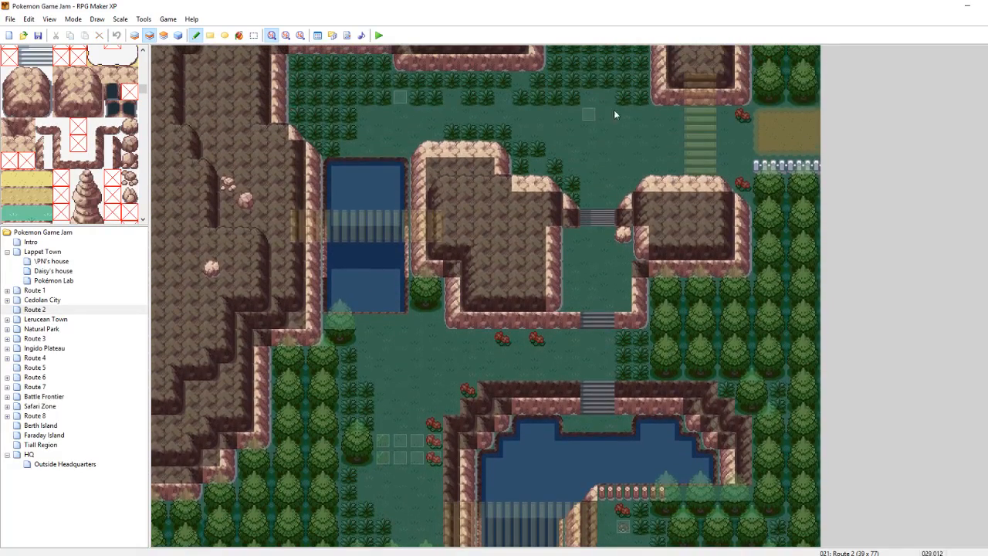
click(164, 35)
click(134, 35)
right_click(587, 243)
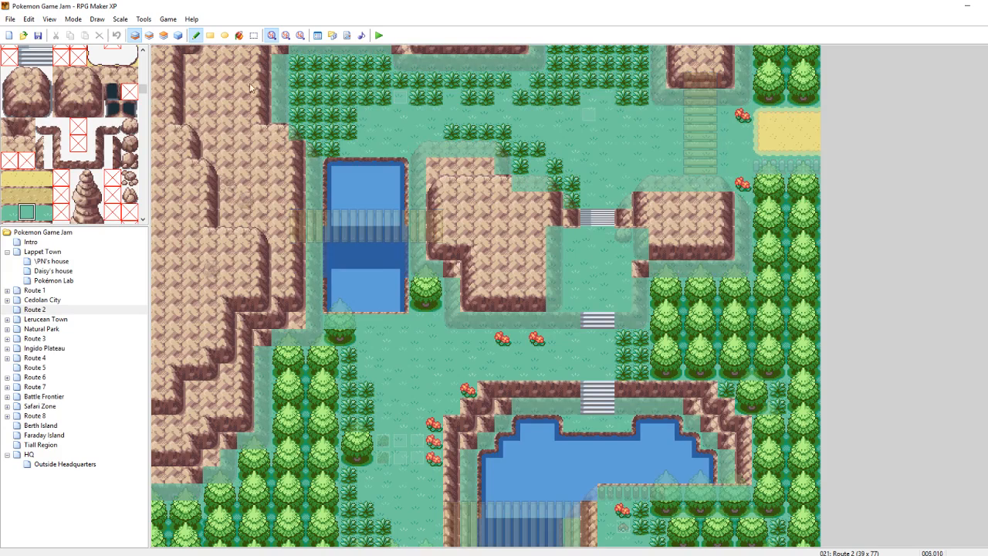
click(161, 38)
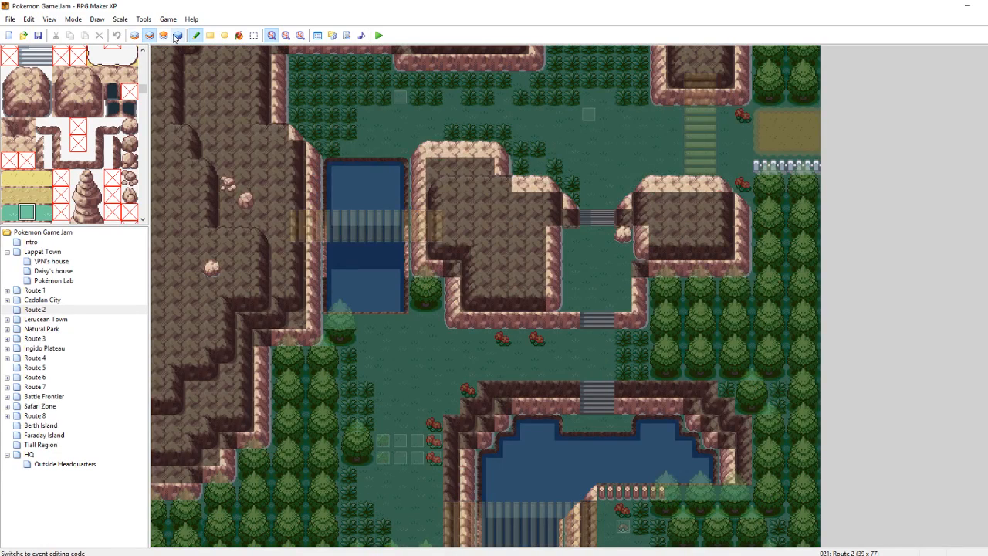
click(166, 37)
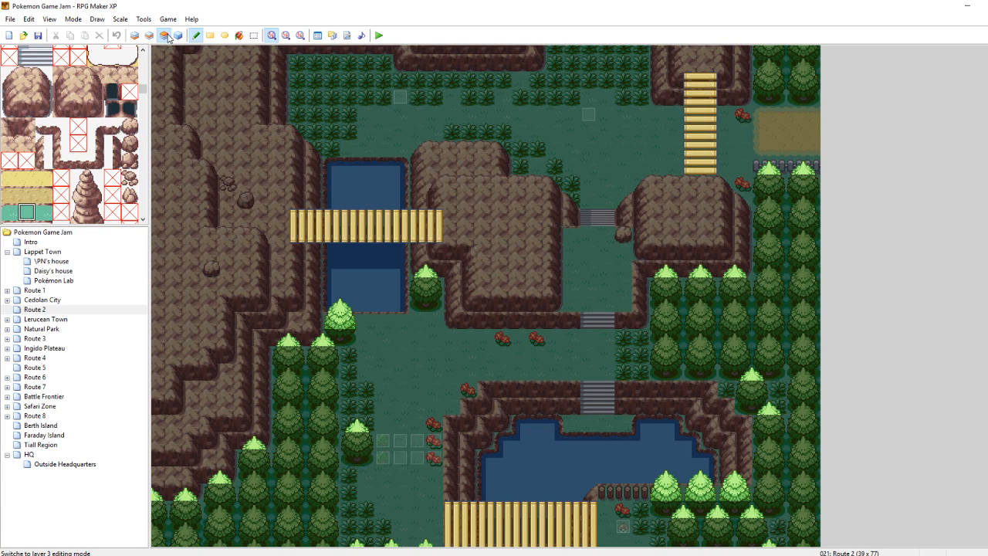
On the Outside Headquarters map, add thin cliff-edge tiles on layer 3 below the wall pieces flanking the rear stairs and preview all layers
click(52, 464)
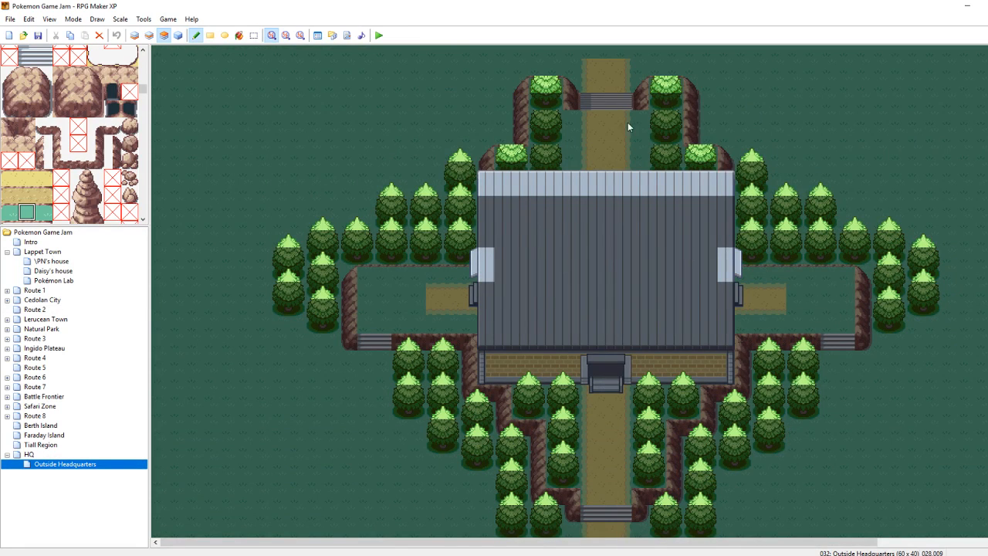
scroll(37, 198, down, 1)
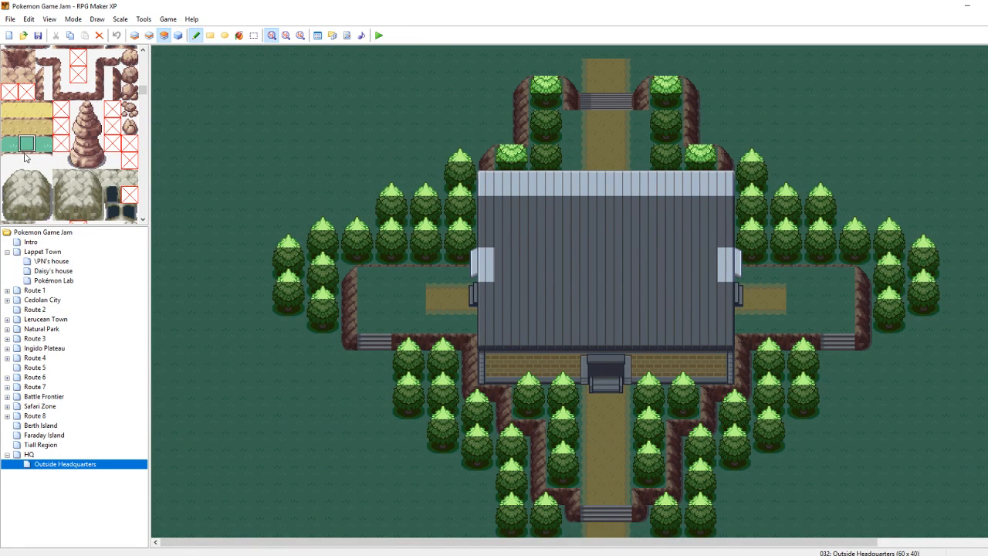
click(26, 160)
click(572, 117)
click(640, 118)
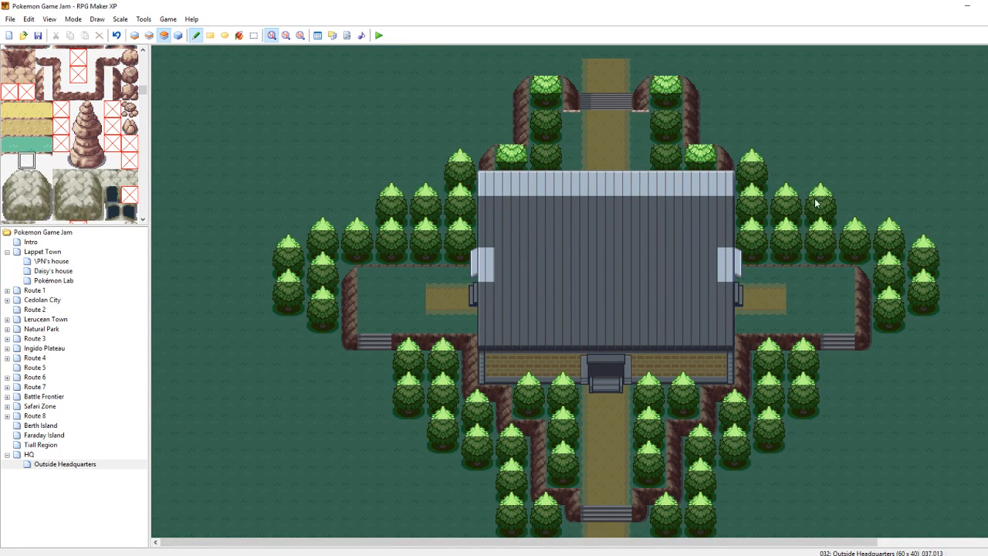
key(F4)
key(F4)
key(F4)
right_click(829, 140)
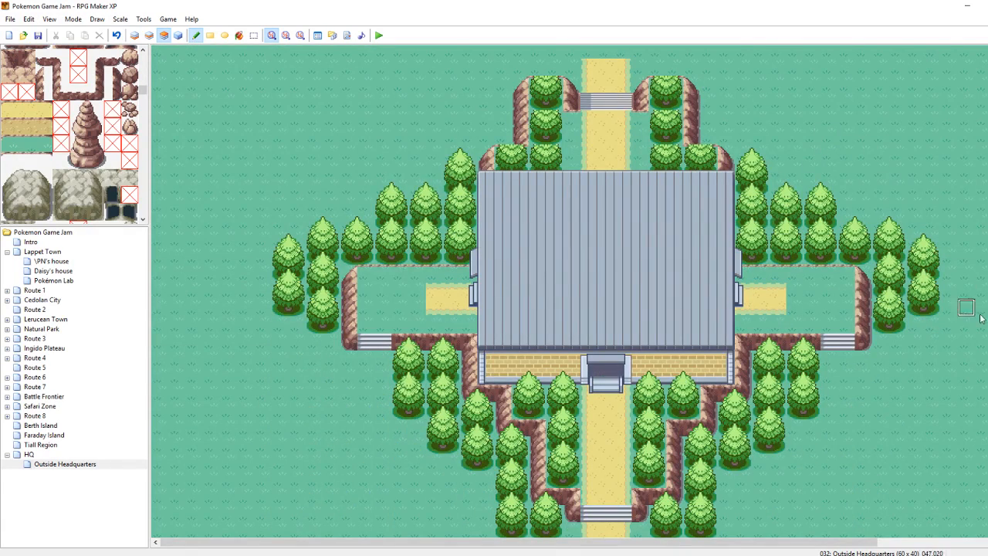
scroll(606, 309, up, 3)
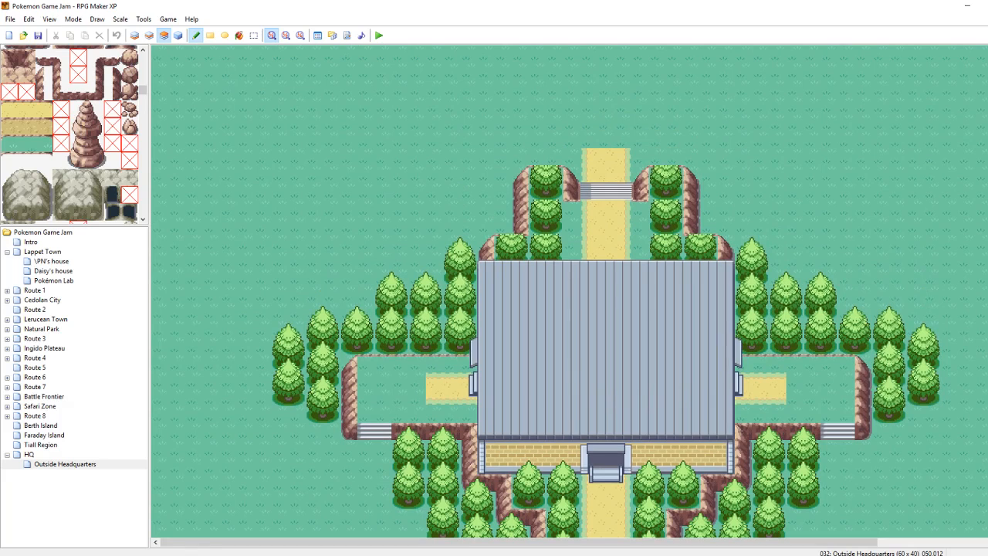
key(F4)
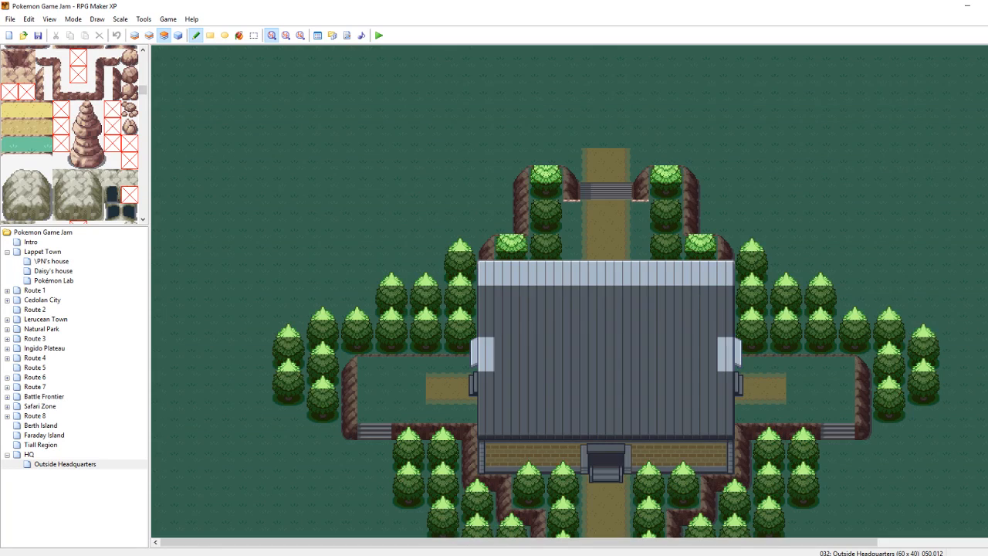
Resize the Outside Headquarters map to 80 tiles wide and 60 tiles high
click(149, 35)
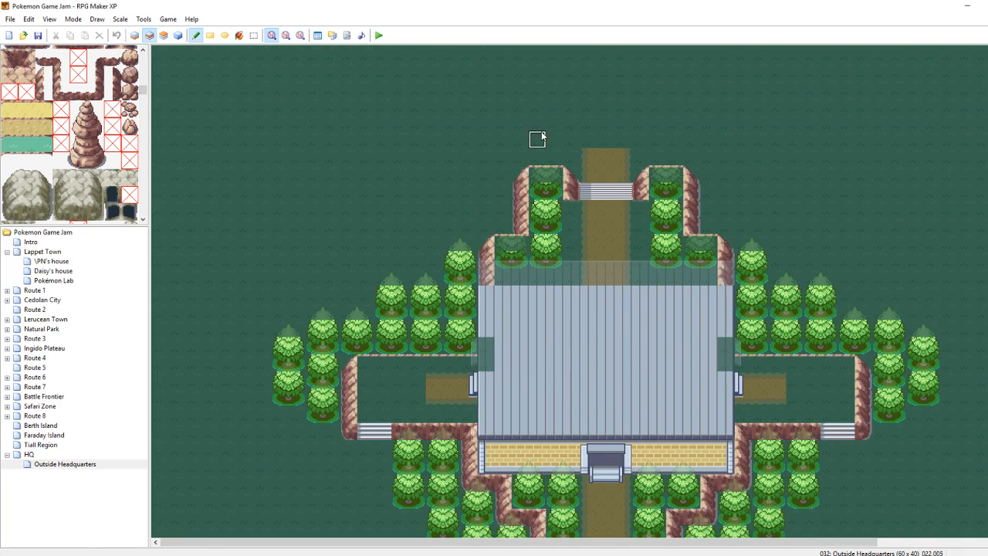
click(133, 36)
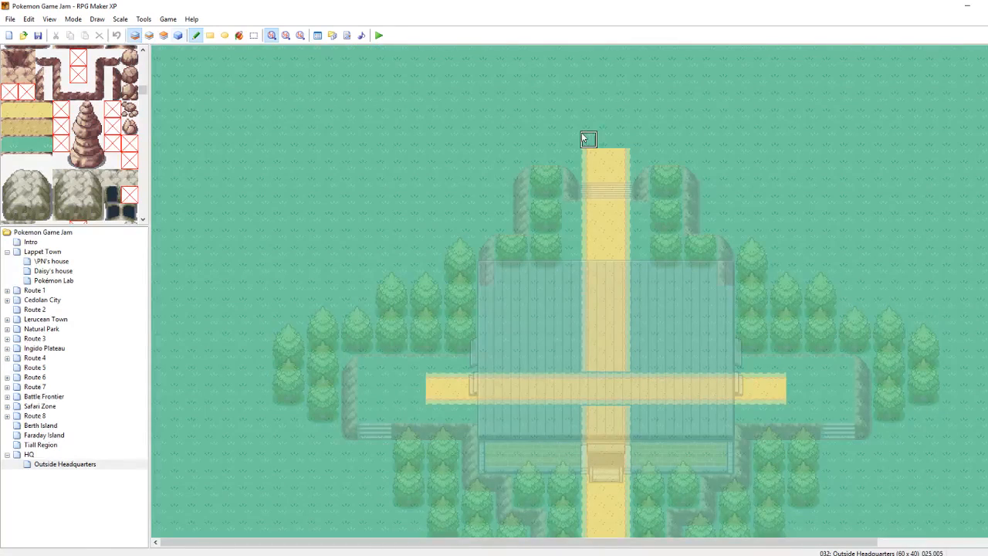
right_click(71, 465)
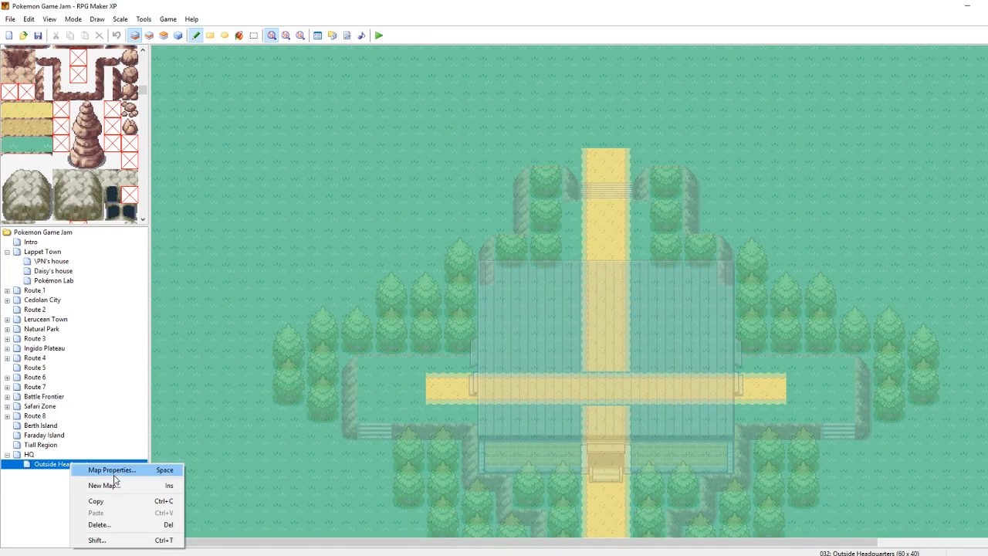
click(112, 471)
double_click(443, 280)
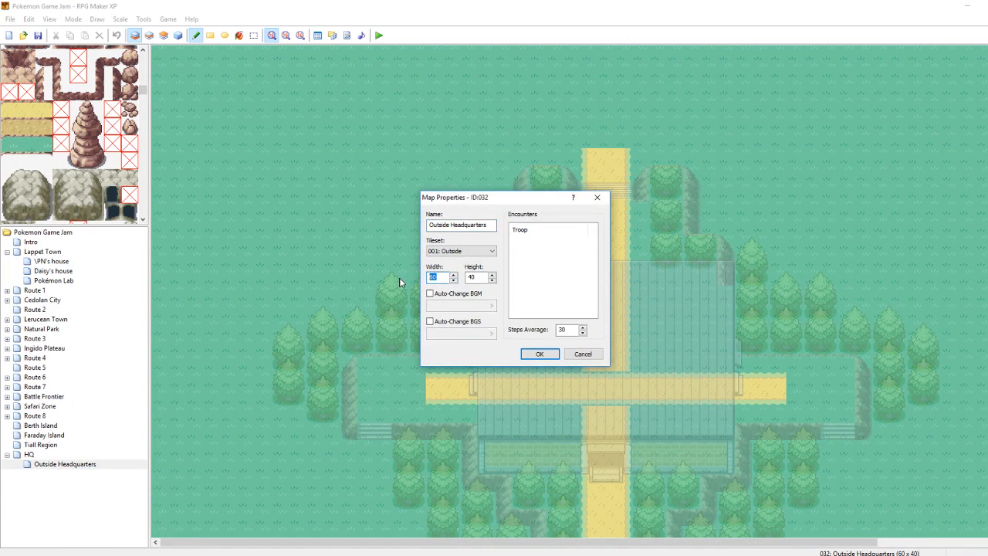
text(80)
click(540, 353)
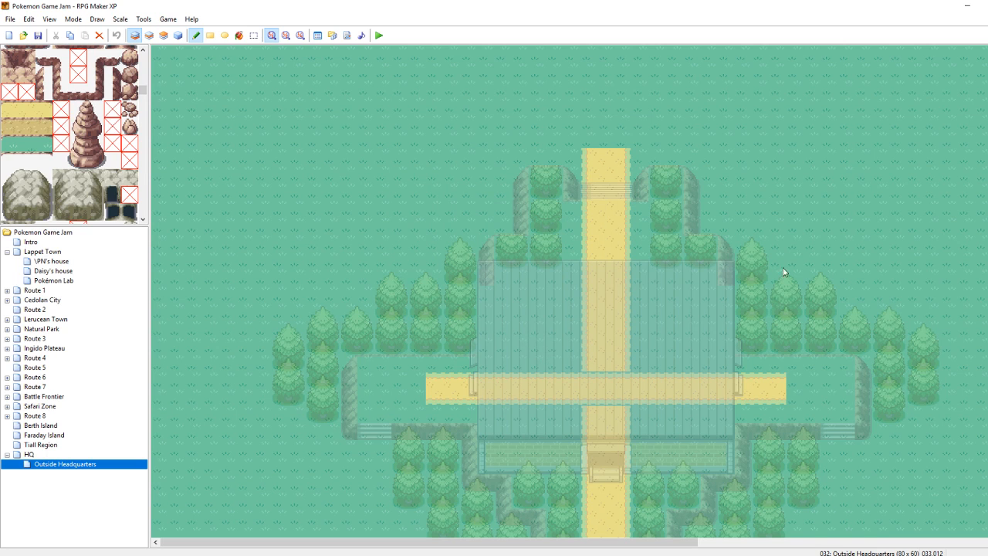
Shift the entire existing map content about 12 tiles east and 11 tiles south within the enlarged map
scroll(958, 247, down, 5)
drag(675, 541, 891, 541)
click(254, 35)
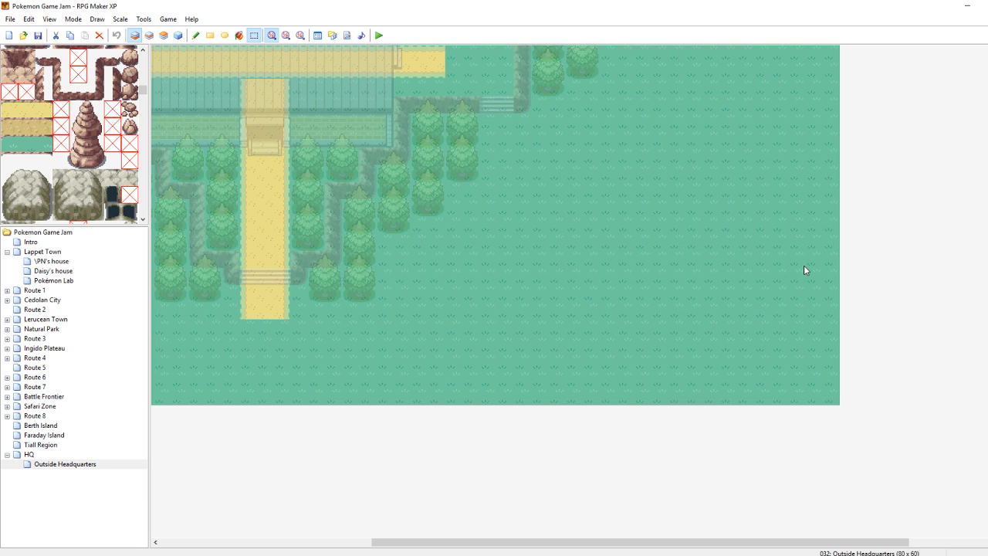
drag(738, 256, 918, 394)
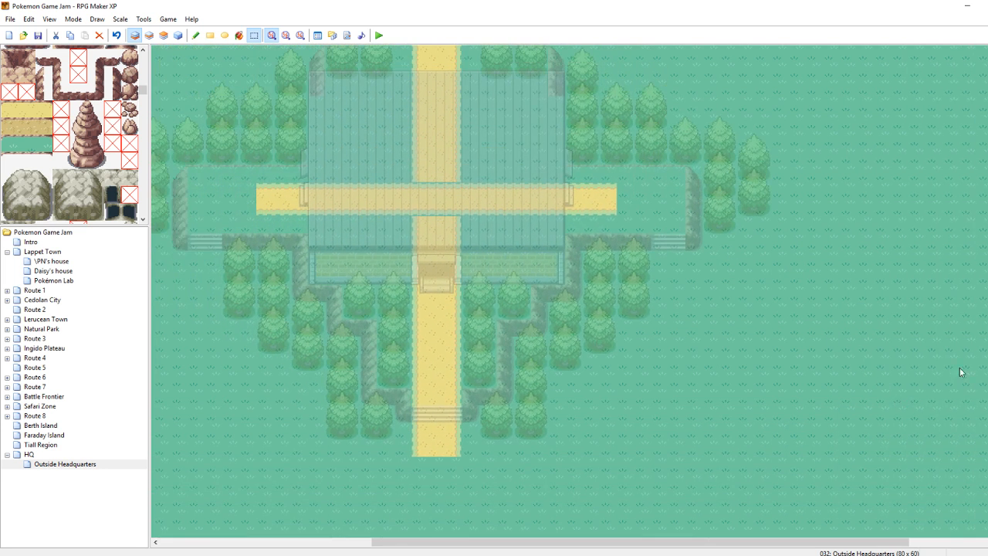
scroll(570, 292, down, 5)
drag(870, 541, 968, 527)
scroll(843, 319, up, 1)
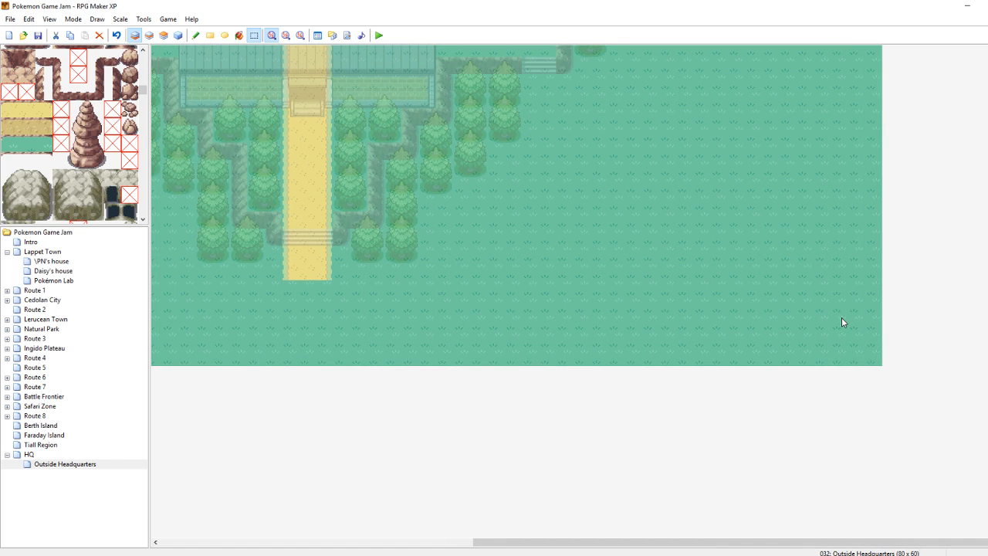
scroll(841, 335, up, 1)
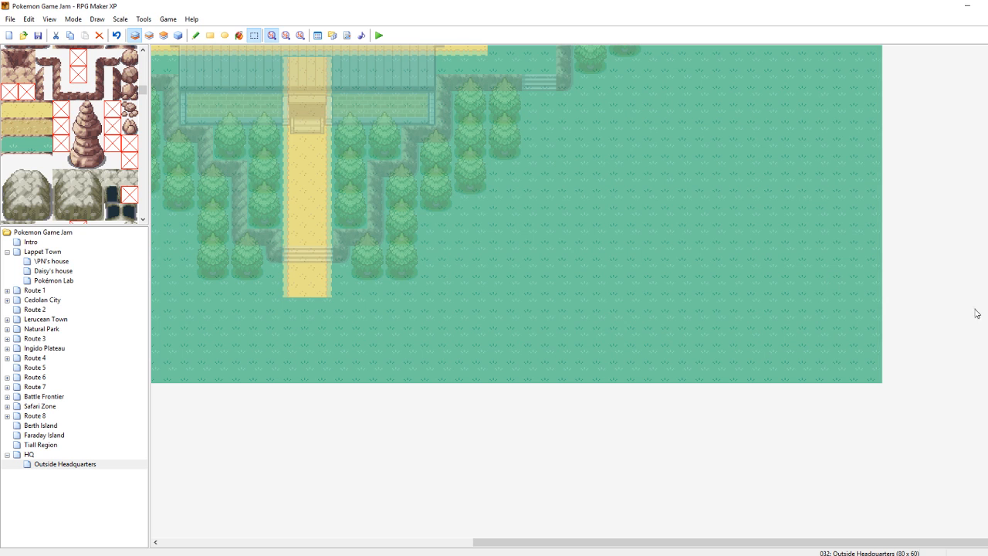
drag(987, 420, 987, 151)
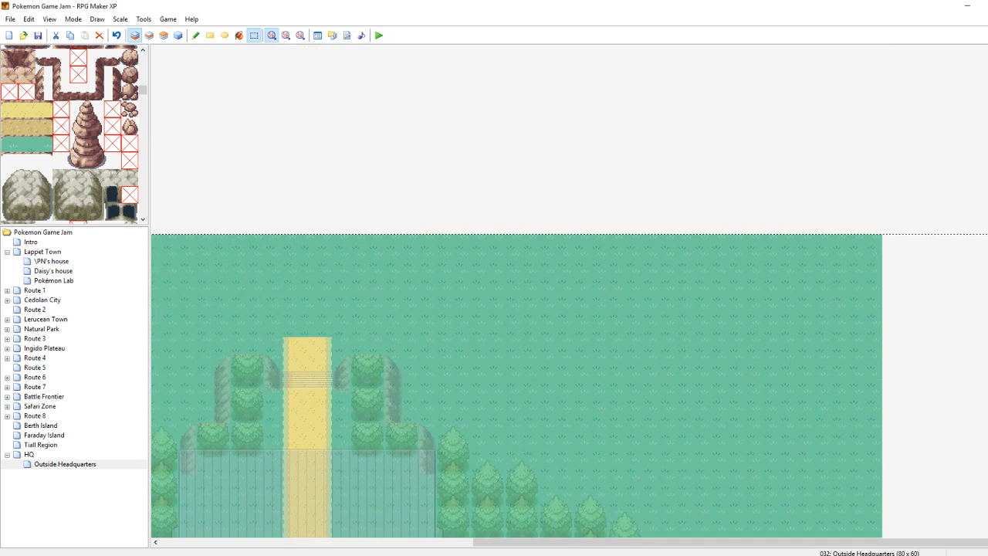
drag(728, 539, 319, 490)
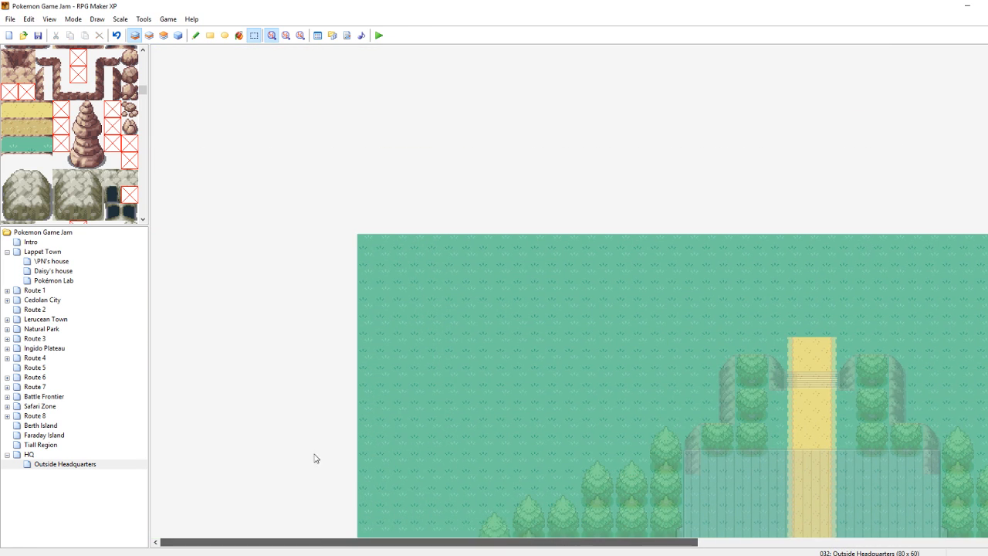
Fill the empty map area with grass on layer 1 and extend the rear sand path about seven tiles north
click(195, 35)
click(240, 36)
click(319, 120)
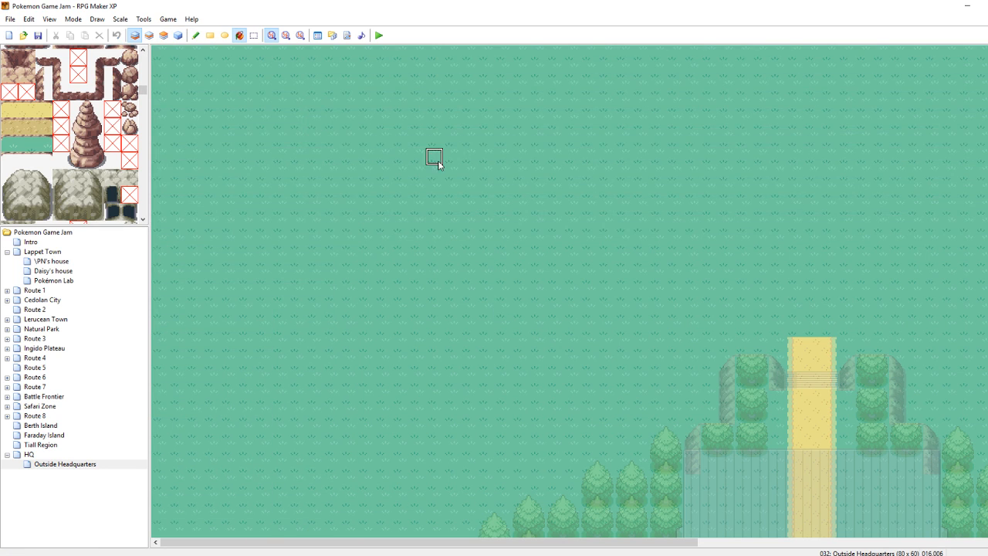
click(195, 35)
drag(823, 330, 824, 254)
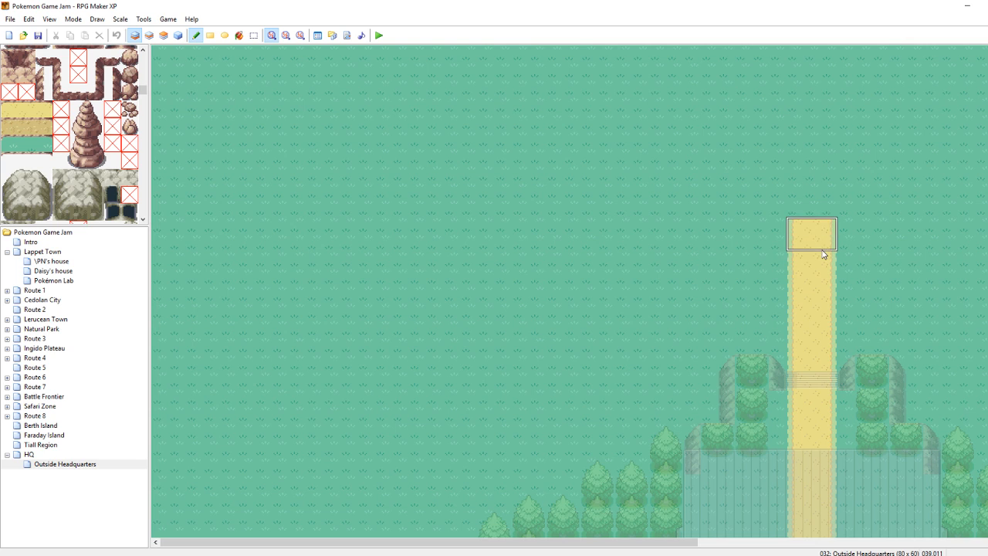
Place a rounded cliff corner on layer 2 on each side, just north of the rear path's end
scroll(70, 129, up, 2)
click(39, 144)
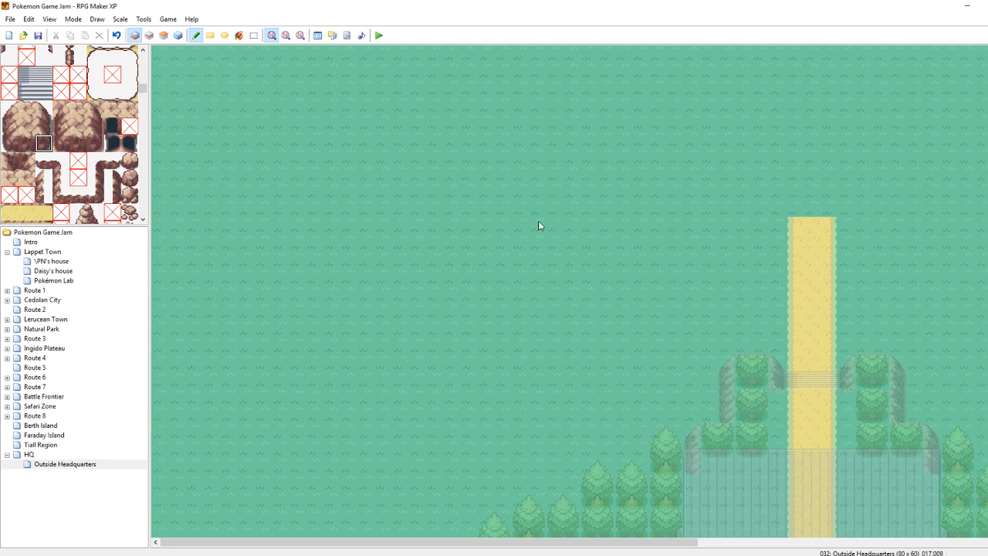
click(778, 225)
key(ctrl+z)
click(149, 35)
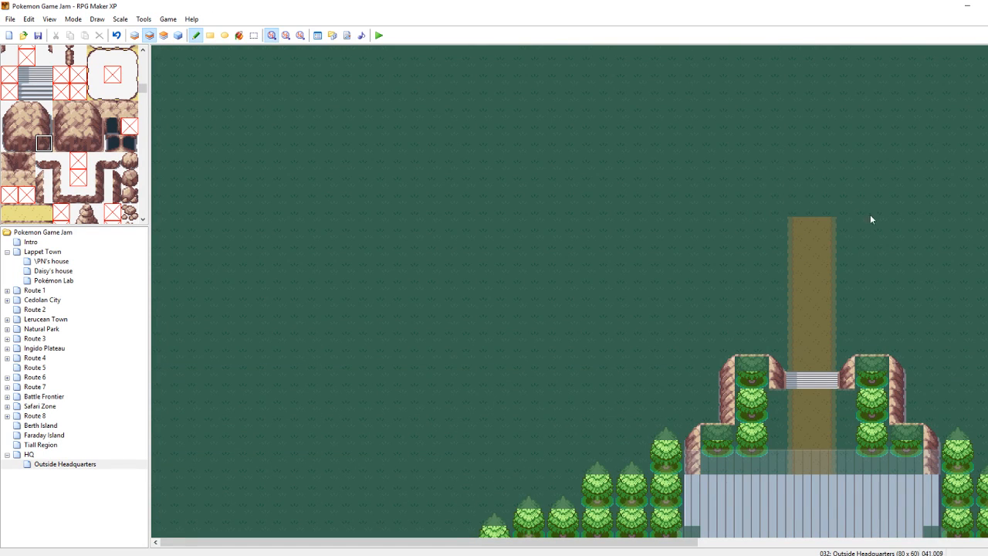
drag(691, 545, 865, 545)
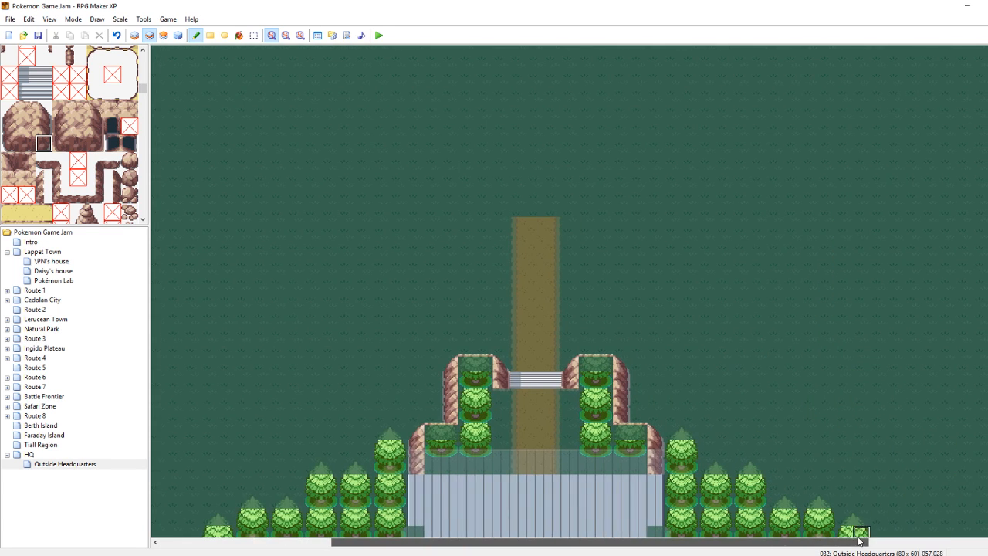
click(501, 190)
click(13, 148)
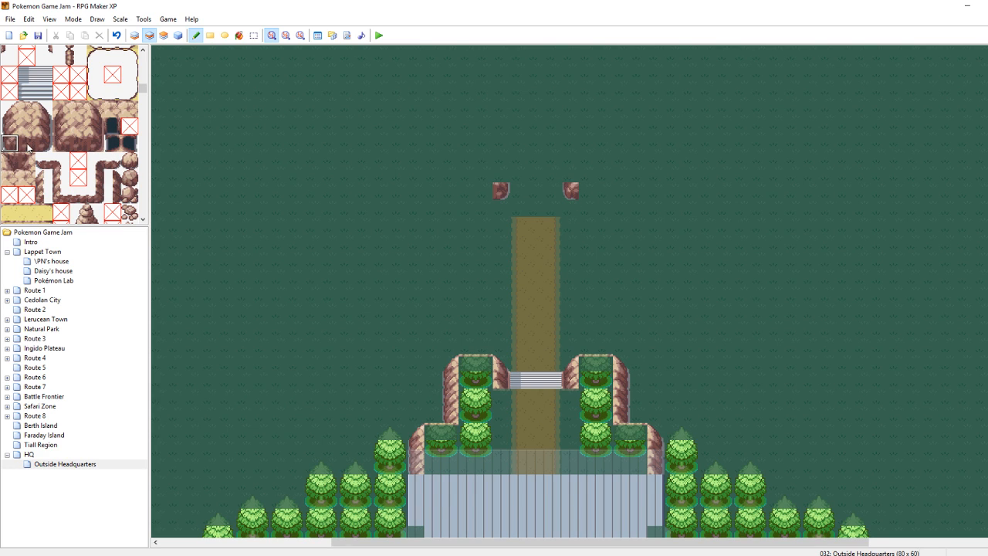
Extend vertical cliff walls two tiles north from both rounded corners beyond the rear path
click(44, 126)
drag(501, 175, 501, 156)
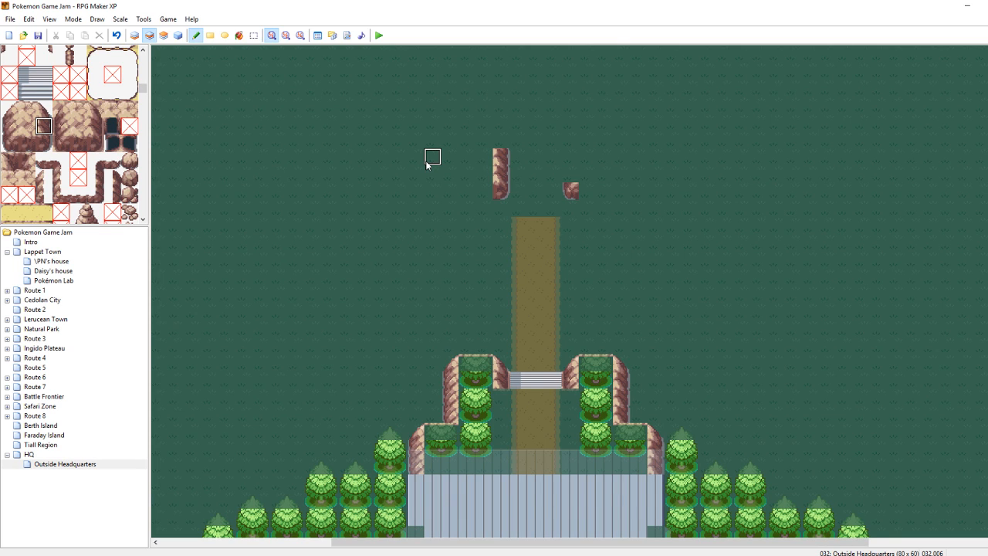
click(10, 128)
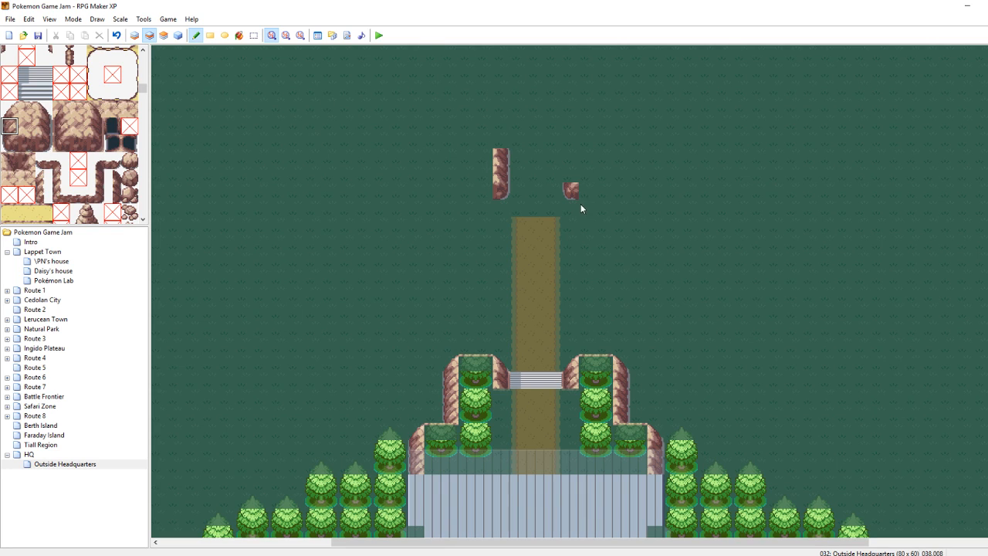
drag(572, 190, 572, 155)
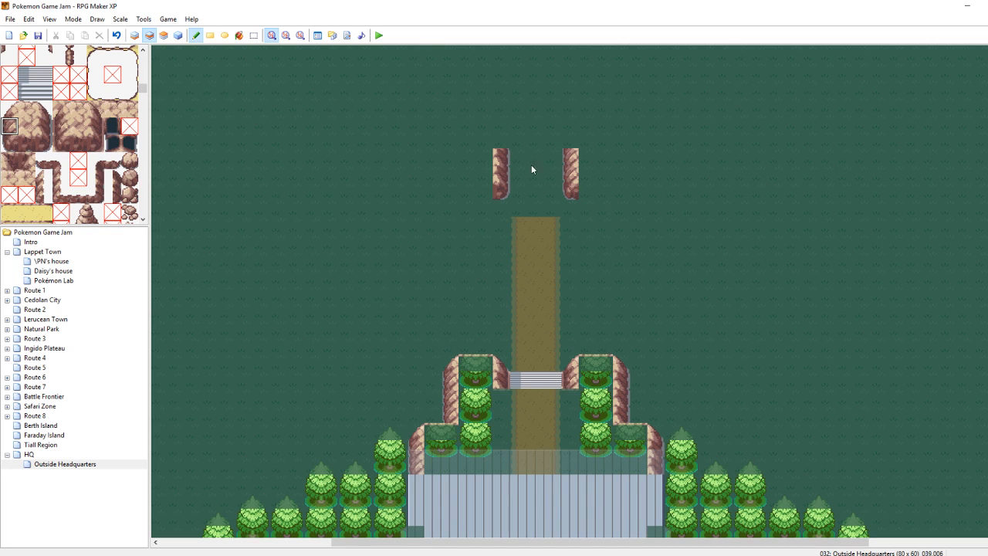
Run a four-tile cliff face west from the west corner, lengthen both vertical walls one tile north, and save the project
drag(481, 191, 432, 192)
right_drag(499, 158, 597, 160)
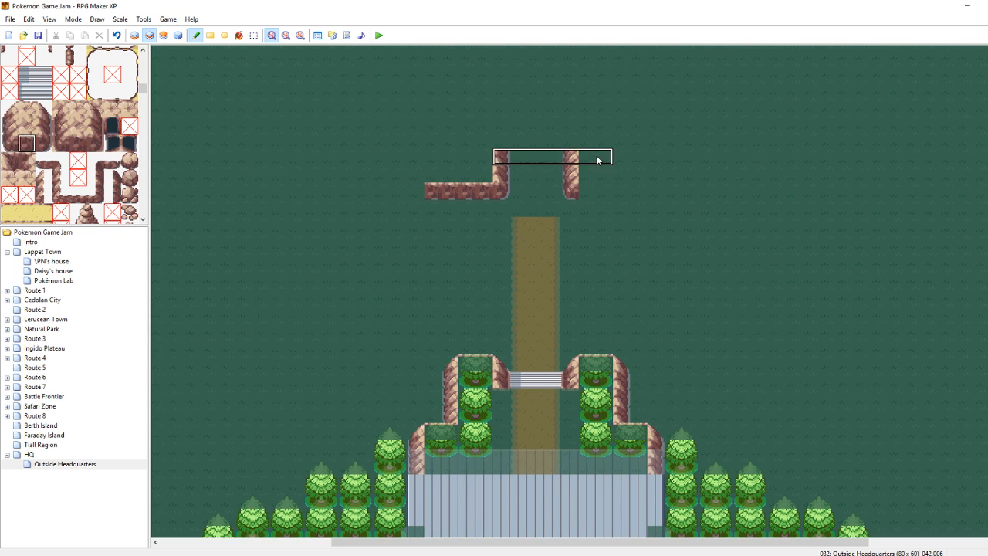
right_drag(492, 154, 466, 134)
key(ctrl+s)
Run a four-tile cliff face east from the east corner and step its end down one tile with inner and outer corners
right_click(475, 190)
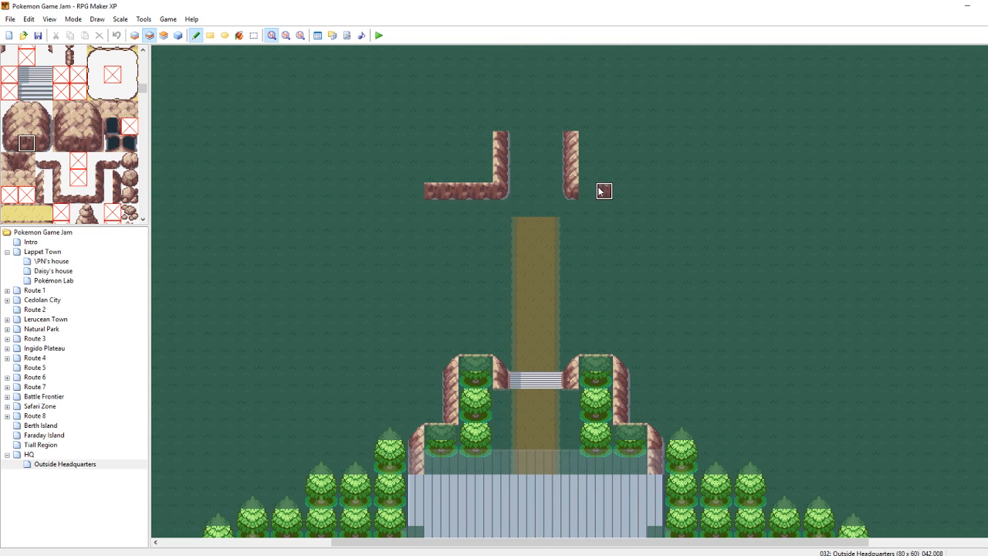
drag(595, 193, 641, 192)
click(28, 160)
click(657, 191)
click(16, 146)
click(656, 213)
Continue the lowered east cliff face two tiles east and step it down another tile with matching corner pieces
right_click(631, 196)
drag(675, 210, 693, 211)
click(33, 163)
click(708, 208)
right_click(565, 193)
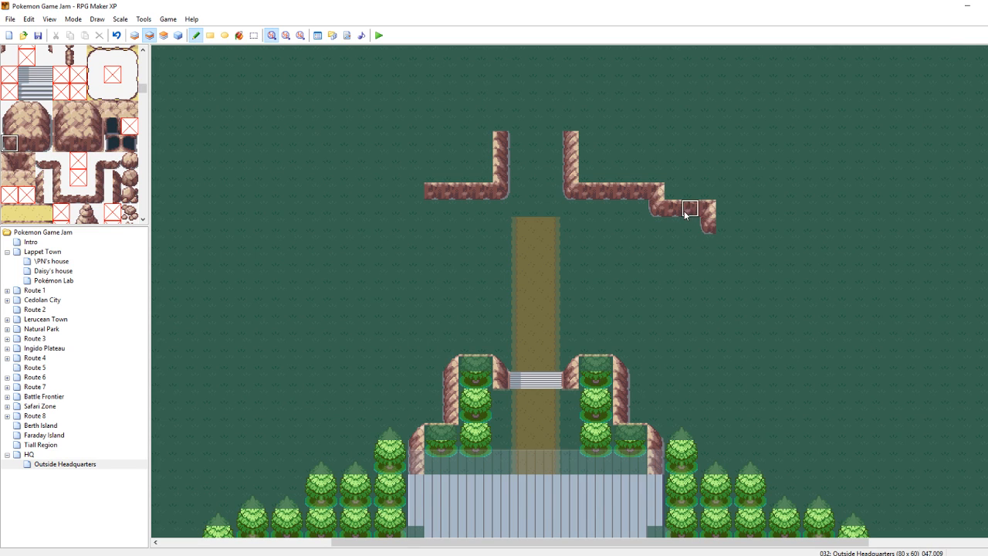
Extend the third tier of the east cliff face one tile between corners and step its end down a tile
right_click(708, 210)
click(708, 225)
click(742, 229)
right_click(690, 213)
click(721, 226)
right_click(707, 213)
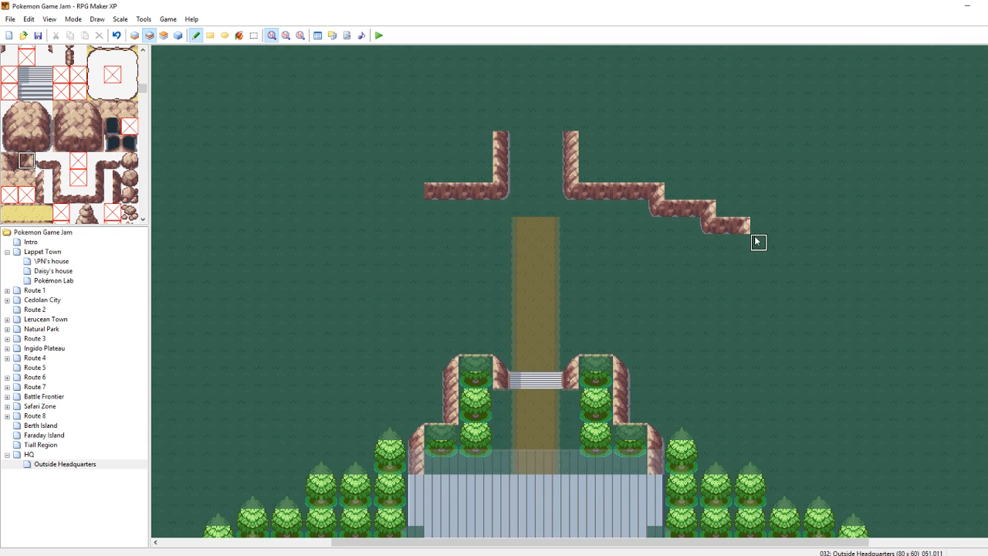
right_click(711, 228)
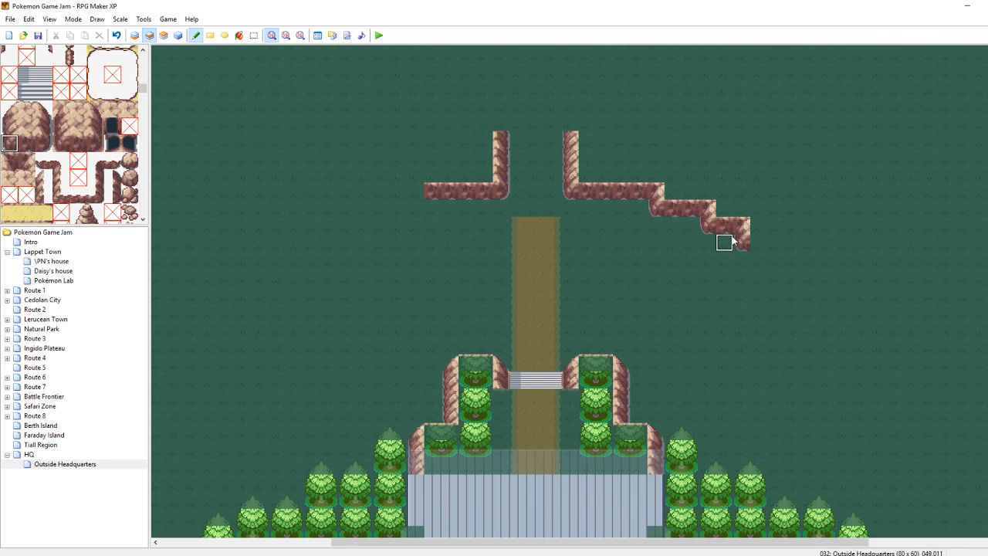
Extend the east cliff's fourth tier one tile, step it down to a fifth tier, and end that tier with an inner corner
right_click(727, 230)
click(756, 243)
right_click(744, 230)
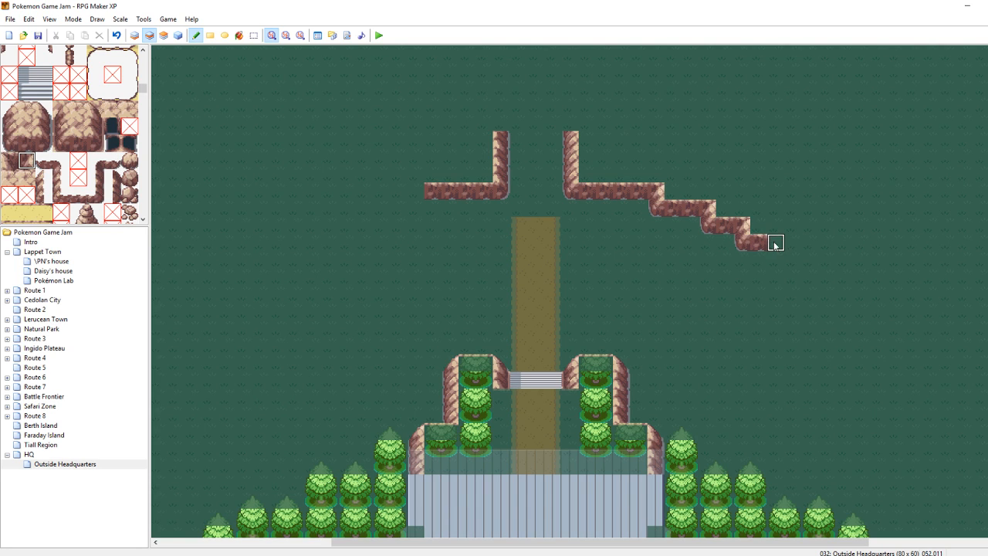
right_click(745, 243)
click(780, 263)
right_click(760, 244)
click(790, 258)
right_click(791, 258)
click(808, 258)
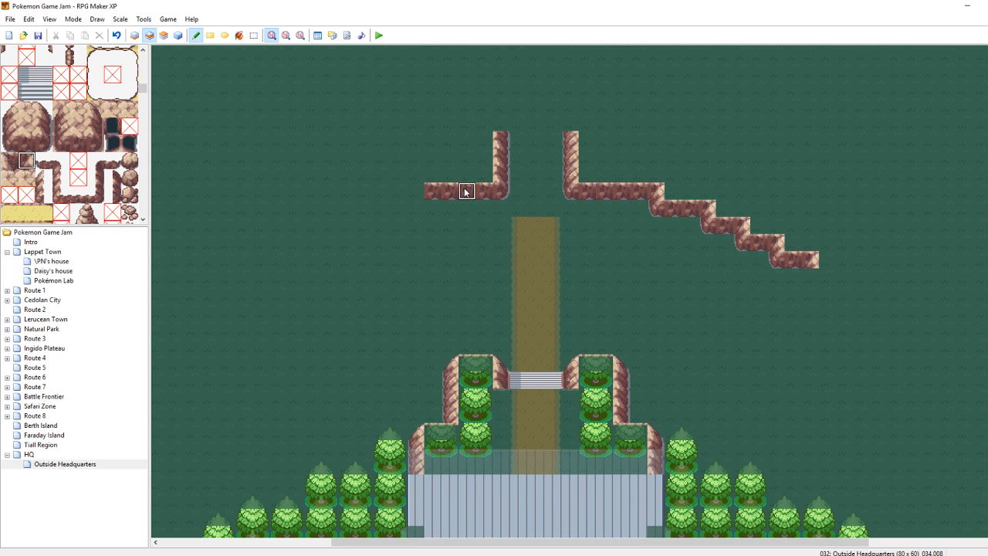
Step the west cliff face down one tile, run it two tiles west, and step it down again with inner and outer corners
click(10, 162)
click(414, 193)
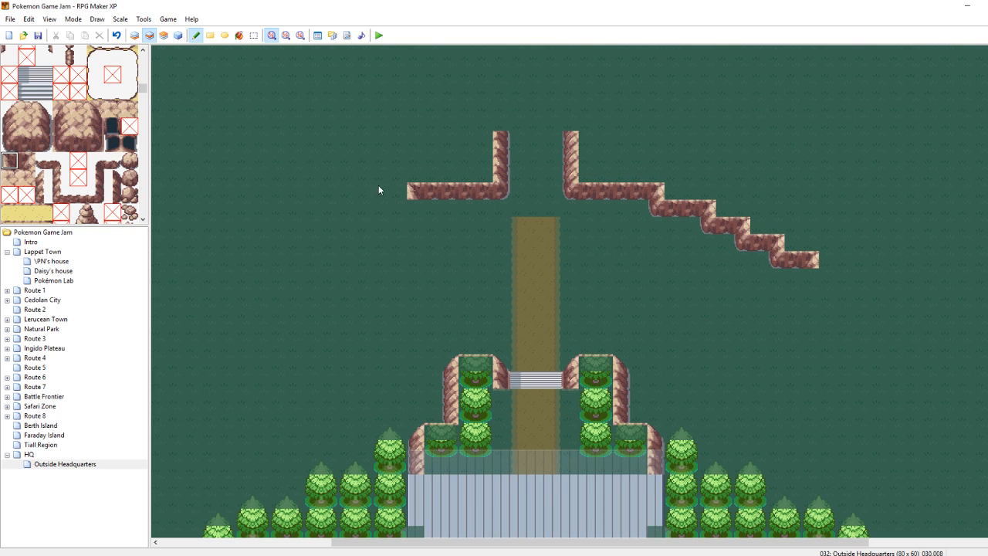
click(43, 143)
right_click(443, 194)
drag(396, 210, 387, 212)
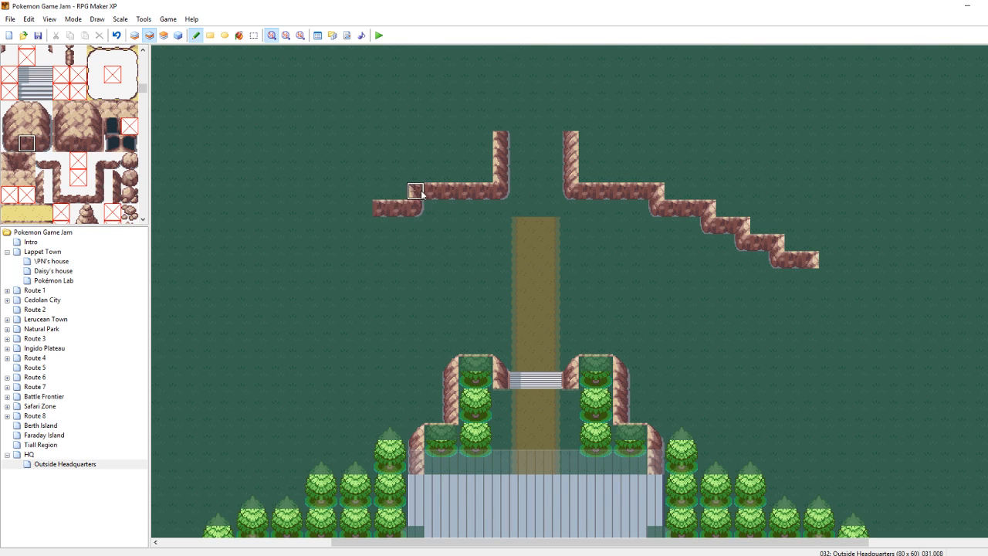
right_drag(381, 208, 387, 225)
click(369, 224)
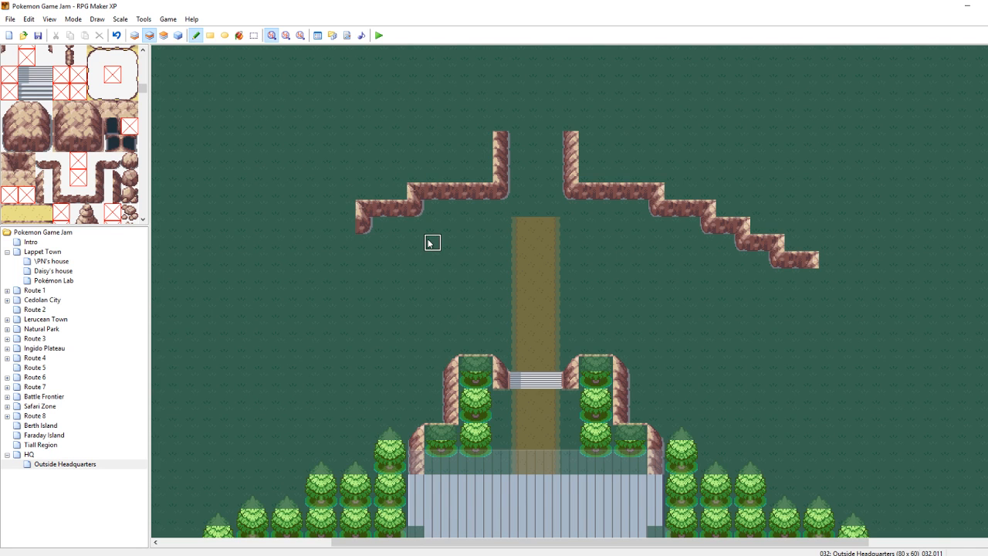
Extend the sandy path on the west side terrace two tiles west on layer 1
scroll(531, 502, down, 5)
scroll(531, 502, up, 3)
drag(531, 543, 533, 542)
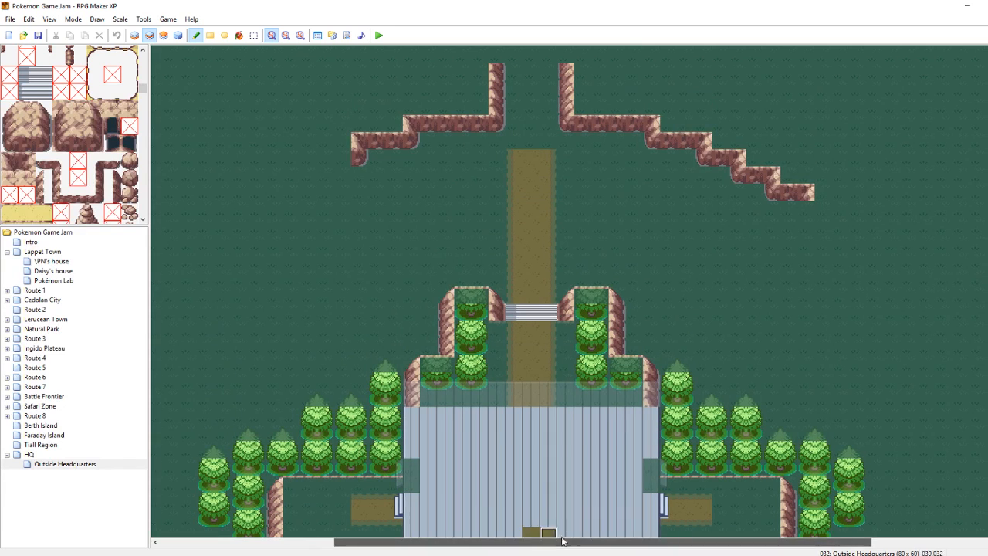
drag(657, 546, 568, 547)
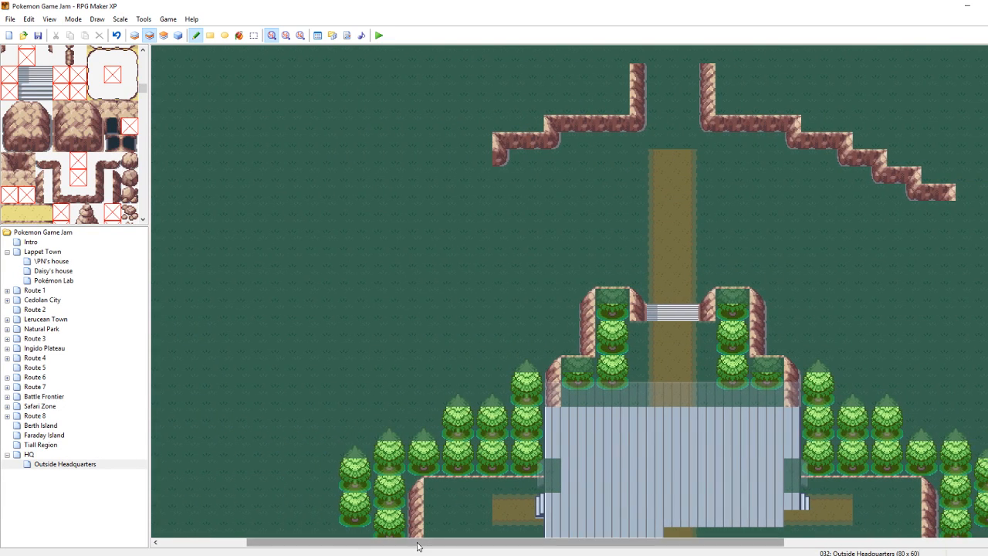
click(244, 547)
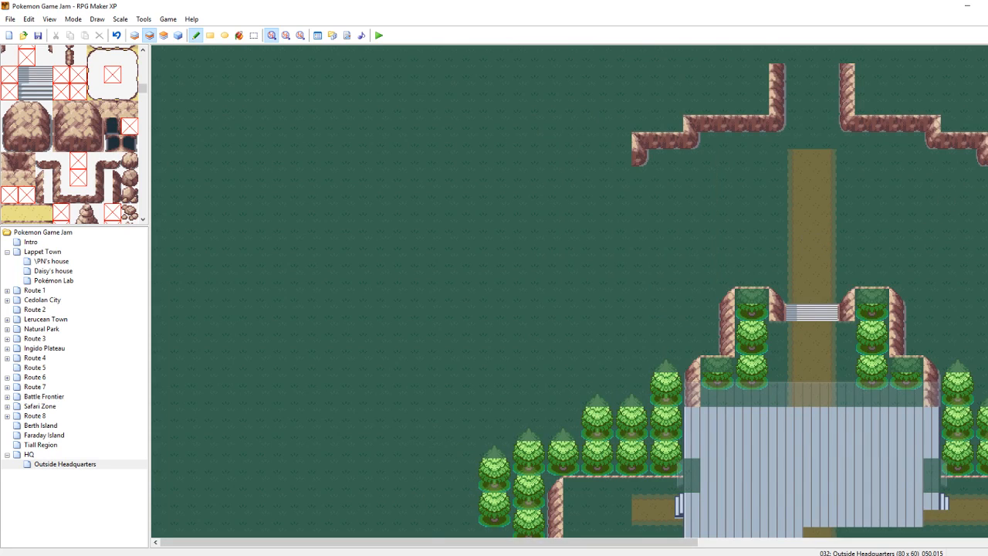
scroll(570, 293, down, 5)
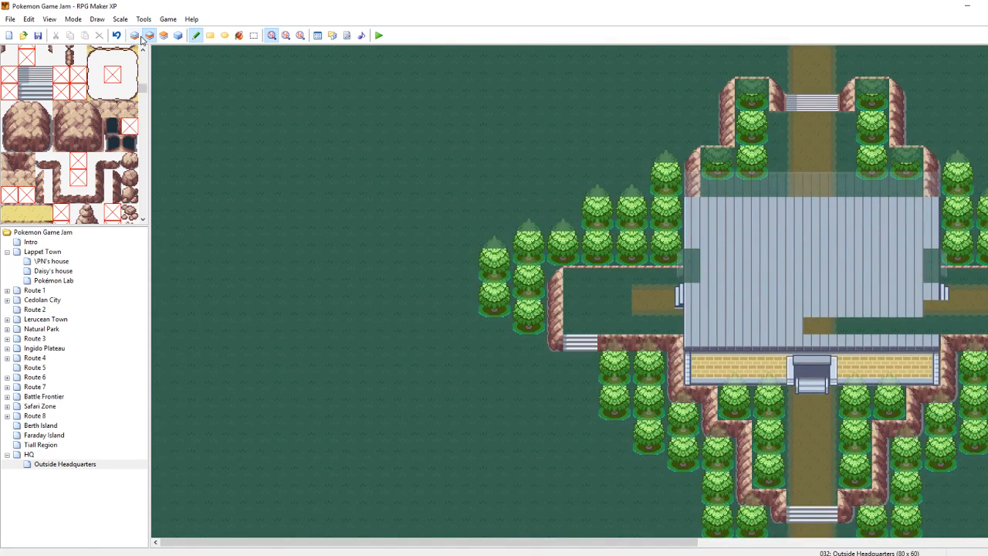
click(138, 36)
click(617, 300)
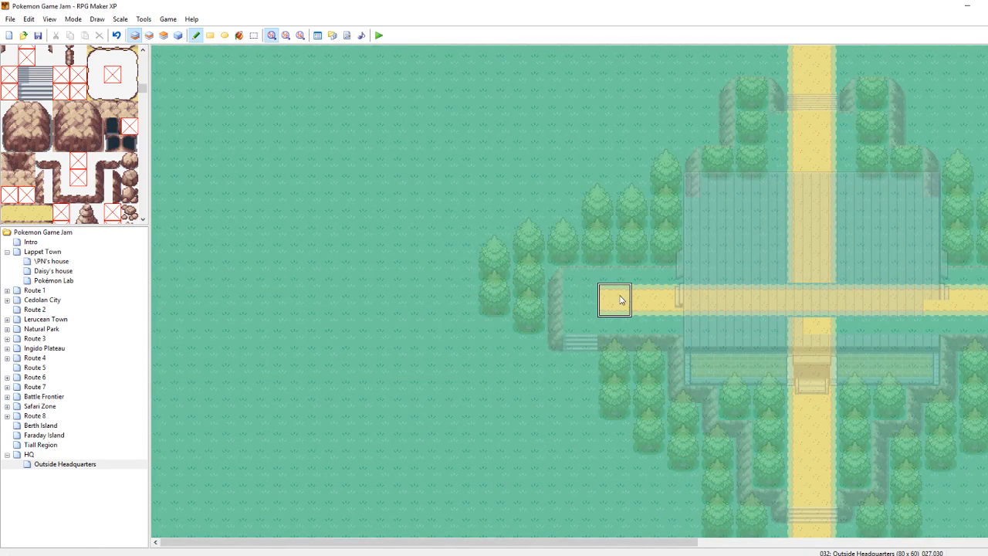
Cap the west end of the west terrace path with upper and lower rounded sand corner tiles
scroll(31, 191, down, 5)
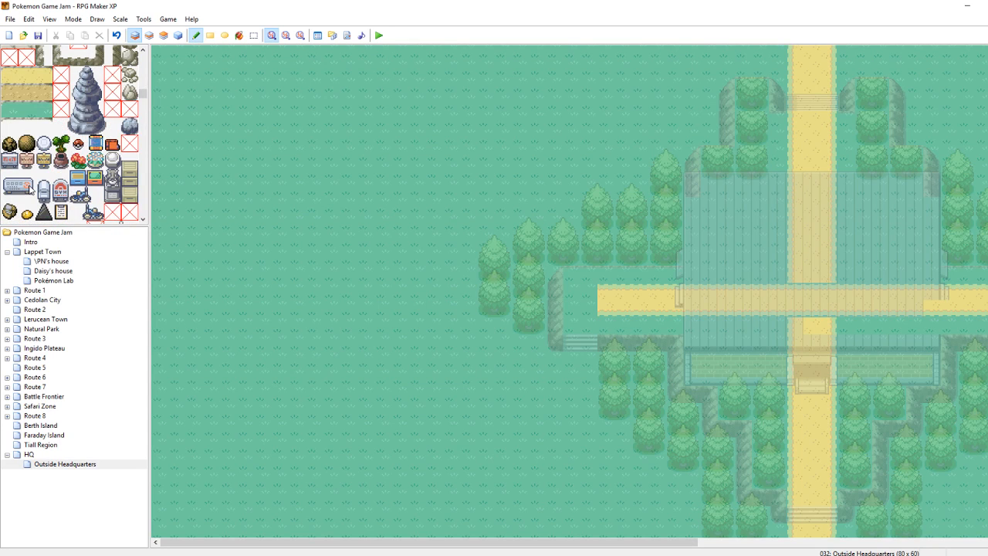
scroll(31, 191, down, 10)
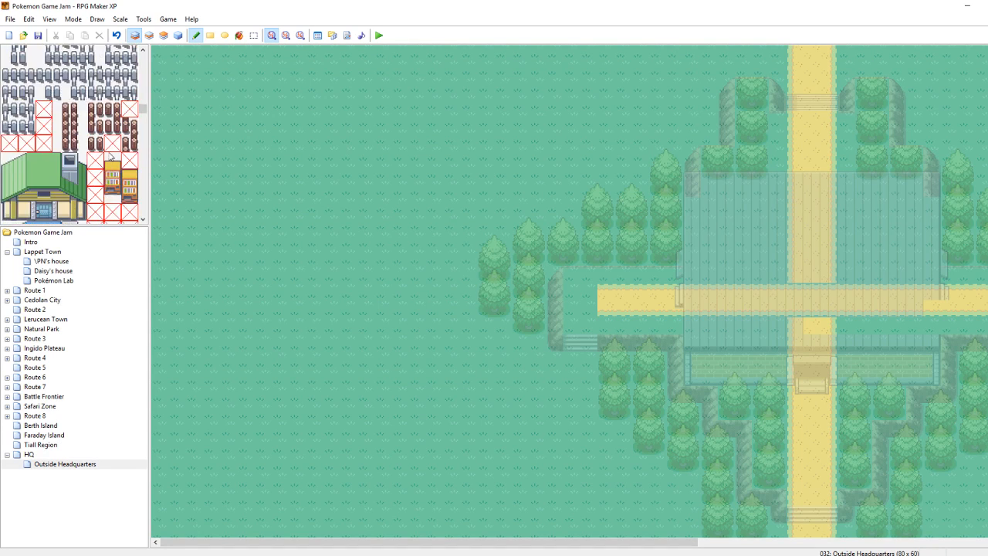
drag(145, 114, 144, 69)
scroll(96, 125, up, 5)
click(27, 77)
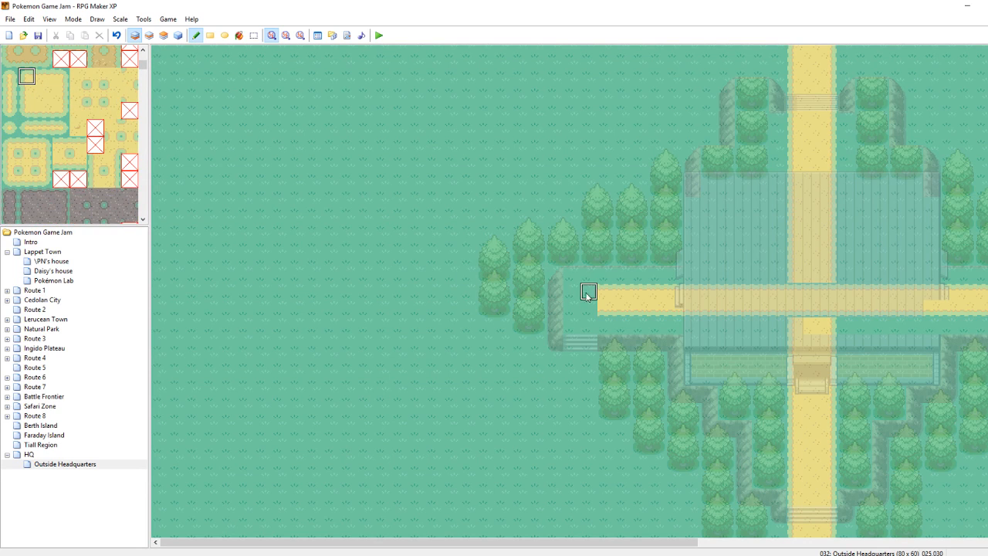
click(26, 111)
drag(590, 291, 589, 306)
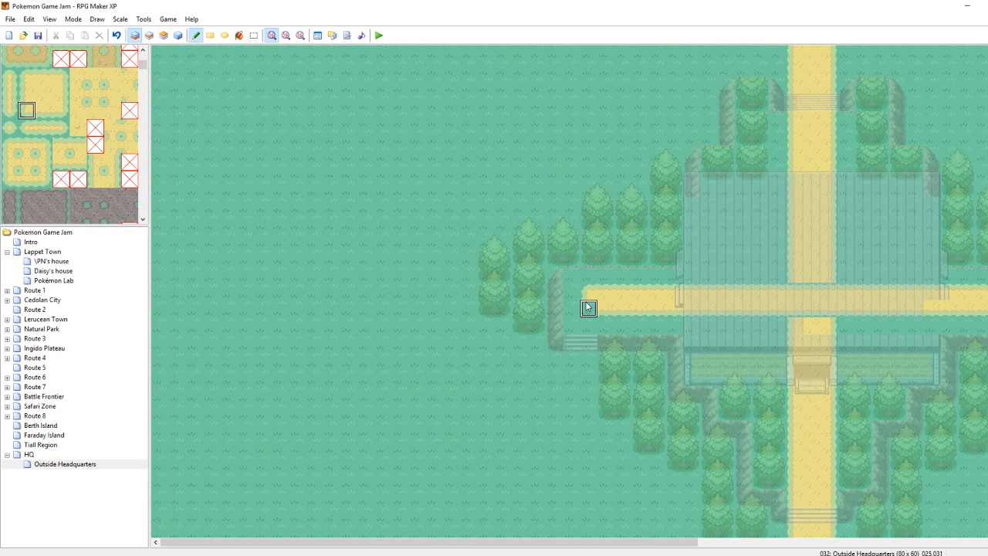
key(F4)
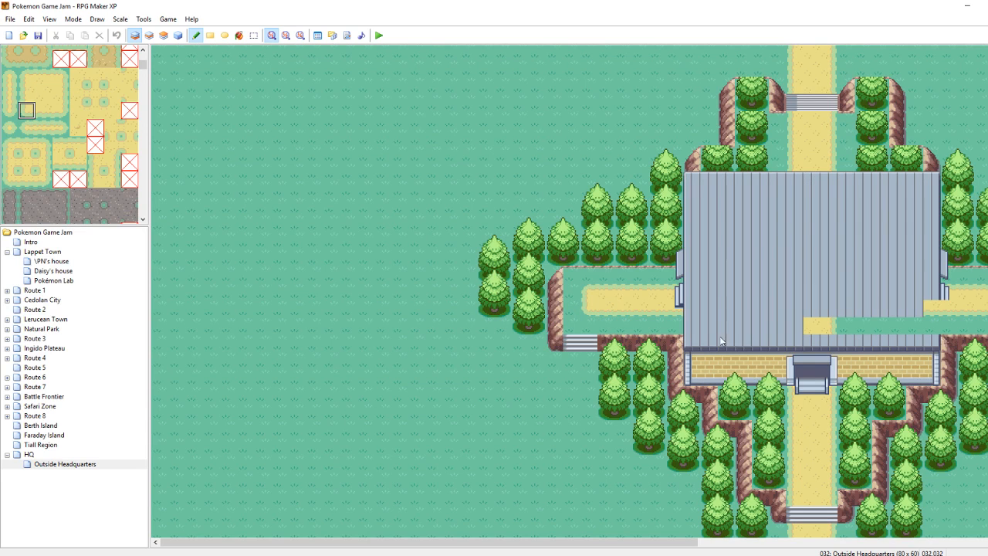
key(F4)
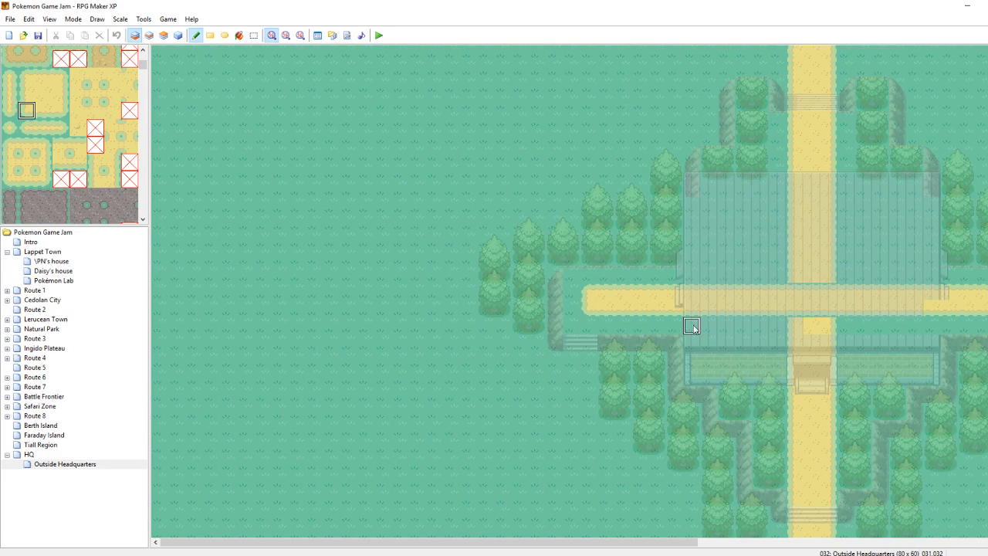
Shorten the west terrace path by one tile, keeping its rounded end
right_drag(556, 309, 602, 290)
click(623, 291)
key(F4)
drag(679, 542, 823, 542)
key(F4)
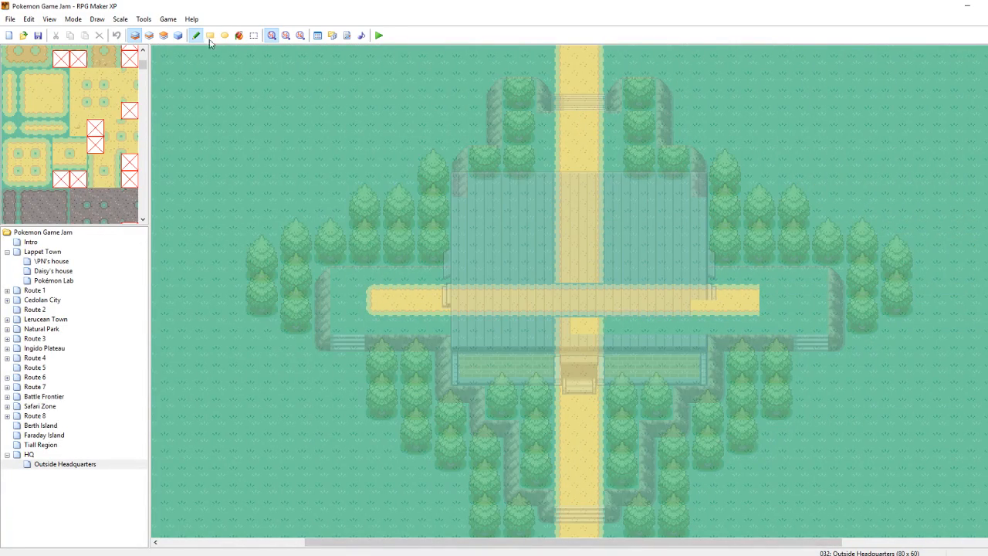
Fill the gap in the lower east part of the headquarters roof with roof tiles on layer 2
click(149, 35)
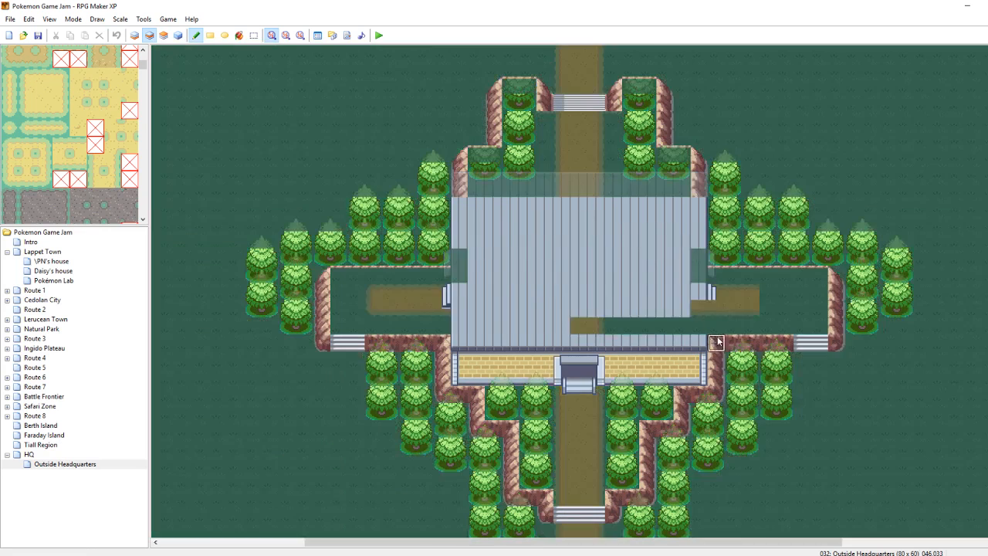
click(699, 324)
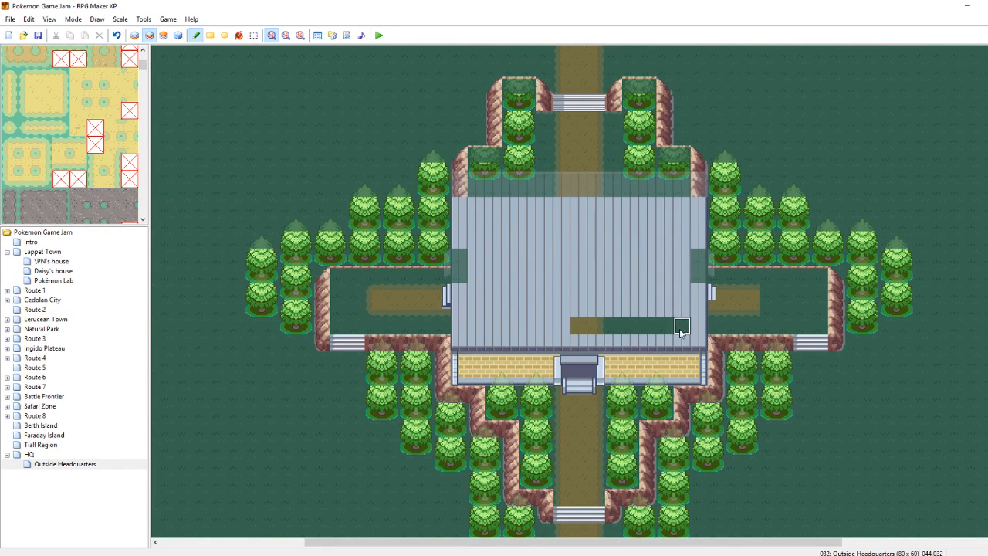
key(ctrl+z)
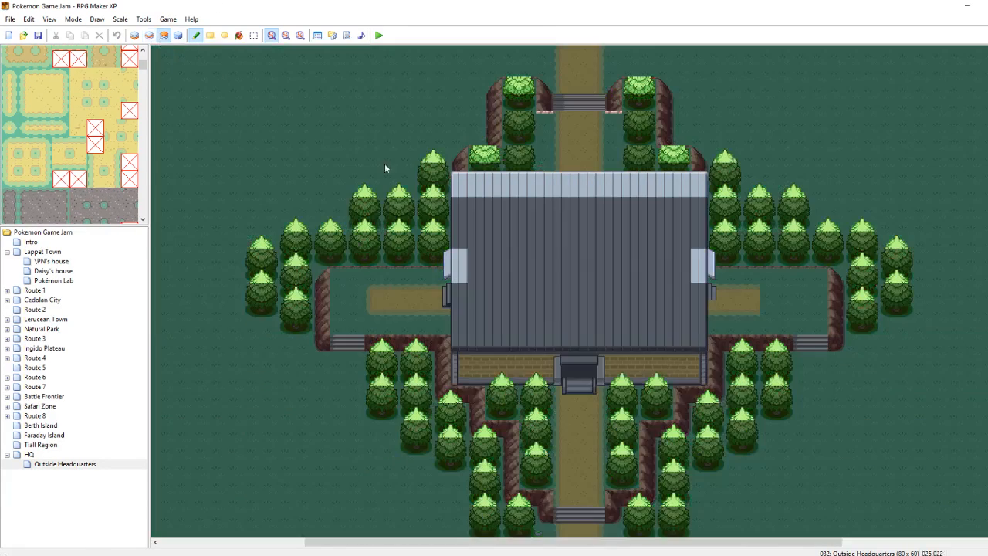
Complete the cut-off treetops on the rear terrace on layer 3, on both sides of the stairs
click(164, 35)
click(518, 100)
click(518, 144)
click(518, 117)
click(519, 98)
click(520, 68)
click(640, 68)
click(640, 102)
click(640, 138)
click(673, 137)
key(F4)
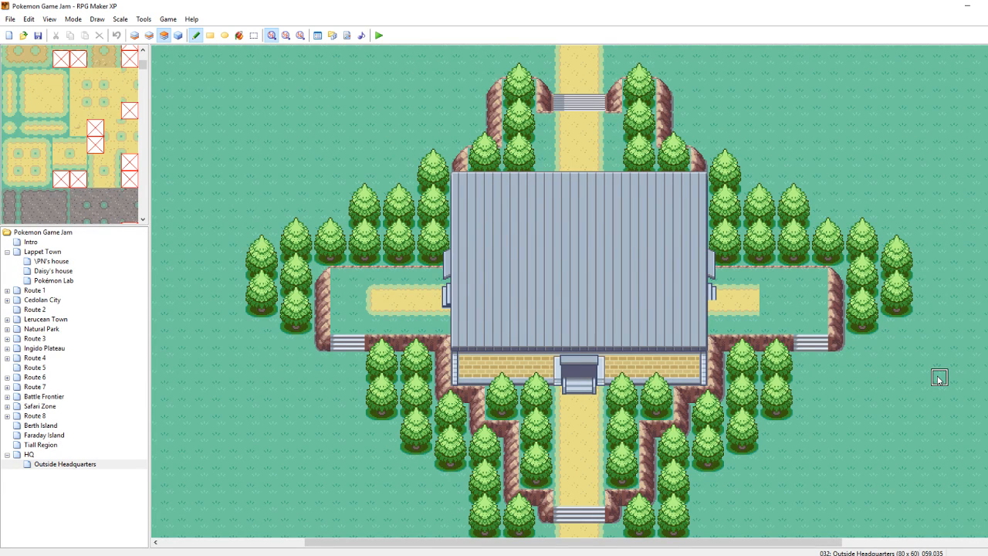
key(F4)
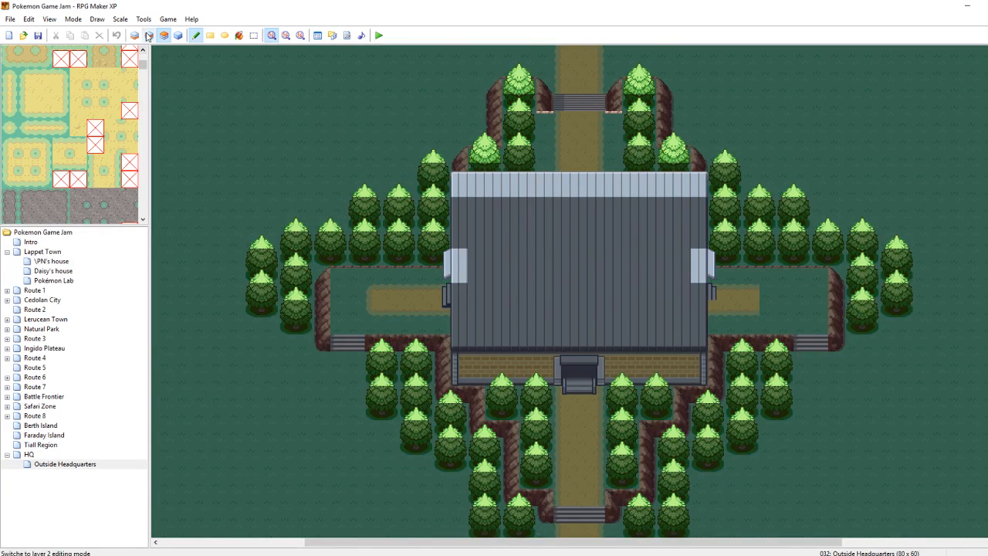
Extend the east terrace path two tiles east on layer 1 and round off its end with sand corner tiles
click(149, 35)
click(134, 35)
click(60, 76)
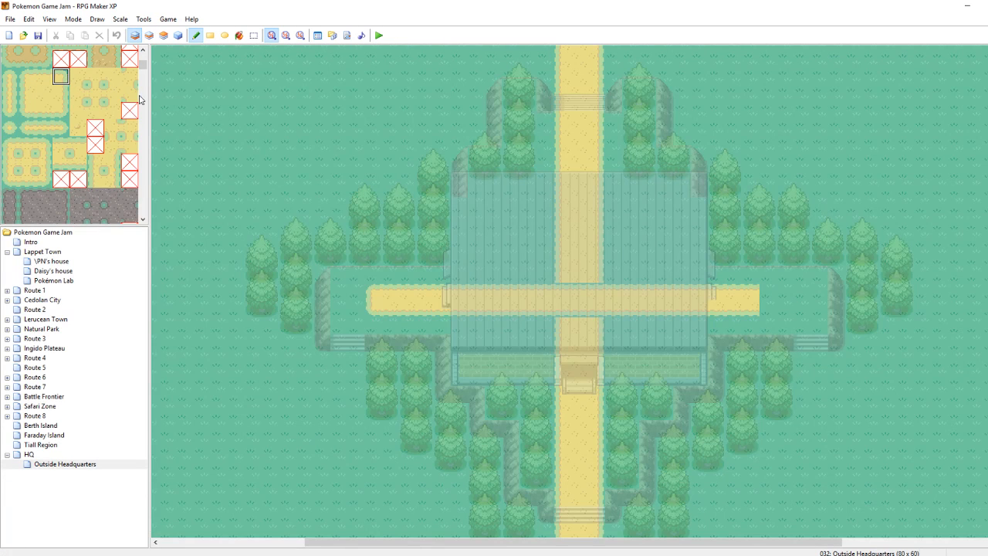
click(781, 293)
right_click(733, 292)
click(783, 307)
right_click(768, 309)
key(F4)
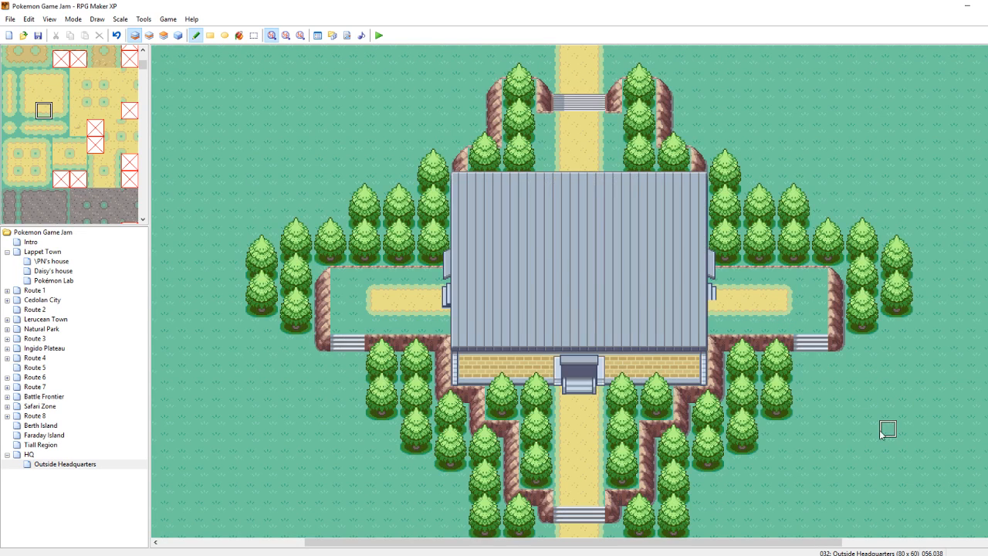
key(F4)
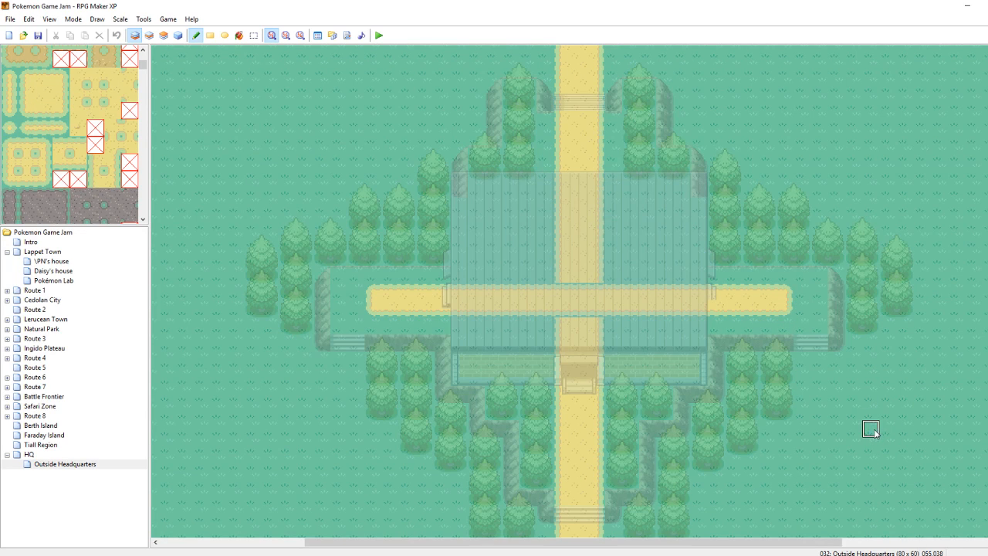
key(F4)
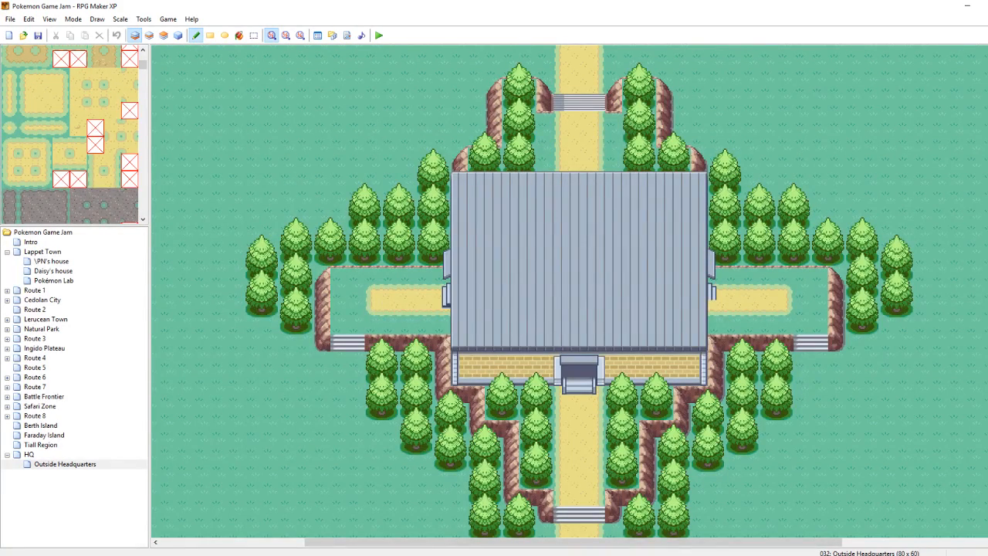
Place a rounded cliff top with a three-tile vertical wall below it on layer 2, just west of the path line south of the front stairs
scroll(570, 292, down, 3)
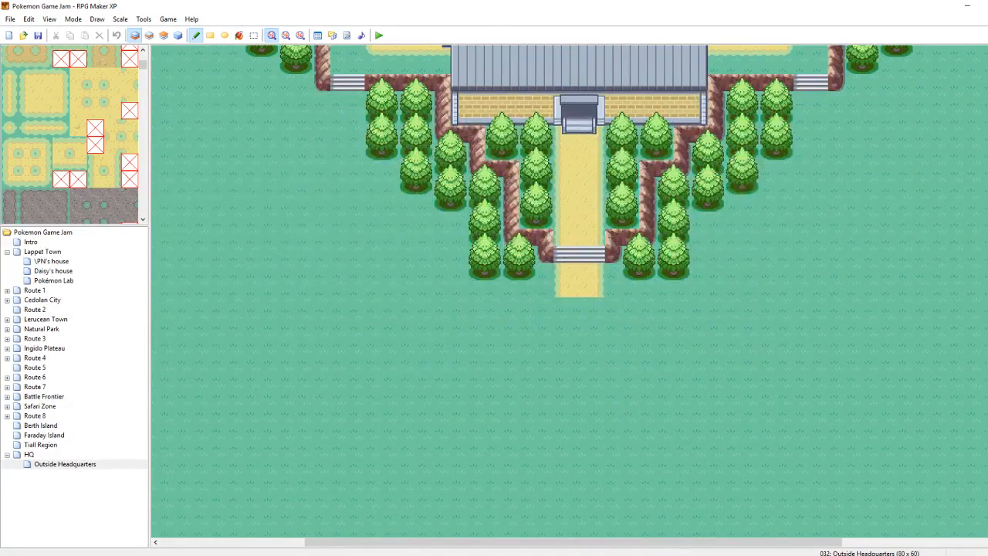
click(150, 36)
drag(142, 67, 143, 90)
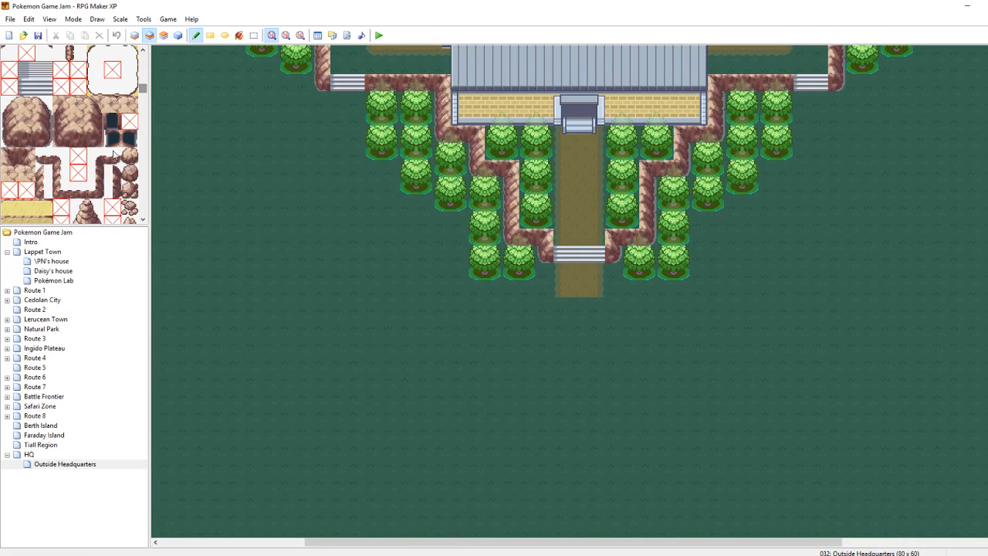
click(44, 104)
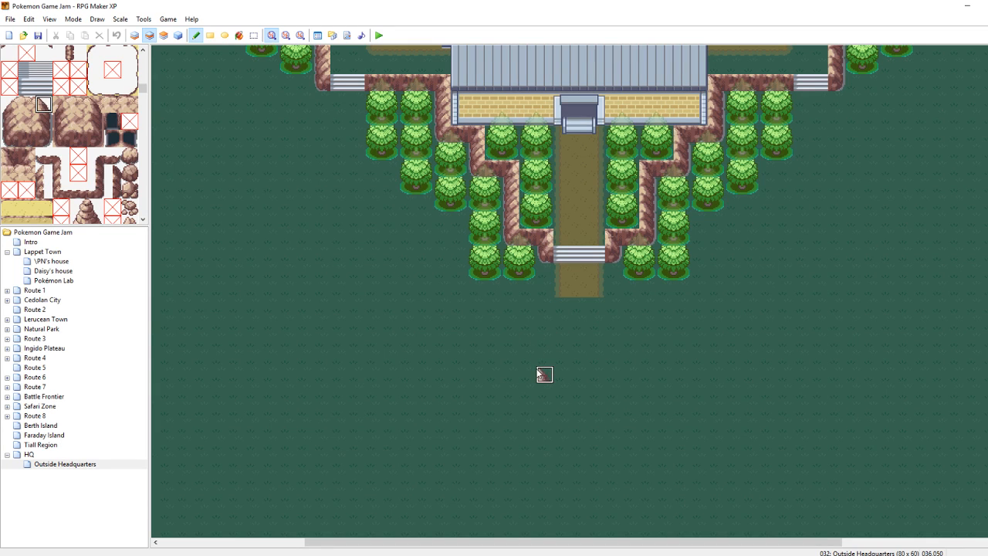
click(544, 392)
click(43, 120)
drag(542, 415, 542, 447)
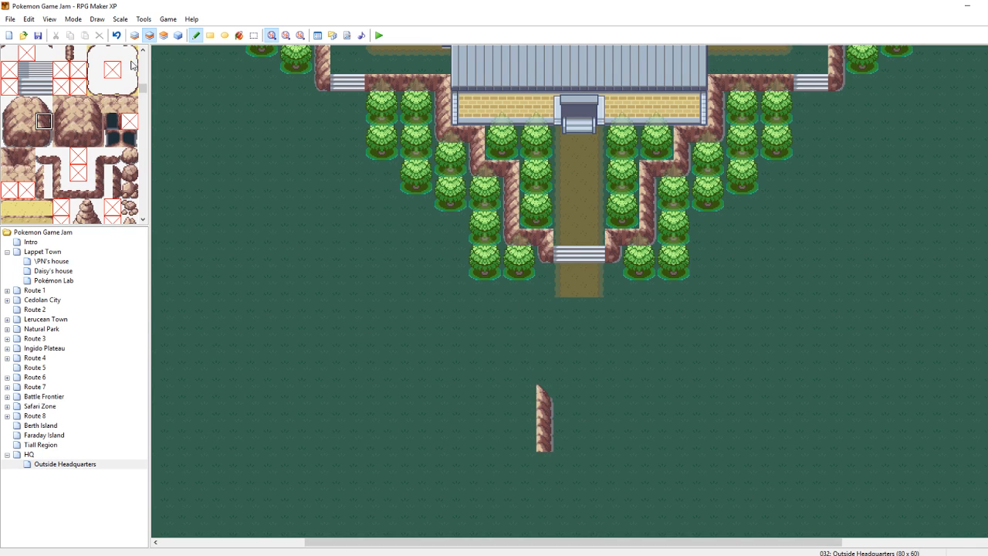
Extend the front path on layer 1 from below the front stairs south past the new cliff wall
click(134, 35)
right_drag(579, 284, 595, 177)
drag(595, 176, 592, 413)
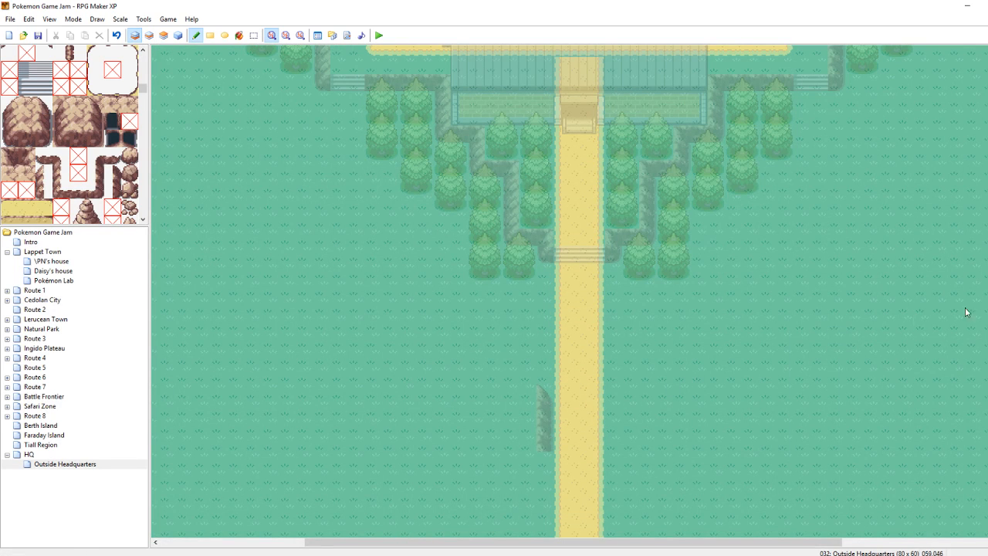
Extend the rear path north between the two vertical cliff walls and beyond them
scroll(569, 291, up, 5)
right_drag(562, 225, 603, 283)
drag(603, 283, 600, 101)
key(F4)
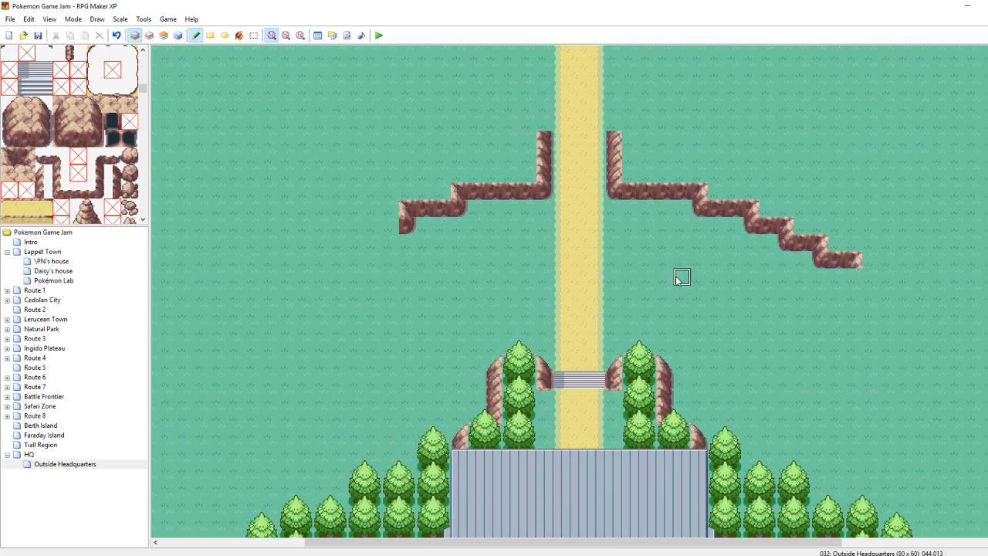
scroll(569, 291, down, 5)
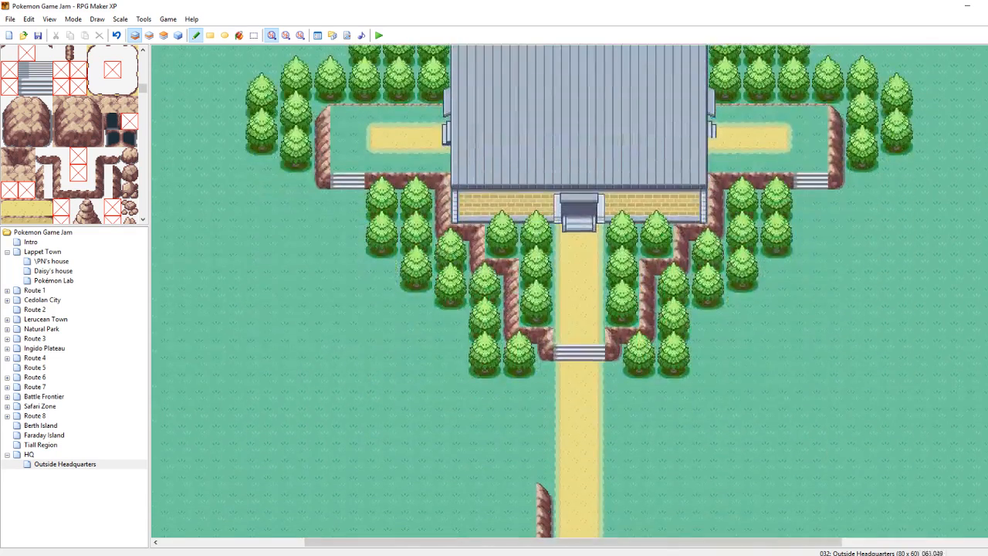
Extend the vertical cliff wall west of the front path further south on layer 2
scroll(569, 291, down, 4)
key(F4)
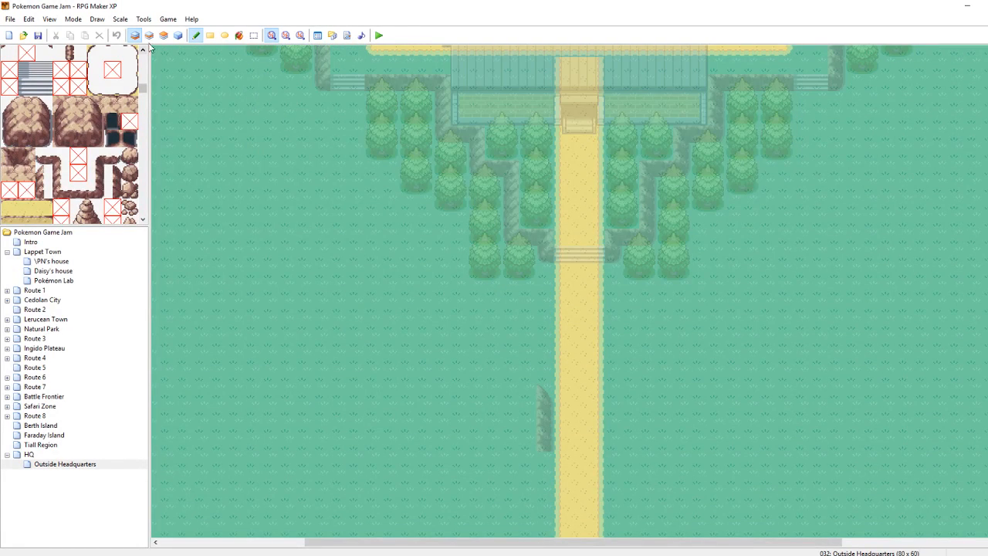
key(F5)
drag(545, 427, 544, 533)
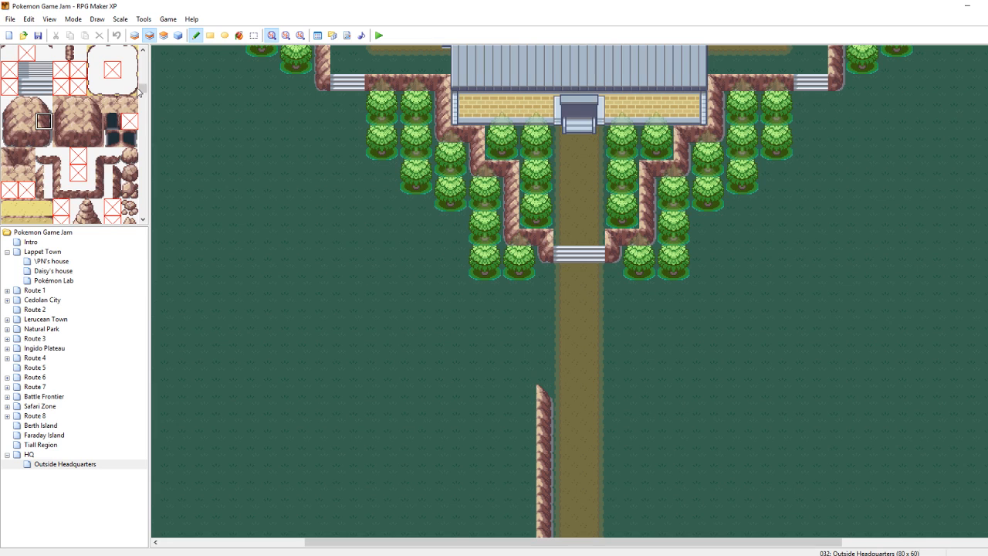
Paint a stepped patch of grass tiles on layer 2 along the outer edge of the front trees west of the path
scroll(138, 94, up, 10)
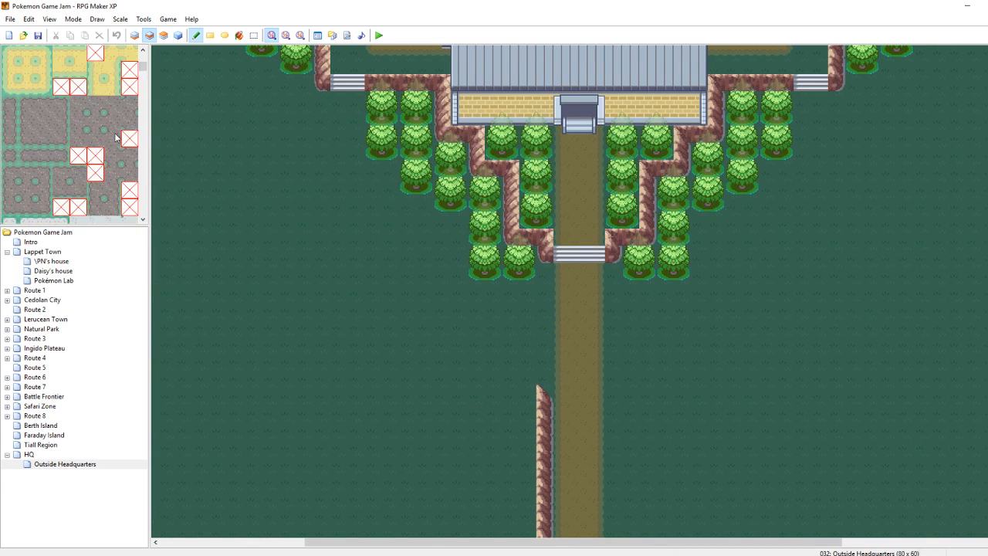
scroll(116, 138, up, 5)
click(112, 71)
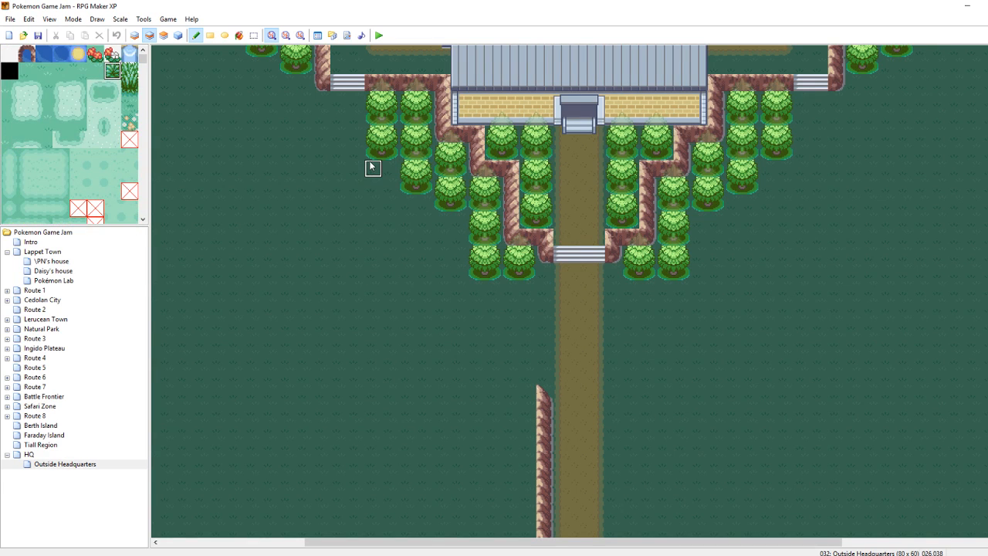
mouse_move(388, 185)
mouse_down()
mouse_move(392, 177)
mouse_move(375, 185)
mouse_move(389, 203)
mouse_move(420, 207)
mouse_move(407, 222)
mouse_move(440, 224)
mouse_move(424, 236)
mouse_move(461, 242)
mouse_move(459, 273)
mouse_move(442, 259)
mouse_up()
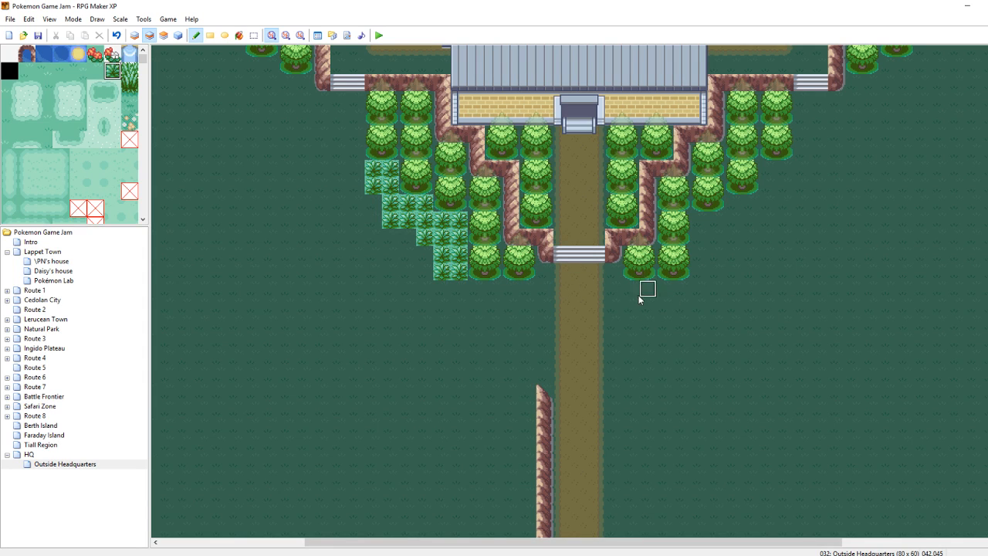
mouse_move(512, 288)
mouse_down()
mouse_move(463, 296)
mouse_move(510, 322)
mouse_up()
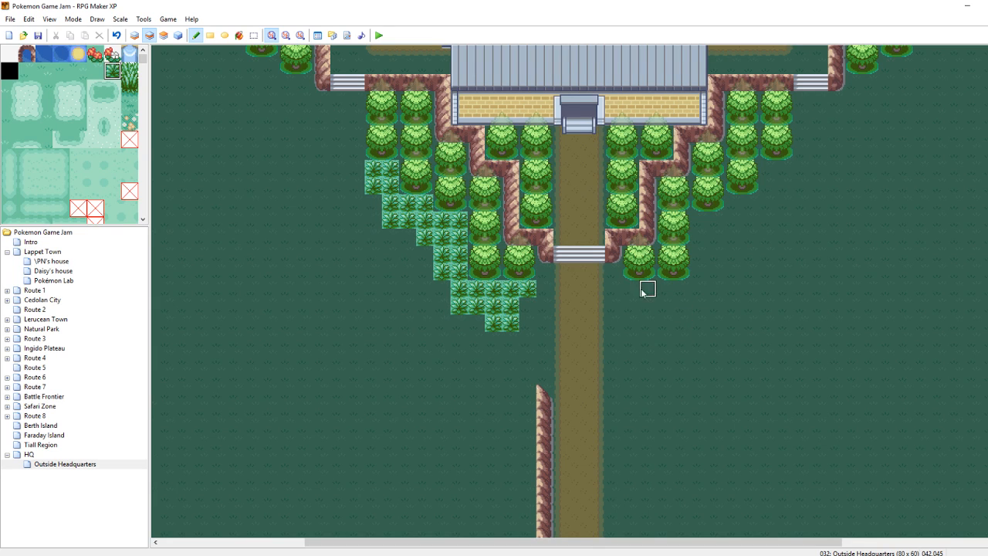
Paint a matching stepped patch of grass tiles beside and below the front trees east of the path and save the project
mouse_move(665, 323)
mouse_down()
mouse_move(684, 291)
mouse_move(684, 302)
mouse_move(700, 303)
mouse_move(703, 221)
mouse_move(718, 243)
mouse_move(717, 271)
mouse_up()
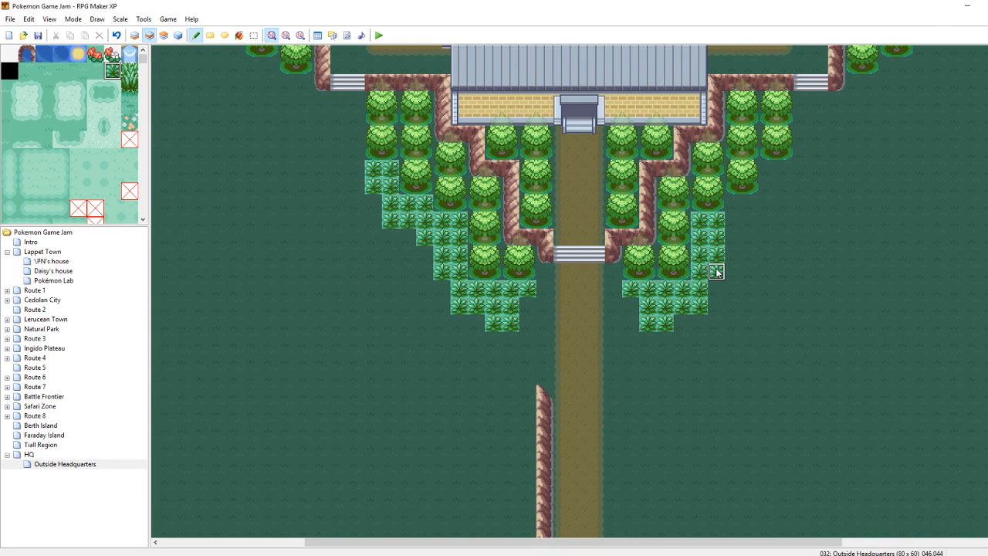
right_click(746, 312)
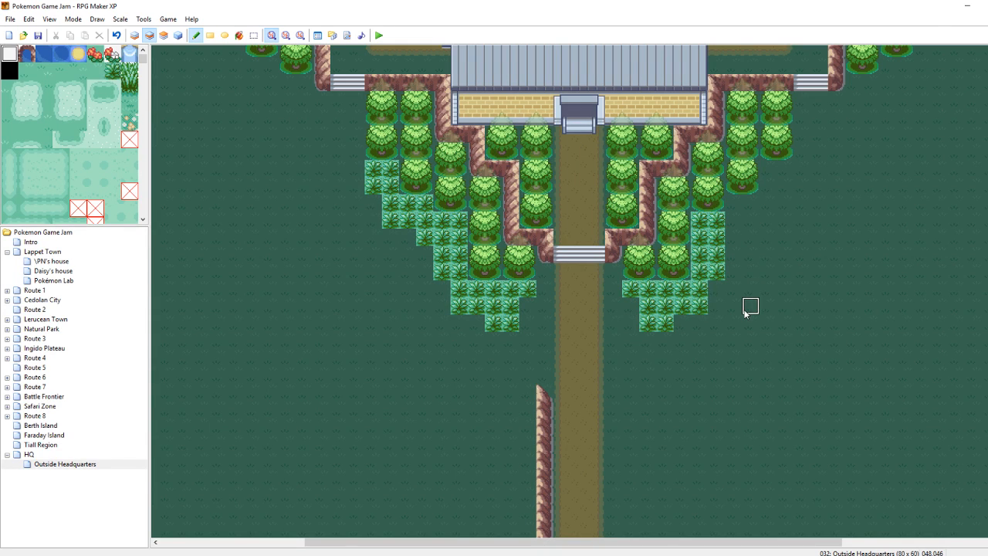
key(ctrl+s)
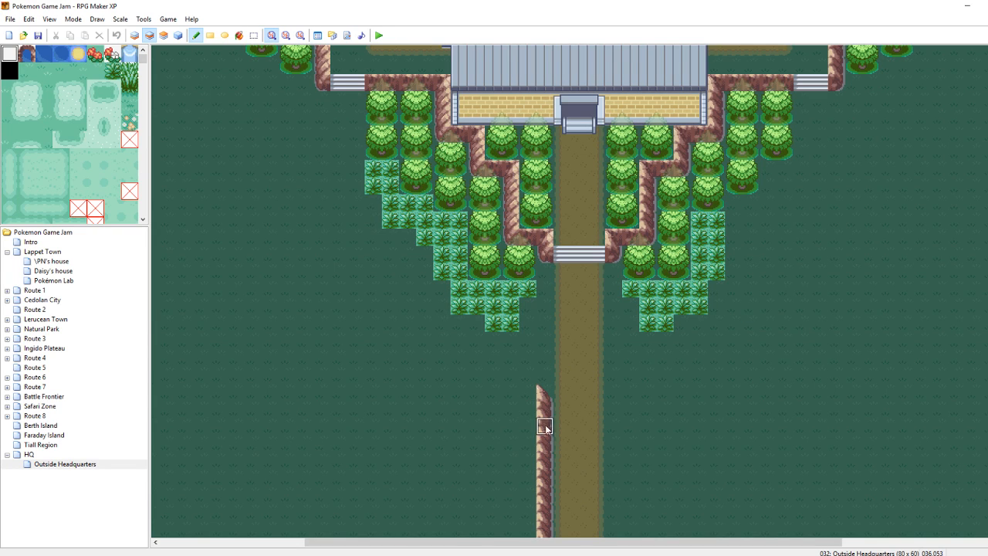
Raise the western cliff wall's top by one tile, build a parallel vertical wall east of the front path, and save
click(545, 377)
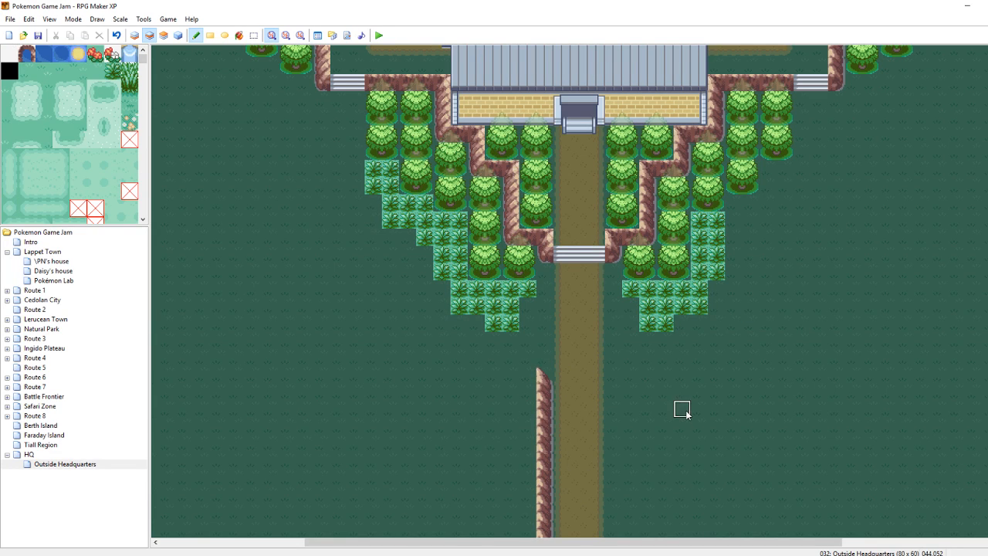
key(ctrl+s)
right_click(545, 487)
drag(617, 390, 614, 515)
key(ctrl+s)
Place a three-tile row of grass across the front path between the two southern cliff walls
right_drag(563, 443, 589, 443)
right_click(600, 411)
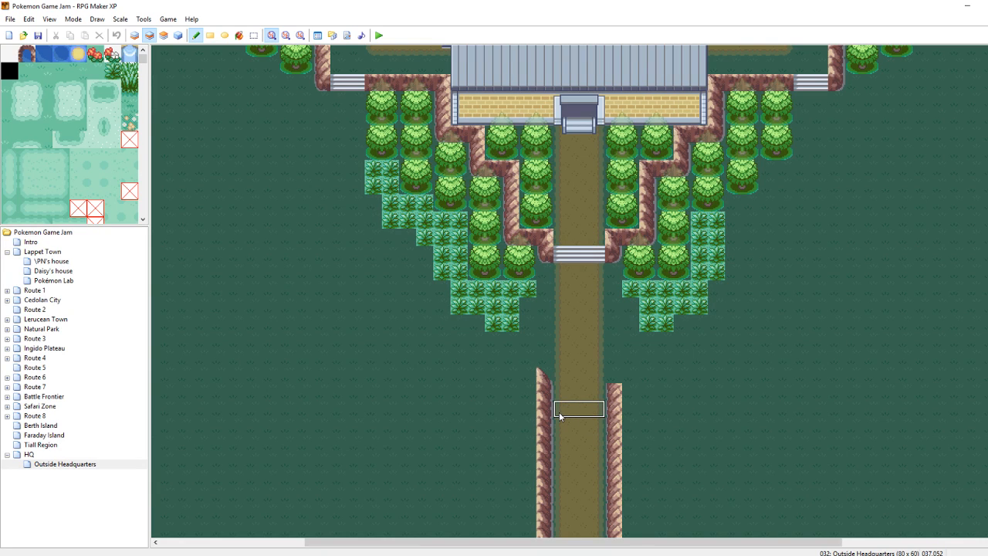
drag(571, 409, 590, 409)
right_click(613, 341)
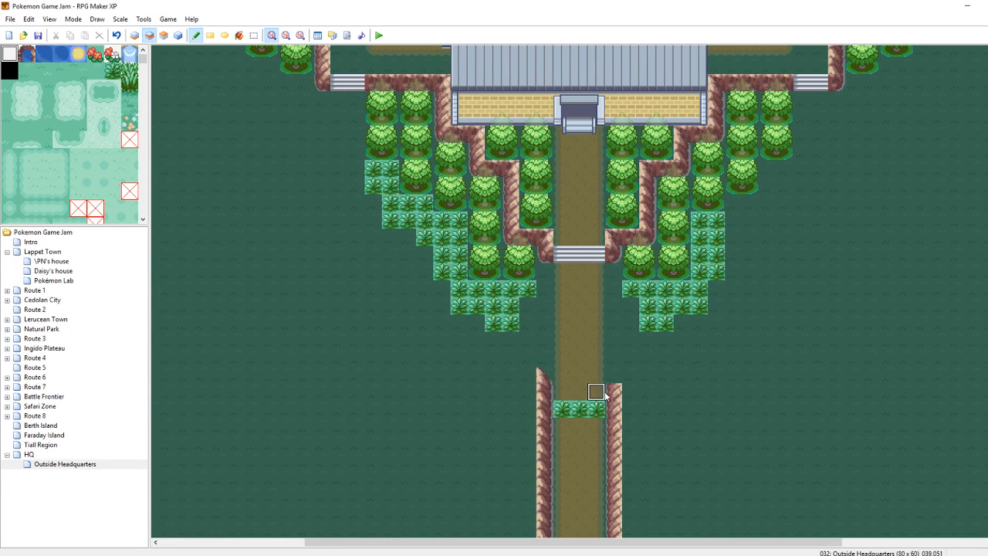
Cap the southern passage's eastern cliff wall with the rounded upper-left cliff tile, level with the western wall's top
scroll(107, 128, down, 5)
scroll(107, 128, down, 15)
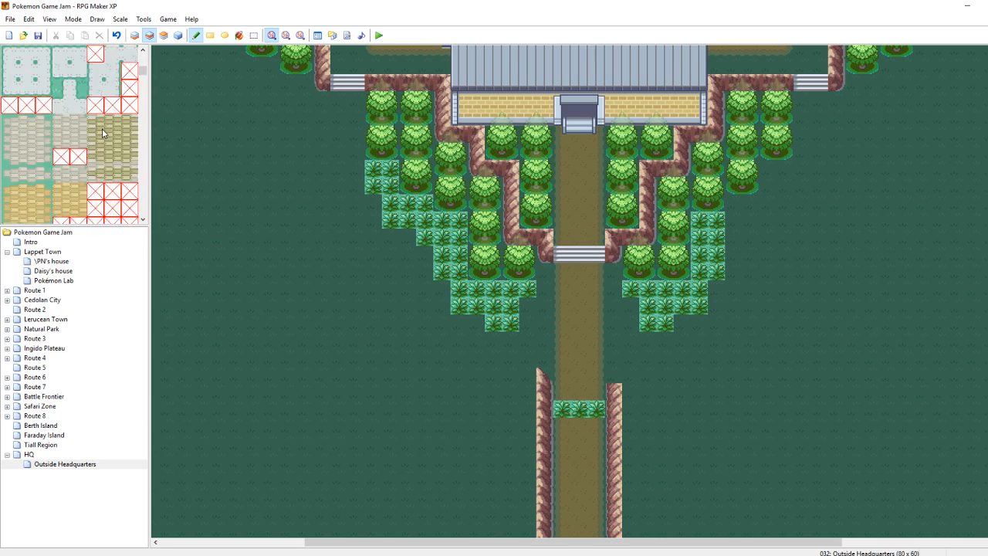
drag(143, 87, 143, 55)
scroll(85, 173, down, 3)
scroll(85, 174, down, 10)
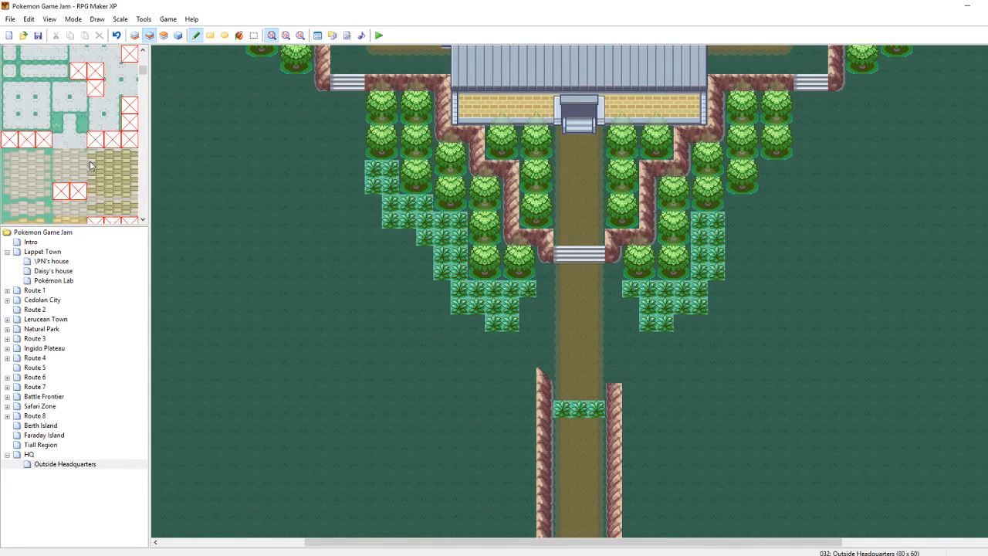
scroll(70, 159, down, 3)
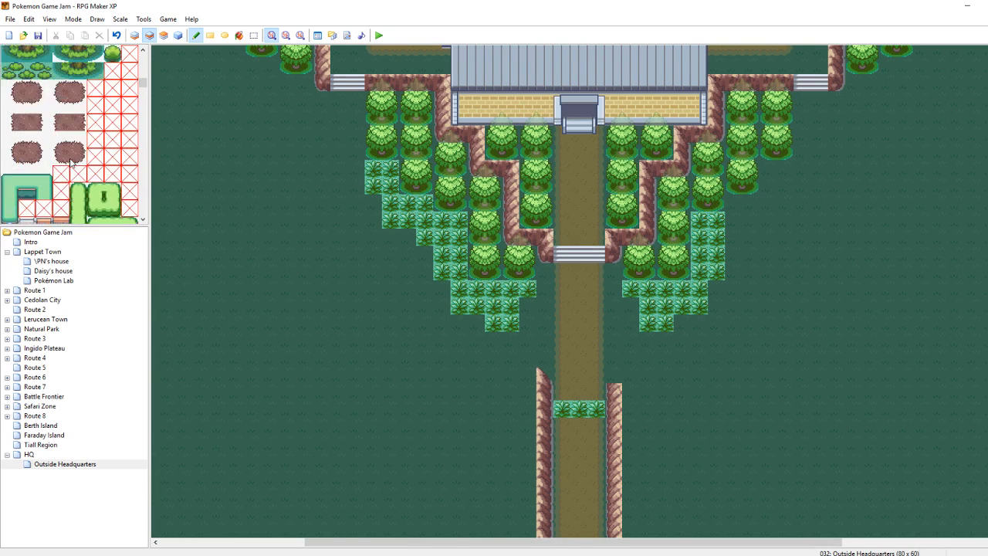
scroll(70, 160, down, 4)
click(9, 175)
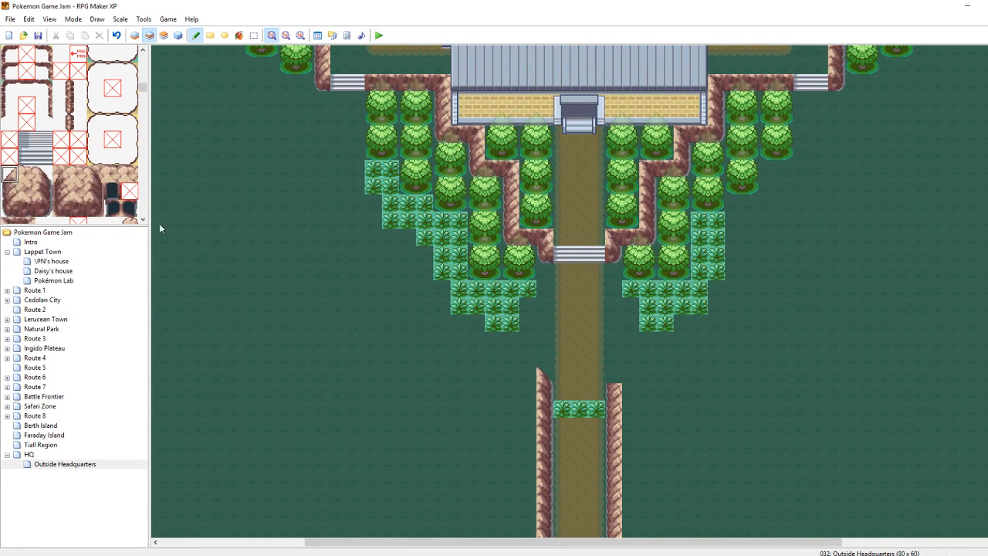
click(616, 376)
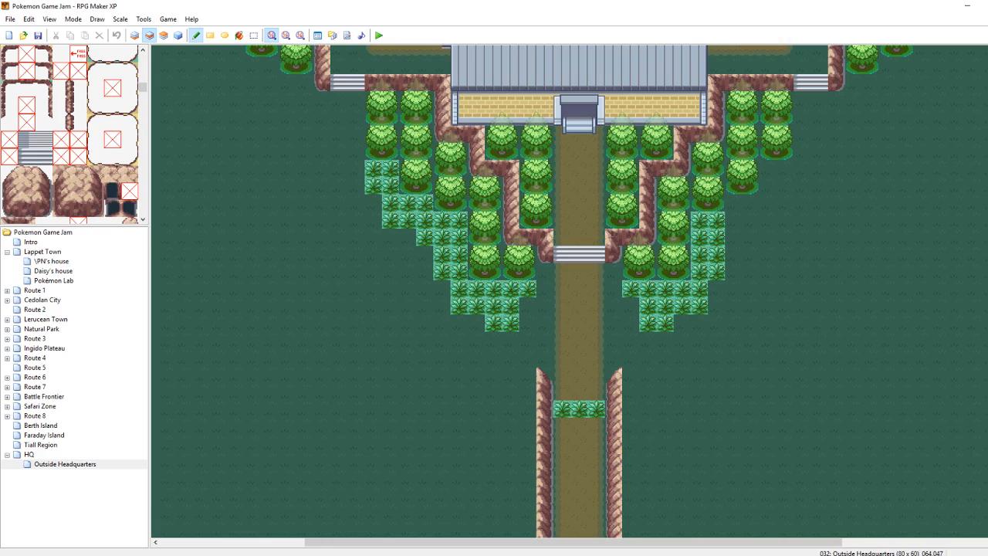
Extend the lowest step of the northwestern cliff two tiles west with horizontal cliff face tiles on layer 2
scroll(570, 291, up, 10)
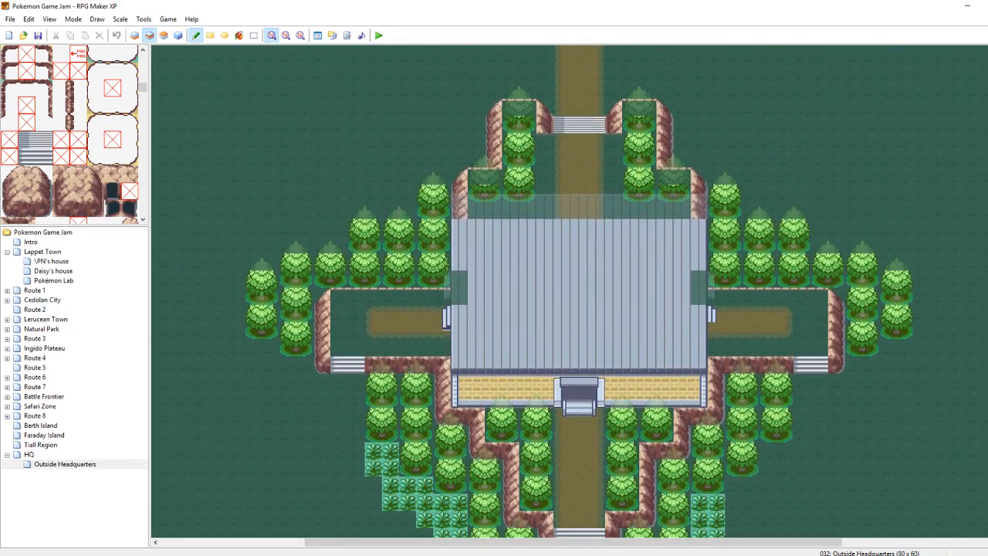
scroll(579, 291, down, 10)
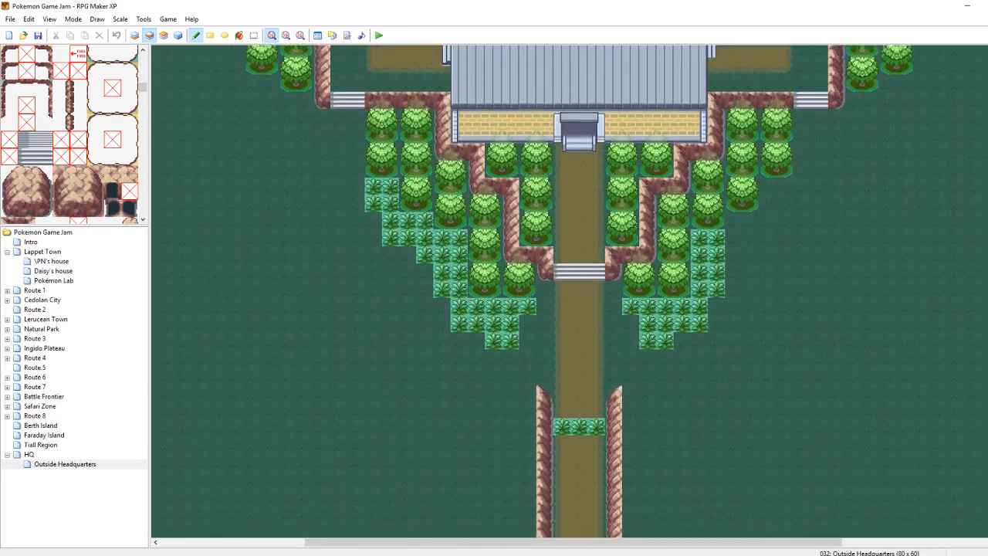
scroll(570, 291, down, 1)
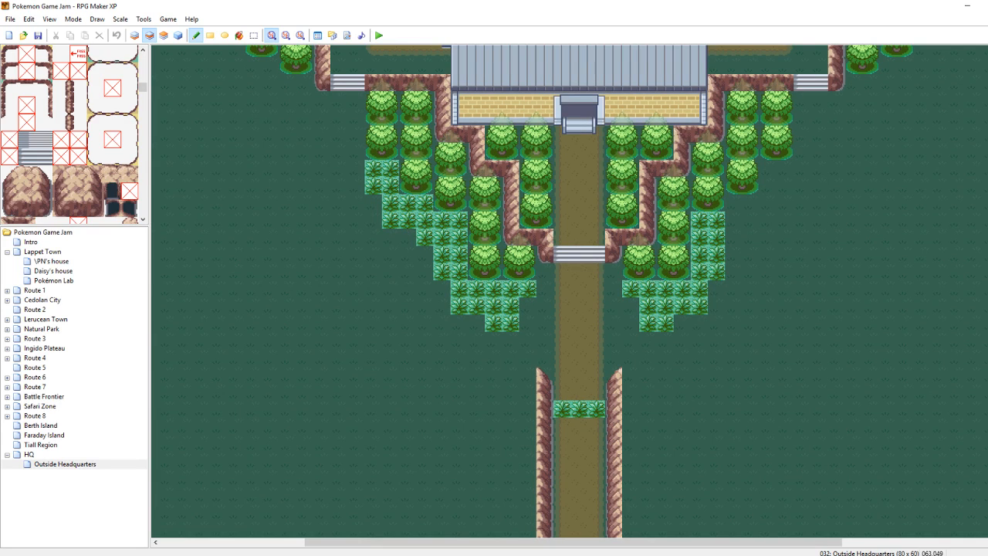
click(422, 210)
scroll(624, 232, up, 7)
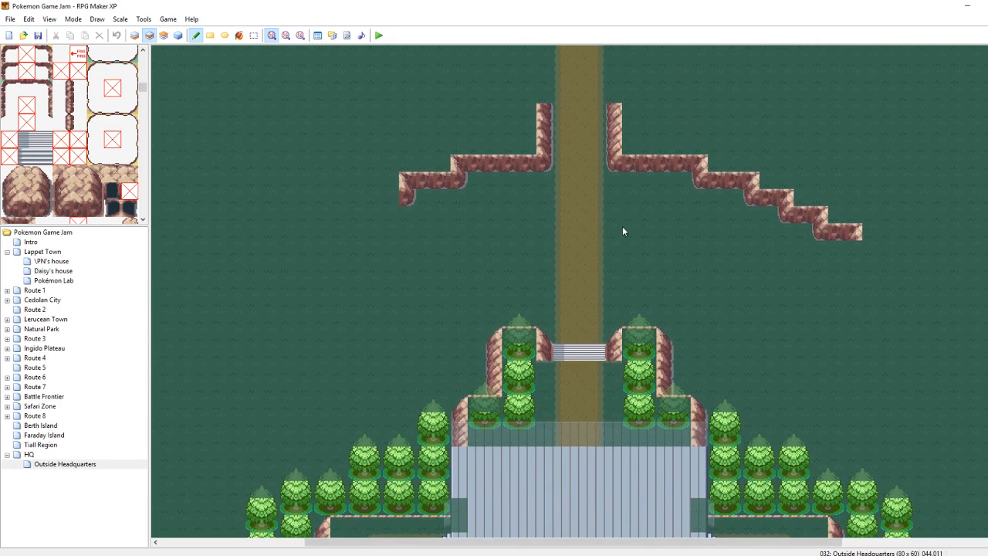
right_click(718, 180)
click(458, 180)
drag(446, 179, 379, 196)
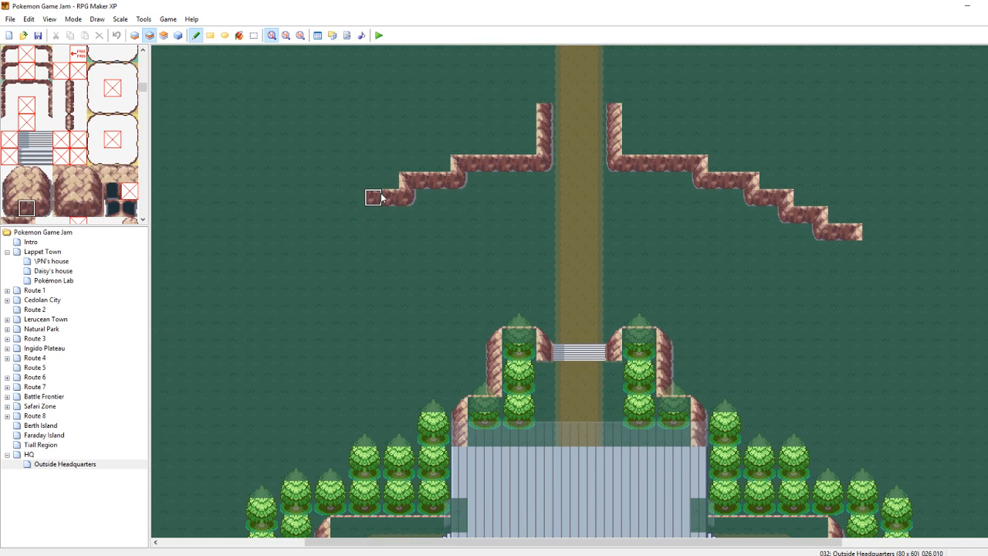
Finish the west end of the northwestern cliff step with an edge tile and place a lower-right corner tile below it
right_click(460, 164)
click(340, 197)
right_click(345, 180)
click(339, 197)
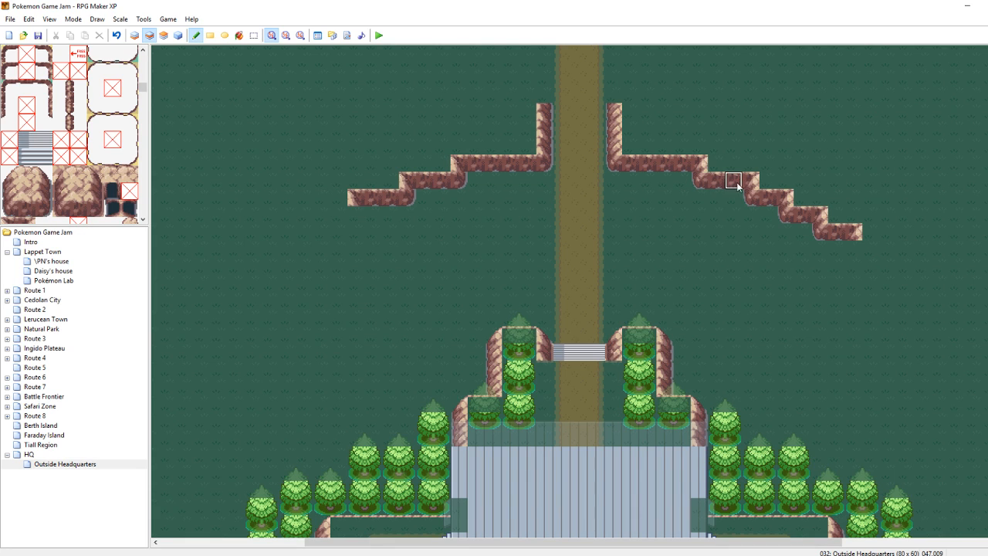
click(44, 206)
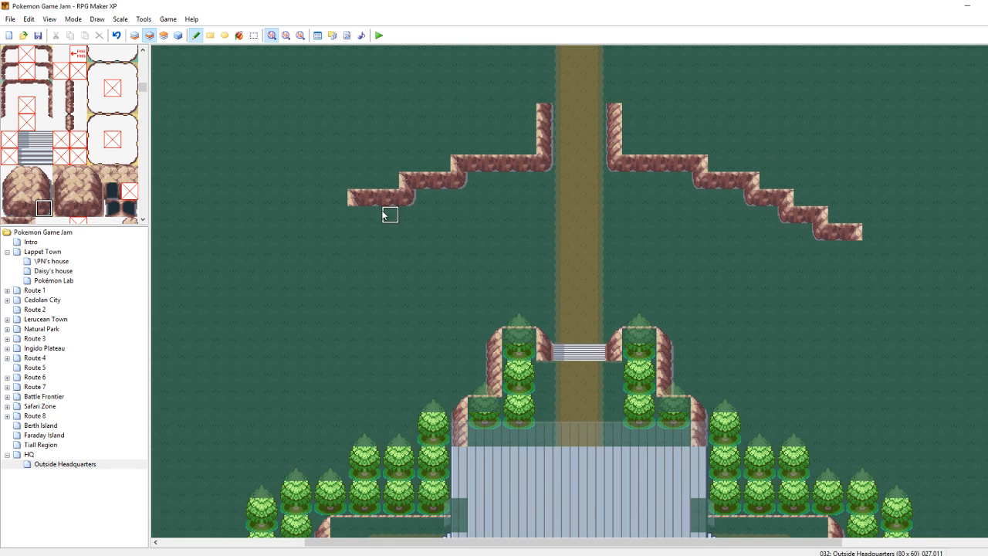
click(356, 214)
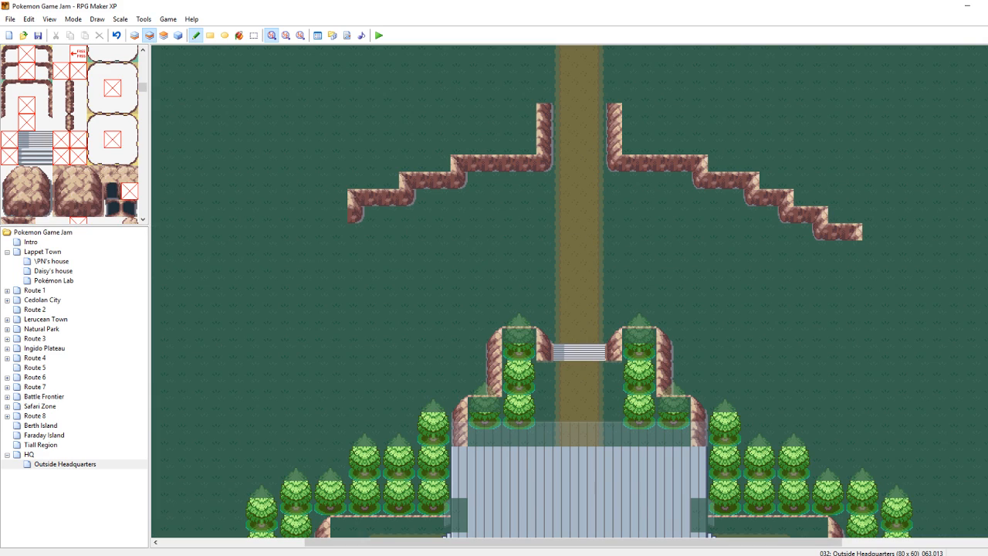
Examine the map's layout from the southern cliff passage up to the stepped northern cliffs, including the area further west
scroll(570, 291, down, 6)
scroll(442, 290, down, 2)
scroll(442, 290, up, 6)
scroll(441, 290, down, 5)
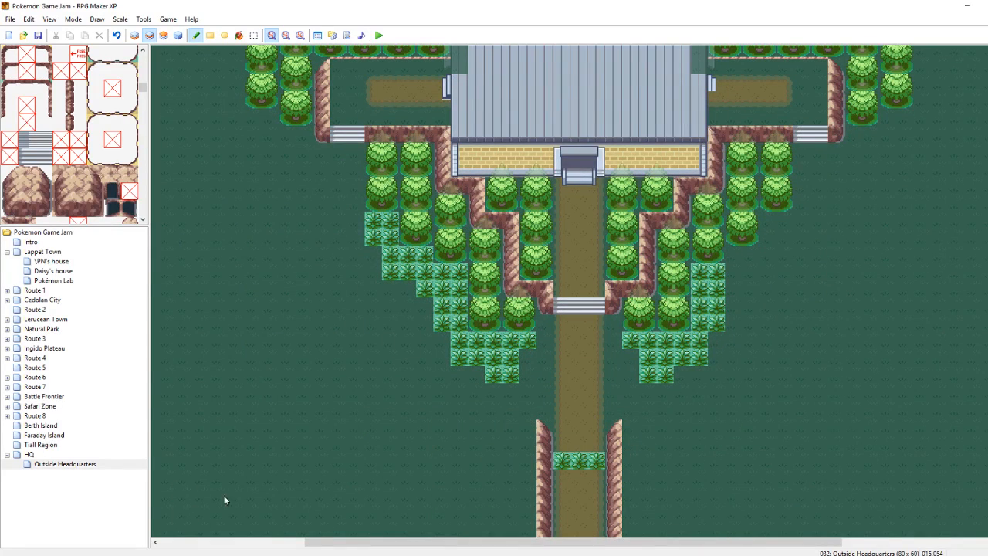
drag(340, 542, 313, 513)
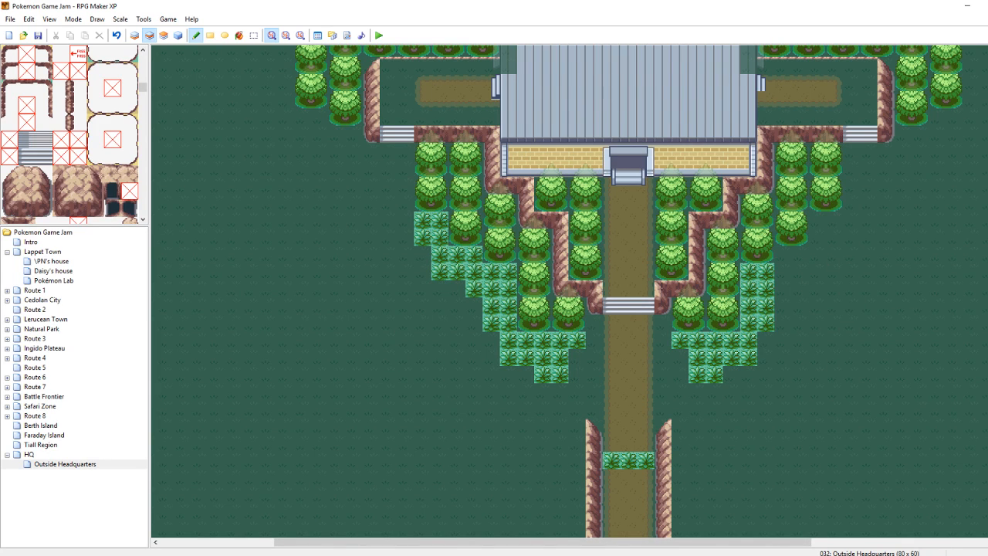
scroll(477, 193, up, 3)
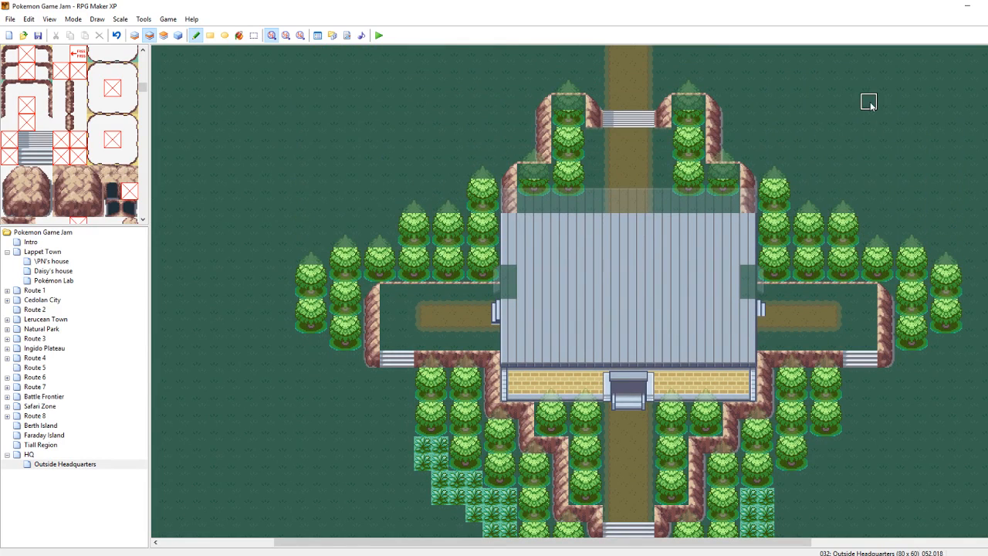
scroll(869, 102, up, 3)
scroll(570, 292, up, 1)
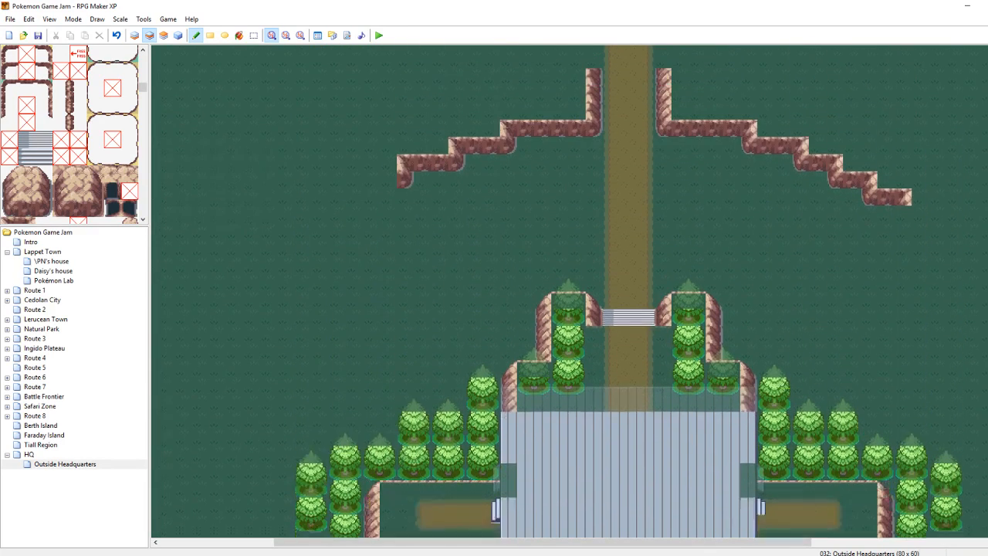
scroll(612, 112, down, 1)
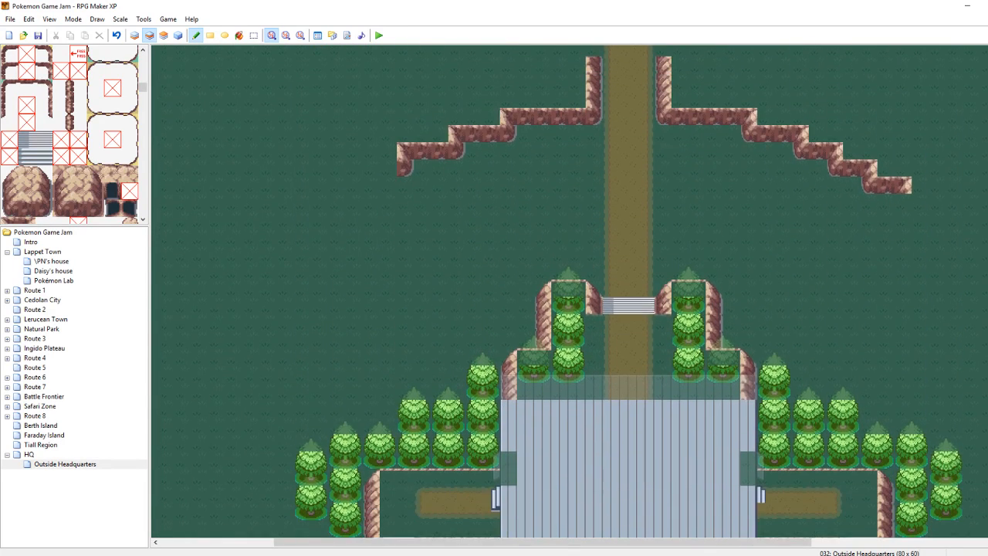
scroll(612, 112, up, 1)
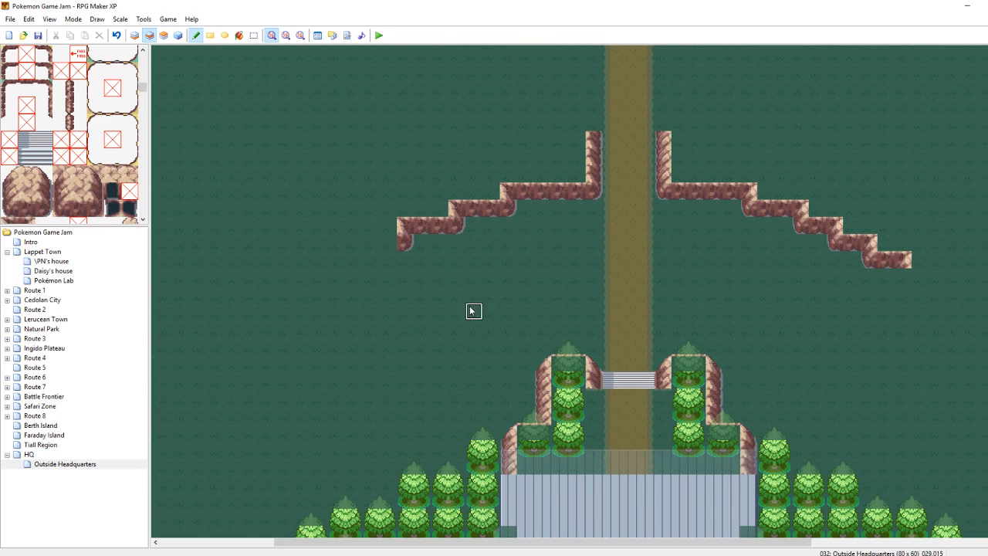
Extend both vertical cliff walls beside the rear path further north by copying and stamping the existing wall section
right_drag(560, 105, 697, 168)
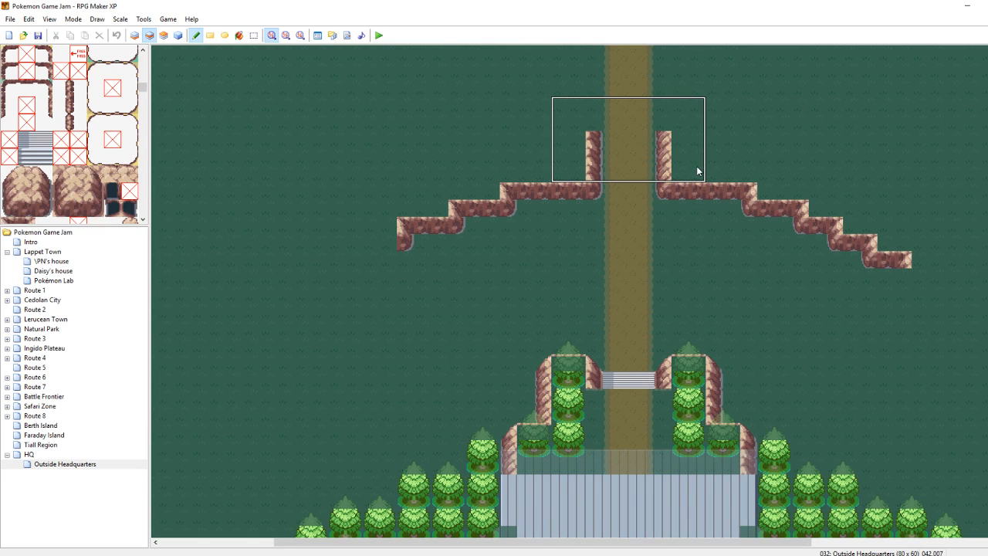
mouse_move(699, 161)
mouse_down()
mouse_move(701, 112)
mouse_move(699, 140)
mouse_move(719, 115)
mouse_move(675, 97)
mouse_move(691, 88)
mouse_up()
key(ctrl+z)
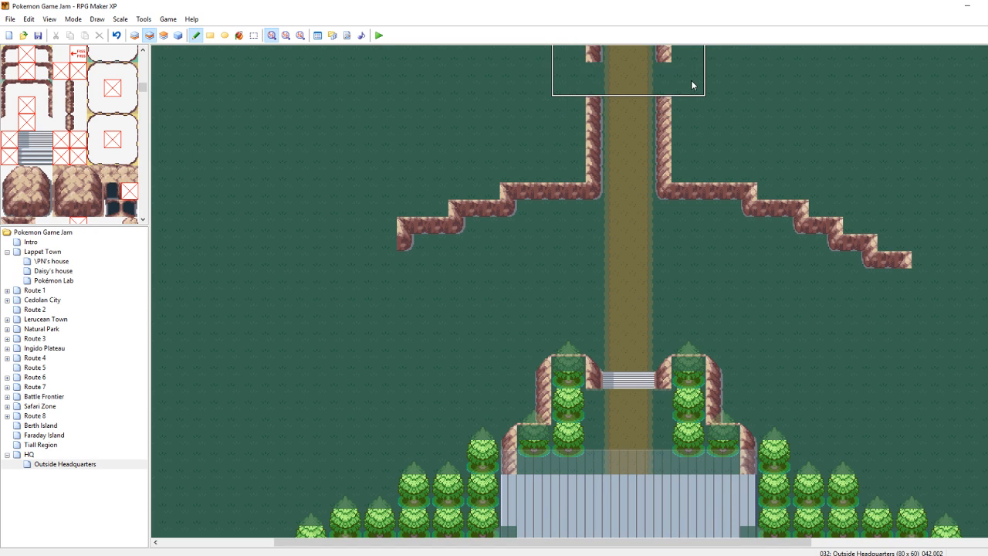
click(692, 85)
right_click(853, 157)
key(ctrl+s)
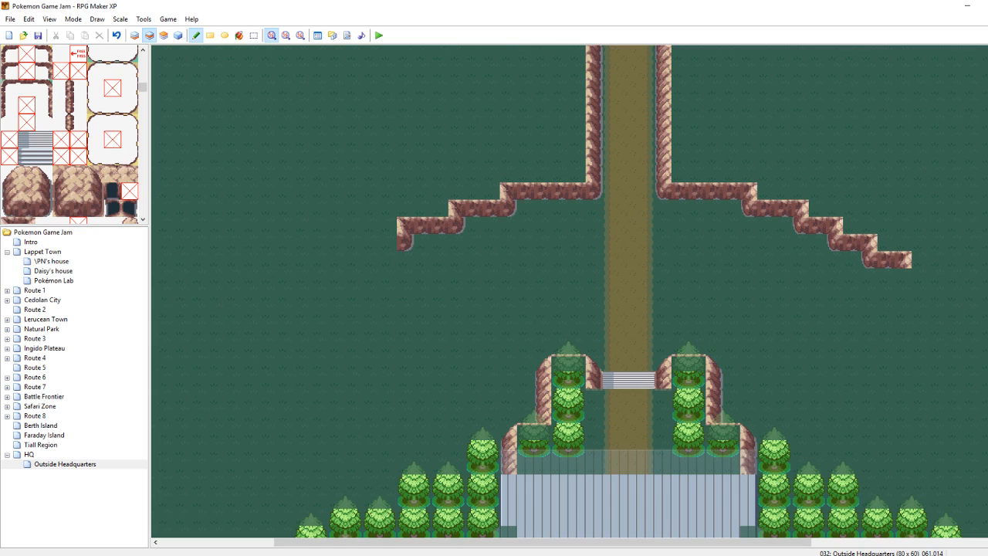
scroll(727, 389, down, 10)
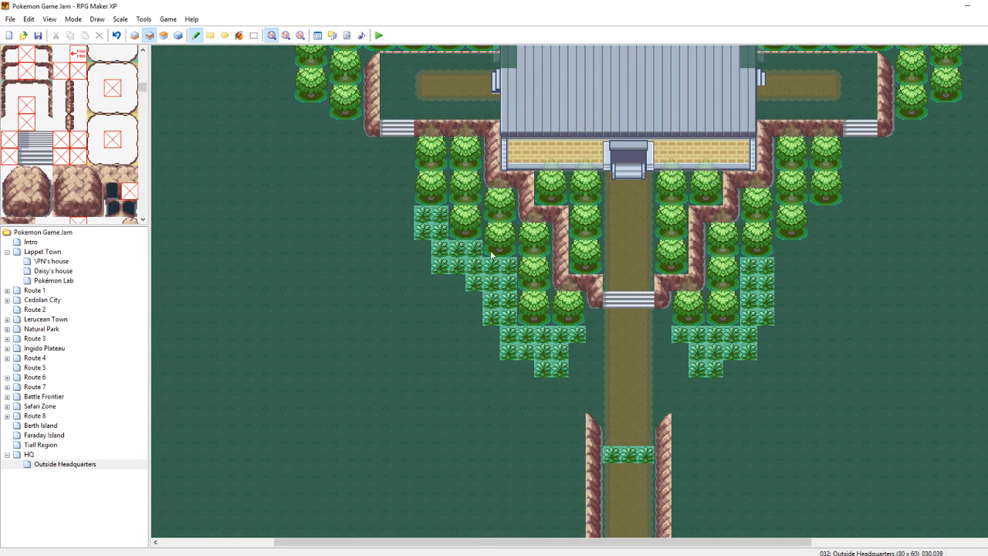
Run a cliff edge nine tiles west from the top of the passage's west wall and continue it northwest in four two-tile-high steps
drag(578, 422, 410, 422)
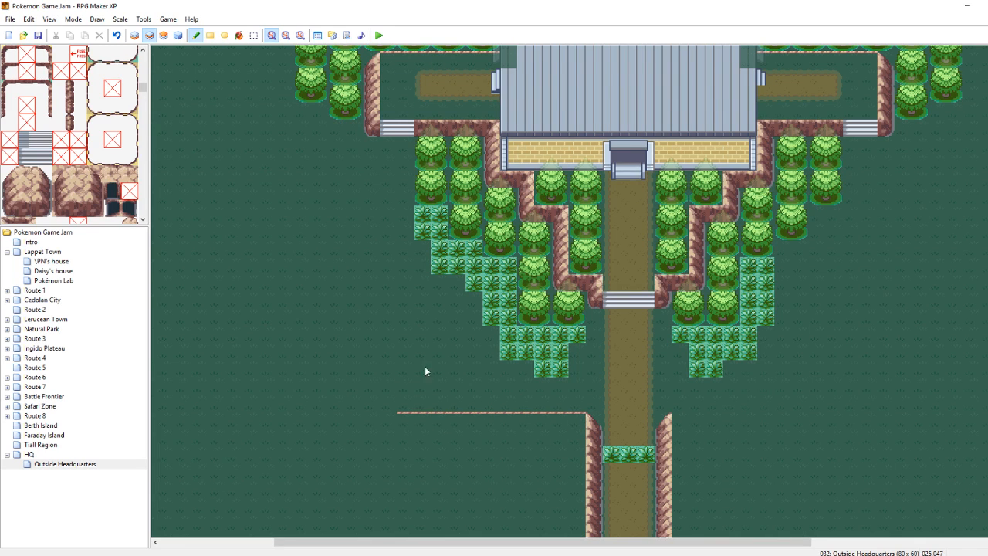
right_drag(597, 420, 594, 444)
click(440, 407)
drag(423, 415, 406, 418)
right_drag(439, 420, 470, 386)
click(421, 359)
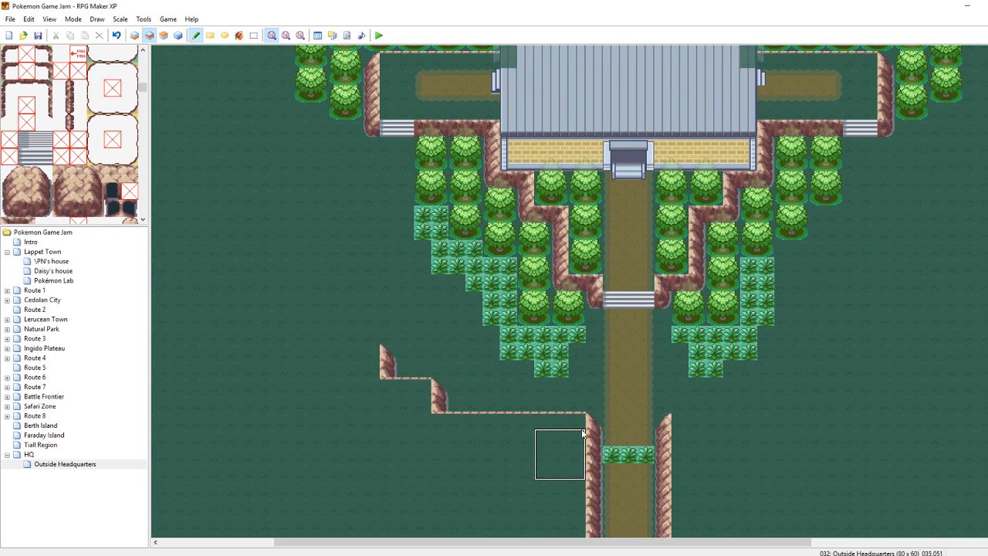
click(363, 316)
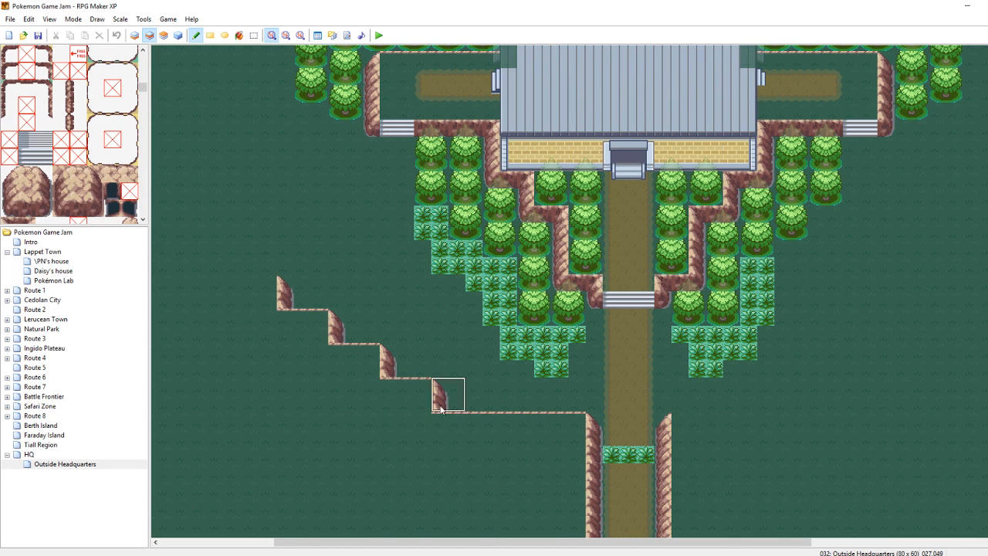
On layer 3, plant a row of five trees directly below the new cliff edge and one tree on the step above
key(F7)
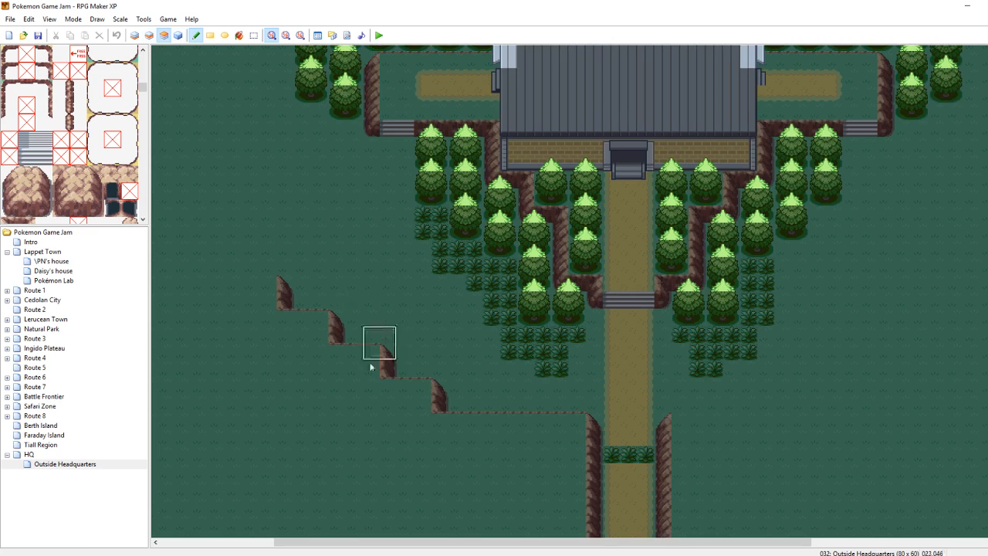
click(400, 412)
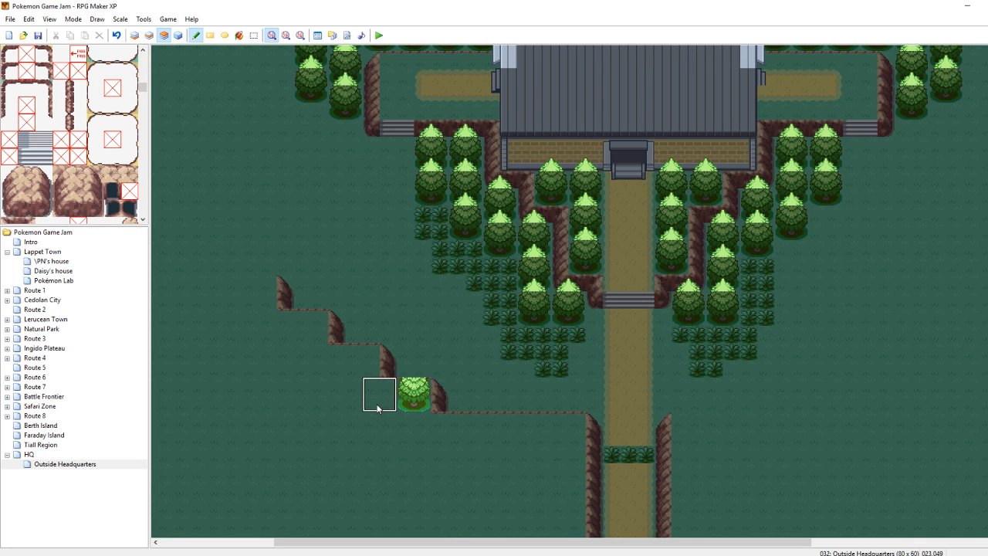
drag(571, 429, 419, 437)
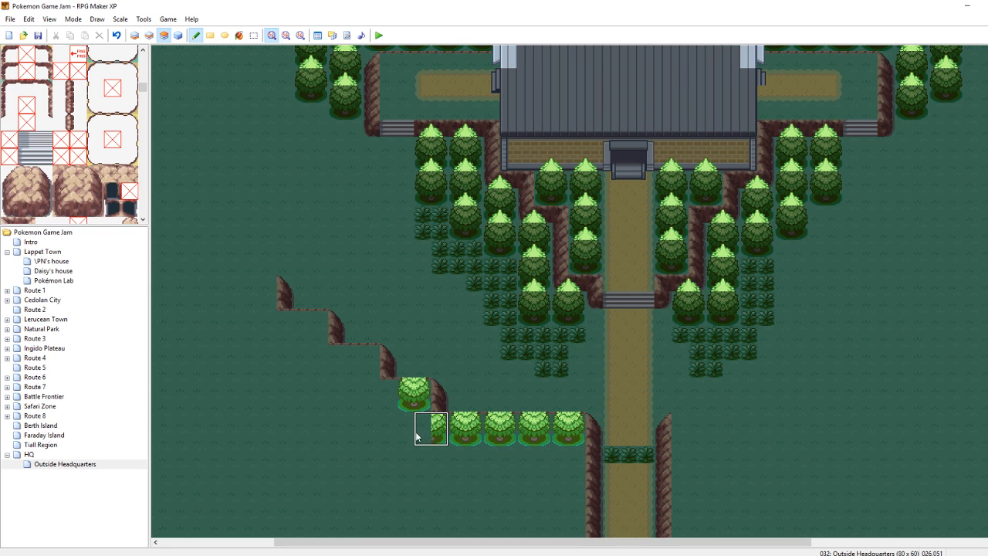
click(422, 437)
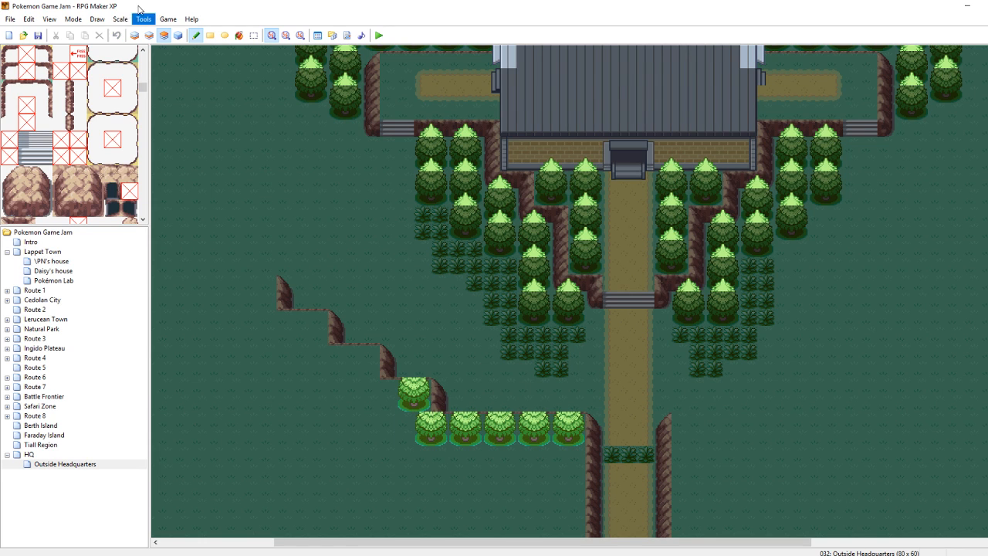
Shift the lowest cliff step and its tree one tile west, and add a sixth tree at the west end of the row below
click(149, 35)
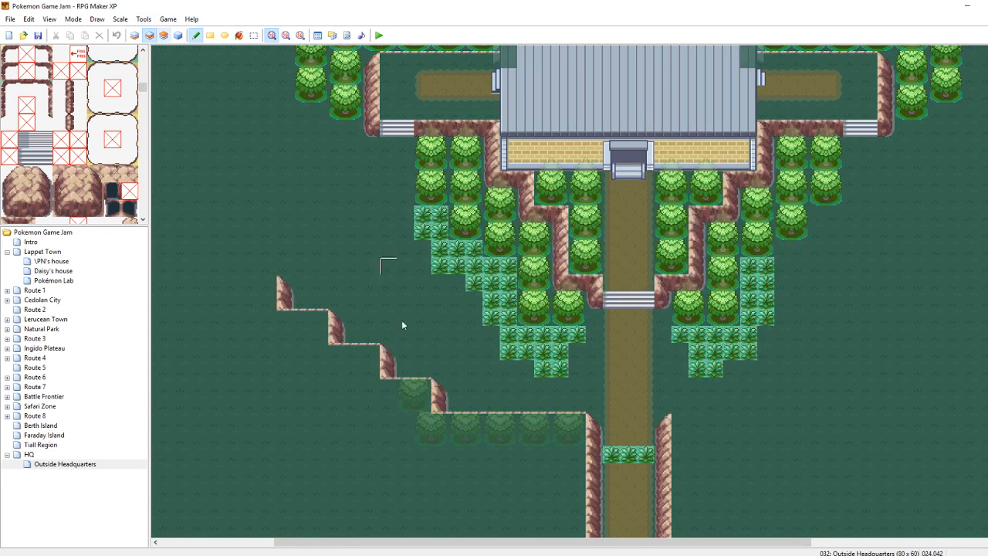
click(459, 382)
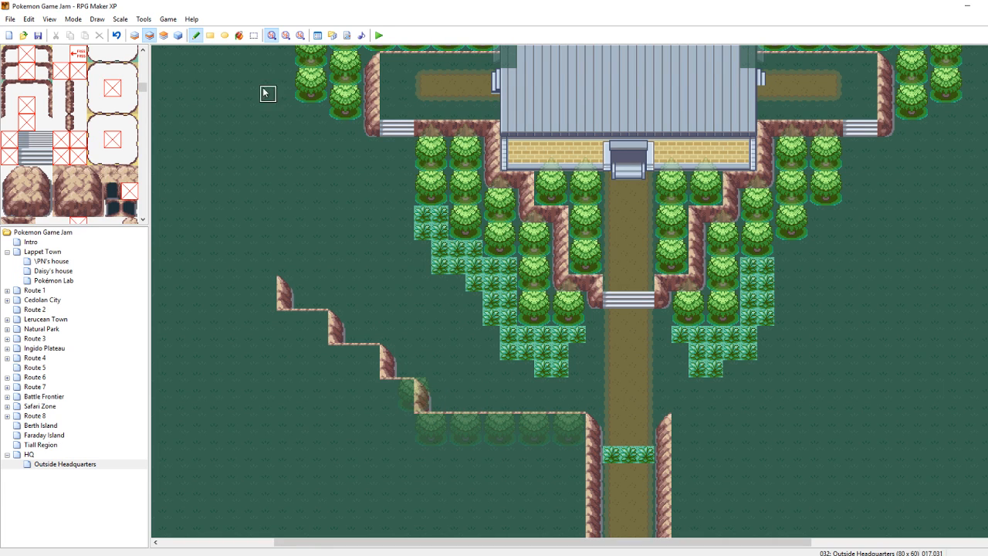
click(164, 35)
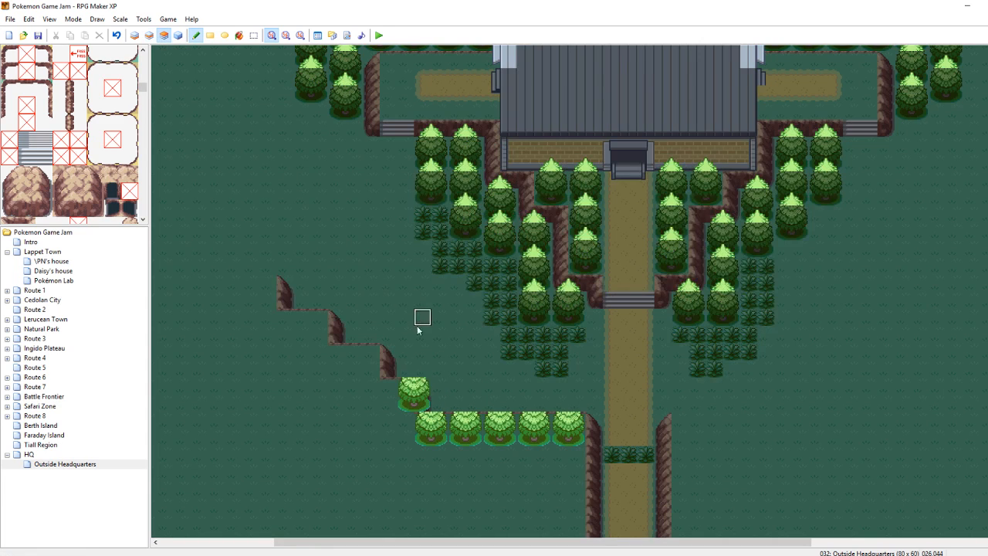
click(398, 400)
right_click(419, 388)
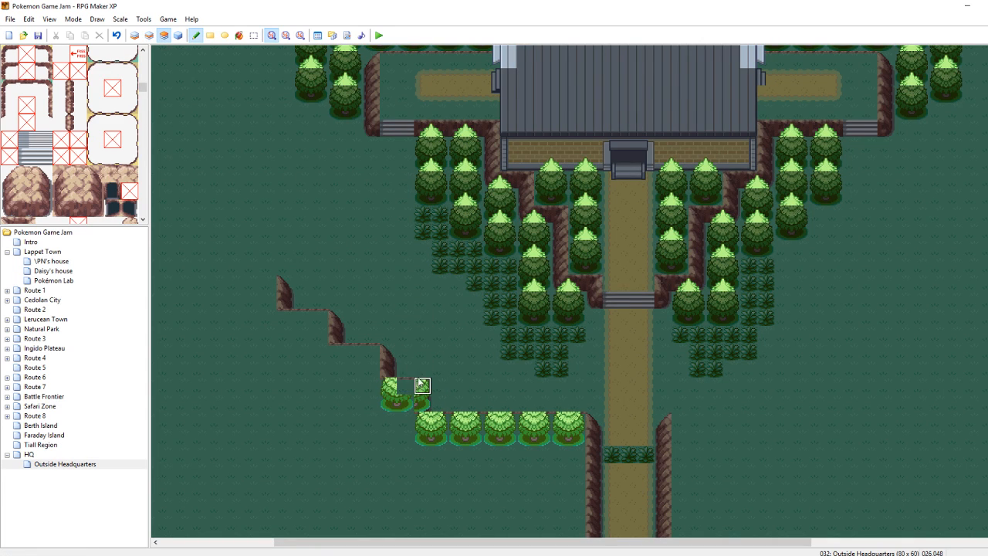
click(419, 401)
right_drag(399, 400, 388, 387)
click(389, 420)
Try filling the ground below the tree row with three more rows of six trees up to the passage wall
mouse_move(392, 459)
mouse_down()
mouse_move(563, 477)
mouse_move(605, 458)
mouse_up()
click(543, 462)
key(ctrl+z)
click(523, 455)
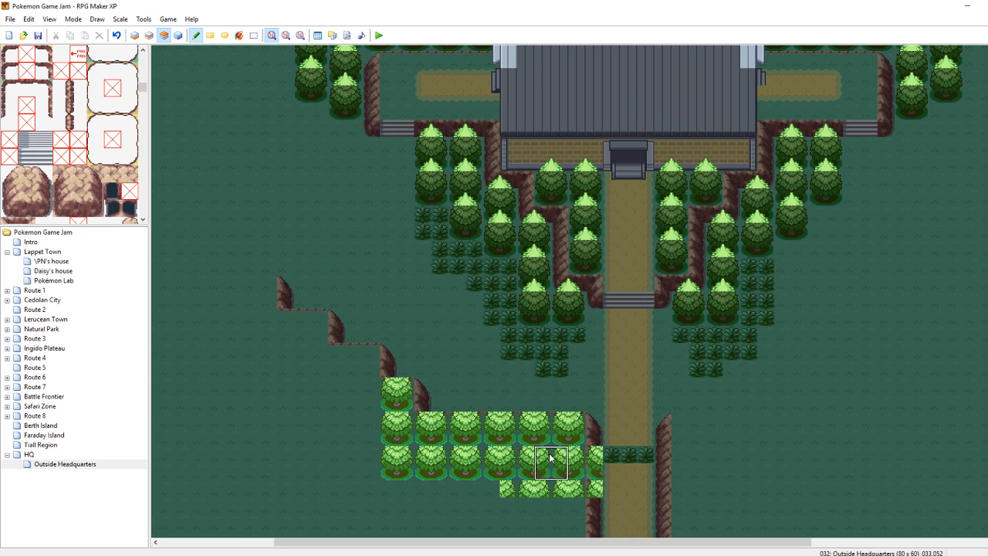
right_click(609, 474)
drag(595, 455, 595, 488)
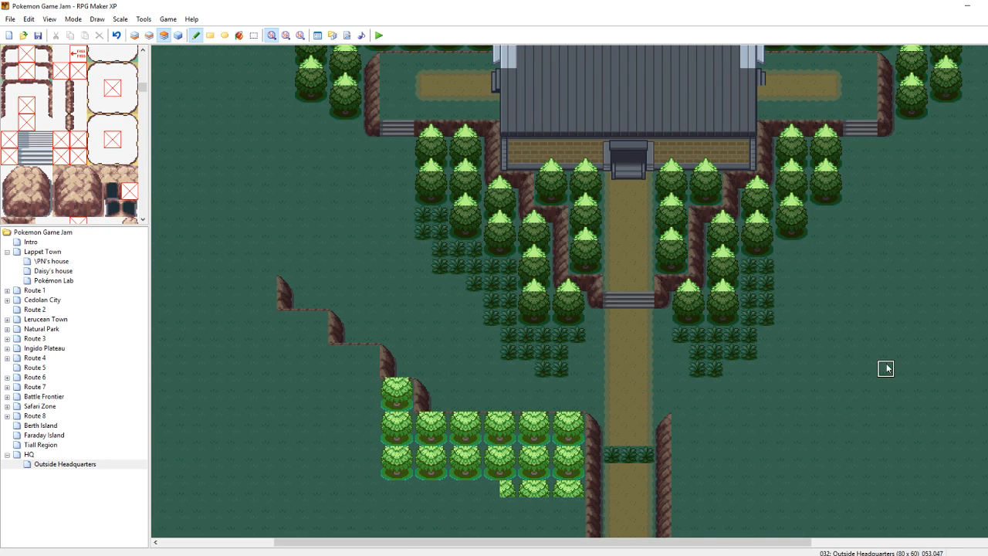
scroll(978, 392, down, 2)
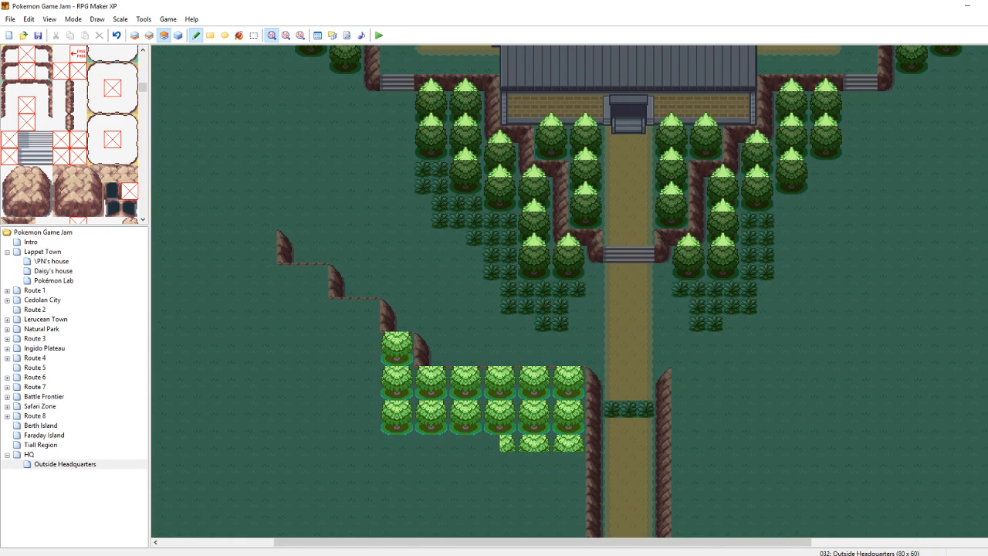
mouse_move(572, 434)
right_down()
mouse_move(561, 424)
mouse_move(572, 414)
right_up()
mouse_move(571, 451)
mouse_down()
mouse_move(409, 454)
mouse_move(408, 483)
mouse_move(583, 476)
mouse_up()
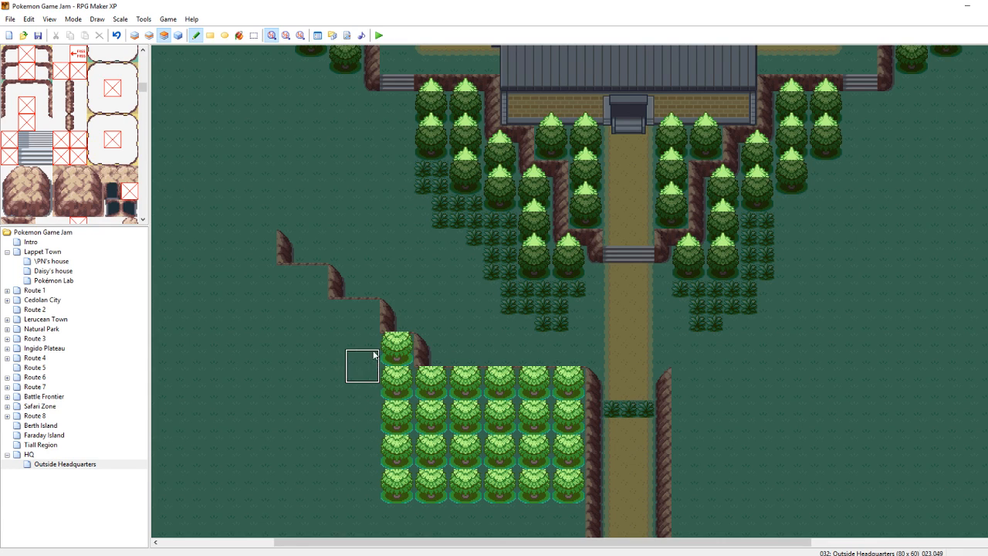
Plant trees under the next cliff step northwest and continue them as a column down the west side of the tree block
click(370, 315)
mouse_move(370, 315)
mouse_down()
mouse_move(351, 315)
mouse_move(362, 349)
mouse_move(360, 477)
mouse_move(340, 475)
mouse_up()
drag(340, 434, 340, 343)
mouse_move(316, 485)
mouse_down()
mouse_move(336, 355)
mouse_move(326, 377)
mouse_move(337, 494)
mouse_up()
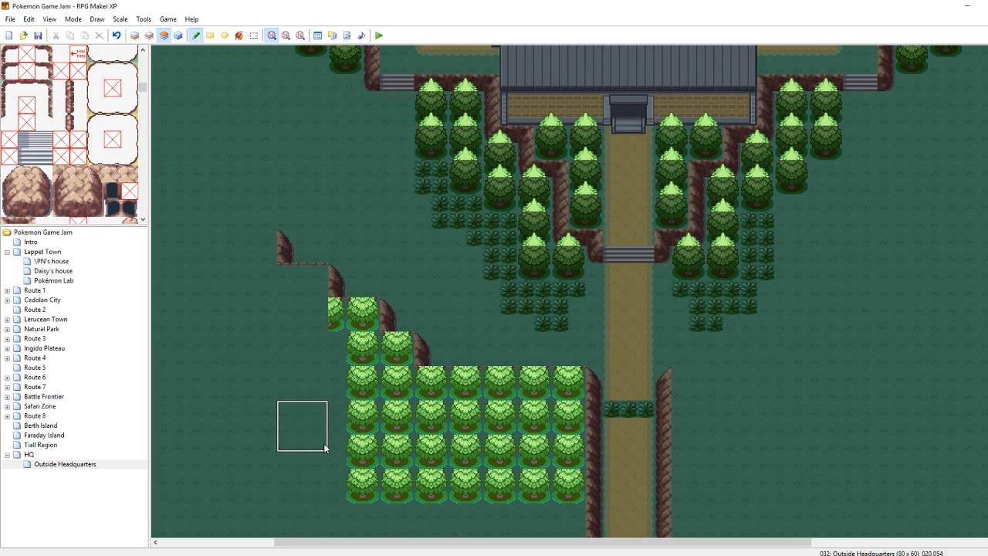
Erase the lower tree rows and west column, keeping only the row below the cliff edge and the trees on the steps
click(371, 411)
mouse_move(371, 412)
mouse_down()
mouse_move(376, 449)
mouse_move(551, 449)
mouse_move(494, 495)
mouse_move(375, 495)
mouse_move(430, 496)
mouse_up()
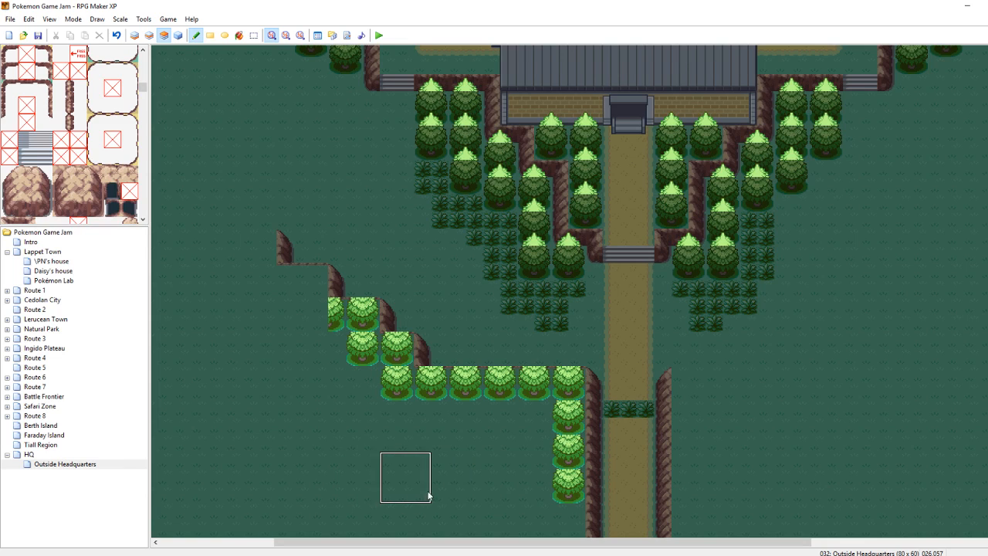
mouse_move(563, 492)
mouse_down()
mouse_move(581, 450)
mouse_move(582, 490)
mouse_up()
right_click(555, 480)
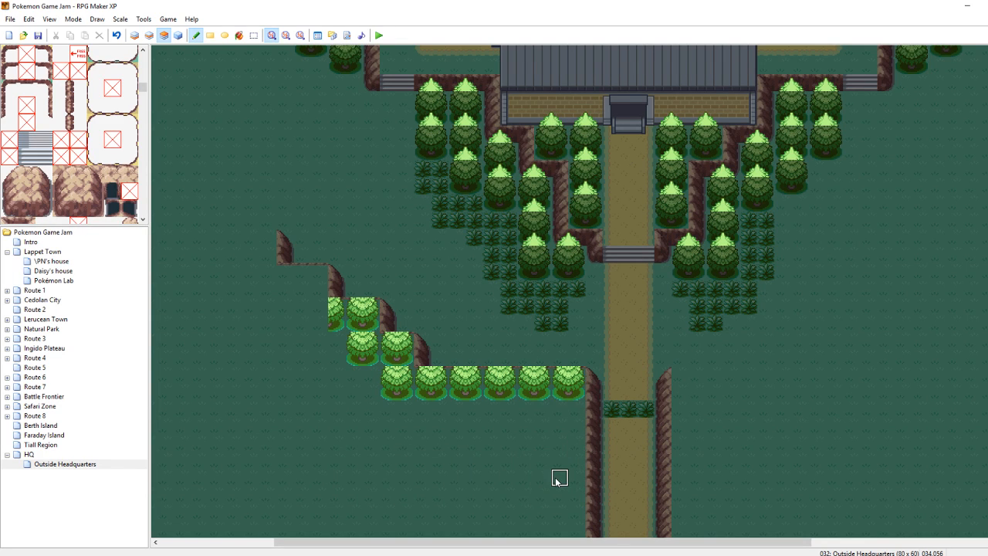
On layer 2, build a second vertical wall beside the passage's west wall and run a cliff edge west from it below the tree row
click(149, 35)
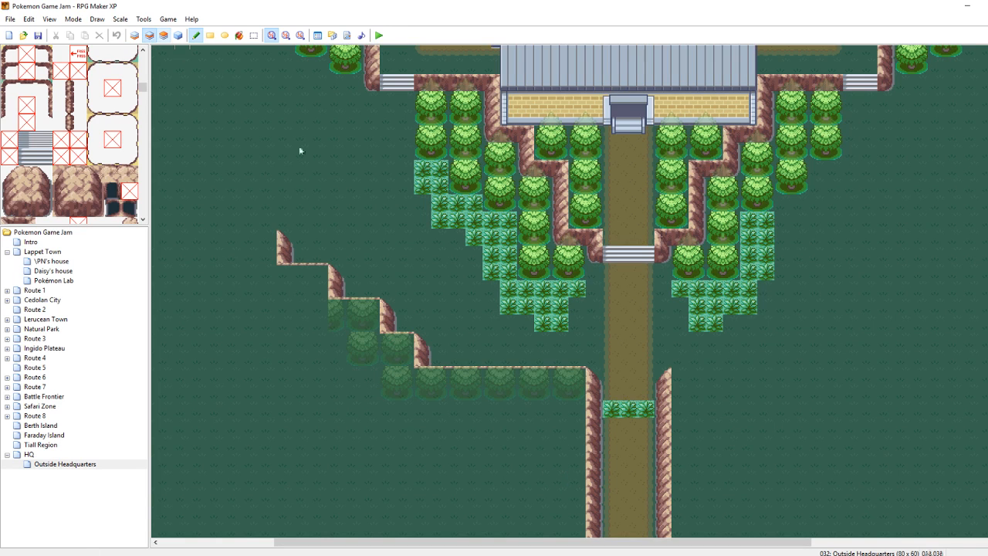
right_click(594, 431)
mouse_move(576, 488)
mouse_down()
mouse_move(575, 502)
mouse_move(575, 437)
mouse_move(508, 409)
mouse_up()
right_click(594, 375)
click(578, 409)
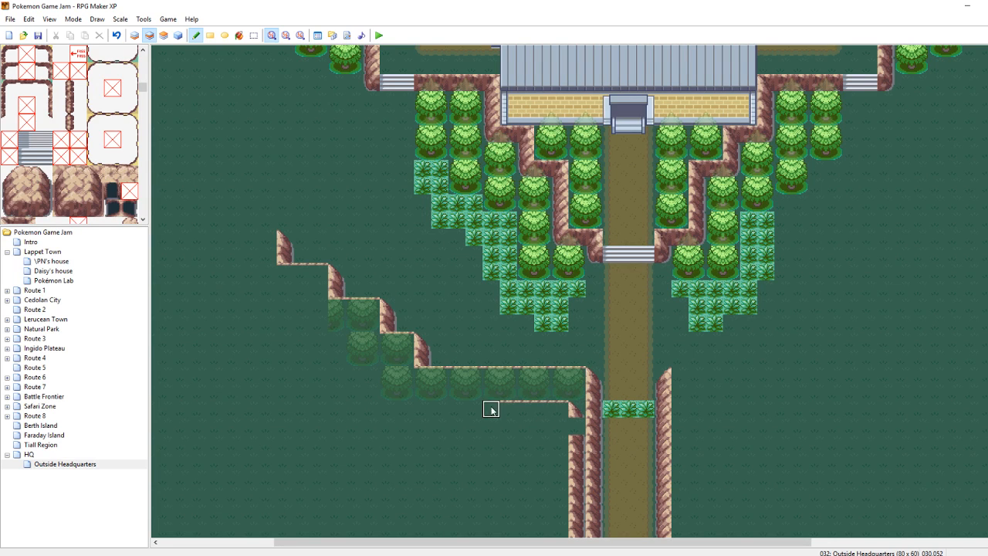
drag(577, 460, 576, 420)
drag(489, 408, 389, 409)
Continue the lower cliff edge northwest with two two-tile-high steps around the west side of the trees
click(371, 384)
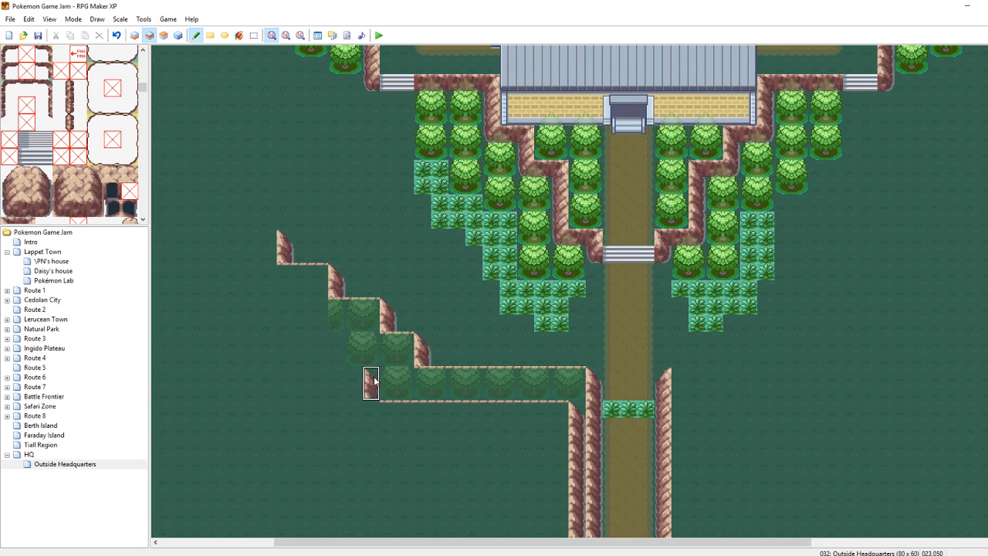
click(371, 410)
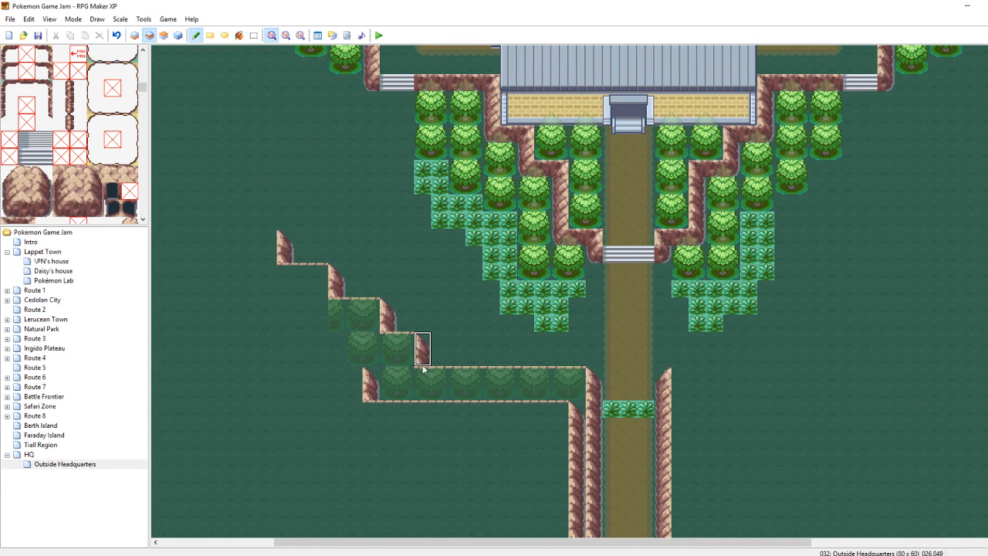
click(338, 360)
right_click(359, 378)
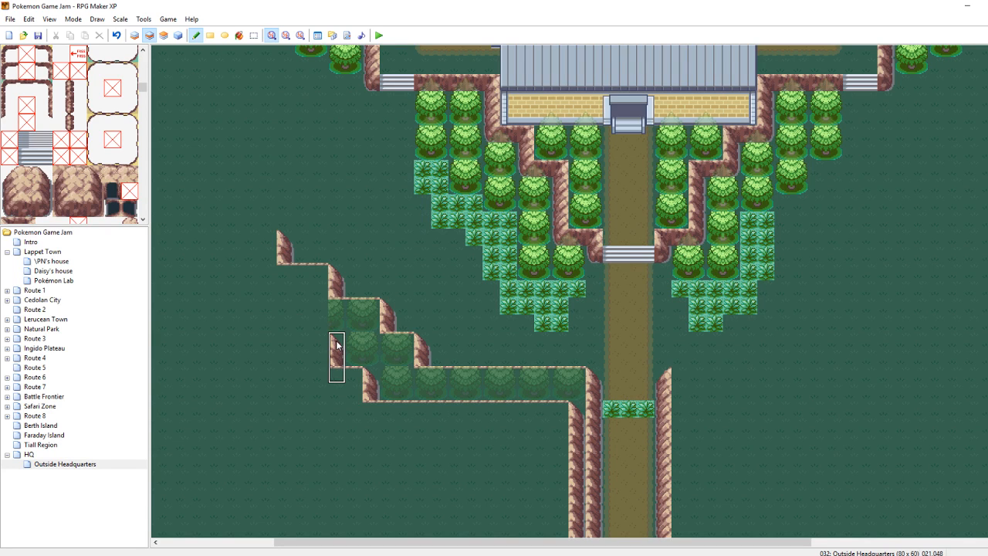
Complete the cut-off tree on the steps and shift the cliff step above it one tile west
click(163, 35)
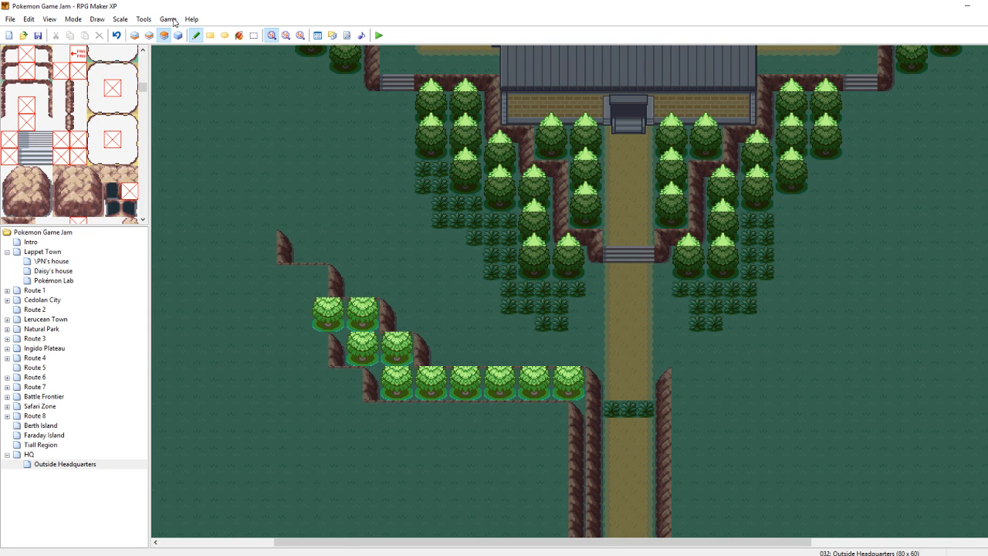
click(149, 34)
right_drag(336, 303, 362, 254)
click(344, 260)
On layer 3, plant two trees one above the other below the northwesternmost cliff step
click(163, 35)
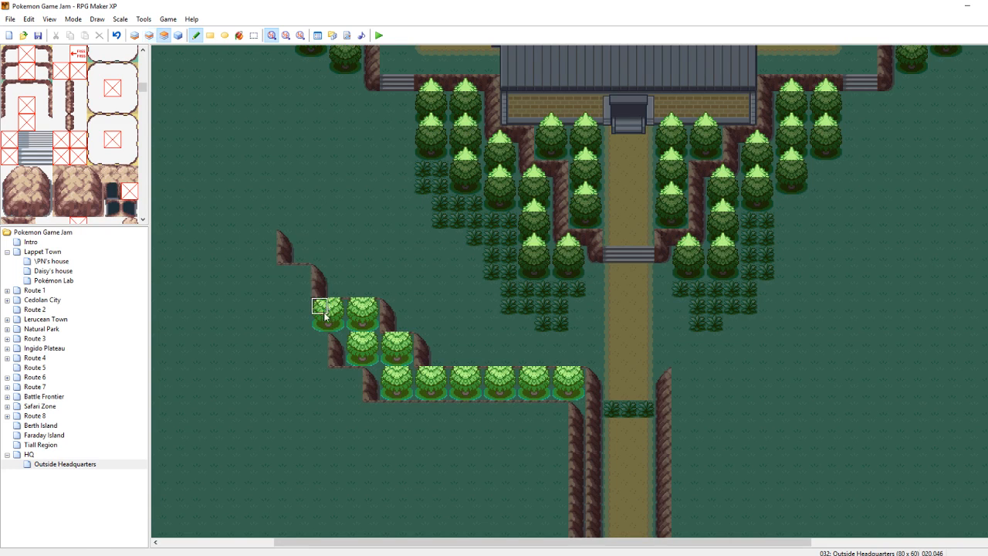
click(293, 280)
click(294, 312)
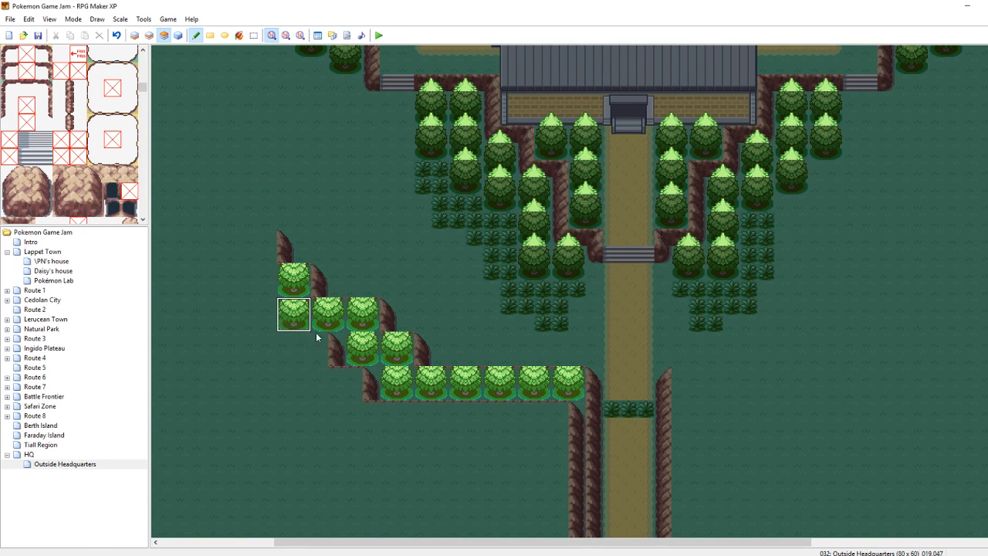
On layer 2, extend the lower cliff edge west past the trees and raise two parallel vertical cliff walls north
click(149, 35)
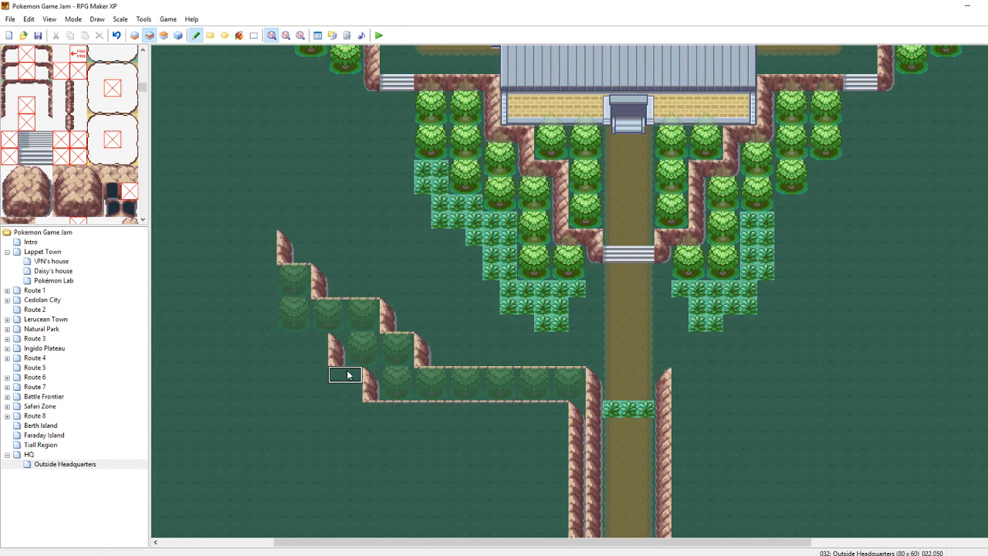
right_click(336, 348)
mouse_move(320, 324)
mouse_down()
mouse_move(284, 328)
mouse_move(268, 234)
mouse_move(286, 254)
mouse_move(287, 221)
mouse_move(267, 246)
mouse_move(267, 186)
mouse_up()
right_click(283, 342)
right_click(268, 298)
right_drag(267, 236, 286, 236)
drag(268, 208, 268, 146)
right_click(437, 204)
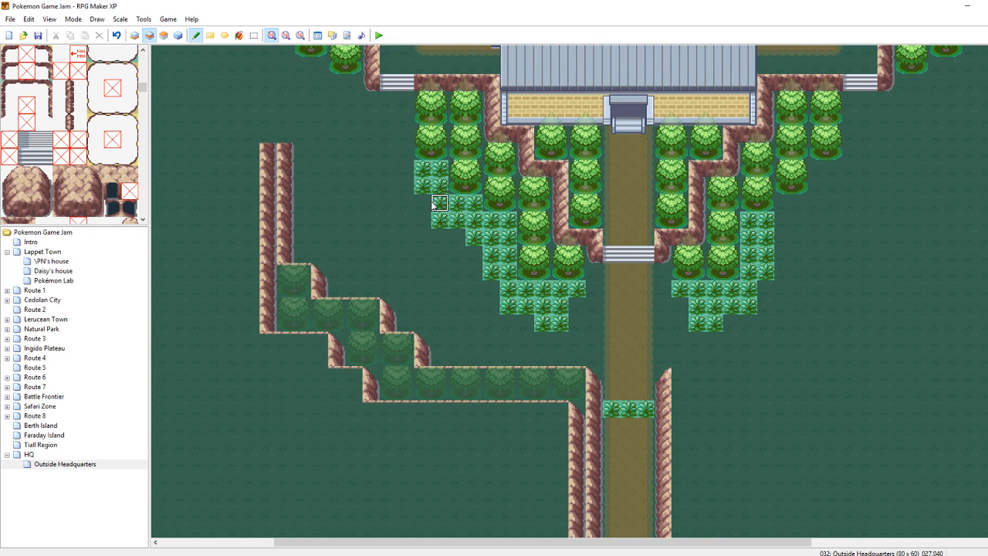
Cap the top of the inner west wall with a rounded cliff corner and shorten the outer wall beside it
scroll(569, 291, up, 5)
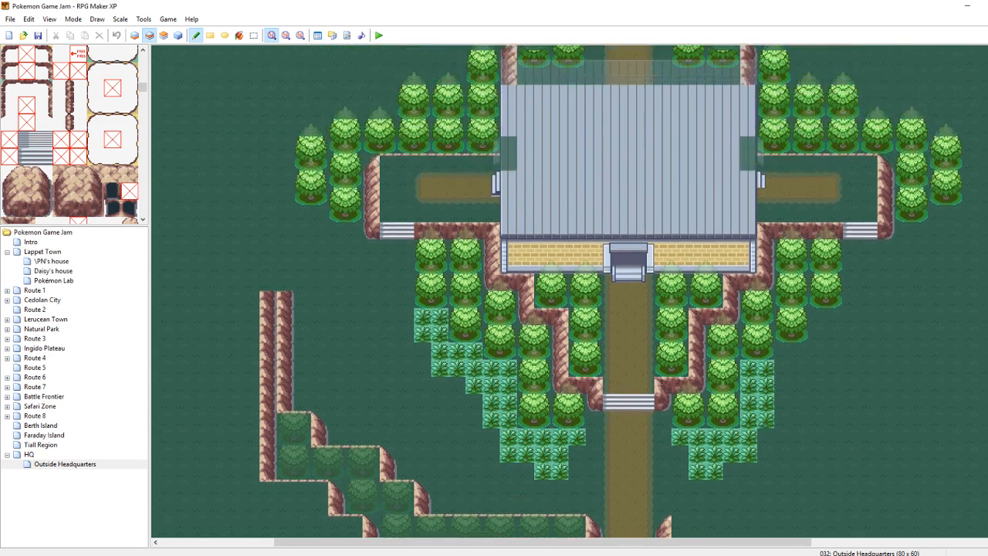
drag(363, 541, 249, 535)
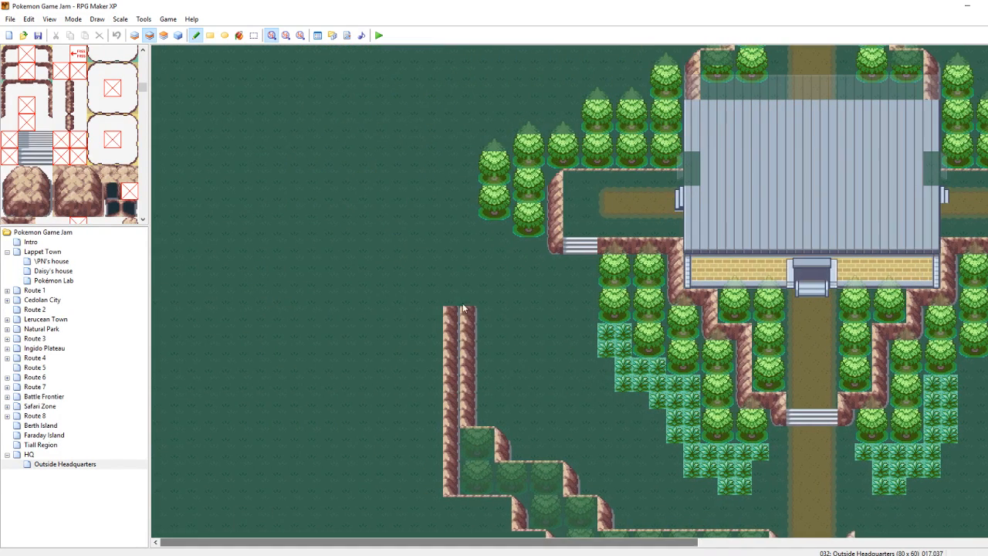
click(44, 174)
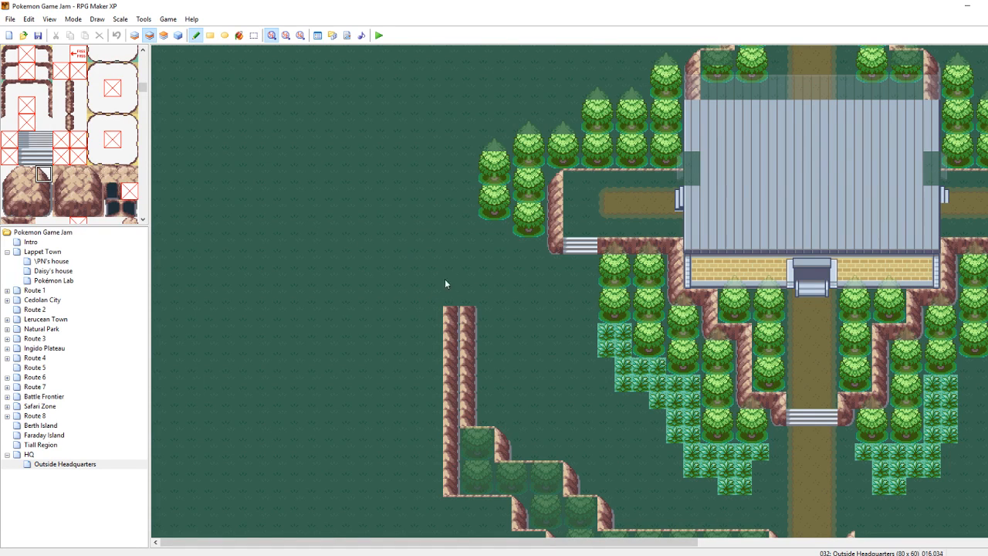
click(469, 298)
click(450, 313)
key(ctrl+z)
right_drag(469, 332, 474, 296)
right_click(452, 333)
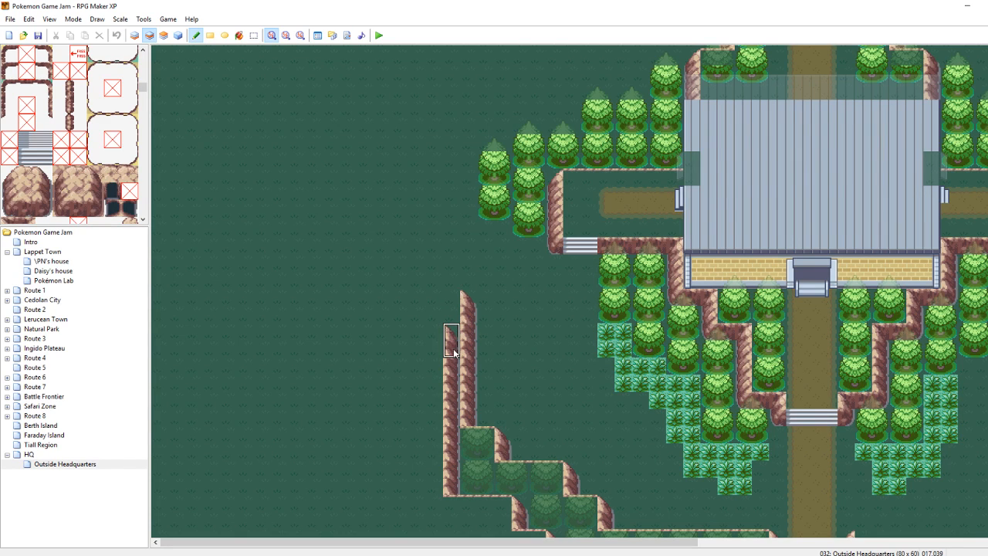
right_drag(452, 329, 450, 353)
key(ctrl+z)
Plant a row of four trees west from the top of the outer west wall and run a cliff edge west above them
right_drag(519, 202, 539, 230)
drag(448, 332, 351, 330)
scroll(417, 370, down, 2)
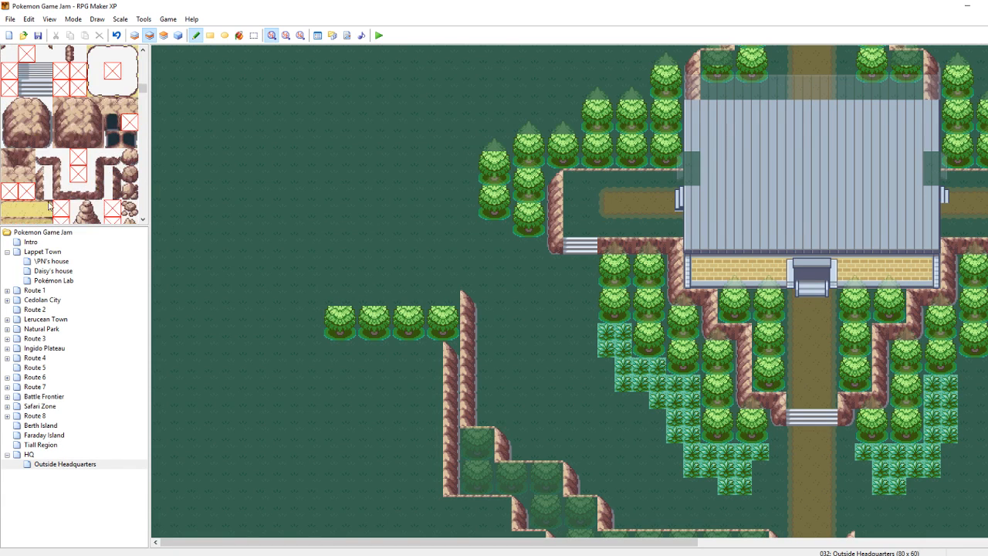
drag(432, 296, 362, 294)
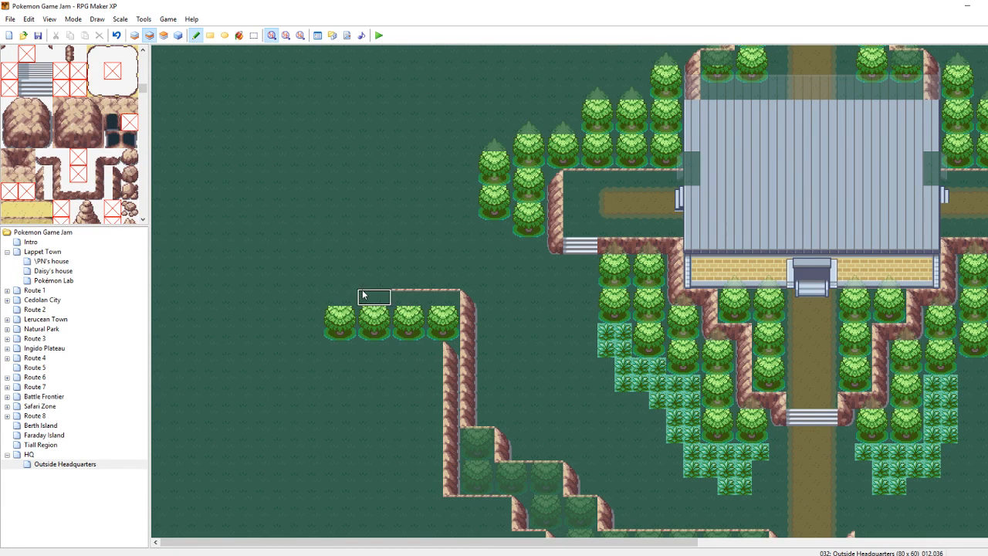
Raise a vertical cliff step at the west end of the new edge and continue the cliff edge west from its top
right_drag(468, 298, 467, 331)
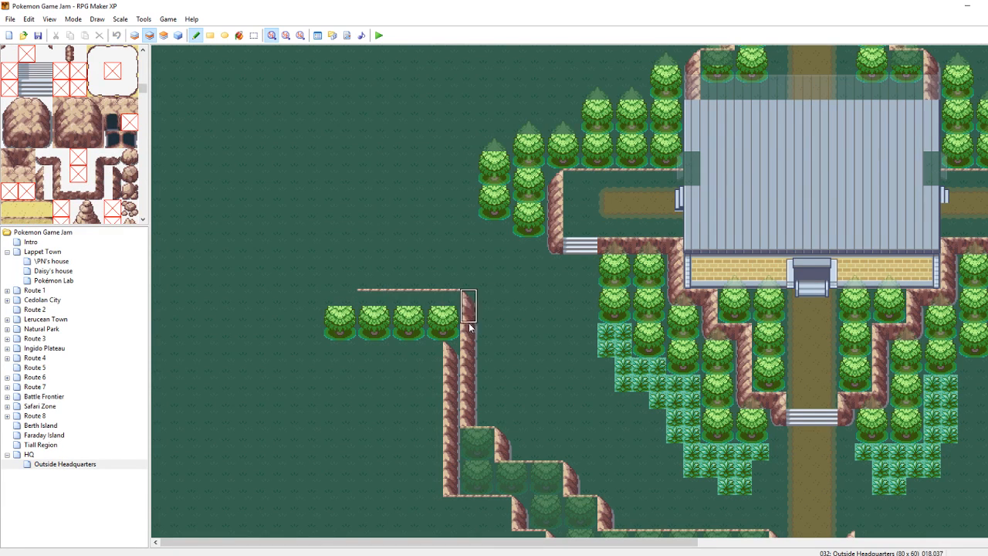
click(367, 283)
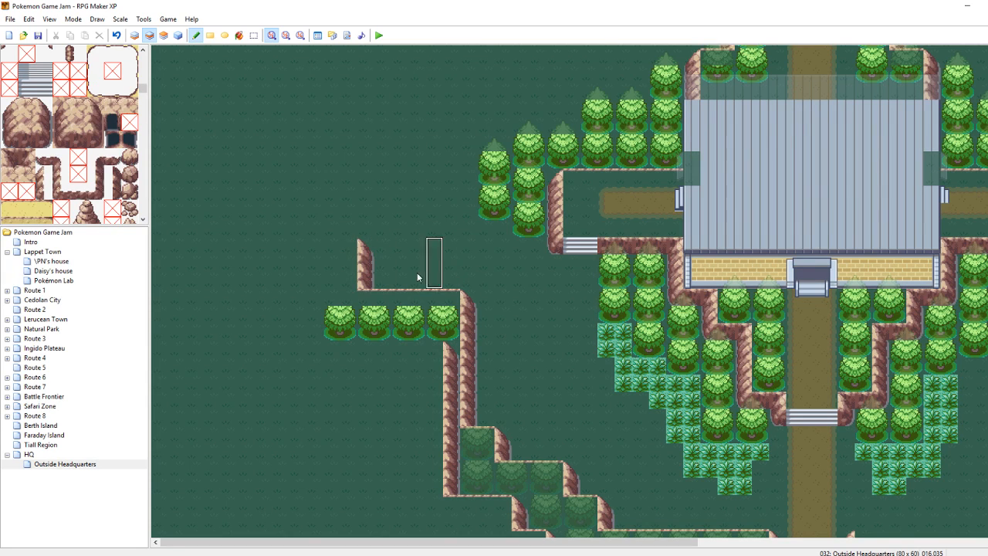
right_click(337, 264)
drag(347, 244, 209, 242)
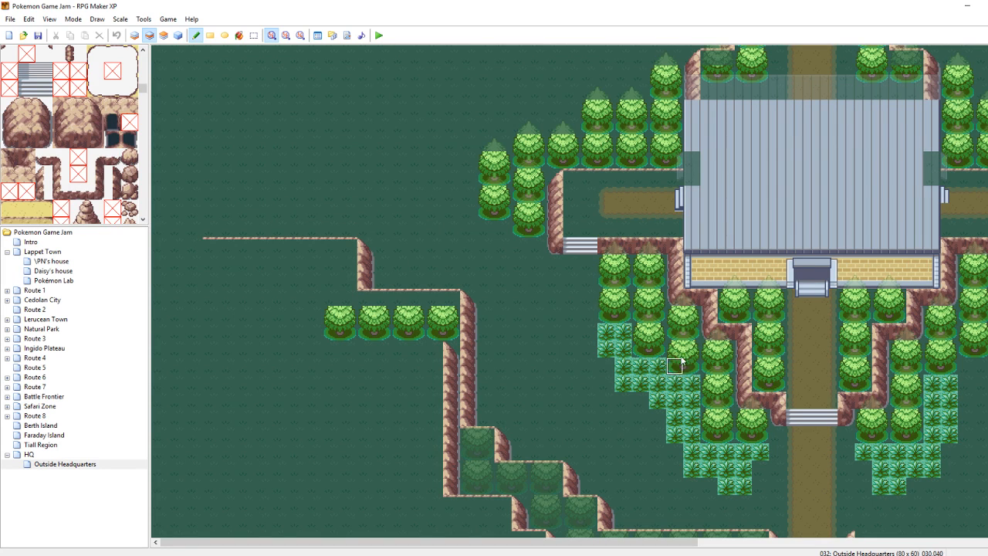
Place a vertical strip of three tall grass tiles above the upper cliff edge, two tiles west of the cliff step
drag(344, 230, 347, 212)
right_drag(354, 230, 354, 181)
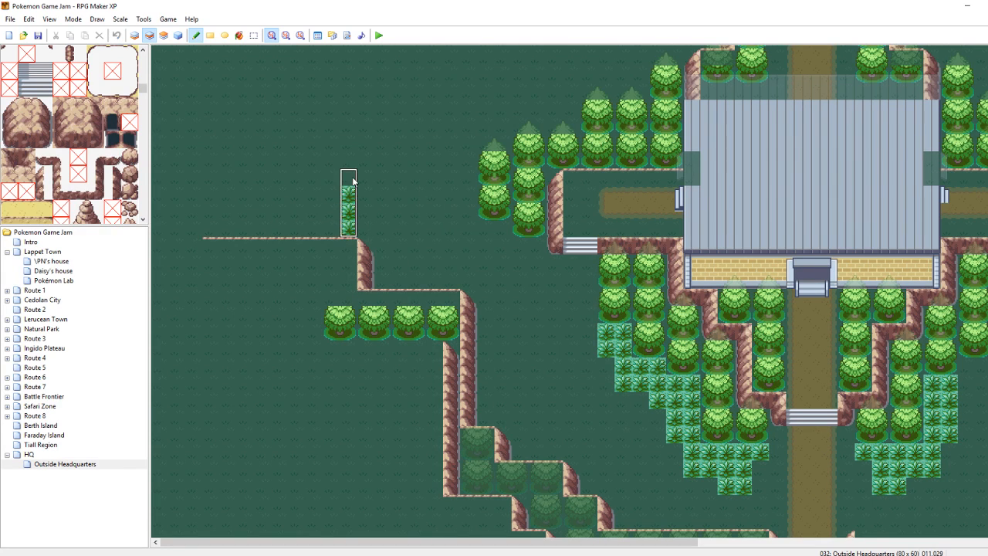
click(337, 181)
right_click(420, 184)
click(355, 217)
drag(355, 222, 366, 195)
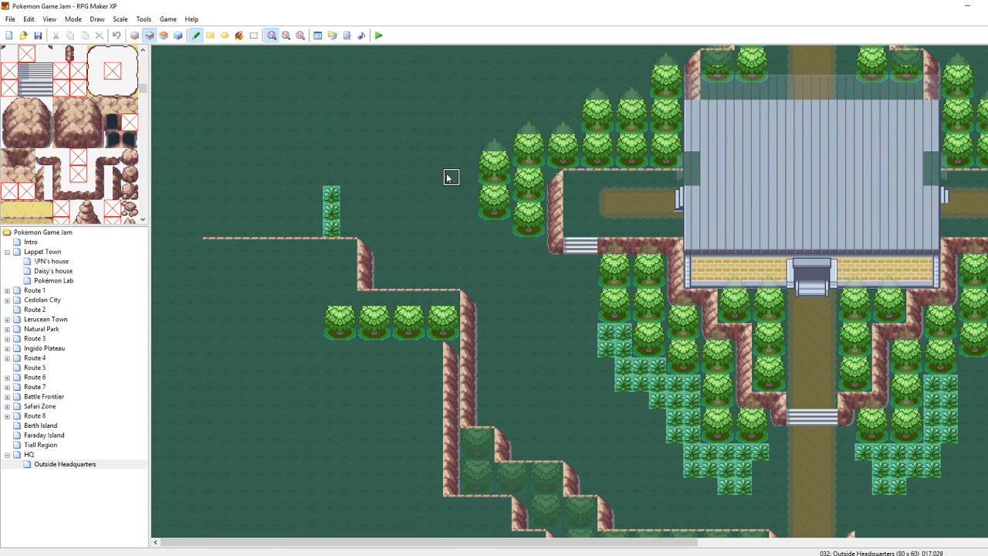
On layer 1, paint a three-tile-wide dirt path along the upper cliff edge, through the grass strip, to the map's west border
click(134, 36)
scroll(66, 154, up, 3)
scroll(65, 156, up, 3)
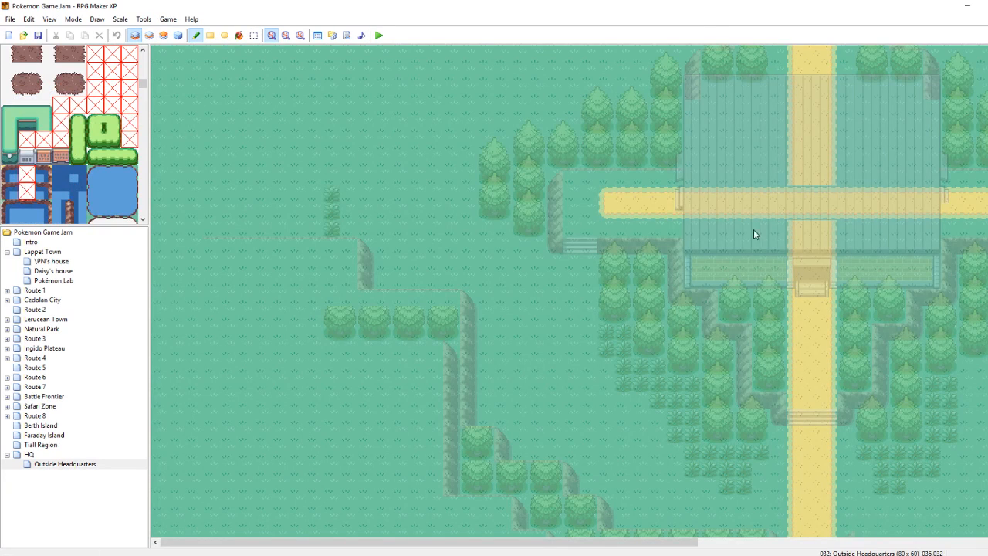
scroll(114, 159, up, 2)
scroll(114, 159, down, 8)
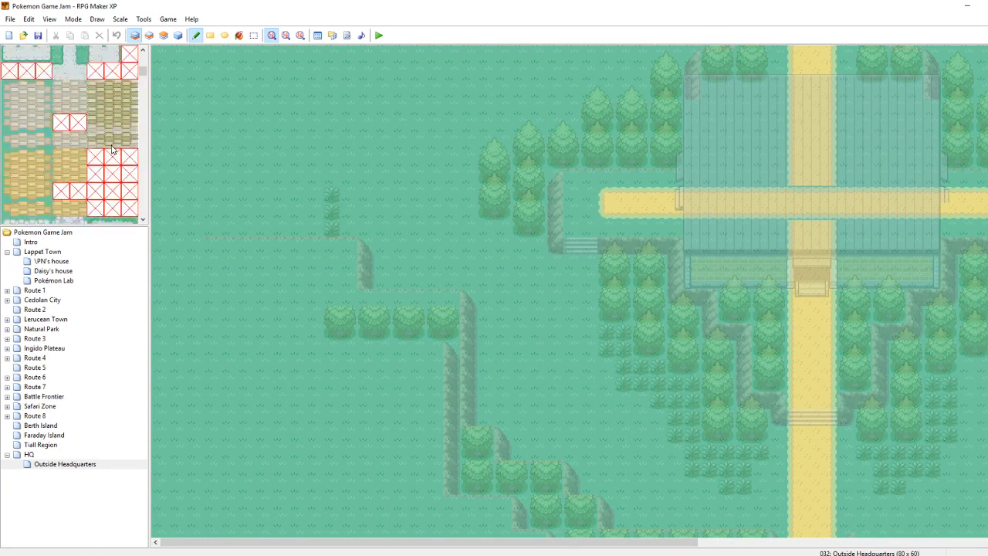
drag(44, 122, 44, 159)
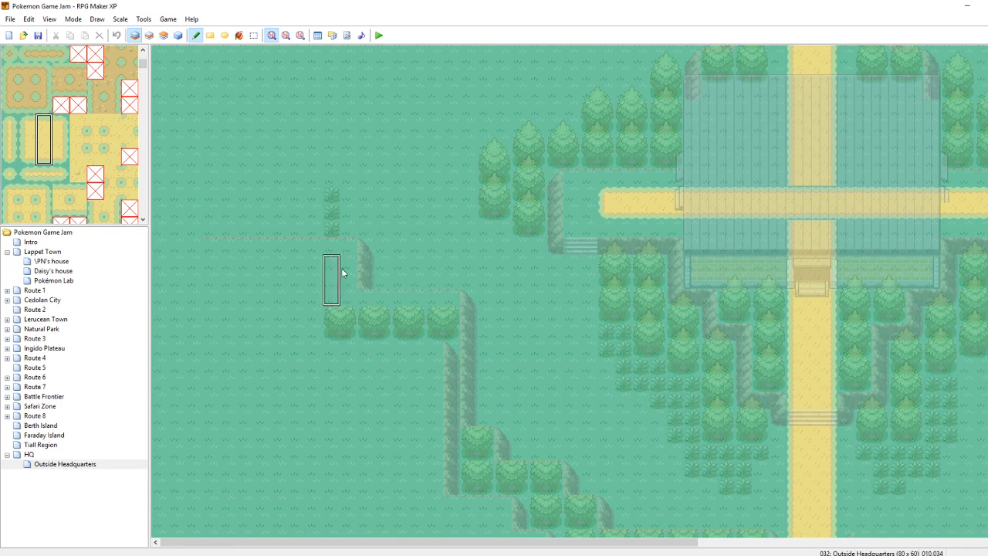
mouse_move(327, 203)
mouse_down()
mouse_move(353, 203)
mouse_move(245, 190)
mouse_move(301, 199)
mouse_move(130, 199)
mouse_up()
right_click(319, 163)
drag(300, 176, 228, 176)
On layer 2, plant a tree above the row's west end, and on layer 3 plant six trees beneath the upper cliff edge to the west border
click(150, 35)
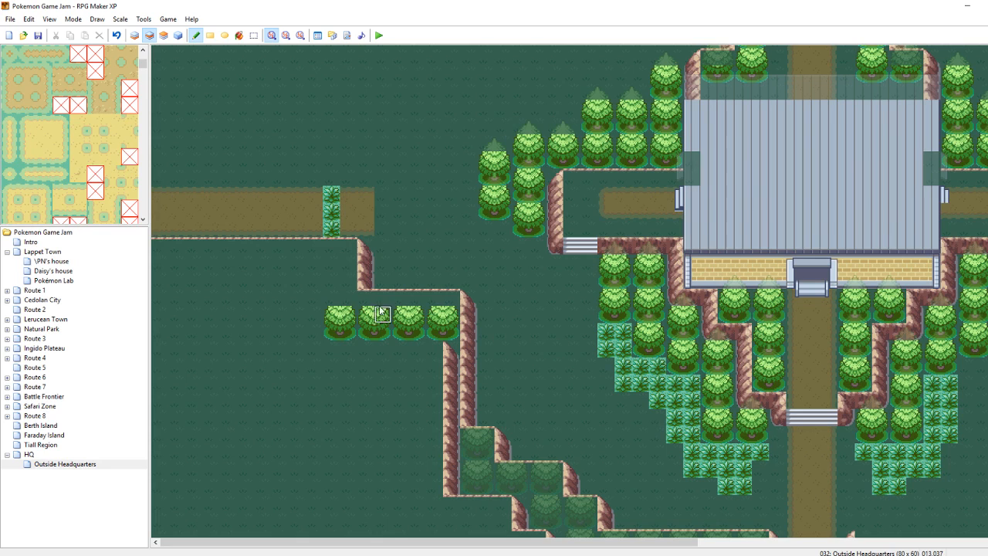
right_drag(332, 312, 349, 331)
click(340, 271)
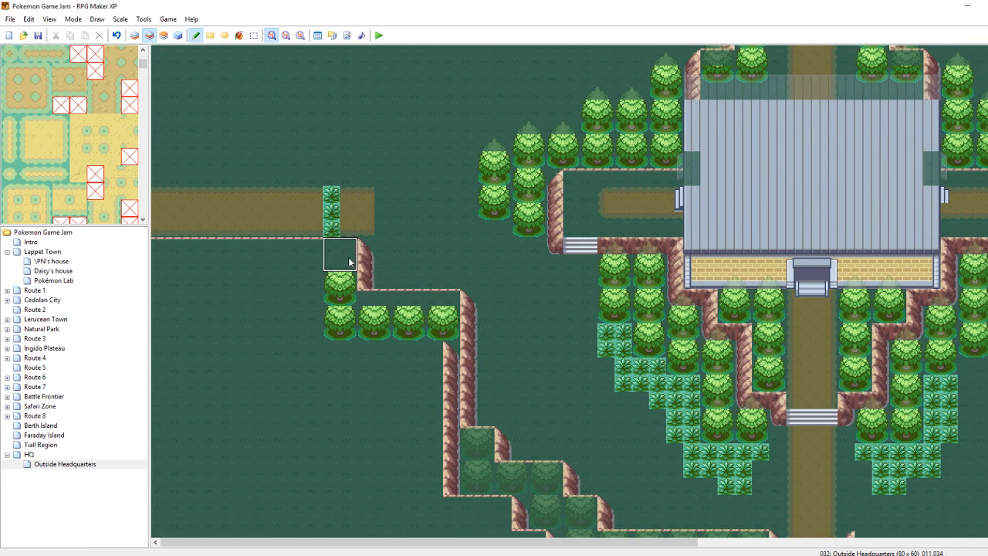
click(164, 34)
mouse_move(341, 256)
mouse_down()
mouse_move(243, 249)
mouse_move(236, 266)
mouse_move(178, 262)
mouse_up()
right_click(225, 209)
drag(244, 225, 232, 229)
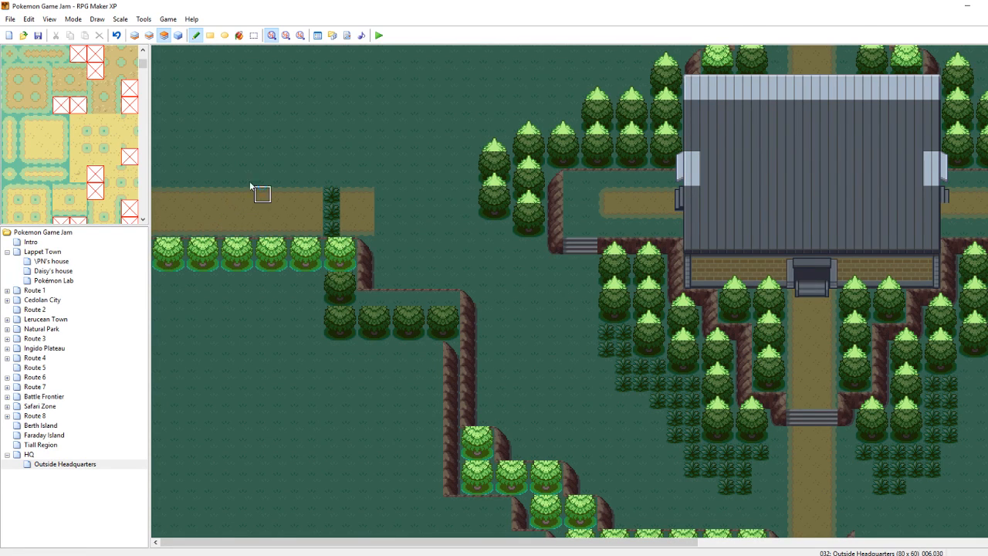
On layer 2, border the trees with a lower cliff edge, a vertical cliff step and a second edge to the west map border, and save
click(149, 35)
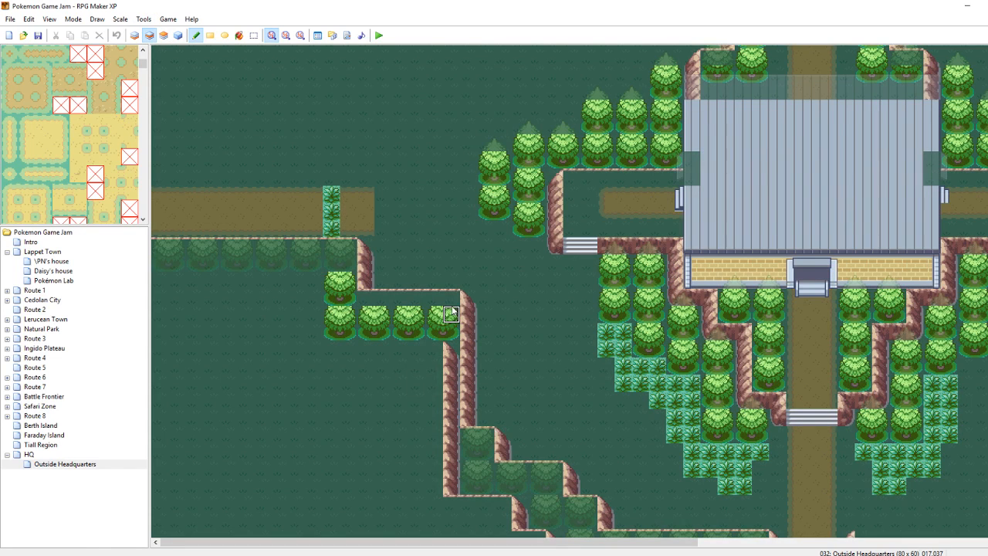
drag(437, 355, 330, 358)
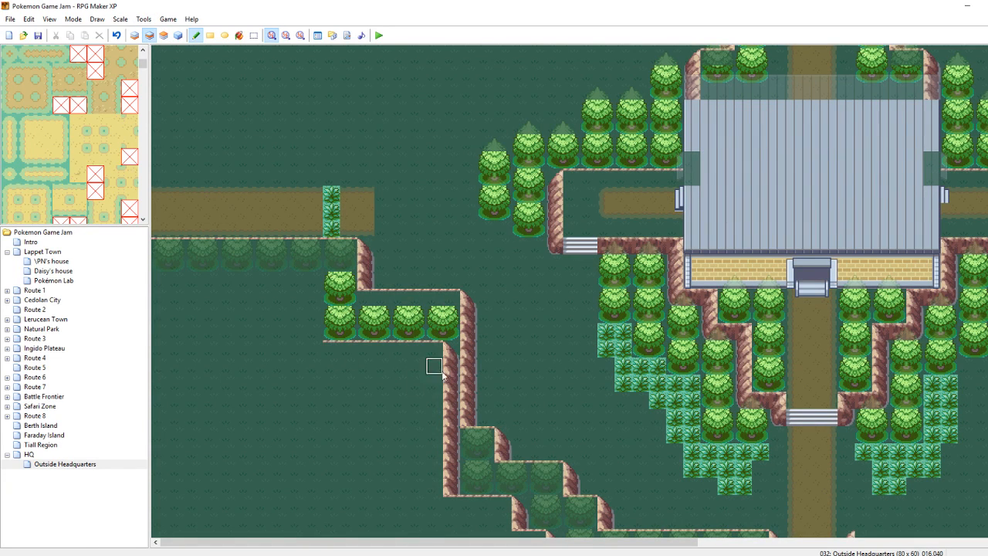
click(315, 328)
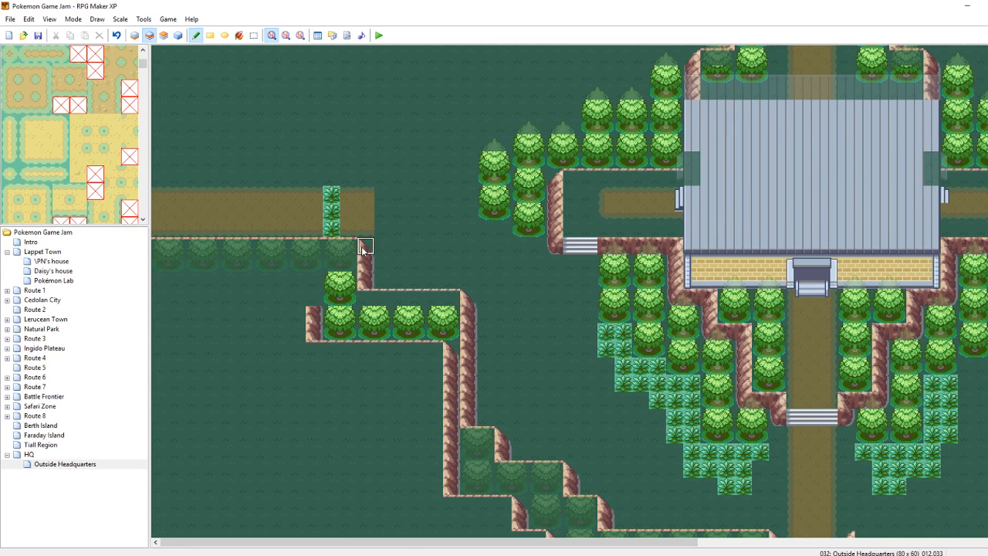
click(315, 281)
click(316, 300)
key(ctrl+s)
drag(298, 280, 155, 280)
key(ctrl+s)
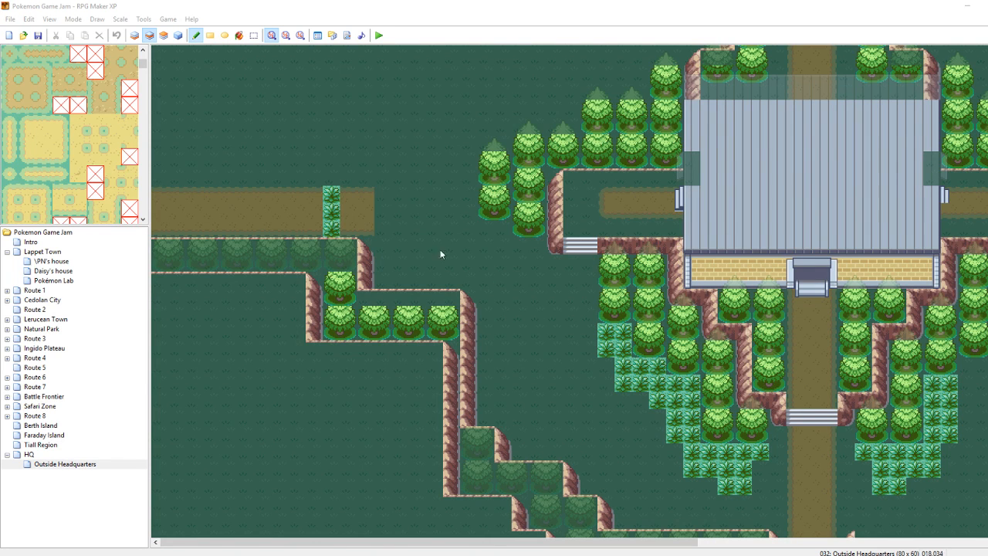
On layer 3, add treetops to the new tree rows, and on layer 2 complete the cut-off tree at the cliff bend
key(F7)
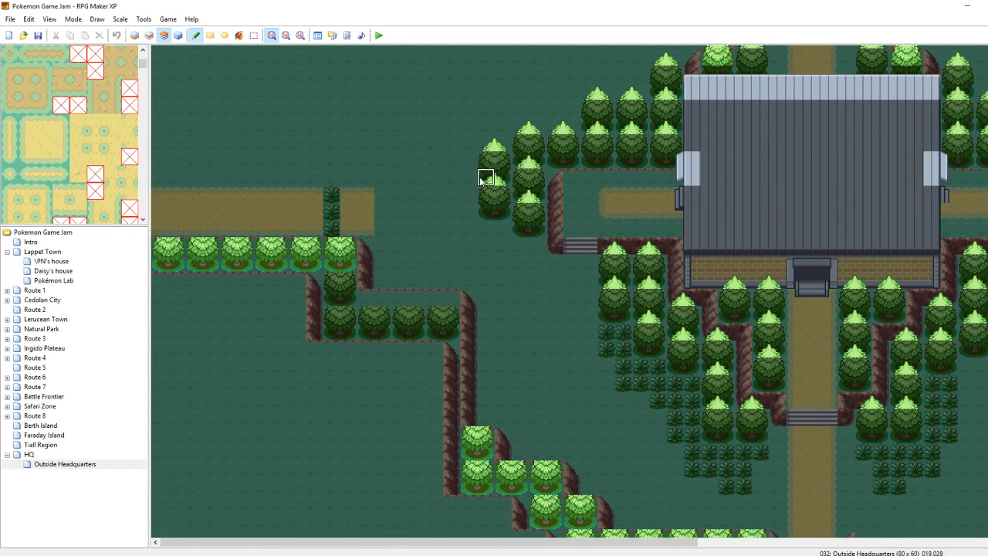
right_drag(503, 180, 501, 166)
drag(348, 216, 174, 213)
mouse_move(444, 287)
mouse_down()
mouse_move(457, 289)
mouse_move(348, 283)
mouse_up()
right_drag(345, 299, 337, 298)
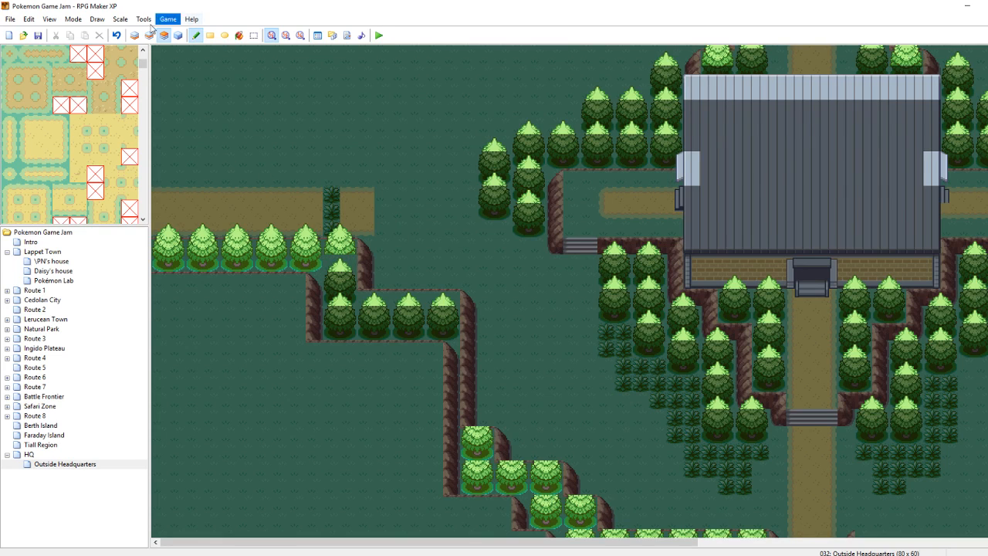
click(149, 35)
drag(335, 299, 340, 263)
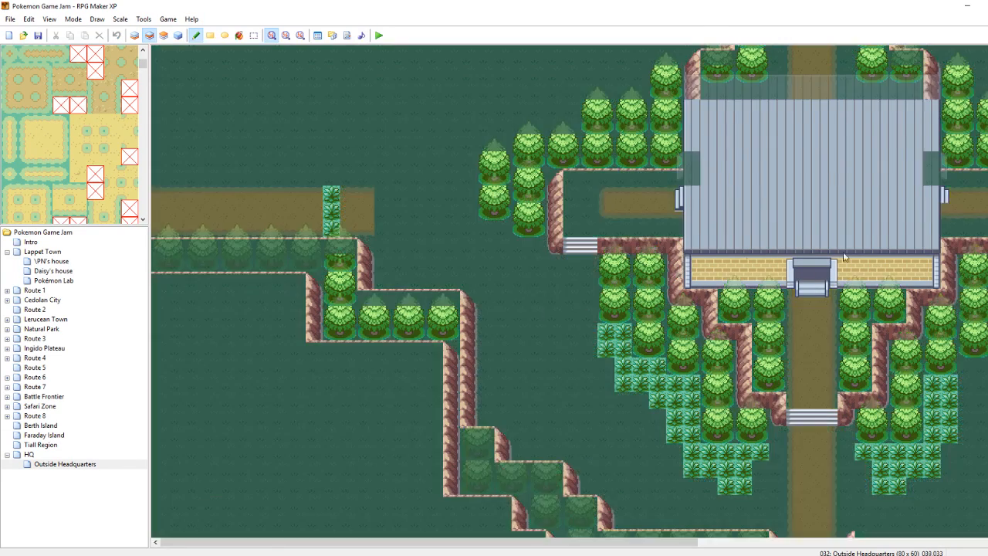
scroll(569, 291, down, 3)
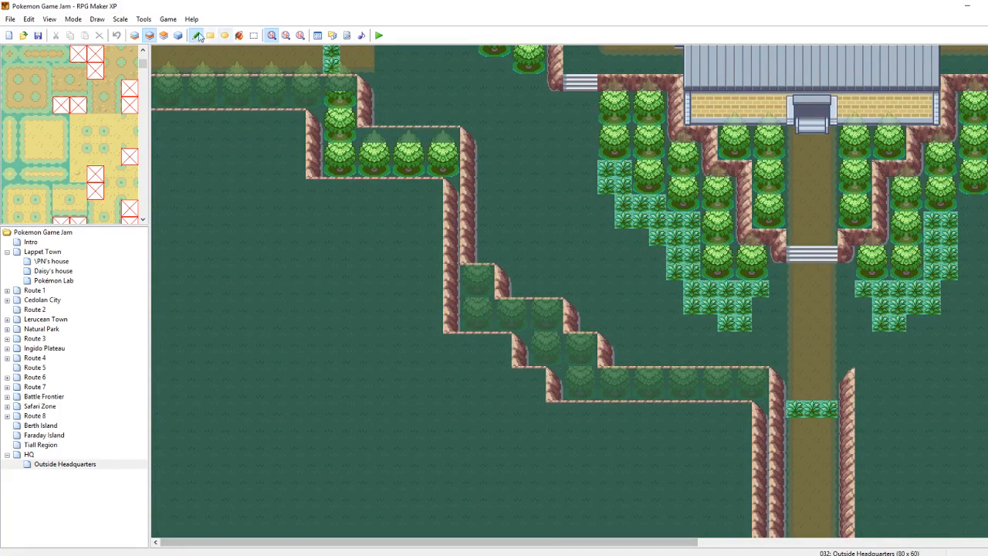
click(163, 35)
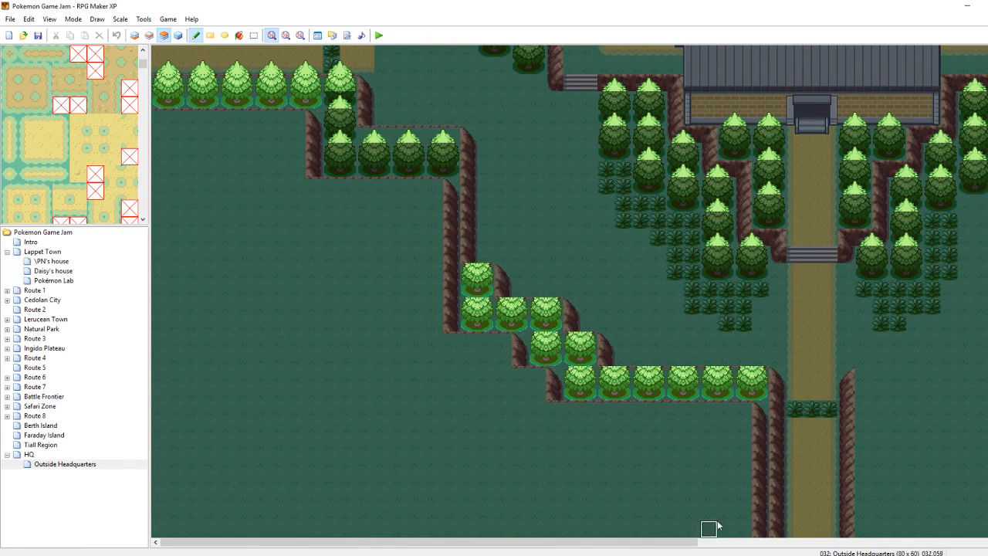
Open Paint and sketch in brown a circle labelled H linked to boxes 1, 2 and 3 and to a crossed-out box 4 above it
click(145, 555)
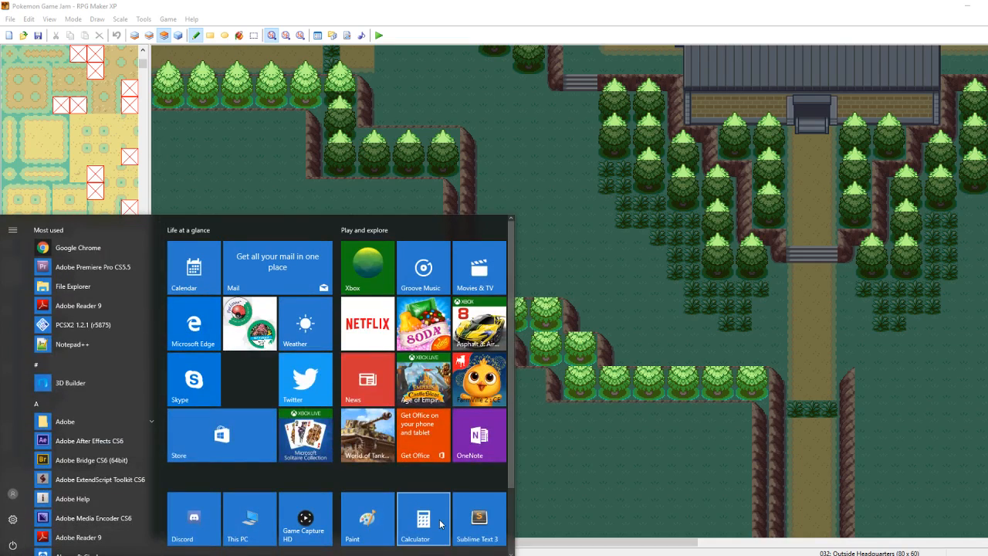
click(371, 521)
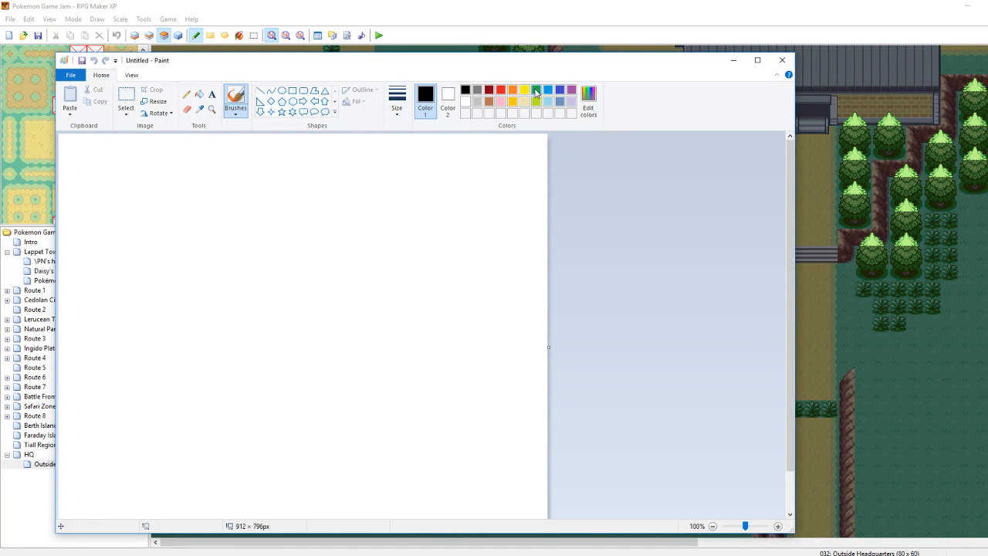
click(547, 91)
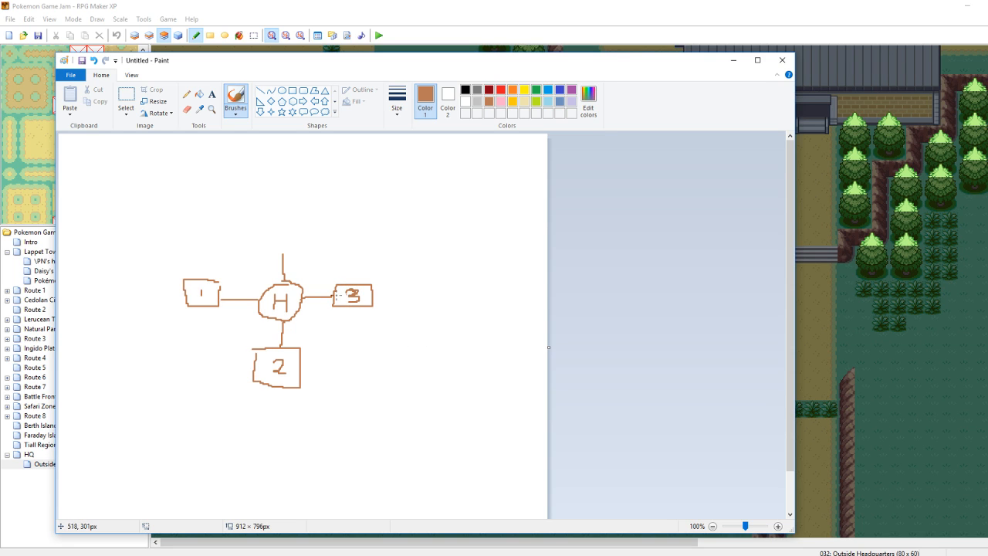
mouse_move(280, 231)
mouse_down()
mouse_move(300, 255)
mouse_move(276, 230)
mouse_move(293, 243)
mouse_move(286, 202)
mouse_up()
drag(266, 237, 316, 242)
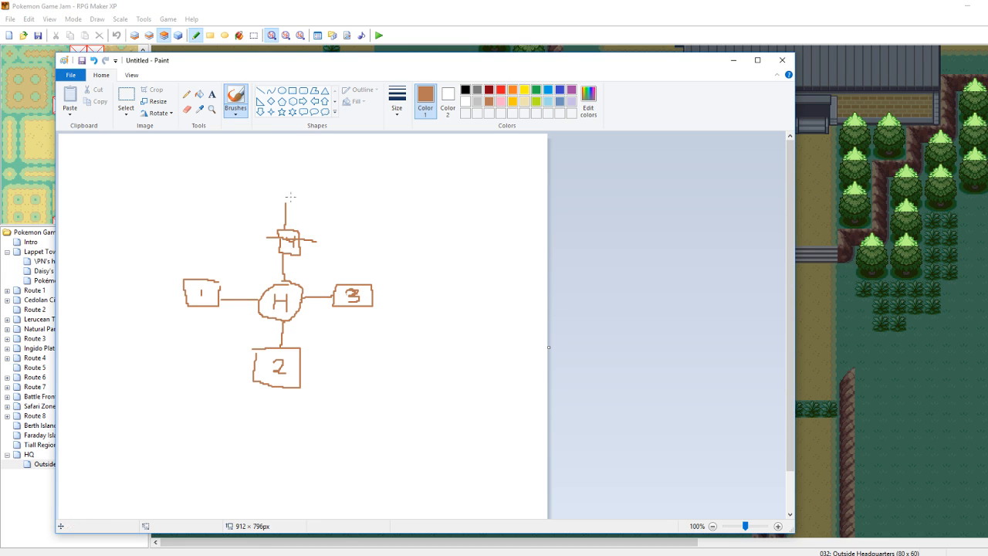
Draw a box labelled F above the crossed-out box 4 and write "Lugia?" beside it
mouse_move(273, 166)
mouse_down()
mouse_move(274, 201)
mouse_move(305, 160)
mouse_move(272, 162)
mouse_move(285, 190)
mouse_move(295, 170)
mouse_move(300, 179)
mouse_move(356, 179)
mouse_move(363, 166)
mouse_move(383, 173)
mouse_up()
mouse_move(373, 157)
mouse_down()
mouse_move(380, 152)
mouse_move(381, 177)
mouse_up()
click(379, 169)
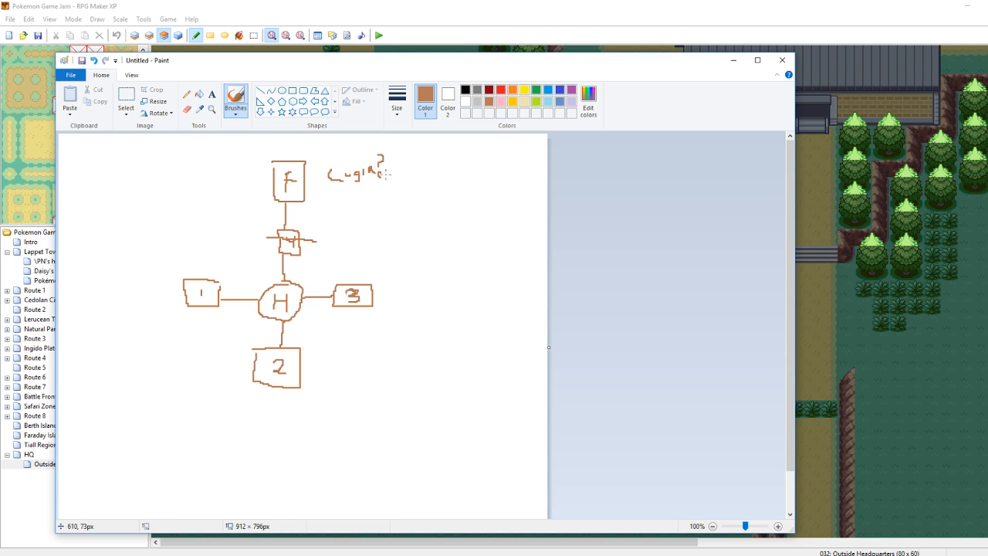
Branch two lines down from box 2, one to an M-labelled box and one to a box with a small boat beside it
scroll(345, 349, down, 1)
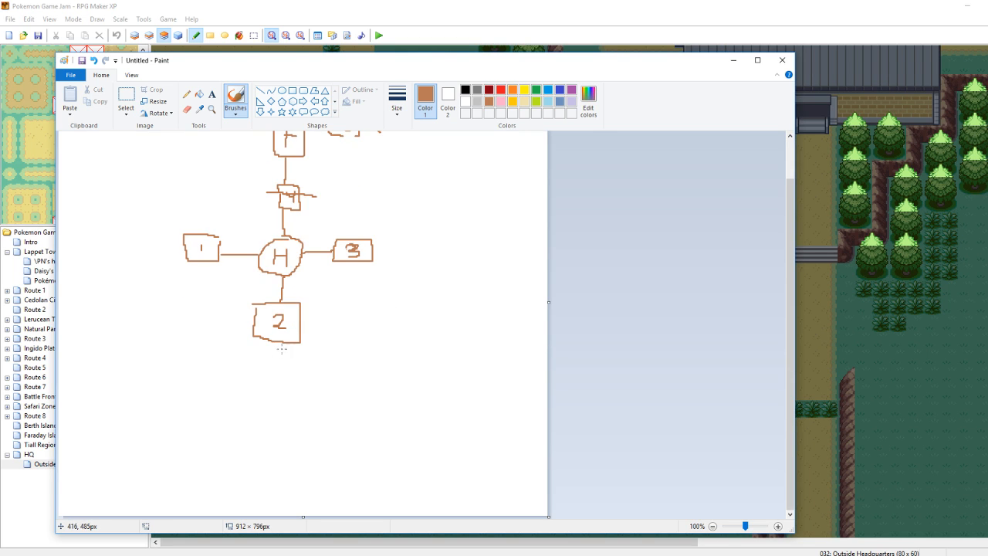
drag(276, 344, 252, 385)
mouse_move(278, 340)
mouse_down()
mouse_move(307, 375)
mouse_move(299, 403)
mouse_move(341, 414)
mouse_move(331, 367)
mouse_move(309, 400)
mouse_move(321, 387)
mouse_move(311, 398)
mouse_move(333, 399)
mouse_up()
mouse_move(328, 391)
mouse_down()
mouse_move(379, 383)
mouse_move(353, 395)
mouse_move(344, 389)
mouse_move(376, 376)
mouse_move(382, 383)
mouse_up()
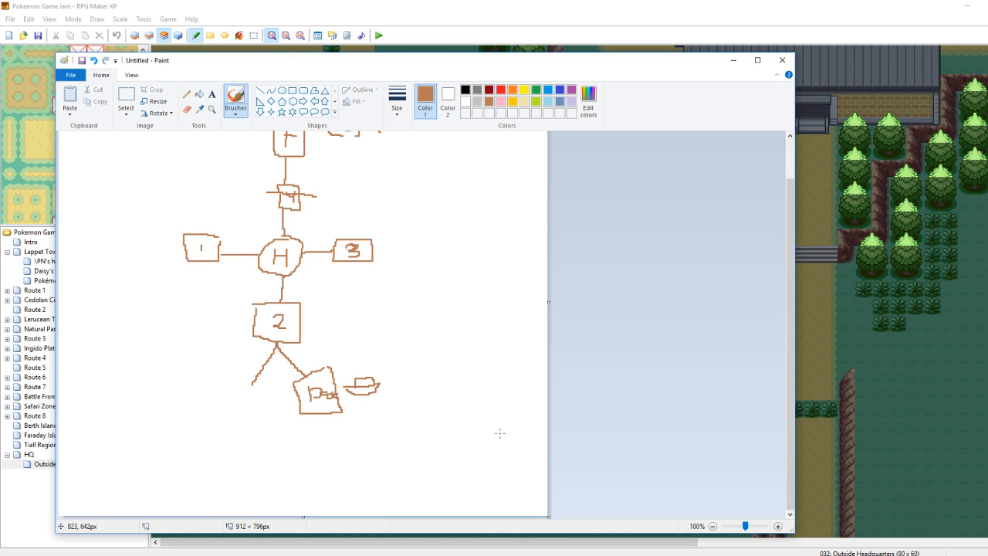
mouse_move(257, 384)
mouse_down()
mouse_move(213, 384)
mouse_move(236, 418)
mouse_move(261, 390)
mouse_move(232, 397)
mouse_move(249, 392)
mouse_move(256, 402)
mouse_up()
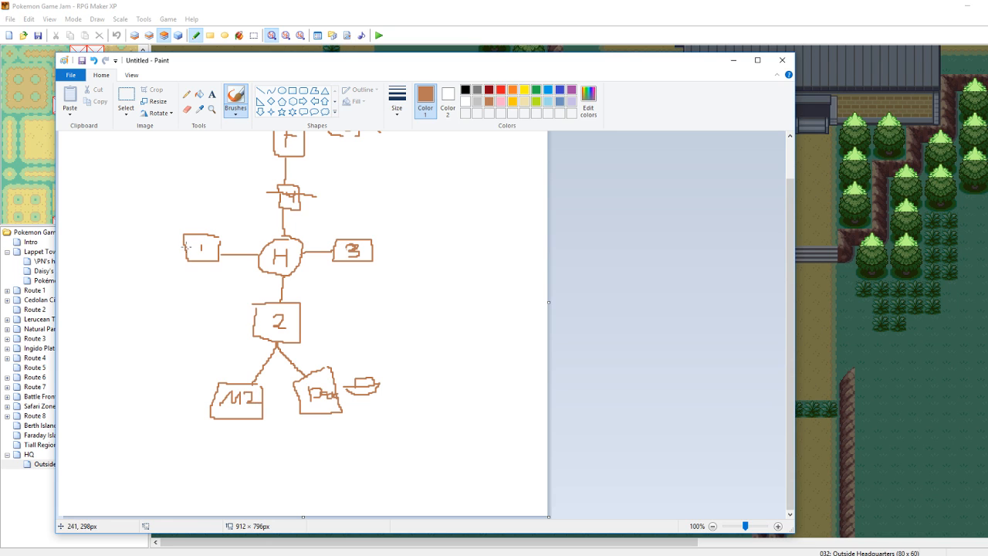
Link an M-labelled box to the west of box 1 and an M3 box to the east of box 3
mouse_move(183, 247)
mouse_down()
mouse_move(77, 259)
mouse_move(76, 234)
mouse_move(126, 229)
mouse_move(91, 243)
mouse_move(111, 246)
mouse_move(114, 231)
mouse_move(105, 246)
mouse_move(124, 244)
mouse_up()
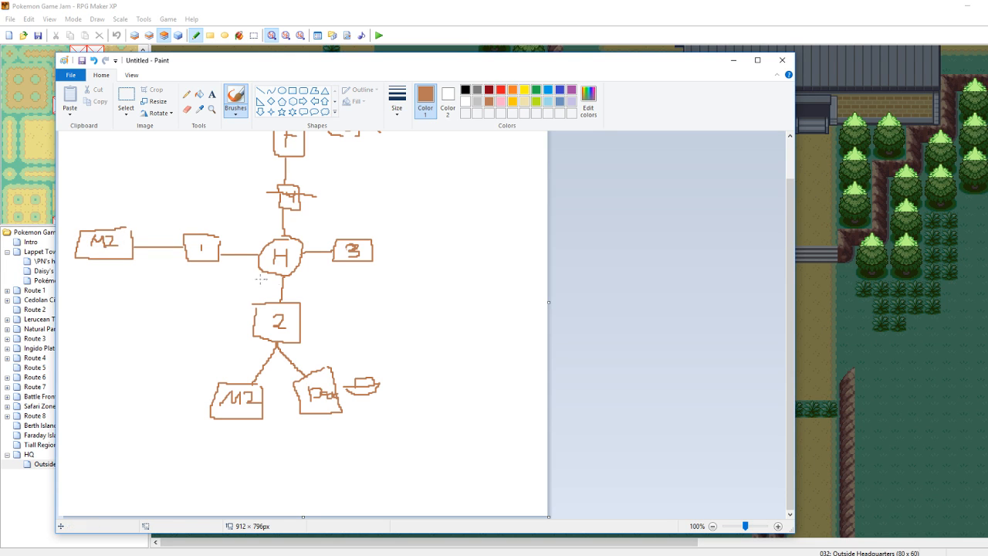
drag(373, 253, 408, 248)
mouse_move(409, 232)
mouse_down()
mouse_move(406, 246)
mouse_move(448, 262)
mouse_move(423, 231)
mouse_move(407, 232)
mouse_move(431, 254)
mouse_move(441, 249)
mouse_move(431, 259)
mouse_up()
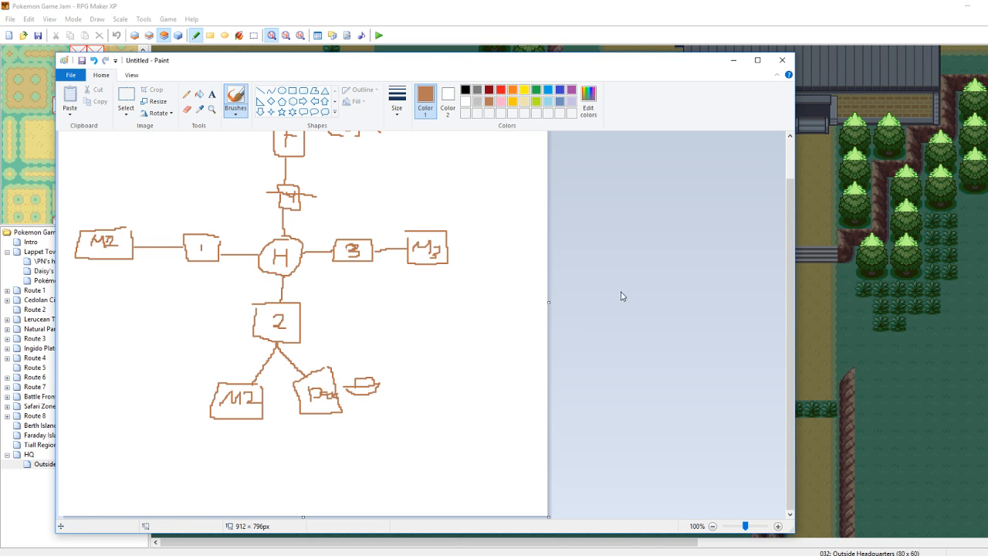
Save the finished layout sketch on the Desktop as a PNG named Groundwork
drag(787, 313, 788, 262)
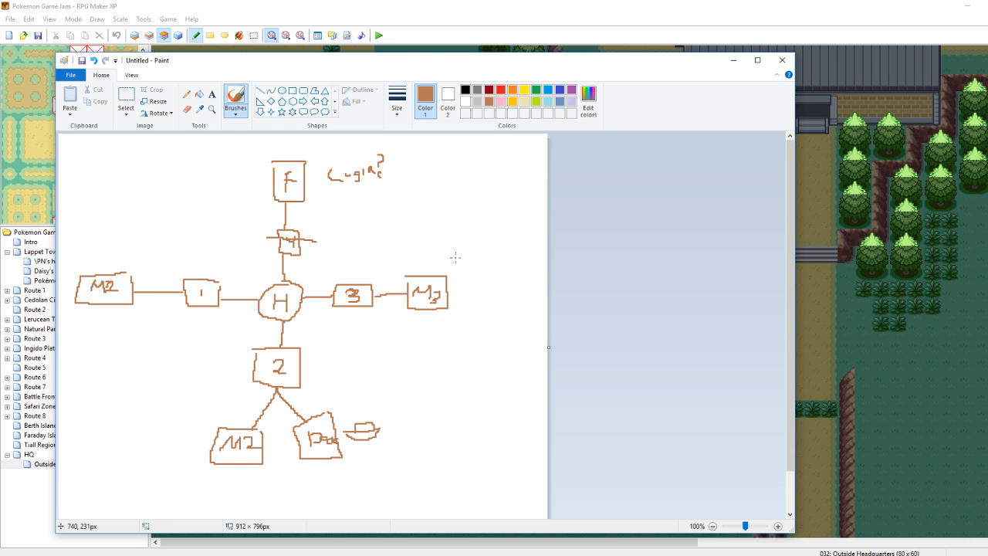
key(ctrl+s)
text(Groundwork)
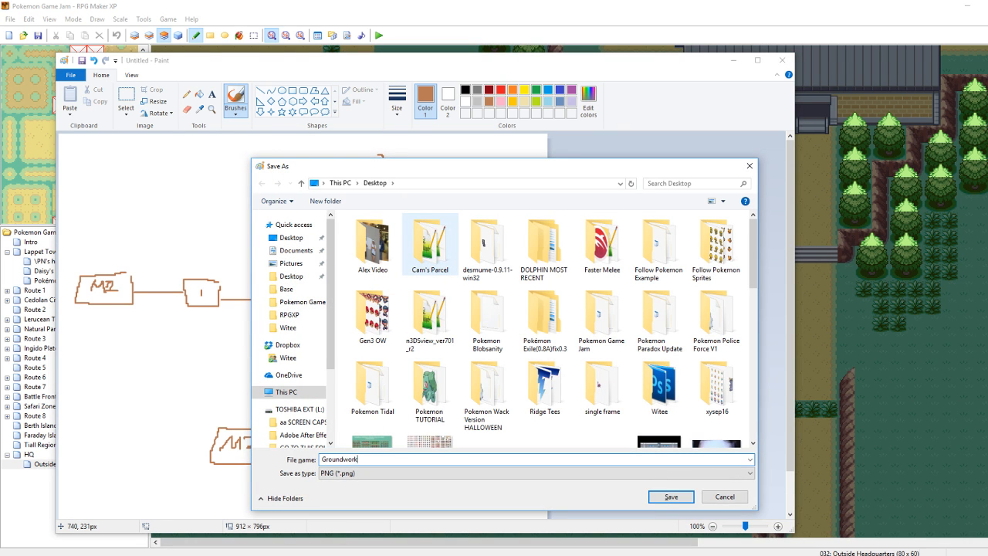
key(Return)
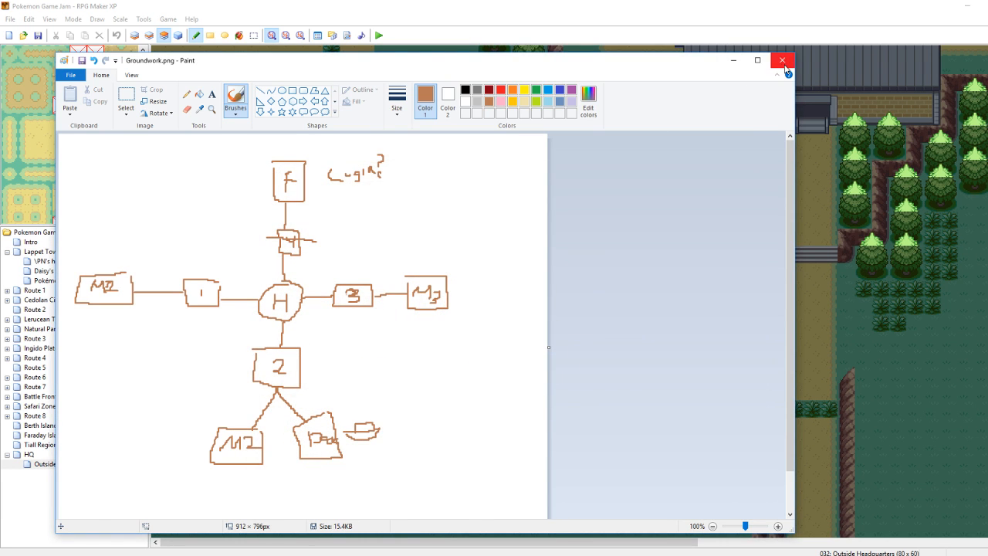
Close the layout sketch and add layer 3 treetops above the trees on the stepped cliff ledges west of the main path
click(783, 61)
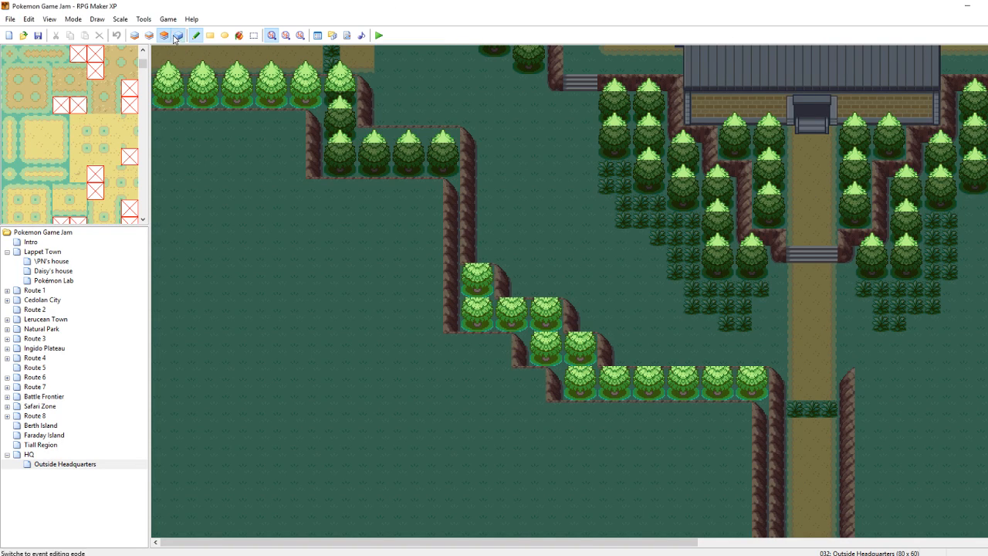
click(177, 38)
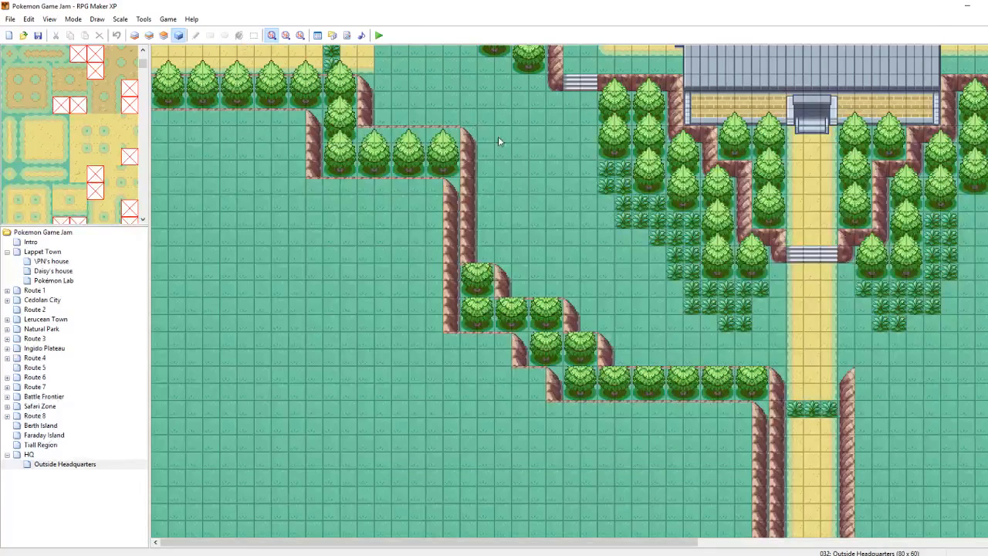
click(165, 39)
click(487, 245)
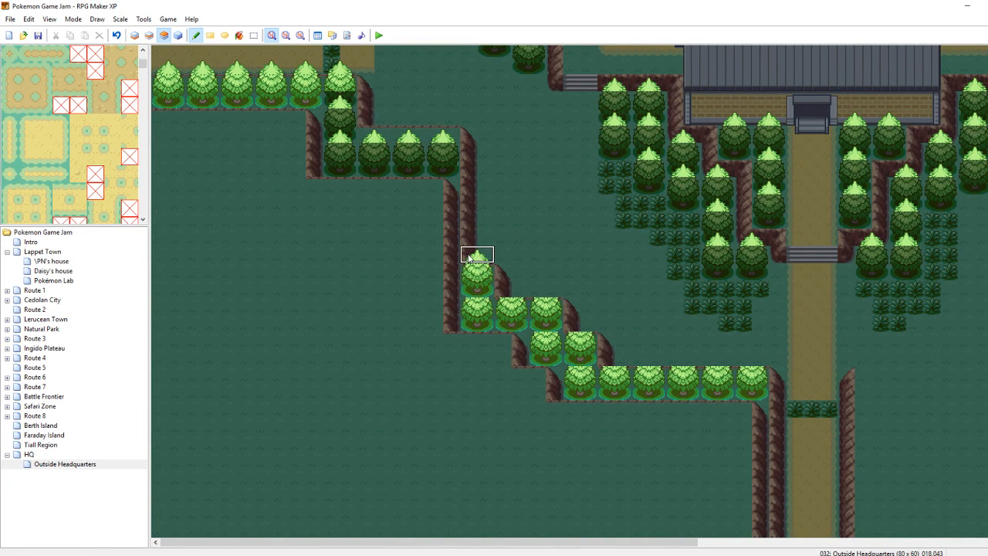
key(F4)
click(472, 288)
key(F4)
click(508, 285)
click(549, 289)
key(ctrl+z)
click(544, 290)
click(542, 324)
click(570, 327)
Add layer 3 treetops above the six trees in the lowest row beside the cliff west of the path
click(580, 358)
click(615, 358)
click(649, 357)
click(683, 357)
click(717, 359)
click(748, 358)
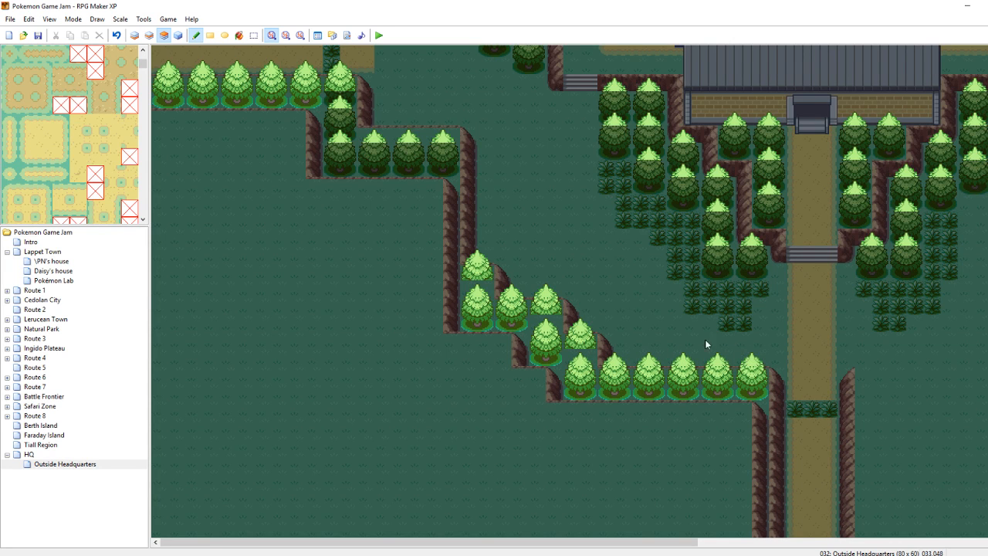
Add layer 2 tree bases behind the overlapping treetops at the three stacked tree spots on the stepped ledges
key(F4)
click(149, 34)
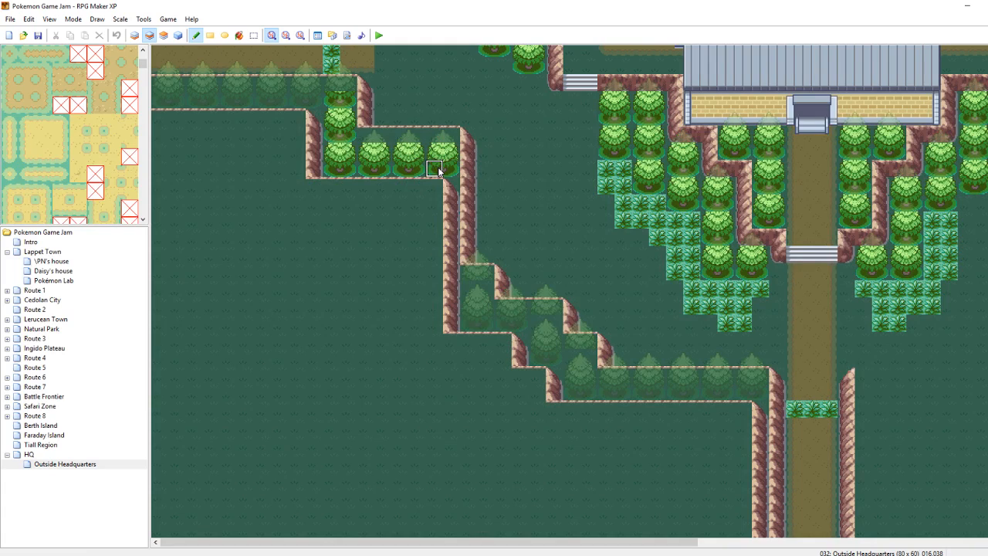
key(F4)
click(477, 289)
key(F4)
click(551, 322)
key(F4)
key(F4)
click(577, 362)
click(585, 359)
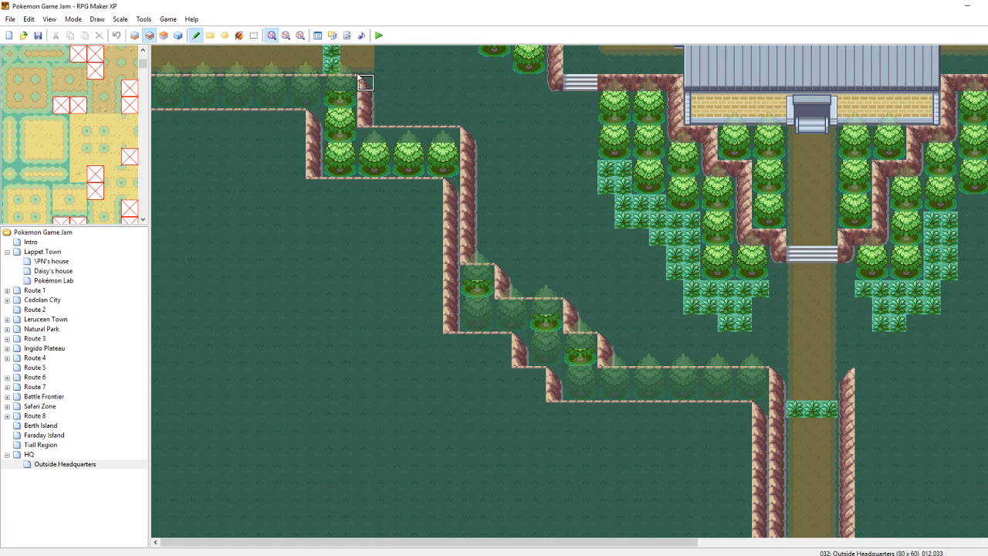
Search all script sections for "expall" and examine the EXPALL item handler in PItem_ItemEffects
click(347, 39)
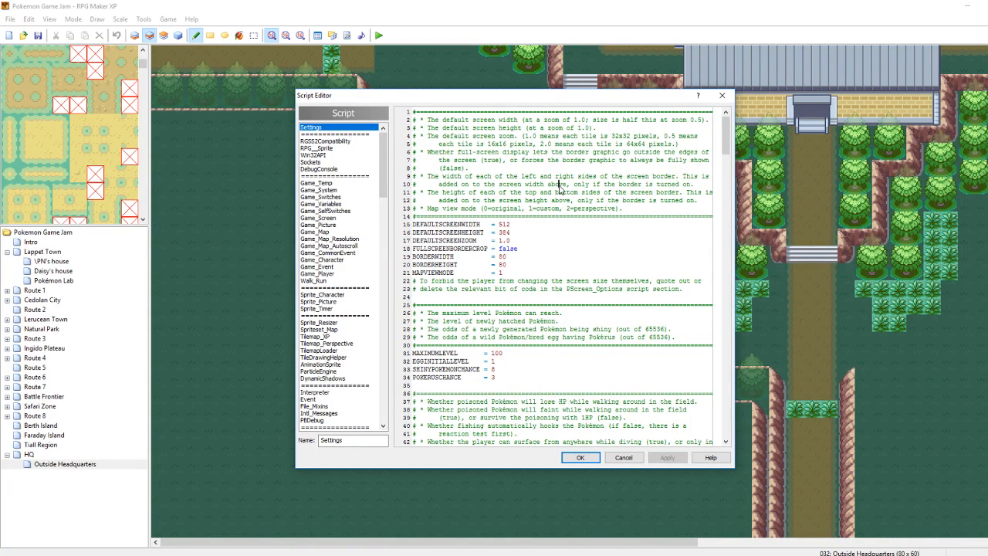
key(ctrl+shift+f)
text(expall)
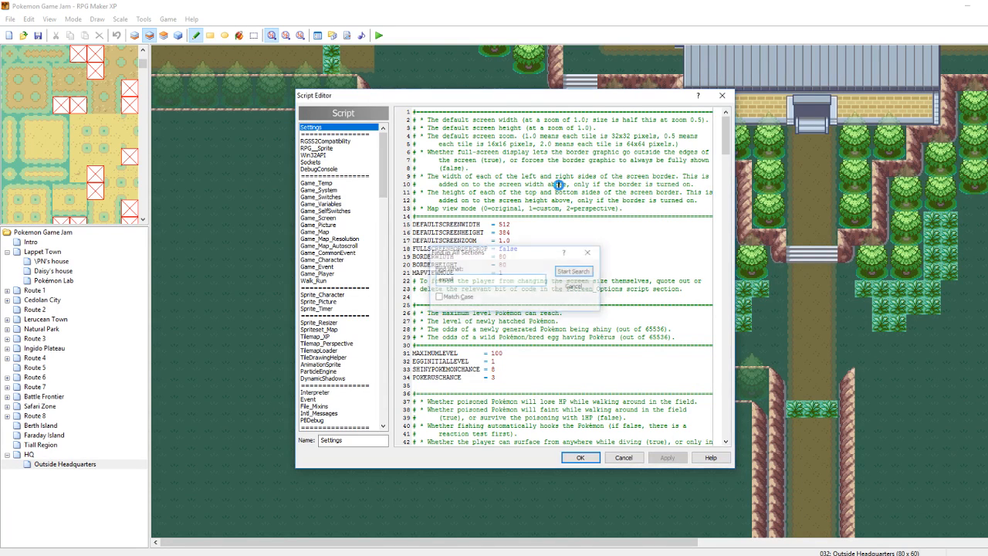
key(Return)
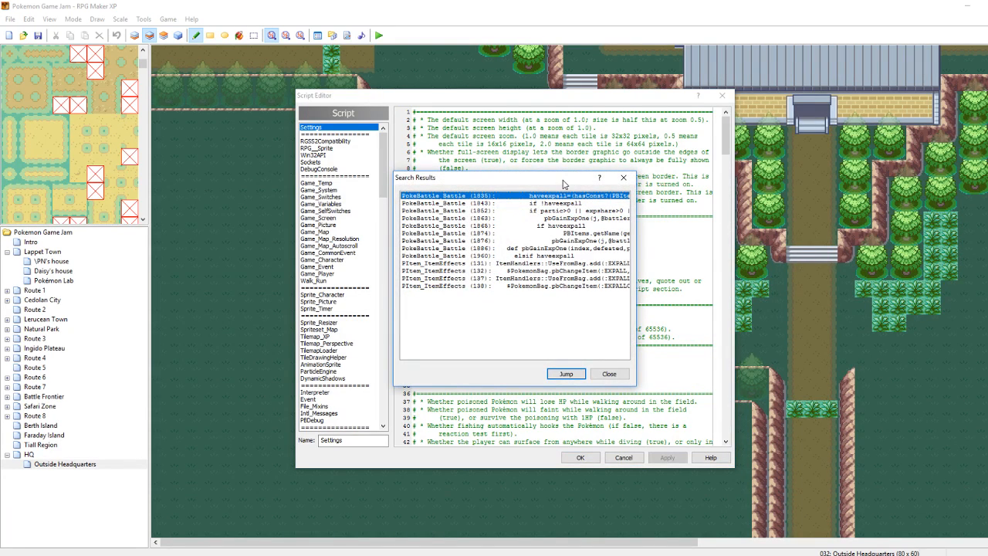
double_click(543, 266)
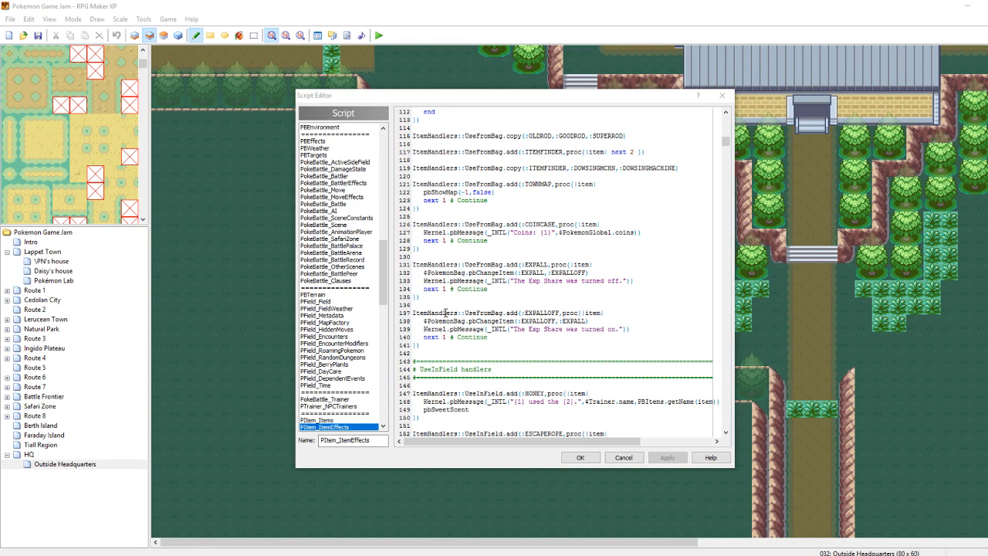
click(546, 265)
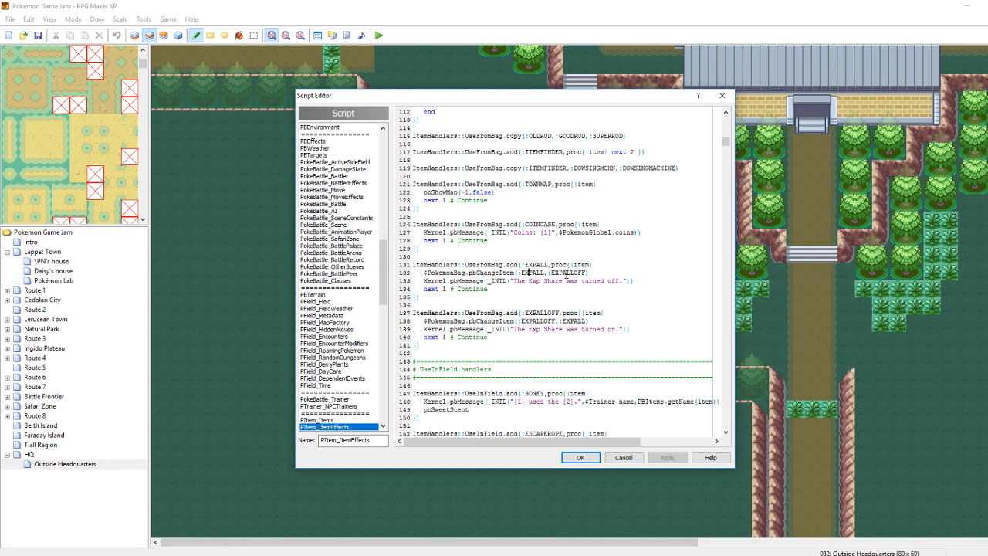
Search the scripts for EXPALL again, examine its use in the PokeBattle_Battle experience code, and close the Script Editor
click(540, 320)
key(ctrl+f)
text(EXPALL)
key(Return)
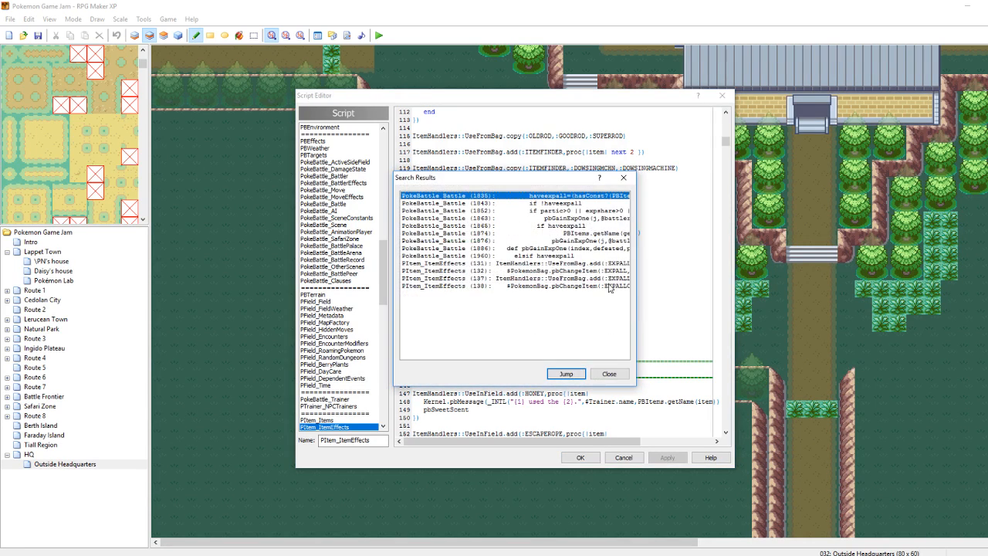
key(Return)
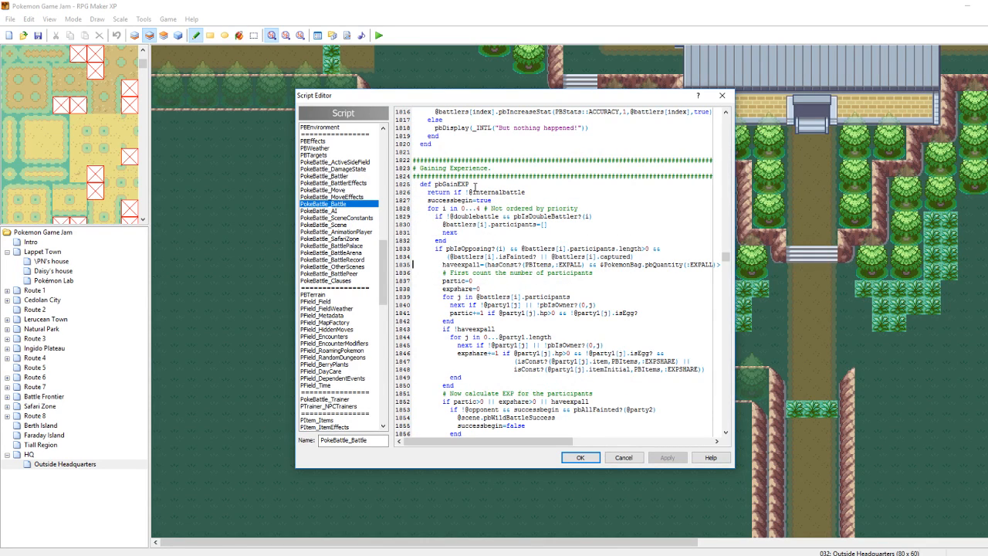
click(575, 264)
drag(556, 440, 517, 439)
click(722, 95)
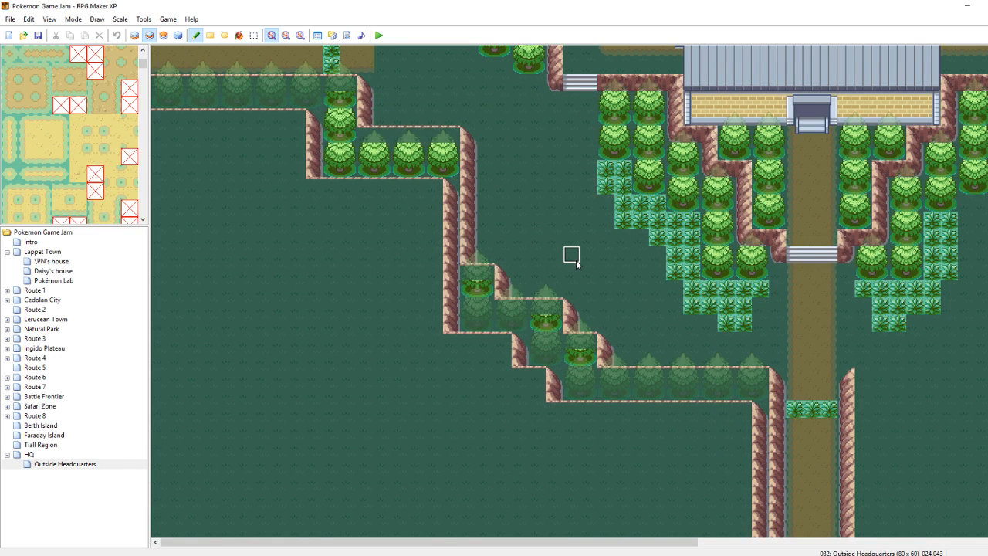
Open items.txt from the PBS folder of the Pokemon Game Jam project
mouse_move(139, 553)
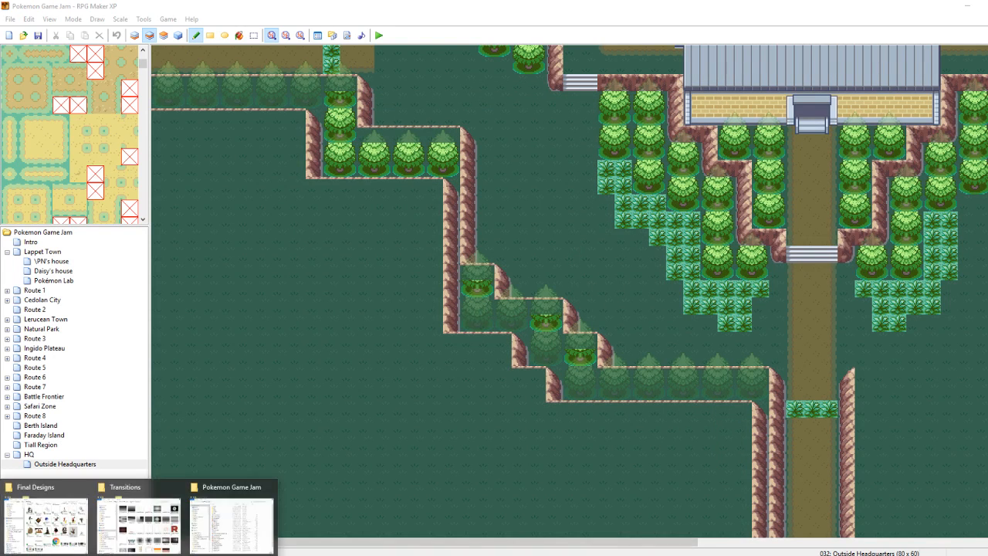
click(232, 521)
click(494, 202)
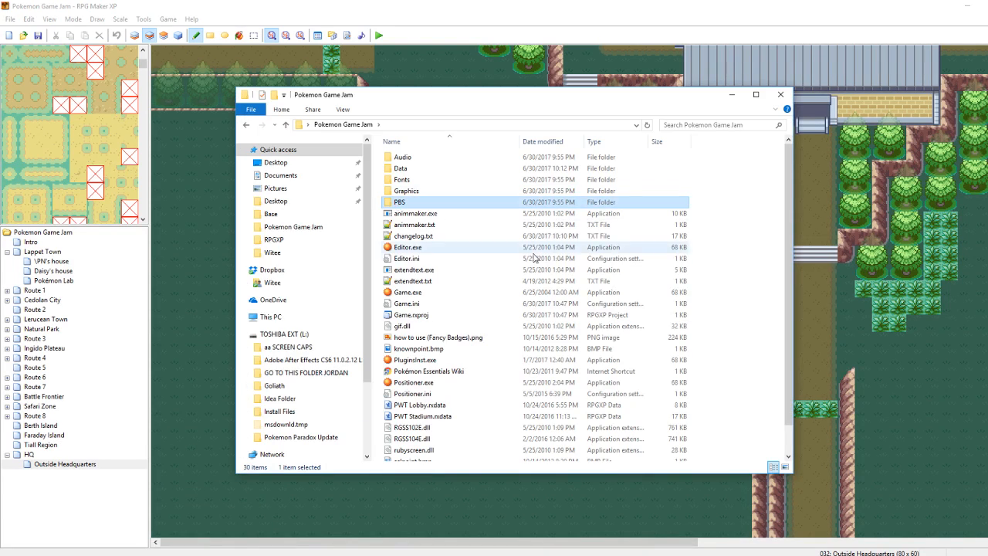
double_click(453, 204)
scroll(433, 278, down, 1)
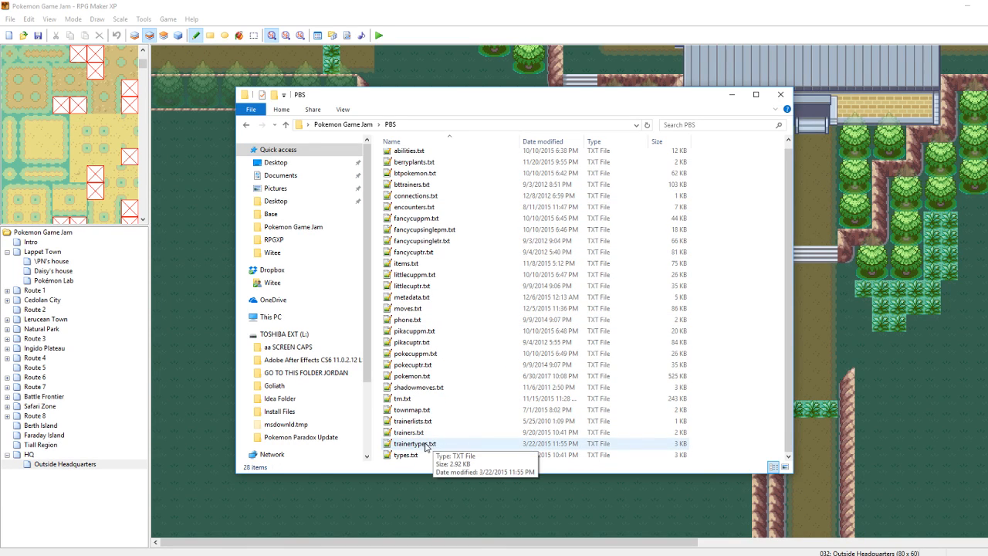
click(416, 266)
double_click(417, 265)
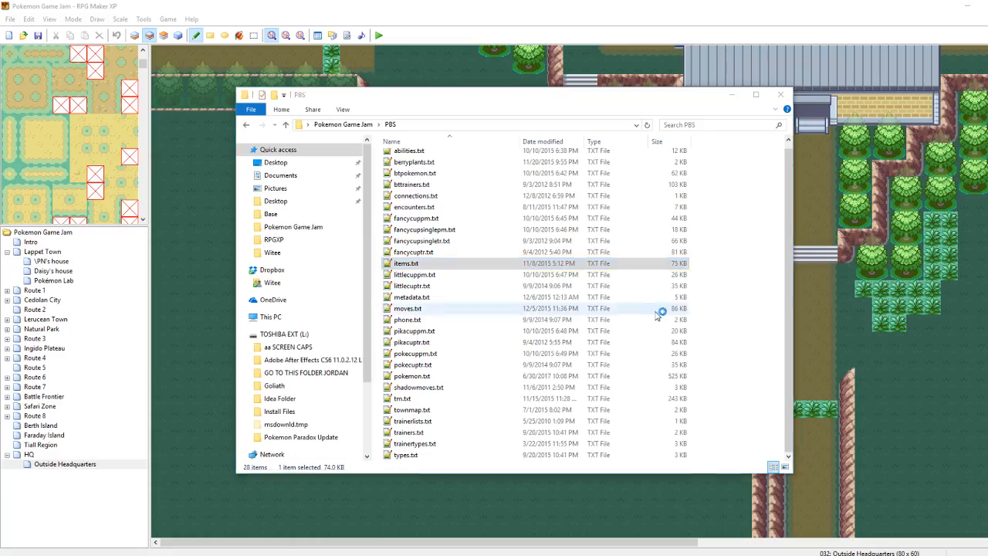
Copy the COINCASE entry and paste it as a new last line of items.txt
drag(693, 135, 693, 495)
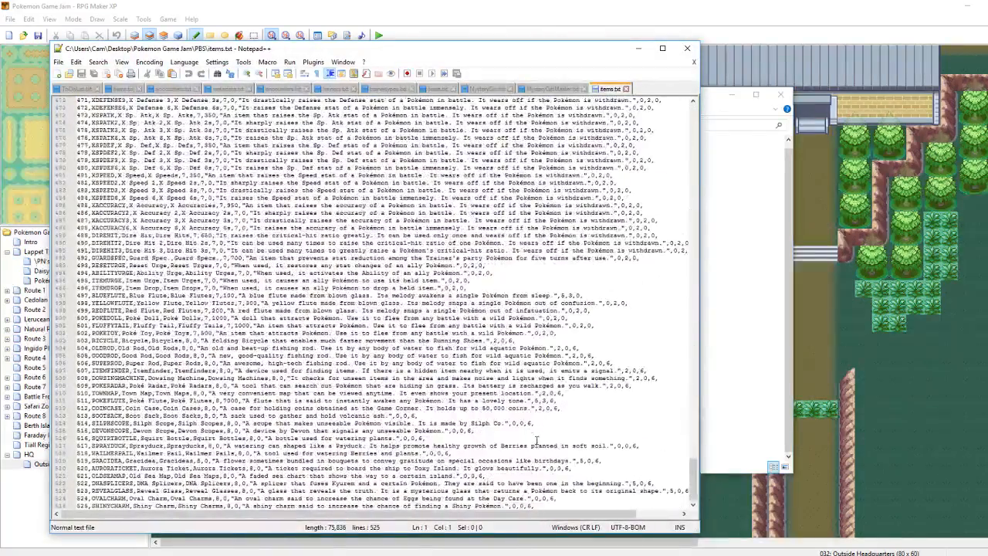
click(225, 425)
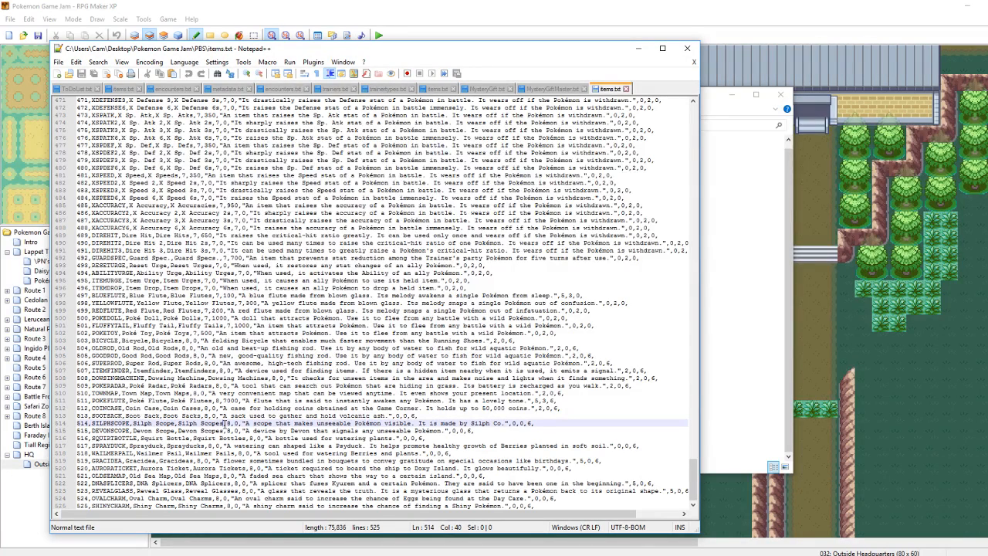
click(127, 408)
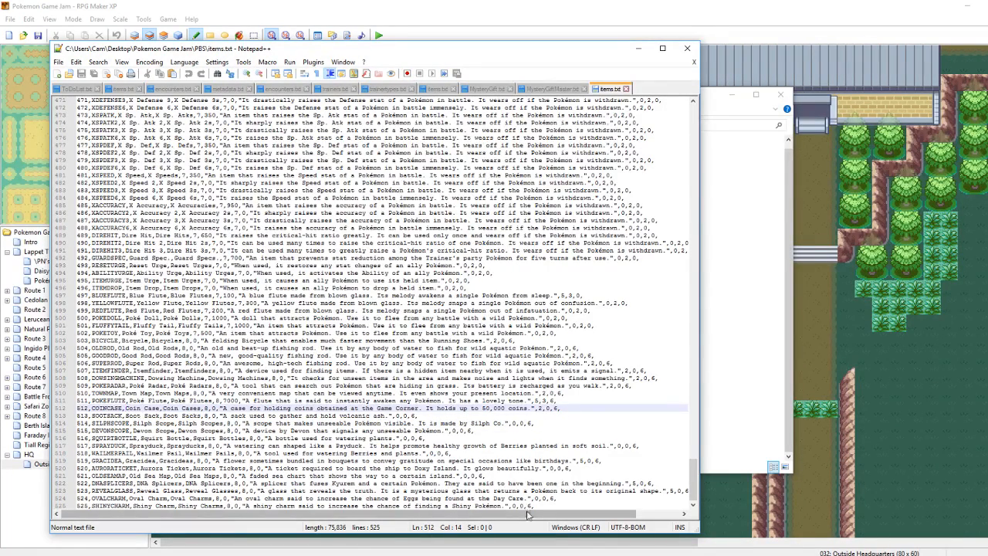
drag(563, 409, 519, 407)
key(shift+Home)
key(ctrl+c)
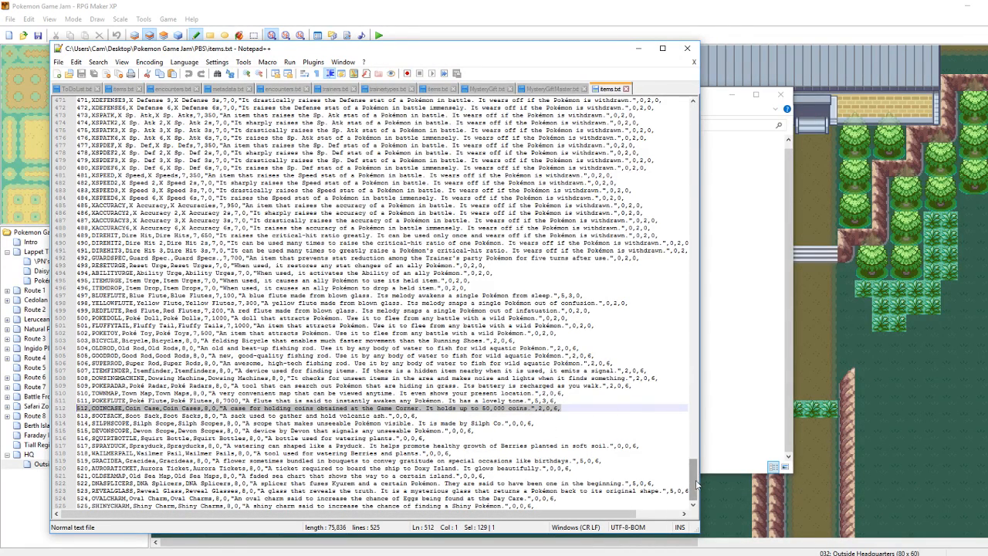
click(565, 509)
key(Return)
key(ctrl+v)
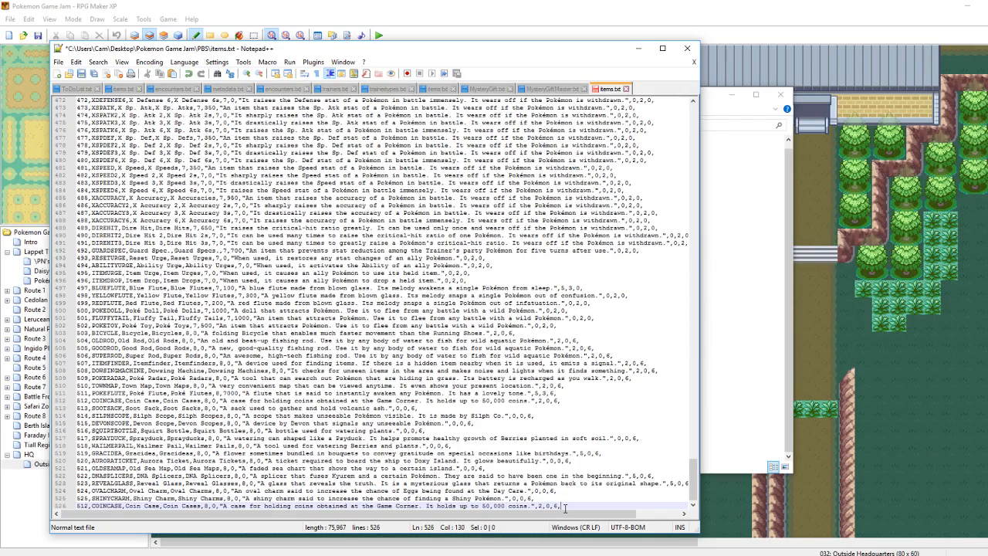
Set the pasted entry's item number to 526 and its internal name to EXPALL
click(93, 499)
key(Down)
key(Right)
key(BackSpace)
key(BackSpace)
text(26)
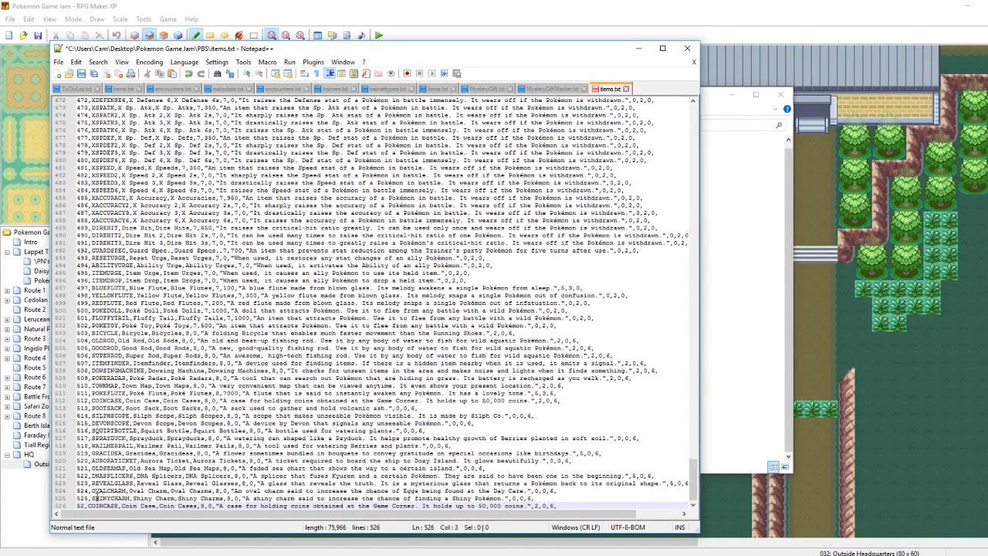
double_click(108, 506)
text(EXPALL)
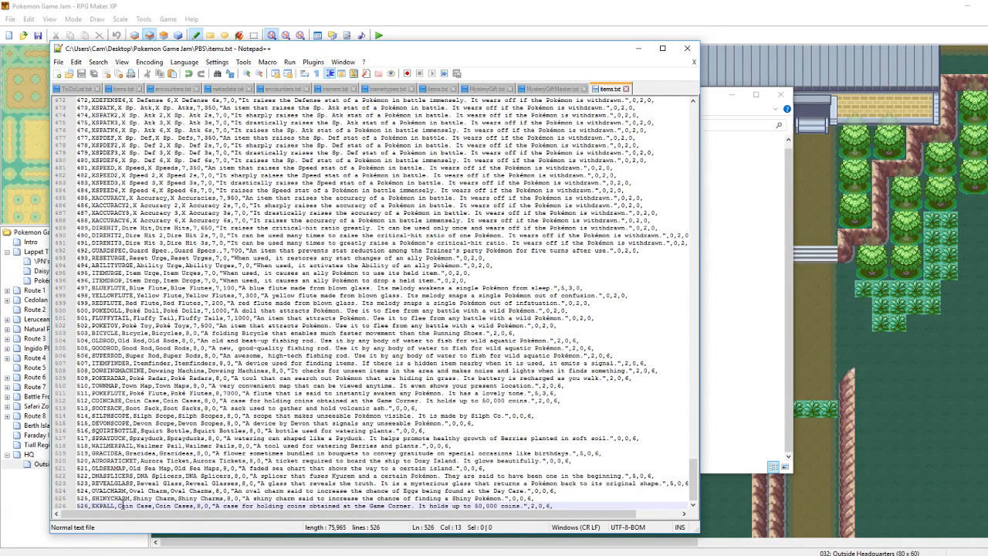
Set the new item's display name to Exp Share and its plural name to Exp Shares
drag(118, 506, 154, 505)
text(Exp Share)
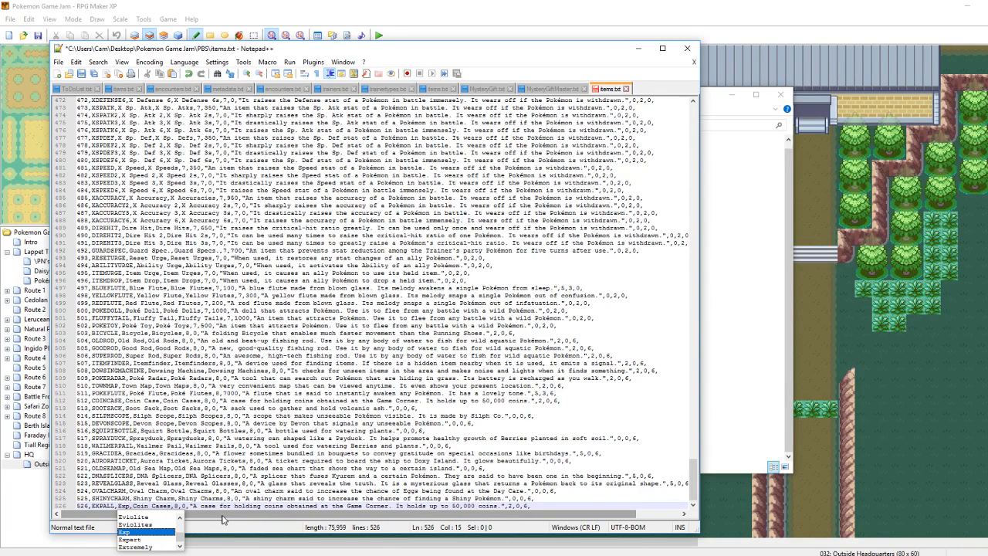
key(Escape)
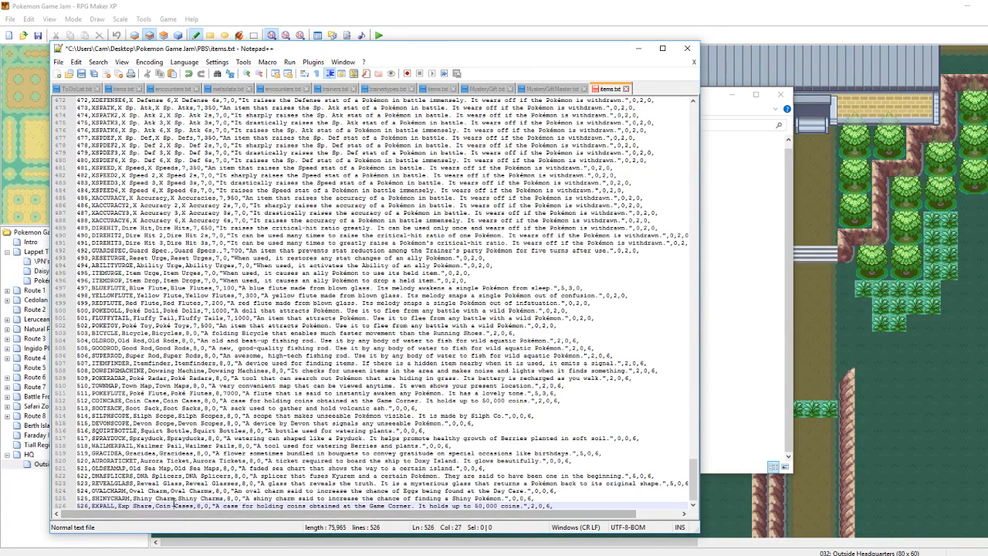
drag(155, 506, 192, 506)
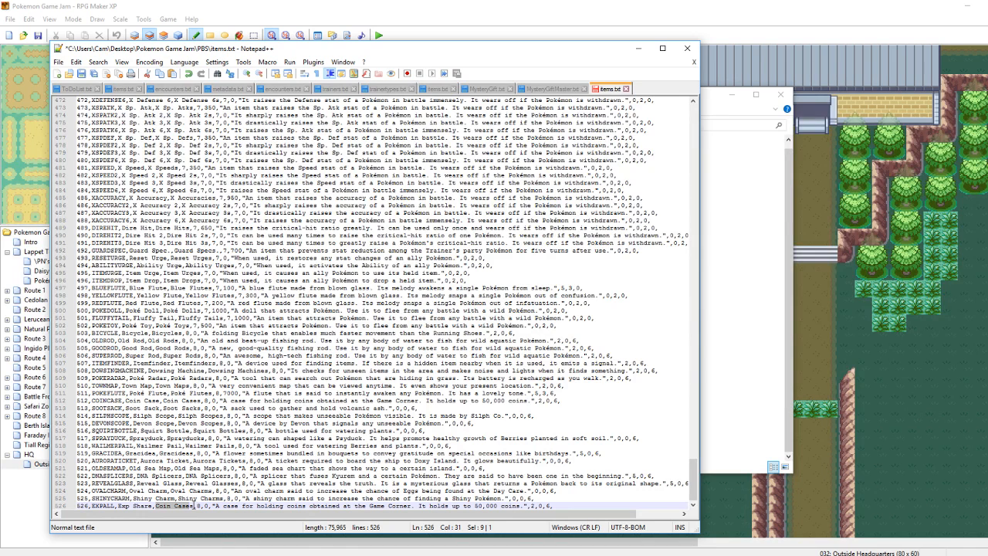
text(Exp Shares)
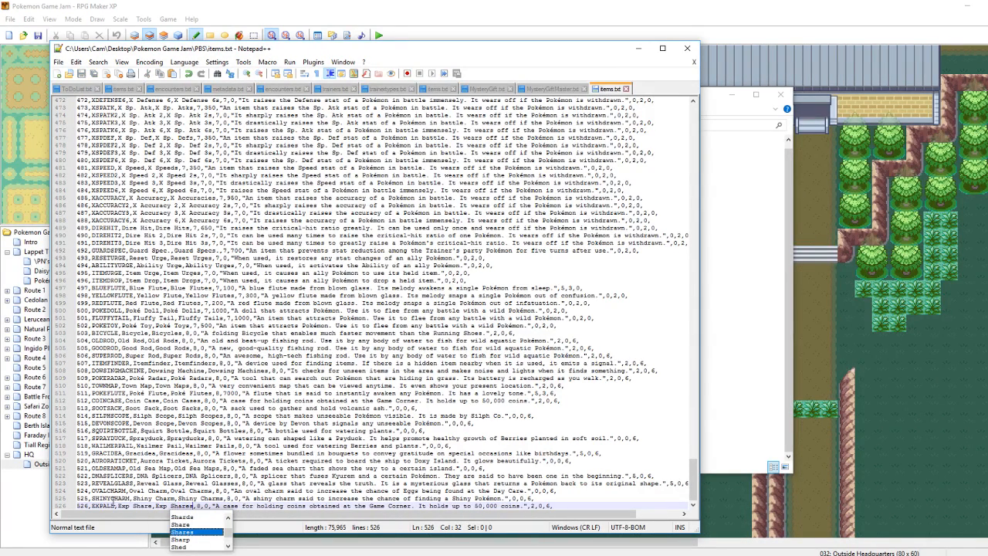
click(108, 506)
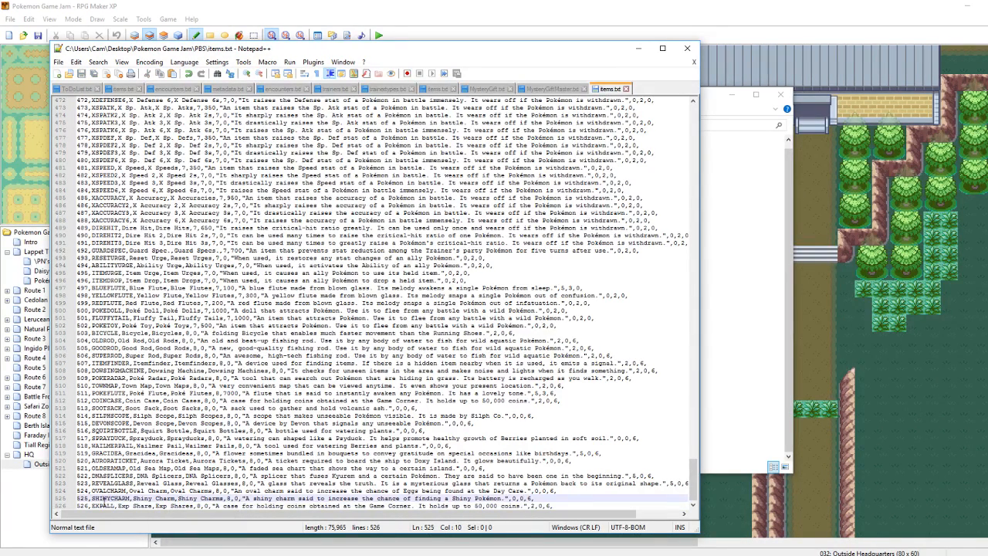
Replace the EXPALL entry's description with "Status: On. An item that grants all Pokemon in the party experience after battle." and save items.txt
click(120, 506)
drag(117, 505, 520, 506)
key(Delete)
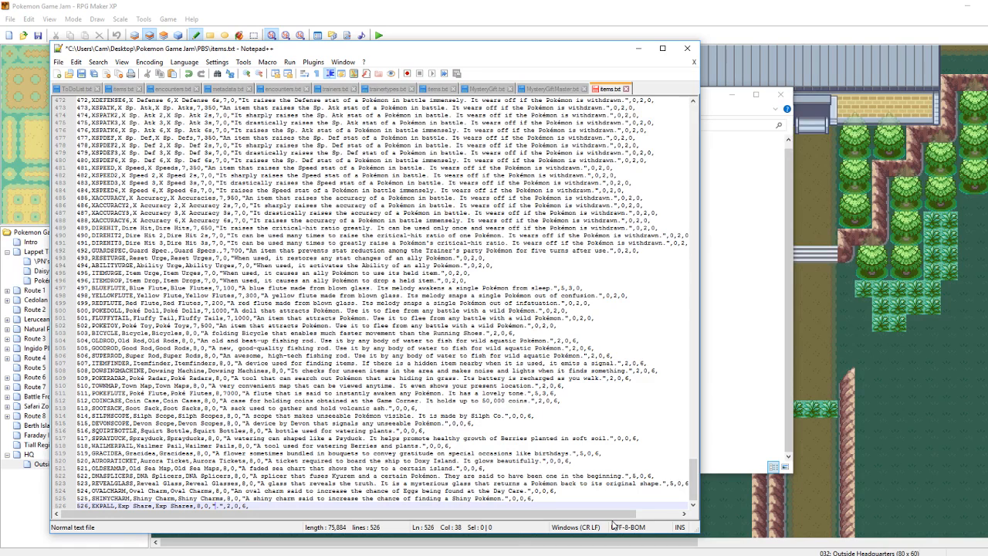
text(Status)
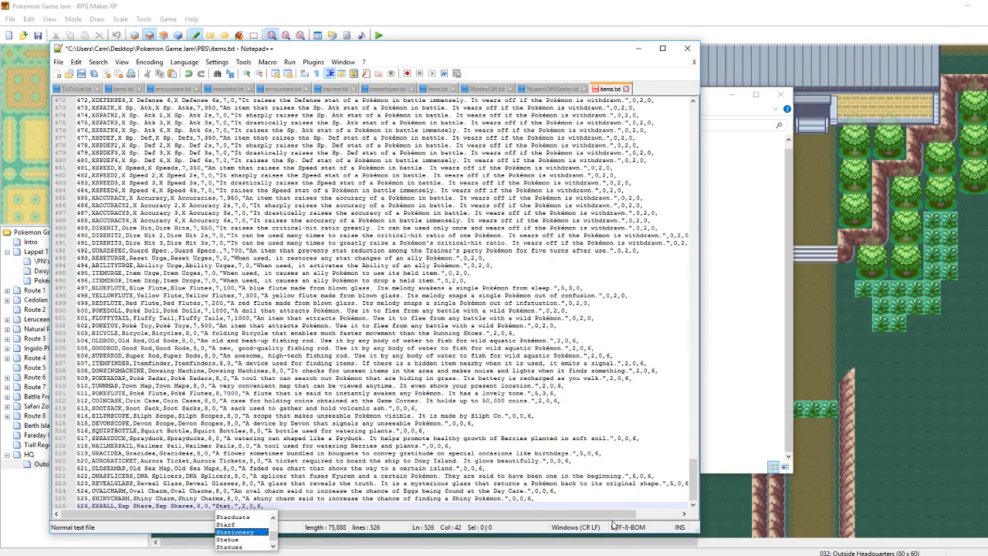
text(: O)
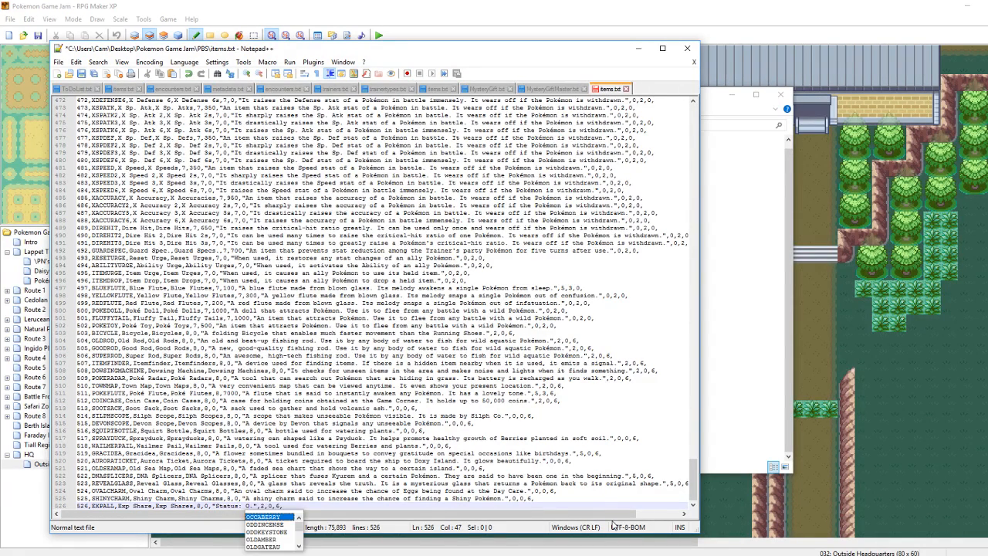
text(n)
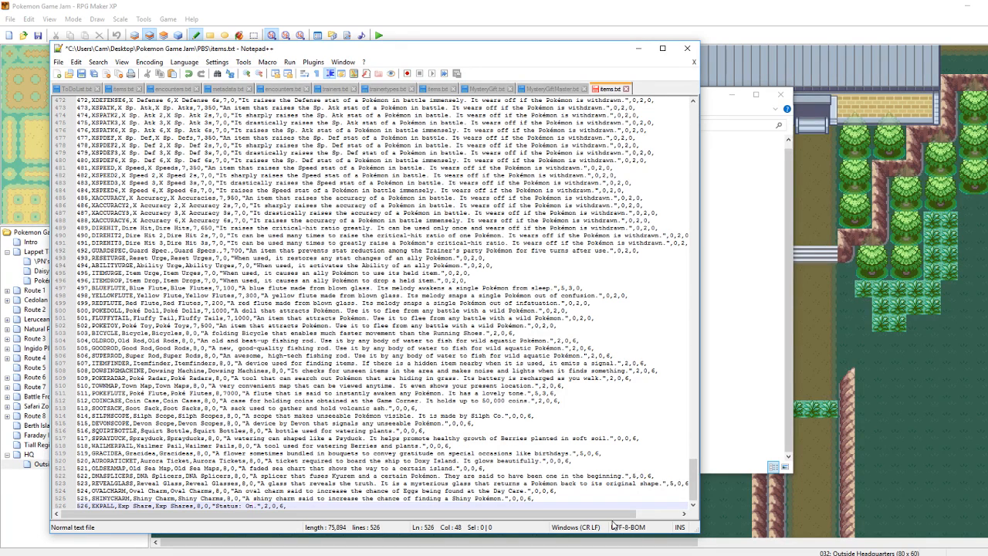
text(. A)
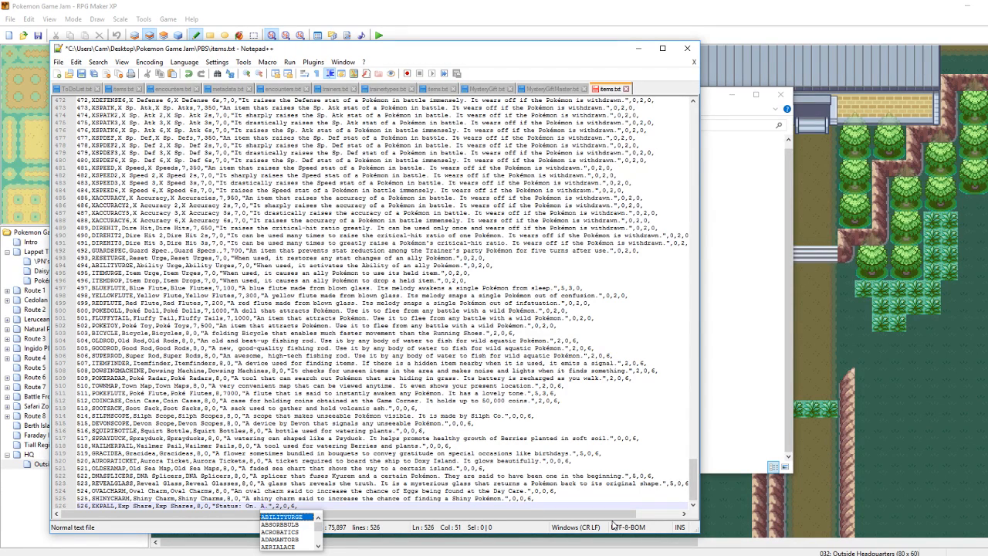
text(n )
text(item that g)
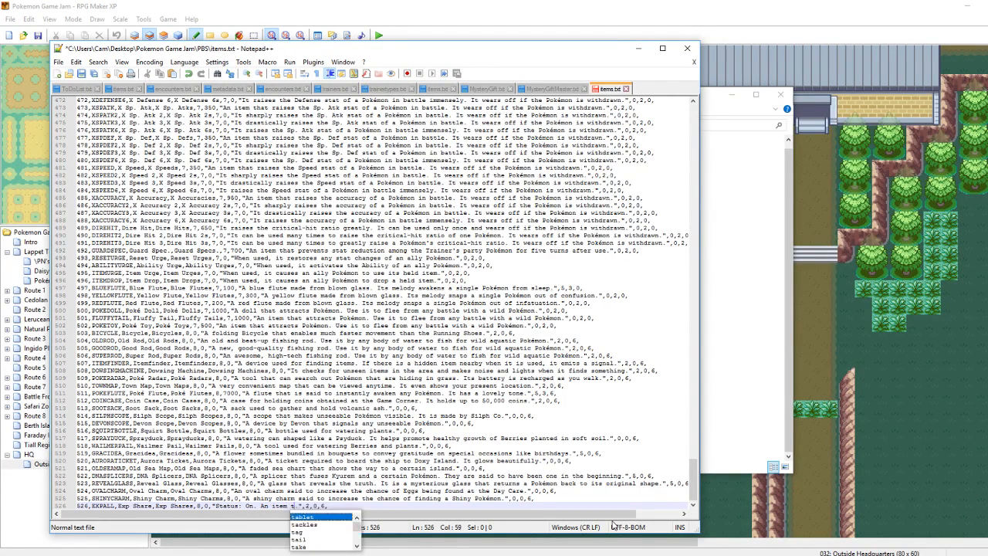
text(rants all )
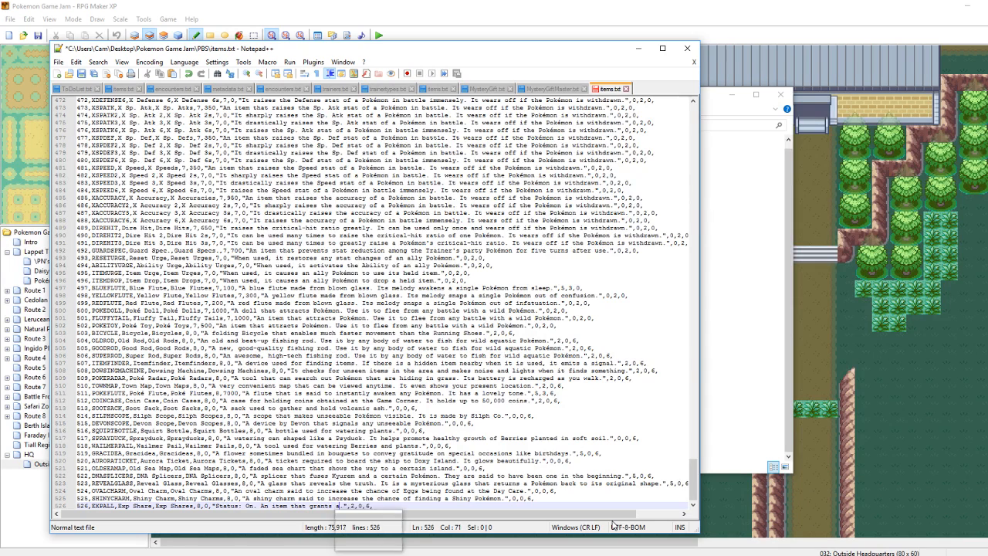
text(Poké)
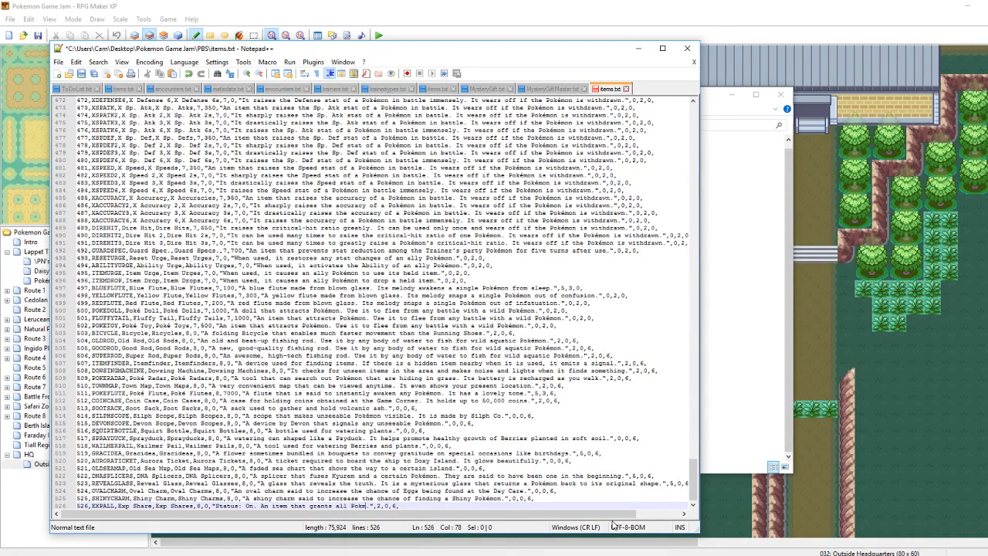
text(mon in )
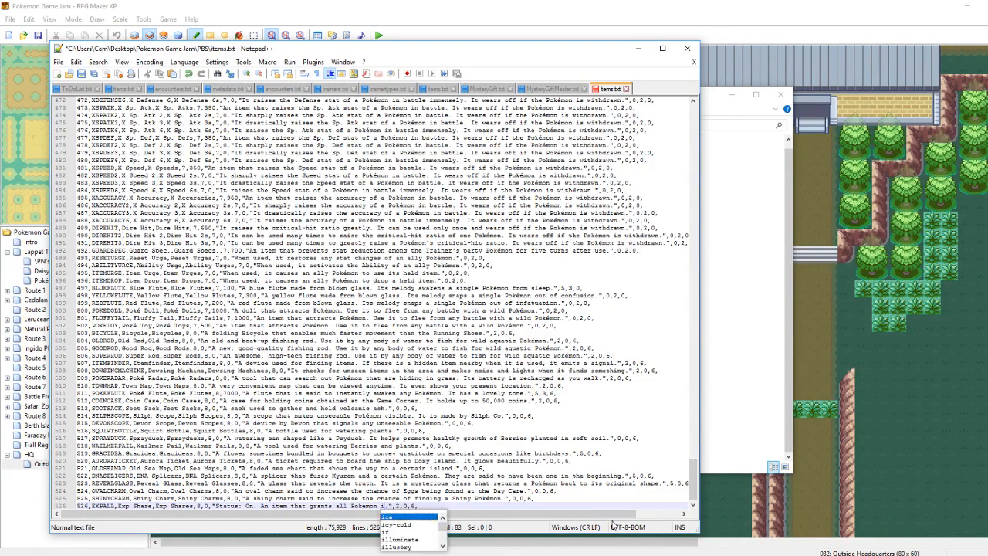
text(the c)
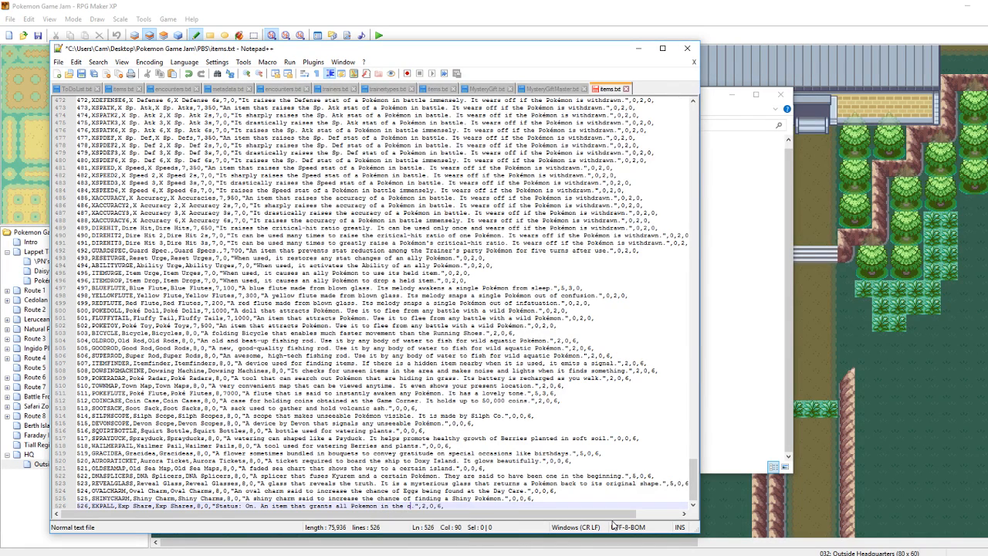
key(BackSpace)
text(pa)
text(exper)
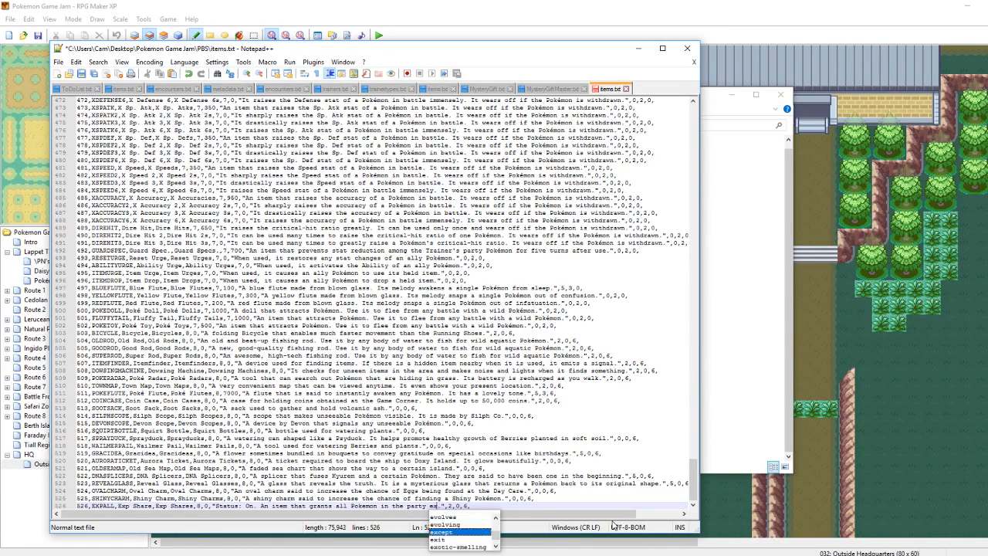
text(ience after )
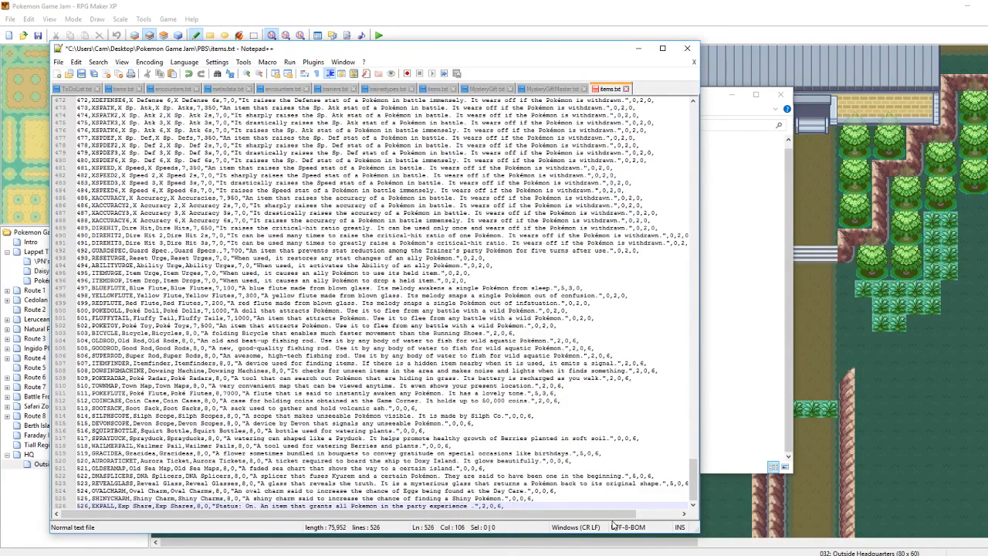
text(battle)
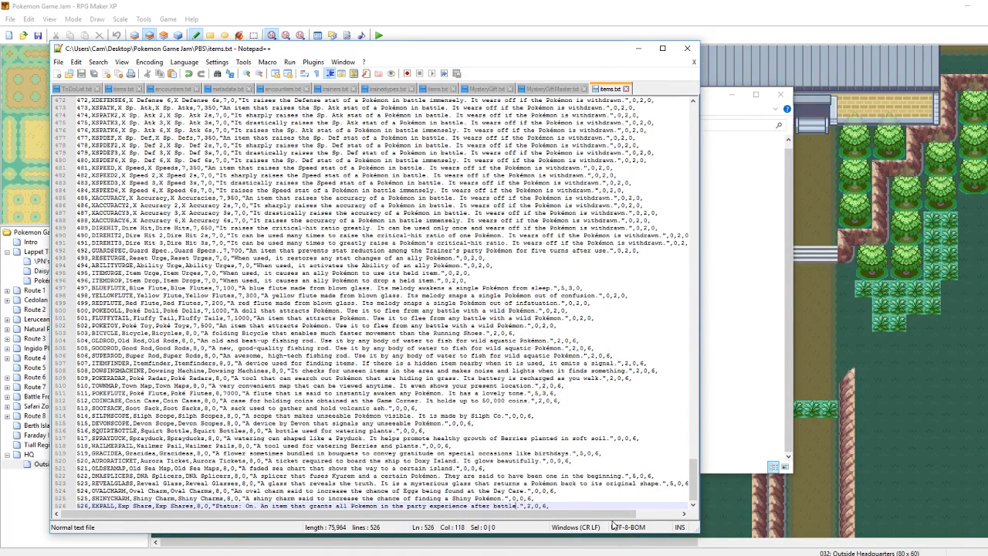
Duplicate the EXPALL entry onto a new last line and change one copy's internal name to EXPALLOFF
drag(549, 506, 46, 506)
key(ctrl+c)
click(578, 506)
key(Return)
key(ctrl+v)
click(117, 505)
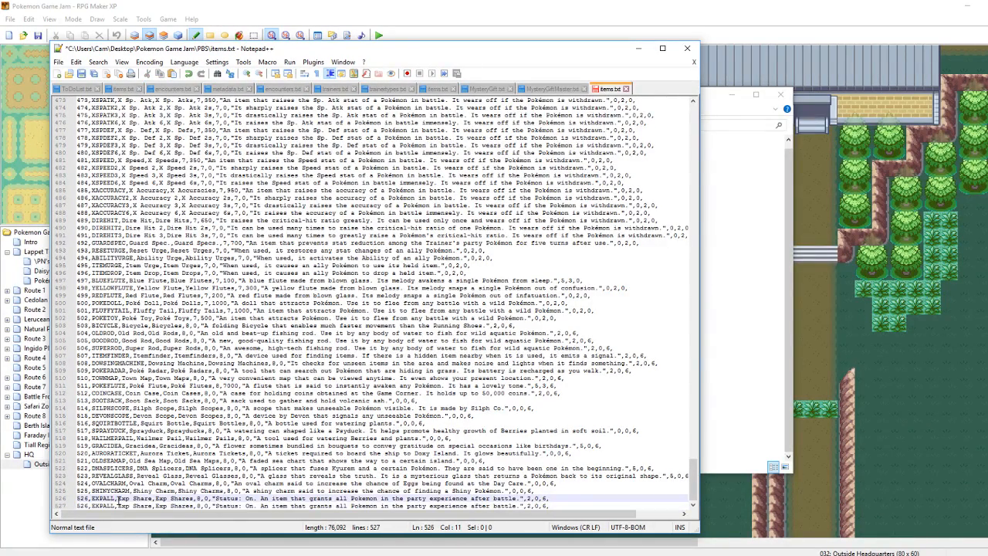
text(OFF)
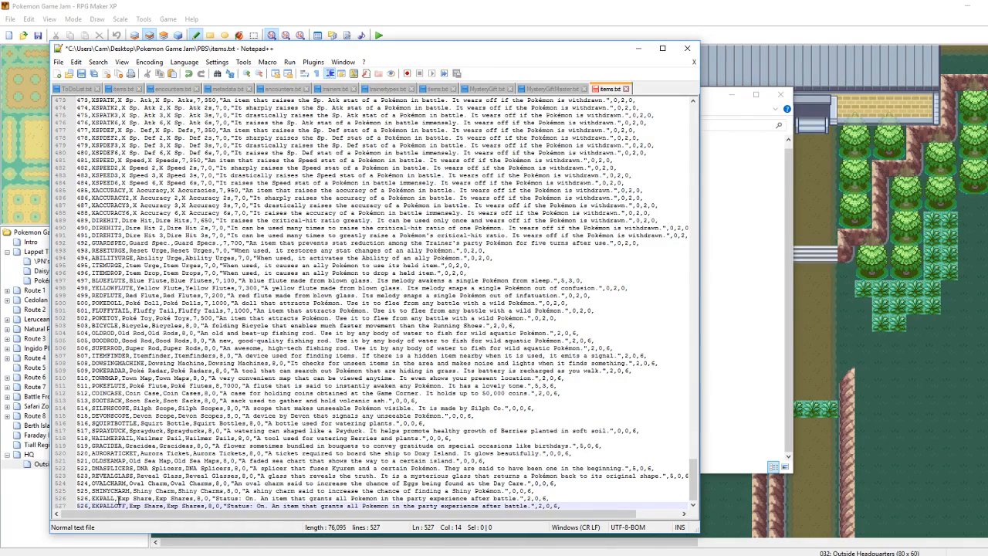
Set the EXPALLOFF entry's item number to 527 and save items.txt
click(88, 506)
key(BackSpace)
text(7)
key(ctrl+s)
Switch to RPG Maker XP, search all scripts for expall, and go to the haveexpall match at line 1960 of PokeBattle_Battle
click(434, 5)
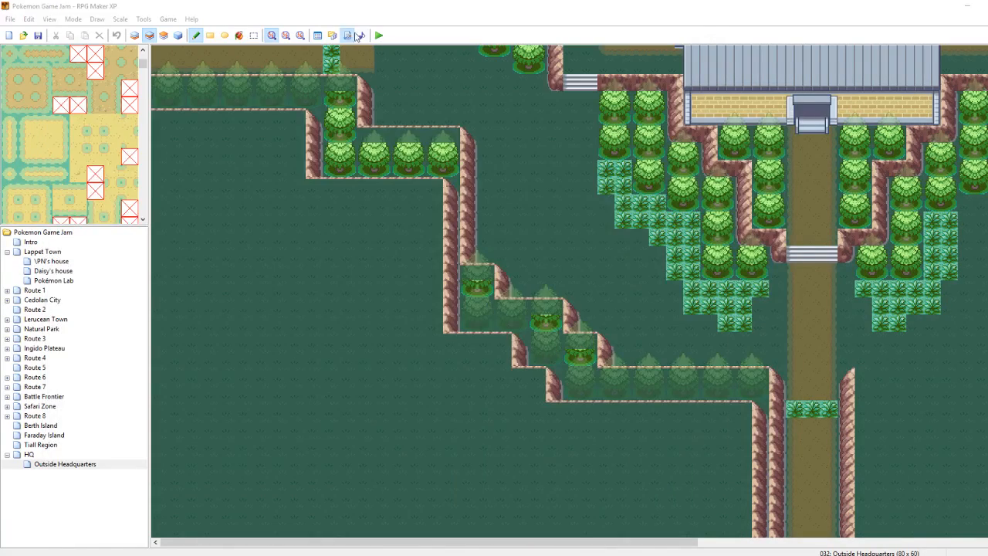
click(347, 35)
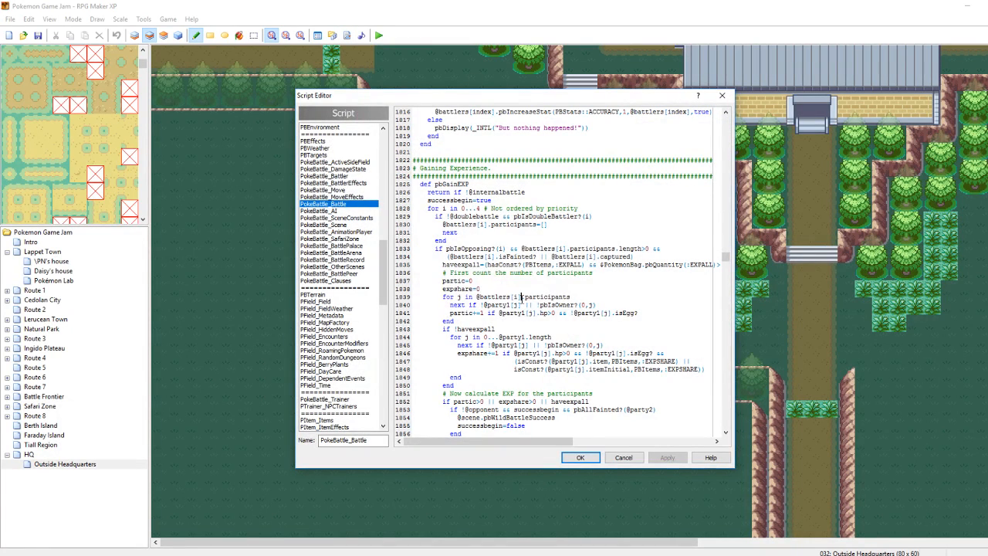
key(ctrl+shift+f)
text(ex)
key(Return)
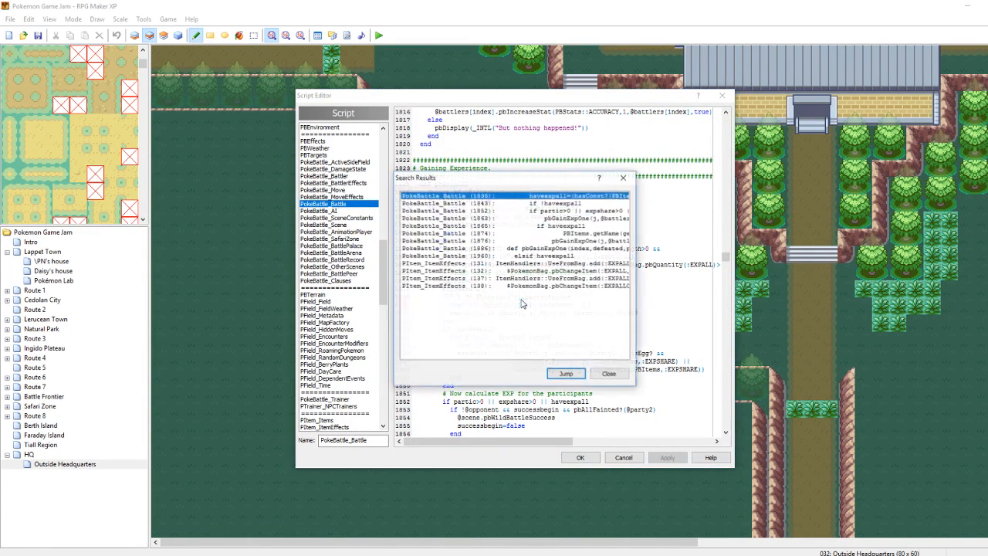
double_click(523, 258)
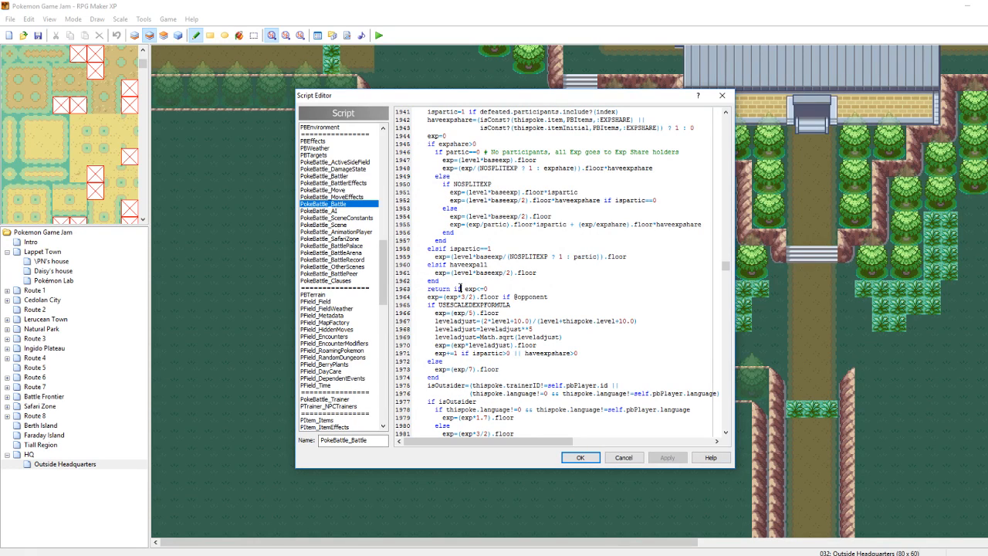
Search all scripts for expall again, check the EXPALL and EXPALLOFF handlers in PItem_ItemEffects, and close the script editor
key(ctrl+shift+f)
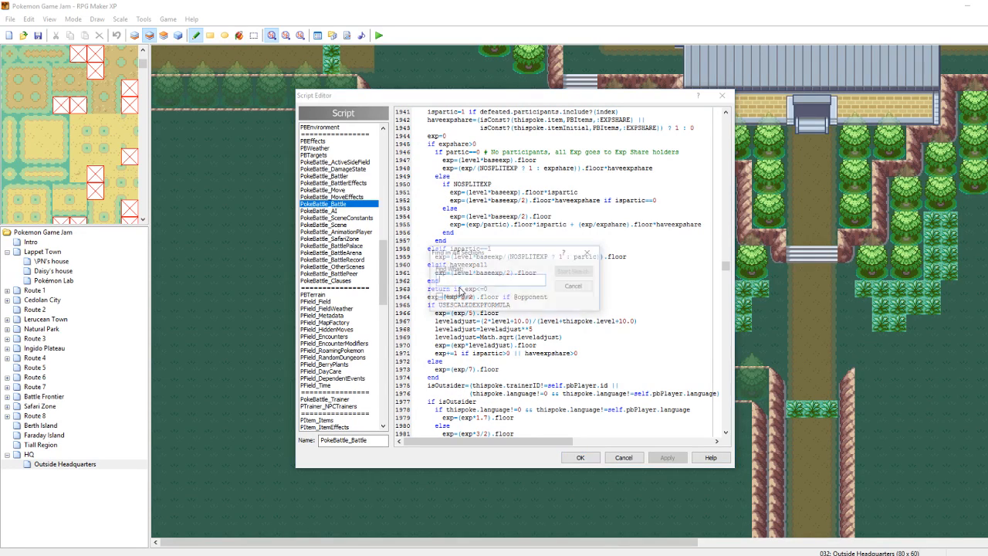
text(expall)
key(Return)
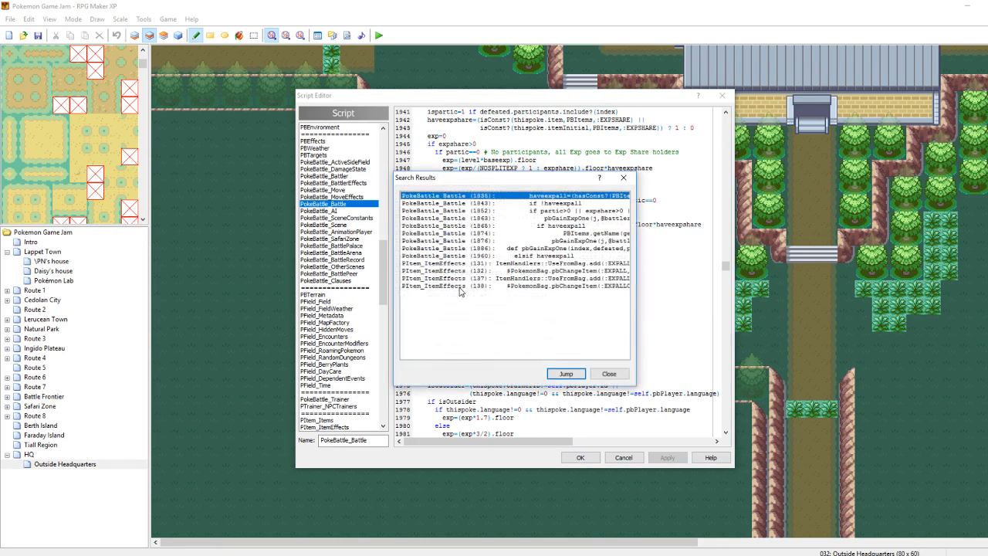
double_click(466, 285)
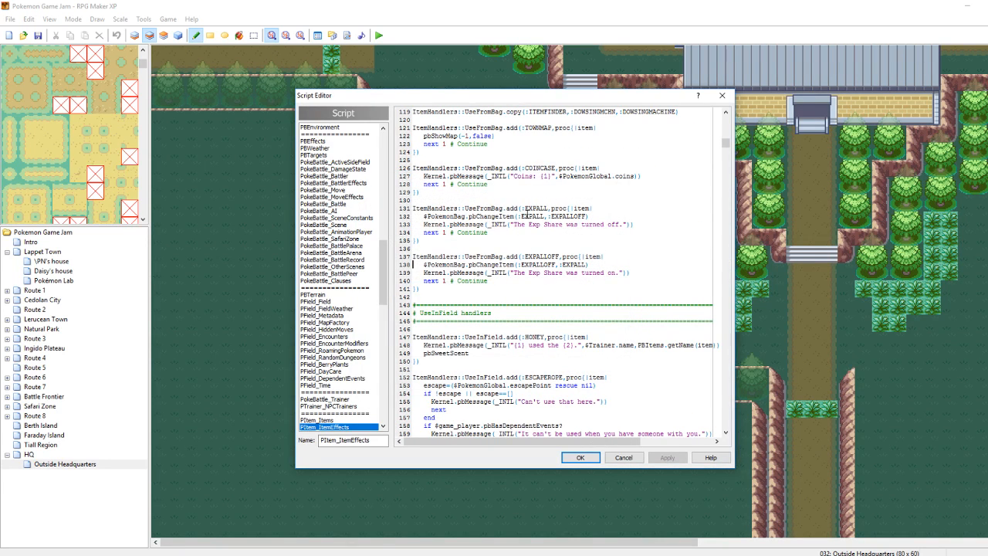
click(722, 95)
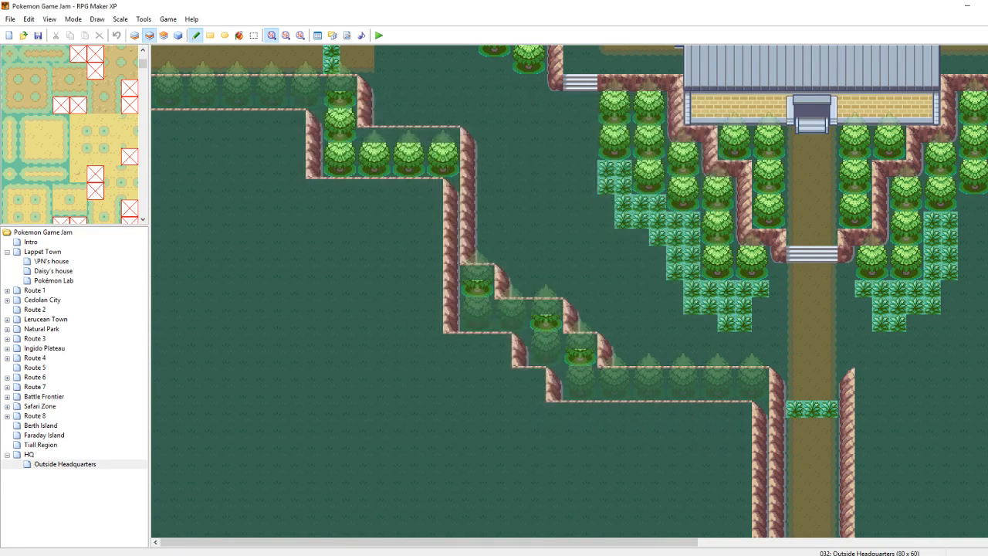
Open the project's Graphics/Icons folder in File Explorer and go to the item icons numbered in the high 400s
key(alt+Tab)
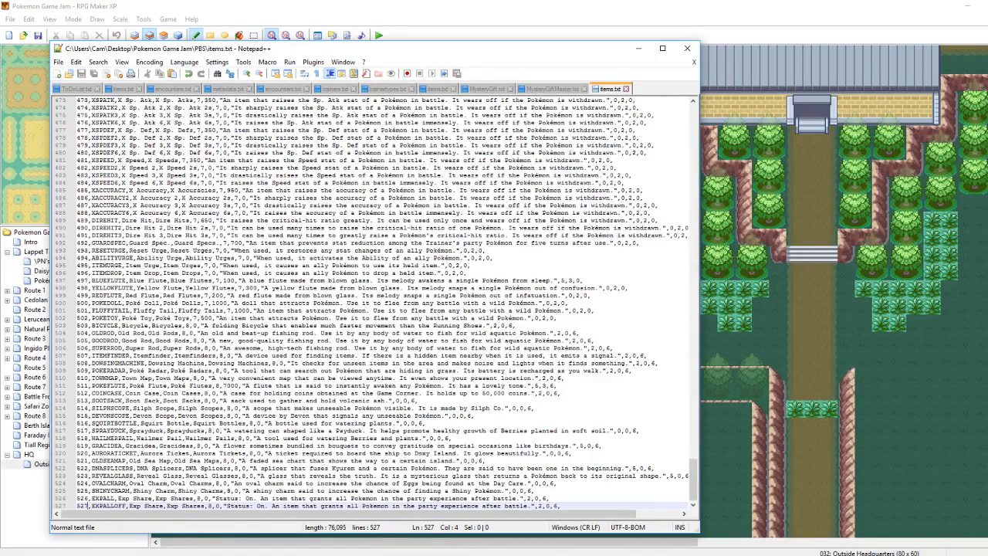
click(230, 517)
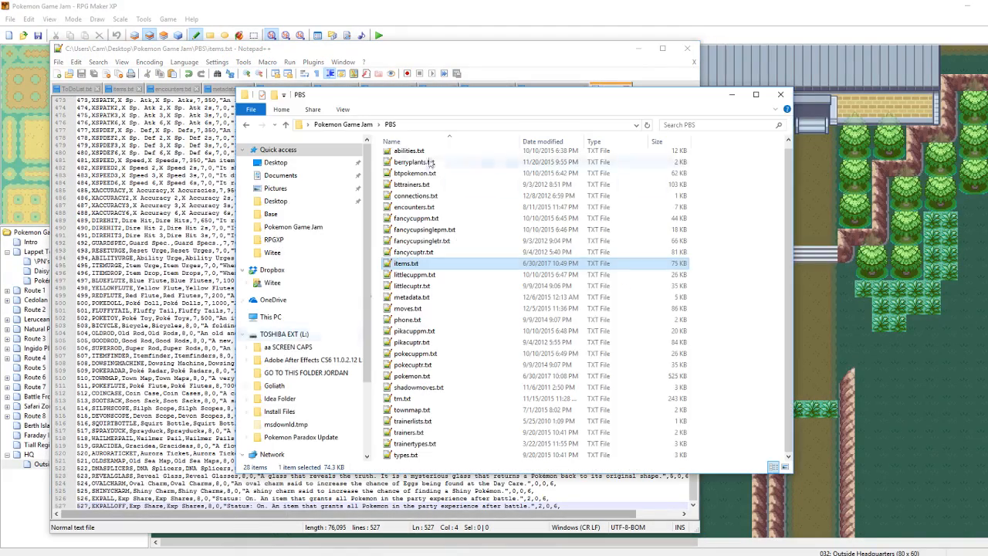
click(343, 125)
click(403, 193)
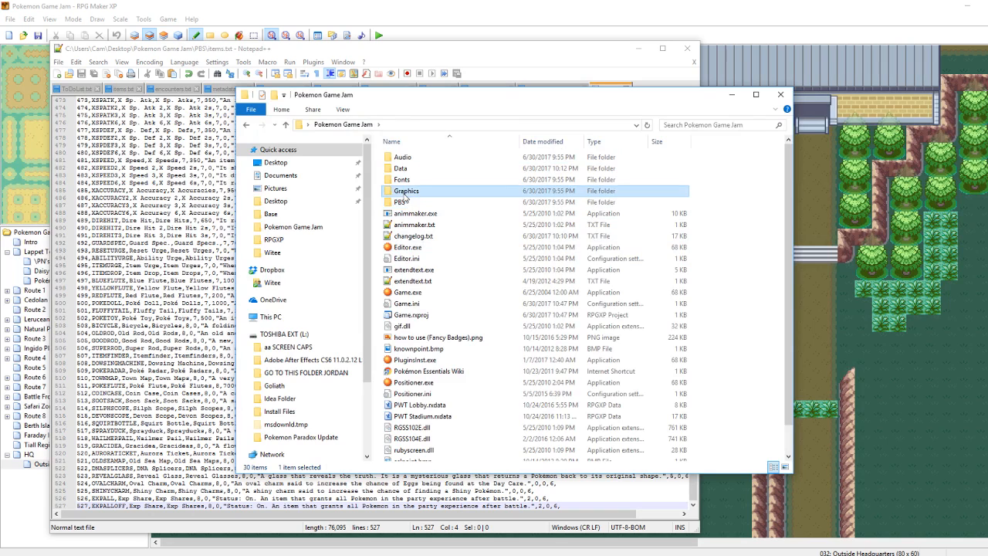
double_click(404, 193)
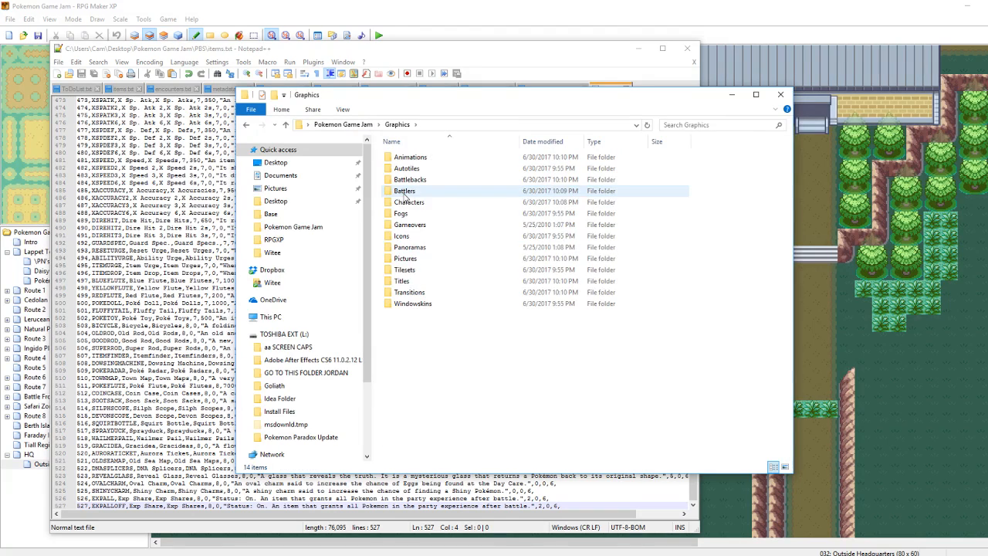
double_click(403, 236)
drag(788, 153, 791, 444)
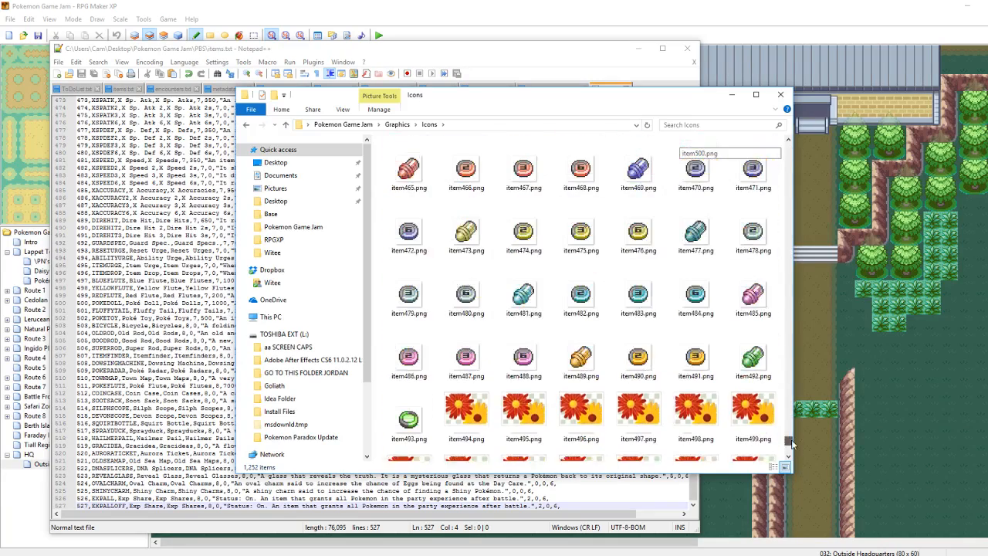
Search items.txt for expshare to look up the existing Exp. Share entry's item number
click(167, 363)
double_click(167, 363)
key(ctrl+f)
text(expshare)
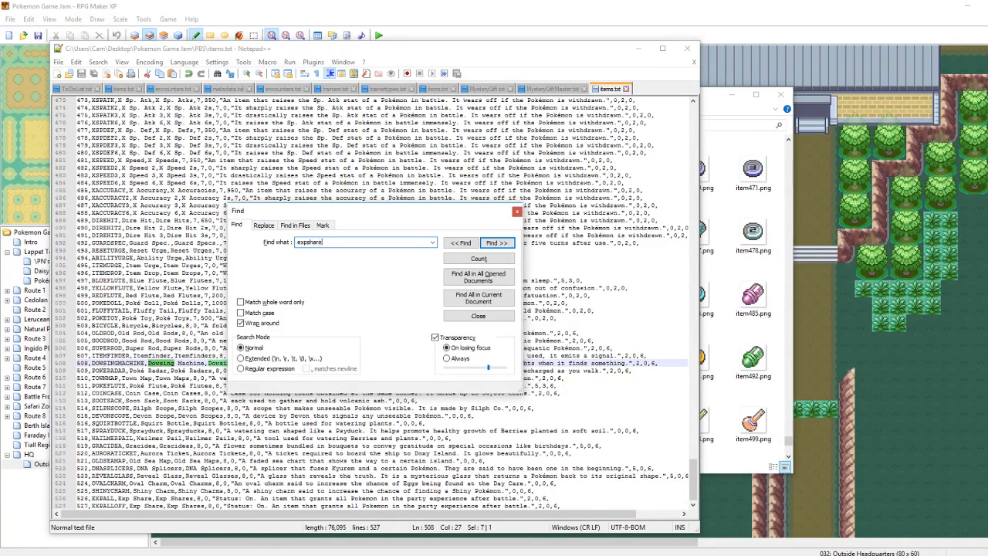
key(Return)
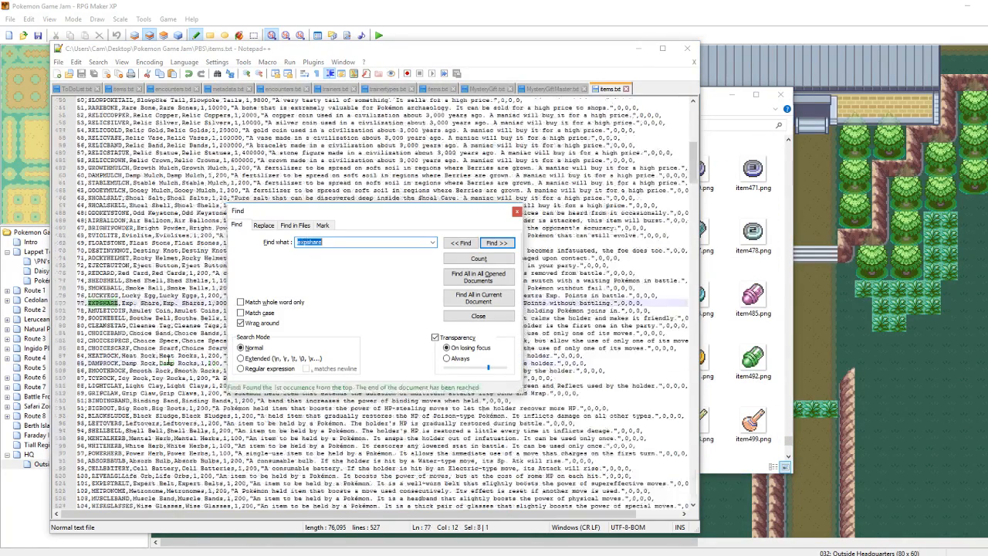
click(516, 212)
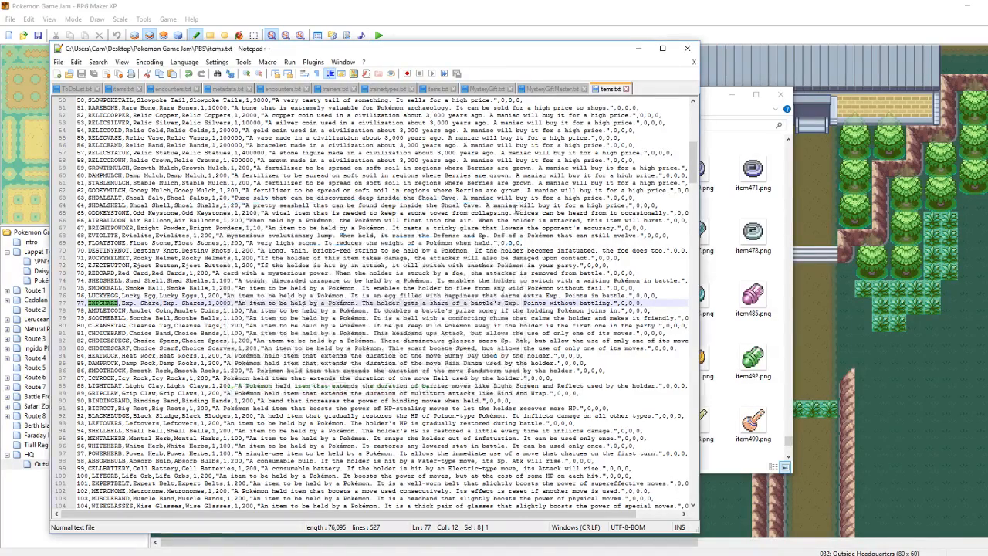
Locate and select the item077.png icon in the Icons folder
click(727, 125)
scroll(773, 361, up, 15)
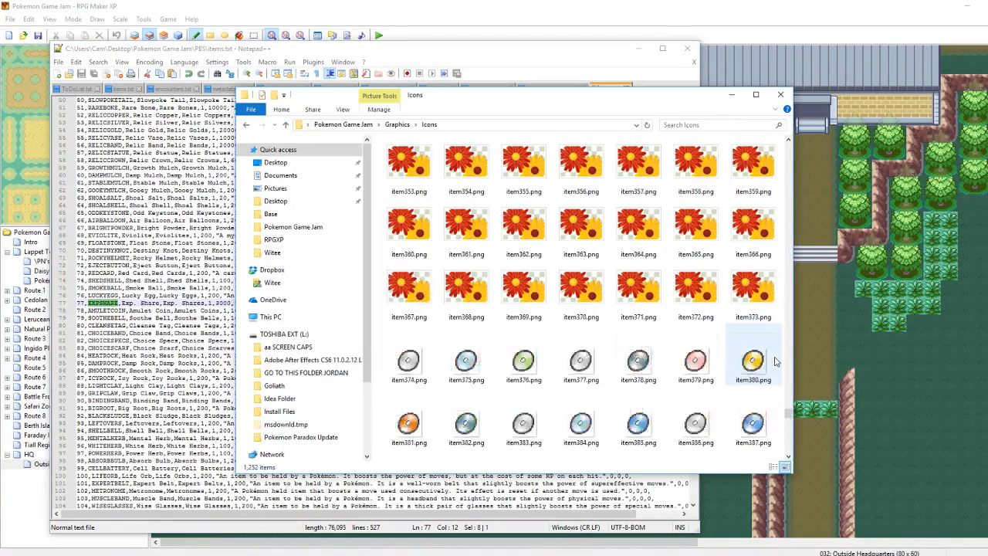
scroll(773, 361, up, 6)
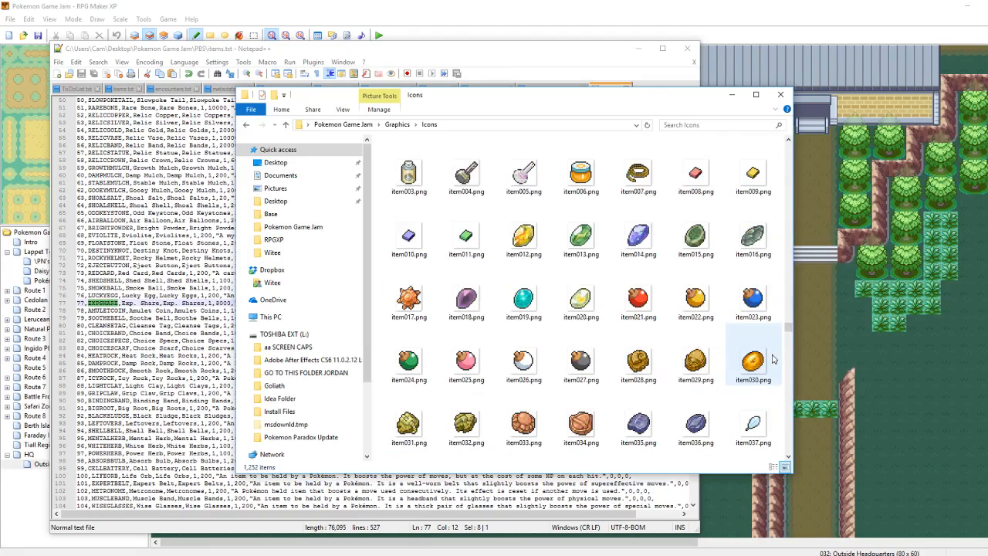
scroll(765, 355, down, 3)
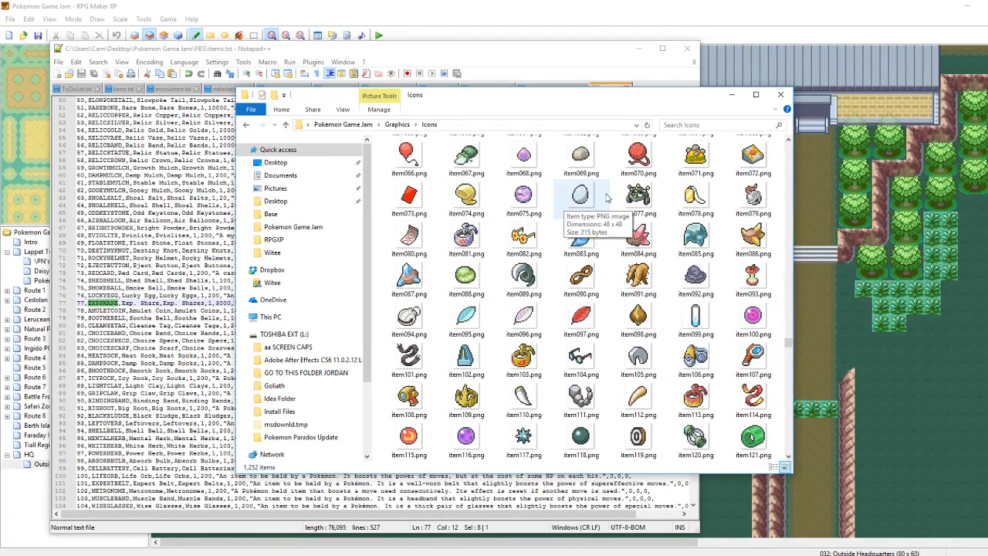
click(636, 198)
Change the EXPALLOFF item's description in items.txt to read "Status: Off."
click(153, 377)
scroll(249, 483, down, 20)
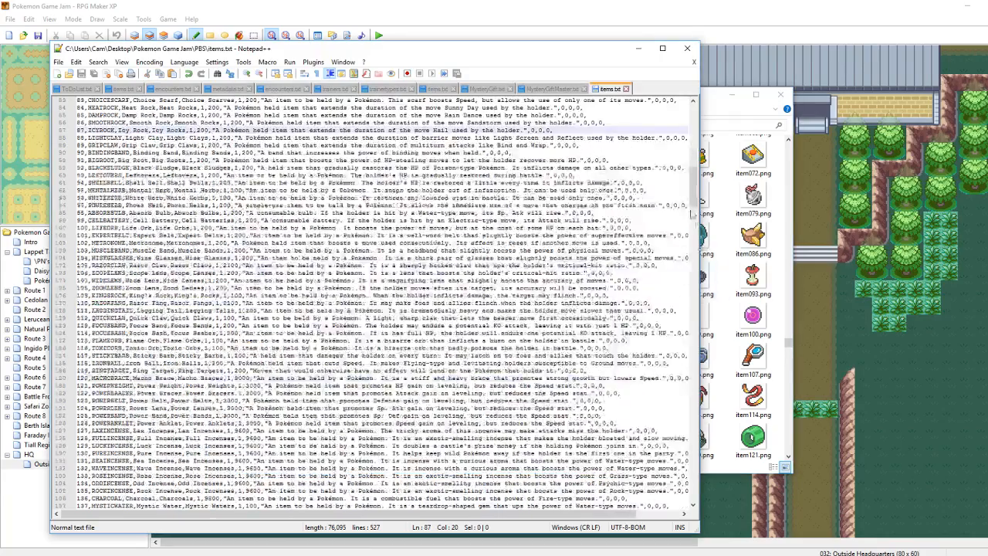
click(261, 506)
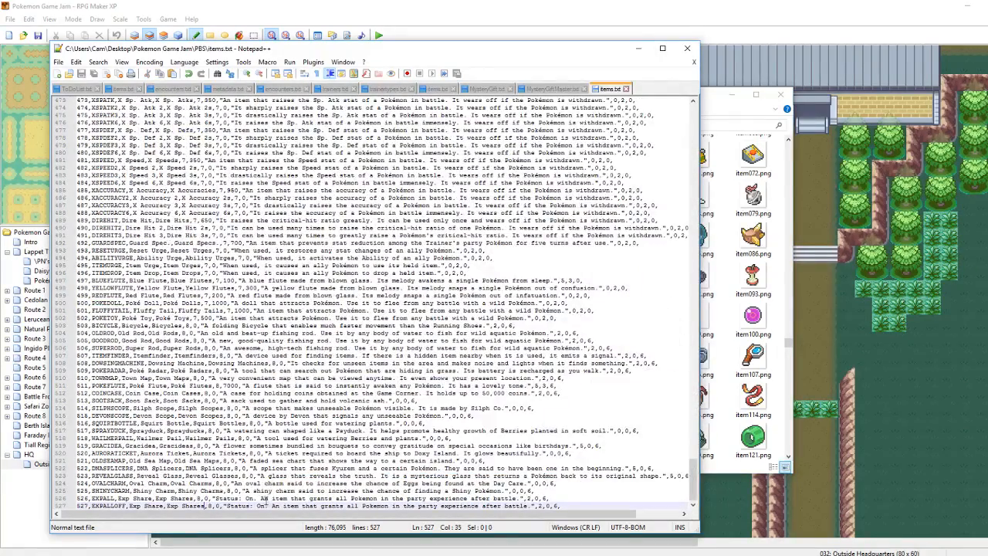
key(BackSpace)
text(ff)
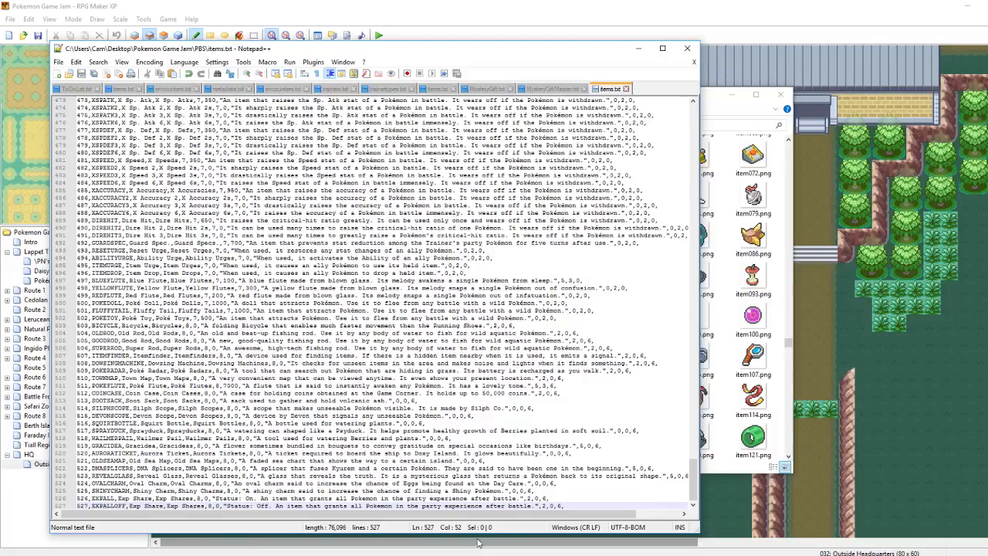
click(732, 96)
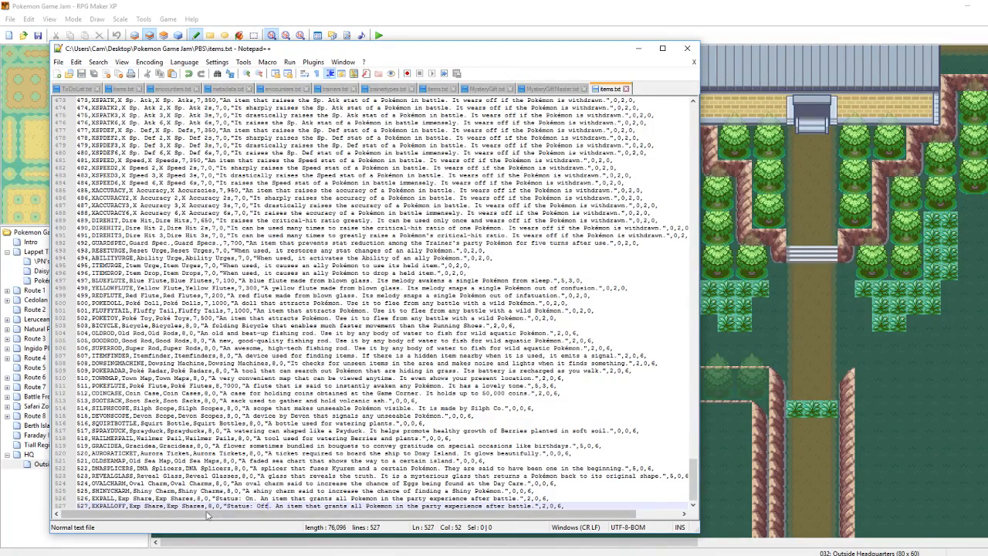
Duplicate item077.png in the Icons folder and rename the copy item526.png
click(46, 517)
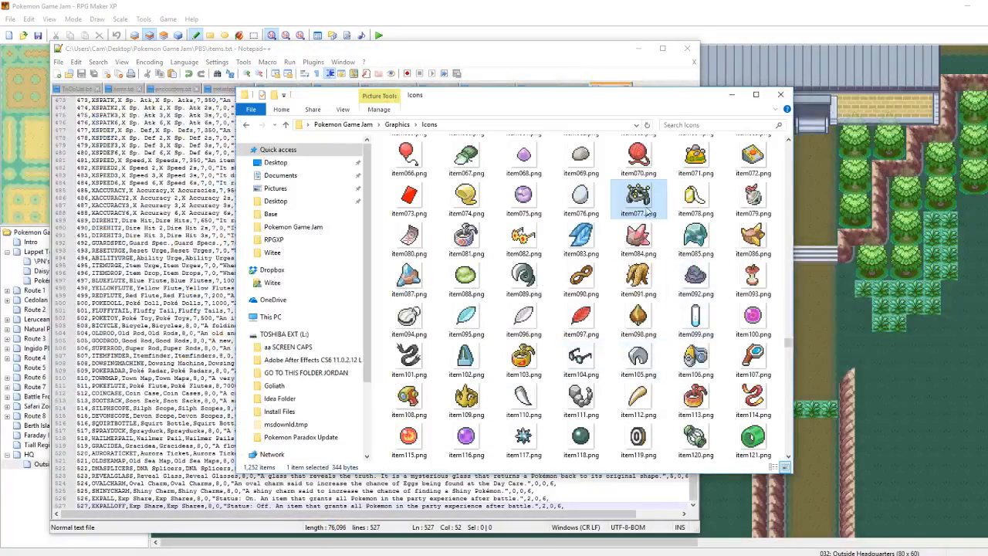
key(ctrl+c)
key(ctrl+v)
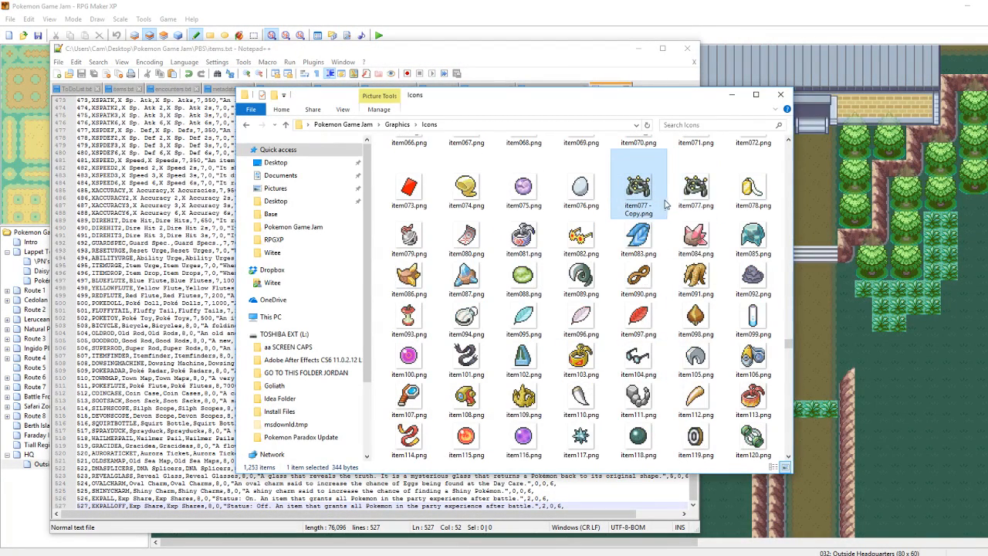
right_click(638, 197)
click(657, 538)
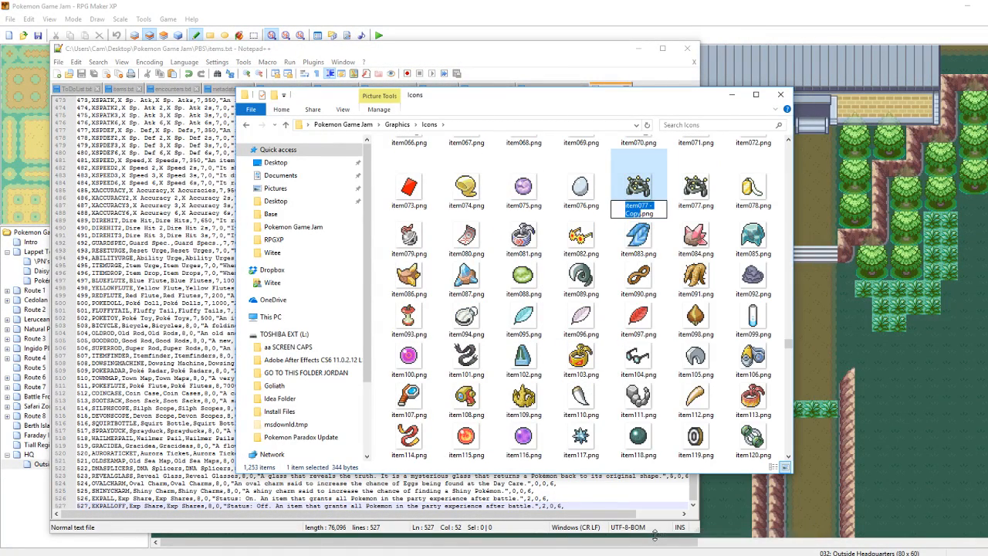
key(BackSpace)
key(BackSpace)
key(BackSpace)
key(BackSpace)
key(BackSpace)
key(BackSpace)
key(BackSpace)
key(BackSpace)
key(BackSpace)
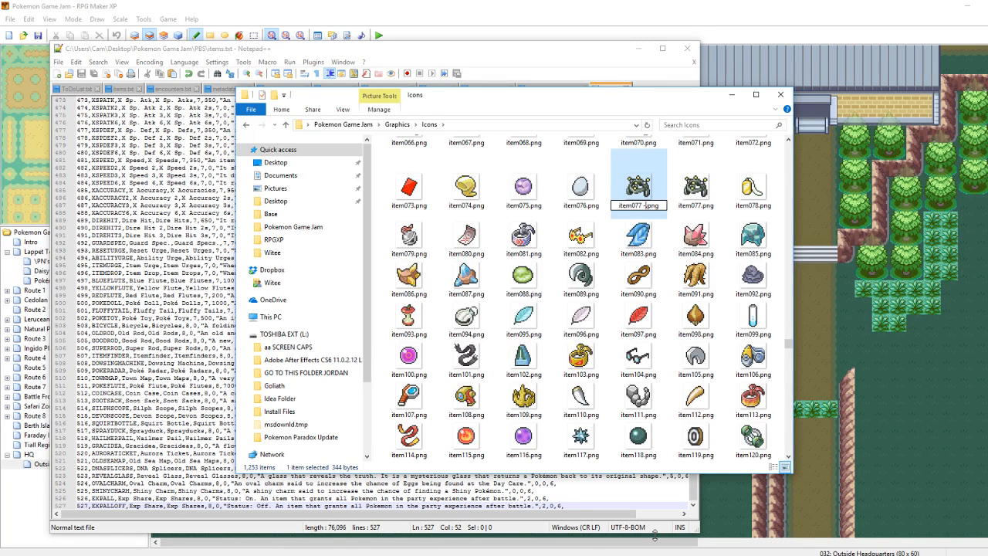
key(BackSpace)
text(526)
key(Return)
Duplicate item526.png and rename the copy item527.png
key(ctrl+c)
key(ctrl+v)
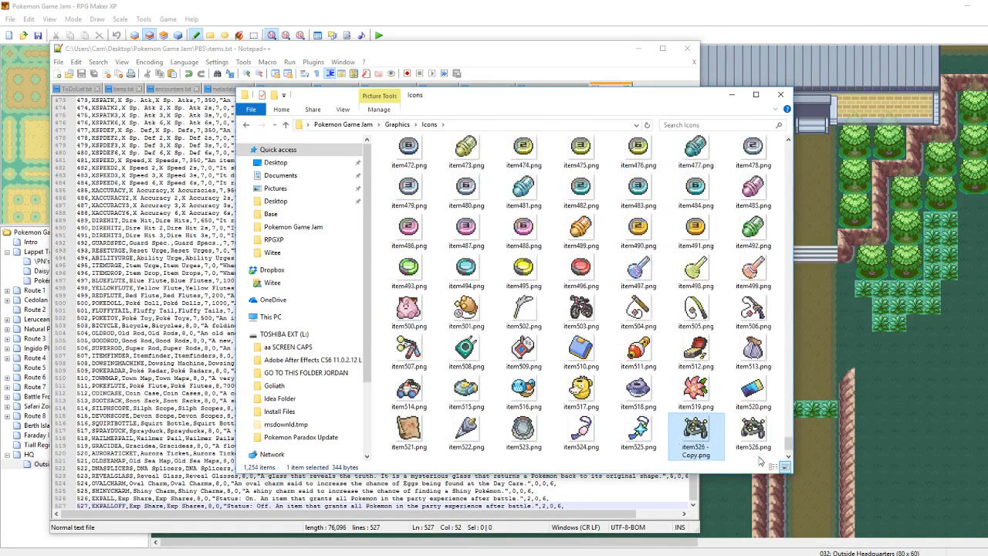
right_click(711, 441)
click(733, 404)
key(Right)
key(BackSpace)
key(BackSpace)
key(BackSpace)
key(BackSpace)
key(BackSpace)
key(BackSpace)
key(BackSpace)
key(BackSpace)
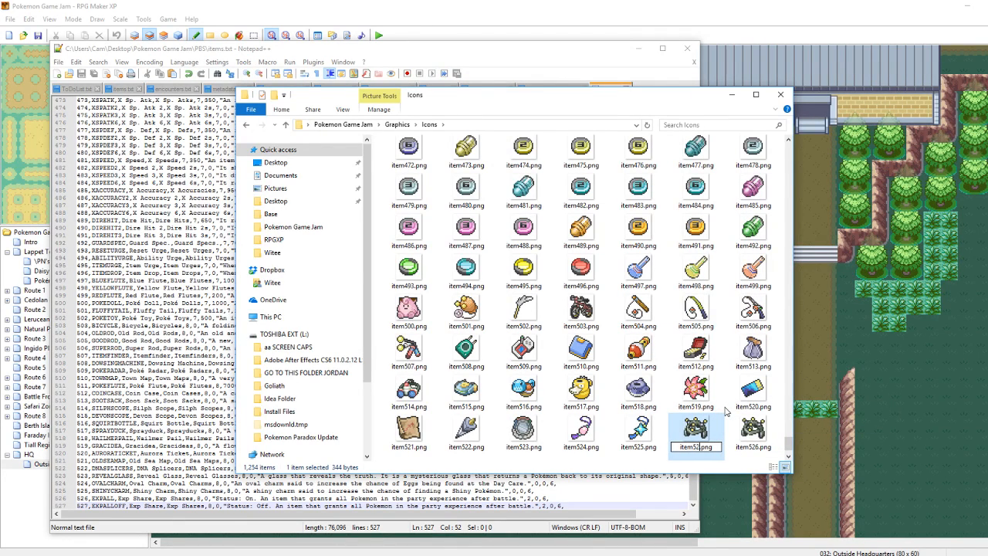
text(7)
key(Return)
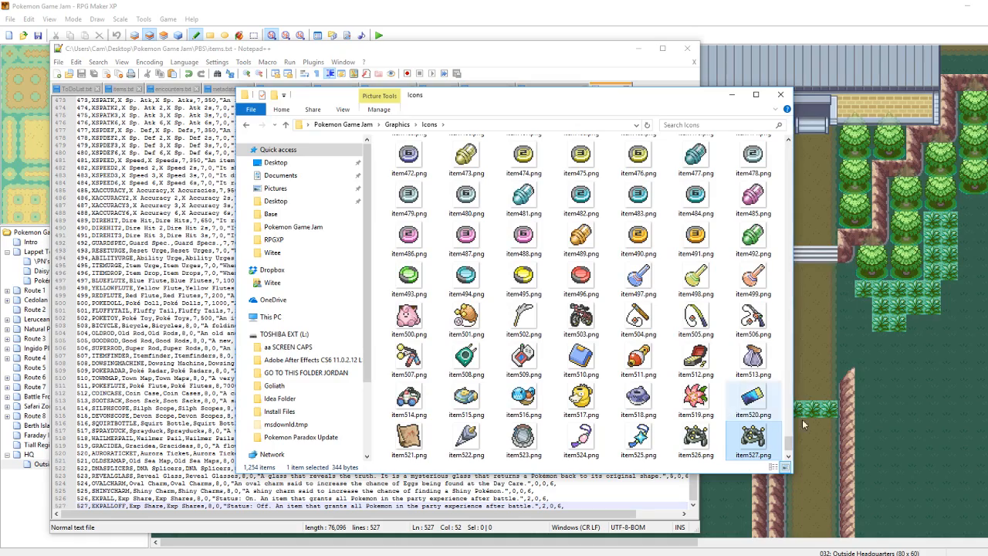
Copy the item ball event from the Route 2 map and paste it onto the path below the building in Outside Headquarters
click(919, 443)
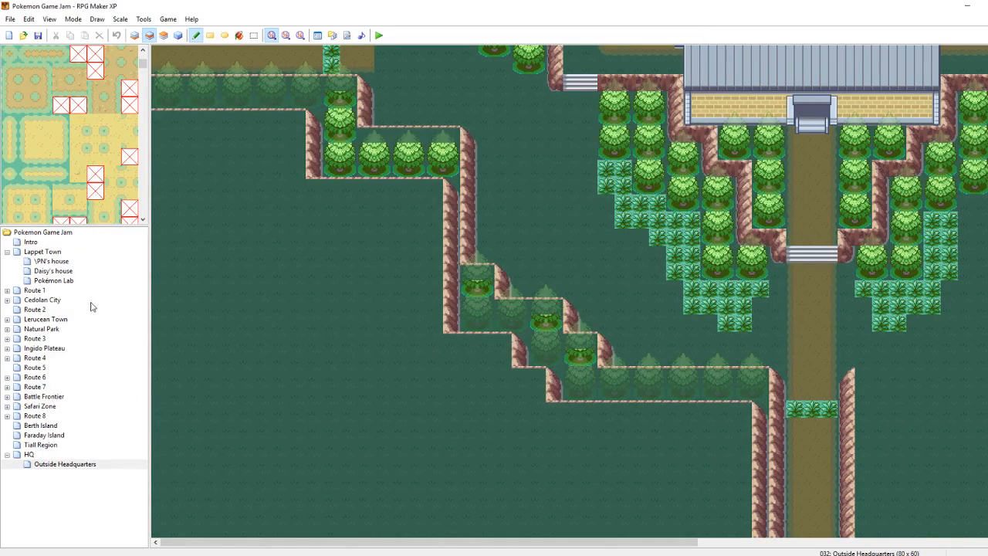
click(36, 310)
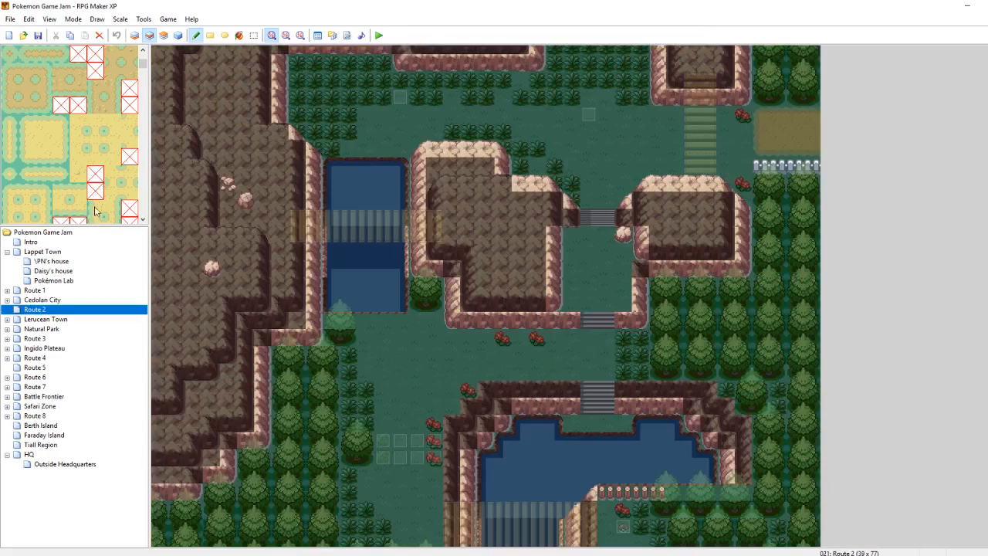
click(178, 36)
scroll(691, 218, up, 2)
scroll(517, 124, down, 4)
scroll(517, 124, up, 4)
click(572, 134)
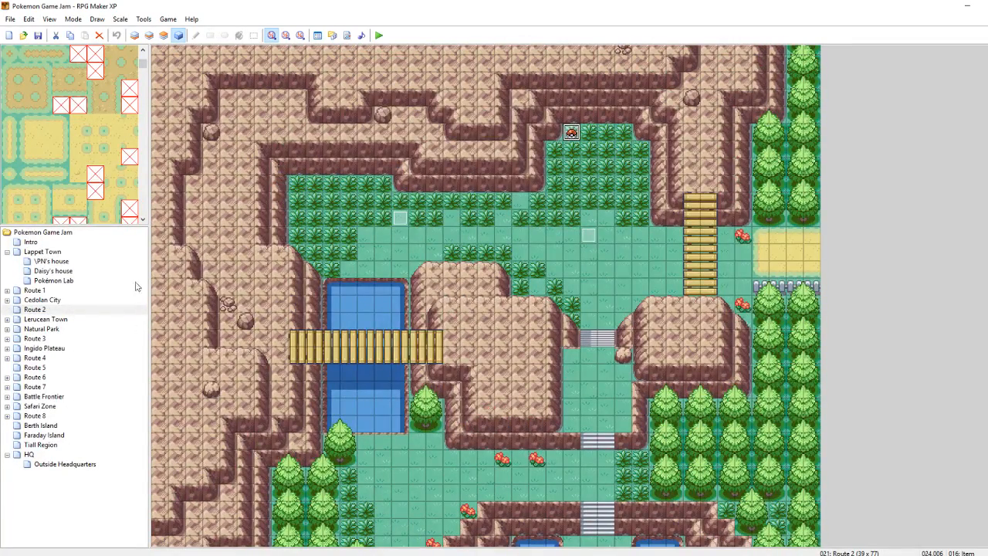
click(78, 466)
click(818, 194)
key(ctrl+v)
Change the pasted item event's conditional branch script to Kernel.pbItemBall(:EXPALL) and save the event
right_click(816, 190)
click(838, 193)
click(540, 182)
right_click(567, 184)
click(591, 201)
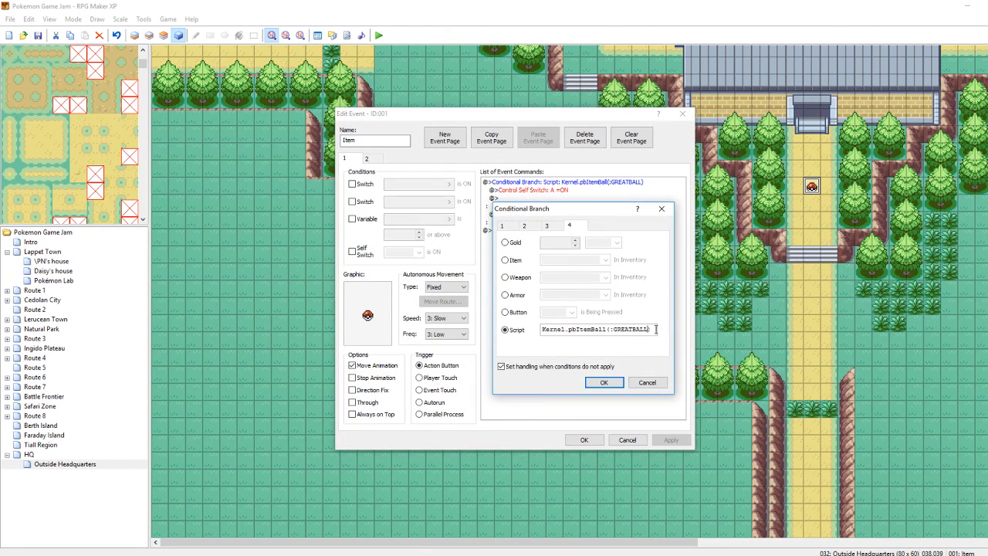
text(E)
click(603, 382)
click(671, 440)
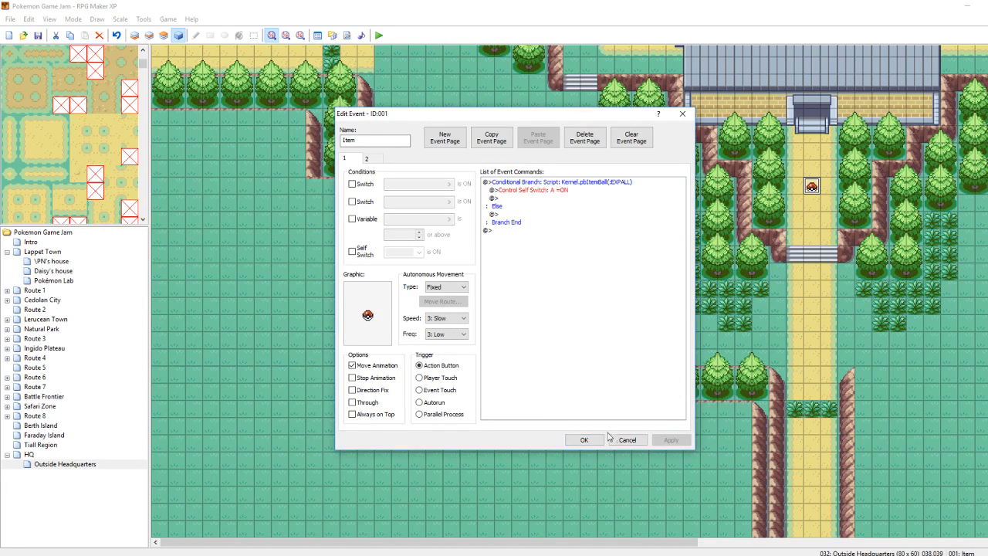
click(584, 439)
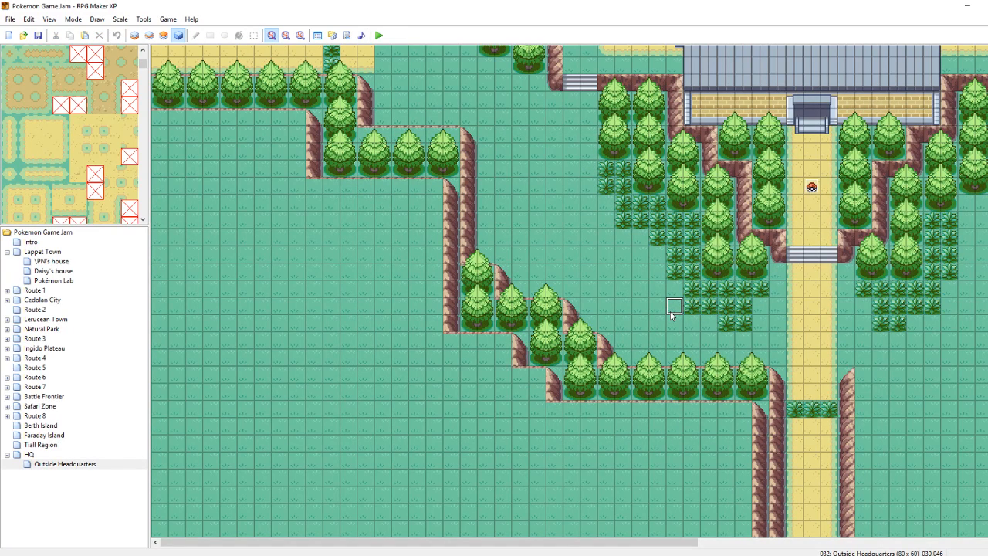
Open the script editor and search all script sections for "dungeon"
click(348, 36)
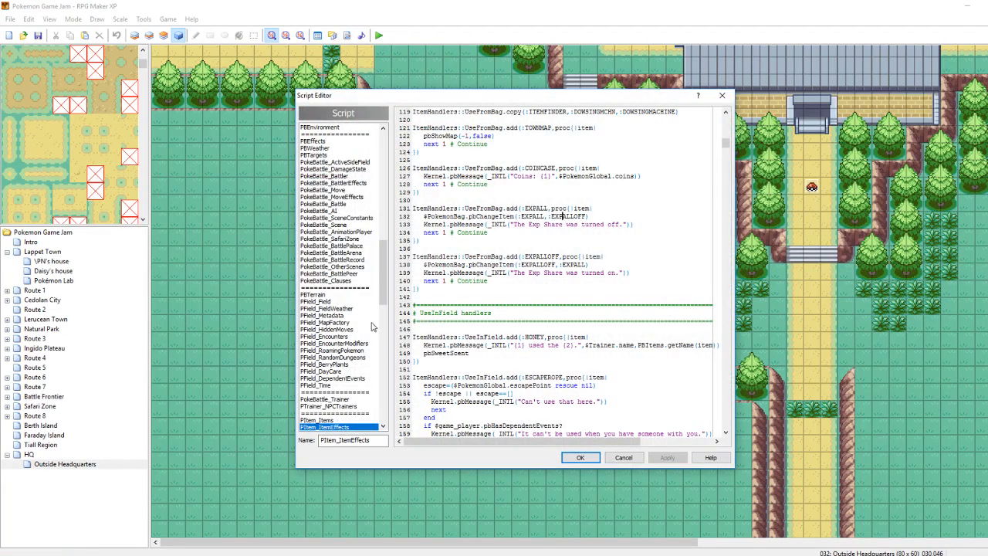
drag(380, 270, 378, 402)
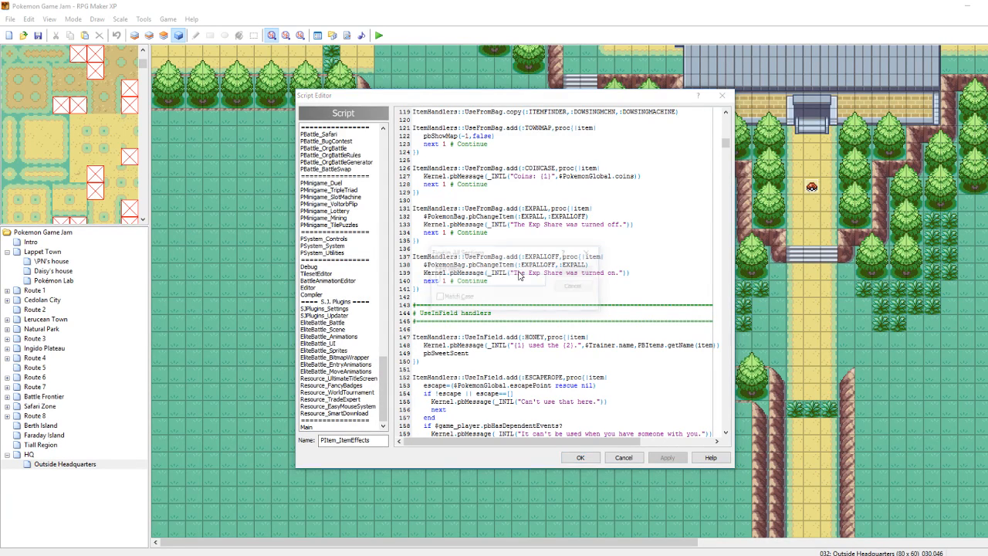
key(ctrl+shift+f)
text(dung)
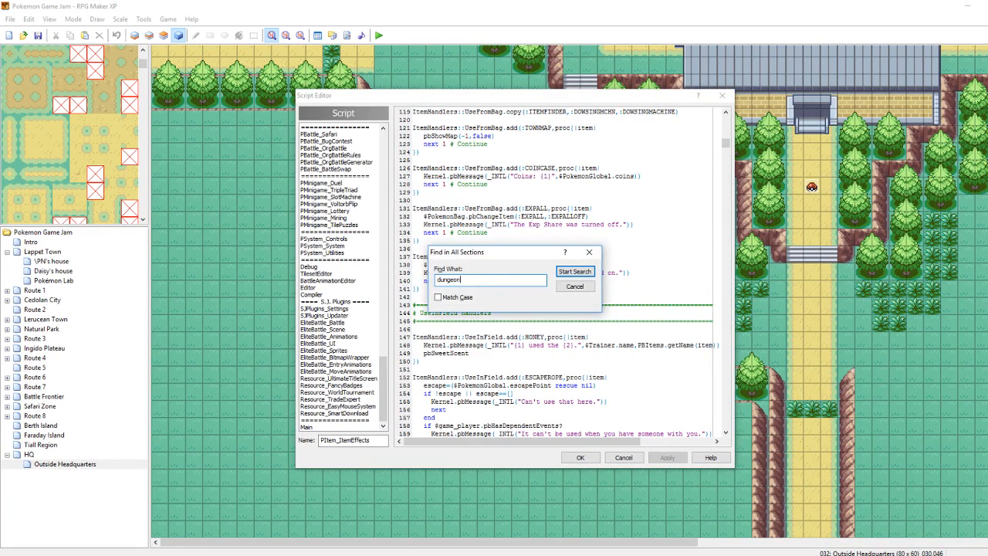
text(eon)
key(Return)
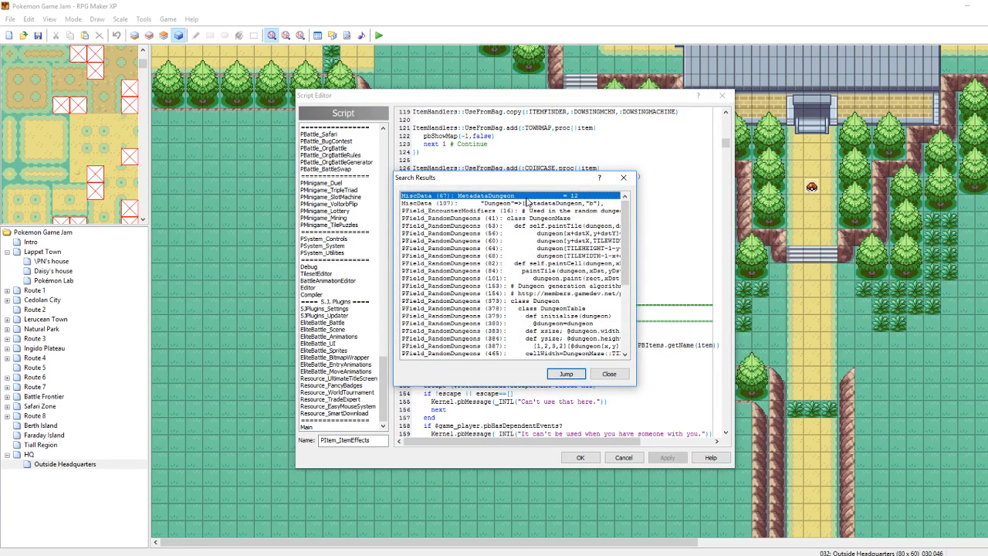
Open the PField_EncounterModifiers search result and highlight the $game_map.map_id==51 condition in the random dungeon level code
scroll(576, 280, down, 2)
scroll(551, 239, up, 2)
double_click(555, 210)
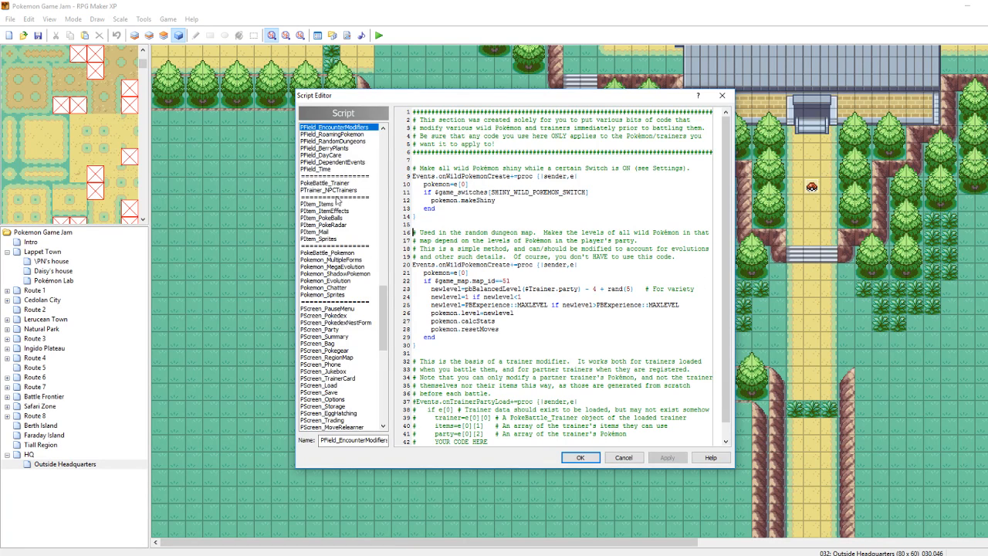
scroll(319, 193, up, 2)
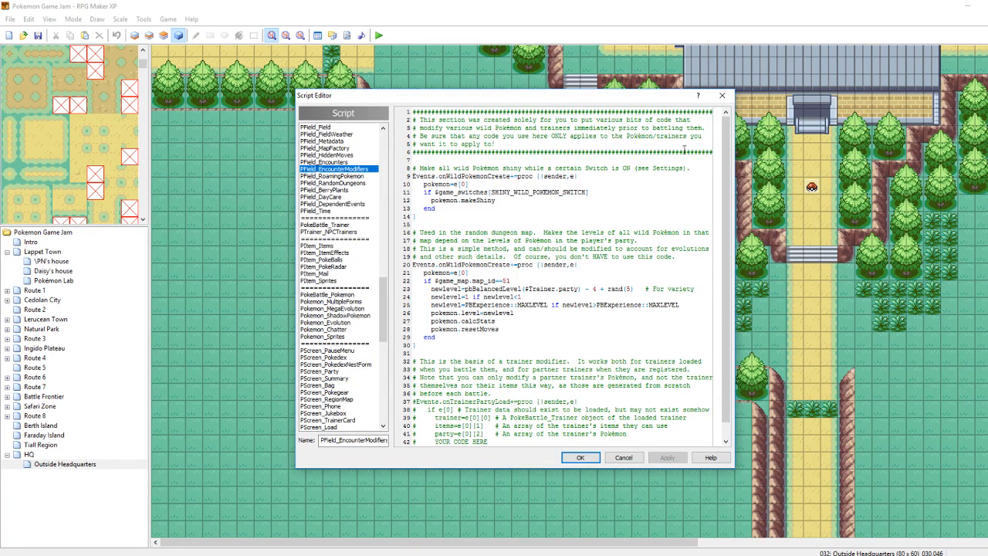
scroll(725, 201, down, 1)
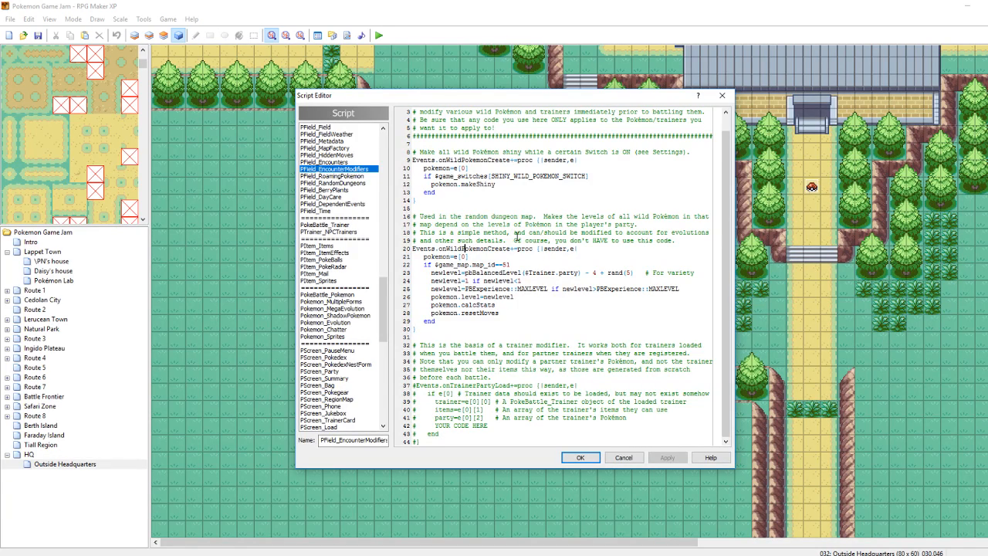
click(511, 264)
drag(434, 265, 514, 265)
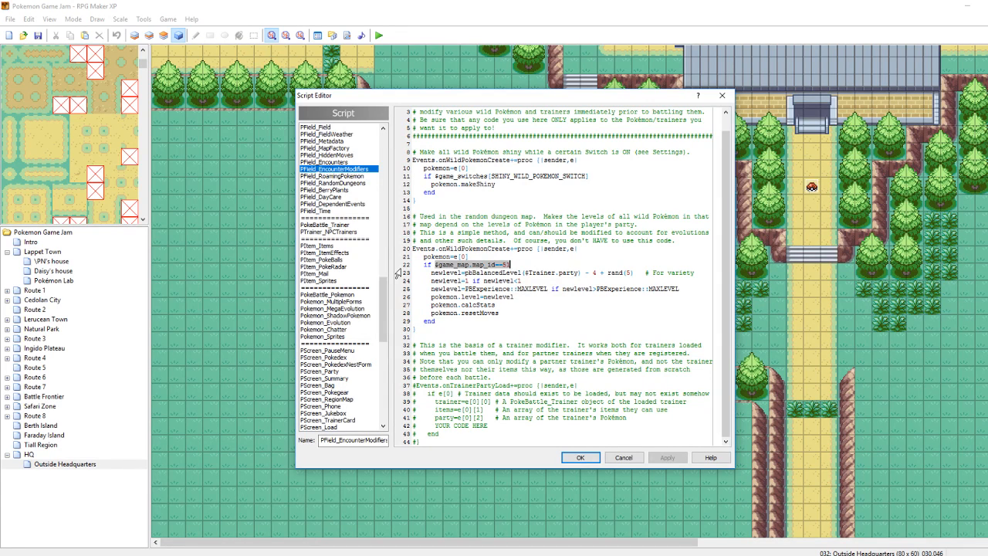
Find "shellos" in the Pokemon_MultipleForms script
click(340, 302)
key(ctrl+f)
text(shellos)
key(Return)
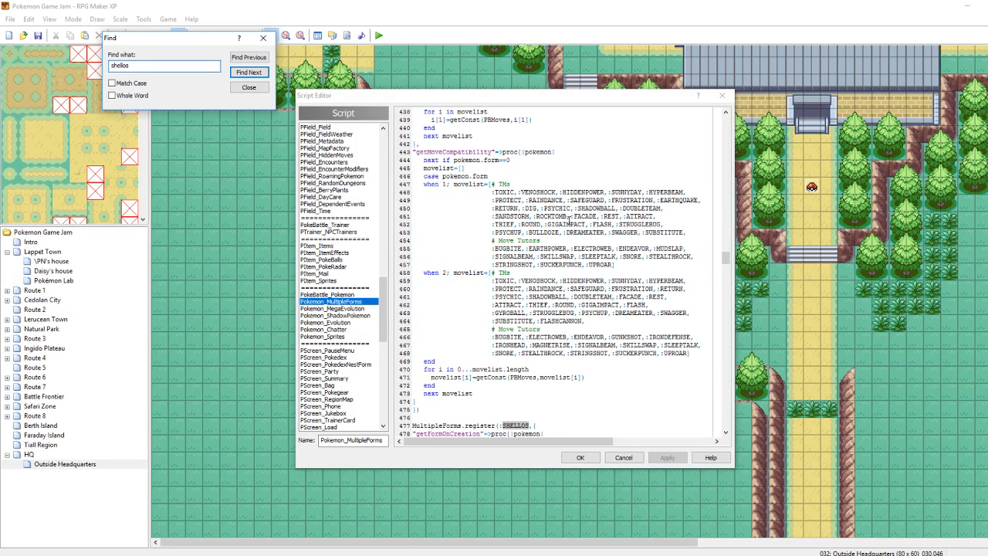
Copy the maps list line and the maps.include? condition from the SHELLOS form code
click(263, 38)
scroll(540, 309, down, 5)
click(533, 329)
drag(424, 320, 608, 330)
key(ctrl+c)
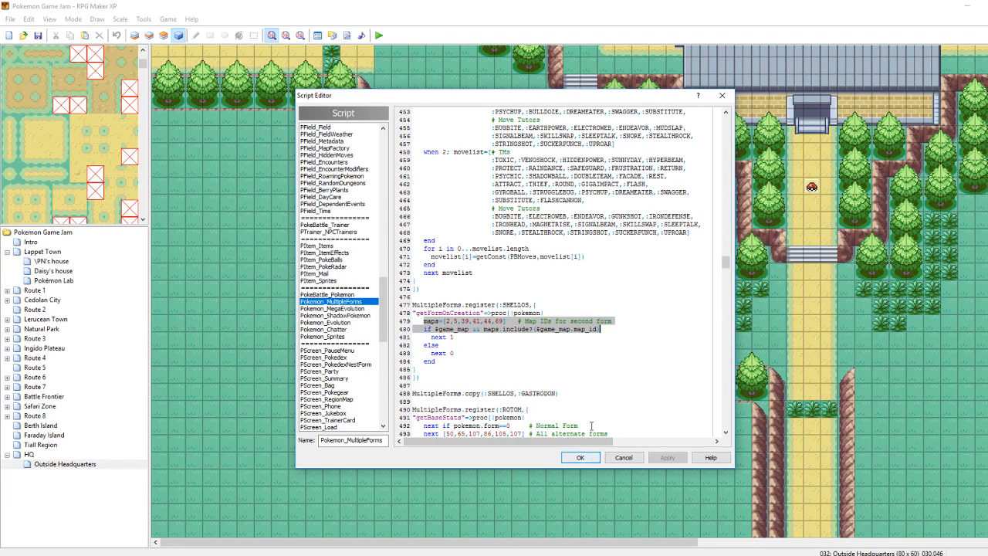
In the PField_EncounterModifiers script, replace the random dungeon condition with the copied map ID list and map check
scroll(337, 224, up, 1)
click(351, 190)
drag(518, 265, 424, 265)
key(ctrl+v)
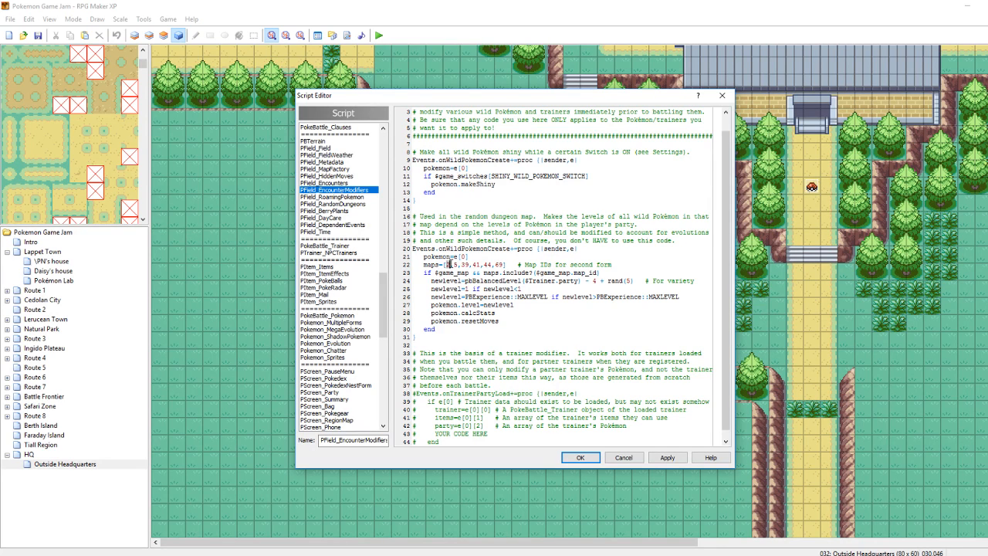
Change the comment beside the map ID list to "Map IDs scale wild level" and apply the script change
drag(446, 265, 500, 263)
click(547, 265)
drag(613, 265, 553, 265)
text(loca)
click(667, 457)
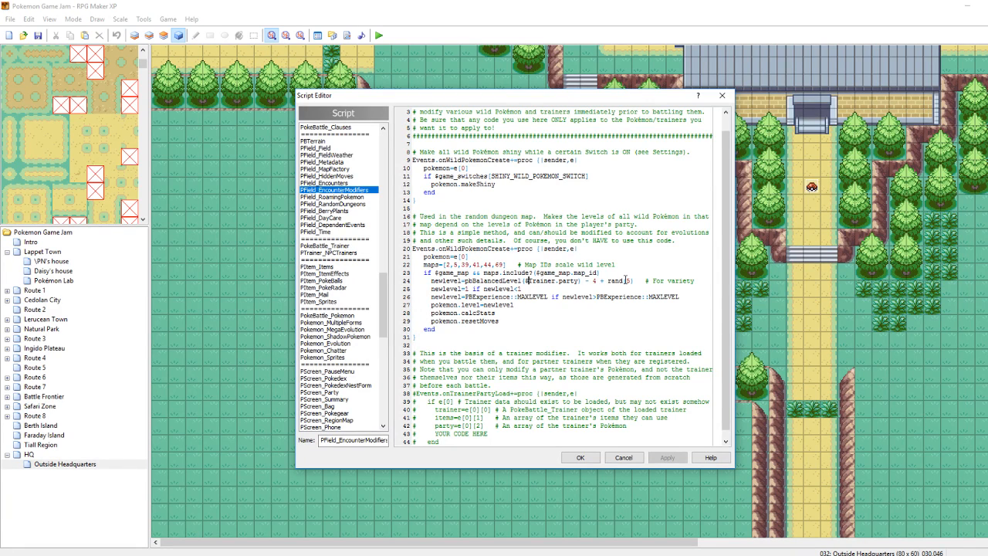
Reduce the map ID list to [2,5,32], apply the script changes and close the Script Editor
double_click(485, 282)
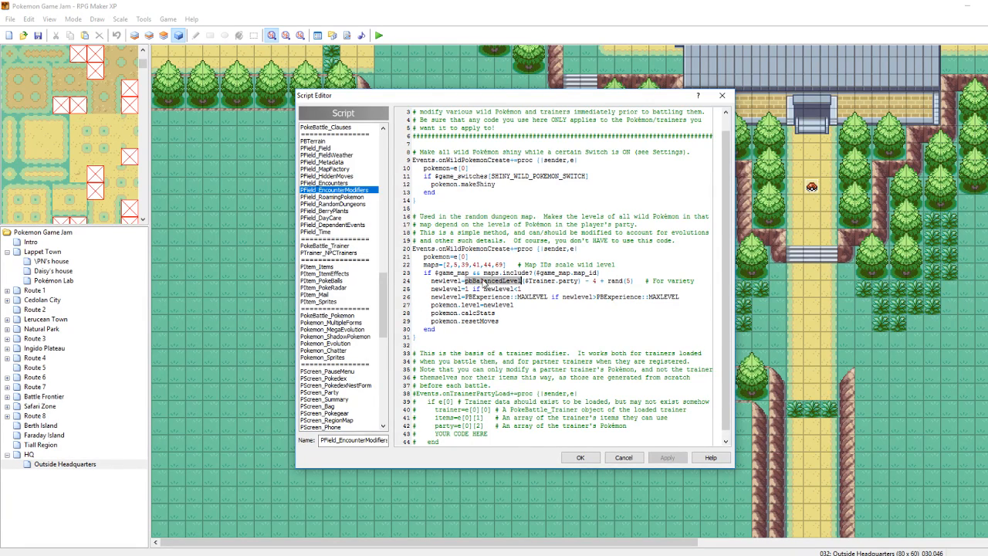
click(507, 265)
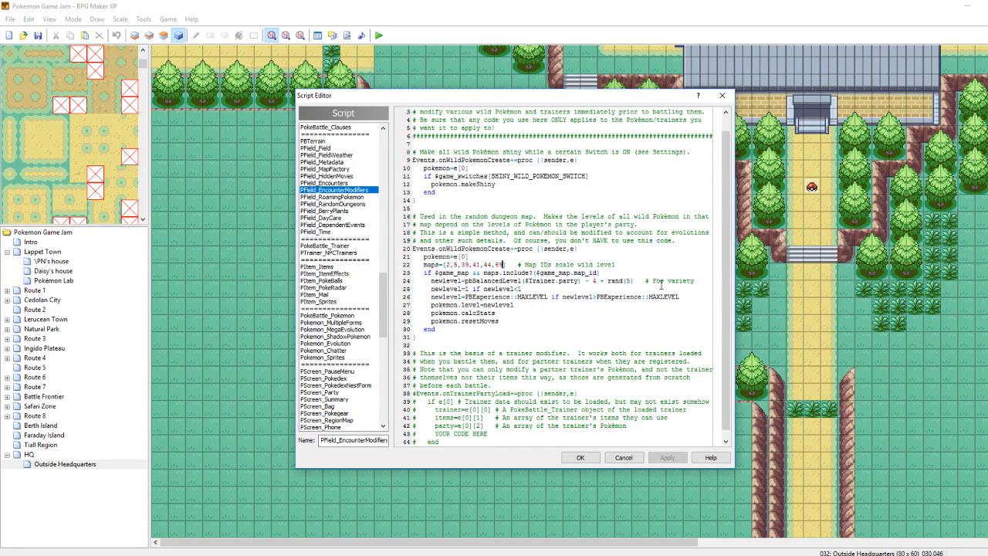
text(,)
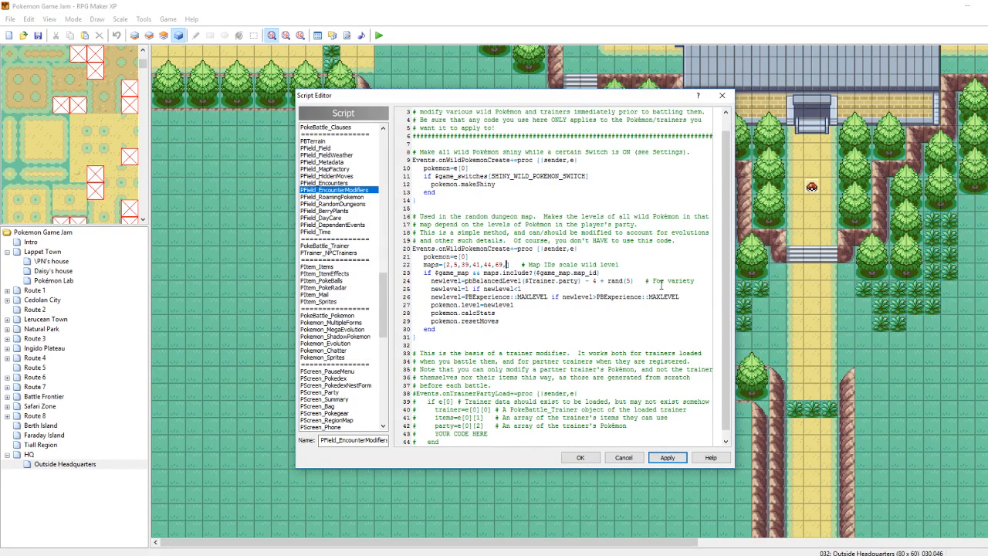
text(32)
click(507, 264)
key(BackSpace)
key(BackSpace)
key(BackSpace)
key(BackSpace)
key(BackSpace)
key(BackSpace)
key(BackSpace)
key(BackSpace)
key(BackSpace)
key(BackSpace)
key(BackSpace)
key(BackSpace)
click(668, 457)
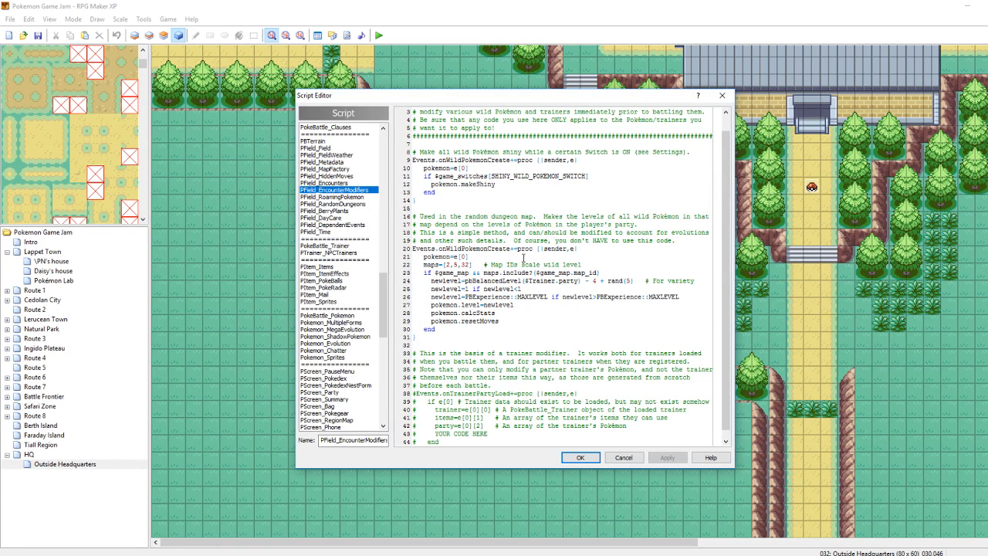
click(580, 457)
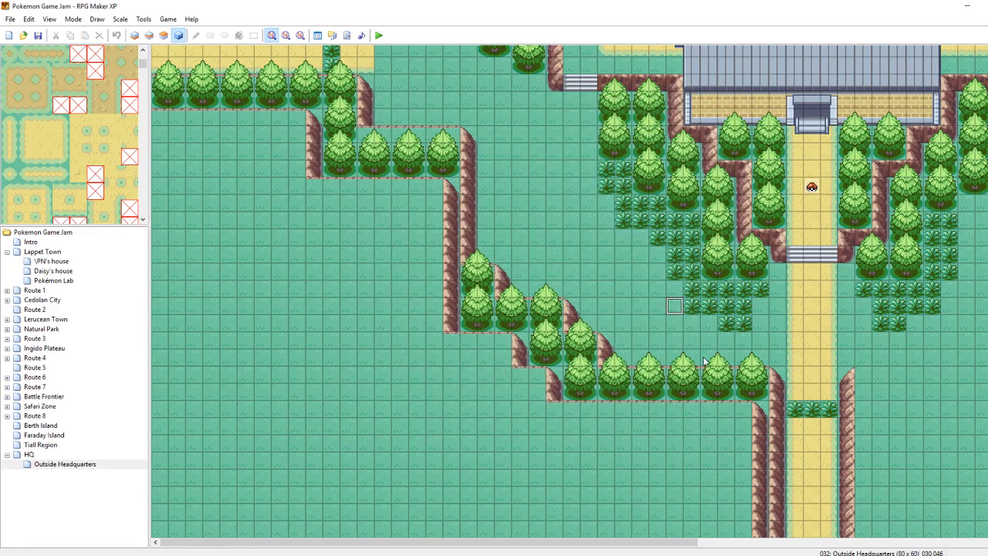
Reopen the scripts, search all sections for pbBalancedLevel, and open the pbBalancedLevelFromBST definition in PBattle_OrgBattleRules
click(346, 35)
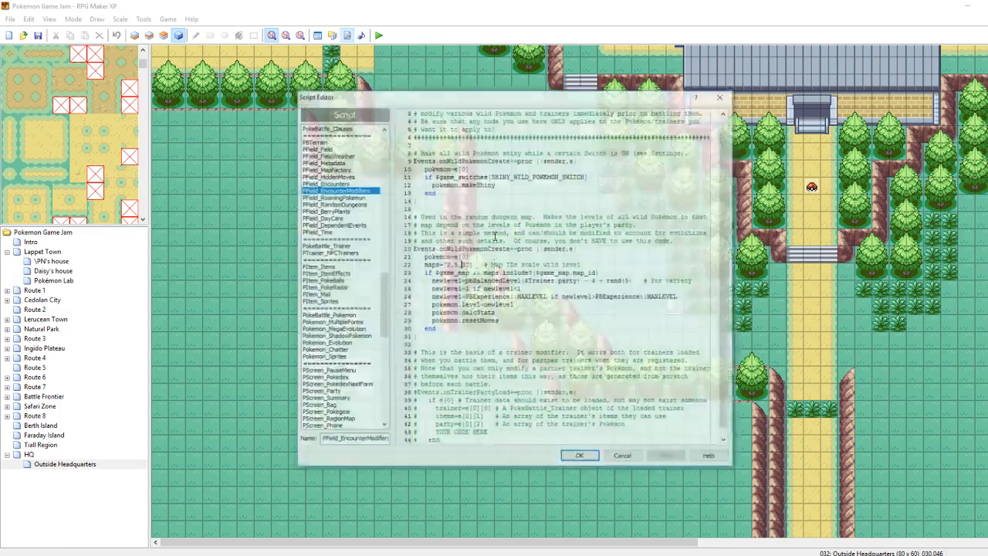
double_click(507, 281)
key(ctrl+c)
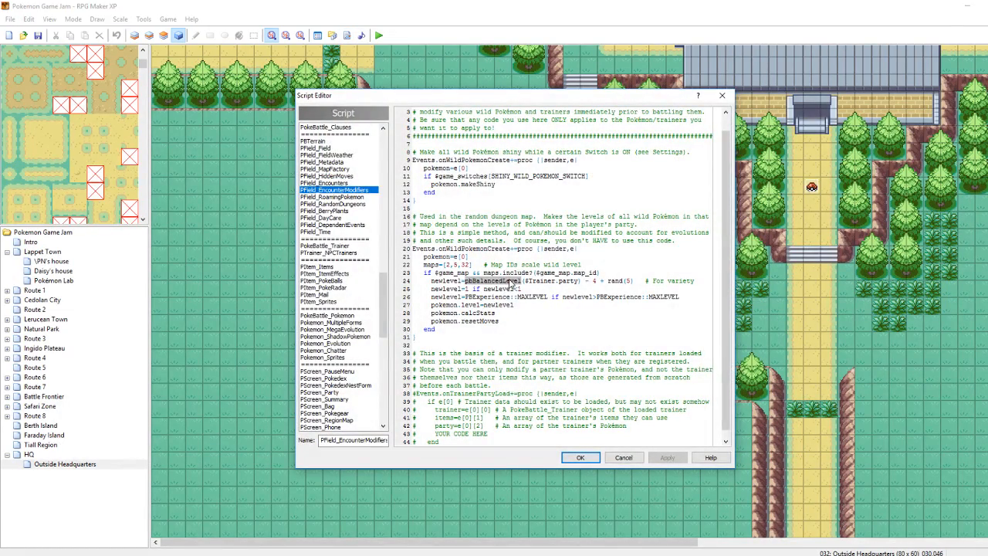
key(ctrl+shift+f)
key(ctrl+v)
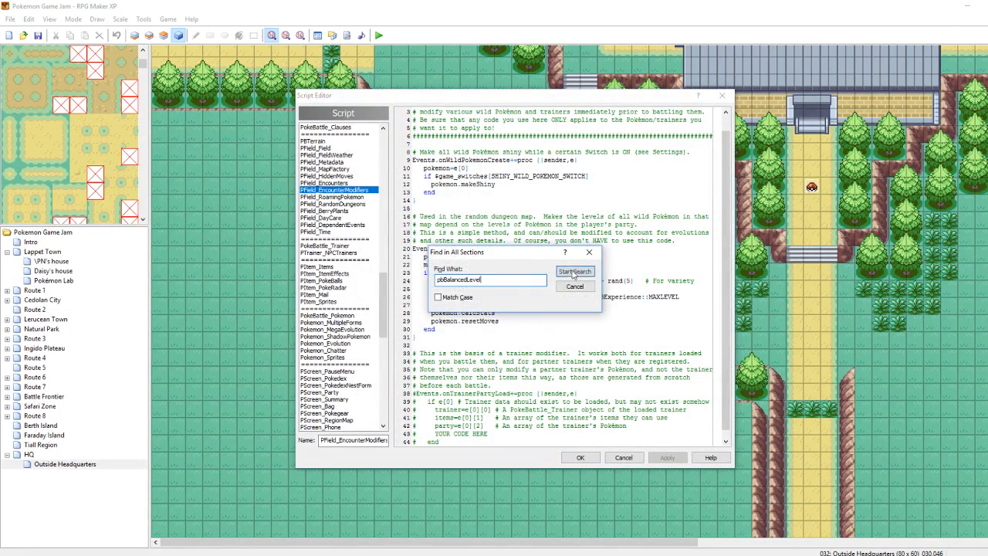
click(573, 273)
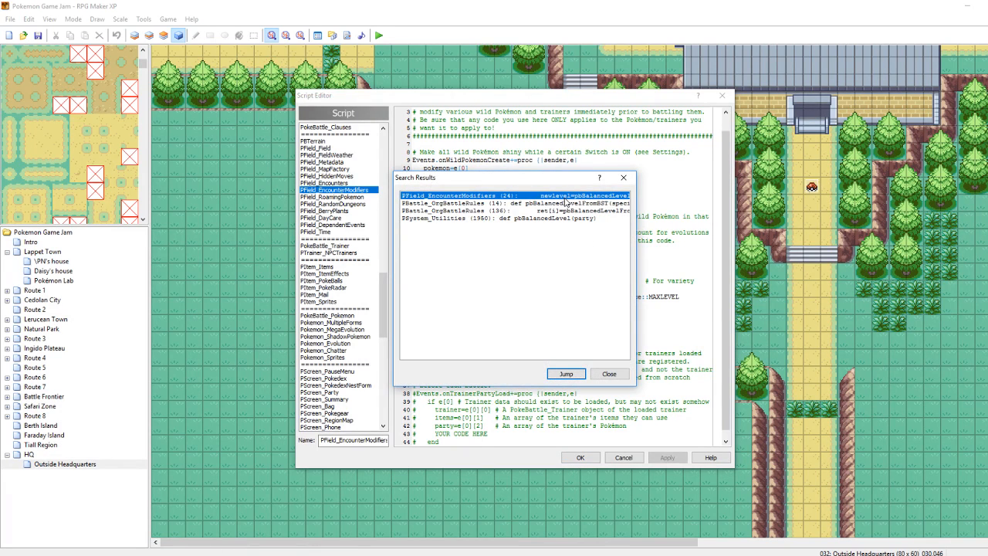
double_click(559, 203)
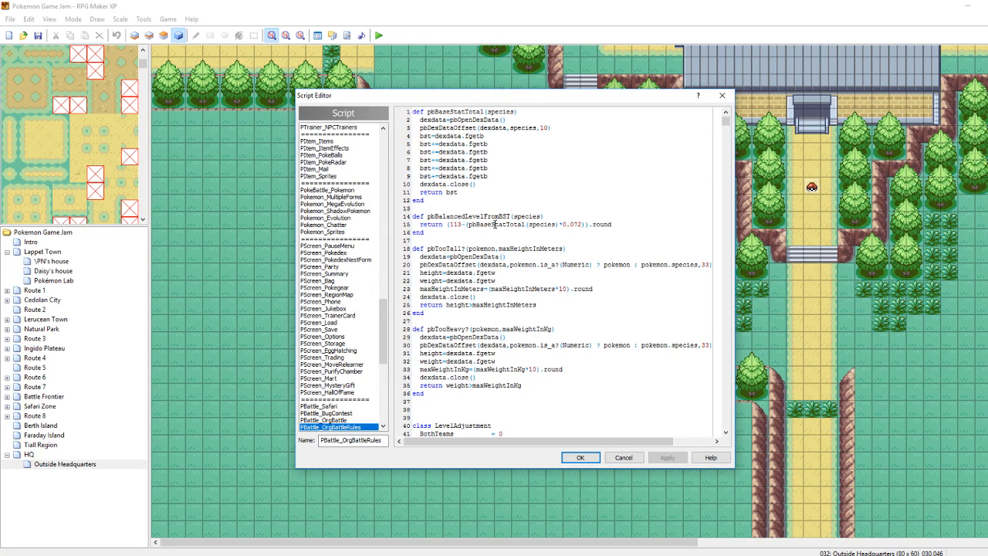
Search all sections for pbBalancedLevel again and go to the pbBalancedLevel(party) definition in PSystem_Utilities
key(ctrl+shift+f)
key(ctrl+v)
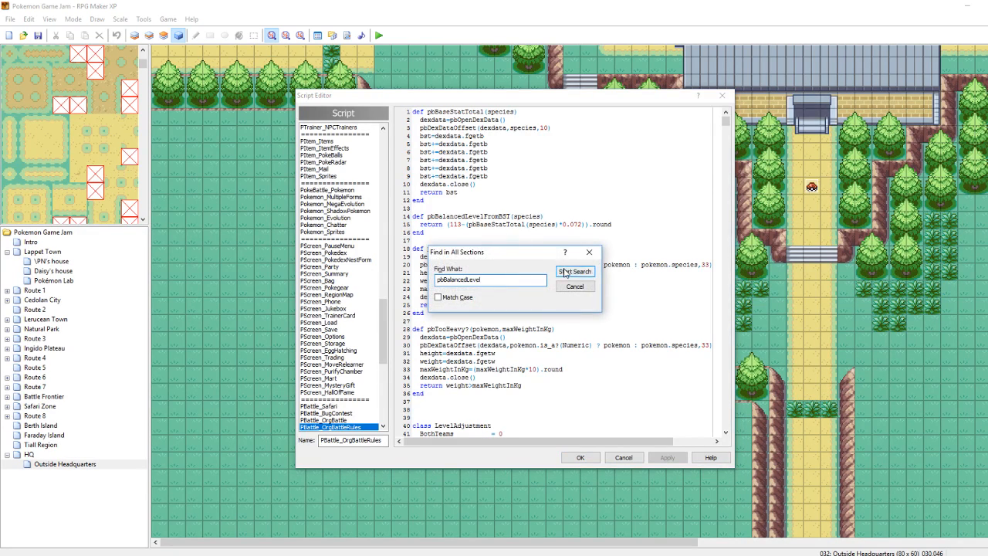
click(575, 272)
click(516, 219)
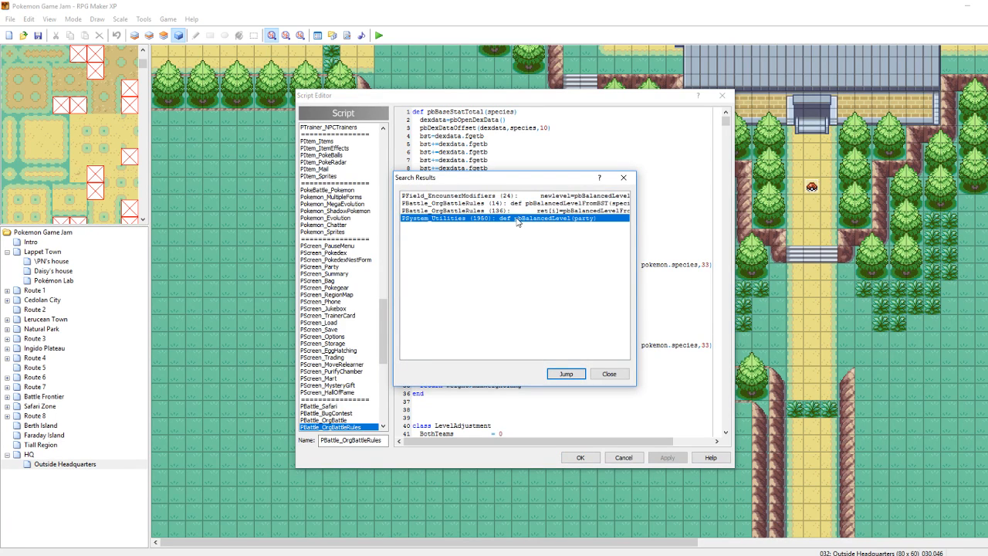
double_click(516, 219)
Examine how pbBalancedLevel calculates the level from the party, and close the Script Editor
scroll(595, 291, down, 3)
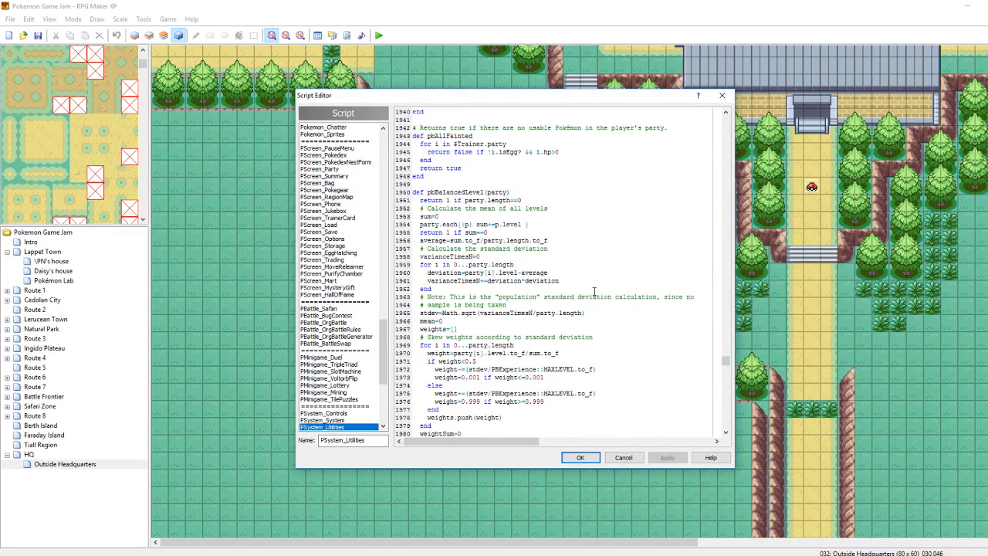
scroll(595, 291, down, 13)
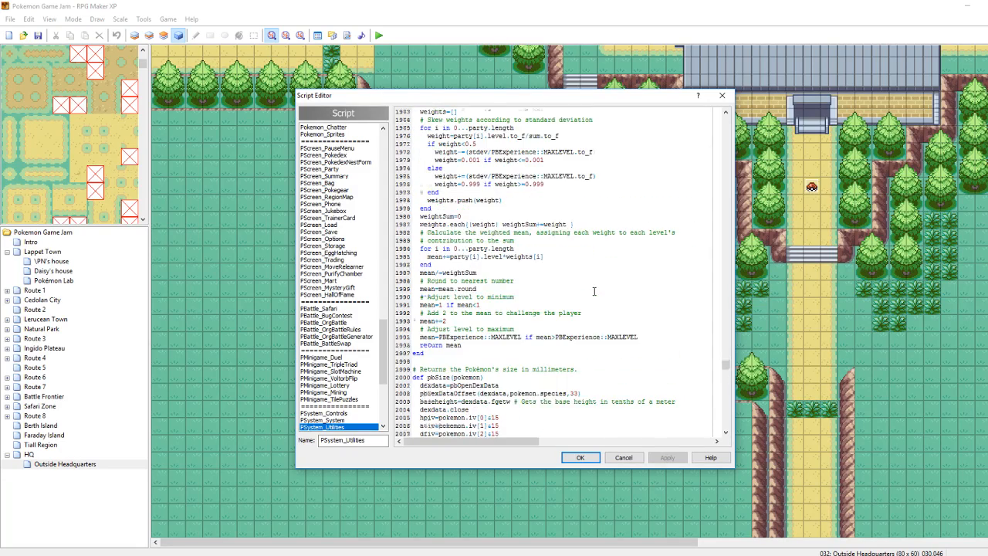
scroll(595, 291, up, 5)
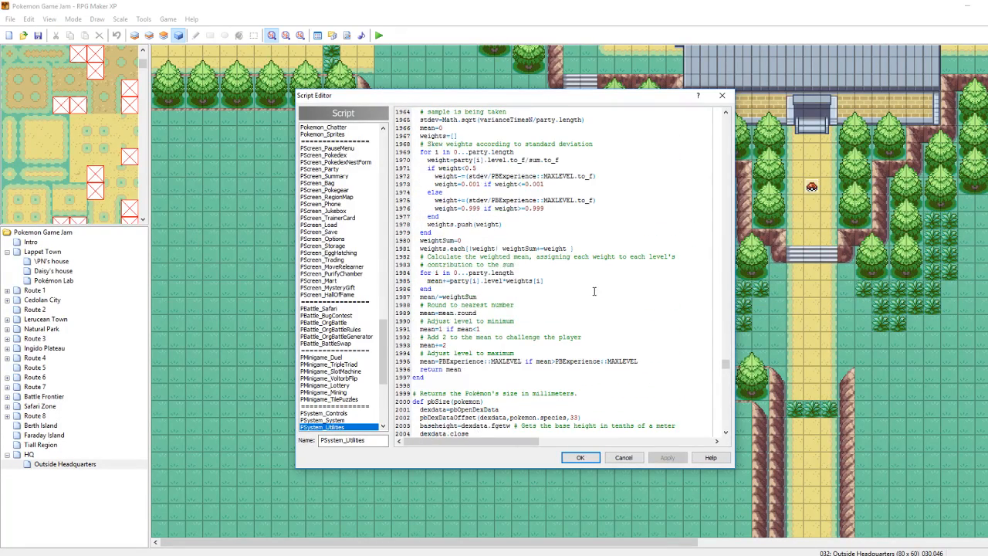
scroll(594, 291, up, 6)
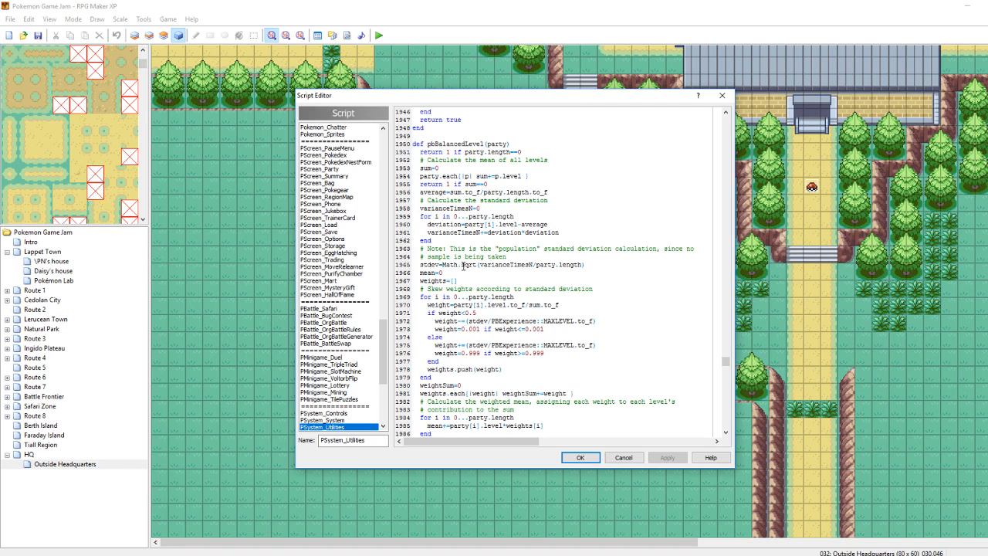
scroll(644, 304, down, 3)
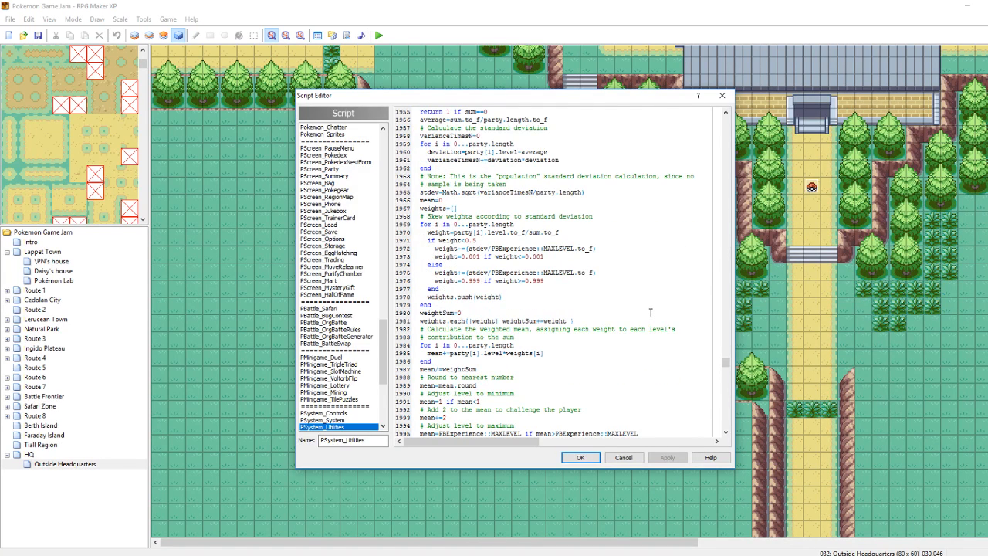
scroll(650, 312, down, 3)
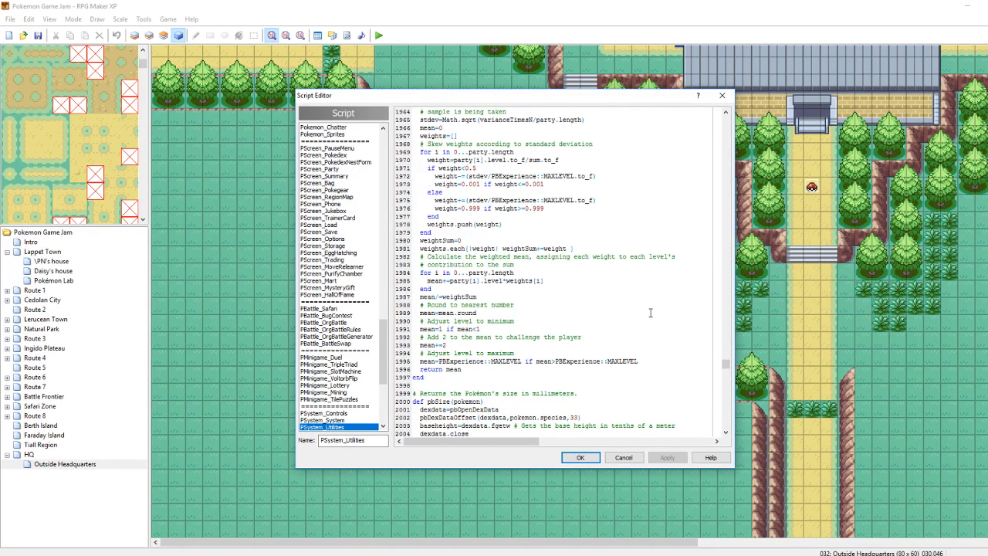
scroll(650, 313, down, 5)
click(722, 95)
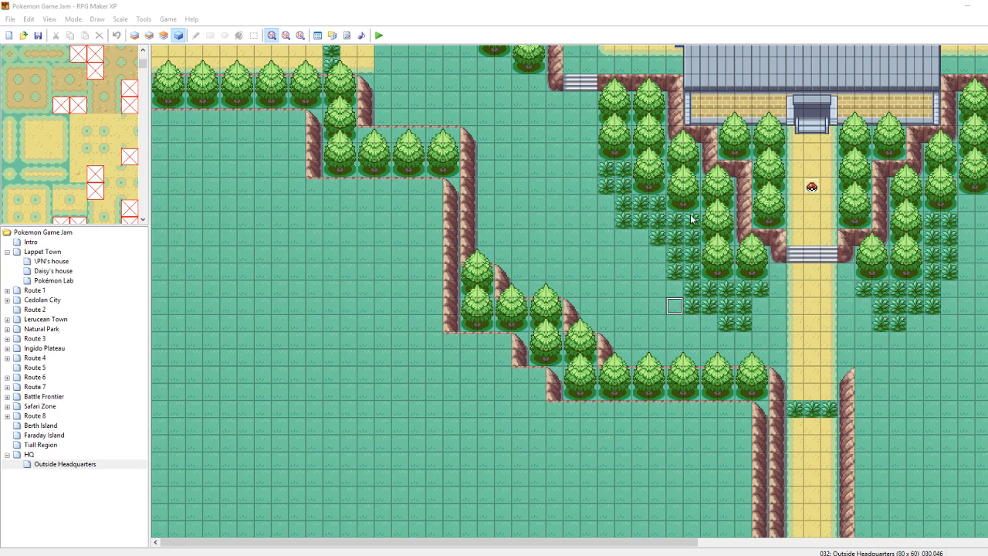
Check the item event on the path below the headquarters entrance and close it
double_click(811, 186)
click(683, 115)
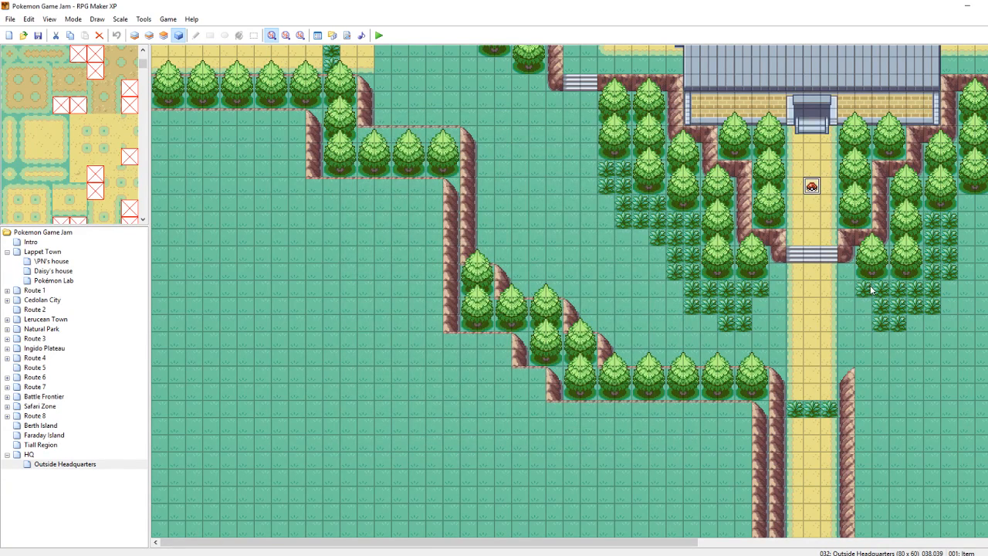
click(847, 309)
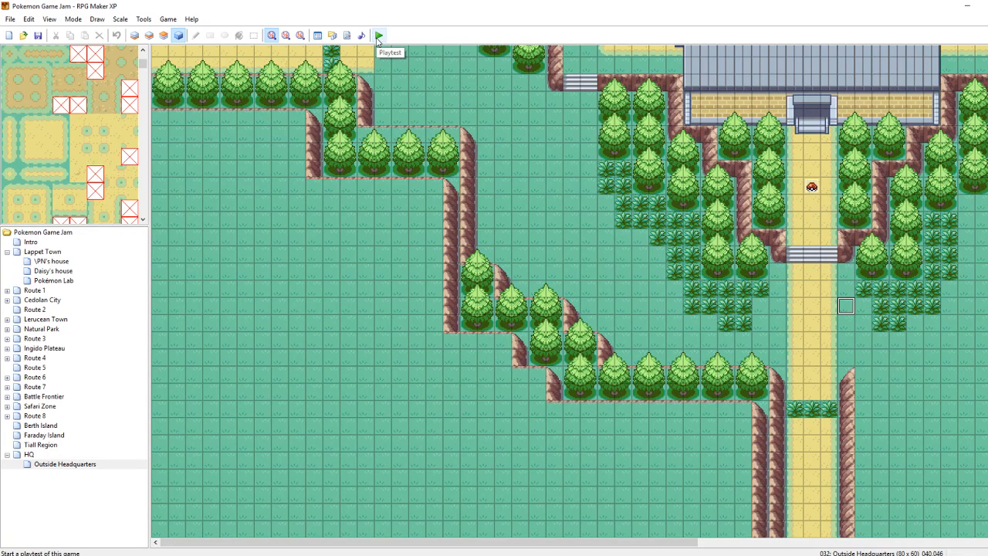
Enable automatic background music in the properties of the Outside Headquarters map
right_click(46, 464)
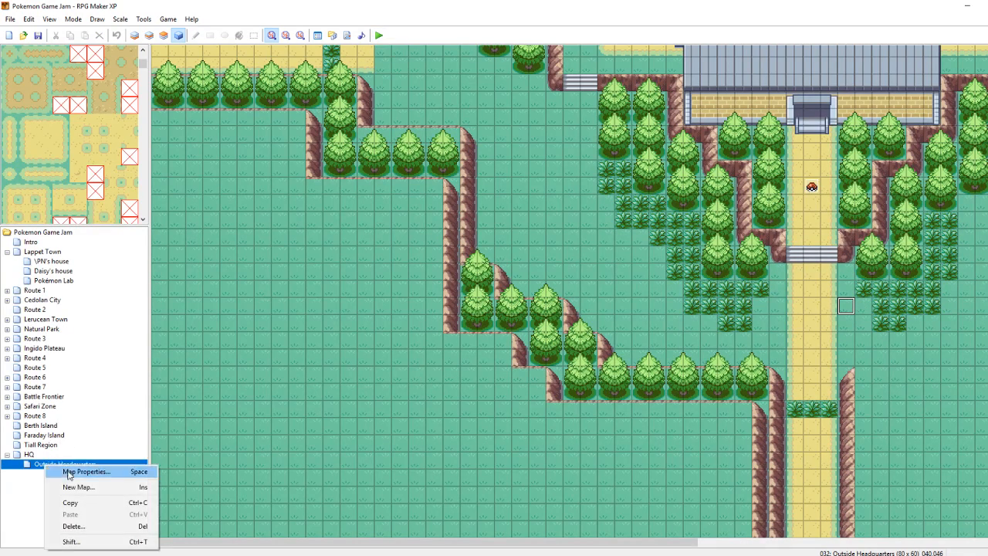
click(68, 473)
click(431, 294)
click(491, 306)
mouse_move(527, 224)
mouse_down()
mouse_move(524, 329)
mouse_move(530, 210)
mouse_move(530, 225)
mouse_up()
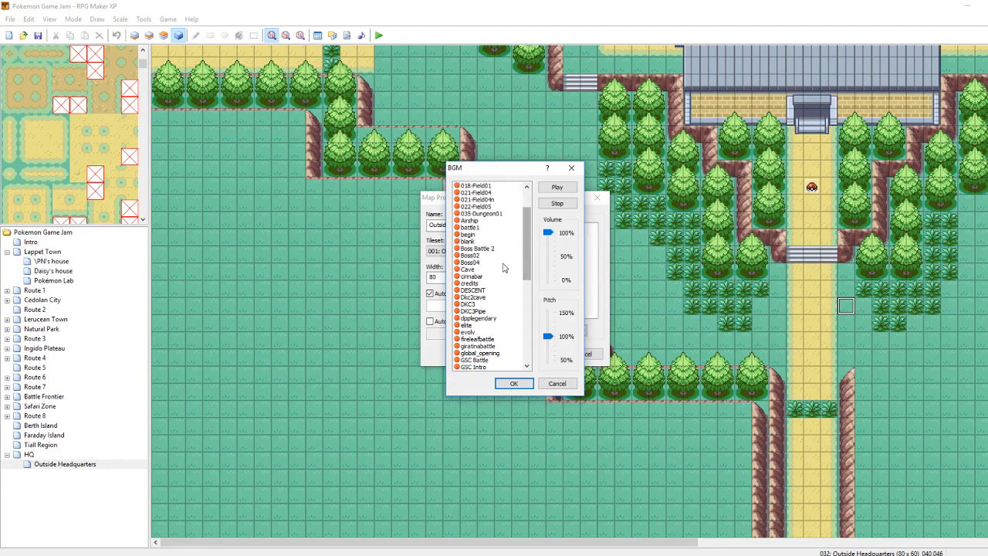
click(514, 384)
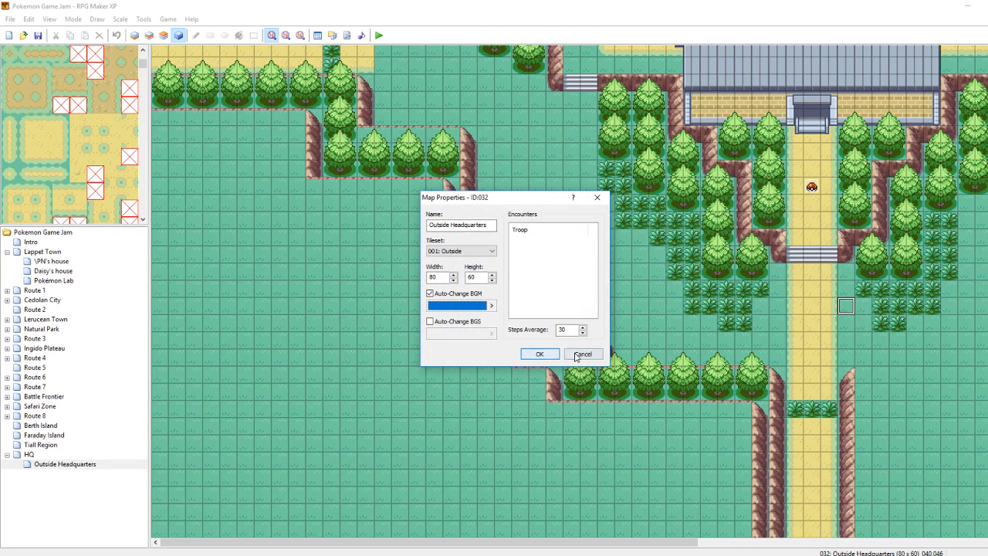
Set the Outside Headquarters map's background music to "route" and confirm the map properties
click(490, 306)
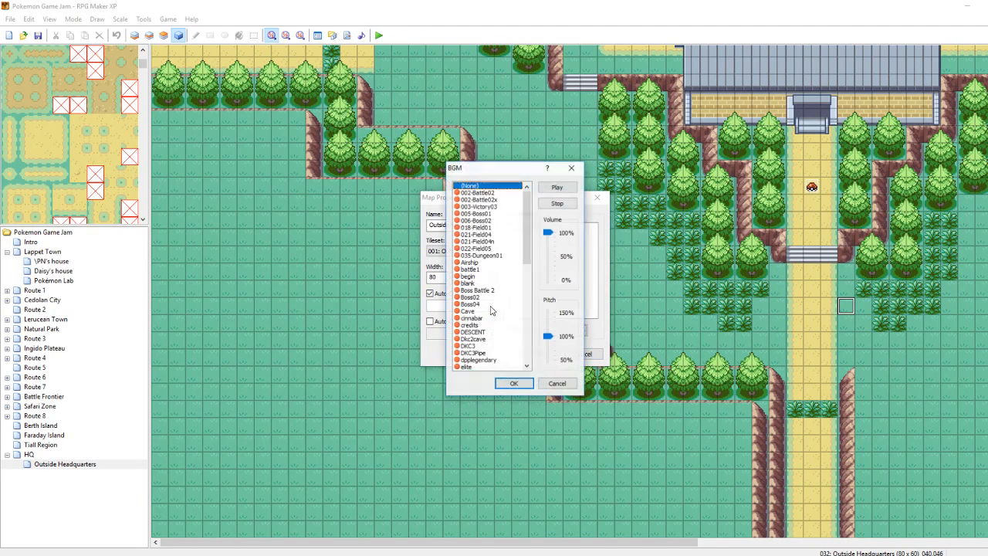
scroll(498, 313, down, 3)
scroll(498, 313, down, 5)
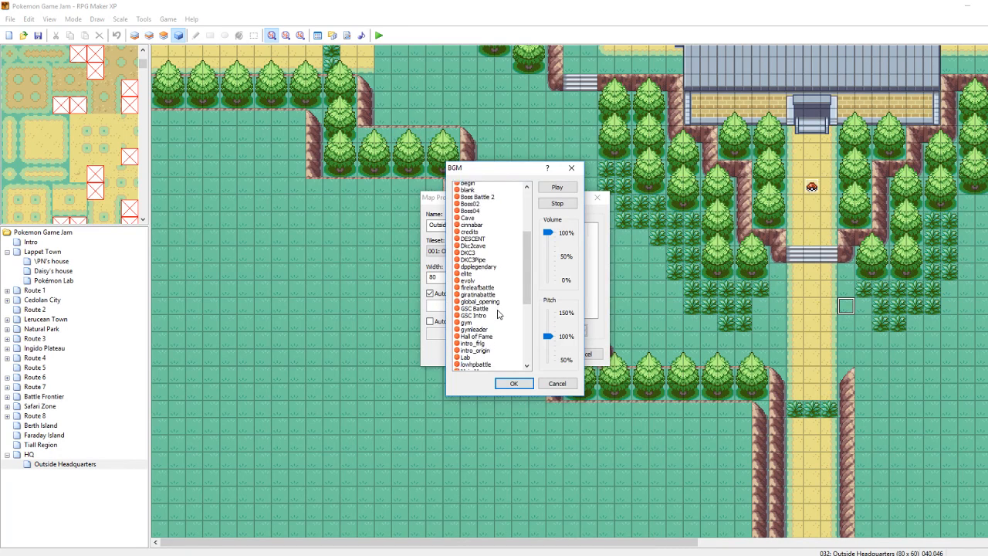
scroll(498, 312, down, 3)
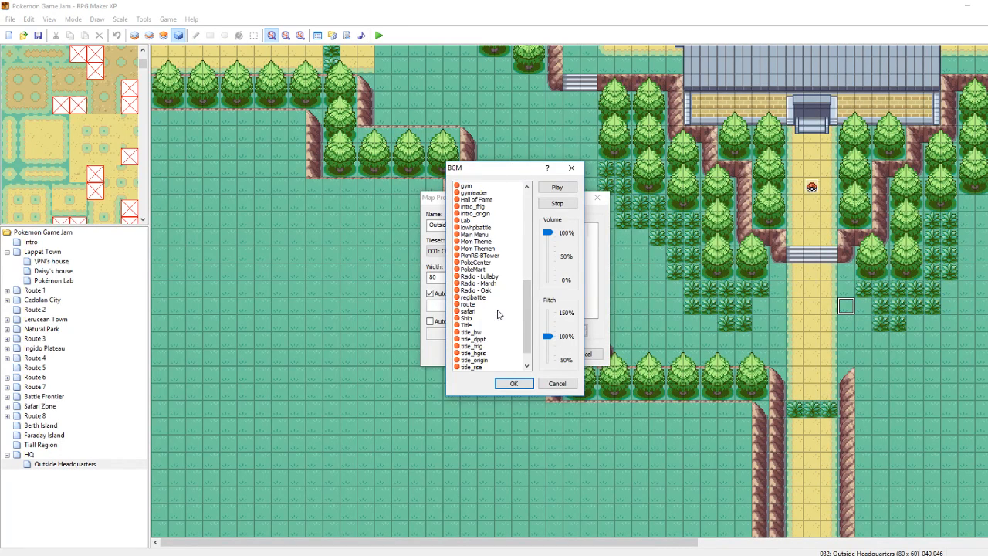
click(473, 306)
click(513, 384)
click(533, 355)
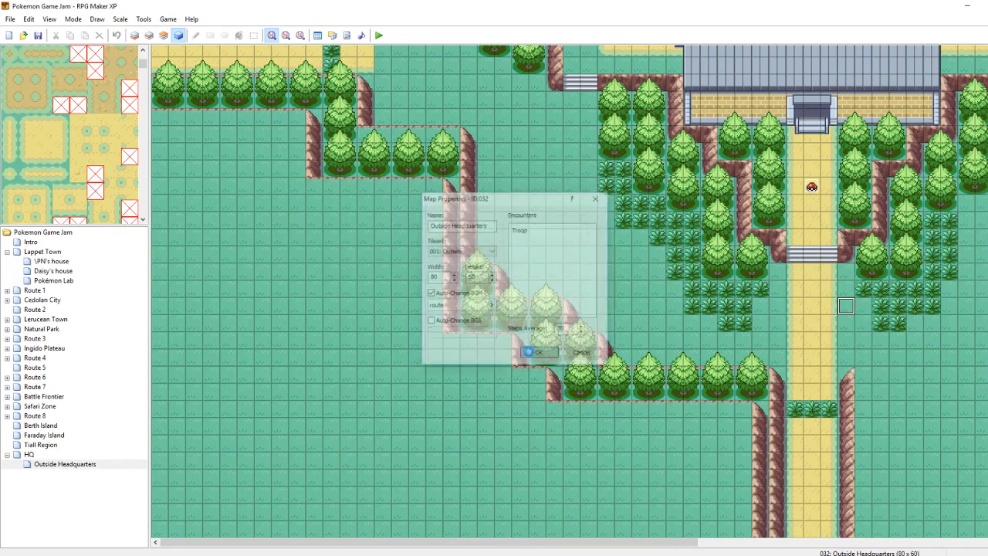
Start a playtest of the project and begin a new game
click(380, 36)
click(463, 307)
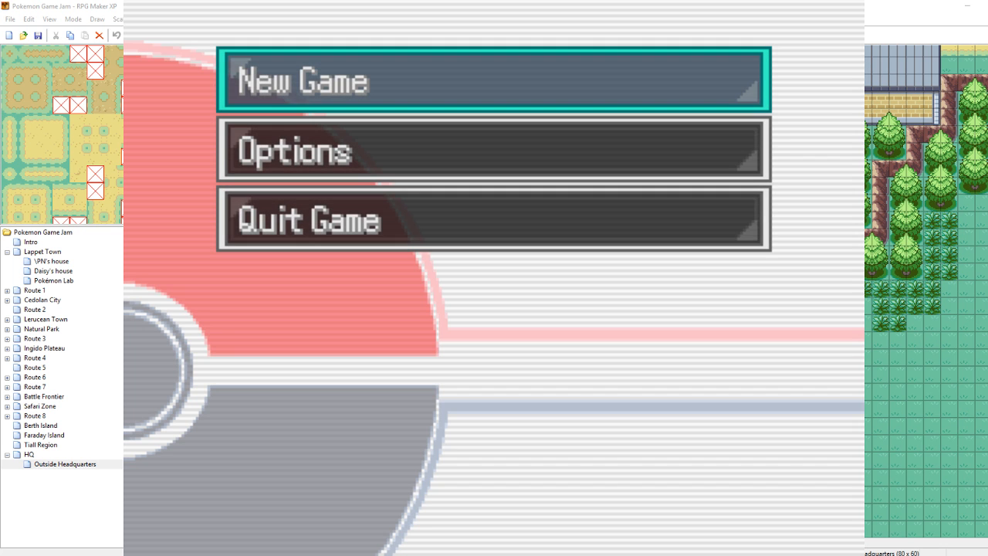
key(Return)
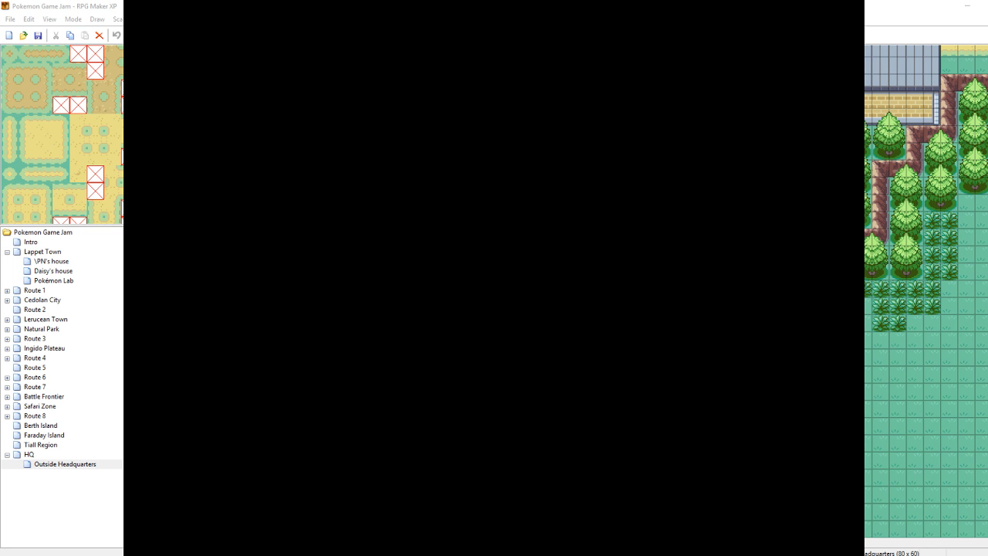
Use the debug menu to bring the character to the Outside Headquarters map
key(F9)
key(Down)
key(Down)
key(Return)
key(Down)
key(Return)
Walk the character southeast across the grass onto the sand path above the stairs
key(Right)
key(Down)
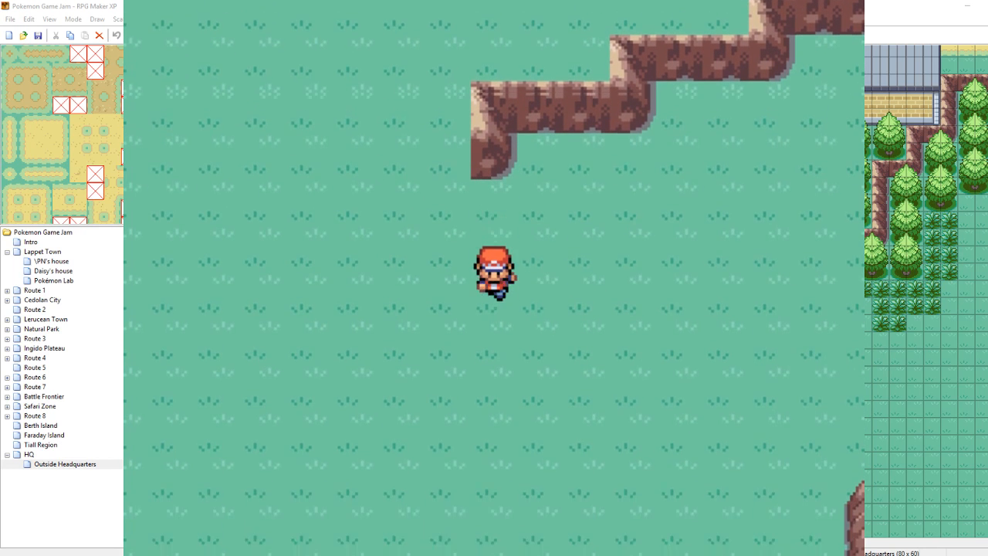
key(Right)
key(Right)
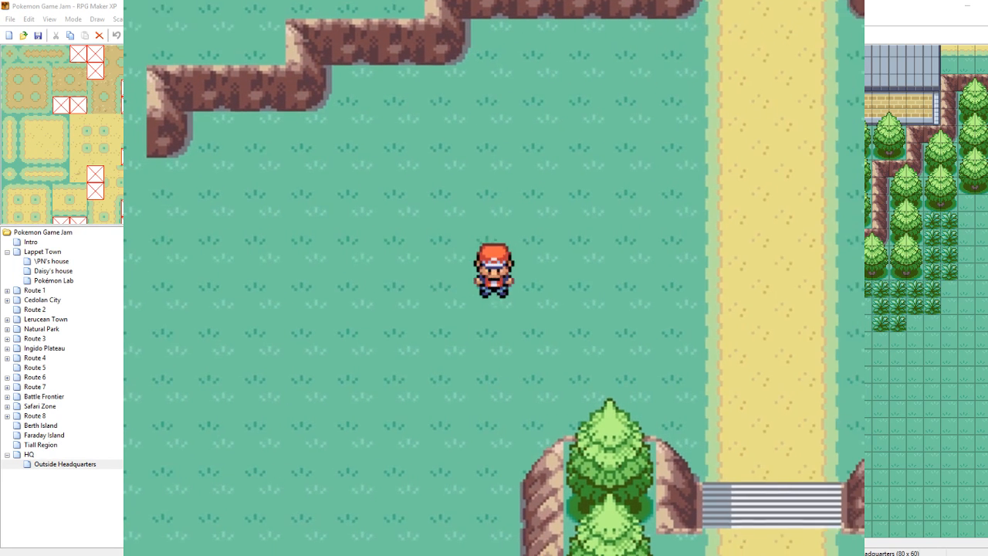
key(Down)
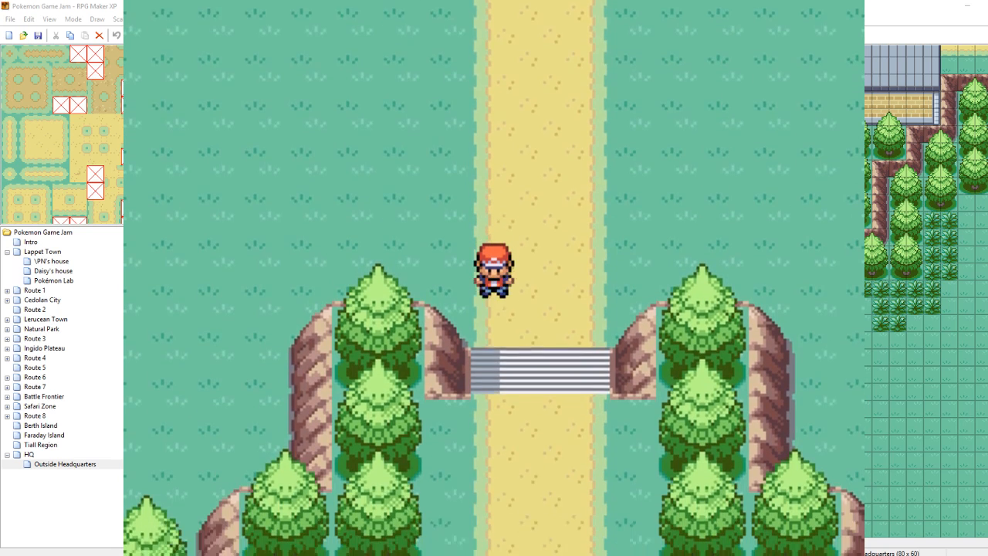
Walk the character south past the headquarters building onto the sand path beside the Poké Ball at its entrance
key(Down)
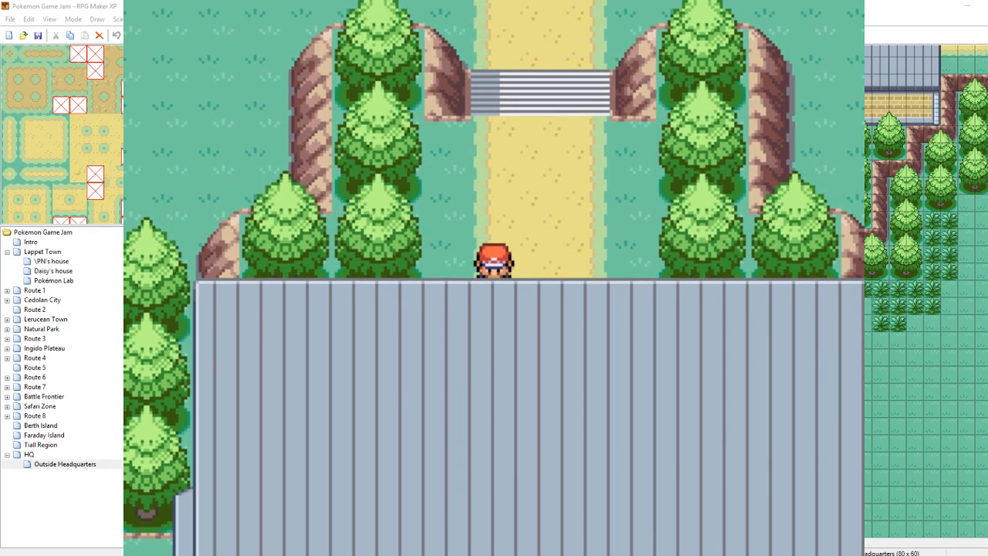
key(Down)
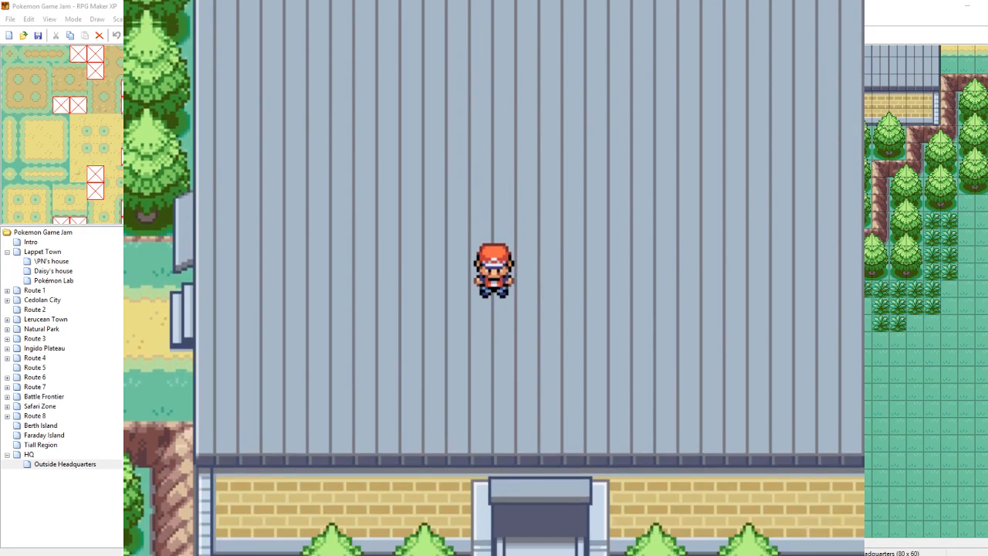
key(Down)
key(Left)
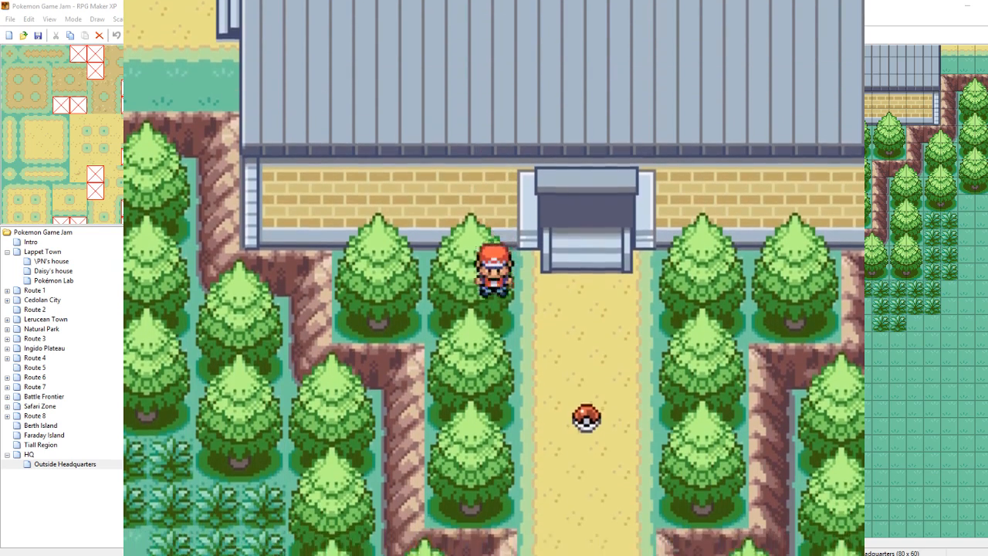
key(Escape)
key(Down)
key(Down)
key(Escape)
key(Left)
key(Down)
Save the game with the character beside the Poké Ball on the Outside Headquarters map
key(Escape)
key(Down)
key(Down)
key(Return)
key(Return)
key(Return)
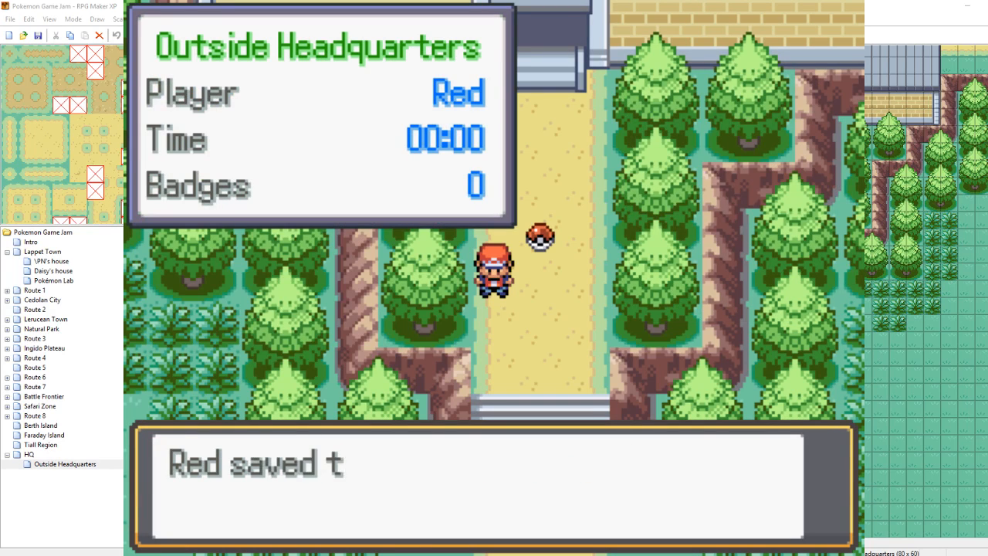
key(Return)
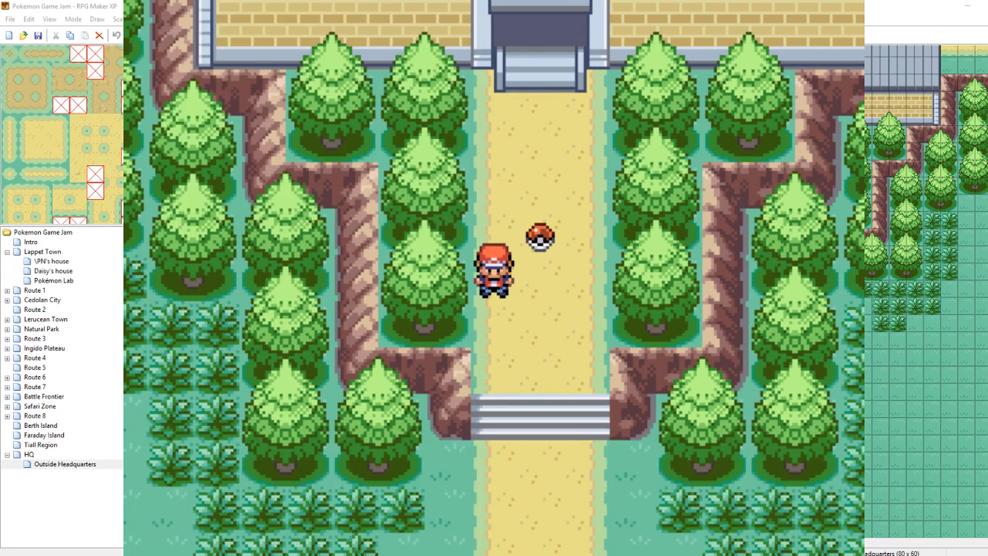
Use the debug menu's Set Encounters option to open the encounters of map 032 Outside Headquarters
key(F9)
key(Up)
key(Left)
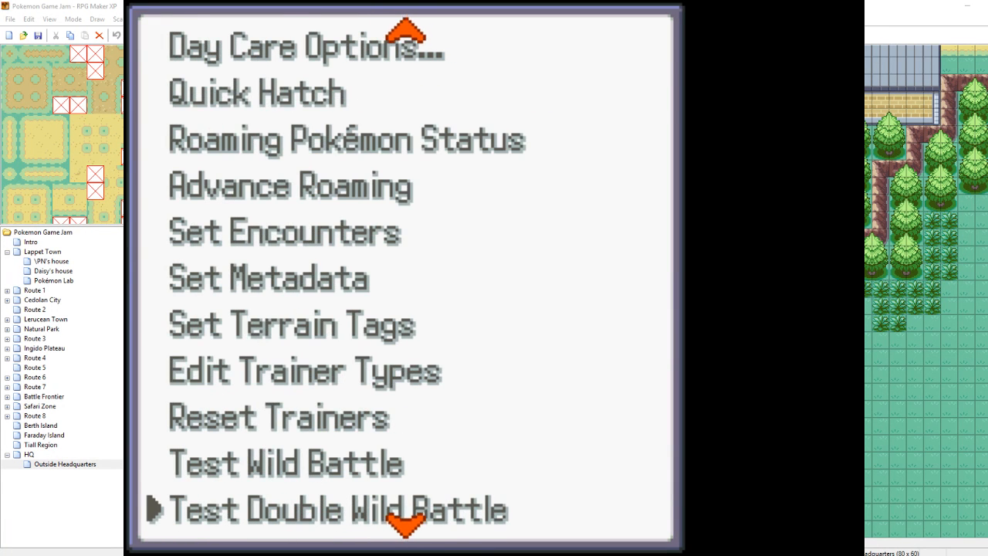
key(Up)
key(Up)
key(Up)
key(Up)
key(Up)
key(Up)
key(Return)
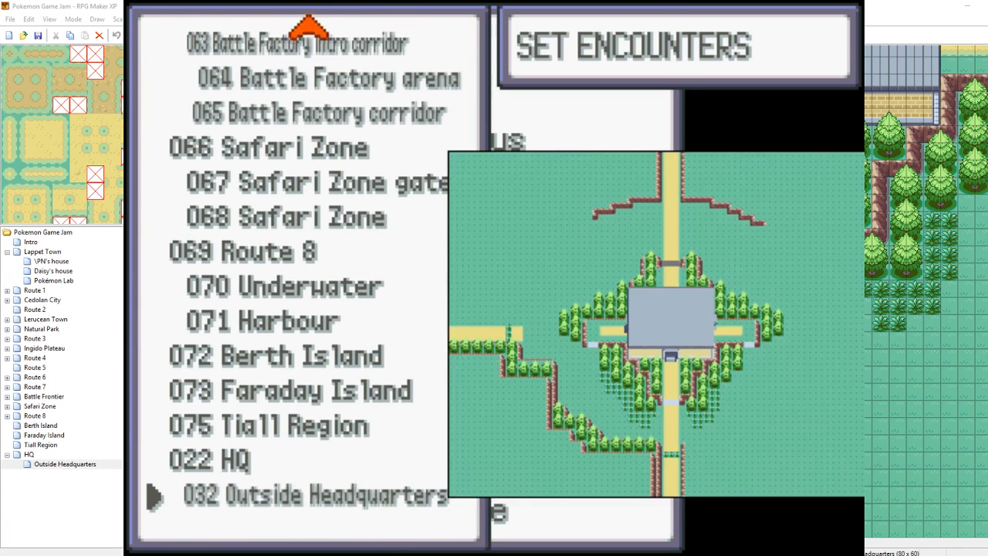
key(Return)
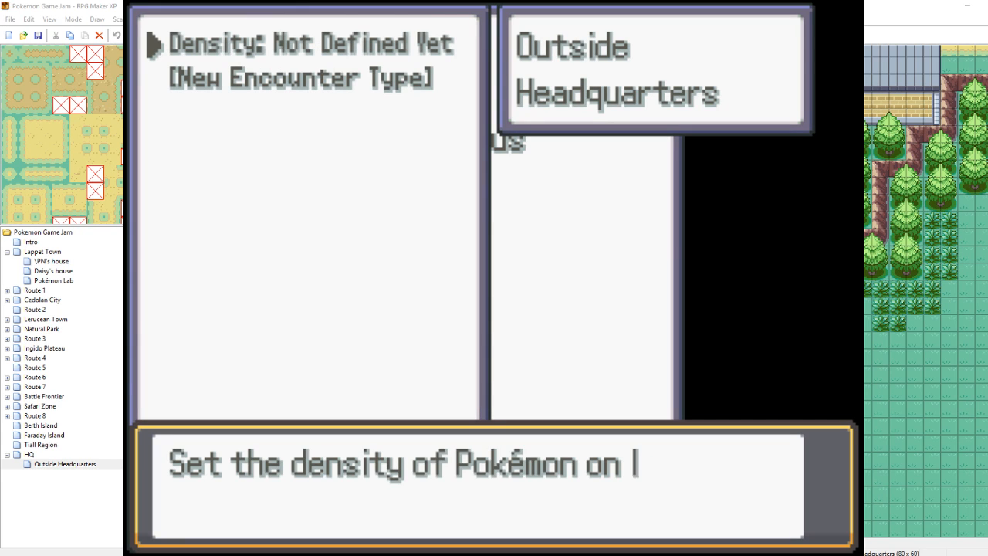
Add a new Land encounter type to the Outside Headquarters map and return to the game
key(Return)
key(Return)
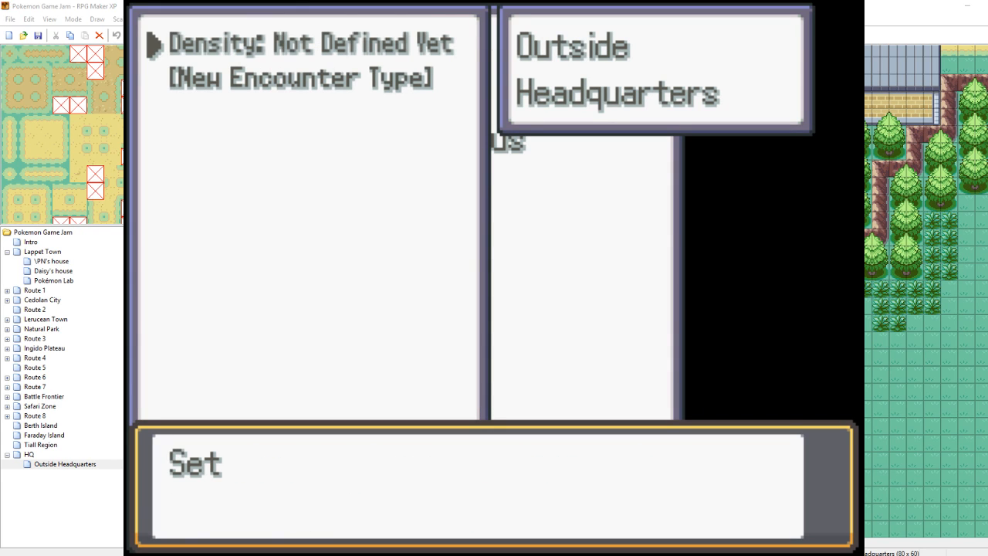
key(Return)
key(Down)
key(Return)
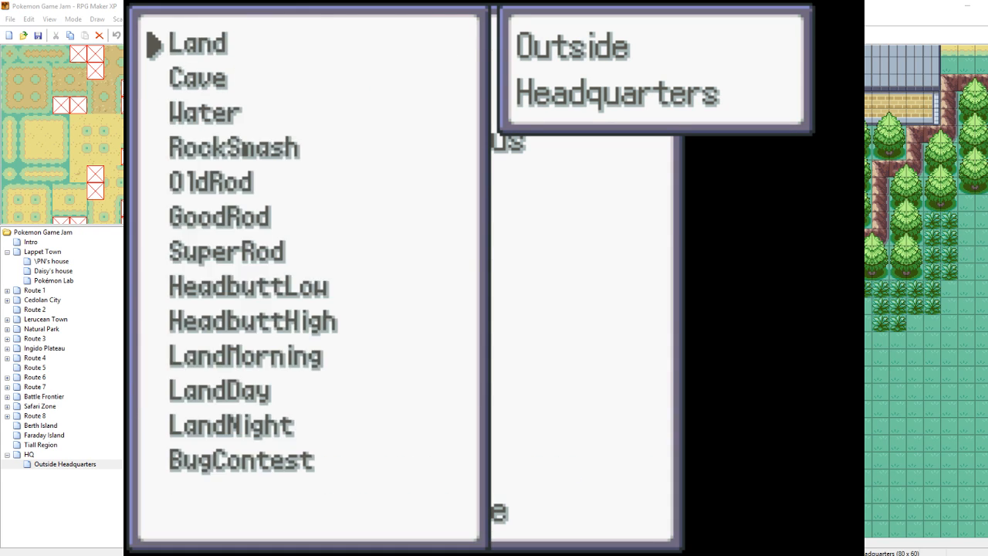
key(Return)
key(Escape)
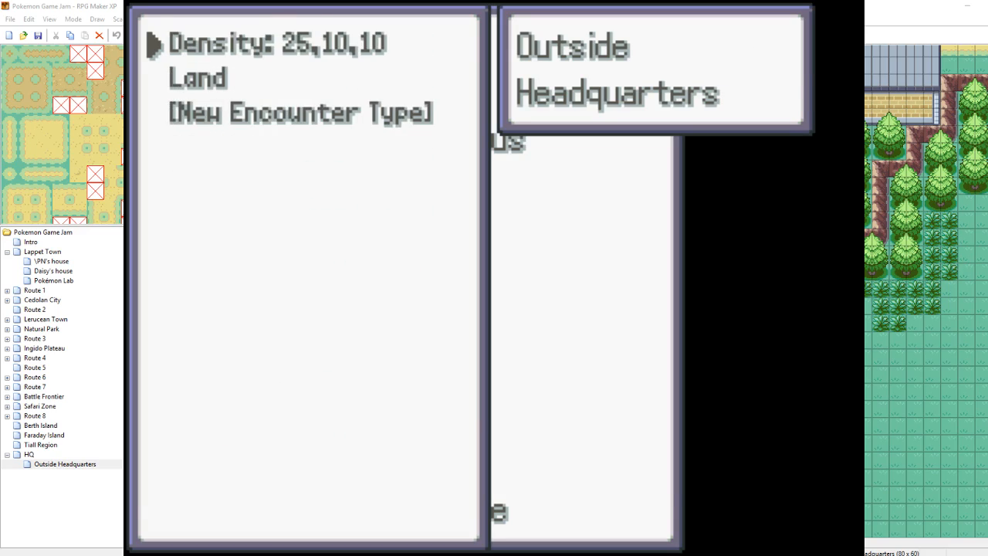
key(Escape)
key(Escape)
key(Escape)
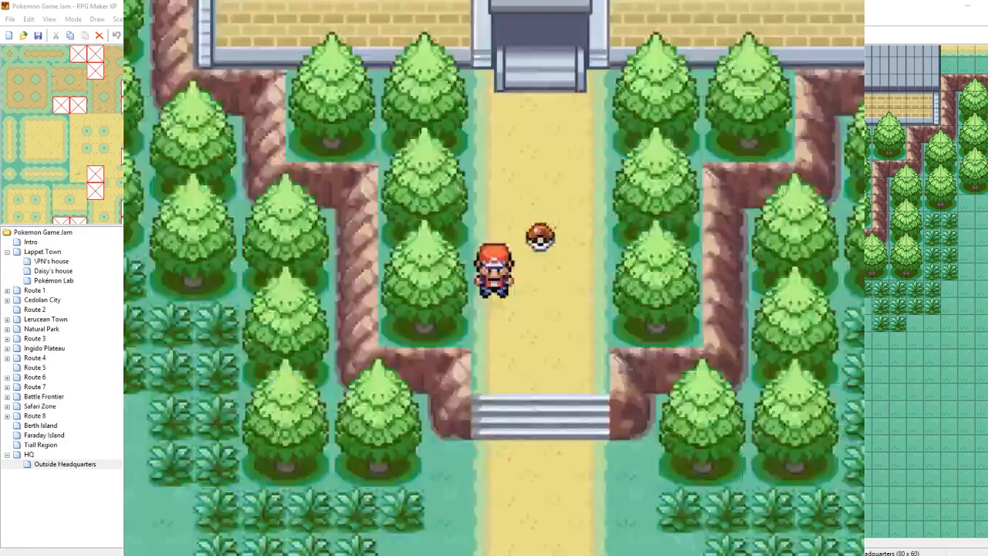
Save the game again after setting up the map's encounters
key(Escape)
key(Up)
key(Return)
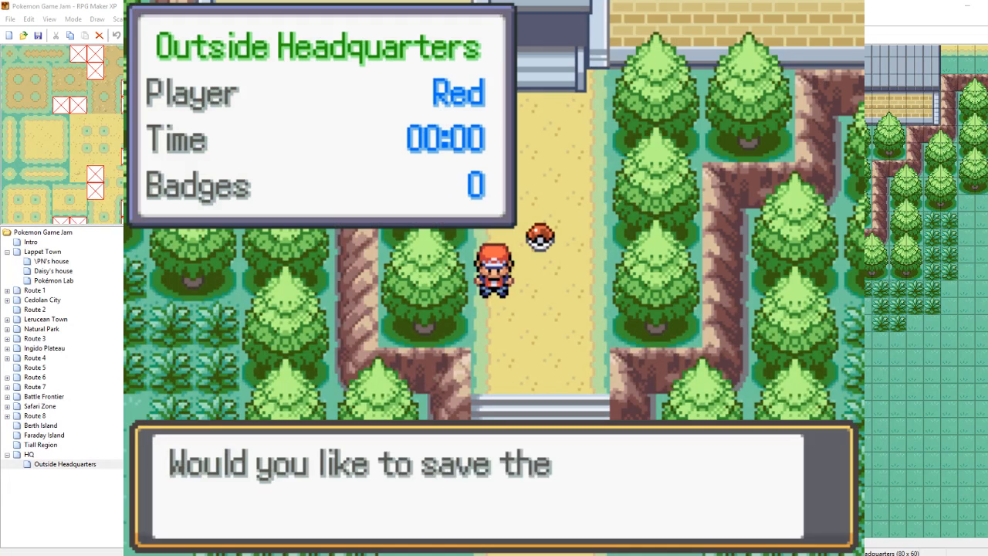
key(Return)
key(Return)
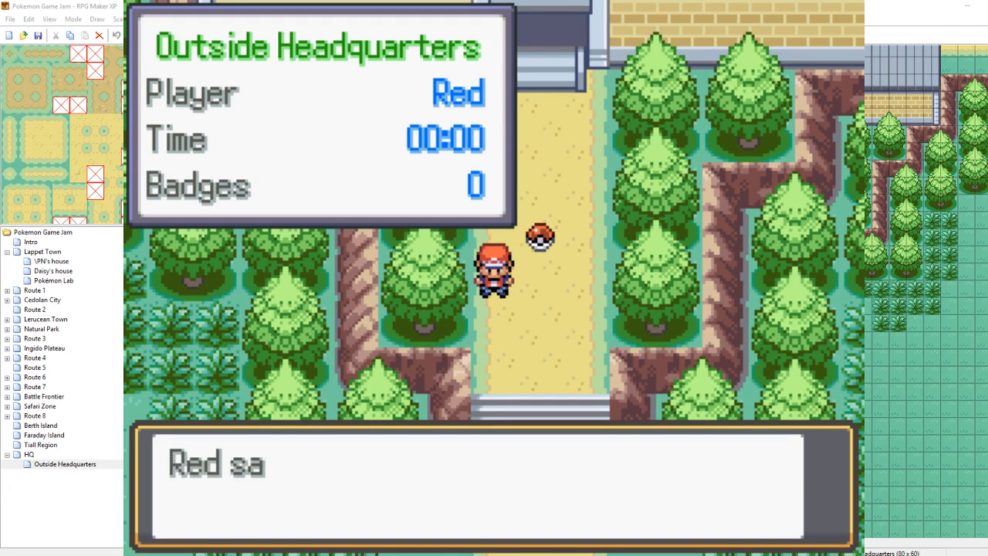
Give the player the demo party through the debug menu and leave the menu
key(F9)
key(Down)
key(Down)
key(Down)
key(Down)
key(Down)
key(Down)
key(Down)
key(Down)
key(Down)
key(Down)
key(Down)
key(Down)
key(Down)
key(Down)
key(Down)
key(Down)
key(Down)
key(Down)
key(Down)
key(Down)
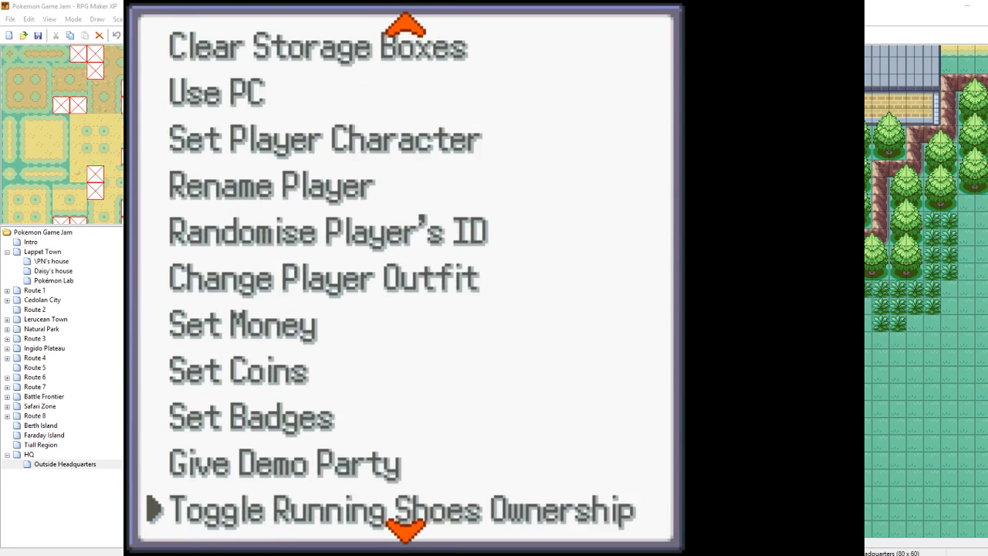
key(Down)
key(Up)
key(Up)
key(Return)
key(Return)
key(Escape)
Walk southwest into the tall grass to trigger a wild battle, and run from it
key(Down)
key(Down)
key(Down)
key(Left)
key(Left)
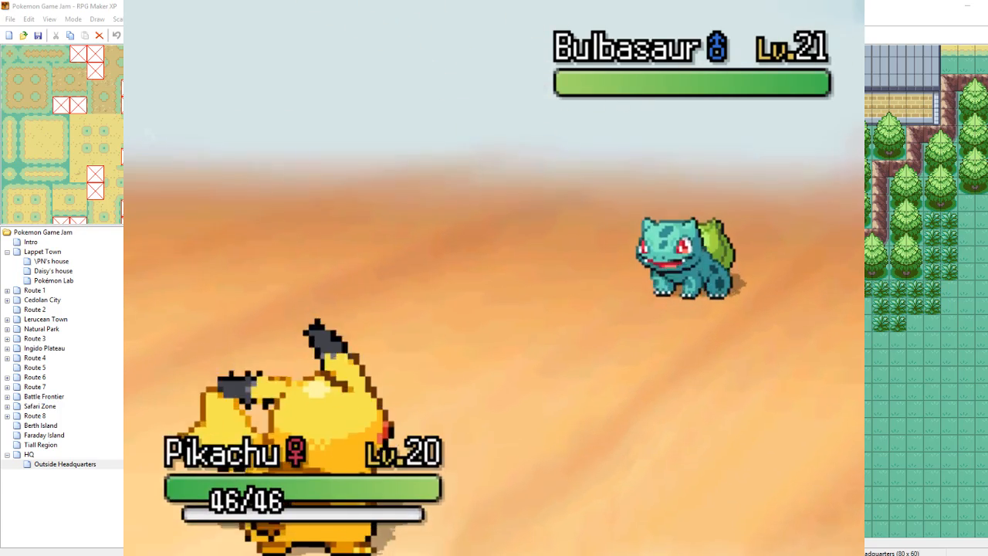
key(Left)
key(Return)
key(Return)
Walk back through the tall grass to trigger another wild battle, and close the playtest to end it
key(Down)
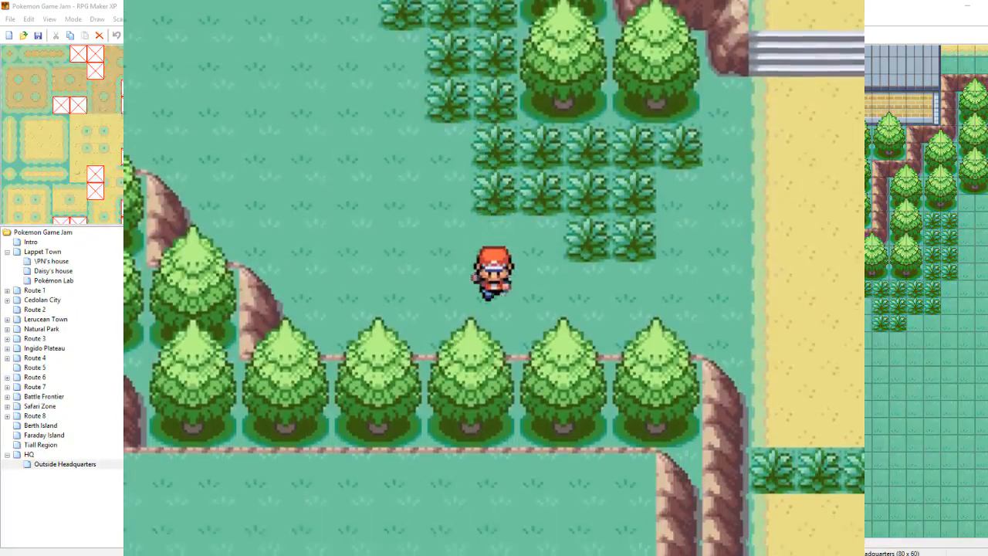
key(Right)
key(Up)
key(Left)
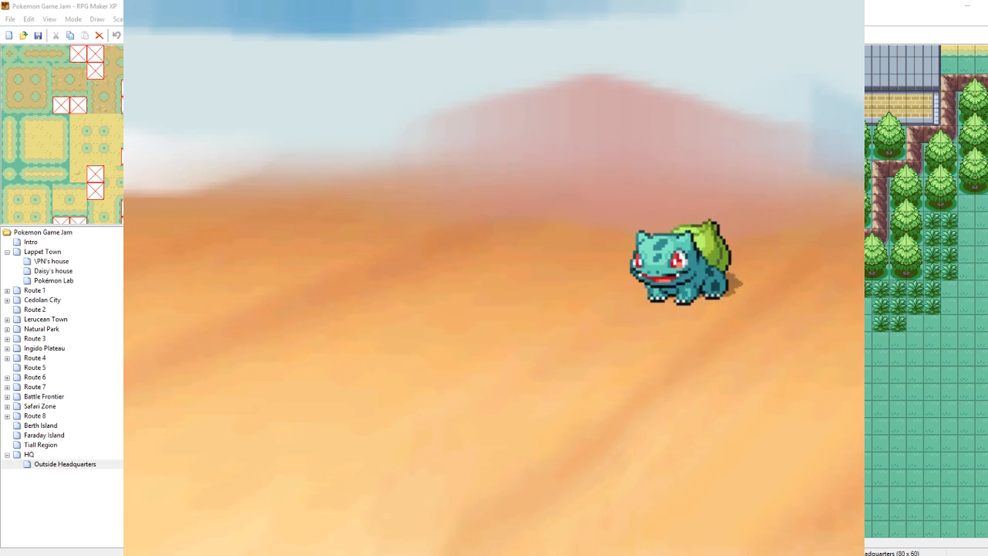
key(c)
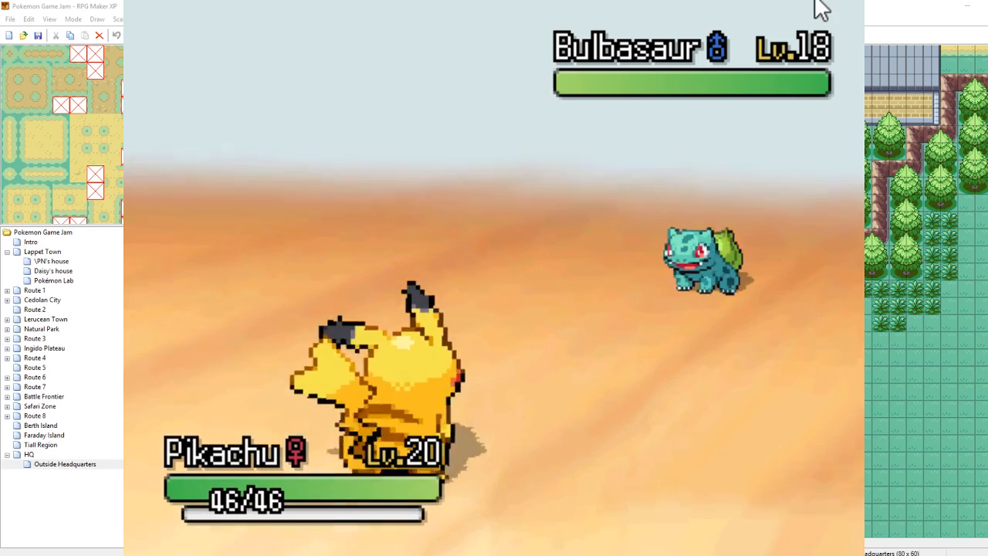
key(alt+F4)
Set USEBATTLEBASES to true in the SJPlugins_Settings script and apply the change
click(347, 35)
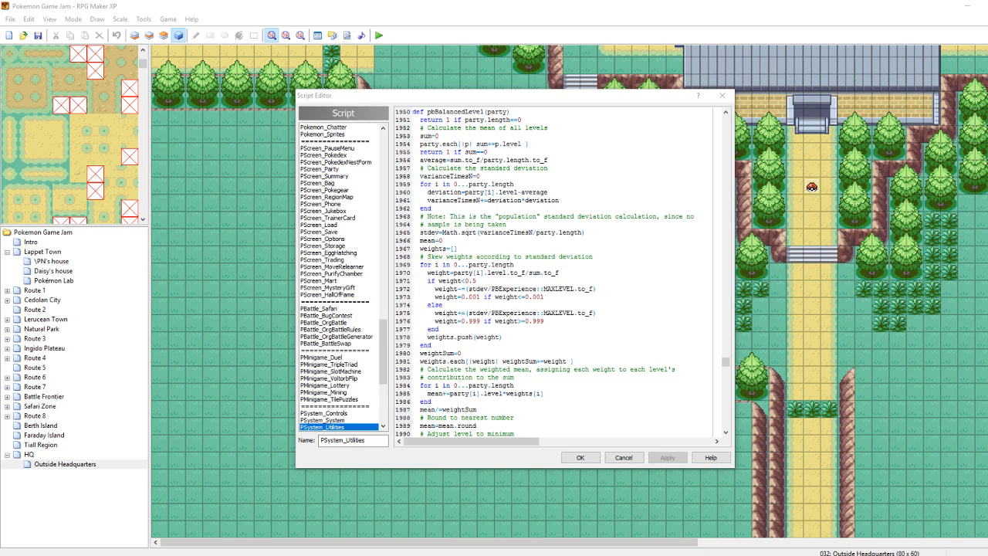
scroll(371, 343, down, 4)
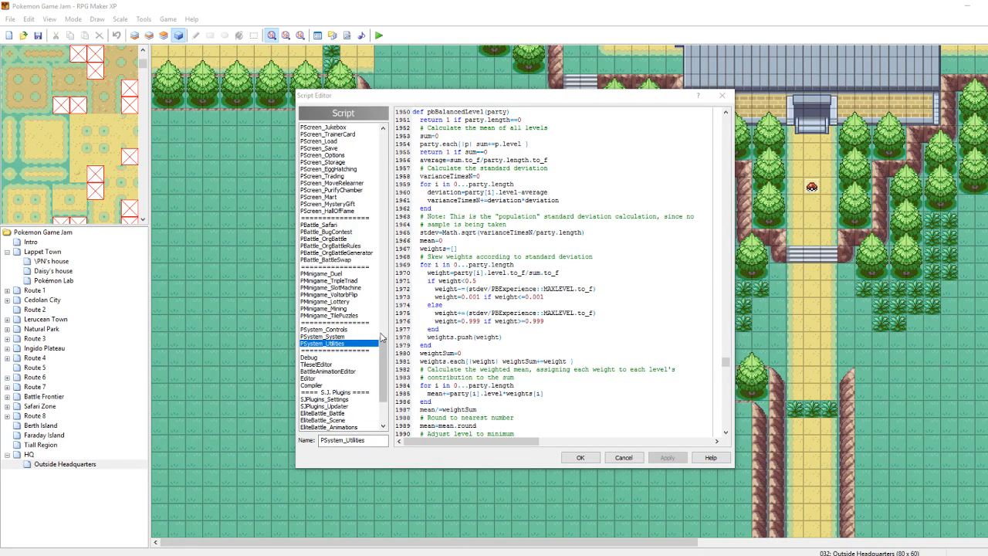
scroll(400, 347, down, 4)
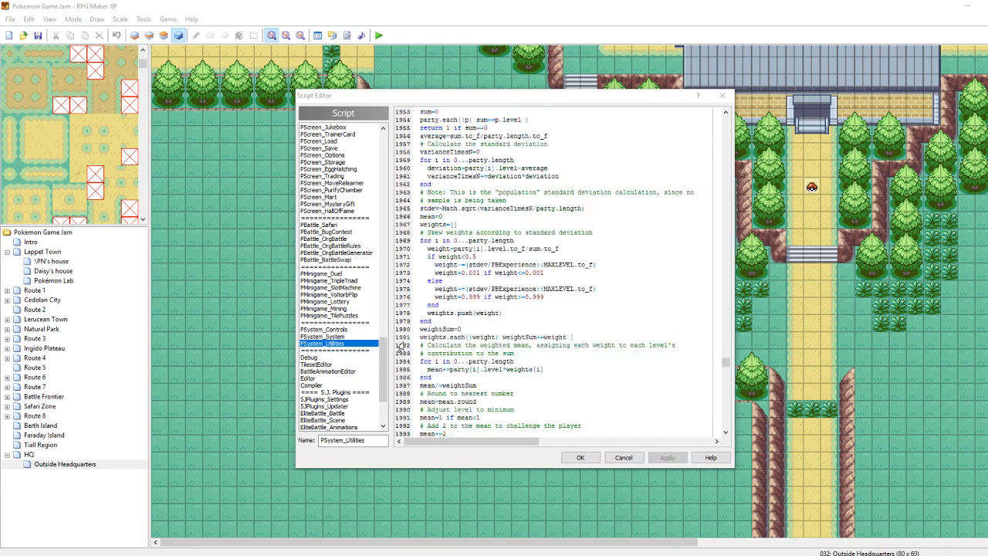
scroll(347, 380, down, 3)
click(332, 337)
scroll(581, 303, down, 8)
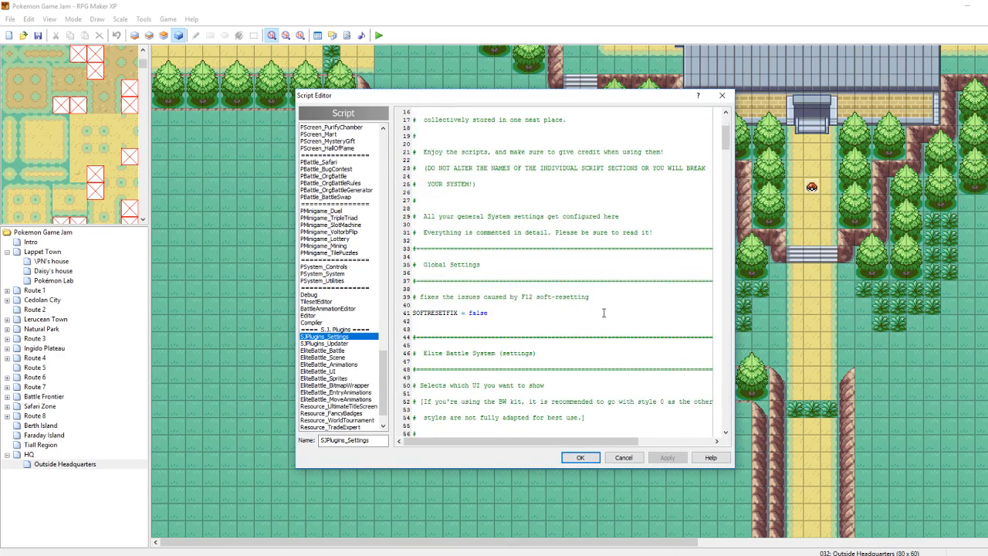
scroll(473, 247, down, 7)
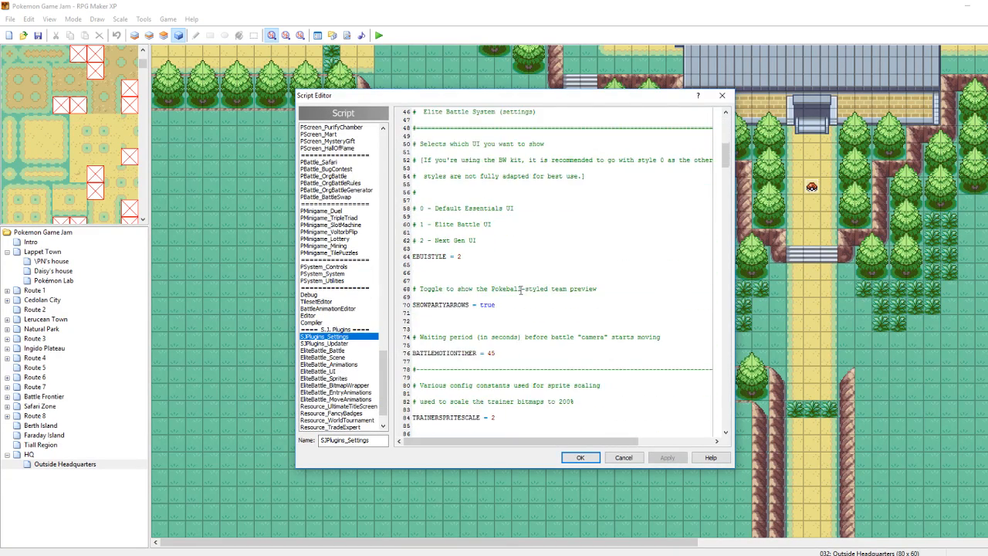
scroll(525, 331, down, 4)
scroll(513, 320, down, 5)
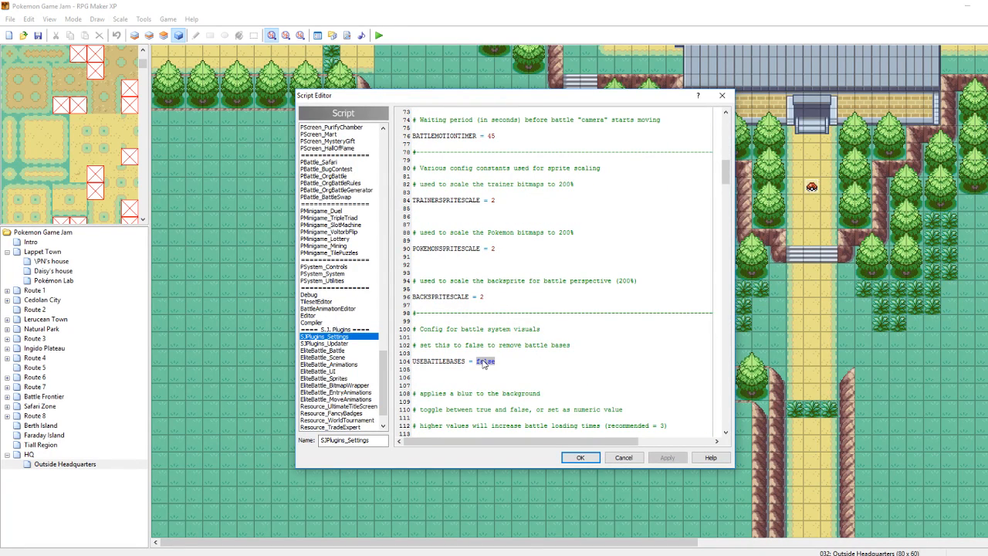
click(665, 458)
Review the remaining Elite Battle settings down to DISABLESCENEMOTION and confirm the script editor
scroll(609, 354, down, 6)
scroll(606, 349, down, 17)
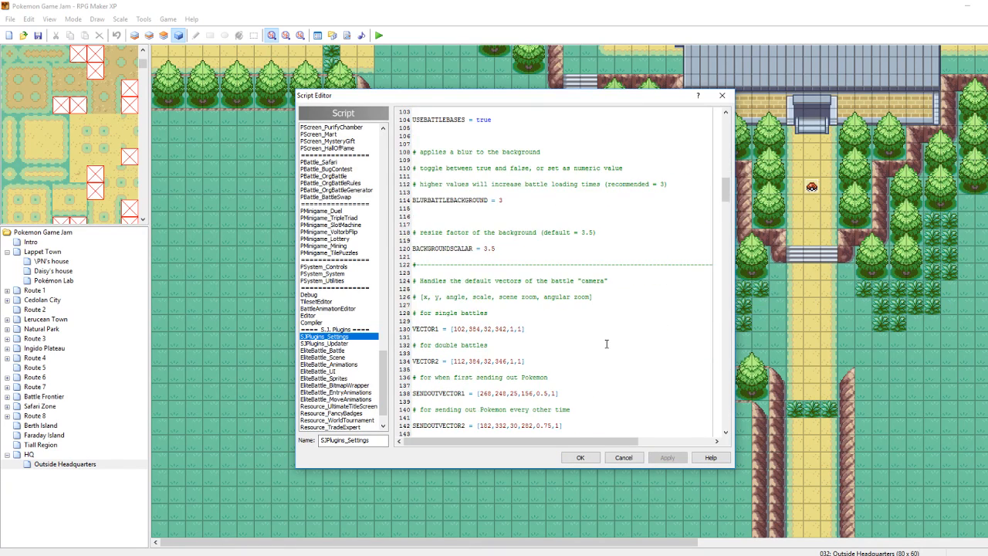
scroll(594, 344, down, 11)
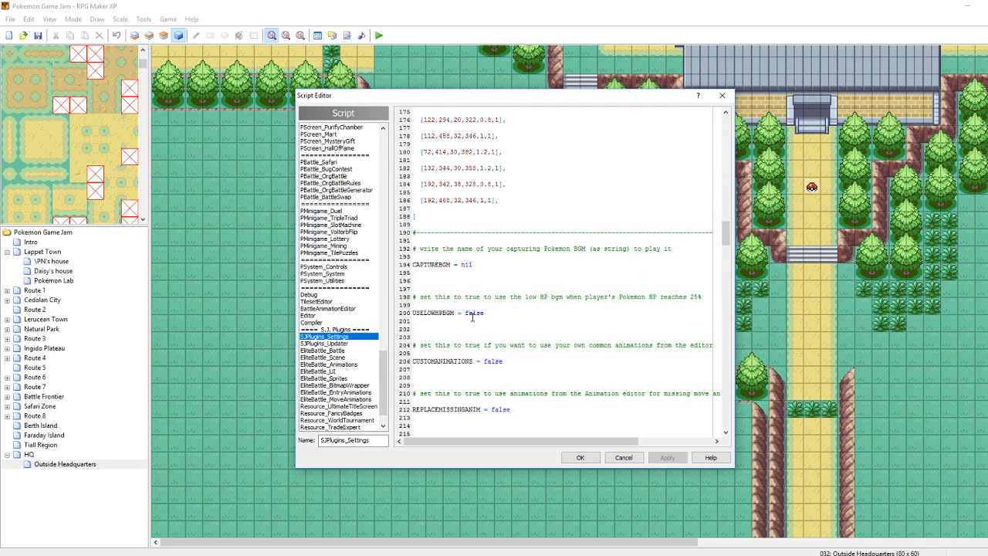
scroll(479, 325, down, 2)
scroll(488, 322, down, 3)
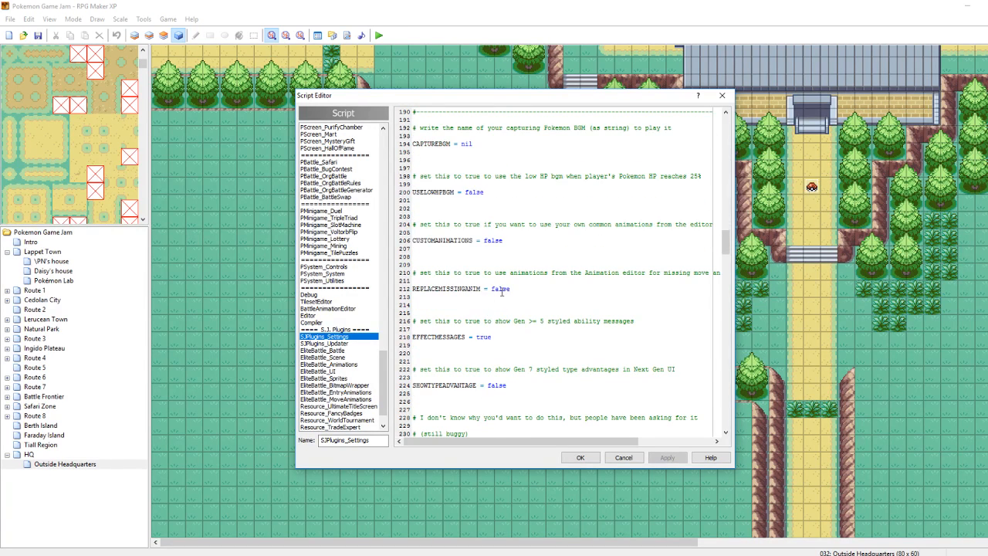
scroll(483, 335, down, 2)
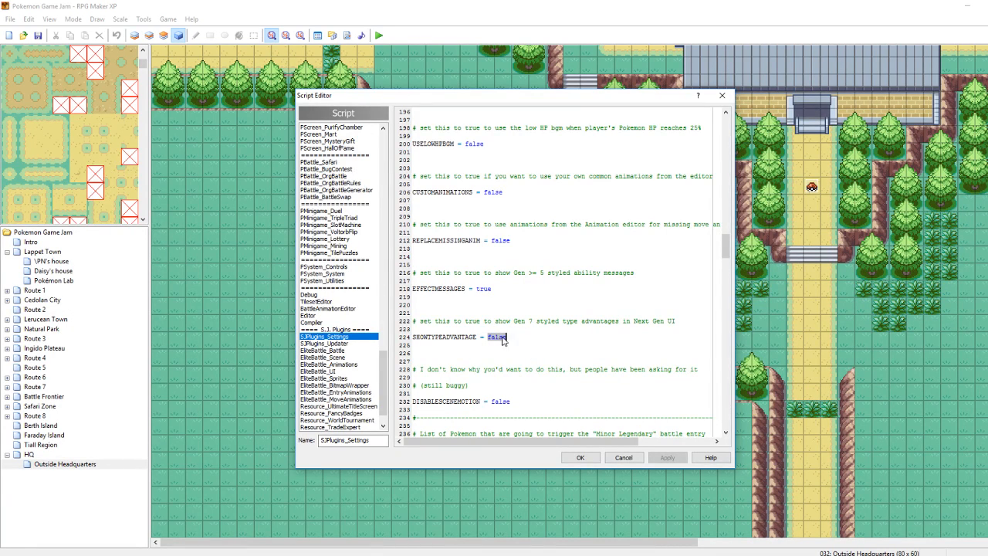
scroll(584, 337, down, 4)
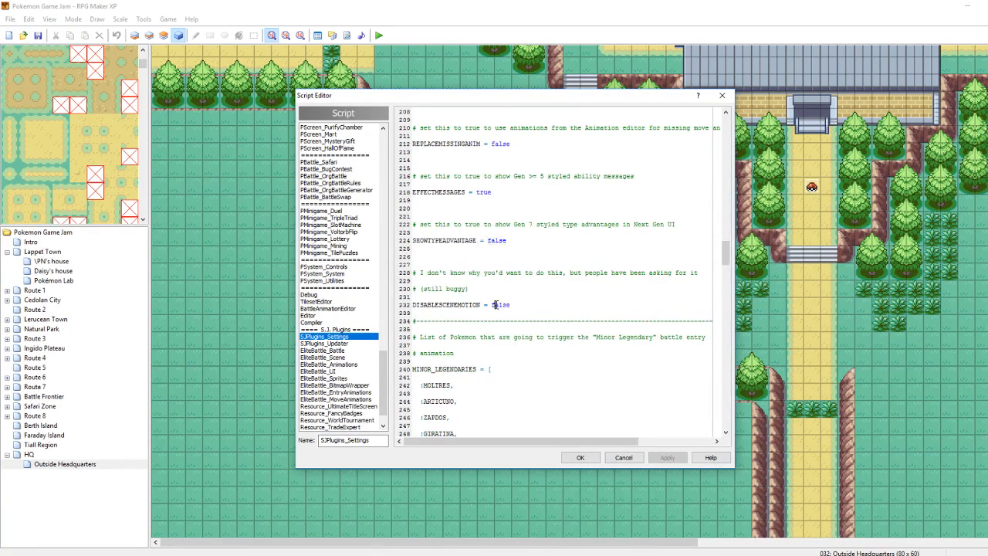
click(581, 457)
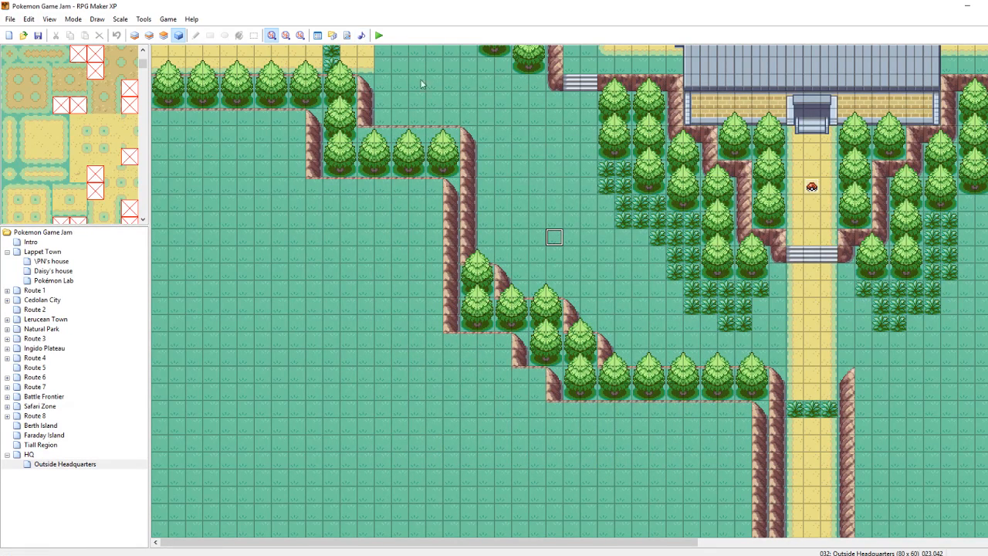
Start a new playtest and continue from the saved game
click(380, 36)
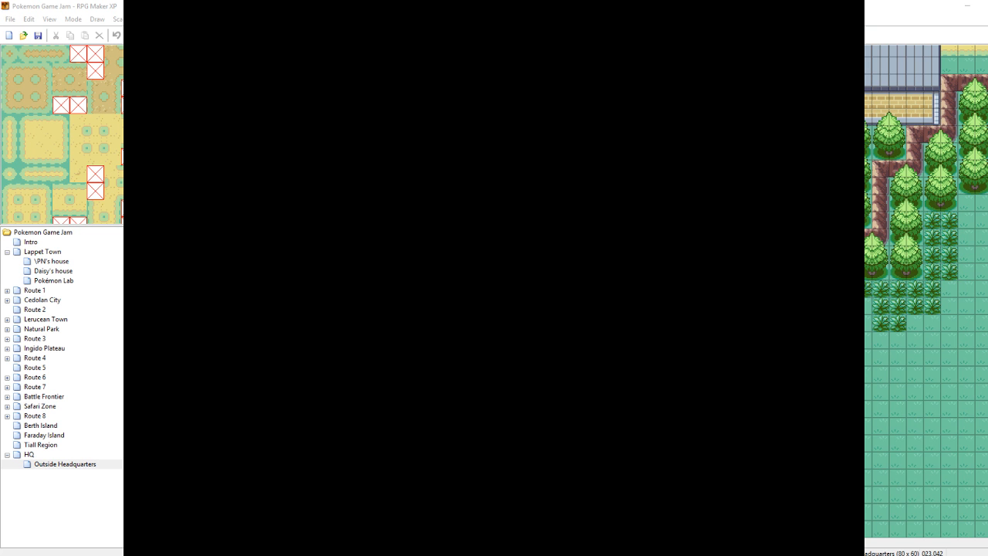
key(Return)
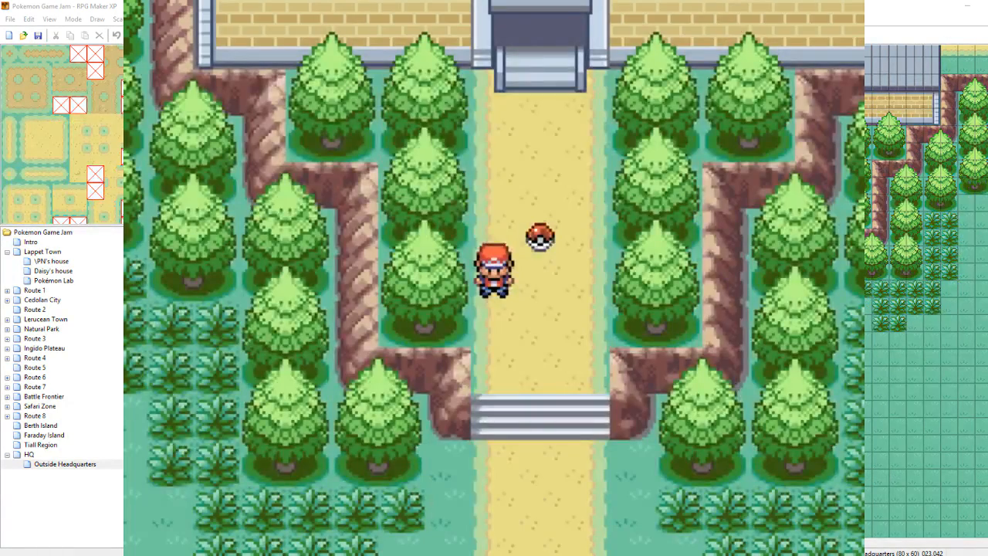
Open the debug menu's Set Metadata option and bring up the Outside Headquarters map metadata
key(F9)
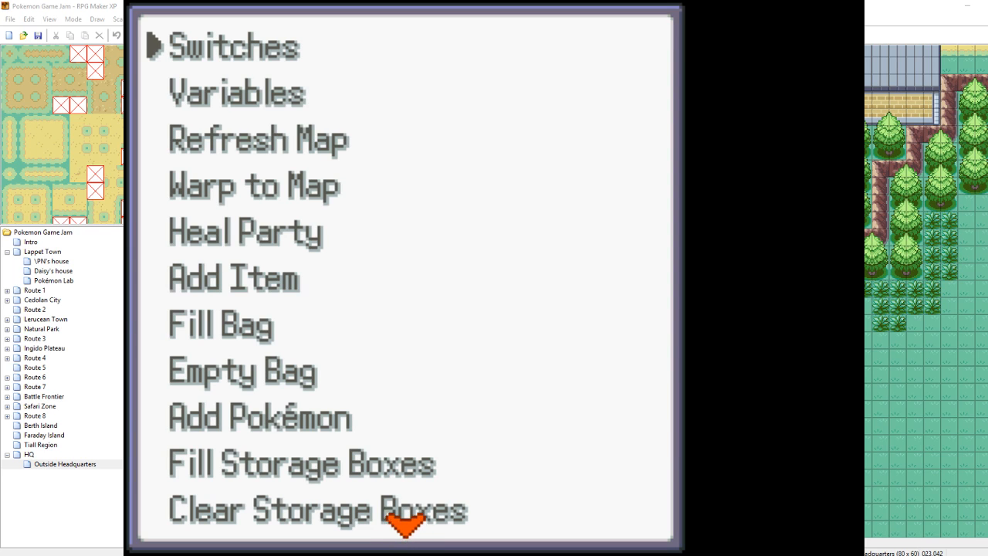
key(Down)
key(Down)
key(Down)
key(Down)
key(Down)
key(Down)
key(Down)
key(Down)
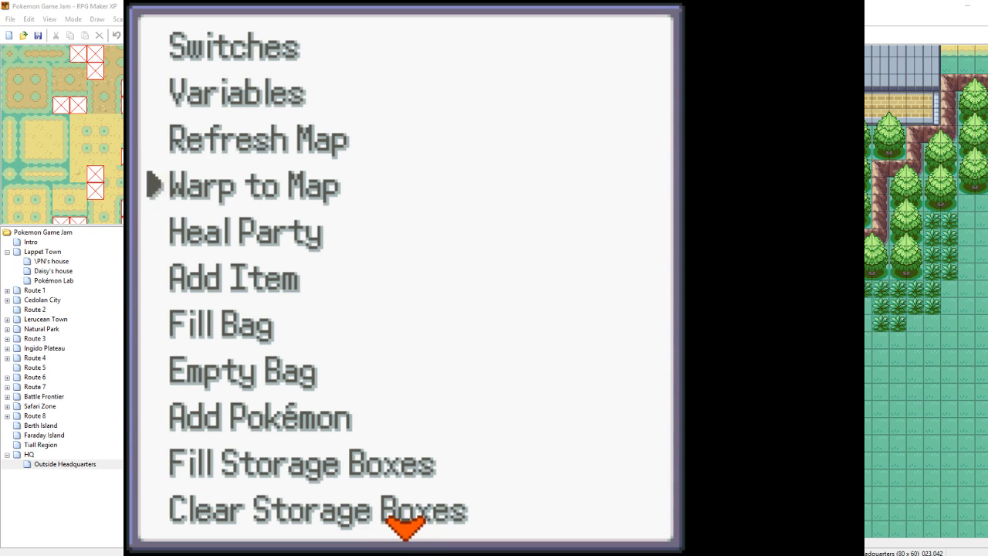
key(Down)
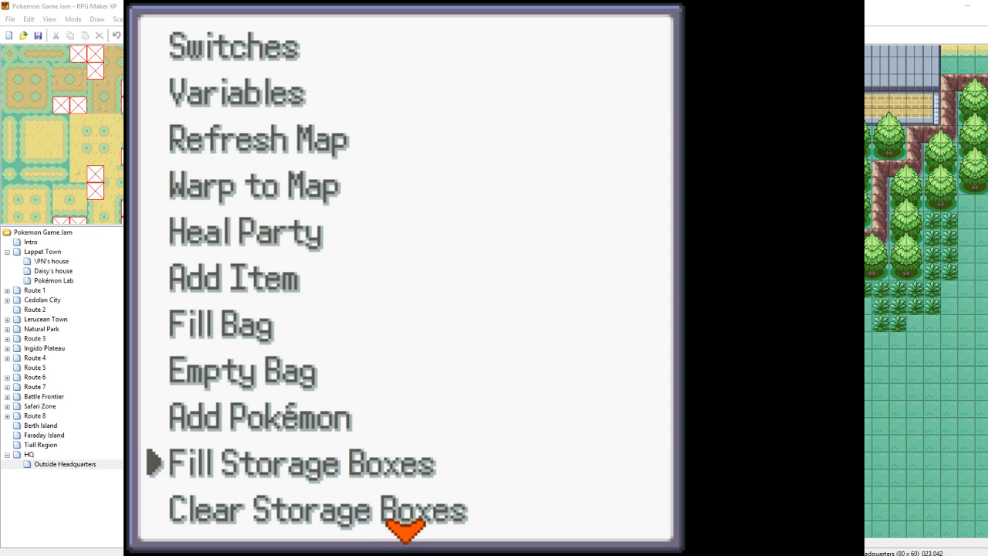
key(Down)
key(Down)
key(Down)
key(Down)
key(Down)
key(Down)
key(Down)
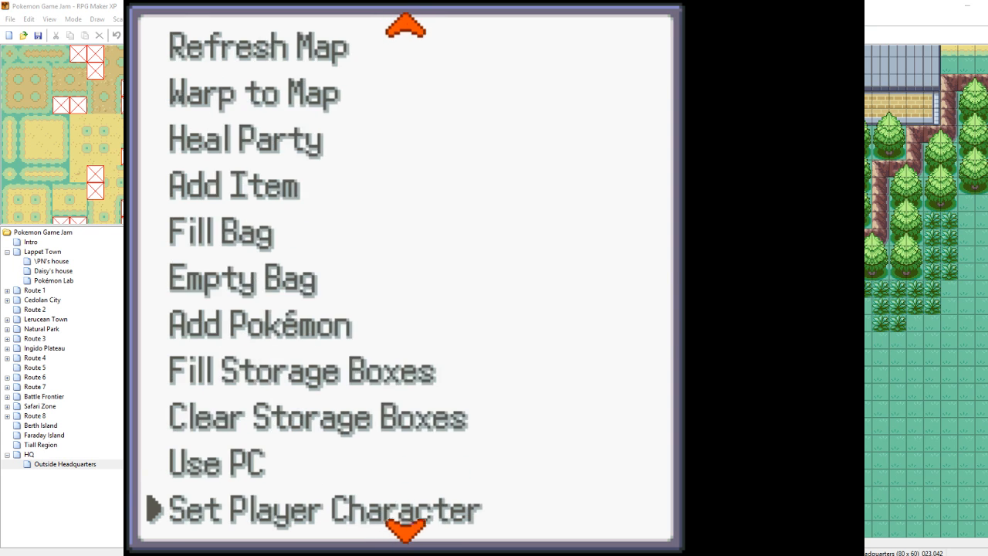
key(Down)
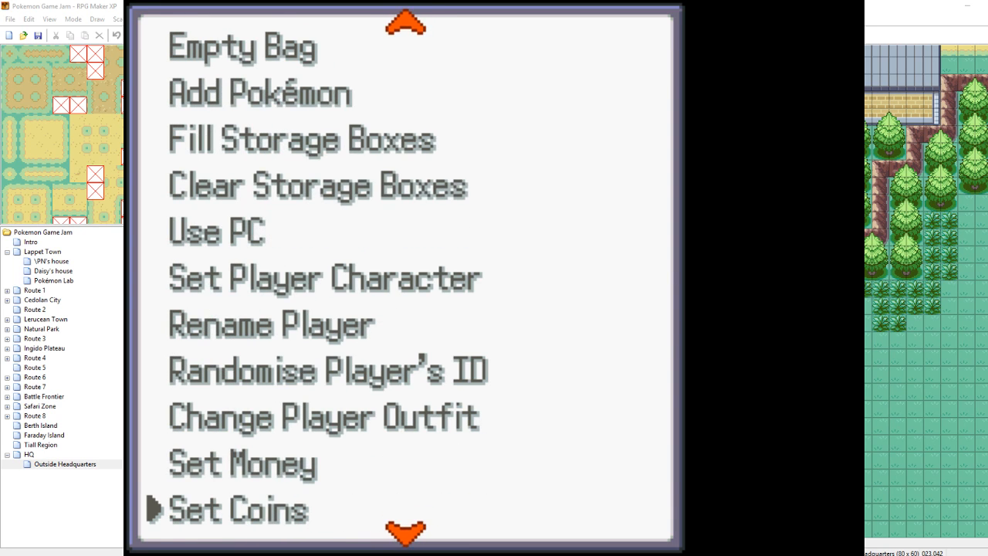
key(Down)
key(Down)
key(Down)
key(Down)
key(Down)
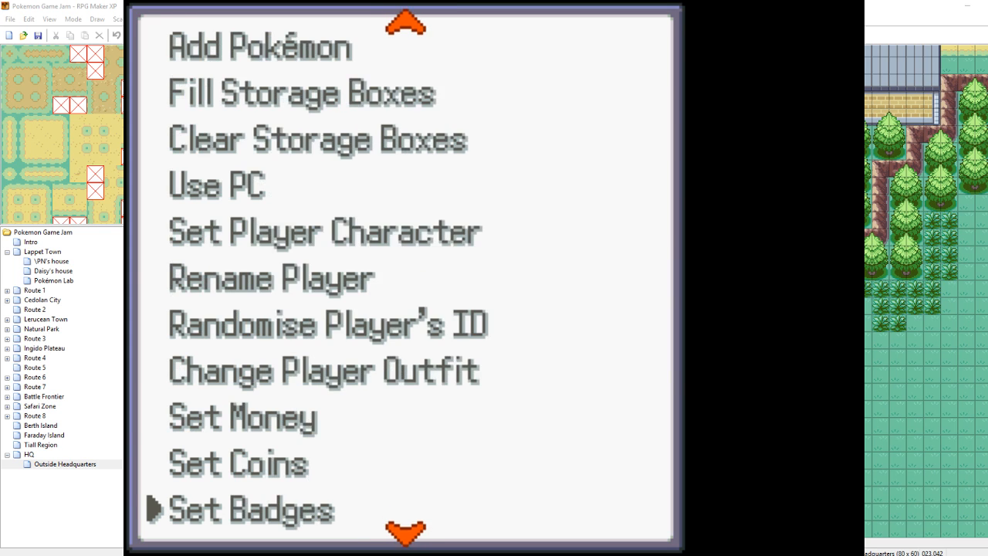
key(Down)
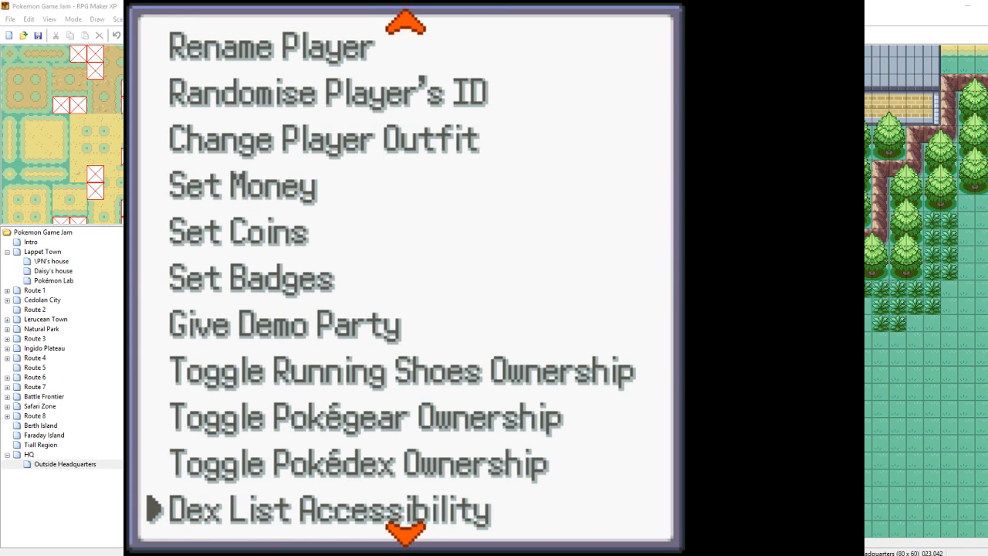
key(Page_Down)
key(Page_Down)
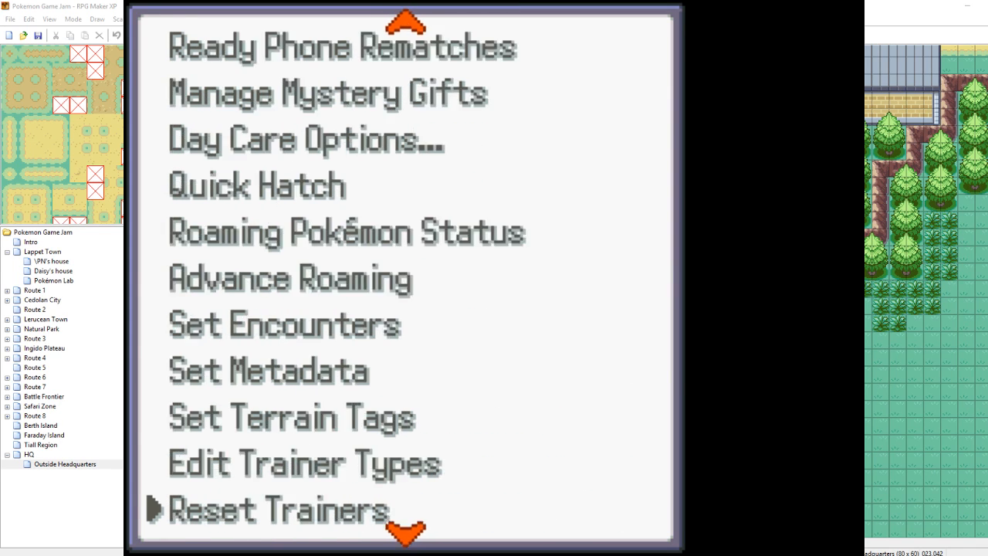
key(Down)
key(Down)
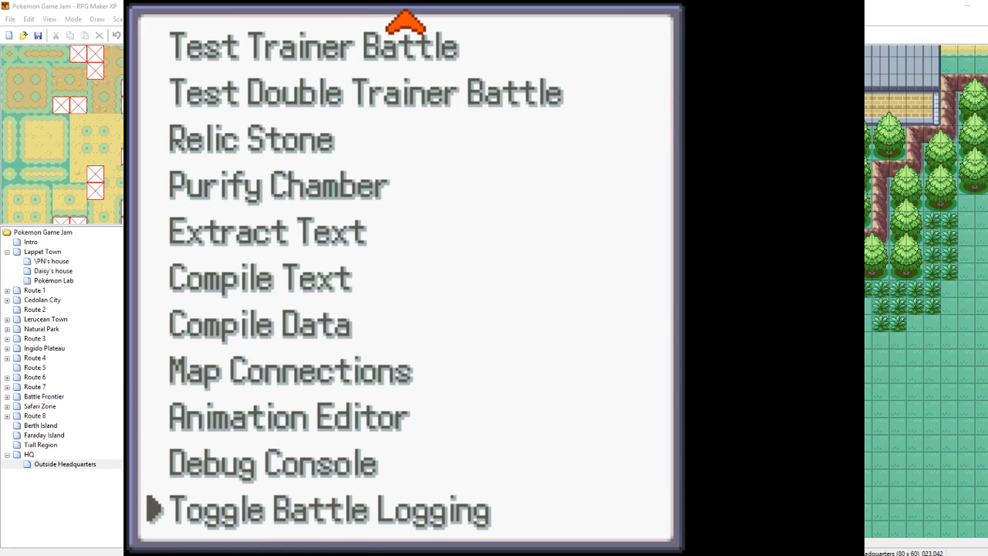
key(Up)
key(Up)
key(Page_Up)
key(Up)
key(Up)
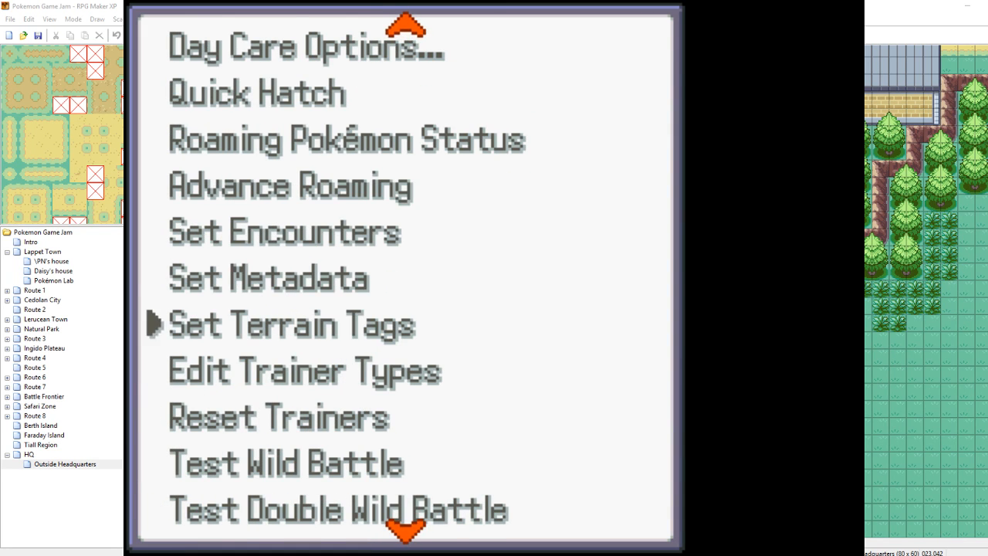
key(Up)
key(Return)
key(Return)
Set the Outdoor and ShowArea metadata of Outside Headquarters to true
key(Return)
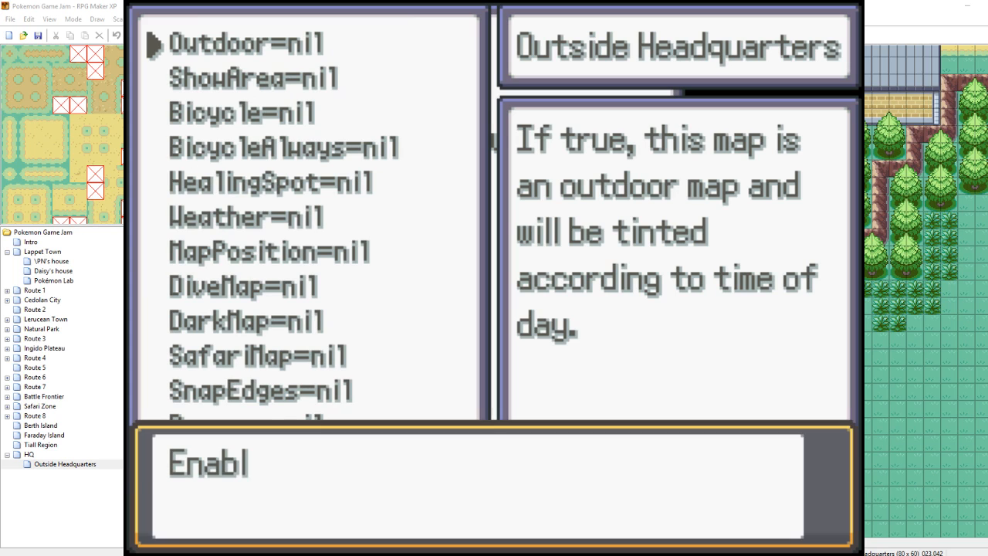
key(Return)
key(Down)
key(Return)
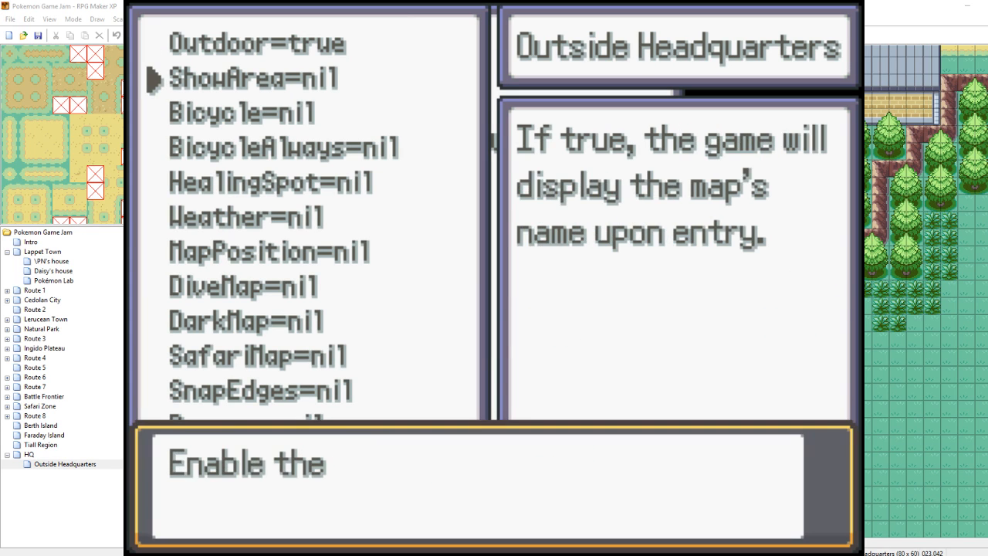
key(Return)
Examine the remaining map metadata down to Dungeon, including the available Weather effects
key(Down)
key(Down)
key(Down)
key(Down)
key(Down)
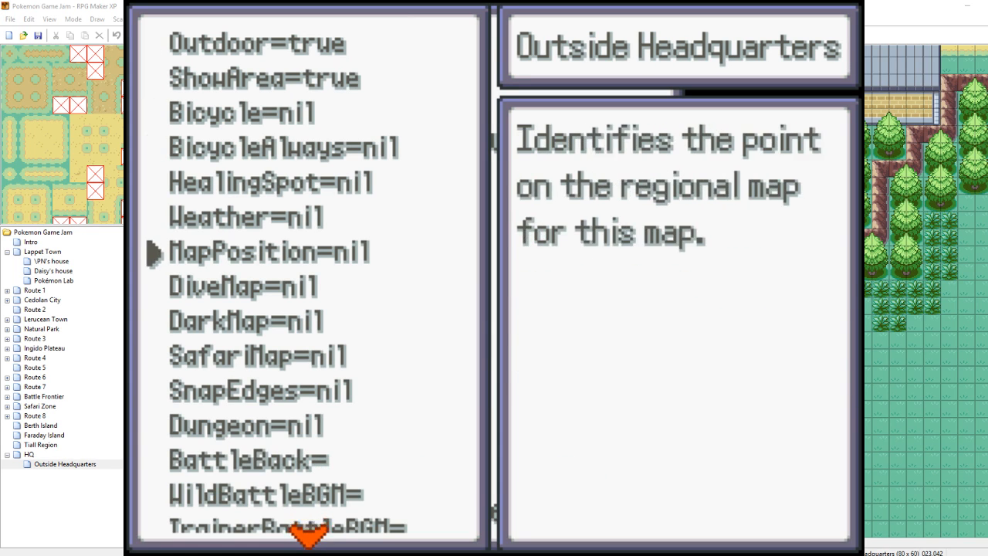
key(Up)
key(Return)
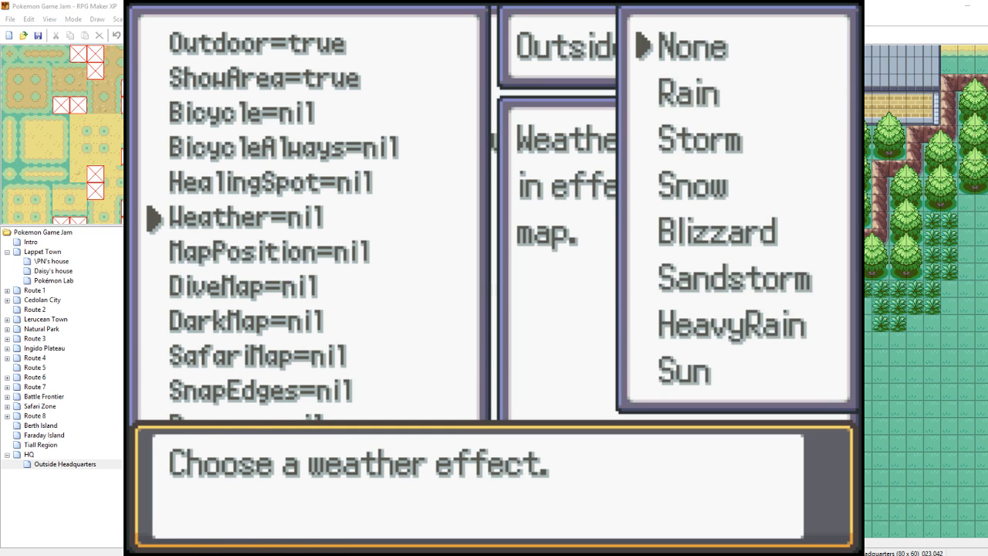
key(Escape)
key(Down)
key(Down)
key(Down)
key(Down)
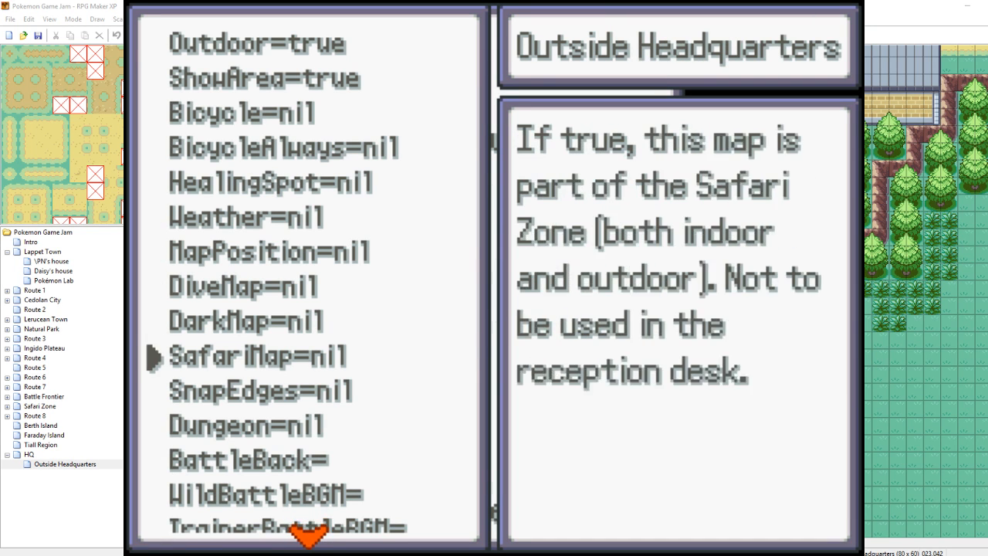
key(Down)
key(Down)
Leave the metadata editor and the debug menu to return to the map
key(Escape)
key(Escape)
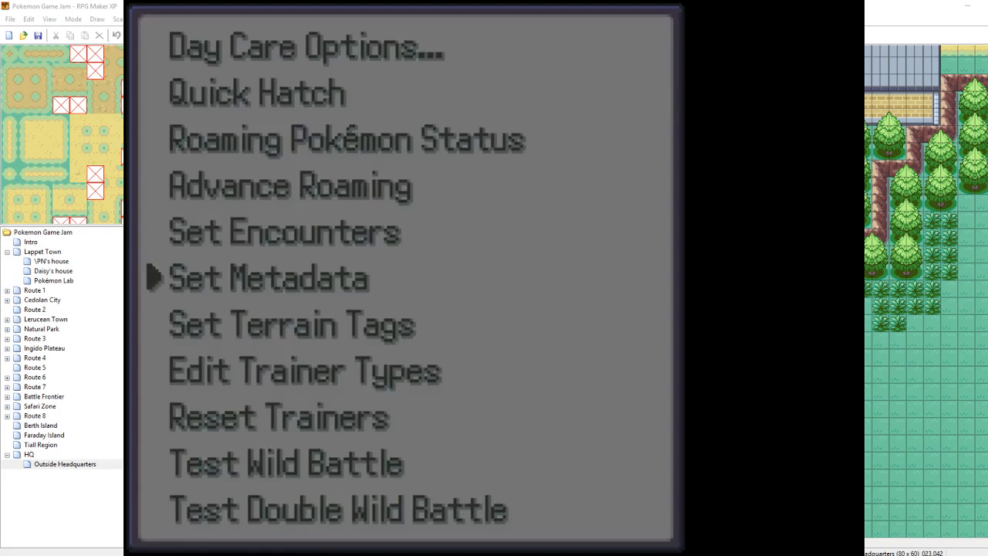
key(Down)
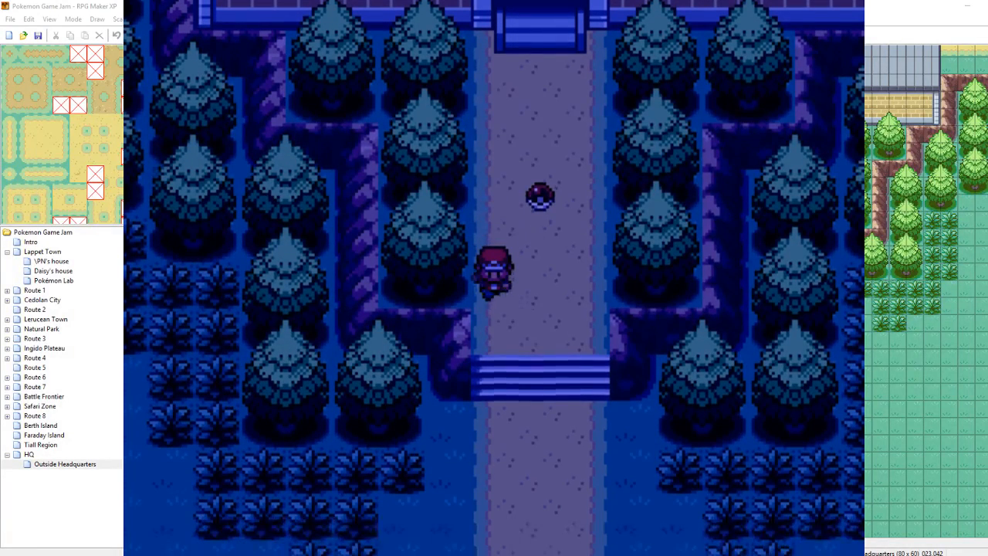
Save the game from the pause menu on Outside Headquarters
key(Escape)
key(Down)
key(Down)
key(Return)
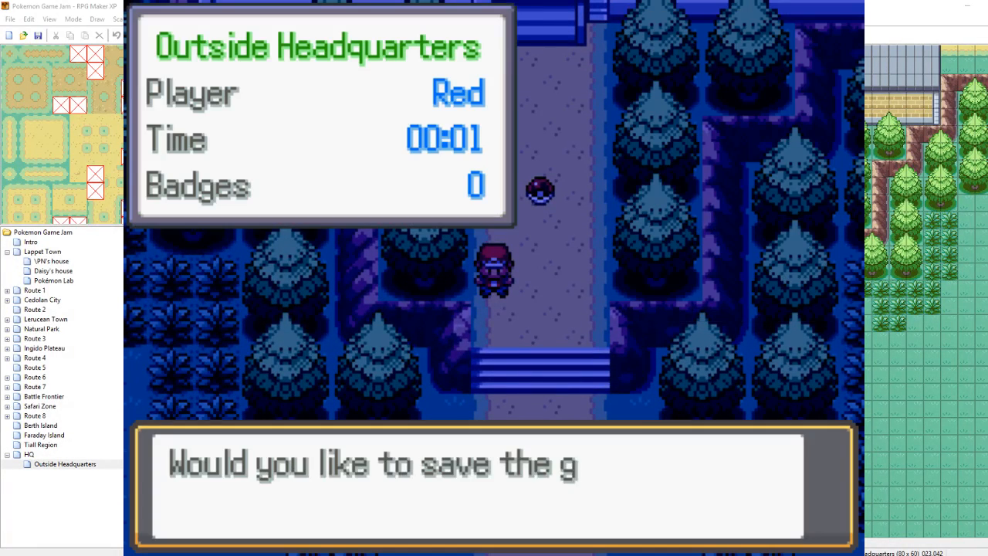
key(Return)
key(Return)
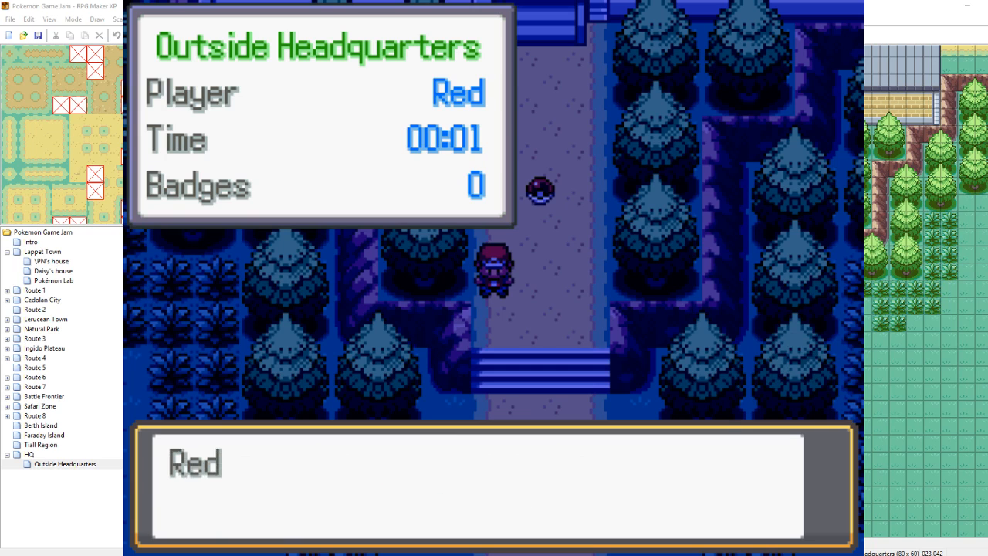
Walk up and down the path to check the night shading, and close the playtest
key(Up)
key(Down)
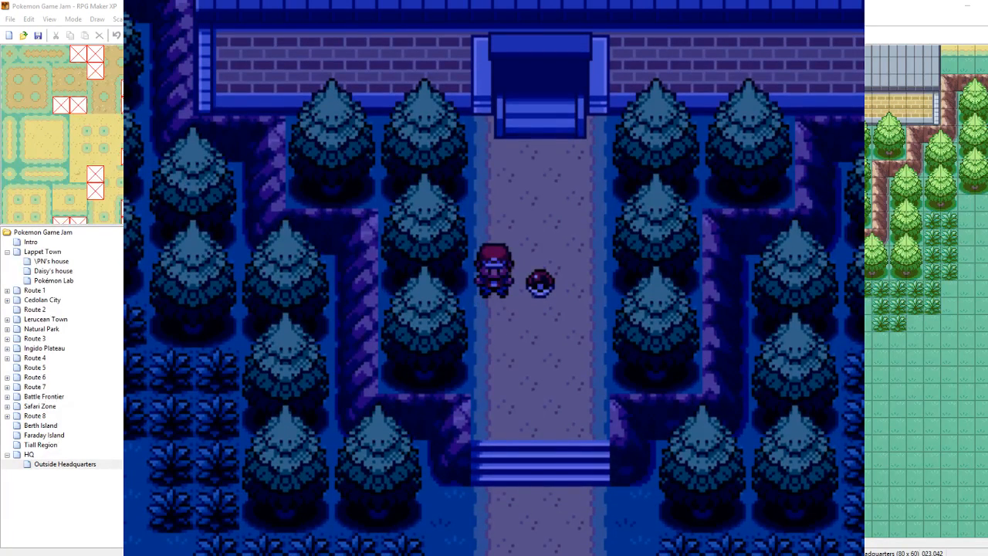
click(850, 1)
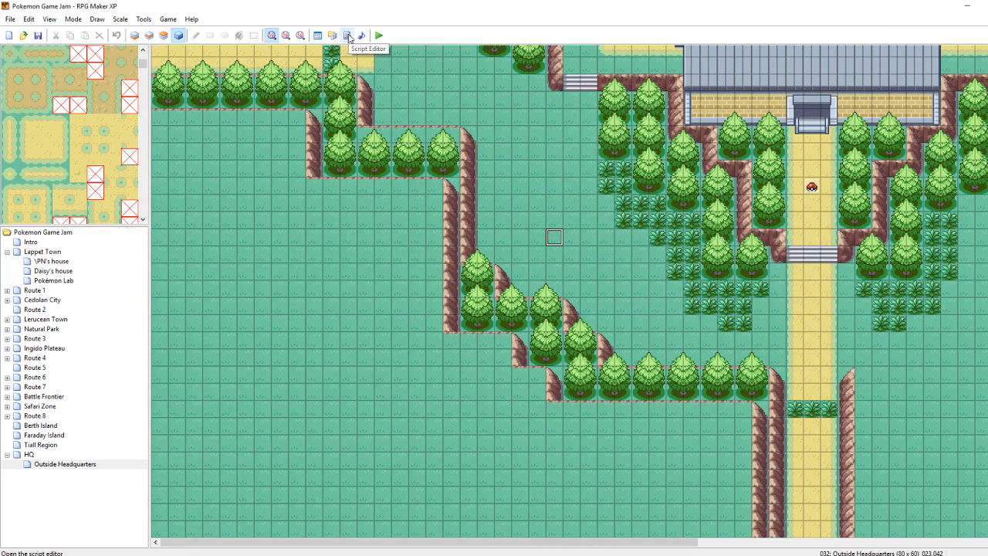
Set ENABLESHADING to false in the Settings script, apply the change and confirm the script editor
click(348, 38)
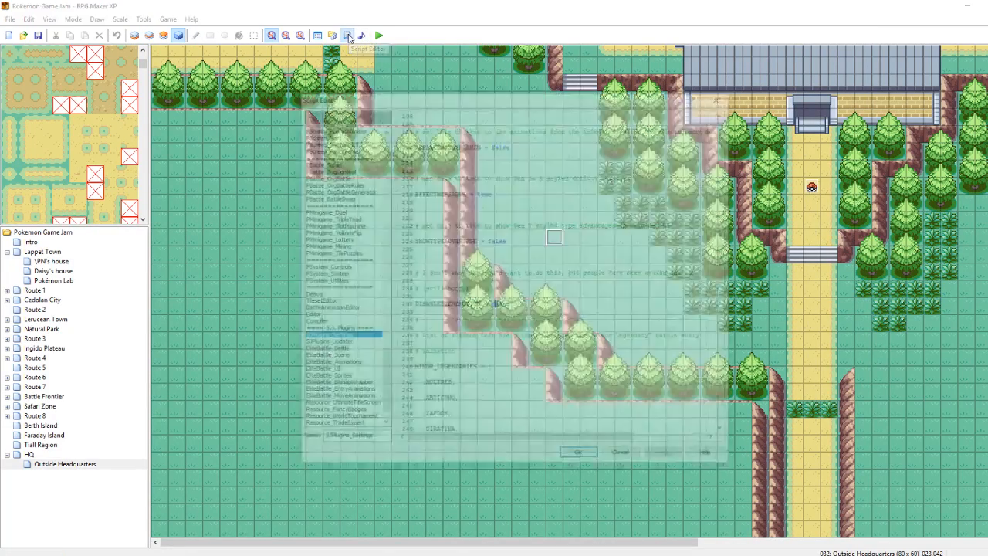
drag(379, 362, 379, 145)
click(311, 127)
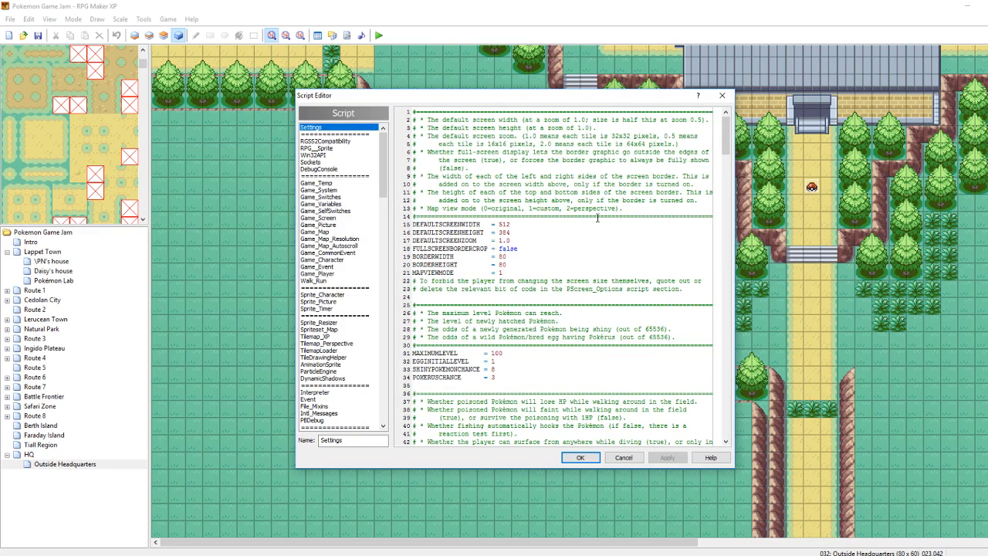
scroll(597, 217, down, 5)
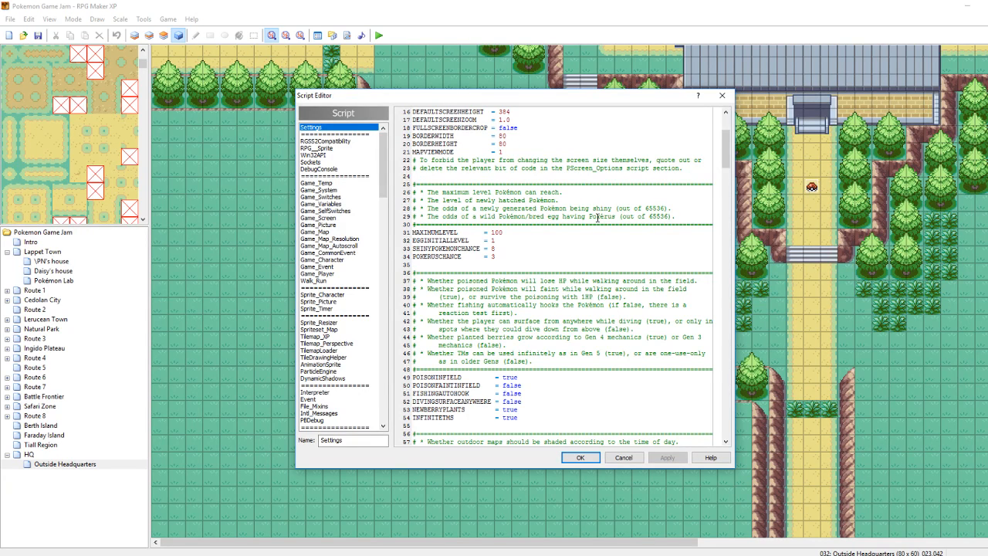
scroll(597, 217, down, 4)
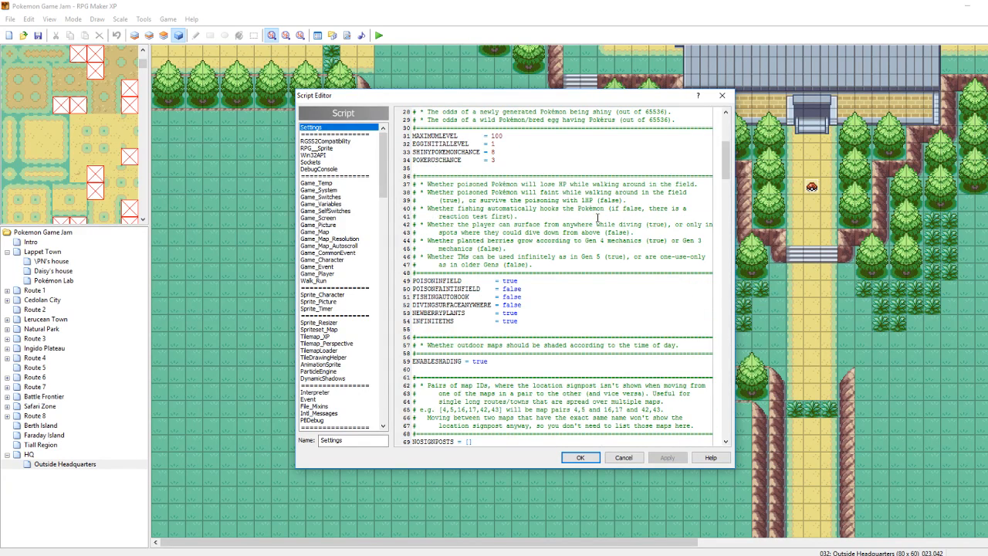
scroll(543, 301, down, 3)
double_click(482, 290)
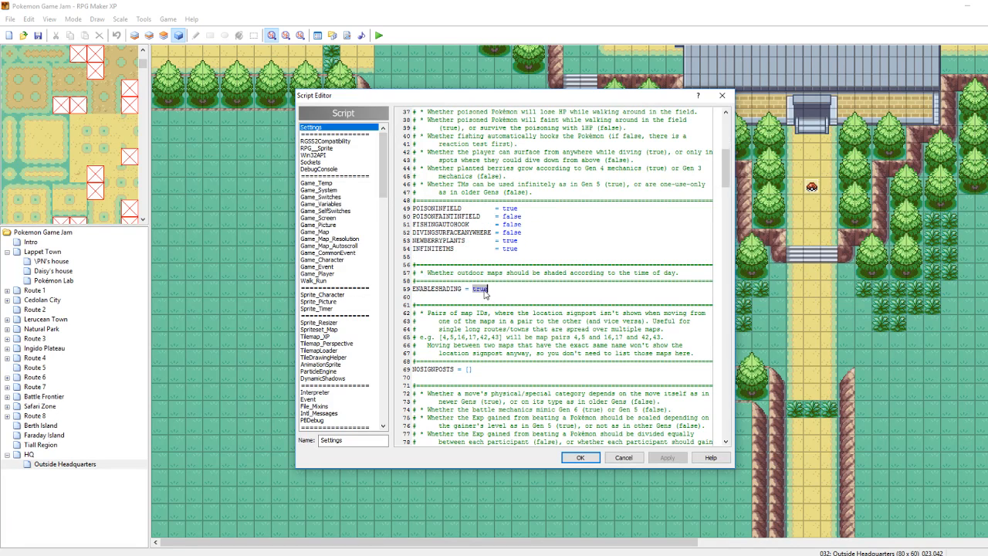
text(false)
click(670, 459)
click(580, 459)
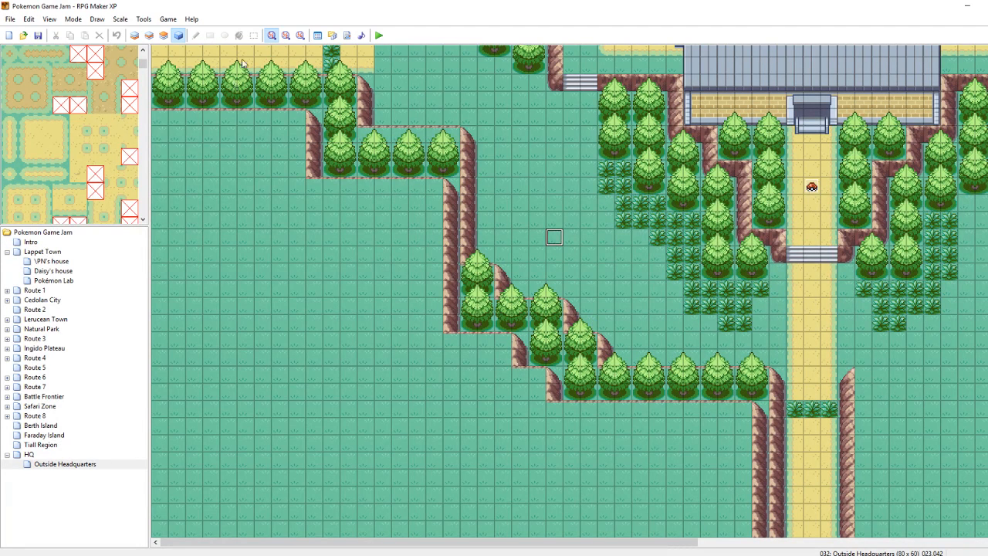
Start a new playtest, continue from the saved game and walk up the path
click(379, 35)
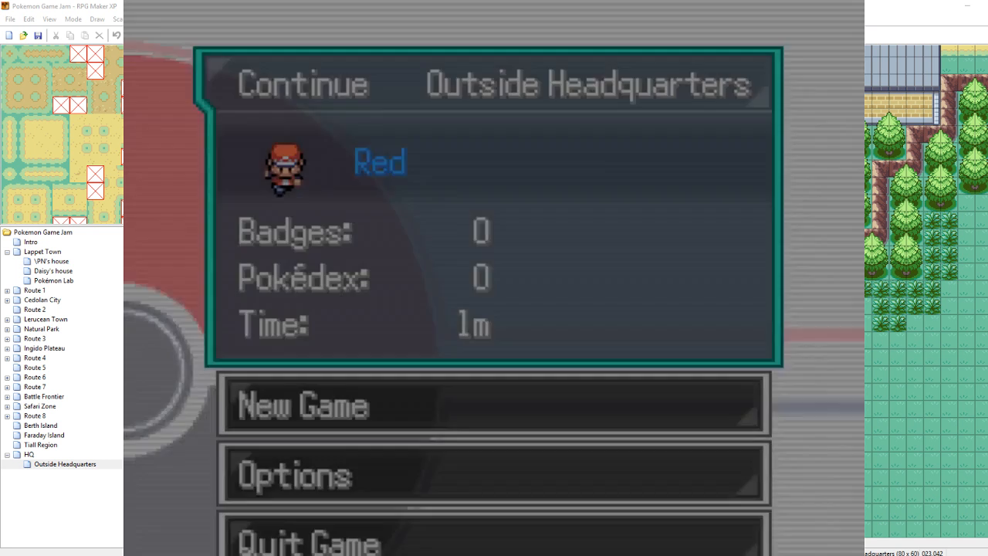
key(Return)
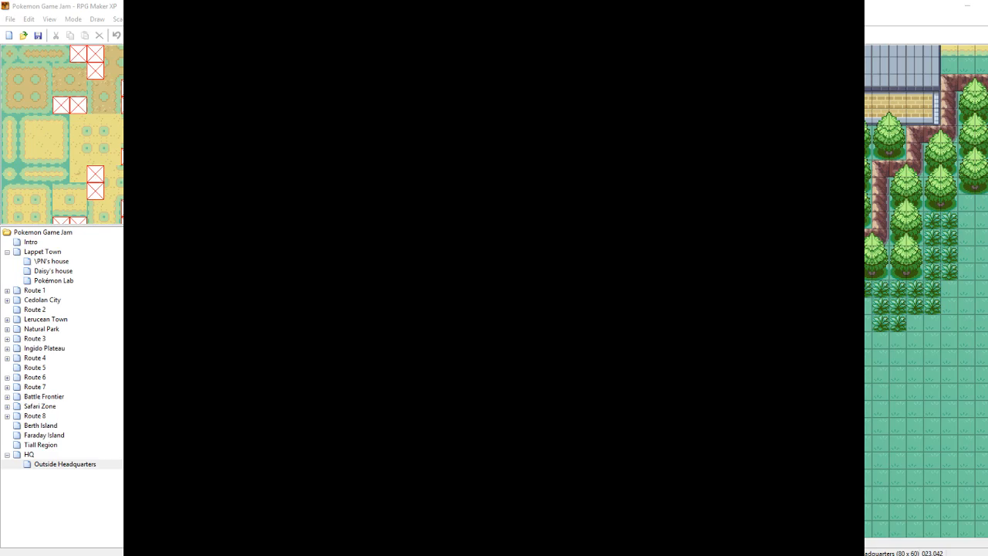
key(Up)
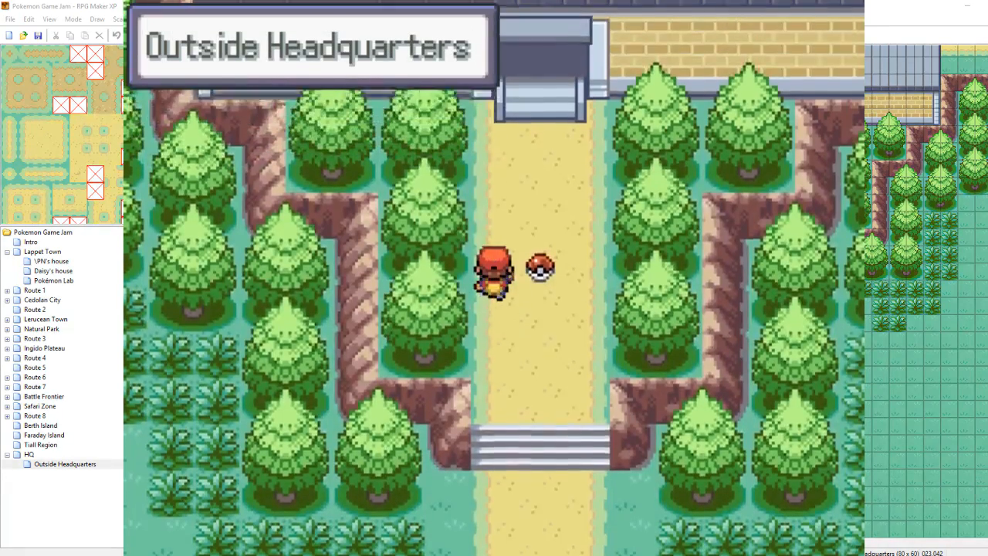
Walk around to face the item ball on the path and pick up the item inside
key(Right)
key(Down)
key(Left)
key(Up)
key(Return)
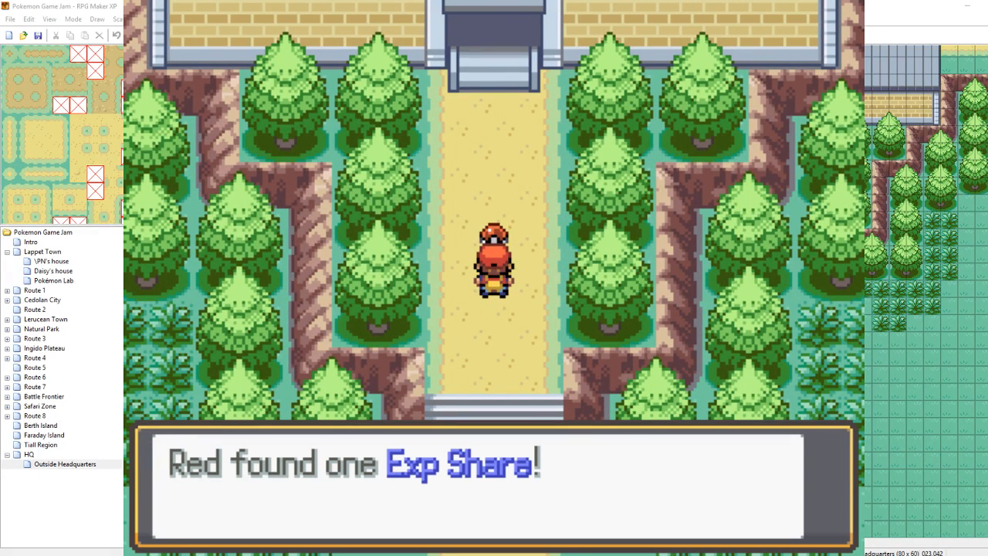
key(Return)
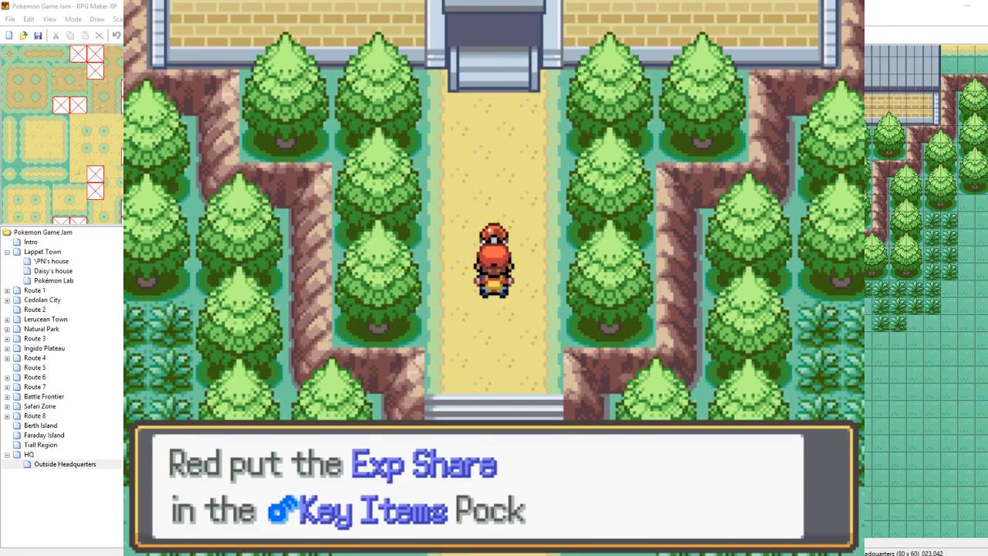
key(Return)
Close the pickup message, open the bag's Key Items pocket and use the Exp Share to turn it off
key(Escape)
key(Return)
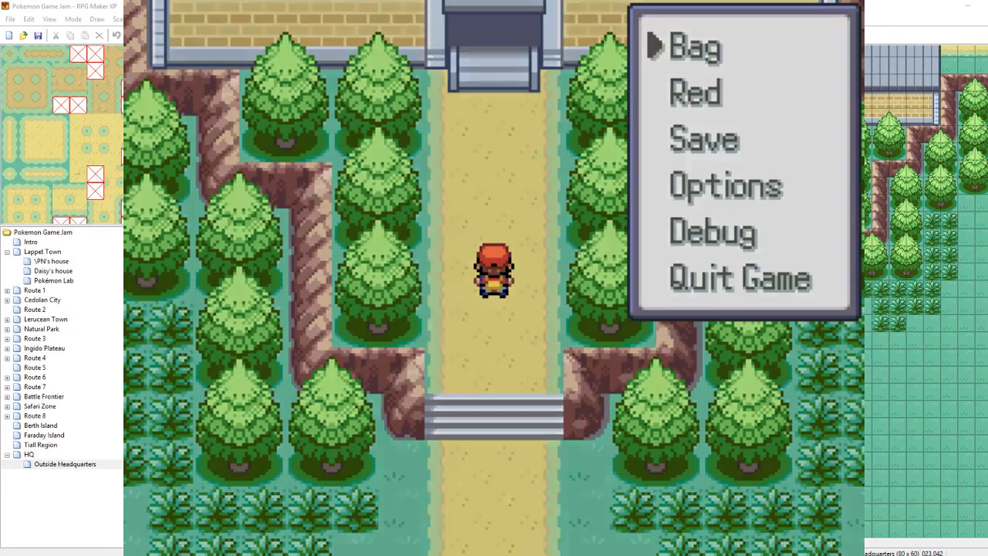
key(Left)
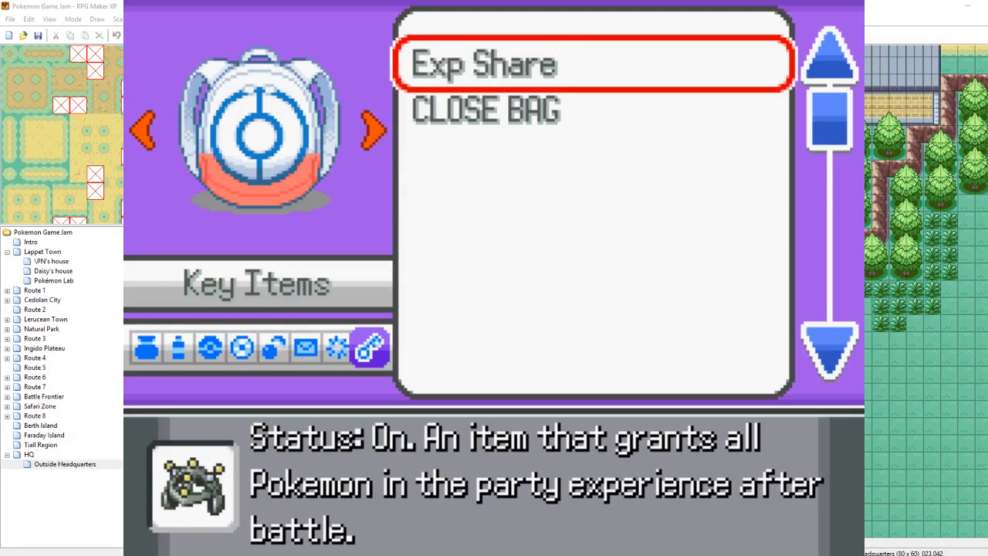
key(Return)
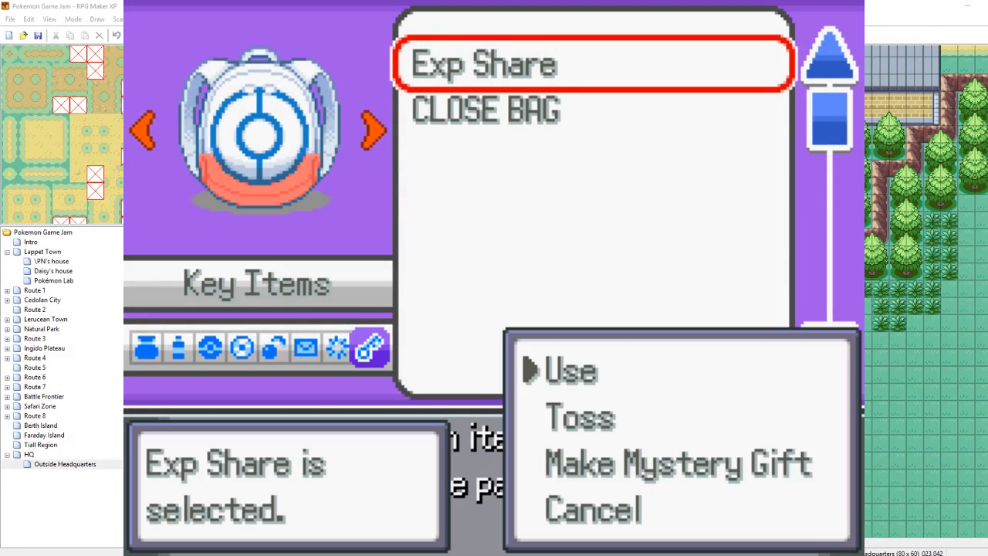
key(Return)
key(Return)
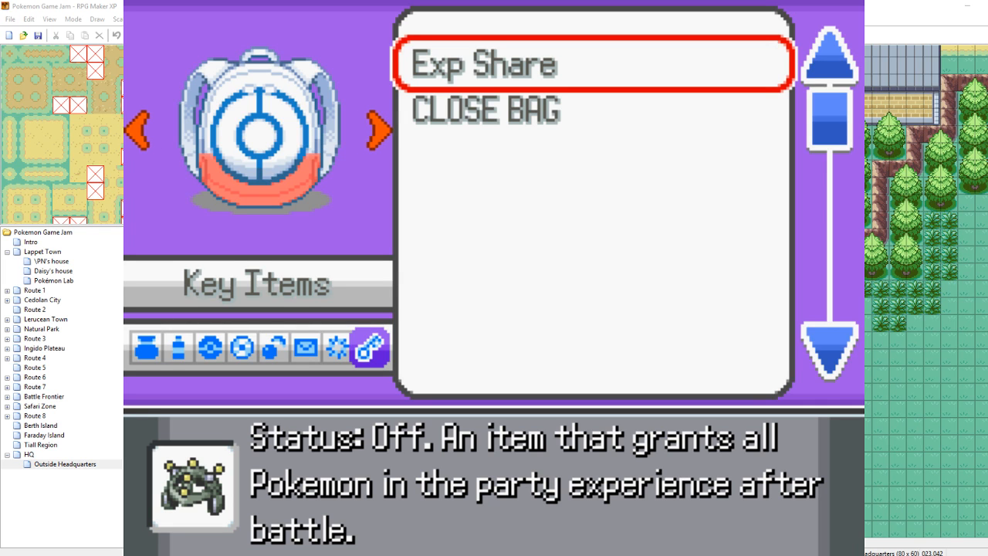
Toggle the Exp Share on and back off to test how its status description changes
key(Return)
key(Return)
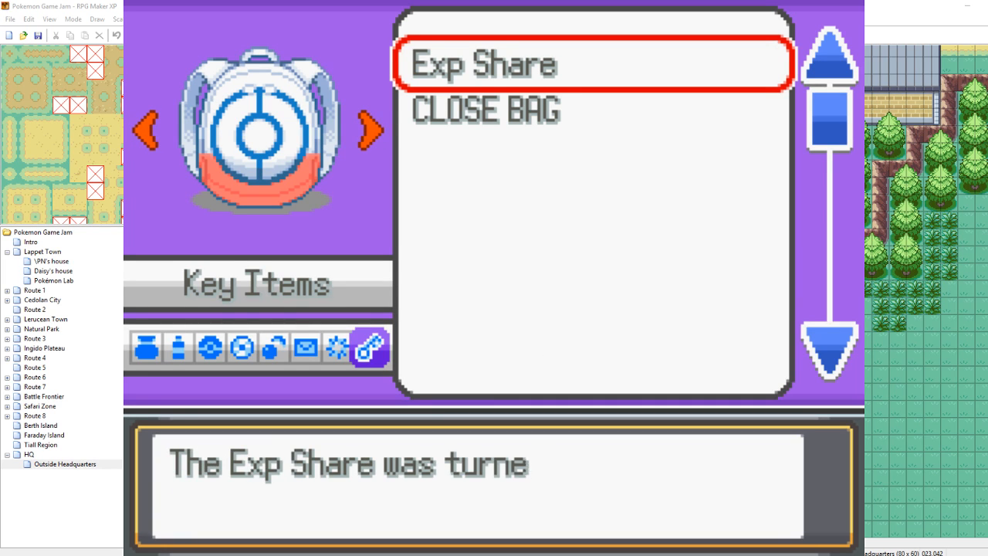
key(Return)
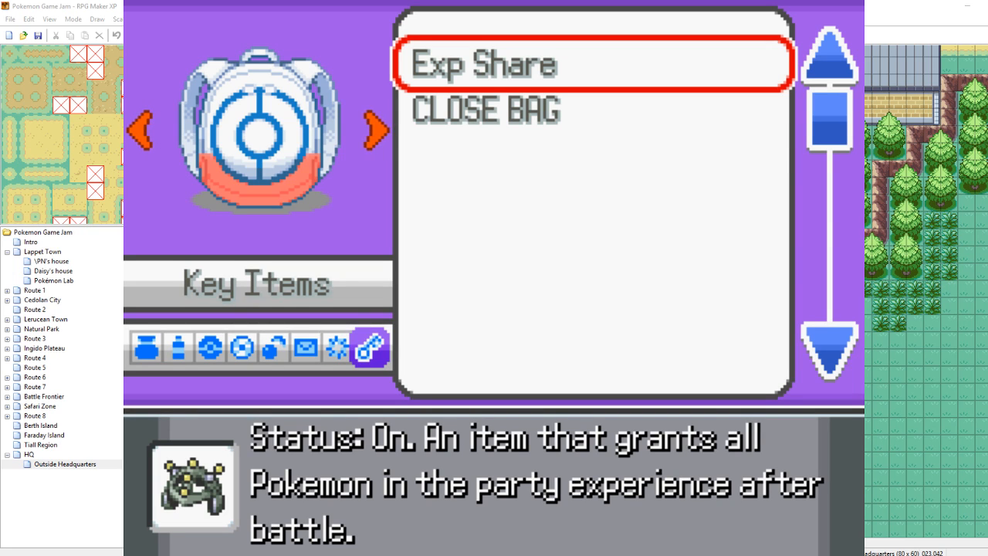
key(Return)
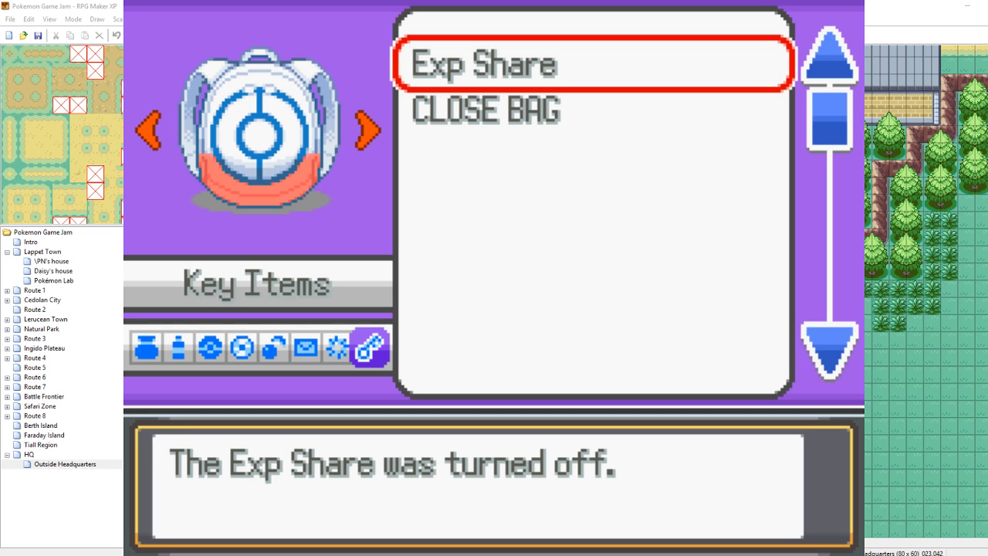
key(Return)
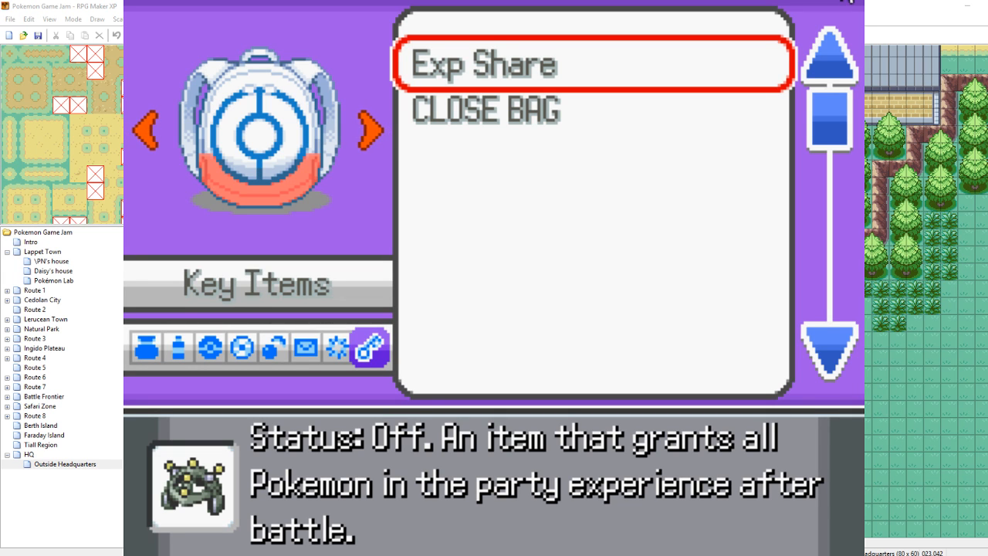
Close the playtest, review the EXPALL entry in items.txt in Notepad++ and return to RPG Maker XP
key(alt+F4)
key(alt+Tab)
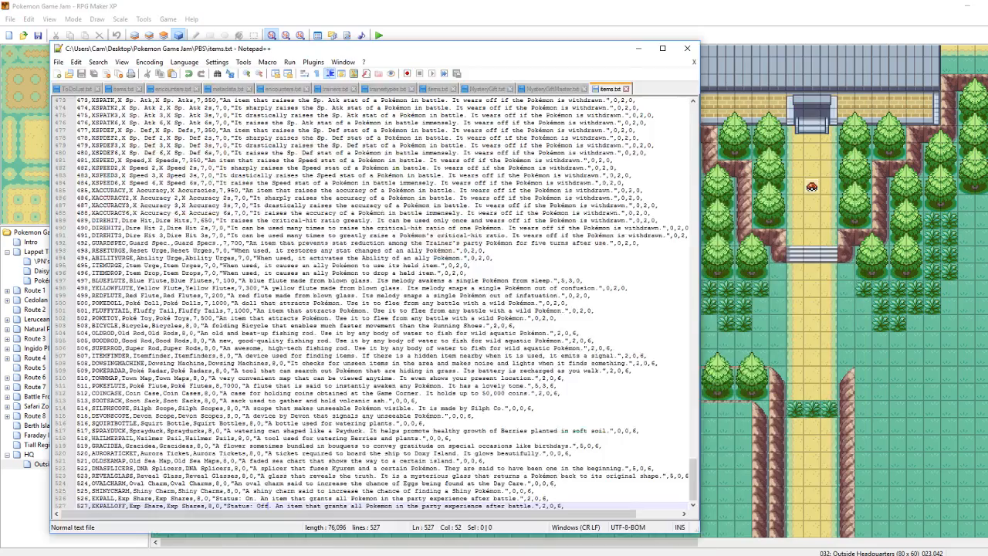
click(87, 498)
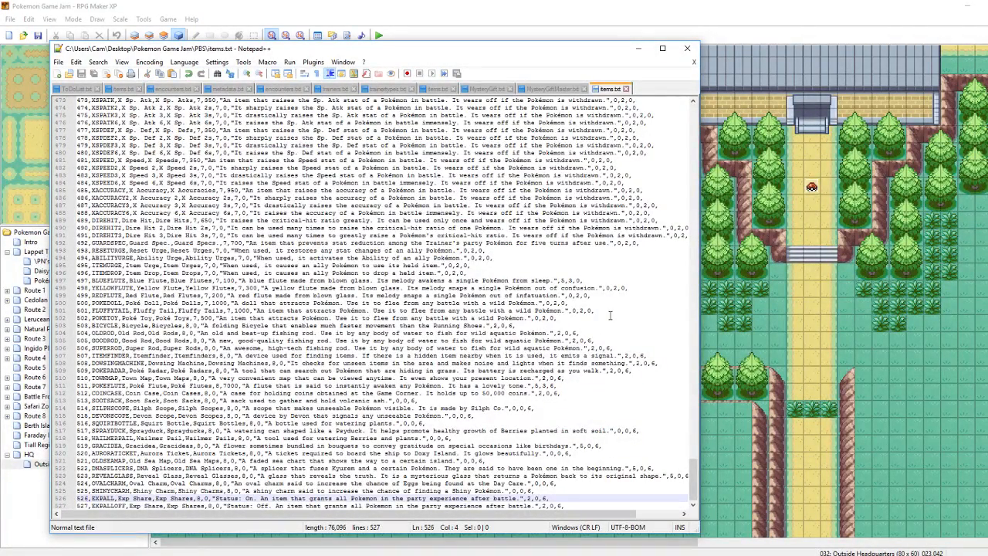
click(608, 19)
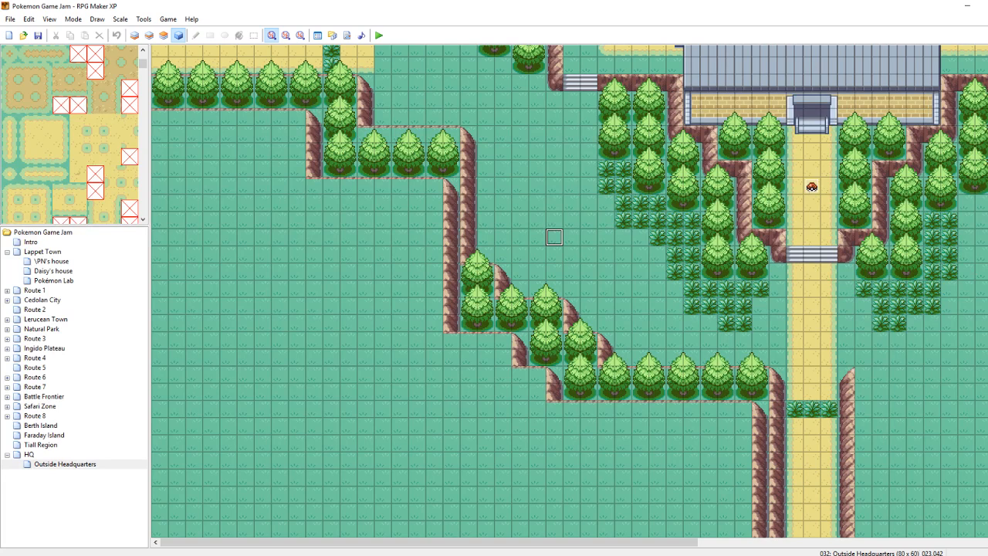
On layer 2, draw a second cliff ledge west of the path's cliff, running up and then west beneath the existing ledge
drag(680, 539, 732, 541)
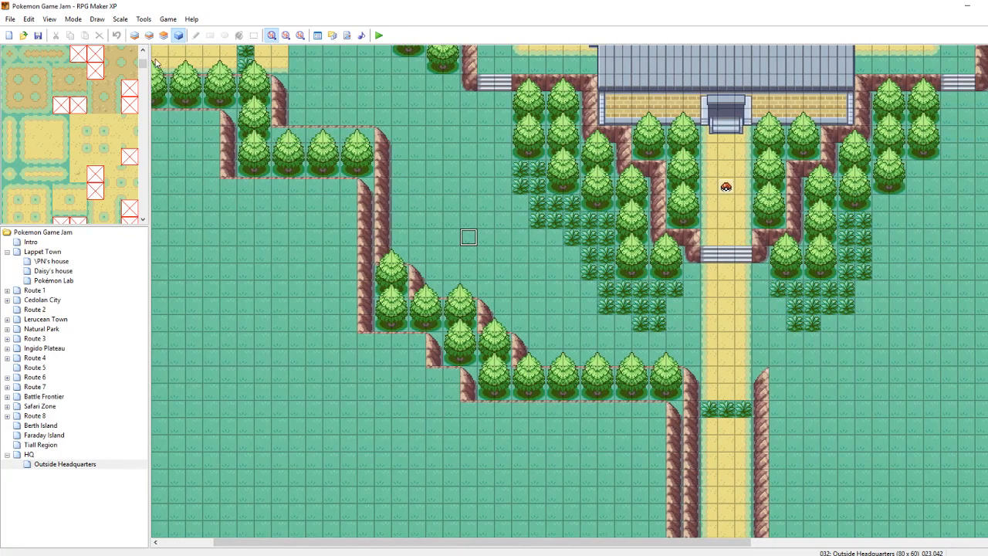
click(149, 35)
mouse_move(658, 513)
mouse_down()
mouse_move(653, 525)
mouse_move(644, 474)
mouse_move(656, 457)
mouse_move(641, 457)
mouse_move(638, 494)
mouse_move(656, 441)
mouse_up()
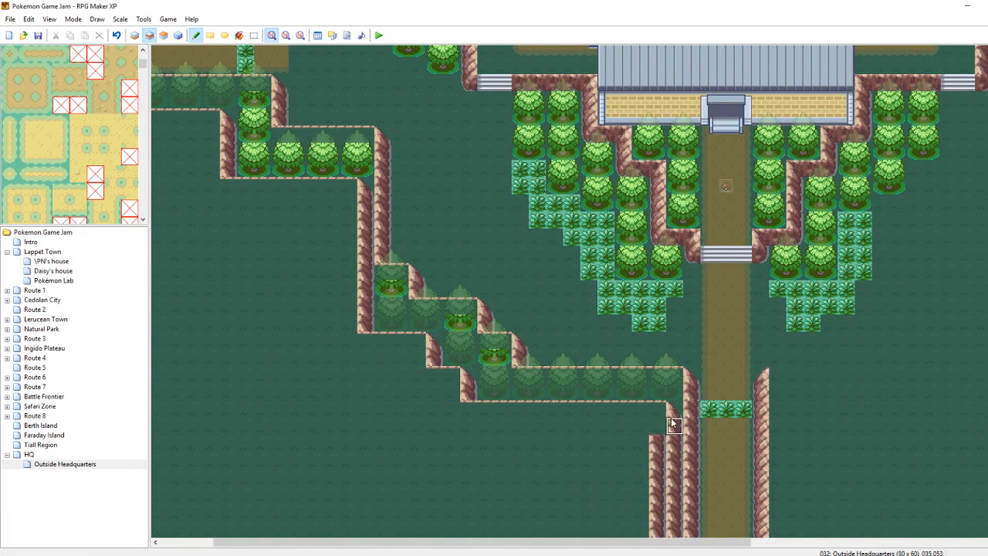
click(638, 421)
right_click(626, 421)
mouse_move(623, 427)
mouse_down()
mouse_move(452, 424)
mouse_move(456, 390)
mouse_up()
right_drag(454, 375, 436, 378)
click(437, 390)
right_click(448, 395)
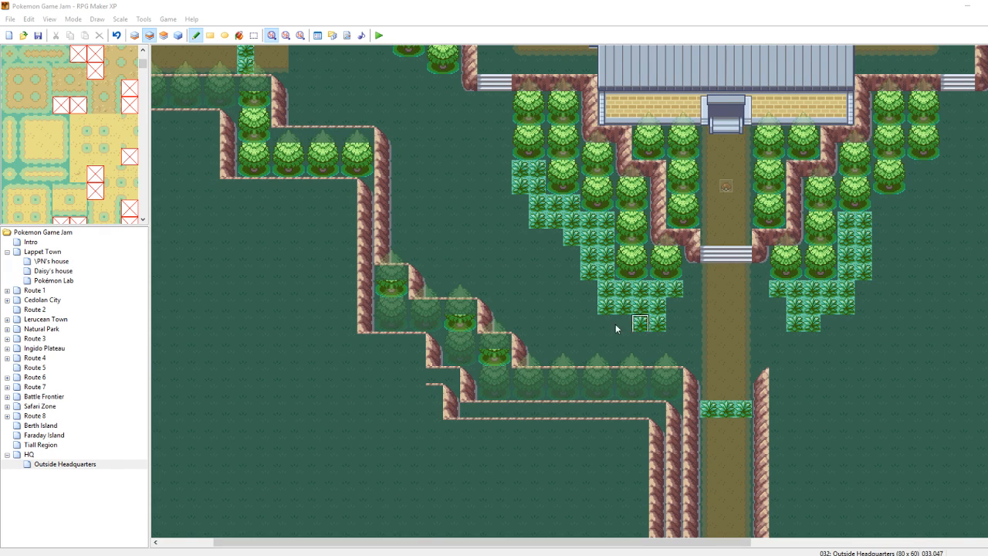
Continue the second cliff ledge with stepped corners and a long vertical wall beside the existing one
right_drag(452, 425, 452, 409)
click(451, 409)
click(417, 377)
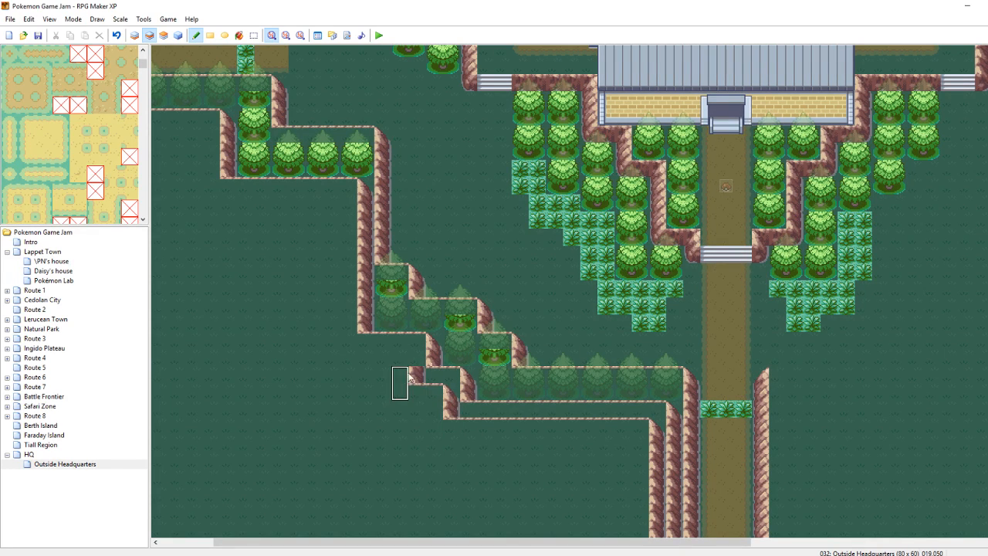
click(417, 360)
right_click(417, 342)
mouse_move(417, 359)
mouse_down()
mouse_move(348, 358)
mouse_move(356, 207)
mouse_up()
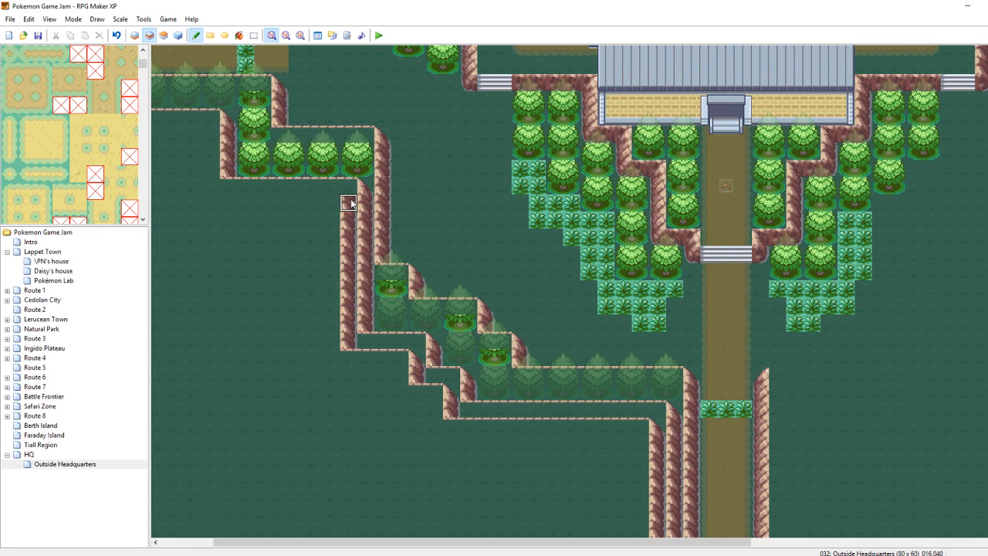
Extend the second ledge west below the tree row, up one corner and along to the map's western edge
drag(349, 202, 223, 202)
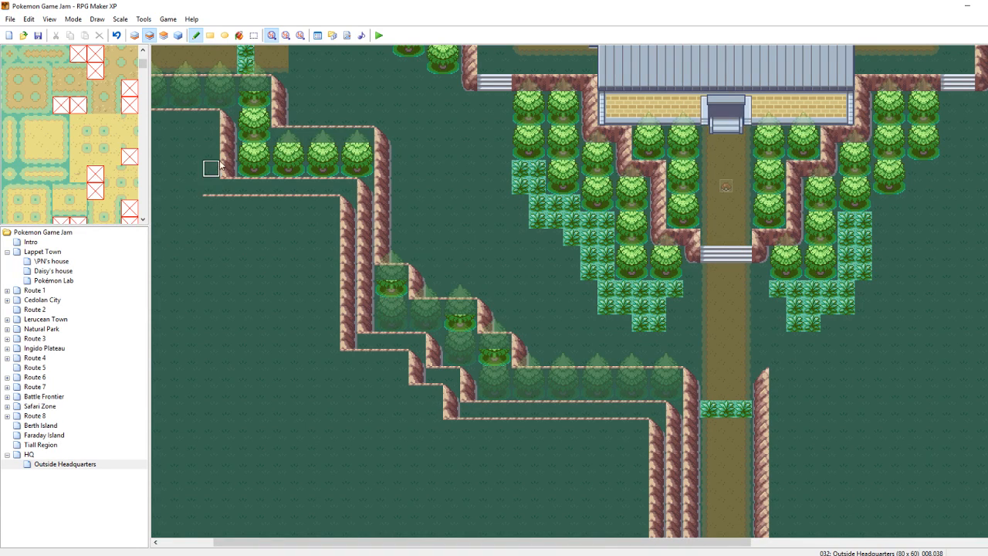
click(210, 185)
drag(207, 159, 210, 135)
right_drag(225, 117, 193, 118)
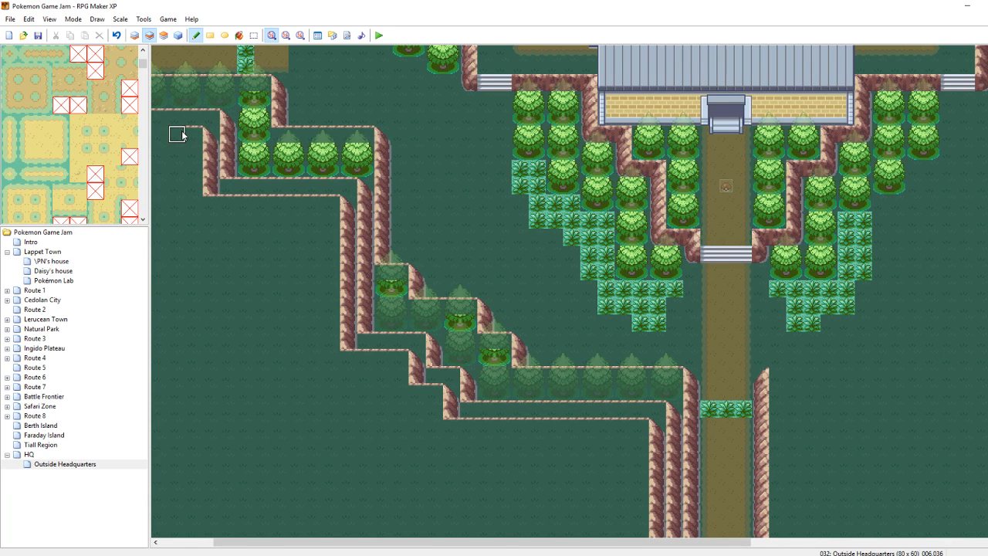
drag(298, 539, 213, 540)
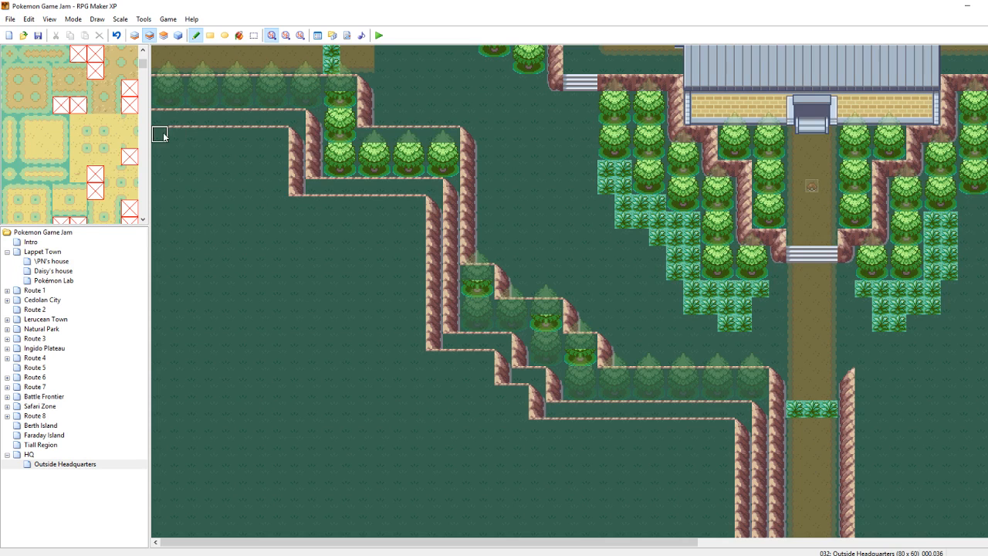
key(ctrl+z)
key(F4)
key(F4)
key(F4)
key(F4)
key(F4)
key(F4)
Draw a third cliff ledge outside the second, with a vertical wall beside the path and a horizontal edge running west
right_drag(741, 461, 741, 531)
click(727, 530)
right_click(743, 430)
click(722, 445)
right_click(712, 429)
drag(709, 446, 517, 446)
Copy the cliff corner pieces to step the third ledge up and draw its long vertical wall
right_drag(537, 425, 535, 398)
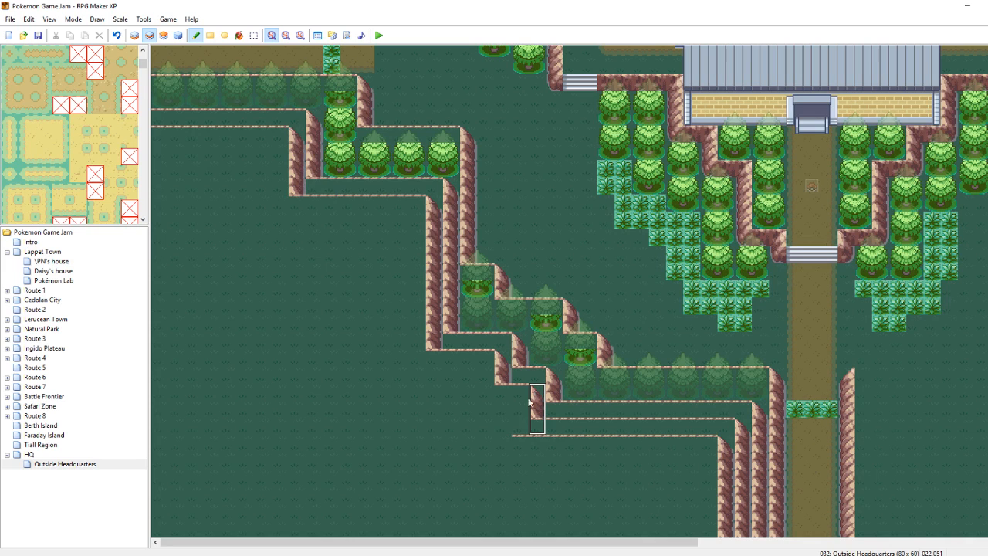
click(520, 395)
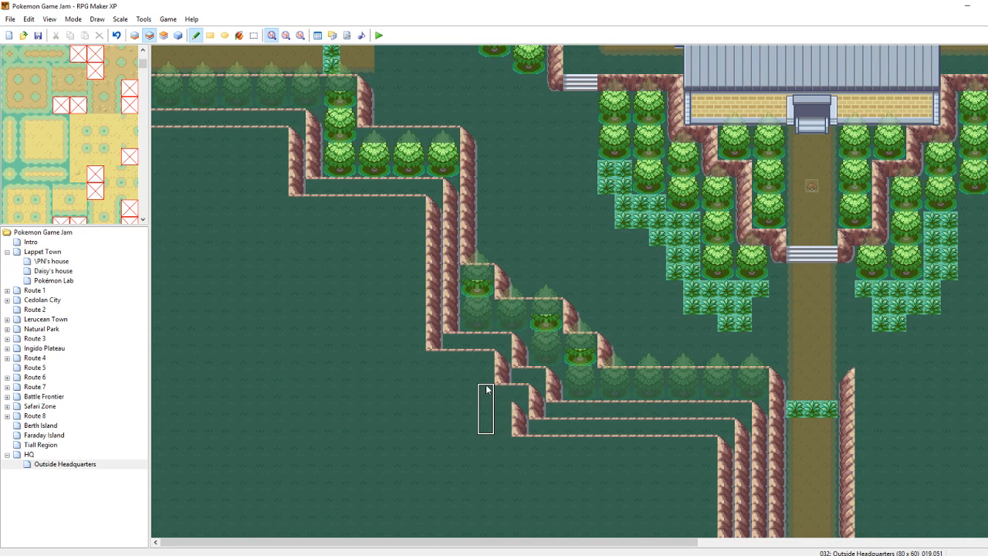
click(488, 379)
right_click(504, 394)
click(504, 407)
mouse_move(470, 376)
mouse_down()
mouse_move(419, 374)
mouse_move(417, 236)
mouse_up()
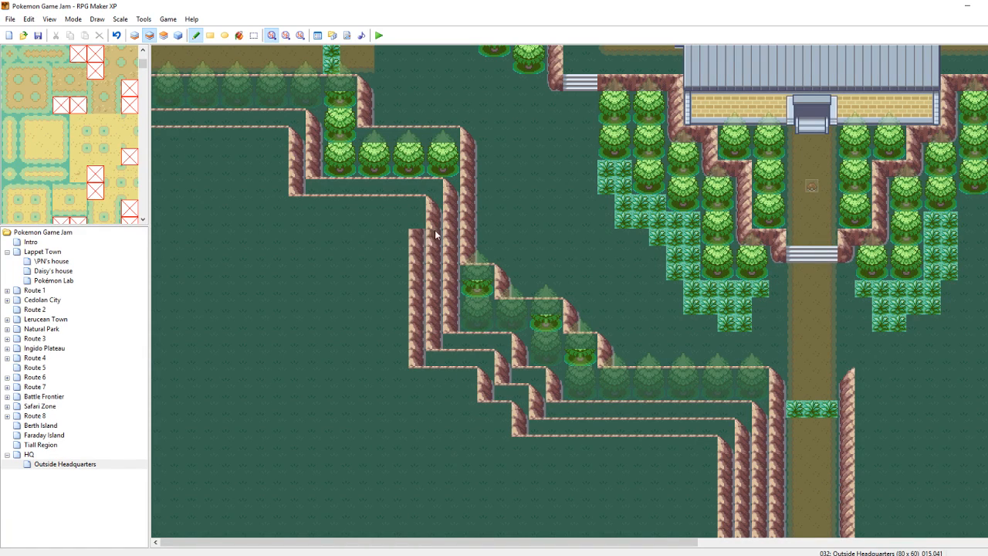
Finish the upper part of the third ledge, carrying it west and around the corner to the map's western edge
right_drag(429, 207, 393, 209)
click(380, 218)
mouse_move(379, 212)
mouse_down()
mouse_move(276, 216)
mouse_move(277, 165)
mouse_move(260, 155)
mouse_move(159, 152)
mouse_up()
right_click(279, 187)
right_click(293, 140)
click(278, 155)
right_click(260, 136)
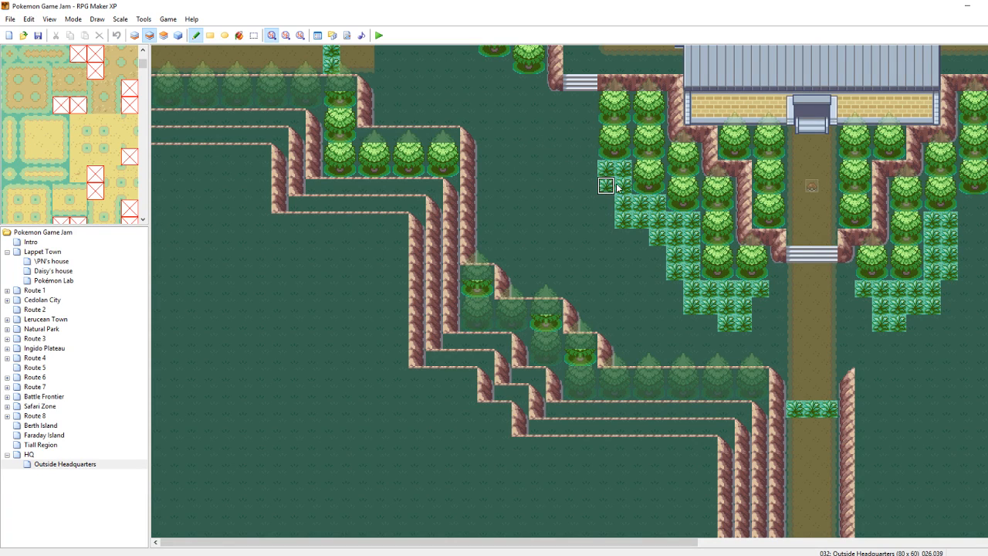
Copy a 2 by 2 patch of tall grass and paint it stepping down along the innermost cliff toward the path
right_drag(610, 176, 621, 186)
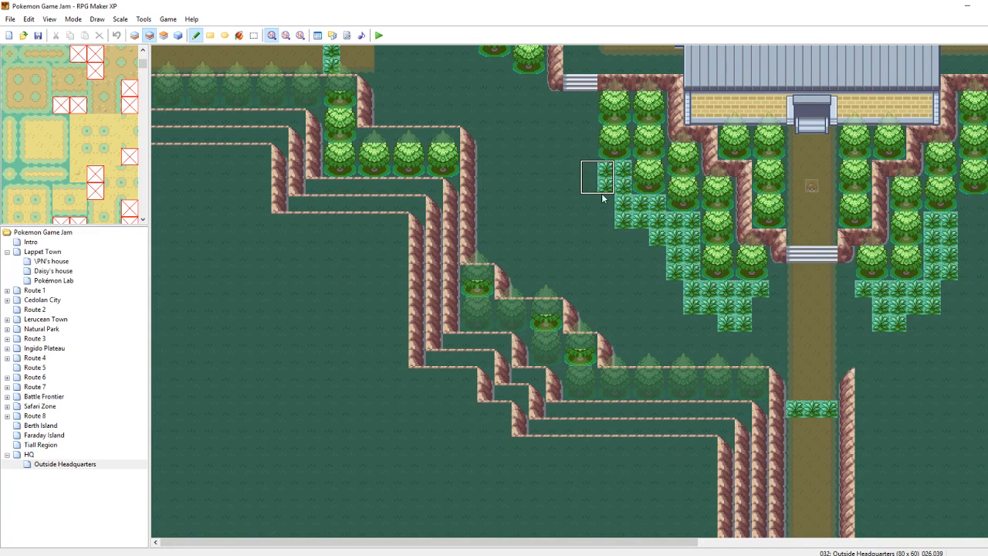
click(500, 255)
mouse_move(499, 255)
mouse_down()
mouse_move(498, 212)
mouse_move(530, 265)
mouse_up()
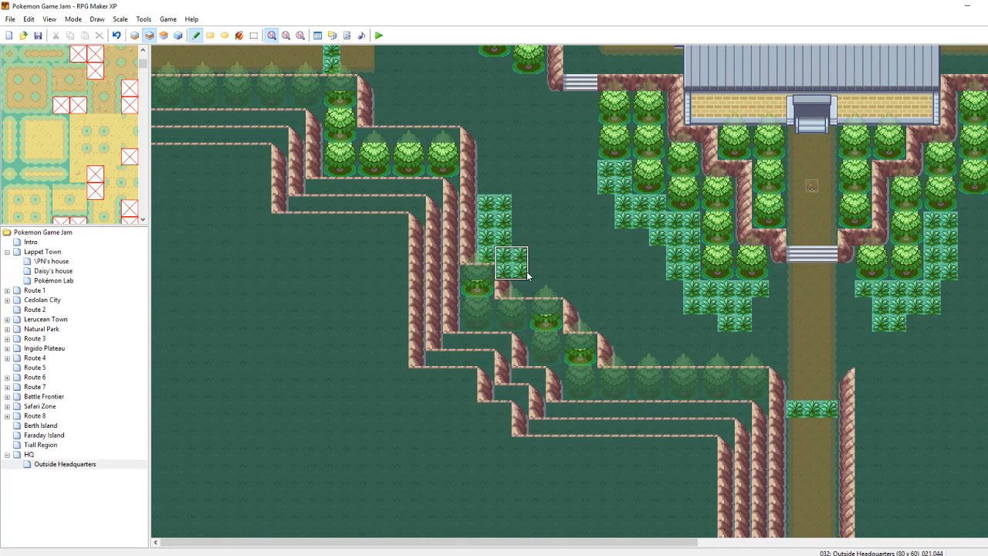
click(532, 276)
mouse_move(533, 282)
mouse_down()
mouse_move(553, 261)
mouse_move(533, 253)
mouse_move(553, 266)
mouse_up()
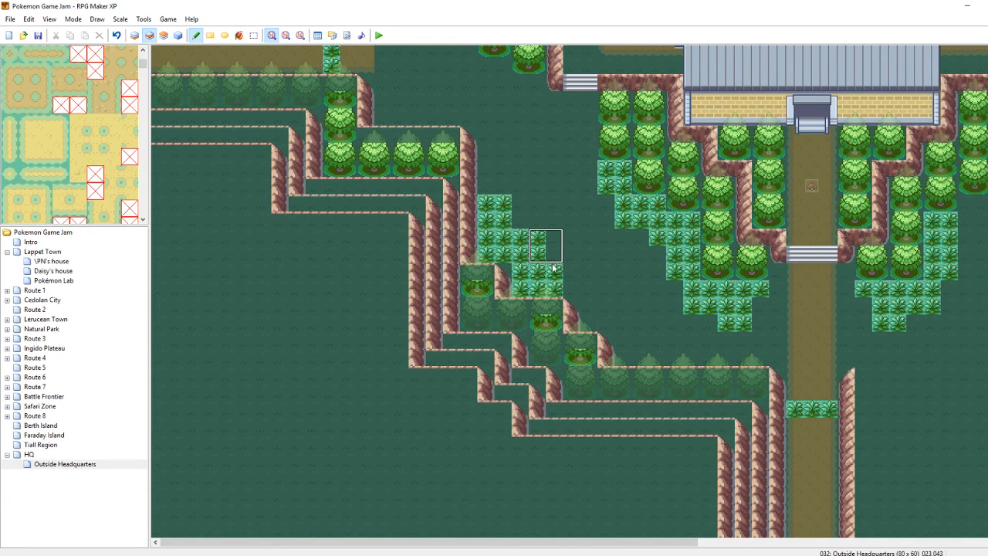
click(554, 276)
click(590, 286)
click(605, 320)
mouse_move(606, 320)
mouse_down()
mouse_move(632, 332)
mouse_move(642, 352)
mouse_move(690, 356)
mouse_up()
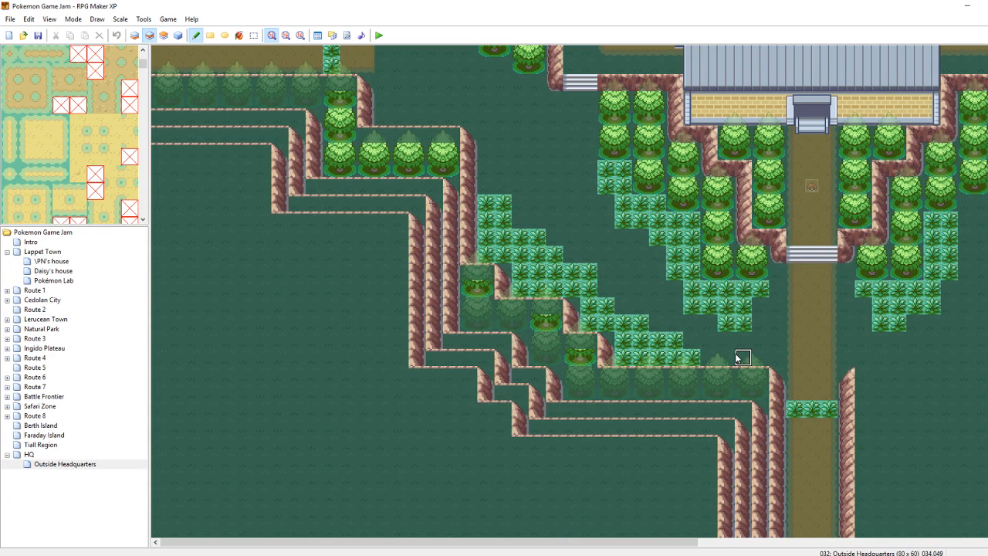
Widen the tall grass and extend it up beside the innermost vertical cliff wall, and save the project
key(F4)
key(F4)
mouse_move(507, 201)
mouse_down()
mouse_move(499, 185)
mouse_move(492, 195)
mouse_move(529, 227)
mouse_move(514, 170)
mouse_move(538, 203)
mouse_up()
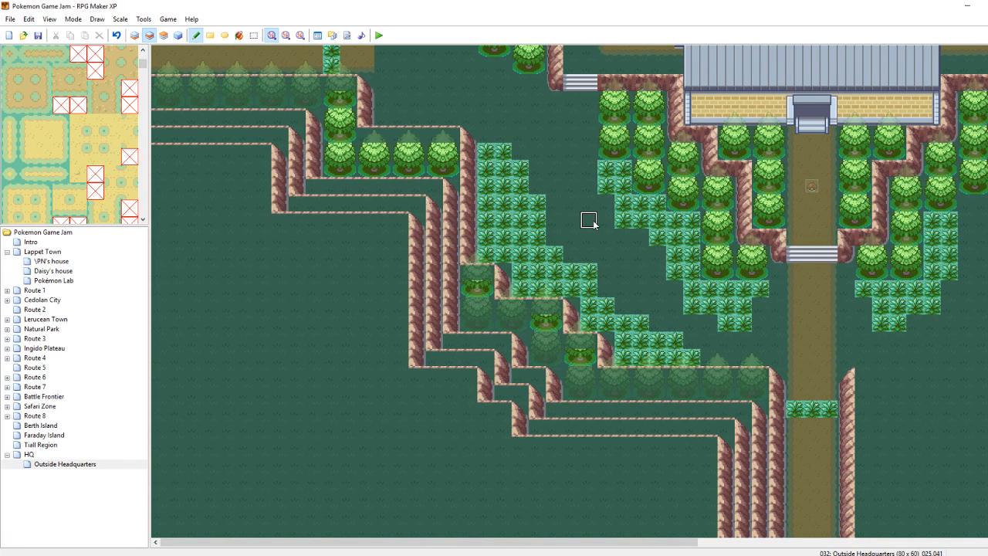
key(ctrl+s)
Paint tall grass on the ledge above the upper tree row and join it to the grass beside the cliff
drag(391, 117, 453, 122)
click(483, 133)
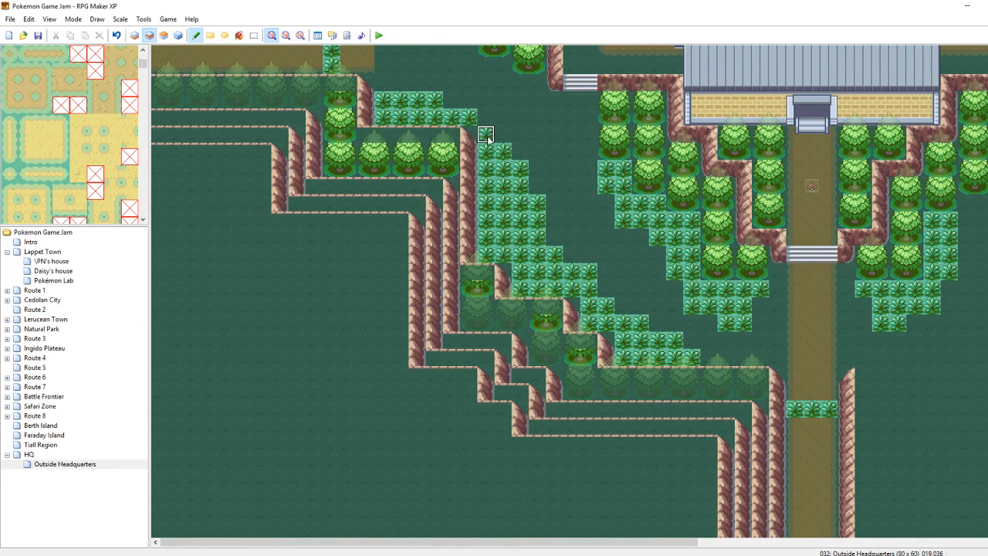
click(486, 118)
click(503, 134)
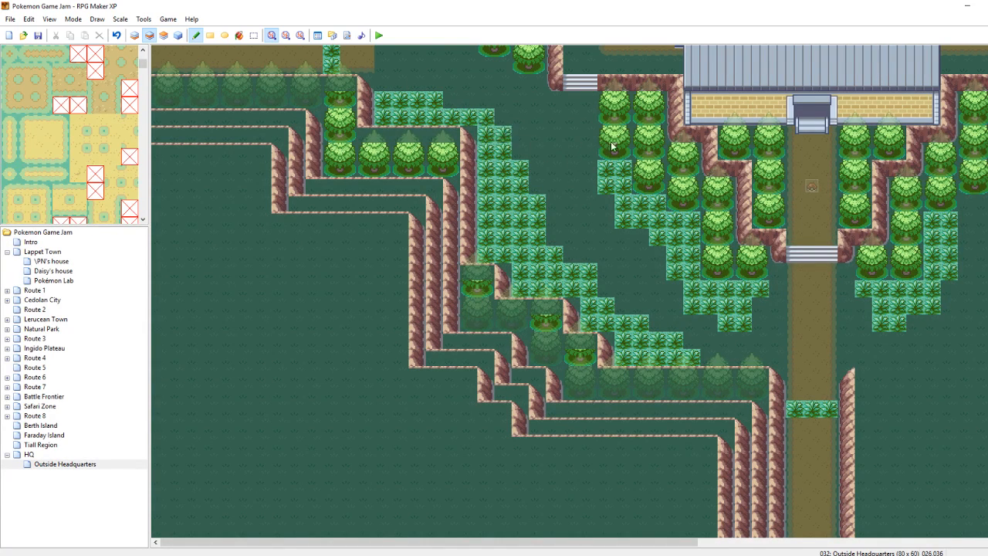
Add a tree at the western end of the tree cluster beside headquarters, with its base on layer 2 and its top on layer 3
scroll(570, 291, up, 4)
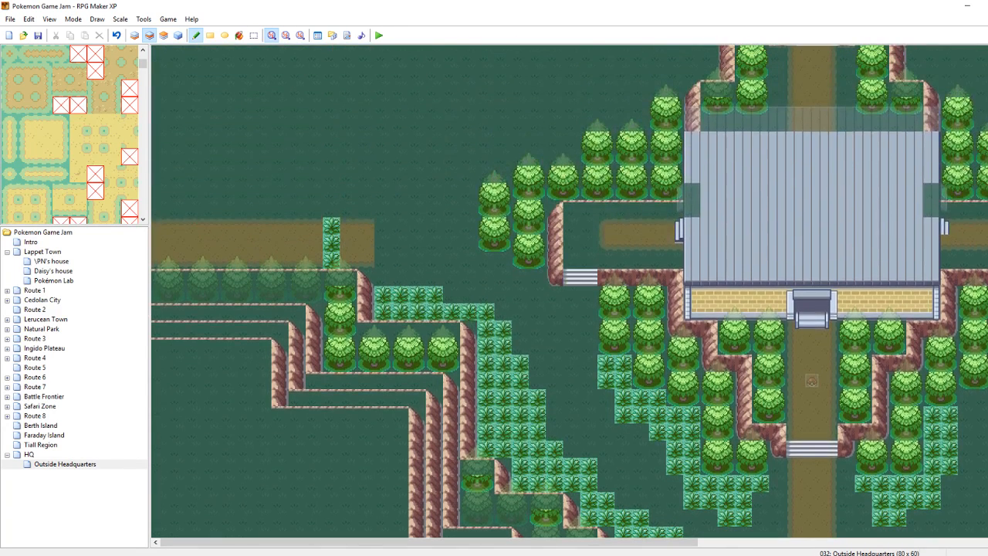
right_drag(484, 225, 497, 242)
click(471, 223)
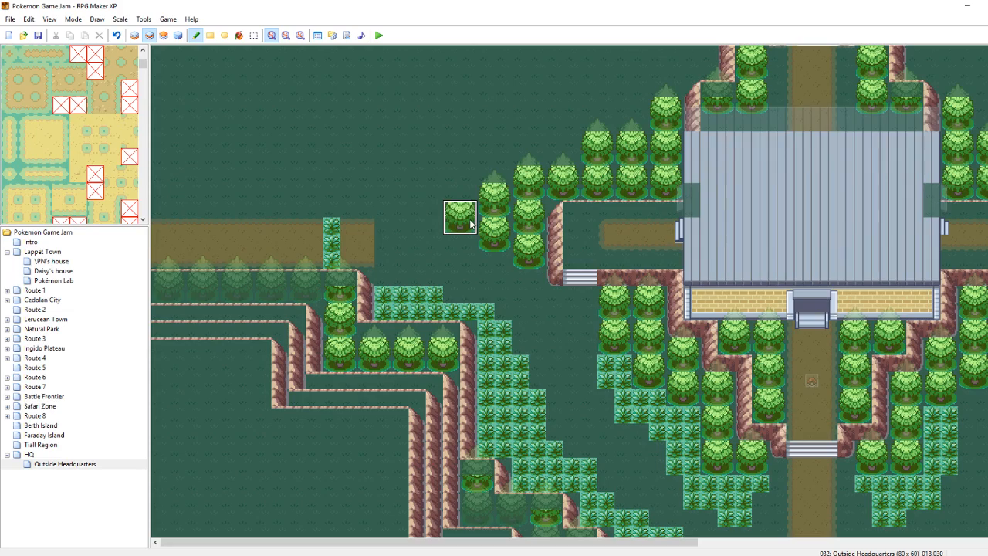
key(F4)
mouse_move(497, 176)
right_down()
mouse_move(488, 177)
mouse_move(498, 179)
right_up()
key(F4)
click(164, 36)
click(461, 191)
right_click(383, 173)
key(F4)
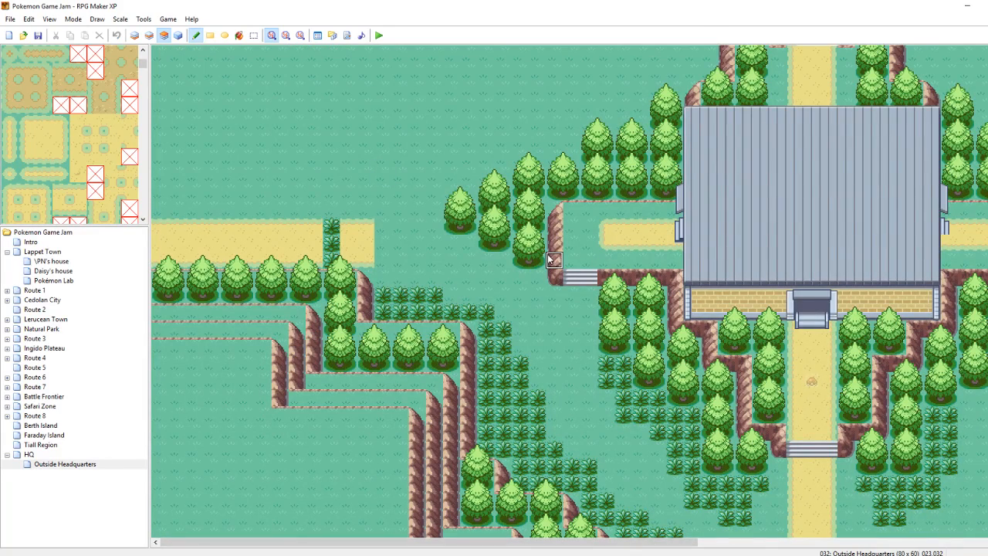
On layer 2, paint a horizontal cliff wall along the western path's upper edge out to the map's western edge
key(F4)
key(F6)
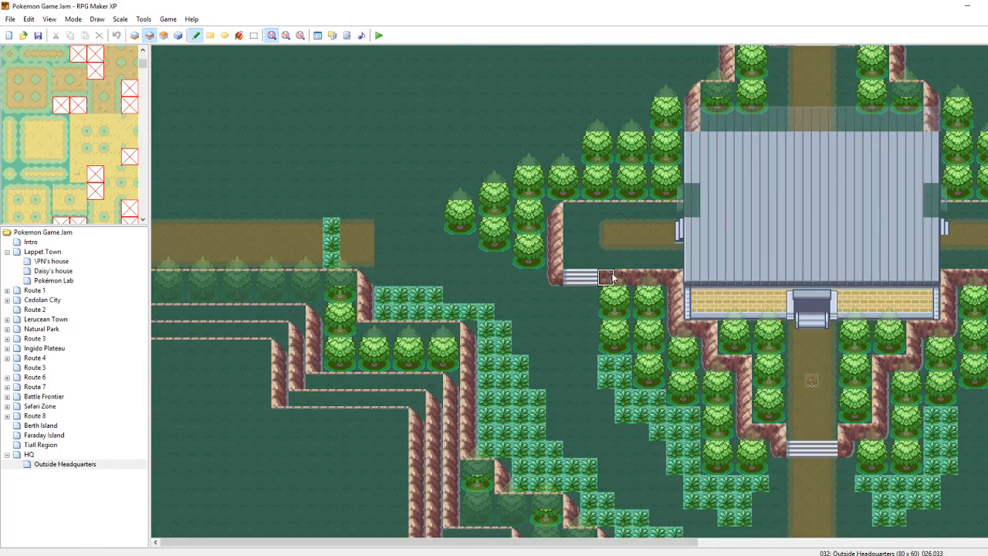
mouse_move(331, 208)
mouse_down()
mouse_move(363, 207)
mouse_move(159, 208)
mouse_up()
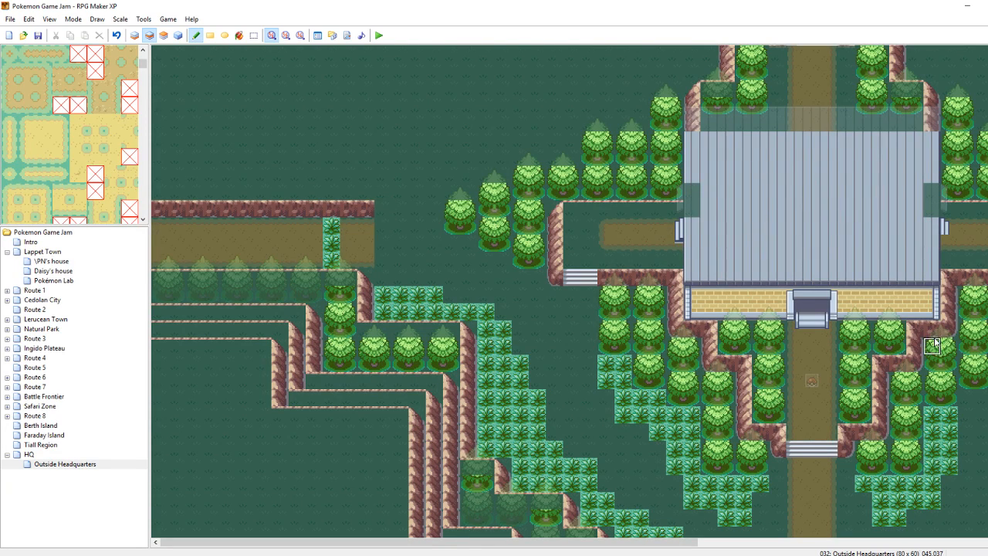
Paint a vertical cliff wall up from the eastern end of the western path's upper cliff and step it east at the top
right_click(365, 294)
drag(366, 193, 369, 155)
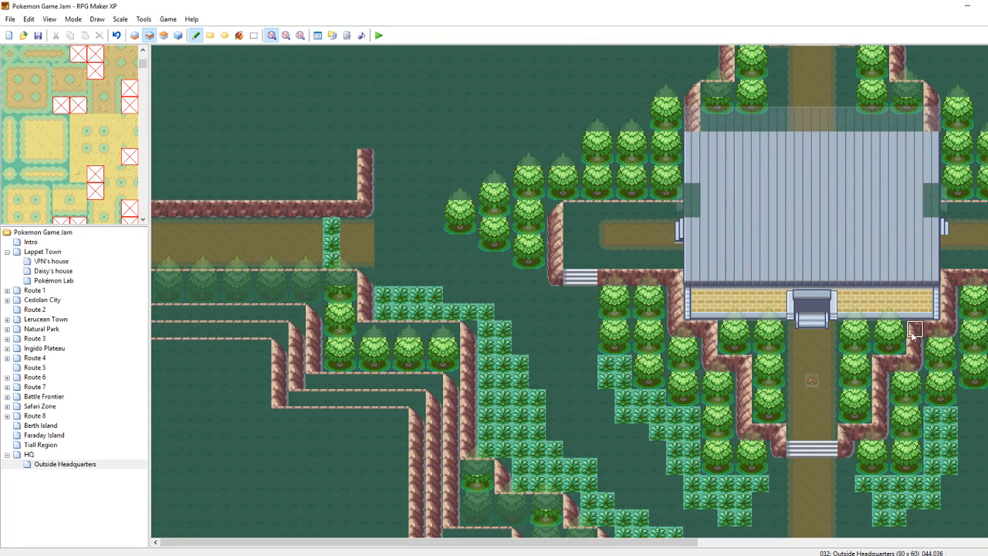
click(366, 141)
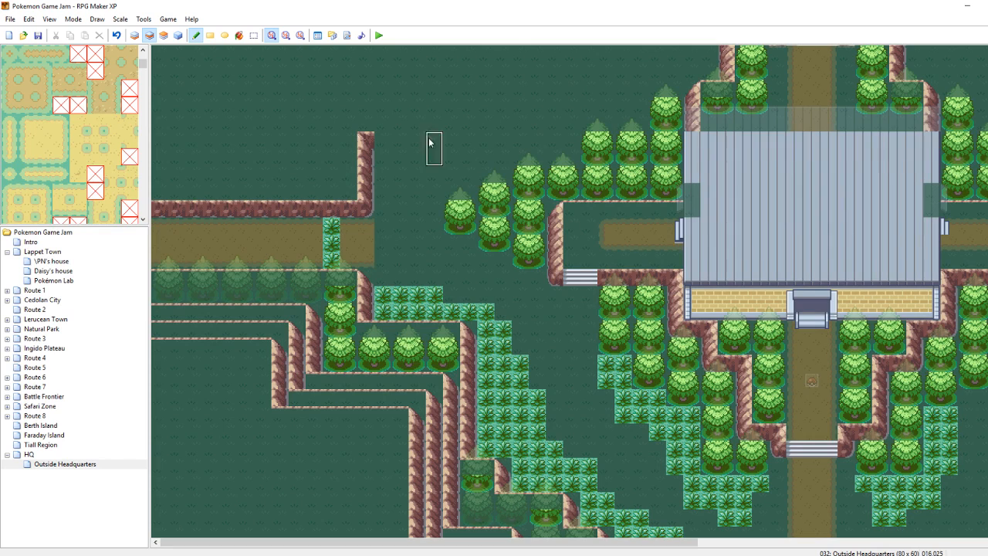
click(395, 125)
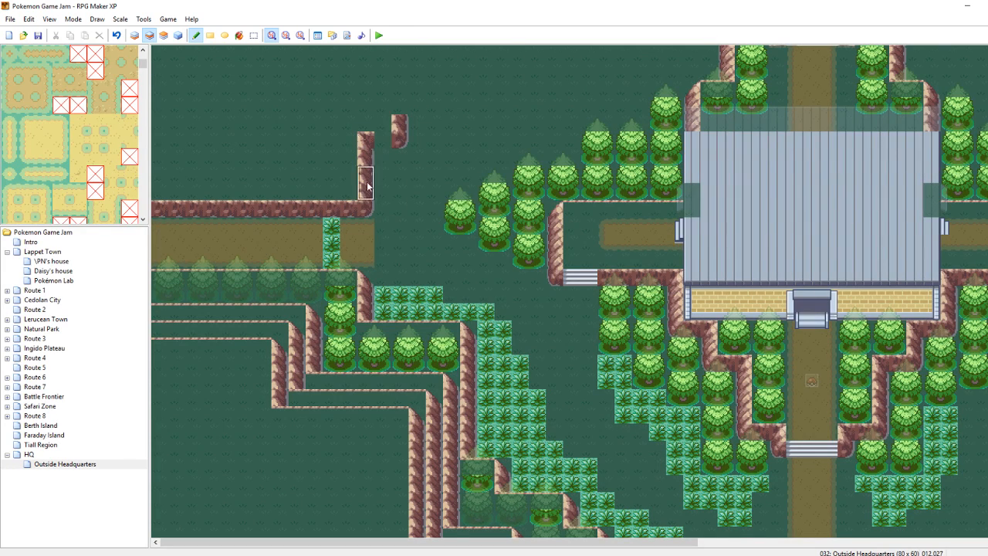
click(383, 141)
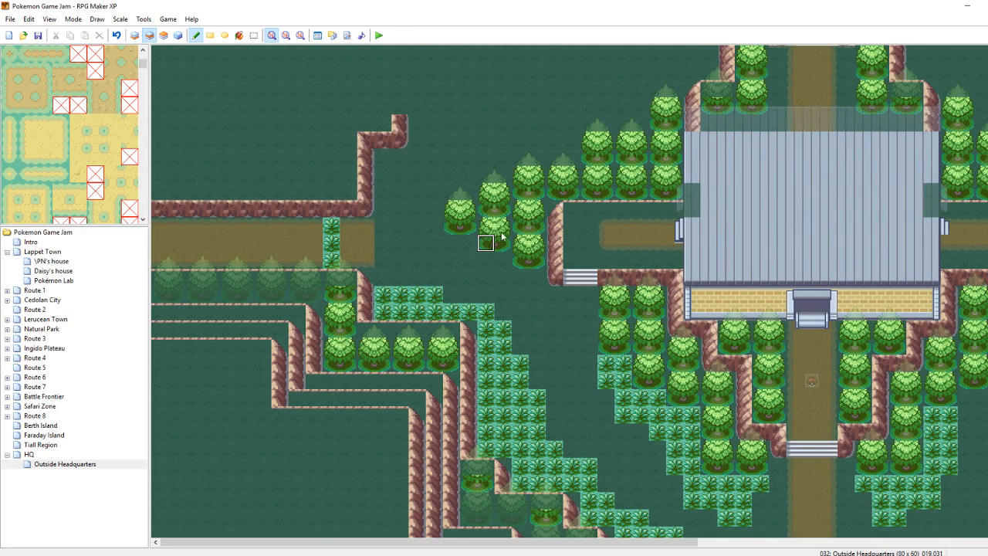
Add two trees in the tall grass beside the innermost vertical cliff, with bases on layer 2 and tops on layer 3
click(494, 438)
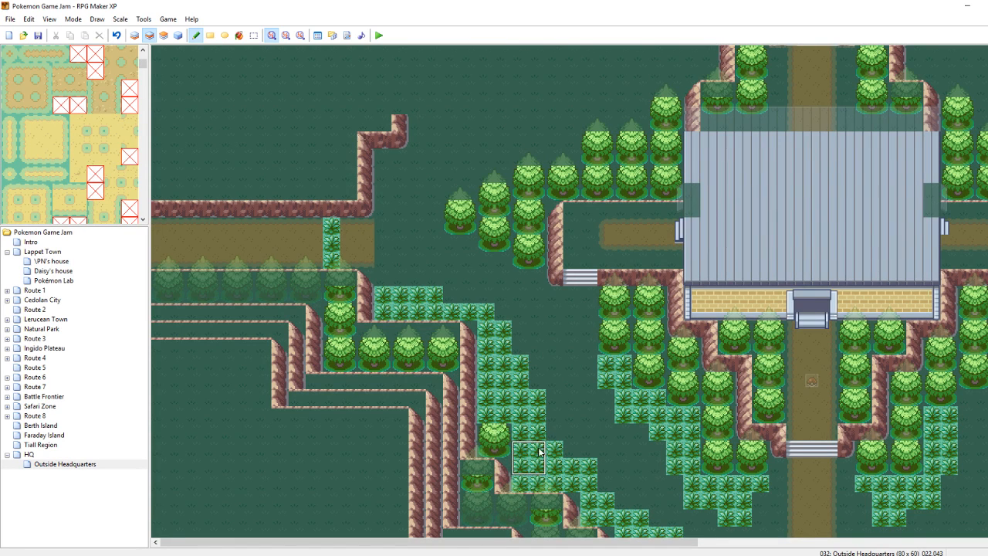
click(539, 466)
key(F4)
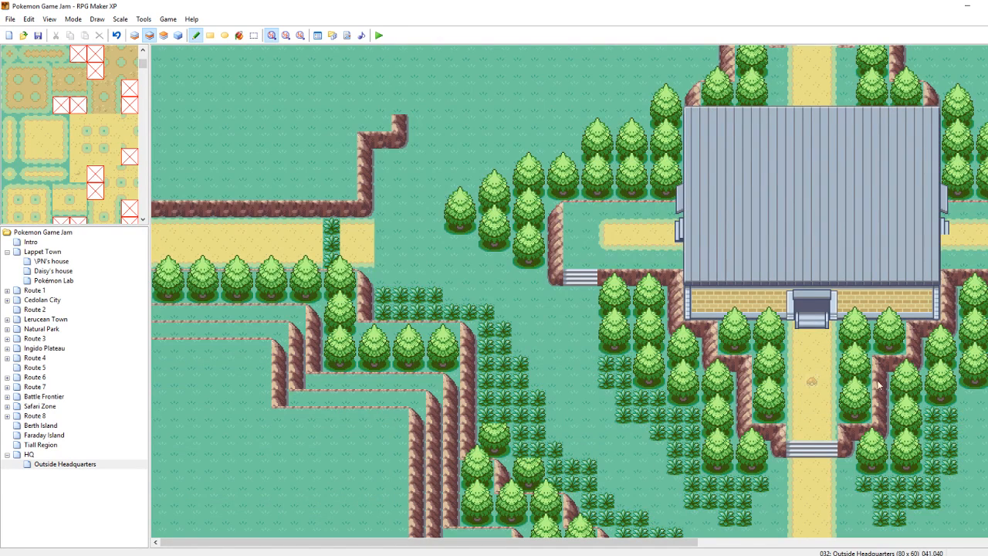
scroll(570, 291, down, 4)
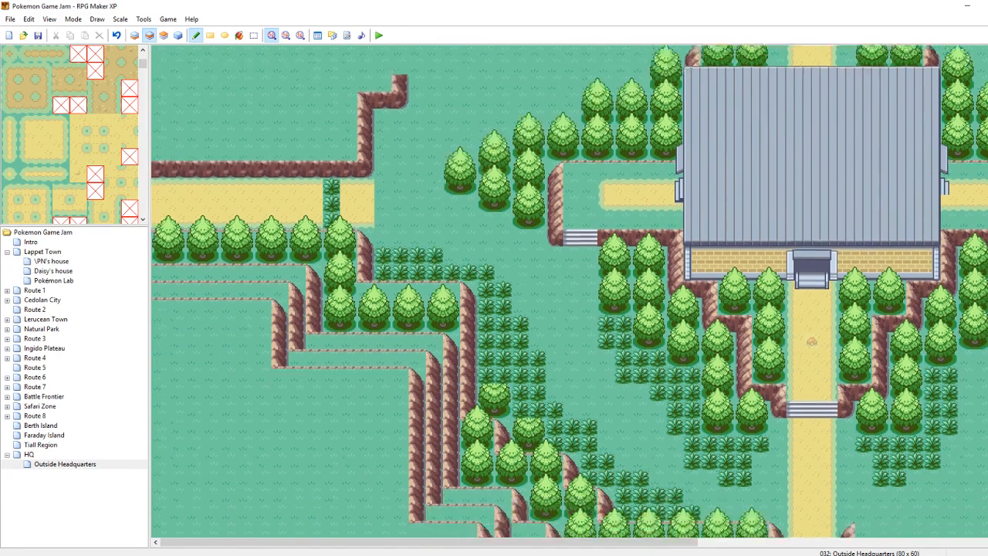
click(164, 36)
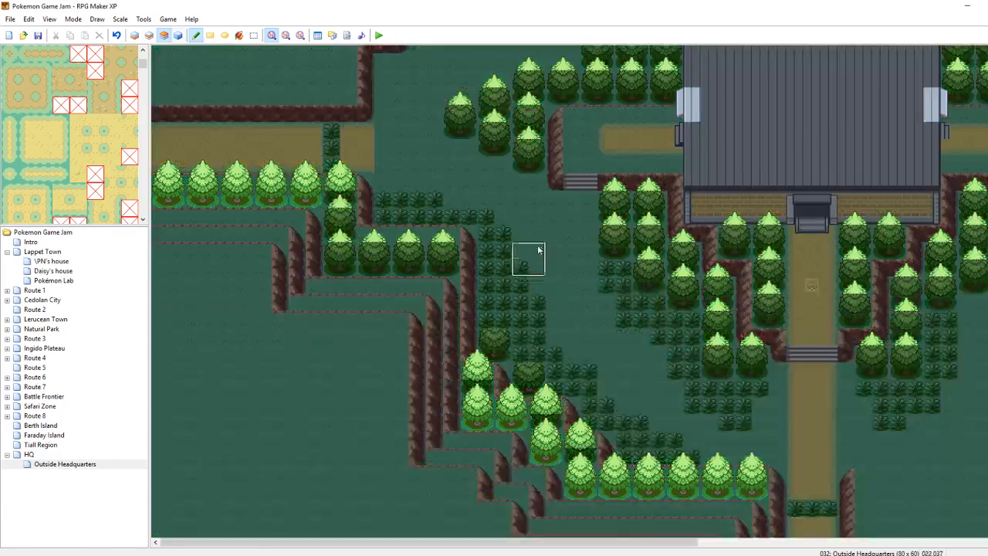
click(503, 325)
click(518, 353)
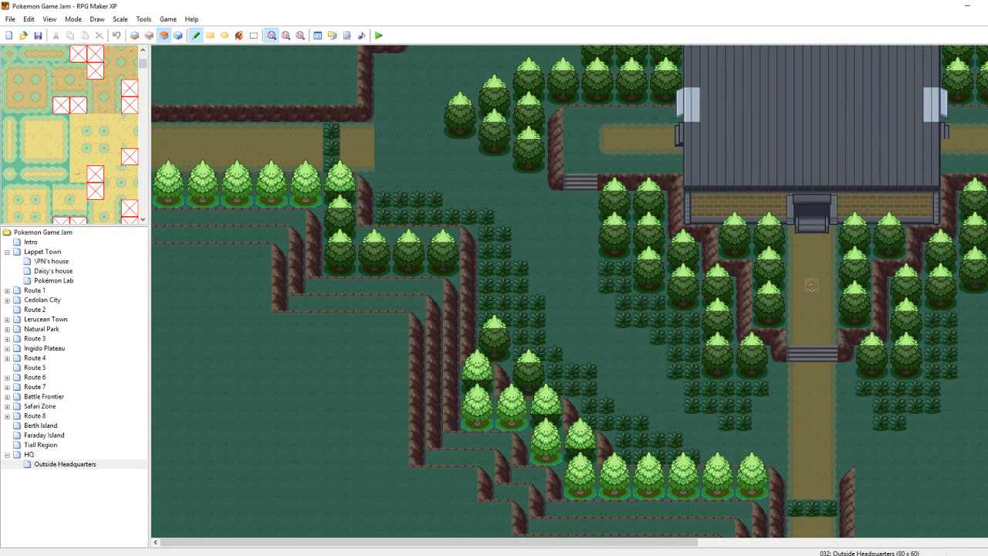
On layer 2, replace the new cliff's upper step with a tree base and raise the wall so it turns east above it
click(149, 35)
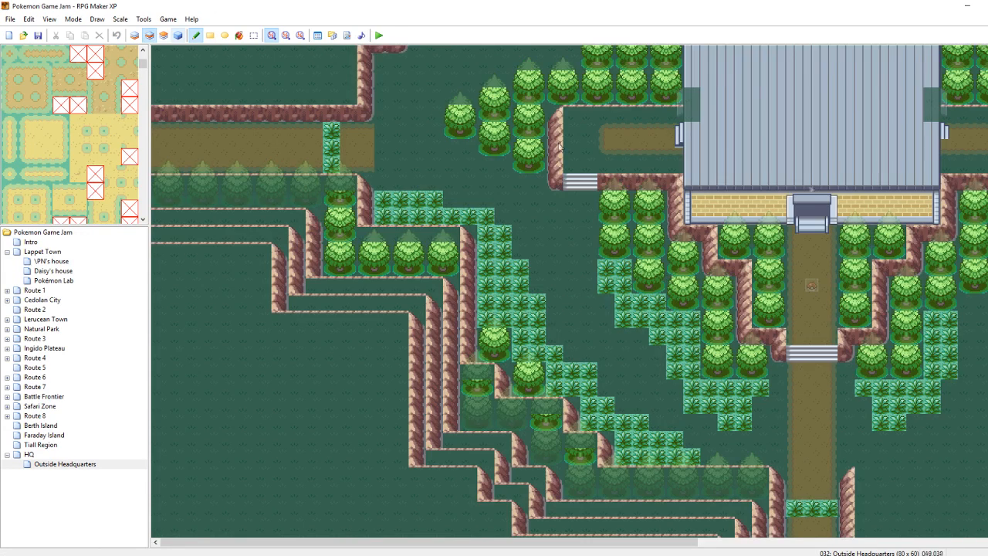
scroll(569, 291, up, 1)
scroll(536, 216, up, 1)
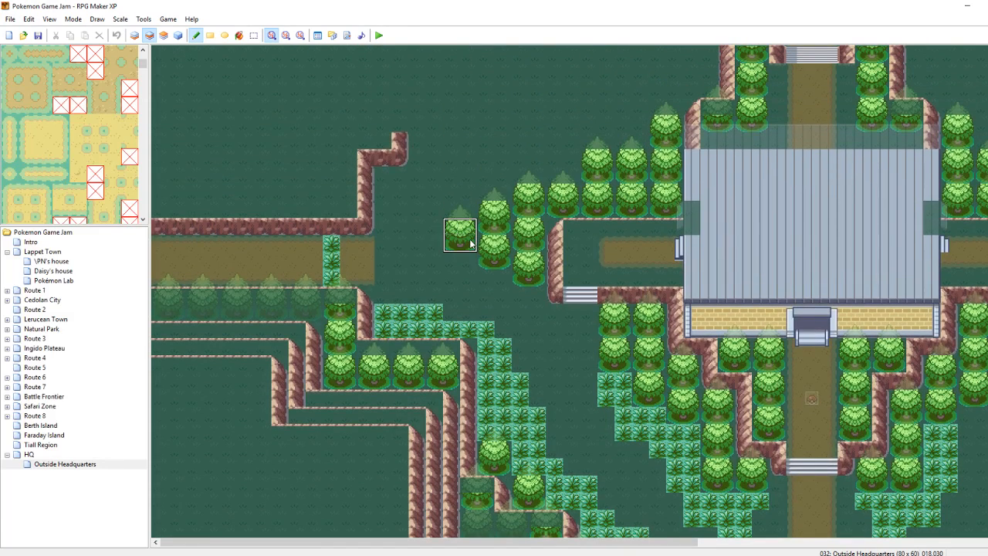
click(392, 151)
click(366, 166)
click(384, 143)
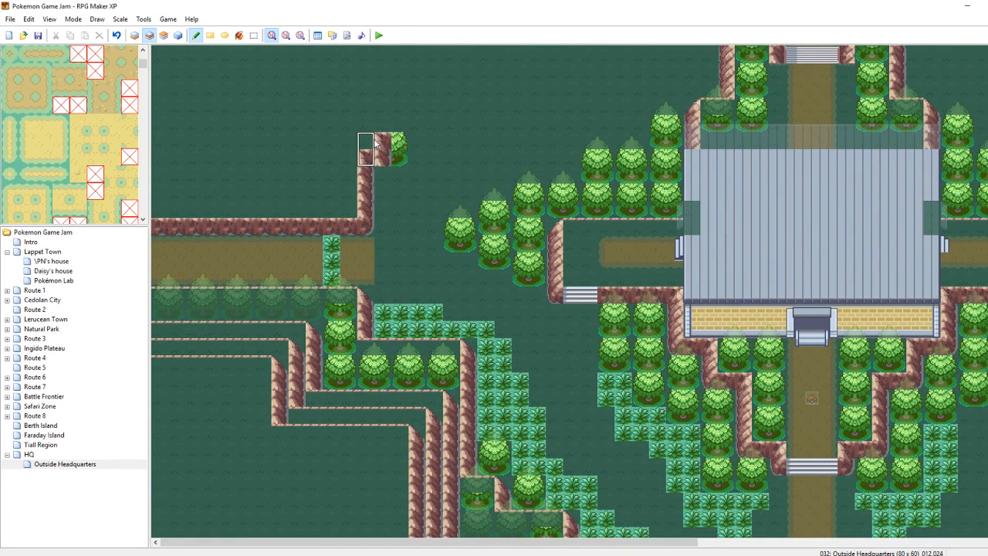
key(ctrl+z)
click(366, 133)
drag(382, 124, 403, 124)
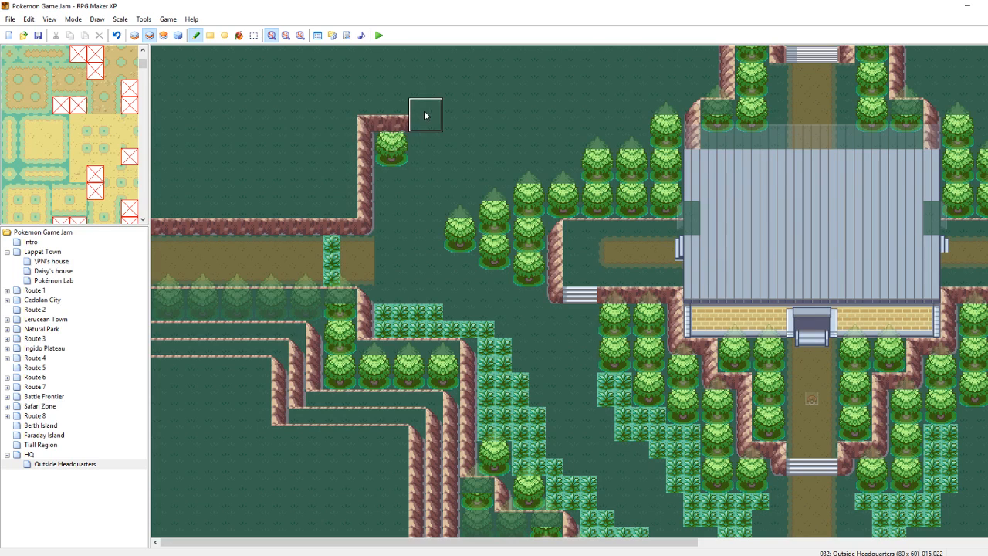
Add a second tree base diagonally above the first, step the cliff up beside it and extend the wall east over it
click(424, 114)
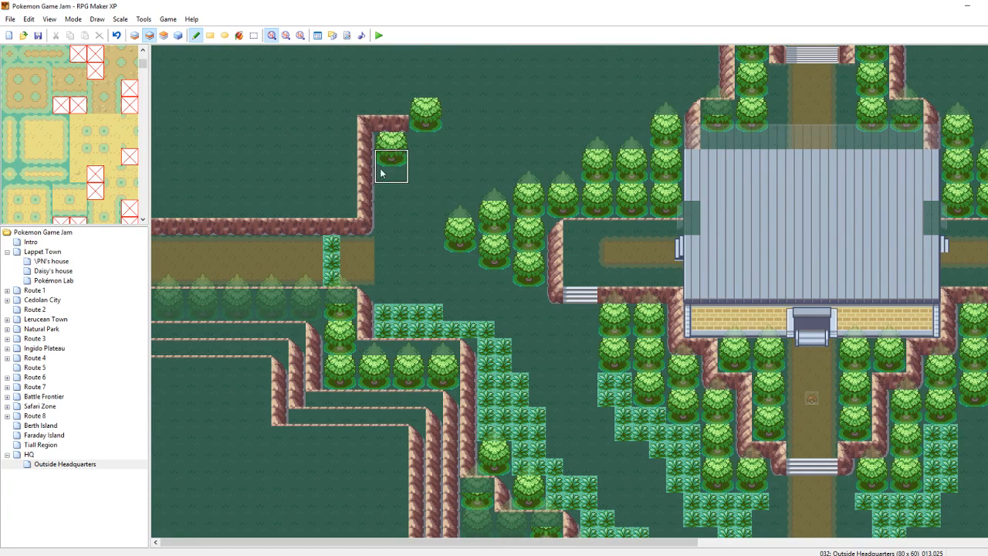
click(400, 108)
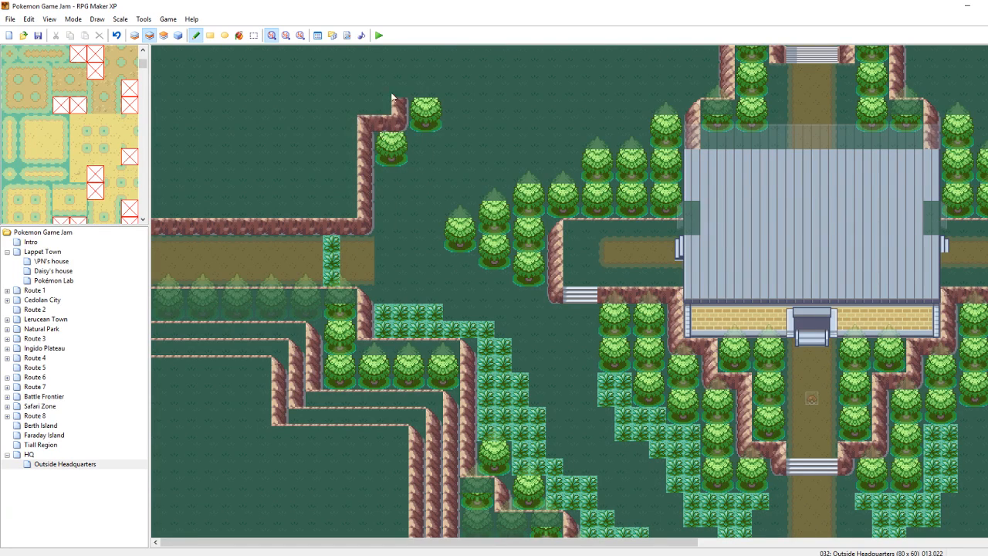
drag(400, 90, 437, 89)
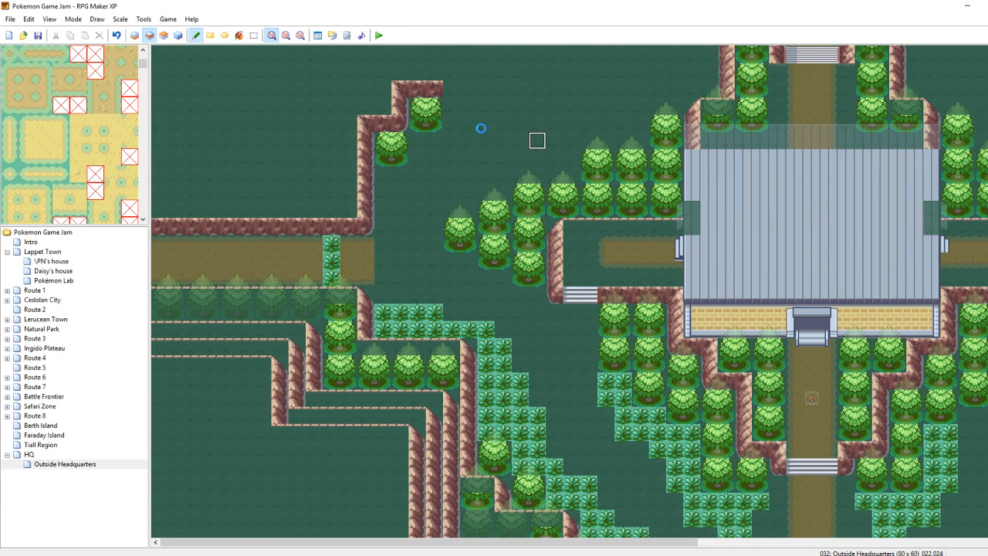
key(F4)
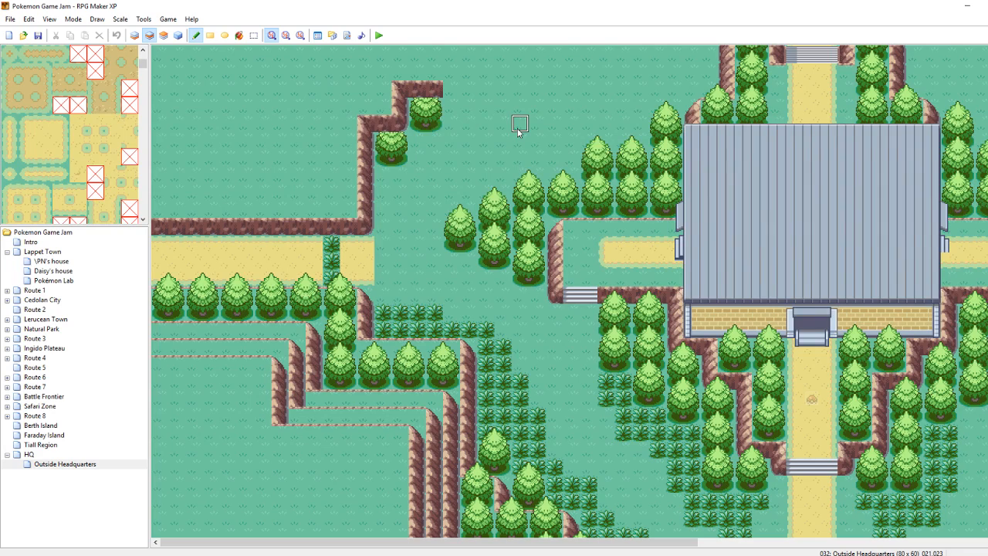
key(F4)
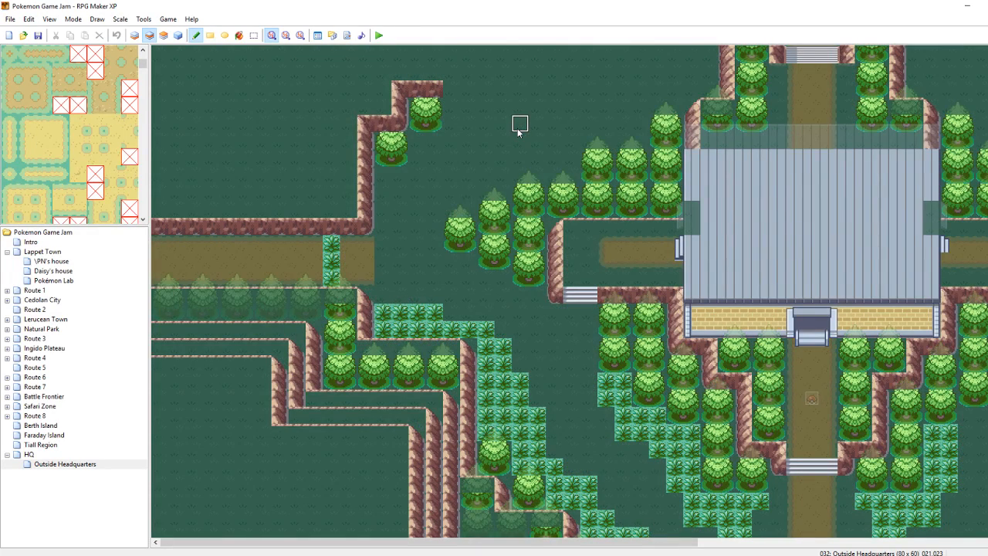
key(F4)
key(F4)
Line the upper side of the western cliff with tree bases, from the map's western edge up along the stepped wall
drag(350, 214, 174, 208)
drag(346, 176, 346, 142)
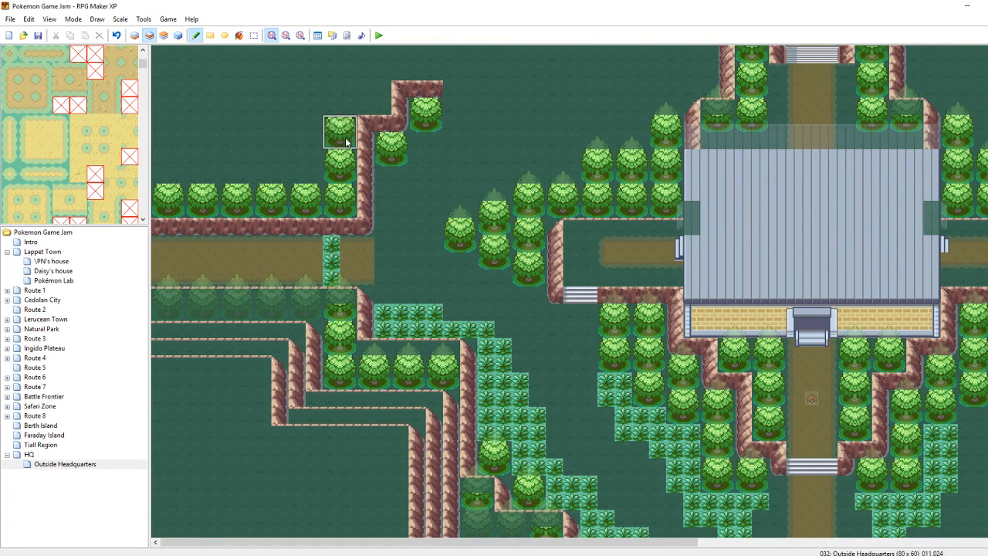
click(379, 105)
click(418, 69)
click(444, 65)
Extend the top of the stepped cliff farther east and turn its end upward
drag(436, 89, 471, 91)
scroll(399, 323, up, 3)
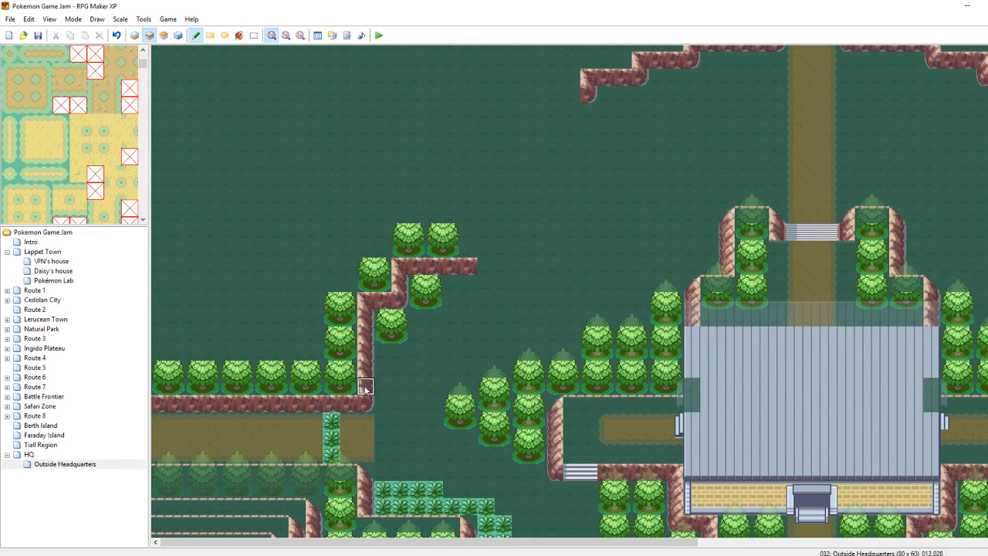
click(468, 271)
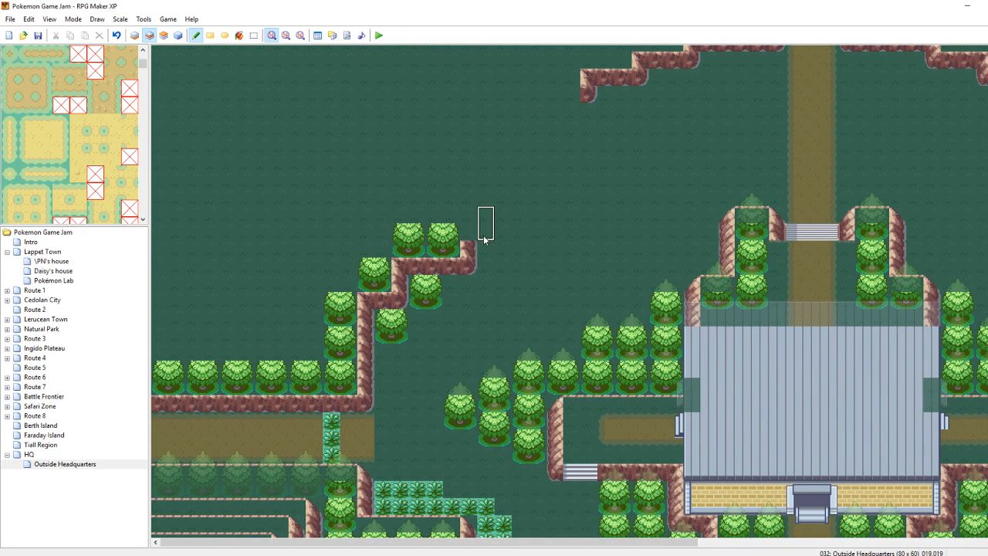
Add three more tree bases along the lower side of the stepped cliff, beside the existing two
right_drag(417, 283, 433, 299)
click(452, 285)
click(386, 351)
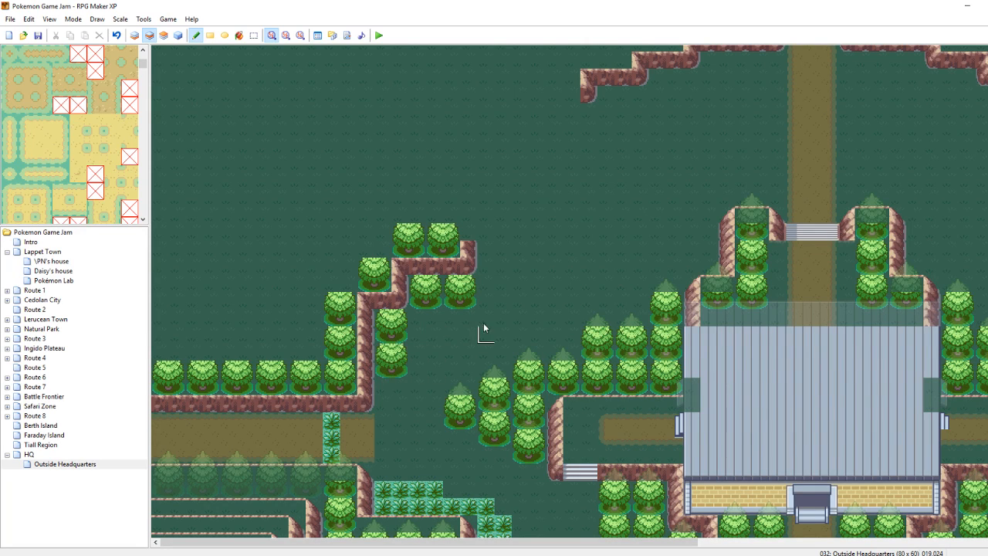
click(414, 316)
Remove the westernmost tree of the headquarters cluster on layers 2 and 3, and the outer tree base in the row below the stepped cliff's upper ledge
right_click(468, 349)
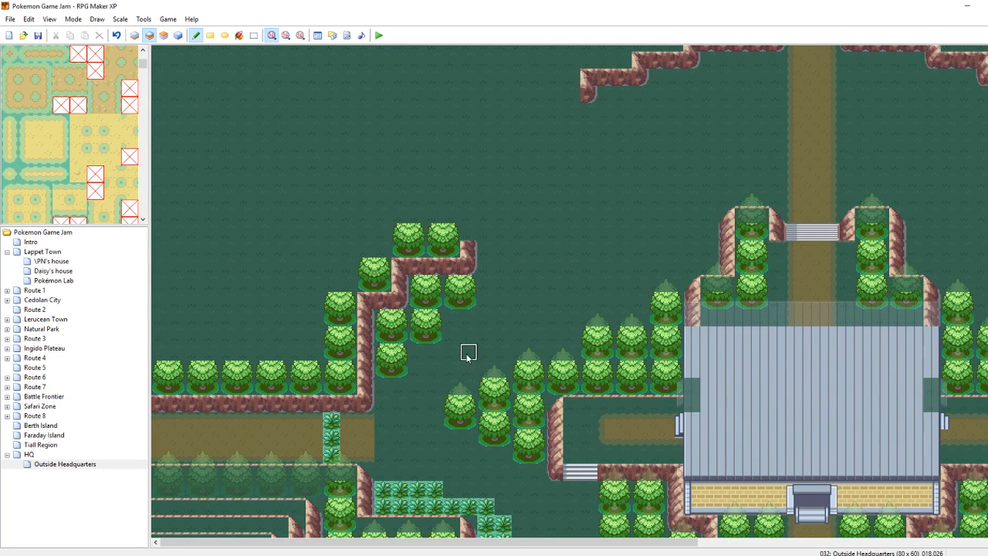
drag(467, 390, 448, 419)
click(468, 417)
key(F4)
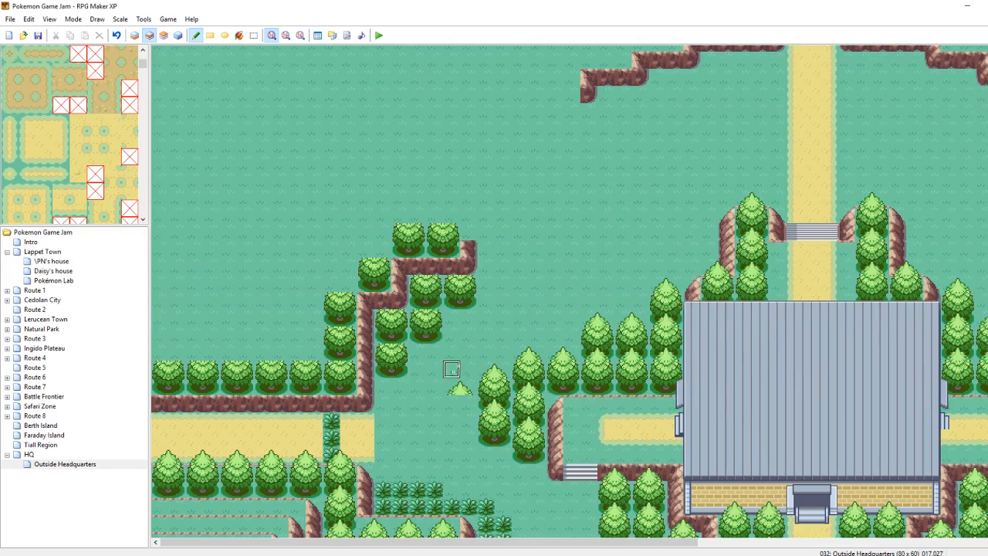
click(165, 35)
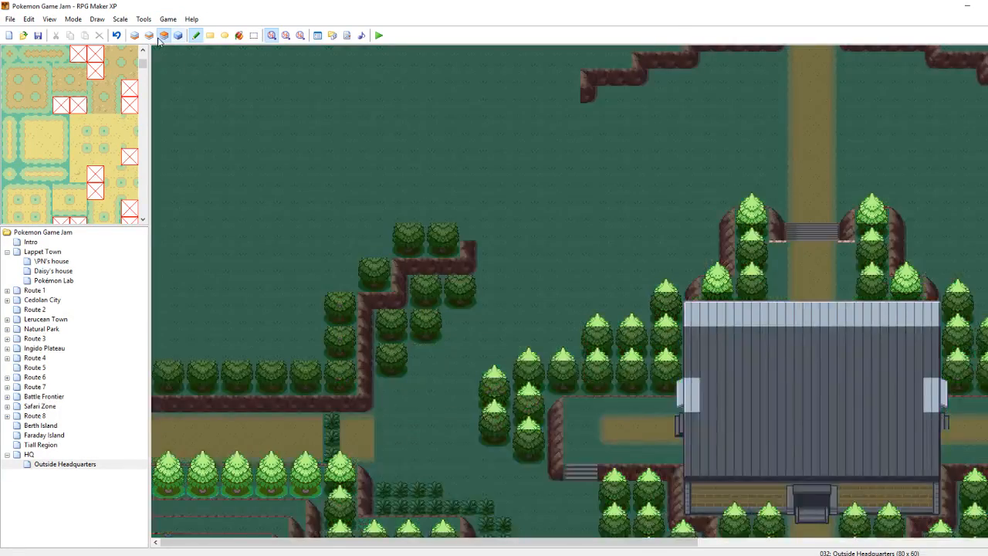
click(149, 35)
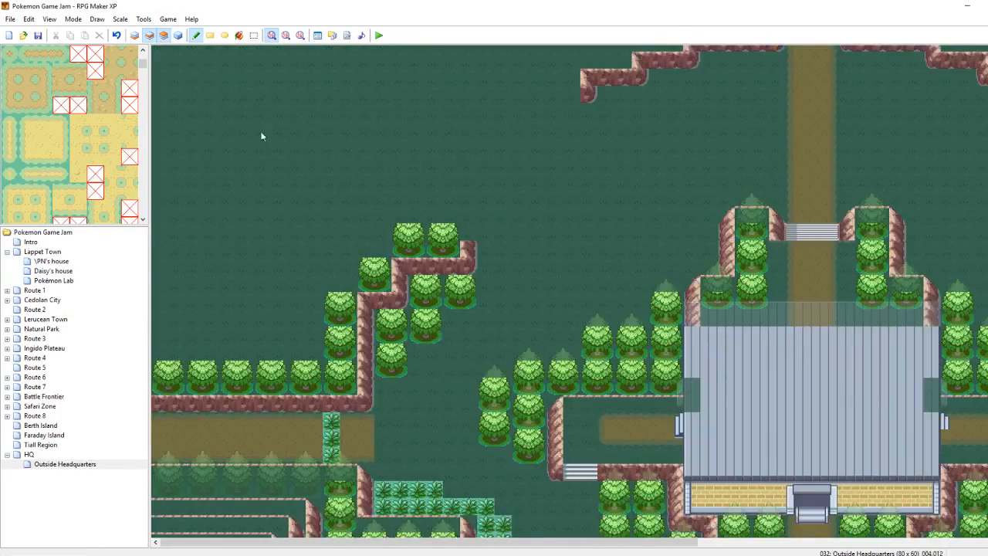
click(418, 321)
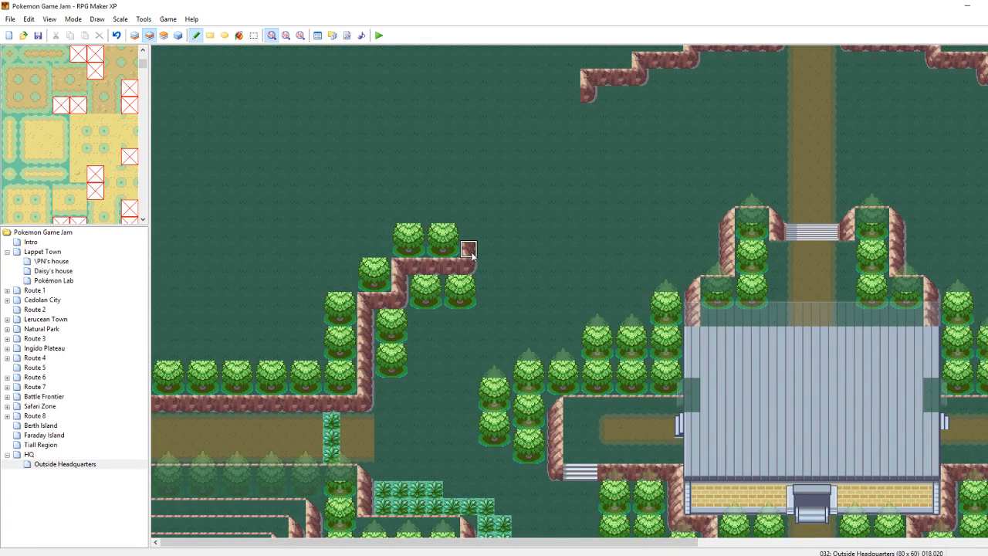
Raise the stepped cliff's eastern end one tile, and place signs at the western path's end and east of the northern path
click(471, 248)
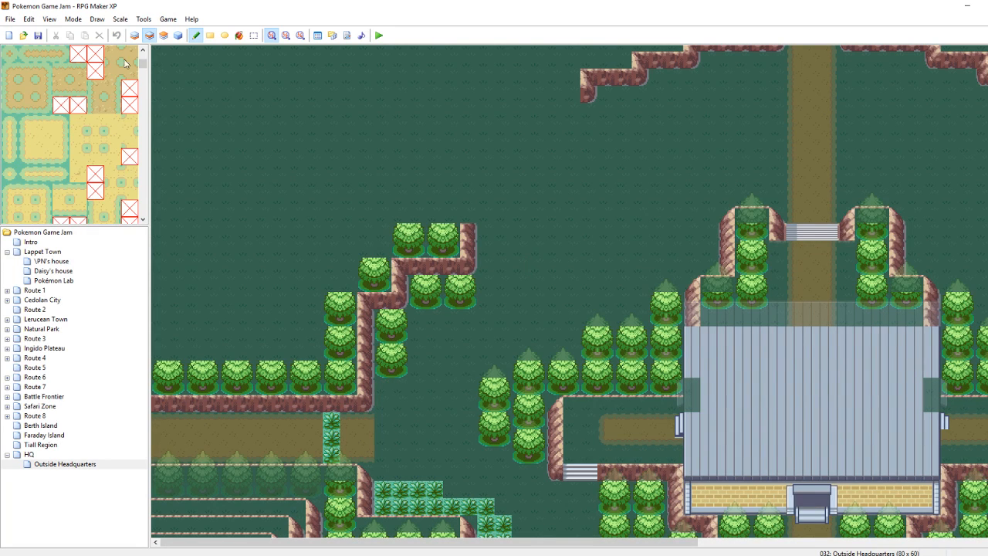
drag(145, 63, 144, 95)
scroll(126, 116, up, 3)
scroll(125, 115, down, 4)
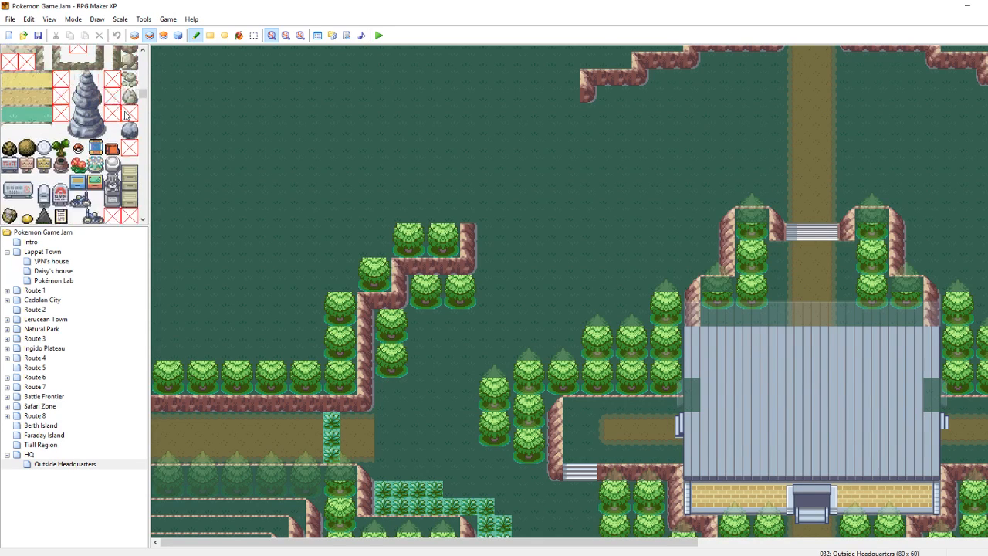
scroll(124, 116, up, 3)
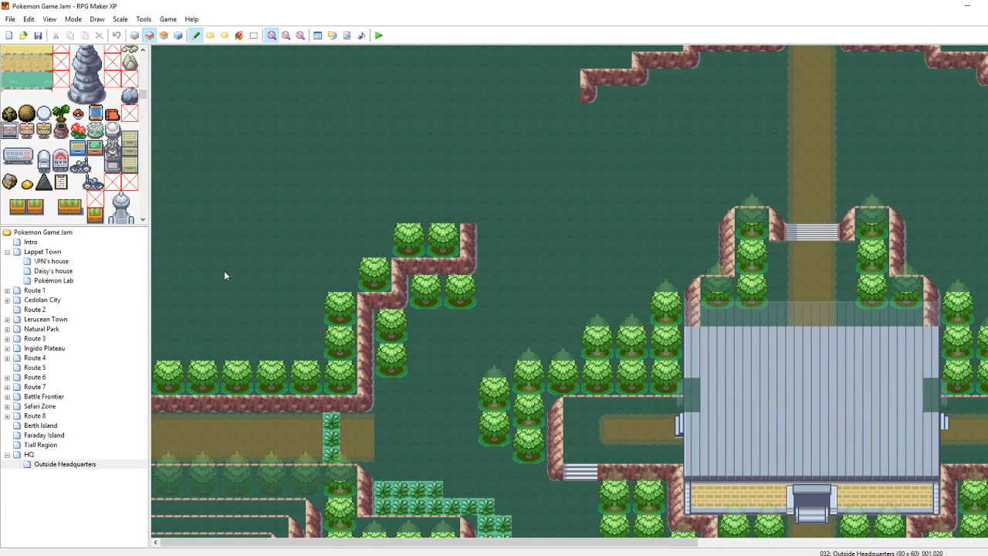
click(382, 403)
scroll(762, 129, up, 3)
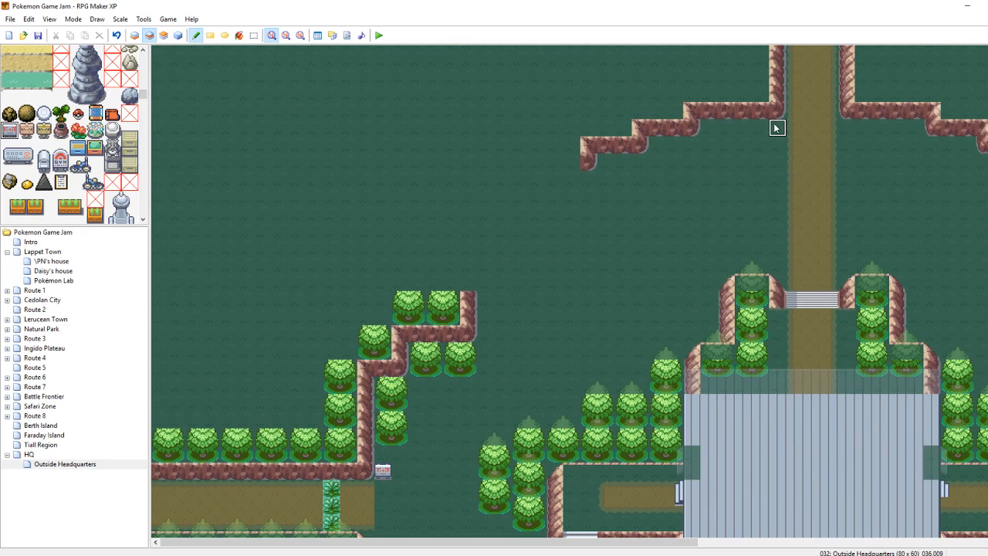
click(847, 129)
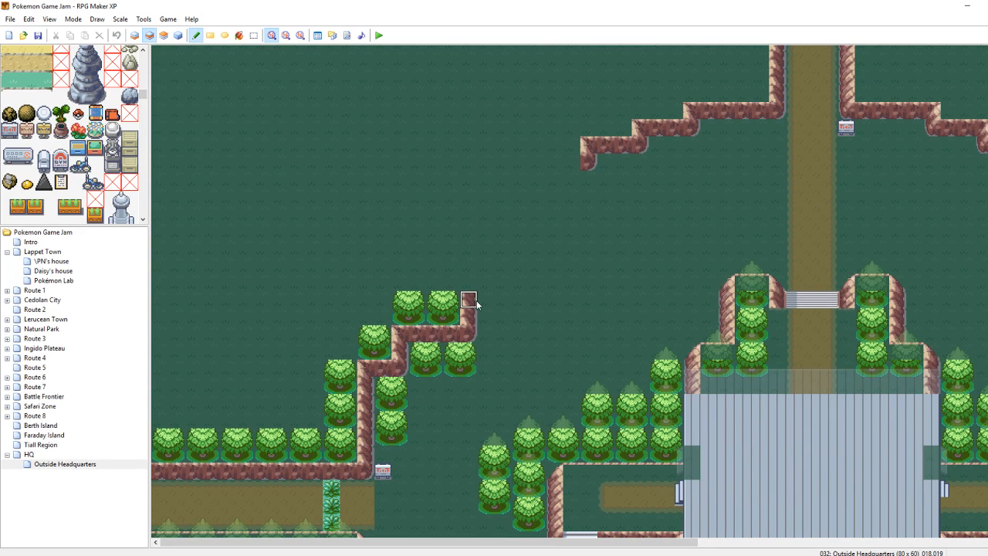
Extend the northern cliff's western end southwest in steps down to a new two-tile ledge
right_drag(467, 354, 454, 366)
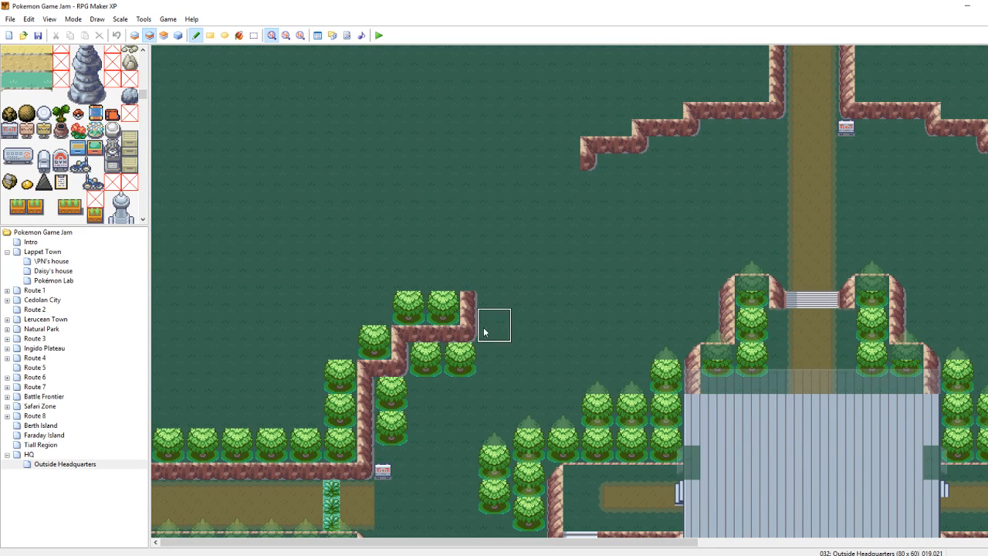
right_click(590, 149)
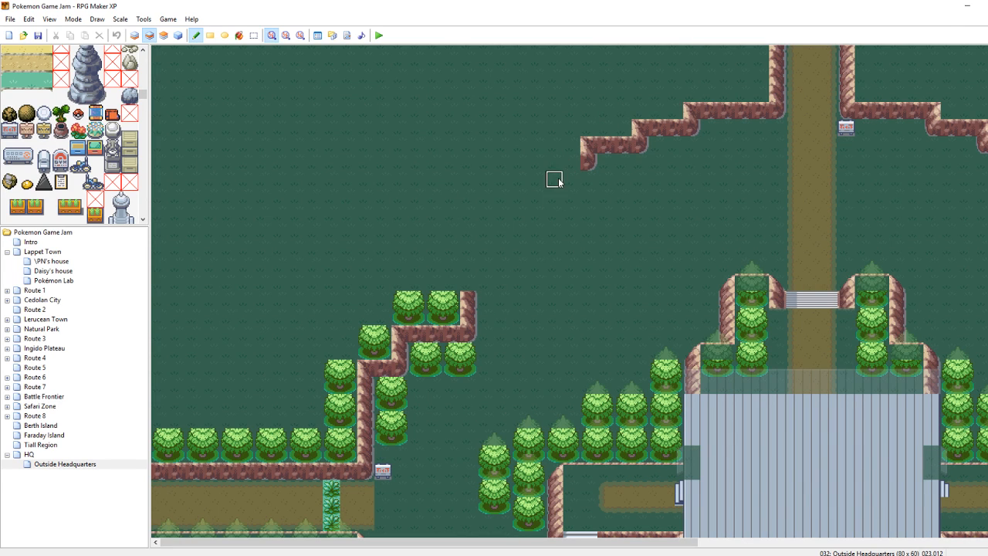
click(572, 162)
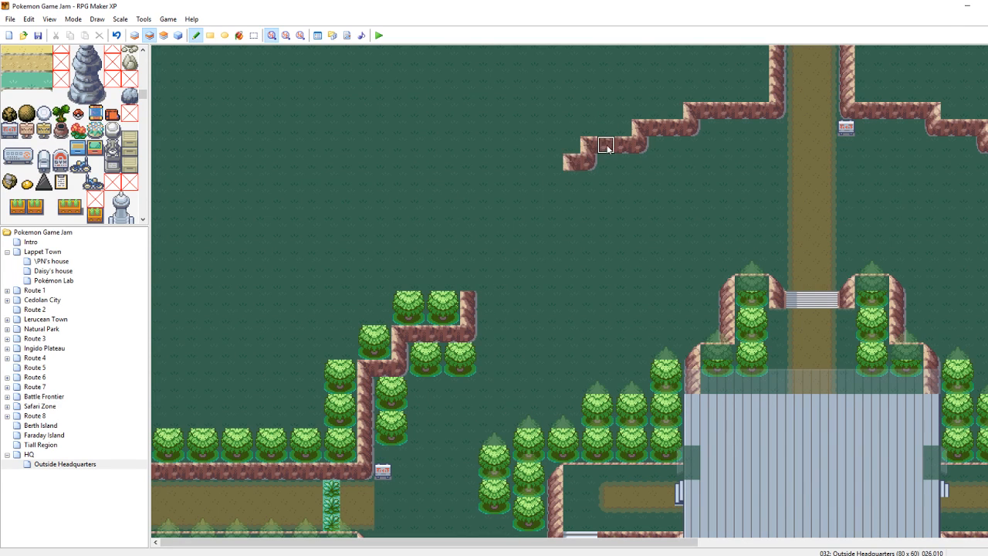
click(572, 180)
click(554, 197)
right_click(556, 180)
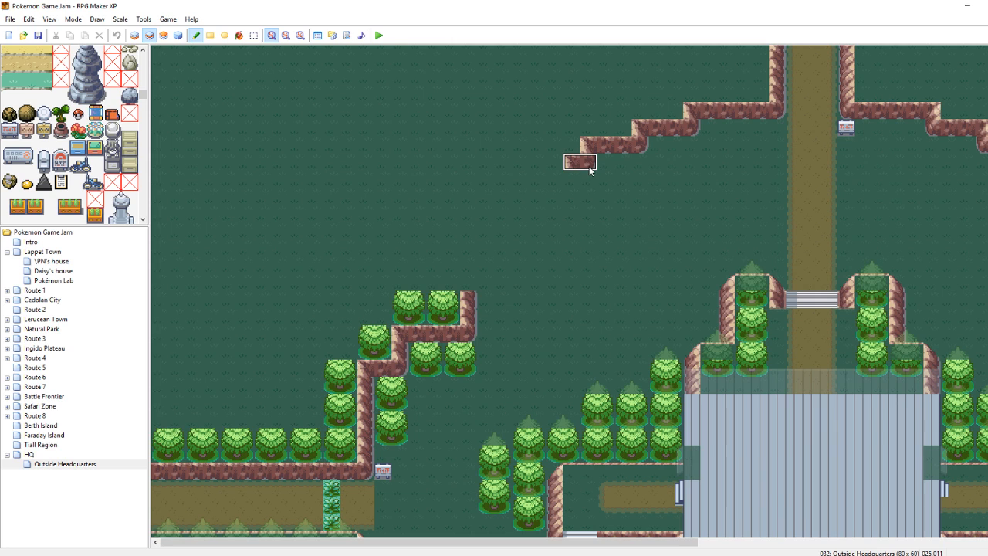
click(565, 185)
click(553, 184)
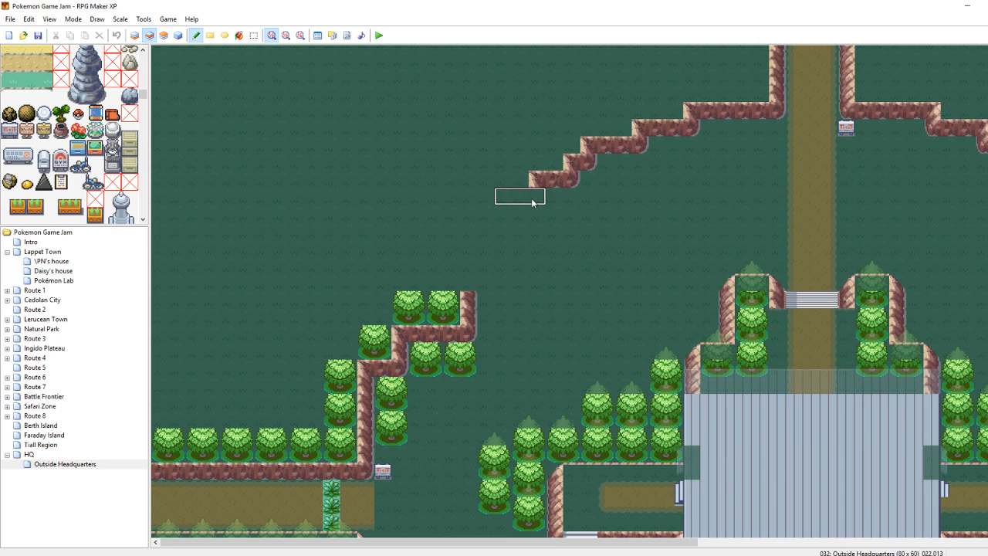
Continue the northern cliff southwest and join it with a vertical run to the eastern end of the lower stepped cliff
click(501, 214)
click(503, 214)
right_drag(502, 201, 501, 217)
click(487, 237)
click(468, 228)
drag(466, 298, 468, 244)
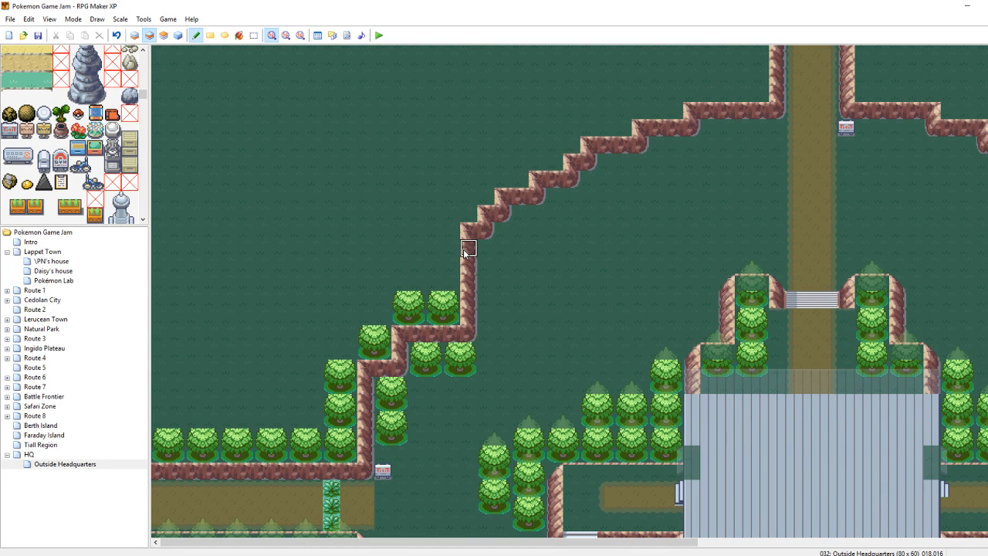
Place two tree bases in a column along the west side of the cliff's new vertical run
right_drag(466, 364, 451, 349)
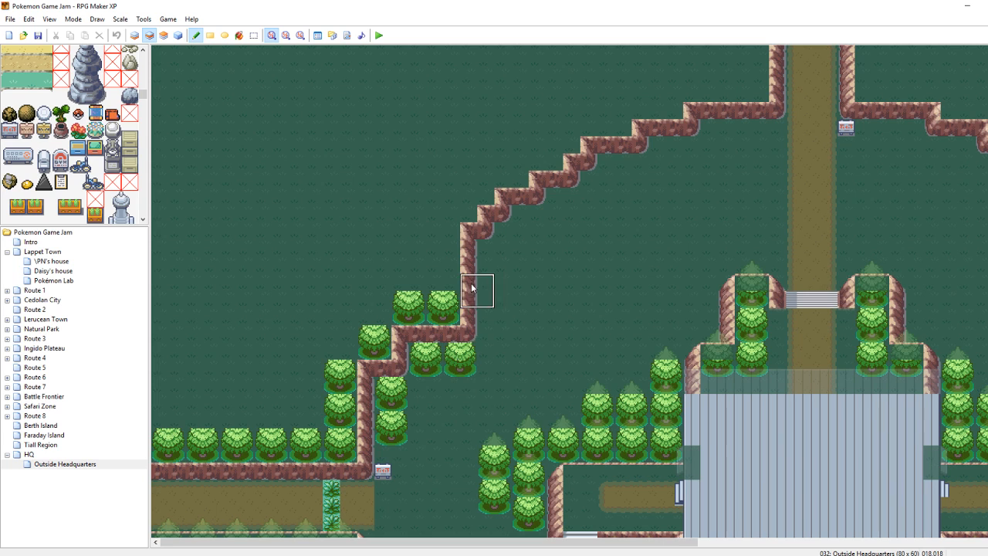
click(441, 264)
click(442, 230)
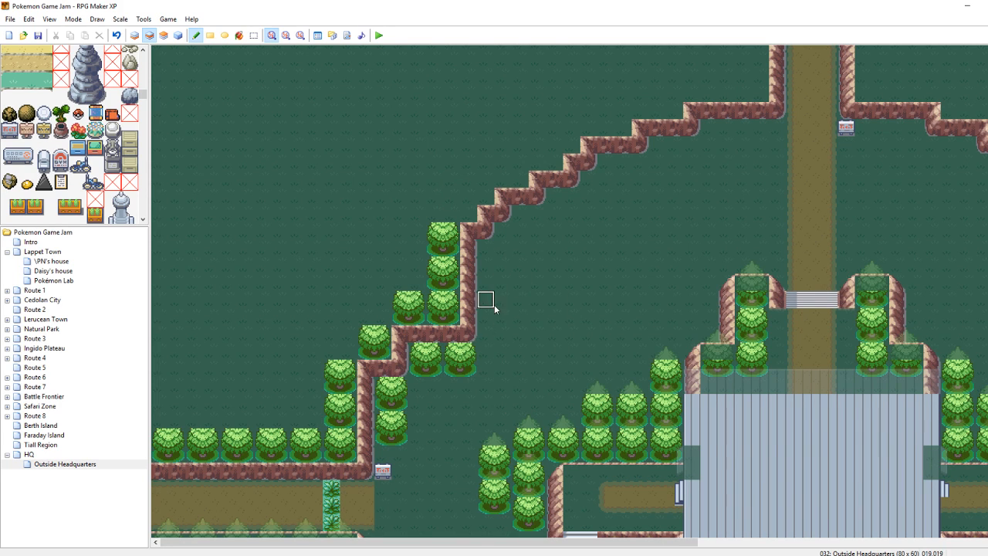
Place five tree bases following the underside of the diagonal cliff, from the top of its vertical run to the upper ledge
right_drag(467, 355, 463, 363)
click(498, 259)
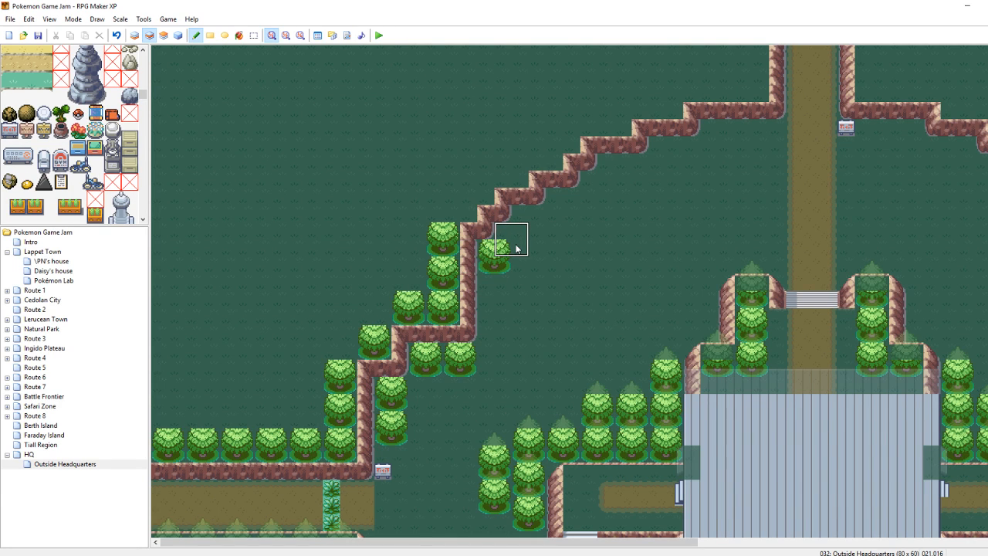
click(501, 250)
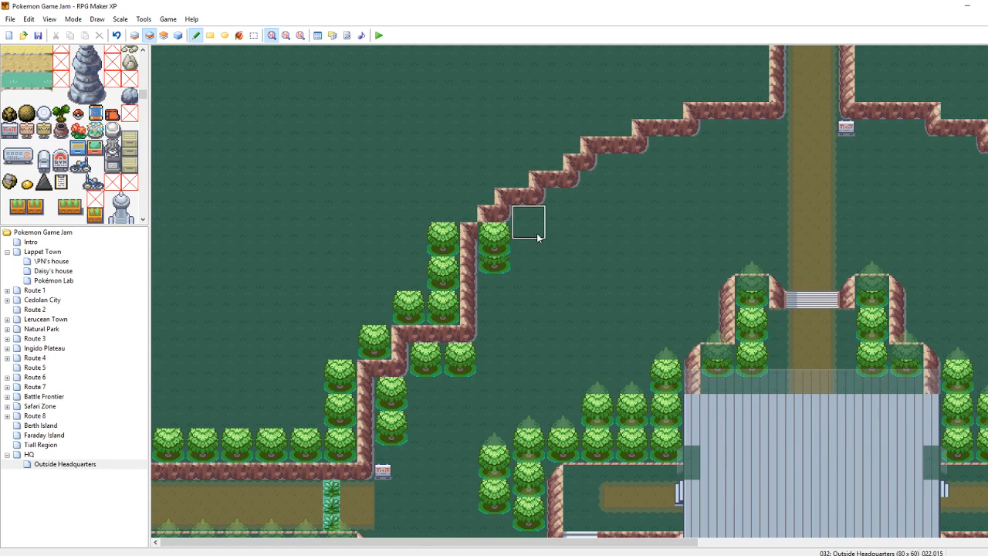
click(540, 252)
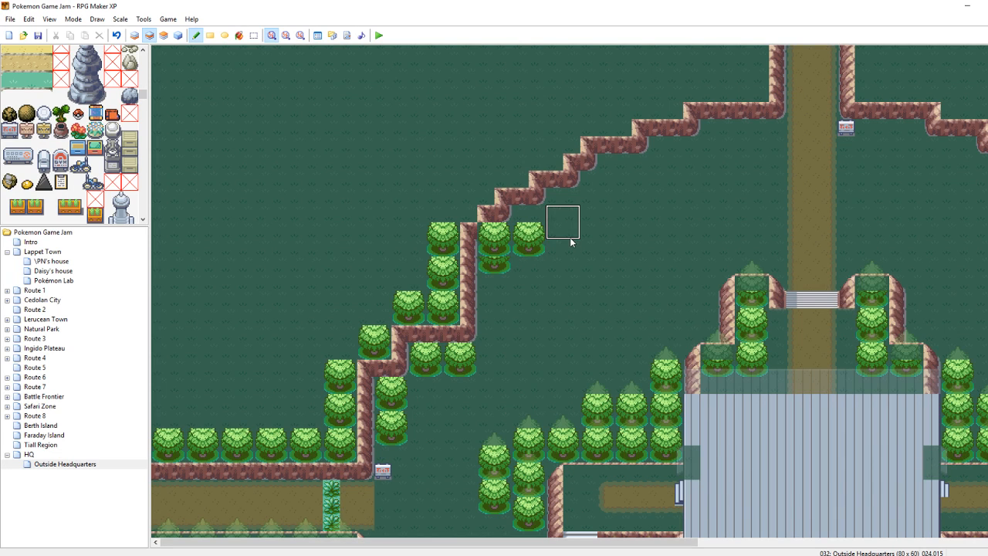
click(563, 195)
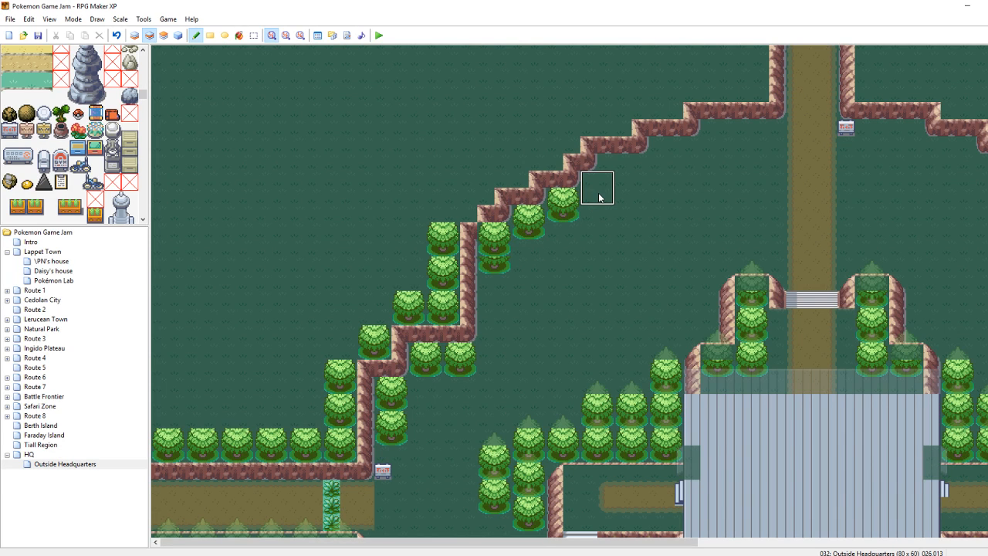
click(640, 179)
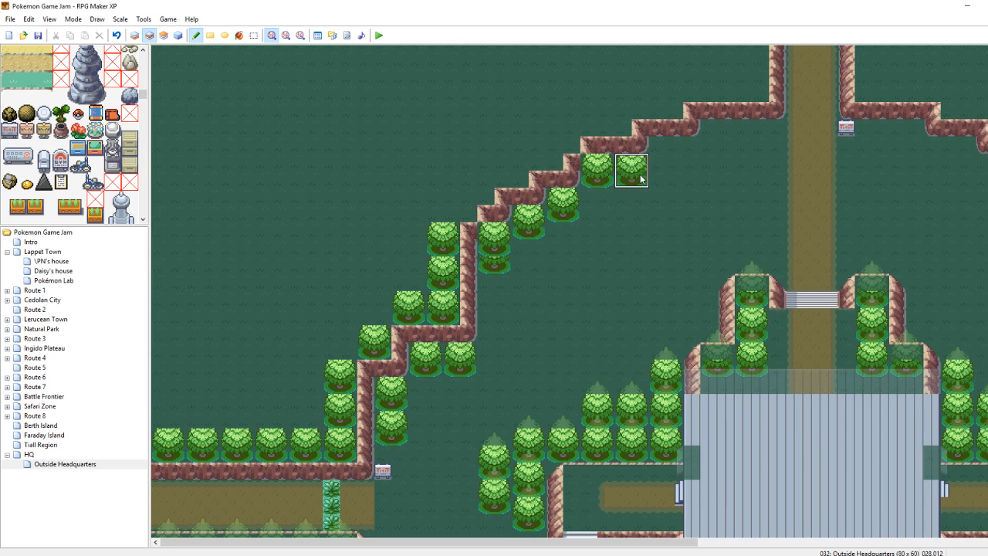
Square off the diagonal cliff's corners at the upper ledge's western end and at the top of the vertical run
right_click(594, 149)
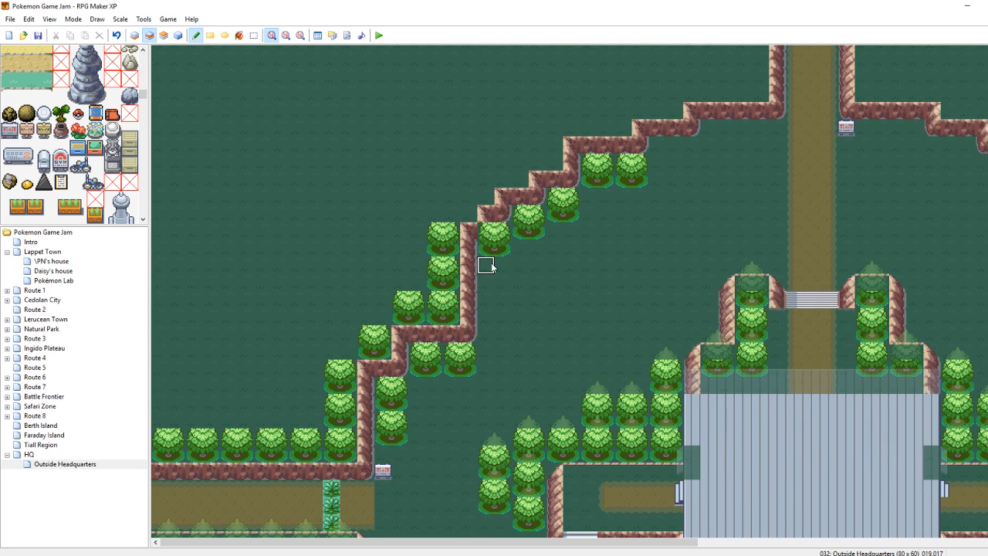
click(469, 215)
click(468, 231)
click(519, 197)
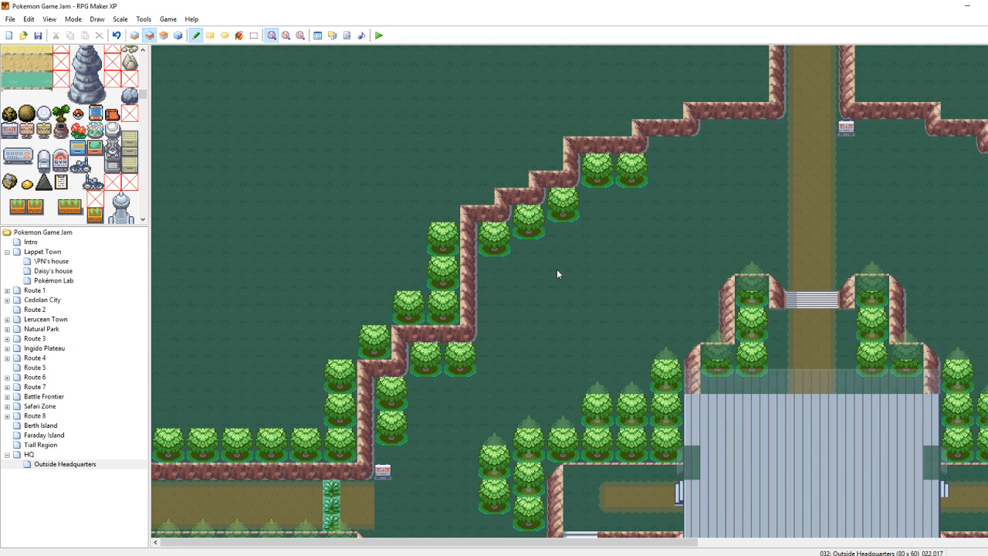
On layer 3, add treetops to all trees along the western path and both sides of the cliff, clearing the stray treetop piece
click(164, 35)
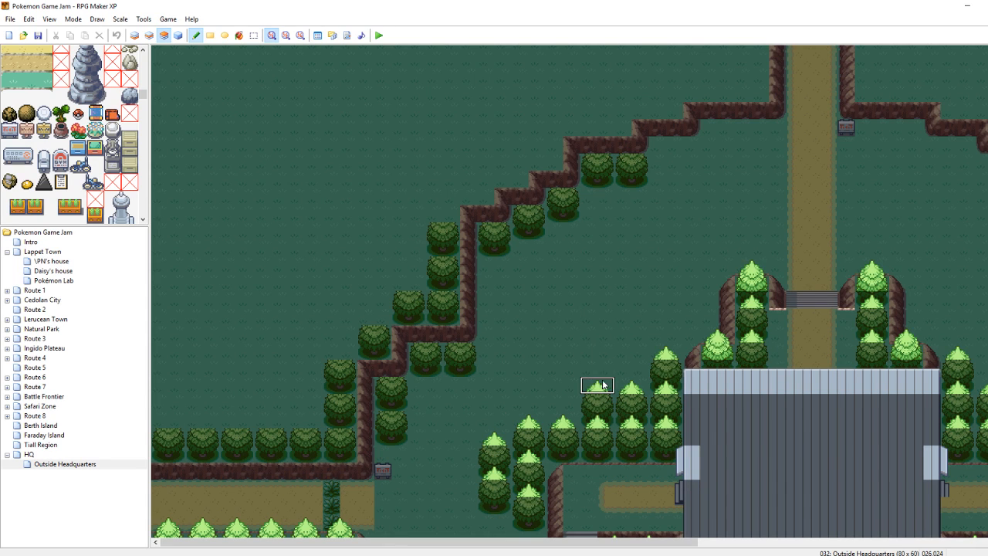
mouse_move(467, 322)
mouse_down()
mouse_move(428, 325)
mouse_move(401, 388)
mouse_up()
mouse_move(345, 333)
mouse_down()
mouse_move(340, 411)
mouse_move(168, 411)
mouse_up()
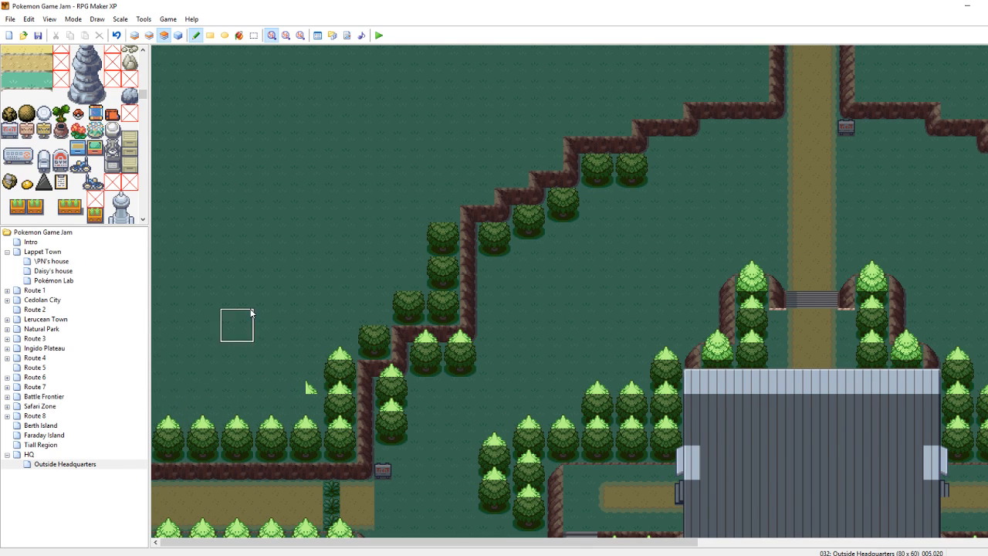
click(313, 386)
mouse_move(375, 310)
mouse_down()
mouse_move(410, 272)
mouse_move(442, 275)
mouse_move(451, 224)
mouse_up()
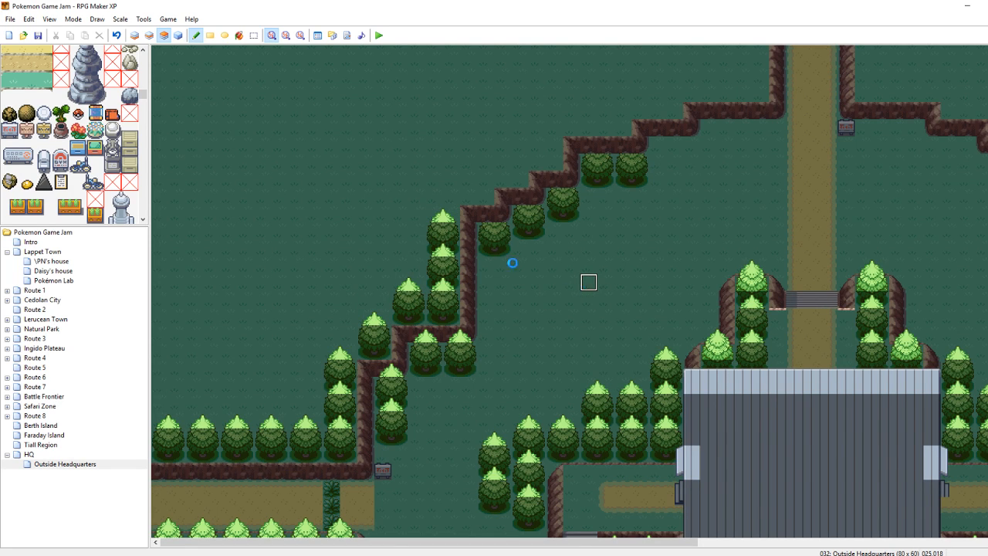
click(500, 197)
mouse_move(537, 193)
mouse_down()
mouse_move(538, 178)
mouse_move(606, 137)
mouse_move(649, 139)
mouse_up()
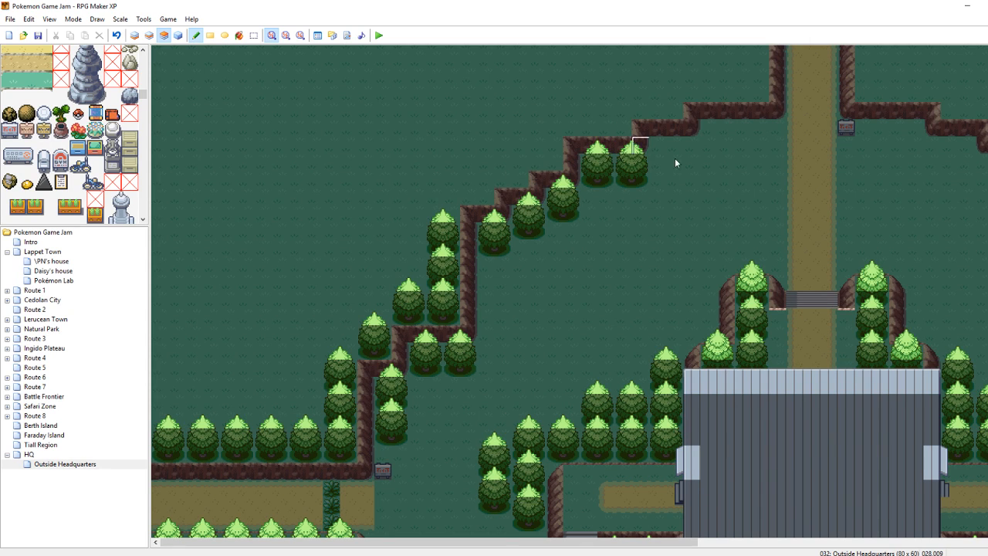
On layer 2, add five tree bases stepping up from the headquarters' western tree cluster to beside the raised ledge
click(149, 35)
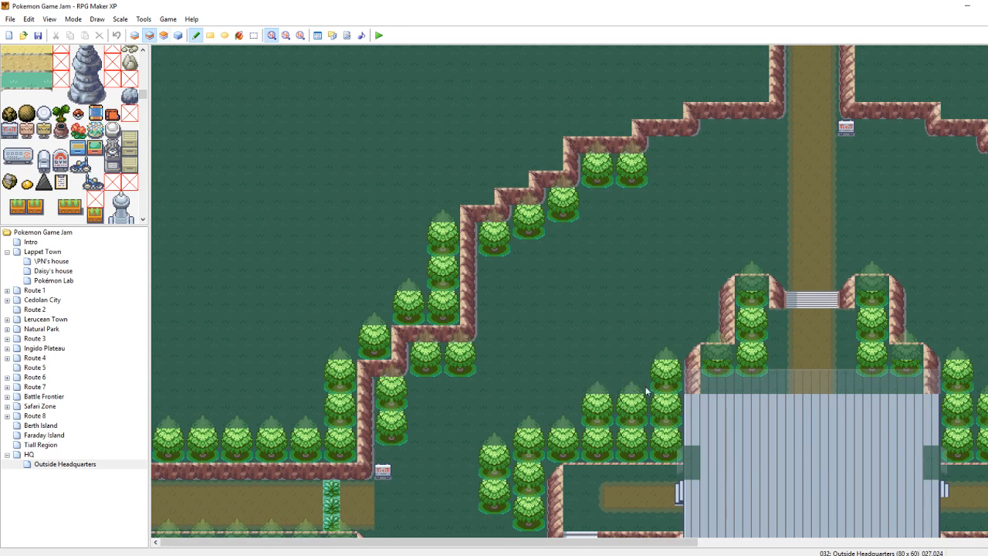
click(635, 368)
key(ctrl+z)
click(625, 367)
click(657, 332)
click(689, 313)
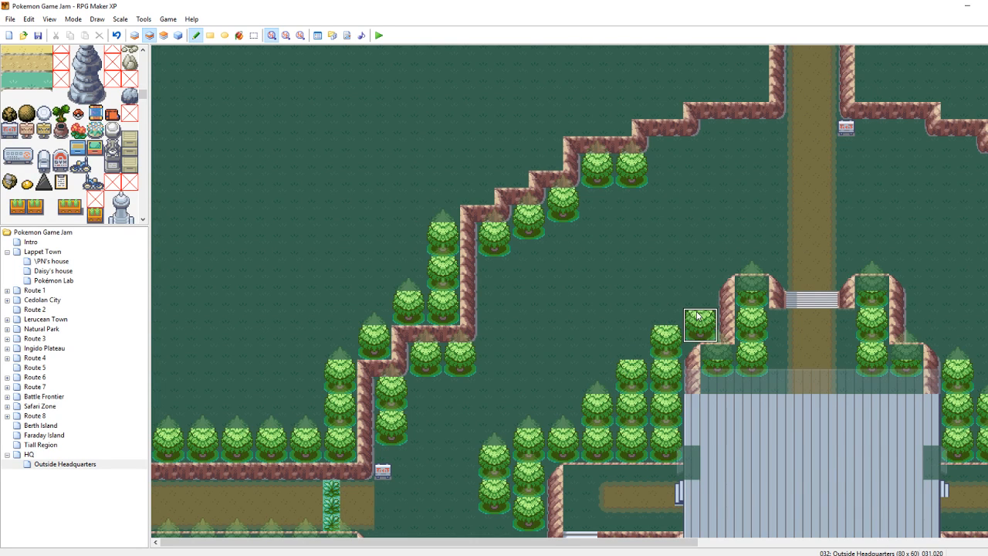
click(695, 292)
click(660, 315)
click(663, 300)
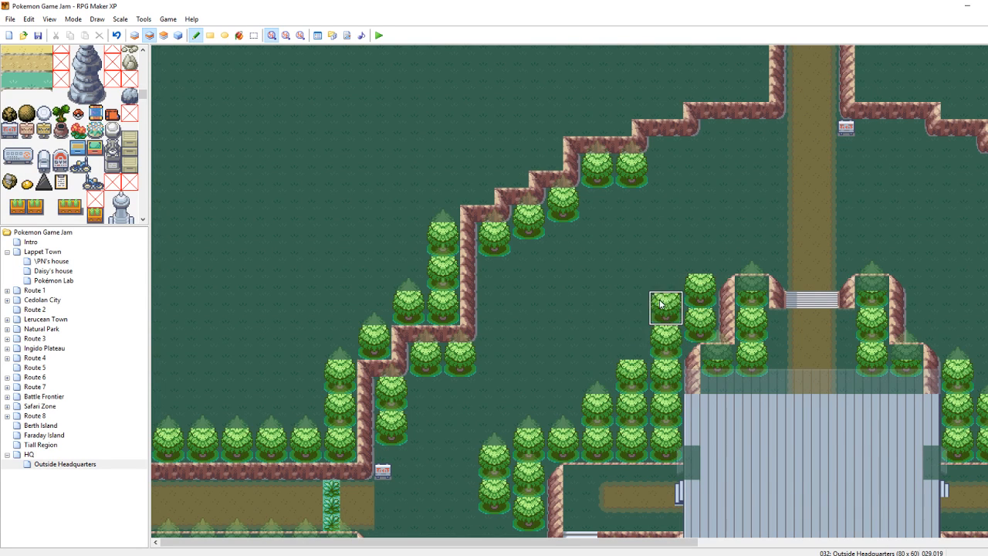
Place two adjoining tree bases above the western raised ledge, aligned with the tree column beside it
click(704, 255)
click(737, 253)
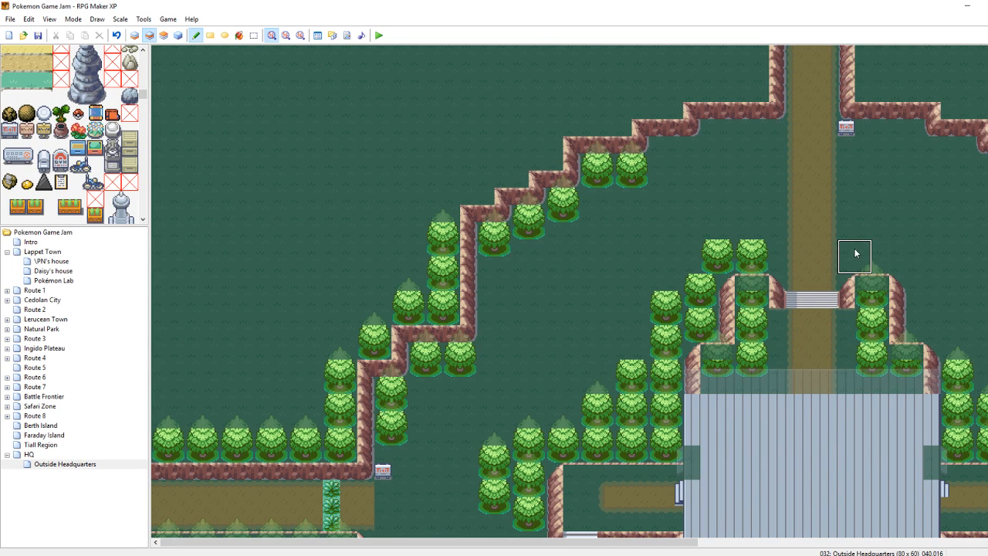
key(ctrl+z)
drag(695, 253, 729, 253)
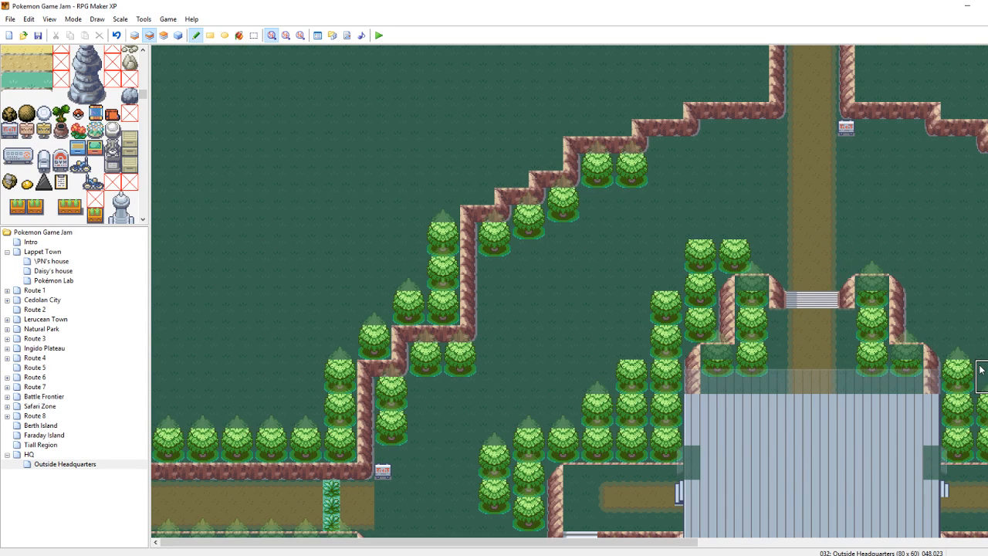
Mirror the stepped tree bases along the headquarters' eastern side, ending with two trees above the eastern raised ledge
mouse_move(945, 337)
mouse_down()
mouse_move(947, 305)
mouse_move(927, 269)
mouse_up()
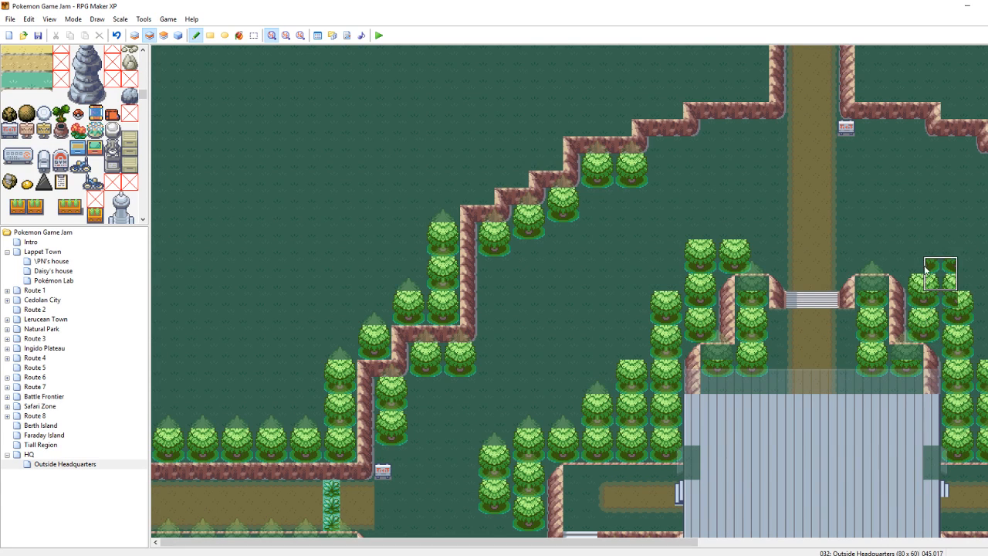
key(ctrl+z)
key(ctrl+z)
key(ctrl+z)
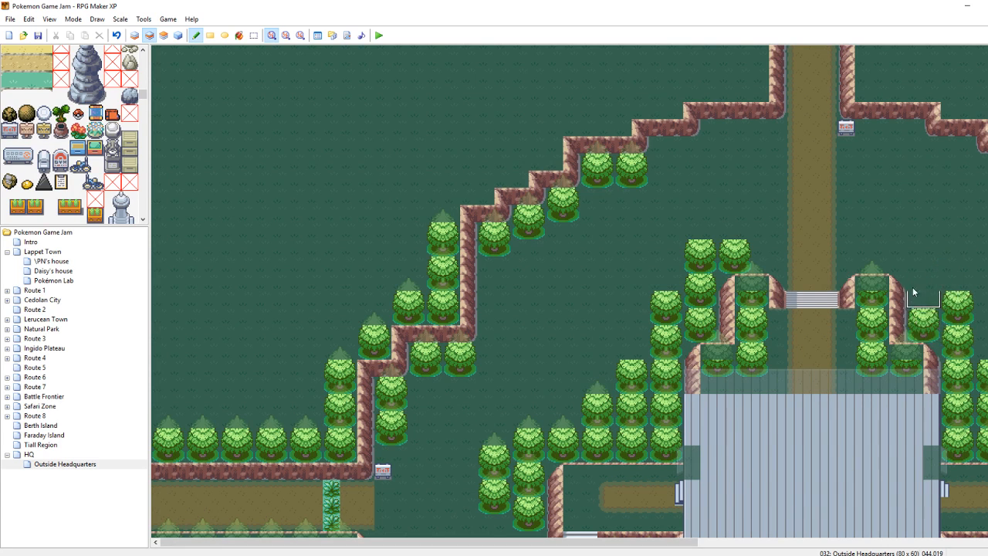
mouse_move(913, 267)
mouse_down()
mouse_move(911, 283)
mouse_move(909, 260)
mouse_move(882, 254)
mouse_up()
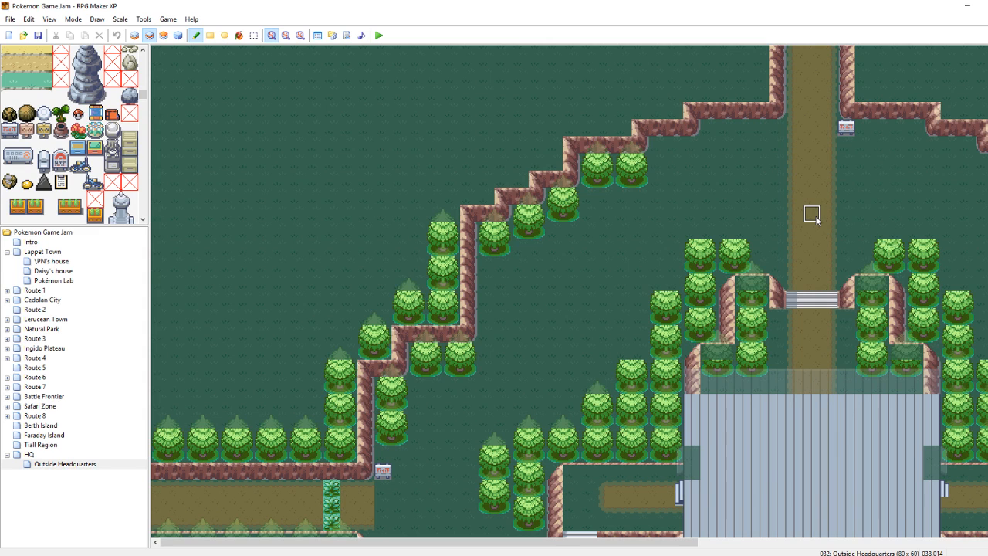
On layer 3, add treetops to the new trees on both sides of the headquarters, clearing the stray pieces
click(165, 36)
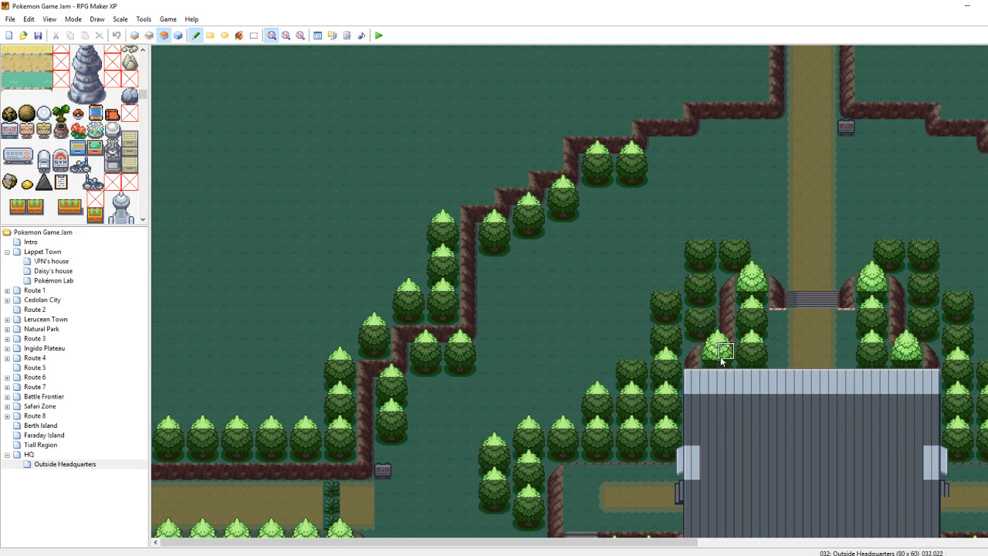
mouse_move(657, 352)
mouse_down()
mouse_move(664, 337)
mouse_move(633, 337)
mouse_move(672, 270)
mouse_move(700, 283)
mouse_move(684, 236)
mouse_move(734, 230)
mouse_up()
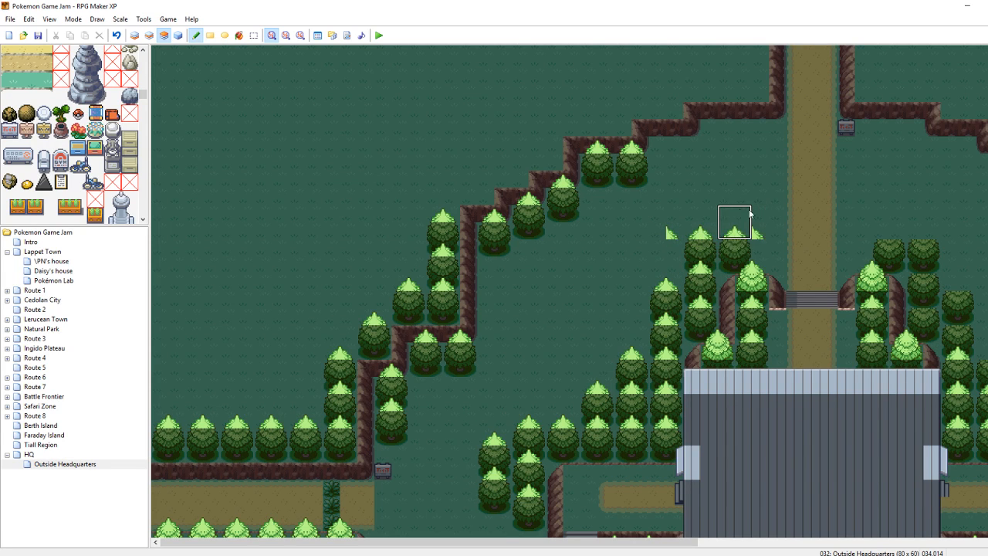
right_click(647, 232)
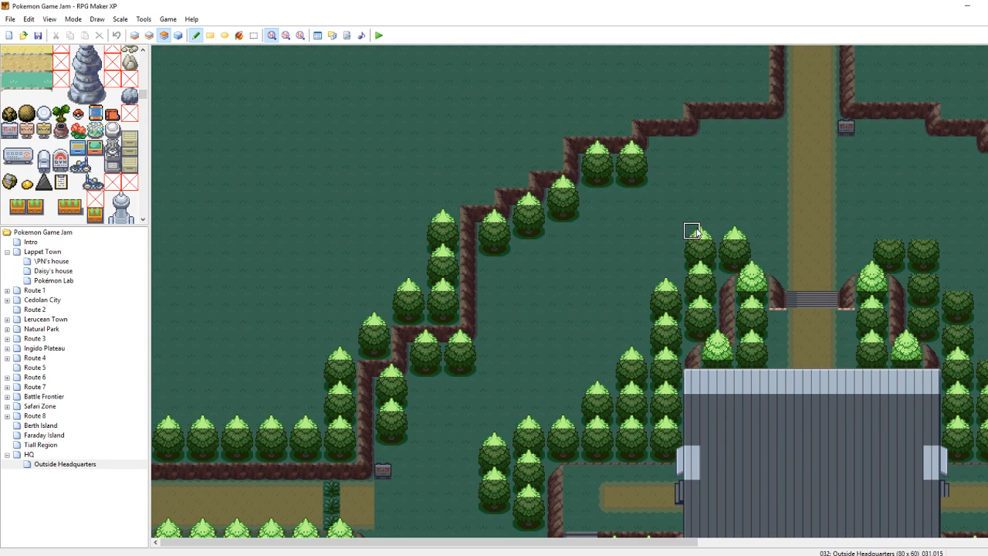
click(890, 210)
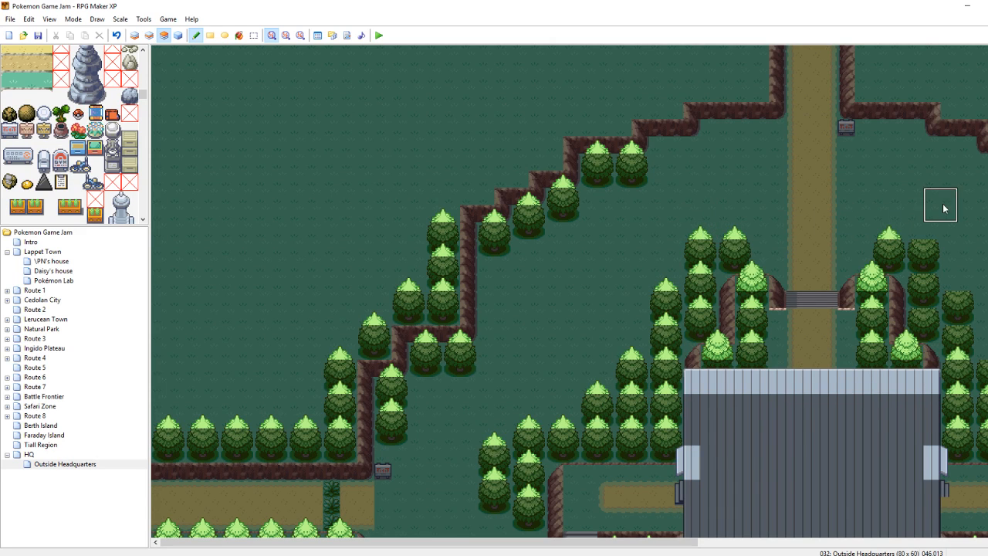
mouse_move(934, 215)
mouse_down()
mouse_move(935, 284)
mouse_move(955, 274)
mouse_move(961, 301)
mouse_up()
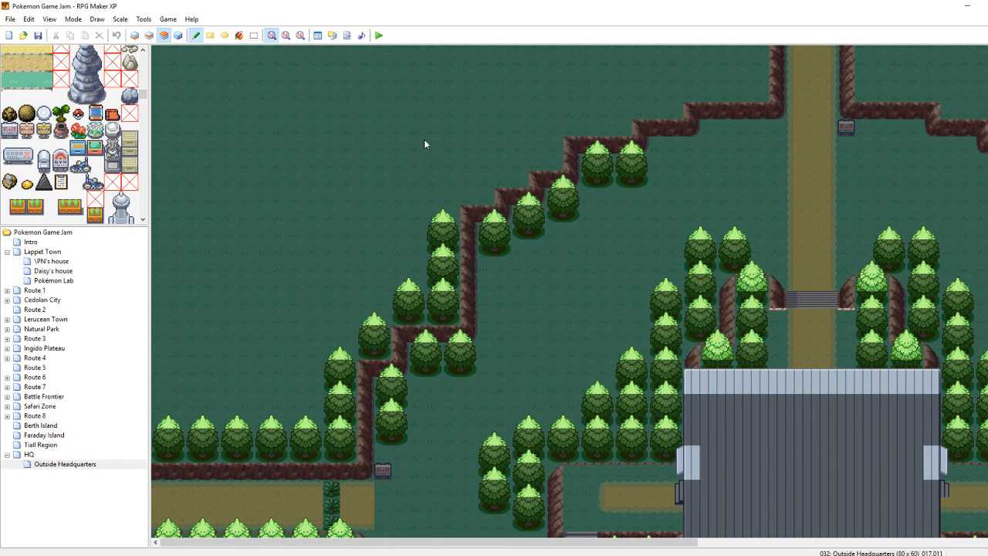
On layer 2, add four tree bases as a second row beside the vertical run and lower part of the diagonal cliff
click(149, 35)
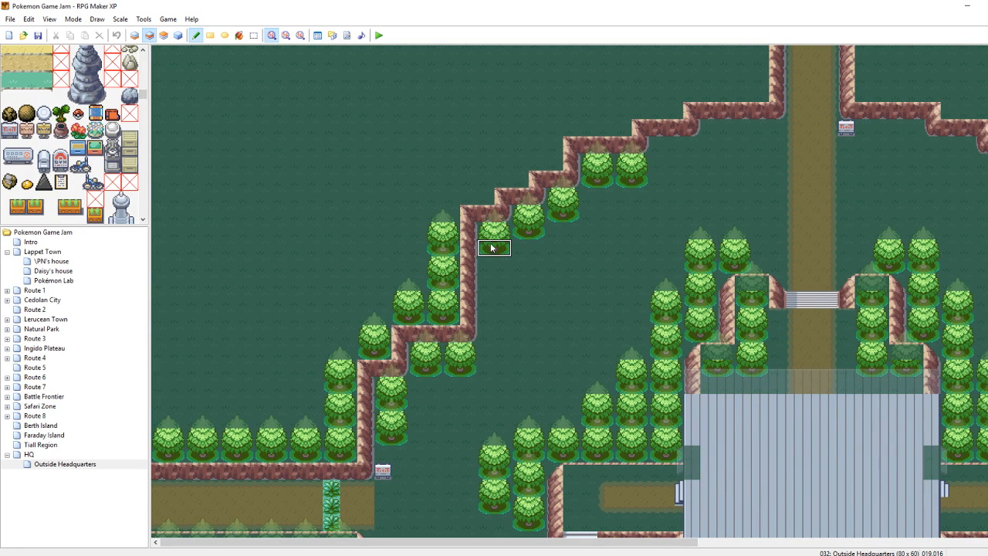
mouse_move(488, 229)
mouse_down()
mouse_move(492, 304)
mouse_move(513, 261)
mouse_up()
click(515, 261)
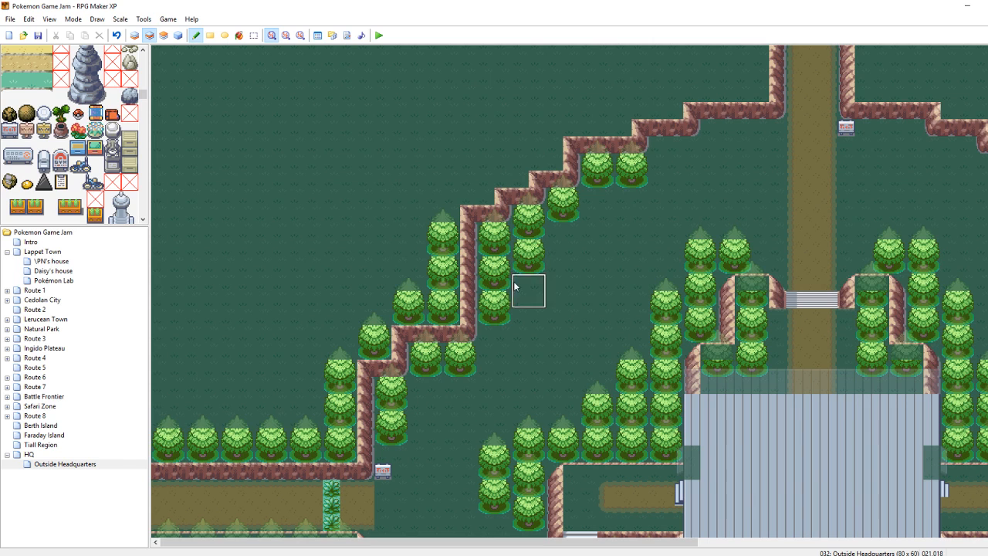
click(559, 232)
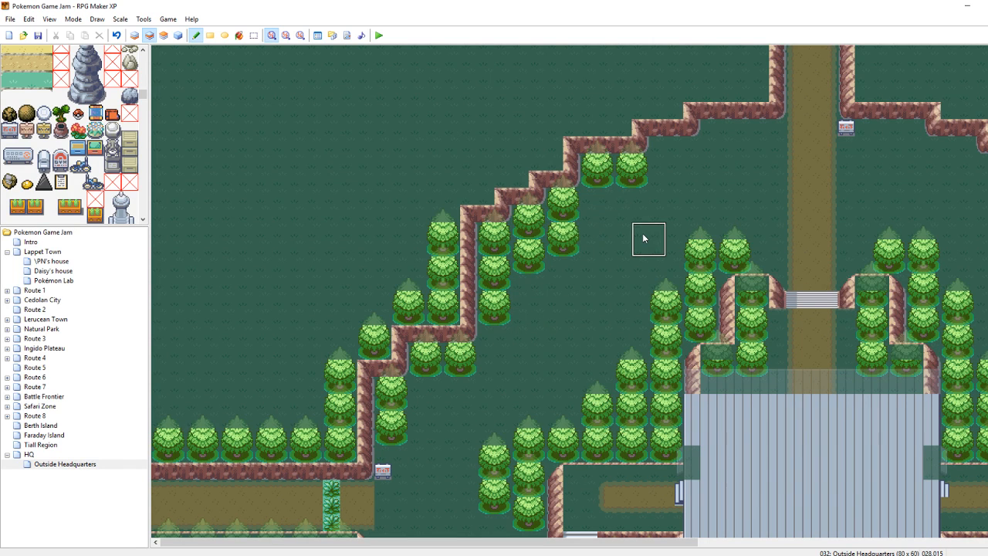
Add one more tree base on layer 2 to the upper end of the second row, and complete that row's treetops on layer 3
click(163, 35)
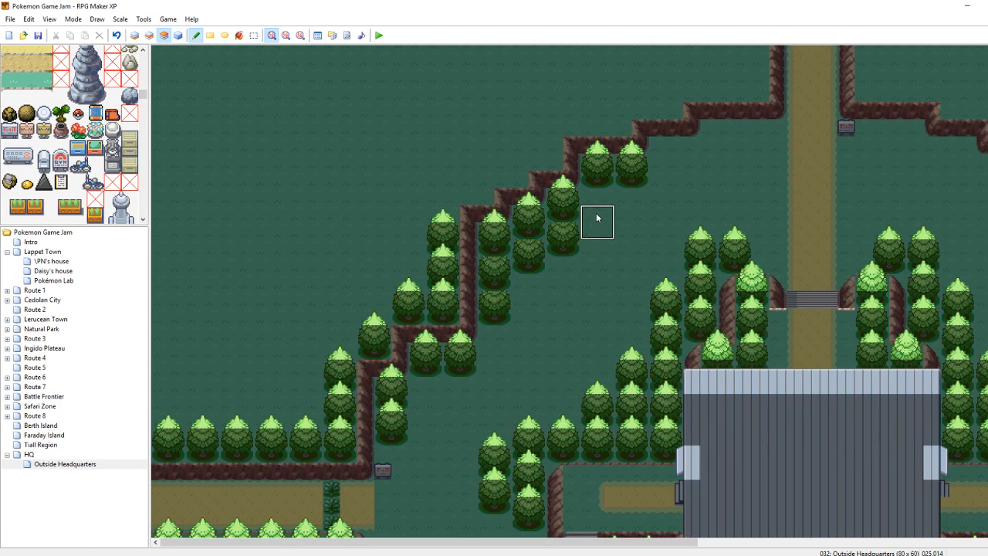
click(149, 35)
click(596, 206)
click(164, 34)
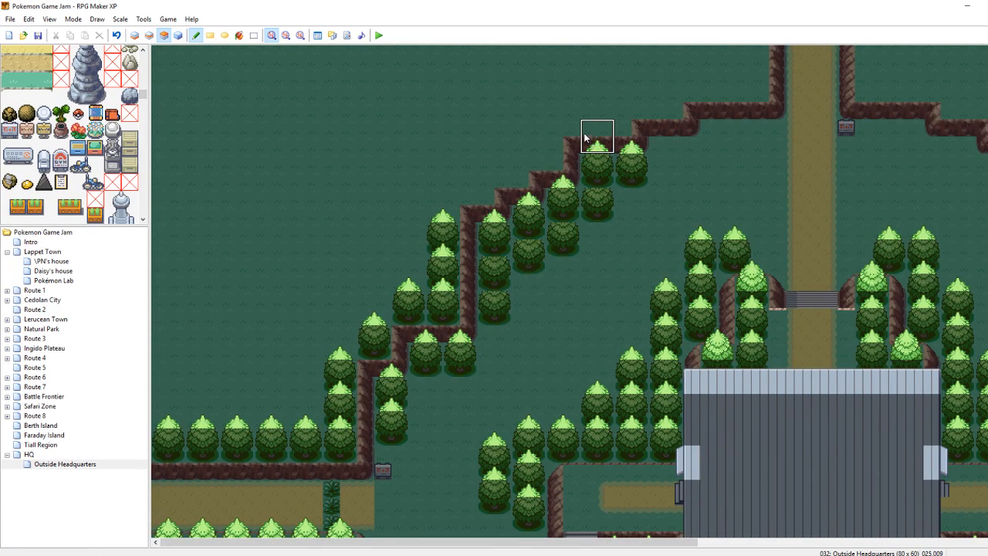
mouse_move(580, 180)
mouse_down()
mouse_move(519, 231)
mouse_move(494, 231)
mouse_move(487, 266)
mouse_up()
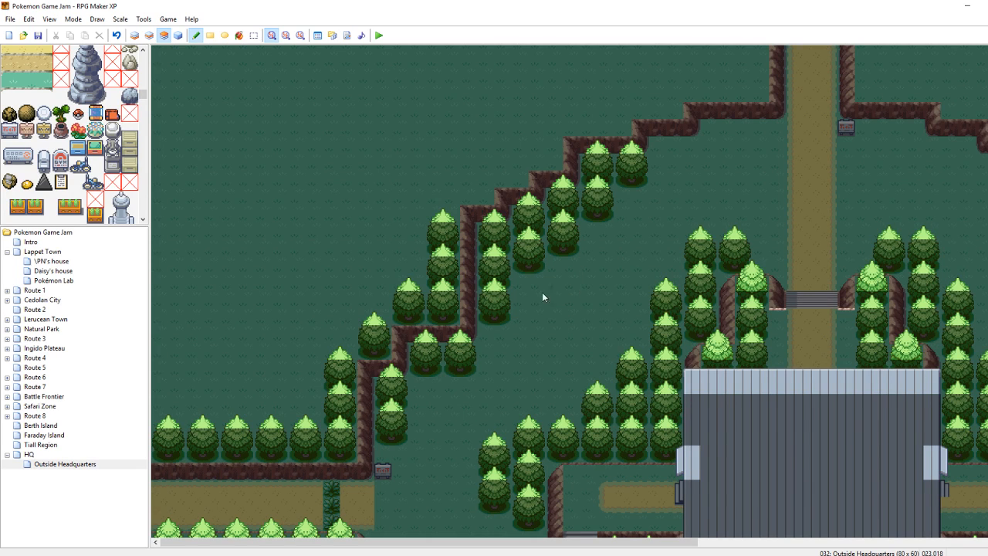
right_drag(503, 274, 503, 266)
click(499, 306)
Add two tree bases on layer 2 beside the foot of the cliff's vertical run, with matching treetops on layer 3
click(149, 35)
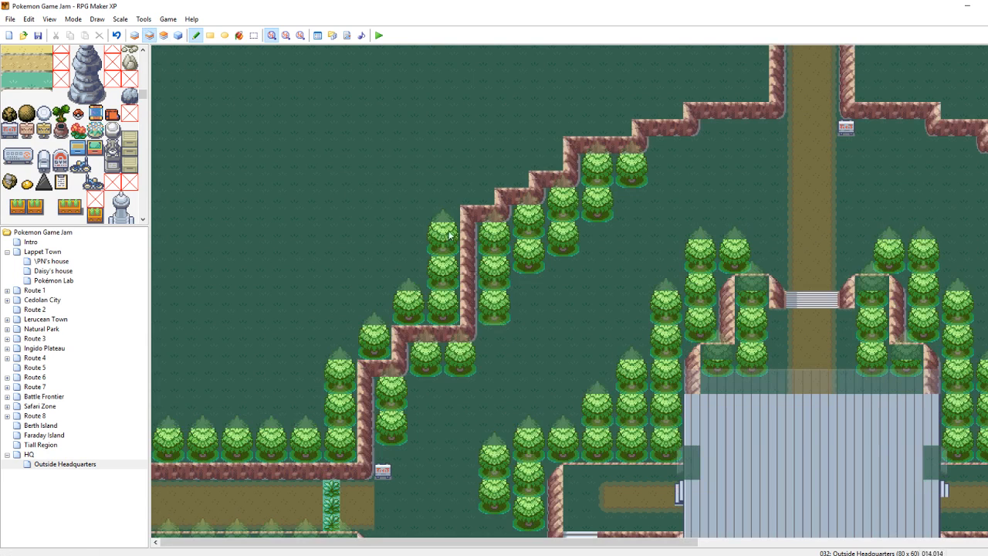
click(481, 338)
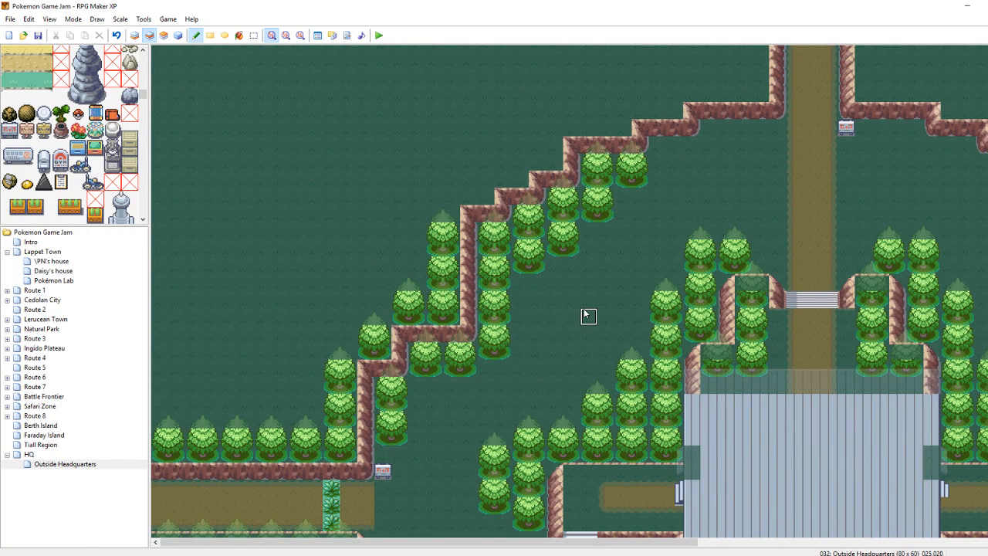
key(ctrl+z)
click(523, 298)
click(164, 36)
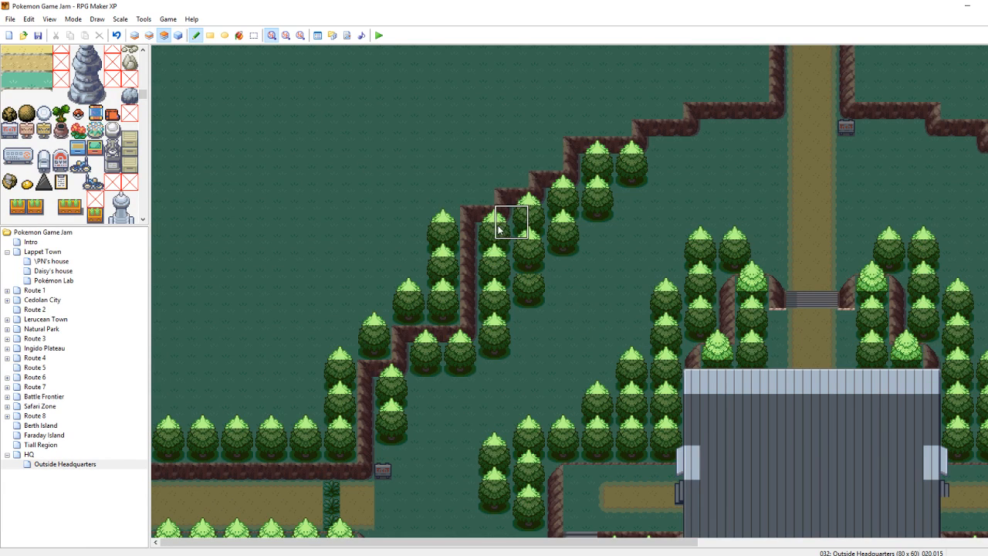
click(529, 256)
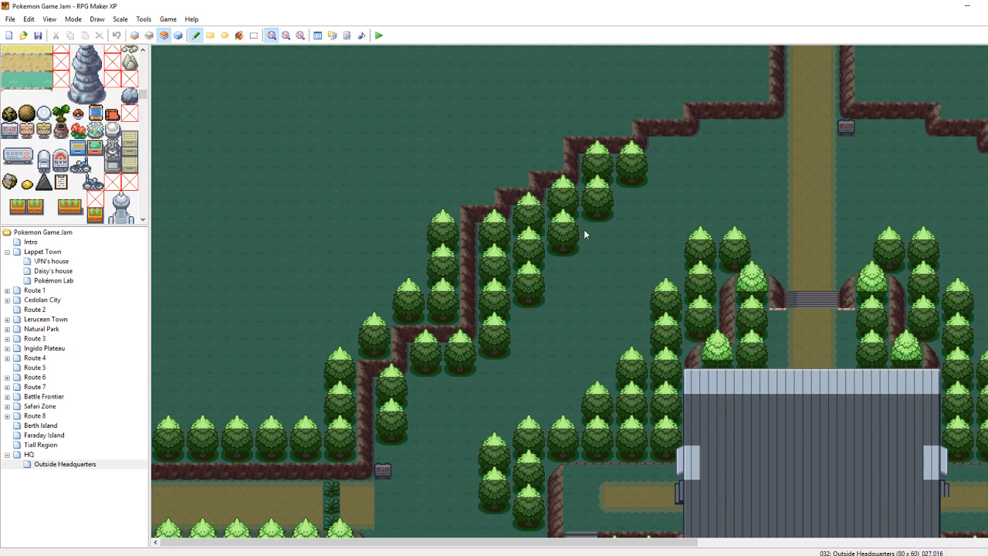
On layer 2, paint stepped tall grass beside the trees above the western sign, and add a row atop the grass patch south of the path
click(149, 35)
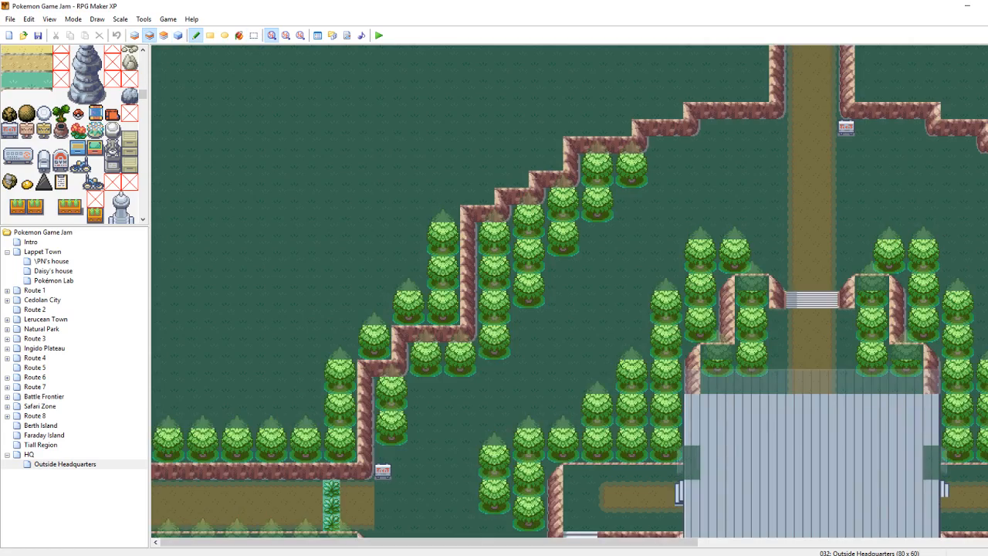
scroll(499, 345, down, 4)
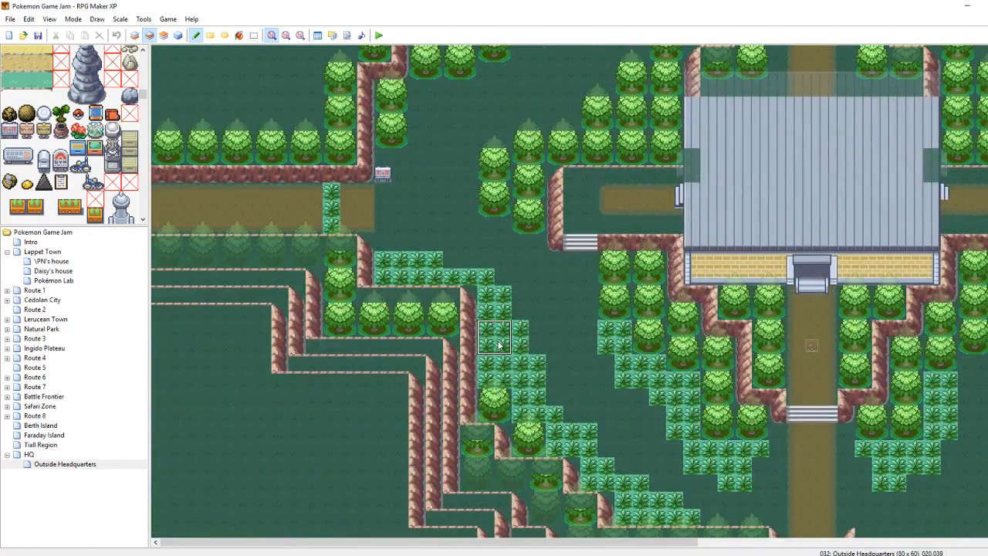
drag(424, 97, 434, 141)
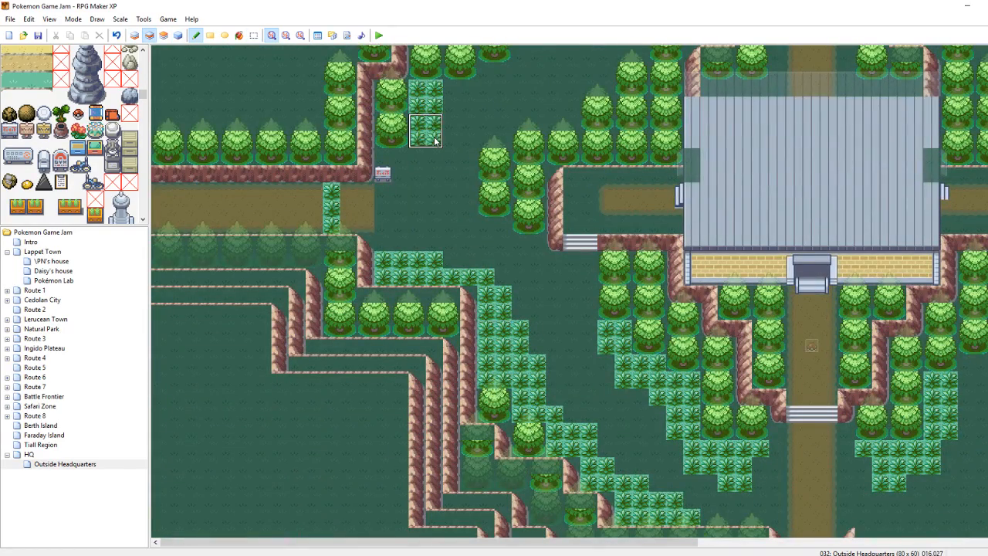
click(461, 110)
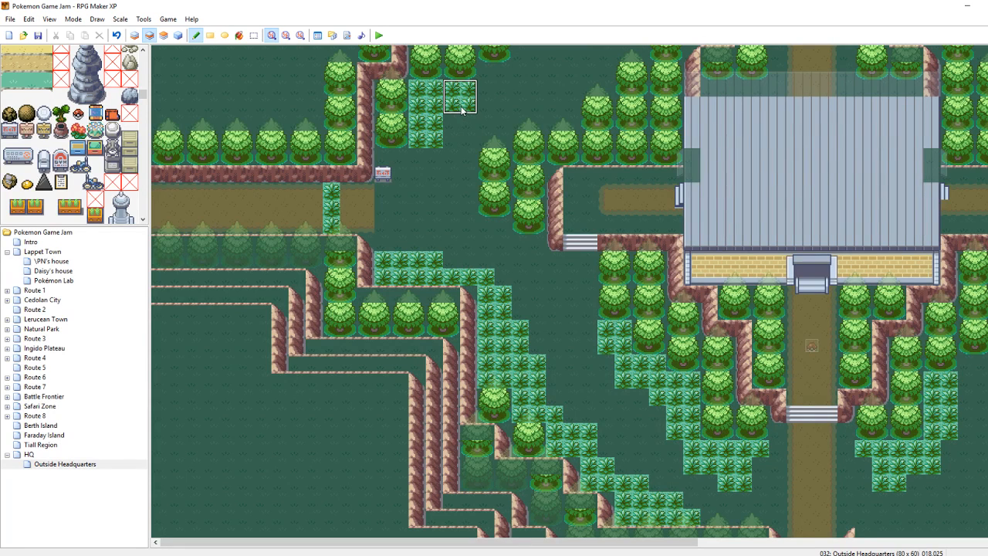
right_click(502, 104)
click(472, 106)
mouse_move(485, 89)
mouse_down()
mouse_move(487, 71)
mouse_move(504, 71)
mouse_up()
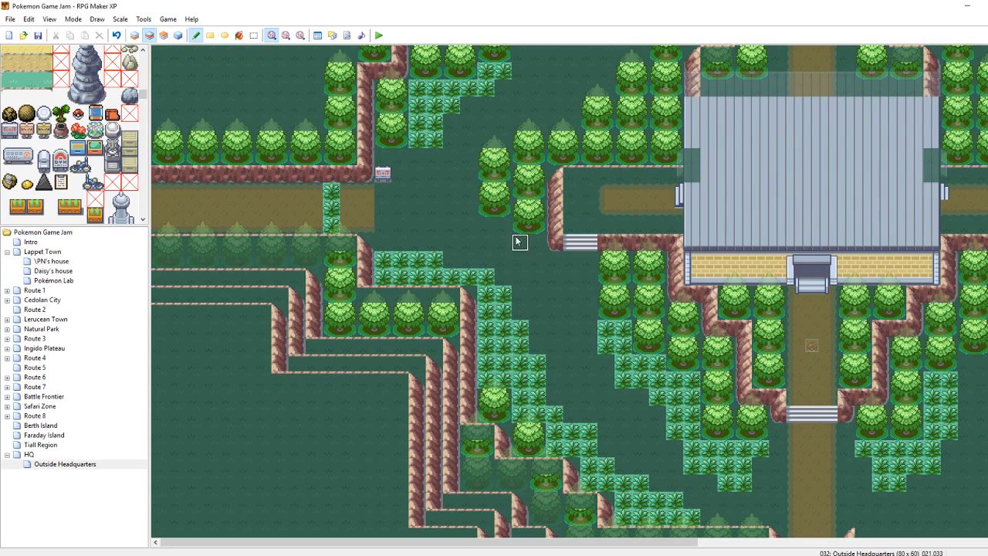
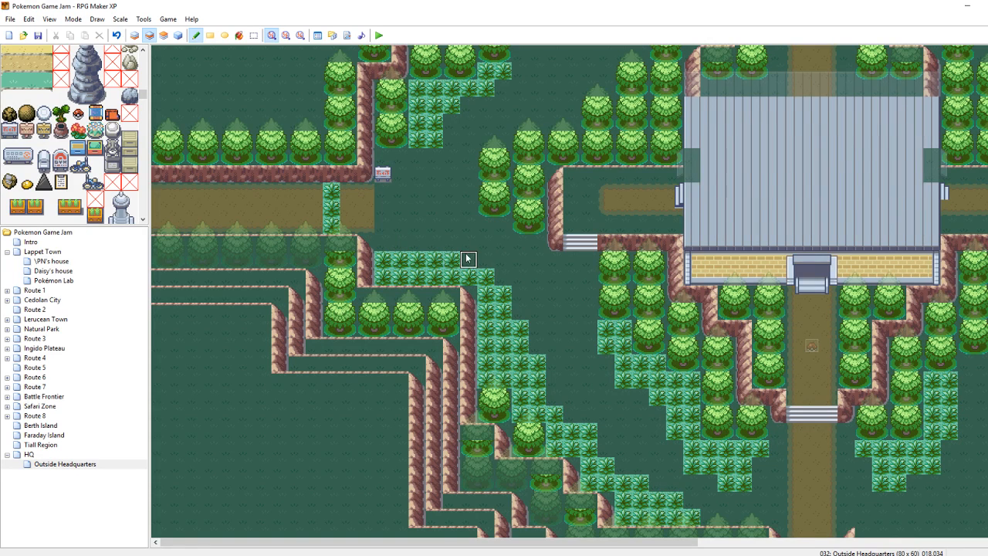
drag(399, 242, 445, 249)
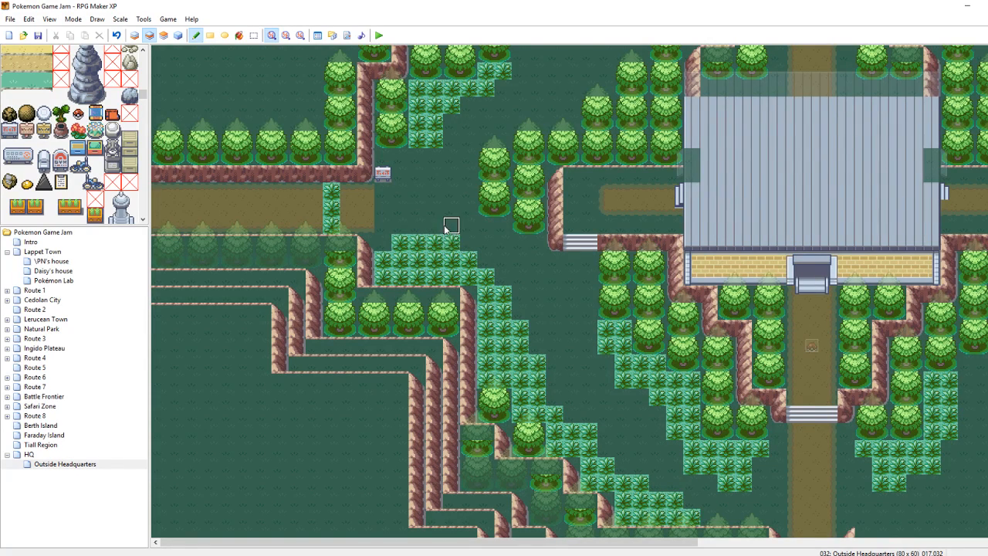
mouse_move(400, 157)
mouse_down()
mouse_move(386, 157)
mouse_move(419, 157)
mouse_up()
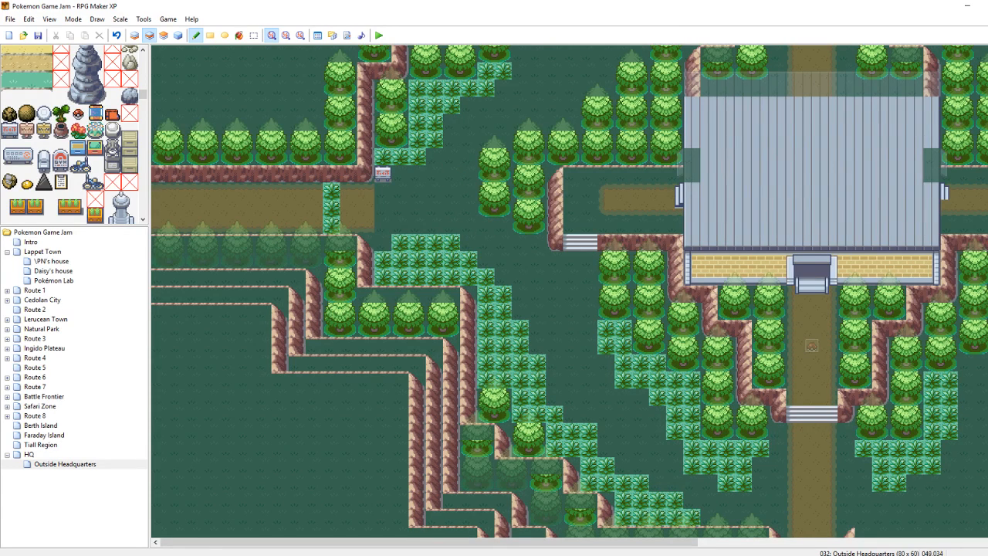
Continue the tall grass diagonally northeast along the outer edge of the cliff's second tree row
scroll(641, 168, up, 4)
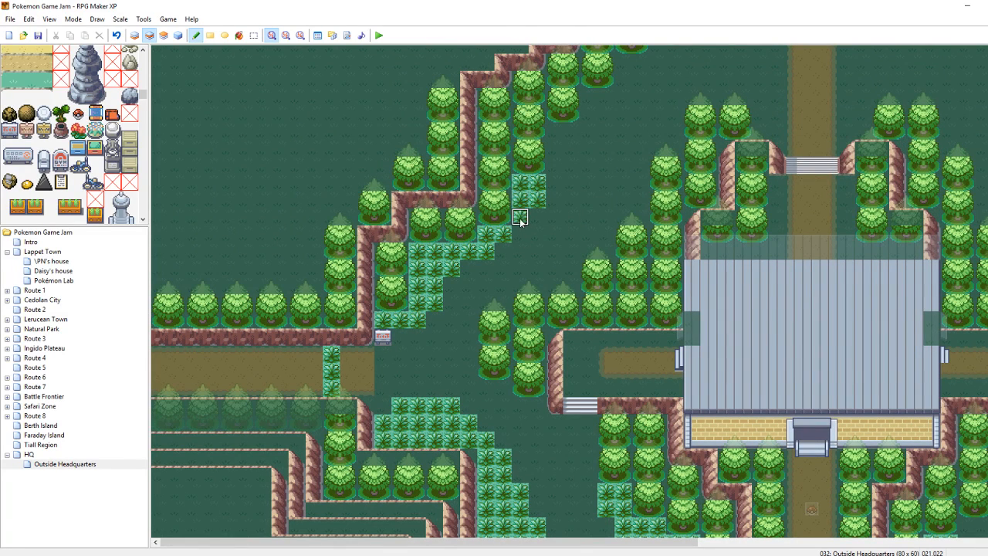
mouse_move(521, 221)
mouse_down()
mouse_move(516, 230)
mouse_move(536, 203)
mouse_move(554, 201)
mouse_move(553, 132)
mouse_move(574, 201)
mouse_up()
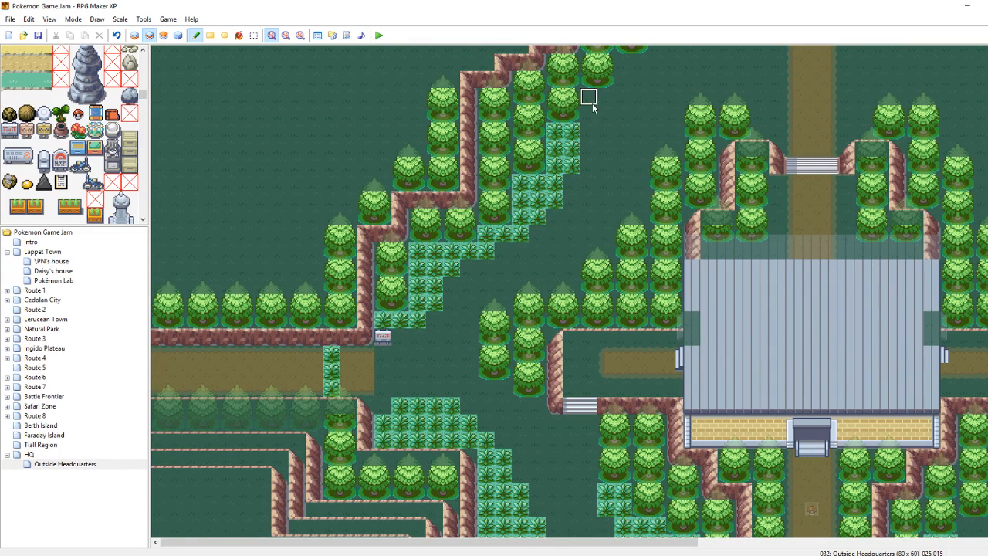
mouse_move(604, 105)
mouse_down()
mouse_move(584, 133)
mouse_move(593, 141)
mouse_move(627, 98)
mouse_move(626, 73)
mouse_move(622, 100)
mouse_up()
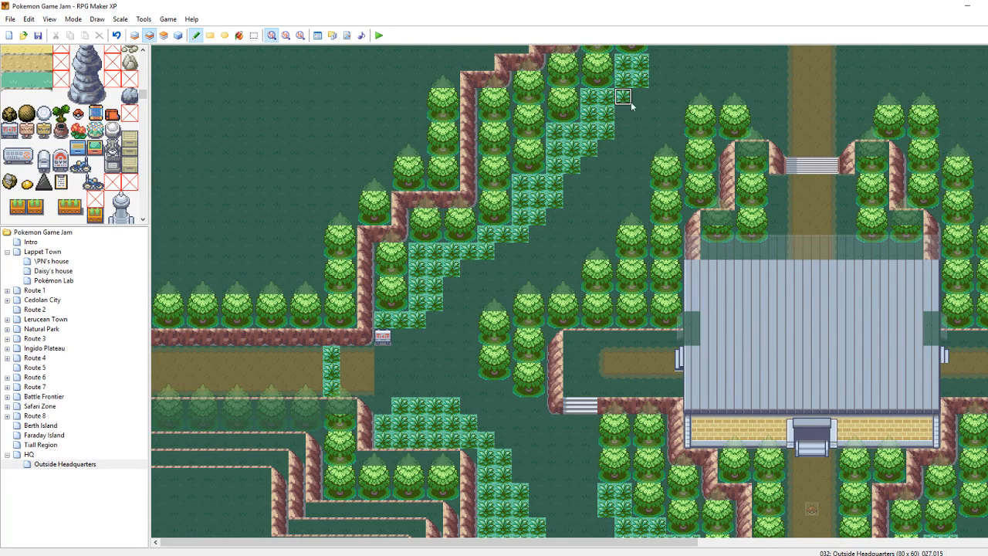
Paint two-by-two patches of tall grass in the steps of the tree line northwest of the headquarters
mouse_move(554, 268)
mouse_down()
mouse_move(569, 283)
mouse_move(558, 286)
mouse_move(569, 249)
mouse_move(618, 239)
mouse_move(591, 233)
mouse_move(627, 233)
mouse_up()
right_click(655, 235)
click(627, 233)
right_click(606, 234)
click(573, 253)
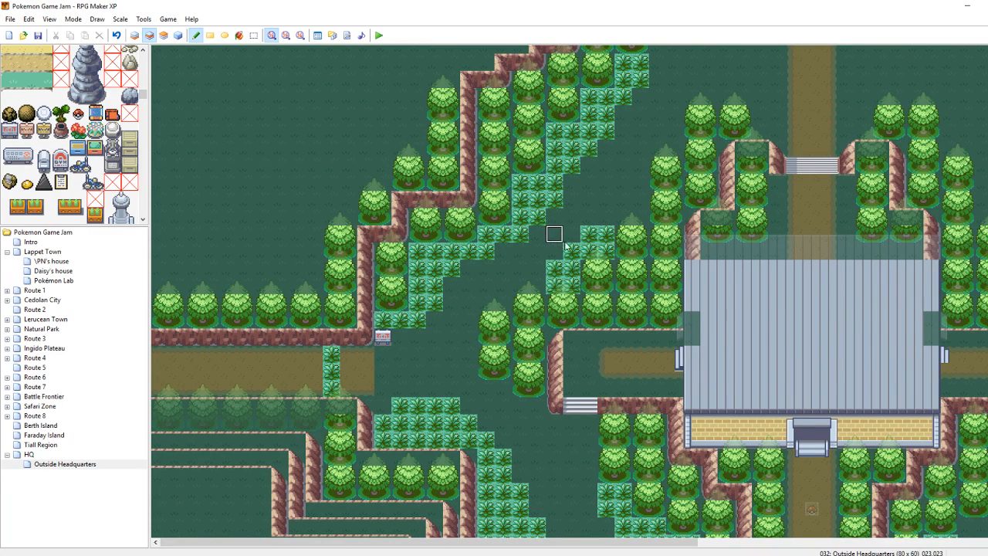
right_drag(555, 269, 571, 286)
click(543, 288)
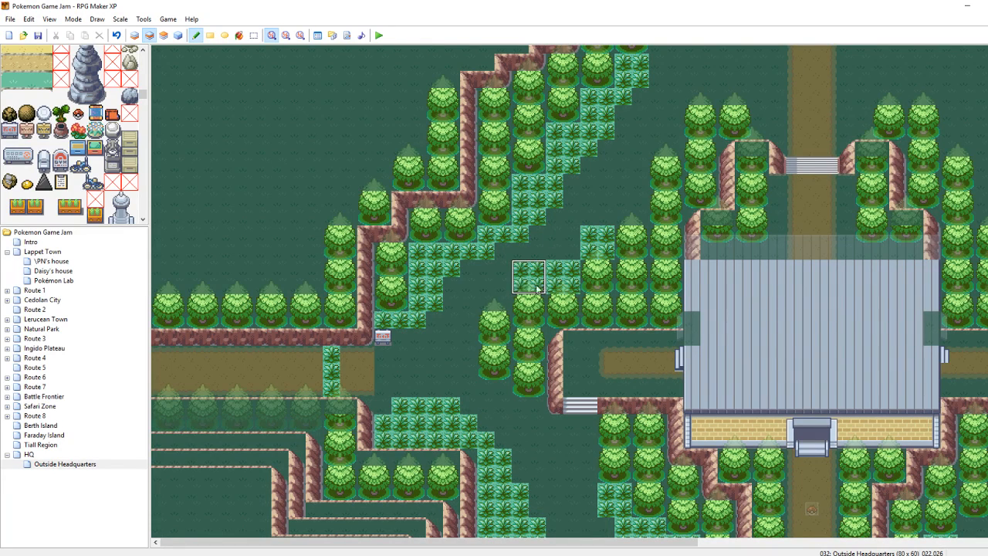
Try to fill the gap between the cliff-side and headquarters-side tree lines with tall grass
click(500, 305)
right_click(483, 305)
mouse_move(474, 319)
mouse_down()
mouse_move(463, 348)
mouse_move(441, 323)
mouse_move(466, 286)
mouse_move(518, 253)
mouse_up()
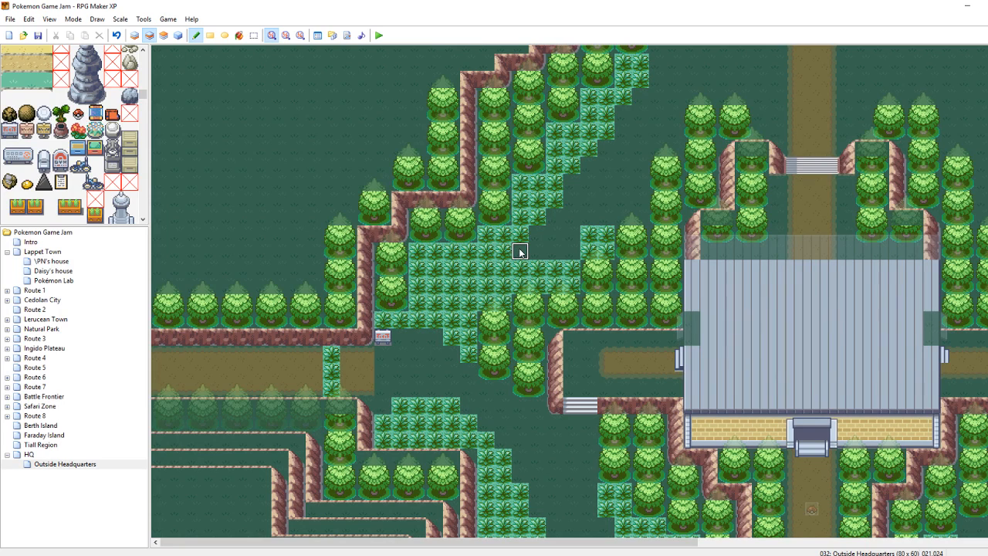
mouse_move(569, 232)
mouse_down()
mouse_move(536, 222)
mouse_move(570, 251)
mouse_move(556, 217)
mouse_move(578, 217)
mouse_up()
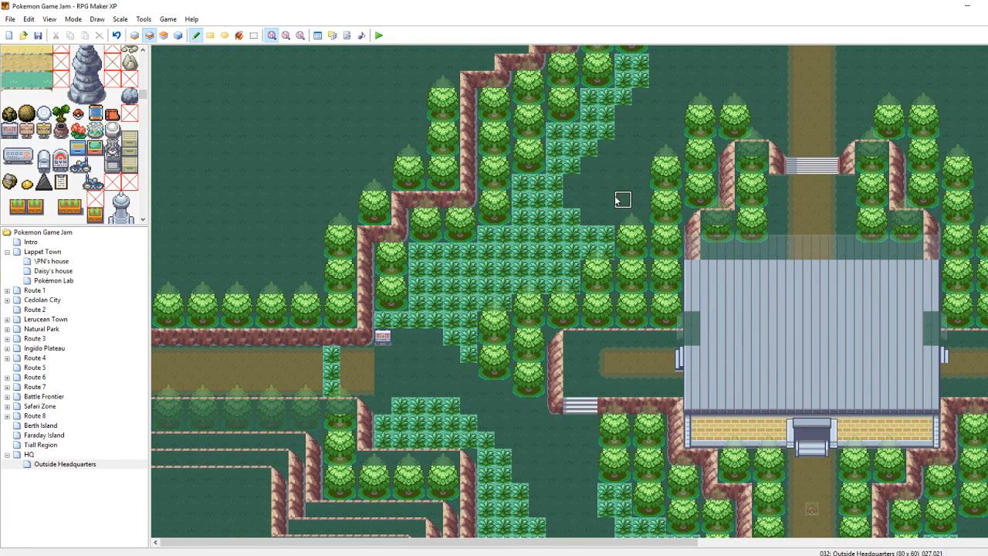
mouse_move(607, 201)
right_down()
mouse_move(590, 202)
mouse_move(599, 190)
right_up()
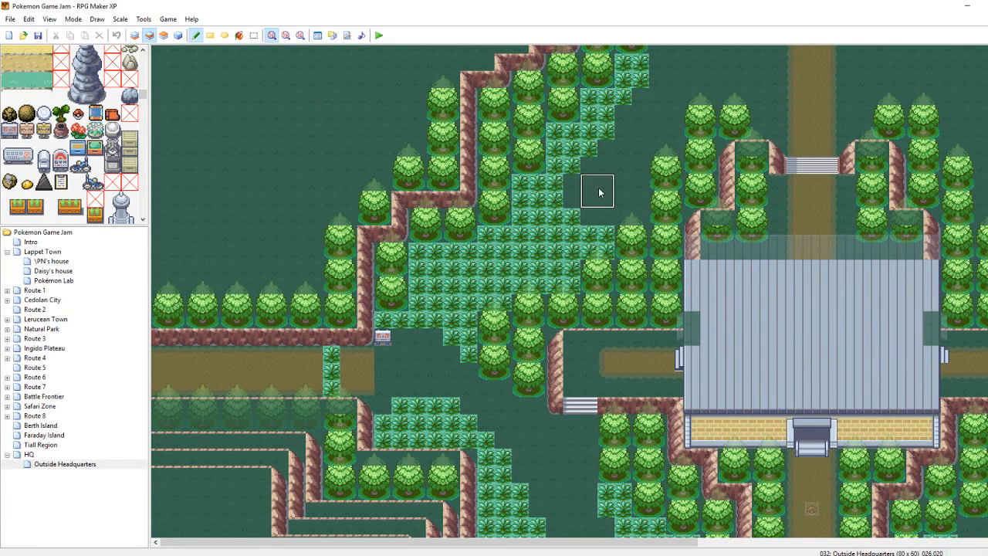
click(566, 221)
click(531, 256)
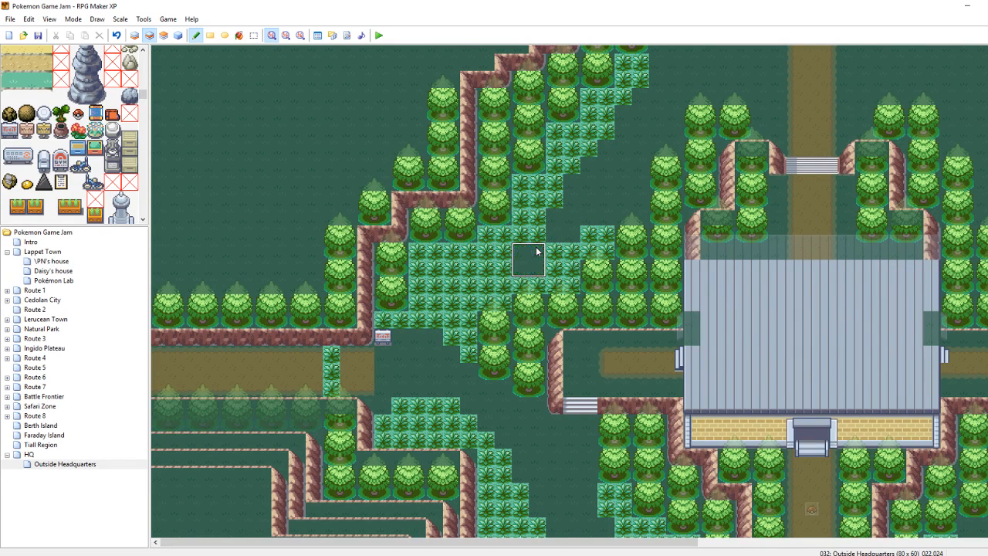
Clear a diagonal path between the two grass bands, and extend the headquarters-side band northeast with smoothed steps
mouse_move(505, 271)
mouse_down()
mouse_move(470, 286)
mouse_move(457, 306)
mouse_move(473, 320)
mouse_move(484, 286)
mouse_move(535, 279)
mouse_move(569, 236)
mouse_move(606, 241)
mouse_move(637, 210)
mouse_move(632, 220)
mouse_up()
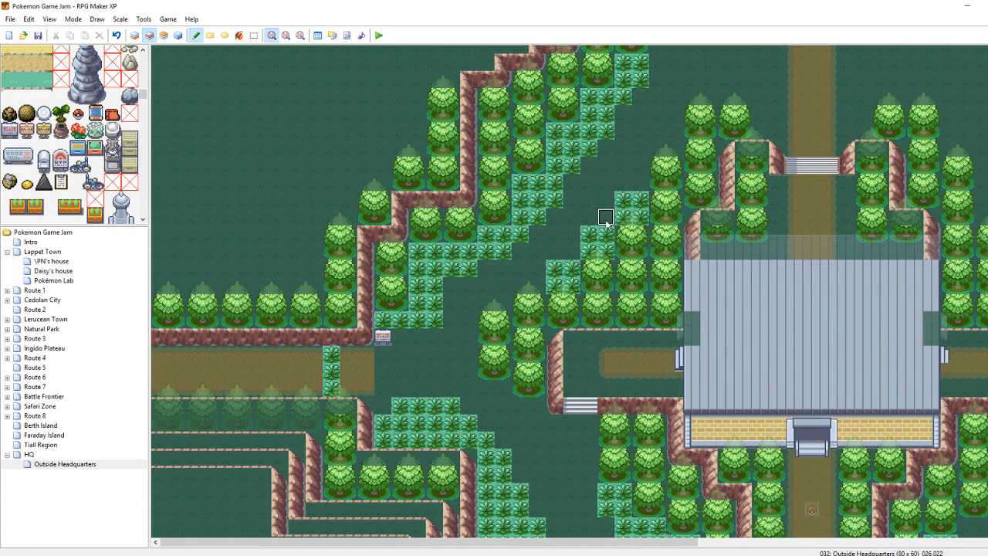
click(606, 222)
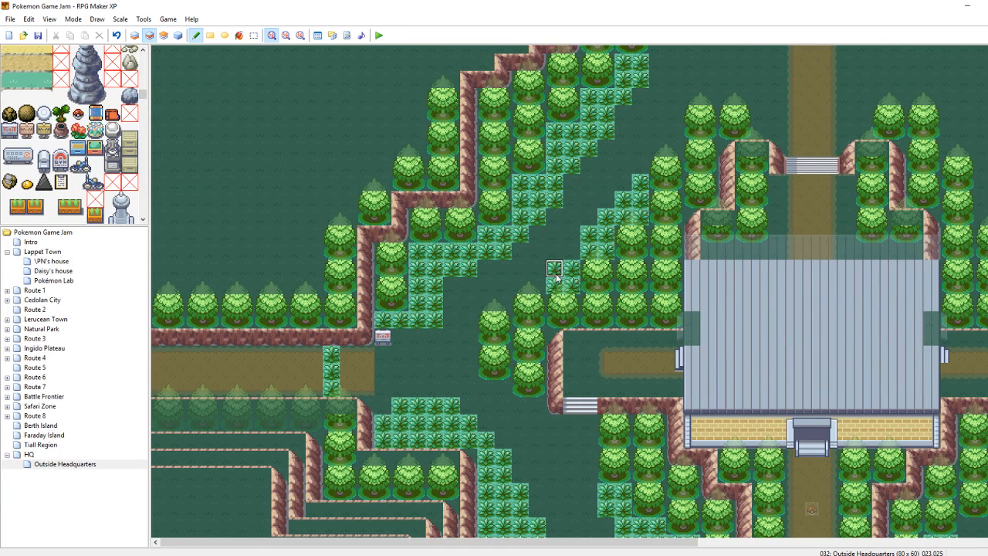
drag(571, 272, 592, 249)
Place three tree bases below the upper end of the diagonal cliff, and shift the cliff's step above them one tile east
drag(987, 245, 987, 176)
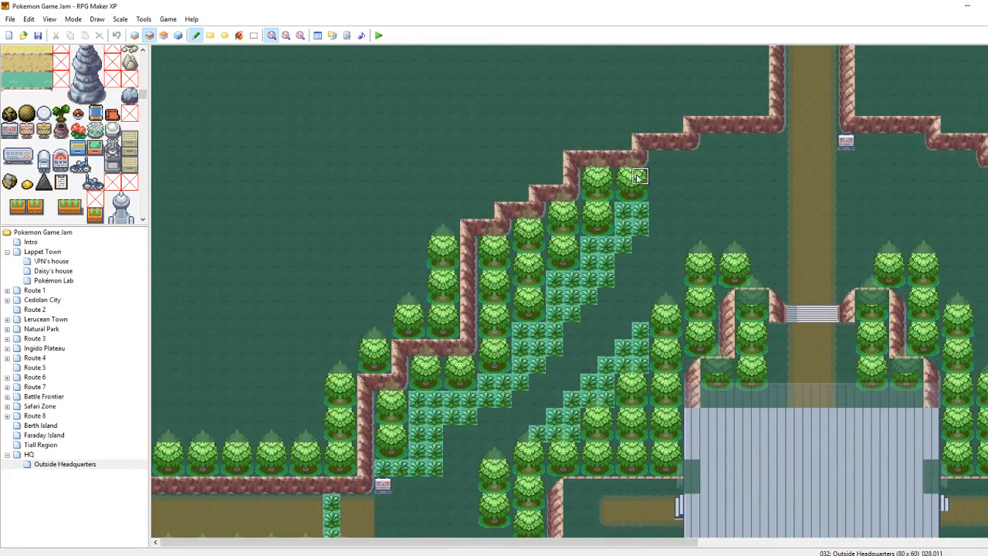
click(664, 168)
click(694, 173)
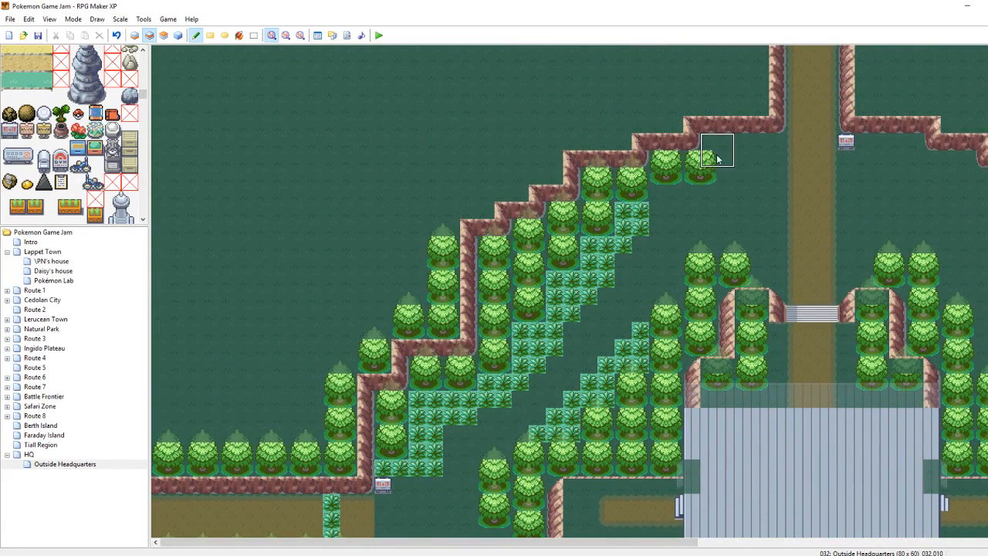
click(725, 160)
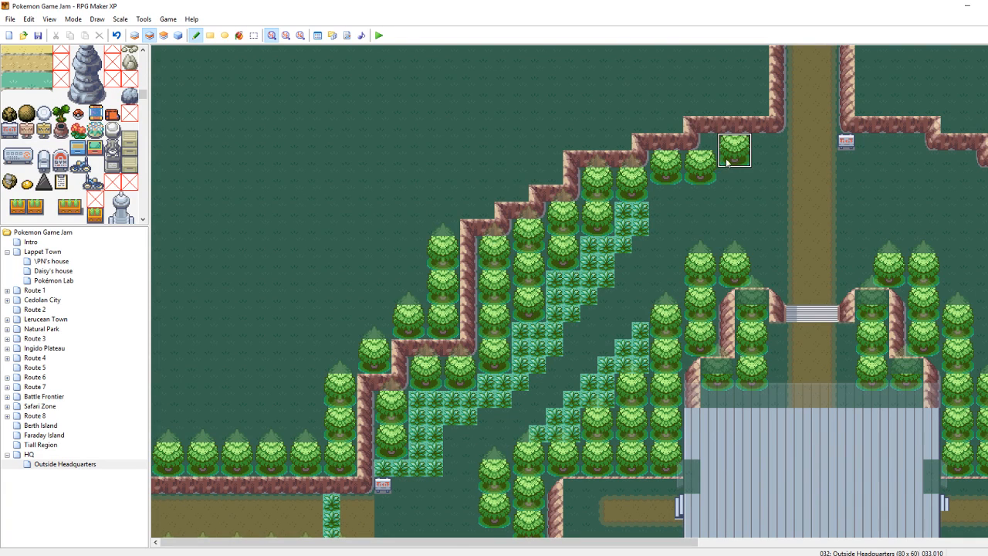
right_drag(679, 144, 694, 128)
click(706, 129)
Place a staggered line of tree bases along the upper side of the diagonal cliff, from the northern path down to the western tree column
right_click(762, 227)
right_drag(728, 160, 743, 146)
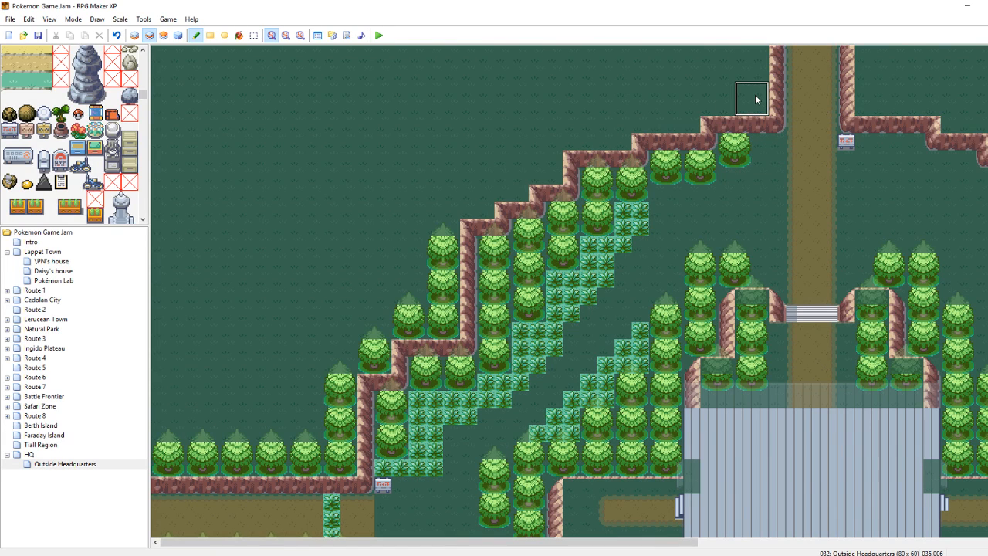
mouse_move(757, 99)
mouse_down()
mouse_move(594, 125)
mouse_move(558, 158)
mouse_move(443, 217)
mouse_move(457, 213)
mouse_up()
On layer 3, add treetops to all the trees along the upper side of the diagonal cliff
click(164, 35)
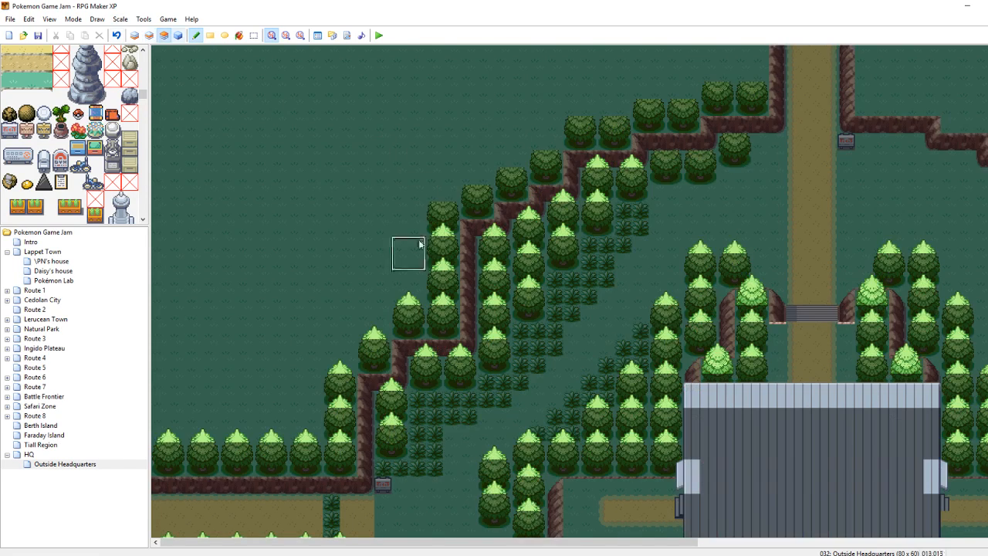
click(440, 194)
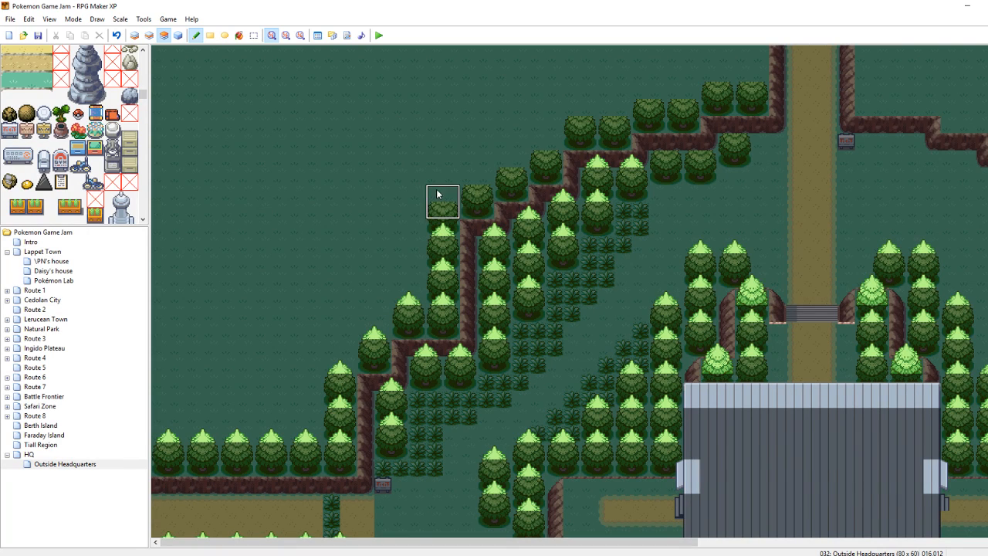
click(473, 164)
click(506, 162)
click(540, 145)
click(575, 112)
click(610, 90)
click(651, 82)
click(683, 80)
click(735, 60)
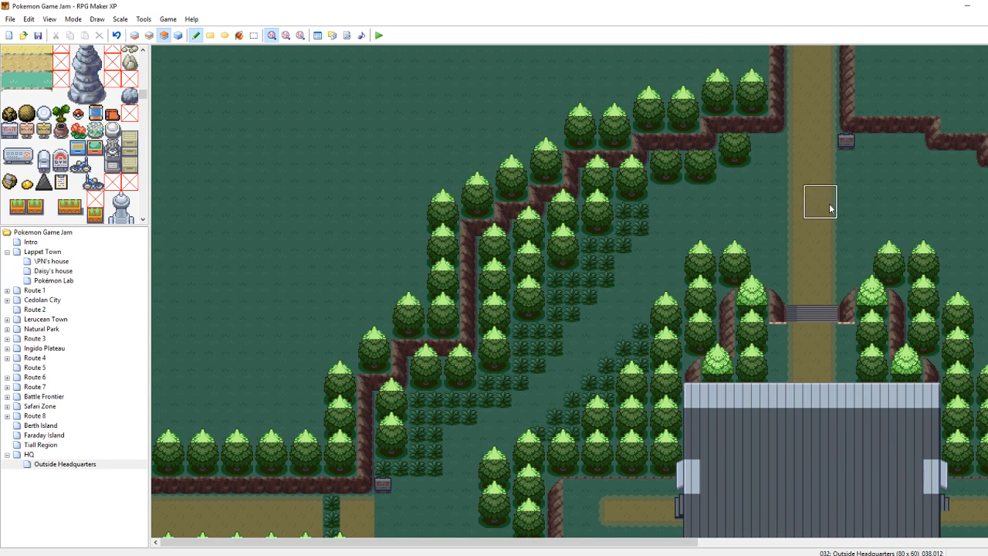
On layer 2, extend a column of tree bases northward along the western side of the northern path's cliff
scroll(570, 291, up, 2)
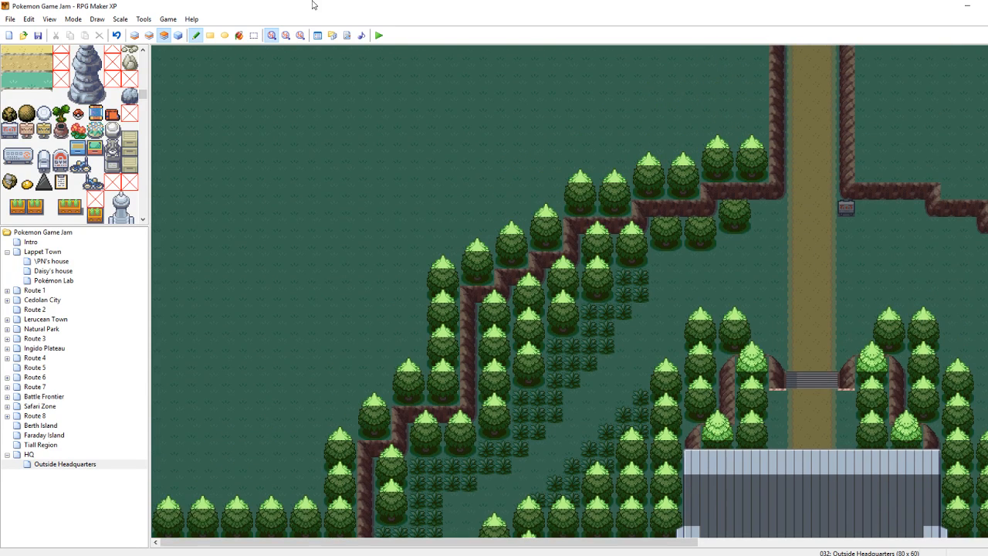
click(149, 36)
mouse_move(745, 123)
mouse_down()
mouse_move(731, 59)
mouse_move(695, 80)
mouse_move(712, 55)
mouse_move(723, 74)
mouse_up()
right_click(677, 102)
right_click(641, 278)
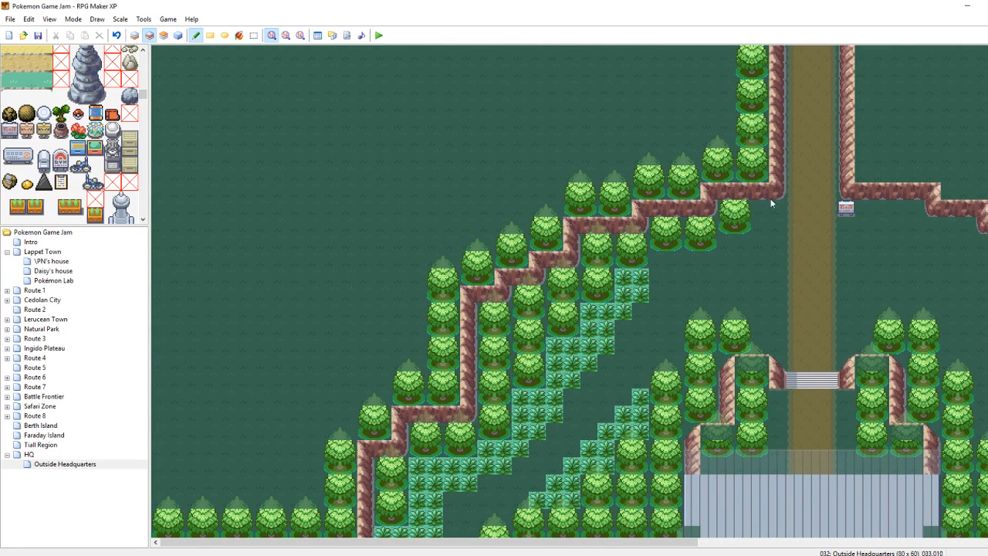
Place a three-tile row of tall grass across the northern path, and build a cliff wall along the western side of the northern tree column
drag(796, 174, 829, 174)
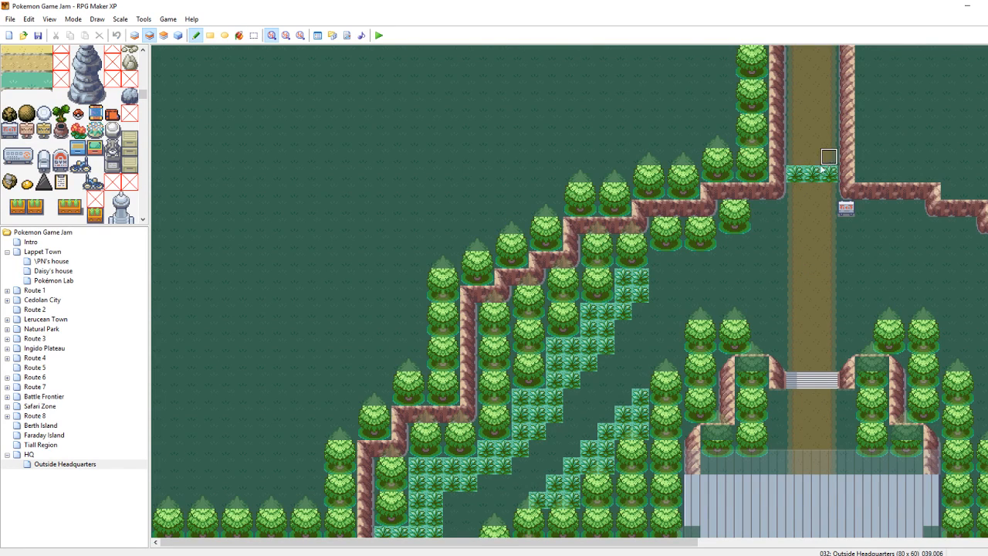
right_click(777, 178)
drag(726, 135, 725, 52)
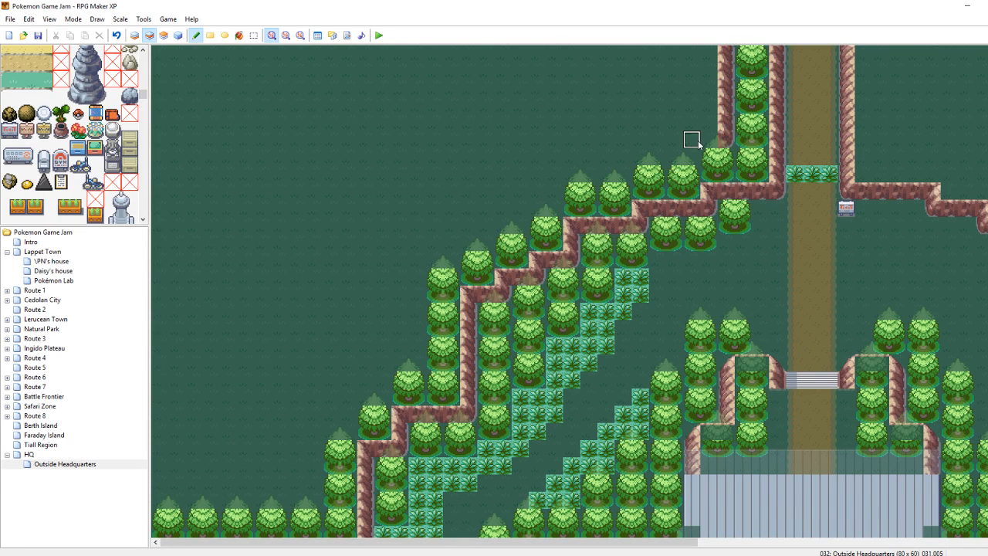
Step the new cliff down southwestward from the wall, directly above the upper trees of the diagonal tree line
right_drag(709, 191, 709, 208)
drag(684, 158, 571, 174)
right_click(638, 210)
click(622, 165)
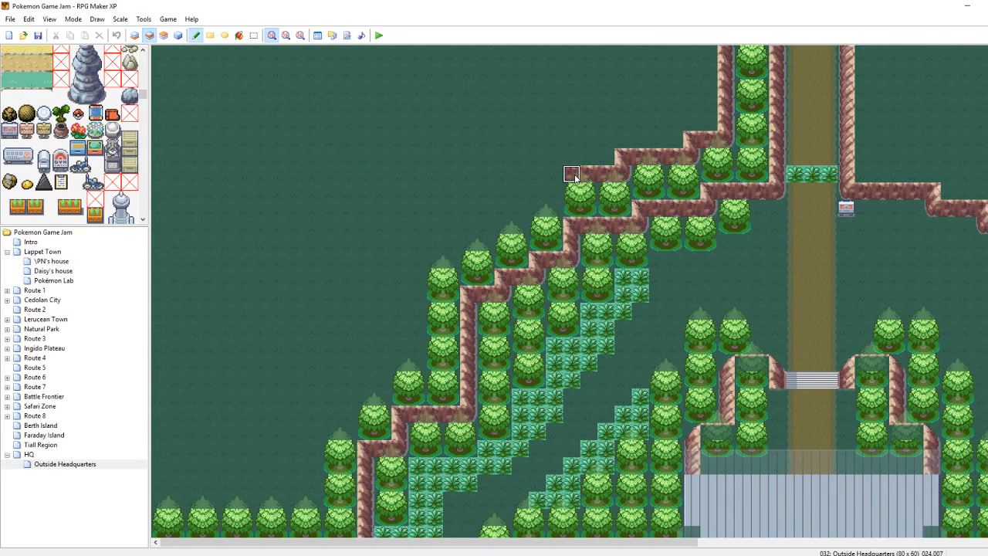
Add one tree at the western end of the diagonal line's upper row, with its base on layer 2 and its treetop on layer 3
click(546, 201)
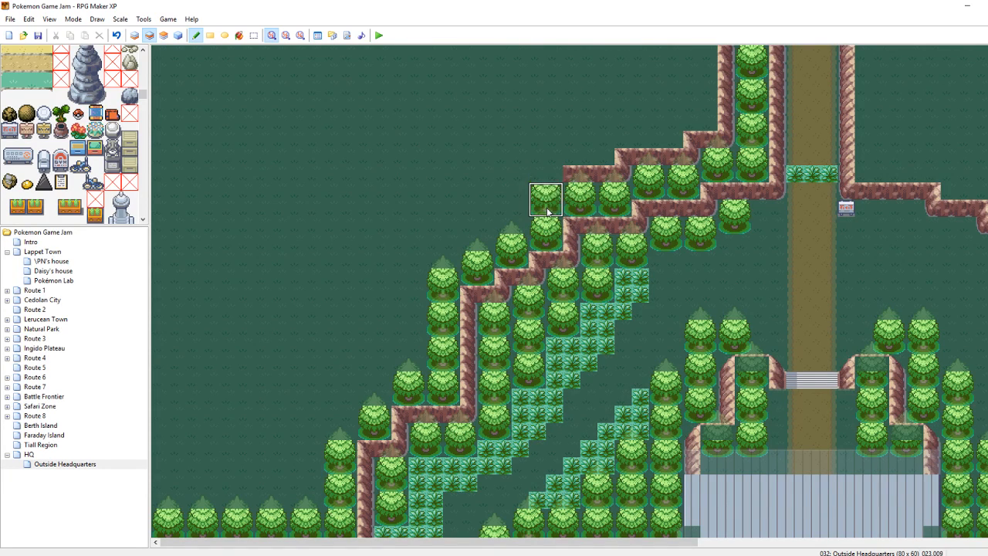
click(164, 35)
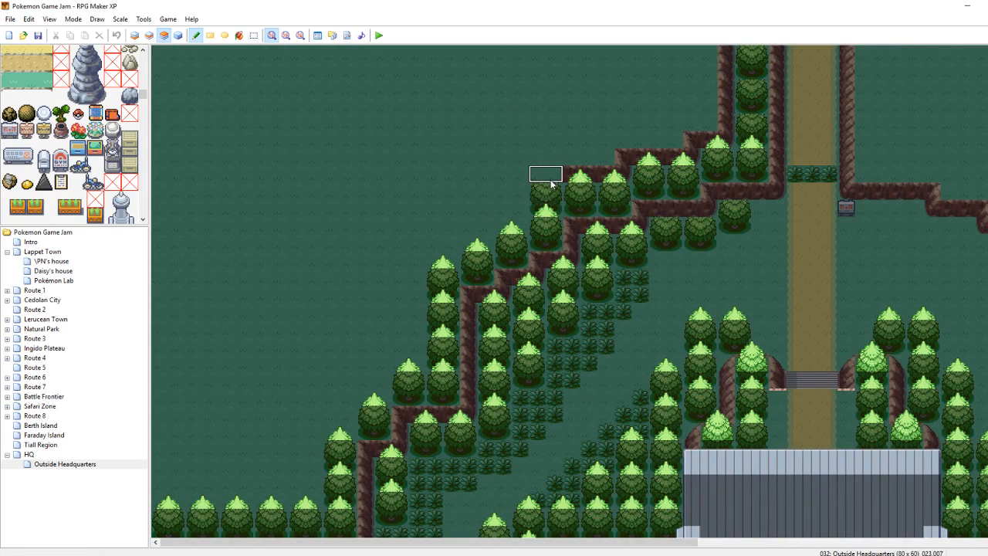
click(149, 35)
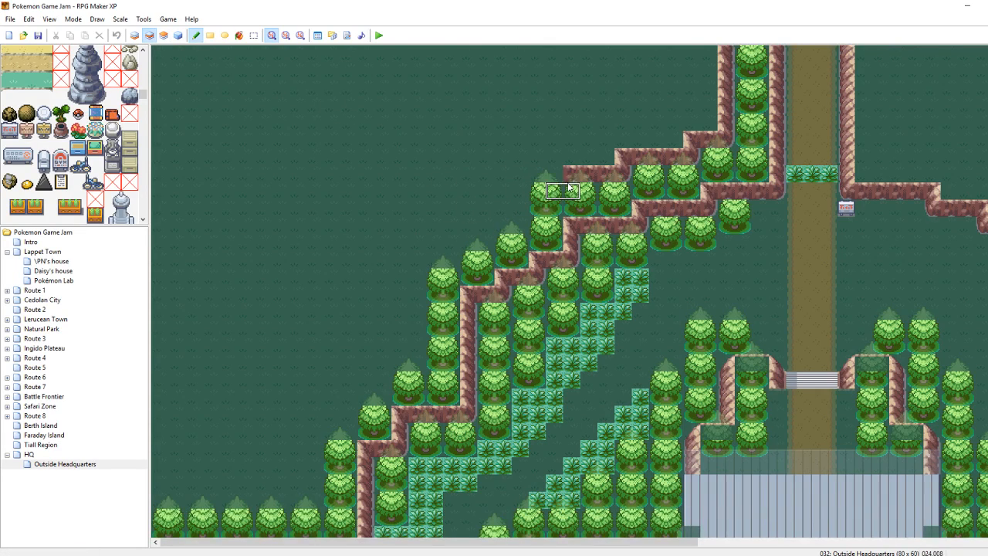
On layer 2, continue the new cliff over and around the added tree and down one more step to the southwest
click(537, 174)
click(521, 175)
click(523, 213)
click(503, 226)
click(487, 236)
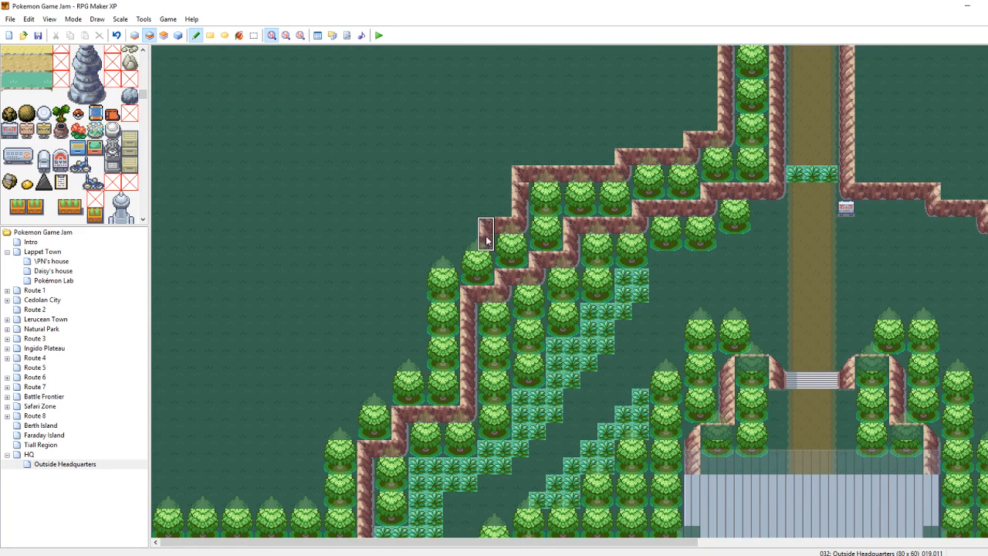
Step the new cliff further southwest to the top of the western tree column, and start its wall down the column's western side
click(452, 245)
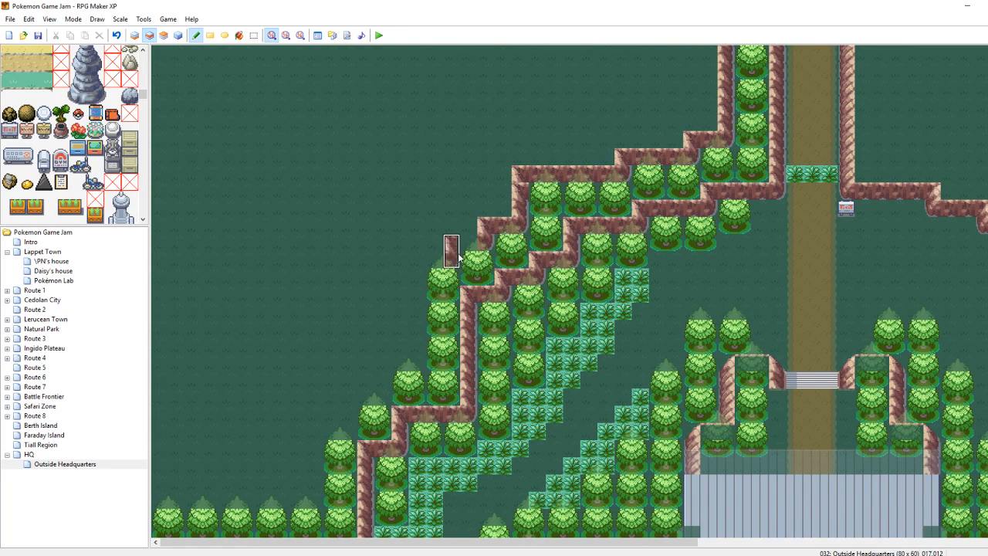
click(471, 300)
click(419, 279)
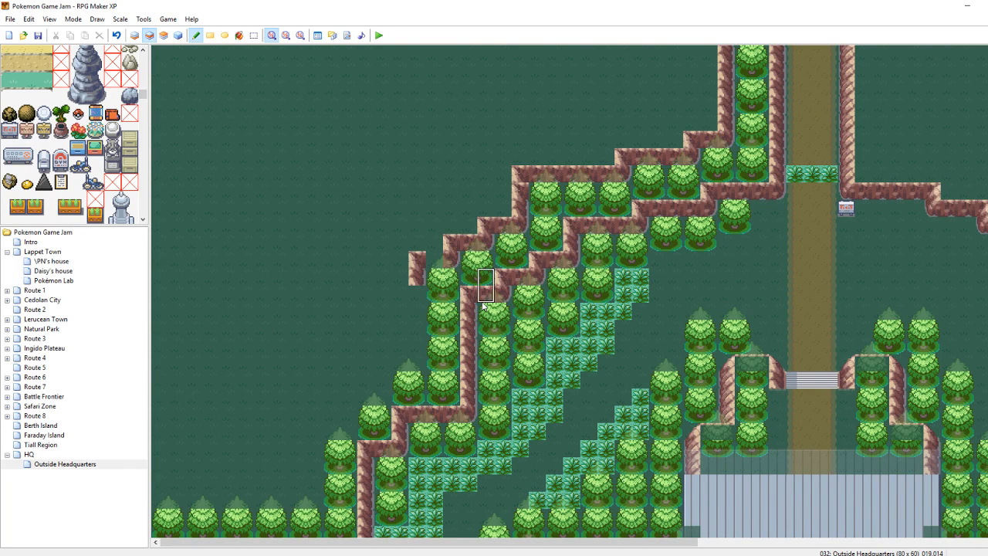
click(434, 259)
click(417, 277)
drag(416, 281, 417, 313)
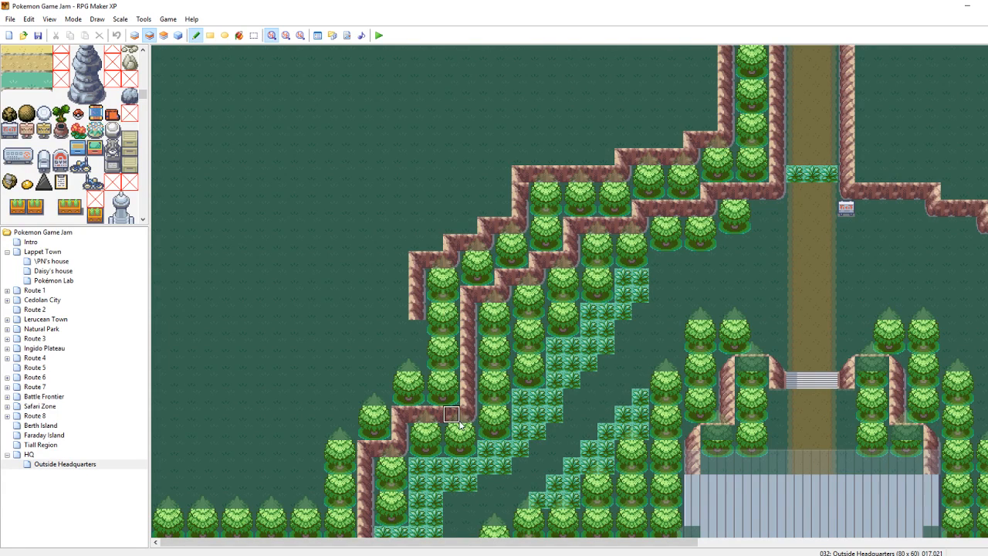
Finish the cliff wall beside the western tree column, and step it southwest around the two trees at the column's foot
right_drag(417, 381, 410, 345)
click(410, 331)
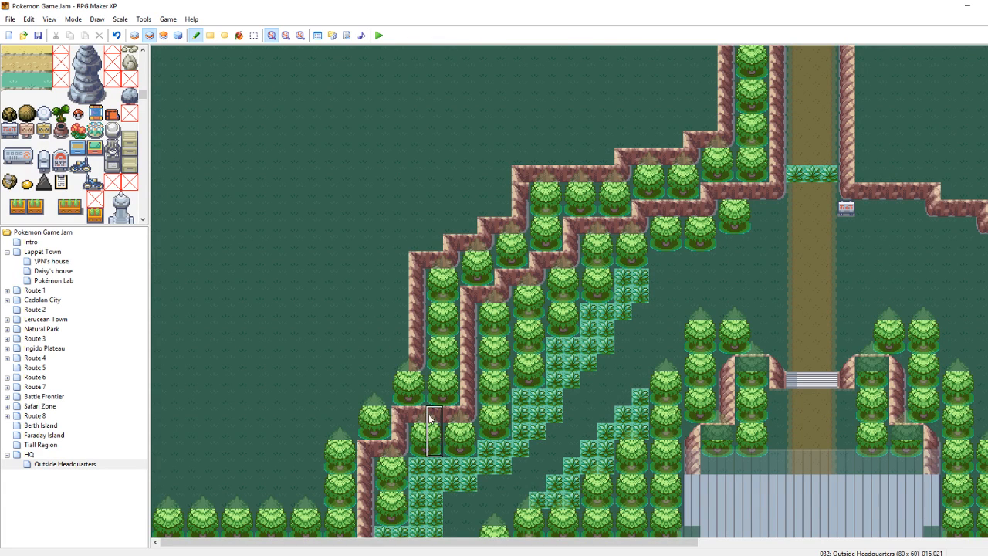
right_click(399, 414)
click(397, 362)
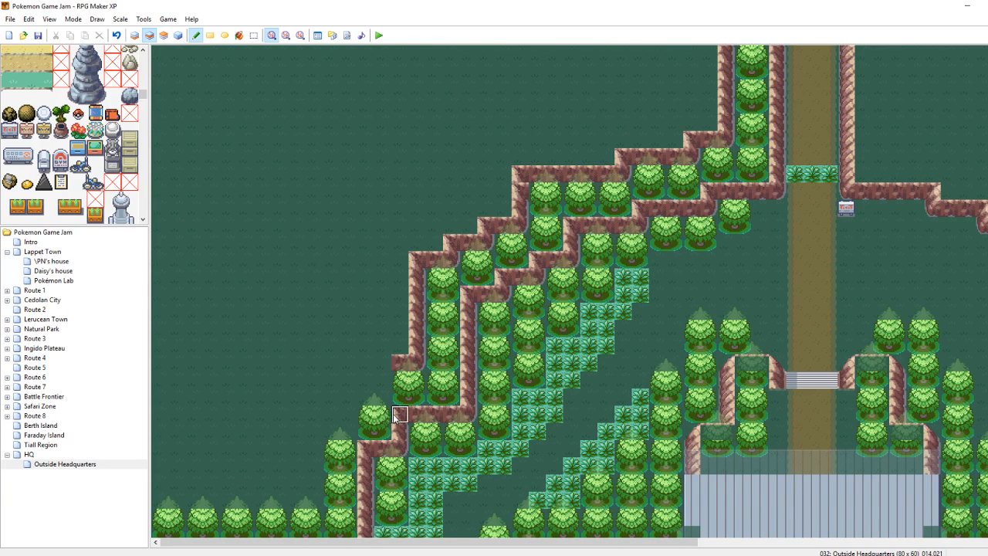
click(382, 395)
click(400, 417)
right_click(366, 415)
drag(349, 397, 367, 397)
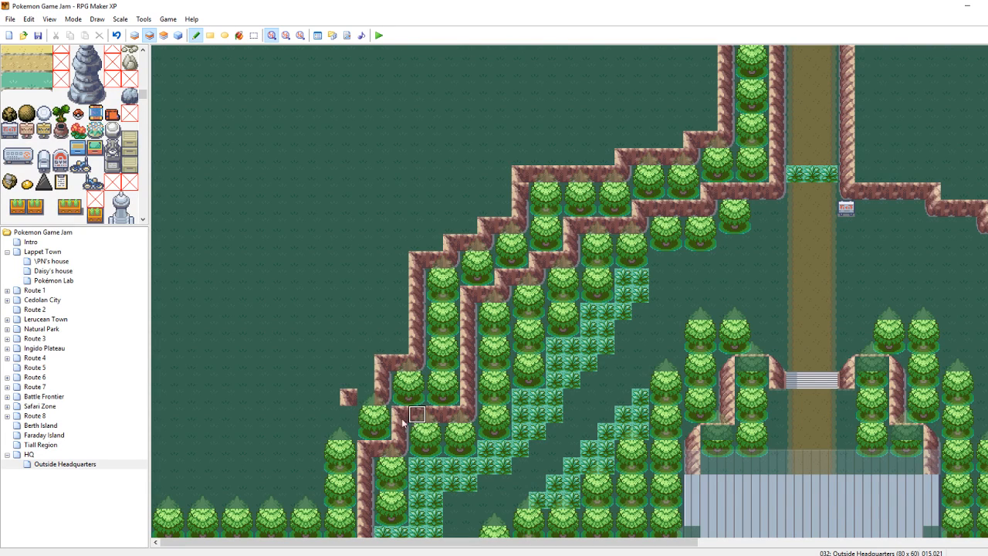
Complete the new cliff around the lowest trees of the diagonal, and run it west above the horizontal tree row to the map's edge
right_drag(363, 467, 363, 449)
click(314, 446)
click(332, 430)
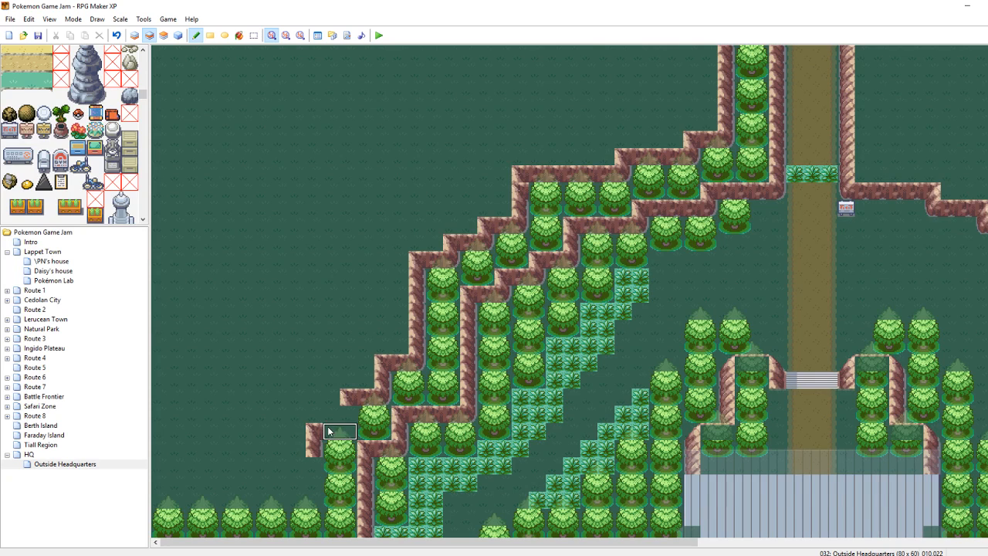
right_click(349, 417)
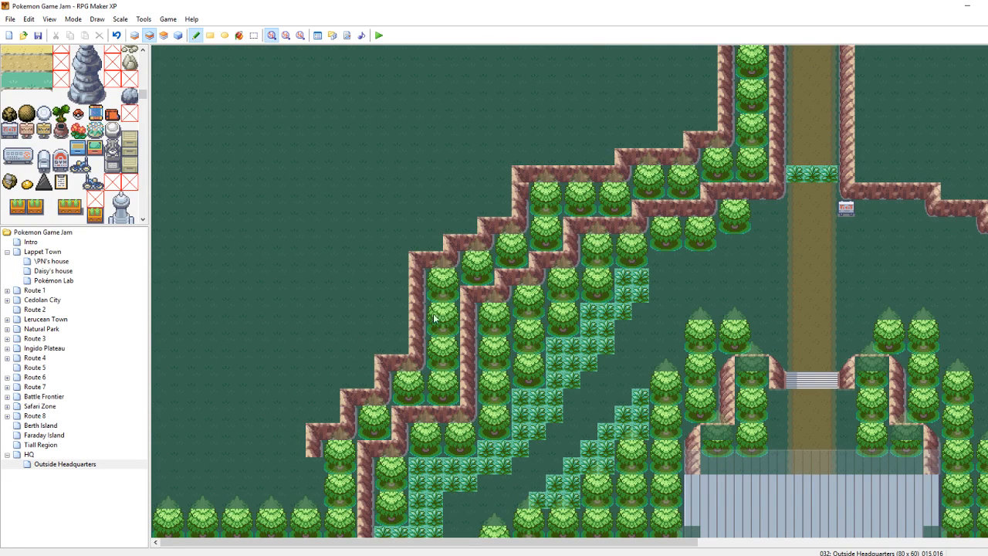
scroll(570, 292, down, 3)
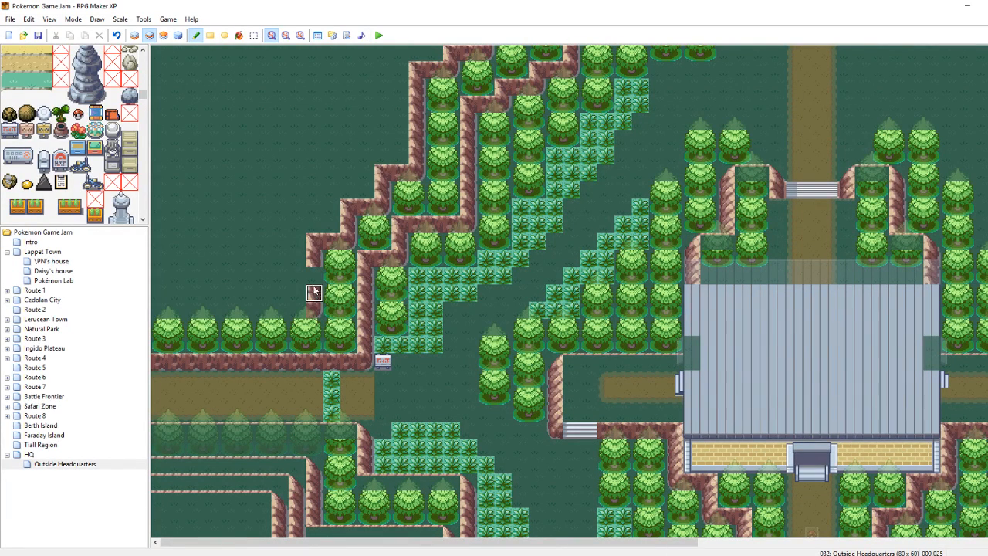
mouse_move(283, 314)
mouse_down()
mouse_move(290, 323)
mouse_move(159, 312)
mouse_up()
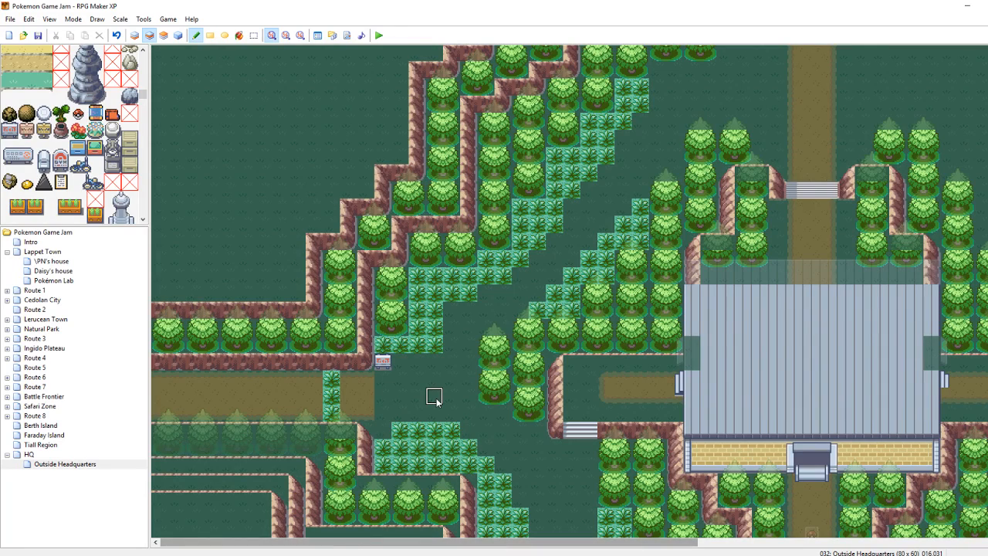
Start another cliff wall one tile outside the new cliff's lower end, rising north from the horizontal section and stepping northeast
key(F4)
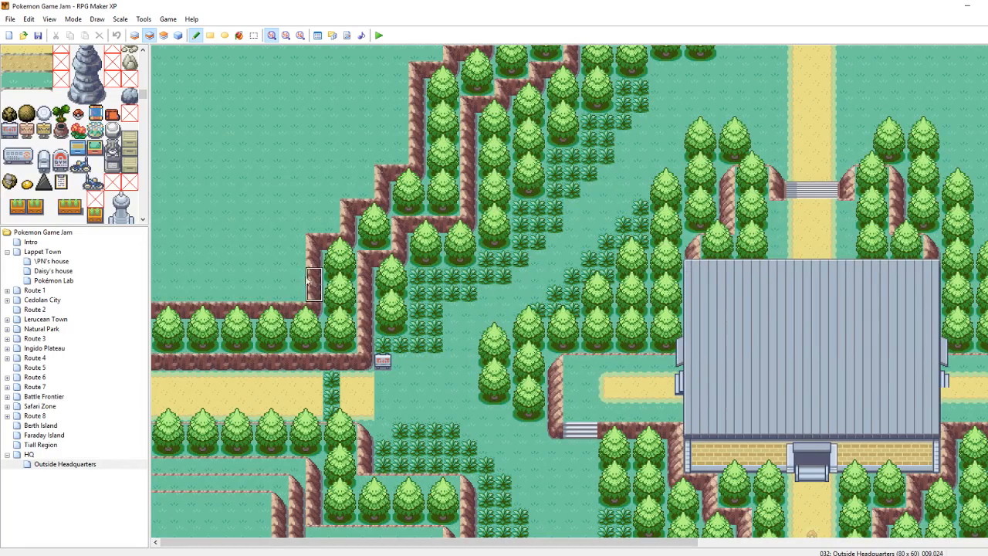
click(298, 276)
right_click(366, 311)
click(295, 261)
key(F4)
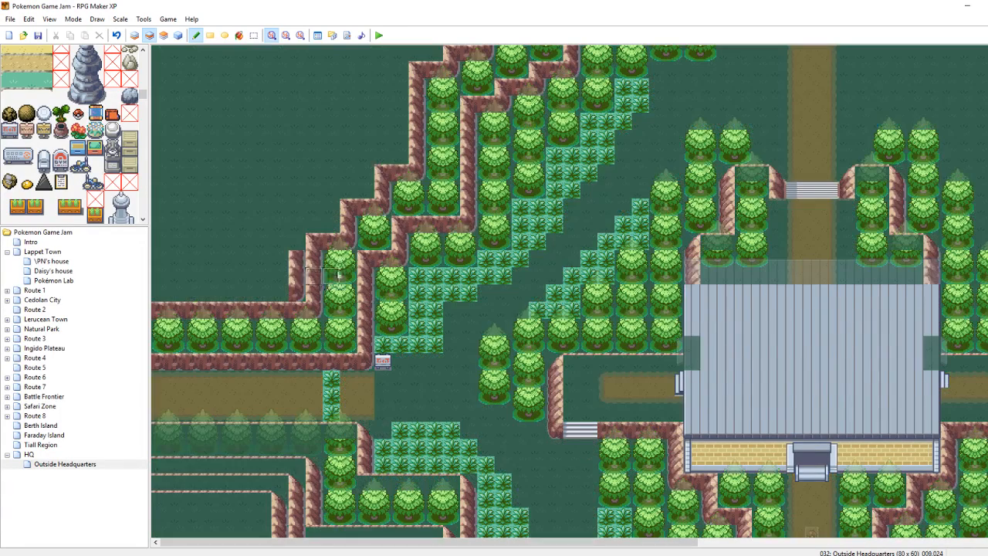
click(297, 243)
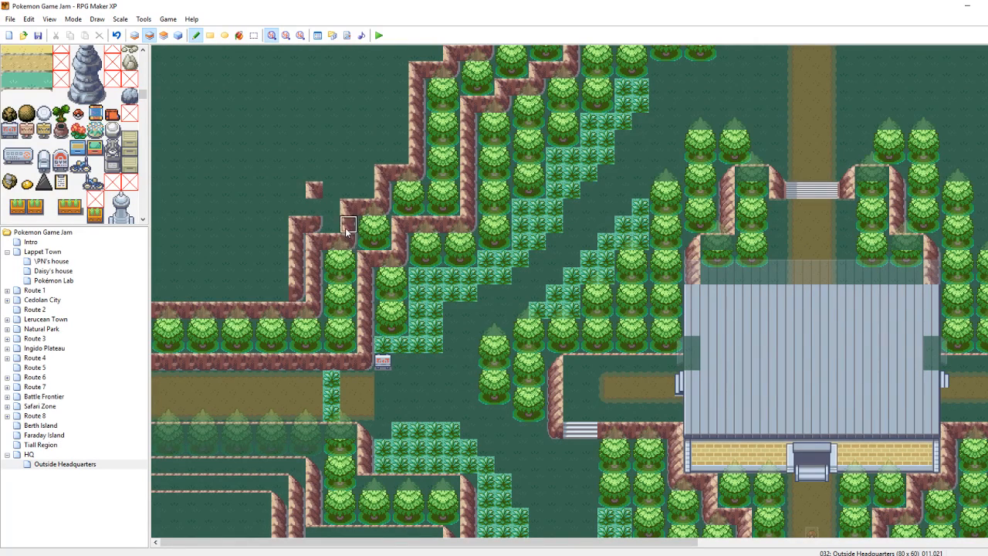
click(314, 207)
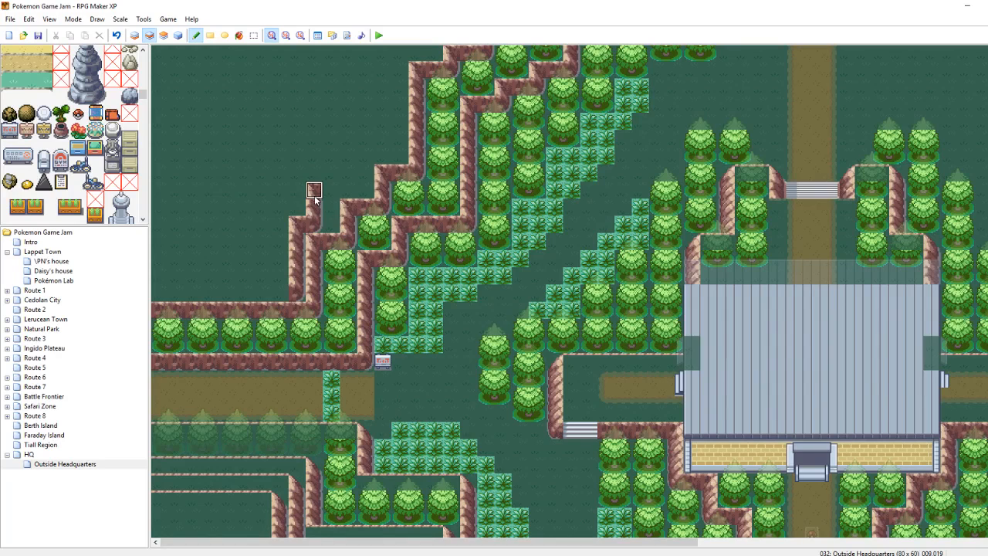
Continue the outermost cliff northeast in steps and up beside the western tree column's cliff wall, and save the project
click(366, 190)
click(364, 179)
right_click(381, 177)
click(366, 161)
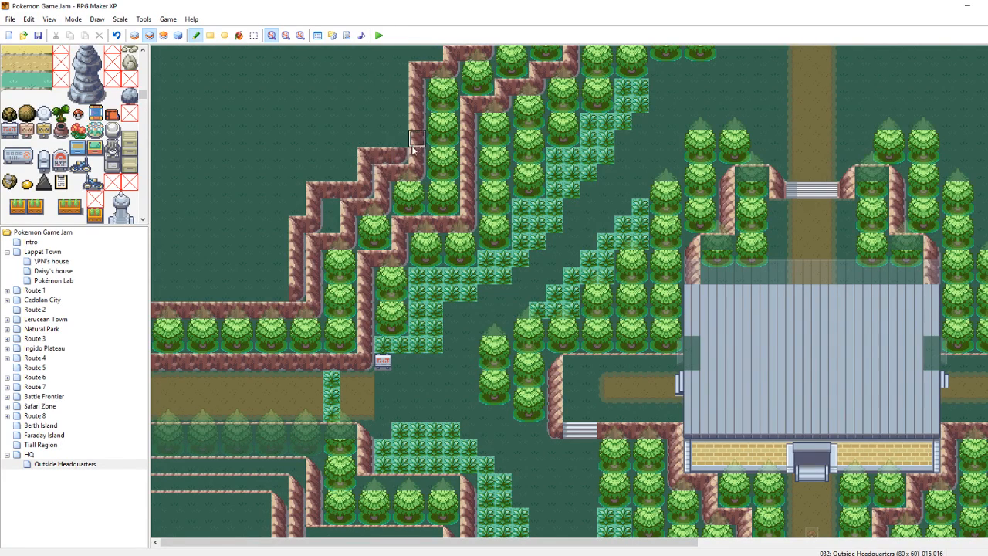
key(ctrl+s)
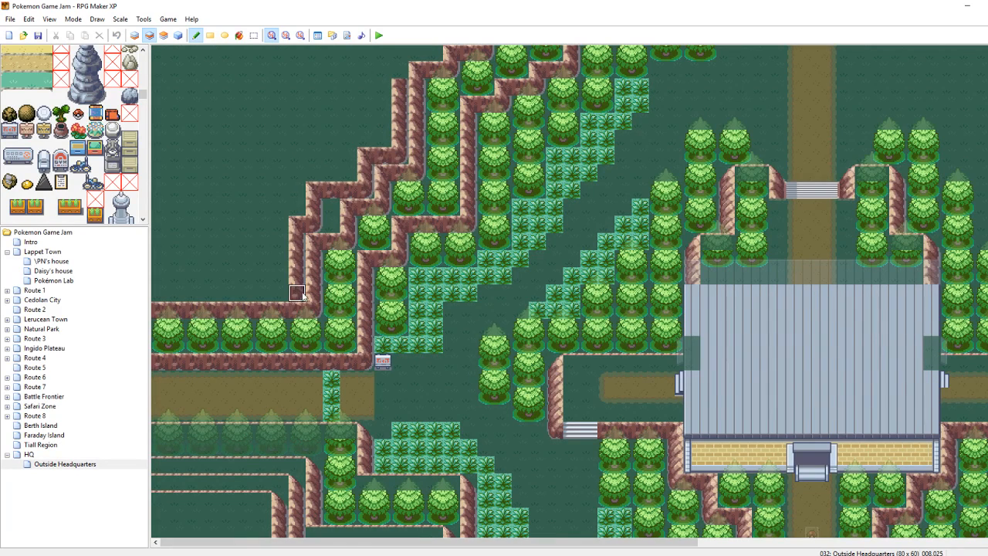
Run the outermost cliff's lower end west to the map's edge, and extend its upper end northeast over the tree column's corner
drag(295, 298, 158, 298)
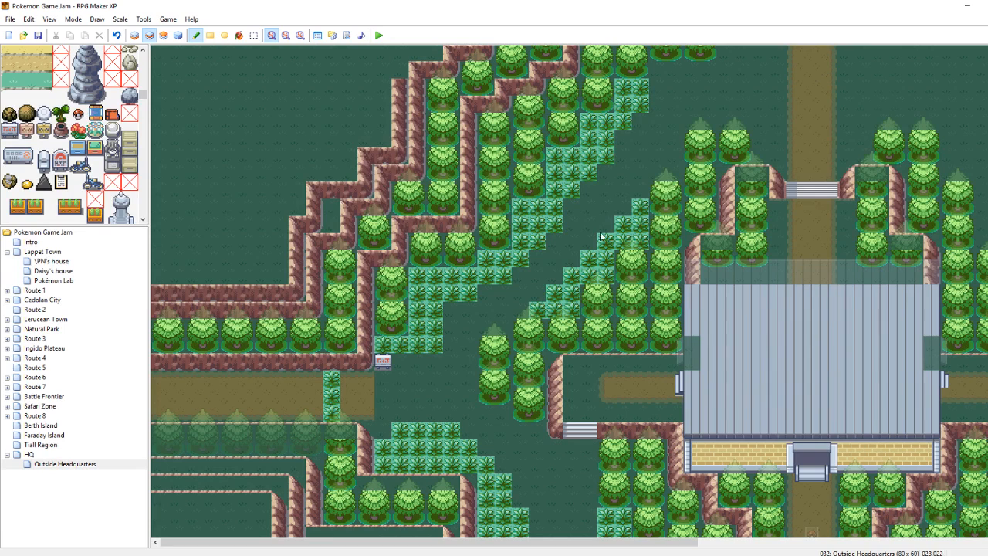
scroll(411, 247, up, 5)
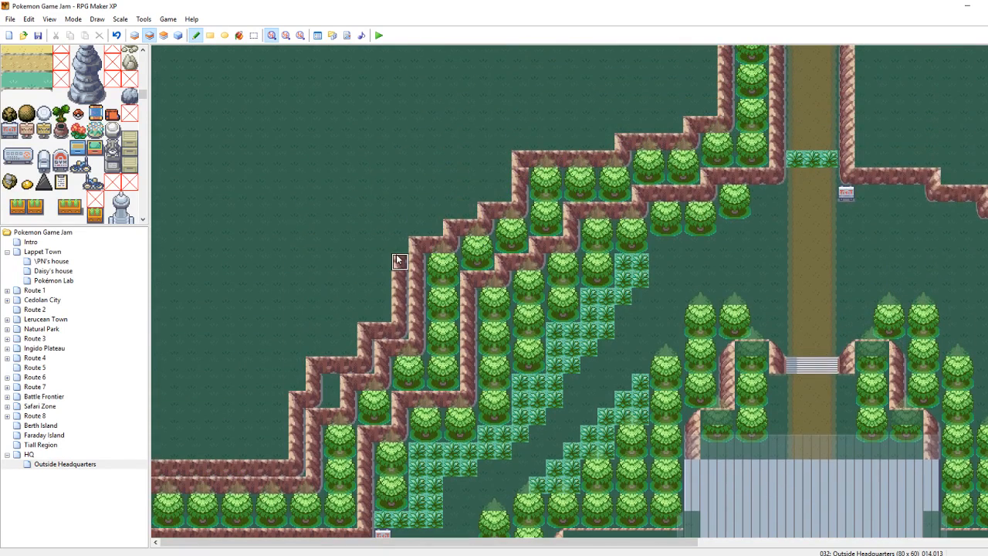
click(400, 210)
mouse_move(399, 244)
mouse_down()
mouse_move(400, 228)
mouse_move(454, 212)
mouse_up()
click(470, 193)
drag(502, 193, 486, 193)
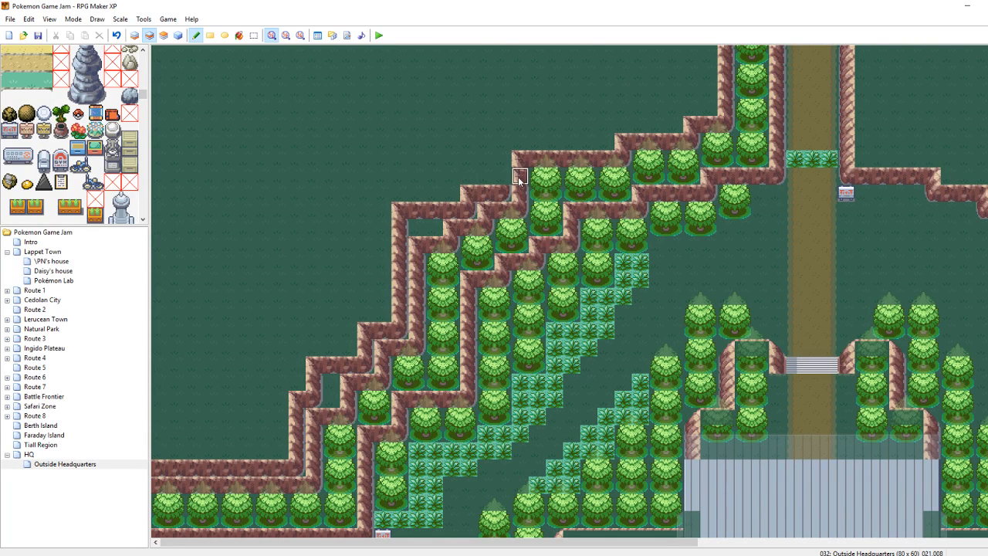
Extend the outermost cliff northeast along the inner cliff, and up beside the northern cliff wall to the map's upper edge
mouse_move(502, 179)
mouse_down()
mouse_move(500, 149)
mouse_move(622, 147)
mouse_move(645, 130)
mouse_move(660, 133)
mouse_up()
click(695, 126)
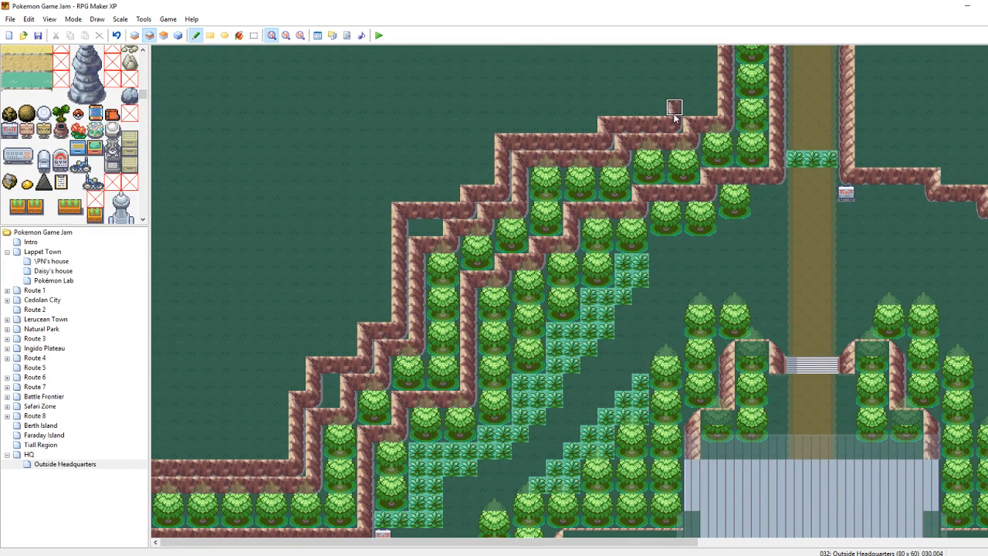
right_click(724, 126)
click(708, 110)
right_click(706, 125)
click(693, 110)
drag(709, 104, 708, 59)
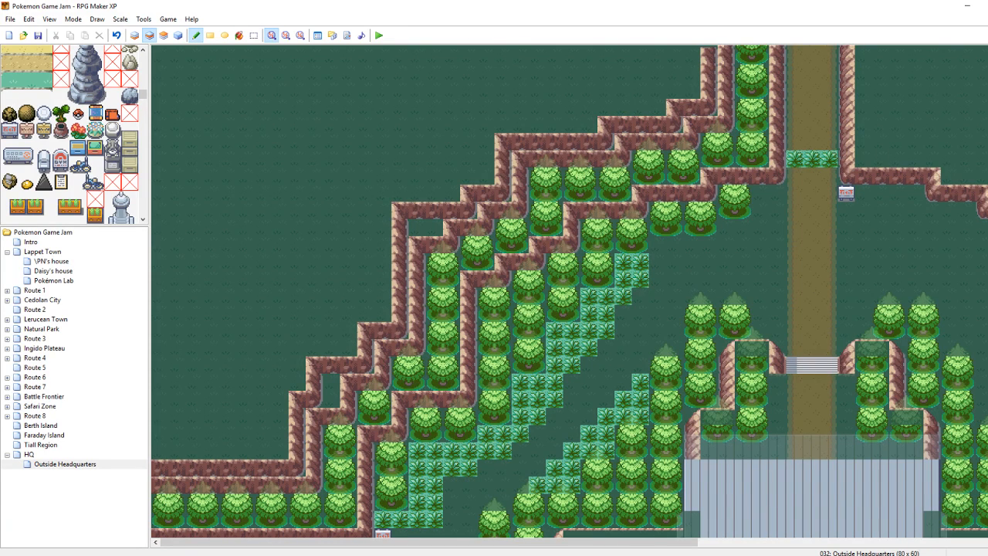
On layer 3, add the missing treetops to the tree column beside the northern path, check the undimmed view, and return to layer 2
scroll(718, 66, up, 1)
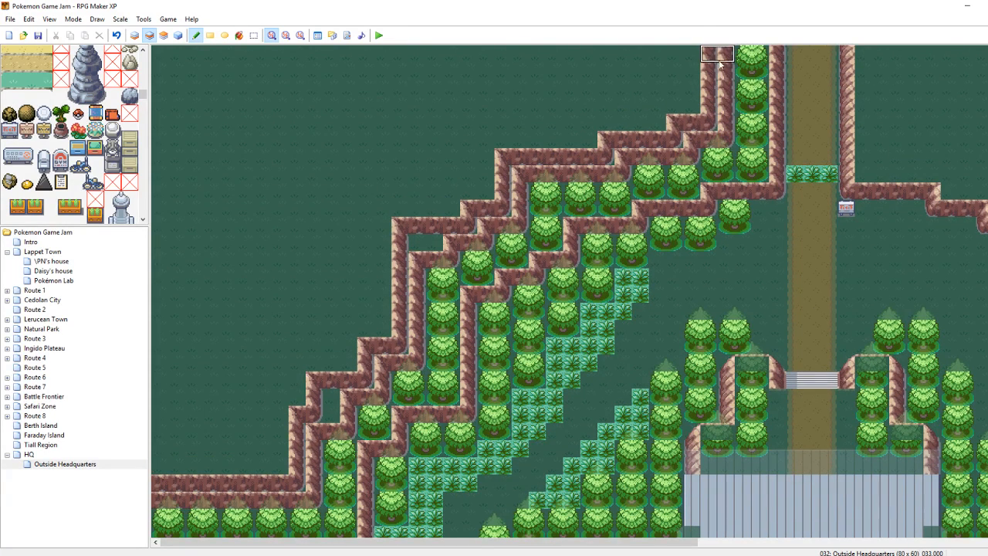
key(F4)
key(F4)
key(F4)
key(F4)
key(F7)
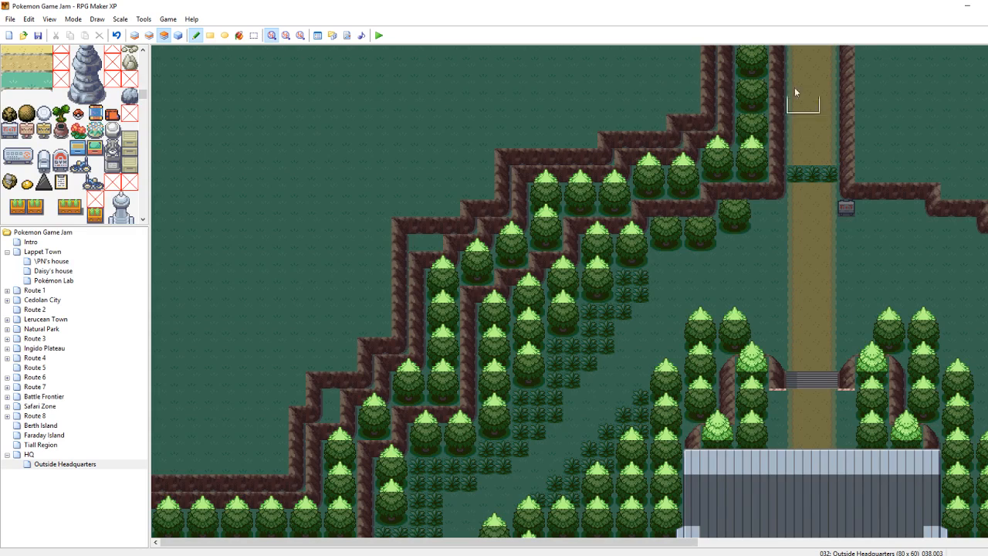
click(755, 96)
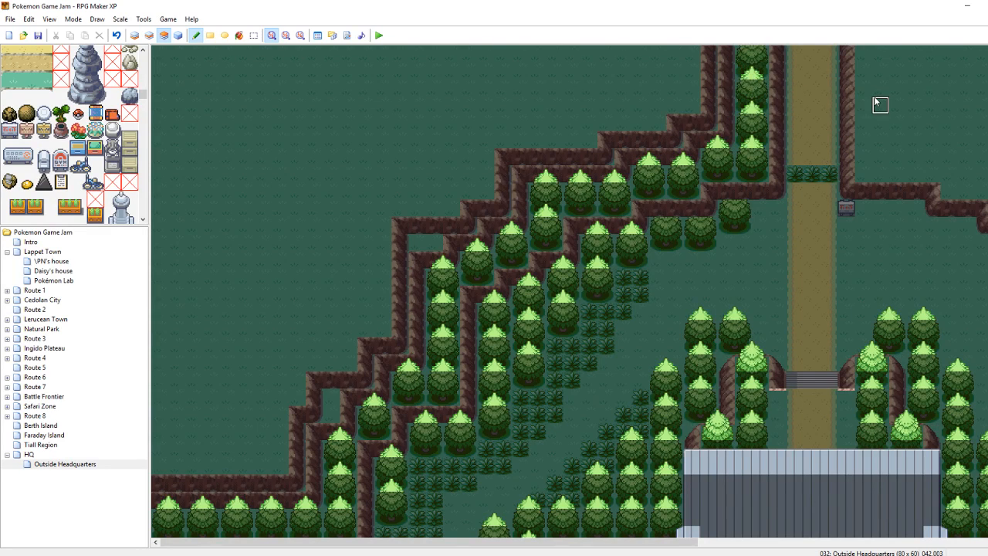
key(F4)
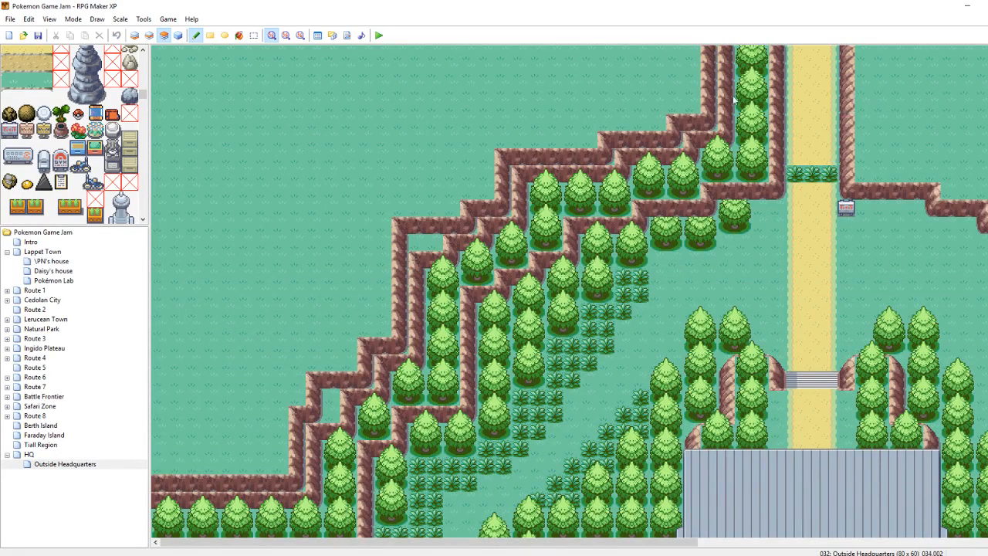
key(F4)
click(149, 36)
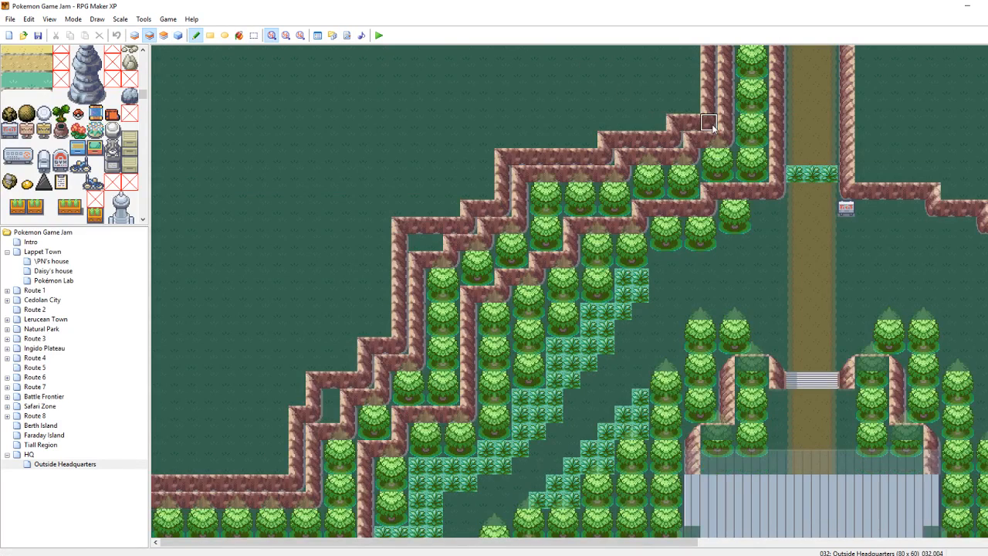
Draw another cliff outside the outermost one, running down from the map's upper edge and southwest in steps to the first tall corner
click(677, 107)
right_click(676, 120)
mouse_move(675, 120)
mouse_down()
mouse_move(657, 107)
mouse_move(686, 111)
mouse_move(691, 54)
mouse_move(692, 134)
mouse_up()
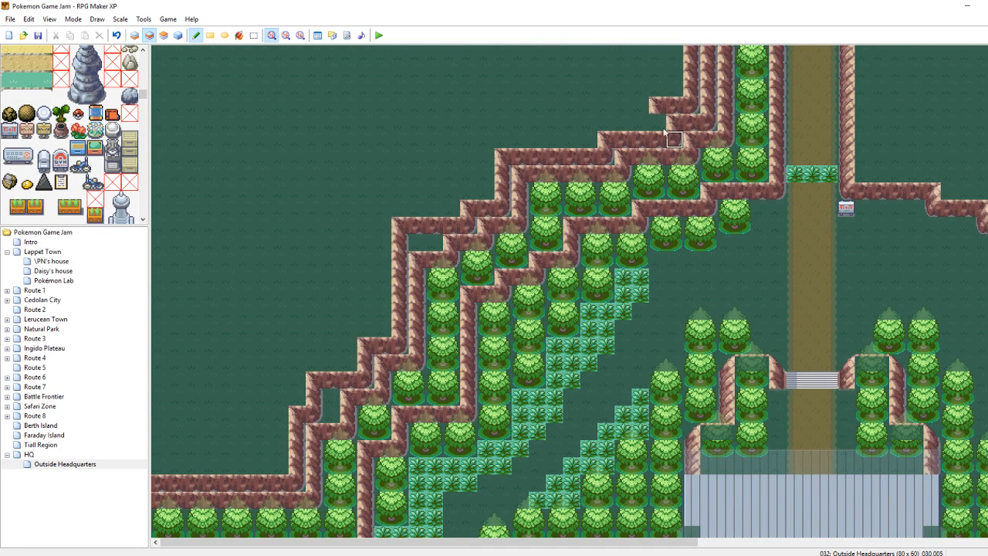
click(653, 124)
drag(635, 123, 606, 123)
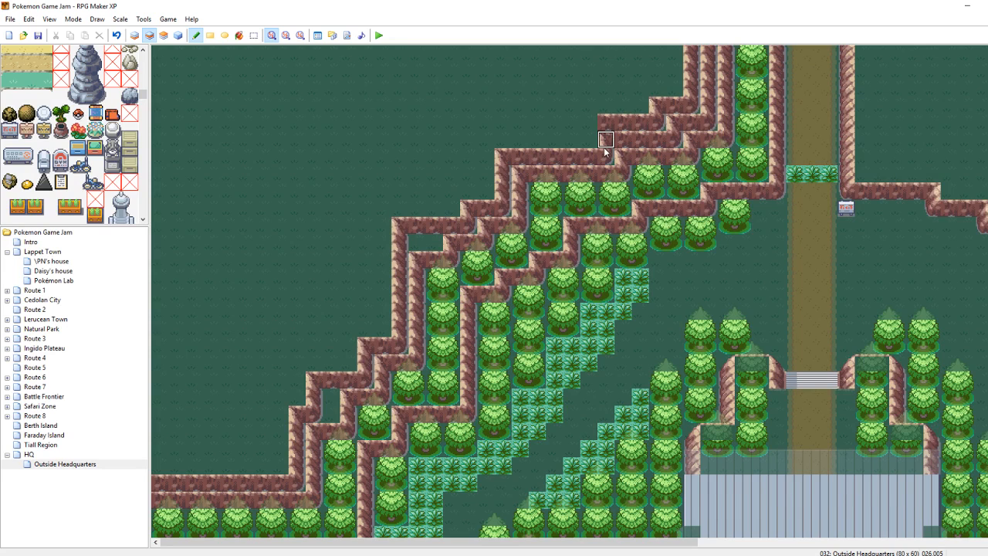
click(589, 131)
drag(601, 141, 641, 149)
drag(553, 132, 506, 153)
click(486, 159)
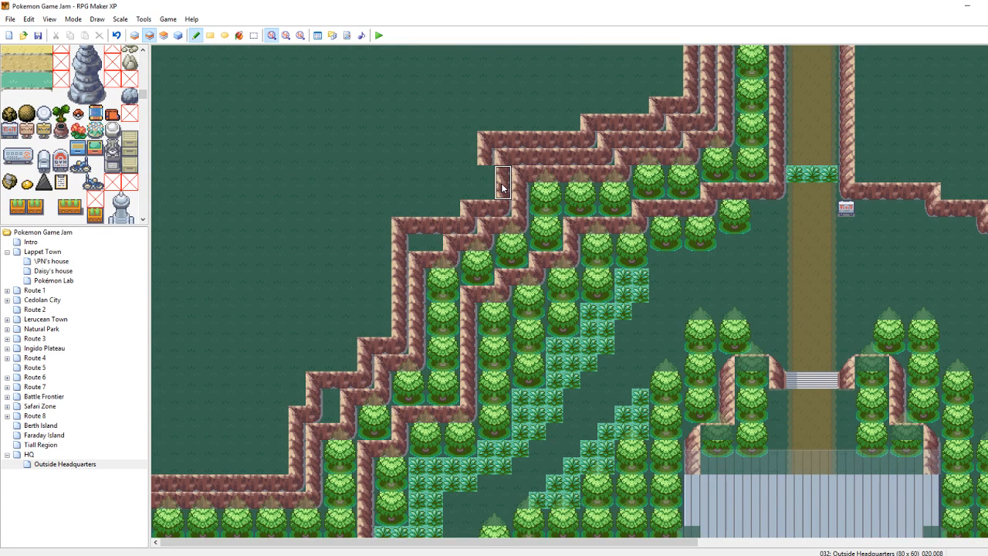
Continue the new outer cliff southwest to the next corner and down alongside the inner cliff's long vertical wall
click(485, 184)
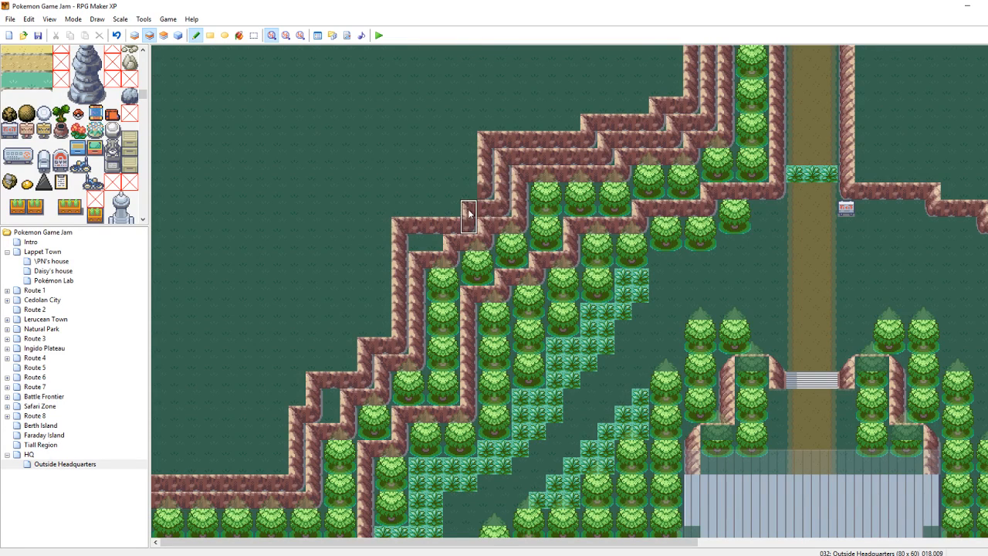
click(465, 193)
right_drag(465, 222, 463, 213)
drag(432, 209, 379, 206)
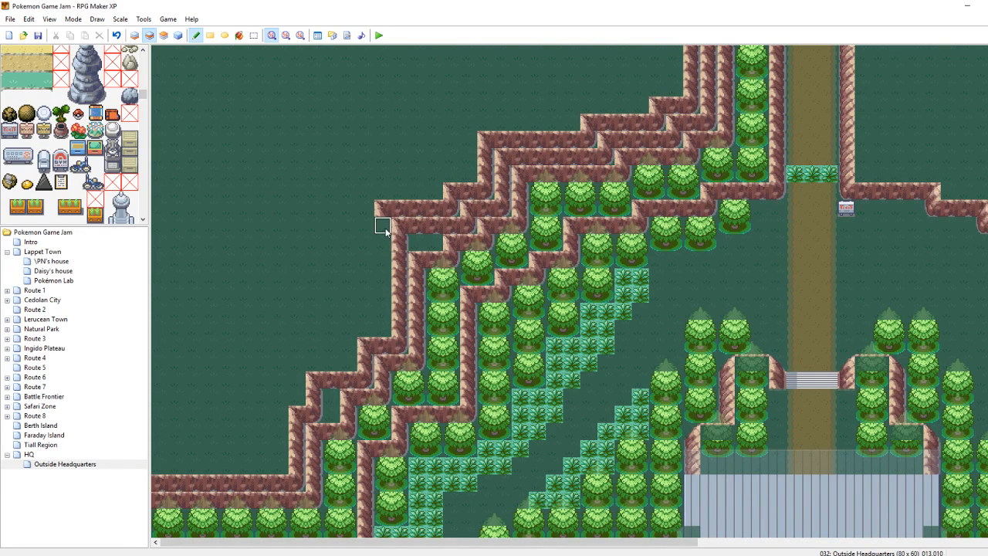
click(383, 230)
drag(382, 248, 382, 298)
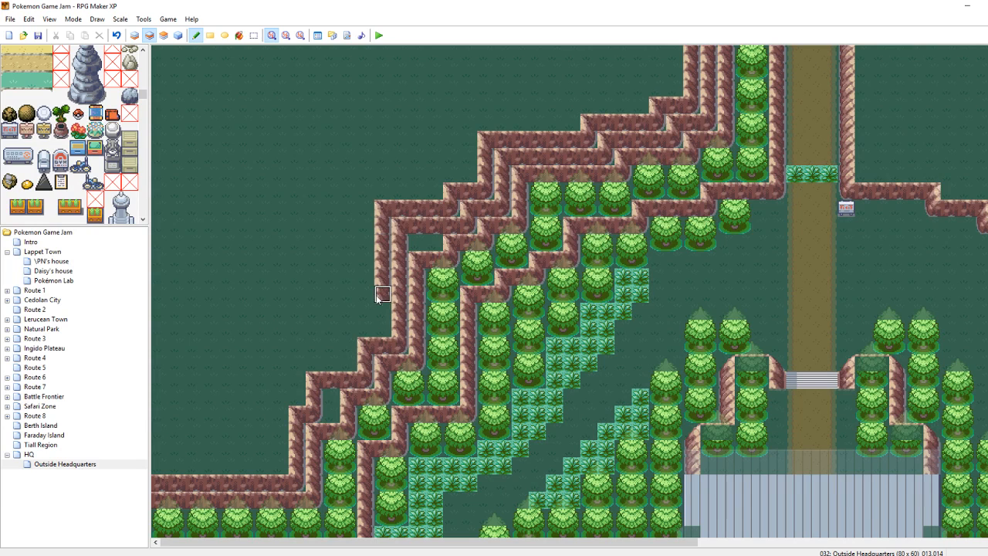
Step the new outer cliff southwest from the vertical wall's foot and run it west to the map's edge
click(379, 329)
right_click(399, 329)
click(382, 329)
click(365, 329)
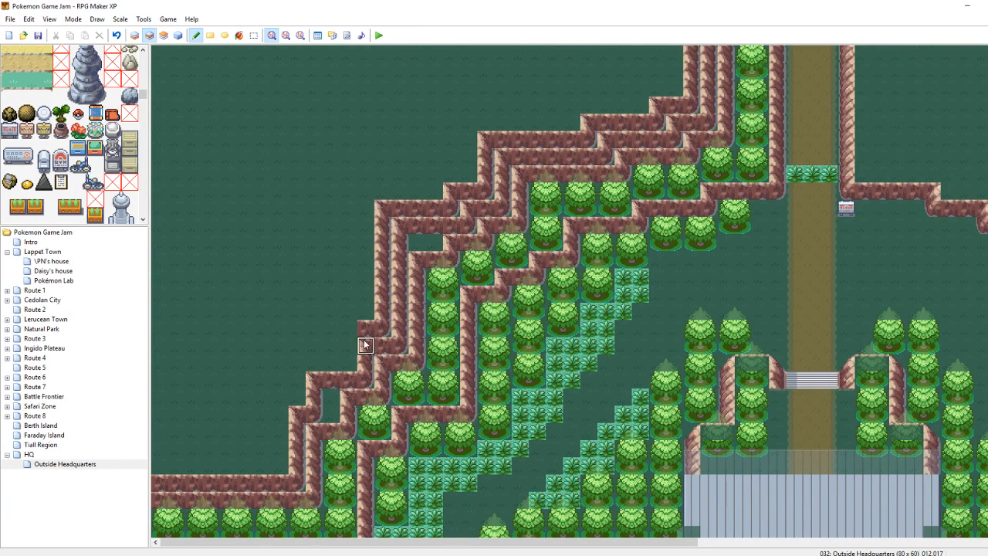
click(348, 337)
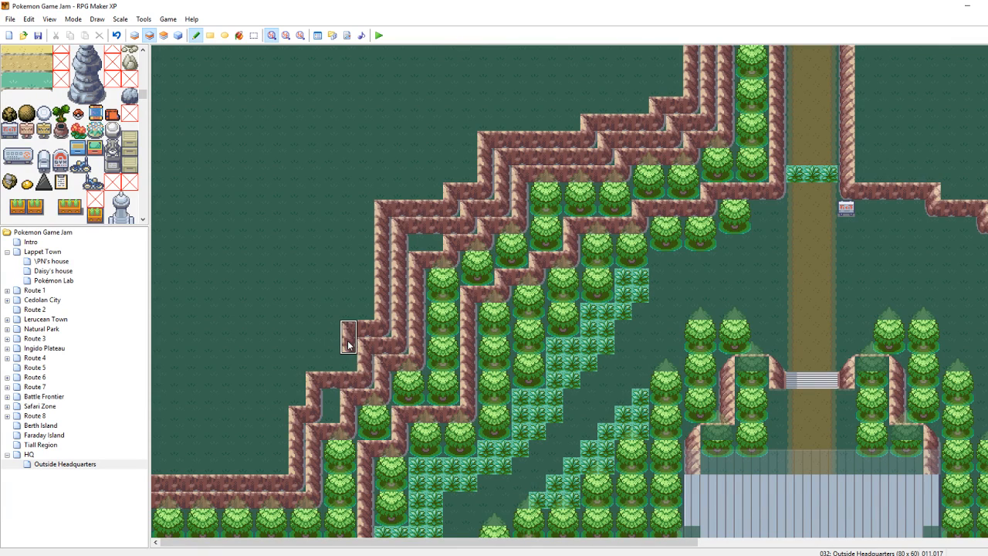
click(314, 363)
click(314, 380)
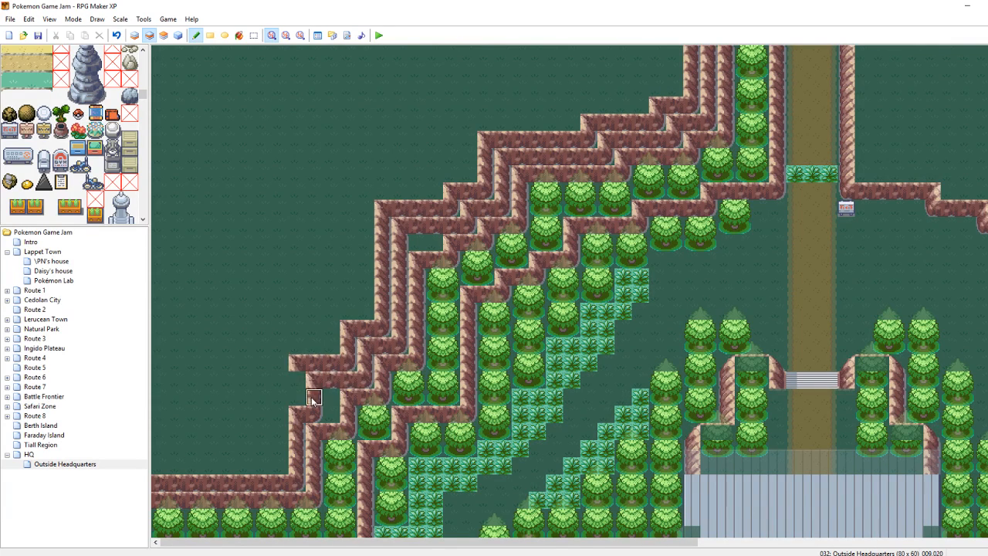
click(314, 397)
click(296, 397)
click(279, 397)
mouse_move(281, 424)
mouse_down()
mouse_move(296, 482)
mouse_move(161, 472)
mouse_up()
Start a further outer cliff at the map's western edge, following the inner cliff east and up northeast in steps
right_drag(211, 362, 233, 380)
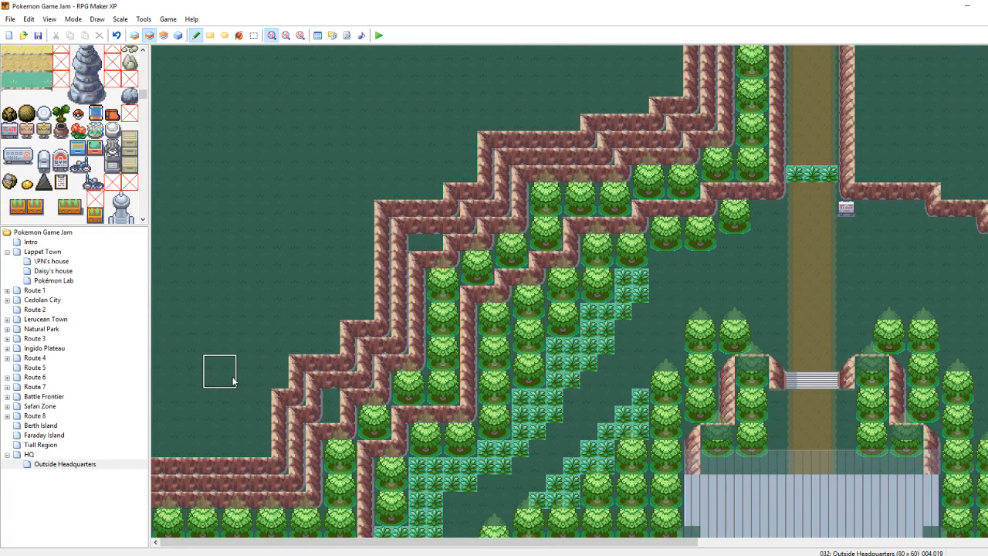
right_click(231, 466)
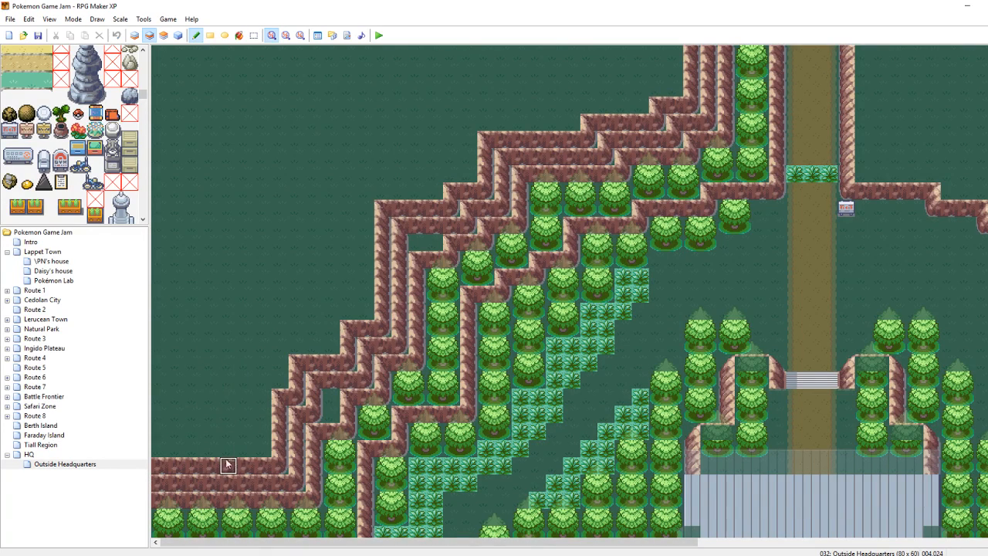
mouse_move(160, 451)
mouse_down()
mouse_move(268, 449)
mouse_move(267, 407)
mouse_move(282, 382)
mouse_up()
click(280, 346)
click(286, 371)
click(296, 346)
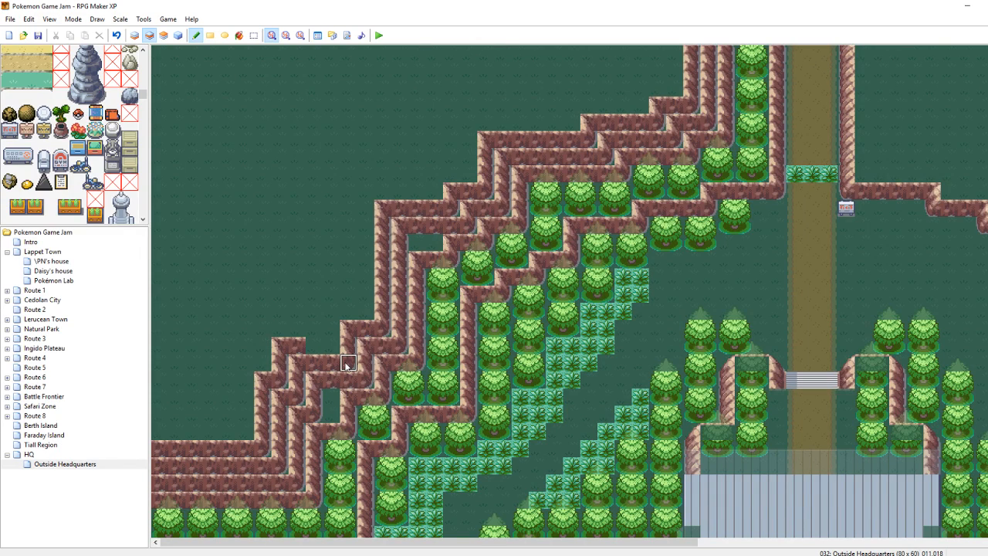
Continue the further outer cliff northeast and up the long vertical wall, to two tiles above the inner cliff's corner
click(331, 346)
click(331, 311)
mouse_move(348, 311)
mouse_down()
mouse_move(366, 311)
mouse_move(364, 210)
mouse_up()
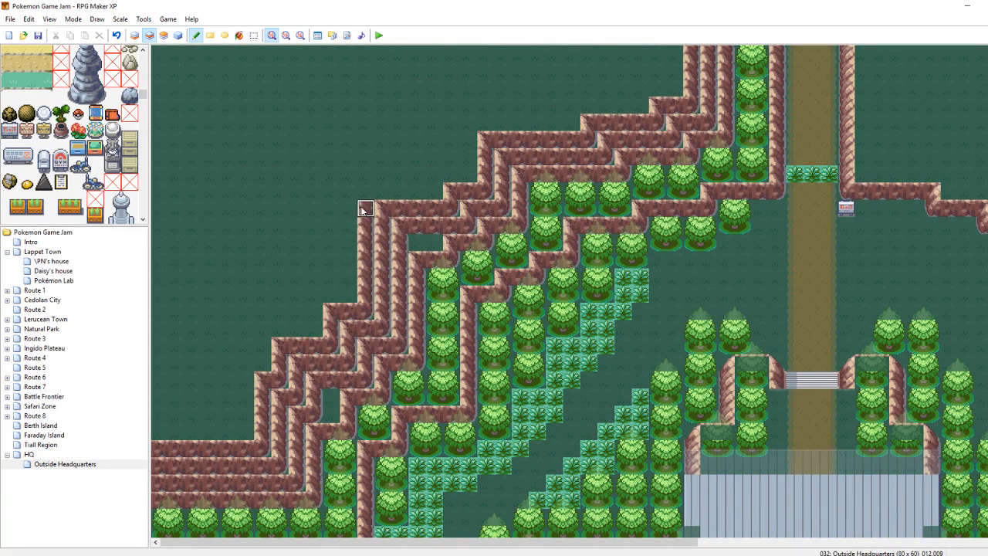
click(366, 174)
click(366, 191)
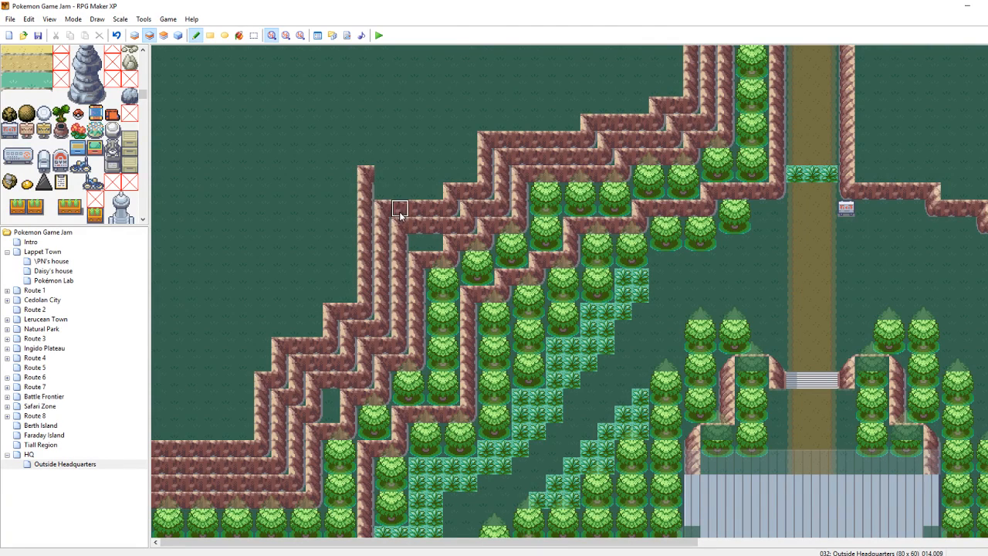
Extend the further outer cliff northeast in steps along the inner cliff and up to the map's upper edge
mouse_move(386, 177)
mouse_down()
mouse_move(456, 179)
mouse_move(468, 122)
mouse_move(575, 127)
mouse_move(573, 105)
mouse_move(642, 108)
mouse_move(641, 89)
mouse_move(689, 110)
mouse_up()
click(469, 174)
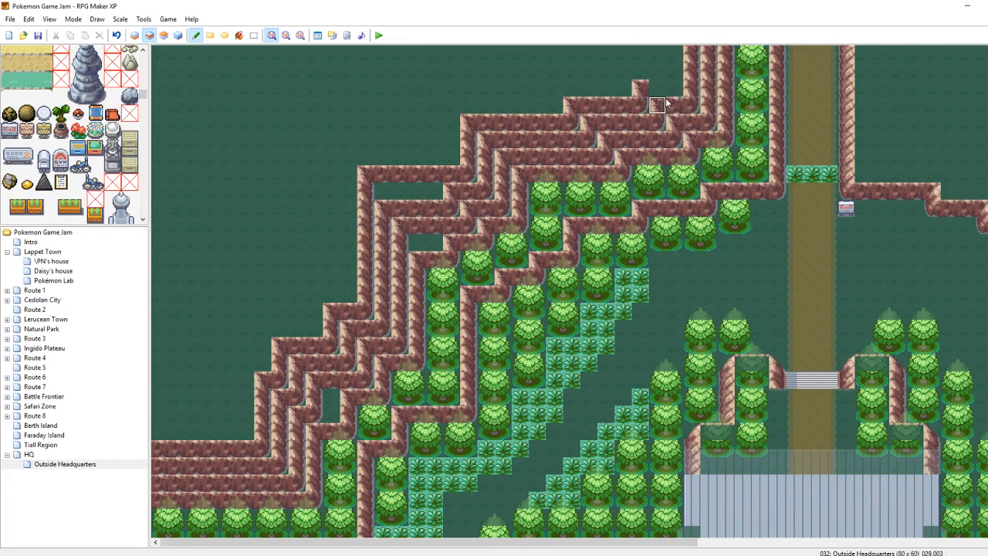
right_drag(674, 87, 661, 93)
drag(661, 93, 684, 91)
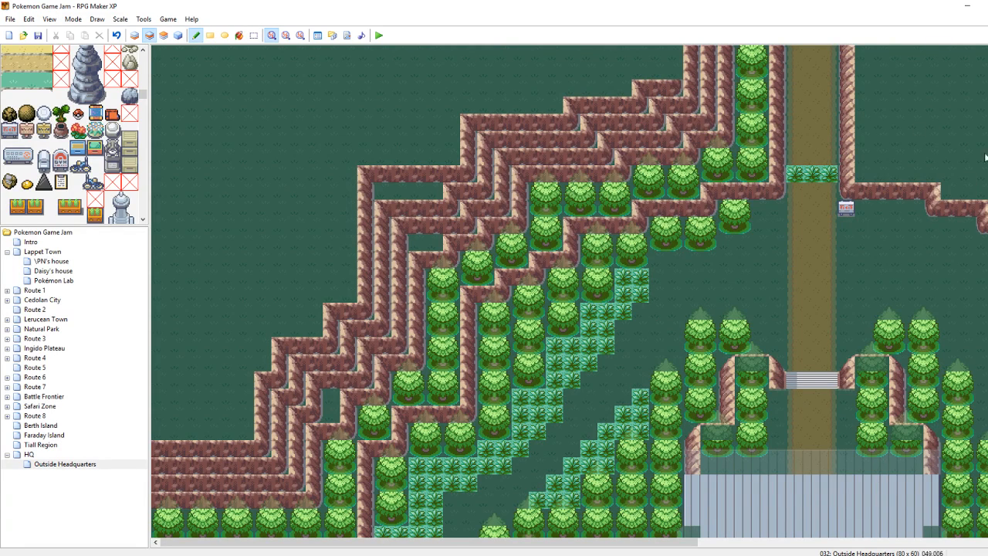
drag(676, 74, 675, 51)
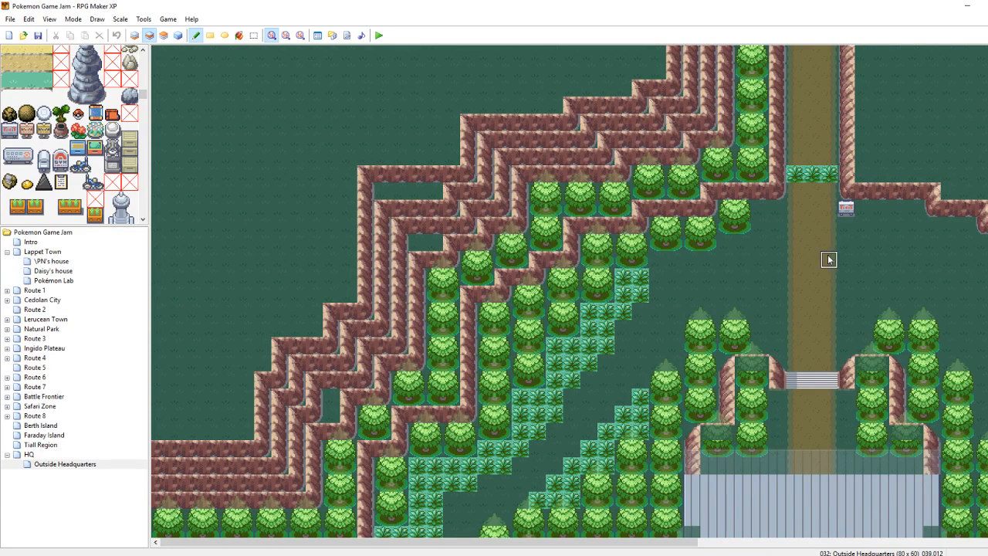
Plant a stepped row of trees along the outer side of the outermost cliff, from the map's upper edge southwest toward its tall corner
click(653, 62)
drag(617, 77, 487, 97)
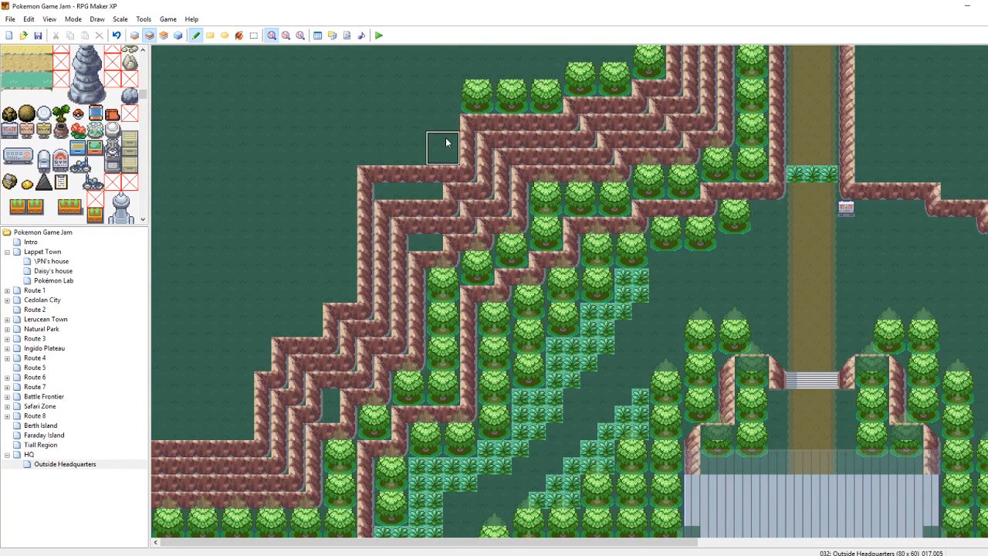
drag(444, 148, 386, 148)
click(452, 113)
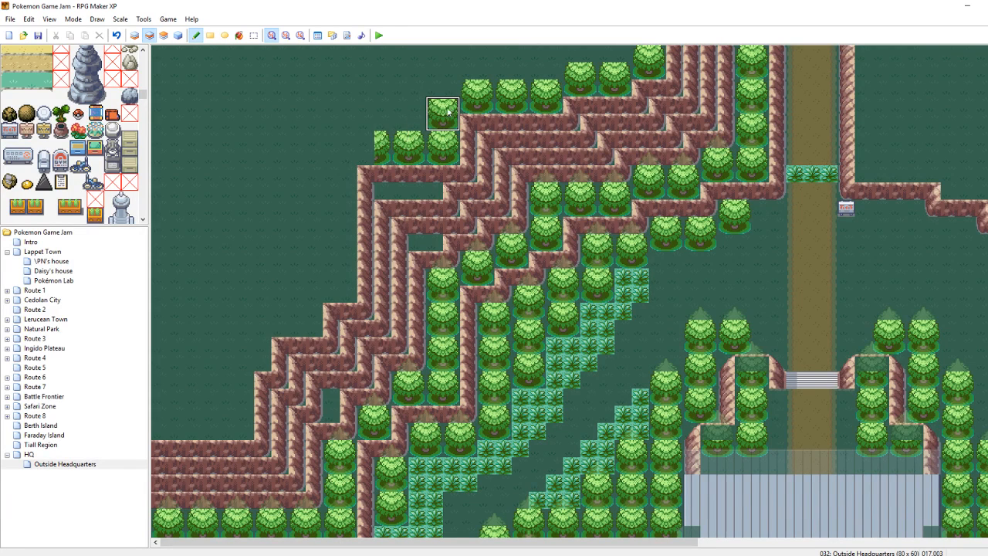
click(374, 147)
Continue the tree row down beside the vertical cliff wall and southwest in steps to the map's western edge
mouse_move(339, 286)
mouse_down()
mouse_move(349, 155)
mouse_move(339, 151)
mouse_move(315, 170)
mouse_move(309, 238)
mouse_move(332, 286)
mouse_up()
right_drag(332, 280, 347, 294)
click(313, 324)
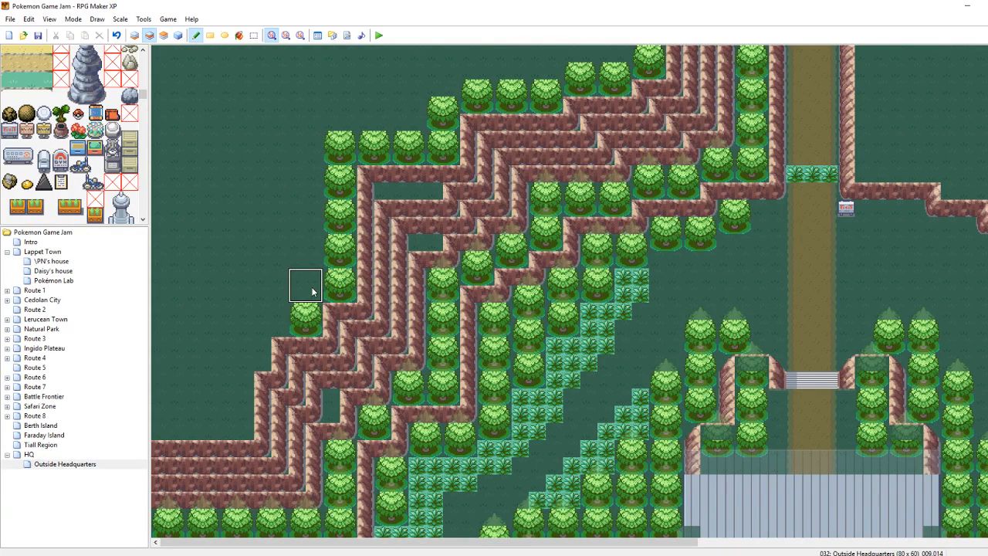
click(313, 292)
click(278, 324)
click(257, 363)
click(240, 389)
click(238, 423)
click(205, 423)
click(186, 424)
click(170, 426)
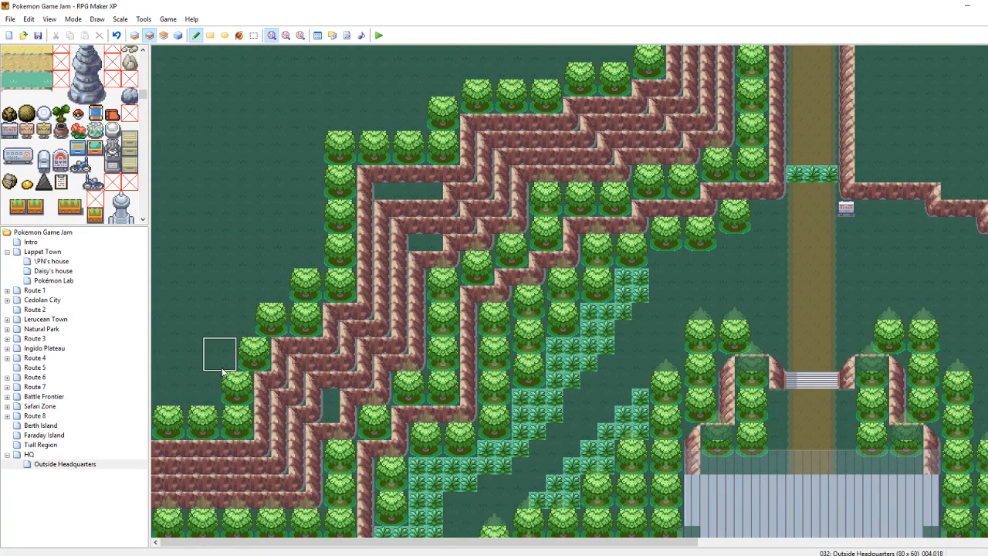
On layer 3, add treetops to the new outer row of trees, and return to layer 2
click(163, 35)
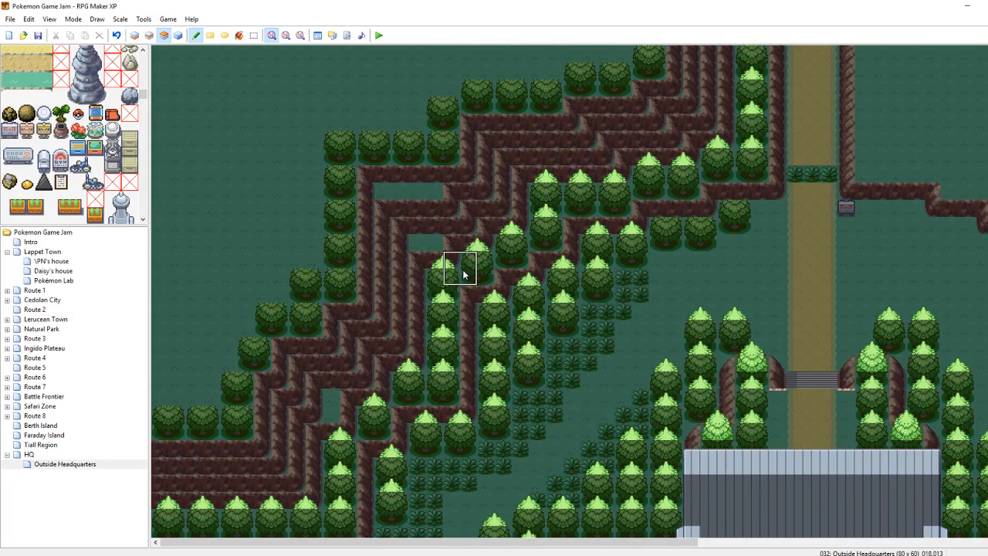
mouse_move(339, 217)
mouse_down()
mouse_move(331, 143)
mouse_move(340, 130)
mouse_move(419, 125)
mouse_move(465, 85)
mouse_move(467, 68)
mouse_move(546, 74)
mouse_move(500, 93)
mouse_move(468, 74)
mouse_move(467, 54)
mouse_move(585, 45)
mouse_move(545, 80)
mouse_move(579, 49)
mouse_move(615, 54)
mouse_up()
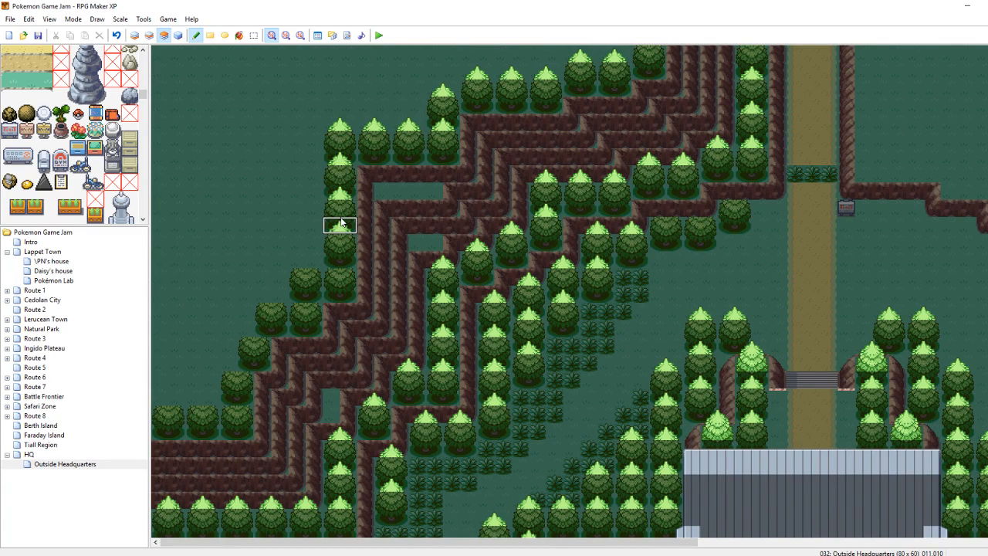
mouse_move(343, 220)
mouse_down()
mouse_move(343, 250)
mouse_move(315, 249)
mouse_move(293, 301)
mouse_move(313, 290)
mouse_move(267, 280)
mouse_move(236, 382)
mouse_move(166, 390)
mouse_up()
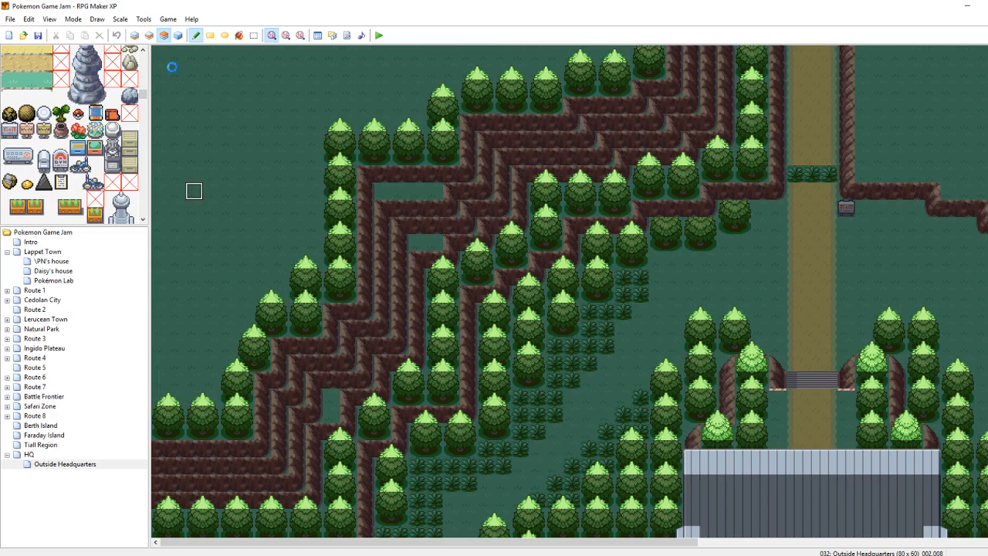
click(149, 34)
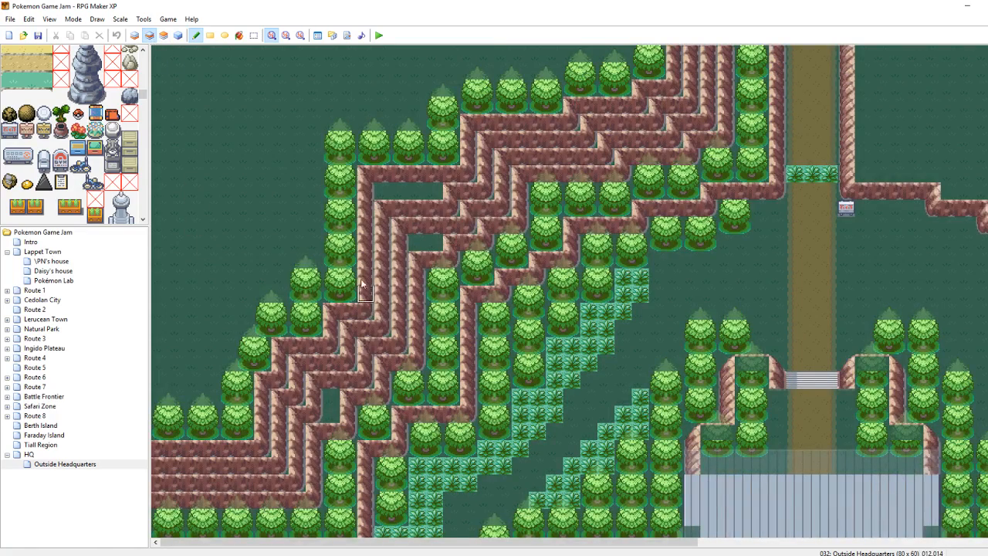
Start a cliff outside the new tree row, stepping southwest from beside the lower part of the tree column
click(312, 246)
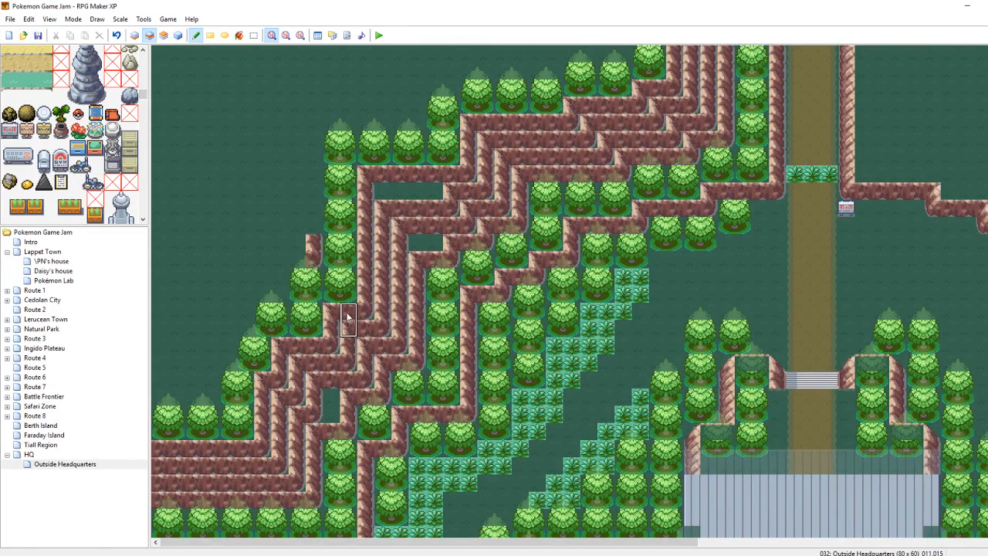
click(279, 259)
click(296, 263)
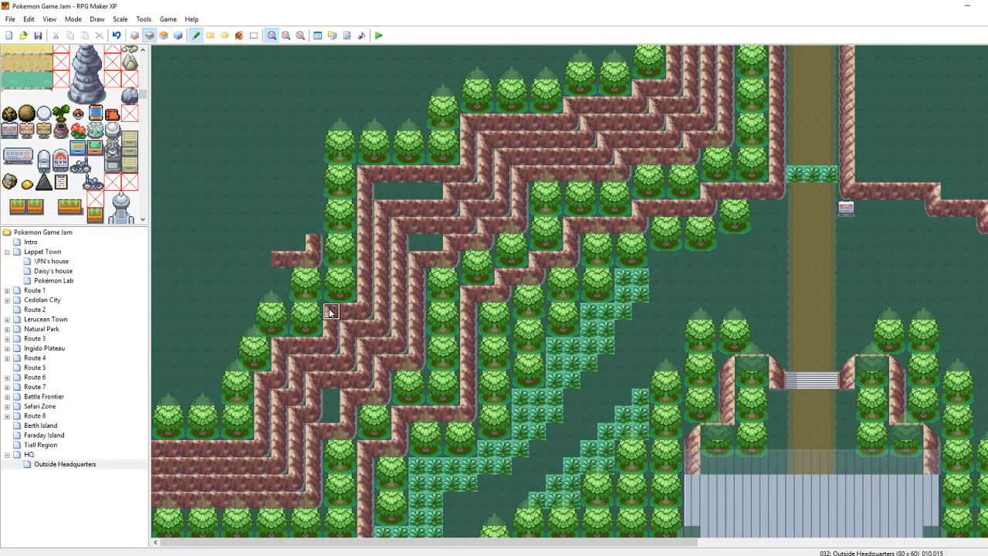
click(280, 285)
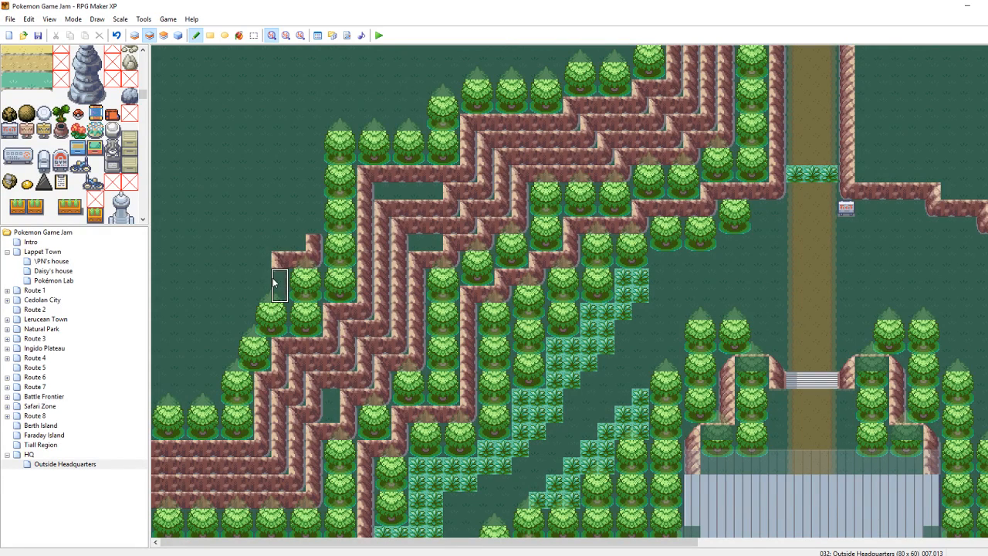
click(262, 295)
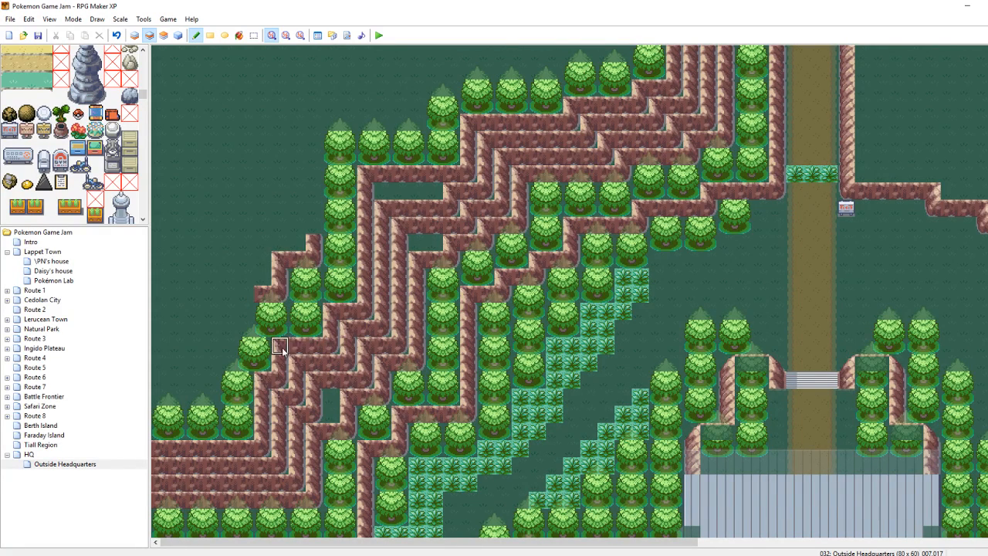
click(246, 301)
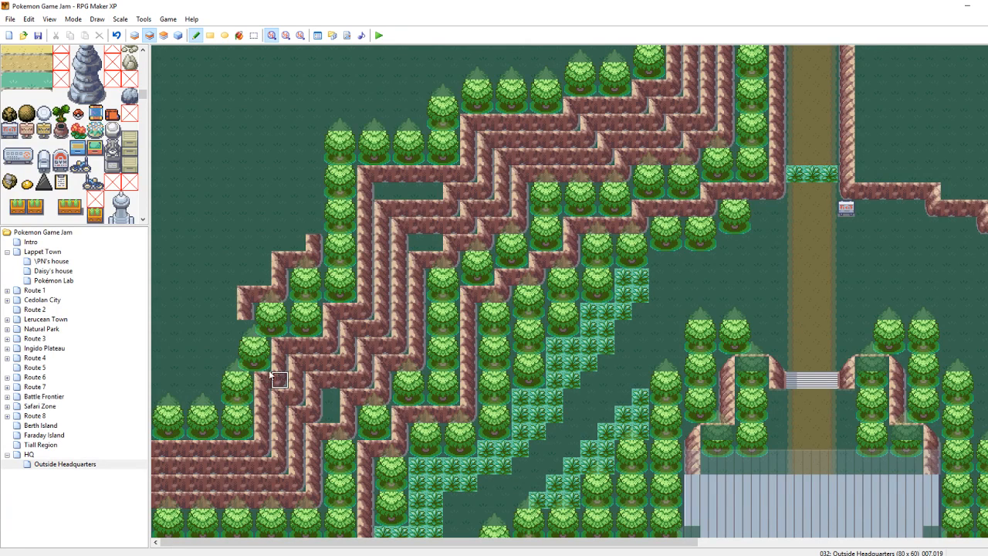
Run the tree row's cliff southwest to the map's western edge, and extend its upper end north beside the tree column
click(245, 329)
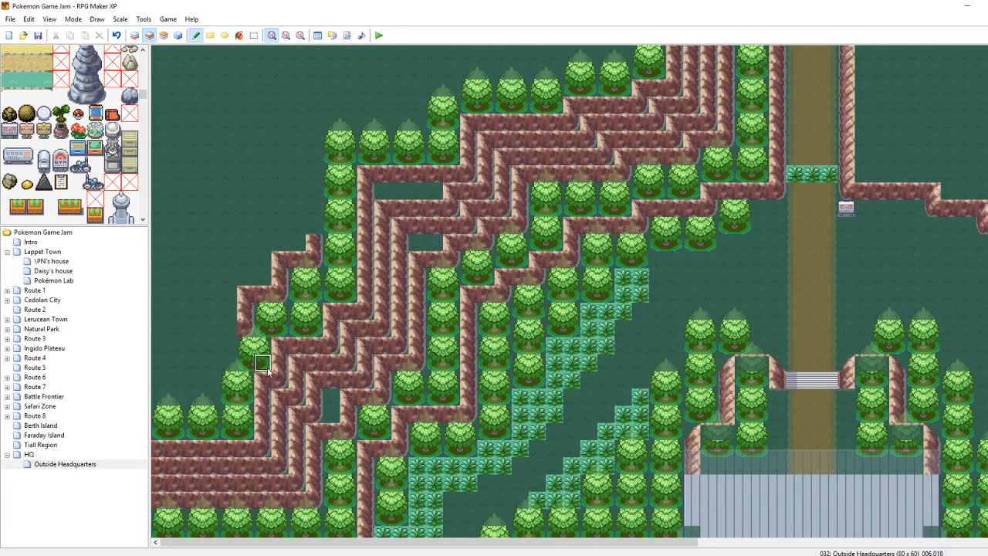
click(228, 328)
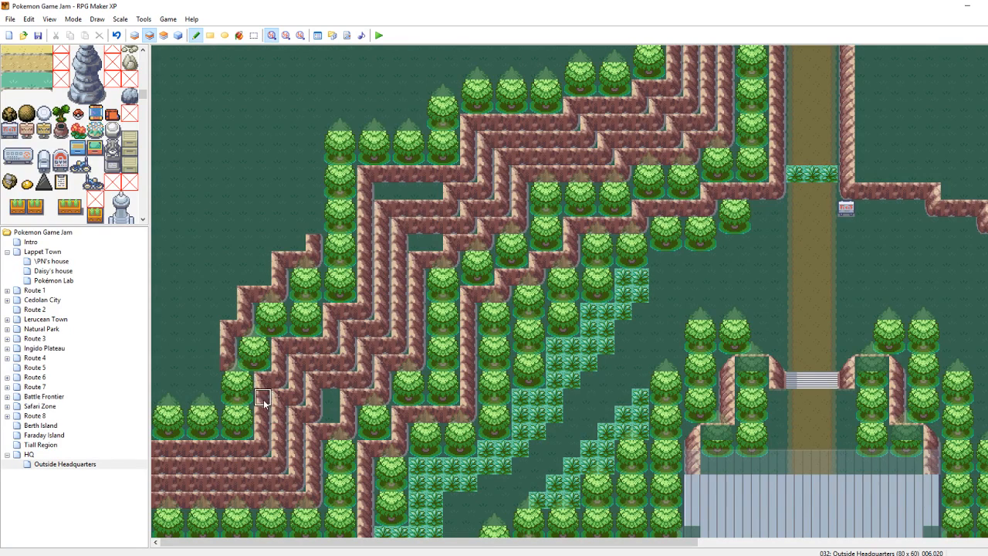
click(212, 369)
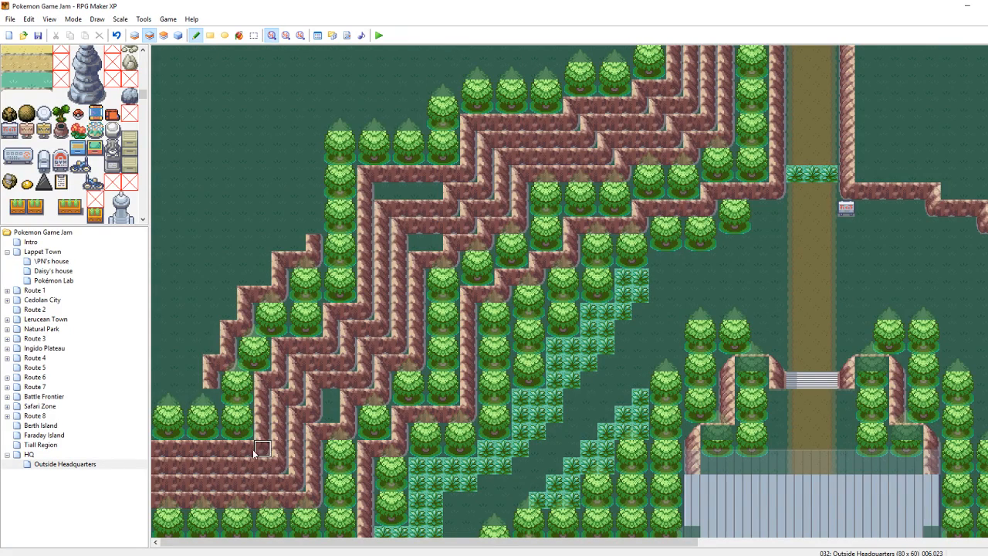
drag(193, 397, 160, 397)
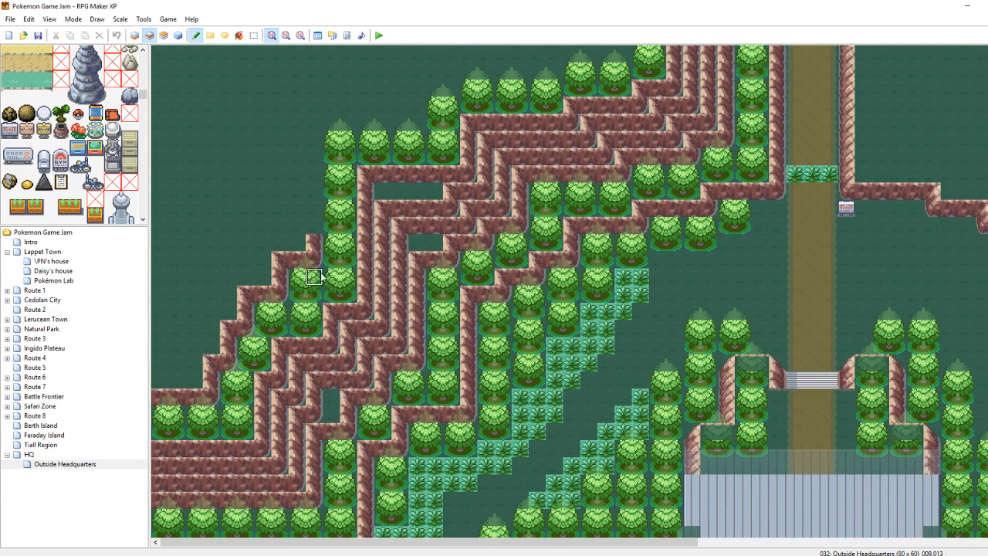
mouse_move(315, 208)
mouse_down()
mouse_move(315, 225)
mouse_move(313, 155)
mouse_up()
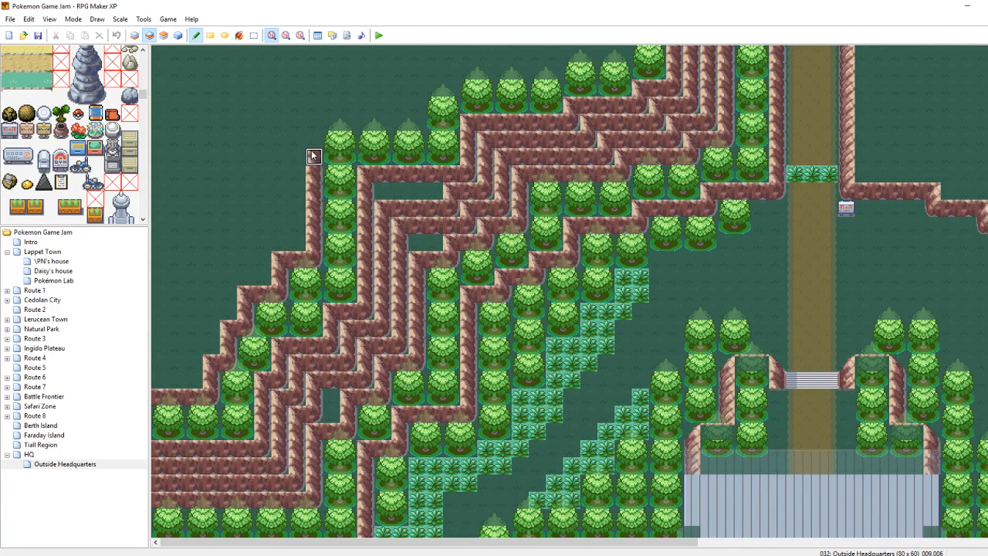
Turn the outer cliff east above the tree row's northwest corner and step it up around the next tree
click(316, 123)
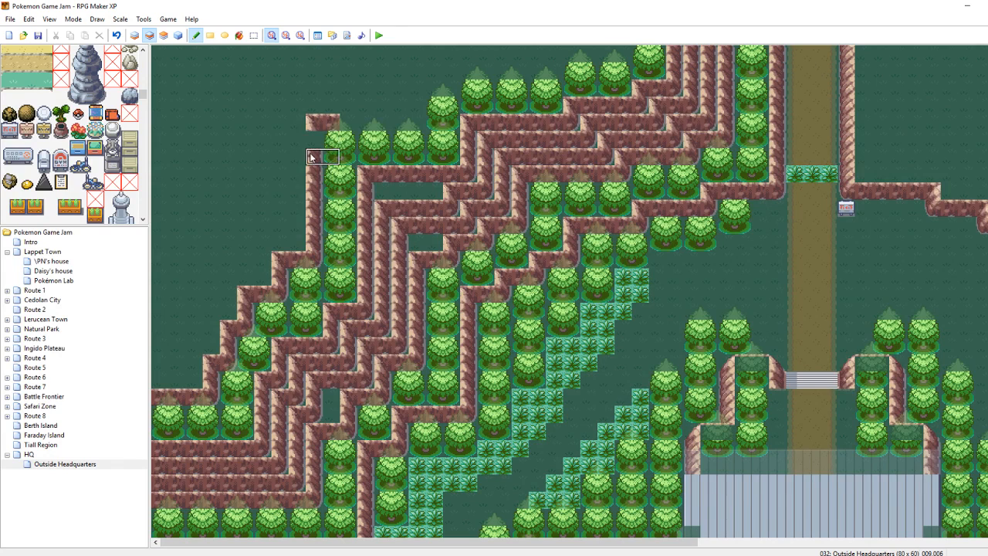
right_click(332, 124)
drag(348, 125, 400, 124)
right_drag(467, 169, 460, 150)
click(415, 103)
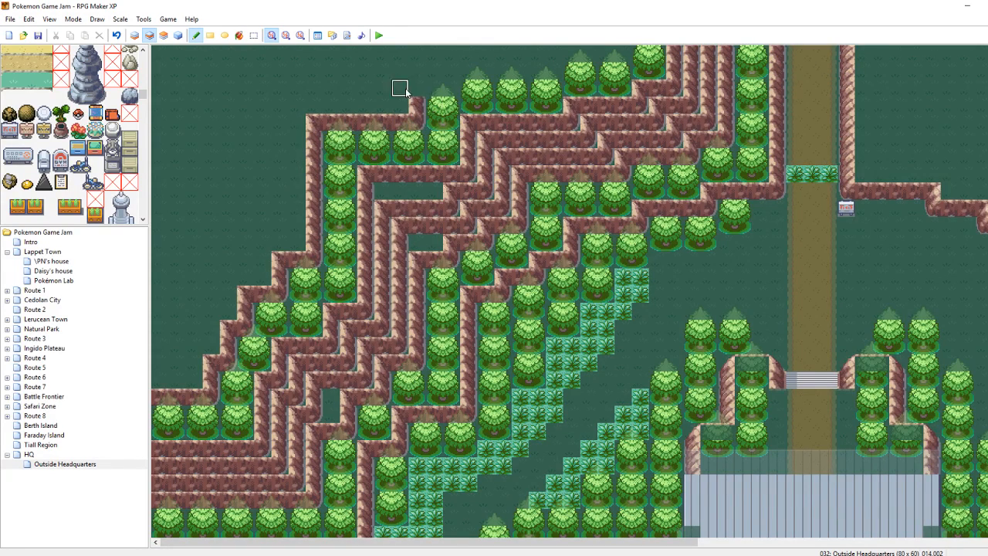
click(435, 88)
key(ctrl+z)
click(455, 89)
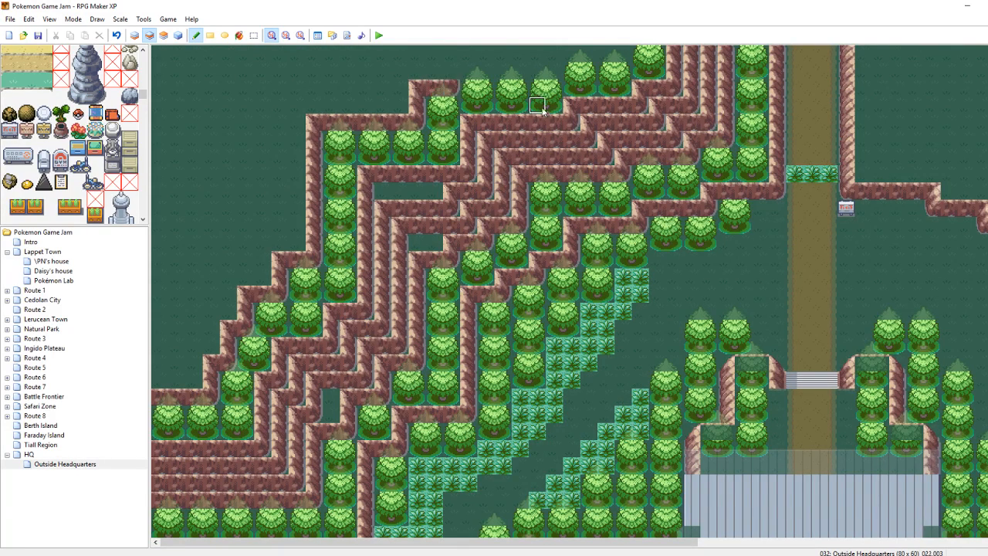
Continue the outer cliff northeast in steps above the trees until it runs along the map's northern edge
click(486, 71)
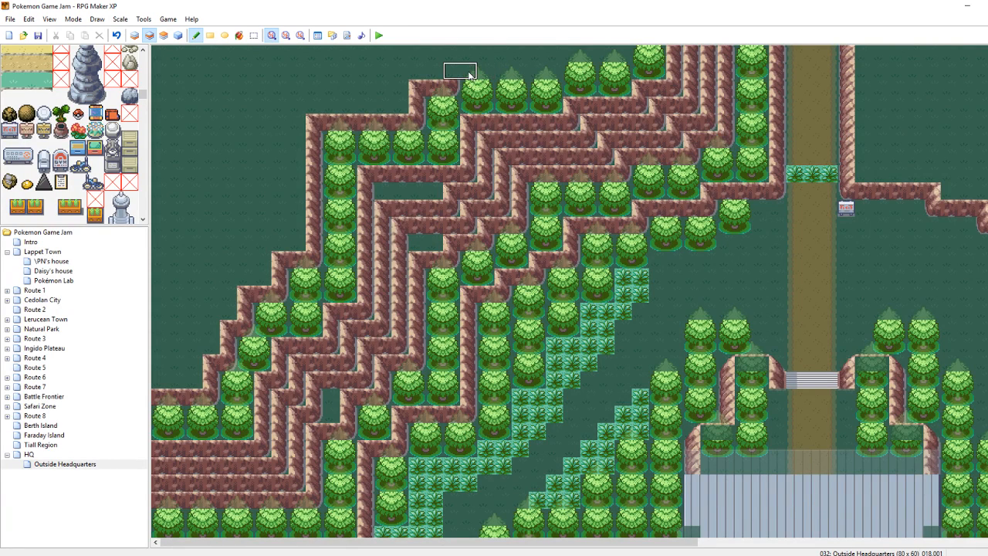
drag(477, 71, 562, 72)
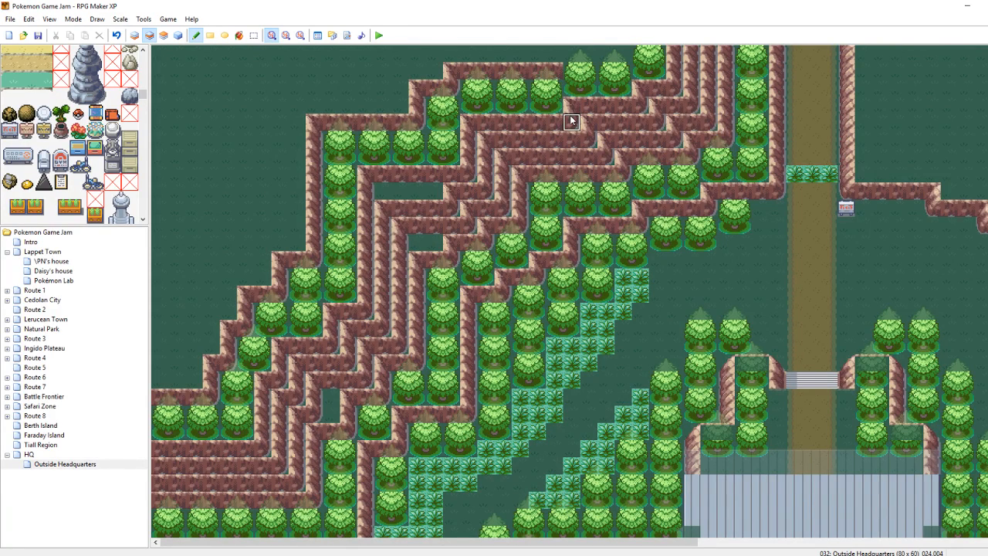
click(555, 55)
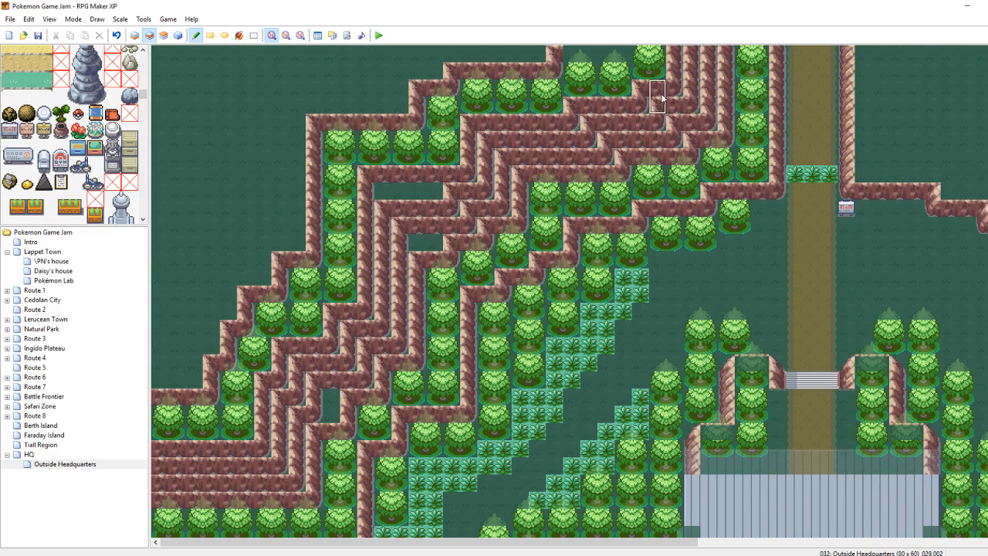
drag(608, 52, 572, 53)
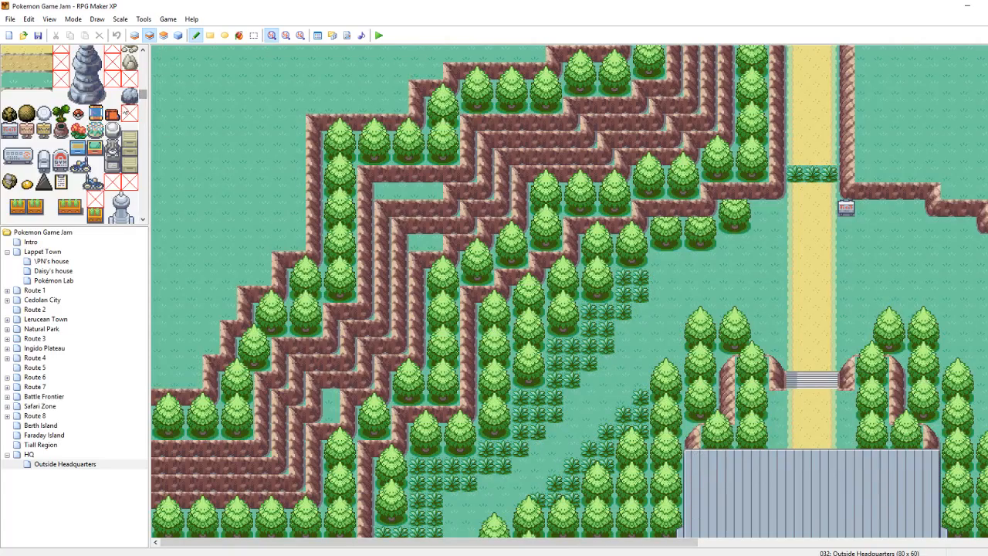
Place a different brown rock in each of the three grassy gaps between the western cliff layers
scroll(128, 116, up, 5)
click(129, 78)
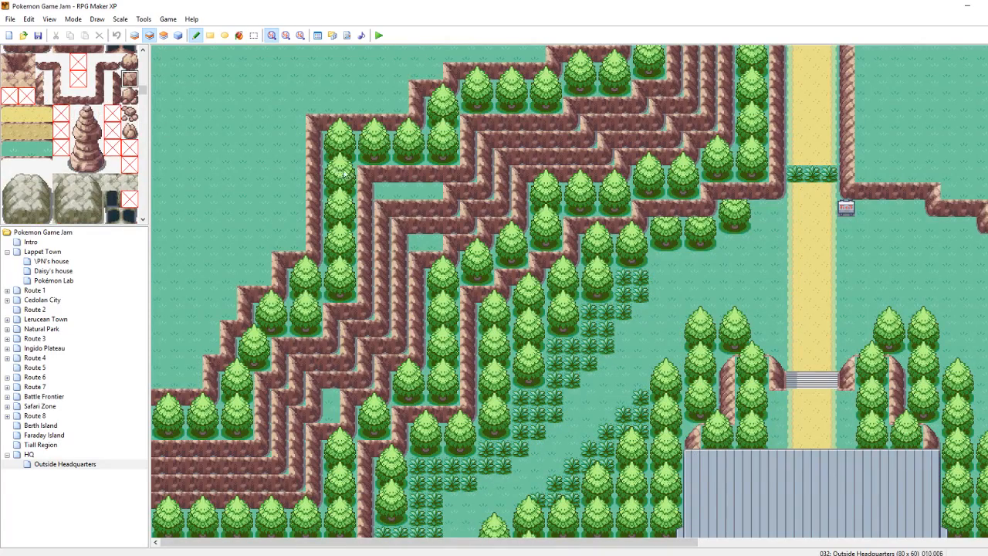
click(434, 192)
click(129, 61)
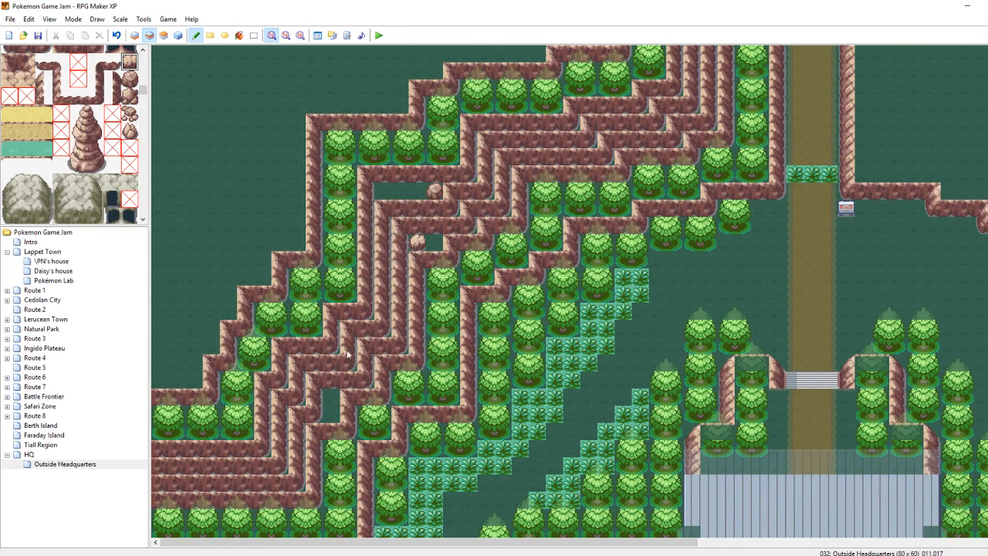
click(131, 96)
click(315, 396)
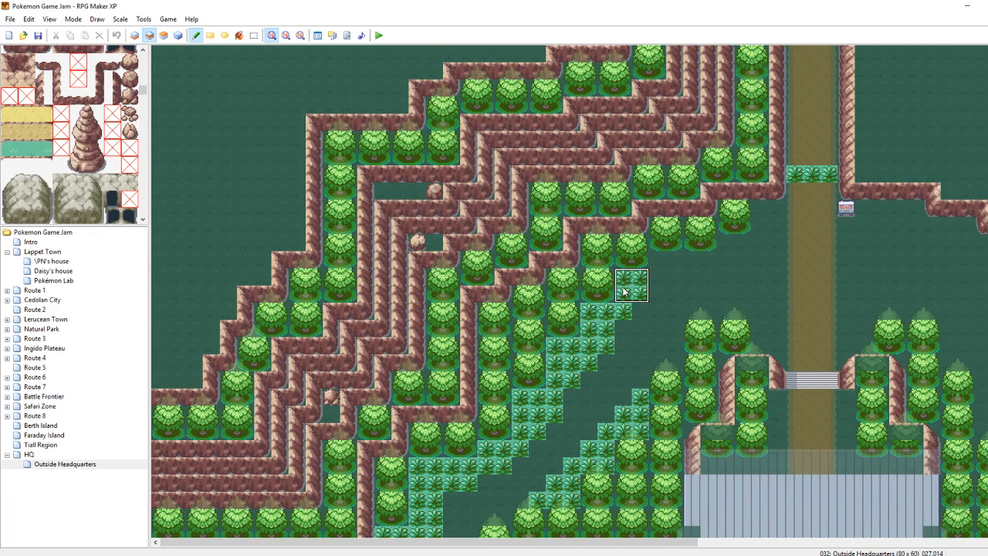
Extend the tall grass below the trees west of the path, and add a grass patch beside the sign under the eastern cliff
click(657, 277)
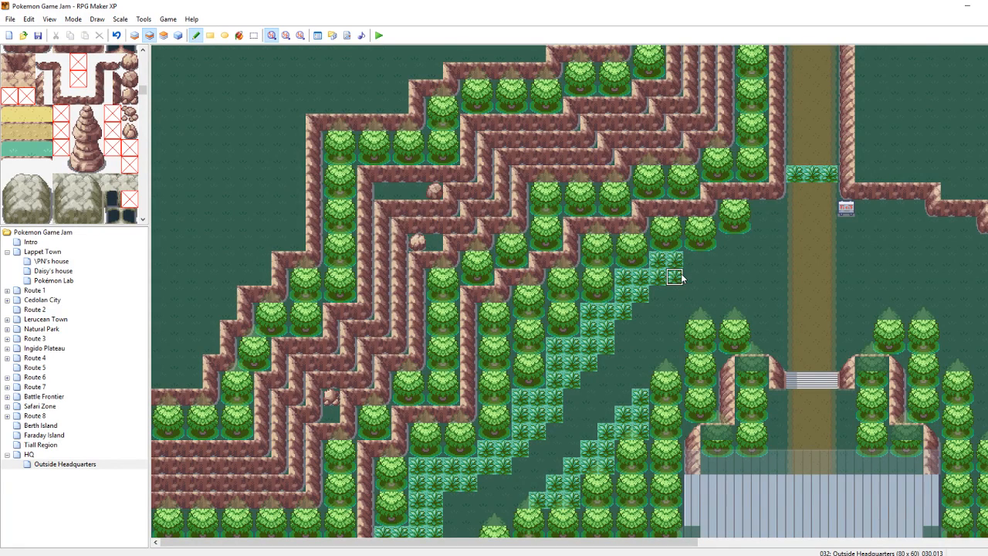
mouse_move(690, 264)
mouse_down()
mouse_move(745, 245)
mouse_move(727, 263)
mouse_up()
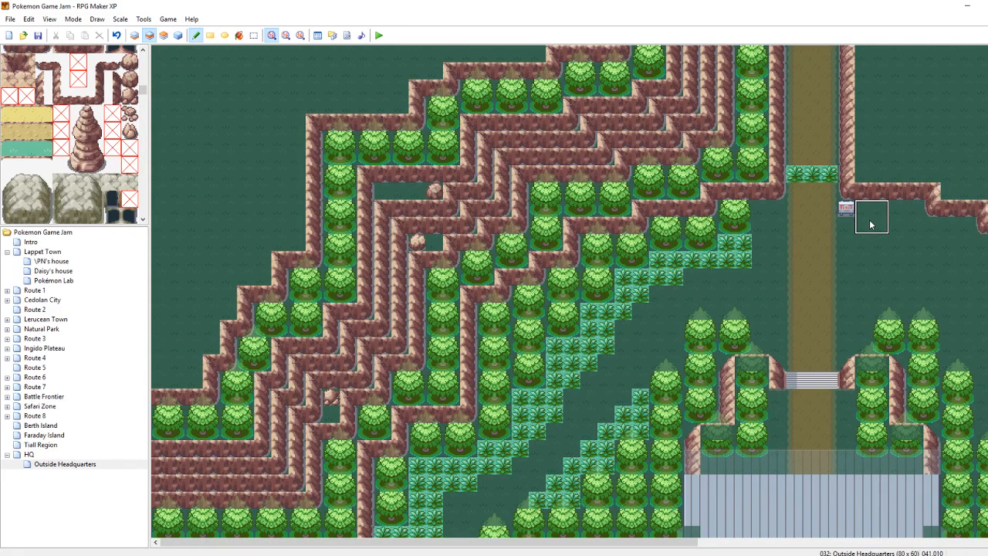
mouse_move(871, 225)
mouse_down()
mouse_move(900, 225)
mouse_move(882, 246)
mouse_move(922, 256)
mouse_move(953, 224)
mouse_move(940, 267)
mouse_move(983, 266)
mouse_move(934, 268)
mouse_up()
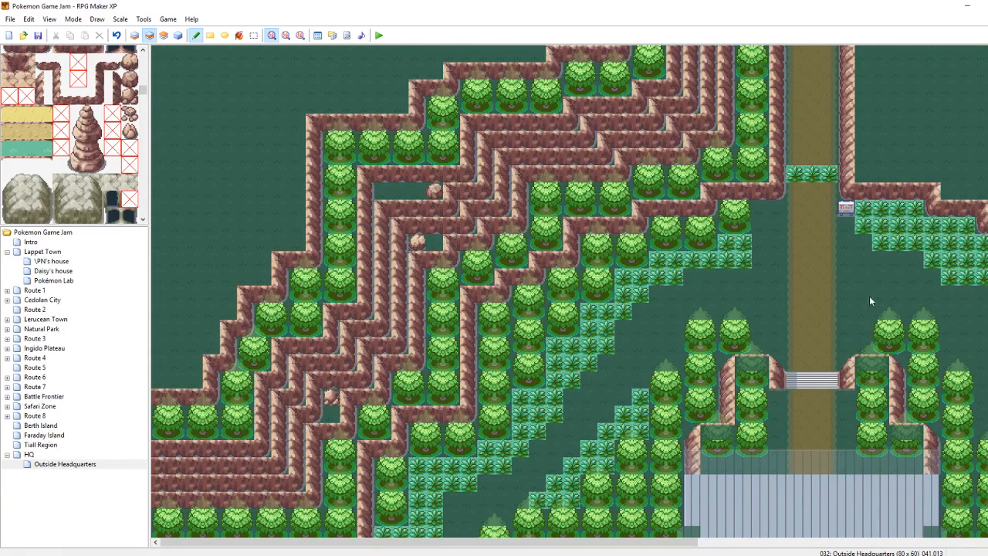
Plant two trees stepping southeast from the new grass patch beneath the eastern cliff
drag(695, 543, 891, 546)
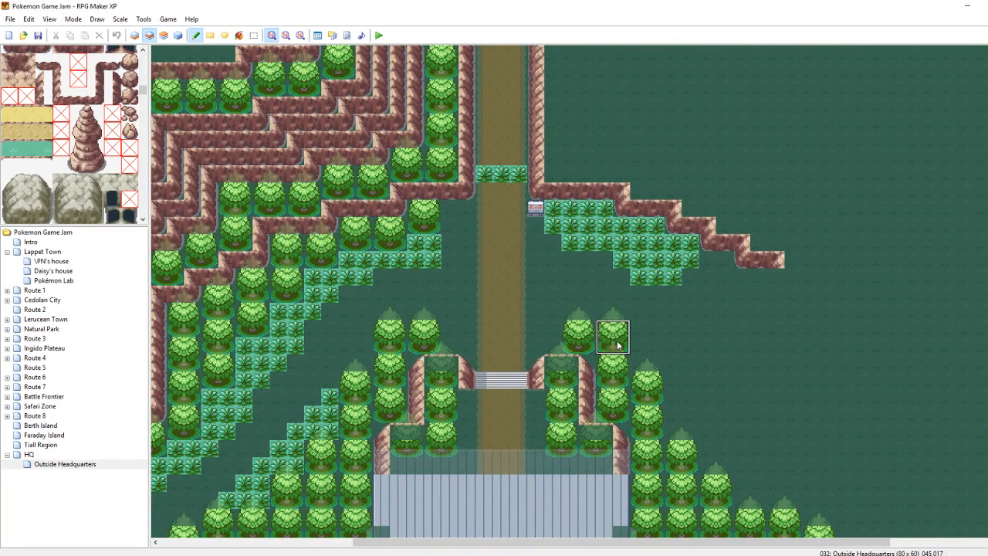
click(718, 270)
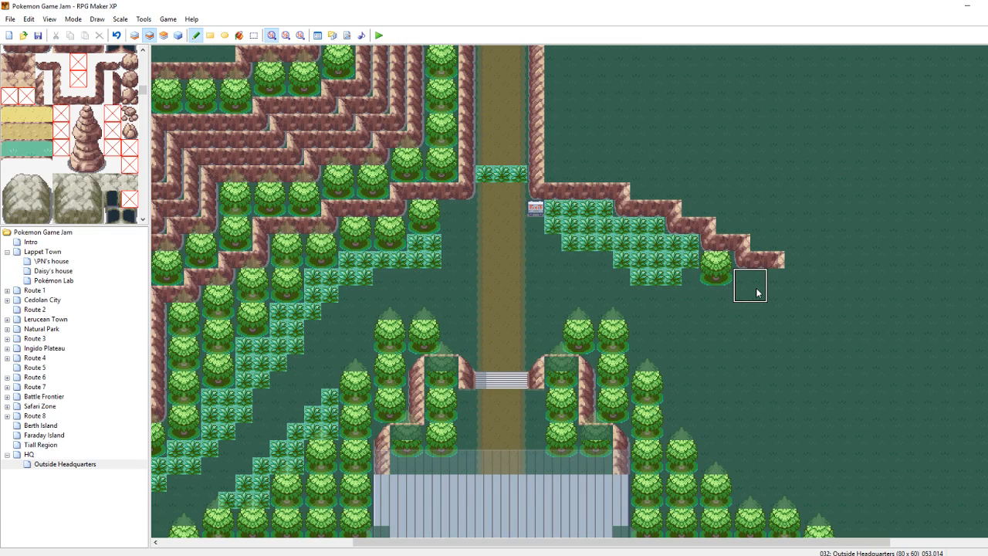
click(757, 292)
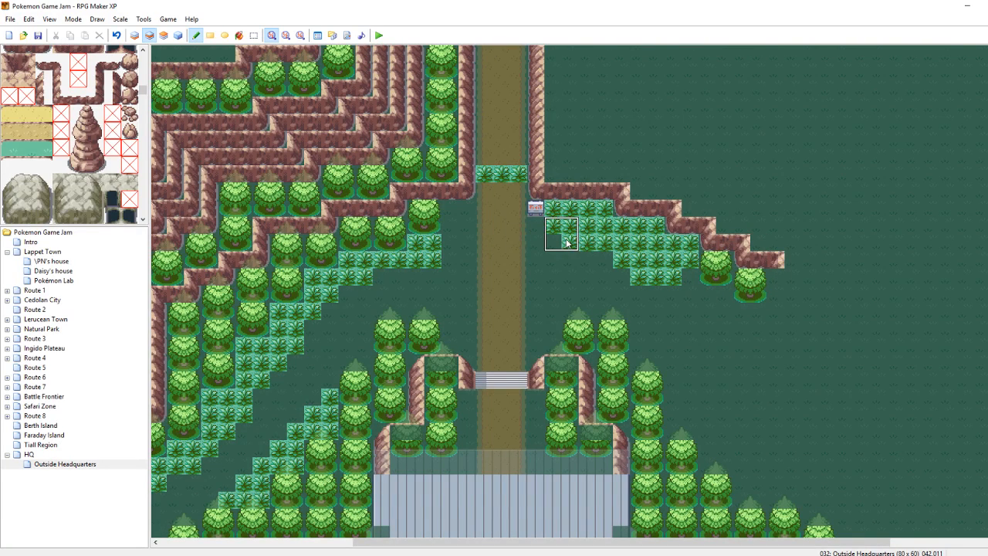
Run the eastern cliff's end down as a vertical wall with a bottom corner, and add a third tree beside it
scroll(12, 177, down, 5)
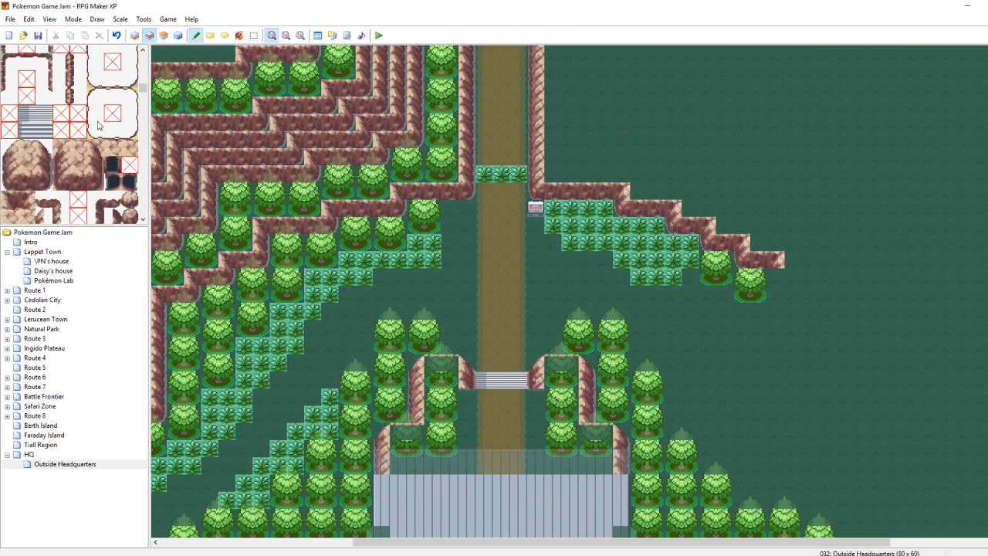
click(10, 165)
drag(776, 274, 772, 340)
right_drag(741, 274, 758, 291)
click(743, 312)
right_click(740, 266)
click(776, 329)
right_click(780, 294)
right_drag(758, 329, 736, 314)
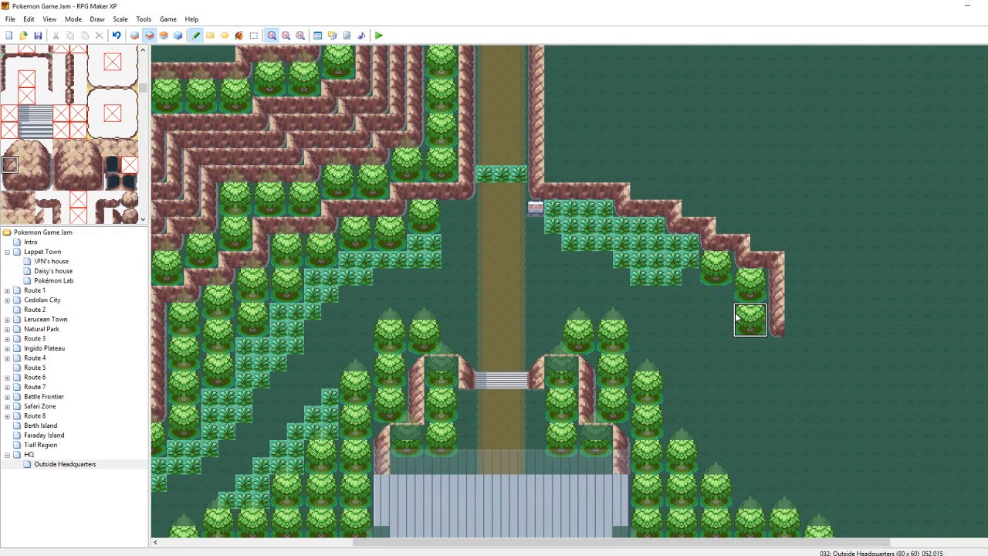
Step the eastern cliff east below its vertical wall and down again, with a tree in the corner
click(778, 349)
right_click(759, 258)
click(794, 328)
click(809, 328)
right_click(780, 297)
click(811, 346)
click(811, 364)
Plant two trees in a row below the corner tree, and step the eastern cliff east above them
scroll(779, 340, down, 3)
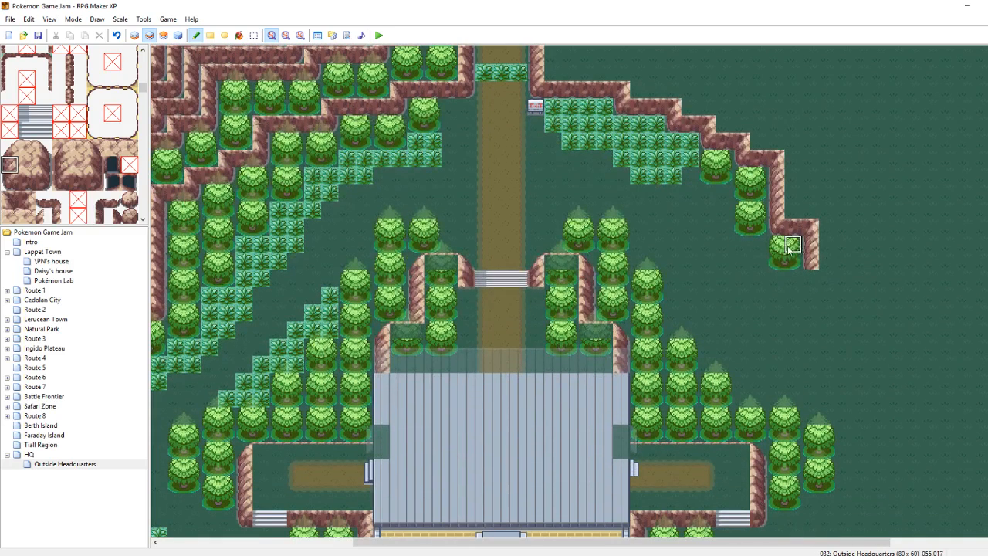
right_click(778, 232)
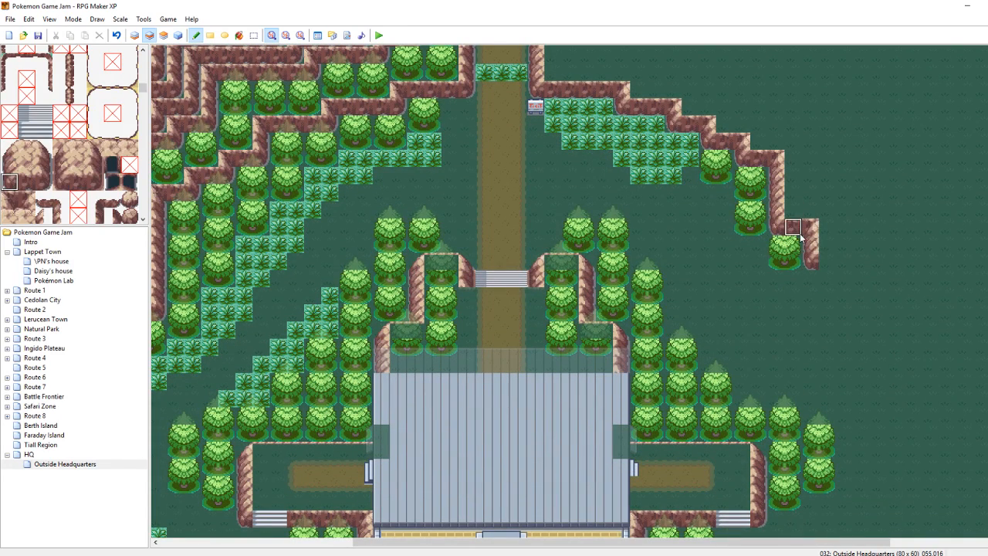
right_click(811, 240)
mouse_move(791, 267)
right_down()
mouse_move(778, 247)
mouse_move(820, 228)
right_up()
click(784, 284)
click(817, 284)
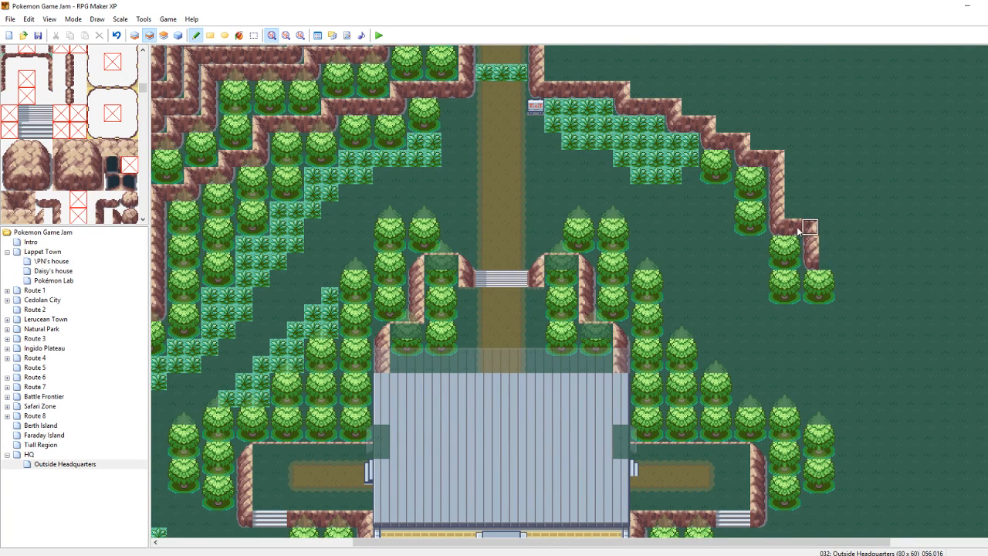
drag(845, 261, 812, 260)
right_drag(811, 278, 827, 295)
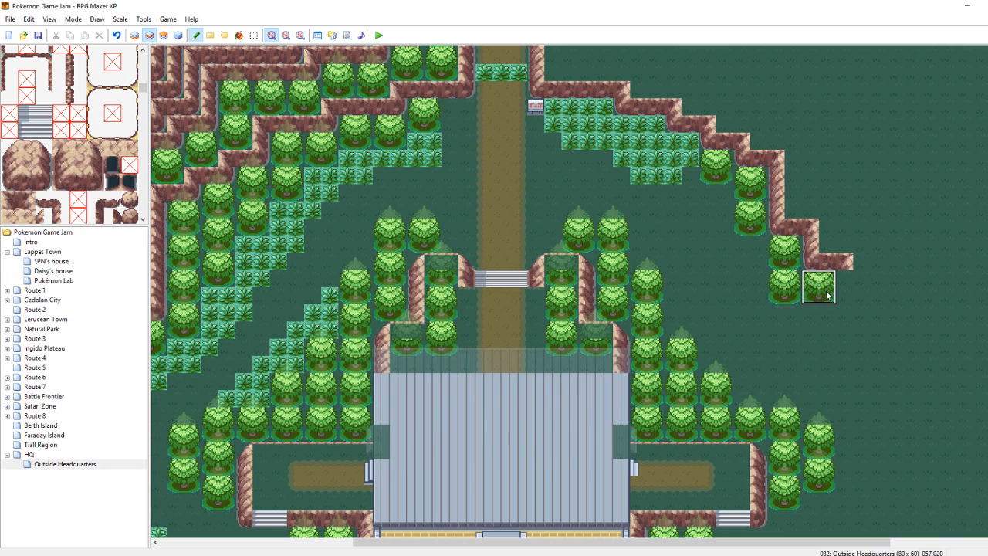
Extend the tree row east with one more tree and one below it, wrapping the eastern cliff around and down beside them
click(863, 294)
right_drag(820, 261, 837, 261)
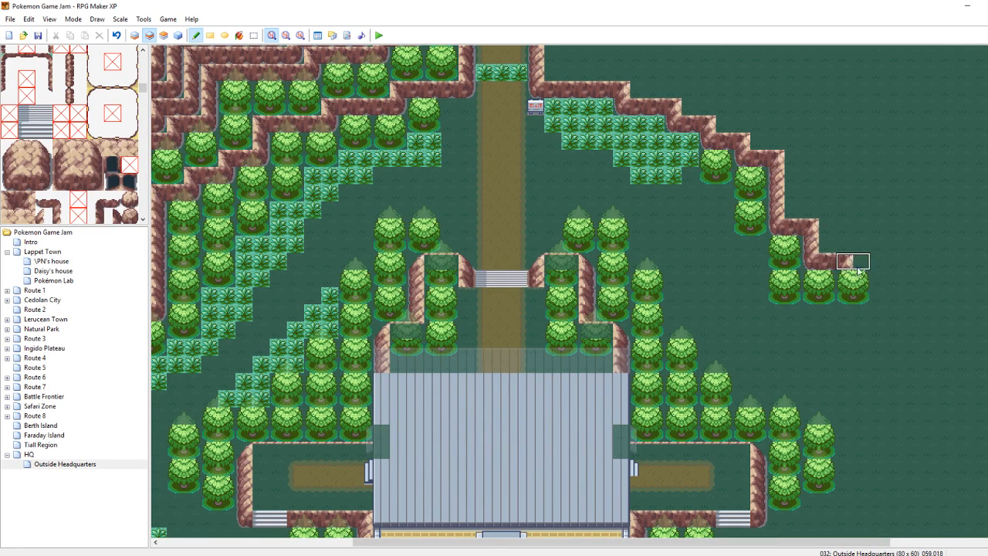
click(868, 267)
right_click(811, 244)
drag(878, 277, 879, 297)
right_click(811, 261)
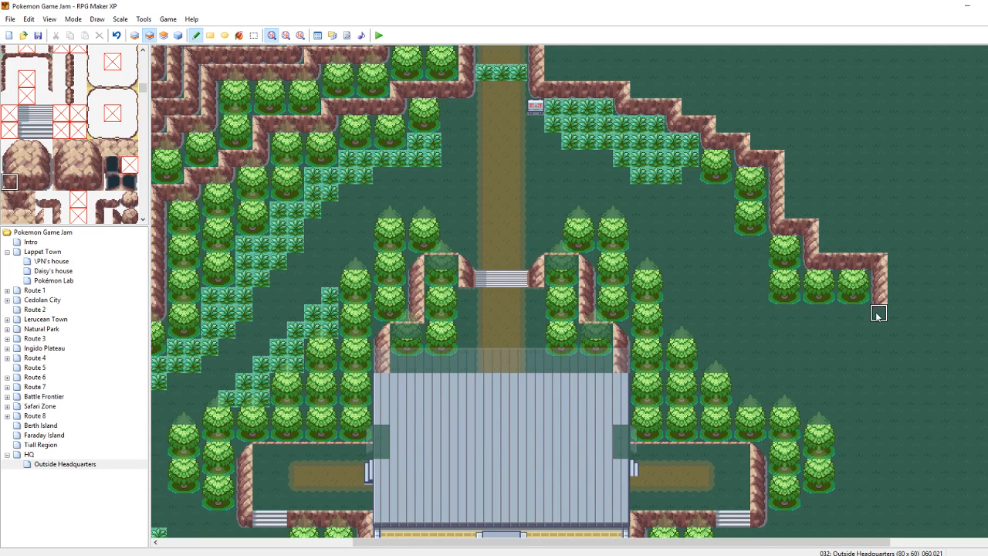
right_drag(846, 278, 863, 295)
click(850, 312)
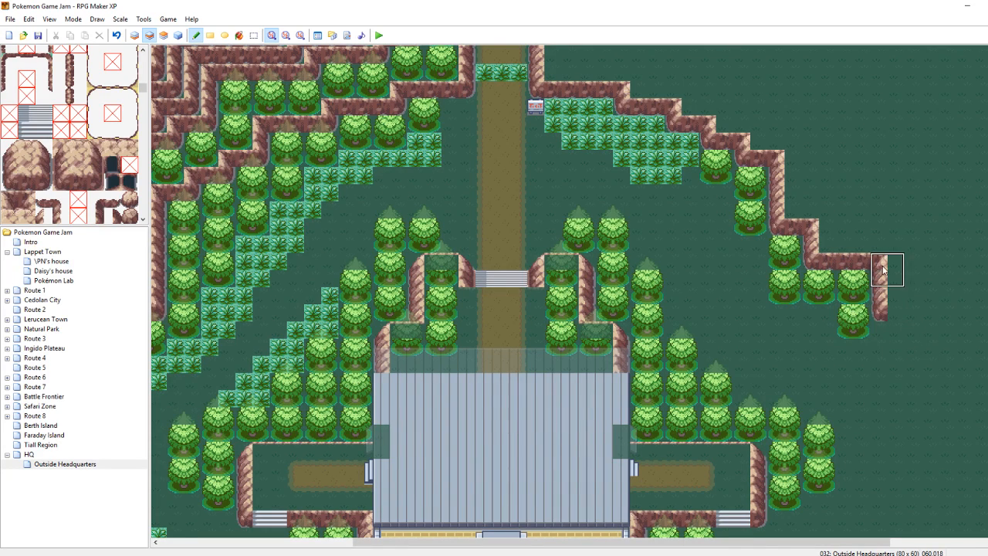
Step the eastern cliff east and down once more, adding a tree in the corner beneath it
right_click(880, 313)
right_click(880, 313)
click(880, 313)
right_click(880, 263)
click(913, 296)
right_click(878, 280)
click(896, 295)
right_drag(896, 312, 880, 328)
click(880, 328)
right_click(880, 270)
click(914, 313)
click(914, 330)
Thicken the woods northeast of the headquarters building with extra trees along the edge of the existing tree columns
scroll(501, 515, down, 3)
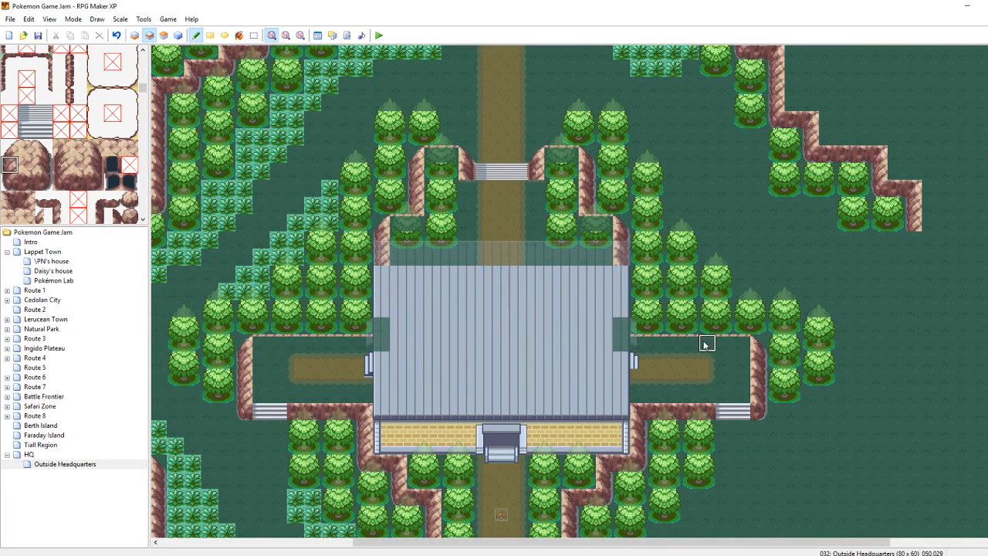
click(722, 247)
click(691, 219)
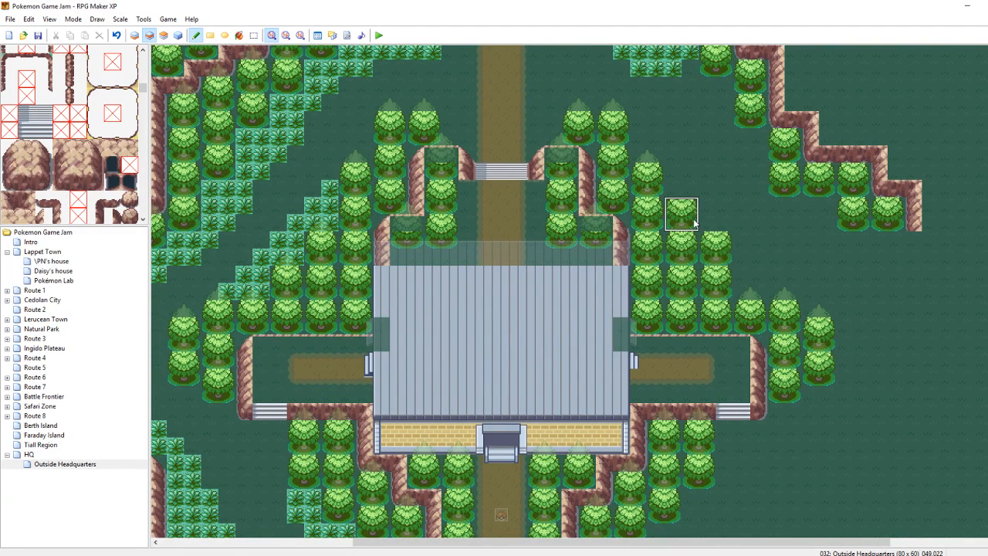
click(643, 154)
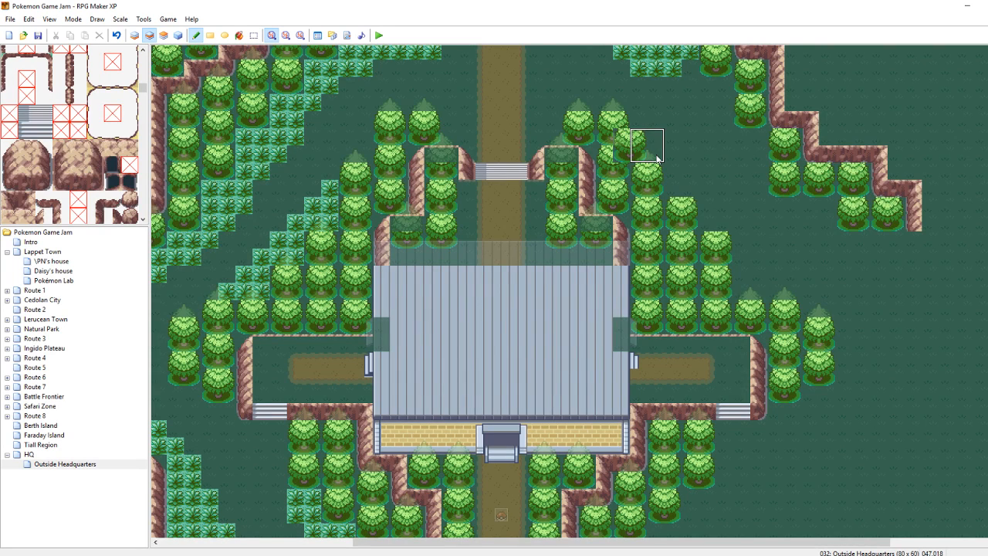
click(686, 185)
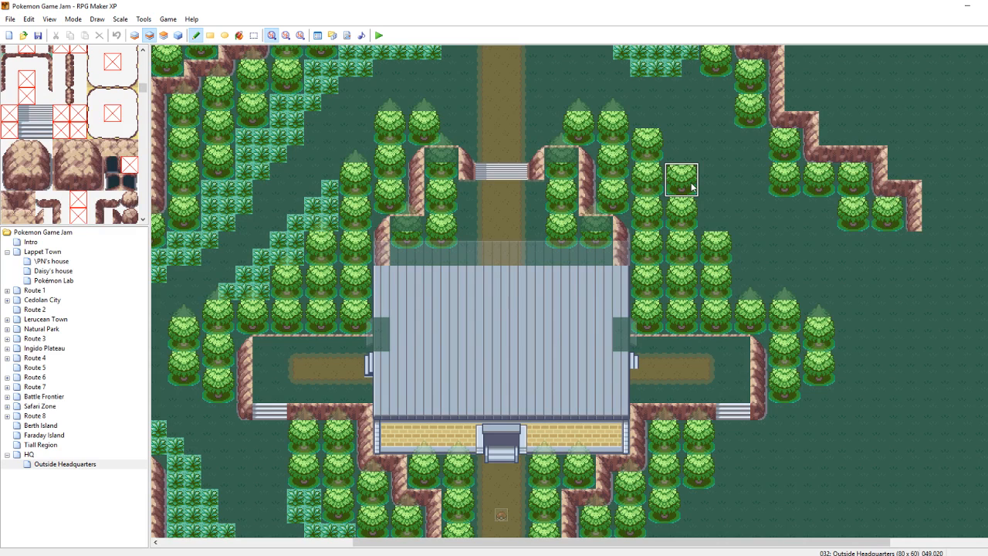
Add three trees along the upper edge of the tree cluster east of the headquarters building
click(755, 286)
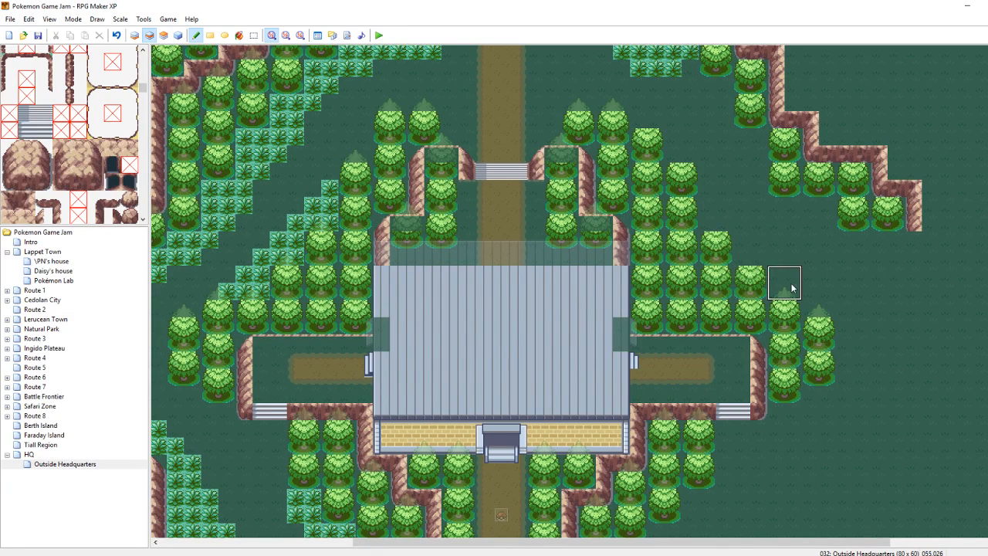
click(788, 287)
click(820, 303)
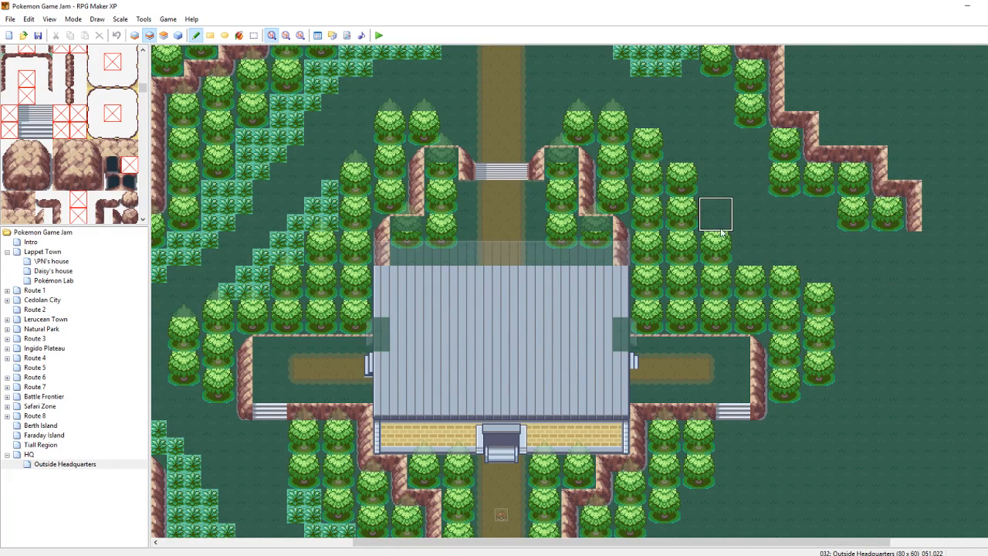
Paint a band of tall grass along the inner side of the northeastern cliff and its trees, then check the layers
mouse_move(674, 72)
mouse_down()
mouse_move(724, 97)
mouse_move(724, 120)
mouse_up()
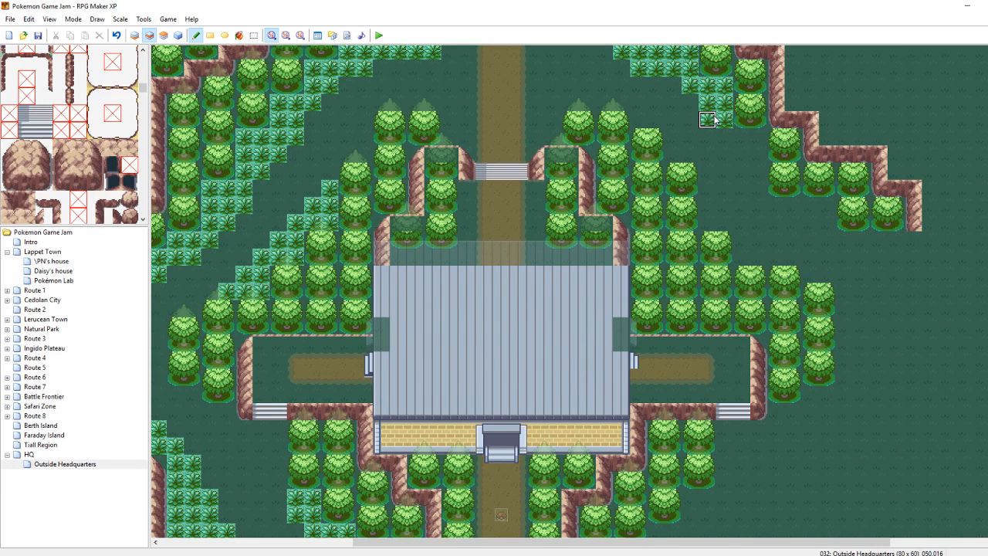
mouse_move(708, 120)
mouse_down()
mouse_move(754, 141)
mouse_move(741, 155)
mouse_move(761, 193)
mouse_move(747, 205)
mouse_move(830, 207)
mouse_move(800, 227)
mouse_move(880, 254)
mouse_move(896, 249)
mouse_up()
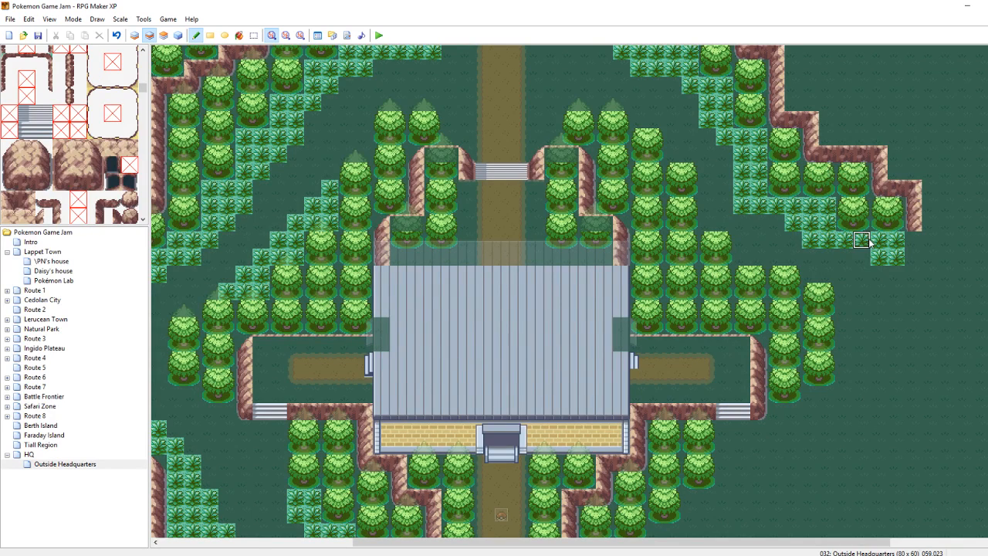
key(F4)
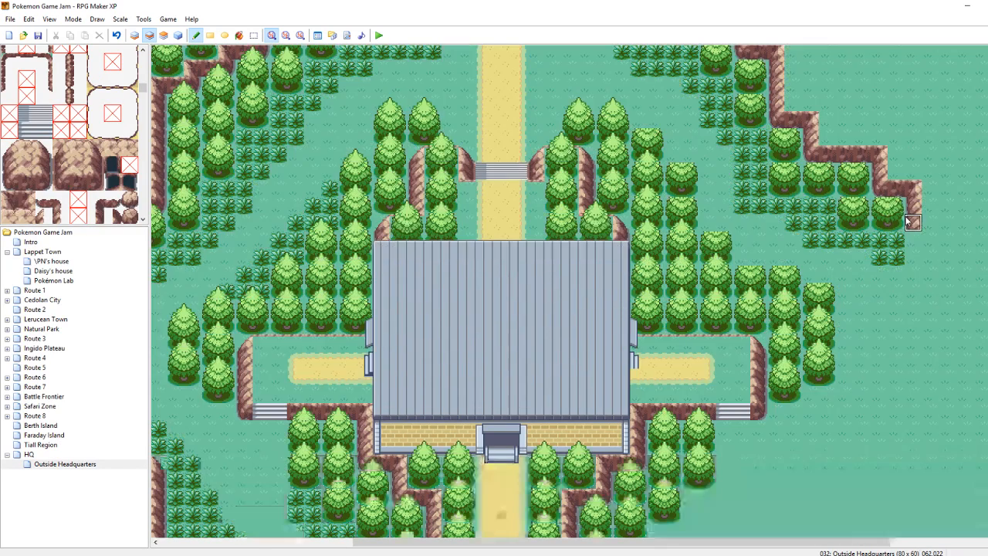
key(F4)
key(F4)
key(F4)
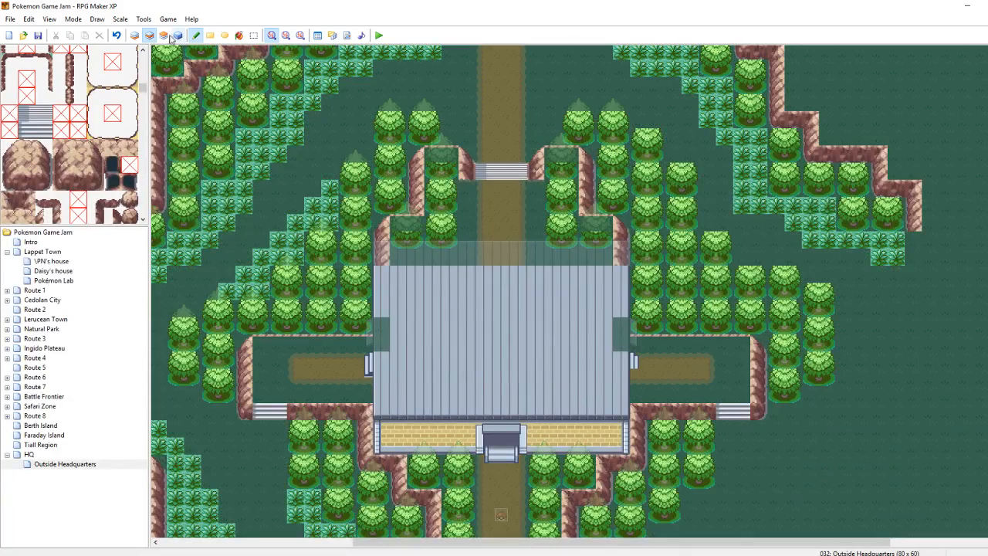
On layer 3, copy an existing treetop onto the topless trees in the cluster northeast of the building
click(165, 35)
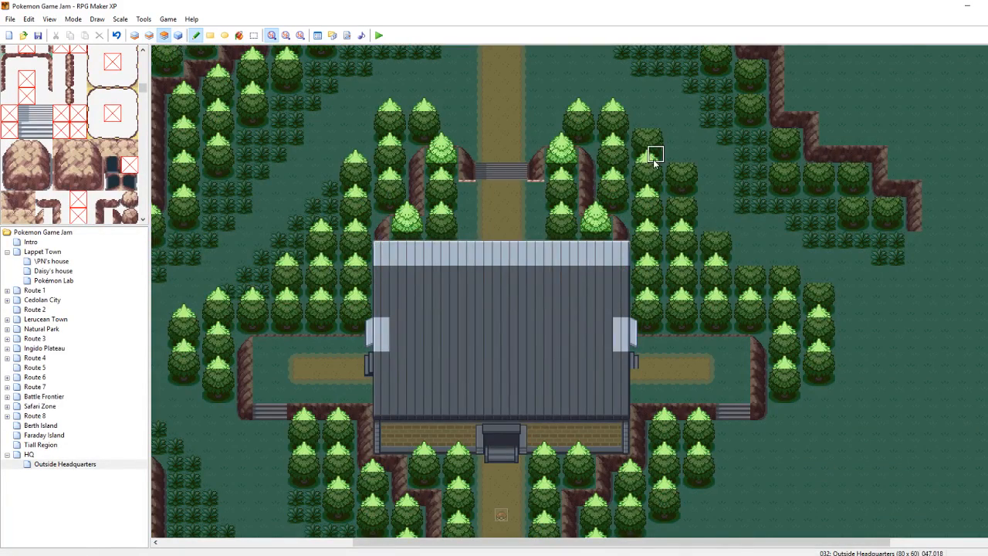
right_drag(642, 148, 640, 141)
click(642, 109)
click(668, 141)
click(666, 182)
key(ctrl+z)
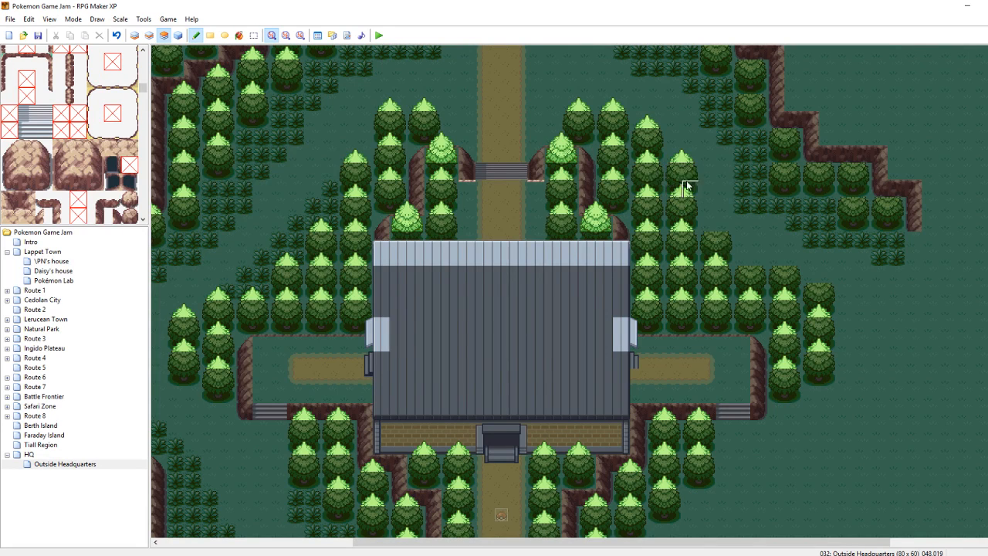
click(709, 213)
click(737, 247)
click(773, 248)
click(804, 263)
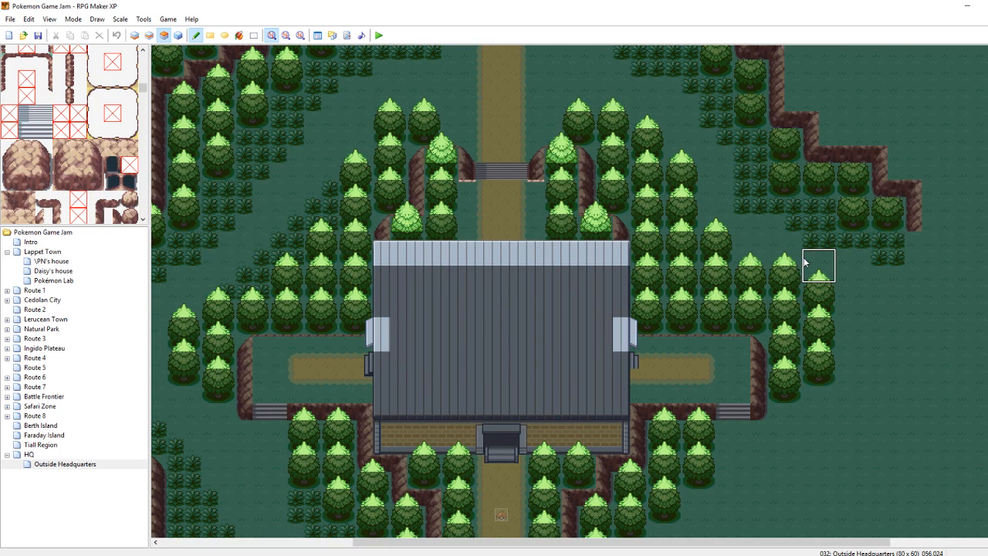
Add layer 3 treetops to the trees lining the northeastern cliff
click(849, 177)
click(876, 176)
click(852, 147)
click(817, 148)
click(778, 101)
drag(744, 65, 743, 51)
On layer 2, place three trees behind the cliff just east of the northern path
drag(987, 182, 987, 163)
scroll(753, 223, up, 5)
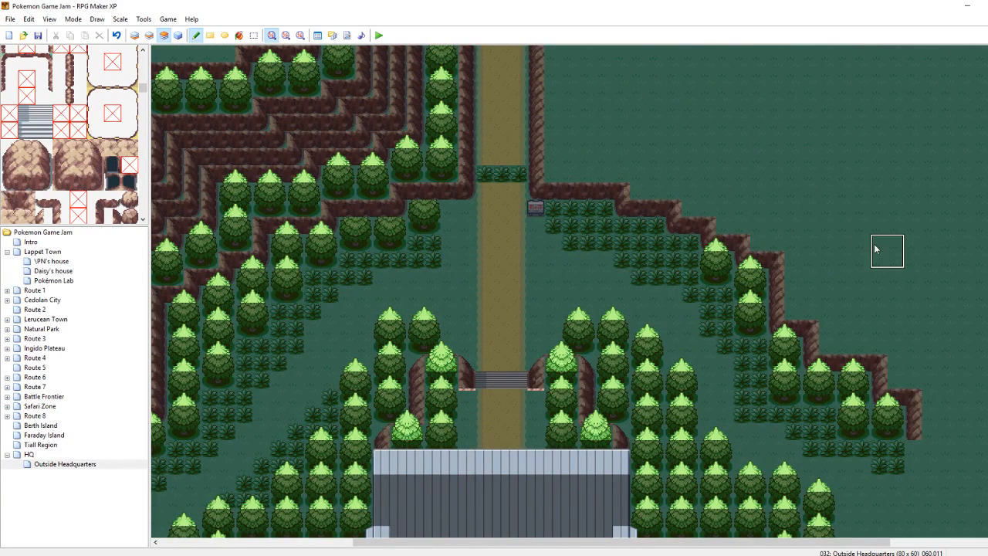
click(149, 36)
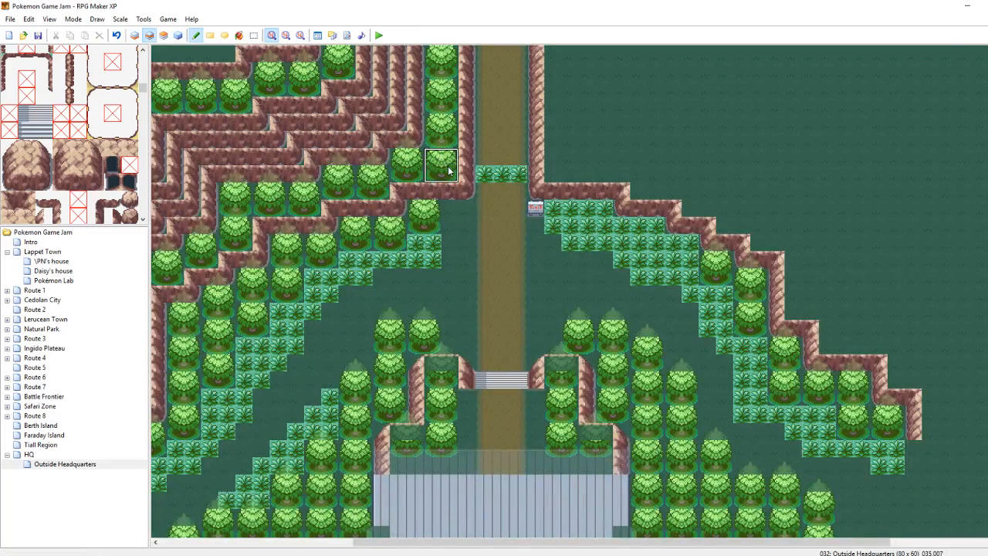
click(570, 166)
click(569, 145)
click(599, 164)
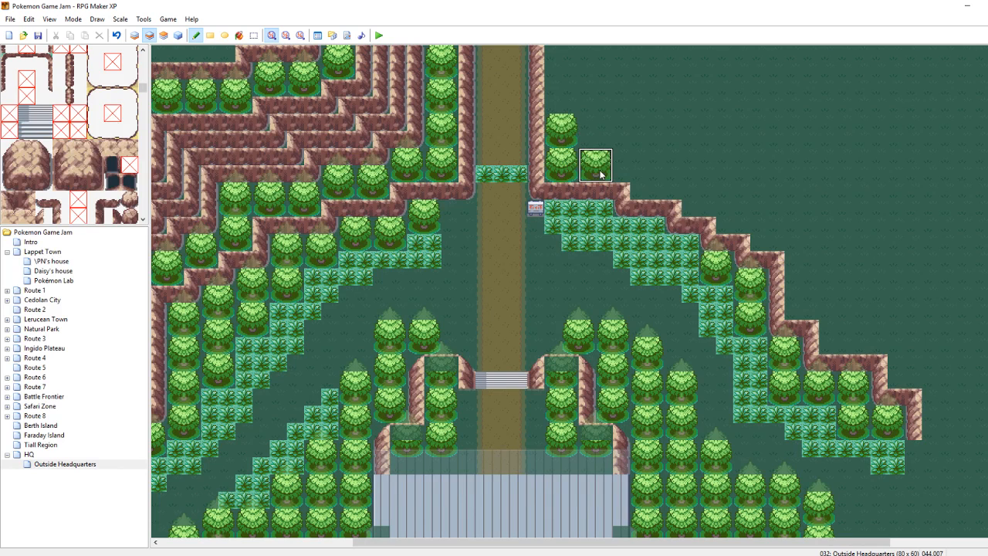
Build a second cliff wall parallel to the one beside the northern path, stepping east above the uppermost new tree
right_click(621, 190)
click(587, 139)
right_click(536, 158)
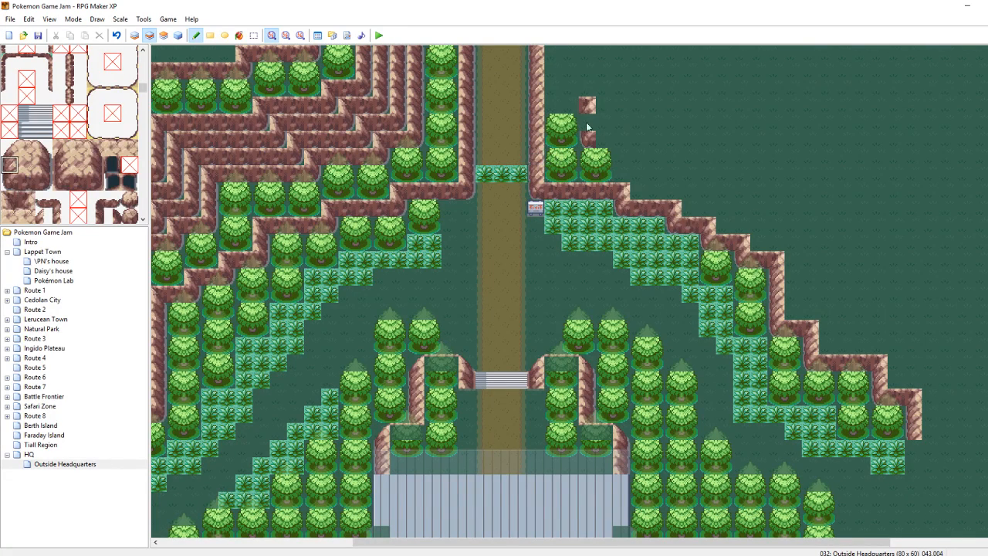
right_click(603, 191)
click(568, 108)
right_click(539, 108)
right_click(589, 140)
click(555, 107)
right_click(536, 89)
drag(552, 88, 556, 68)
right_click(572, 105)
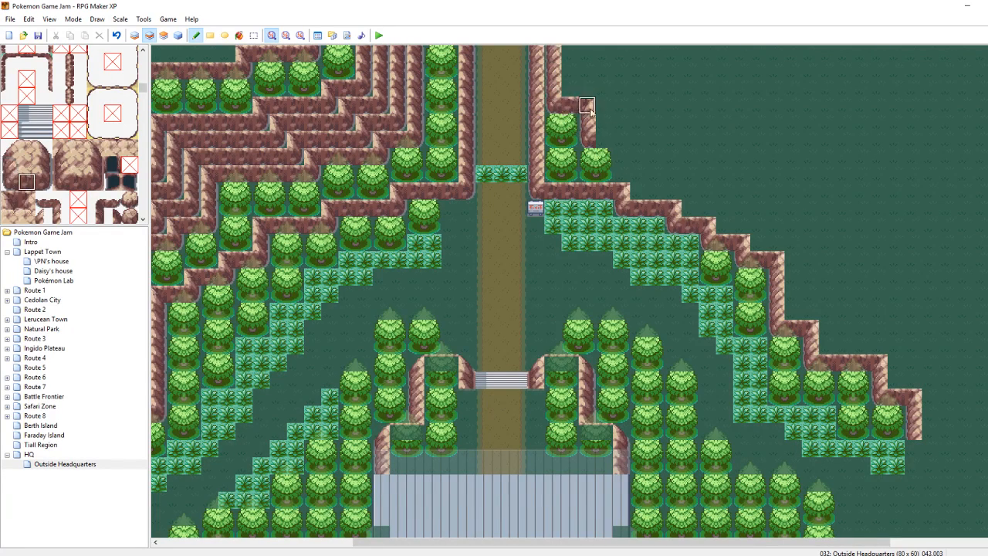
Step the second cliff east and down around the lower new tree to meet the main cliff's corner
right_click(590, 102)
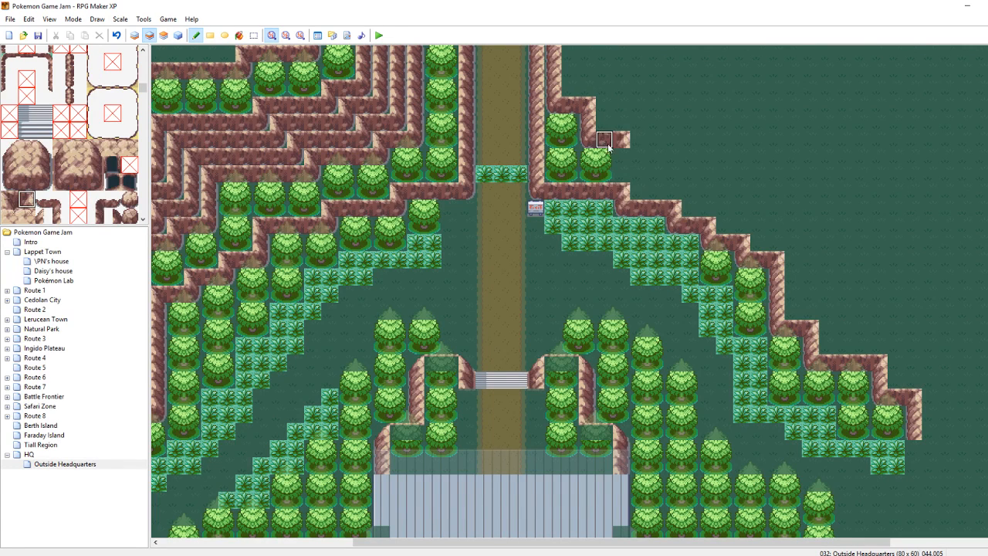
right_click(589, 125)
click(622, 157)
right_click(542, 191)
click(623, 174)
right_click(622, 191)
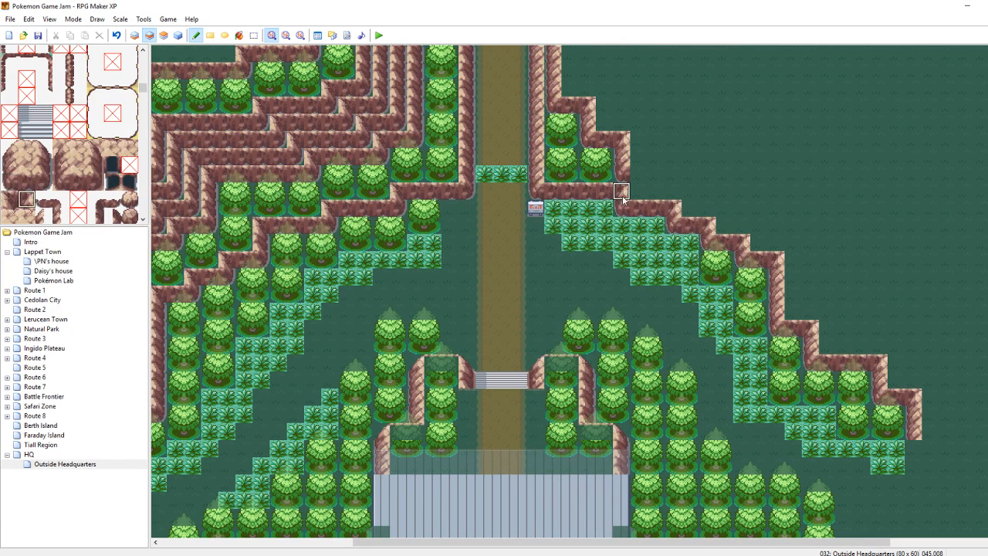
Continue the second cliff as a staircase just above the main cliff, up to the ledge above the topmost cliffside tree
click(638, 190)
right_click(656, 207)
drag(660, 193, 681, 195)
right_click(672, 208)
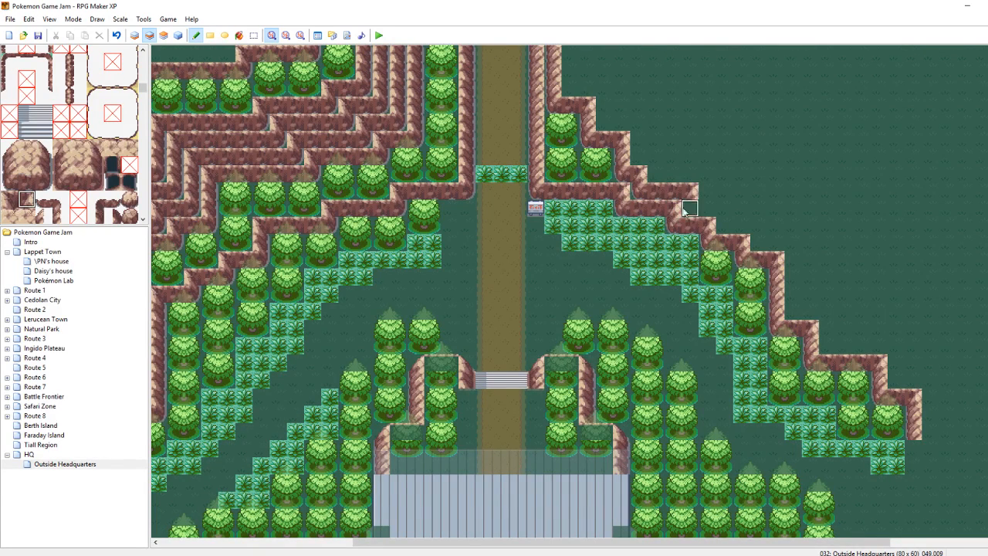
right_click(678, 220)
click(688, 211)
right_click(704, 222)
click(724, 208)
right_click(707, 210)
right_click(705, 242)
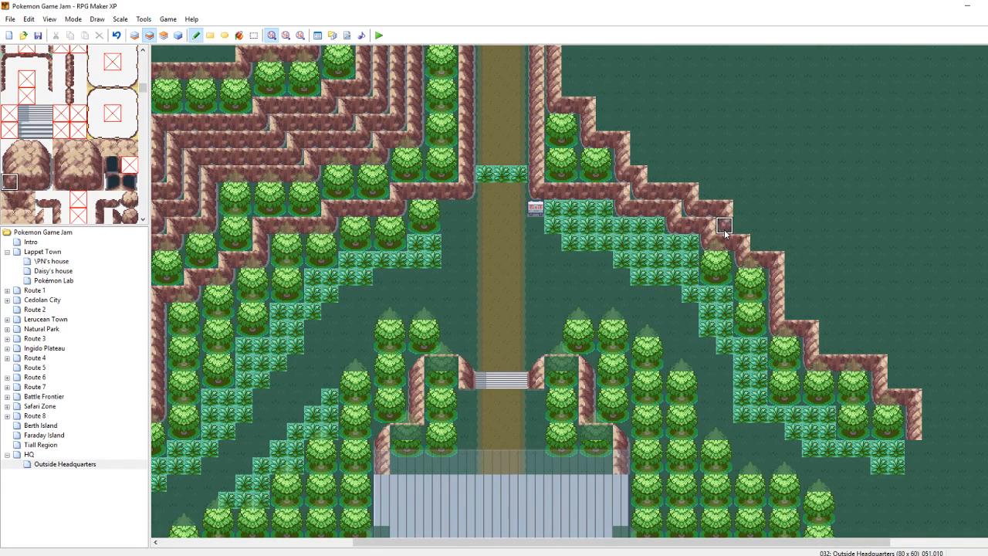
Extend the second cliff southeast past the main cliff's long vertical section, ending in another stepped ledge
click(742, 227)
right_drag(726, 247, 761, 260)
right_click(742, 261)
click(759, 246)
click(778, 245)
right_click(777, 295)
right_click(774, 329)
click(796, 298)
mouse_move(803, 329)
right_down()
mouse_move(778, 329)
mouse_move(811, 340)
right_up()
click(798, 297)
right_click(812, 345)
click(833, 316)
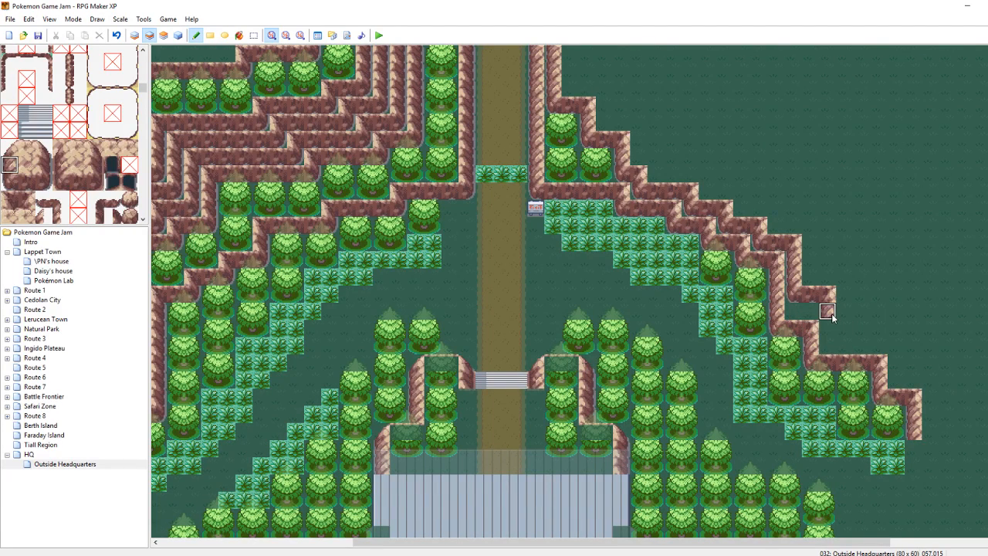
Add two more stepped ledges to the second cliff above the row of three cliffside trees
right_click(815, 360)
click(831, 334)
right_click(811, 340)
right_click(810, 332)
click(862, 332)
click(844, 332)
right_click(810, 362)
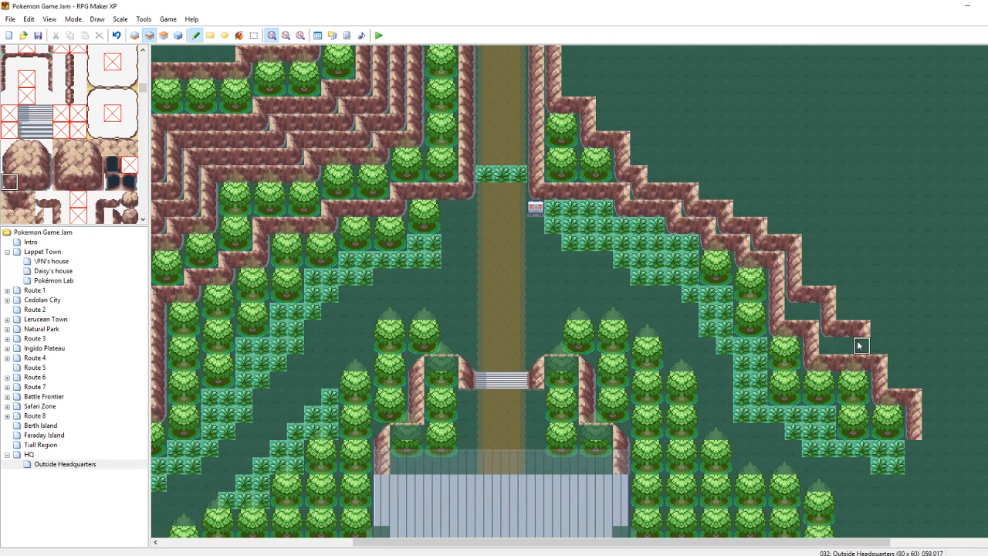
right_click(880, 363)
click(896, 345)
right_click(856, 361)
right_click(894, 381)
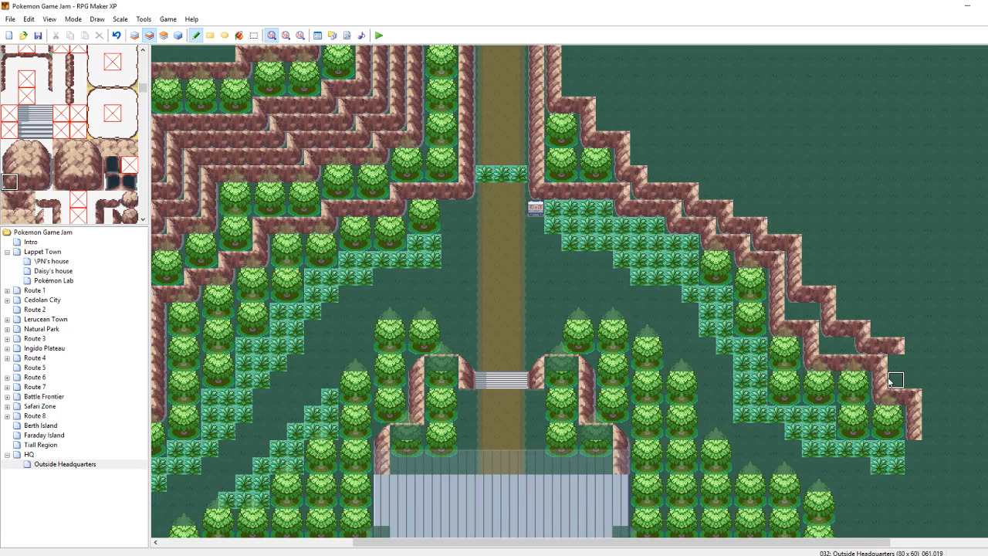
right_click(895, 363)
Place five trees in a descending staircase pattern southeast of the main cliff's lower end
scroll(896, 363, down, 5)
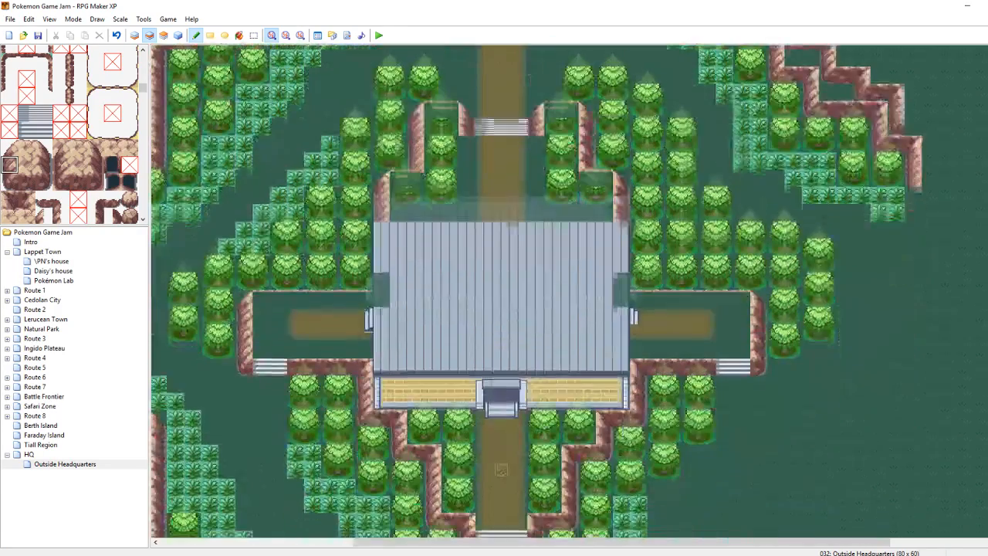
drag(762, 543, 882, 543)
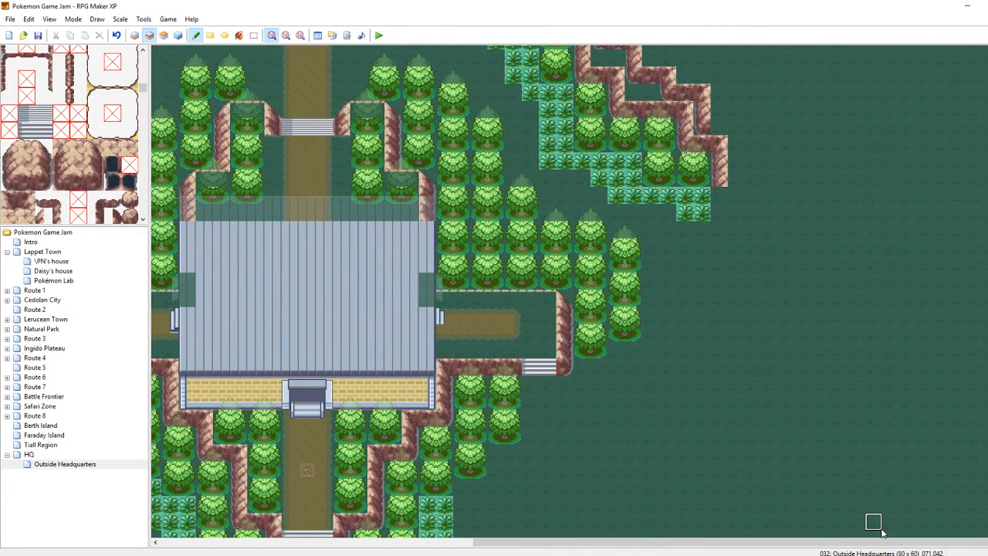
click(735, 216)
click(768, 216)
click(764, 246)
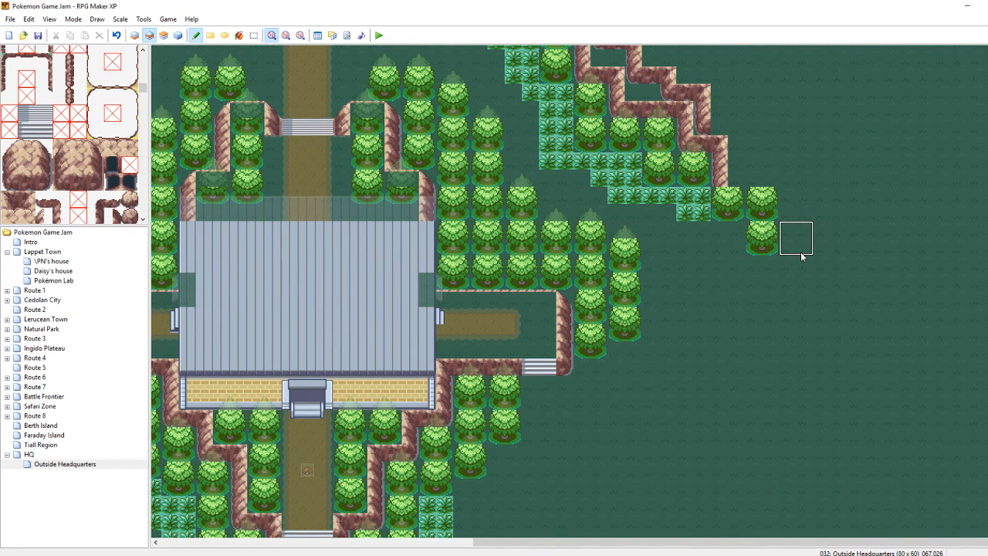
click(799, 246)
click(799, 279)
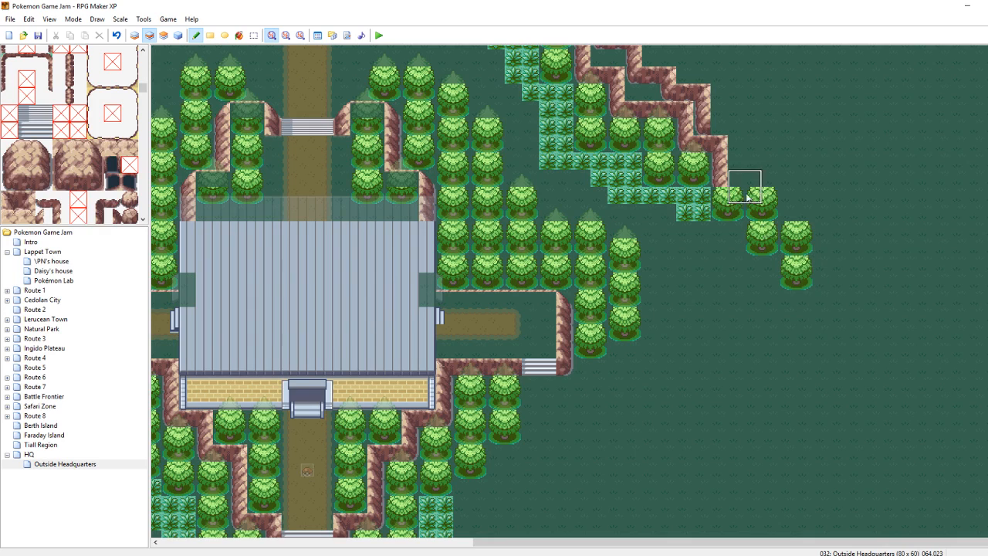
Extend the main cliff east from its lower end as a ledge above the first two new trees
right_click(688, 130)
click(690, 145)
right_click(708, 143)
click(739, 164)
drag(739, 177, 768, 177)
right_click(755, 163)
click(742, 162)
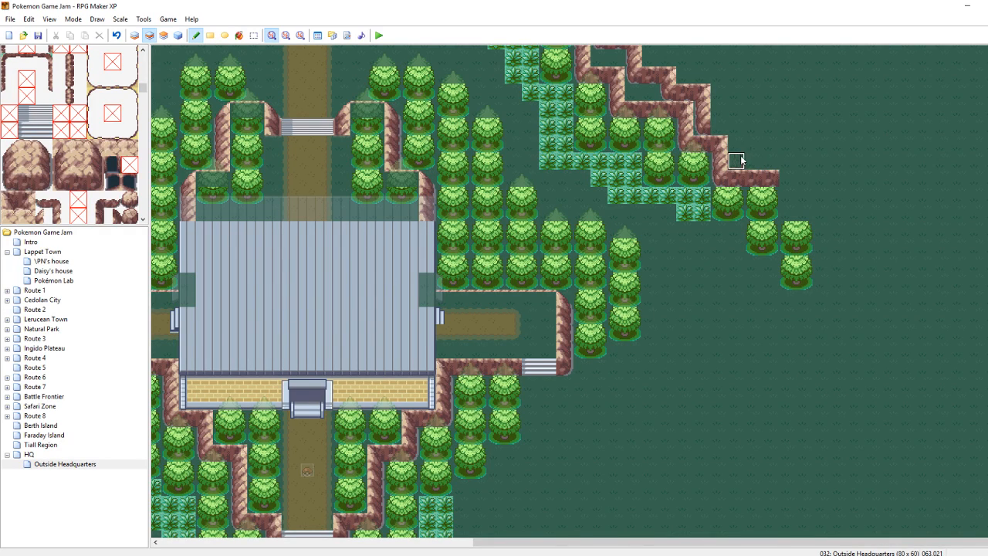
right_click(718, 142)
click(786, 178)
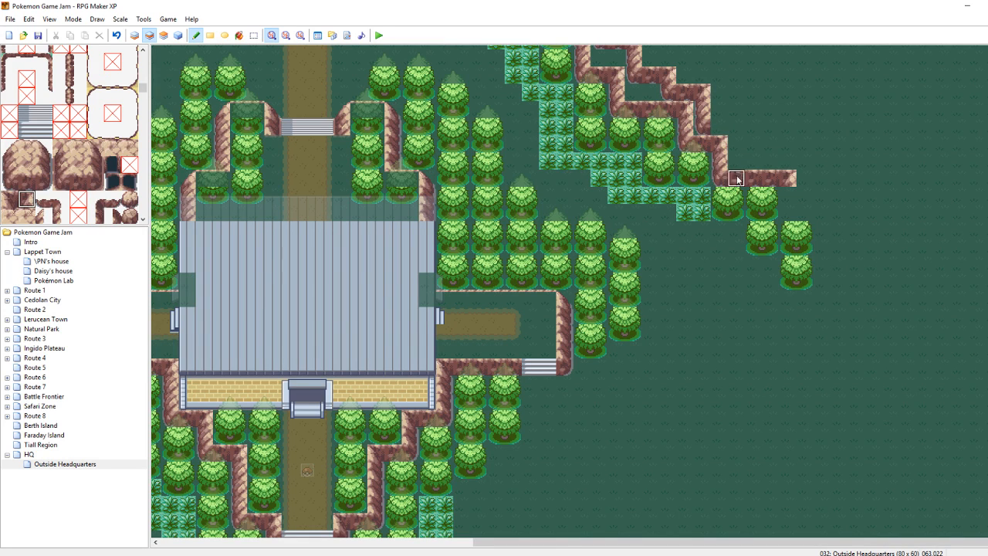
Step the main cliff down and east around the new trees, then run it south beside the lowest tree
right_click(721, 164)
click(788, 195)
right_click(734, 180)
right_click(721, 179)
click(788, 211)
mouse_move(754, 179)
right_down()
mouse_move(789, 180)
mouse_move(772, 179)
right_up()
click(805, 212)
right_click(790, 196)
drag(820, 225, 822, 282)
right_click(791, 210)
click(824, 287)
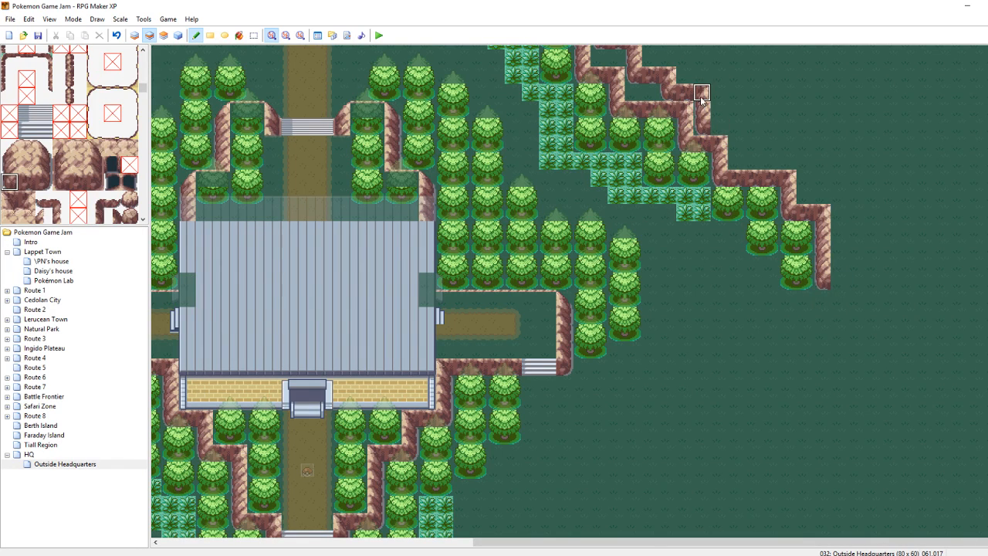
Continue the second cliff southeast with two more stepped ledges parallel to the extended main cliff
right_drag(690, 99, 693, 99)
click(727, 128)
right_drag(720, 161, 722, 174)
click(737, 152)
right_click(754, 162)
mouse_move(754, 161)
mouse_down()
mouse_move(788, 162)
mouse_move(806, 179)
mouse_up()
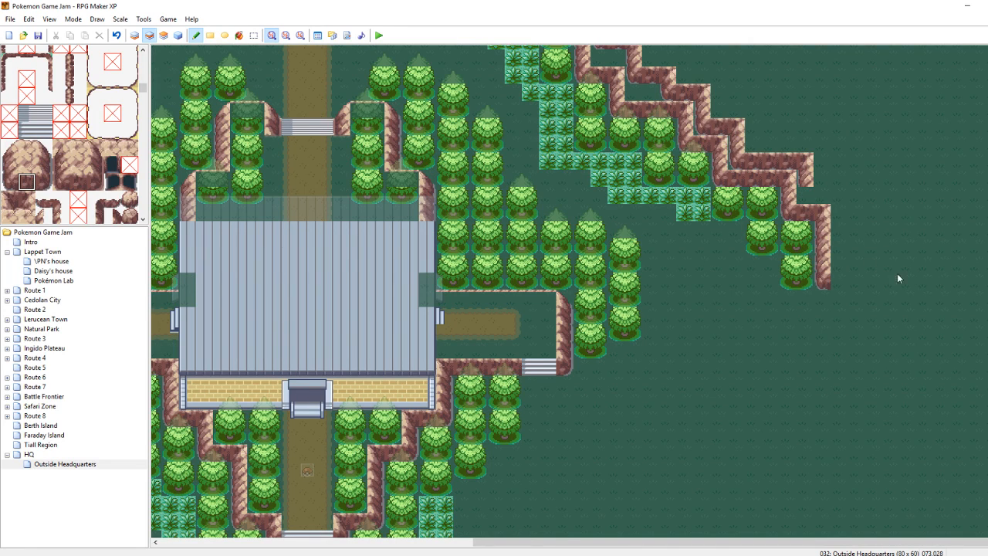
Add the second cliff's final corner and run its wall south alongside the main cliff's vertical section
mouse_move(805, 213)
right_down()
mouse_move(790, 213)
mouse_move(823, 224)
right_up()
click(805, 196)
click(838, 204)
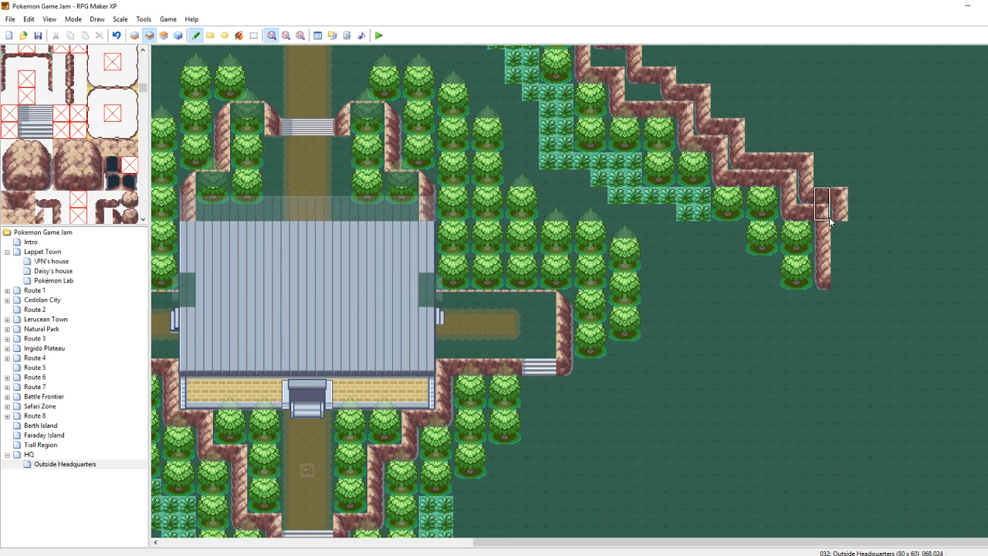
right_click(840, 212)
drag(840, 230, 834, 269)
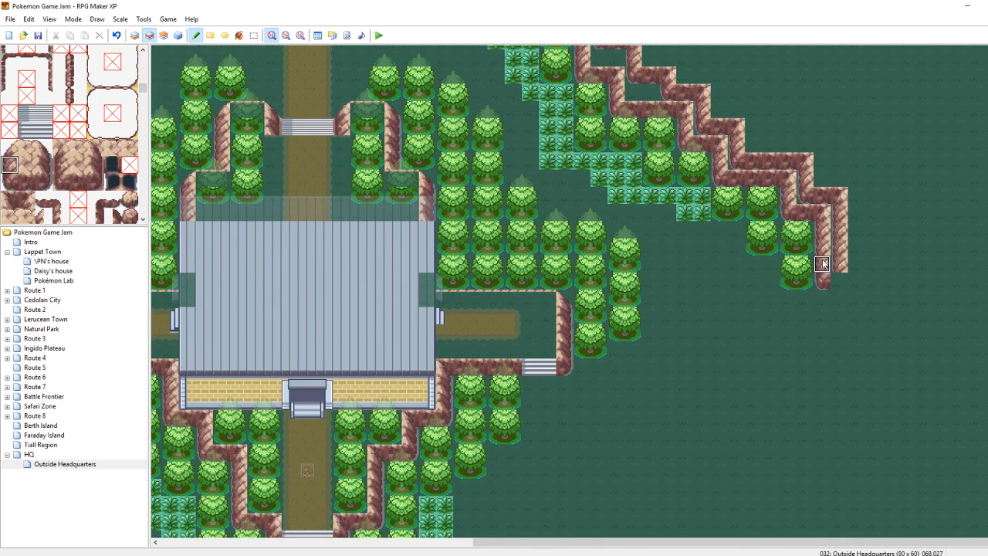
Add one more tree below the lowest cliffside tree and lengthen both parallel cliff walls southward beside it
right_drag(788, 263, 805, 282)
click(789, 300)
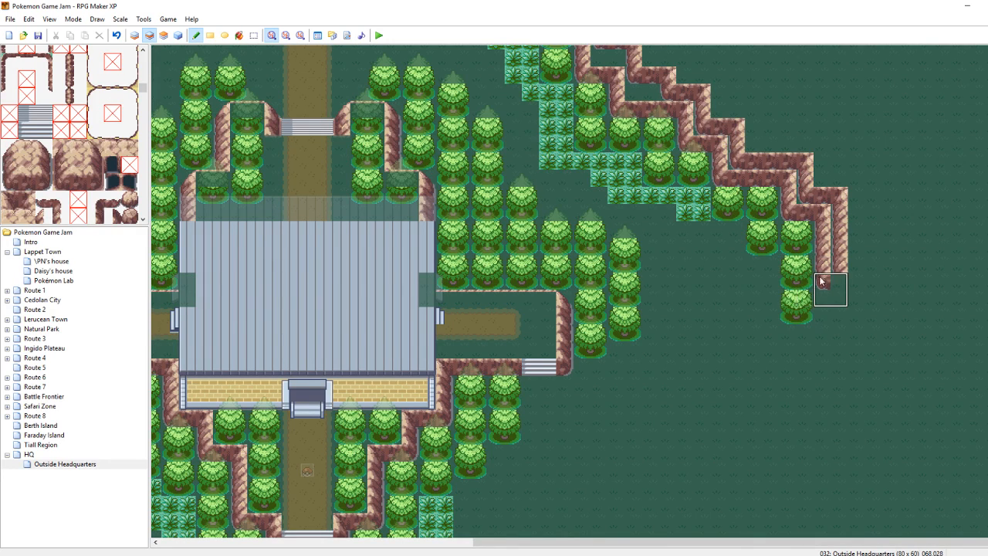
right_drag(839, 247, 816, 286)
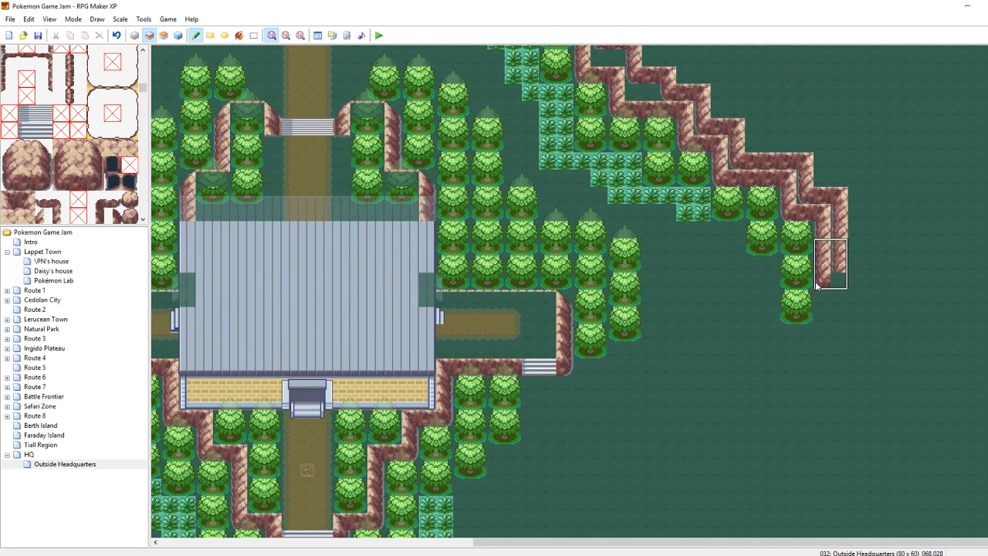
click(821, 305)
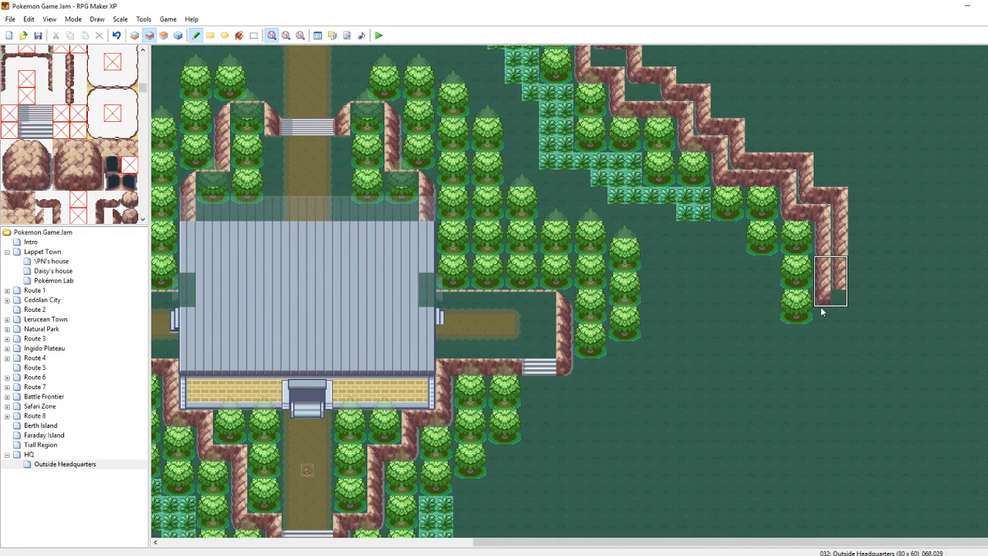
Turn both parallel cliffs east below the lowest cliffside tree and run their walls side by side to the map's eastern edge
right_click(843, 313)
click(840, 315)
right_click(808, 211)
mouse_move(856, 315)
mouse_down()
mouse_move(838, 315)
mouse_move(922, 332)
mouse_move(962, 315)
mouse_move(937, 337)
mouse_up()
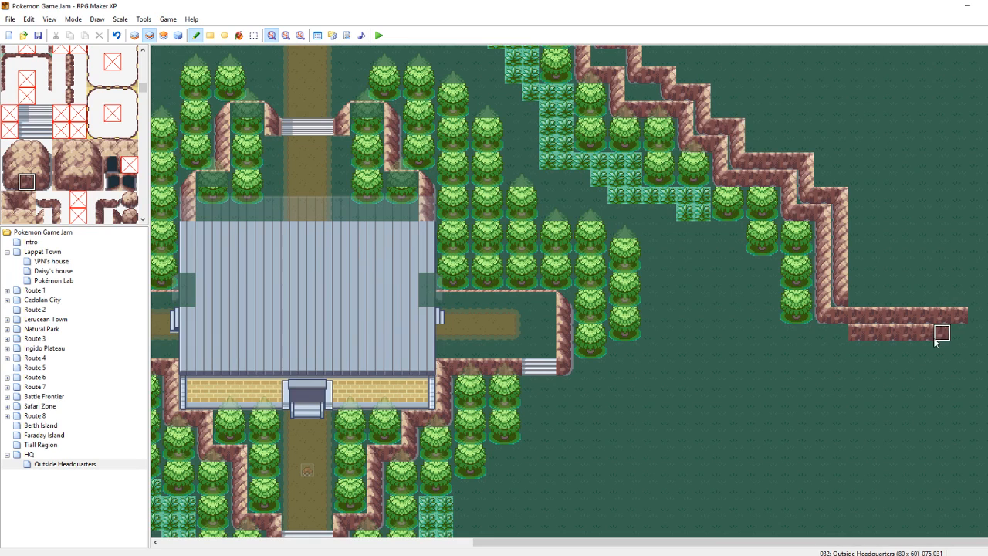
drag(856, 300, 986, 299)
right_click(970, 345)
drag(967, 337, 848, 340)
right_click(960, 315)
click(978, 315)
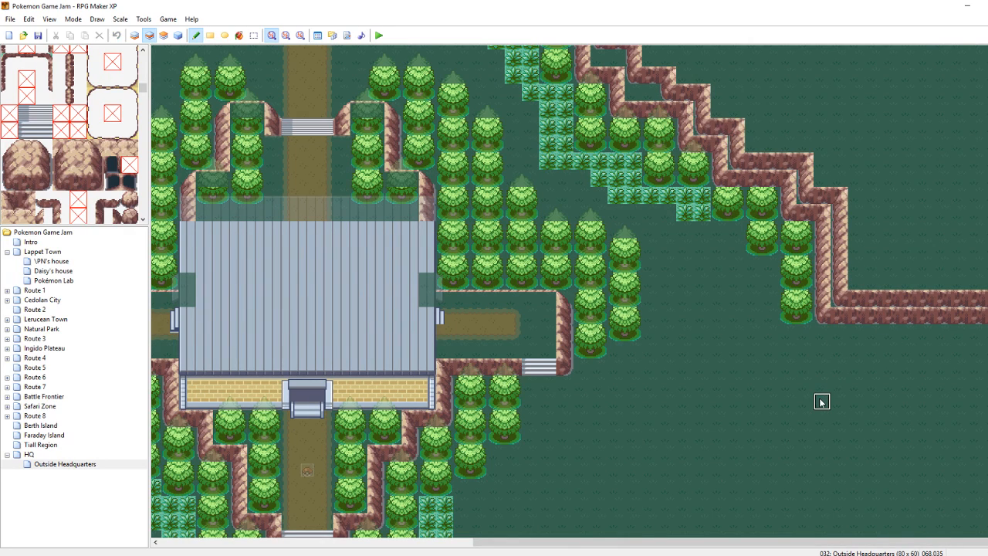
Complete the missing treetops of the eastern cliffside trees on layer 3, then return to layer 2
key(F7)
click(740, 169)
click(760, 168)
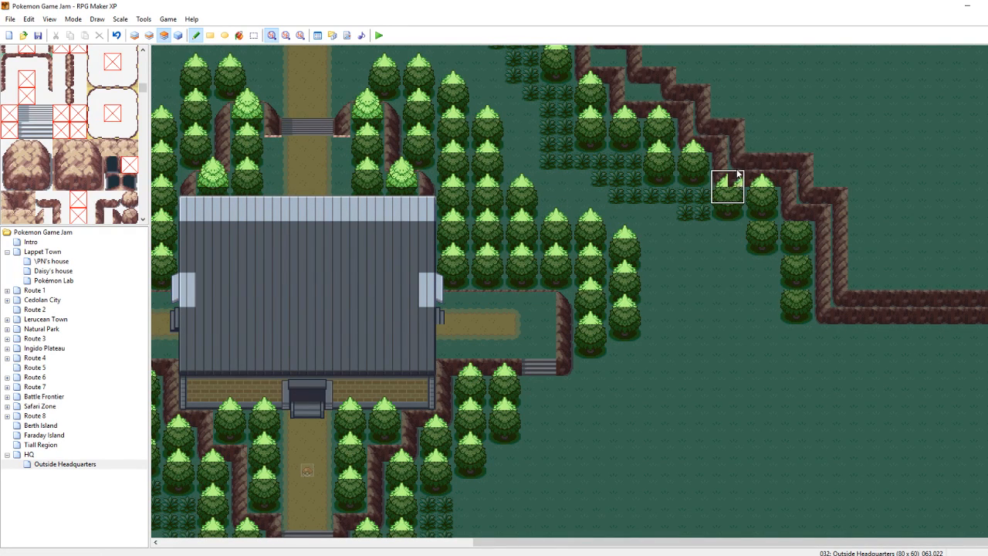
click(796, 204)
click(796, 238)
click(798, 270)
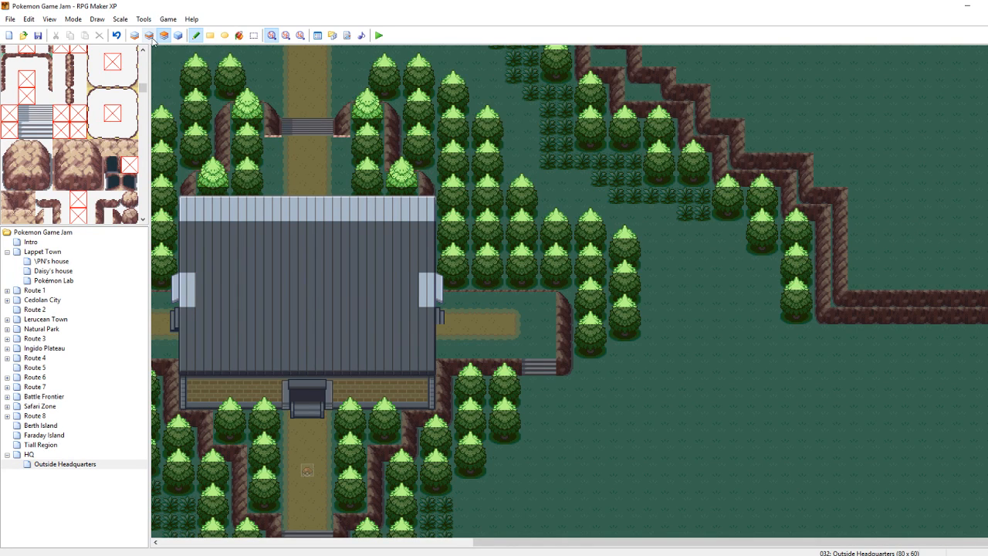
click(149, 35)
click(667, 162)
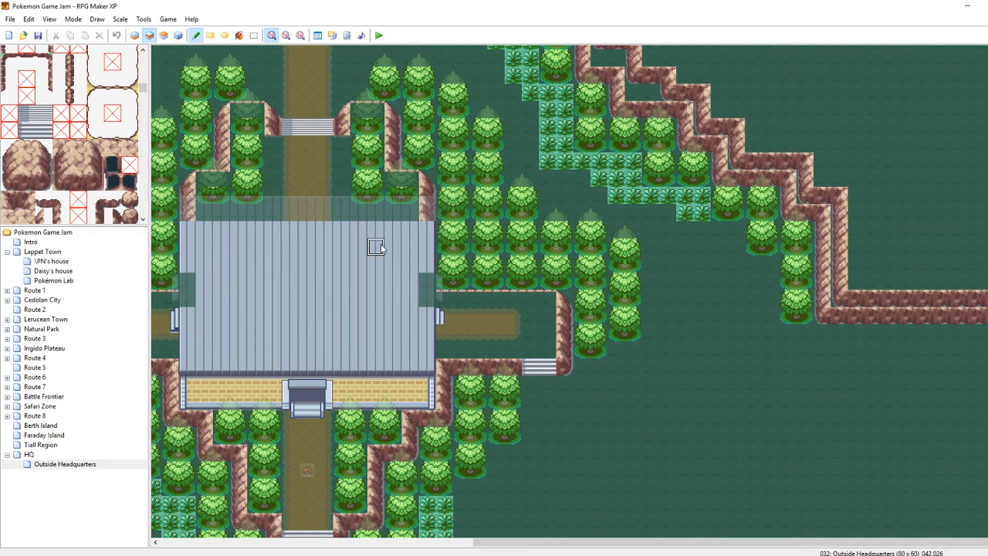
Paint a three-tile-high sand path on layer 1 from just below the double cliff's corner to the map's eastern edge
drag(530, 543, 249, 543)
click(135, 36)
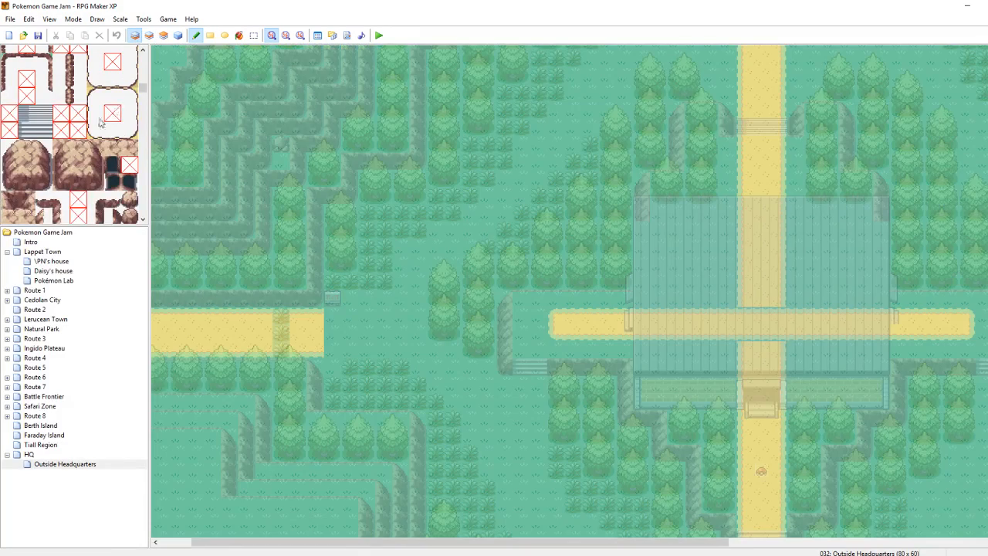
scroll(140, 93, up, 1)
scroll(132, 74, up, 5)
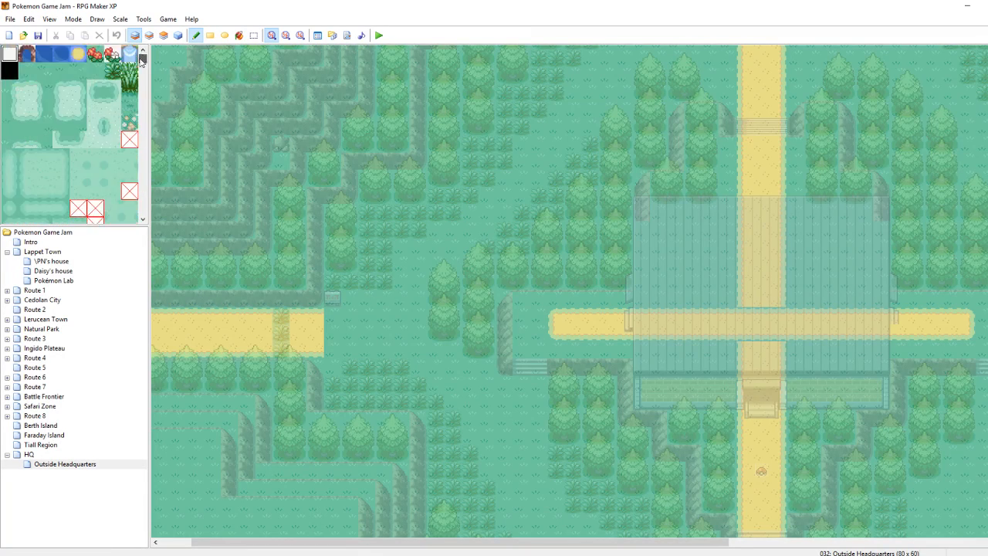
drag(67, 82, 60, 123)
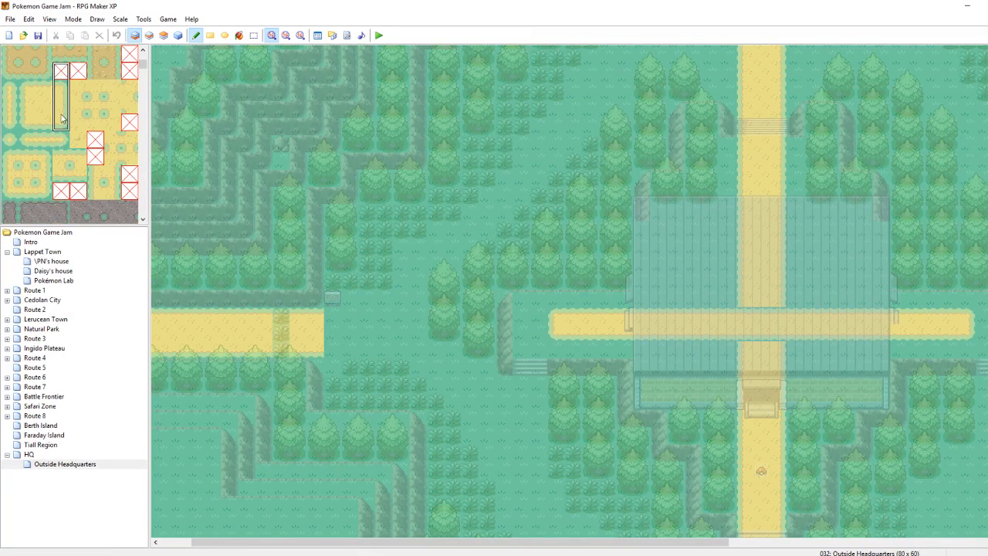
click(317, 316)
right_click(399, 319)
drag(489, 542, 781, 553)
drag(26, 87, 29, 123)
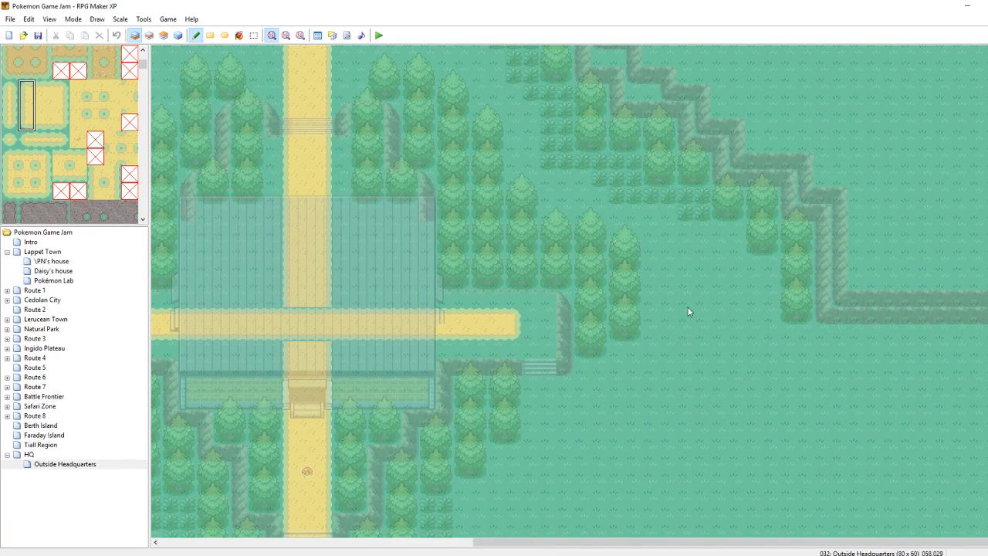
click(823, 333)
drag(44, 86, 44, 123)
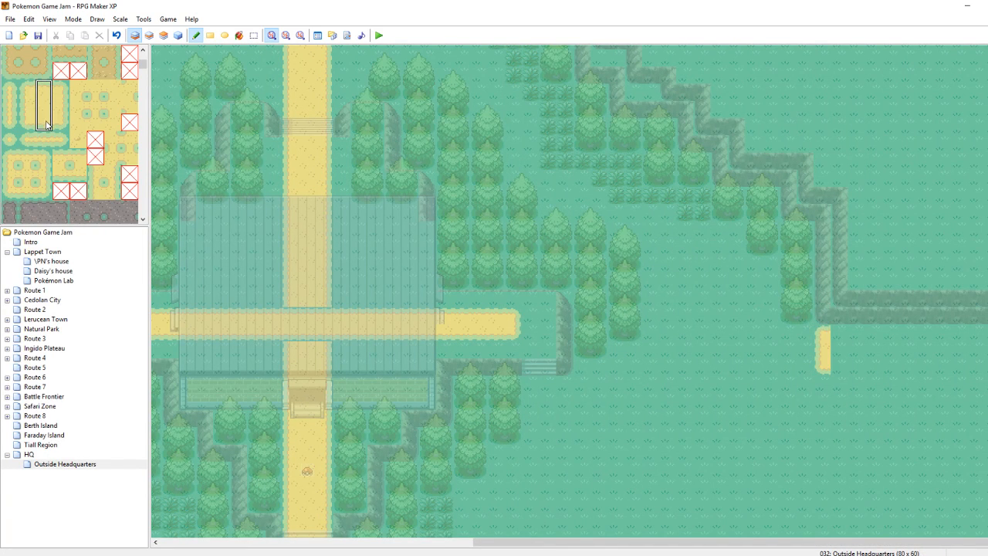
drag(823, 349, 987, 345)
right_click(986, 438)
Place a column of tall grass across the new path's western end and a stepped tall grass band beside the cliffside trees
click(151, 36)
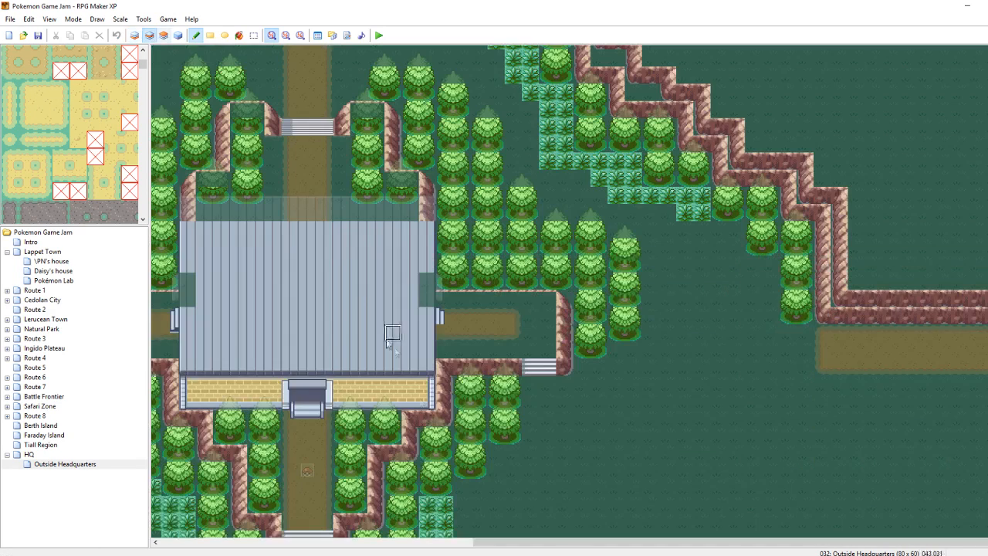
drag(839, 332, 844, 367)
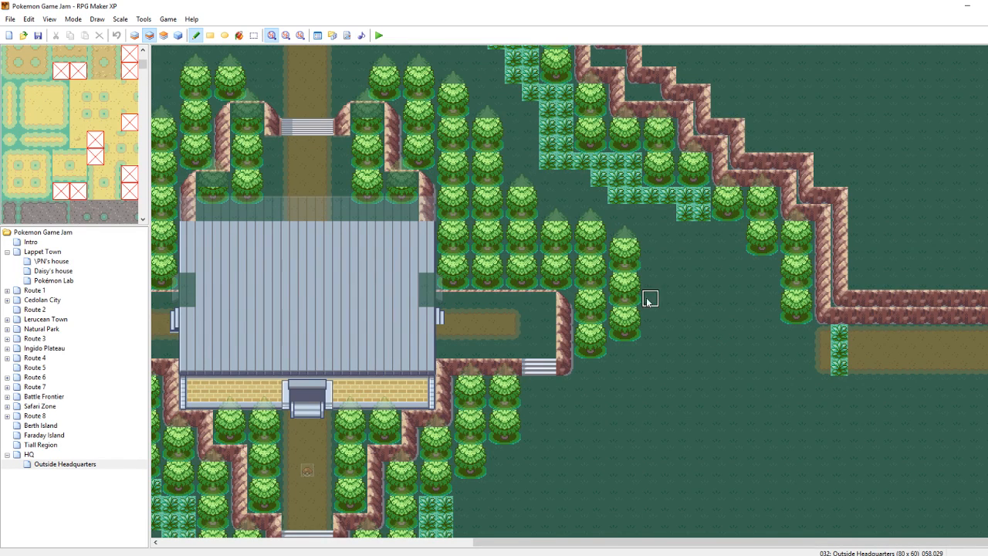
mouse_move(713, 223)
mouse_down()
mouse_move(736, 264)
mouse_move(768, 280)
mouse_move(761, 315)
mouse_move(771, 317)
mouse_up()
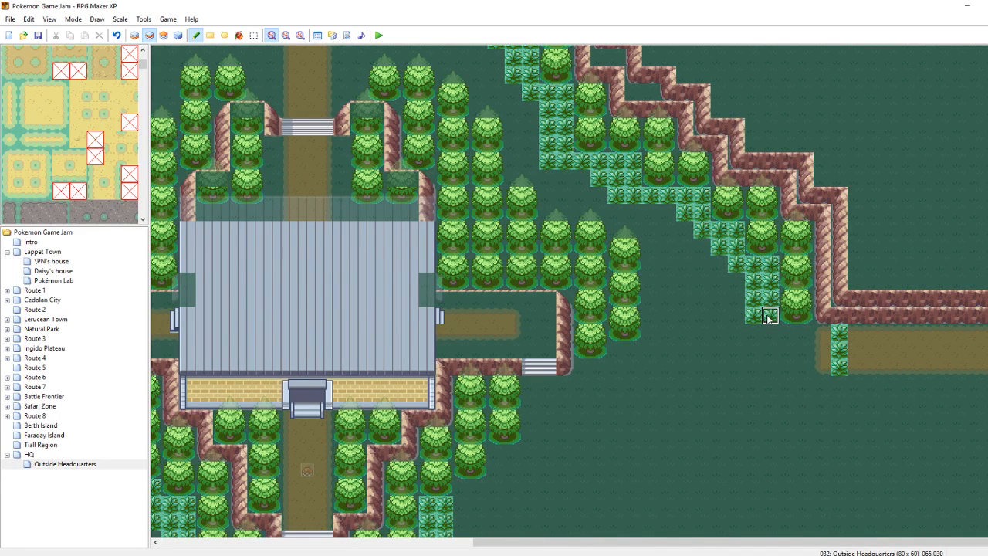
scroll(819, 279, down, 5)
scroll(819, 279, up, 3)
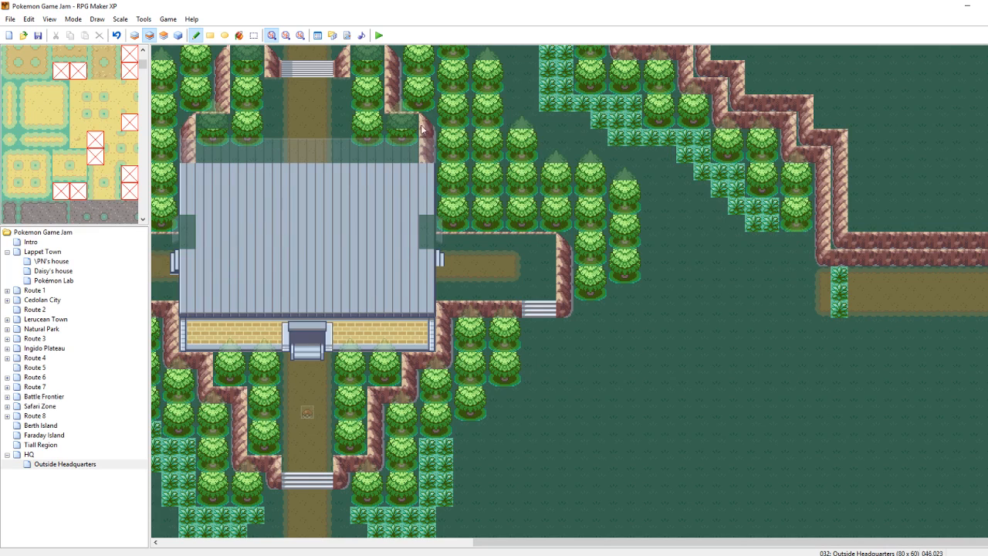
click(164, 34)
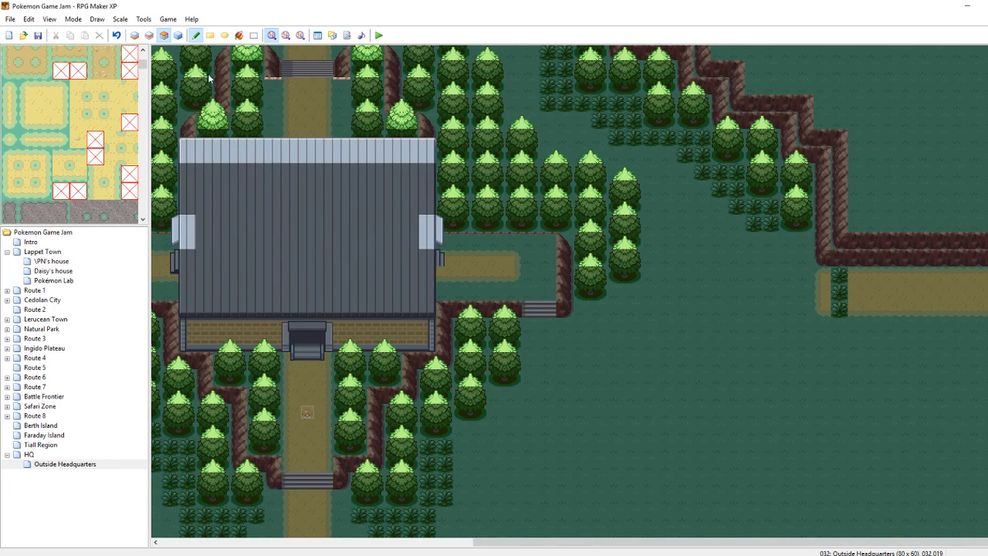
click(149, 35)
Extend the top edge of the cliff east of the southern road eastward and add its first step up to the northeast
scroll(570, 291, down, 3)
scroll(570, 291, down, 3)
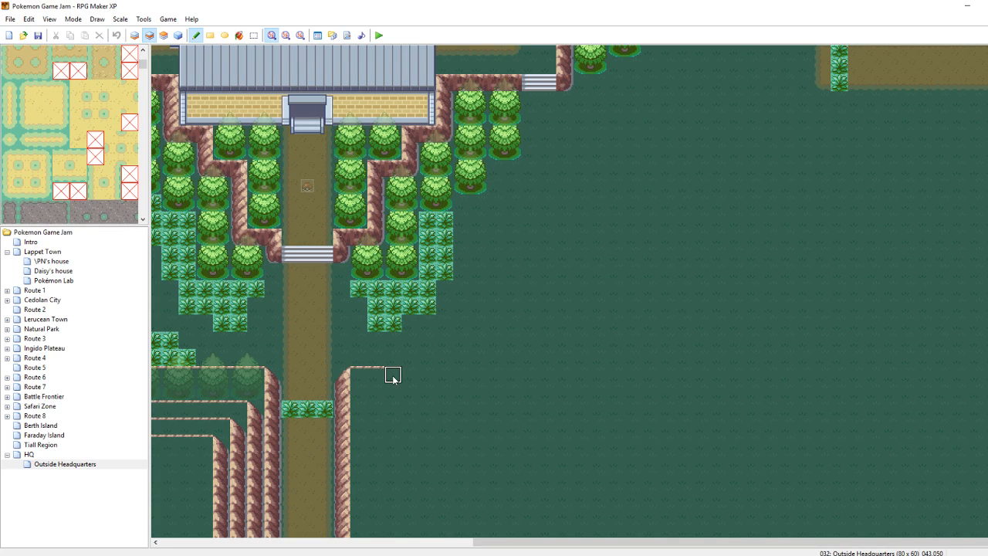
drag(393, 376, 461, 376)
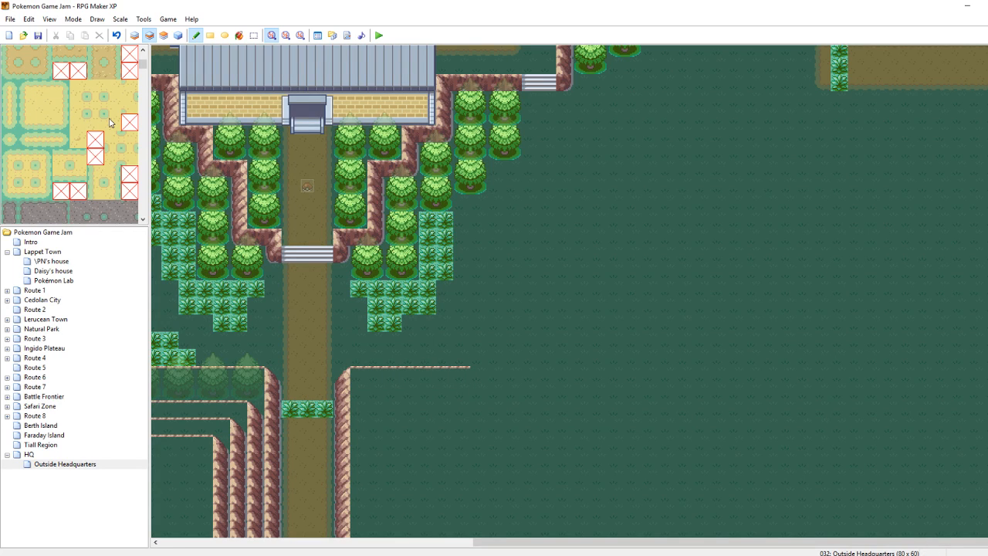
click(463, 357)
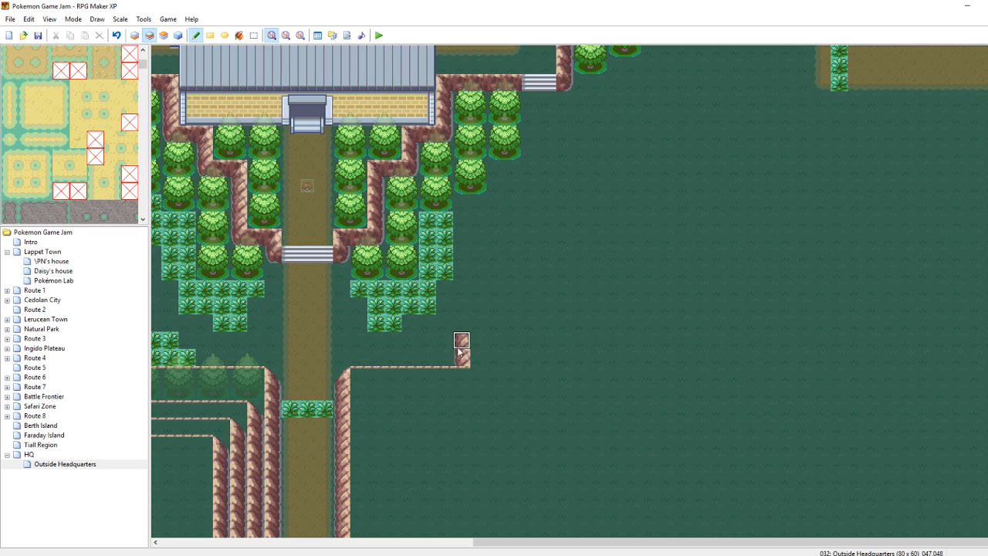
right_drag(351, 372, 344, 373)
click(467, 341)
right_click(465, 362)
right_drag(462, 340, 462, 373)
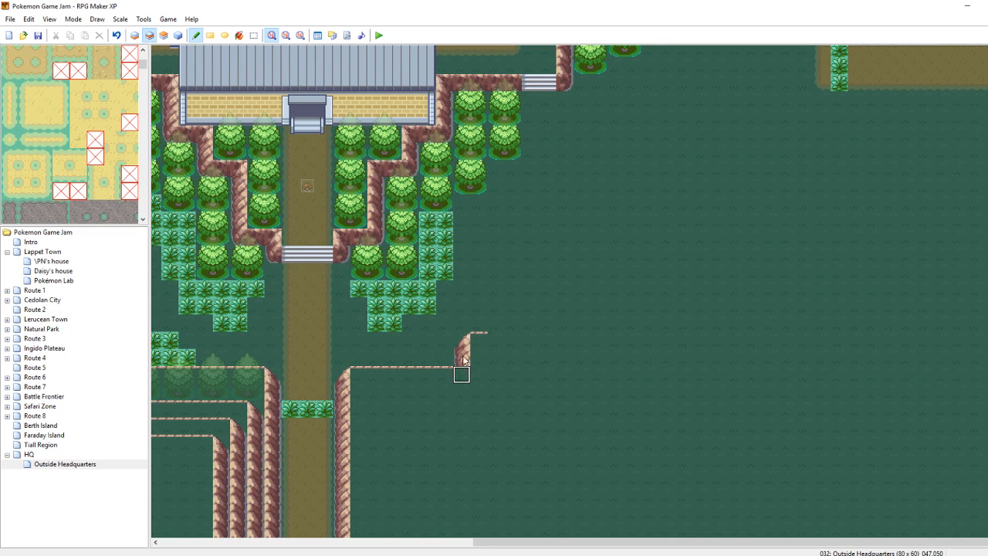
Continue the southeastern cliff northeast with four more two-tile-high steps, ending in a three-tile edge running east
click(504, 310)
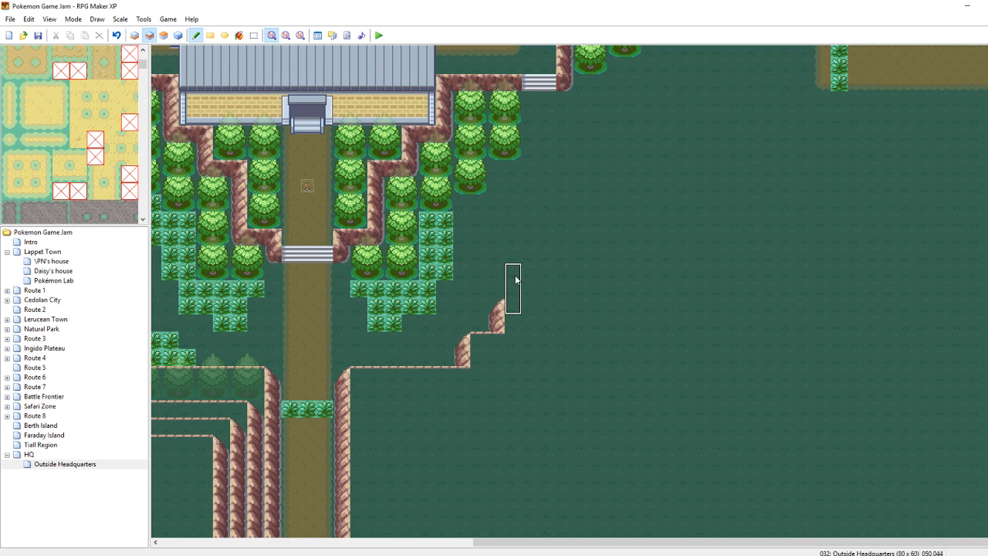
click(513, 279)
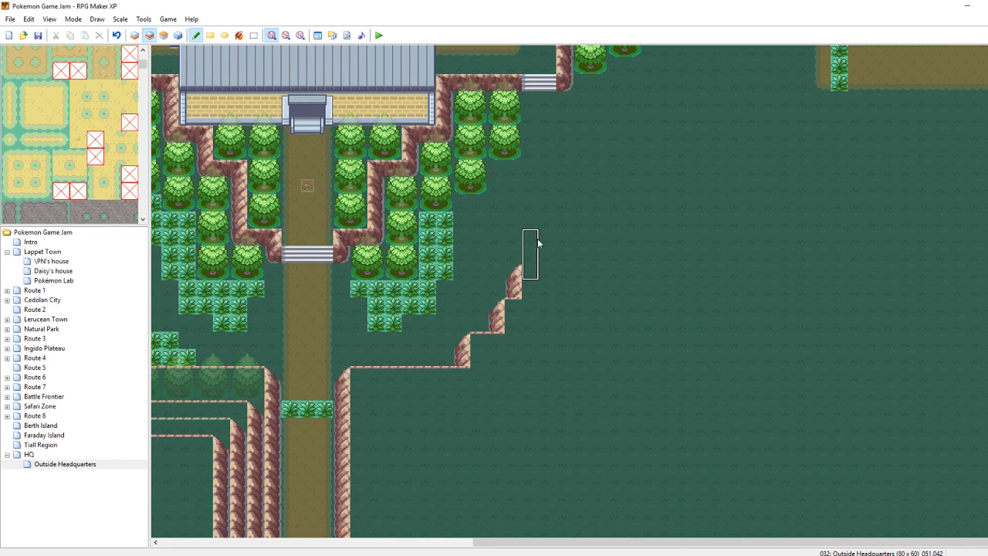
right_click(517, 304)
click(533, 271)
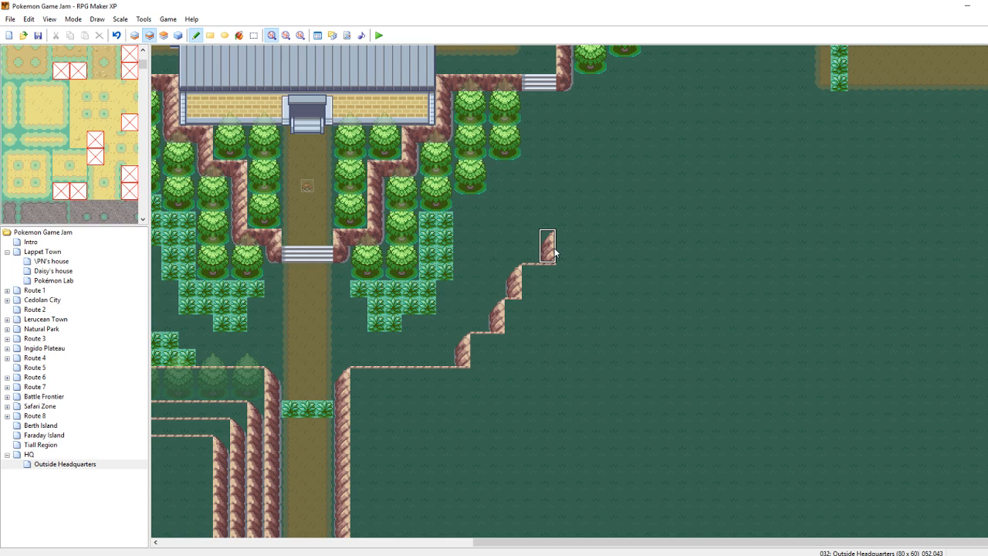
right_drag(550, 270, 551, 239)
click(572, 195)
right_click(583, 197)
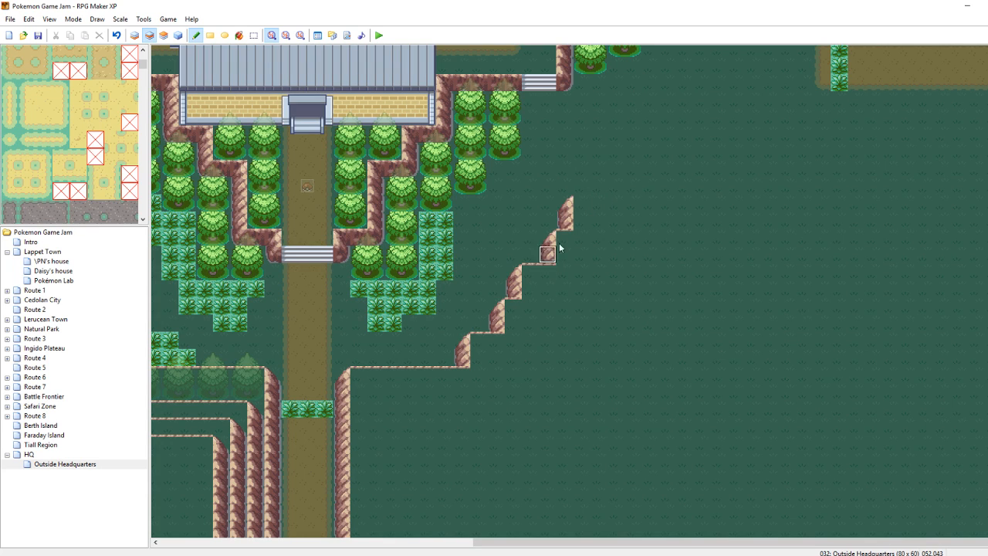
click(582, 204)
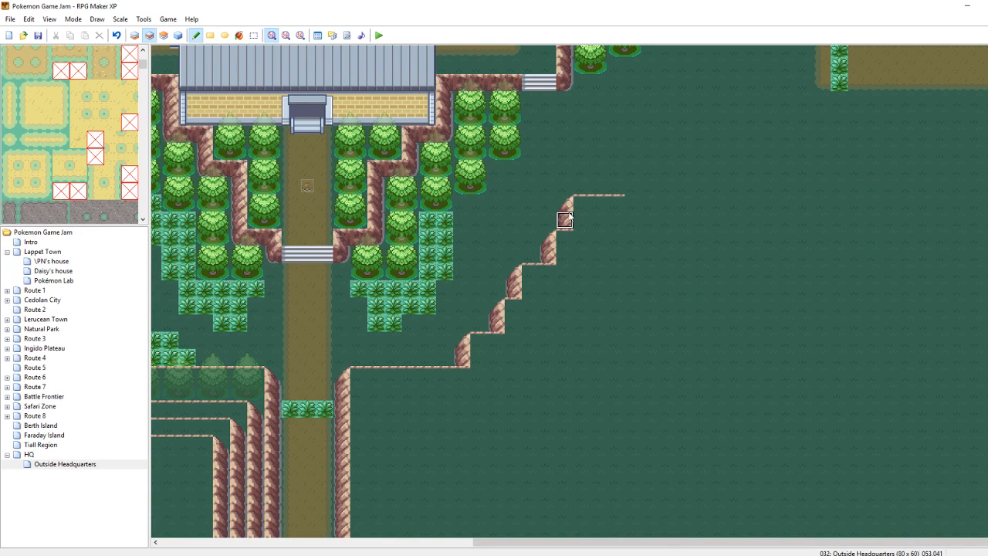
Add a three-tile-high step to the southeastern cliff and run its top edge seven tiles east
right_drag(566, 232, 566, 199)
click(633, 152)
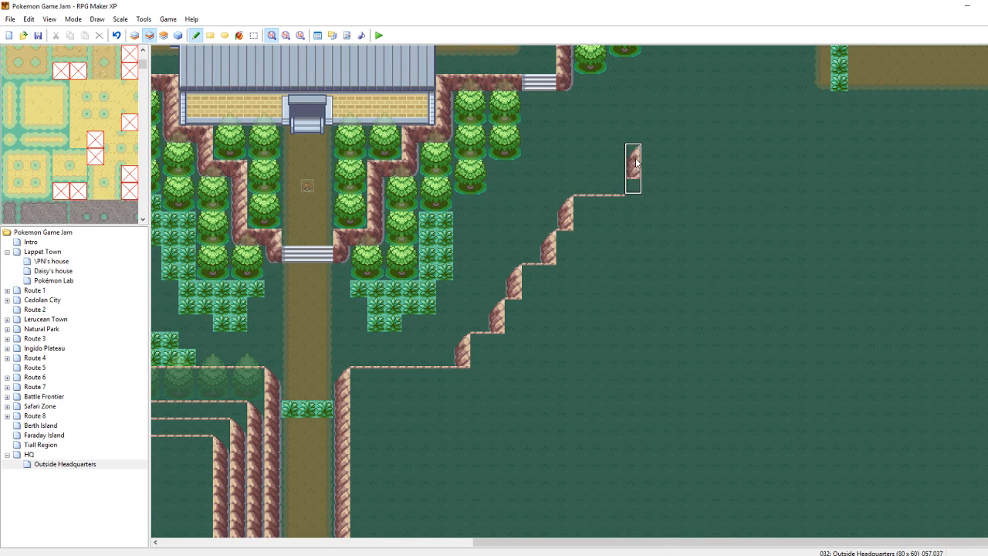
right_click(634, 185)
click(633, 168)
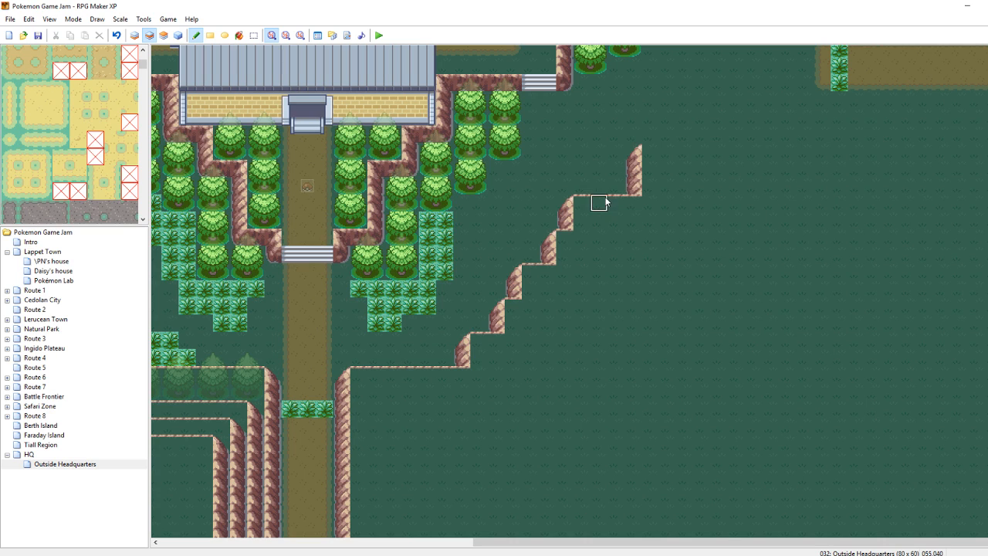
drag(664, 160, 745, 155)
scroll(630, 327, up, 5)
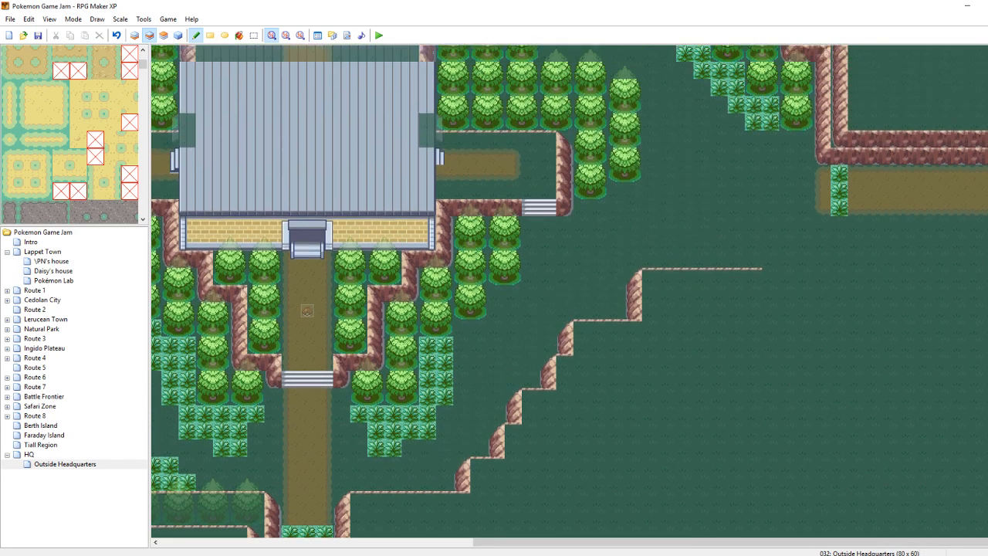
Add the last three-tile-high step and run the cliff's top edge along the sand path's underside to the map's eastern edge
right_drag(638, 289, 652, 267)
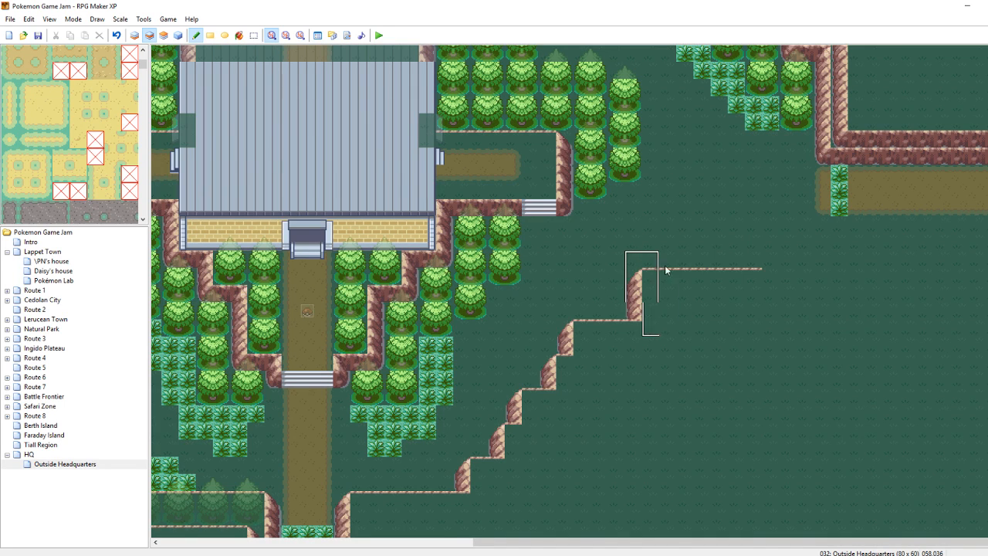
click(794, 222)
right_click(795, 294)
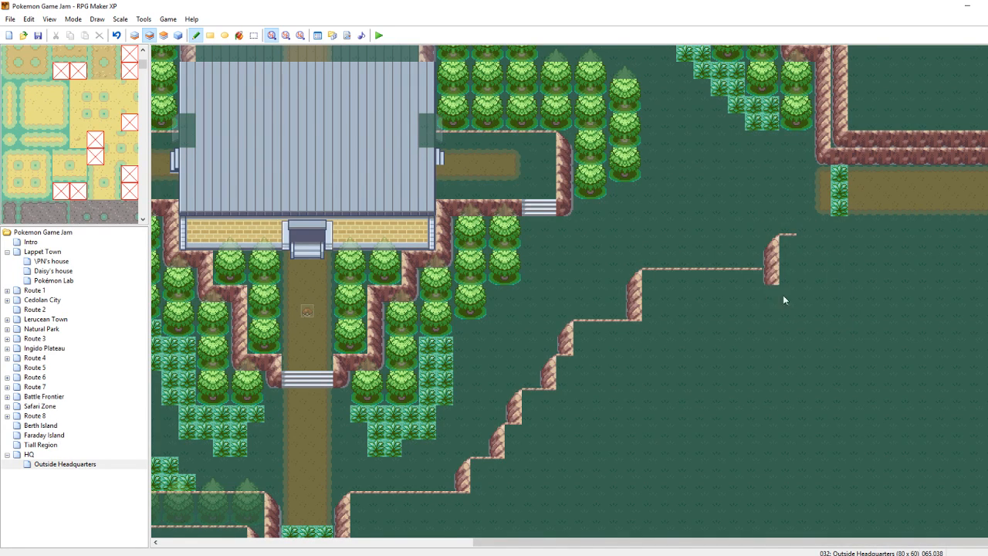
click(775, 277)
right_drag(773, 257, 790, 235)
click(789, 227)
right_click(792, 226)
drag(802, 223, 985, 229)
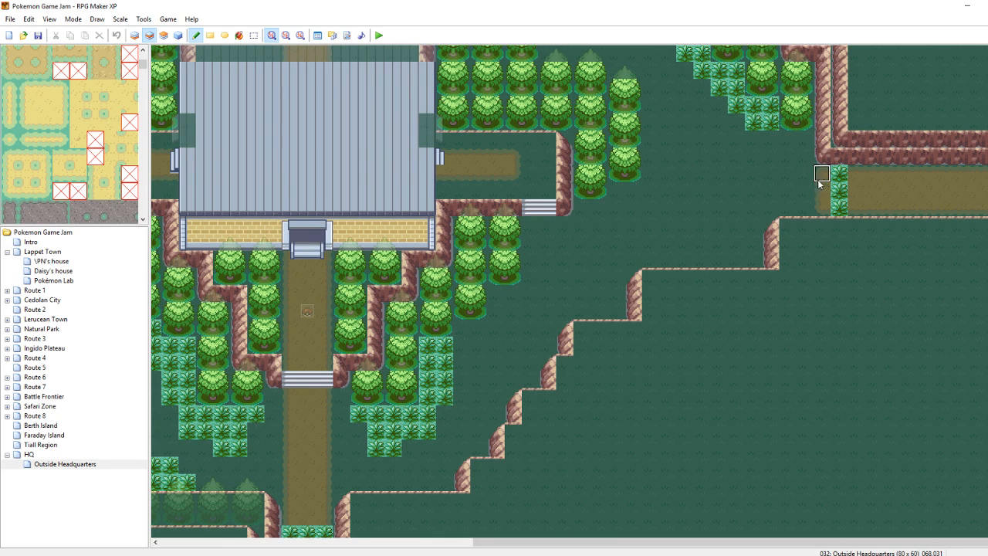
Start a second parallel cliff inside the southeastern cliff, drawing its vertical side along the southern road and a top edge running east
drag(722, 545, 363, 547)
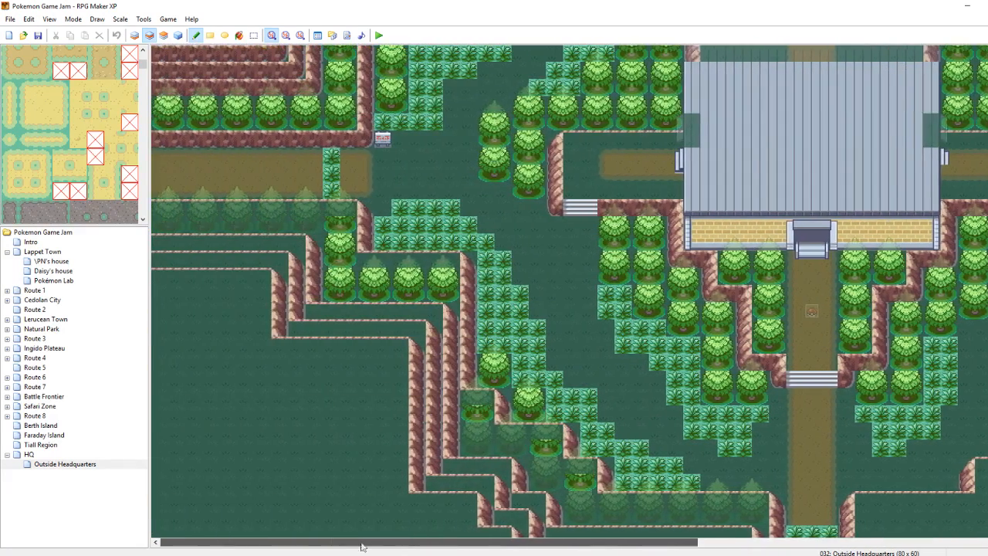
scroll(569, 292, down, 3)
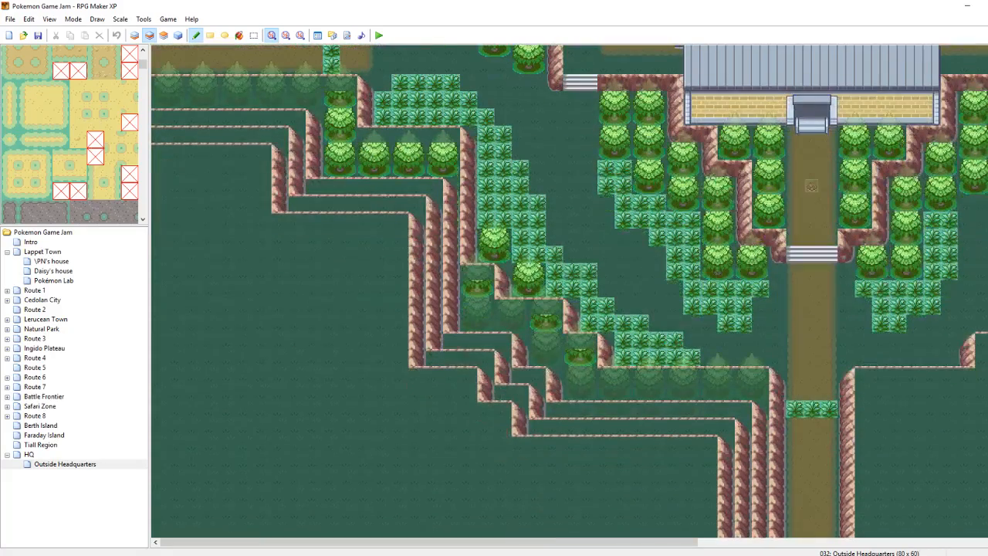
drag(680, 542, 792, 532)
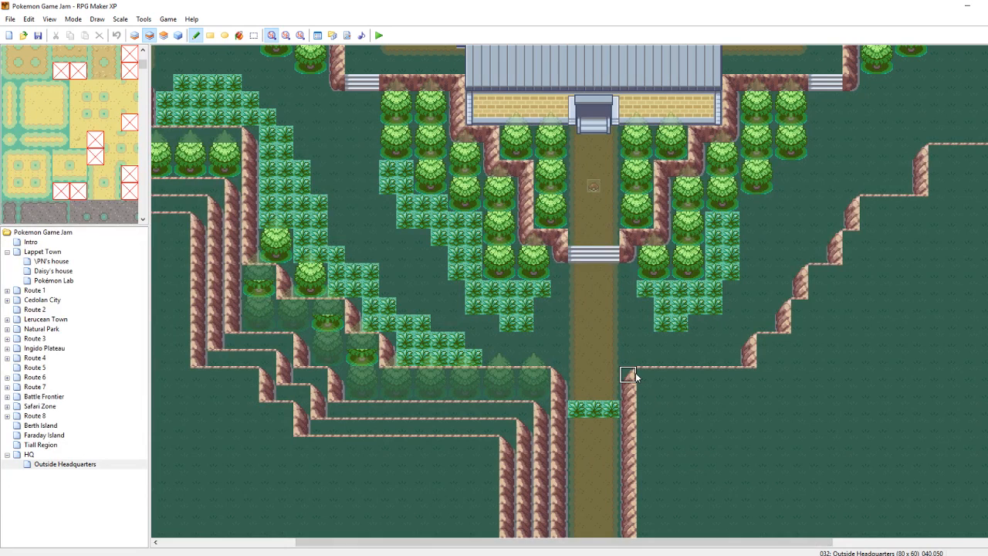
mouse_move(648, 391)
mouse_down()
mouse_move(664, 394)
mouse_move(658, 453)
mouse_up()
mouse_move(666, 392)
mouse_down()
mouse_move(763, 391)
mouse_move(754, 363)
mouse_up()
right_drag(753, 371, 762, 341)
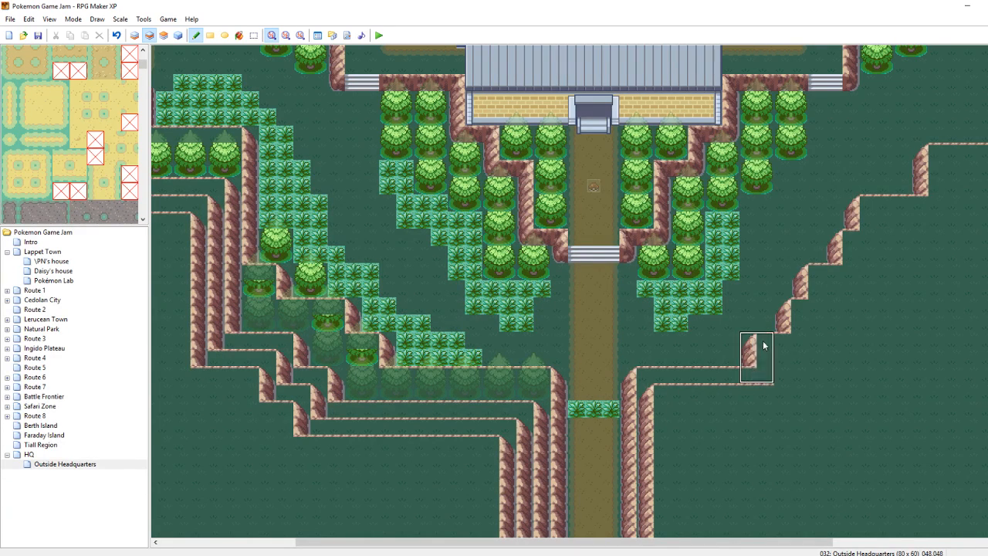
Continue the second southeastern cliff northeast with steps that follow the outer cliff one tile away
click(781, 351)
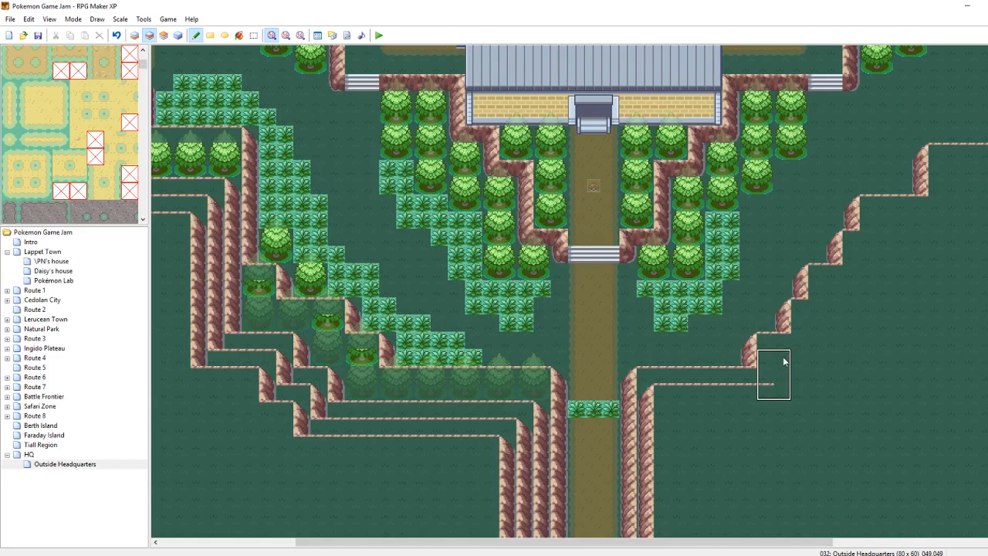
click(819, 323)
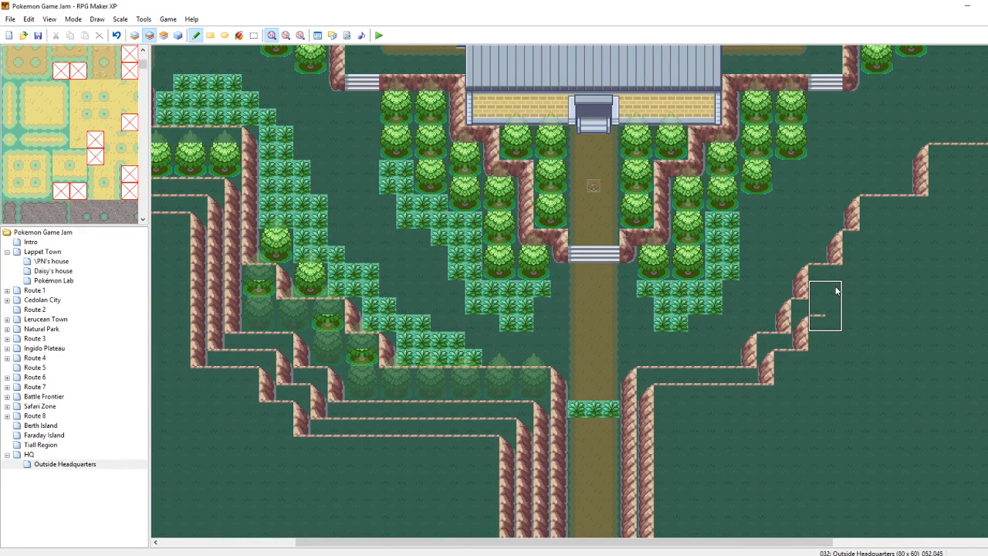
click(837, 287)
click(873, 247)
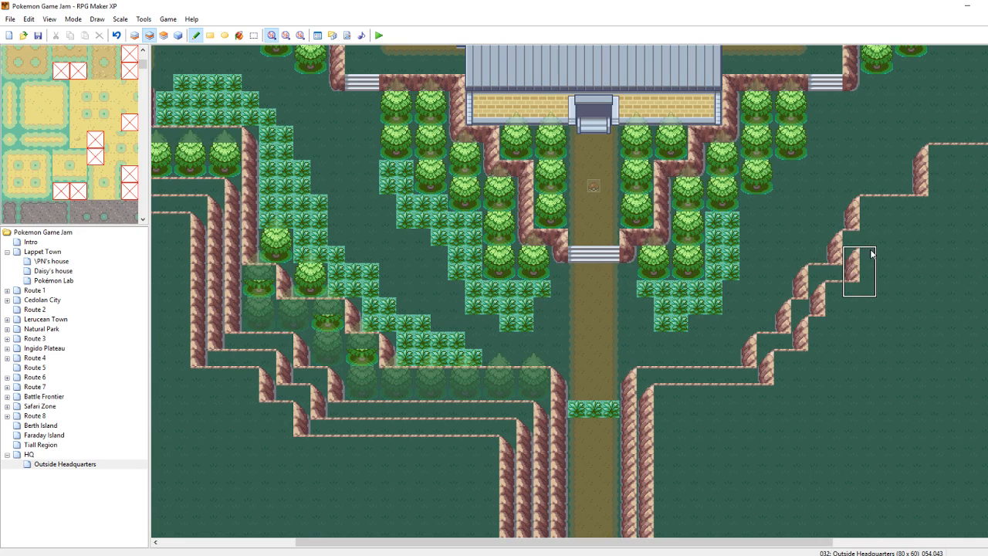
click(892, 216)
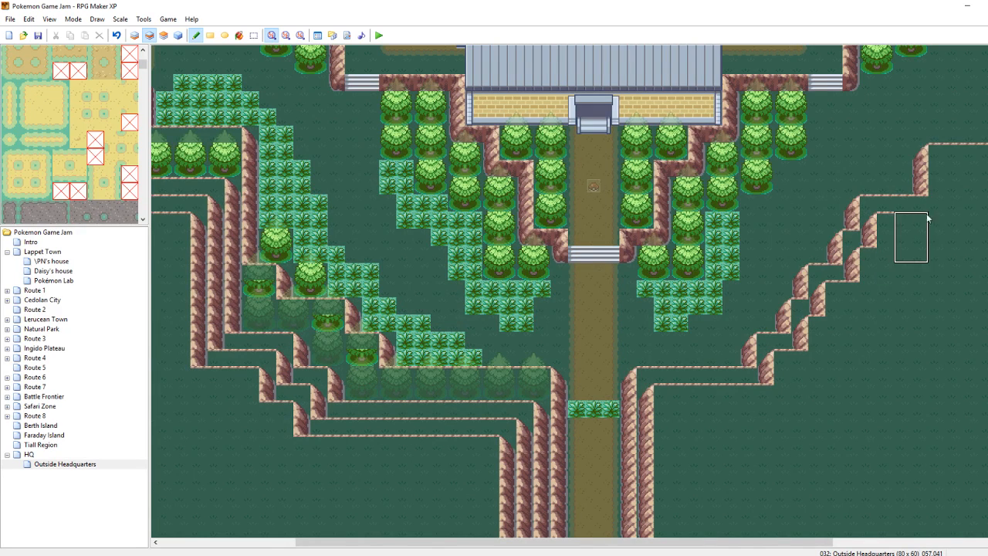
click(957, 183)
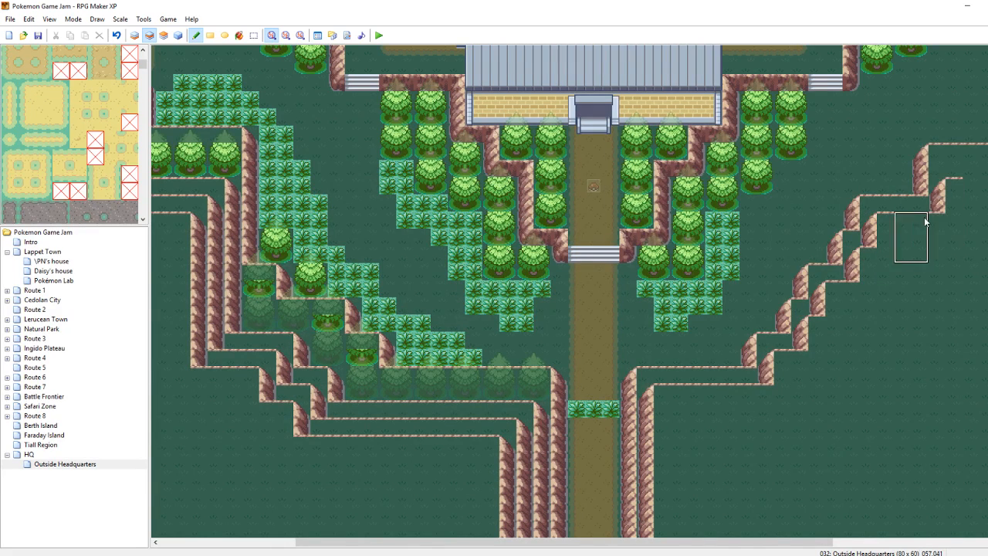
click(956, 159)
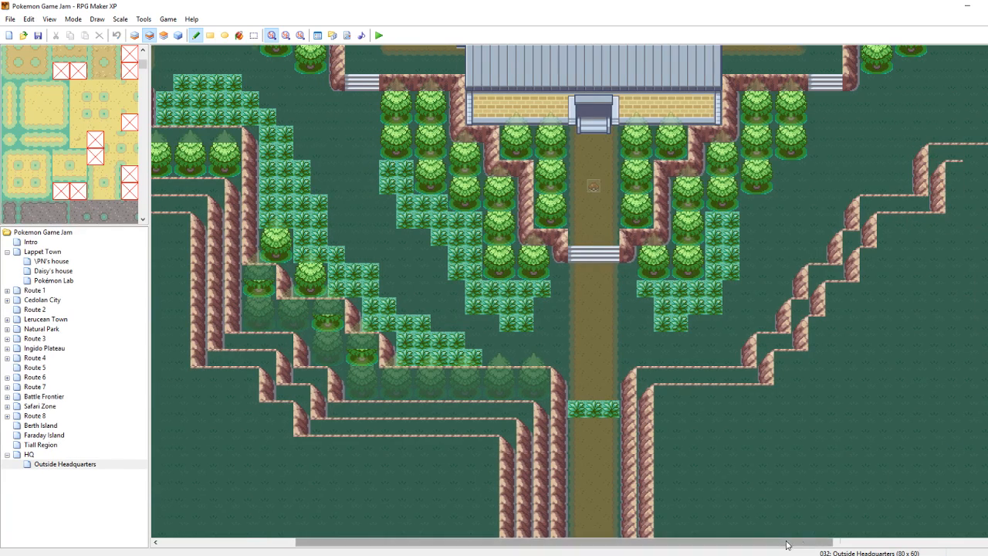
Extend the second southeastern cliff's edge east, add its last three-tile-high step, and run parallel edge lines toward the map's eastern edge
drag(786, 546, 947, 545)
drag(730, 168, 810, 168)
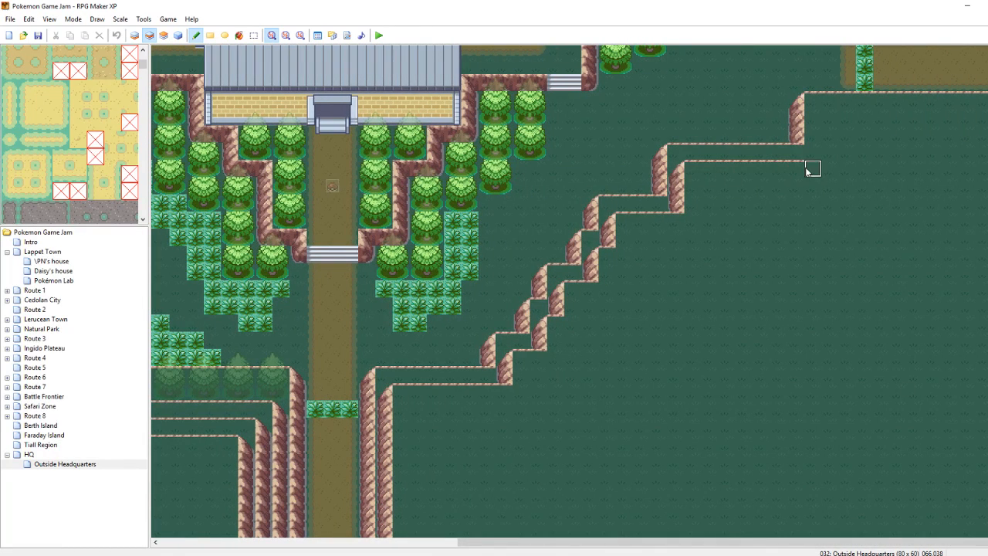
click(816, 112)
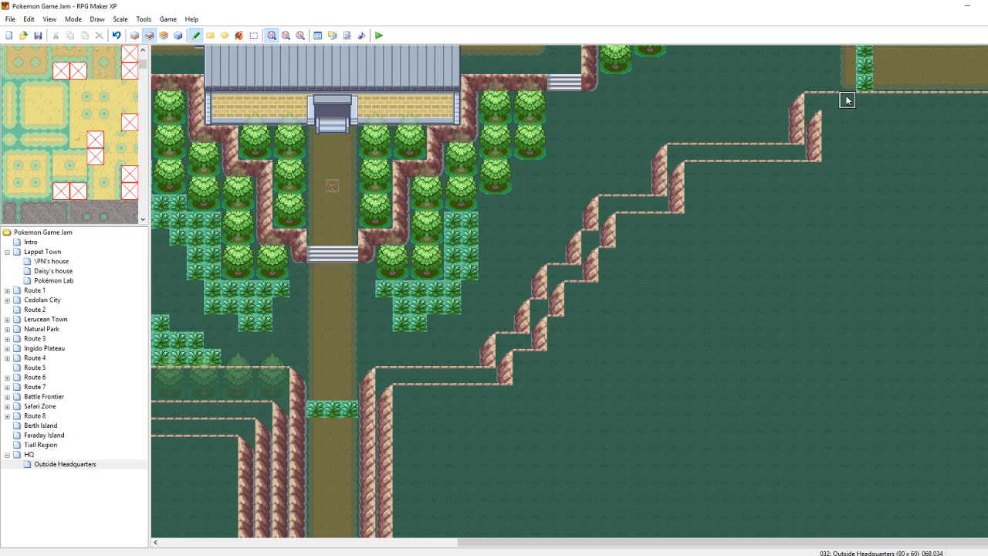
mouse_move(830, 117)
mouse_down()
mouse_move(979, 133)
mouse_move(893, 116)
mouse_move(980, 117)
mouse_up()
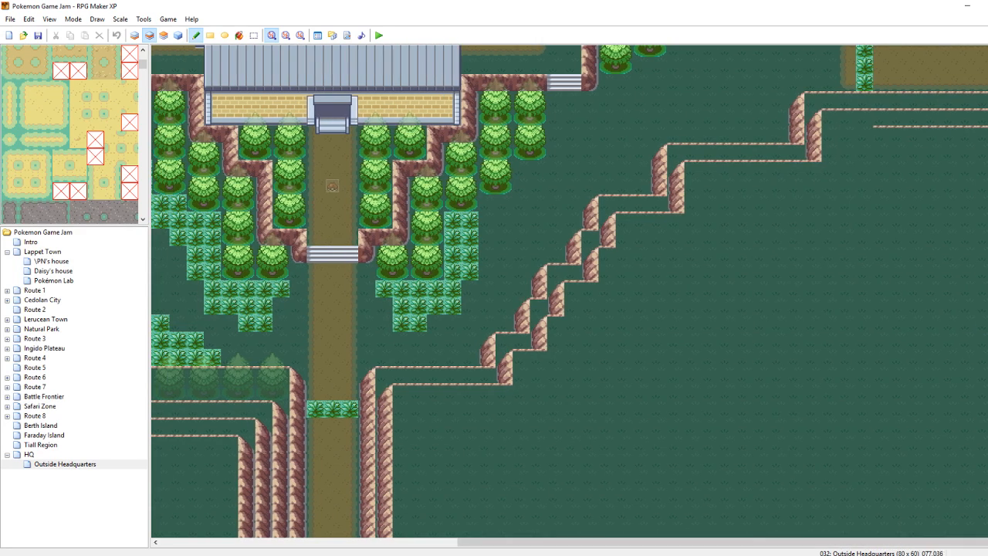
drag(954, 544, 970, 543)
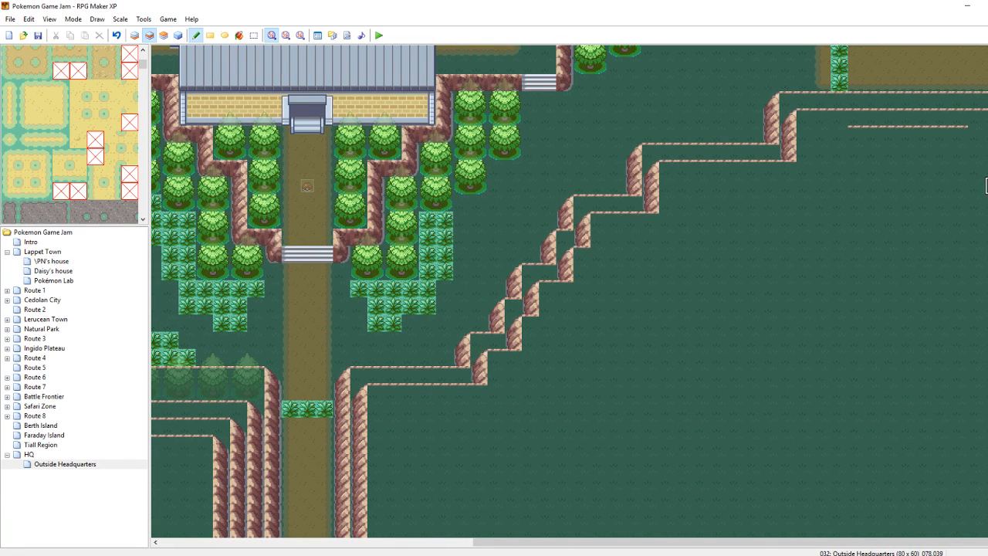
Plant a row of four trees above the cliff north of the eastern sand path, plus one tree above the row's western end
scroll(570, 291, up, 5)
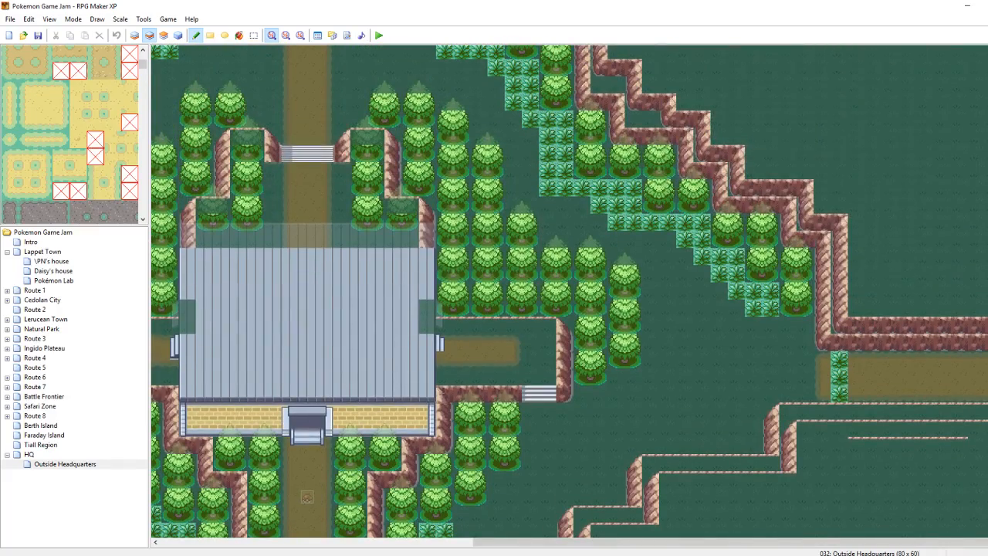
scroll(570, 291, down, 5)
scroll(570, 291, down, 1)
scroll(569, 291, up, 6)
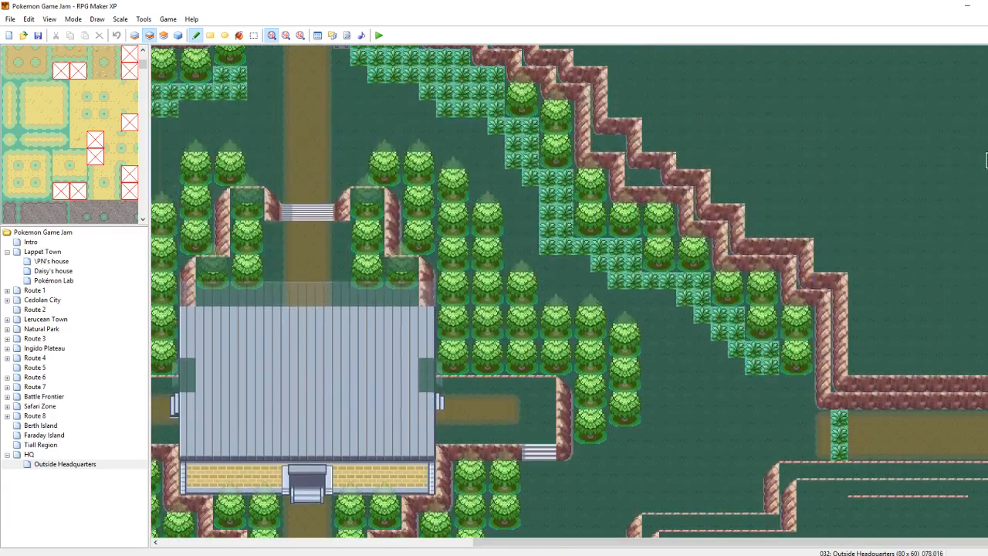
click(866, 356)
click(900, 357)
click(936, 355)
click(973, 357)
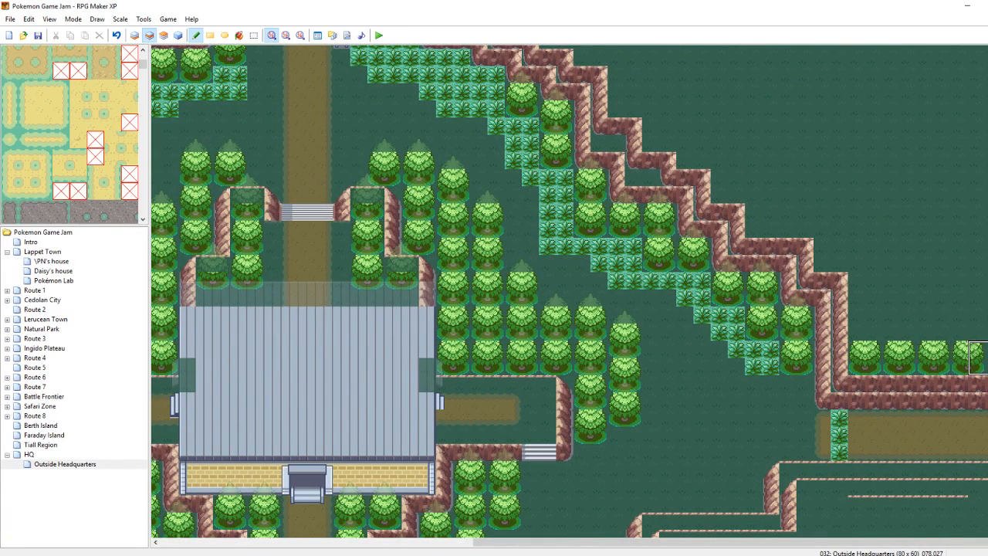
click(868, 322)
Draw a third cliff tier above the tree row from the eastern edge, turning up and west around one more stacked tree
click(890, 332)
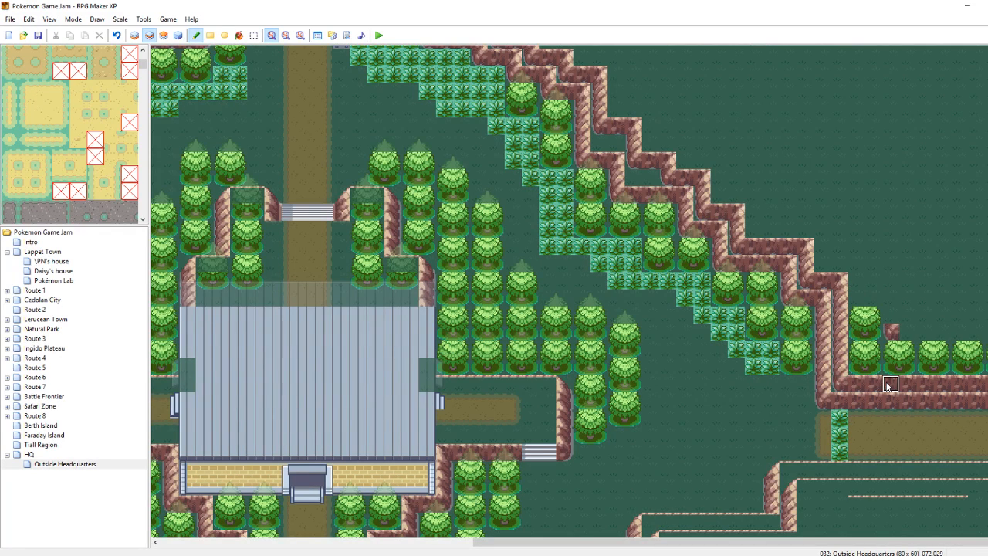
drag(908, 332, 987, 332)
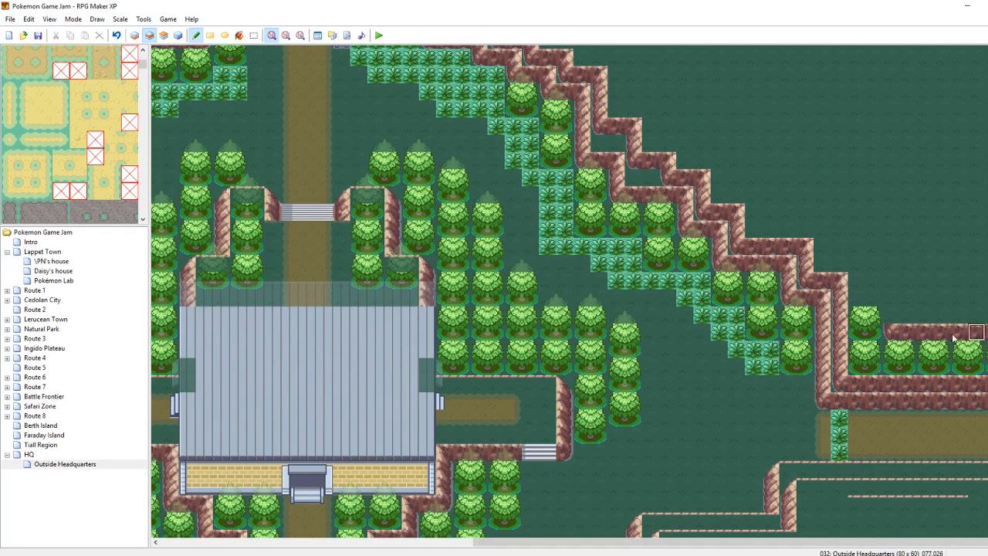
click(891, 317)
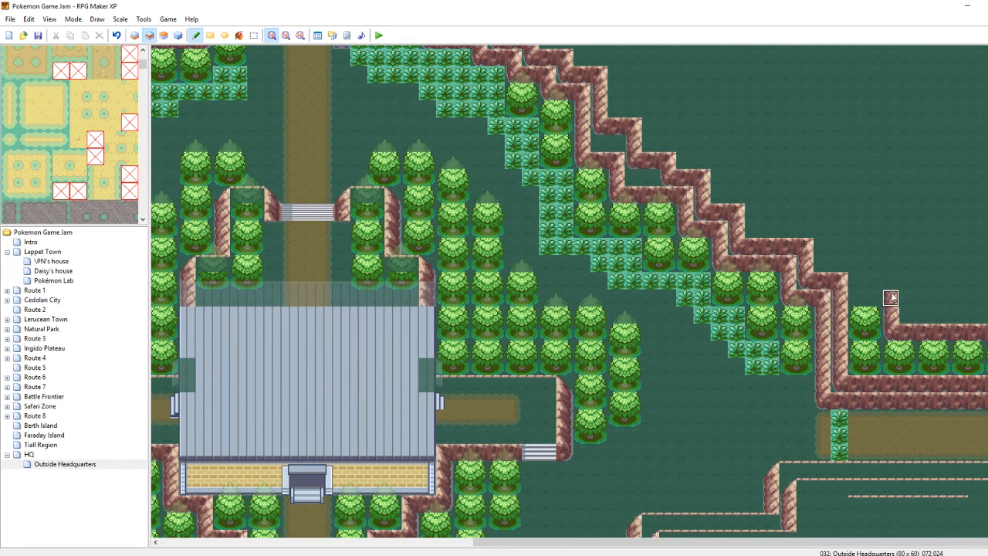
click(865, 289)
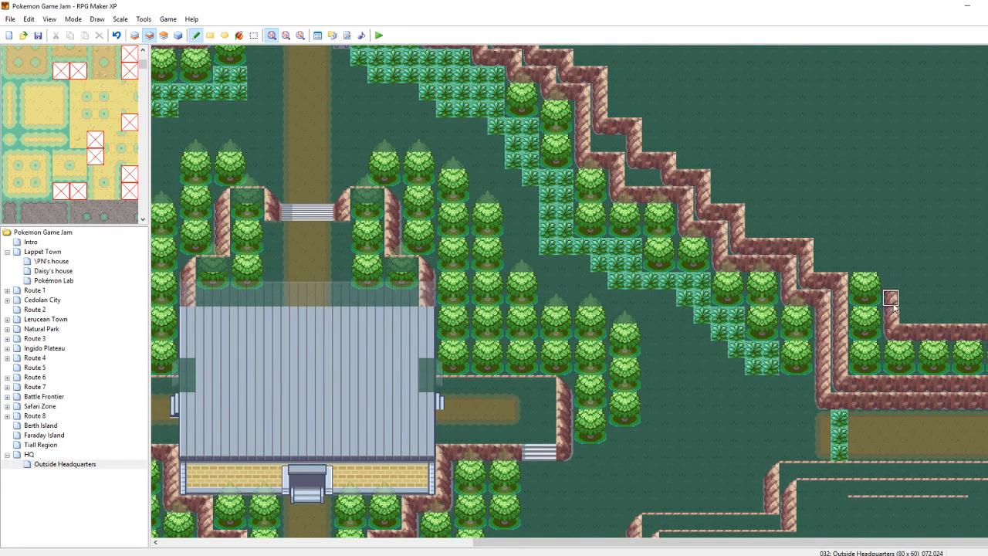
click(892, 283)
drag(891, 264, 872, 264)
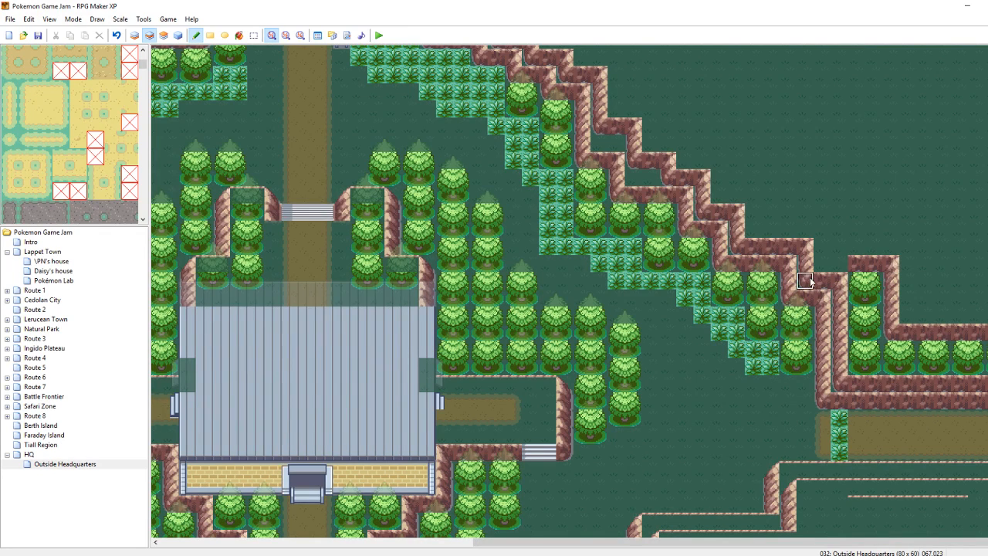
Join the third northeastern cliff tier to the existing cliffs and extend it northwest with another step and horizontal face
click(826, 250)
right_click(852, 263)
click(843, 263)
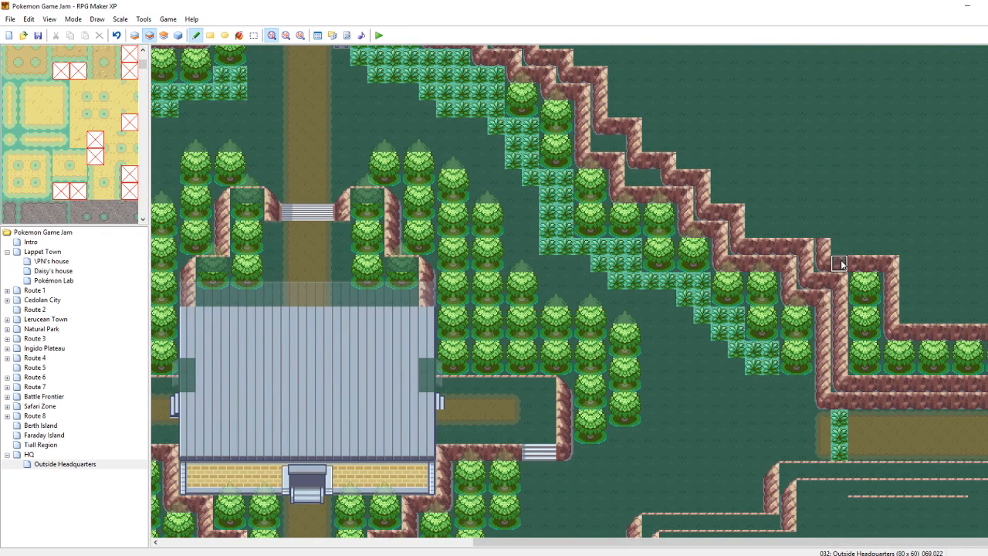
click(823, 229)
drag(805, 246, 737, 246)
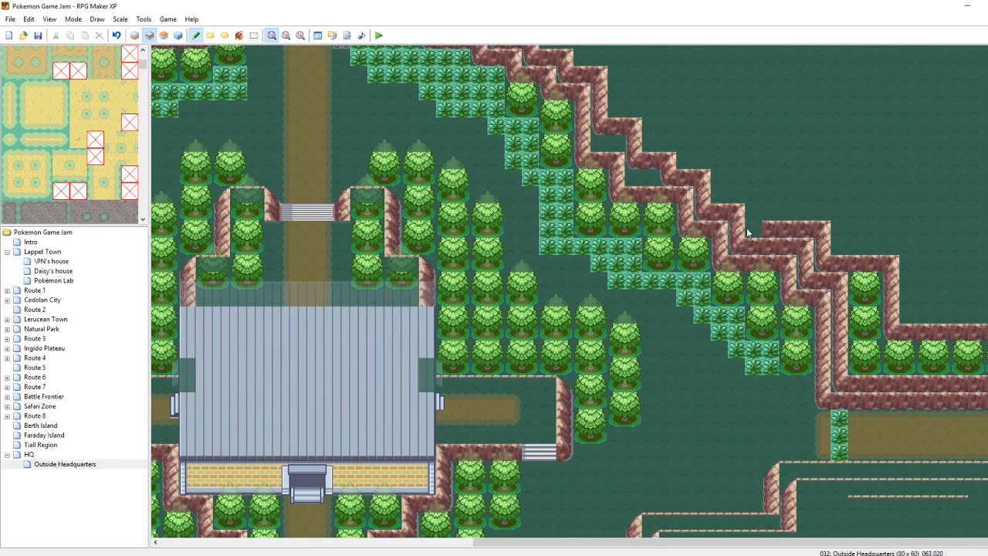
Continue the third northeastern cliff tier northwest with two more steps, copying side and face tiles from the neighbouring cliff
click(757, 217)
right_click(740, 215)
click(754, 197)
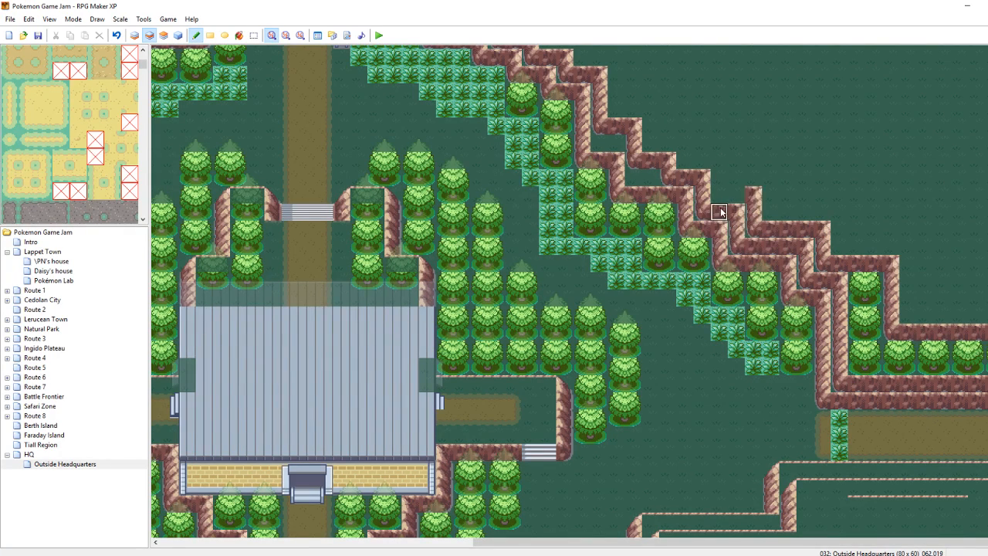
click(738, 196)
click(719, 164)
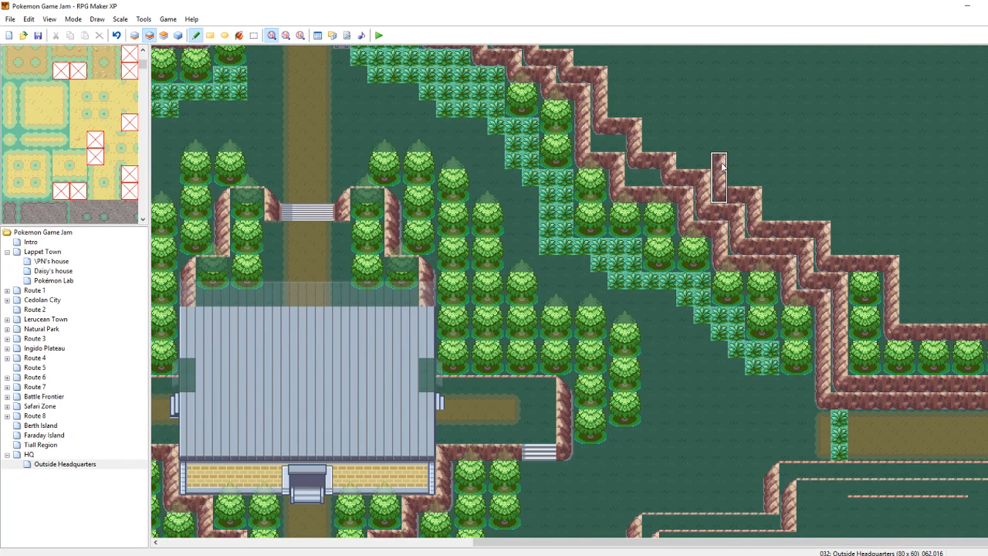
right_click(701, 179)
right_drag(683, 178, 669, 178)
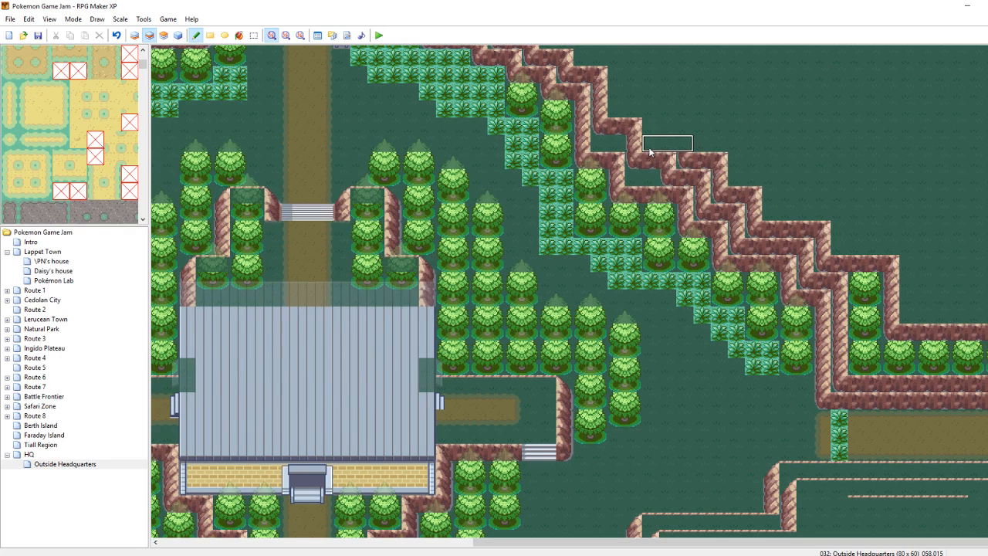
Copy cliff sections to carry the third northeastern tier up two more steps, making the upper one three tiles high
right_drag(636, 157, 635, 128)
click(653, 113)
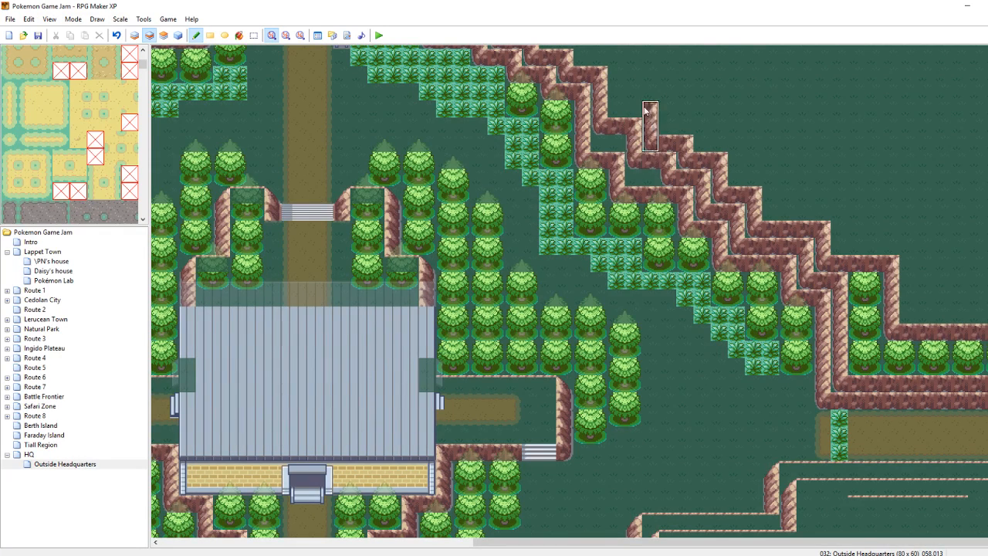
right_drag(600, 126, 611, 76)
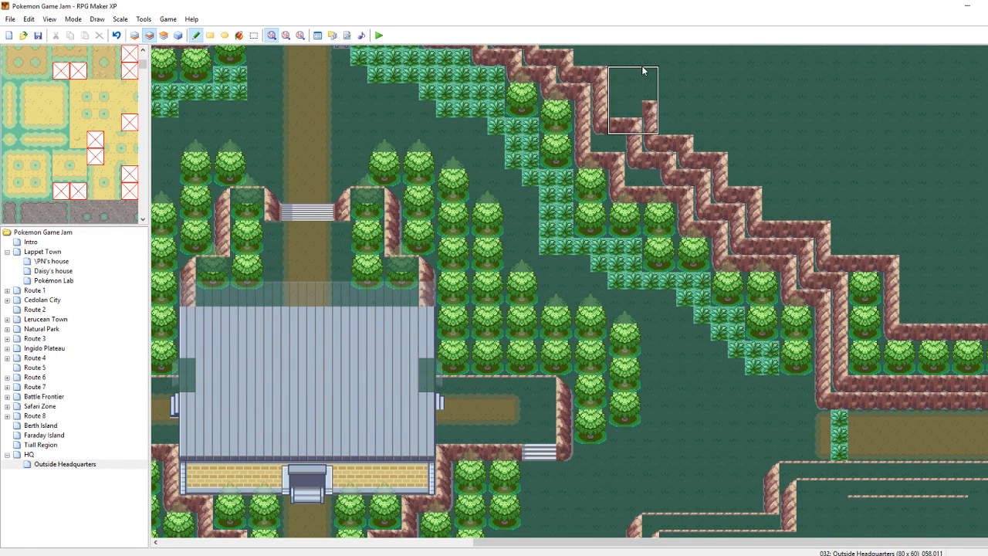
click(642, 62)
scroll(977, 222, up, 4)
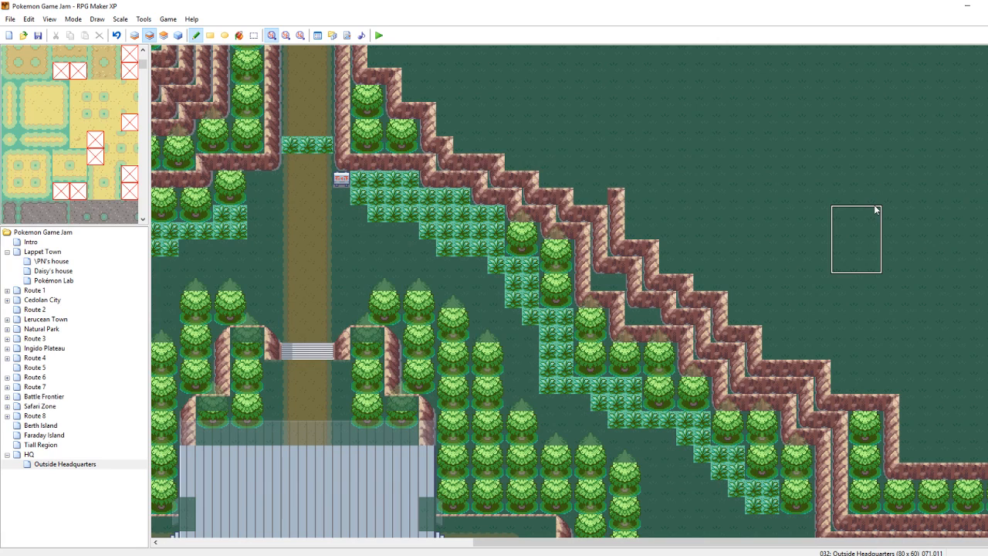
Extend the third northeastern cliff tier northwest from the tall step with copied three-tile-wide ledges in a descending staircase
right_click(629, 185)
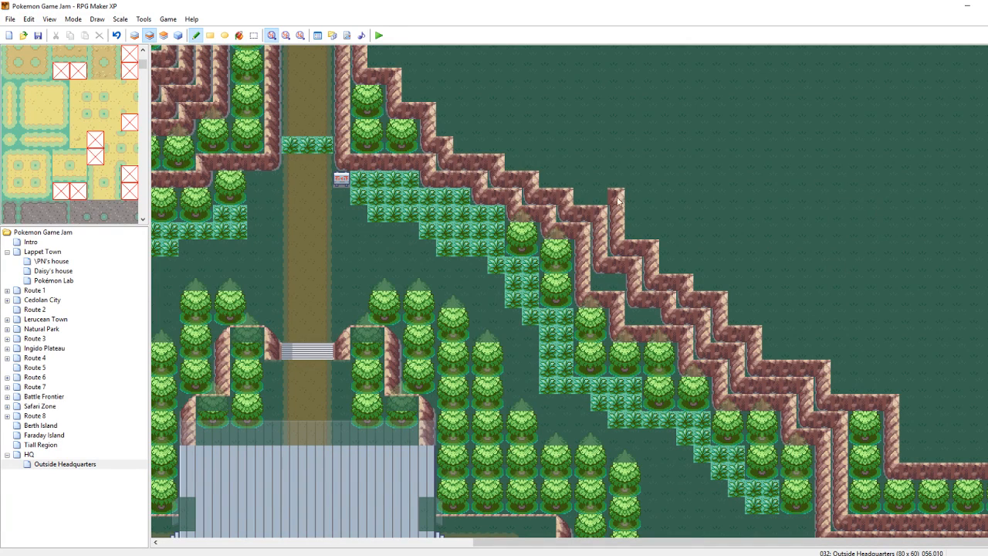
right_drag(592, 211, 566, 212)
click(578, 200)
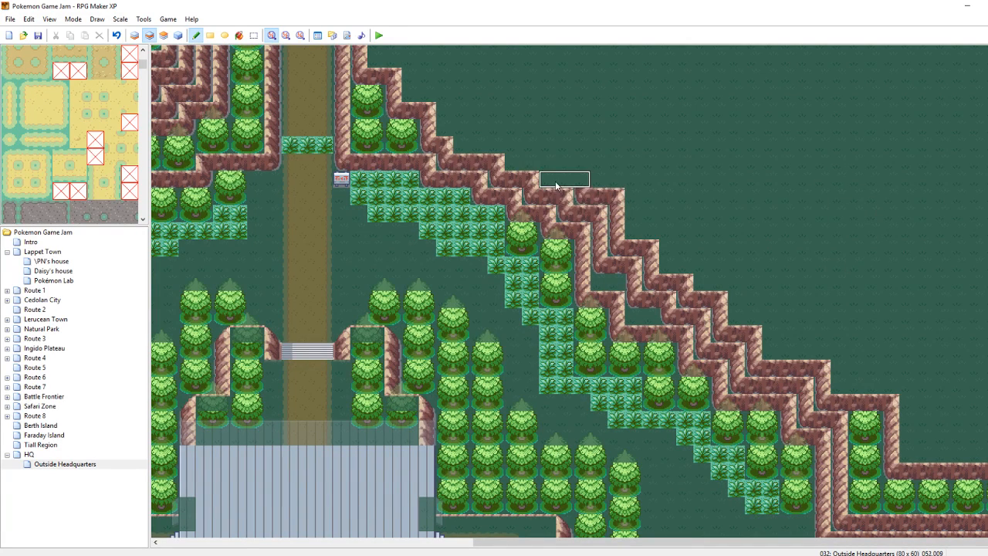
click(519, 164)
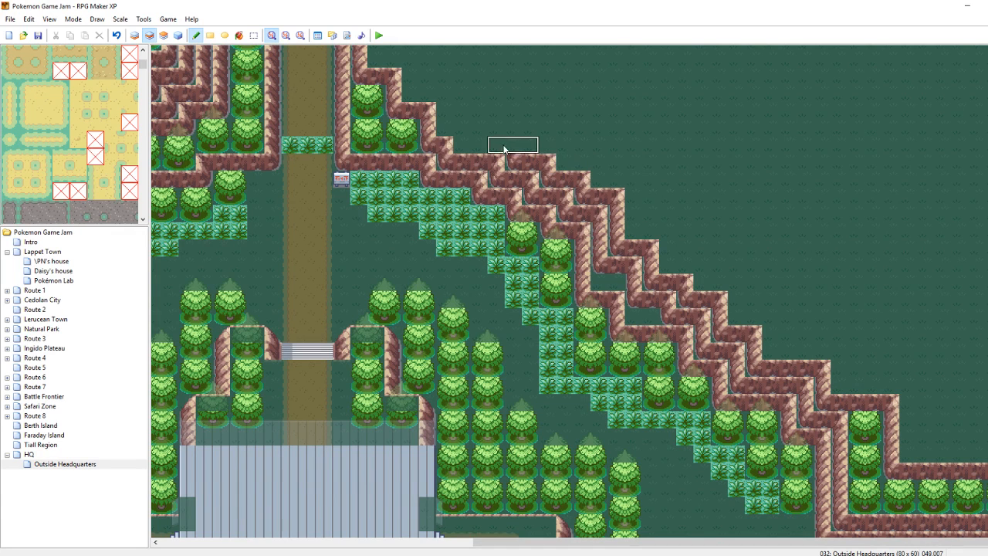
click(482, 146)
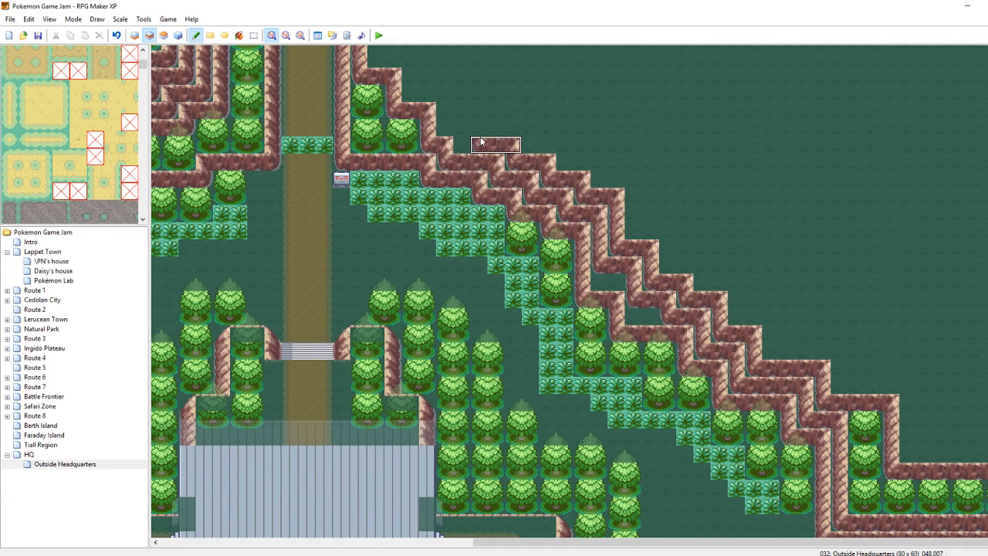
Close the upper end of the third northeastern tier with copied cliff sections that join the cliff beside the northern road's trees
click(447, 128)
mouse_move(429, 142)
right_down()
mouse_move(430, 115)
mouse_move(400, 113)
right_up()
click(446, 94)
click(446, 94)
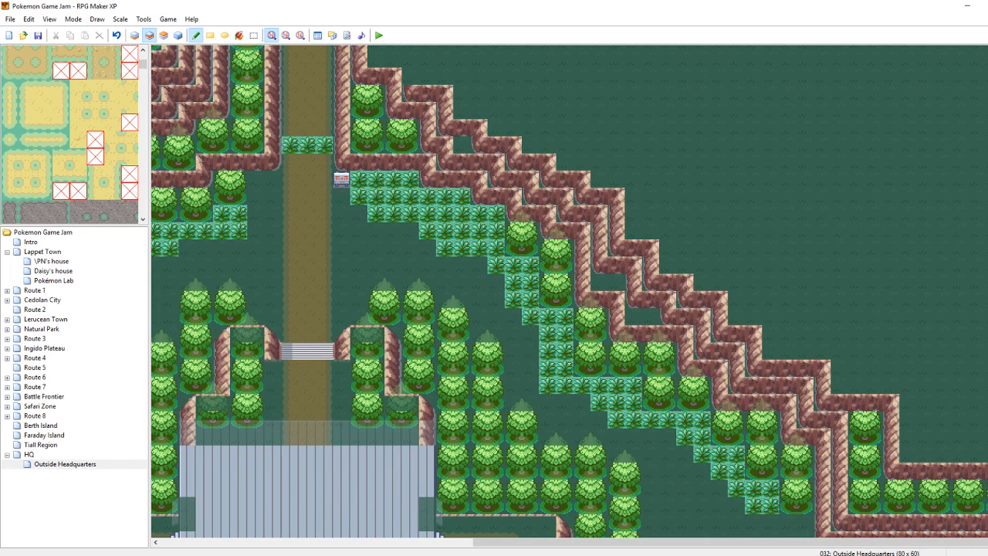
Finish the upper end of the third northeastern cliff tier beside the northern road with copied ledge and side tiles reaching the map's top edge
scroll(829, 146, up, 2)
click(412, 93)
right_drag(394, 105, 360, 105)
click(394, 90)
click(378, 93)
right_click(492, 91)
click(427, 91)
right_click(365, 99)
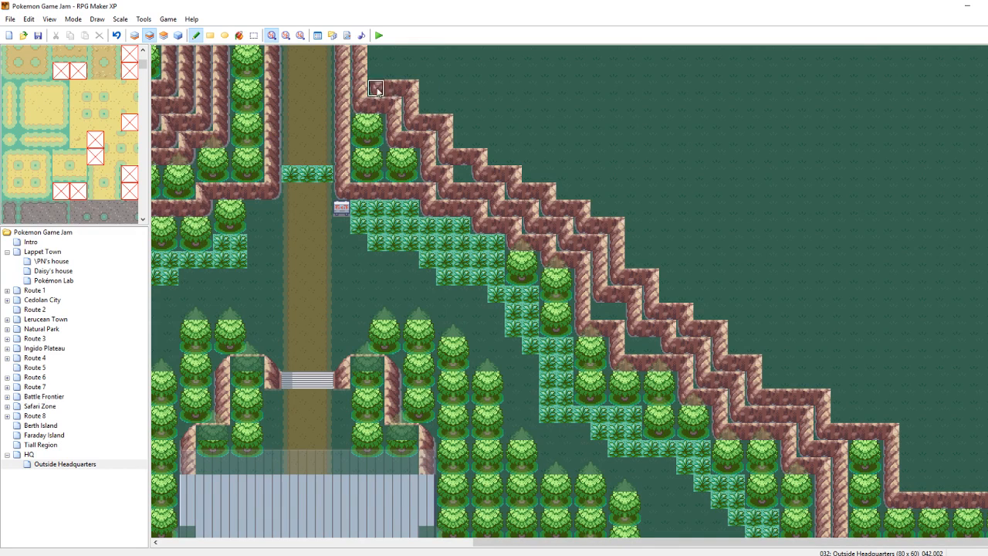
drag(377, 70, 378, 54)
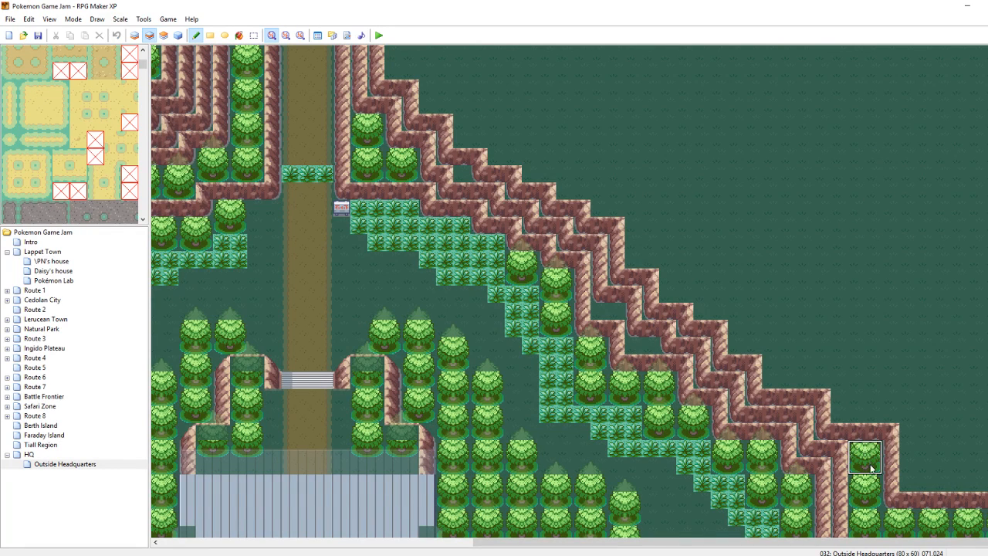
Place single trees diagonally on the upper steps of the third northeastern cliff tier, starting at the map's top edge and descending southeast
click(401, 71)
click(436, 97)
click(473, 131)
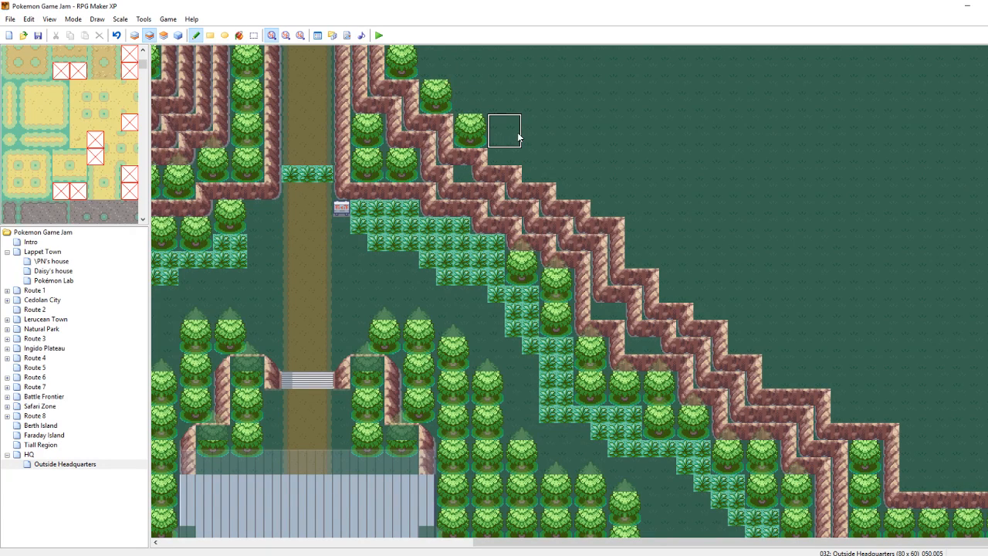
click(506, 149)
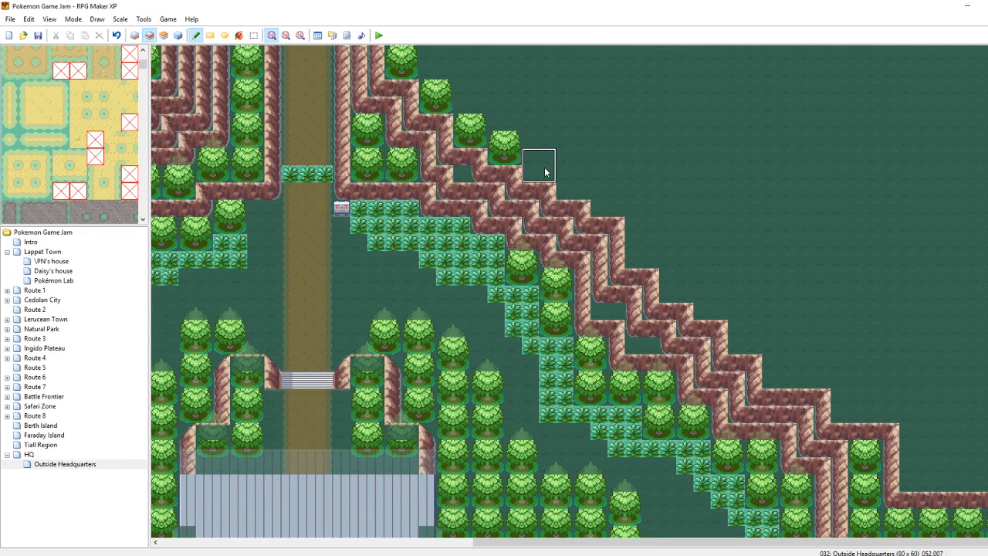
click(540, 165)
click(577, 181)
click(579, 190)
right_click(621, 177)
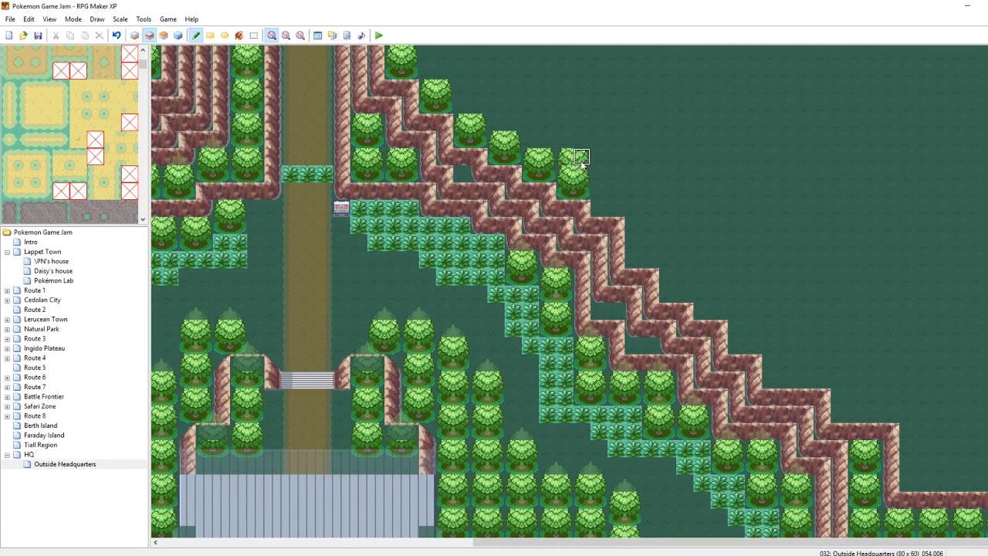
drag(574, 161, 569, 161)
right_drag(578, 176, 571, 185)
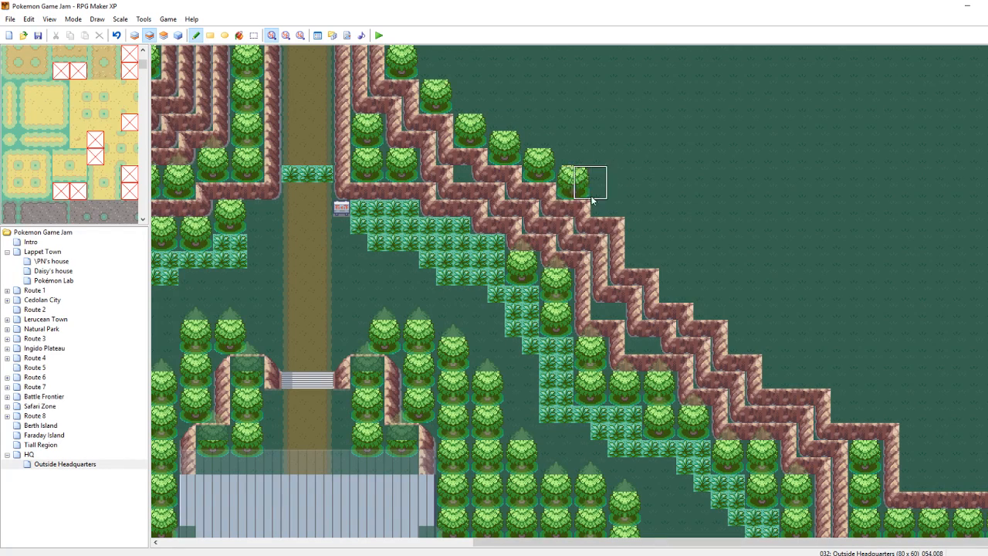
click(601, 202)
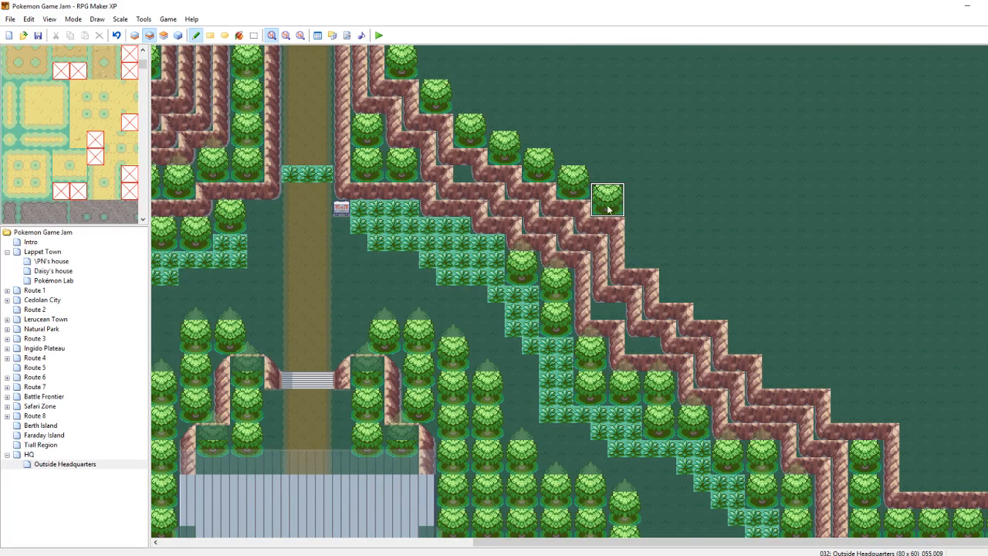
Continue the trees southeast along the third cliff tier, with one per step and two side by side on each wide lower ledge
click(637, 259)
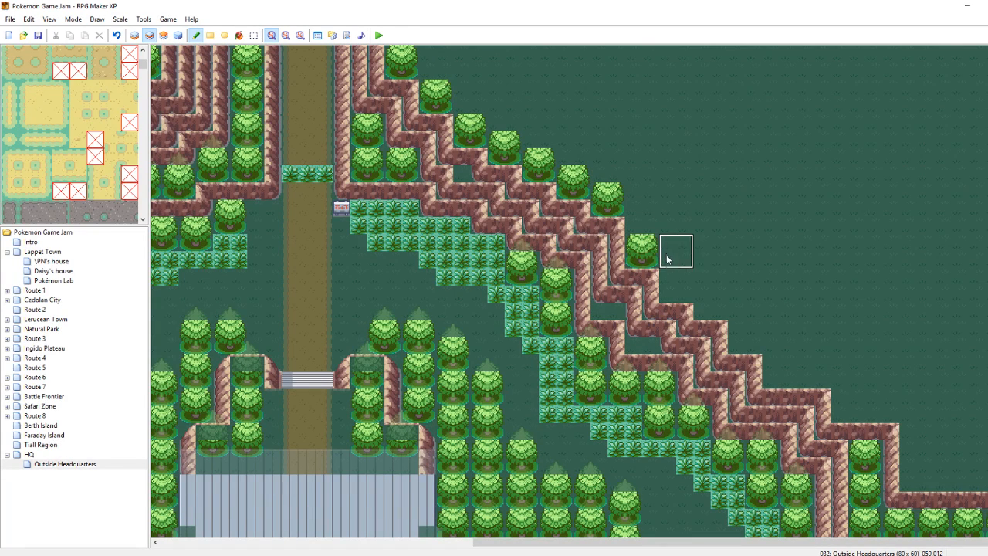
click(669, 292)
click(707, 306)
click(740, 340)
click(775, 375)
click(838, 401)
click(807, 366)
right_click(847, 365)
click(856, 380)
click(843, 382)
right_drag(846, 401, 857, 413)
click(886, 412)
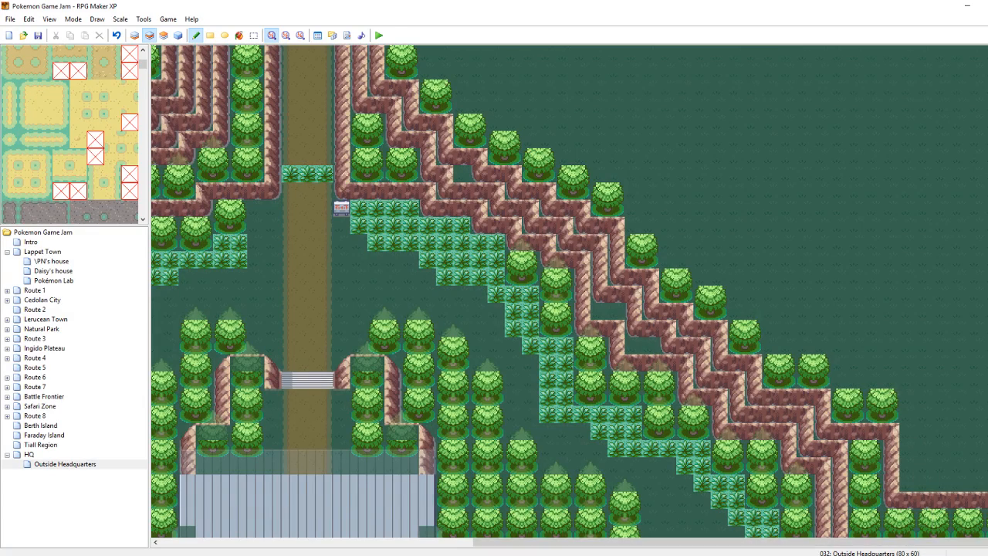
Add trees along the third tier's eastern ledge and start a fourth parallel cliff tier behind them with a raised side section
scroll(853, 363, down, 3)
mouse_move(926, 345)
mouse_down()
mouse_move(955, 377)
mouse_move(985, 377)
mouse_up()
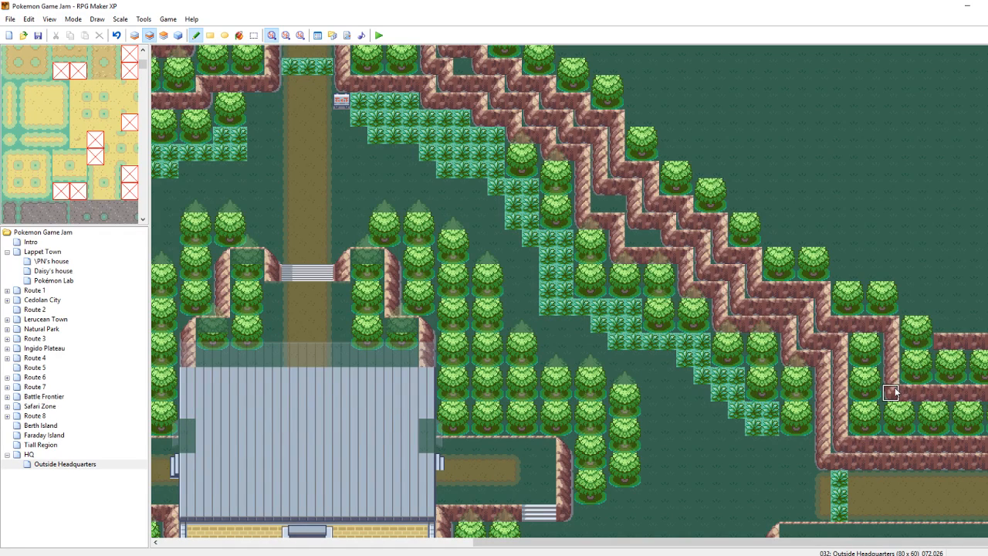
click(942, 332)
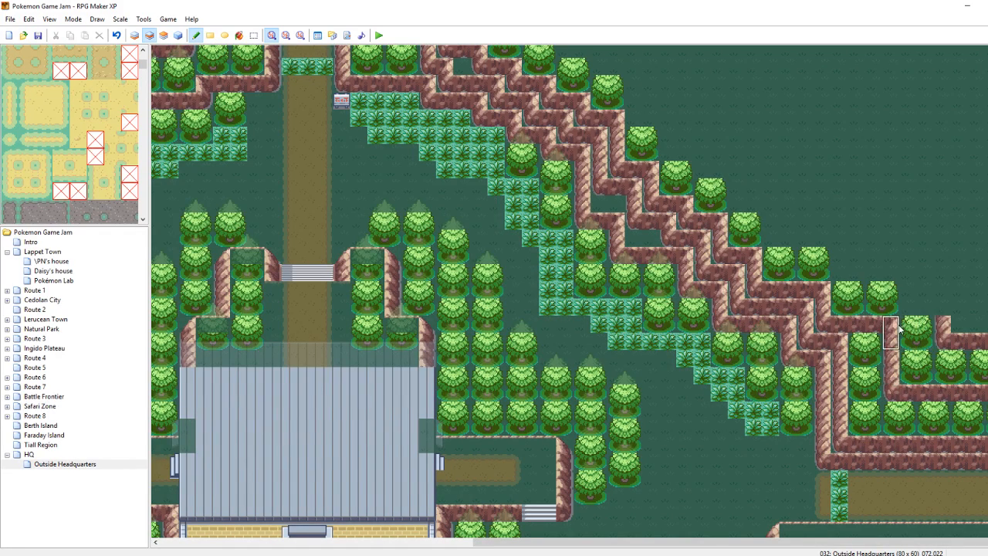
click(926, 307)
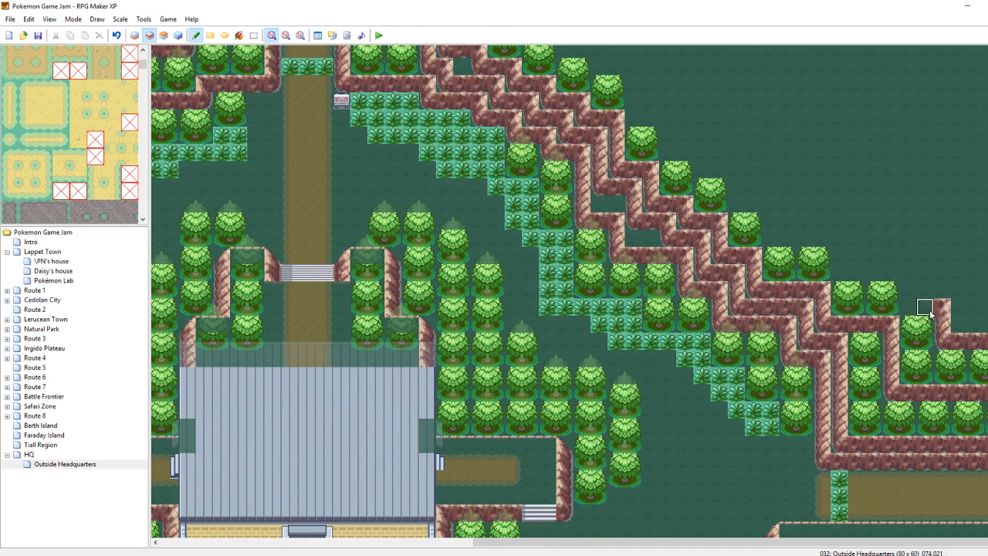
Carry the fourth cliff tier northwest with two copied steps and a wide ledge behind the pair of trees
right_drag(826, 323, 827, 307)
click(908, 298)
right_drag(911, 274, 886, 274)
right_click(908, 298)
click(908, 274)
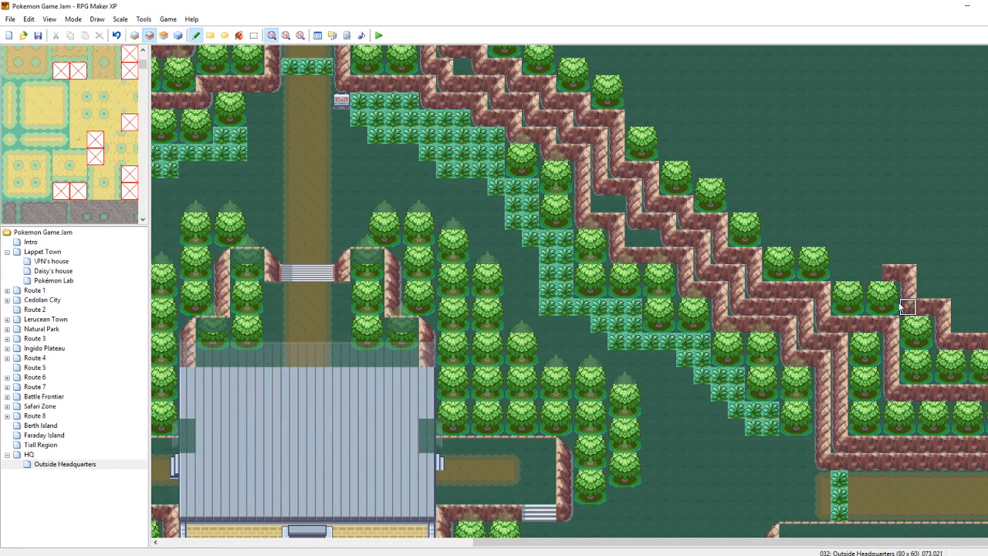
click(840, 273)
drag(890, 276, 857, 275)
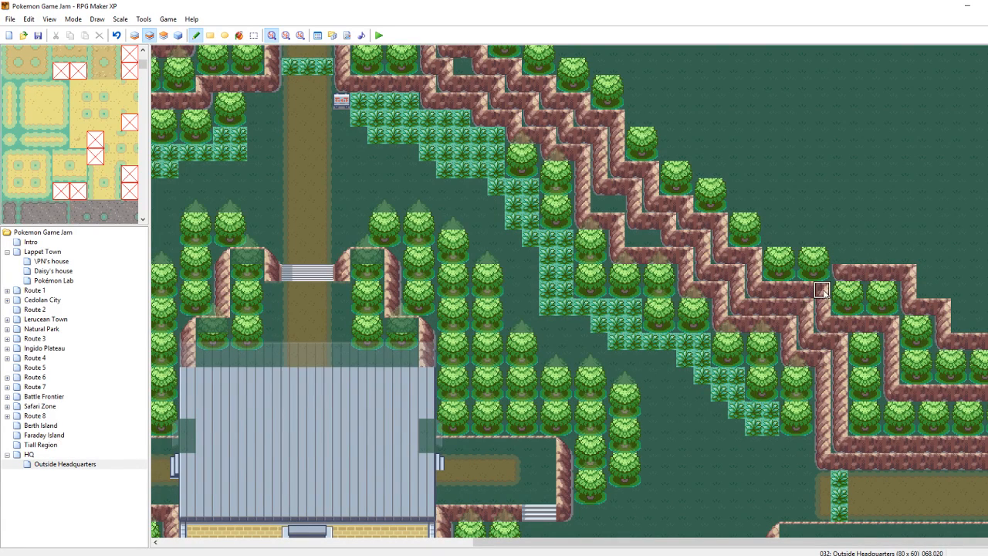
Extend the fourth cliff tier with another wide ledge behind the second pair of trees, followed by a narrower step northwest
right_drag(840, 241, 824, 244)
click(824, 244)
right_click(744, 276)
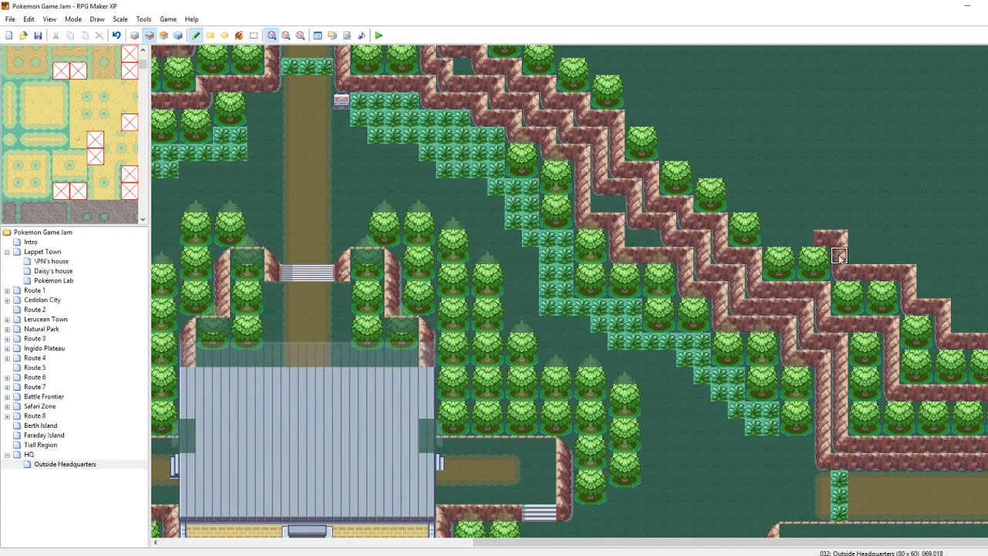
drag(804, 239, 788, 239)
click(772, 239)
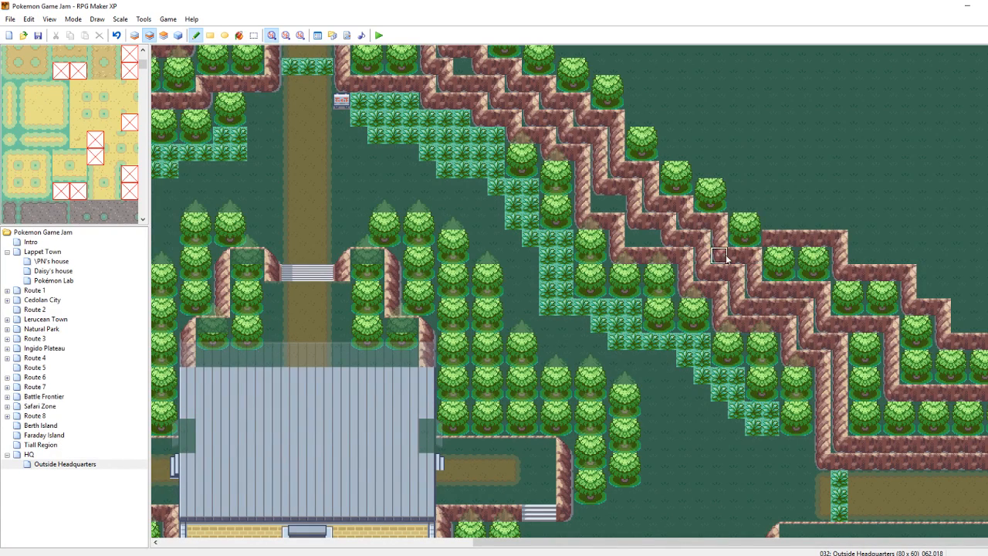
click(771, 204)
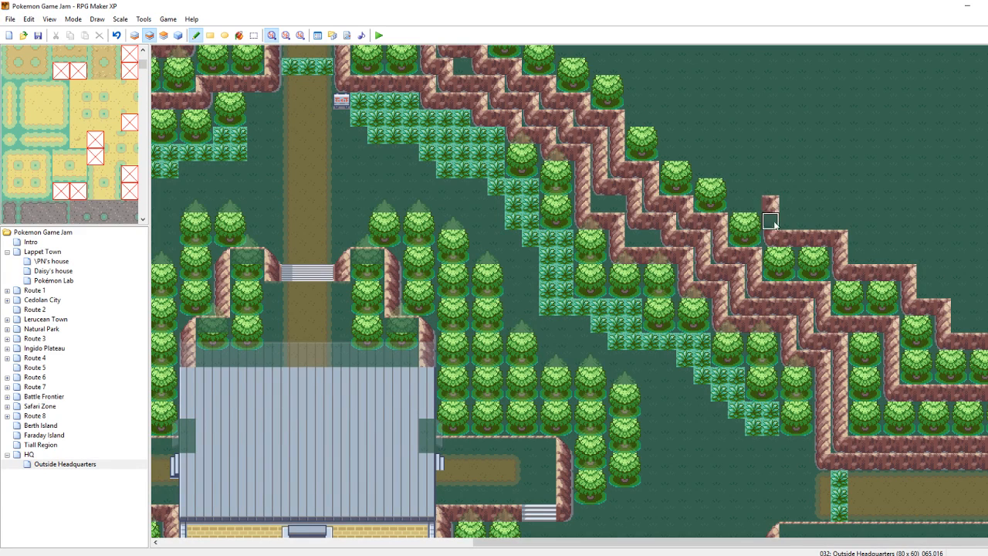
click(771, 222)
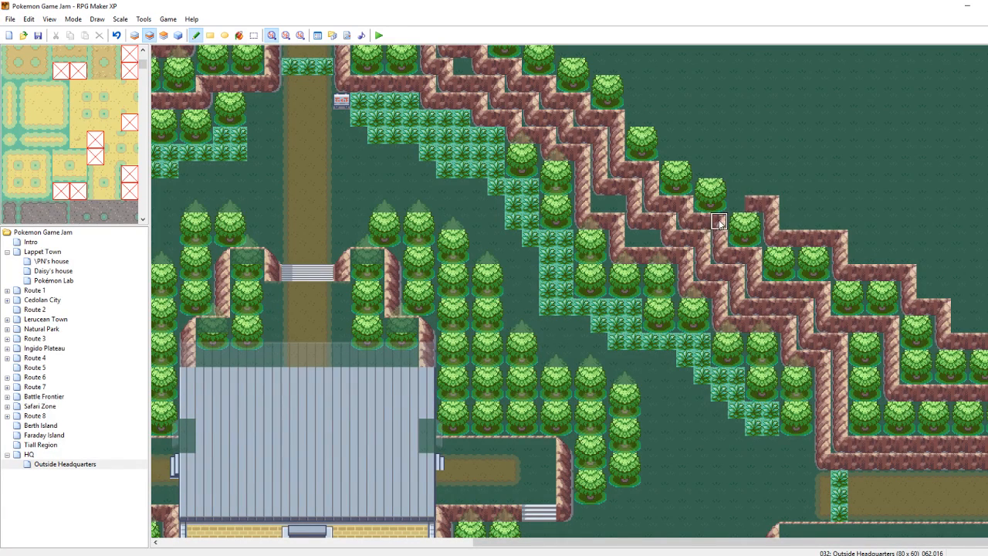
click(736, 204)
Build a three-tile-high cliff side on the fourth tier and top it with two short ledges stepping northwest behind the single trees
right_drag(769, 207, 770, 220)
click(734, 175)
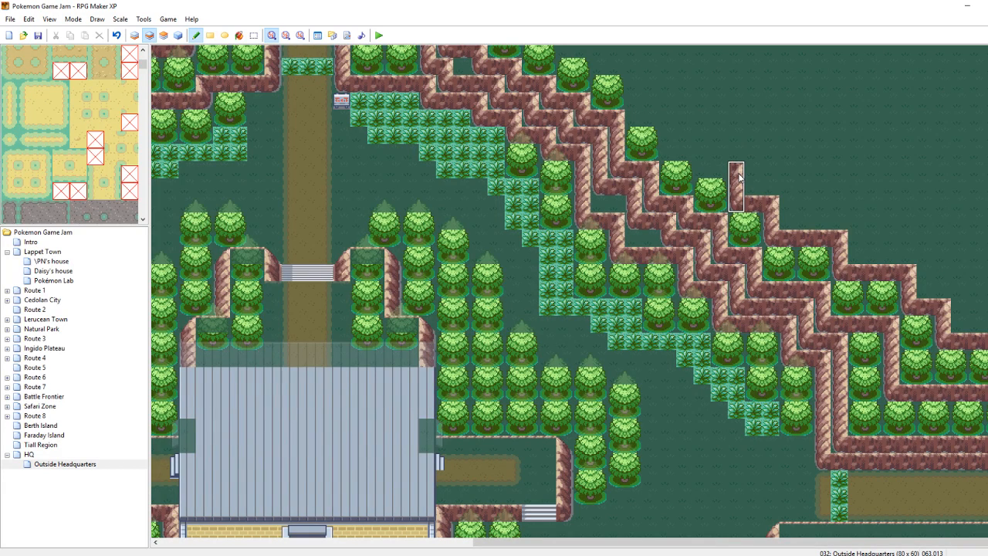
click(702, 133)
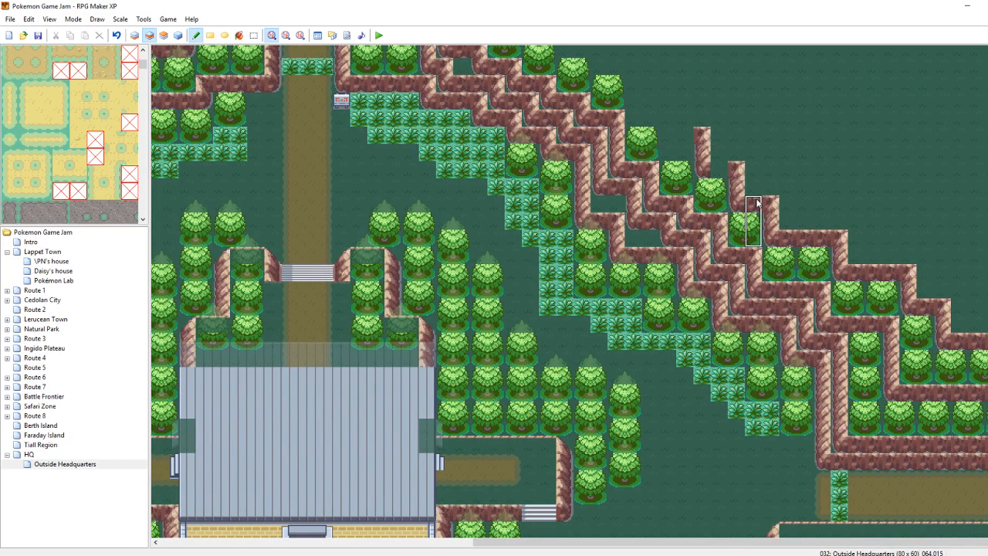
click(726, 167)
right_click(736, 152)
click(704, 152)
click(704, 137)
click(702, 152)
click(685, 152)
right_drag(703, 169, 710, 170)
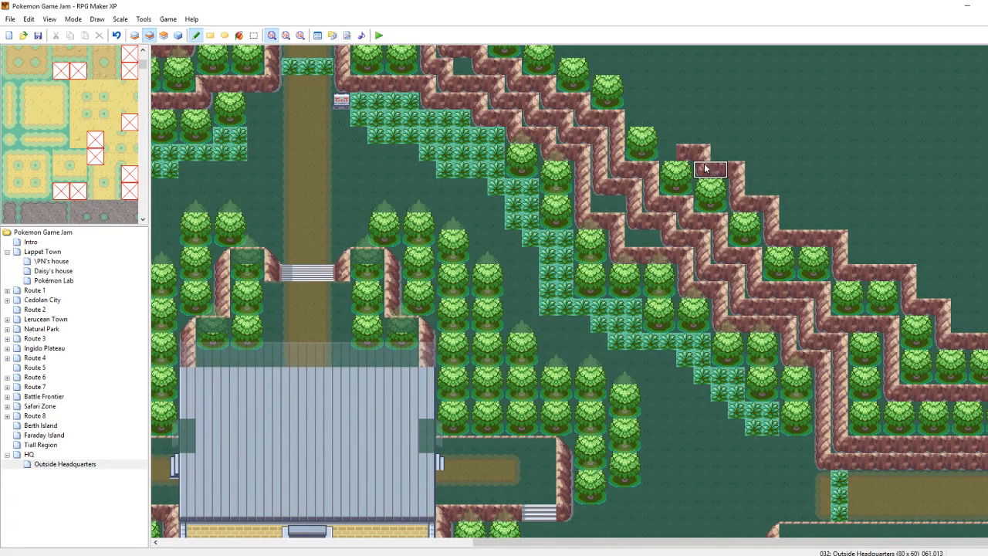
Add the next fourth-tier cliff side and top it with a copied three-tile-wide ledge behind the neighbouring tree
click(671, 145)
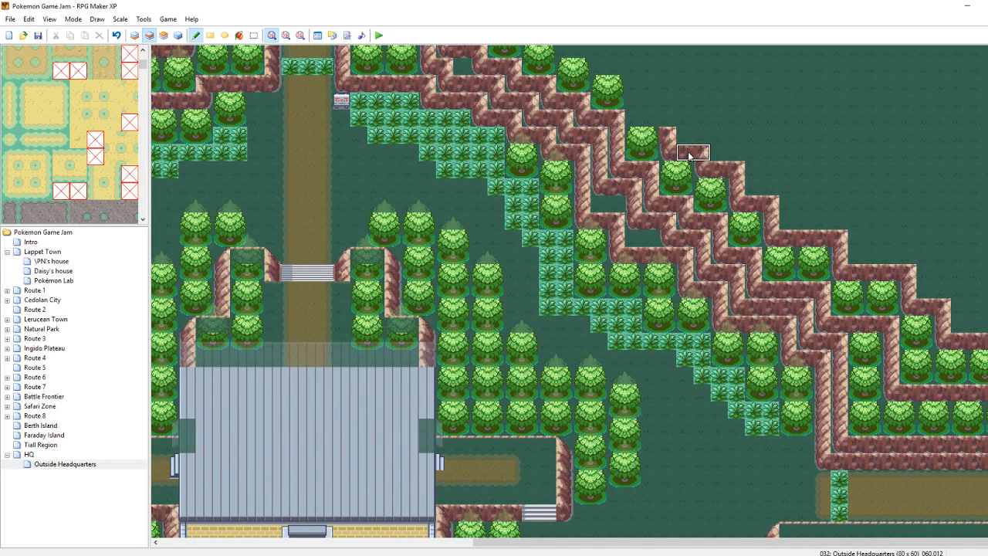
click(669, 152)
right_click(667, 139)
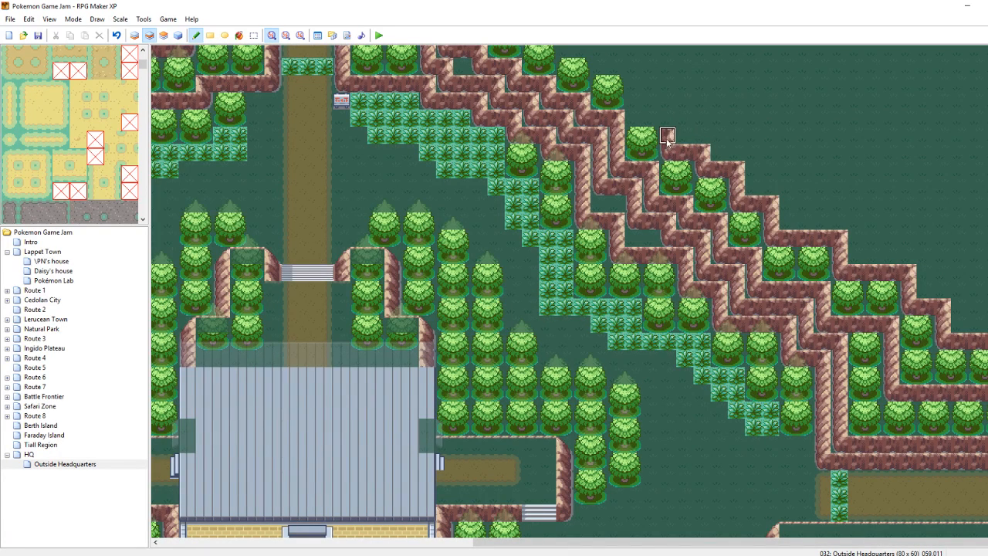
right_drag(668, 152, 703, 152)
click(654, 119)
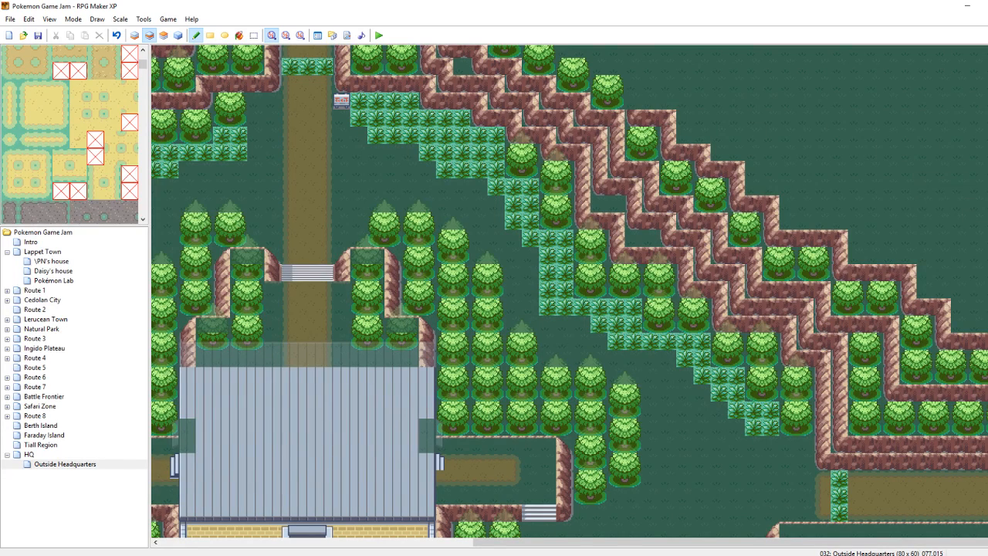
Raise the fourth tier with a tall cliff side, a ledge behind the next tree and the following step's side section
scroll(570, 291, up, 3)
key(ctrl+z)
right_drag(618, 232, 617, 247)
click(639, 201)
click(633, 192)
click(616, 174)
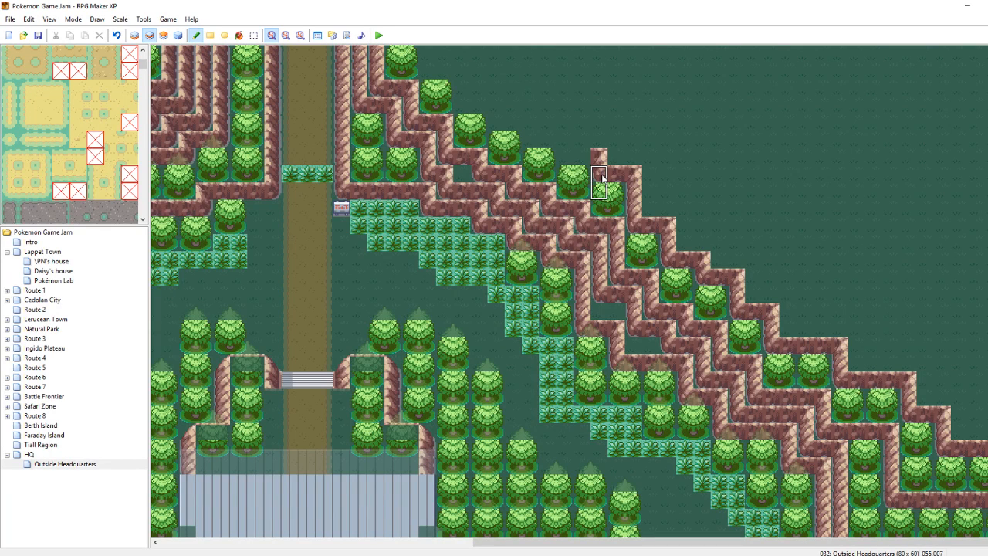
Copy the three-tile-wide ledge repeatedly northwest to complete the fourth tier's staircase up to the map's top edge
right_drag(616, 173, 633, 173)
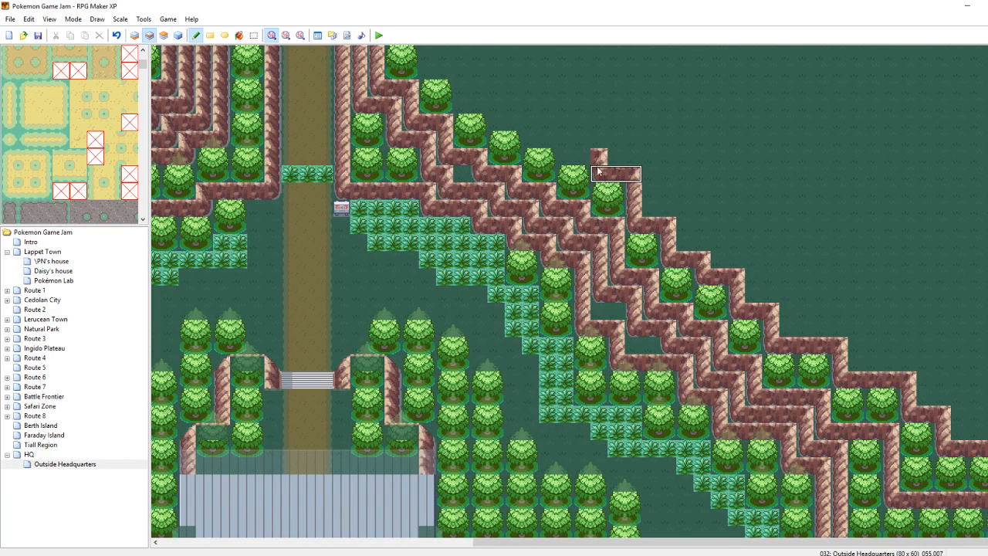
click(567, 156)
click(525, 139)
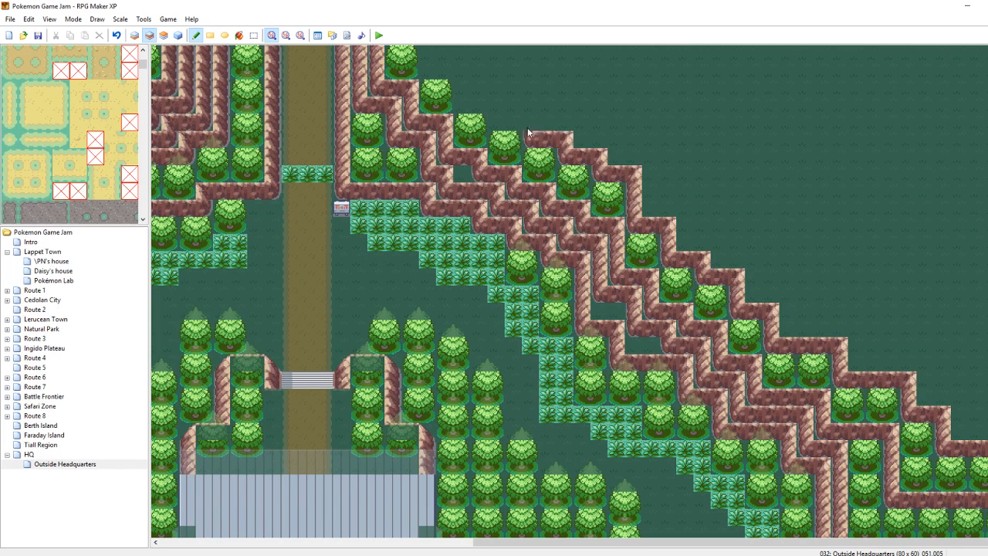
click(491, 122)
click(469, 107)
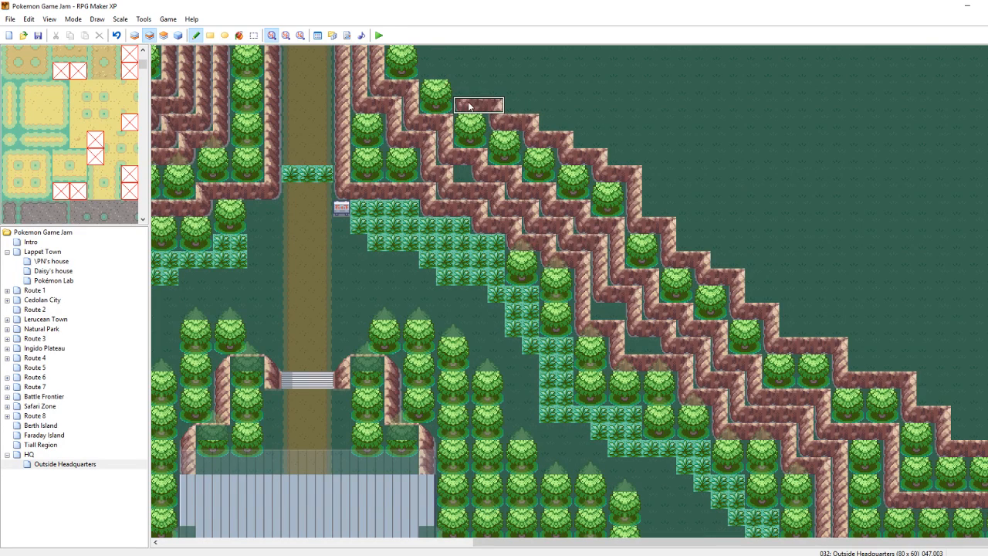
click(435, 70)
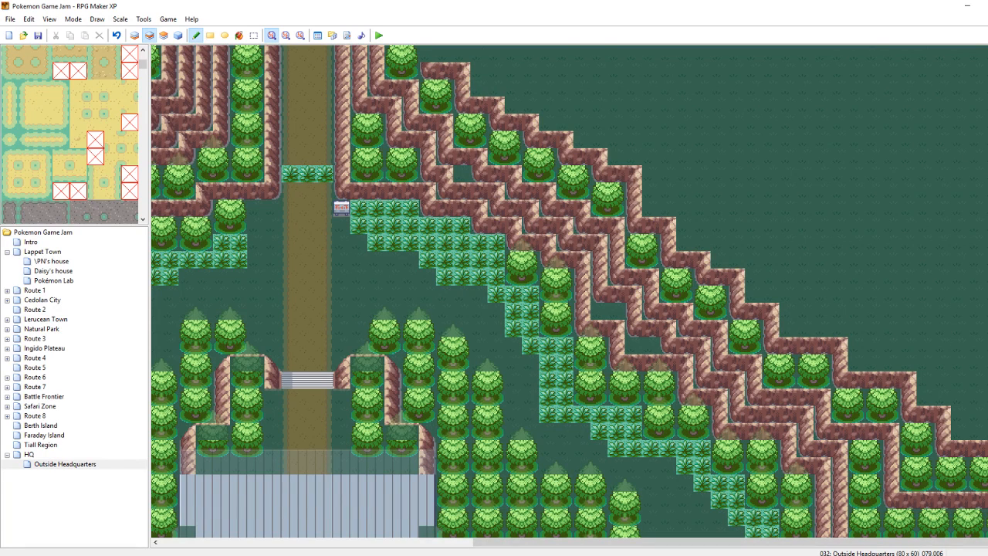
click(435, 70)
key(ctrl+z)
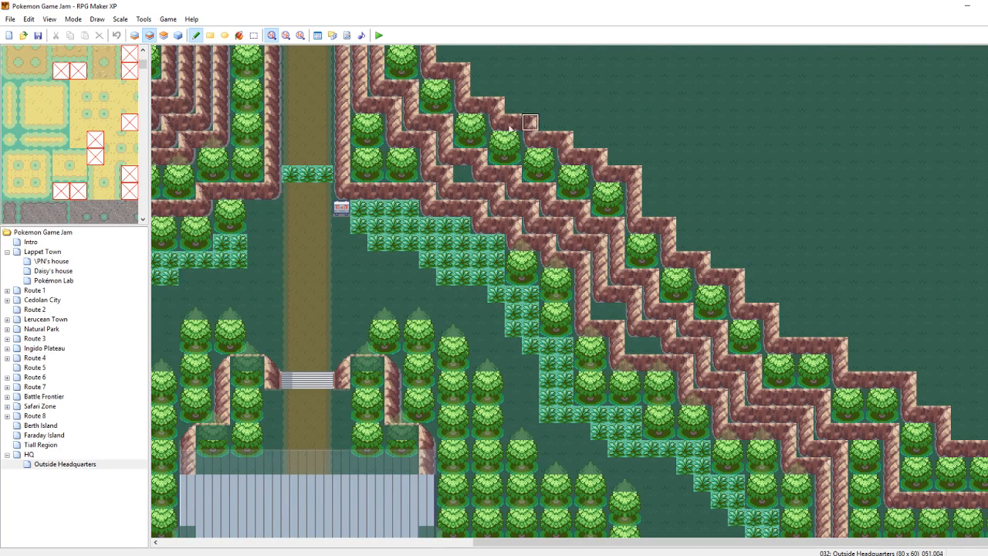
Paint the missing treetops on layer 3 above the new trees beside the northern road and along the northeastern cliff tiers
click(164, 35)
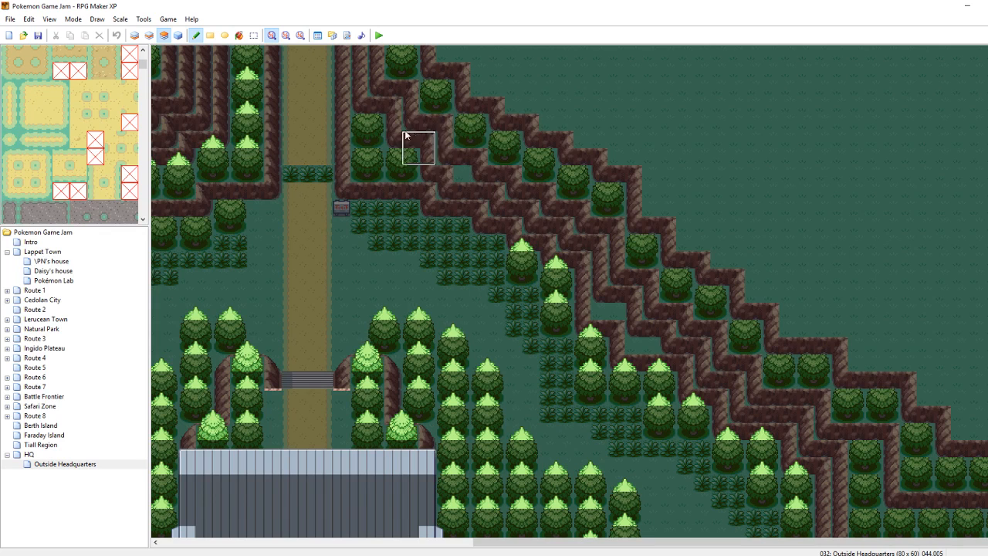
mouse_move(359, 91)
mouse_down()
mouse_move(360, 124)
mouse_move(395, 130)
mouse_up()
mouse_move(385, 58)
mouse_down()
mouse_move(423, 55)
mouse_move(465, 74)
mouse_move(466, 93)
mouse_move(534, 140)
mouse_move(600, 161)
mouse_move(637, 216)
mouse_move(771, 331)
mouse_move(807, 331)
mouse_move(845, 357)
mouse_move(846, 370)
mouse_move(913, 393)
mouse_move(919, 440)
mouse_move(976, 444)
mouse_move(986, 434)
mouse_up()
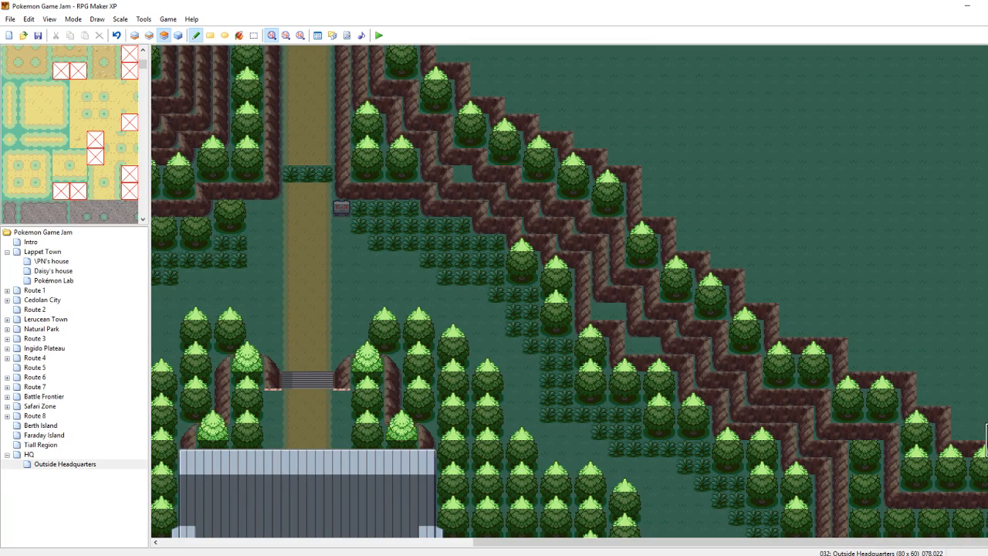
scroll(864, 309, down, 3)
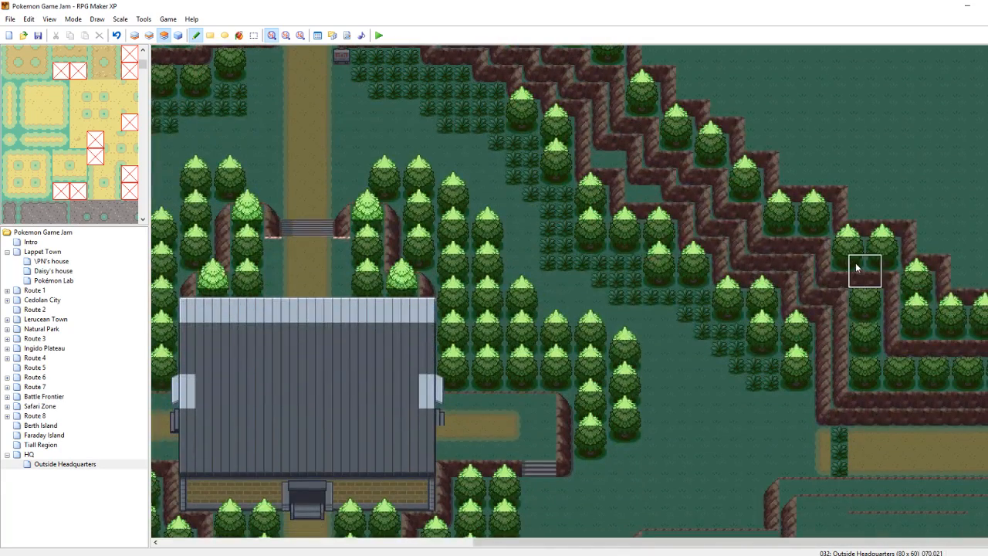
mouse_move(859, 315)
mouse_down()
mouse_move(888, 334)
mouse_move(985, 334)
mouse_up()
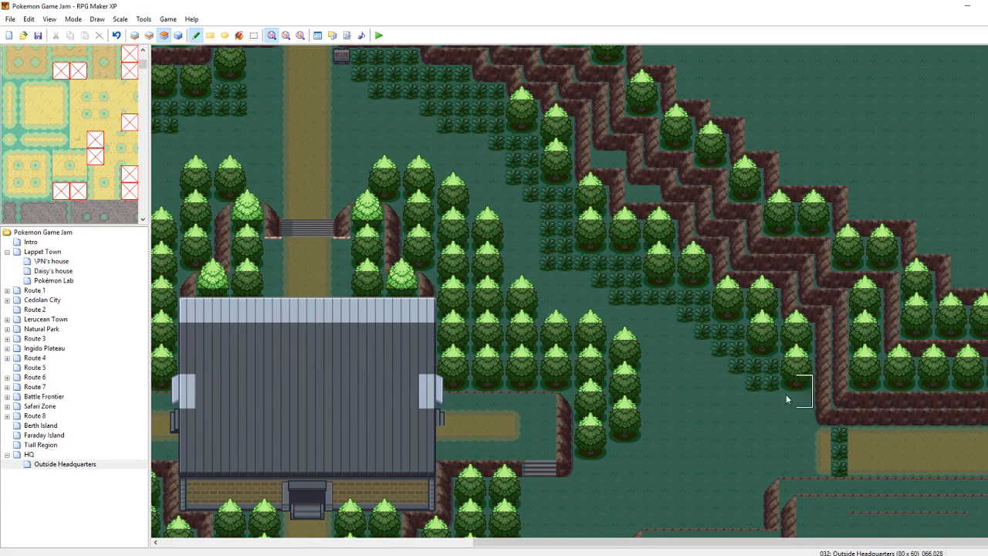
scroll(324, 124, down, 7)
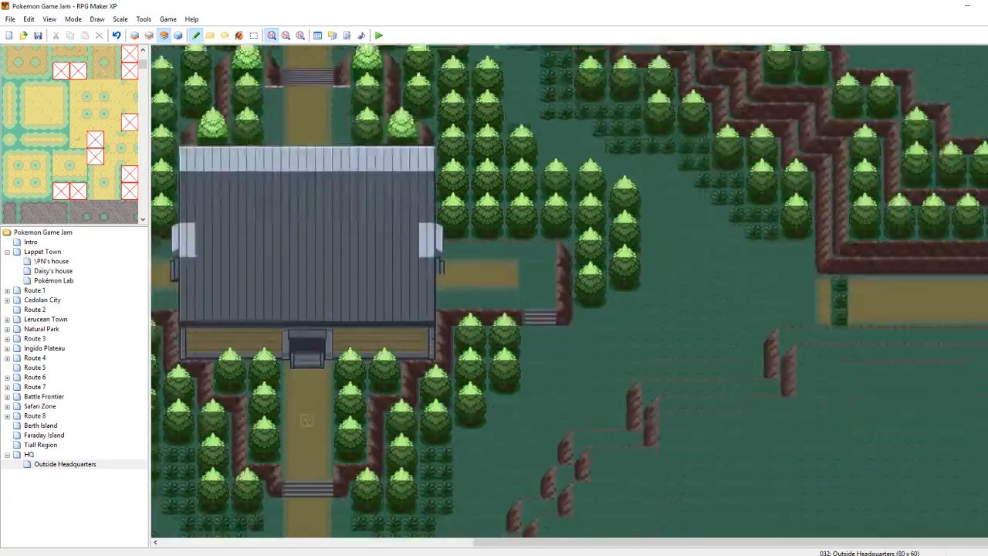
On layer 2, build a third parallel cliff tier from the southern road northeast, stepping copied cliff sections alongside the second tier
drag(691, 543, 333, 421)
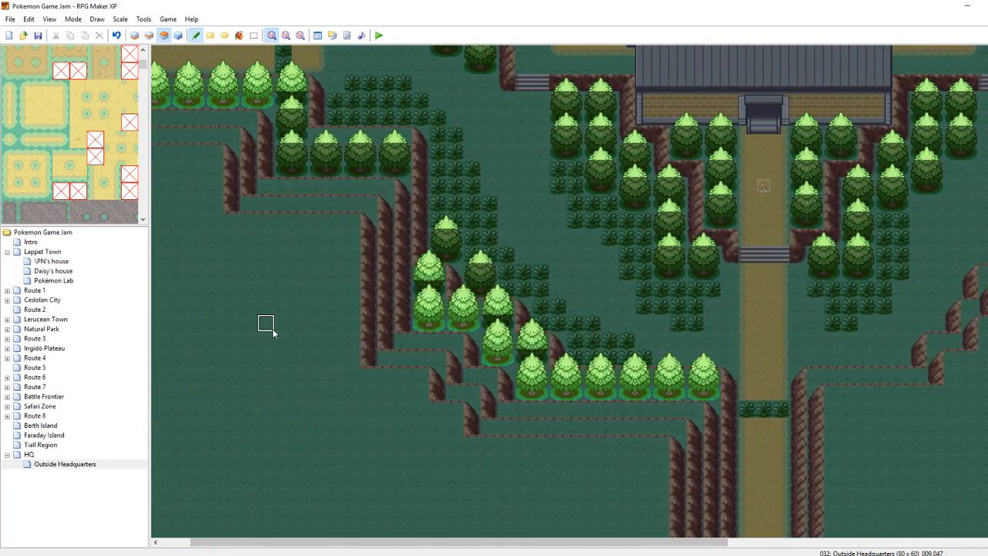
click(149, 34)
drag(652, 544, 782, 522)
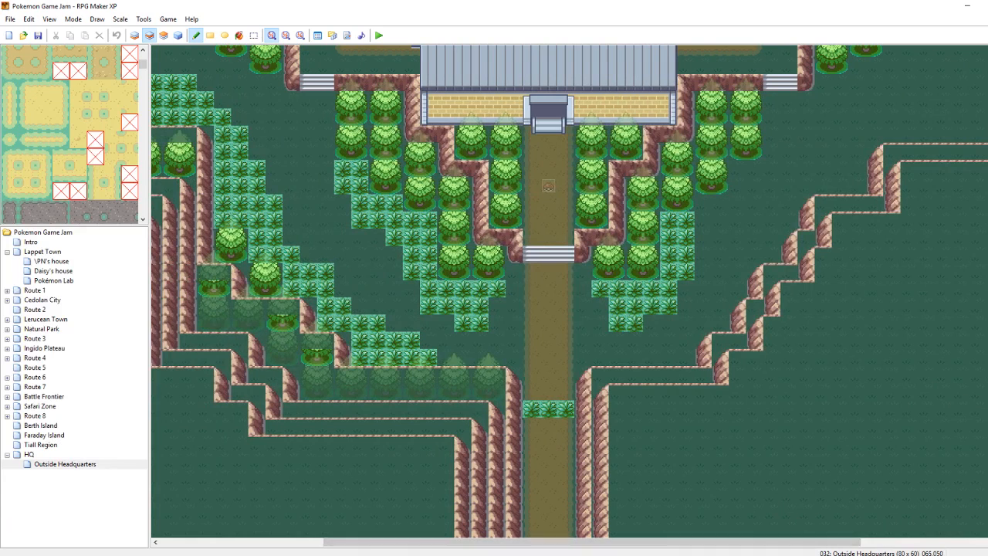
mouse_move(606, 523)
mouse_down()
mouse_move(607, 394)
mouse_move(737, 409)
mouse_move(724, 362)
mouse_move(741, 378)
mouse_move(774, 343)
mouse_move(739, 353)
mouse_up()
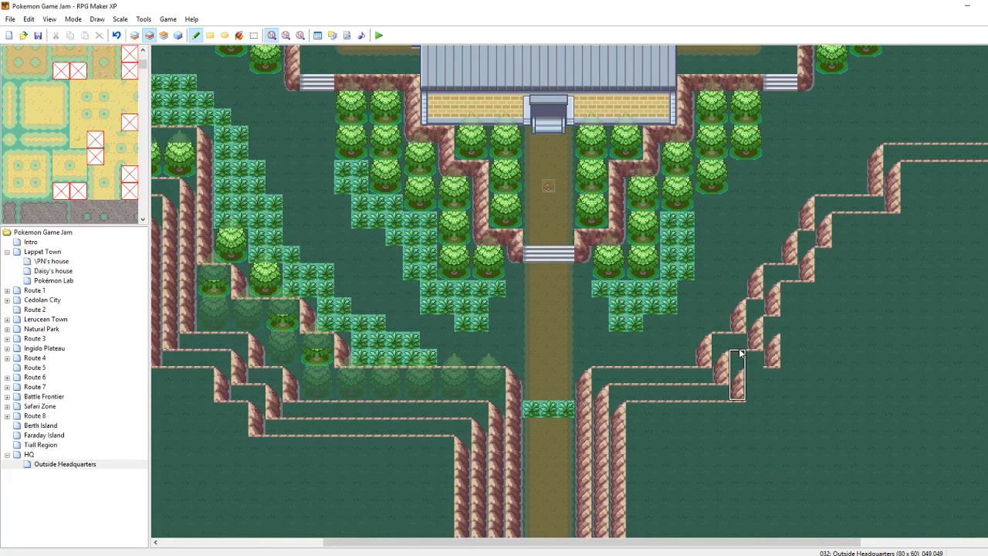
right_drag(777, 371, 775, 340)
click(789, 307)
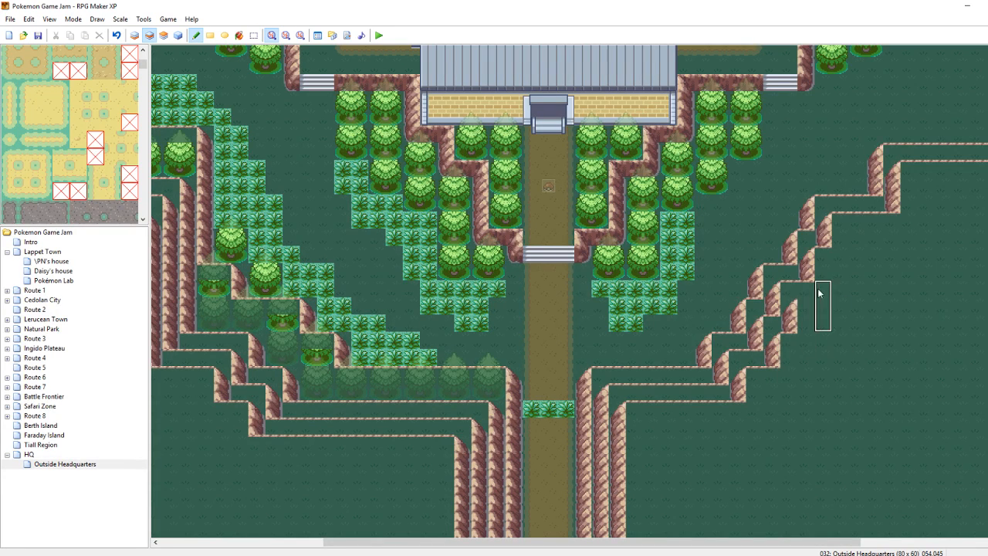
click(832, 276)
right_click(813, 306)
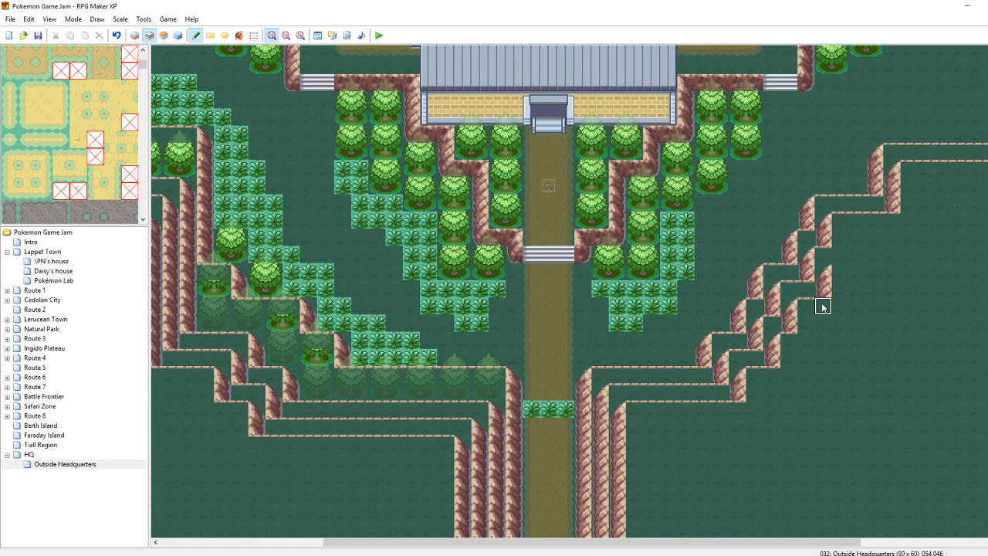
right_drag(822, 306, 840, 272)
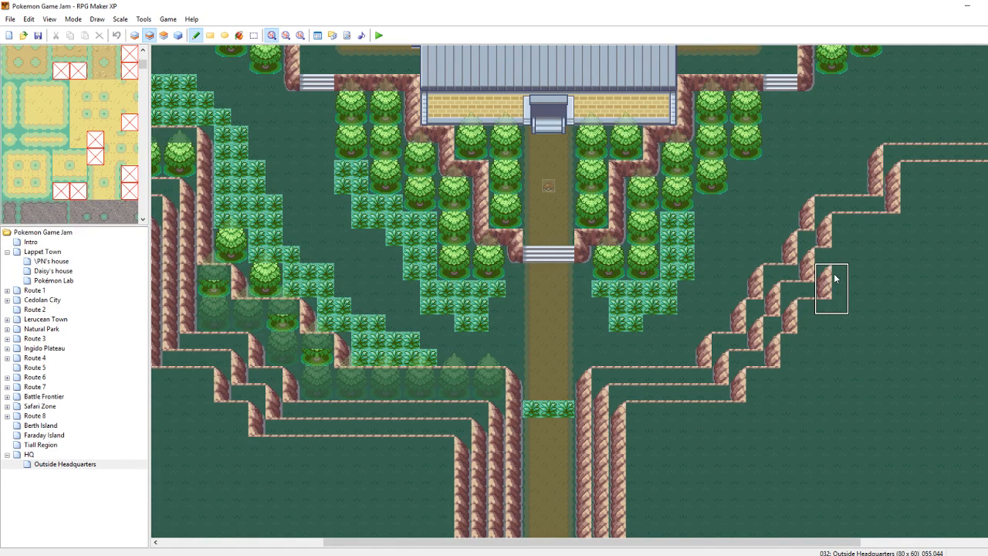
click(857, 241)
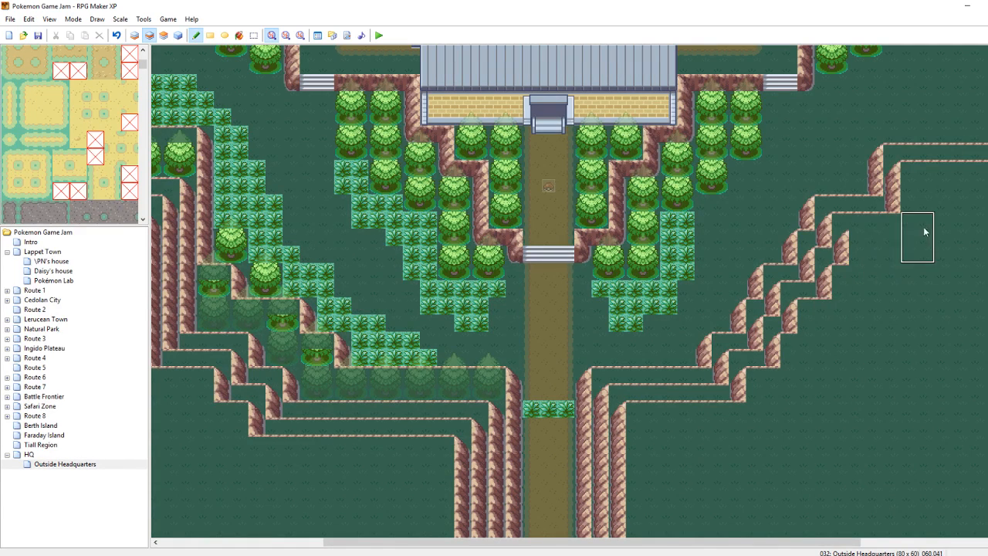
Extend the third tier with a wide ledge and a tall cliff side parallel to the second tier's tall side
click(929, 194)
key(ctrl+z)
click(929, 197)
right_click(914, 207)
right_drag(915, 210, 914, 219)
click(913, 187)
key(ctrl+z)
click(913, 200)
right_click(907, 234)
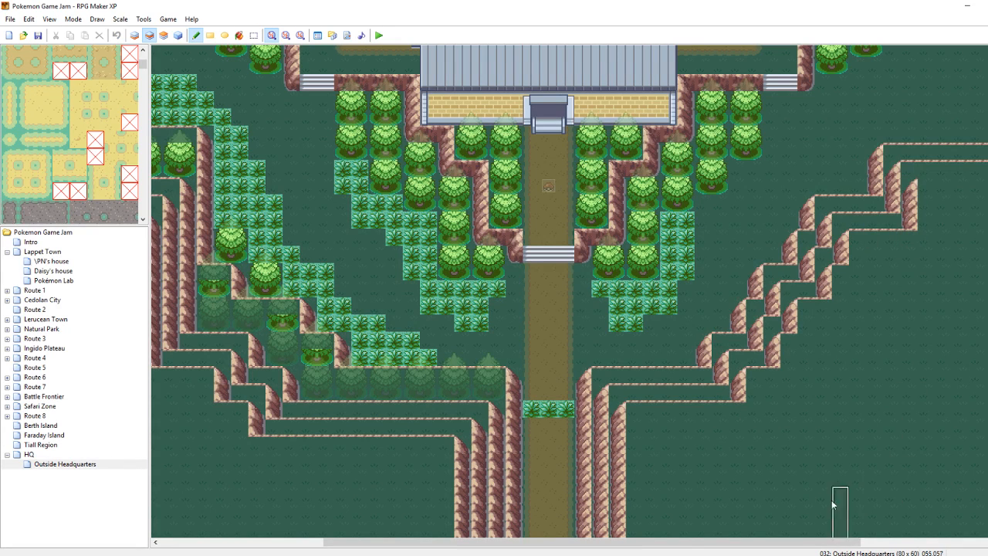
Complete the third tier below the eastern path with another tall cliff side and ledges running to the map's east edge
drag(833, 542, 965, 516)
right_drag(853, 185, 850, 132)
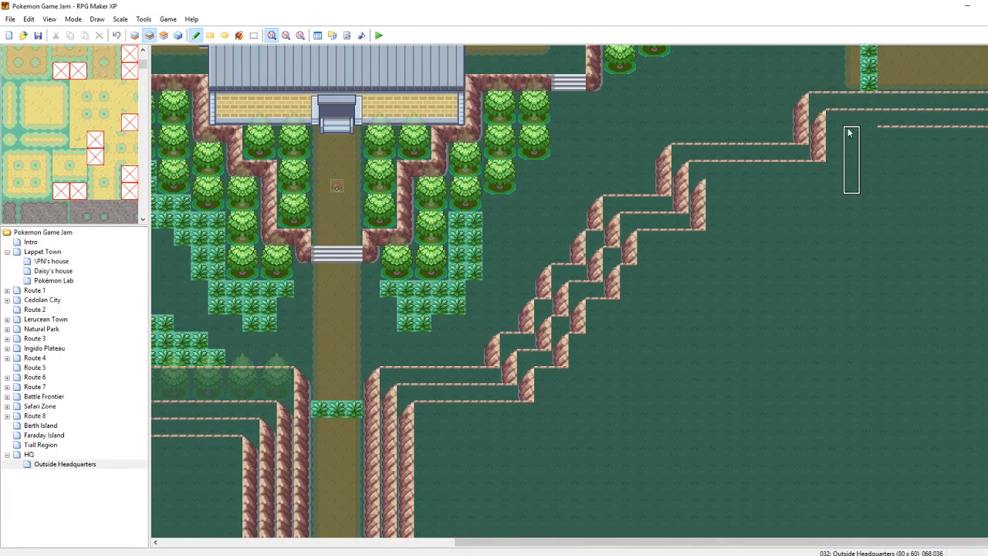
click(845, 132)
click(840, 130)
right_click(886, 133)
click(865, 133)
click(901, 184)
mouse_move(853, 186)
mouse_down()
mouse_move(854, 137)
mouse_move(868, 135)
mouse_up()
drag(834, 185, 731, 185)
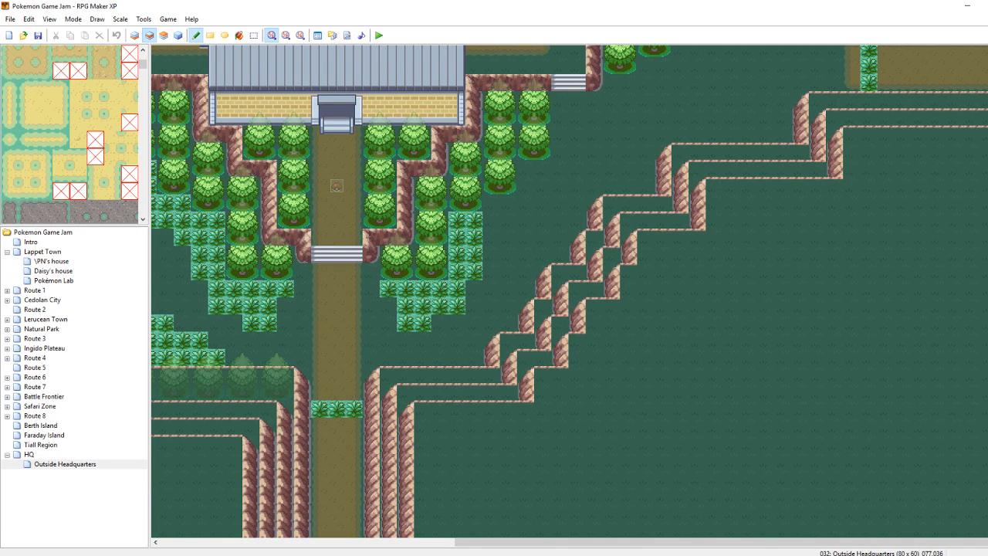
click(920, 535)
drag(935, 543, 964, 542)
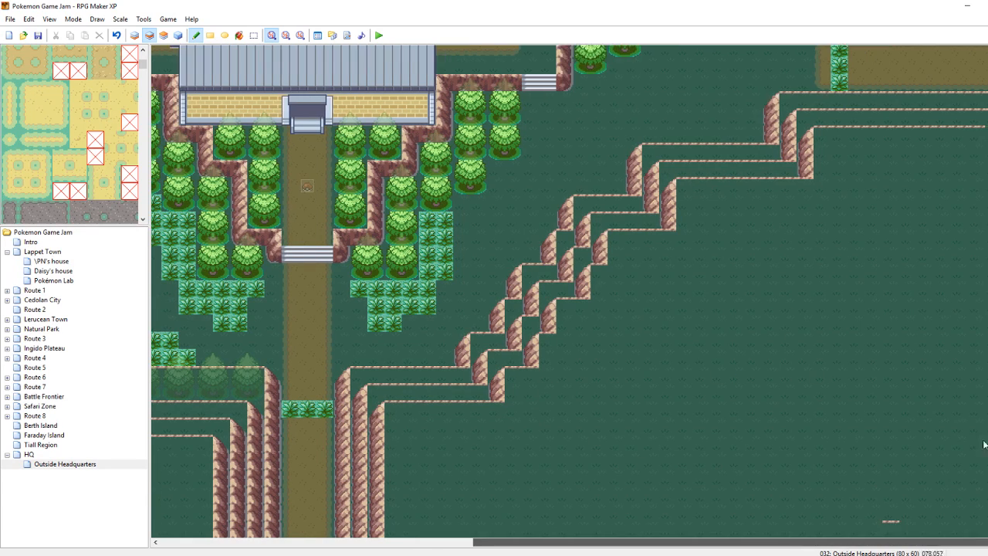
key(ctrl+z)
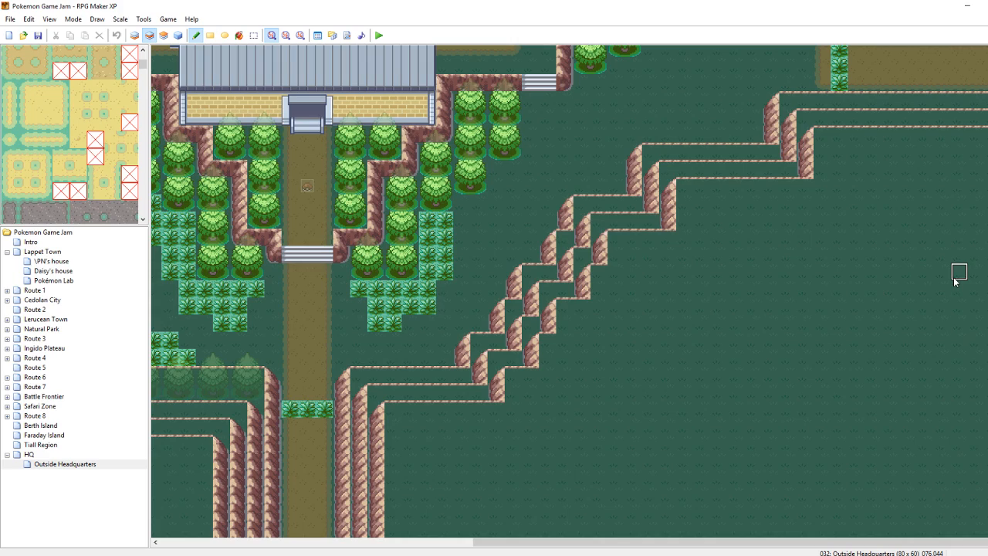
Examine the cliff tiers and trees across the northern map and compare them with the southeastern cliffs
scroll(972, 262, up, 5)
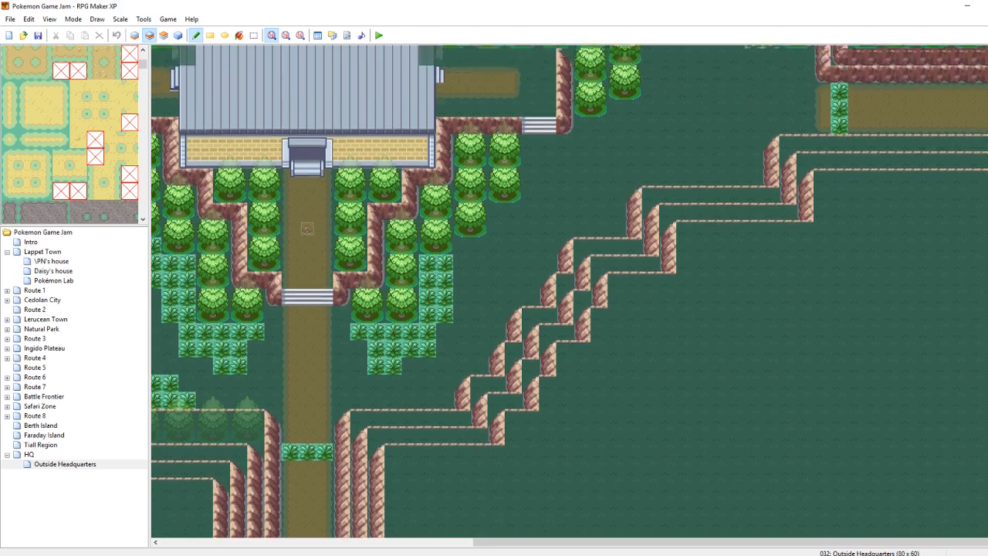
scroll(570, 291, up, 9)
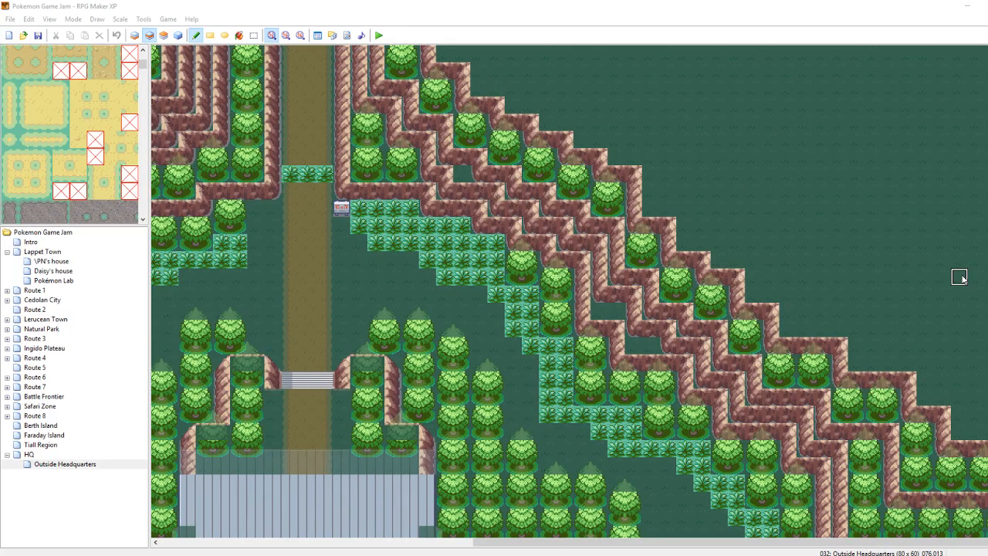
drag(703, 543, 451, 543)
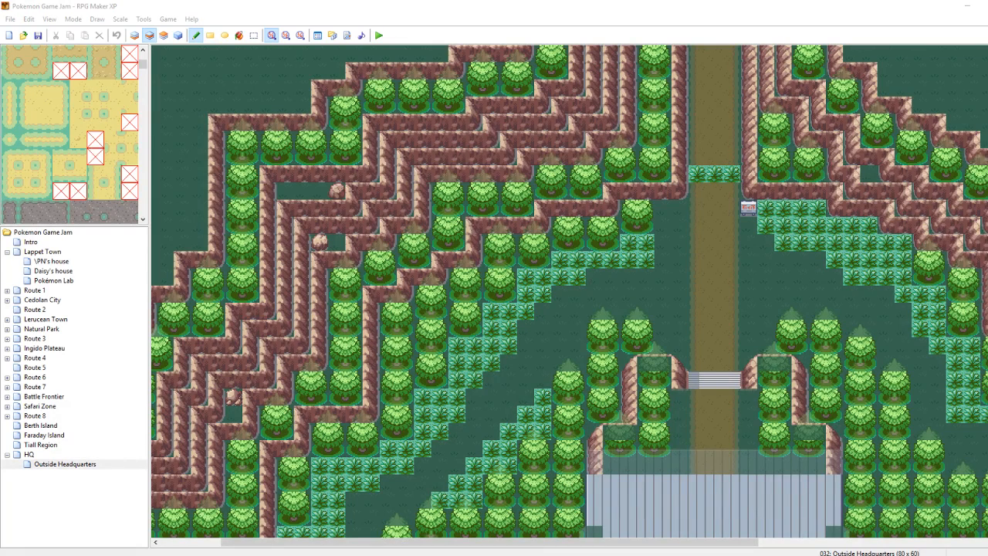
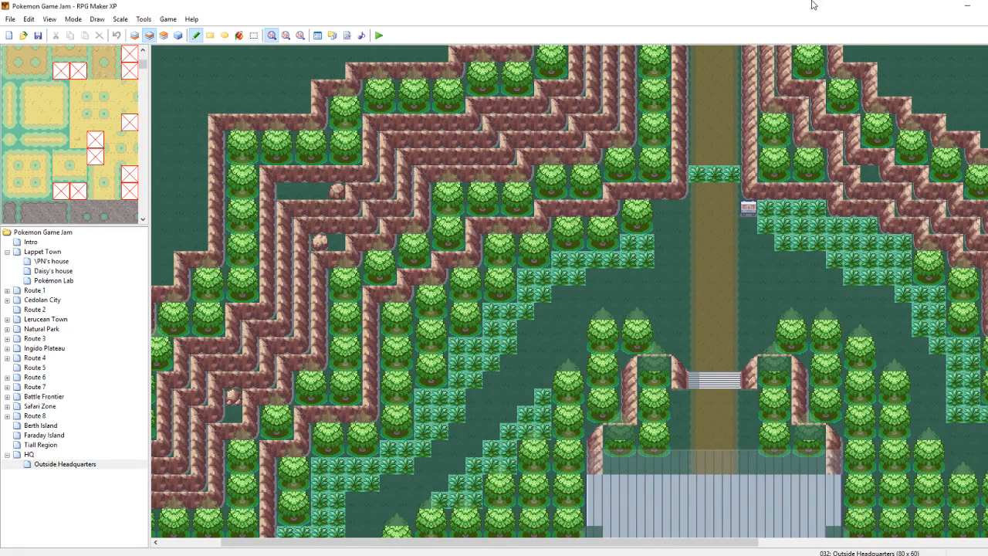
drag(622, 543, 888, 540)
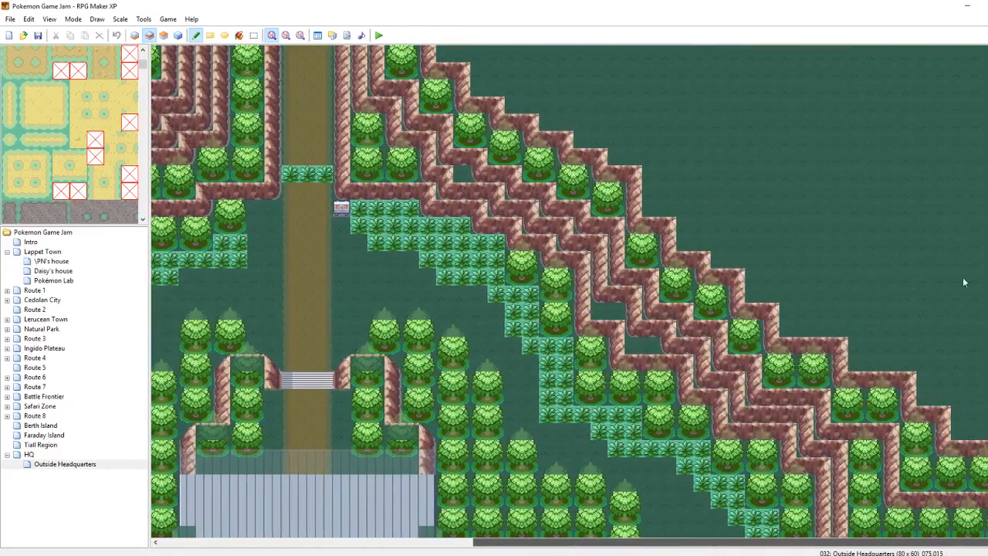
scroll(950, 311, down, 5)
scroll(567, 406, down, 10)
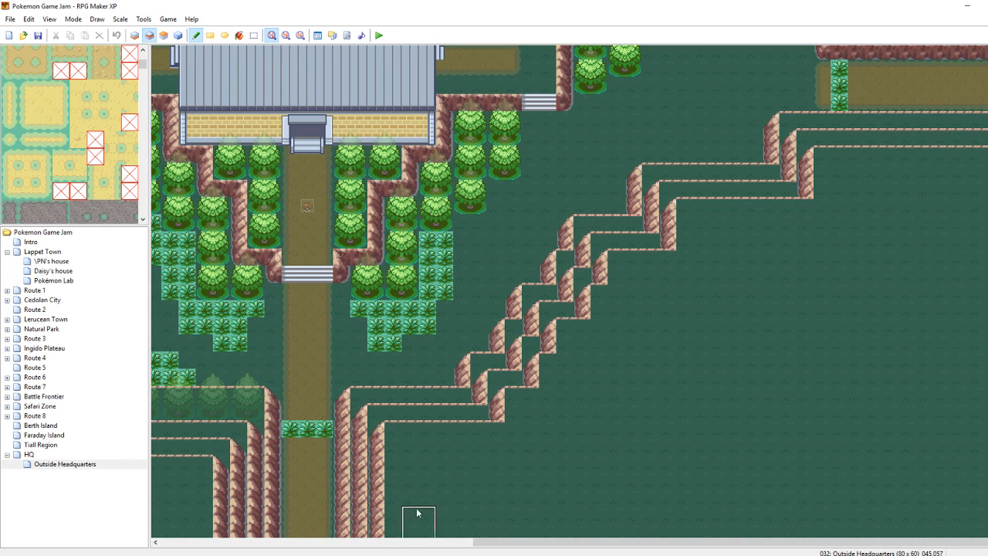
scroll(414, 429, down, 1)
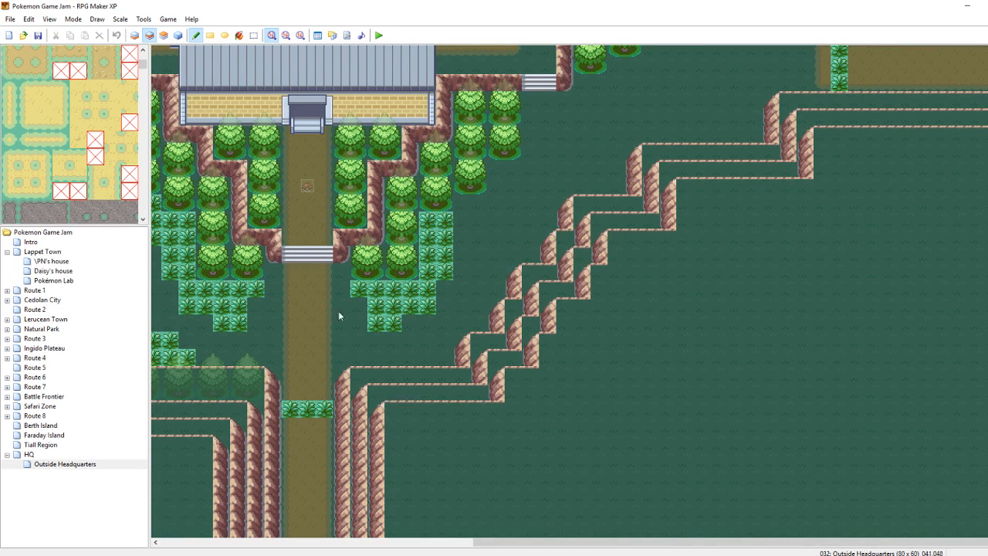
On layer 3, plant four trees under the third tier's lowest ledge and a column of trees down its roadside cliff
click(164, 35)
drag(402, 417, 488, 417)
click(504, 415)
drag(410, 453, 409, 513)
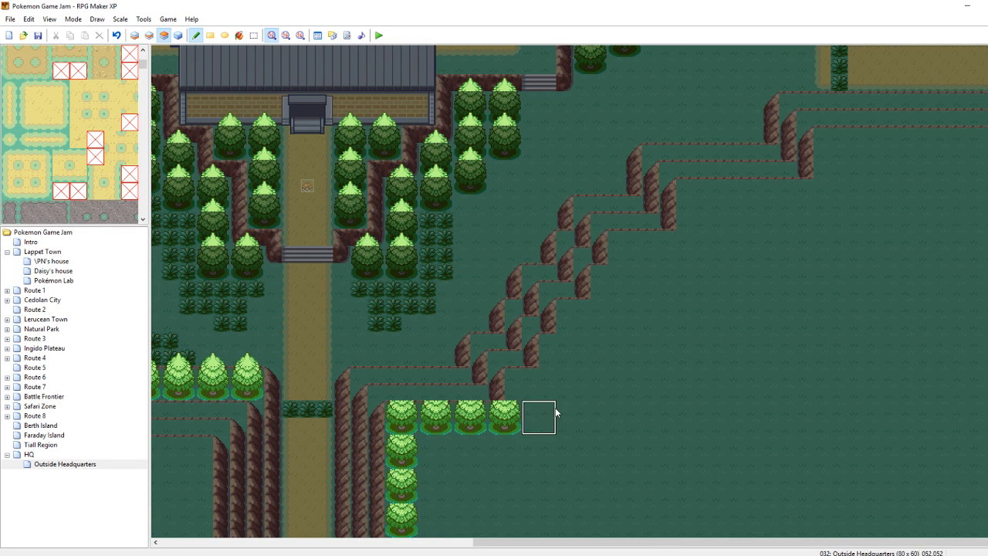
Plant trees up the third tier's short steps, ending with a pair under the two-tree-wide ledge
click(534, 372)
click(564, 348)
click(575, 315)
click(610, 274)
click(626, 241)
click(661, 242)
Plant tree rows under the third tier's two upper ledges out to the east edge, with a tree below each tall cliff side
click(697, 194)
click(727, 193)
click(694, 228)
click(762, 193)
click(797, 192)
click(832, 144)
click(838, 174)
drag(864, 143, 987, 143)
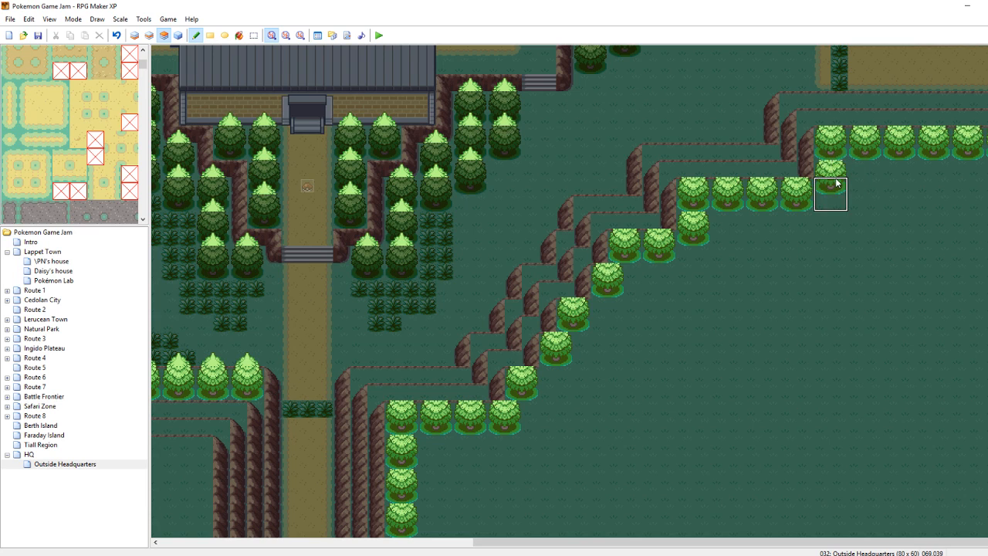
Copy the five-tree and four-tree rows downward to fill the ground beneath the two upper ledges to the map's bottom edge
right_drag(856, 152, 974, 135)
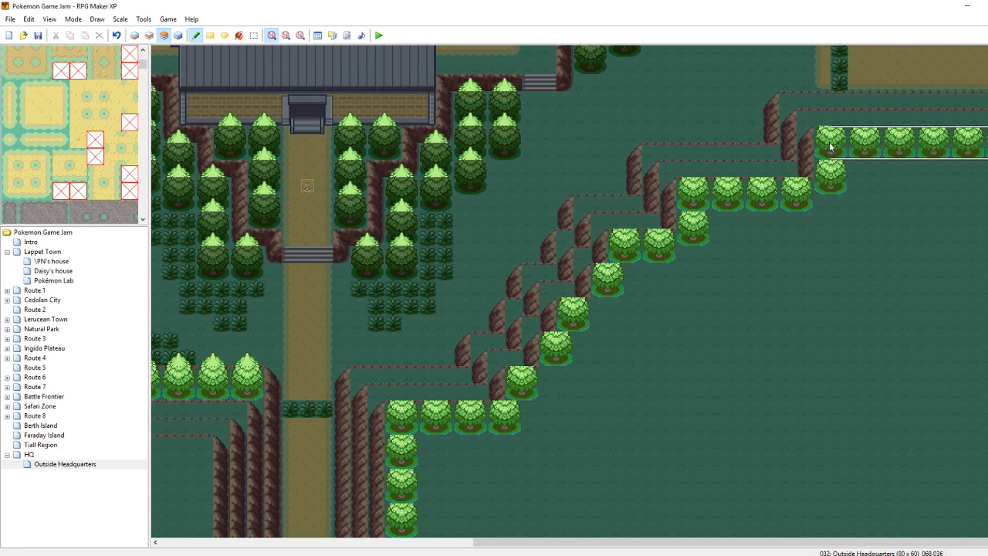
drag(831, 174, 820, 519)
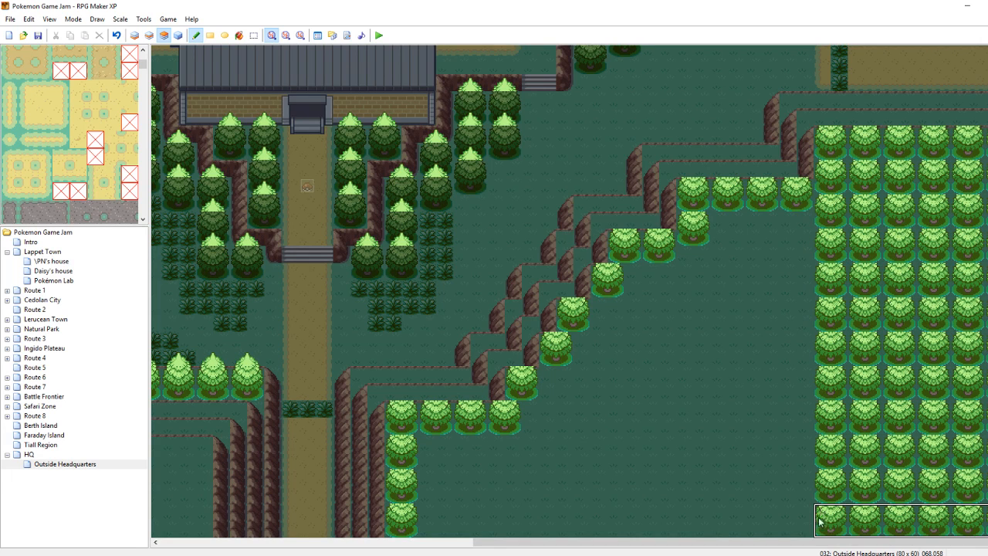
right_drag(686, 201, 797, 193)
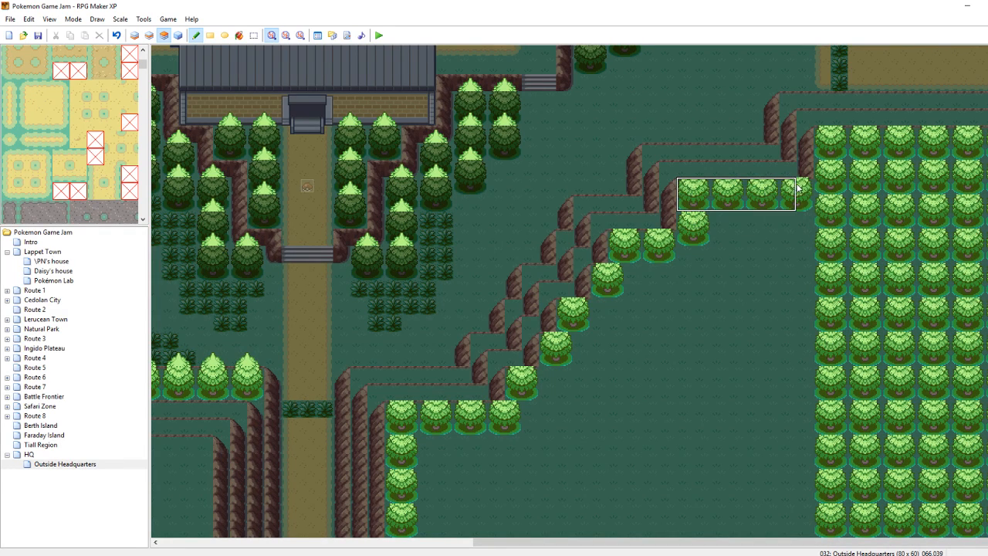
drag(795, 193, 795, 288)
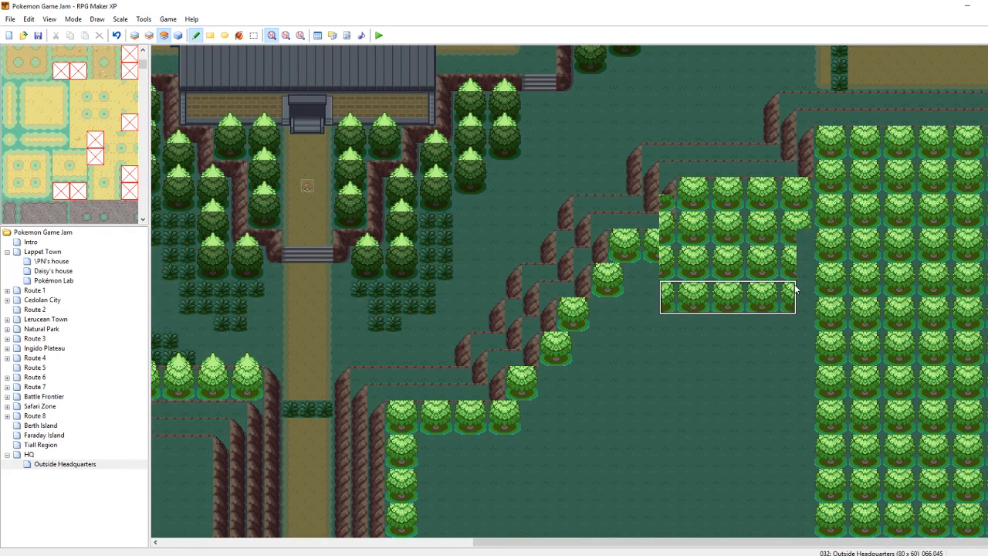
key(ctrl+z)
drag(805, 190, 799, 528)
Add a second row of trees beneath the two-tree row beside the forest block and save the project
right_click(634, 433)
drag(665, 355, 664, 425)
mouse_move(662, 252)
right_down()
mouse_move(618, 242)
mouse_move(664, 241)
right_up()
click(655, 268)
mouse_move(603, 286)
right_down()
mouse_move(623, 279)
mouse_move(600, 277)
right_up()
right_click(627, 340)
click(611, 276)
right_click(621, 330)
drag(604, 290, 604, 275)
key(ctrl+s)
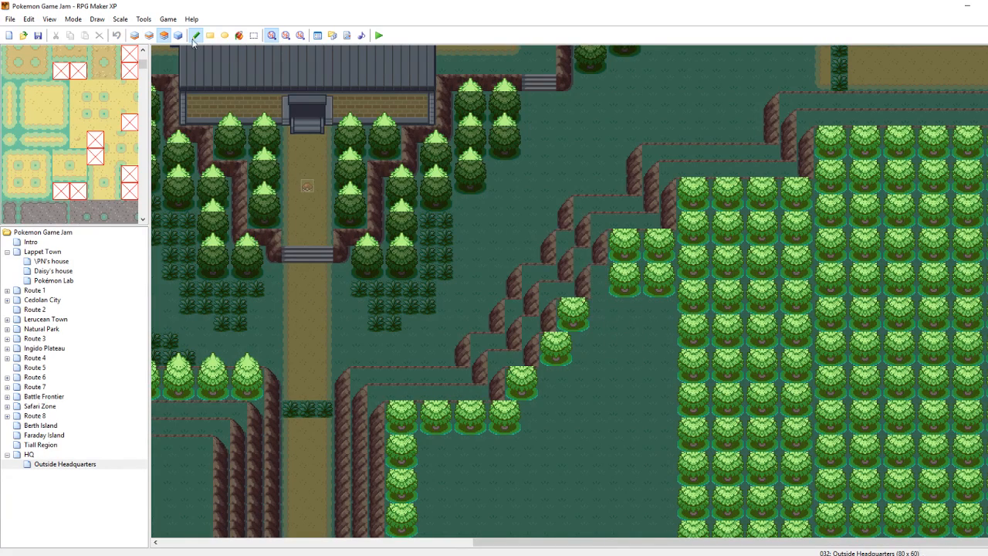
Restore the single tree against the cliff step, clear the leftover tree tiles beside it and save the project
right_drag(634, 292, 616, 278)
click(604, 276)
right_click(624, 338)
drag(634, 289, 627, 279)
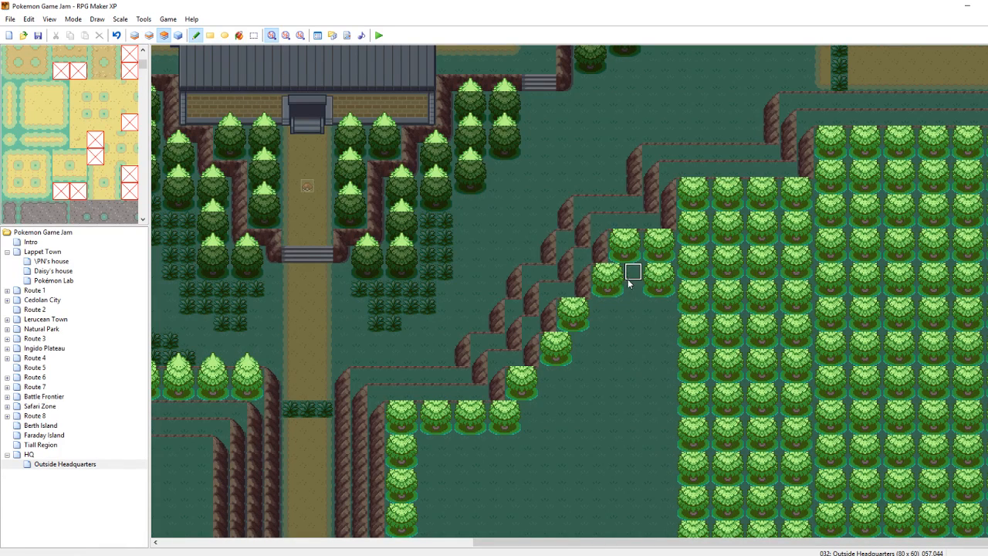
key(ctrl+s)
Copy the tree beside the forest block into a two-tree-wide column extending down level with the lowest ledge's tree row
right_drag(654, 274, 662, 289)
mouse_move(661, 326)
mouse_down()
mouse_move(635, 325)
mouse_move(657, 357)
mouse_move(640, 362)
mouse_up()
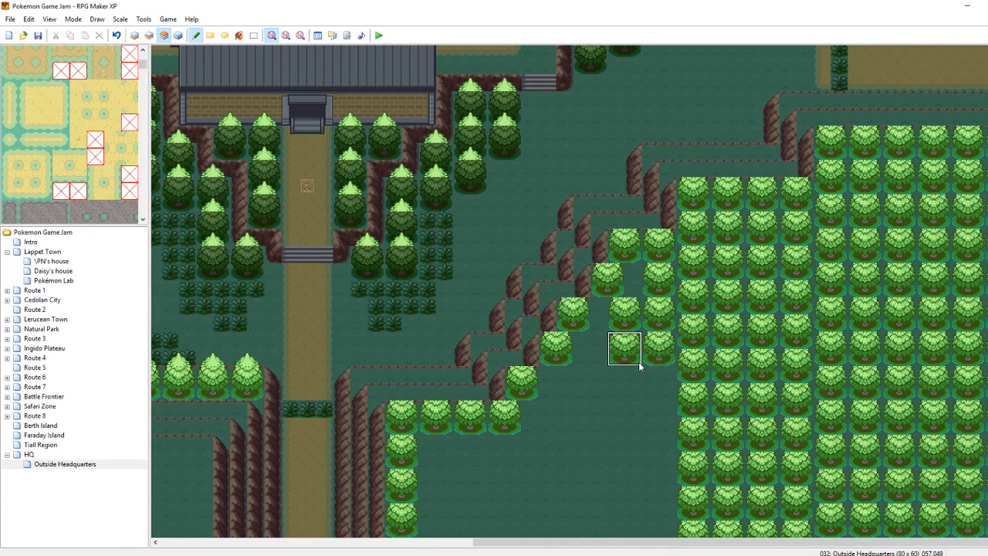
mouse_move(639, 409)
mouse_down()
mouse_move(644, 390)
mouse_move(666, 400)
mouse_move(624, 414)
mouse_move(667, 424)
mouse_up()
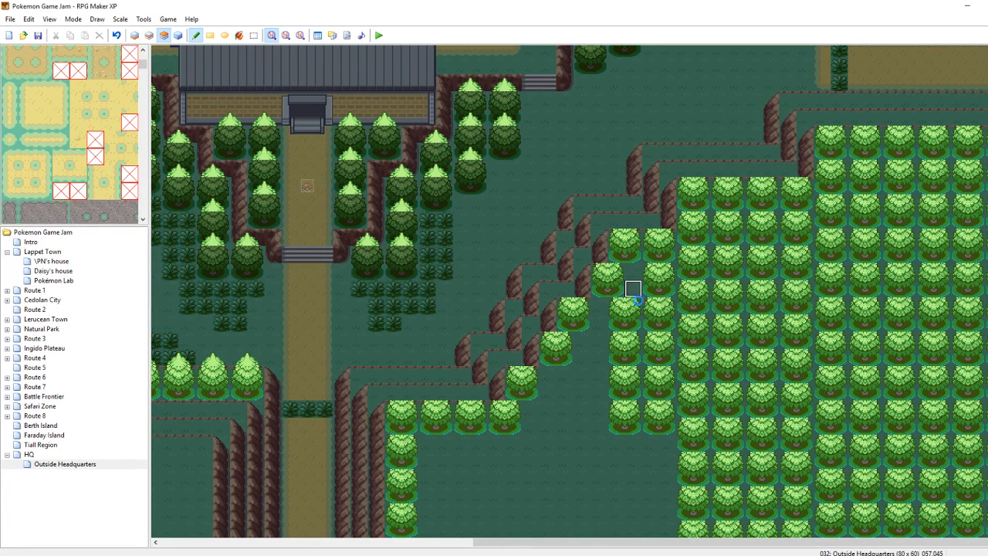
Fill the gaps beside the lower steps with copied trees and lay an aligned tree row below the lowest ledge's row
right_drag(617, 307, 635, 321)
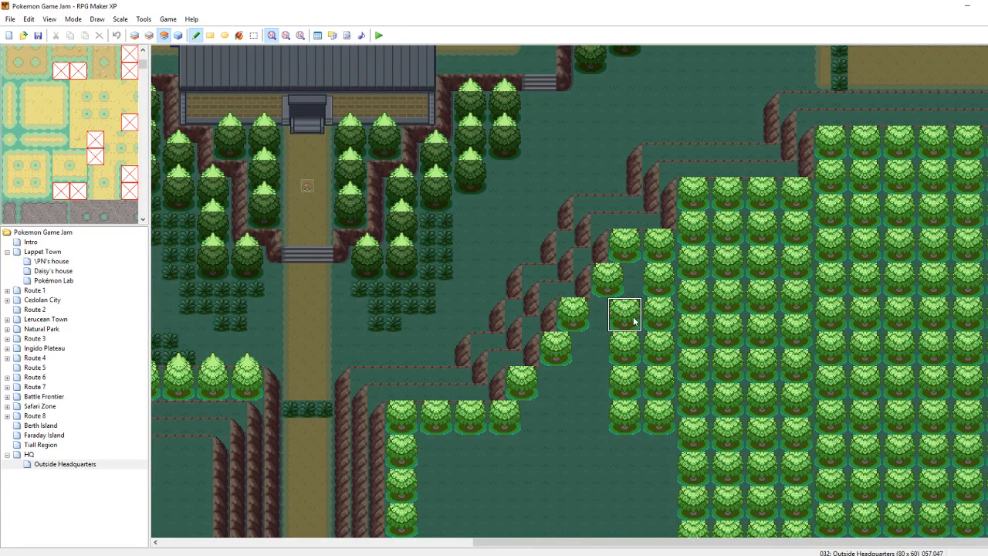
click(602, 353)
drag(561, 431, 579, 429)
mouse_move(657, 455)
mouse_down()
mouse_move(440, 461)
mouse_move(468, 479)
mouse_up()
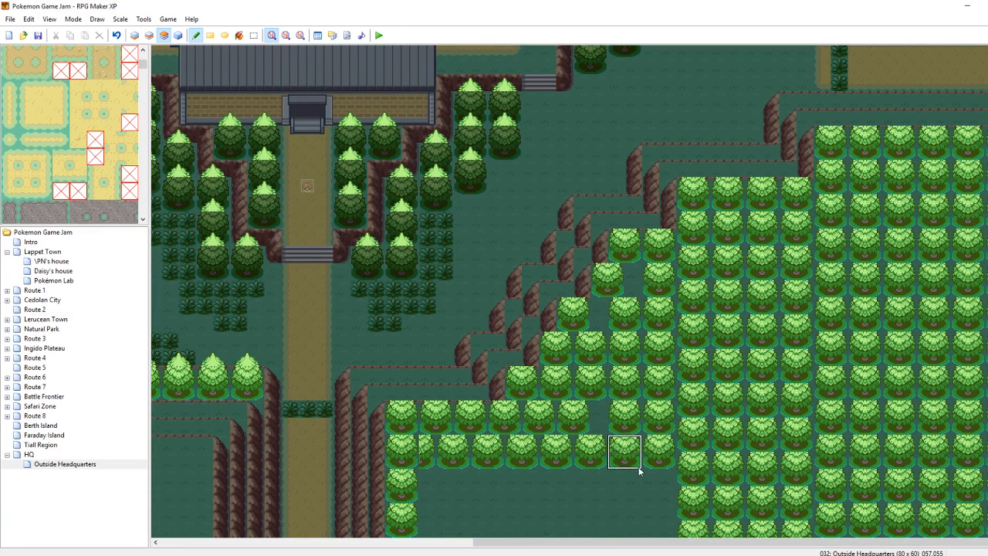
drag(434, 452, 645, 460)
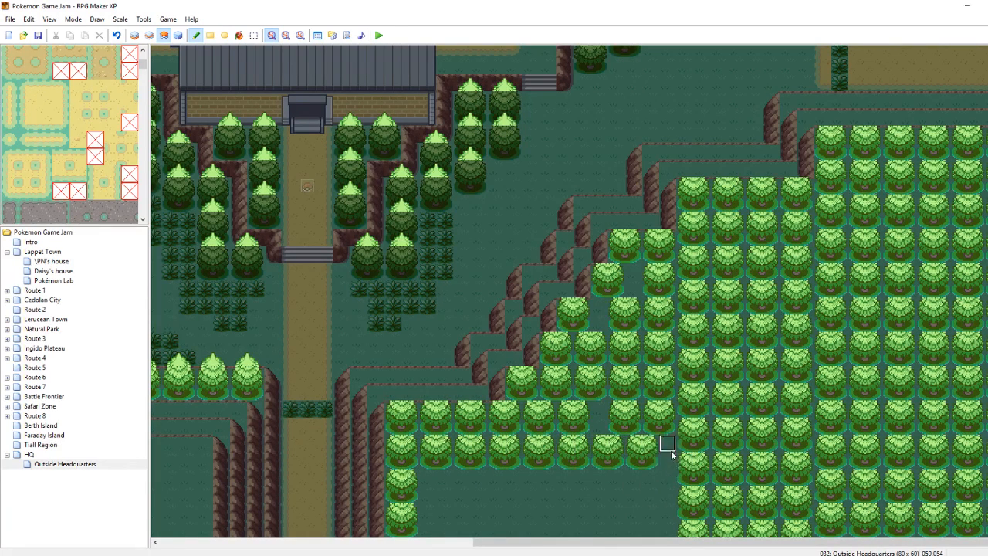
Copy the aligned tree row onto the two rows below it, down to the map's bottom edge
right_drag(647, 472, 518, 448)
right_drag(645, 464, 430, 451)
click(426, 479)
click(426, 513)
On layer 3, cap the western trees of the lowest ledge's row and the leading trees on the cliff steps with pointed treetops
right_click(312, 424)
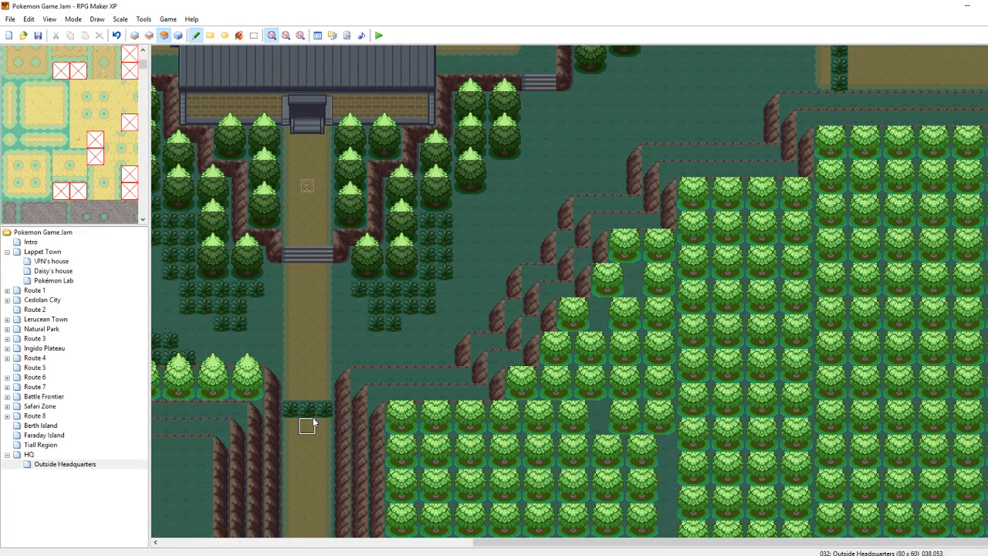
click(165, 36)
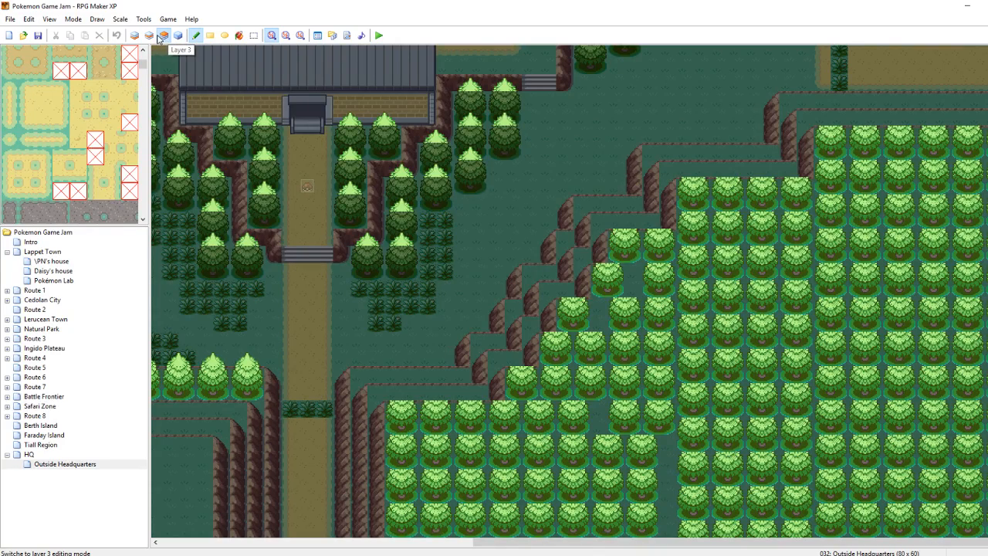
click(150, 36)
click(164, 36)
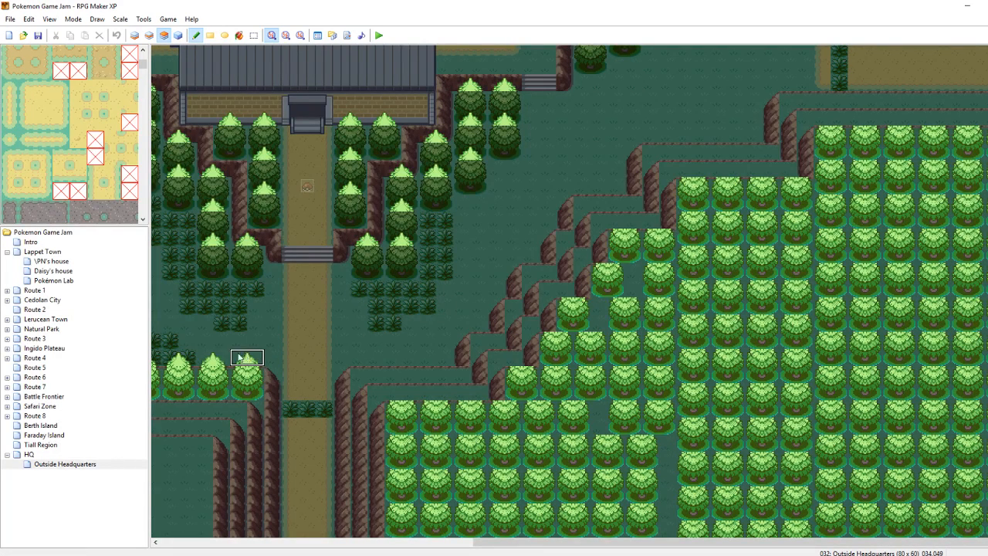
drag(393, 389, 476, 390)
click(513, 355)
click(560, 290)
click(606, 258)
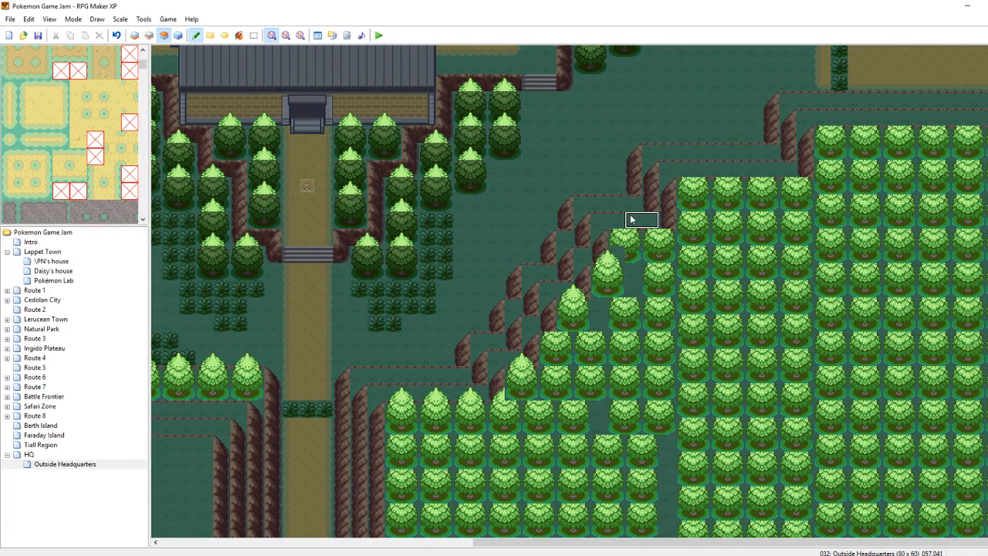
click(659, 220)
Place pointed treetops along the first row of the middle forest block and of the easternmost block
click(693, 170)
click(728, 170)
click(762, 169)
click(796, 170)
drag(827, 119, 986, 98)
right_click(950, 74)
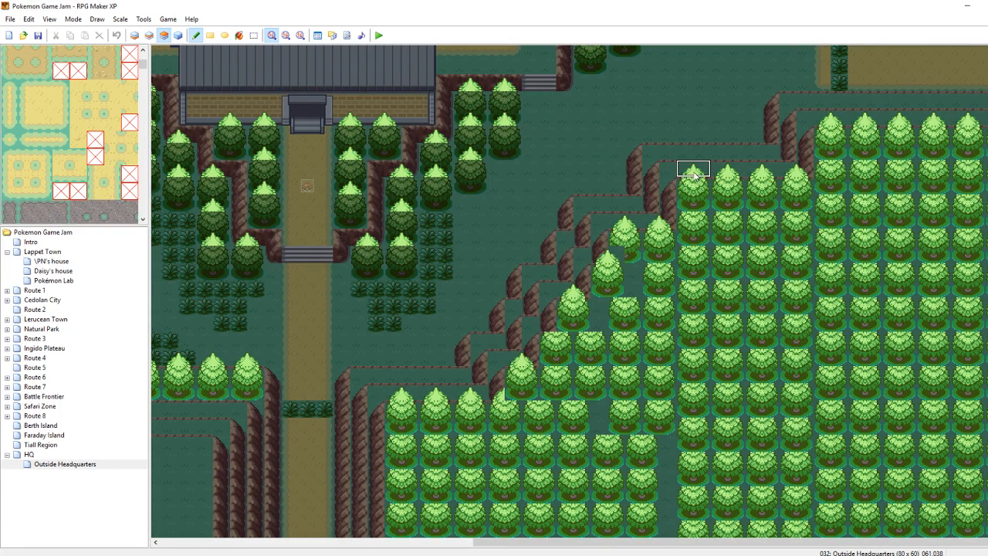
Add pointed treetops to the second row of the middle forest block and the second and third rows of the easternmost block
click(695, 203)
click(727, 204)
click(780, 203)
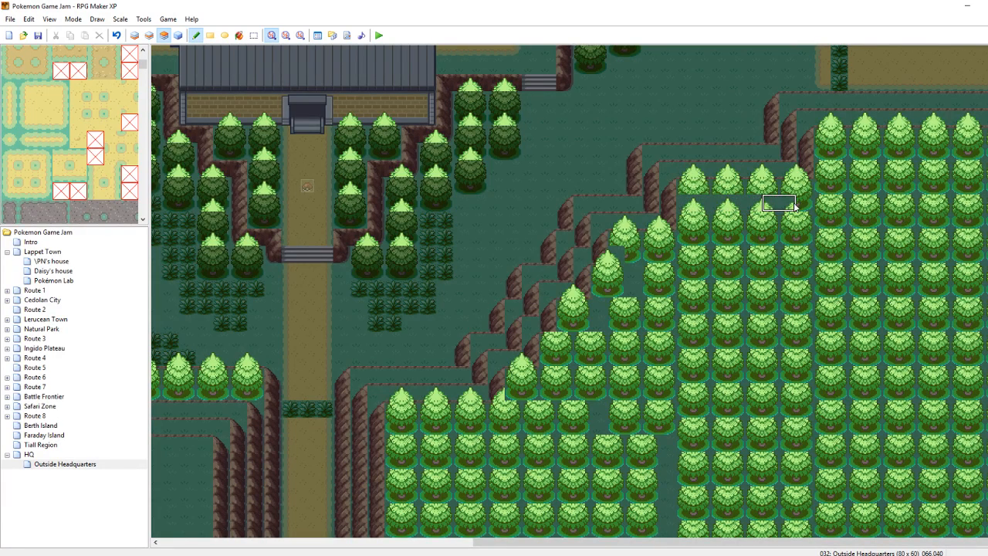
drag(830, 152, 986, 153)
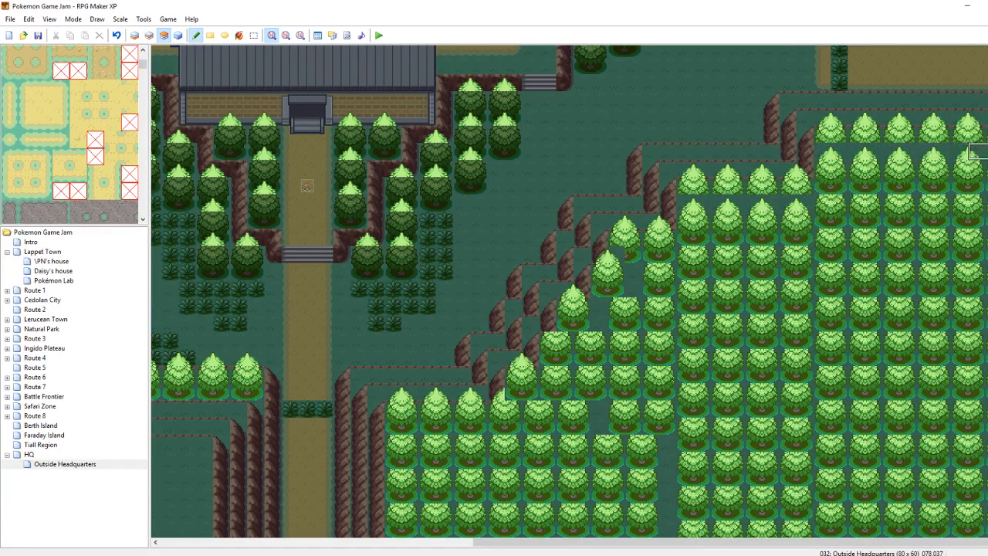
drag(976, 186, 831, 186)
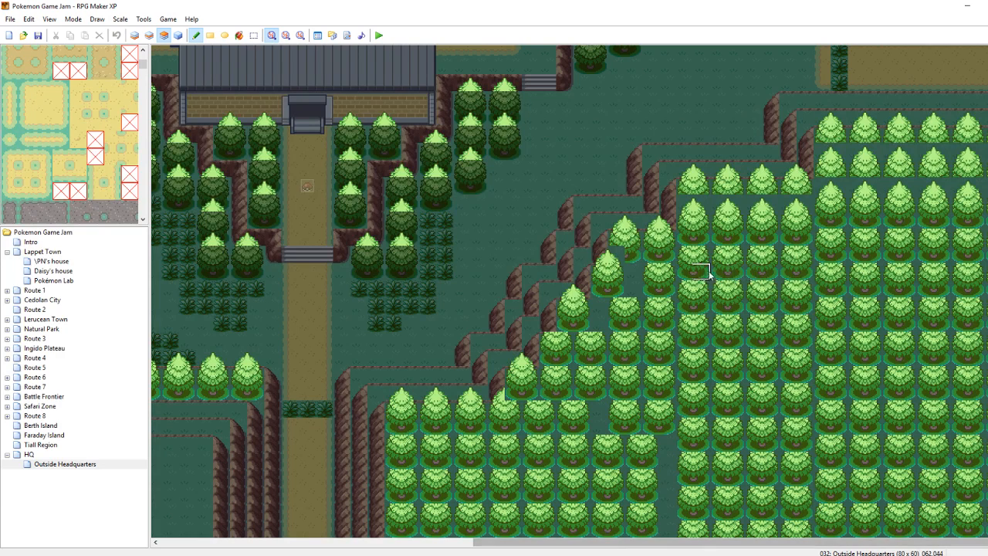
Cap the two-tree column, the remaining cliff-step trees and the rest of the lowest ledge's row with pointed treetops
click(663, 260)
click(662, 293)
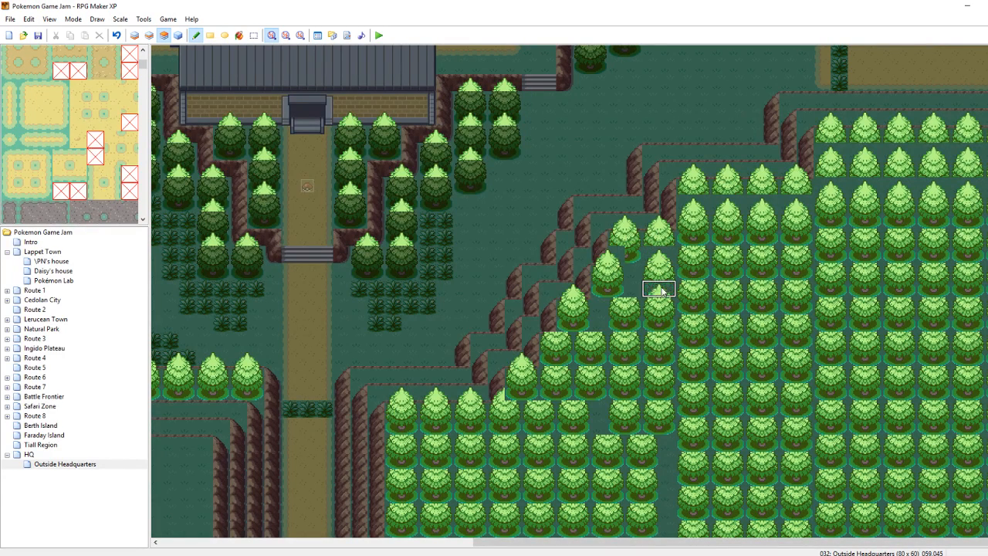
click(596, 330)
click(567, 331)
click(562, 361)
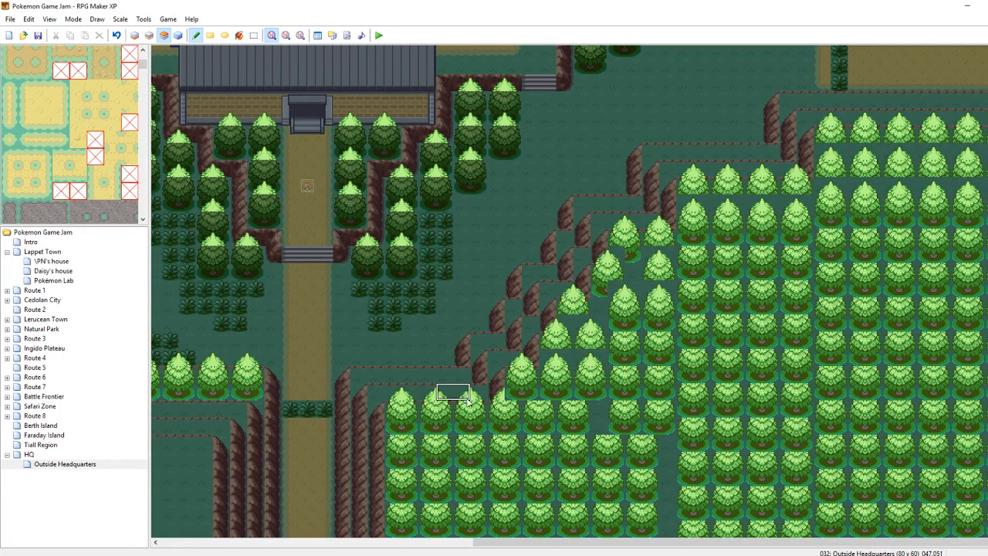
click(542, 394)
click(576, 393)
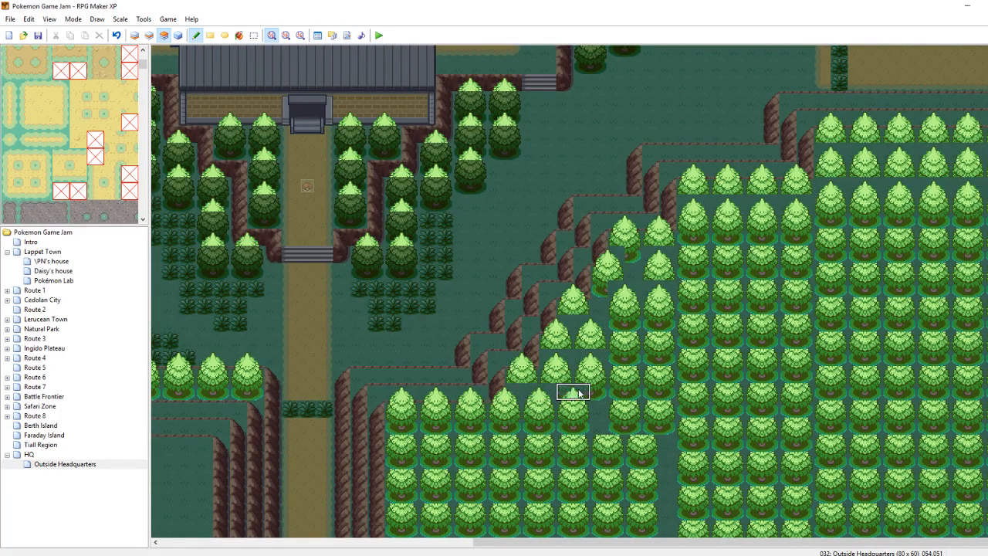
click(661, 390)
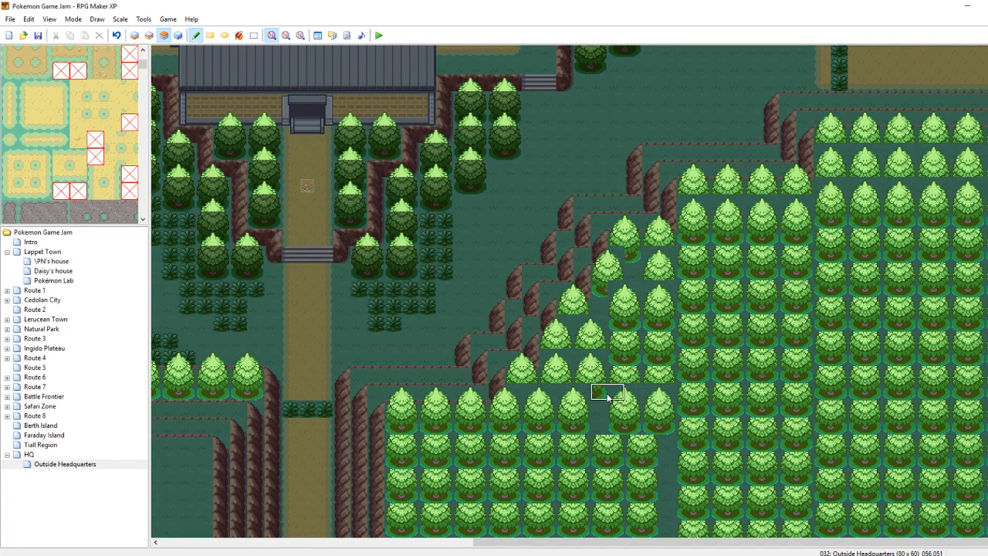
Copy the lowest ledge's treetop strip onto the three tree rows below it, down to the map's bottom edge
right_click(602, 394)
right_drag(473, 395, 390, 394)
click(392, 430)
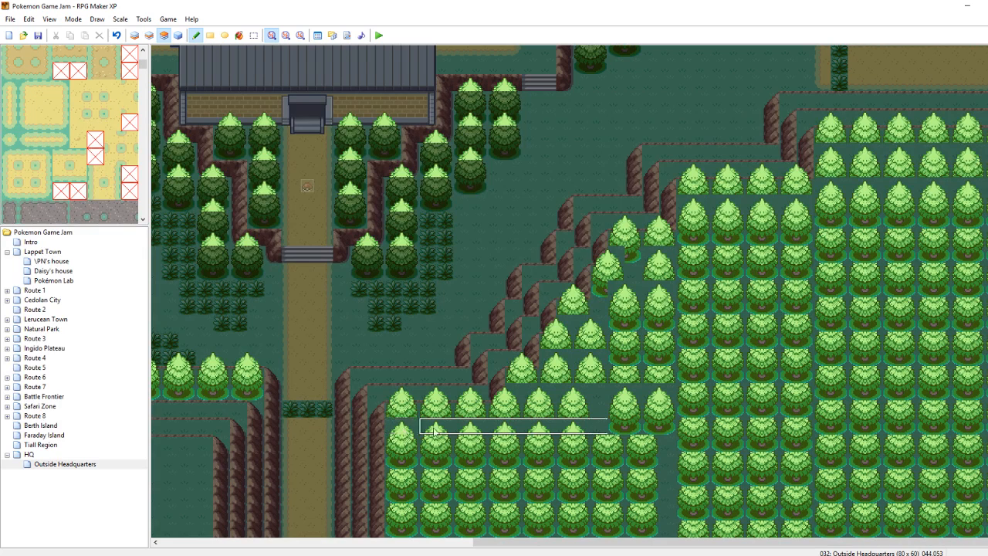
click(461, 431)
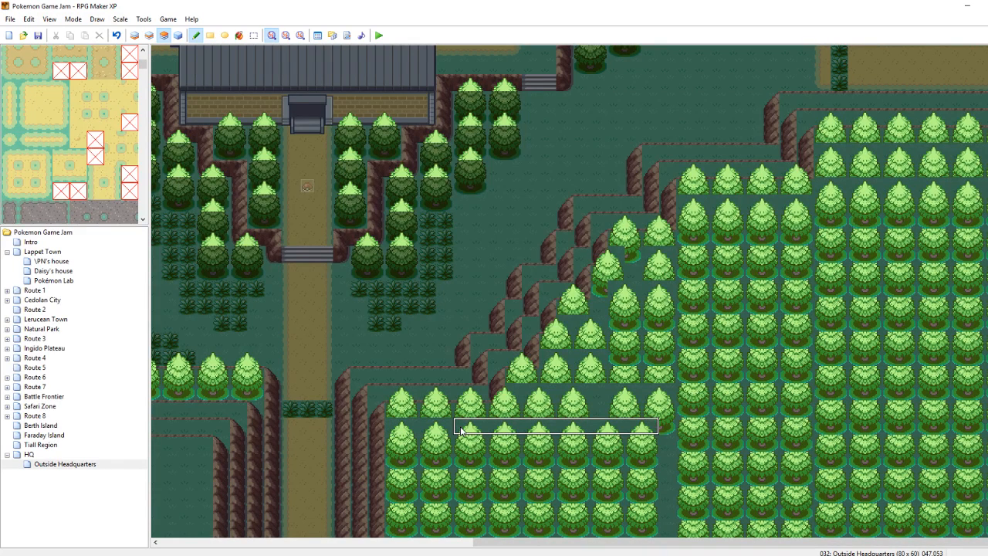
click(460, 462)
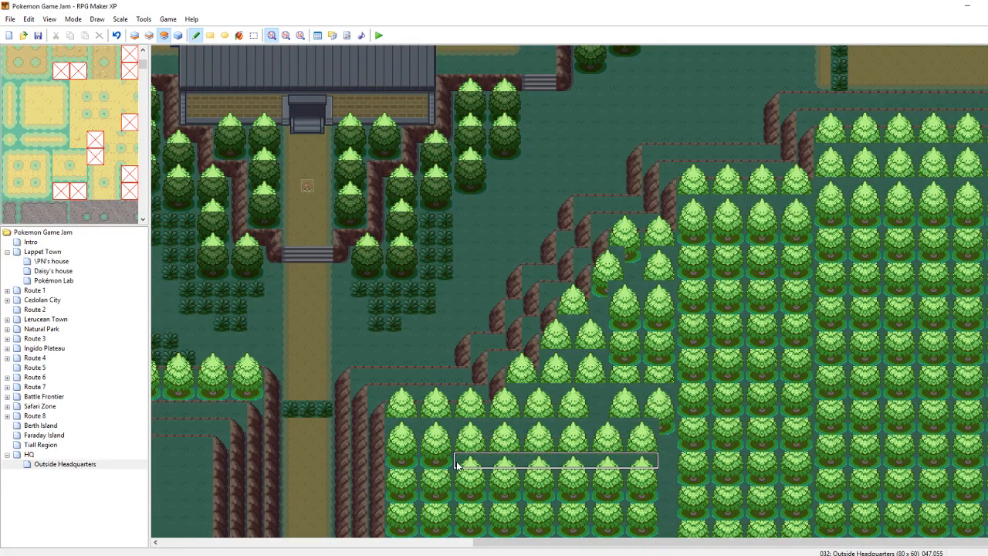
click(396, 477)
click(396, 494)
click(466, 501)
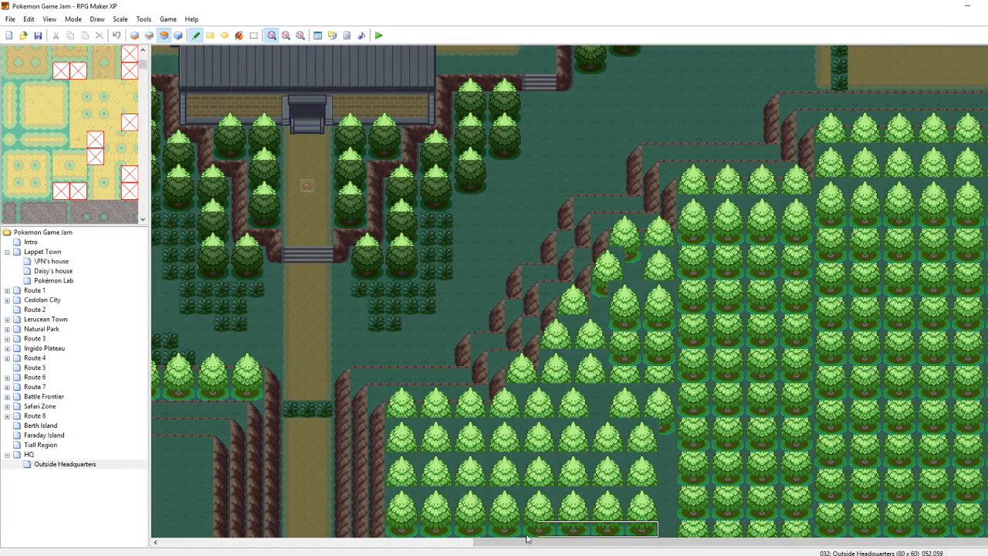
On layer 2, lay tree bases beneath the lower southwestern forest rows and clear the misaligned bases at the first row's east end
key(F6)
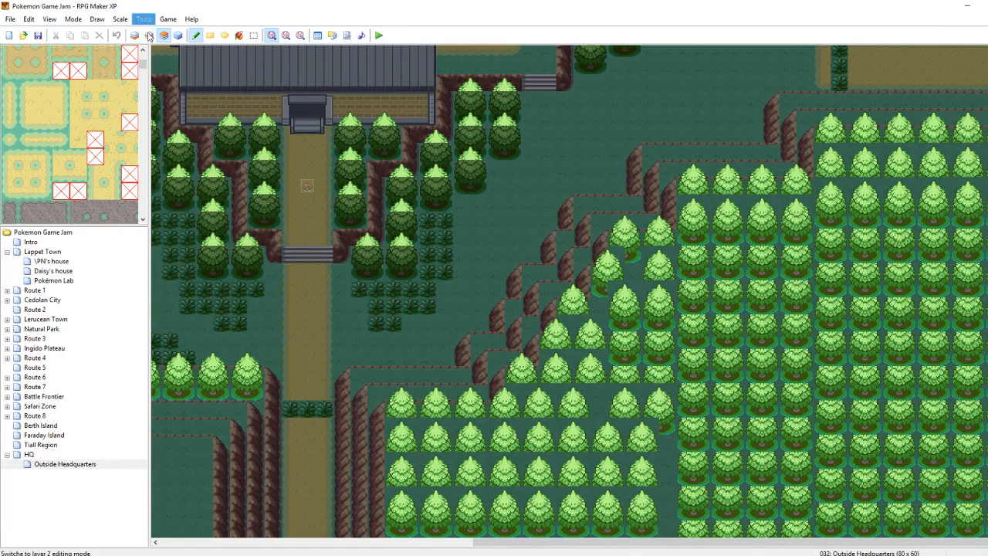
click(387, 489)
click(386, 455)
click(388, 429)
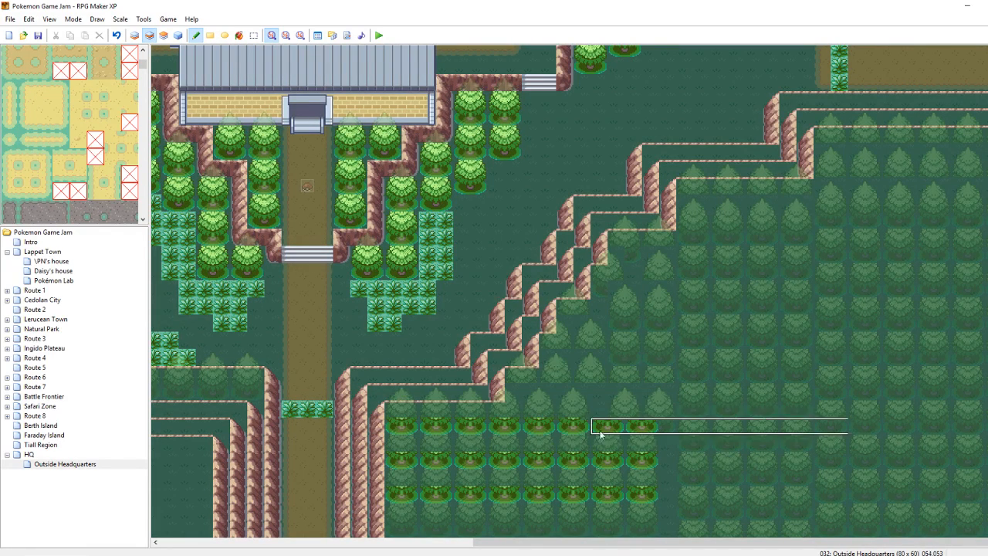
right_click(667, 441)
drag(651, 426, 600, 427)
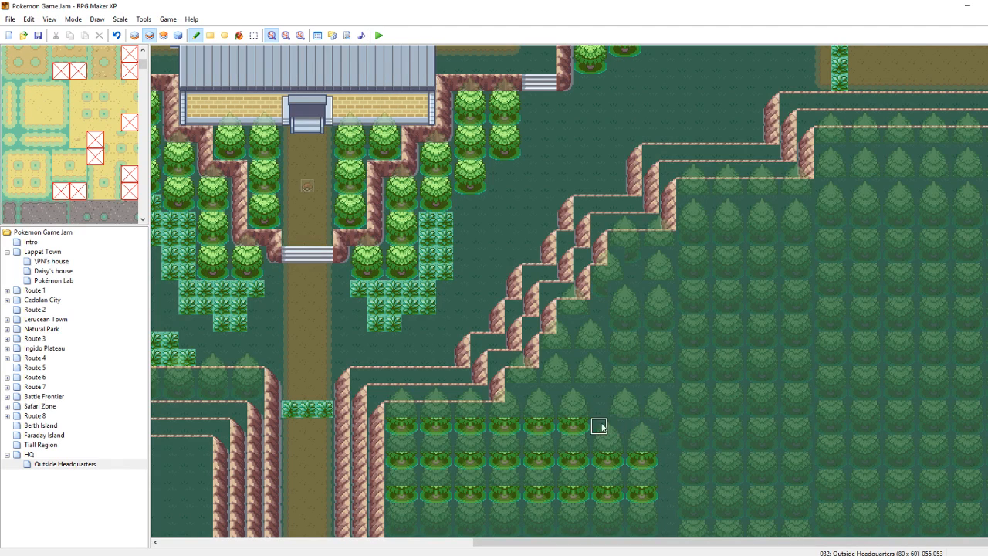
Stamp pairs of tree bases up the four lower rows of the two-tree-wide column
click(618, 430)
click(618, 395)
click(618, 360)
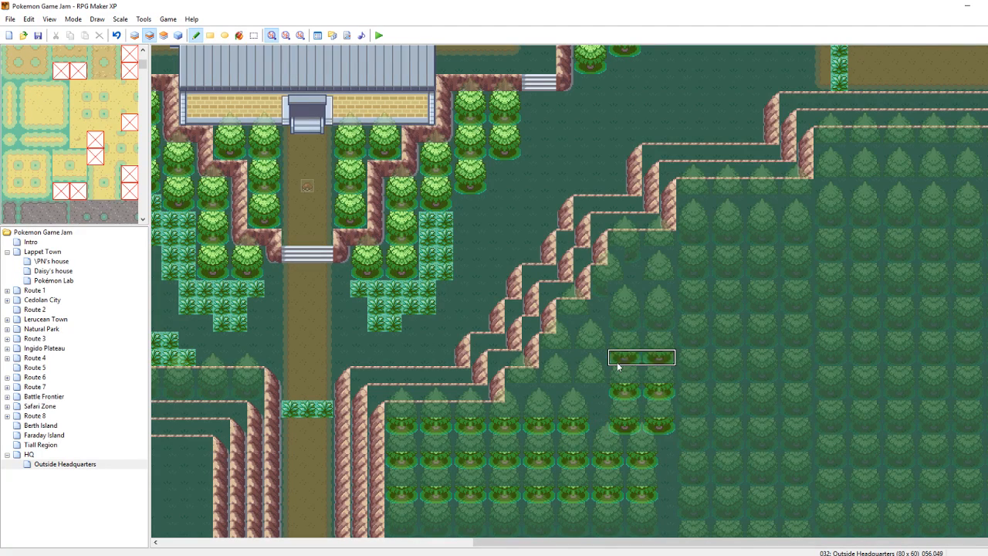
click(618, 327)
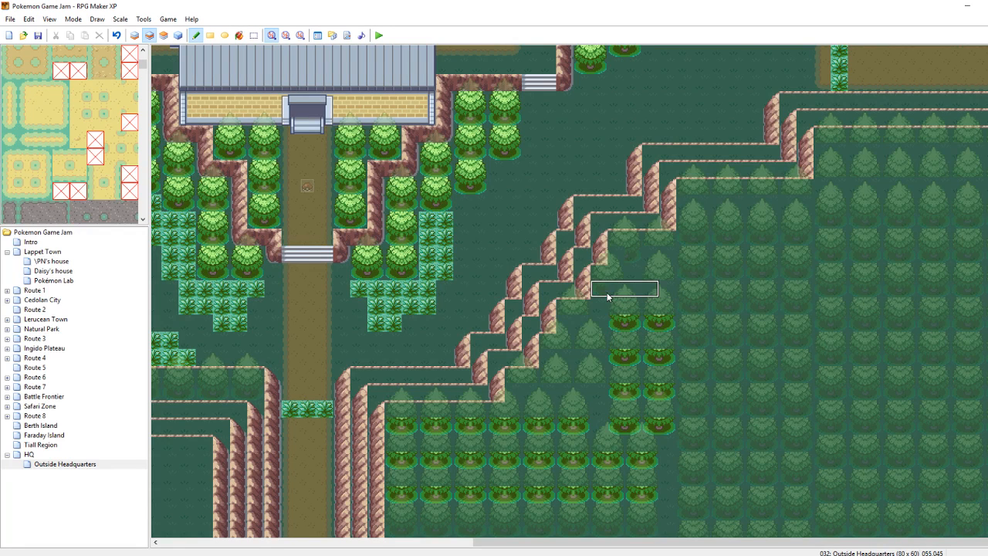
Place tree bases under the trees along the cliff steps and under the column's upper trees
click(549, 360)
click(546, 396)
click(503, 393)
click(562, 330)
click(595, 285)
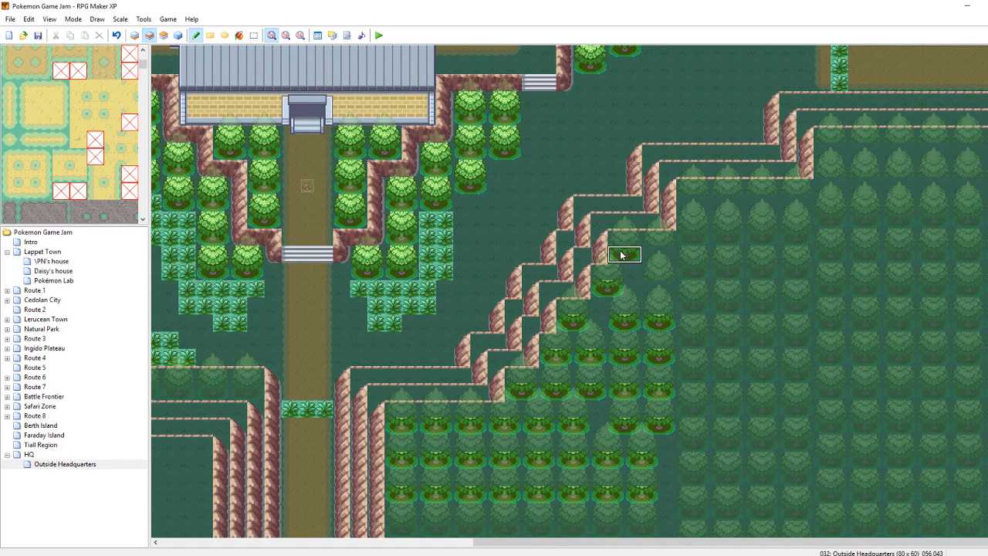
click(648, 255)
click(655, 287)
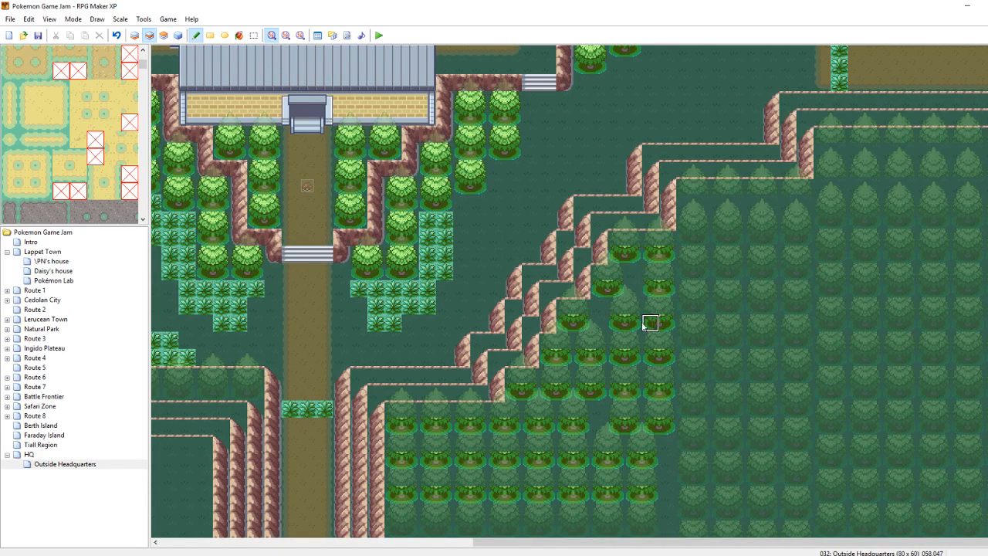
Lay four aligned tree bases along the top row of the middle forest block, replacing the misaligned ones
drag(684, 205, 751, 206)
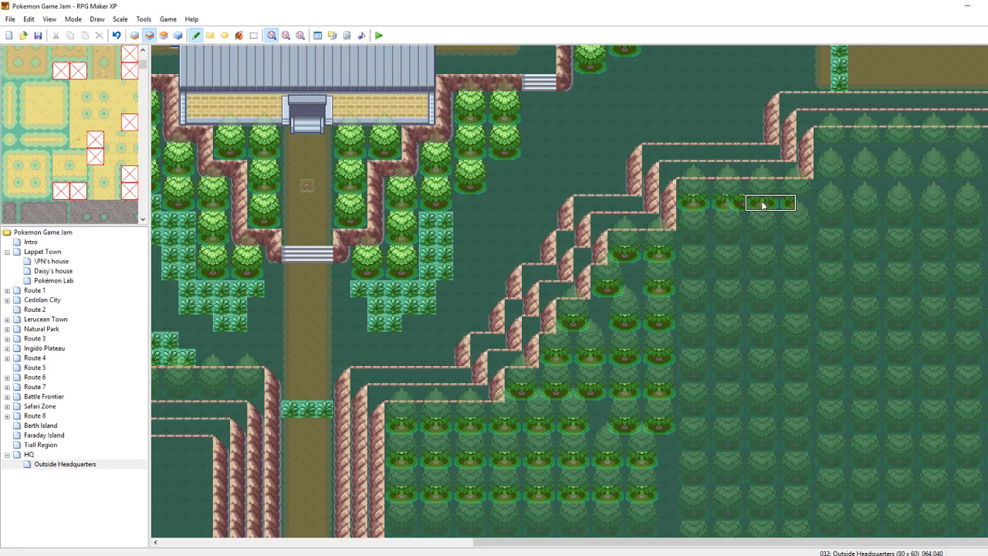
drag(773, 205, 715, 203)
right_drag(668, 255, 615, 255)
drag(689, 204, 736, 204)
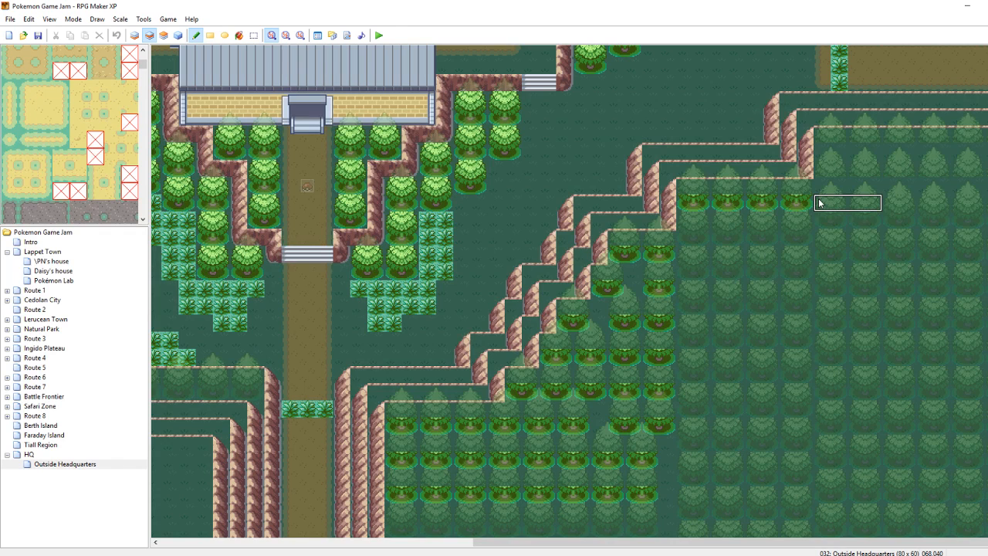
Lay tree bases along the first three rows of the easternmost forest block
mouse_move(823, 151)
mouse_down()
mouse_move(926, 146)
mouse_move(849, 155)
mouse_move(930, 157)
mouse_up()
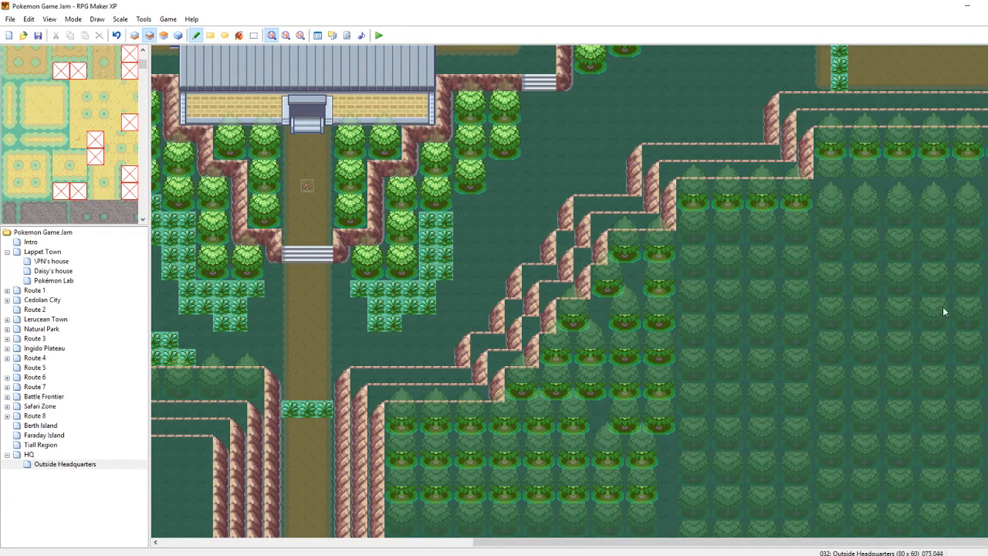
drag(830, 185, 968, 185)
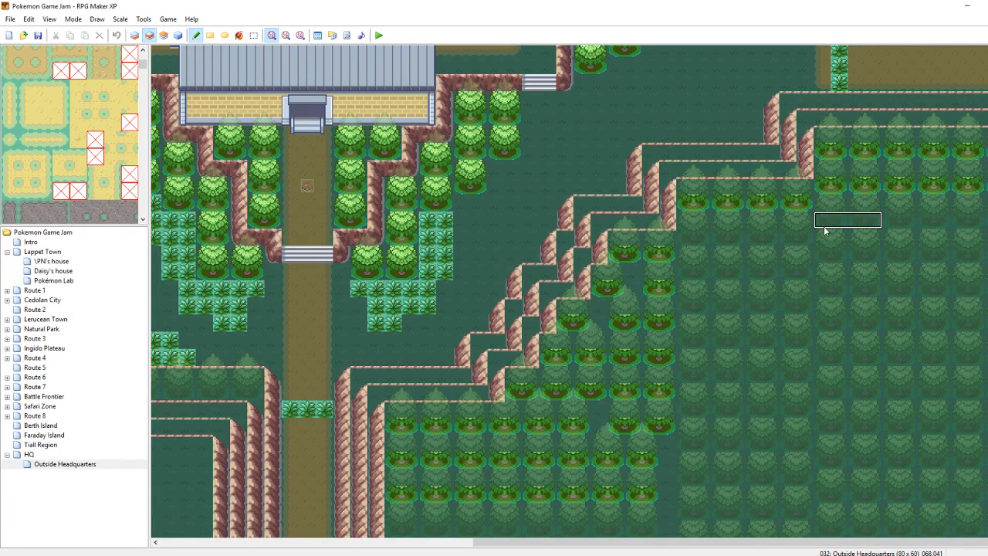
drag(825, 226, 924, 225)
Copy the easternmost block's row of tree bases onto each remaining row down to the map's bottom edge
right_drag(823, 221, 979, 219)
click(831, 255)
click(831, 289)
click(831, 323)
click(830, 358)
click(831, 392)
click(831, 426)
click(831, 460)
click(830, 494)
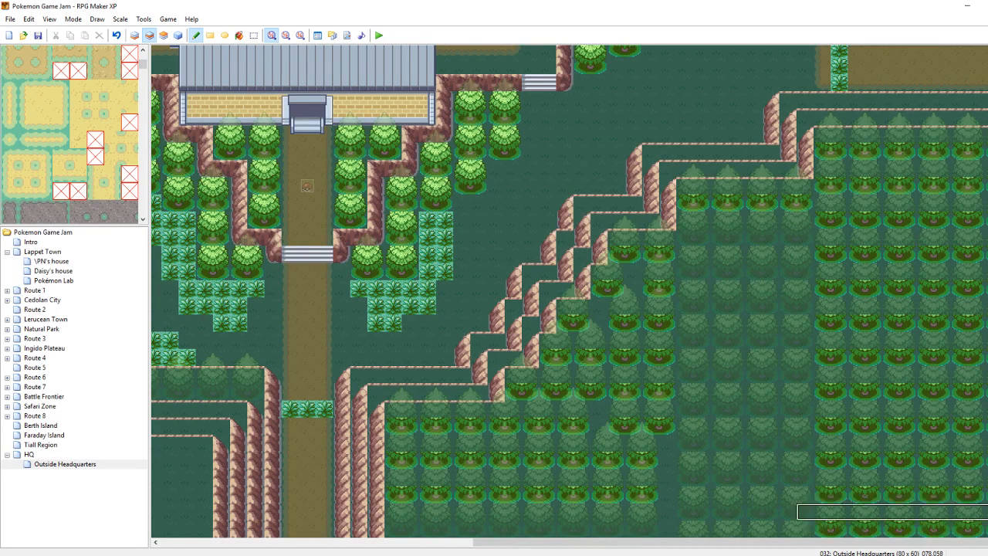
Copy the middle block's row of four tree bases onto every tree row below it
right_drag(803, 203, 684, 203)
click(684, 236)
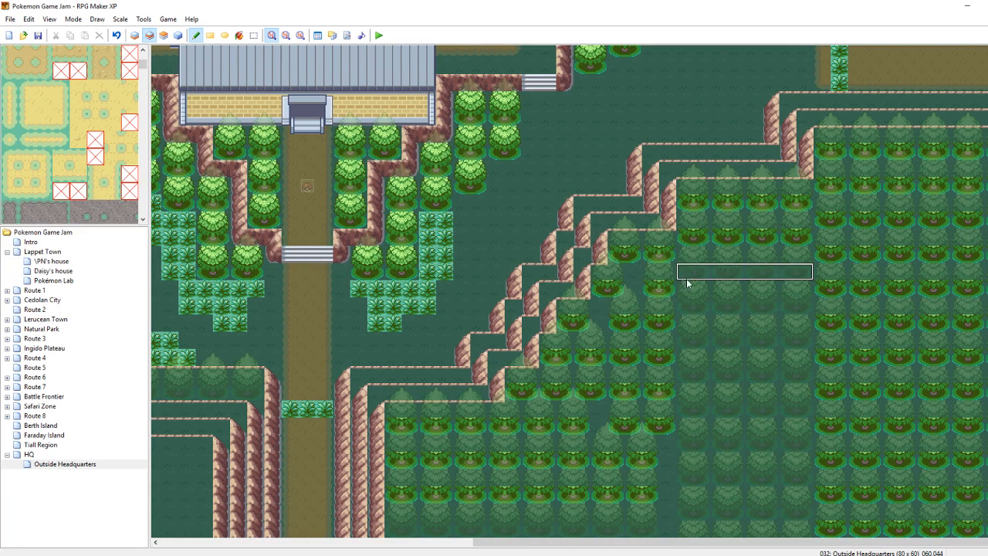
click(686, 280)
click(685, 314)
click(684, 347)
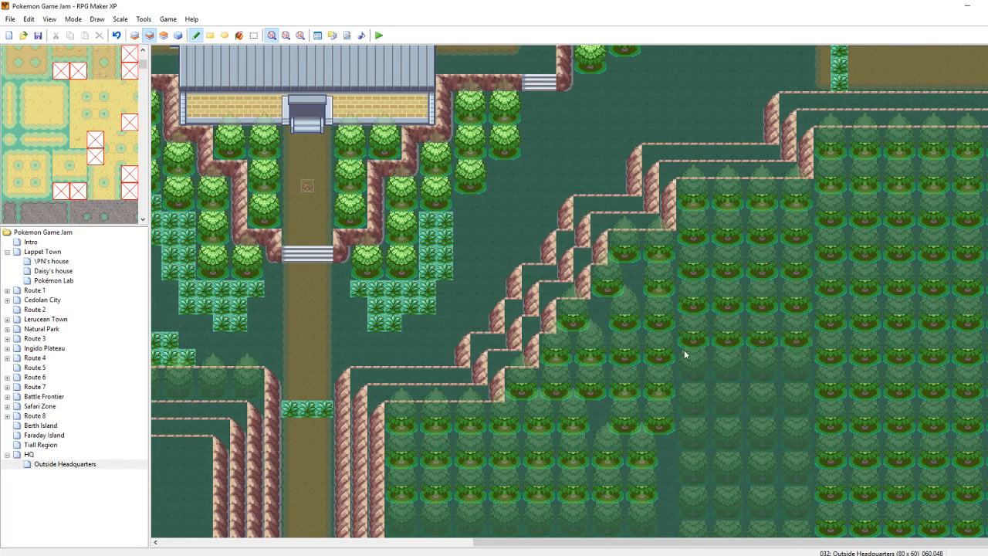
click(684, 375)
click(683, 410)
click(683, 445)
click(682, 480)
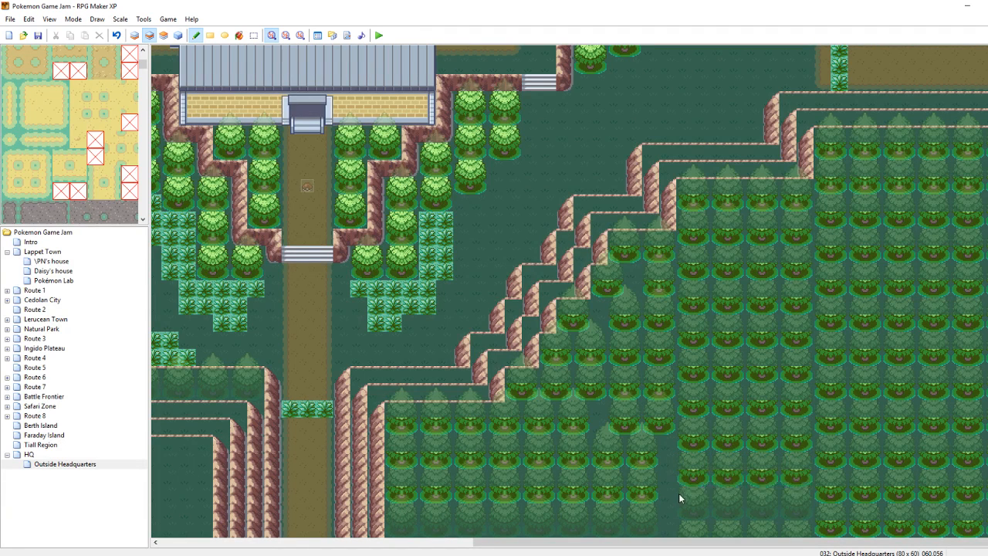
click(680, 509)
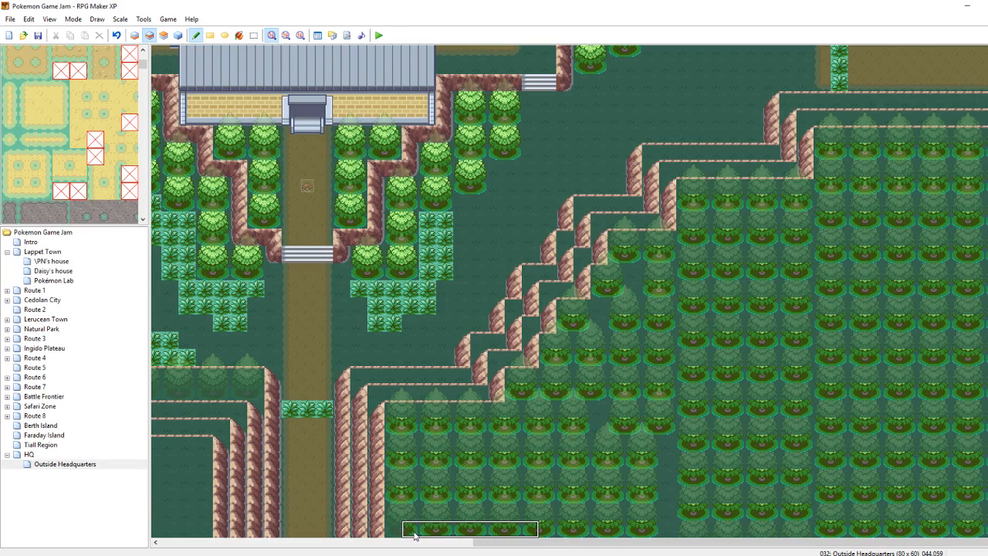
Save the project and return to layer 3 with the pair of treetops above the cliff-step trees copied
key(ctrl+s)
right_click(434, 354)
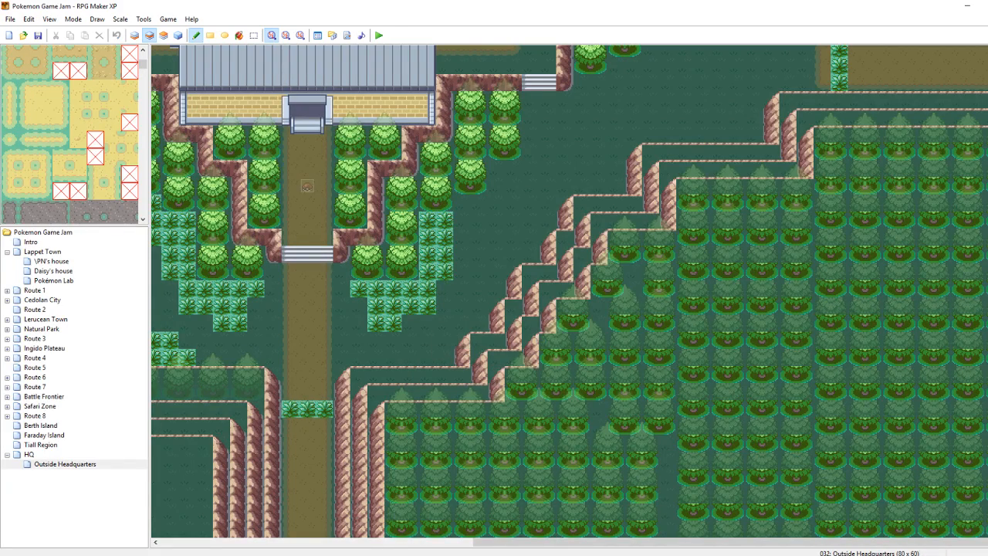
key(space)
click(163, 35)
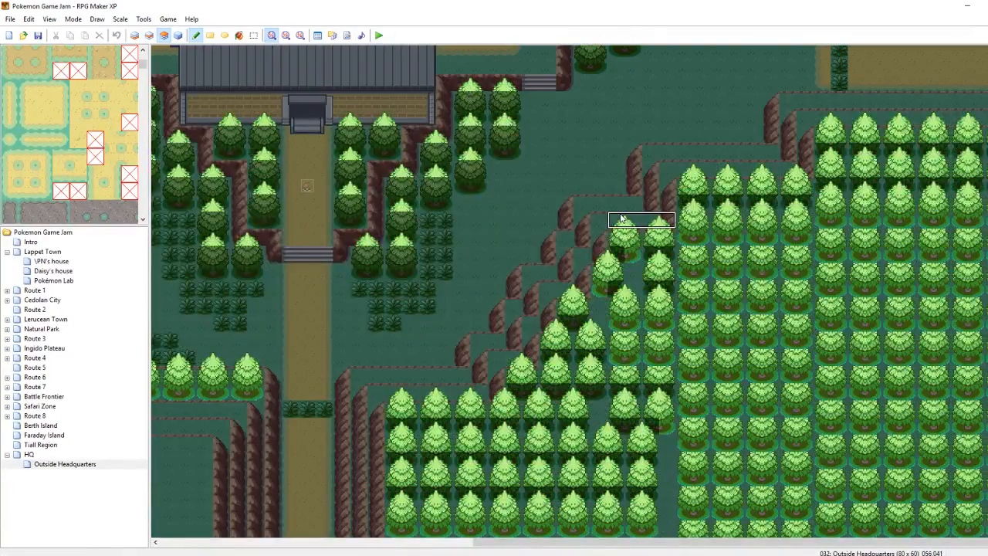
key(space)
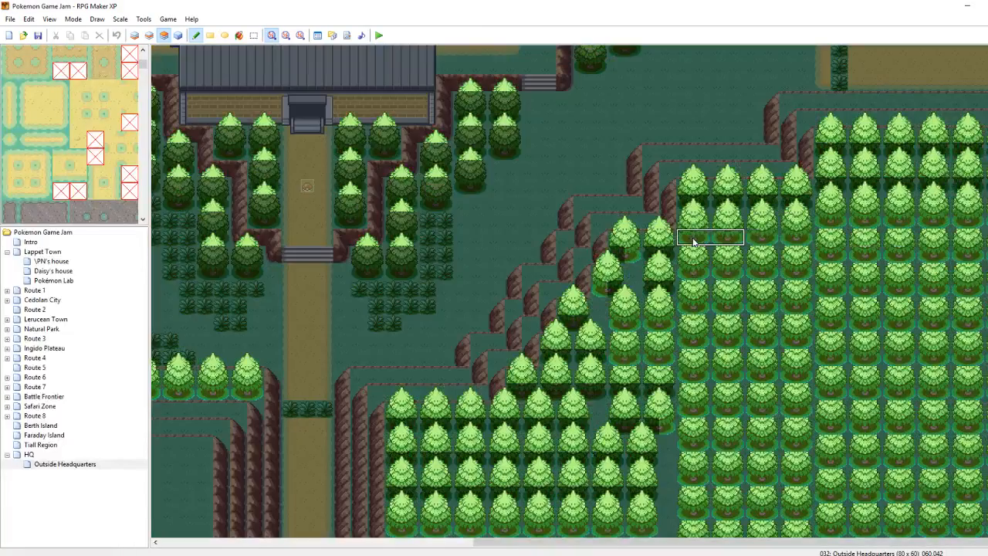
Overlay treetops on the third row of the middle forest block and on the easternmost block's upper tree rows
click(690, 239)
drag(741, 240, 756, 238)
key(space)
mouse_move(827, 220)
mouse_down()
mouse_move(948, 220)
mouse_move(823, 225)
mouse_up()
key(ctrl+z)
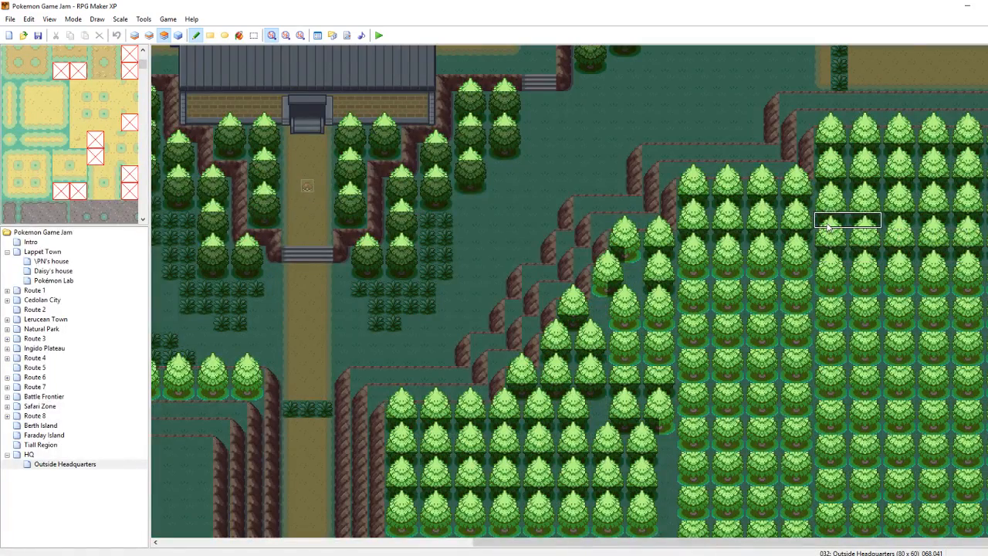
right_drag(827, 225, 951, 224)
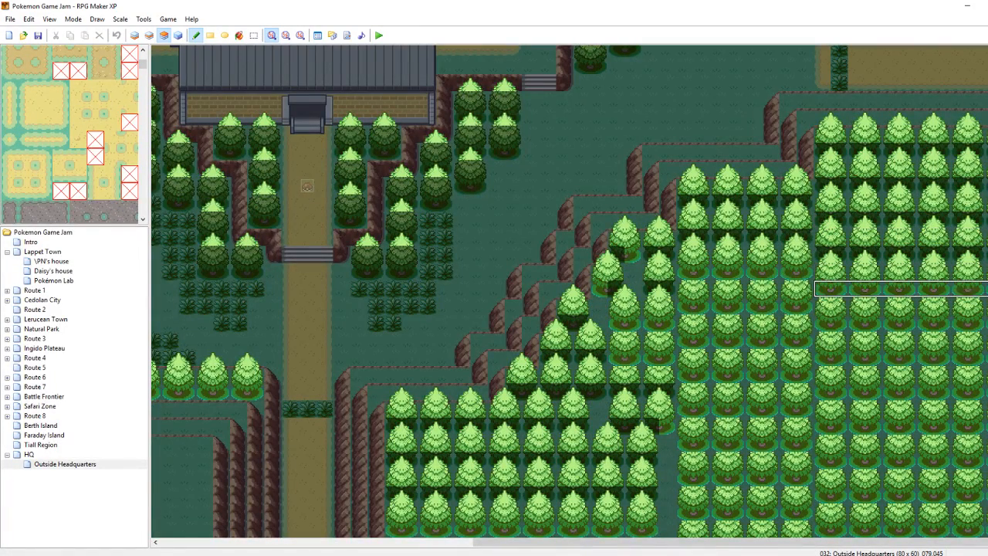
click(826, 291)
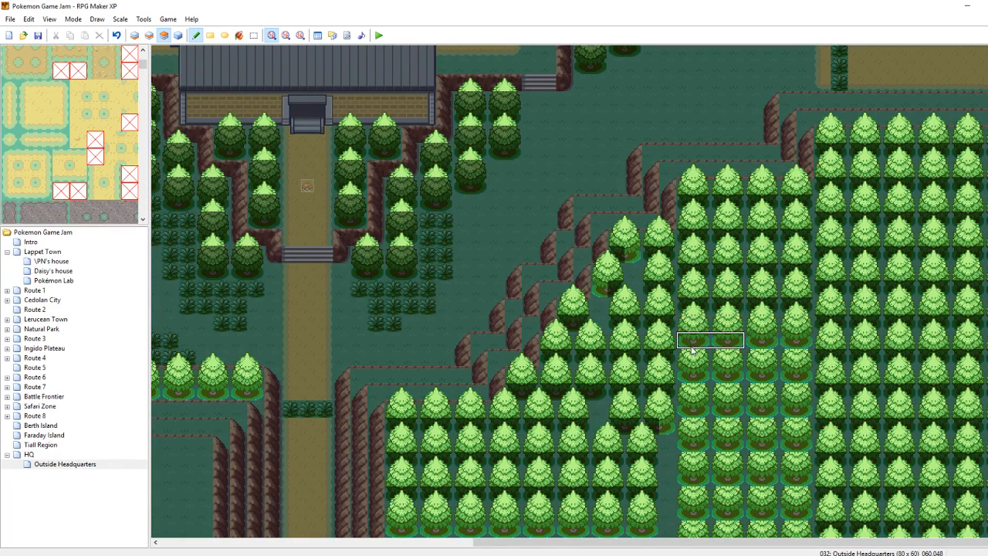
Copy the middle block's row of four treetops onto each remaining tree row below it
right_drag(802, 341, 688, 340)
click(692, 376)
click(687, 408)
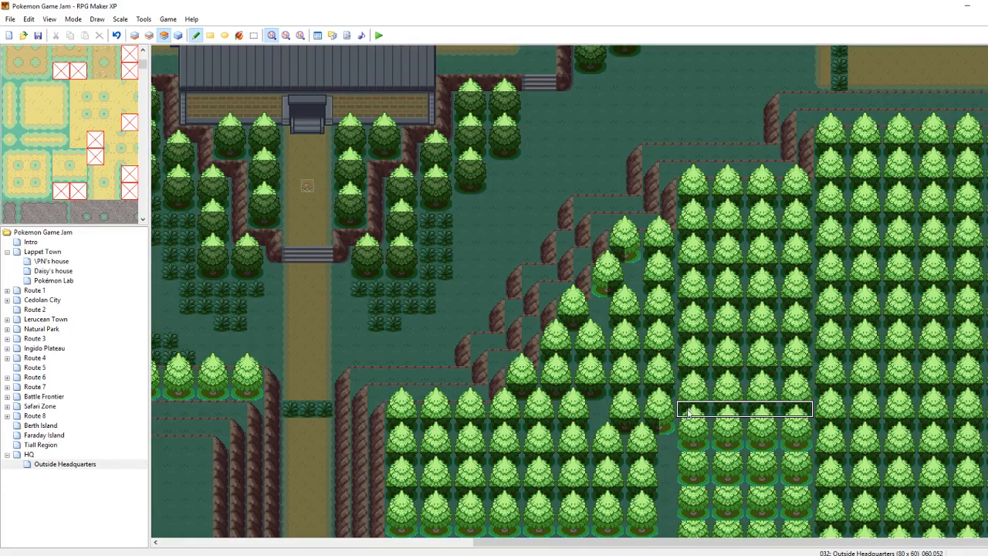
click(685, 448)
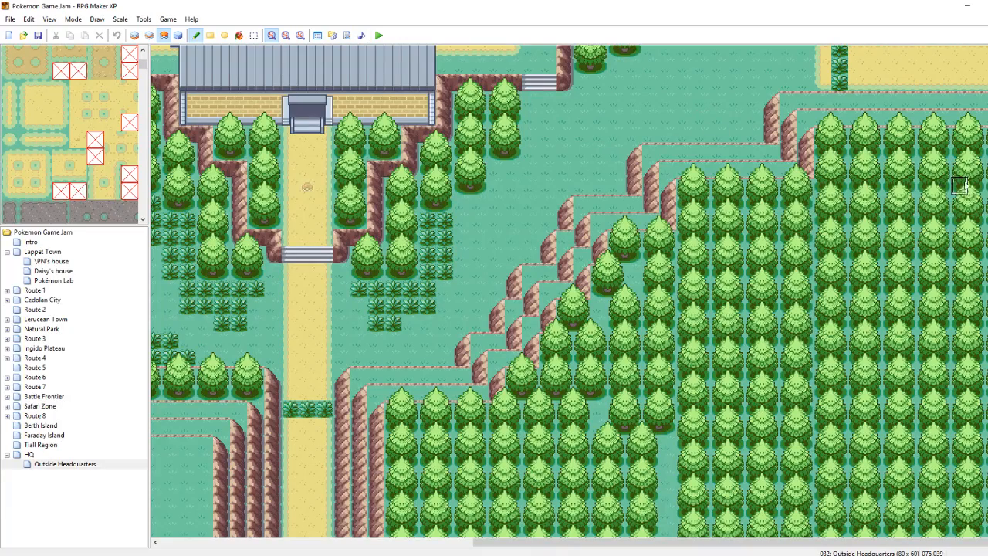
On layer 2, start another outer cliff tier above the northeastern ridge, stepping up from the map's east edge
scroll(570, 292, up, 5)
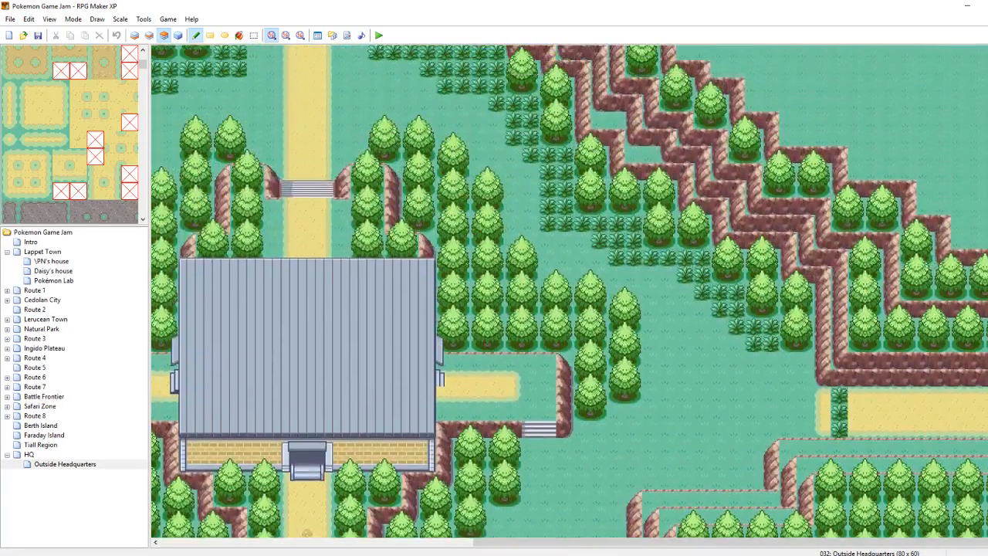
scroll(570, 292, up, 1)
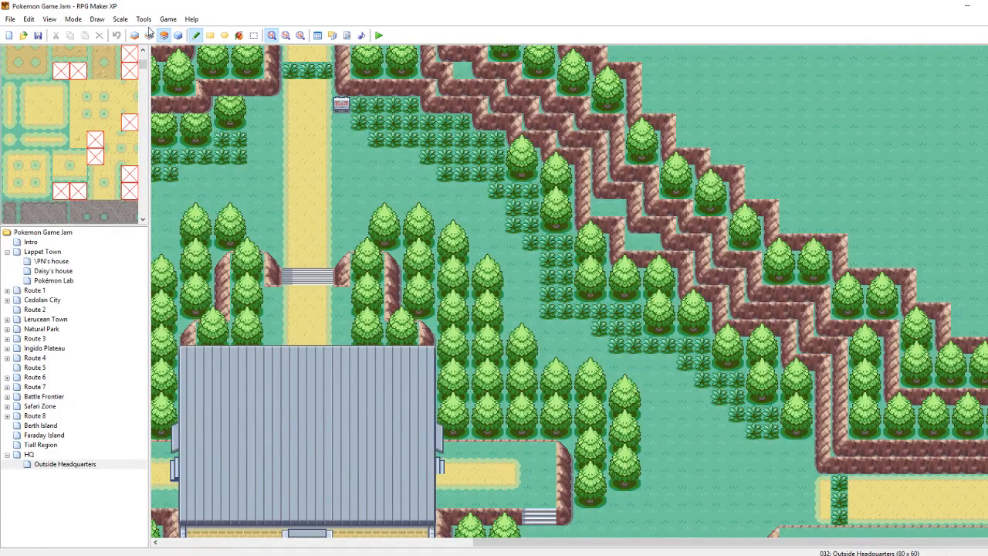
click(149, 34)
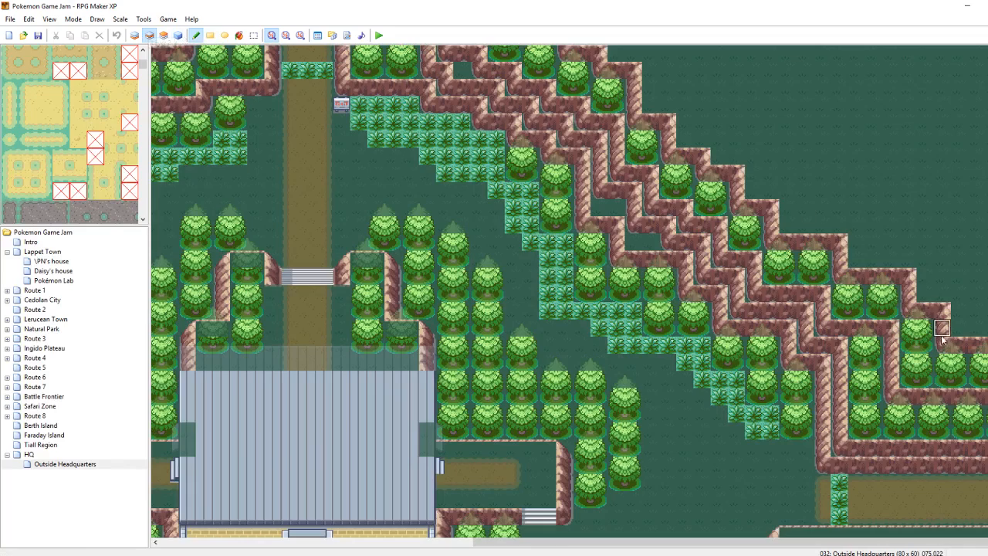
click(965, 339)
drag(967, 340, 986, 332)
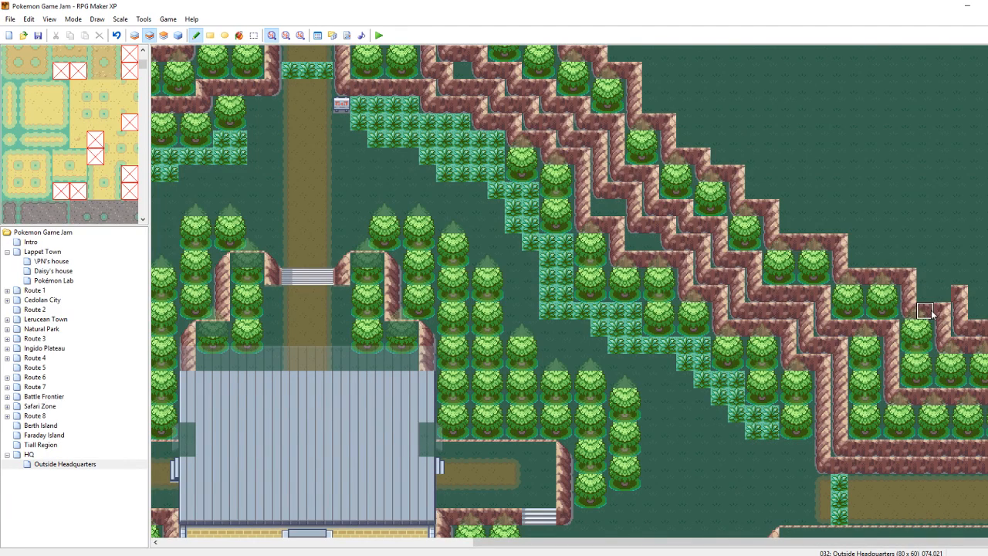
click(923, 258)
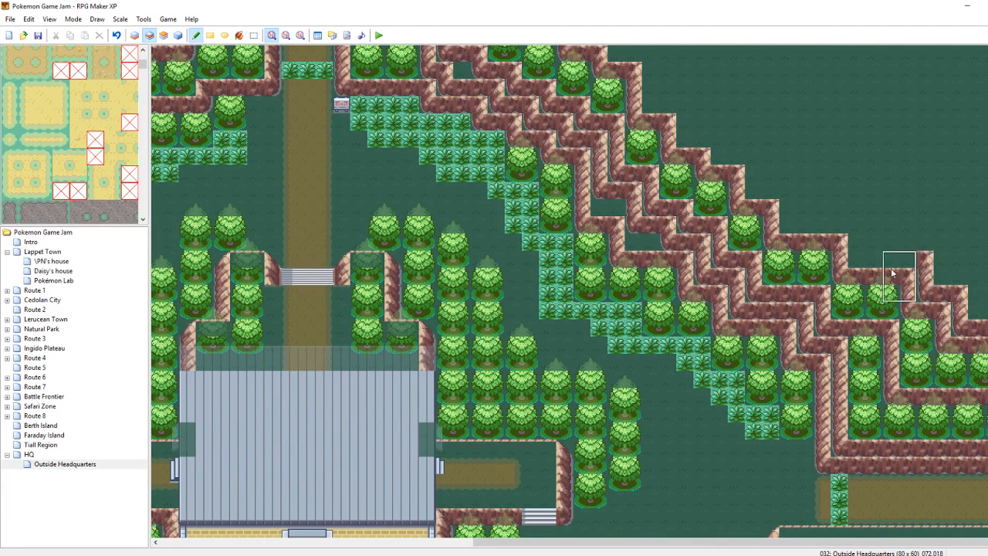
drag(908, 258, 874, 258)
Repeat the copied cliff step diagonally up the northeastern ridge, extending the new outer tier toward the northern path
mouse_move(838, 272)
right_down()
mouse_move(838, 243)
mouse_move(775, 239)
mouse_move(754, 206)
mouse_move(740, 204)
mouse_move(737, 173)
mouse_move(687, 153)
mouse_move(637, 72)
right_up()
click(854, 227)
click(784, 208)
click(752, 159)
click(719, 140)
click(685, 108)
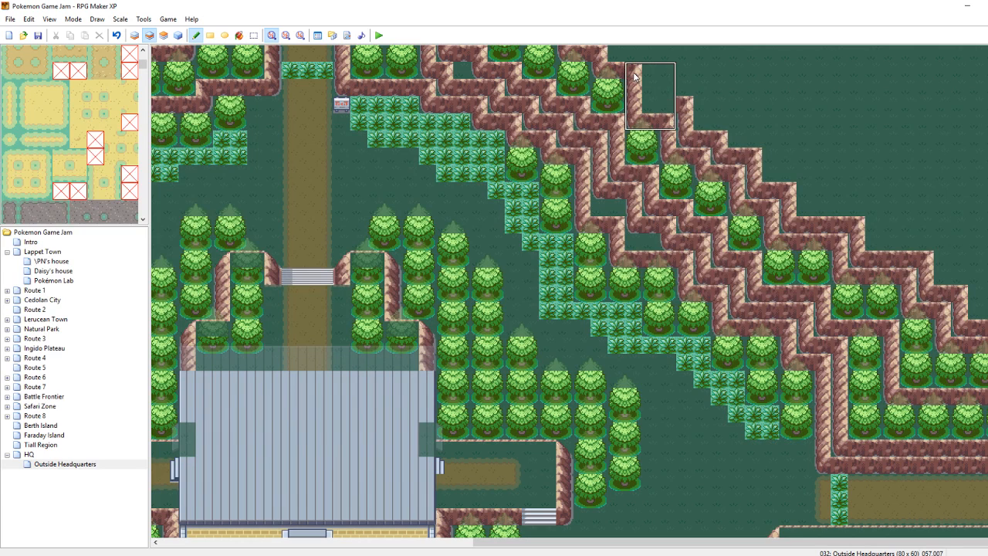
click(652, 51)
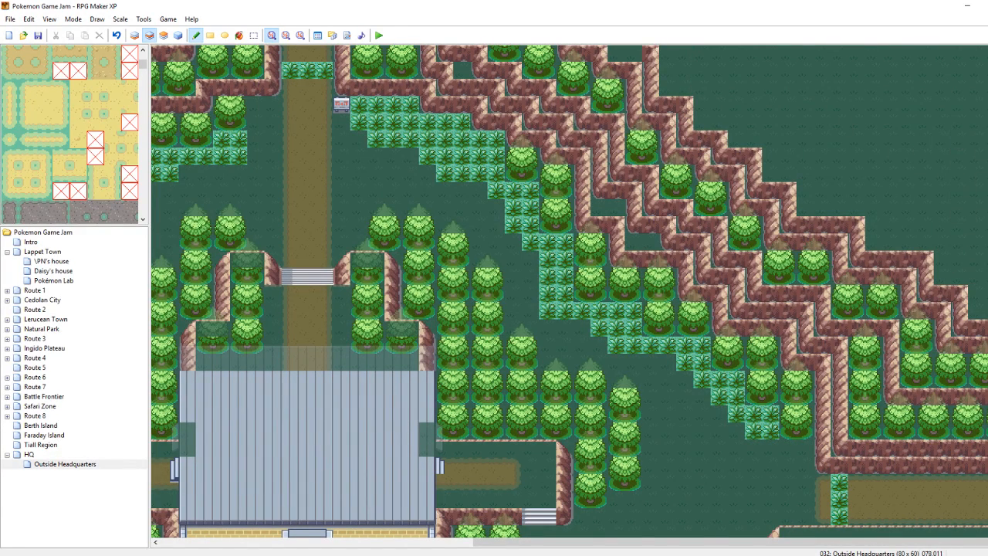
scroll(570, 291, up, 3)
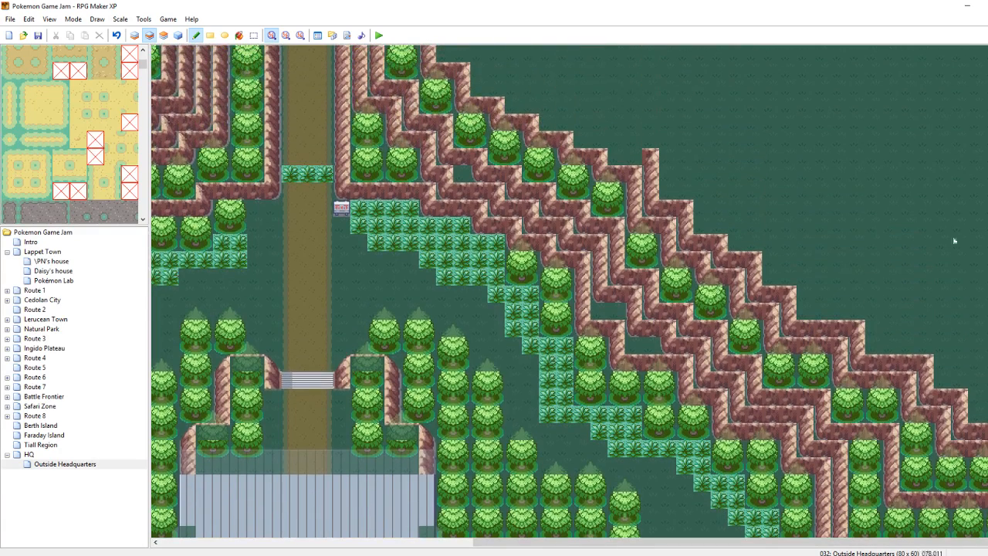
mouse_move(614, 142)
mouse_down()
mouse_move(596, 157)
mouse_move(562, 143)
mouse_move(580, 122)
mouse_move(562, 144)
mouse_move(554, 105)
mouse_move(486, 85)
mouse_move(486, 71)
mouse_move(466, 100)
mouse_move(462, 82)
mouse_move(479, 51)
mouse_up()
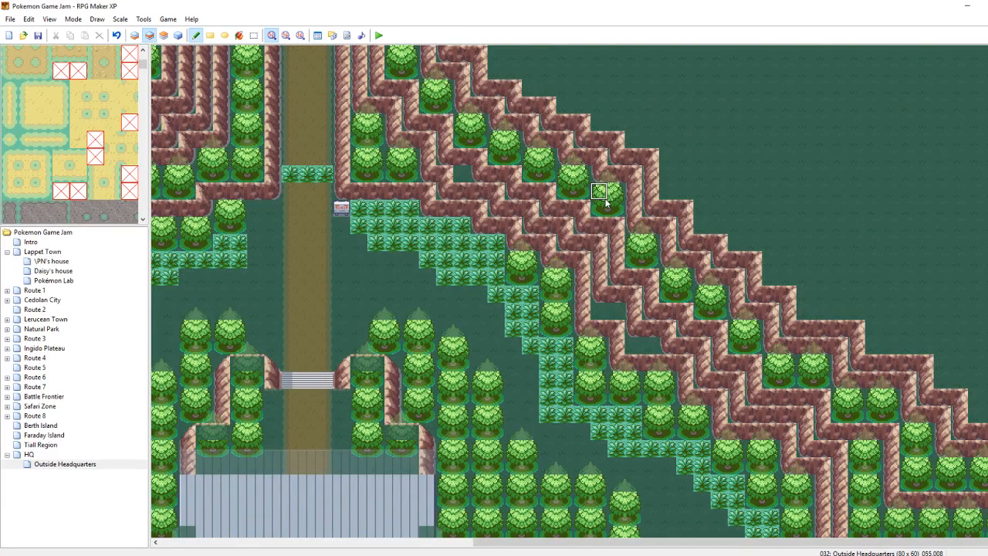
On layer 3, stack three trees down the outer side of the southwestern cliffs, just west of the entrance path
scroll(340, 207, down, 5)
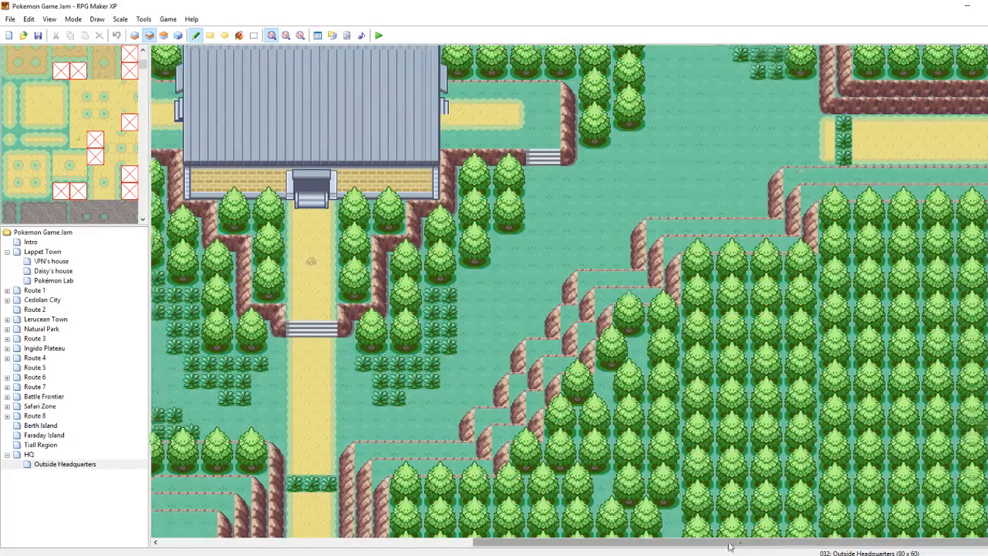
drag(743, 542, 395, 536)
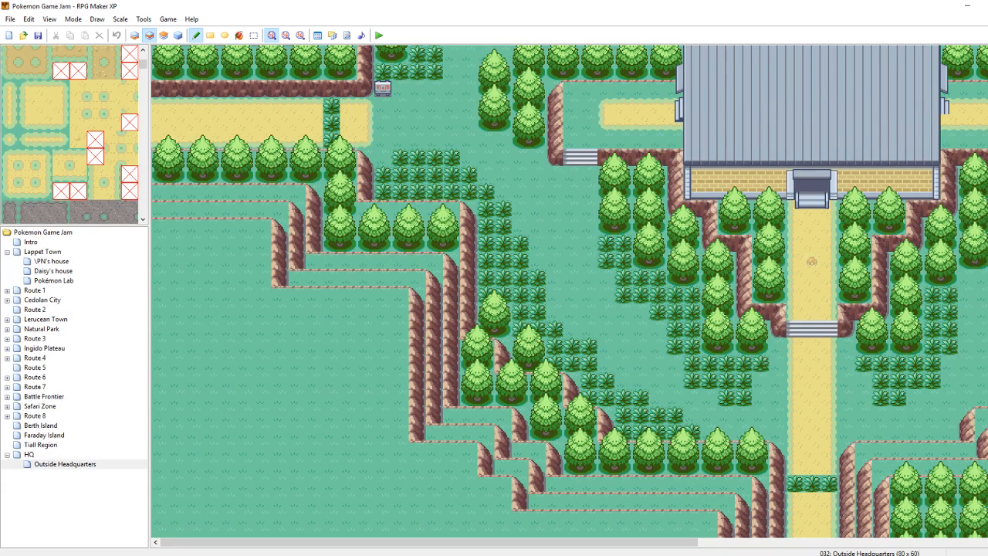
key(F4)
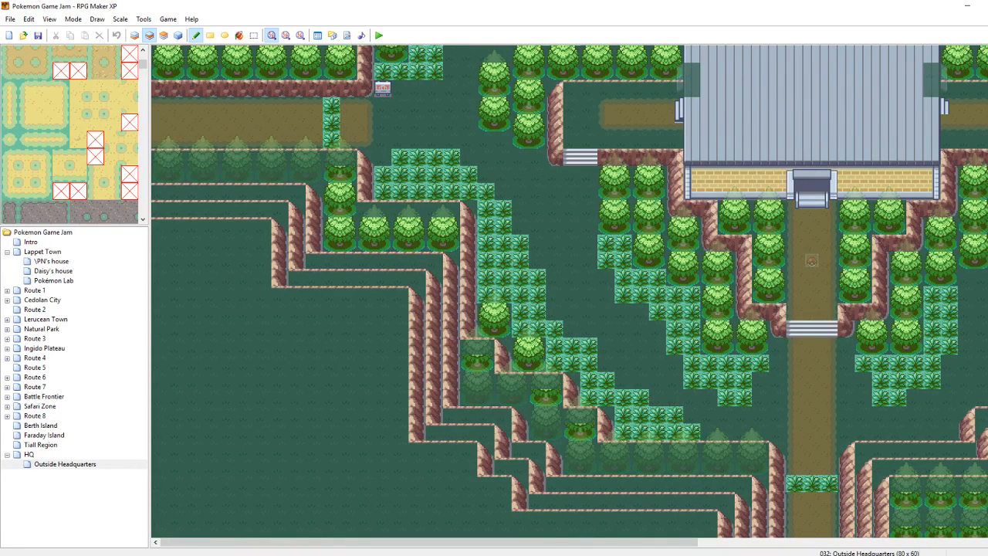
scroll(552, 275, down, 3)
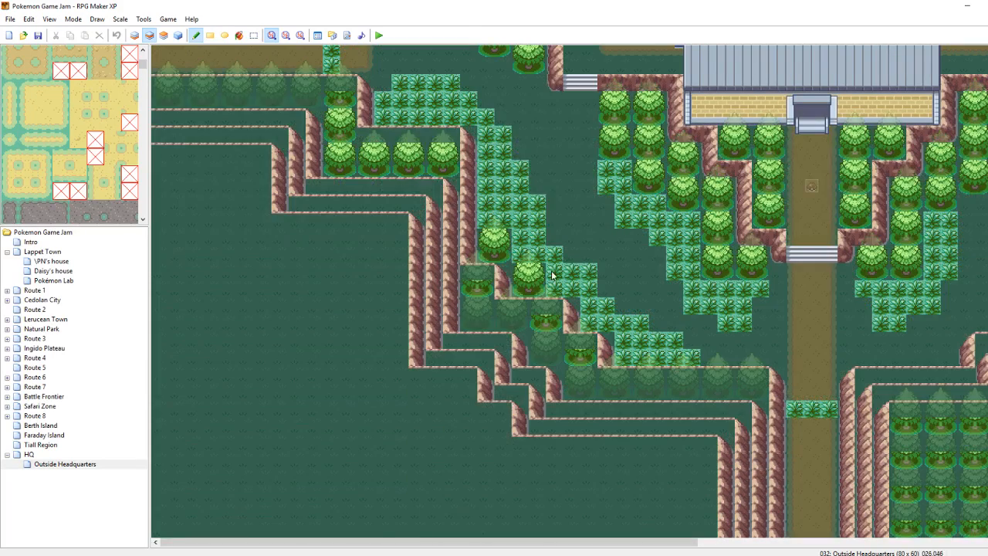
click(163, 34)
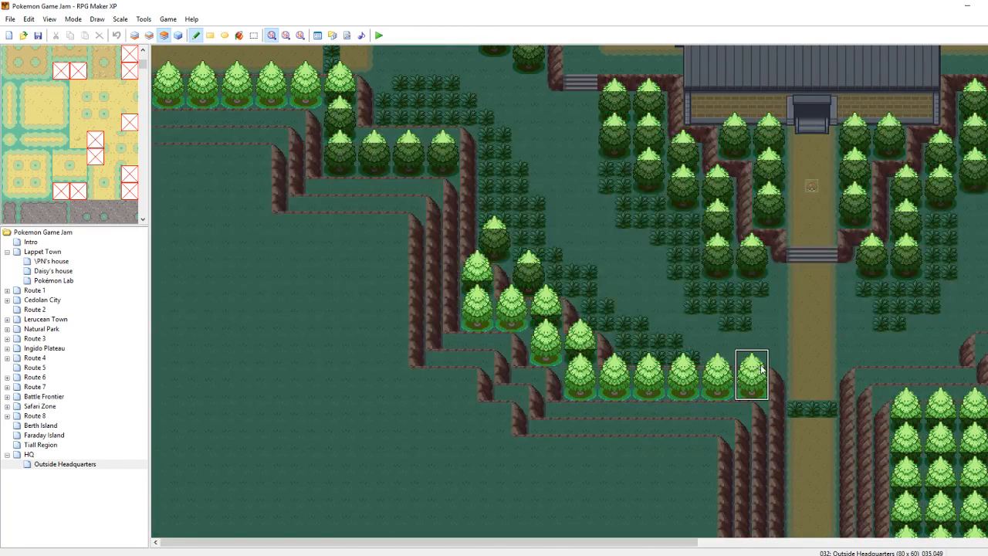
click(700, 438)
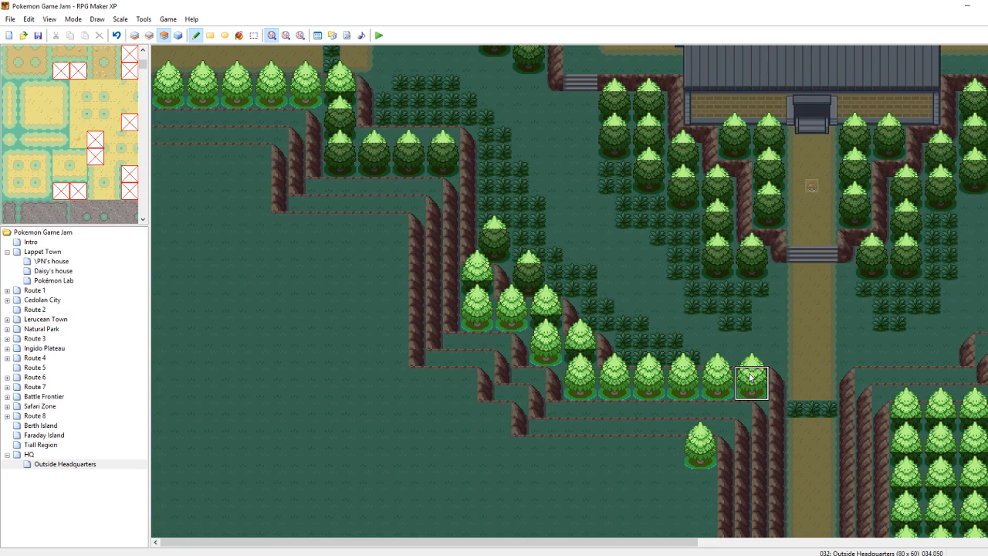
click(699, 484)
click(699, 521)
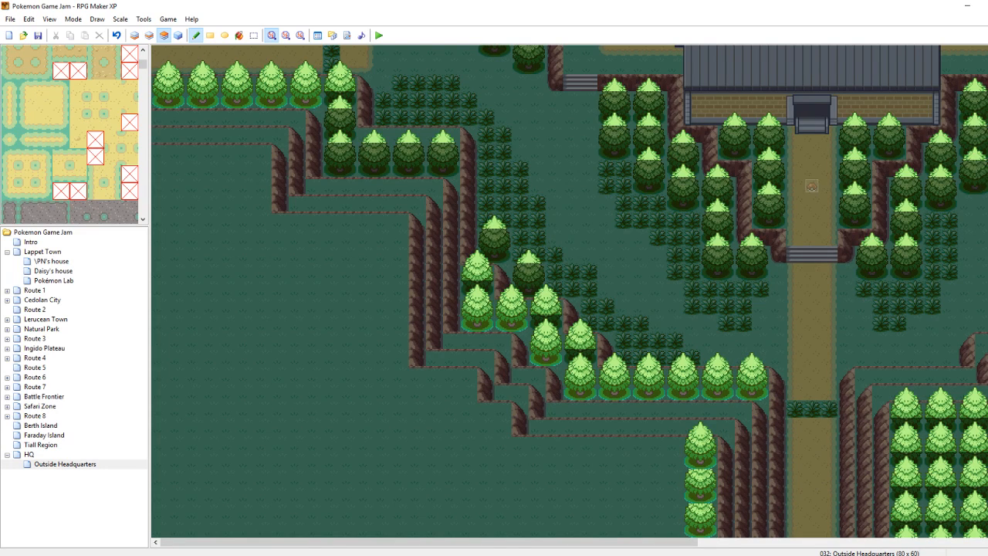
Extend the southwestern trees westward with five more in a row along the lowest cliff edge
click(660, 450)
click(628, 443)
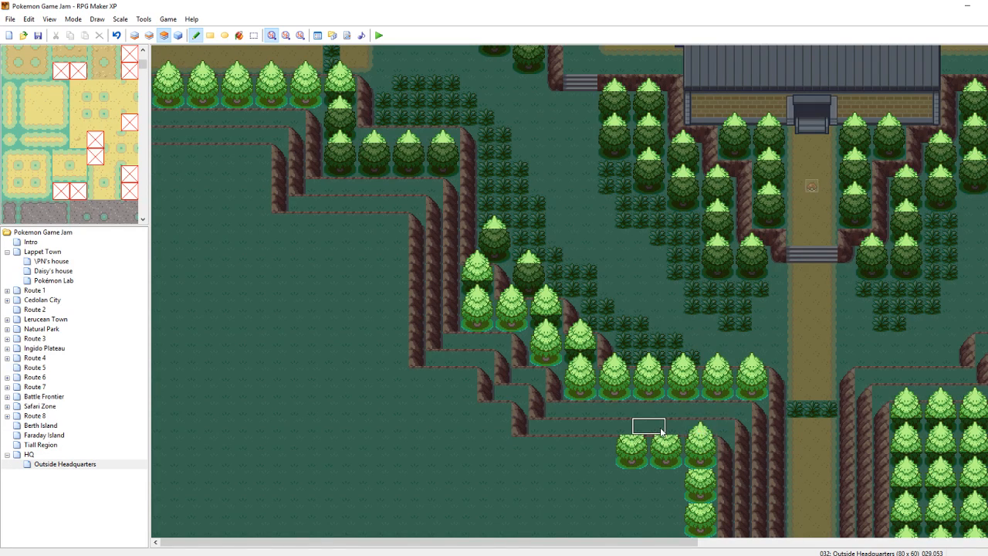
right_drag(631, 462, 626, 426)
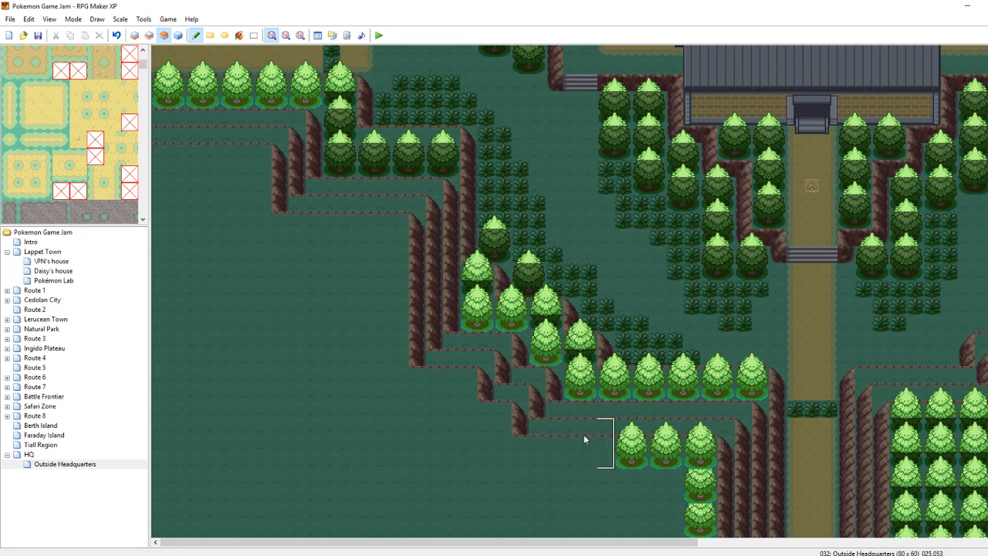
click(585, 430)
click(569, 430)
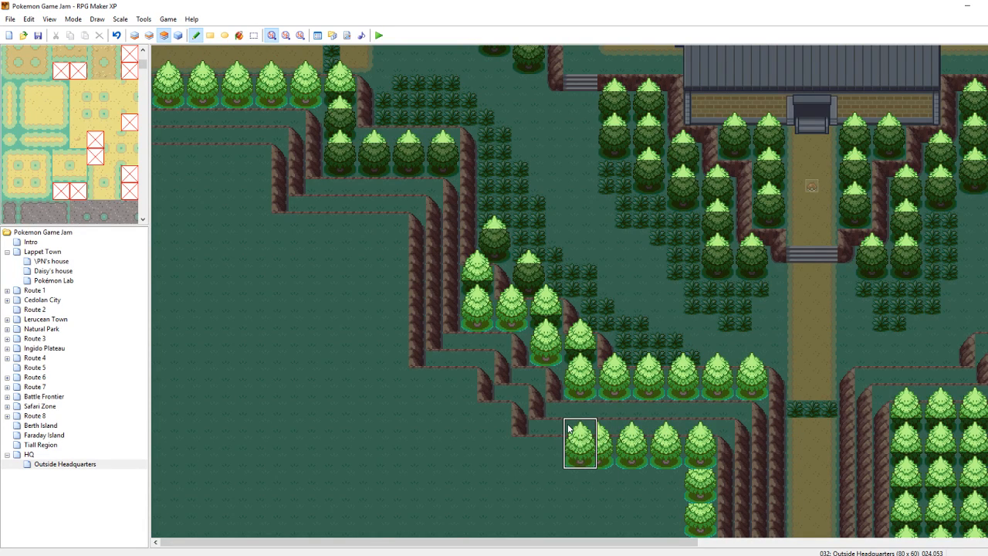
click(551, 428)
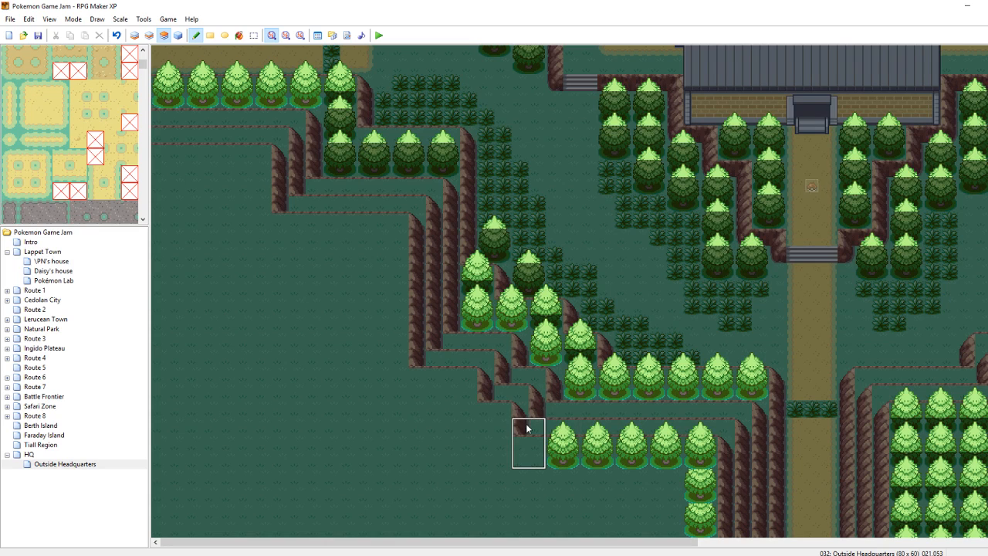
click(523, 424)
Place three more trees up the stepped cliff corners northwest of the new row
click(489, 394)
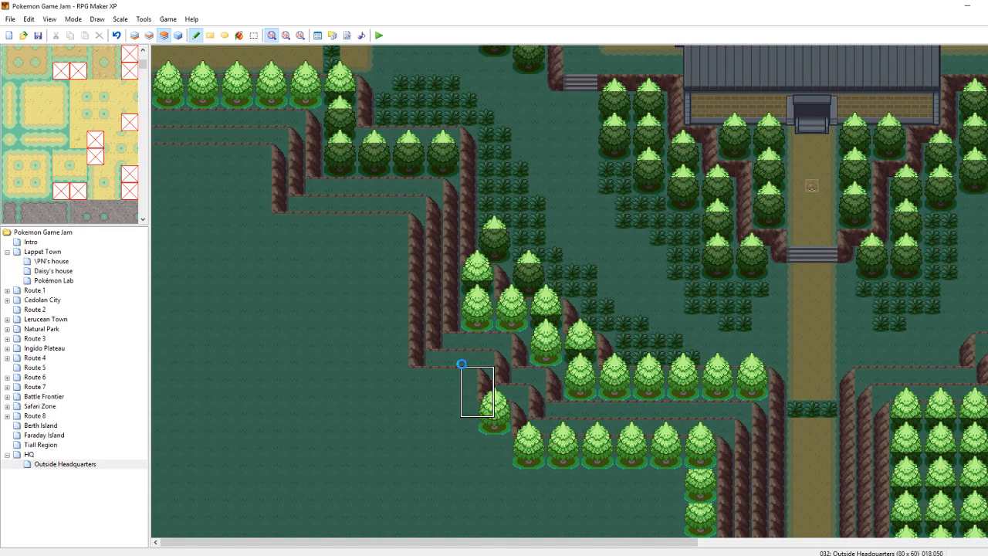
click(452, 359)
click(417, 359)
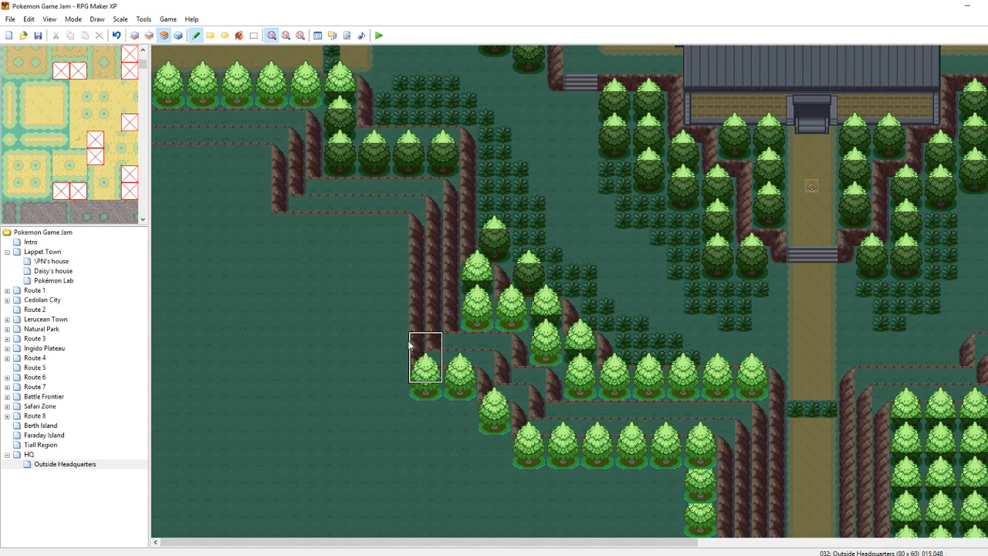
Stack a column of five trees along the outer side of the western vertical cliffs
click(388, 213)
click(392, 249)
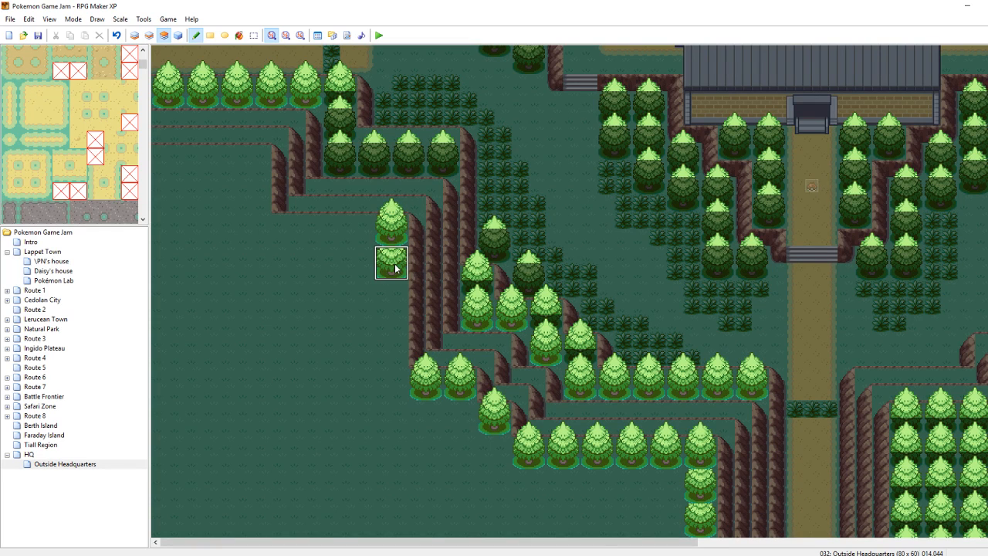
click(393, 297)
click(396, 336)
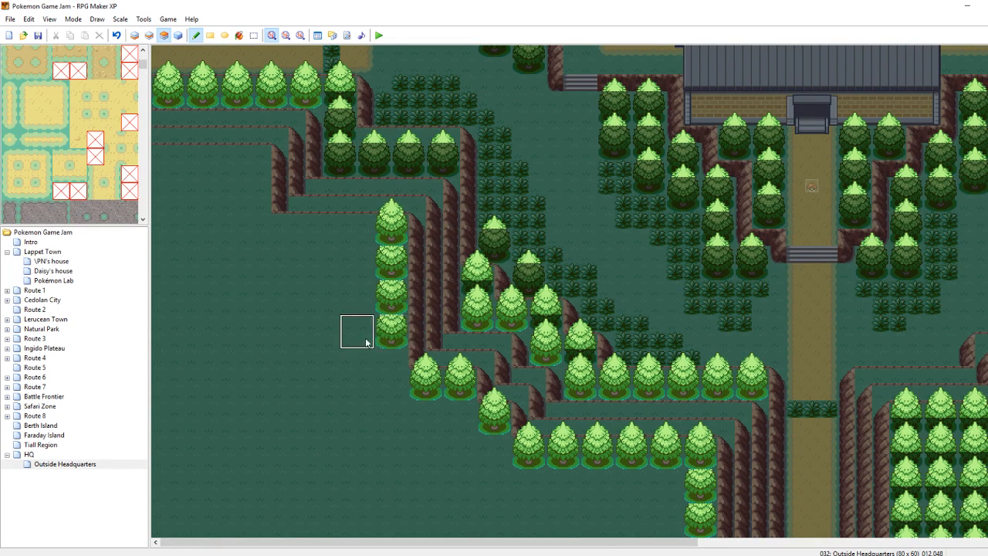
click(394, 367)
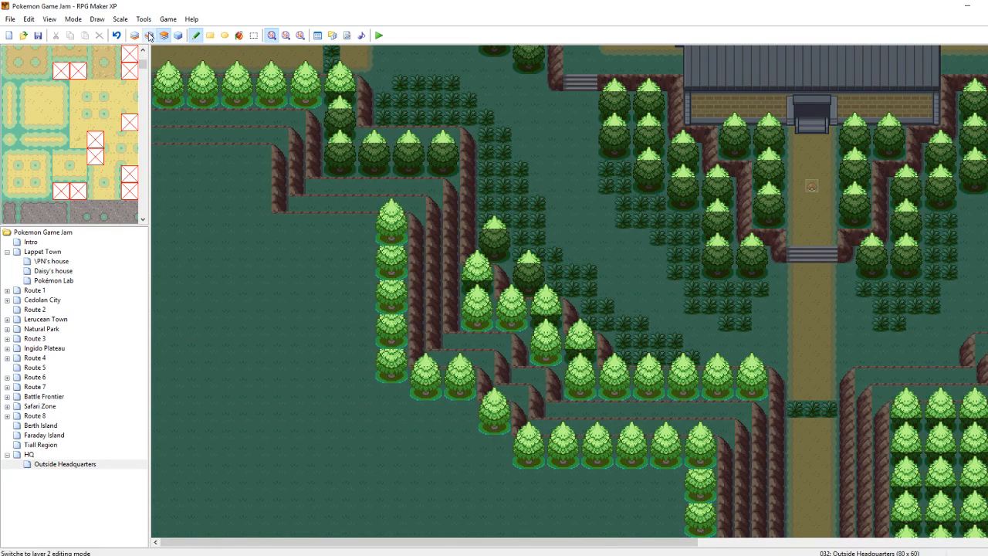
Replace the overlapping joints in the five-tree column with treetop tiles on layer 3
click(149, 35)
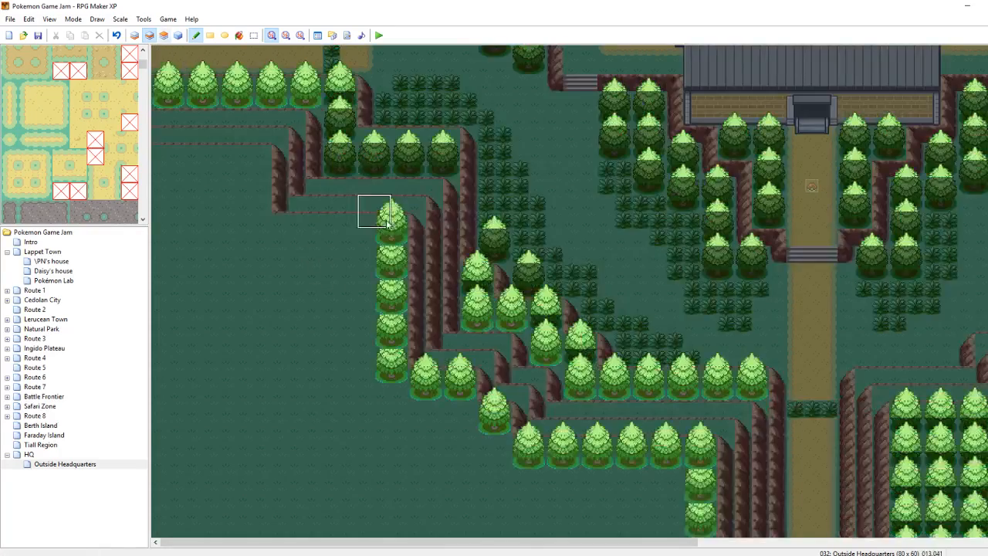
click(164, 35)
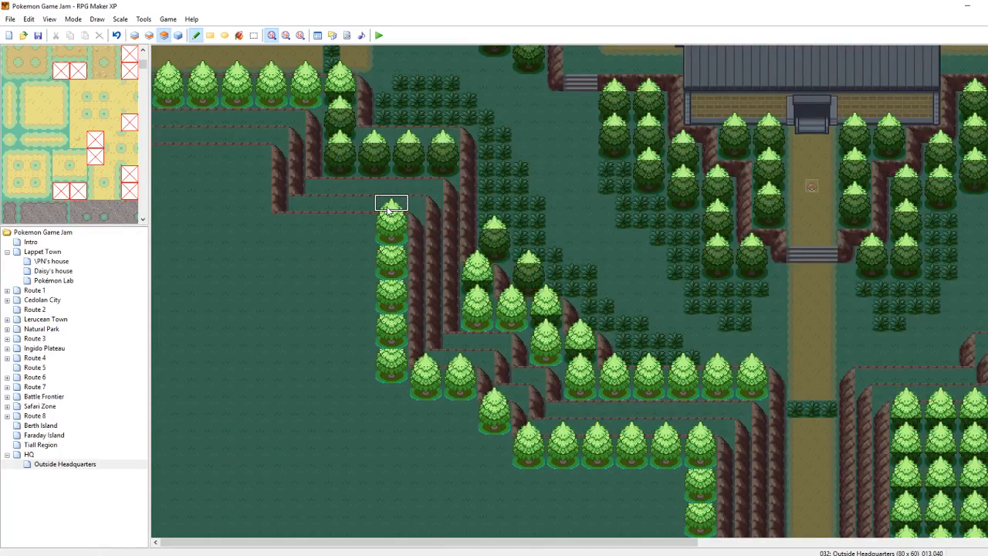
key(F4)
click(389, 240)
click(388, 273)
click(388, 306)
click(389, 340)
On layer 2, add the missing tree bases beneath the treetops of the western five-tree column
click(149, 35)
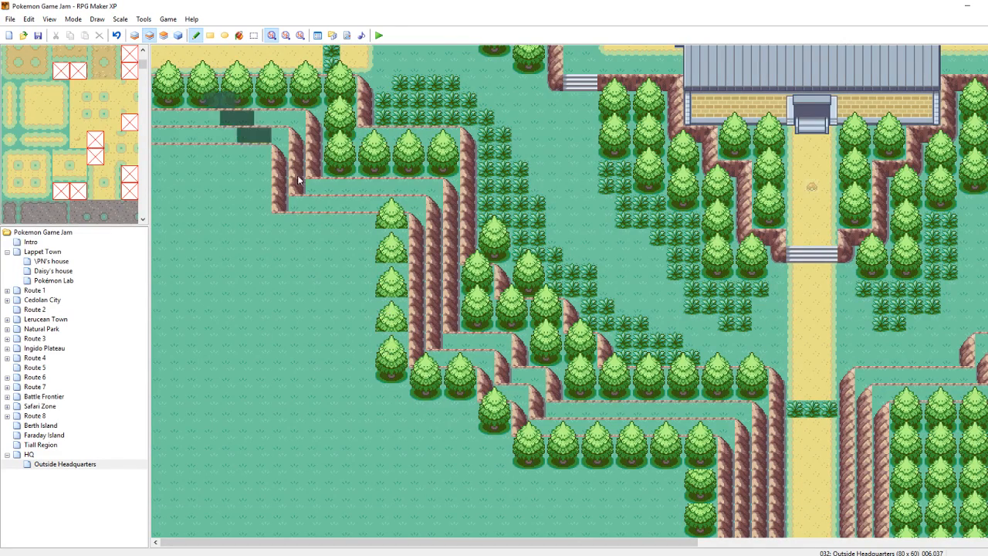
key(F4)
click(468, 287)
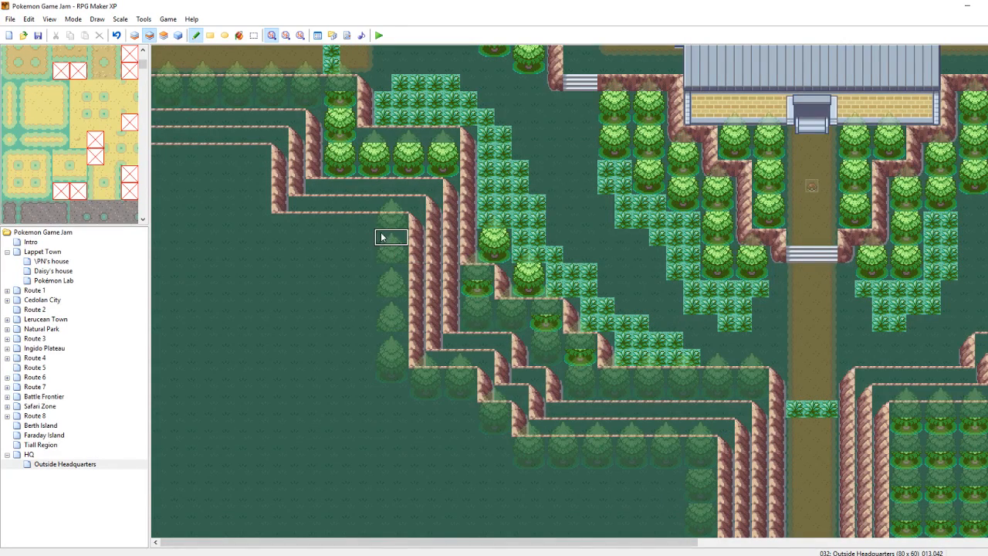
key(F4)
key(F4)
key(F4)
key(F4)
key(F4)
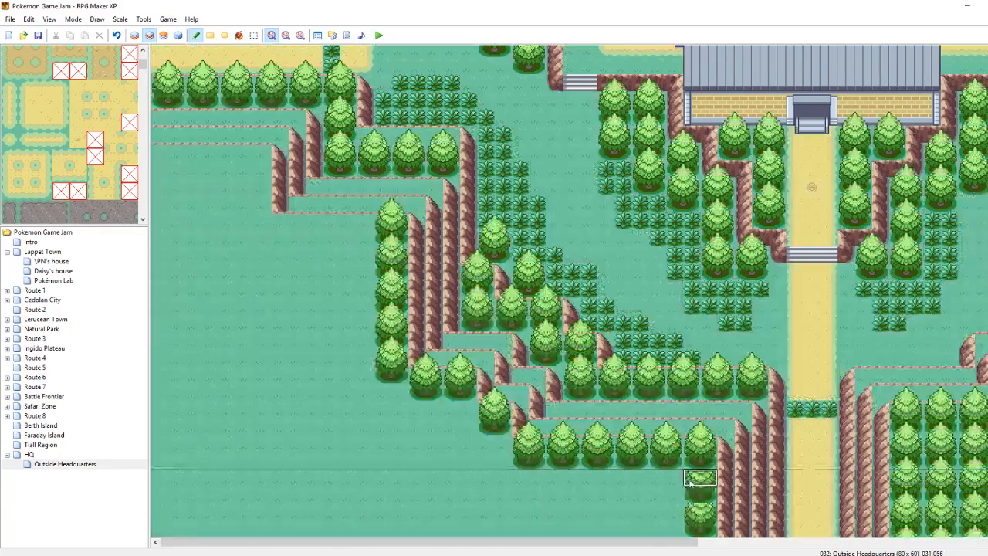
Layer the overlapping tree column below the southern row's east end, with tree bases on layer 2 and treetops on layer 3
key(F4)
drag(693, 469, 693, 533)
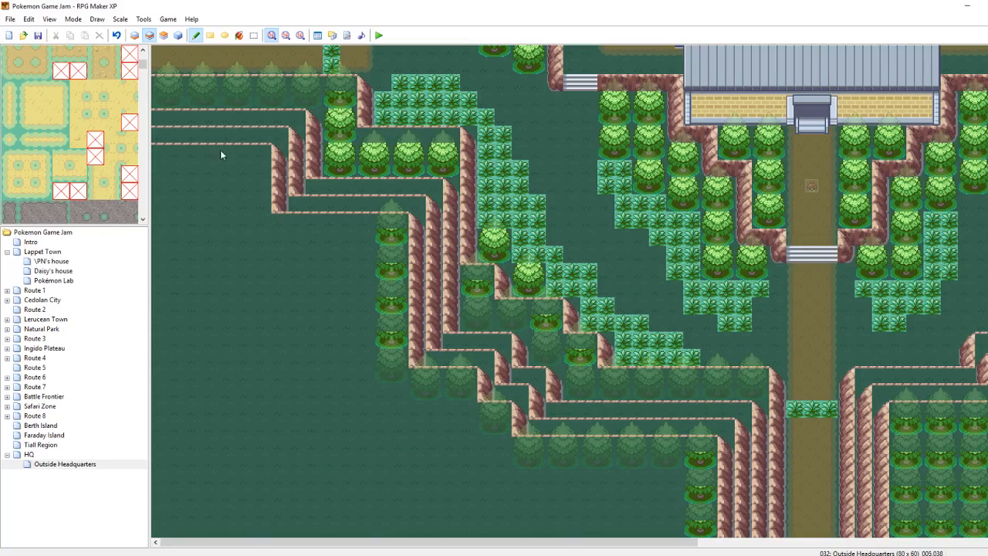
click(163, 36)
right_drag(698, 427, 705, 428)
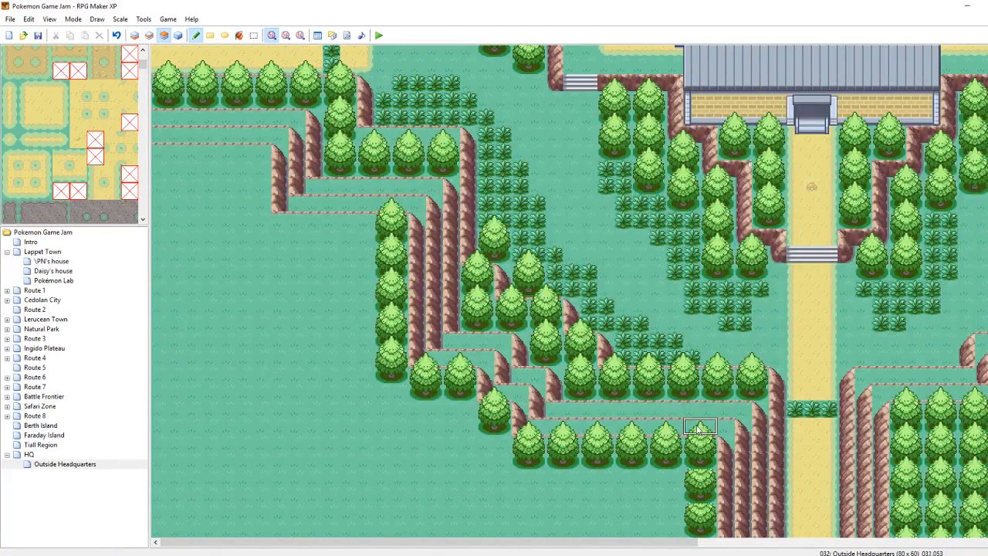
key(F4)
click(700, 463)
click(697, 498)
key(F4)
key(F4)
key(F4)
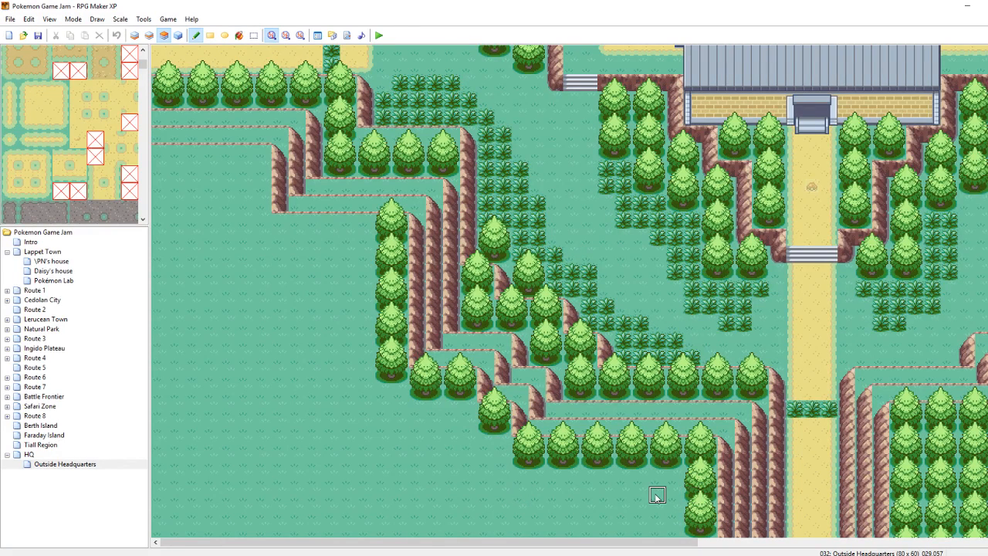
key(F4)
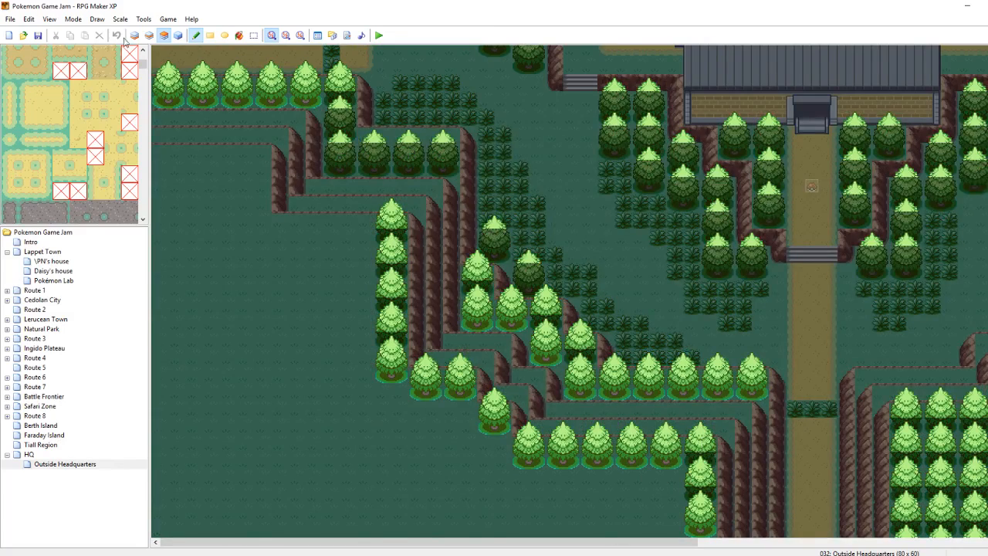
On layer 2, draw a new outer cliff wall beside the southern tree column and a horizontal edge beneath the tree row
click(149, 35)
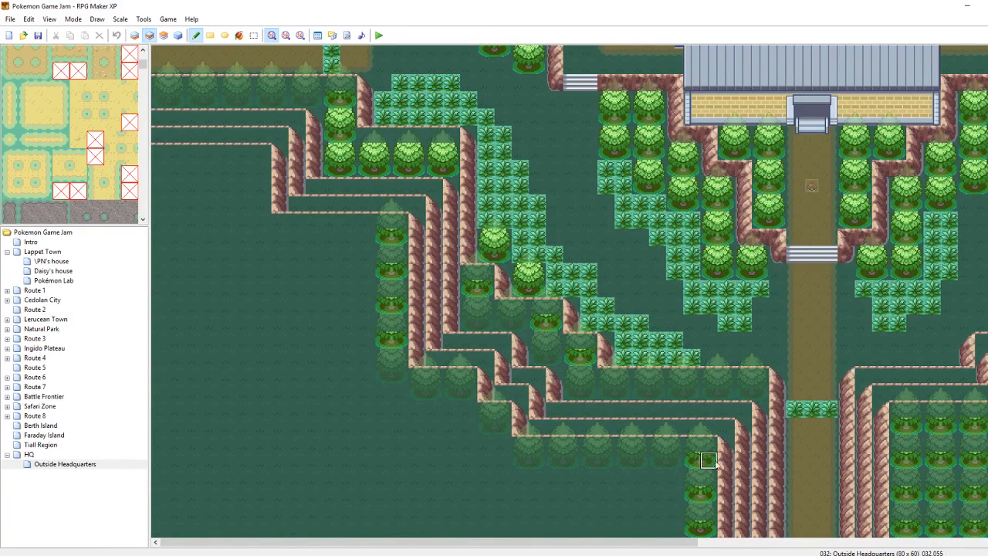
click(640, 477)
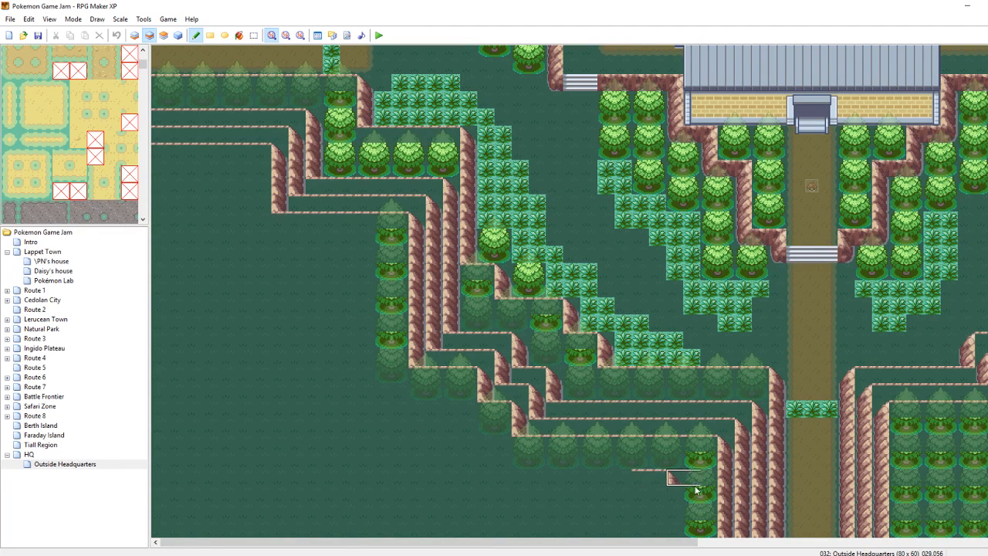
mouse_move(674, 513)
mouse_down()
mouse_move(674, 494)
mouse_move(517, 477)
mouse_up()
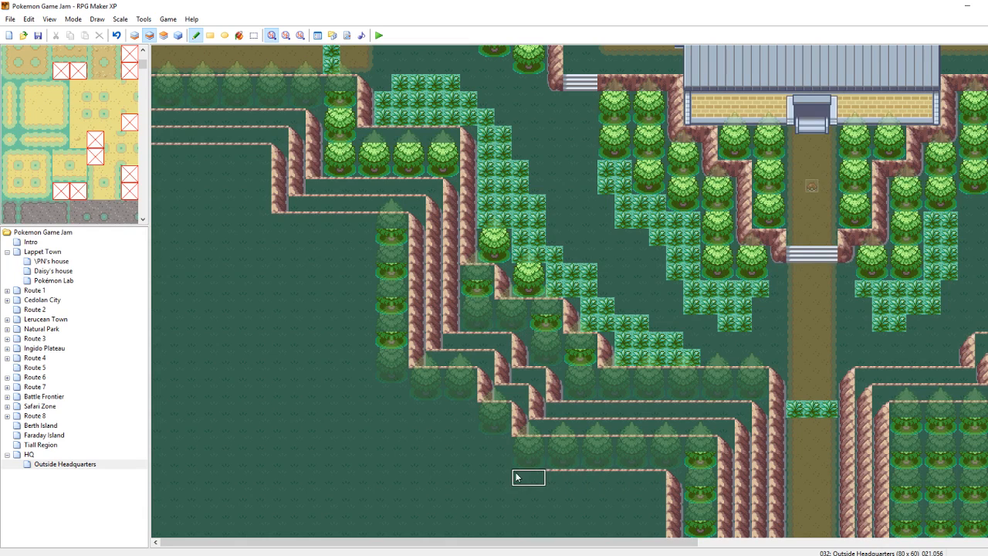
click(503, 448)
Continue the new outer cliff edge northwest in steps beneath the corner trees, up to the foot of the western tree column
right_drag(518, 411, 487, 410)
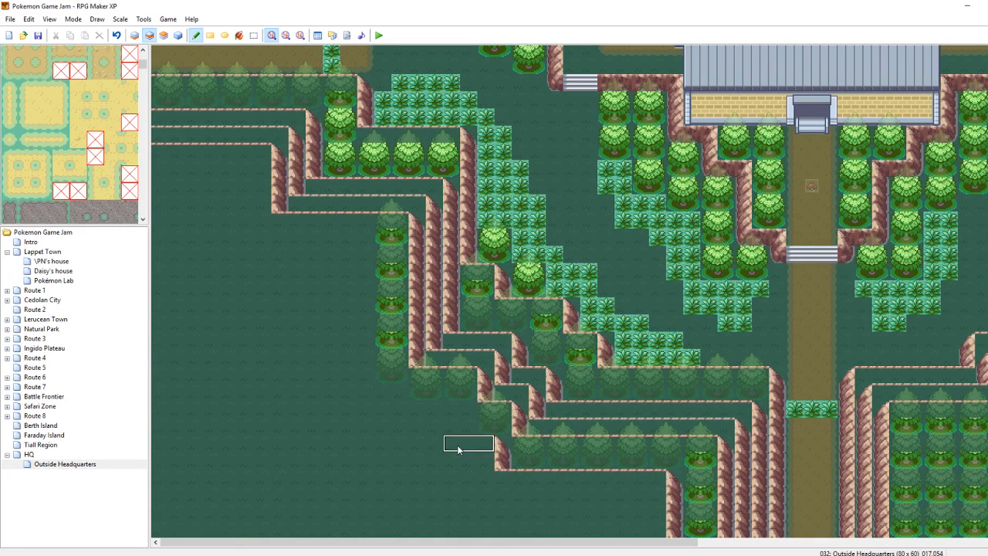
click(468, 444)
right_drag(484, 404, 415, 356)
click(464, 415)
click(439, 410)
right_click(436, 410)
click(414, 356)
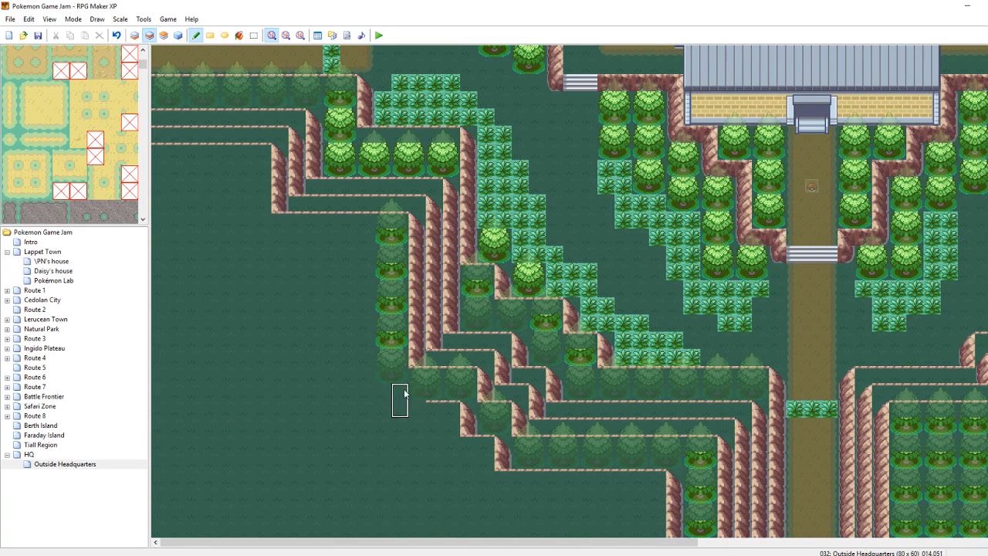
click(416, 408)
click(390, 396)
Build a vertical cliff wall along the outer side of the western five-tree column, finished with a corner at its upper end
right_drag(415, 374, 415, 289)
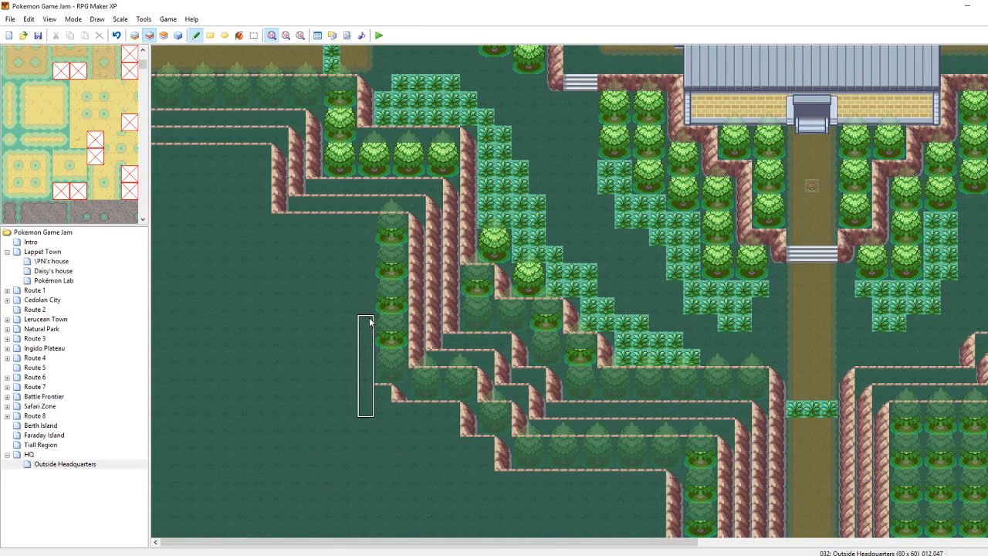
click(369, 285)
right_click(369, 303)
click(366, 271)
click(366, 255)
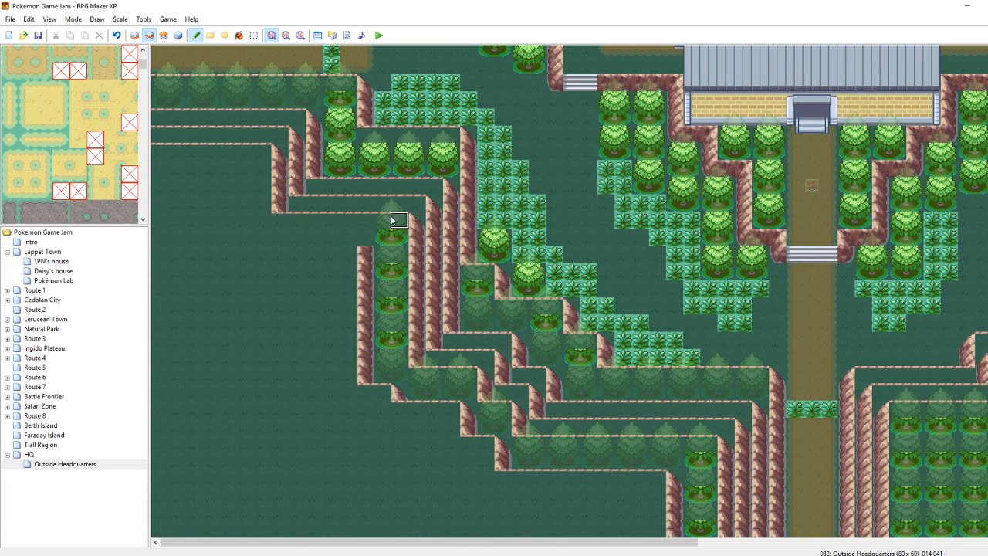
click(347, 235)
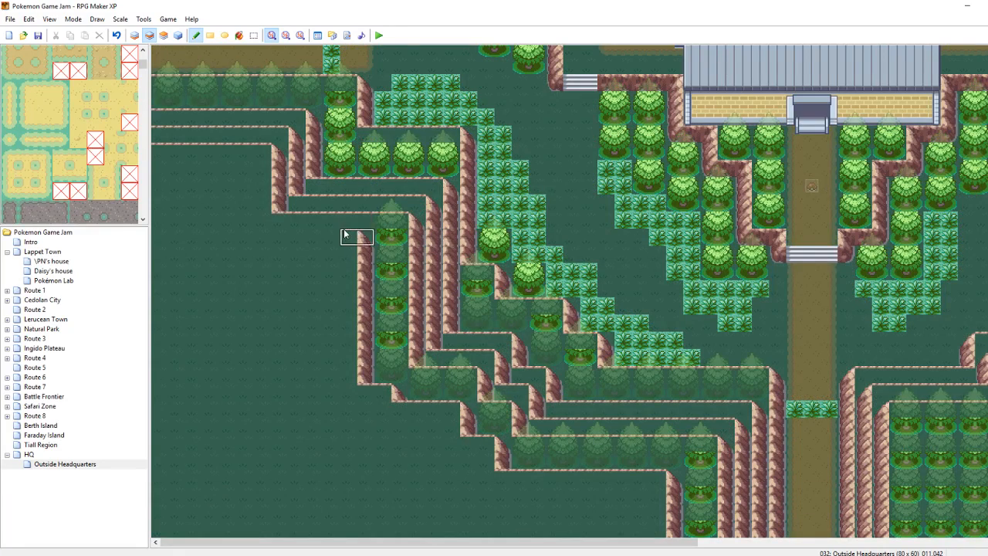
Run the outer cliff's horizontal edge west from the new wall and end it with a corner below the northwestern steps
right_click(344, 234)
drag(329, 234, 291, 234)
right_drag(276, 219, 274, 192)
right_click(299, 234)
click(281, 235)
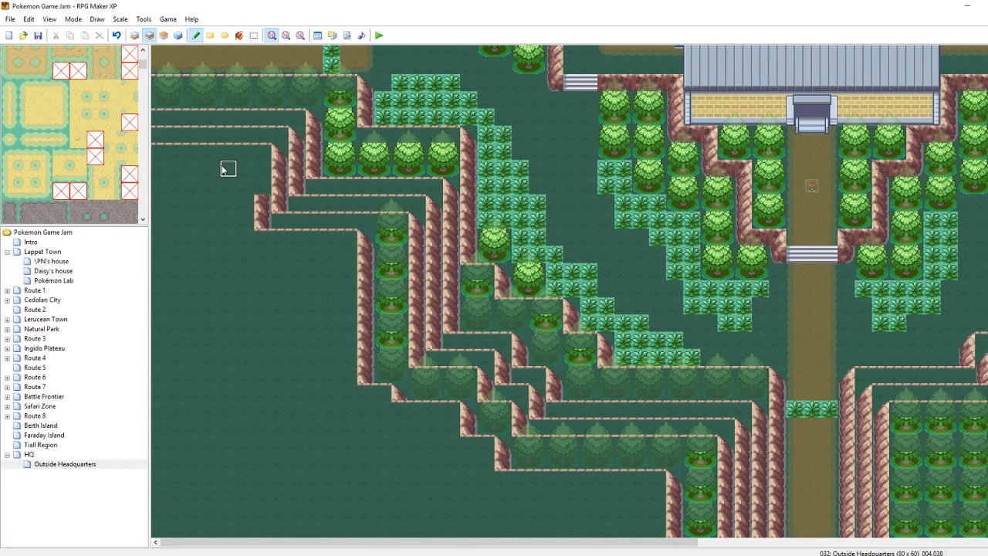
Complete the outer tier's northwestern wall and top corner, extending its horizontal edge to the western map border
right_drag(276, 152, 246, 152)
click(227, 171)
right_click(260, 214)
click(260, 190)
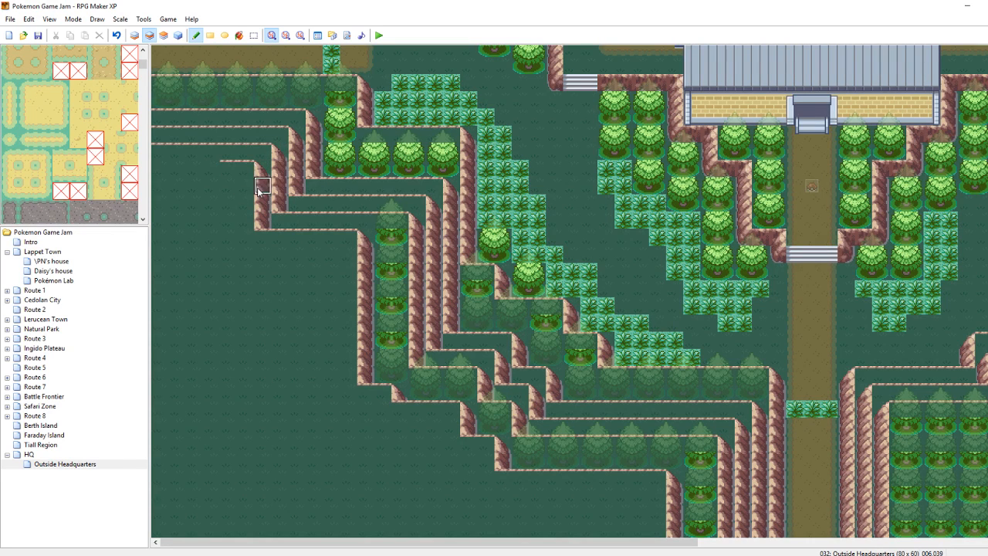
right_click(159, 153)
drag(159, 169, 209, 168)
Place one rock in each of two gaps in the northeastern cliff tiers, using a different rock tile for the second
scroll(570, 291, up, 6)
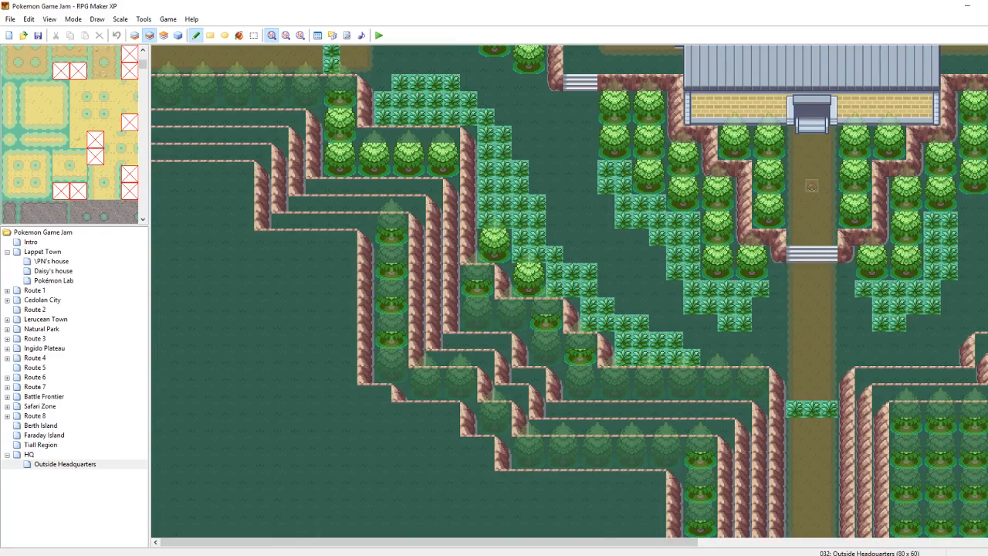
scroll(953, 180, down, 3)
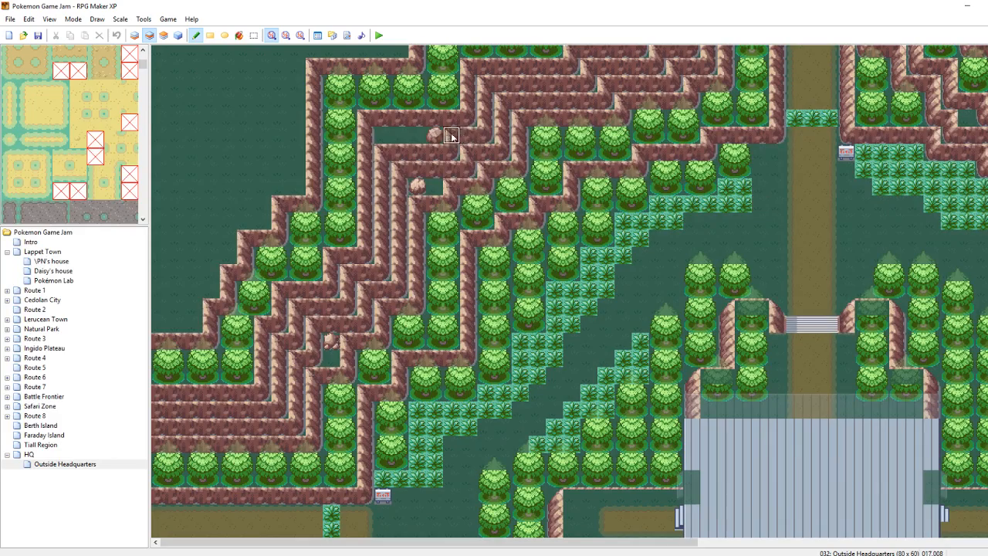
drag(610, 542, 823, 429)
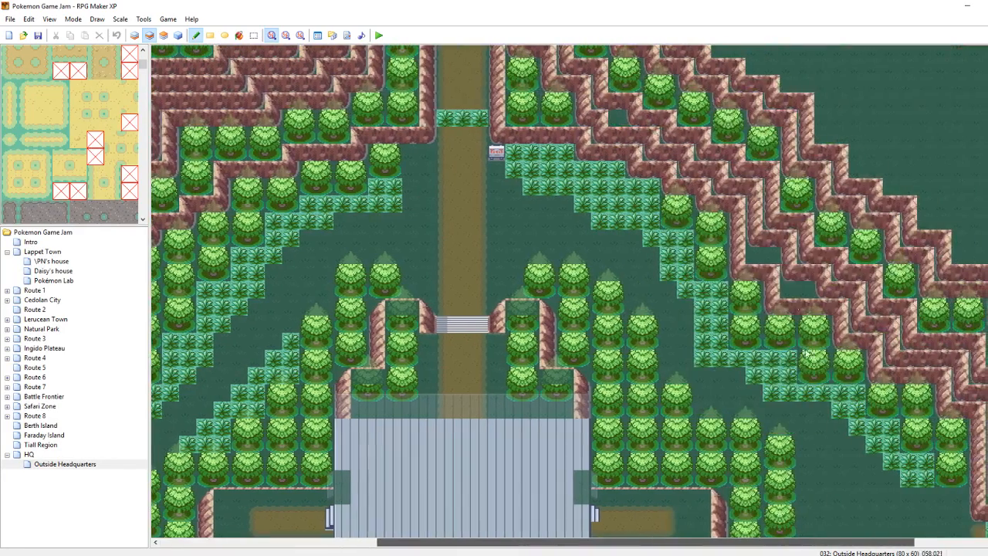
click(754, 257)
scroll(144, 64, down, 5)
scroll(143, 64, down, 5)
scroll(110, 95, down, 5)
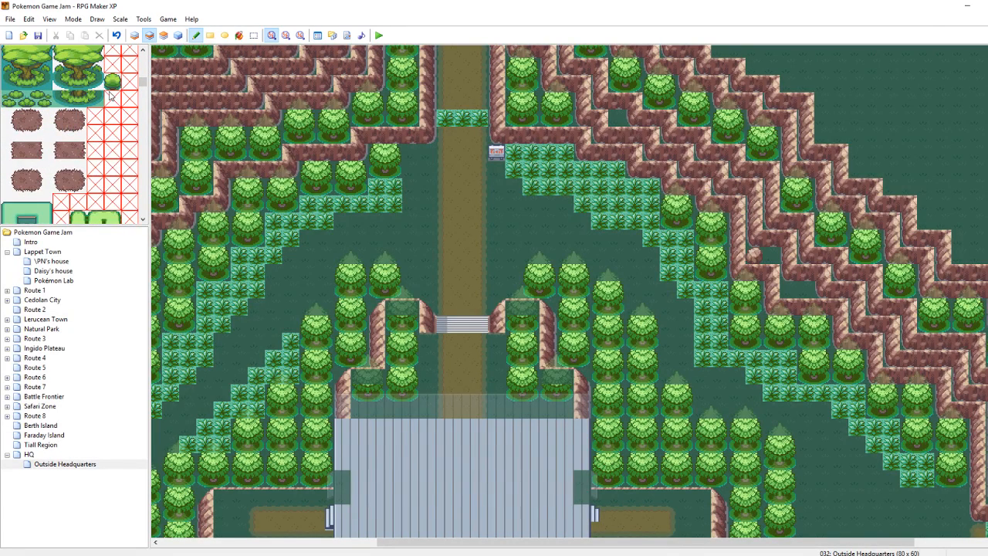
scroll(111, 96, down, 6)
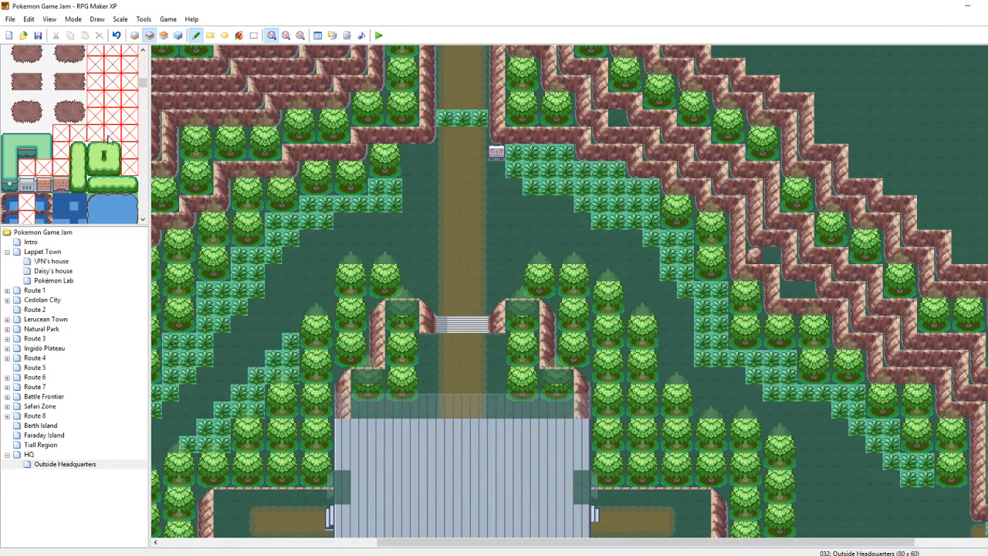
scroll(136, 102, down, 5)
click(129, 151)
click(803, 290)
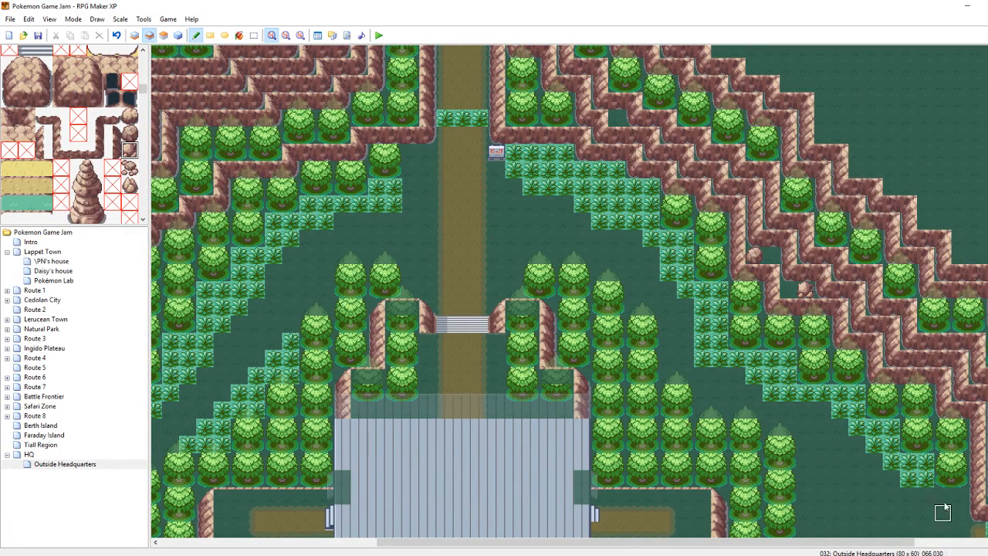
Extend the tall grass diagonally along the outer side of the trees southeast of the headquarters entrance
scroll(569, 292, down, 10)
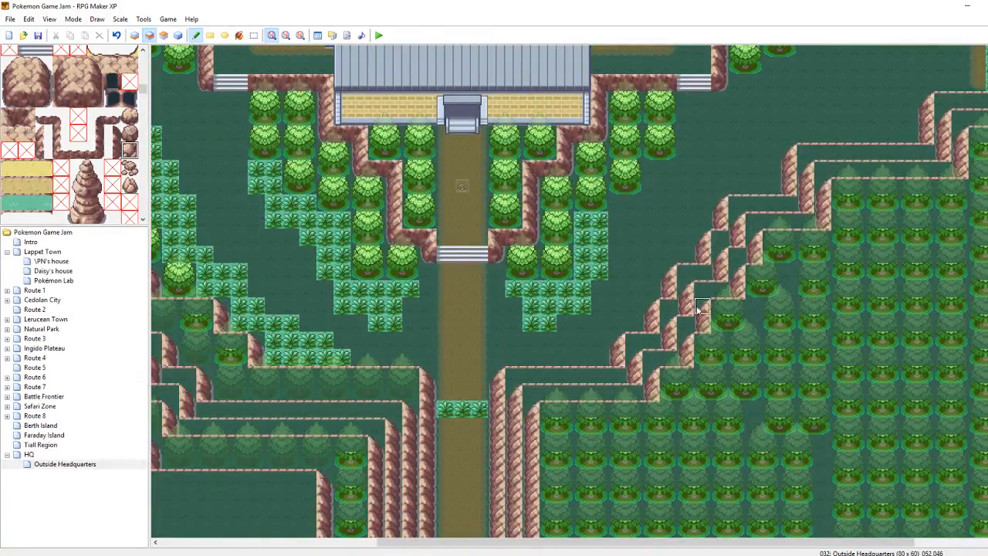
drag(617, 204, 614, 234)
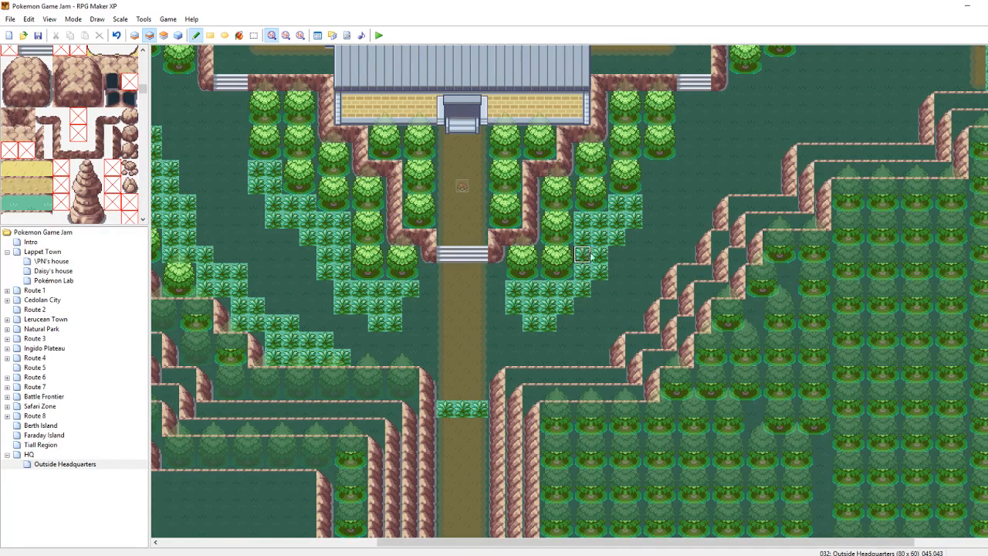
drag(651, 168, 652, 203)
Paint tall grass around the trees east of the headquarters and along the upper edge of the southeastern cliffs
mouse_move(745, 86)
mouse_down()
mouse_move(779, 64)
mouse_move(735, 85)
mouse_move(758, 102)
mouse_move(799, 93)
mouse_up()
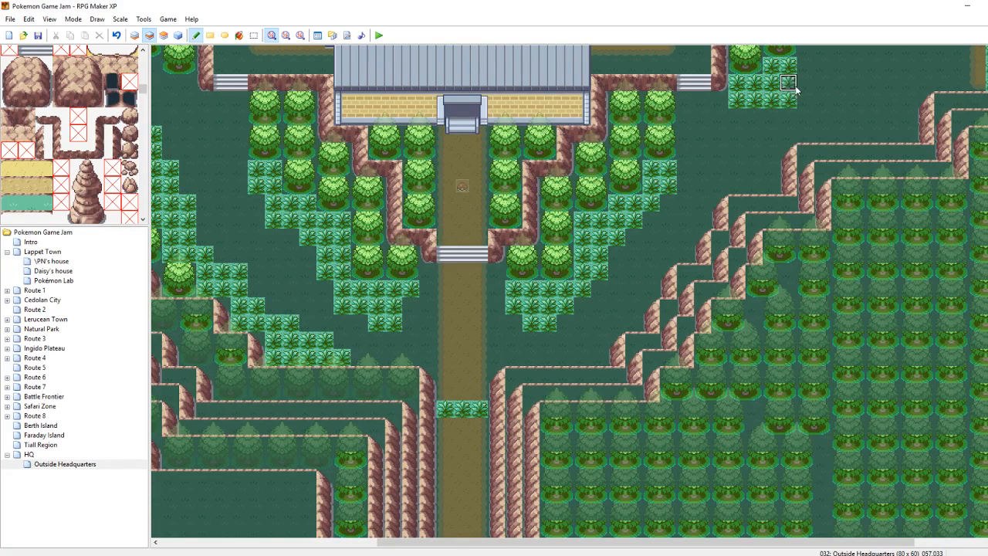
scroll(753, 340, up, 5)
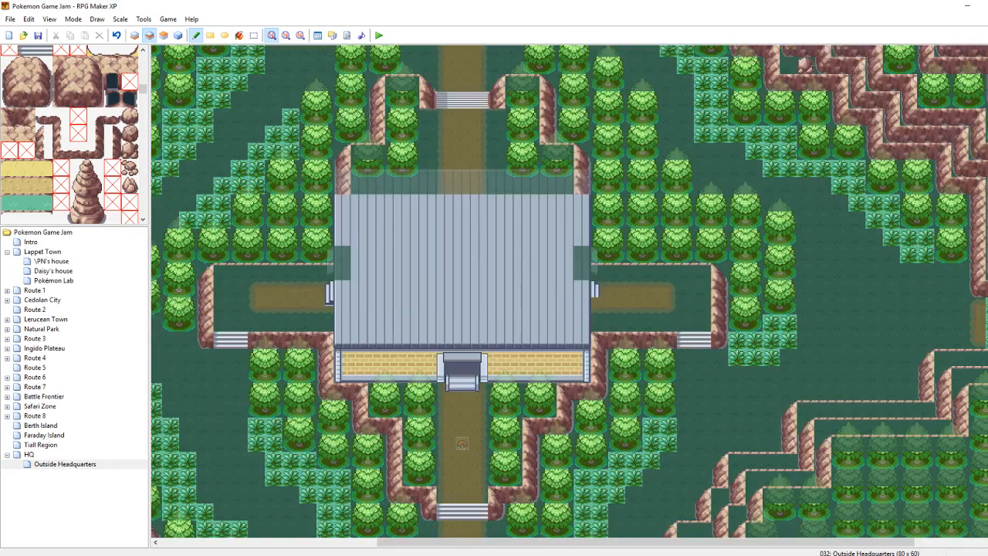
mouse_move(805, 245)
mouse_down()
mouse_move(806, 329)
mouse_move(823, 267)
mouse_move(839, 273)
mouse_move(833, 313)
mouse_move(843, 324)
mouse_up()
mouse_move(909, 375)
mouse_down()
mouse_move(893, 393)
mouse_move(863, 391)
mouse_move(896, 361)
mouse_move(823, 392)
mouse_up()
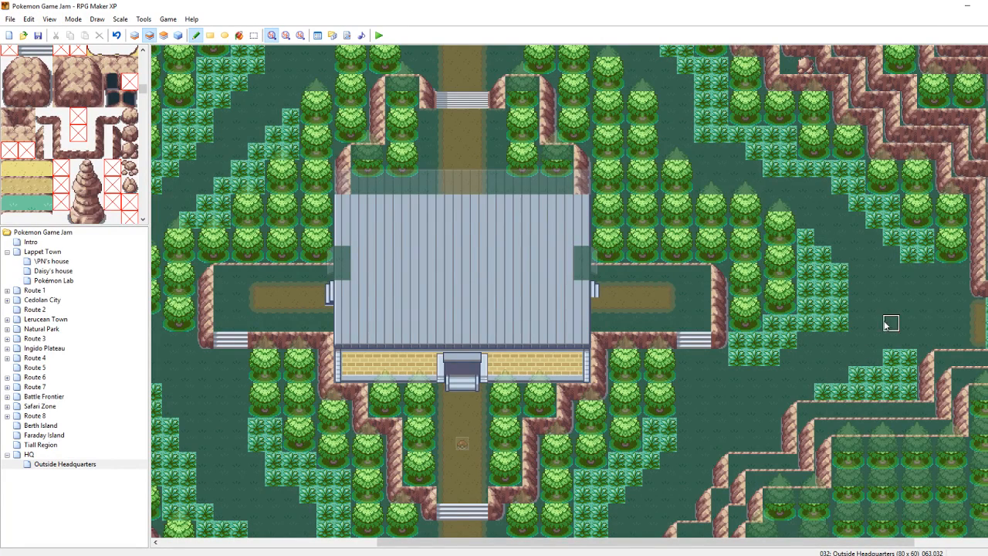
Add a strip of tall grass beside the last tree on the west side of the northern path
drag(651, 541, 549, 531)
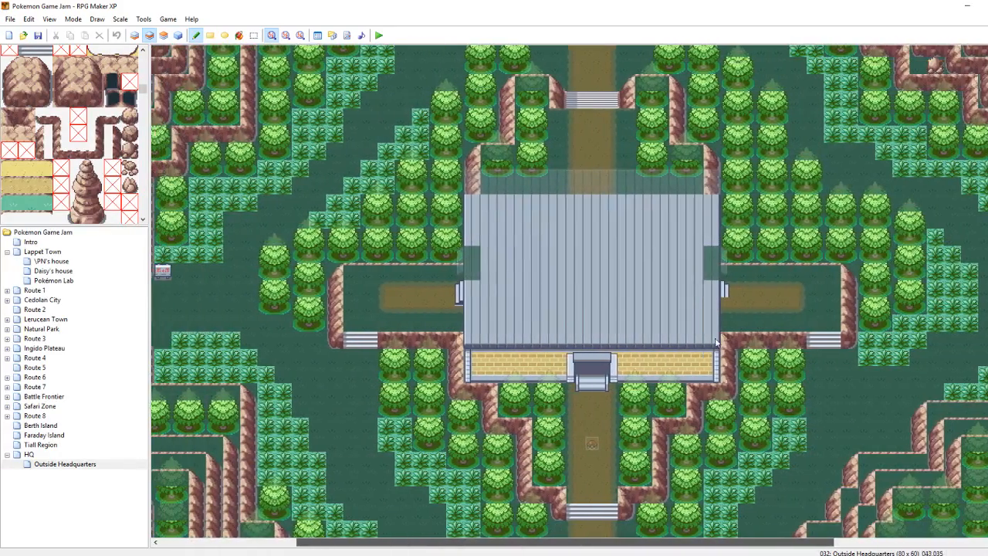
scroll(910, 532, up, 2)
scroll(570, 292, up, 3)
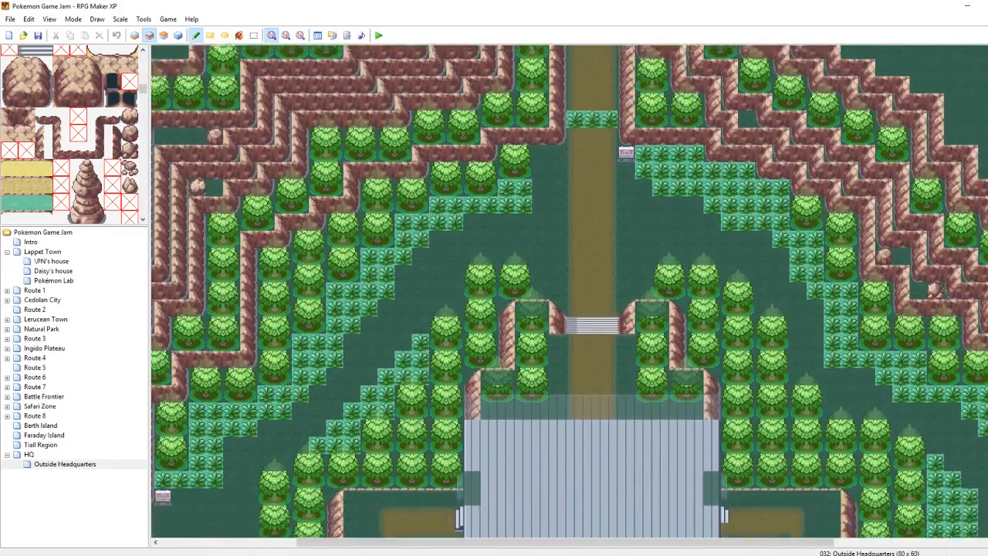
scroll(570, 292, down, 1)
drag(541, 116, 540, 158)
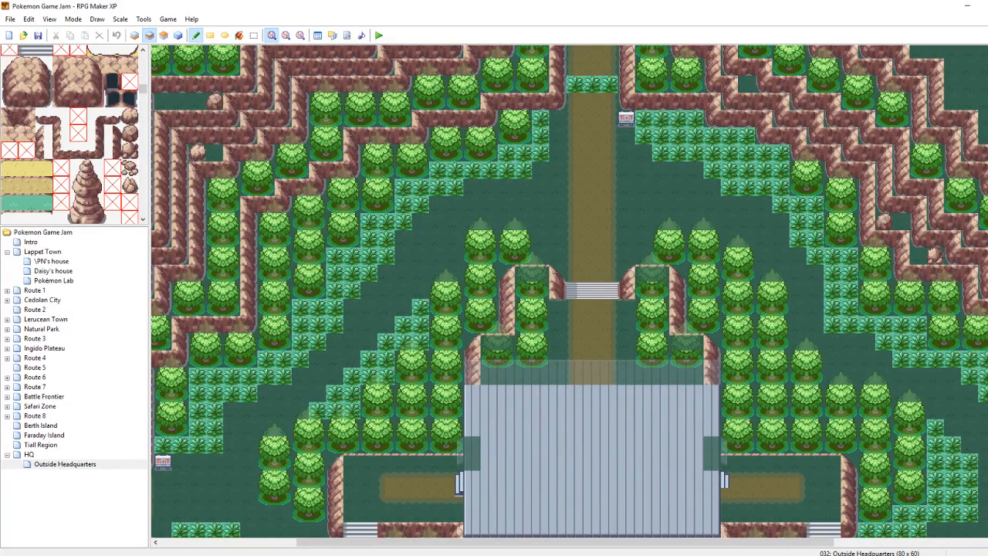
Copy the event on the path below the headquarters entrance and paste it onto the floor of the HQ map
scroll(590, 185, down, 8)
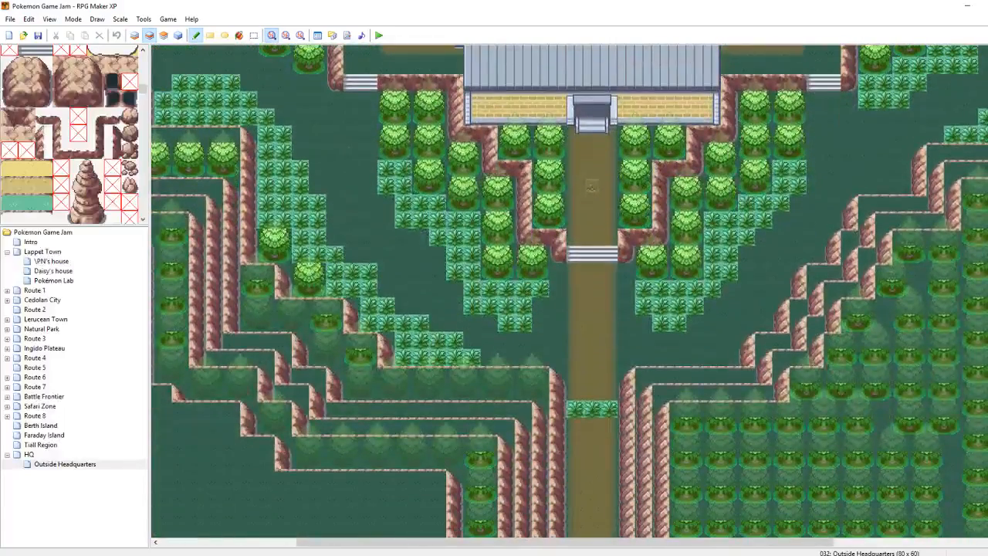
scroll(467, 355, up, 2)
click(178, 35)
click(591, 302)
click(30, 454)
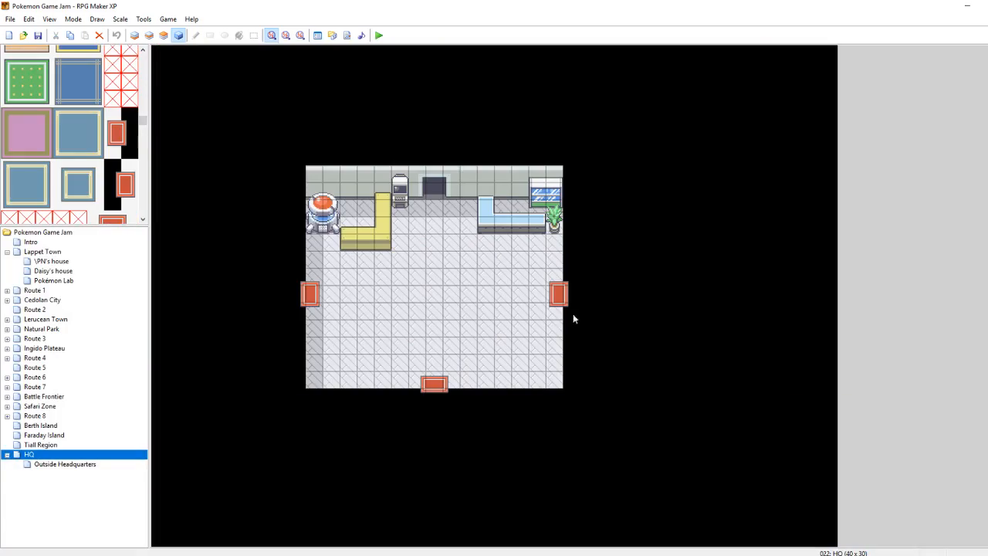
click(502, 330)
key(ctrl+v)
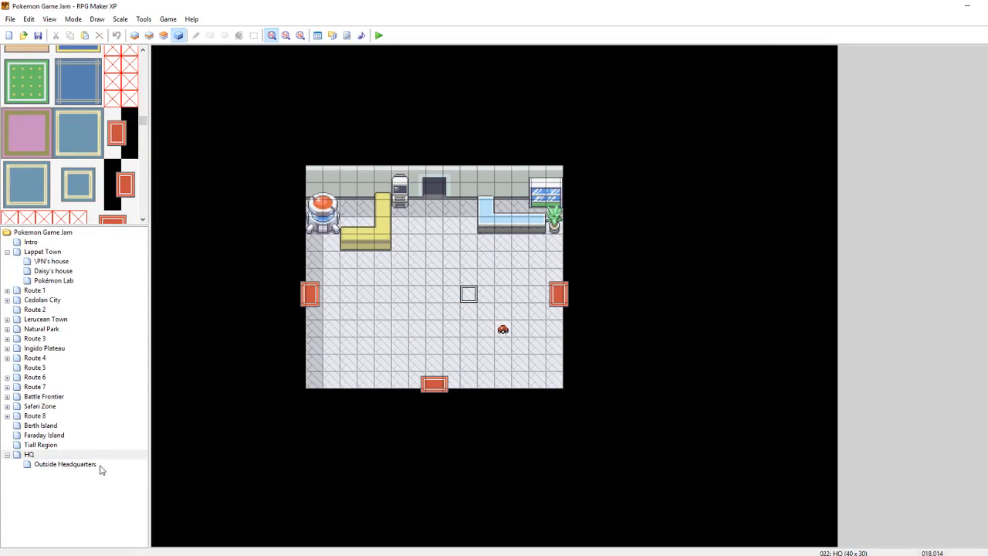
Delete the original event from the path on the Outside Headquarters map
click(93, 464)
click(591, 301)
key(Delete)
click(643, 286)
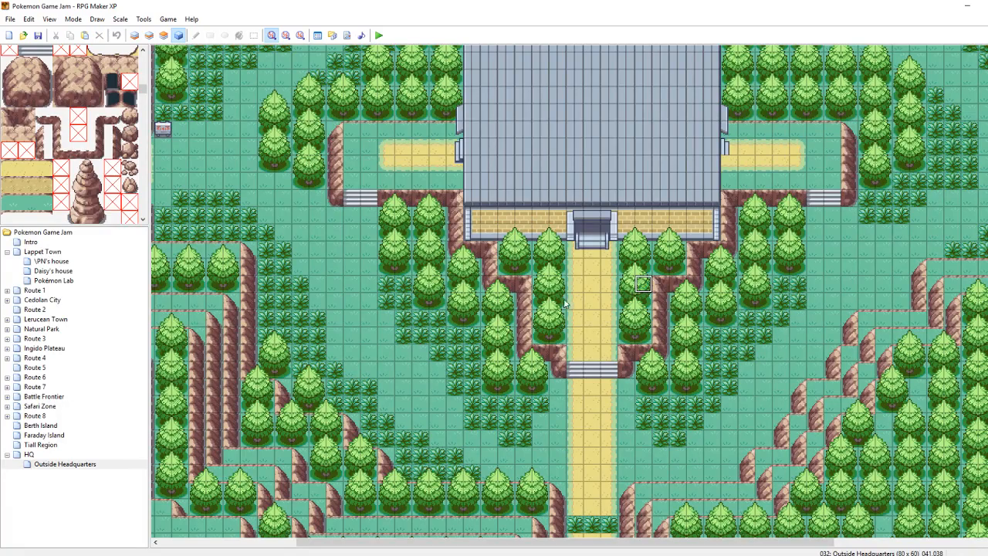
Examine the commands of the Gate entrance event on the Route 4 map as a reference for door transfers
click(592, 241)
click(46, 368)
click(45, 358)
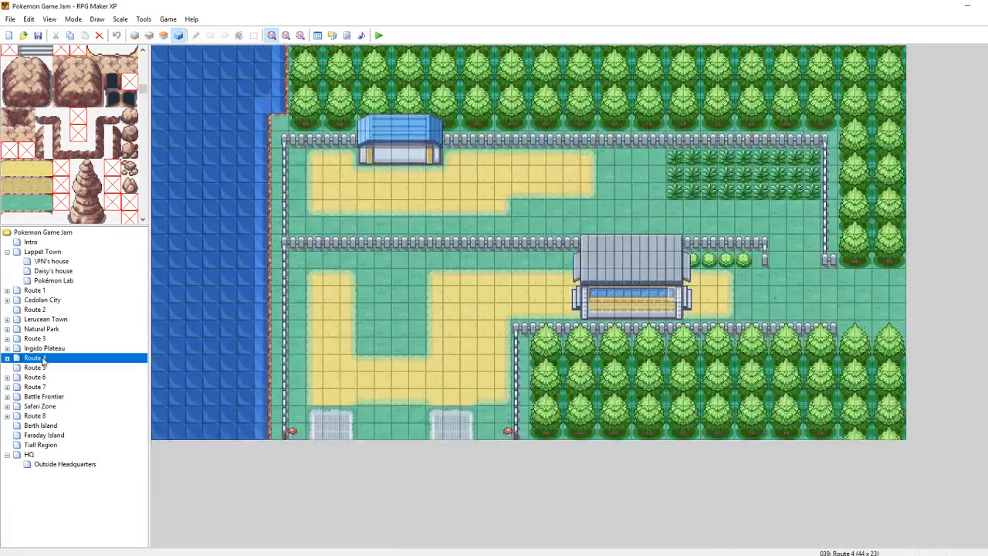
double_click(674, 295)
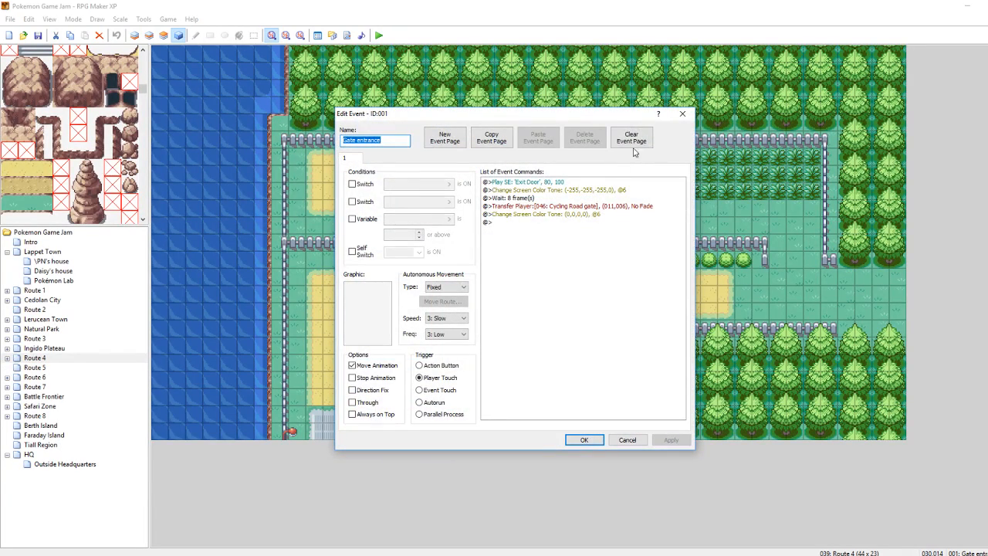
click(683, 114)
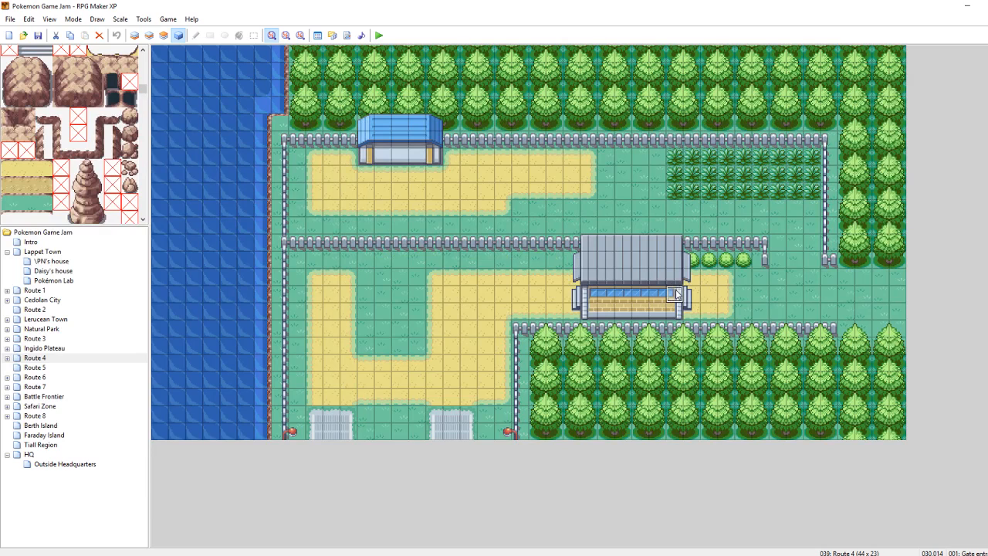
Examine the Transfer Player settings of the Gate entrance event on the Route 4 map
double_click(675, 295)
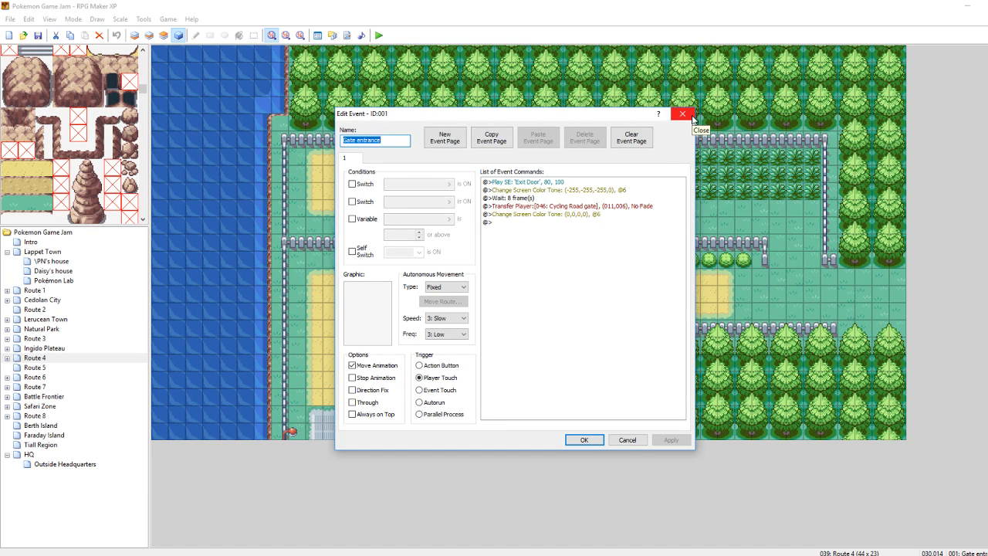
double_click(607, 221)
click(662, 182)
right_click(622, 207)
click(643, 223)
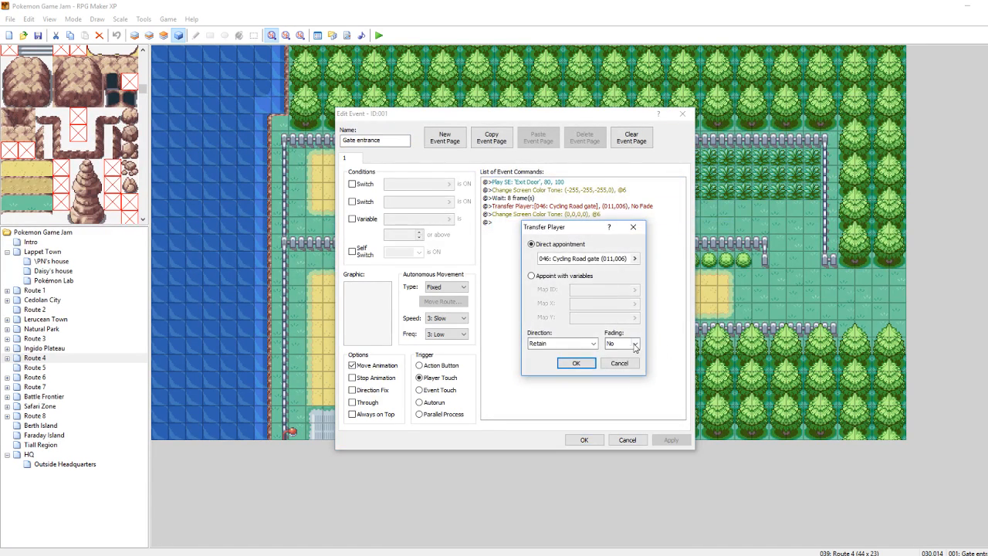
click(633, 226)
click(683, 114)
Copy the Gate entrance event from Route 4 and paste it on the headquarters' front door on the Outside Headquarters map
click(673, 295)
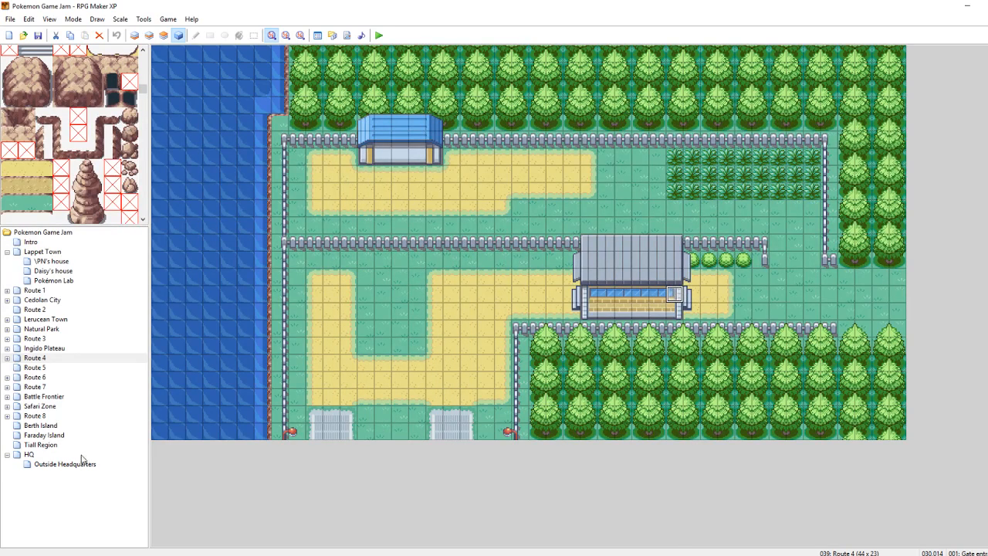
click(55, 457)
click(57, 464)
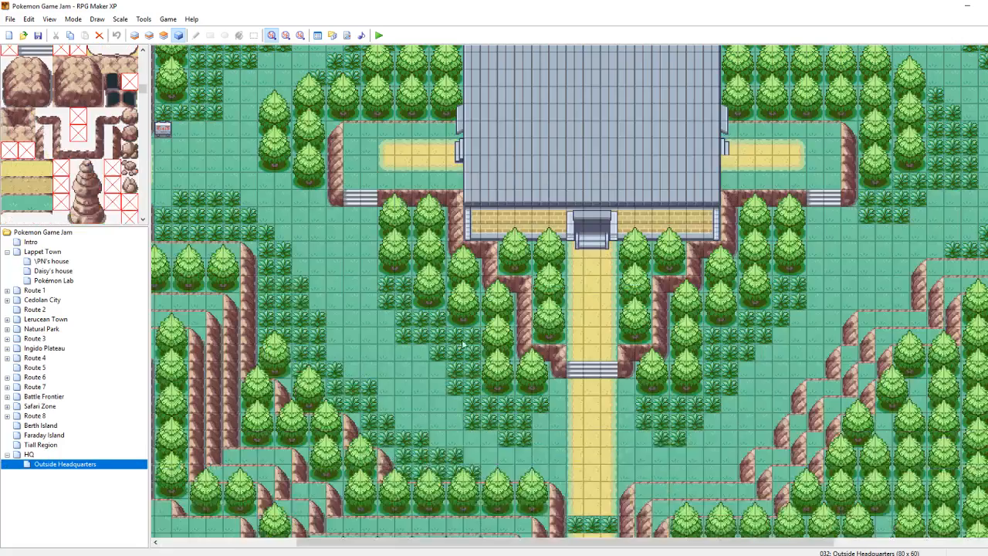
click(595, 235)
Set the front door event's transfer destination to HQ (016,019) and paste a copy of the event at the east side door
right_click(594, 236)
click(611, 239)
click(583, 207)
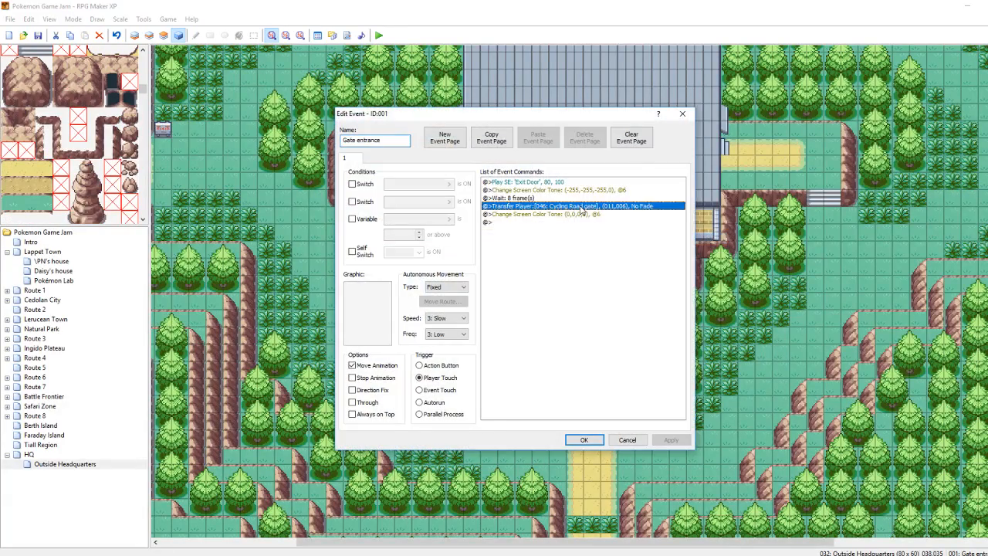
right_click(583, 207)
click(598, 224)
click(584, 260)
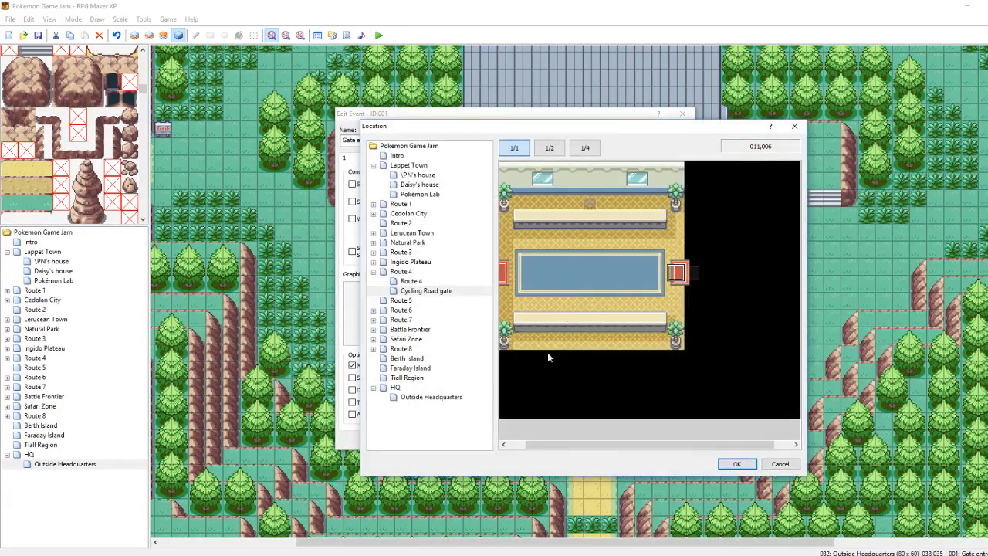
click(405, 387)
click(585, 386)
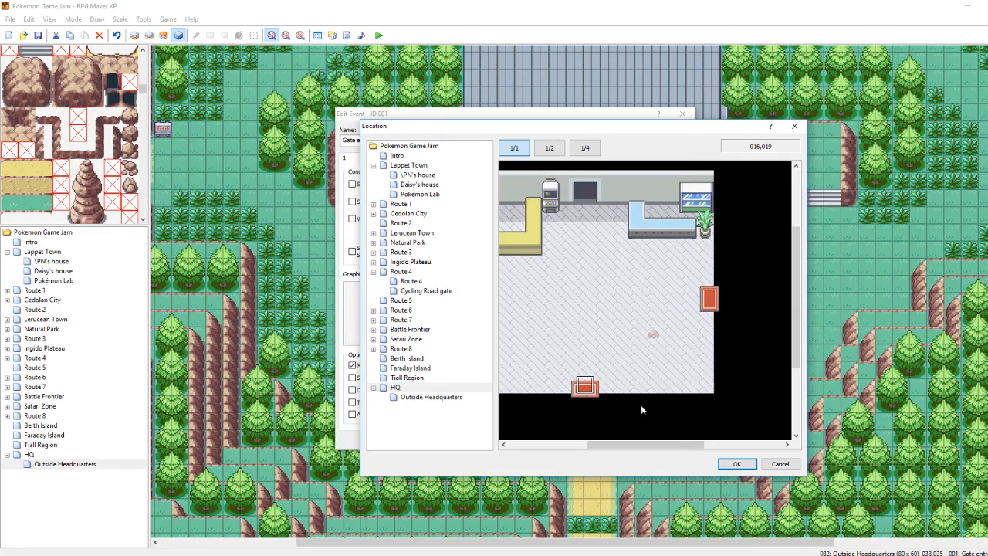
click(726, 466)
click(579, 364)
click(668, 437)
click(585, 438)
click(712, 146)
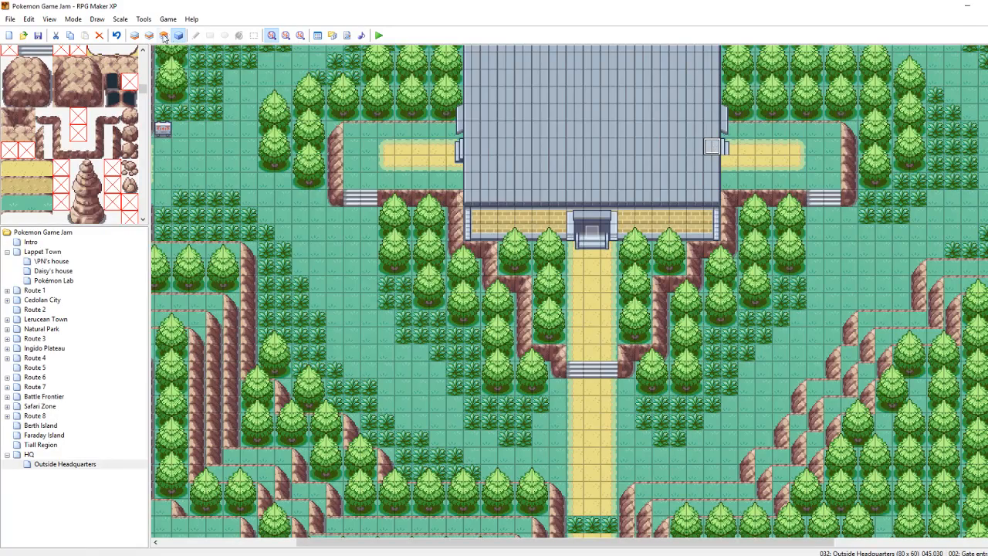
Examine the middle map layer and the tileset's building tiles around the east side door
click(164, 36)
click(149, 36)
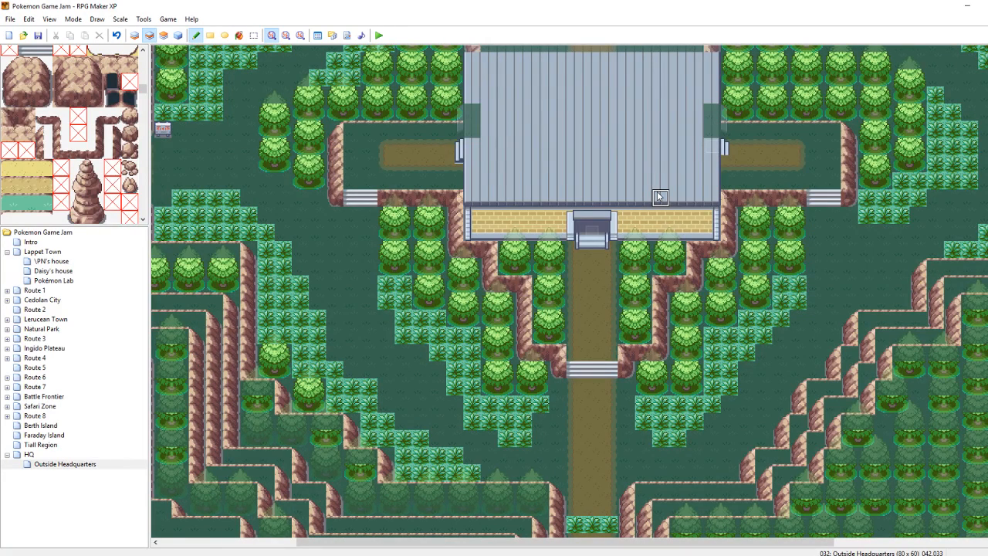
scroll(121, 85, down, 5)
drag(143, 96, 145, 178)
scroll(118, 161, down, 3)
scroll(115, 159, down, 10)
scroll(114, 159, down, 10)
scroll(116, 157, down, 5)
click(114, 159)
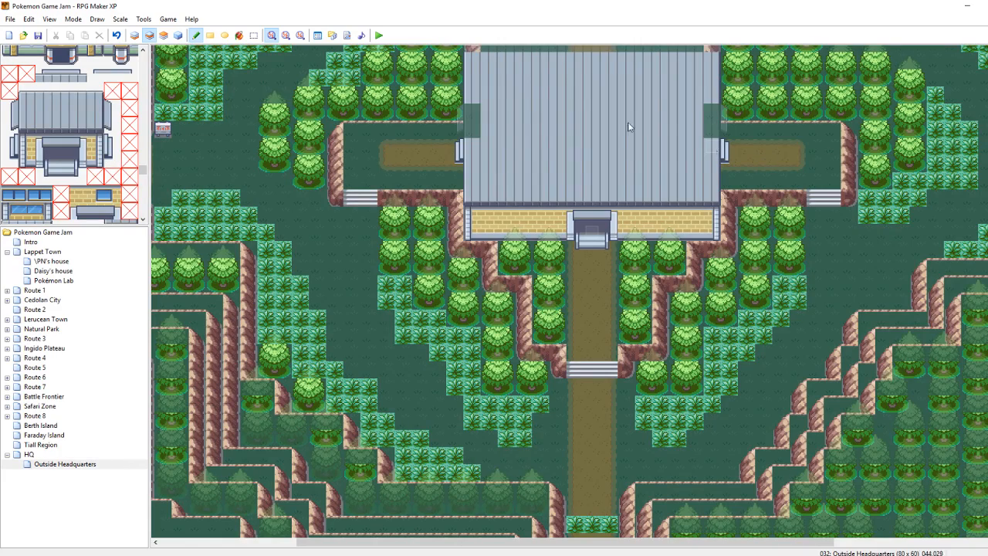
key(F8)
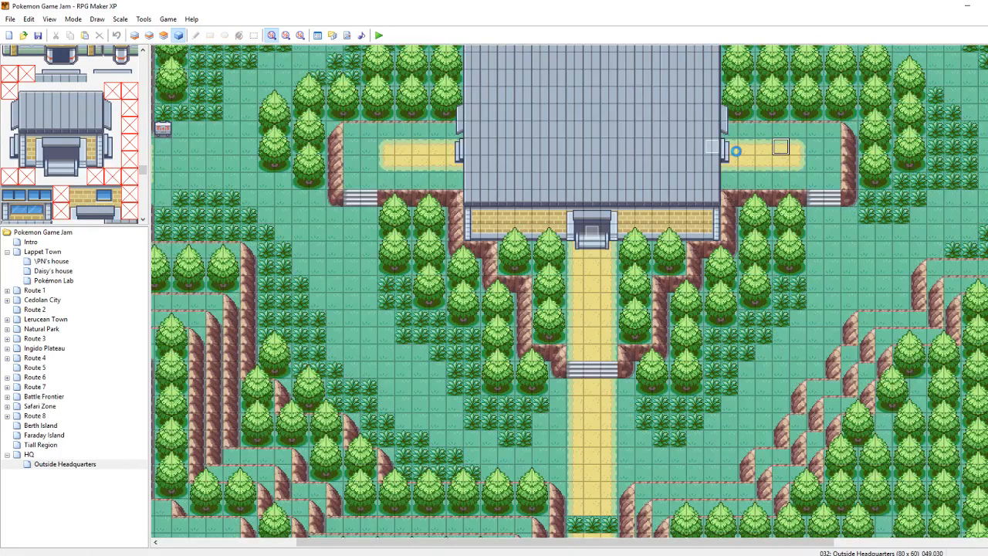
mouse_move(718, 152)
mouse_down()
mouse_move(730, 149)
mouse_move(713, 148)
mouse_up()
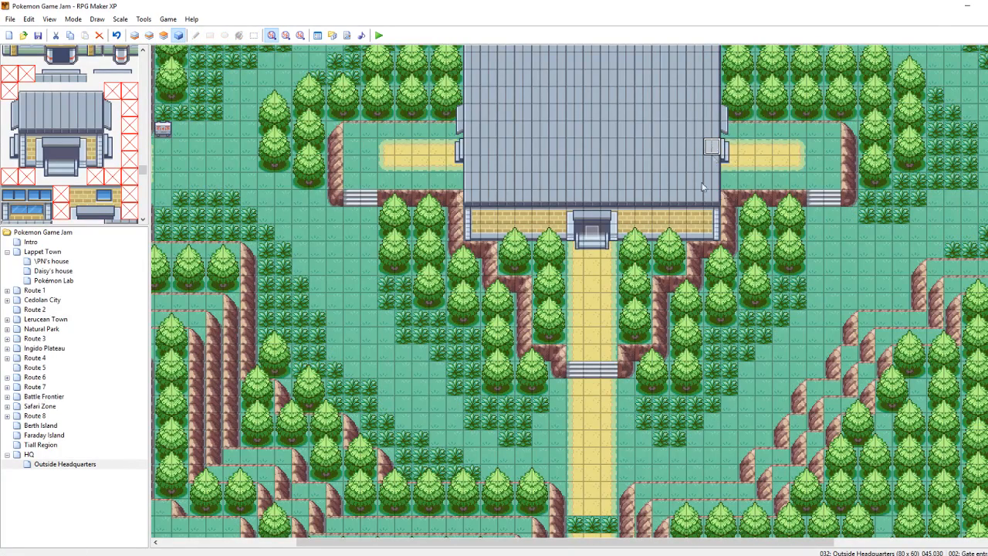
Check the placement of the gate building's entrance on the Route 4 map and return to Outside Headquarters
click(40, 349)
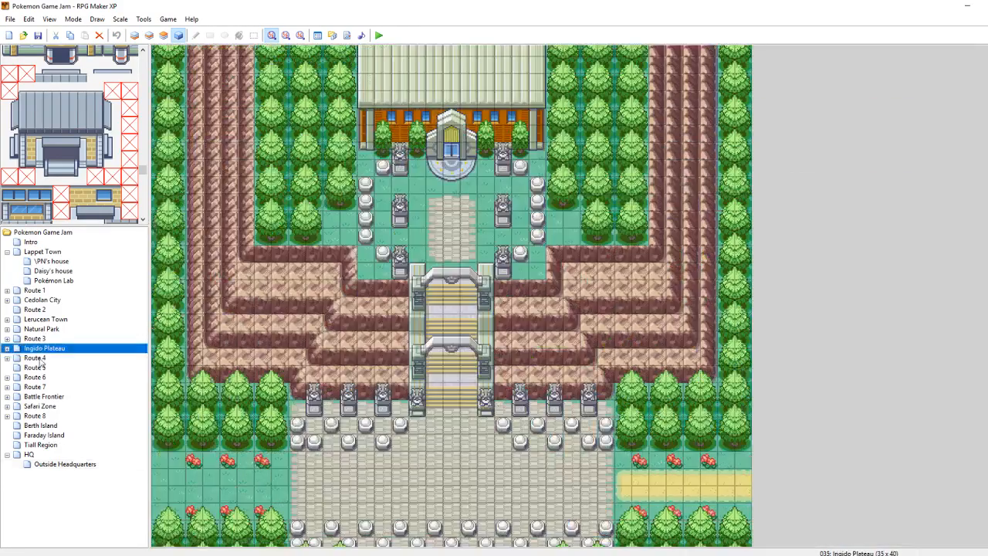
click(37, 358)
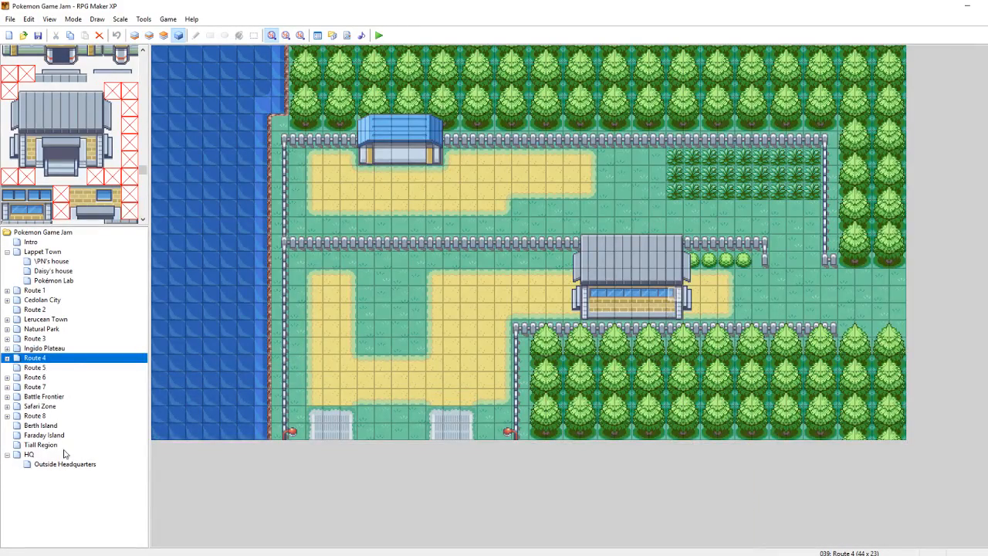
click(29, 455)
click(74, 466)
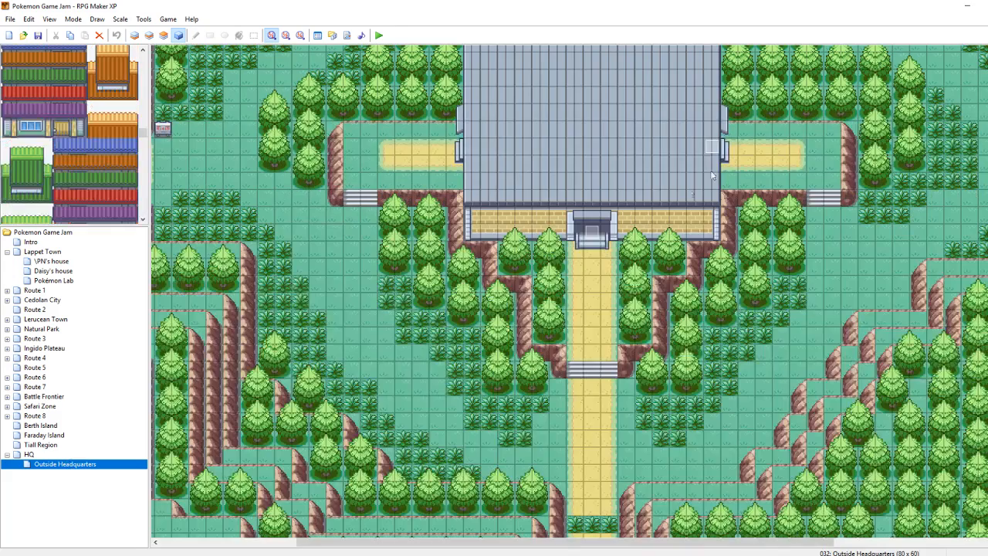
Set the east side door event's transfer destination to HQ (023,014)
double_click(711, 146)
click(541, 206)
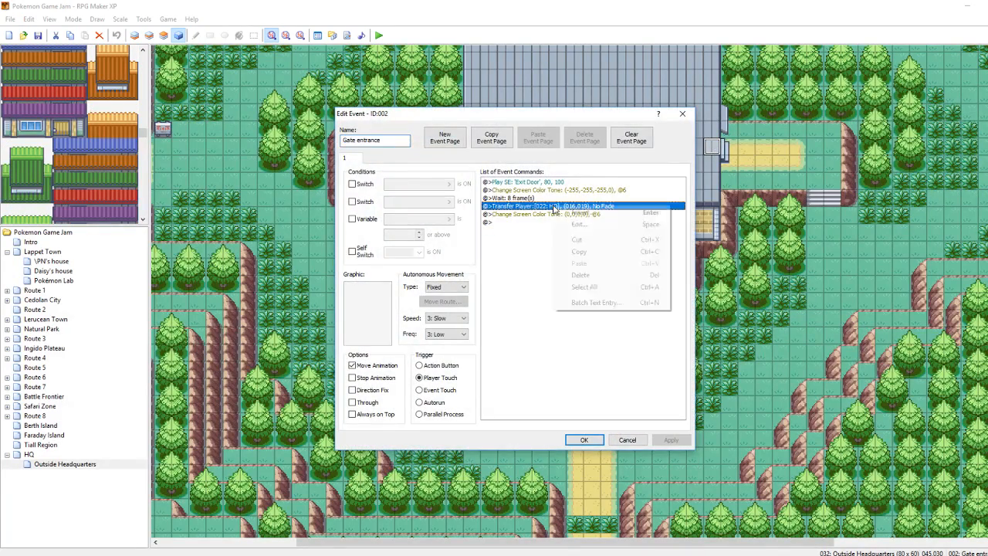
right_click(556, 207)
click(579, 224)
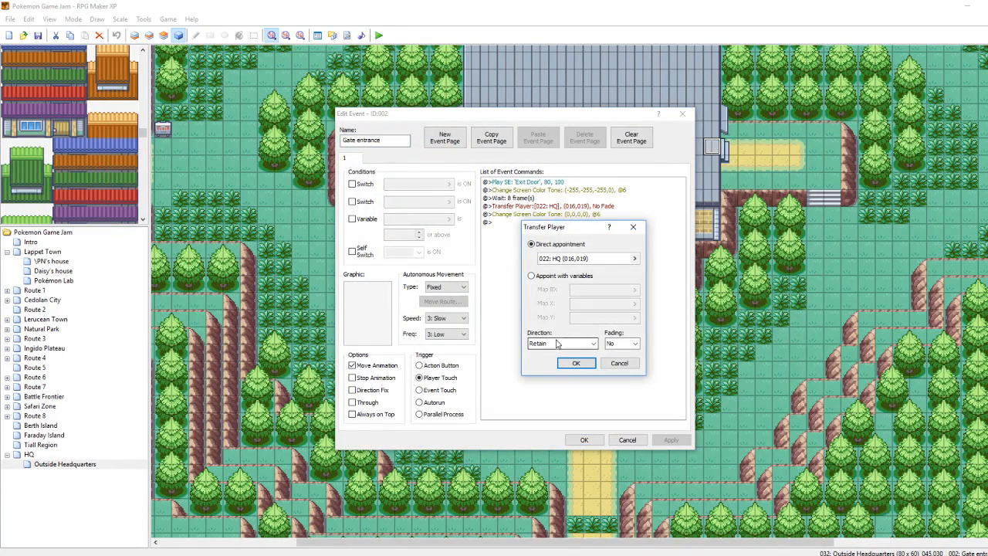
click(562, 259)
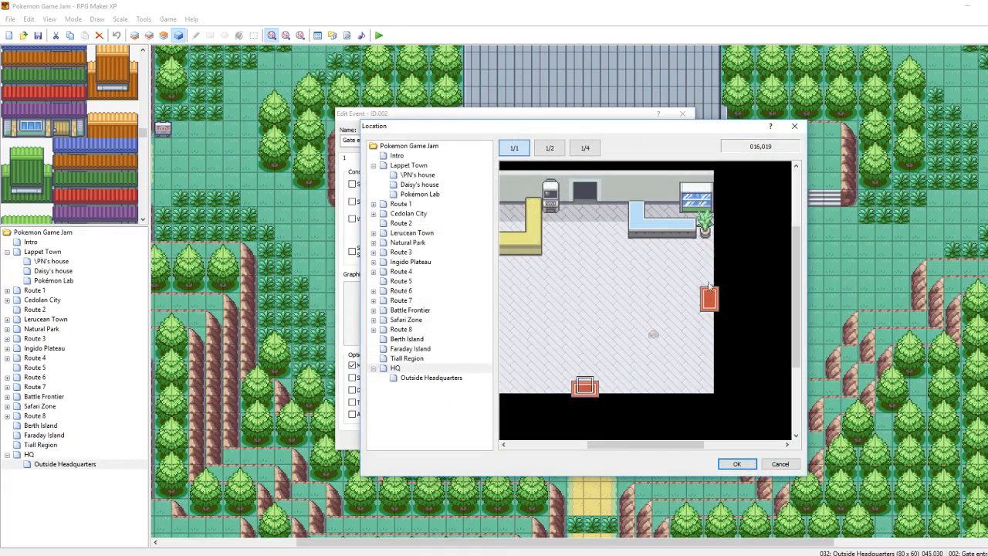
click(725, 464)
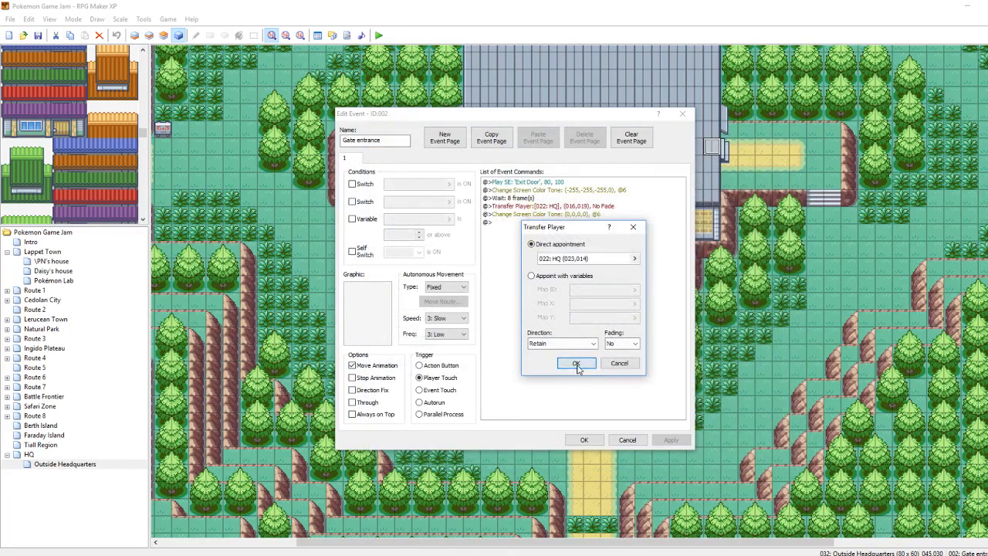
click(578, 363)
click(585, 441)
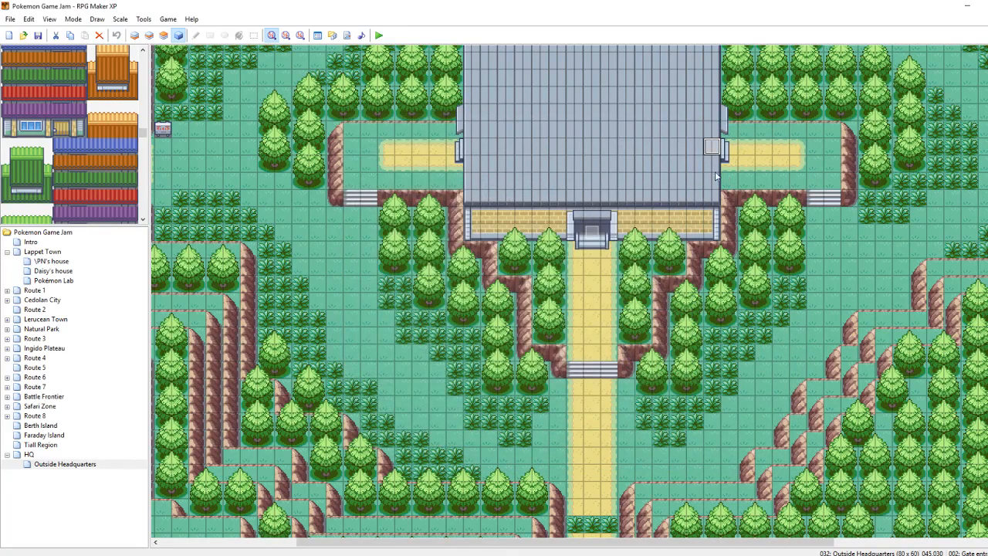
Paste a copy of the entrance event at the west side door and set its transfer destination to HQ (009,014)
click(456, 149)
drag(456, 150, 472, 153)
double_click(473, 149)
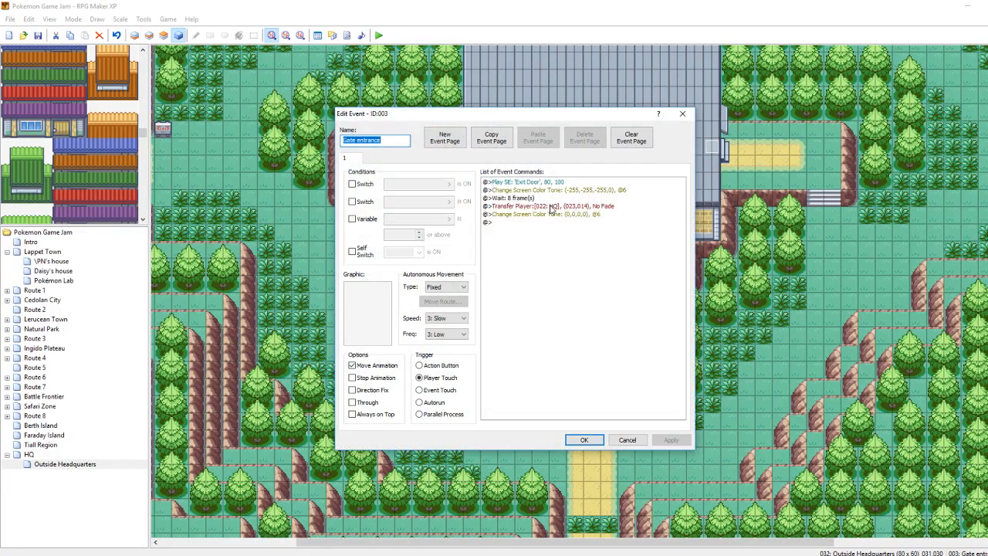
right_click(552, 208)
click(569, 223)
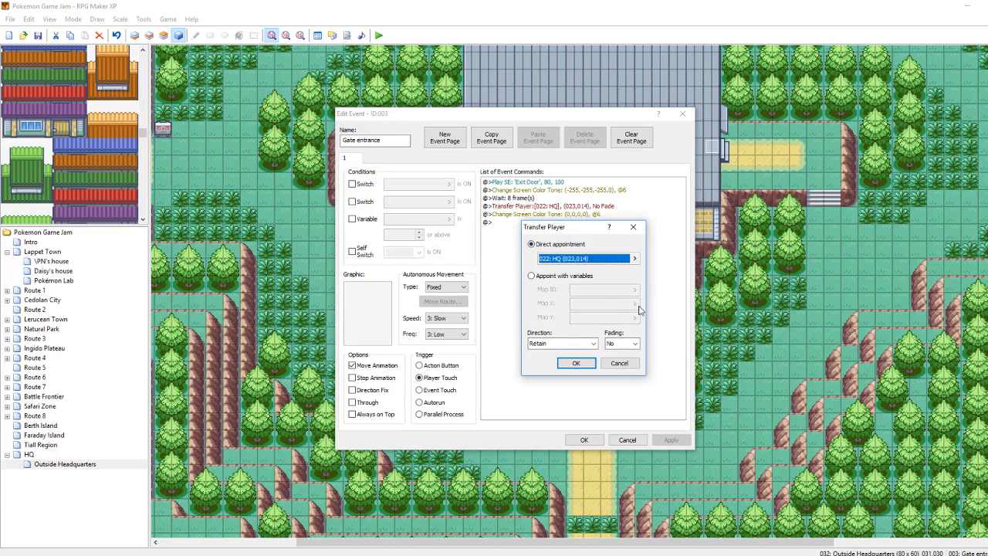
double_click(564, 259)
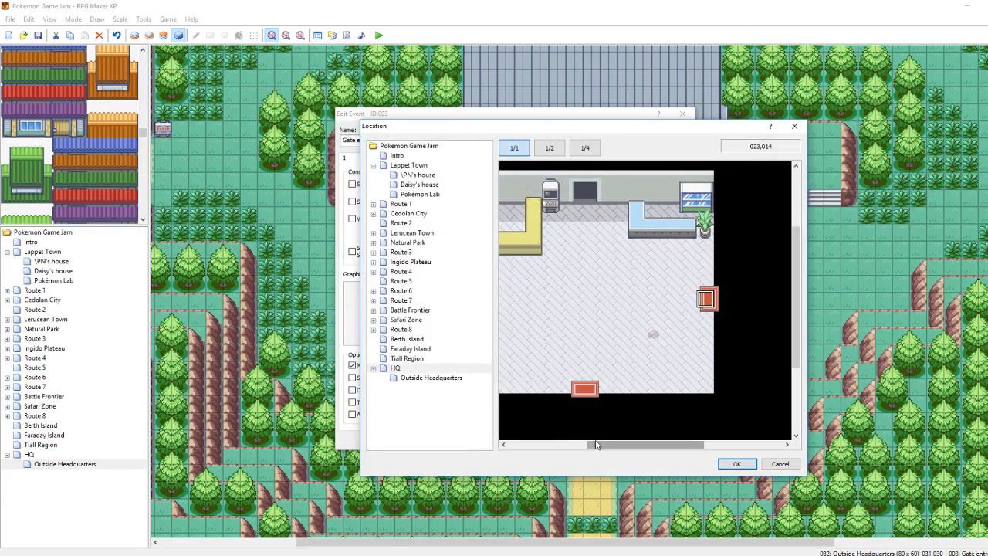
drag(596, 444, 568, 444)
click(533, 305)
click(737, 463)
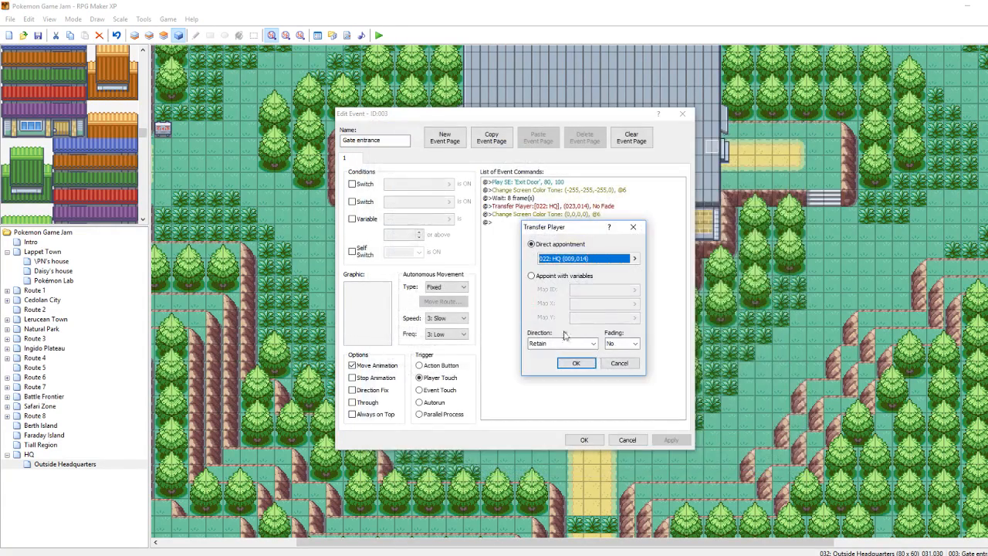
click(576, 362)
click(668, 440)
click(584, 440)
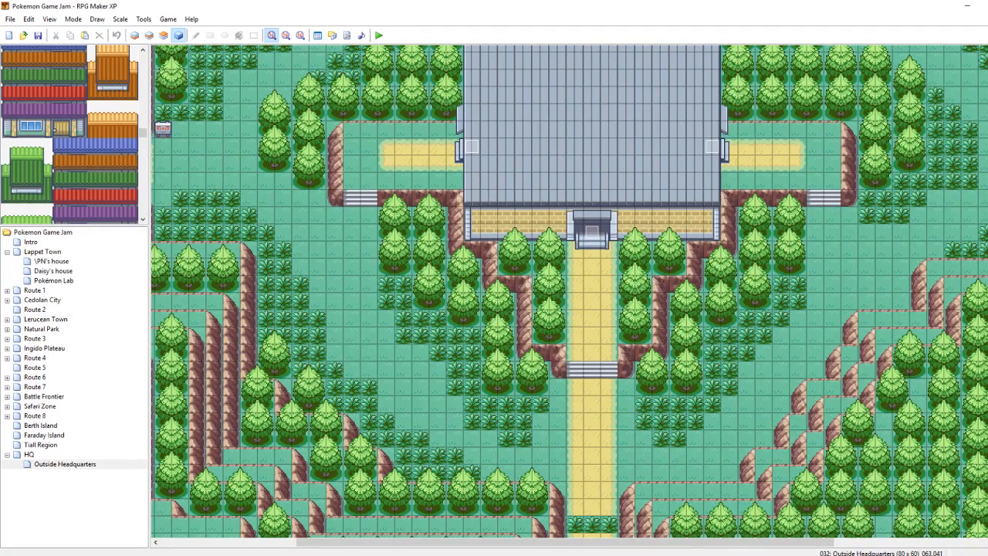
Paste copies of the entrance event along the headquarters' north edge, across the width of the northern path
scroll(534, 252, up, 5)
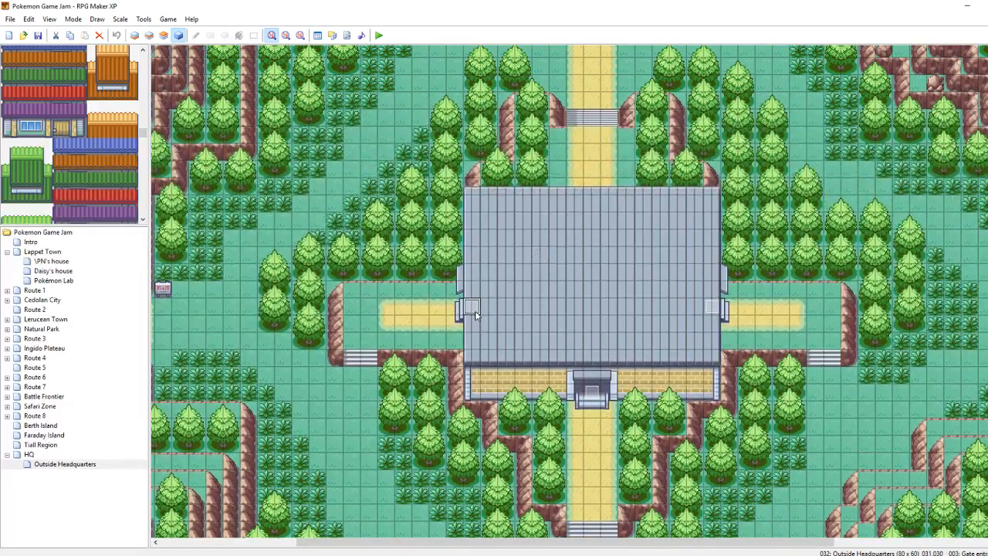
click(596, 195)
click(591, 197)
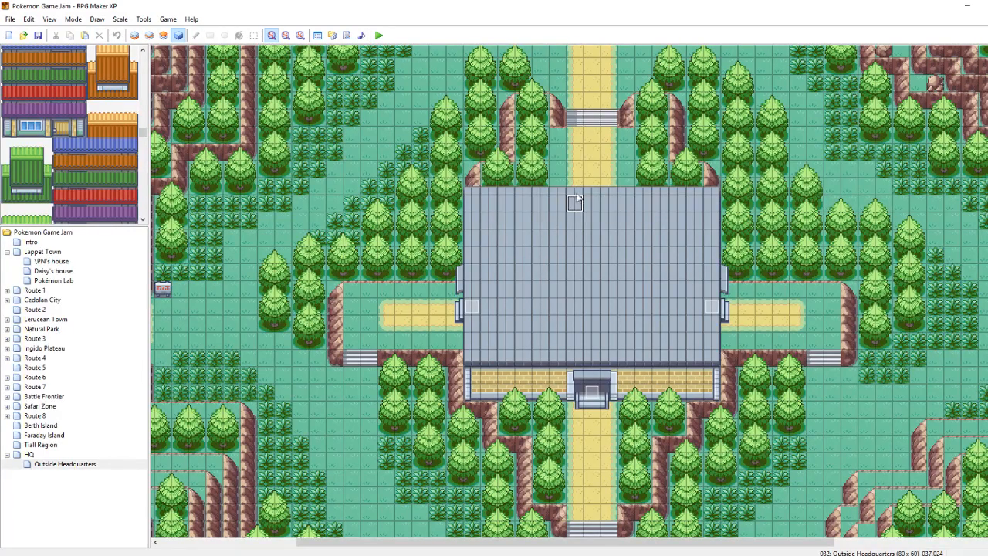
click(577, 190)
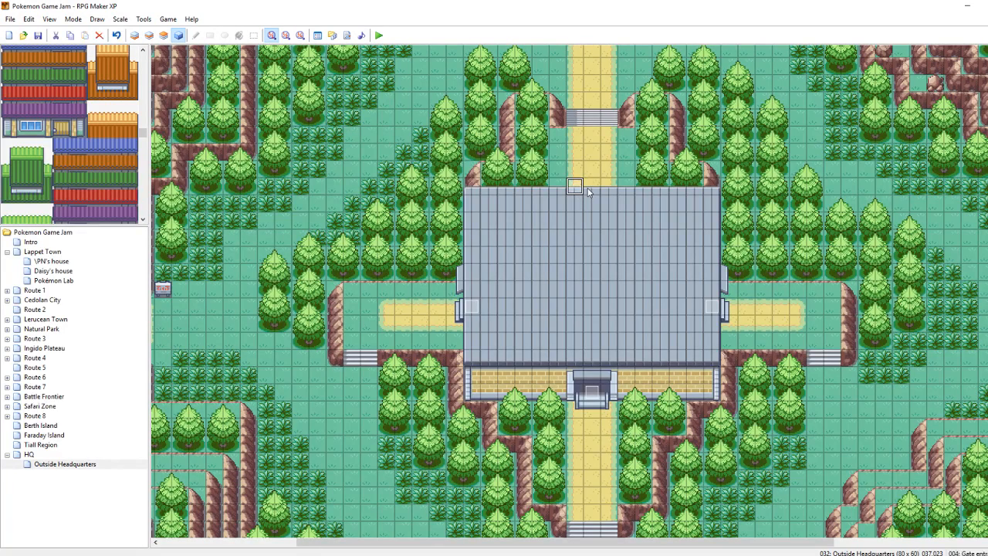
click(596, 174)
click(608, 186)
click(591, 168)
Set the north entrance event's transfer destination to HQ (016,009)
right_click(575, 188)
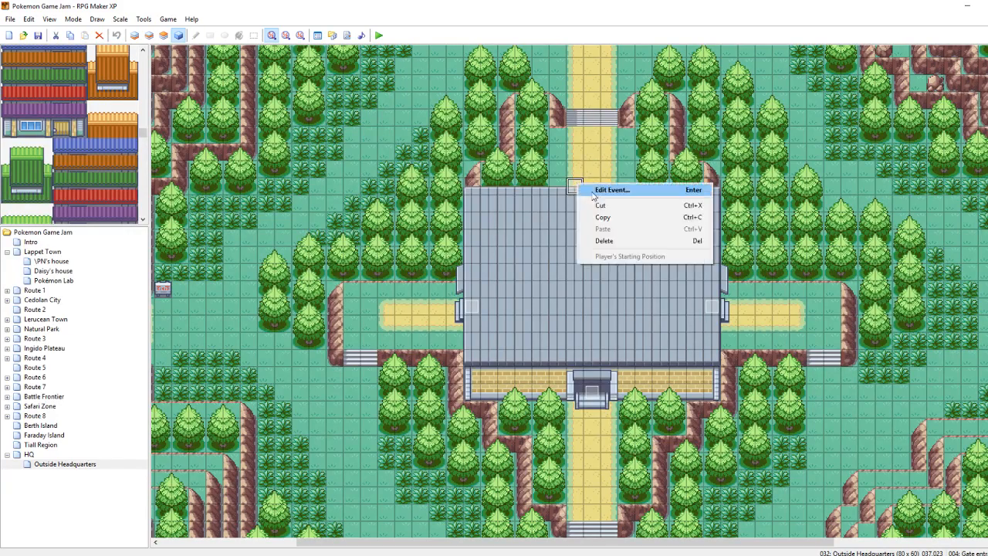
click(598, 191)
click(536, 206)
right_click(538, 207)
click(564, 225)
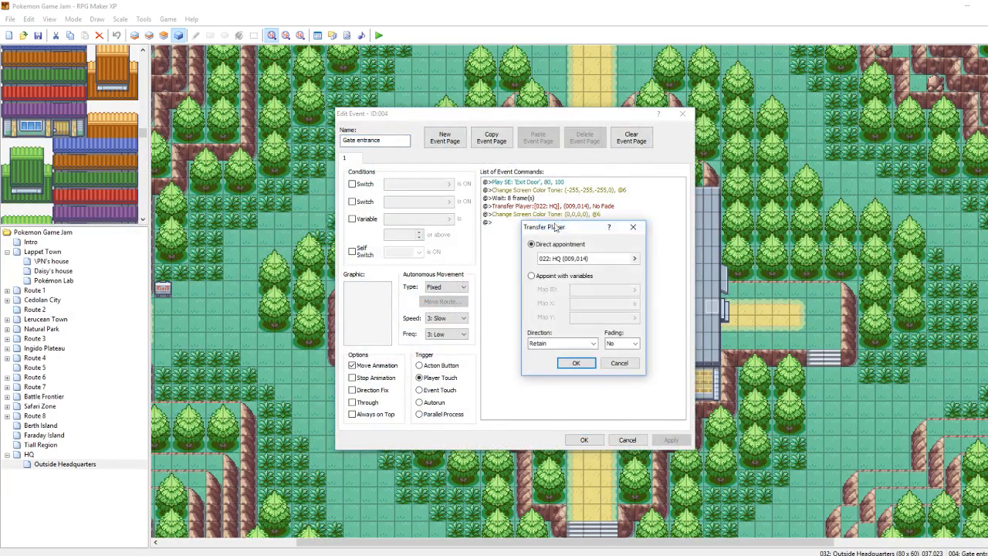
double_click(610, 259)
click(585, 212)
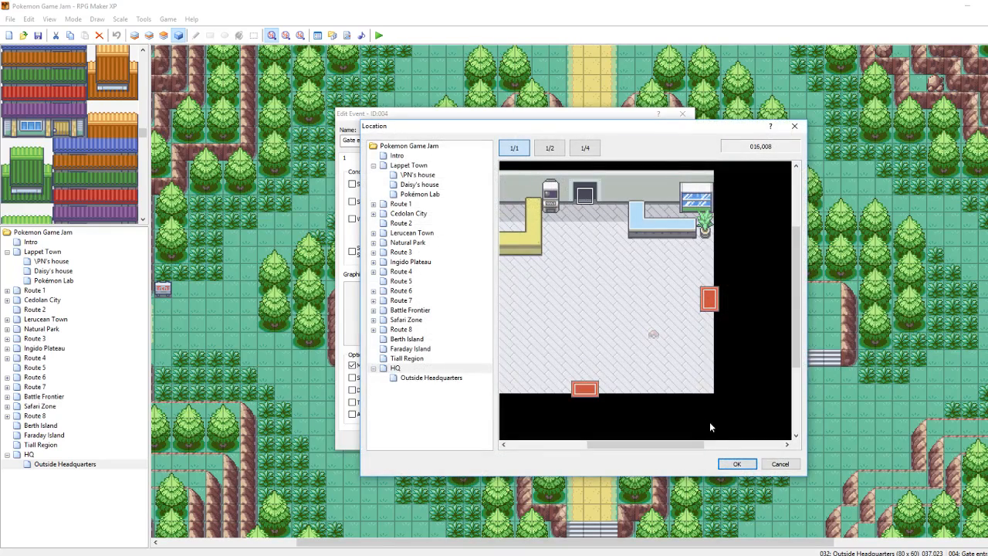
click(737, 463)
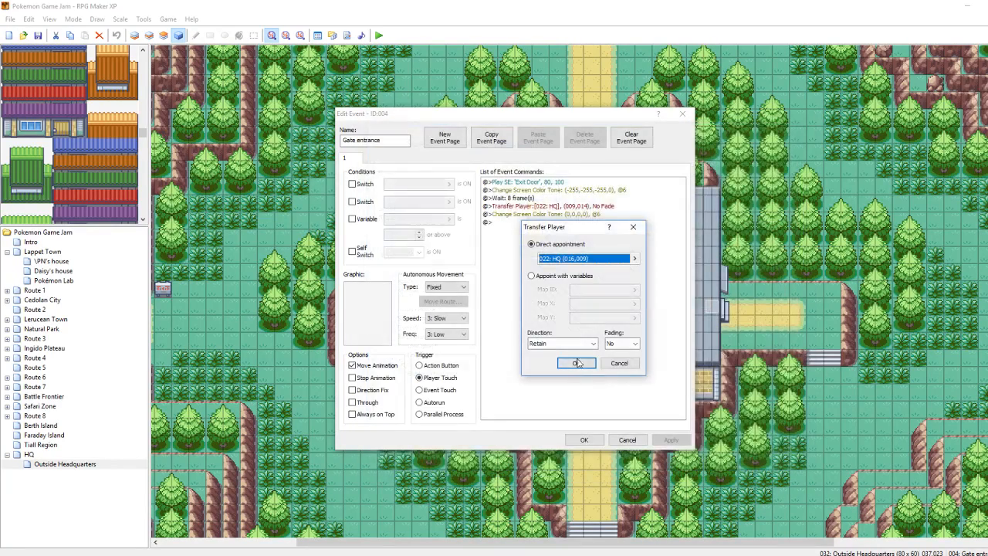
click(729, 410)
click(671, 440)
click(594, 440)
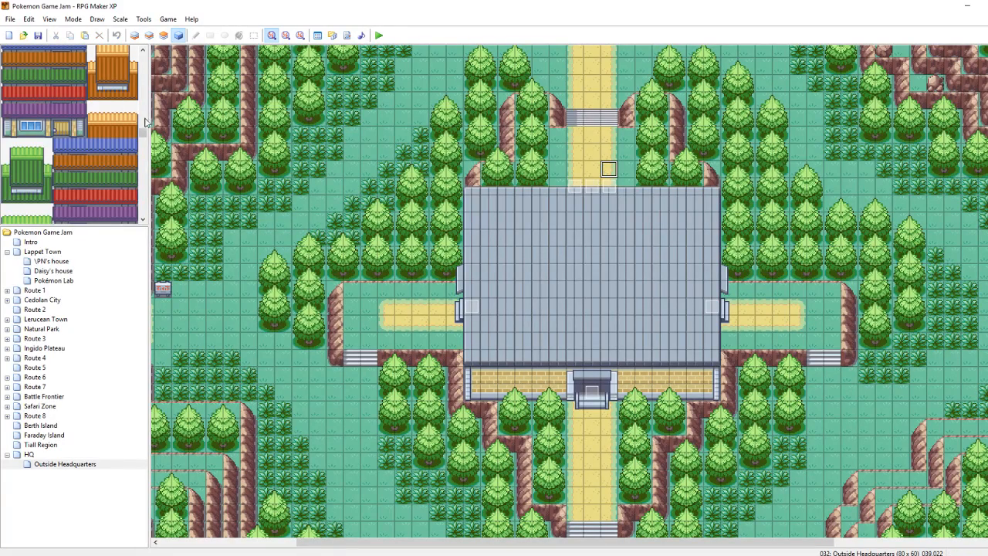
Place pairs of wooden post tiles on layer 2 on both sides of the north path, along the headquarters' roof edge
click(150, 36)
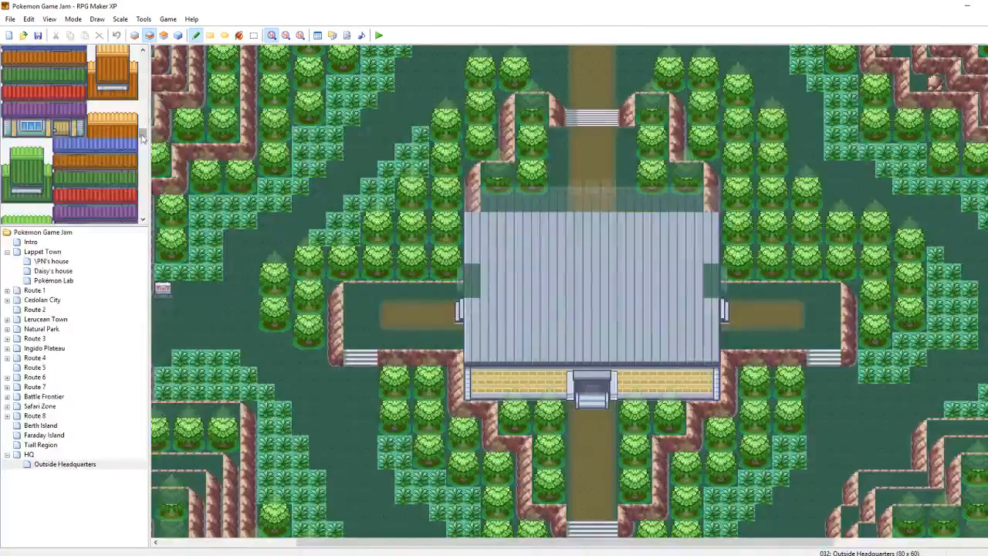
drag(142, 136, 142, 93)
scroll(108, 143, down, 5)
scroll(108, 145, down, 5)
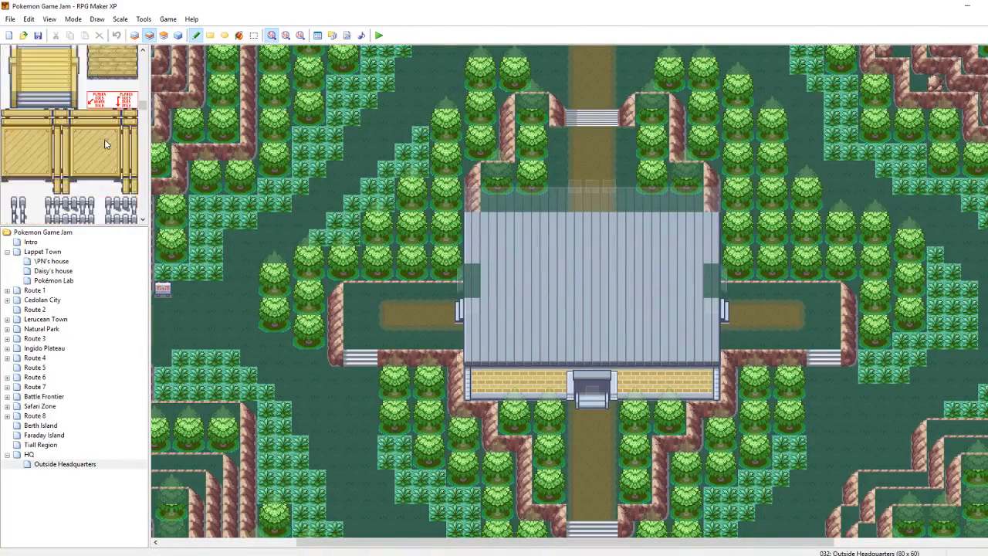
click(557, 191)
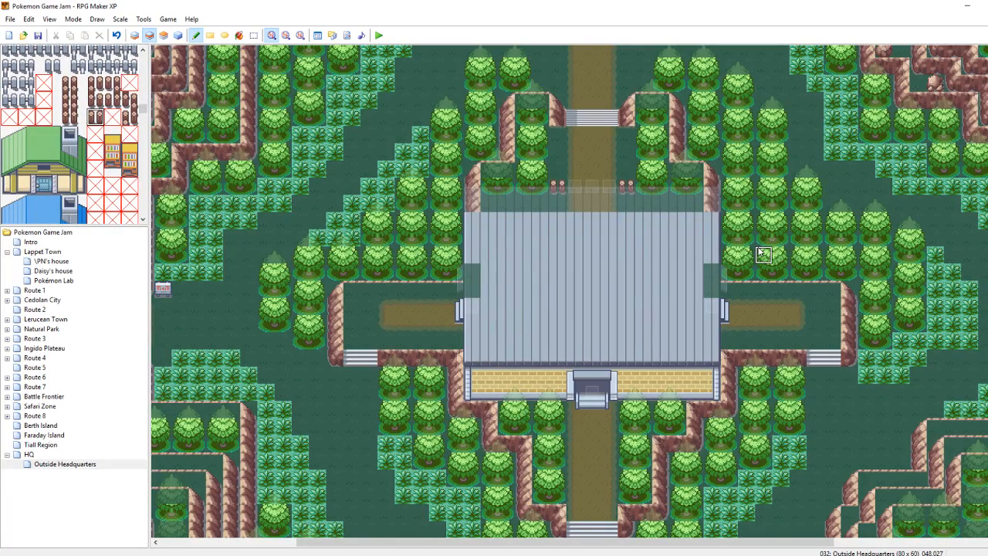
key(F4)
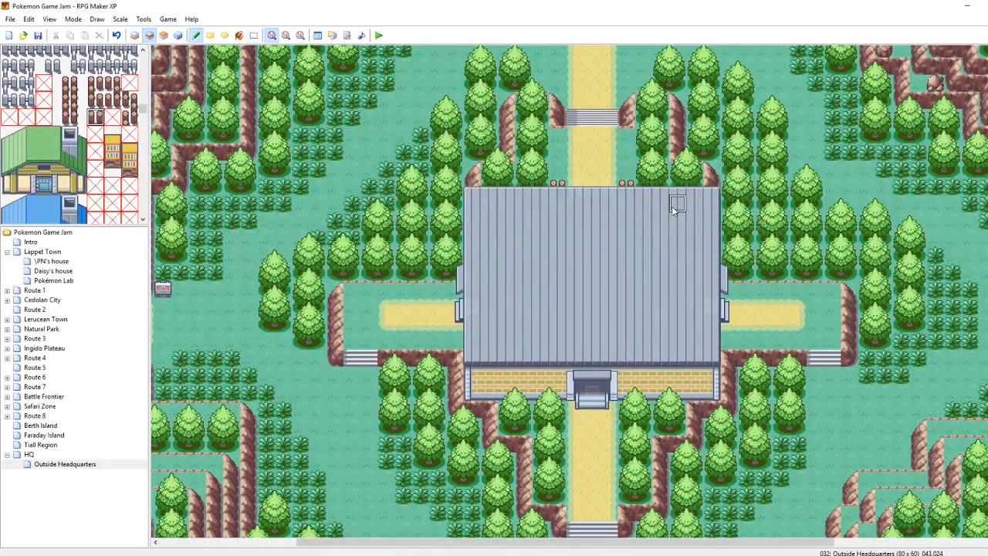
key(F4)
click(95, 99)
click(559, 188)
key(ctrl+z)
click(112, 99)
click(626, 186)
key(ctrl+z)
Draw vertical wooden post fences on layer 2 along both sides of the north path, from the stairs down to the roof edge
click(78, 99)
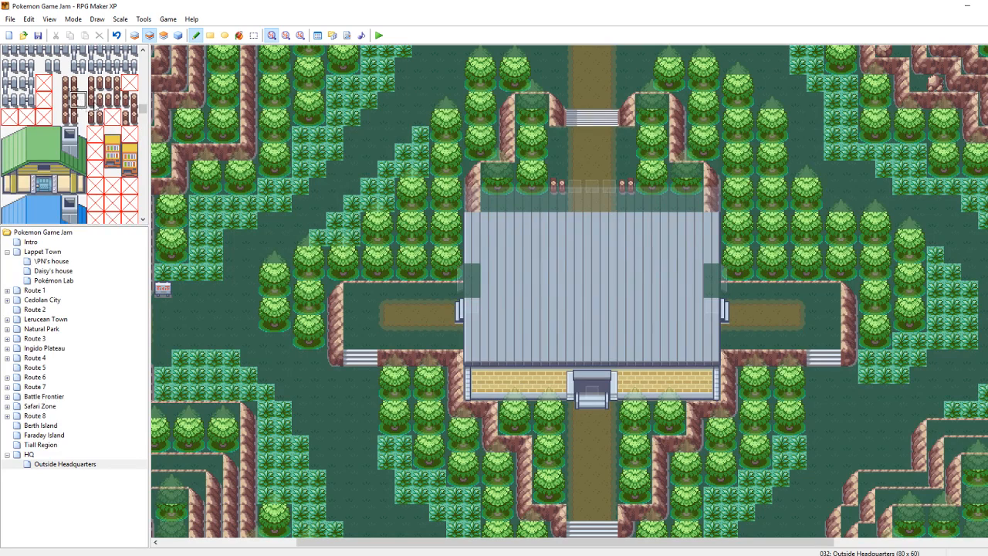
click(77, 82)
click(556, 133)
click(61, 98)
drag(631, 174, 630, 155)
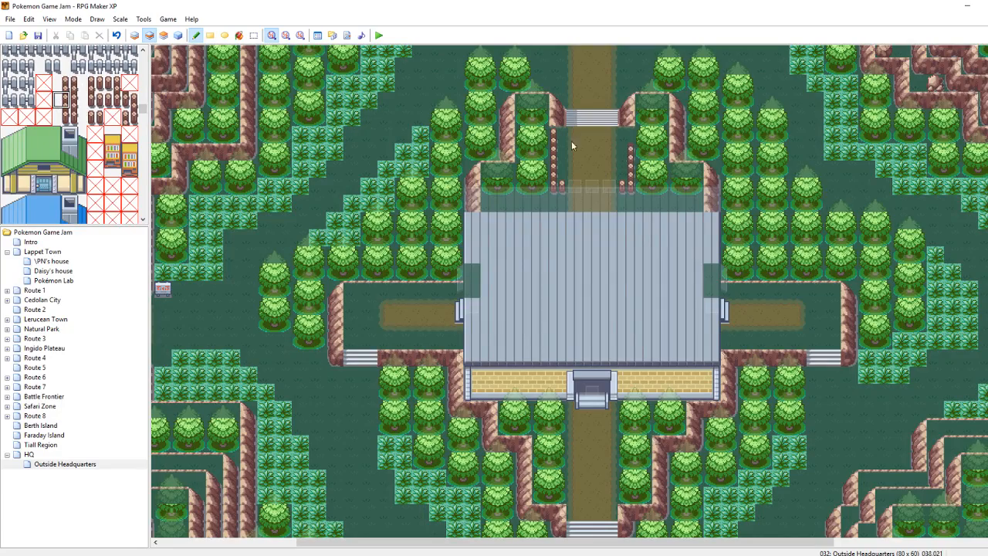
click(65, 82)
key(F5)
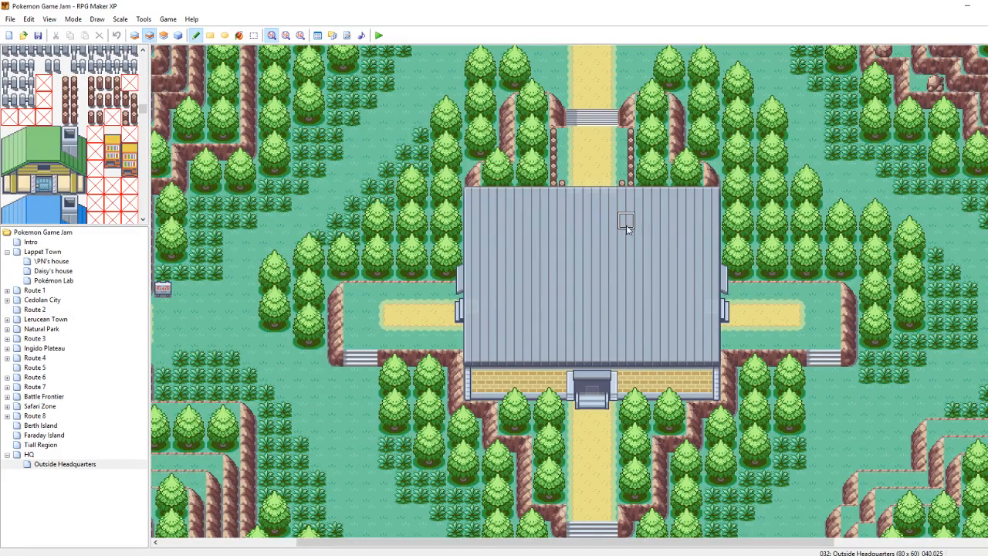
Draw a row of wooden posts on layer 3 along the north edge of the west ledge, finishing it on layer 2 beside the building
key(F6)
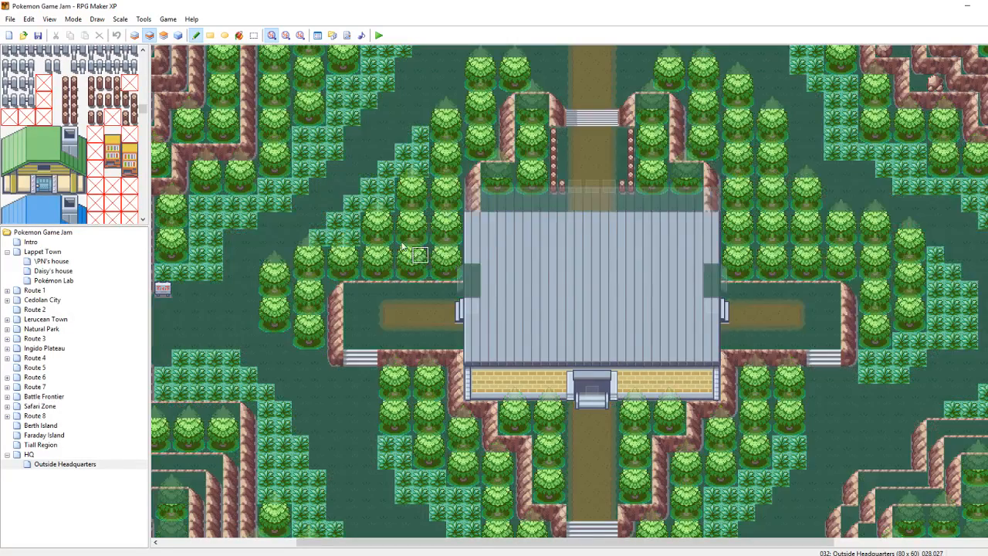
click(164, 35)
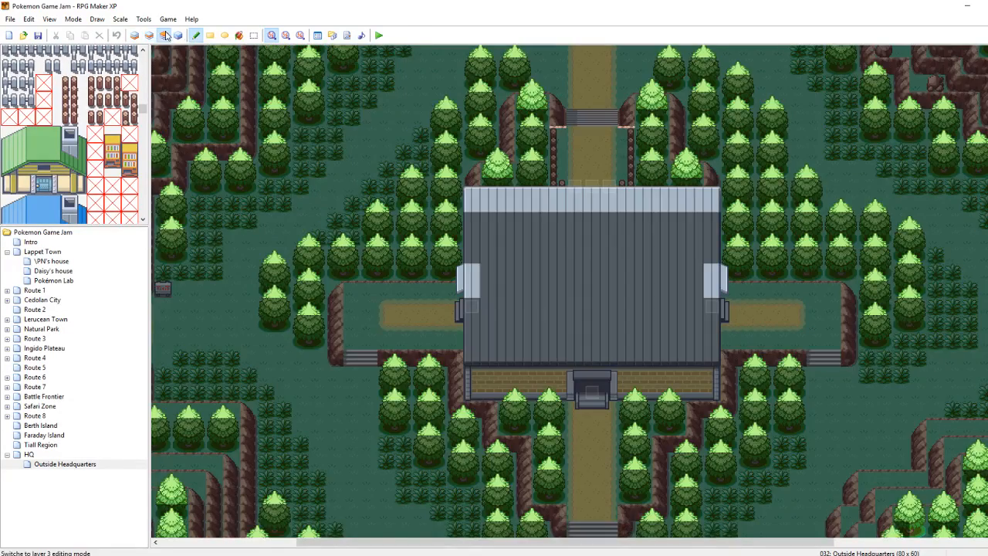
click(95, 117)
drag(441, 289, 350, 289)
click(149, 35)
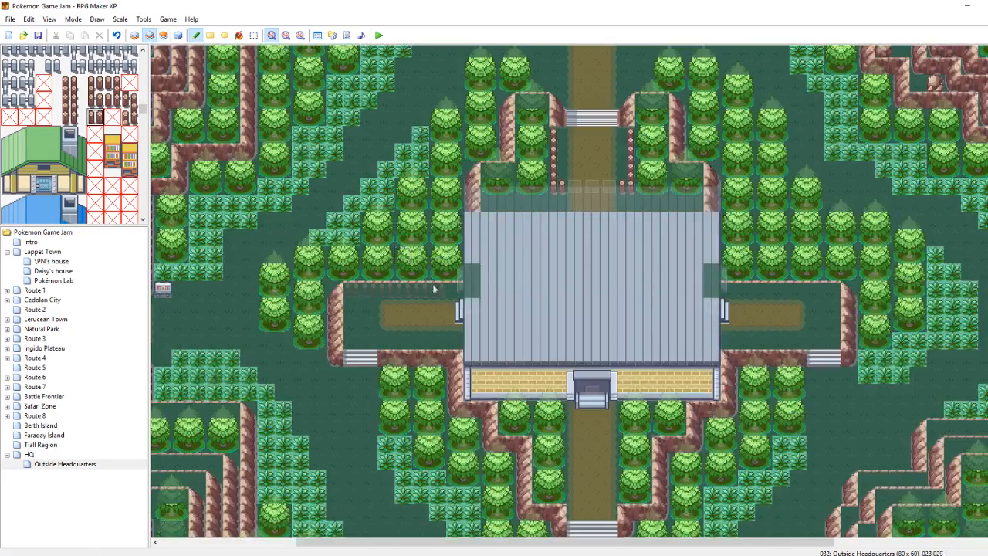
key(F4)
Paint plain grass on layer 1 beside the headquarters' west and east walls, in line with the ledges' north edges
click(135, 36)
drag(143, 109, 143, 90)
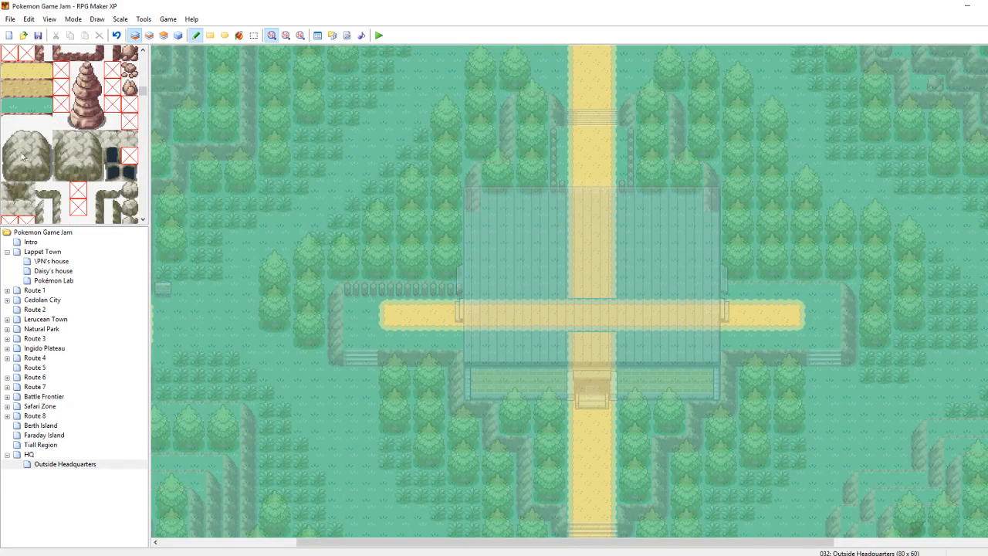
click(27, 103)
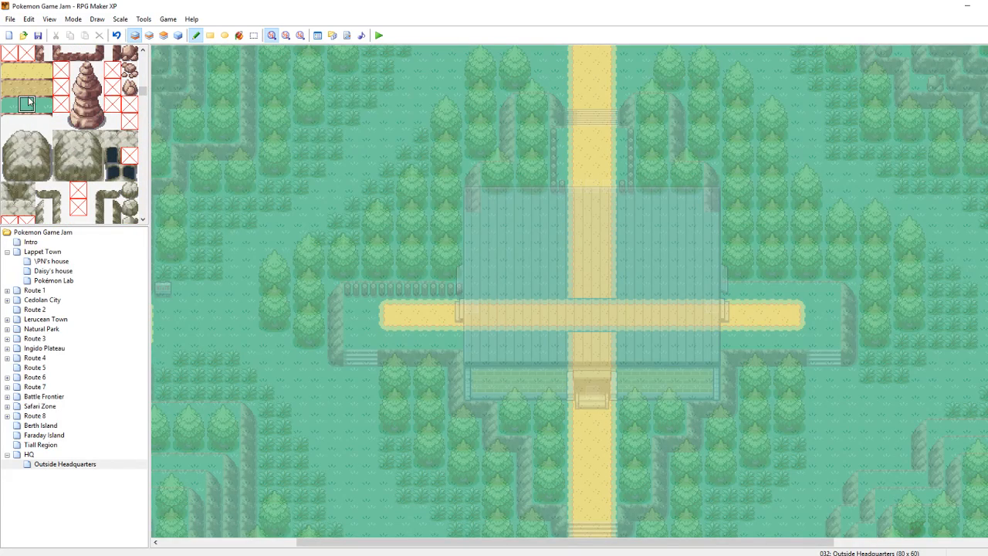
click(456, 289)
key(F4)
key(F4)
click(728, 290)
Copy the wooden post tile and extend a matching fence along the east ledge's north edge, using layer 2 beside the building and layer 3 beyond
click(149, 35)
key(F4)
key(F4)
right_click(425, 289)
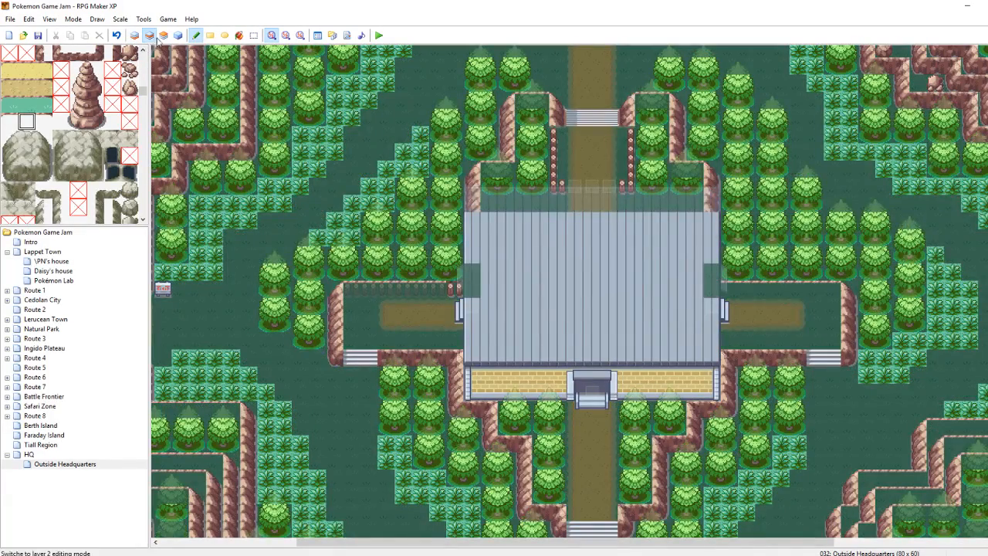
right_click(454, 294)
click(731, 291)
click(165, 35)
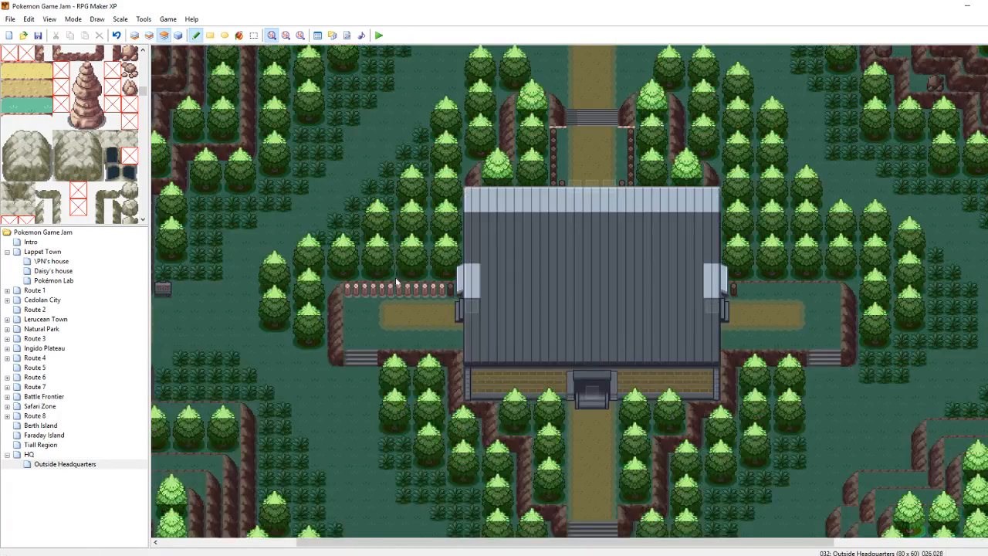
drag(746, 293, 837, 292)
key(F4)
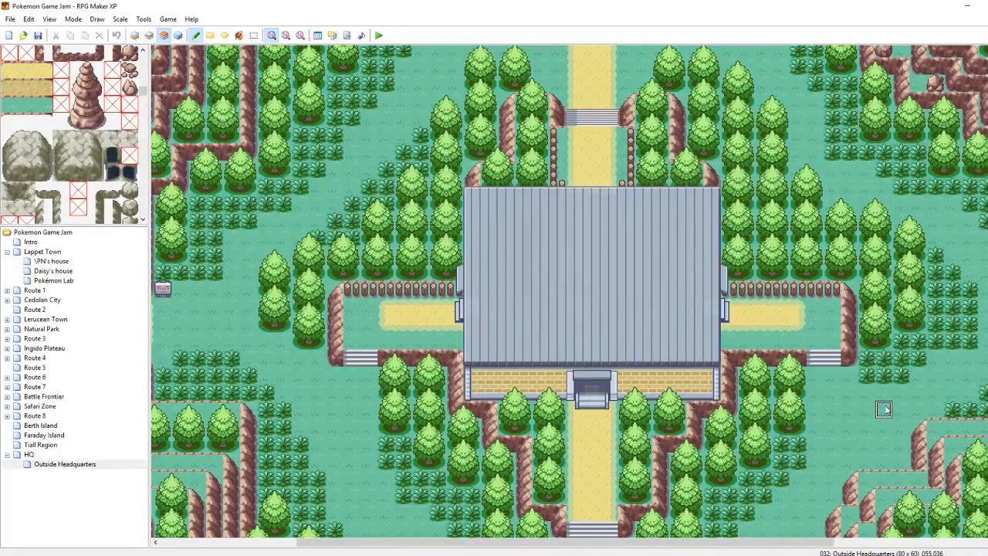
Draw wooden post rows on layer 3 along the south edges of the east and west ledges, stopping at the stairs
key(F4)
mouse_move(745, 341)
mouse_down()
mouse_move(729, 342)
mouse_move(800, 342)
mouse_up()
key(F4)
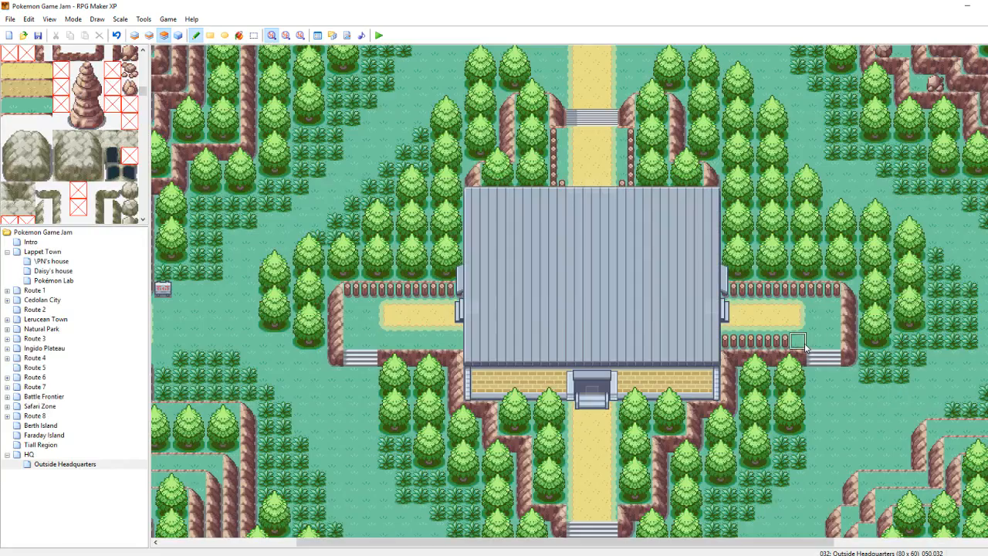
key(F4)
drag(456, 342, 384, 341)
key(F4)
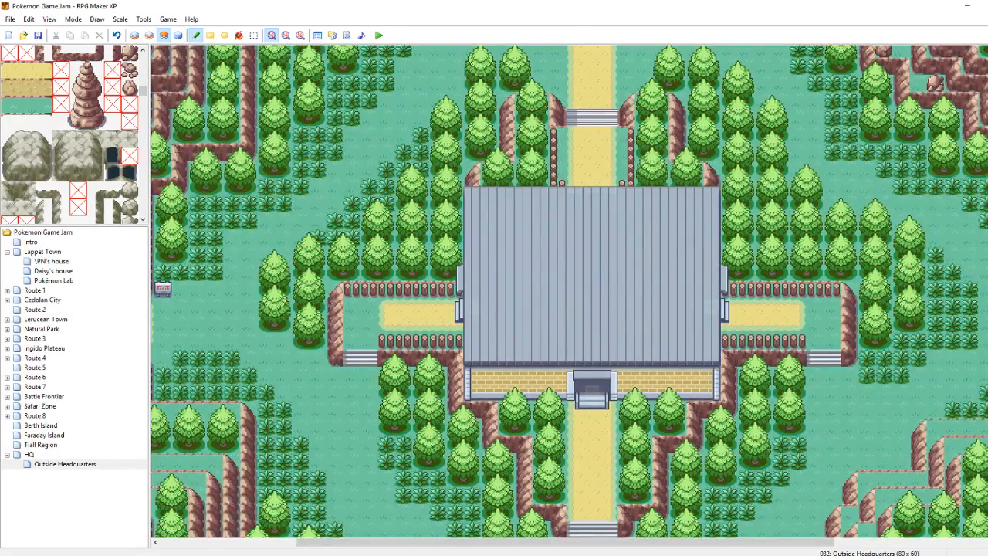
Check the headquarters' southern approach with all layers shown and save the project
scroll(982, 305, down, 3)
scroll(982, 306, down, 2)
key(F4)
key(F4)
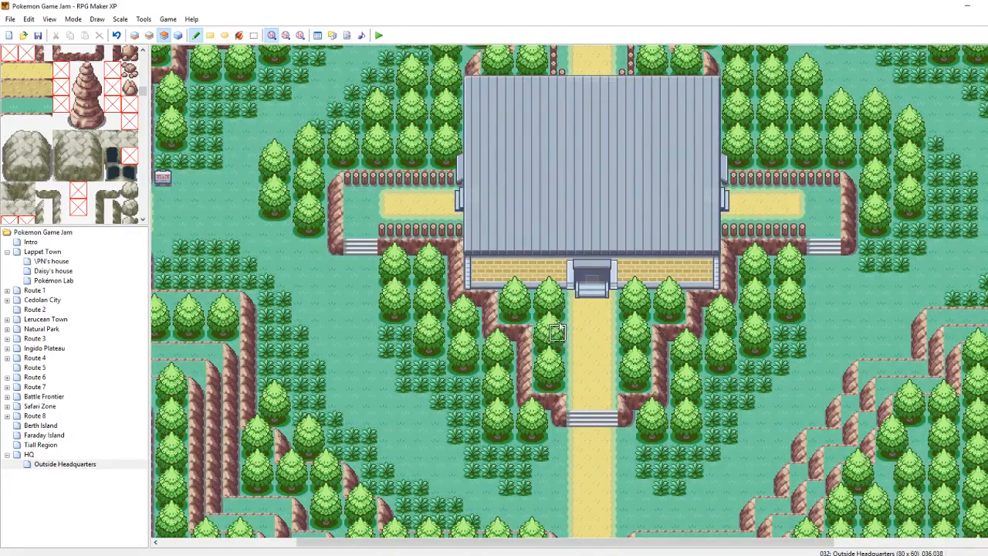
key(F4)
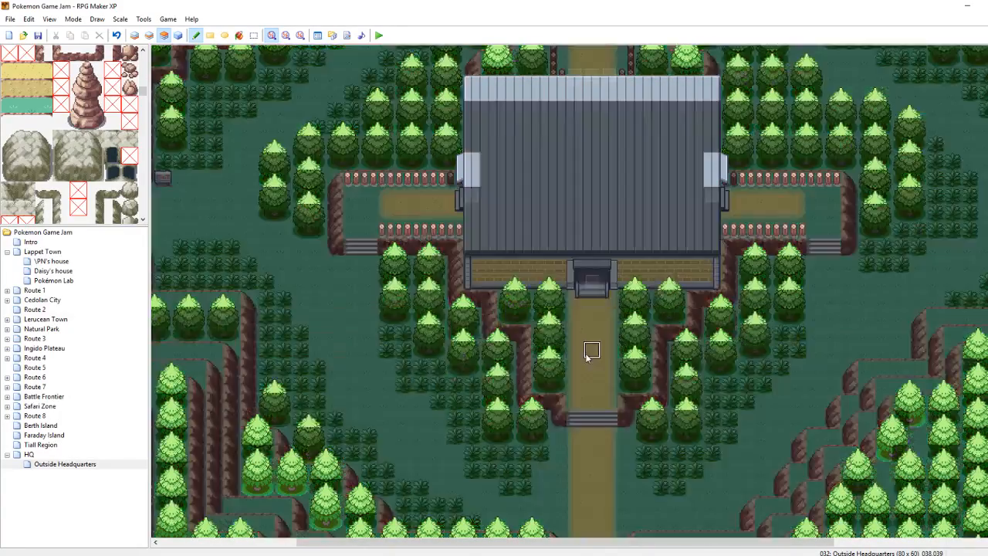
key(F4)
key(ctrl+s)
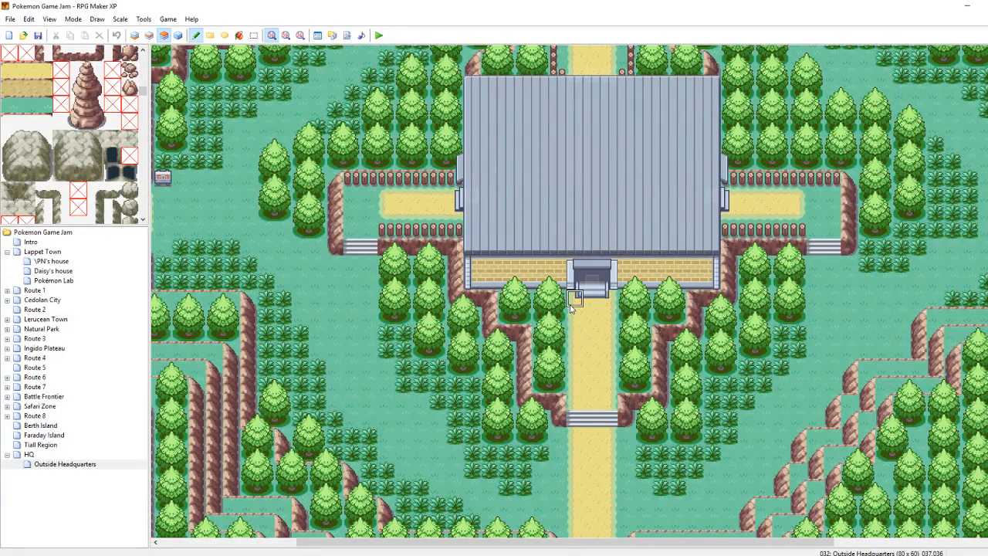
key(F4)
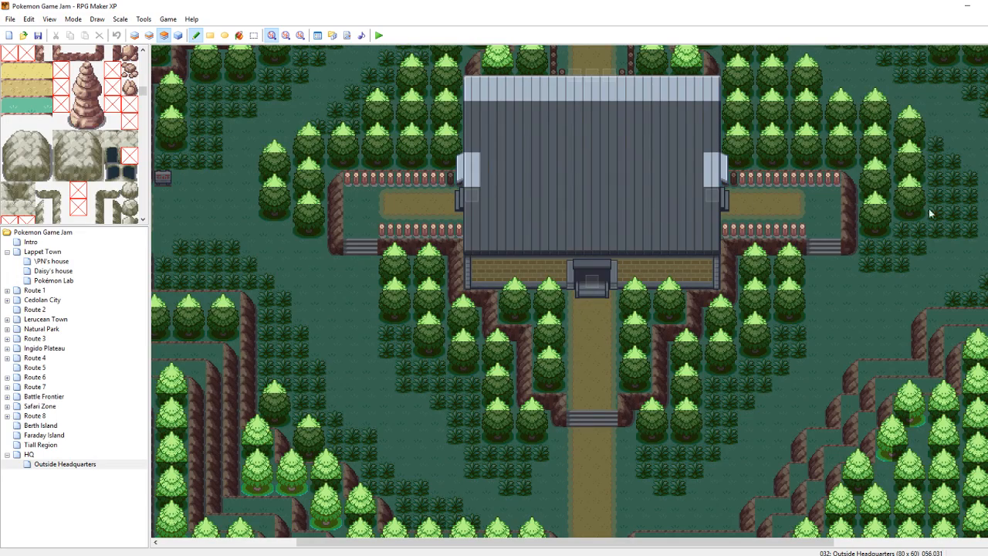
drag(987, 232, 987, 306)
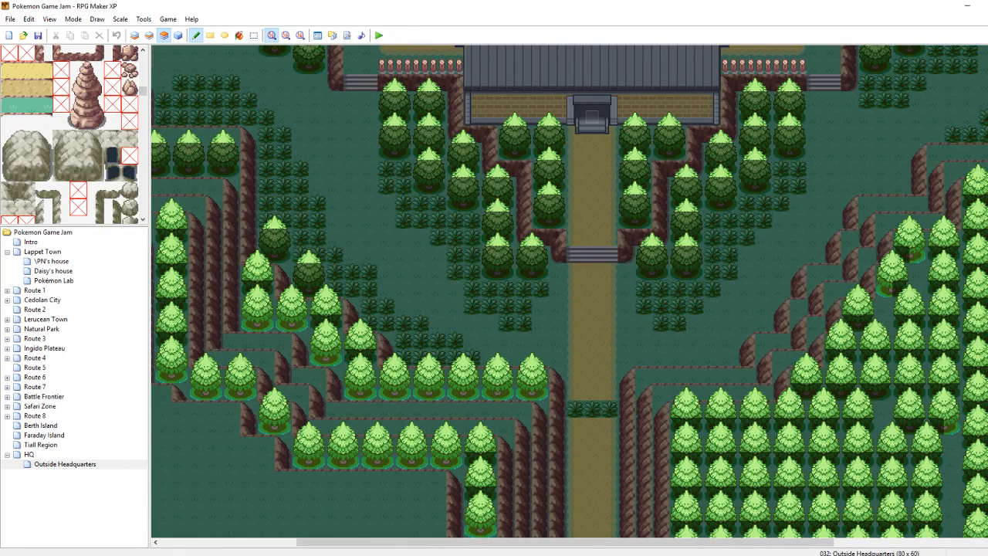
drag(987, 386, 987, 94)
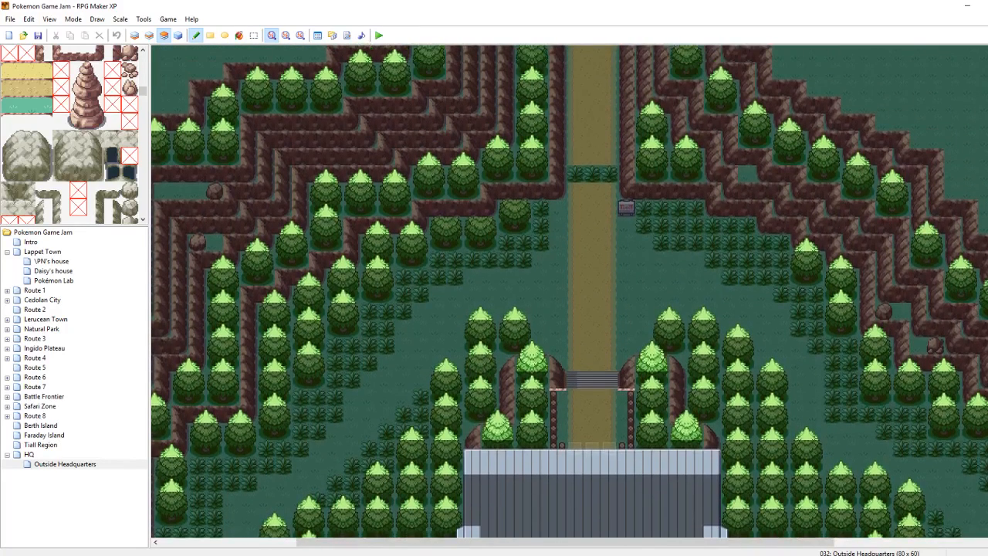
Start a playtest and walk the player through the headquarters' south entrance into the interior
click(380, 36)
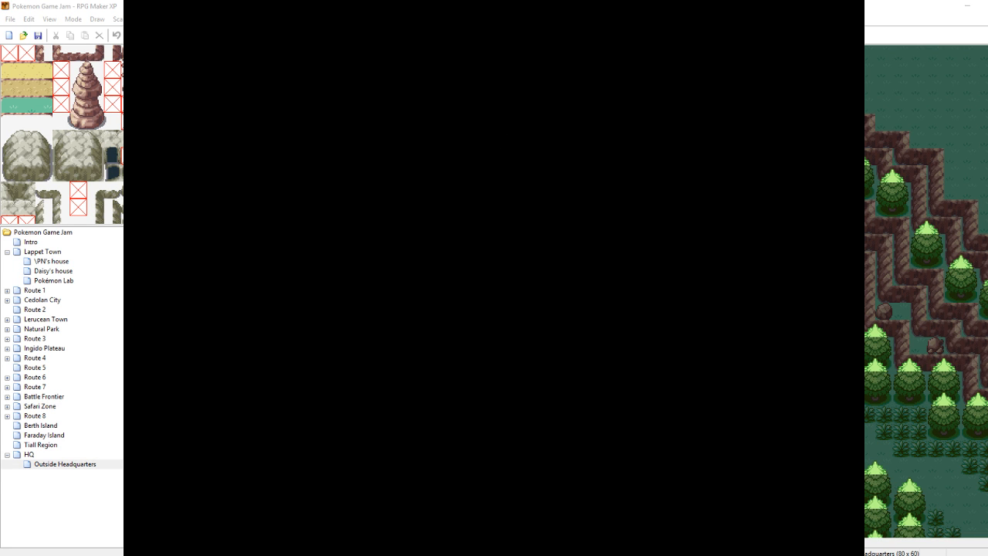
key(Return)
key(Up)
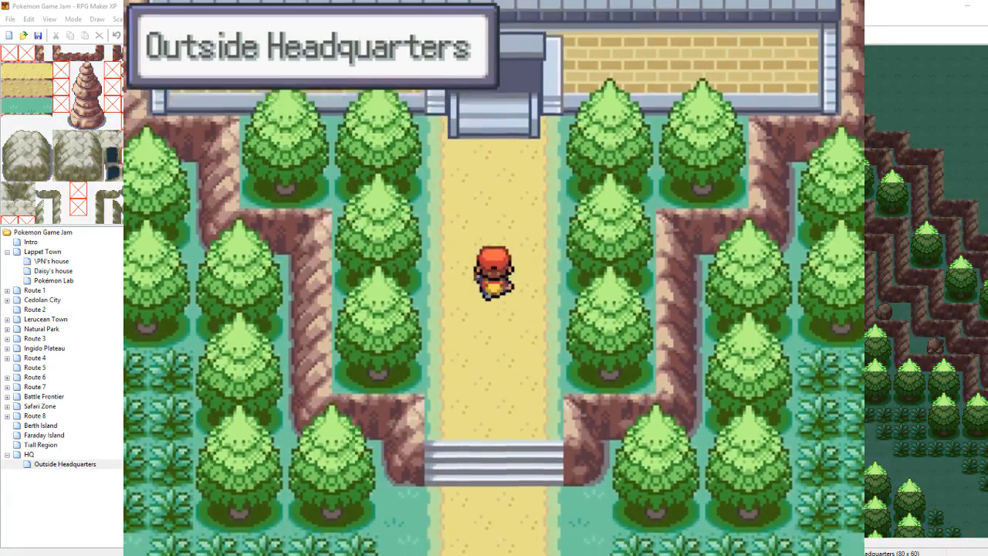
key(Up)
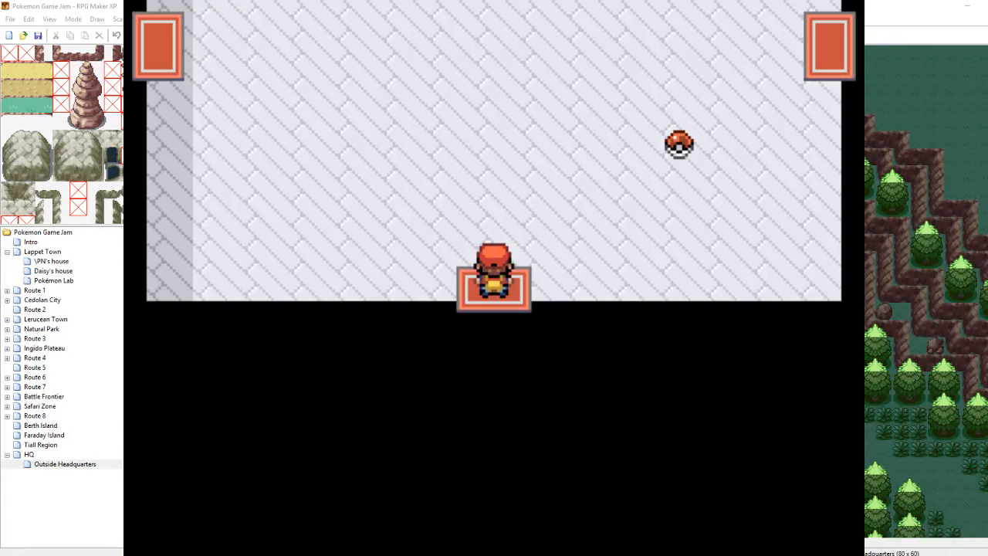
key(Down)
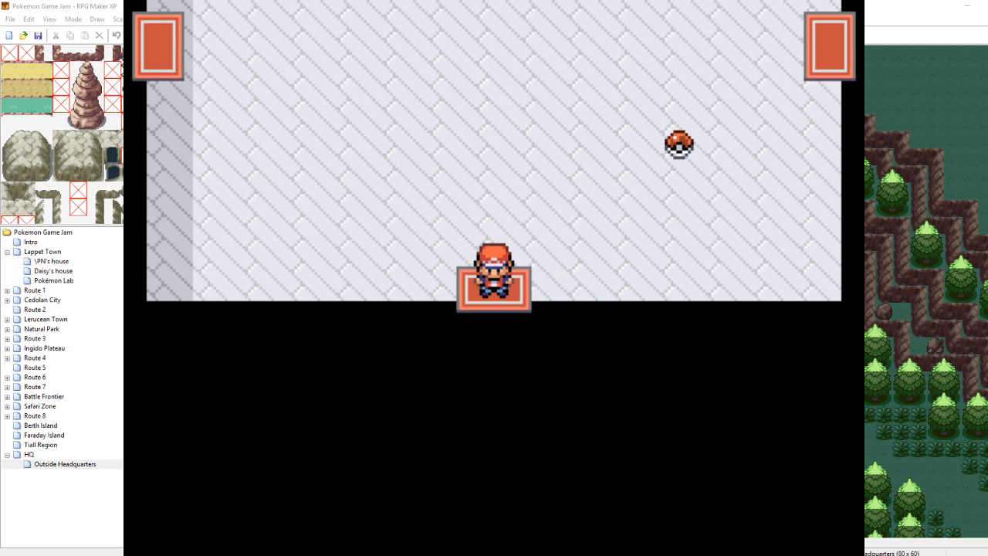
Use the in-game debug options to warp the player to the Outside Headquarters map
key(F9)
key(Down)
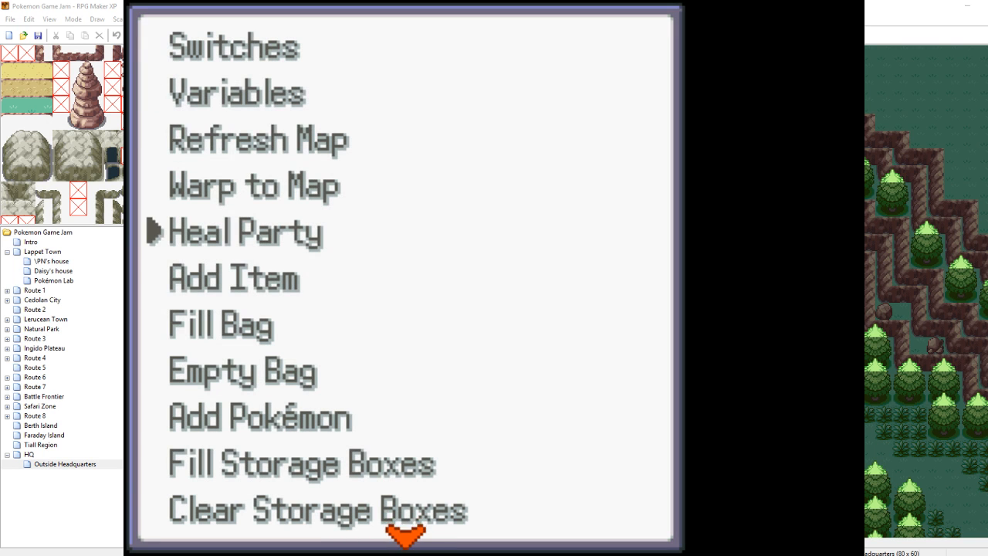
key(Return)
key(Down)
key(Return)
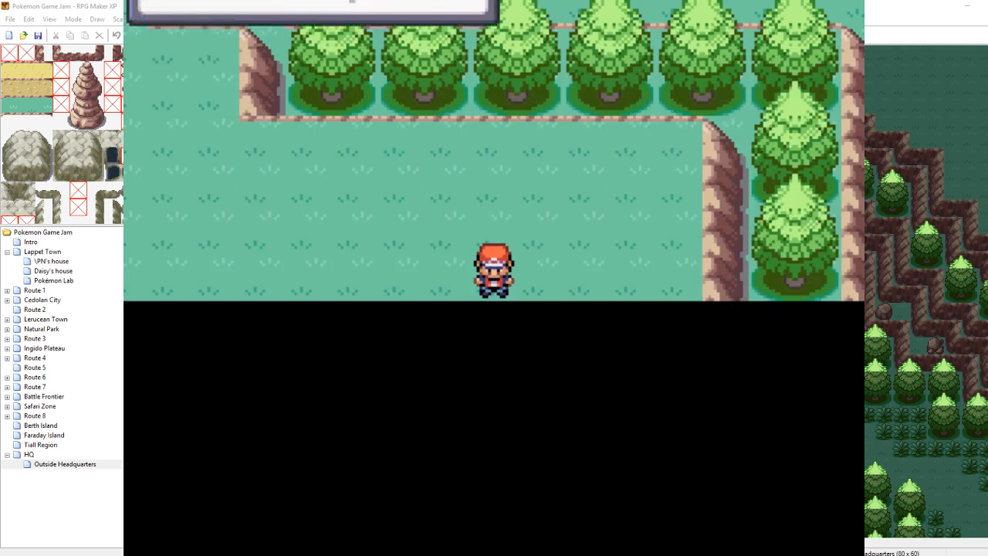
Walk the character north-west through the outside map to the dirt path above the building, and end the playtest
key(Up)
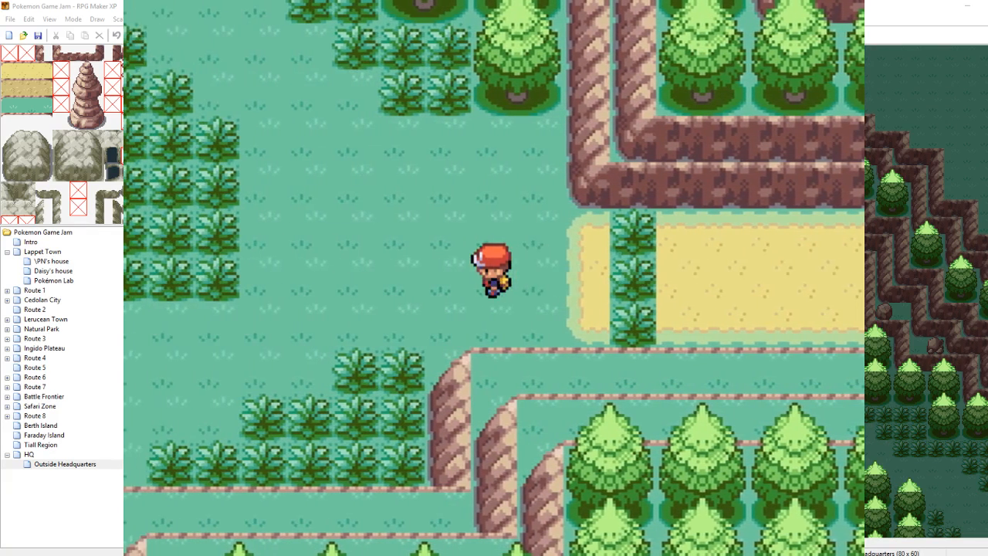
key(Up)
key(Left)
key(Up)
key(Left)
key(Up)
key(Left)
key(Up)
key(Left)
key(Up)
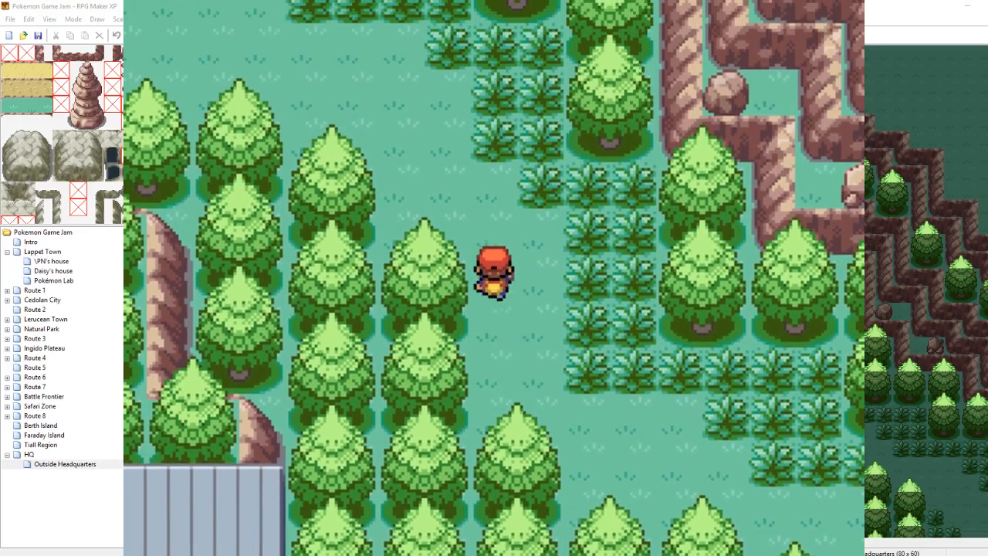
key(Up)
key(Left)
key(Up)
key(Left)
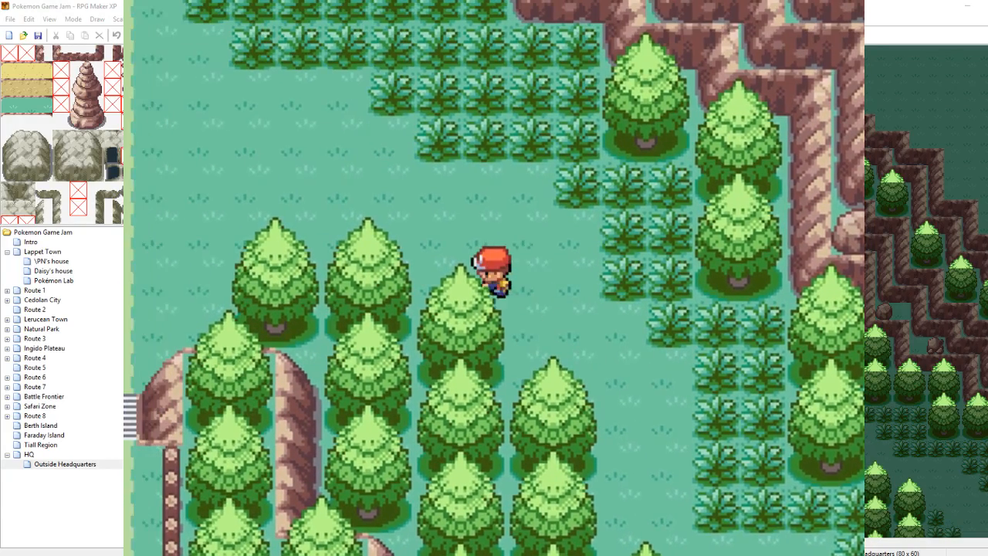
key(Left)
key(Up)
key(Left)
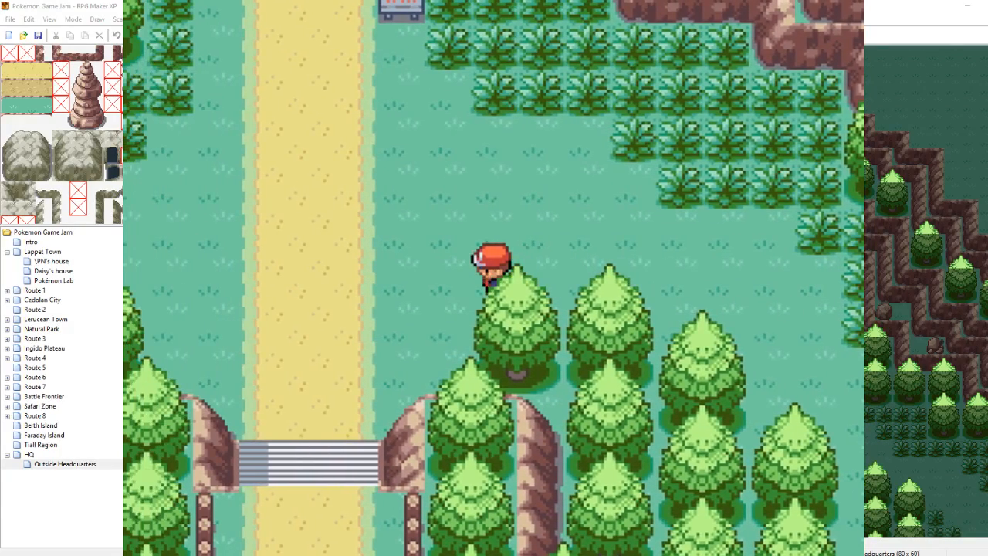
key(alt+F4)
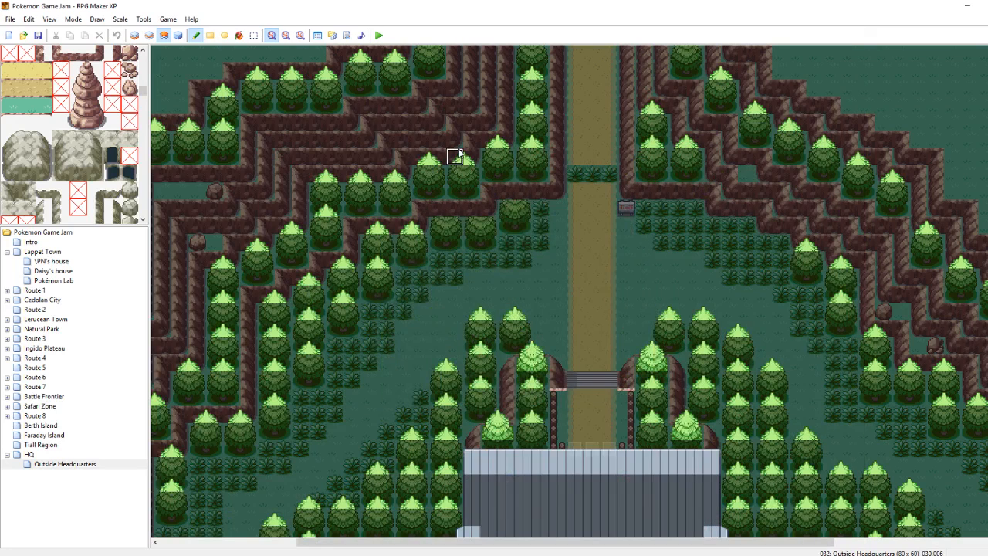
Paint the missing treetops onto the three trees just west of the northern path on the Outside Headquarters map
mouse_move(456, 193)
mouse_down()
mouse_move(475, 205)
mouse_move(516, 178)
mouse_up()
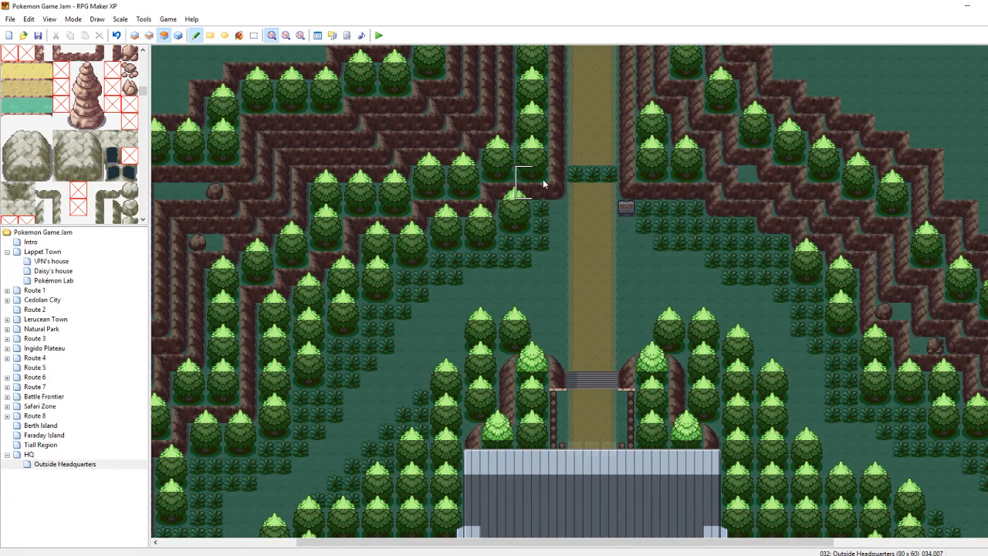
key(F12)
scroll(981, 211, down, 10)
scroll(570, 291, up, 5)
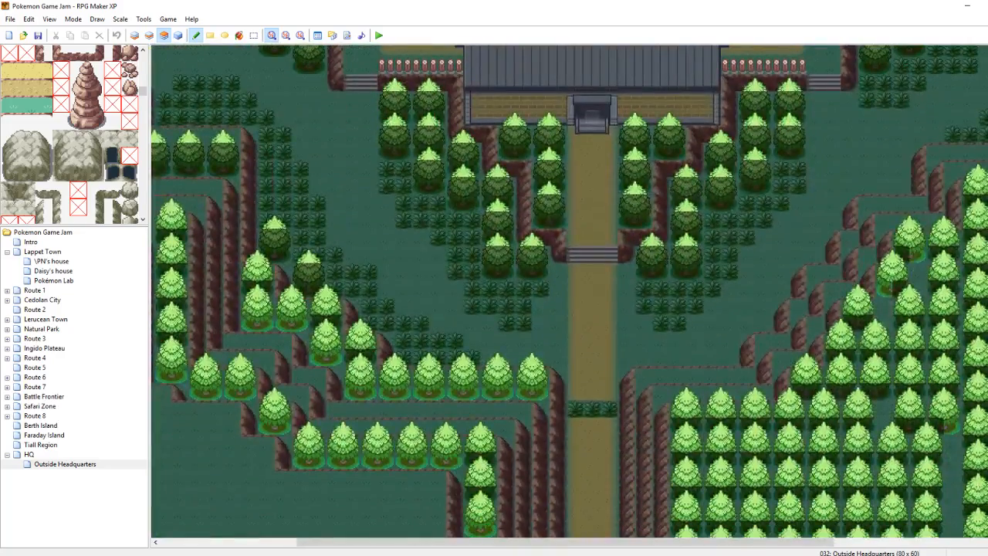
scroll(570, 292, up, 3)
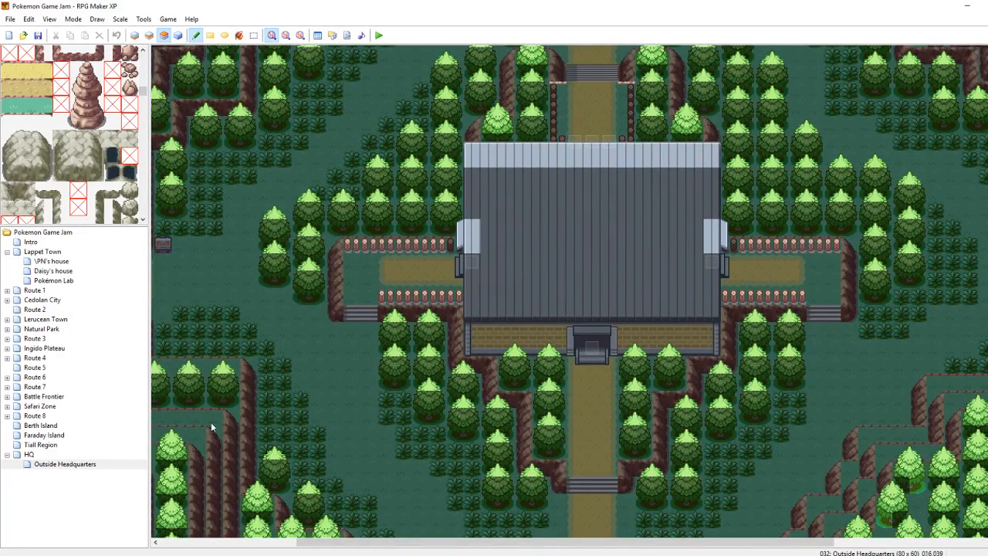
In the HQ map, make the south door's gate event transfer the player to Outside Headquarters at (038,036)
click(180, 36)
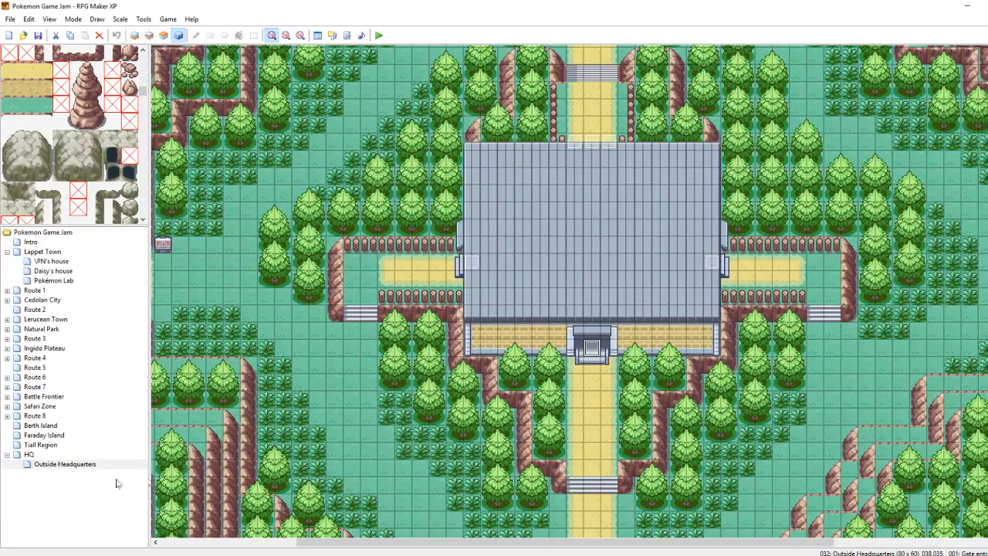
click(30, 454)
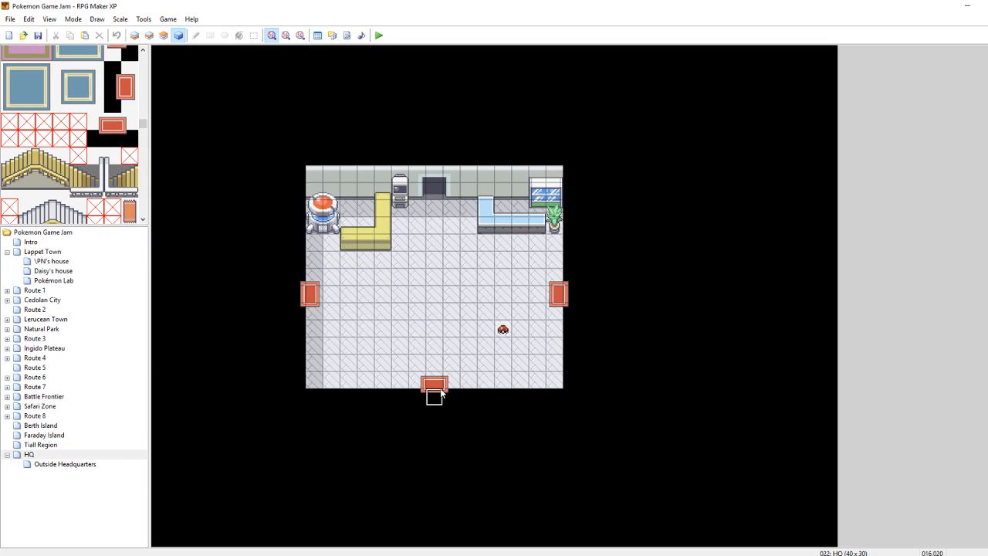
right_click(436, 395)
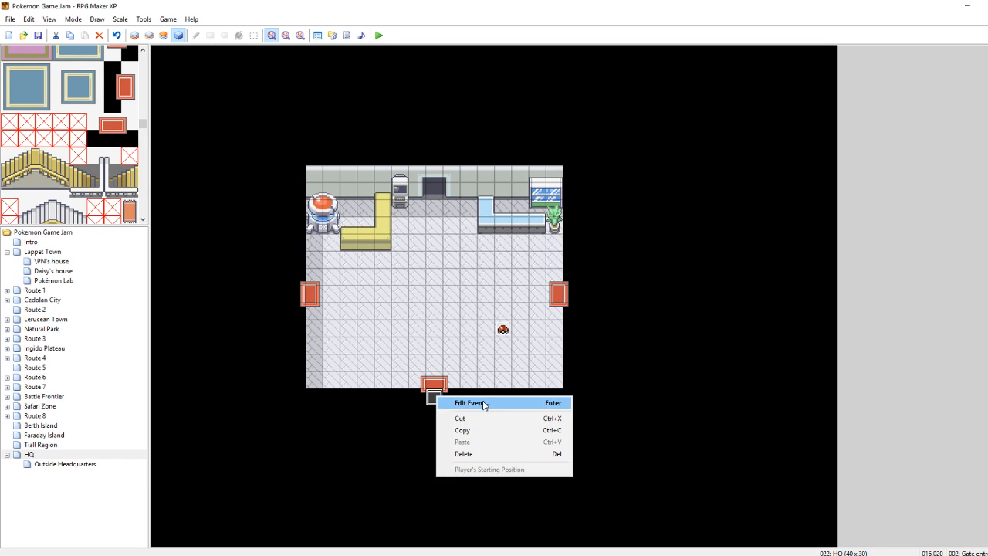
click(466, 400)
right_click(576, 206)
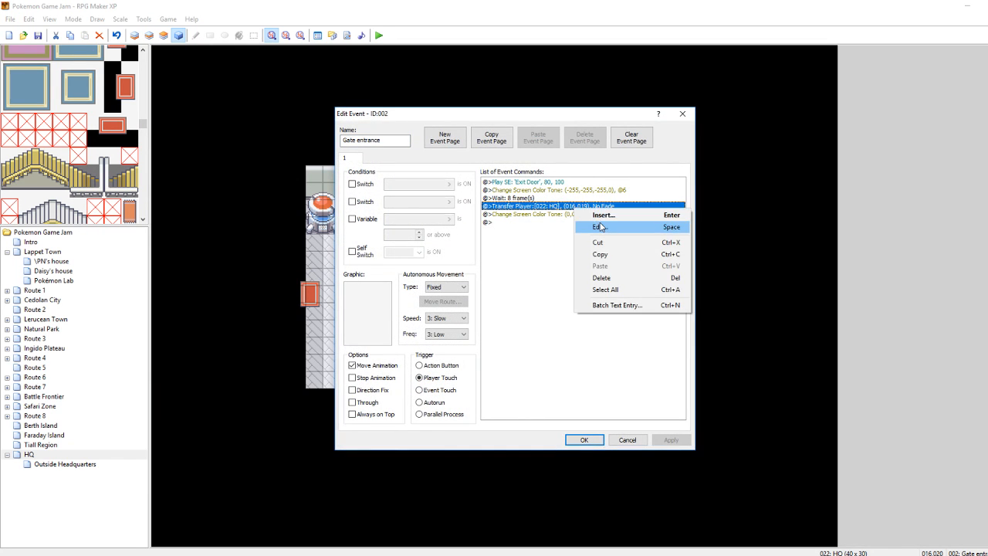
click(596, 225)
click(587, 258)
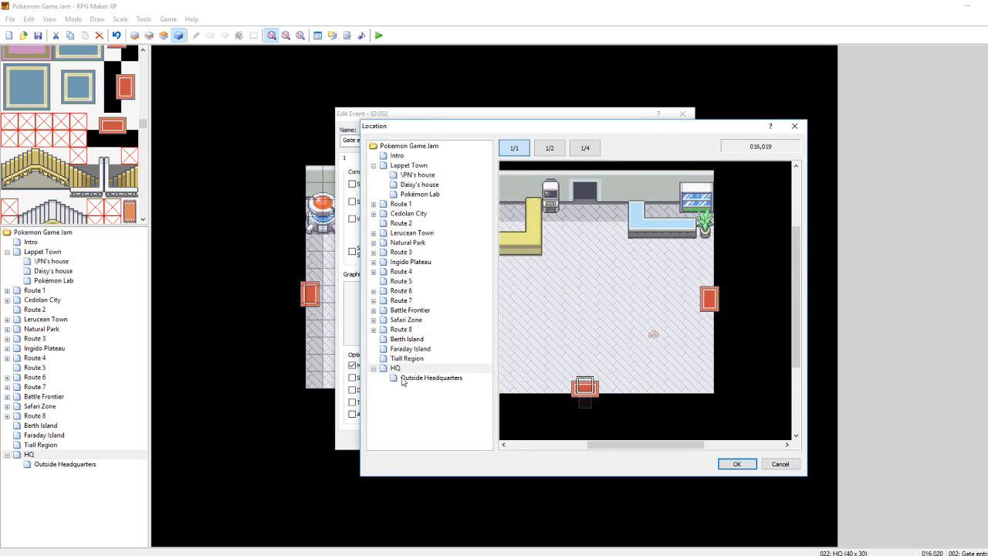
click(403, 378)
click(653, 376)
click(735, 464)
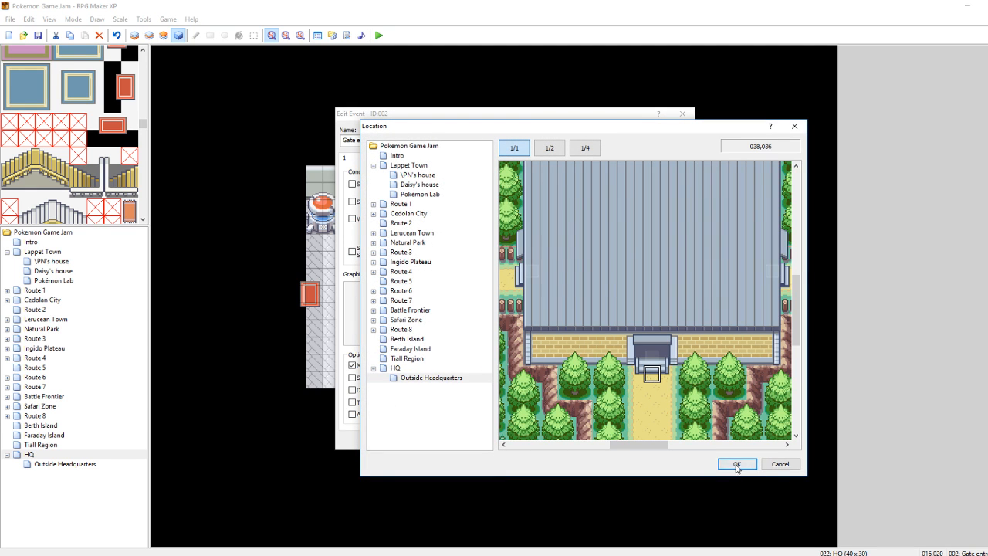
click(580, 363)
click(583, 439)
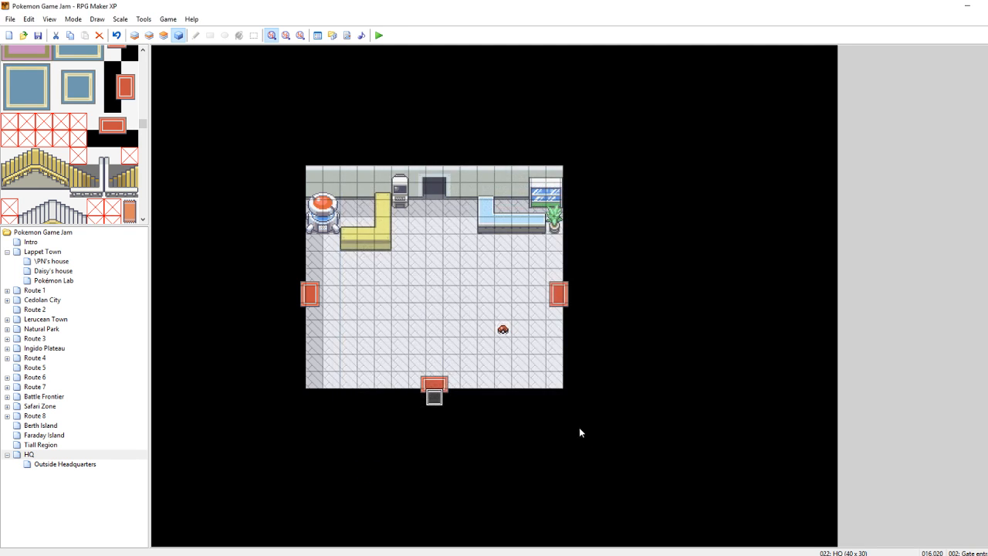
Set the player transfer of the gate event copied beside the HQ map's east door to Outside Headquarters (046,030)
right_click(569, 293)
click(598, 300)
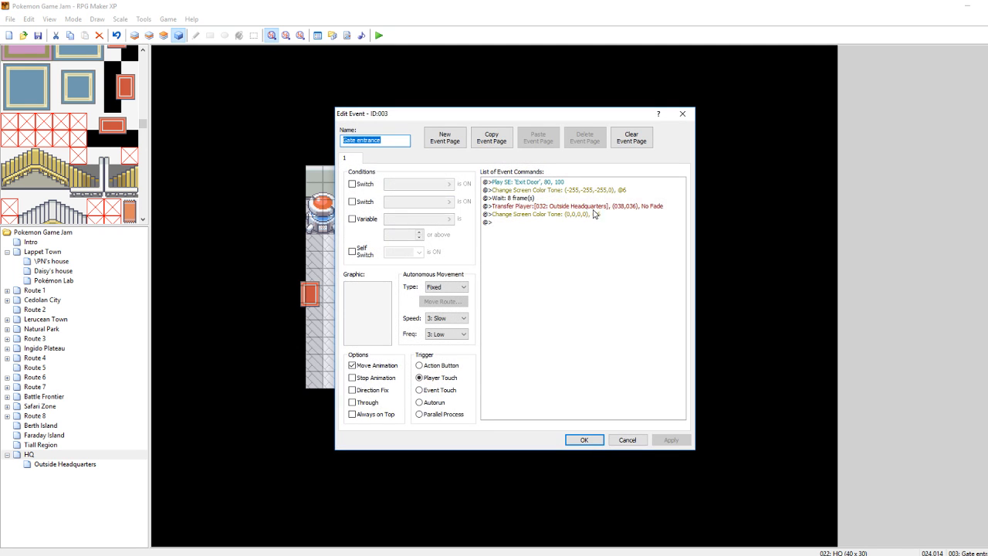
right_click(596, 207)
click(612, 228)
click(604, 258)
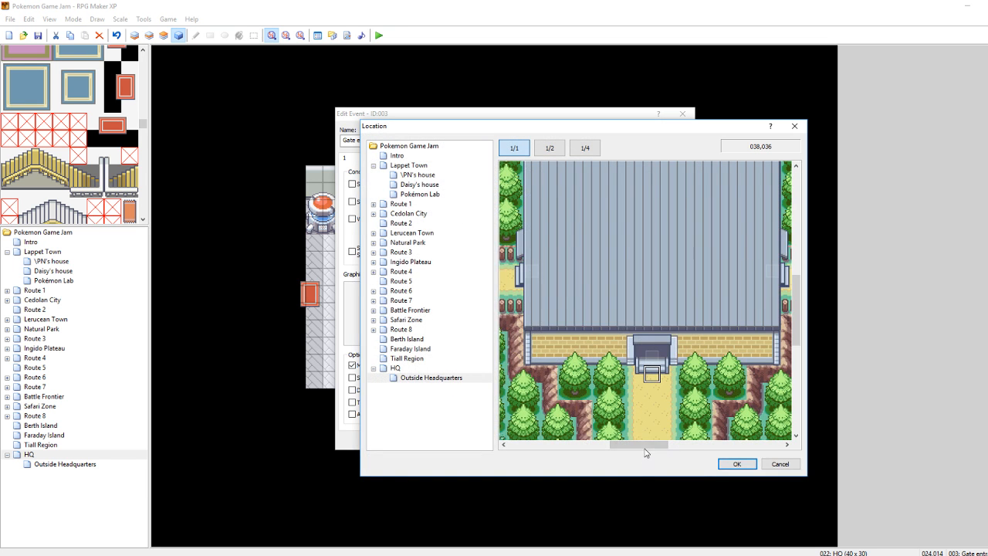
drag(646, 454, 671, 453)
click(657, 272)
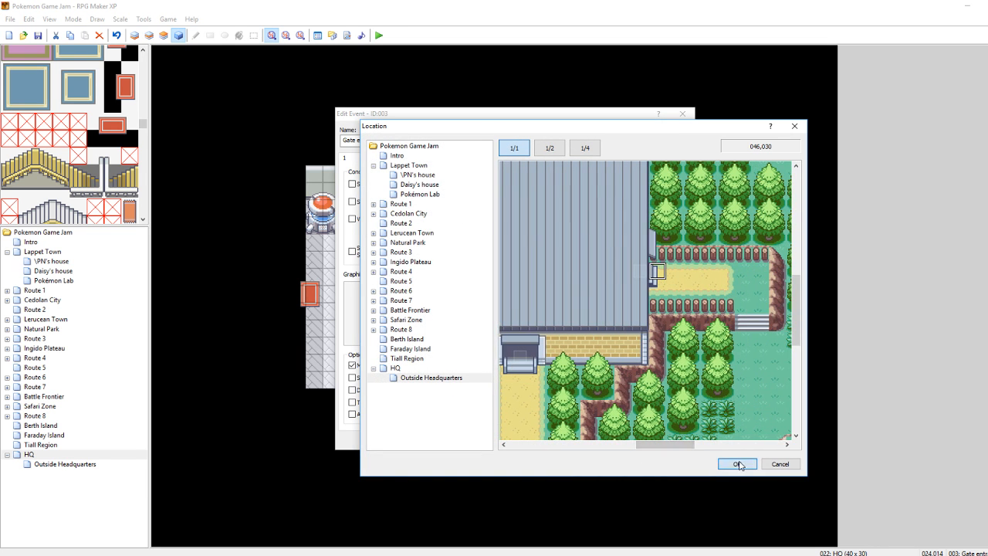
click(738, 464)
click(580, 363)
click(585, 442)
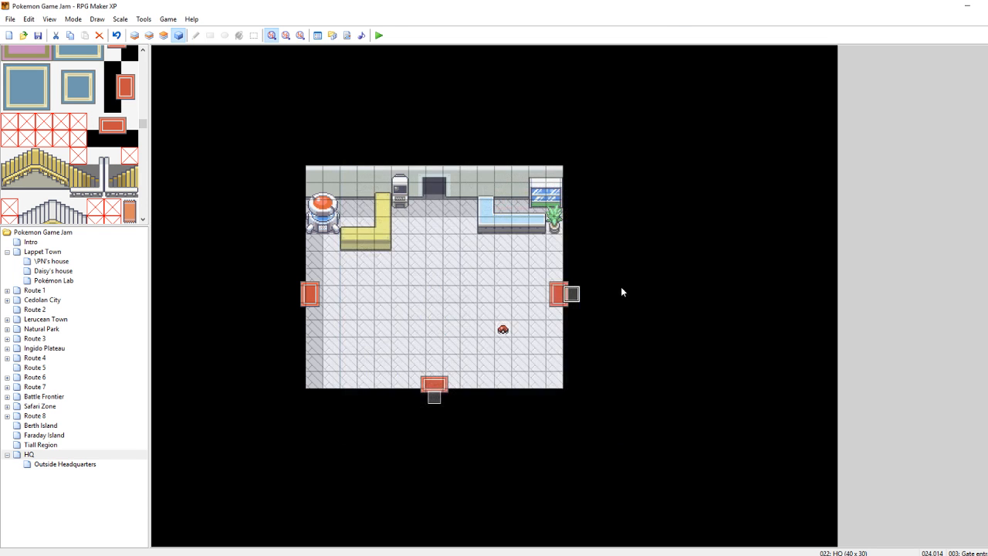
Set the player transfer of the gate event copied onto the HQ map's north doorway to Outside Headquarters (038,022)
right_click(441, 195)
click(472, 201)
click(554, 206)
right_click(554, 209)
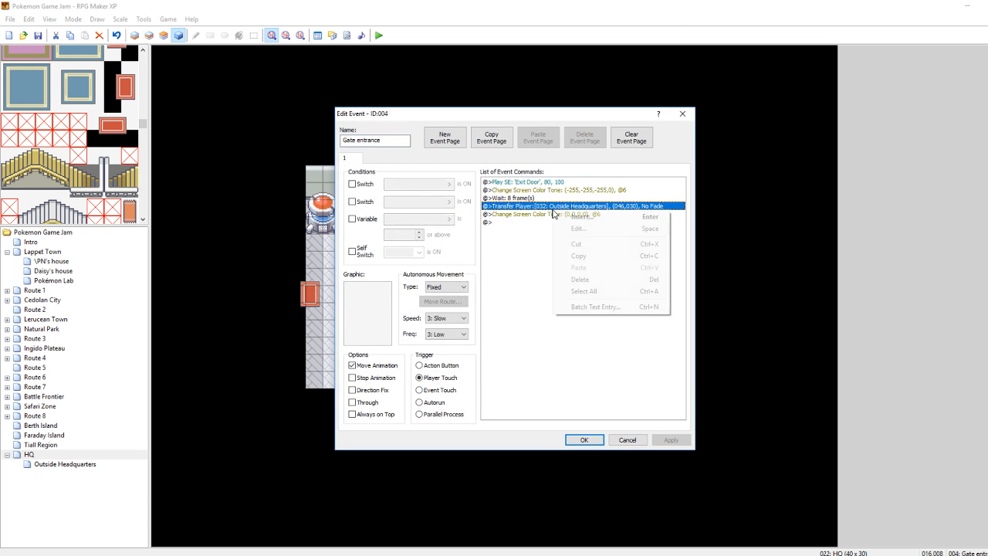
click(579, 228)
click(578, 261)
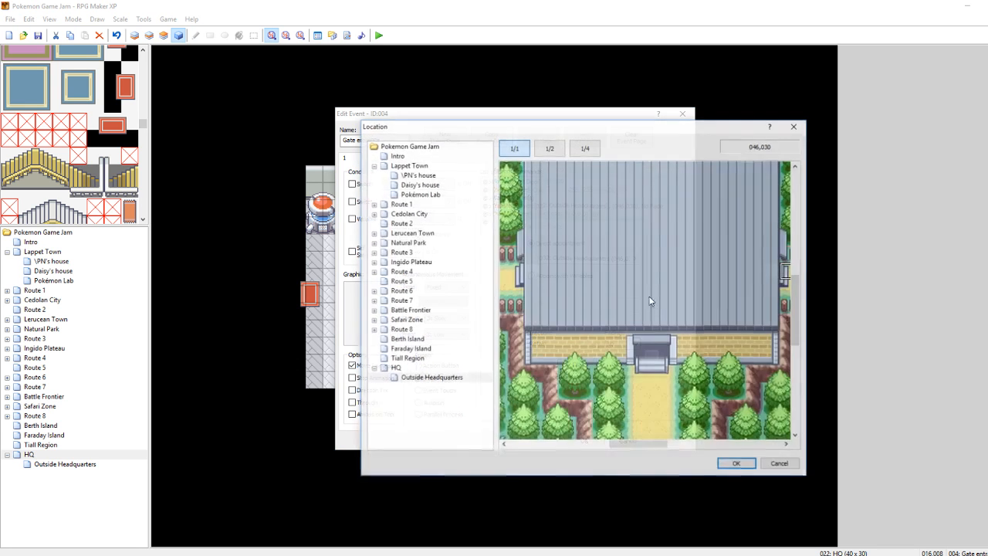
scroll(796, 316, up, 1)
click(652, 221)
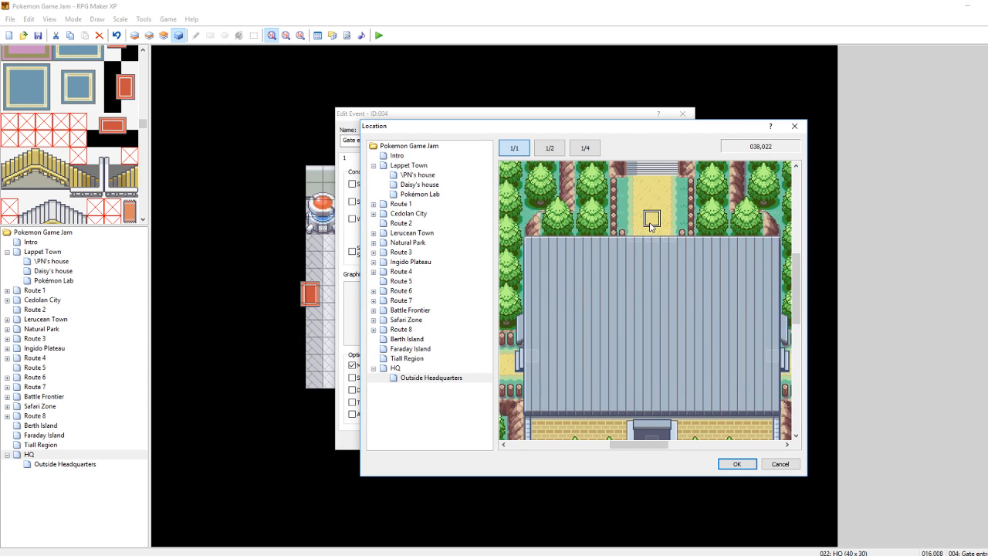
click(743, 463)
click(579, 363)
click(669, 440)
click(583, 440)
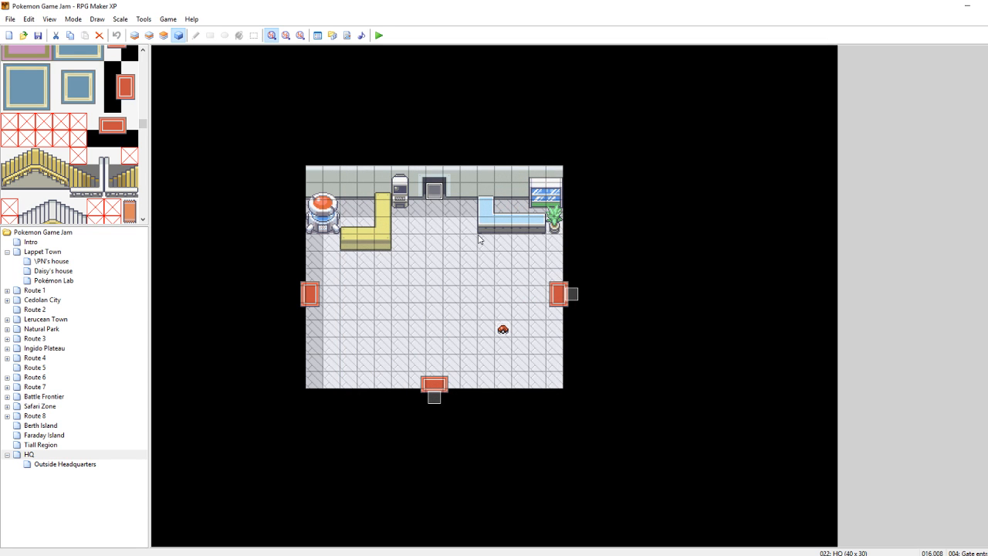
Paste a gate event beside the HQ map's west door and point its transfer to the building's west entrance on Outside Headquarters
click(297, 295)
key(ctrl+v)
right_click(297, 295)
click(324, 300)
click(573, 201)
click(582, 211)
click(585, 208)
right_click(586, 207)
click(612, 230)
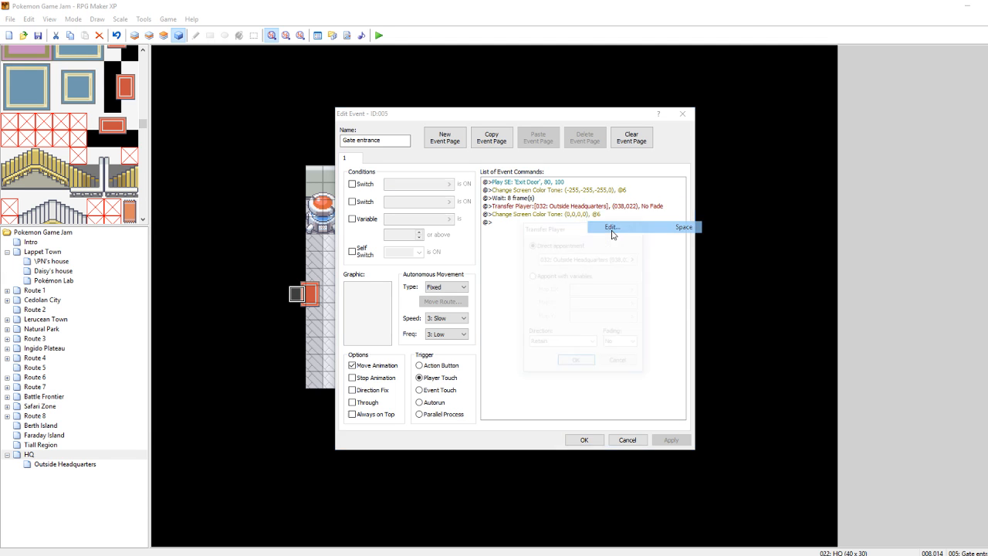
click(582, 260)
click(511, 287)
click(733, 463)
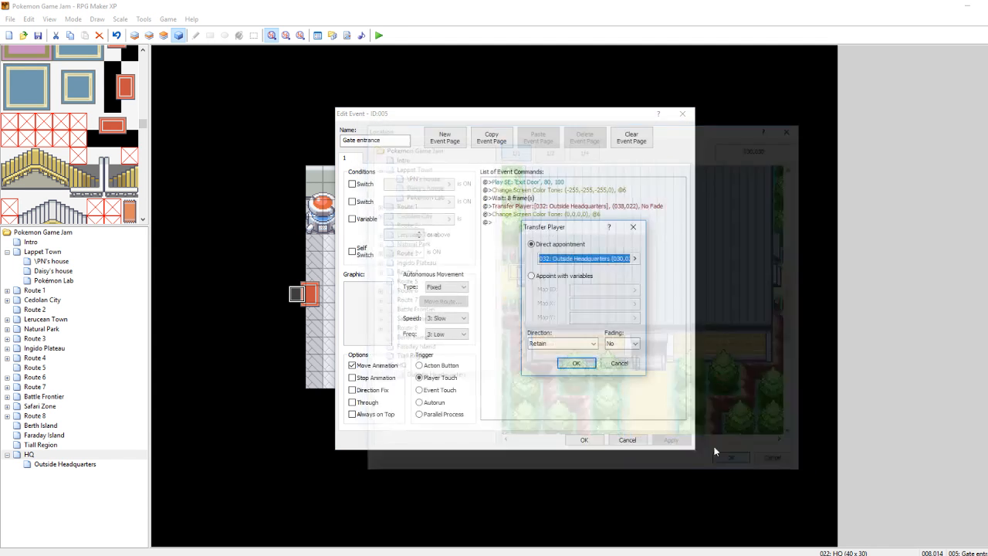
click(577, 363)
click(584, 440)
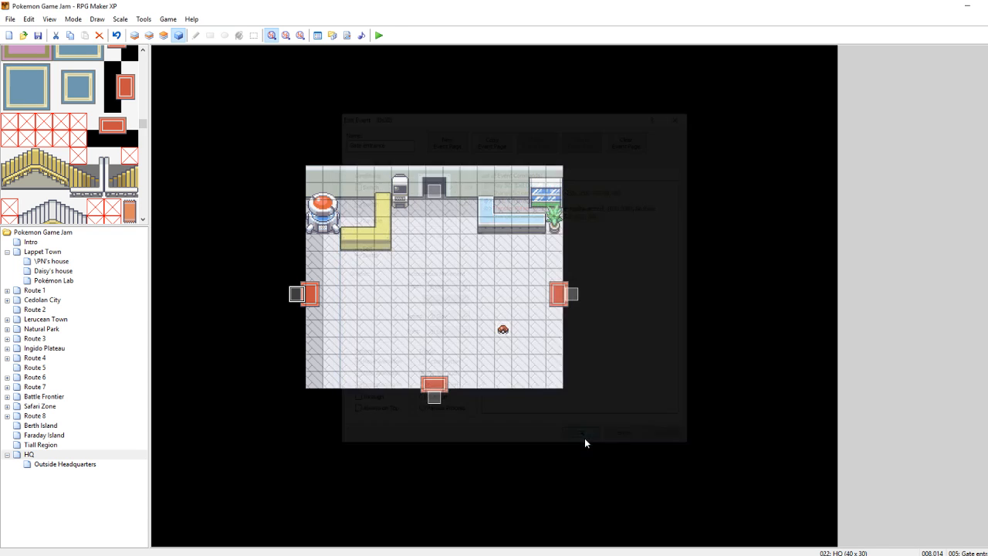
Turn on automatic background music for the HQ map and choose the PokeCenter track
right_click(51, 454)
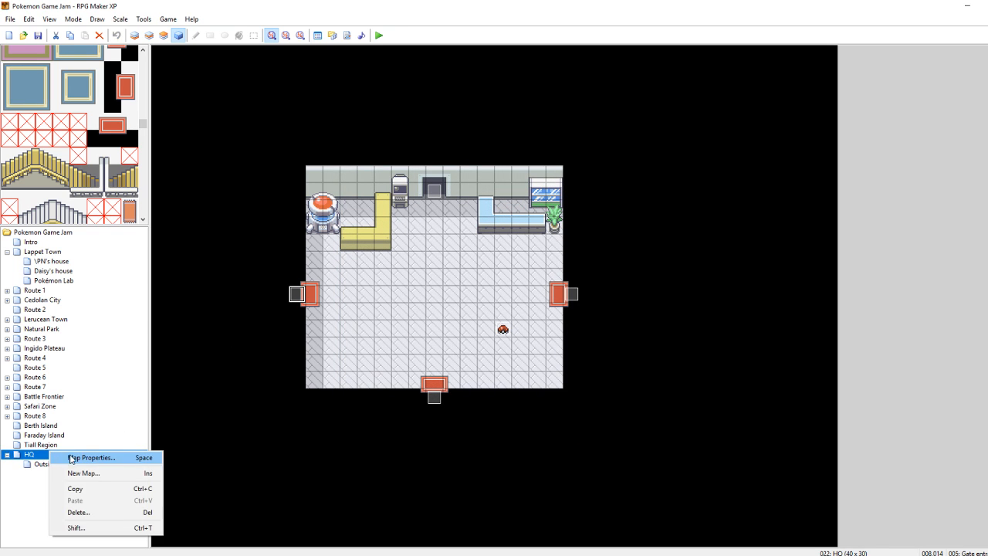
click(68, 459)
click(430, 293)
click(491, 304)
scroll(498, 297, down, 15)
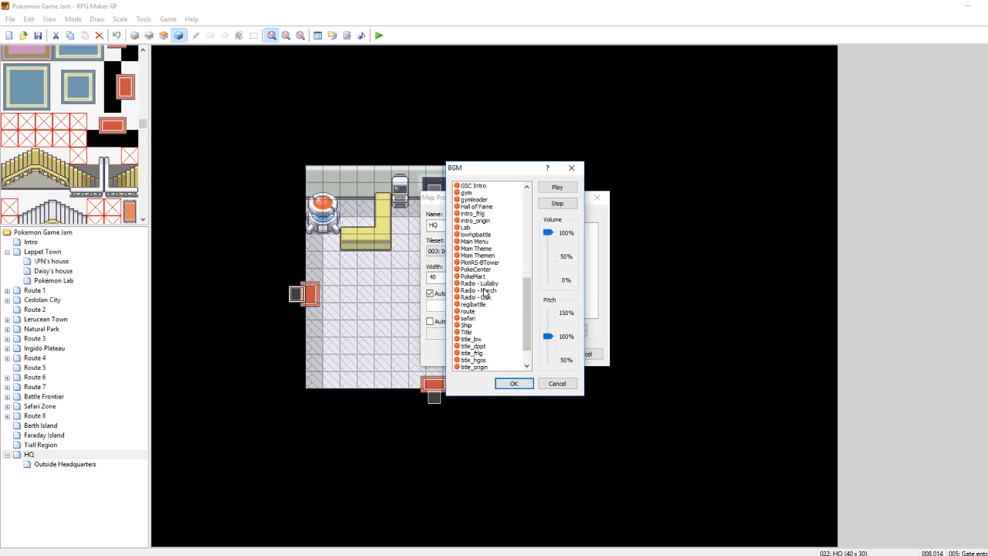
scroll(527, 347, down, 2)
drag(527, 331, 524, 309)
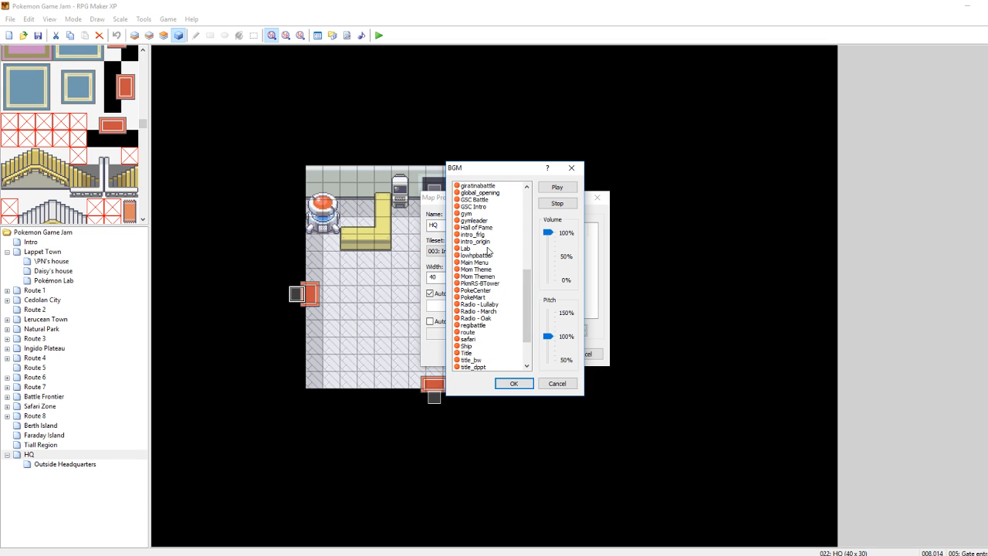
scroll(483, 332, up, 2)
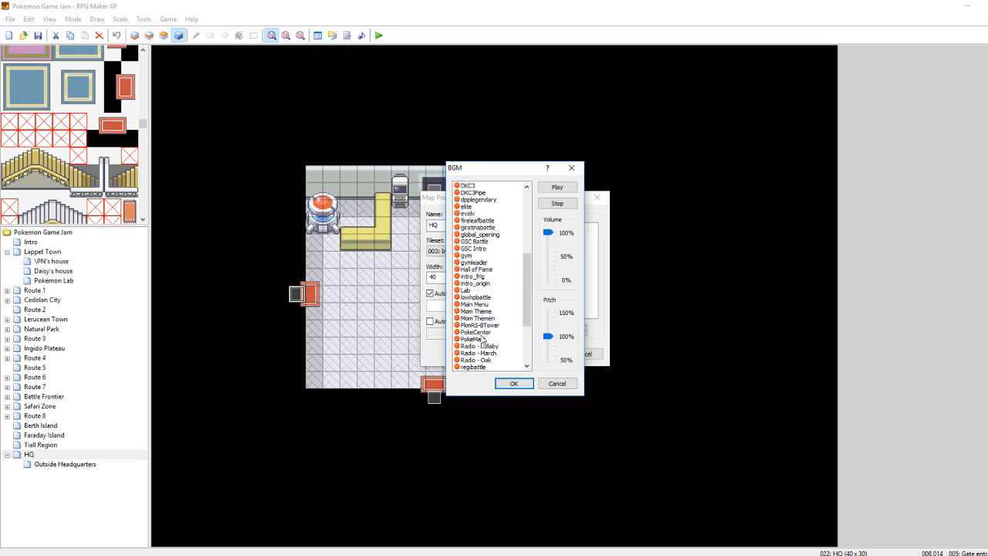
click(483, 332)
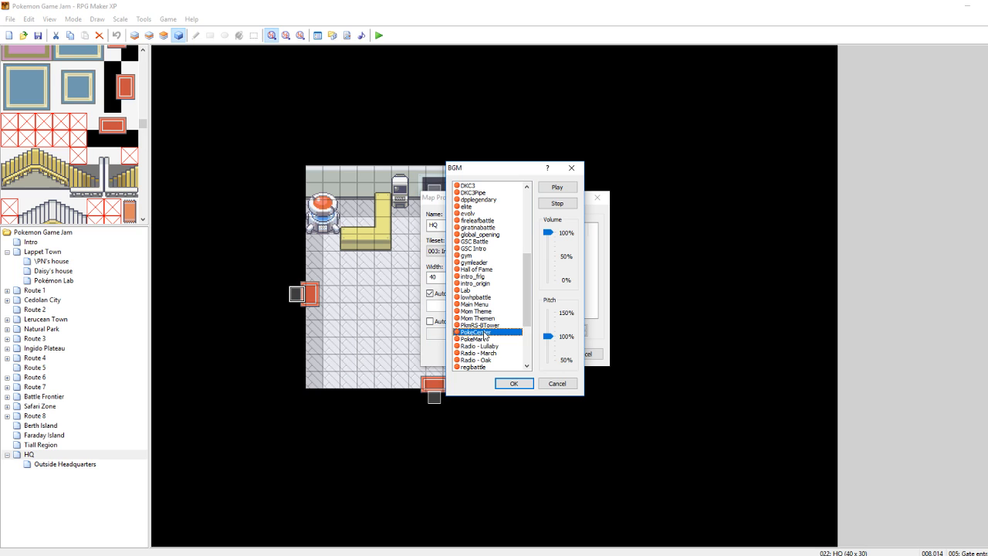
click(545, 385)
click(539, 353)
click(482, 290)
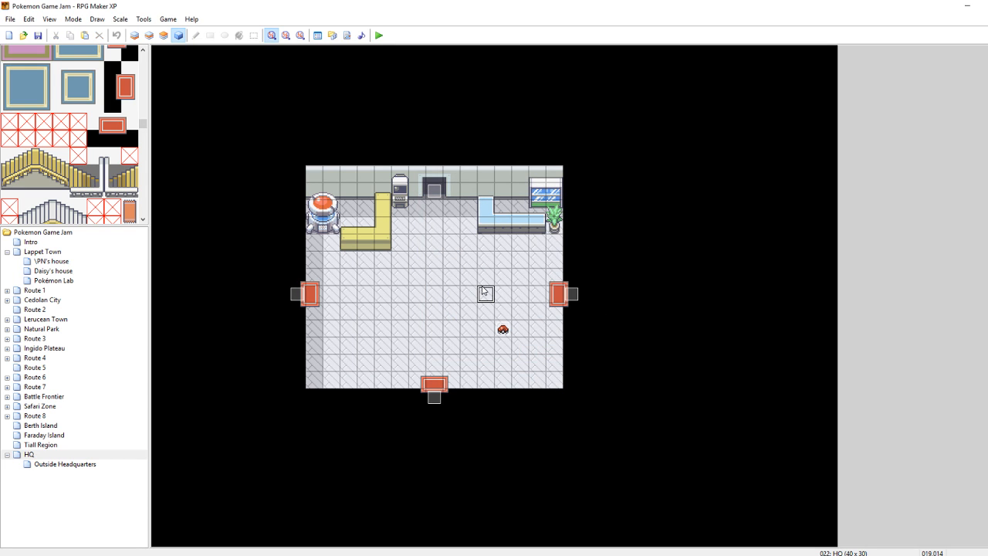
Launch a playtest of the game from the HQ map
key(alt+Tab)
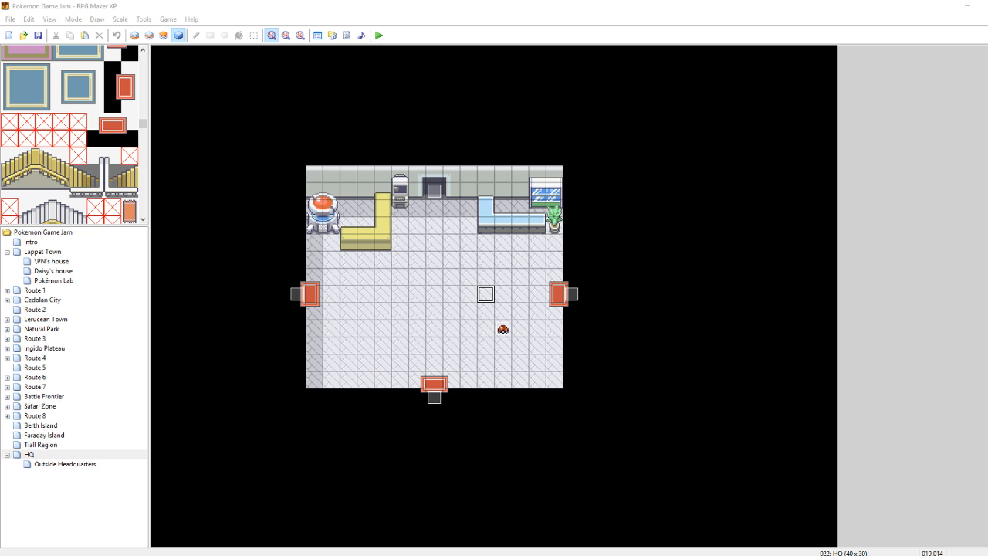
click(418, 299)
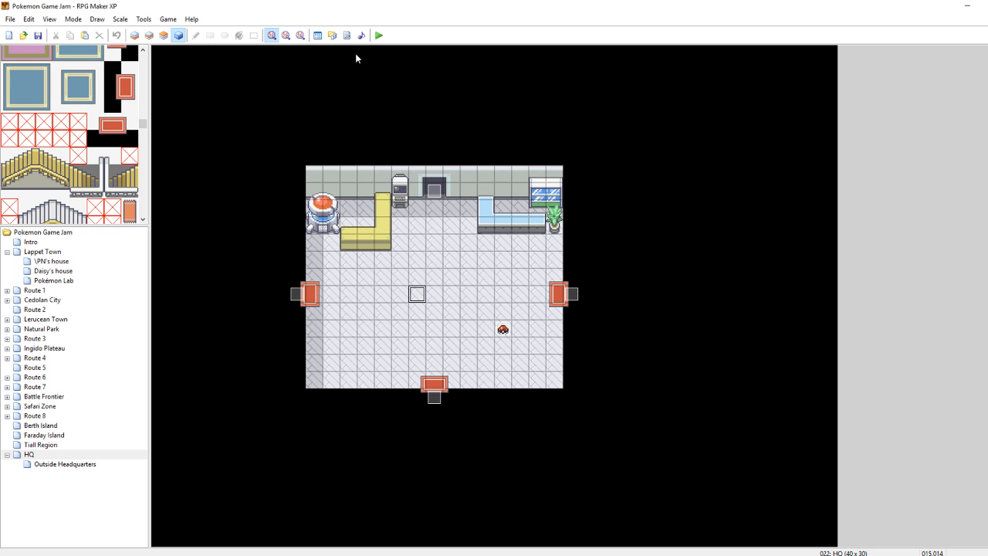
click(379, 35)
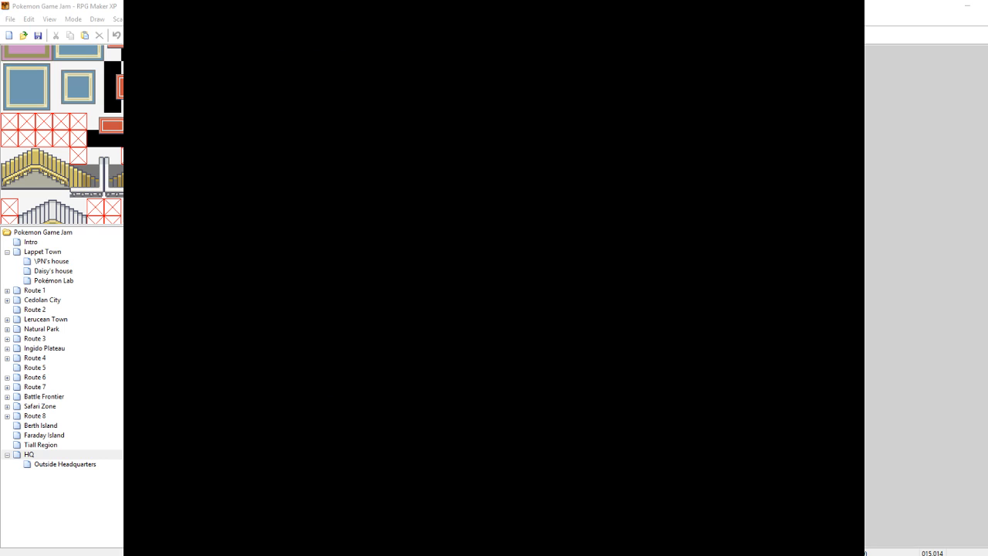
Test walking in and out of the headquarters through its front and north doors, and end the playtest
key(Return)
key(Up)
key(Up)
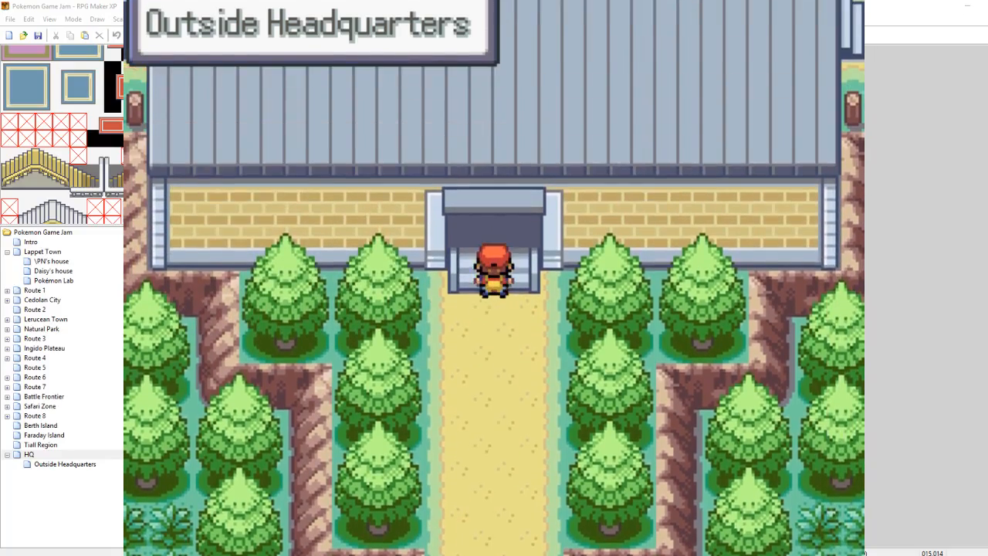
key(Down)
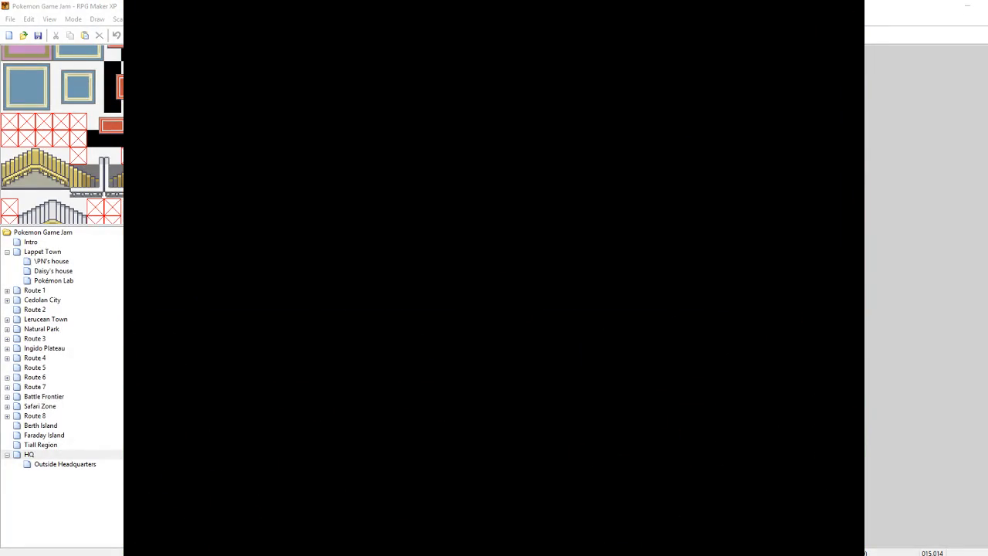
key(Up)
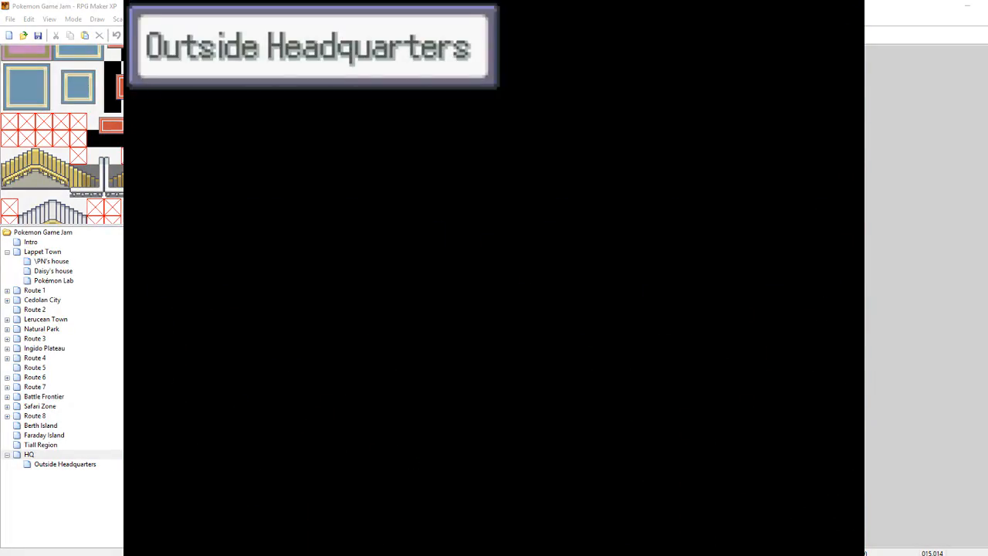
key(Up)
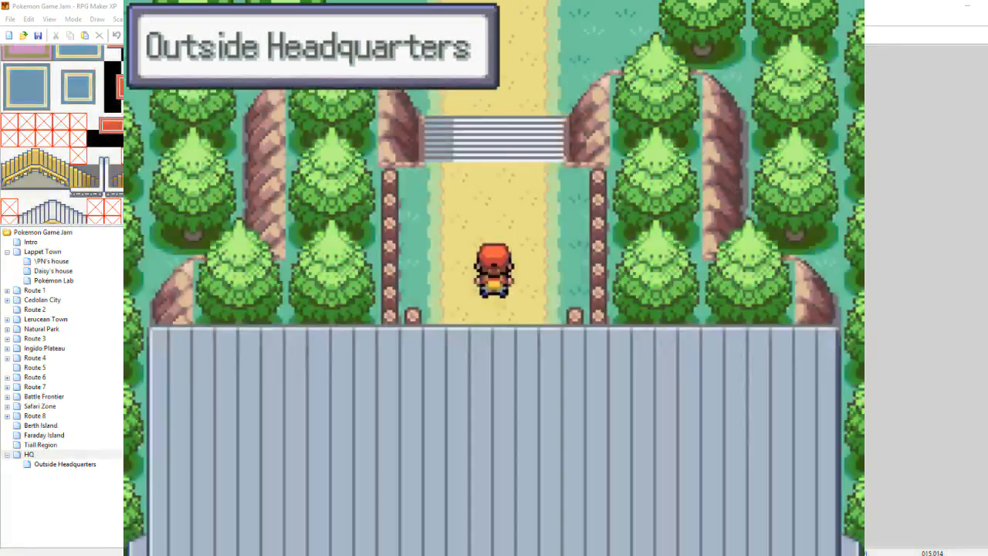
key(Down)
key(Down)
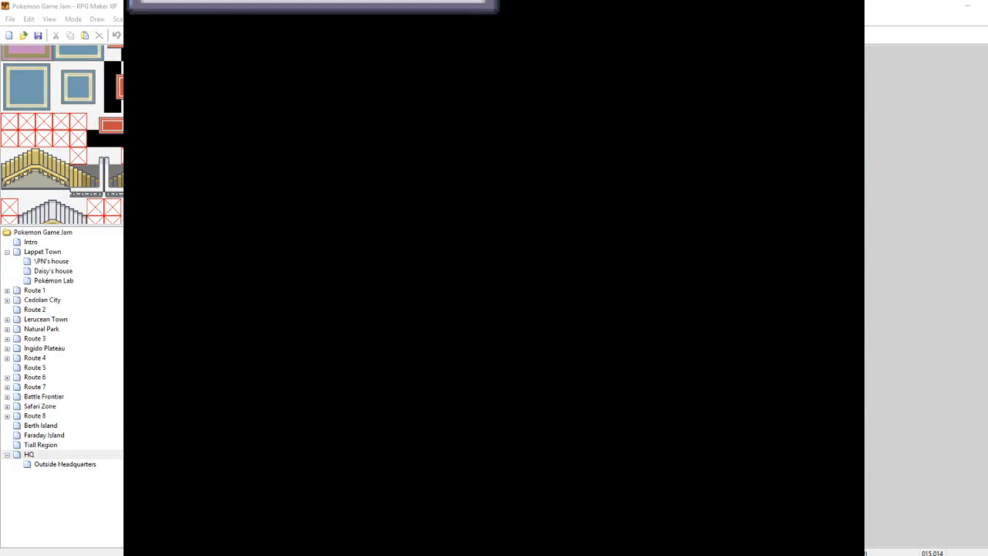
key(Up)
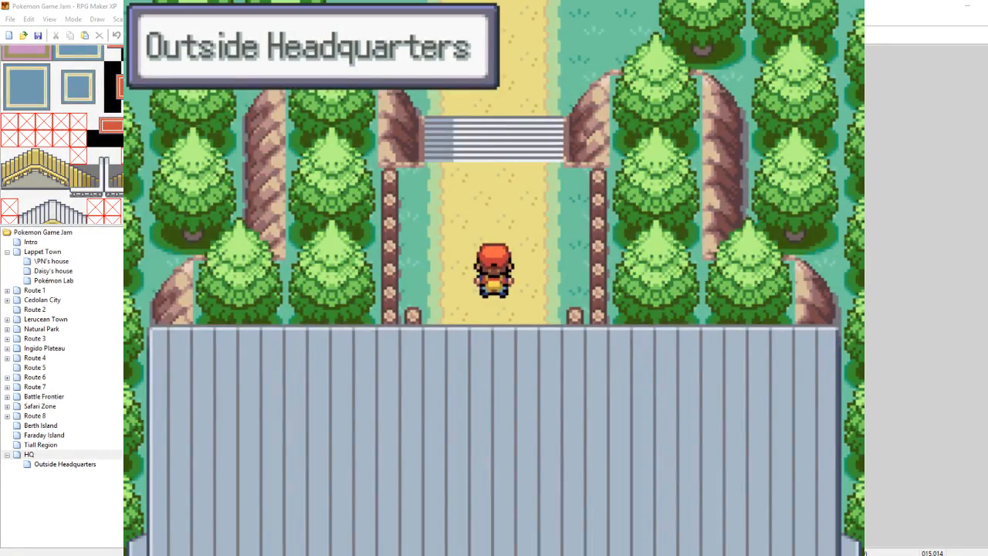
key(alt+F4)
Set the player transfer of the HQ map's north doorway event to Outside Headquarters (038,023)
right_click(440, 193)
click(468, 199)
click(574, 207)
right_click(573, 207)
click(594, 228)
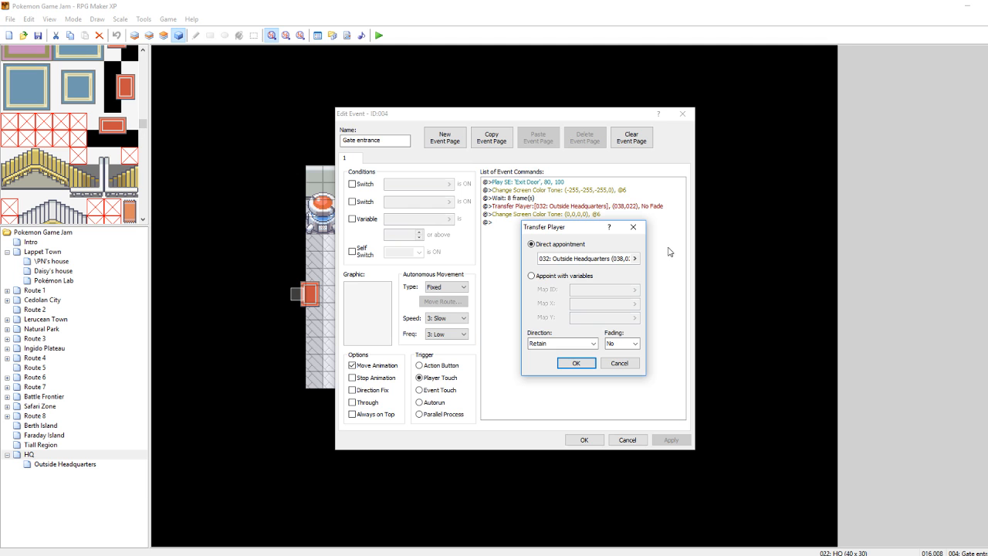
click(589, 259)
right_click(591, 263)
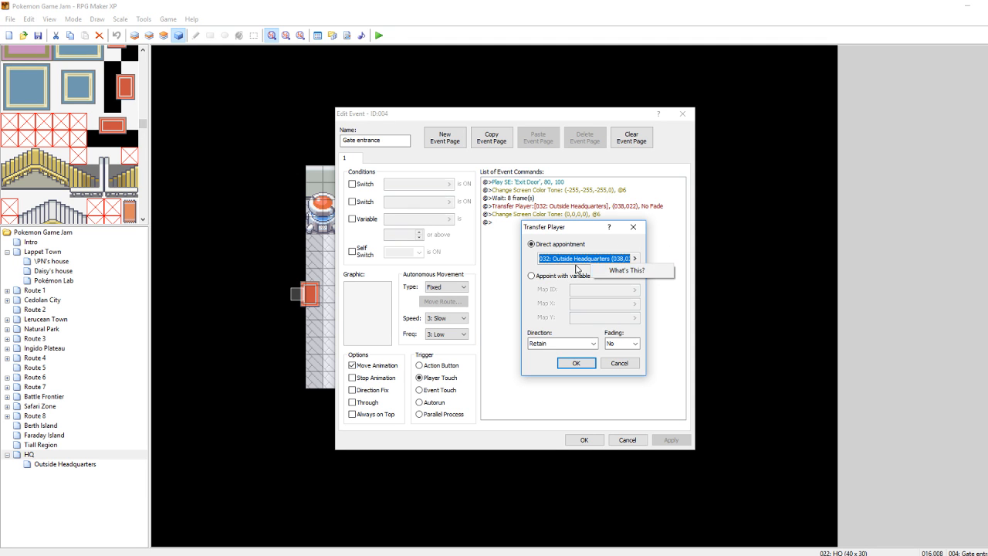
click(571, 263)
double_click(570, 261)
drag(795, 338, 795, 314)
click(651, 247)
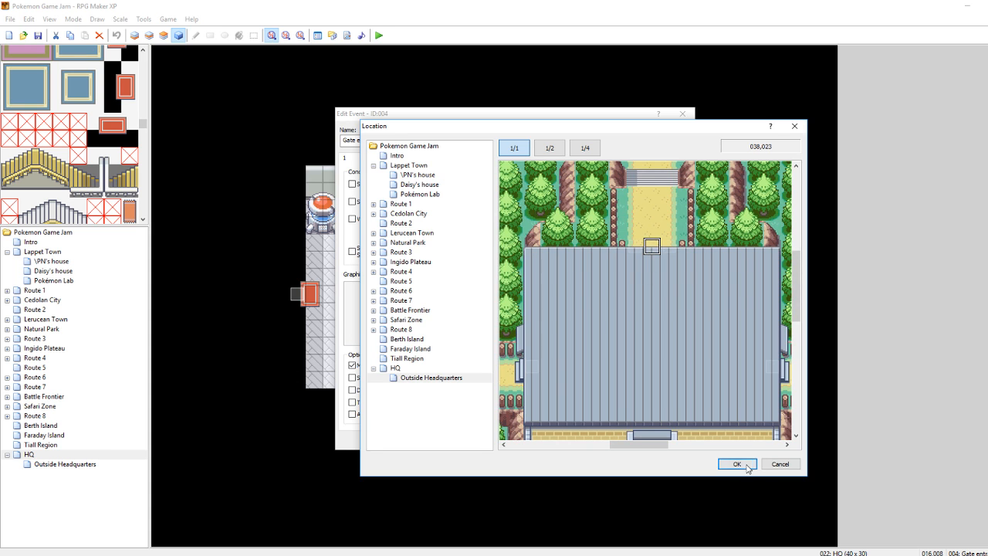
click(737, 464)
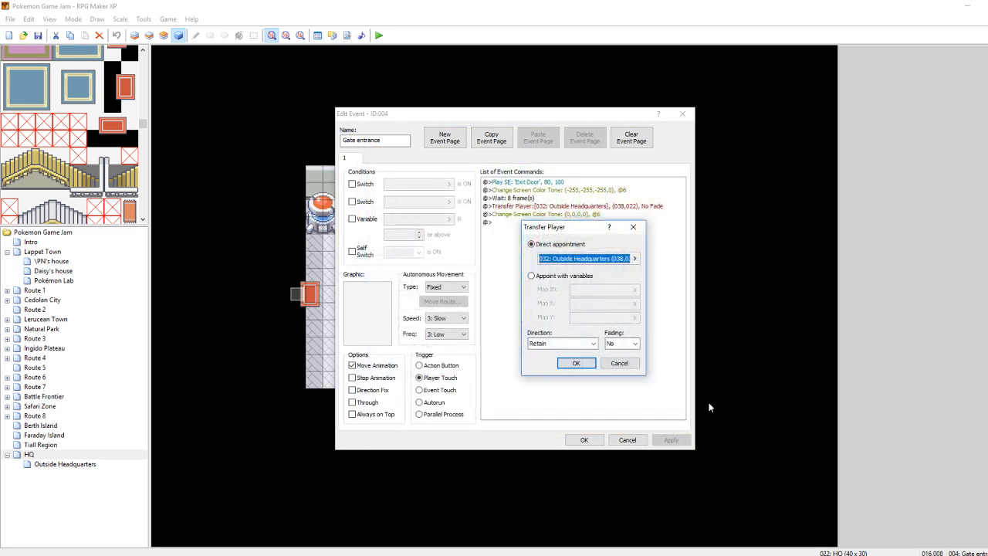
click(577, 364)
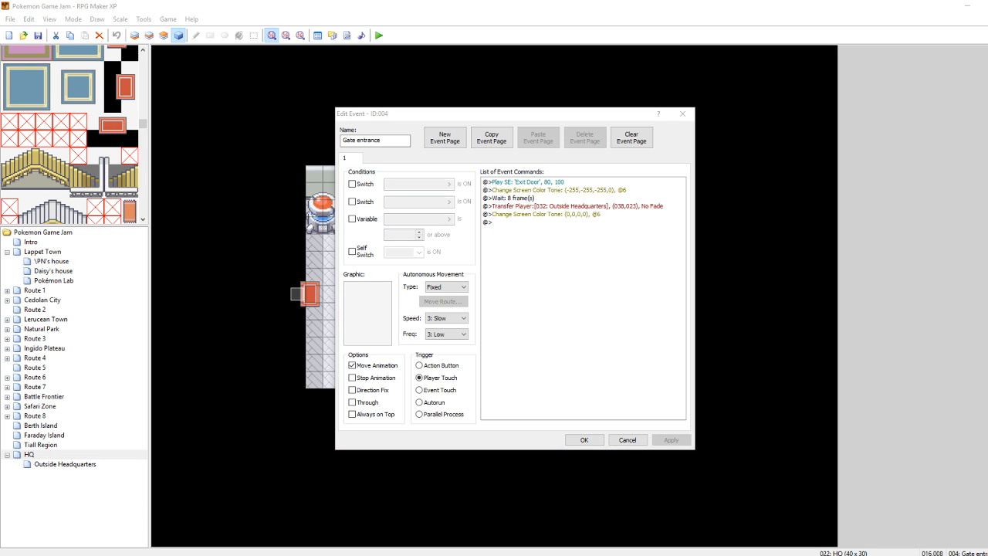
Add a Set Move Route command with Move Up for the player at the end of the north doorway event and save it
click(586, 207)
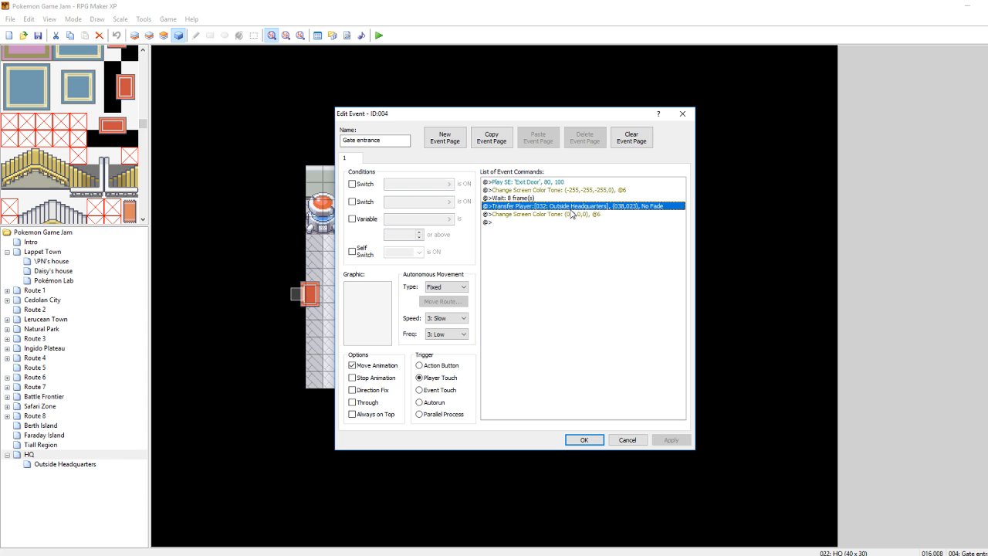
right_click(510, 222)
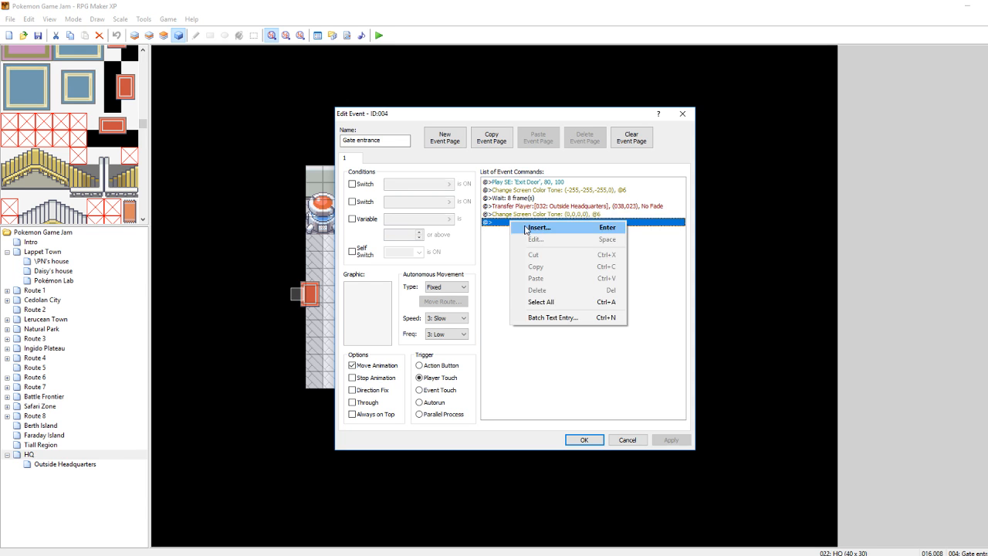
click(533, 227)
drag(543, 186, 599, 191)
click(578, 205)
click(598, 318)
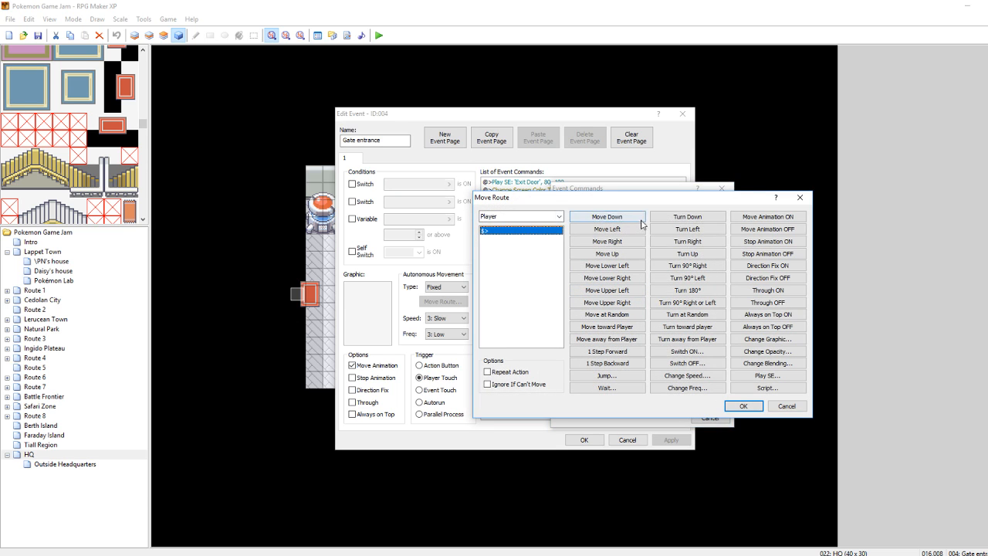
click(607, 254)
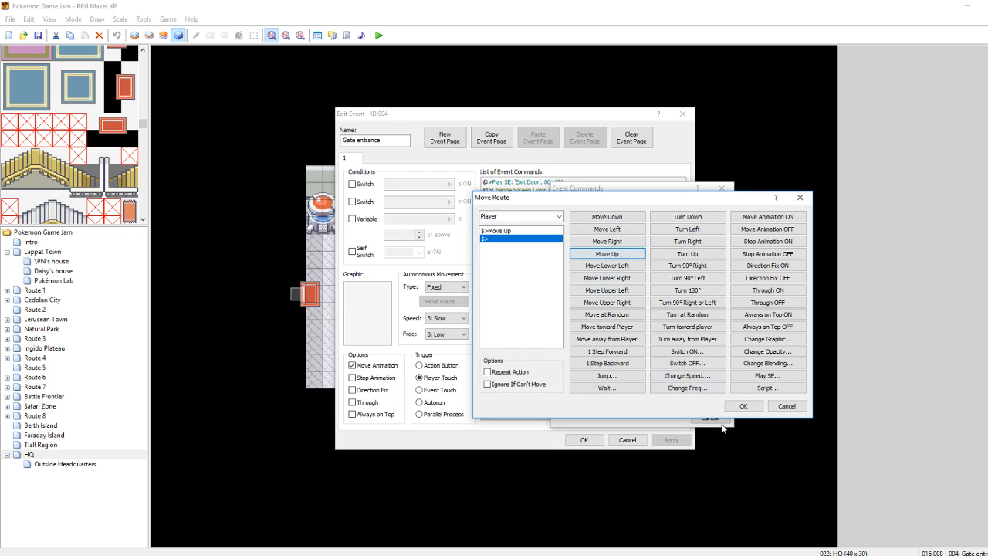
click(743, 405)
click(628, 440)
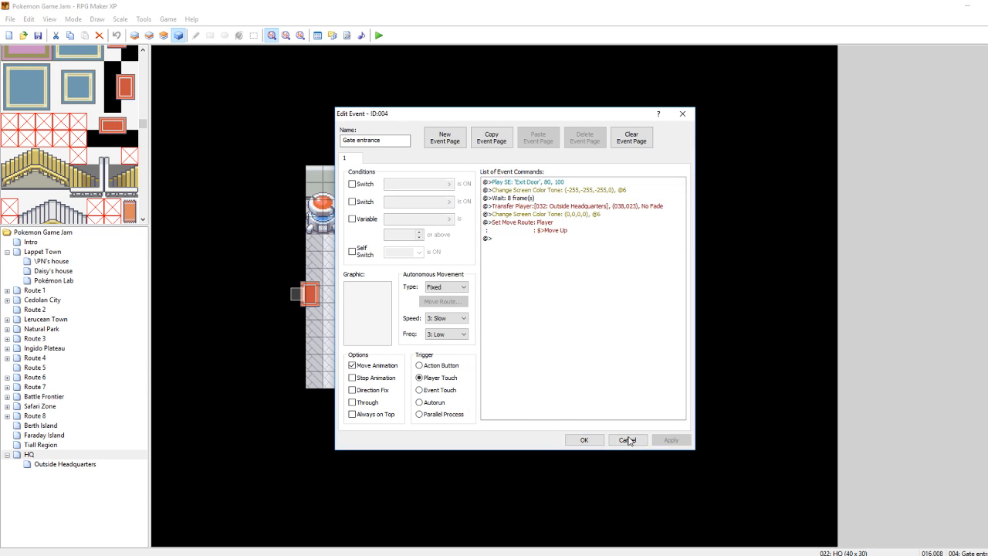
click(585, 440)
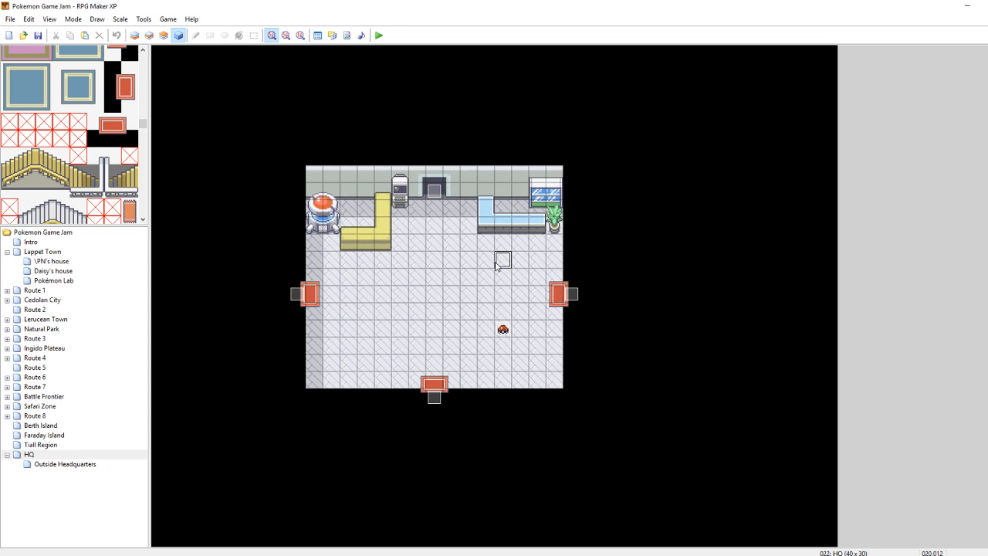
Review the gate event at the building's north entrance on the Outside Headquarters map
click(83, 454)
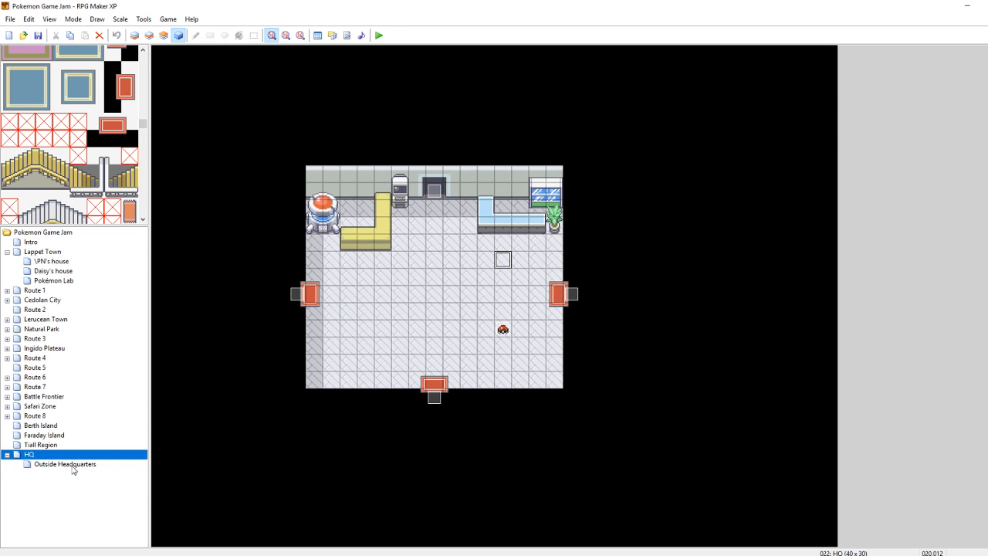
click(75, 467)
right_click(587, 142)
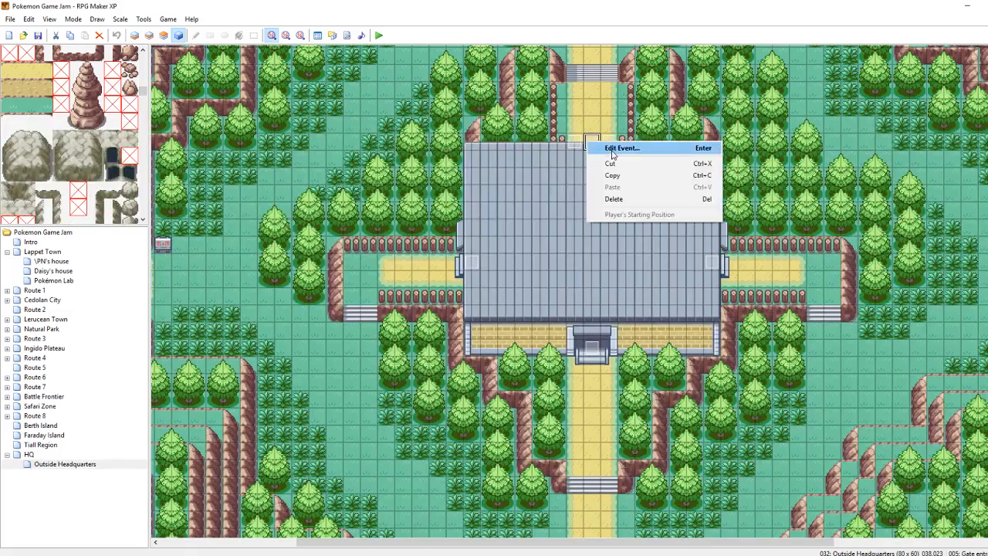
click(614, 148)
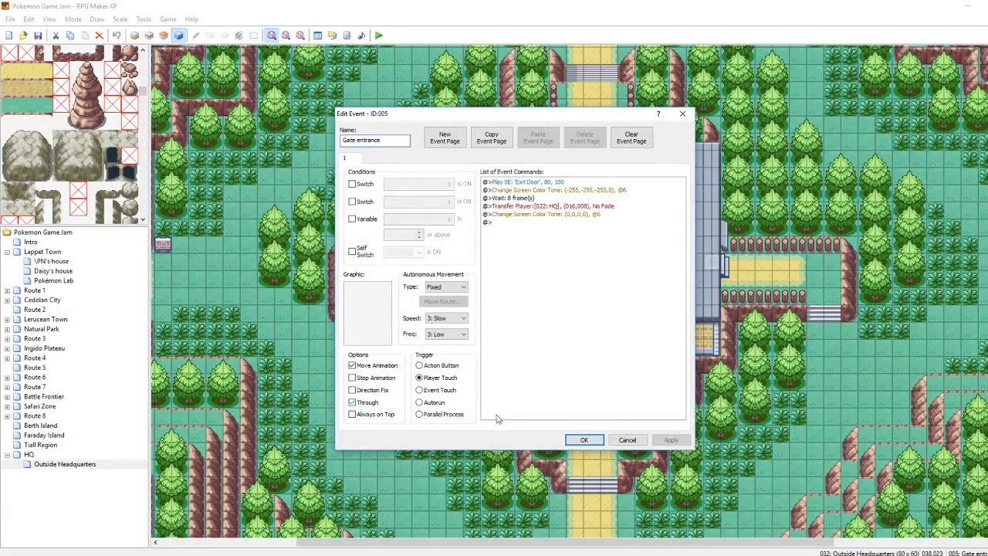
click(584, 439)
key(ctrl+z)
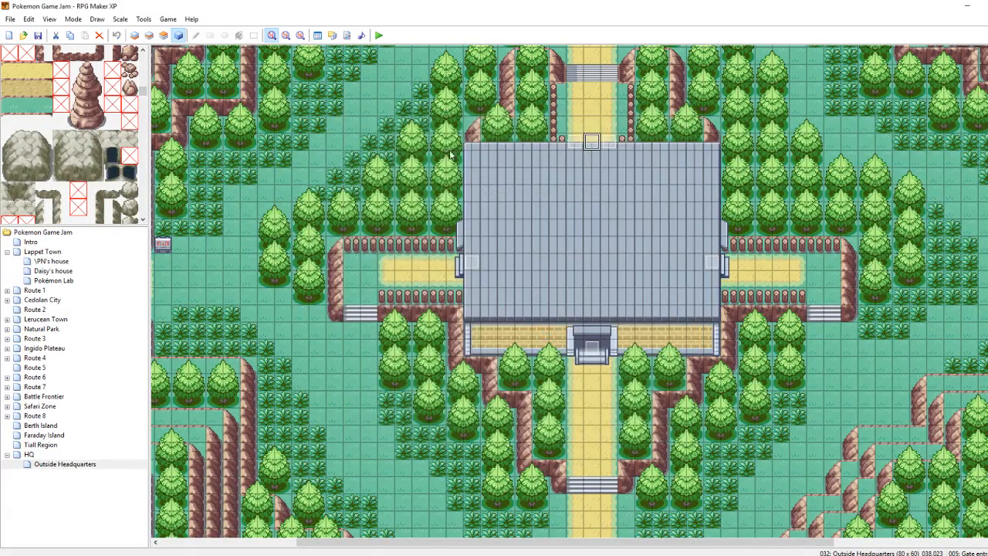
Playtest the game, passing repeatedly through the headquarters' north door in both directions, and close the playtest
click(379, 35)
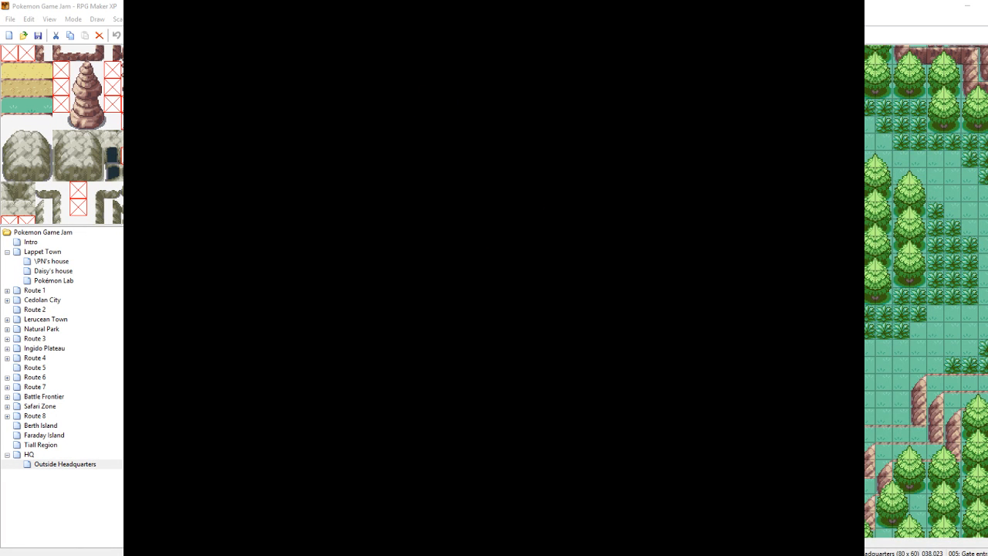
key(Return)
key(Up)
key(Right)
key(Up)
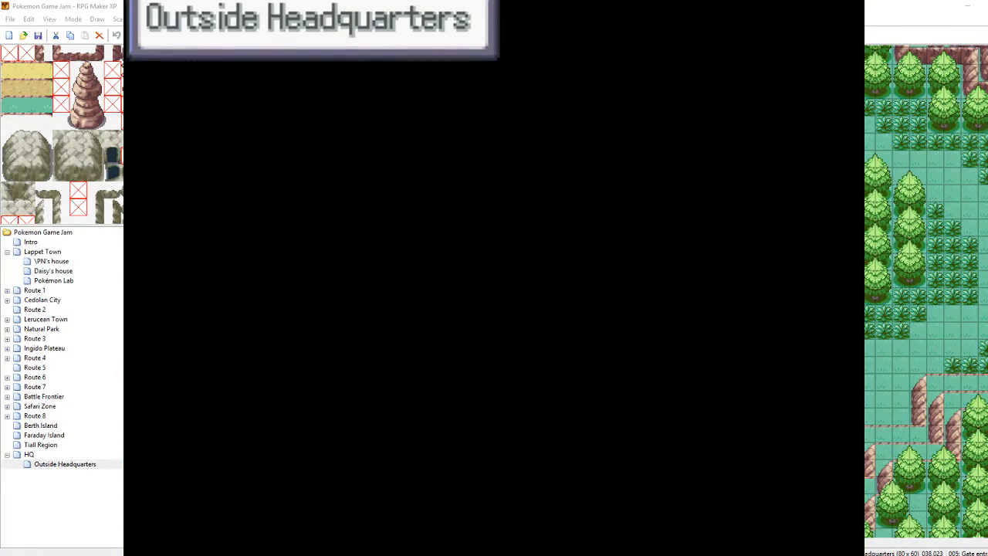
key(Up)
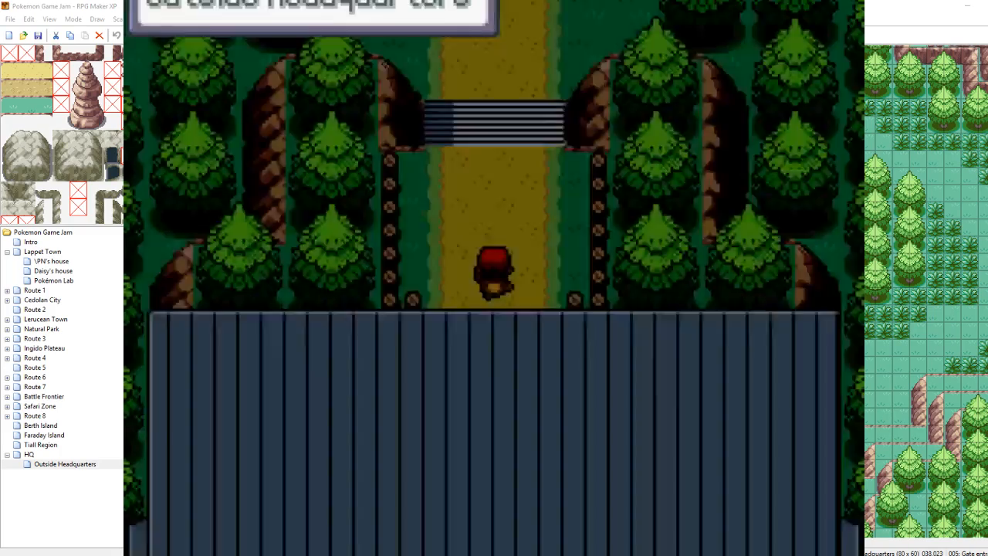
key(Down)
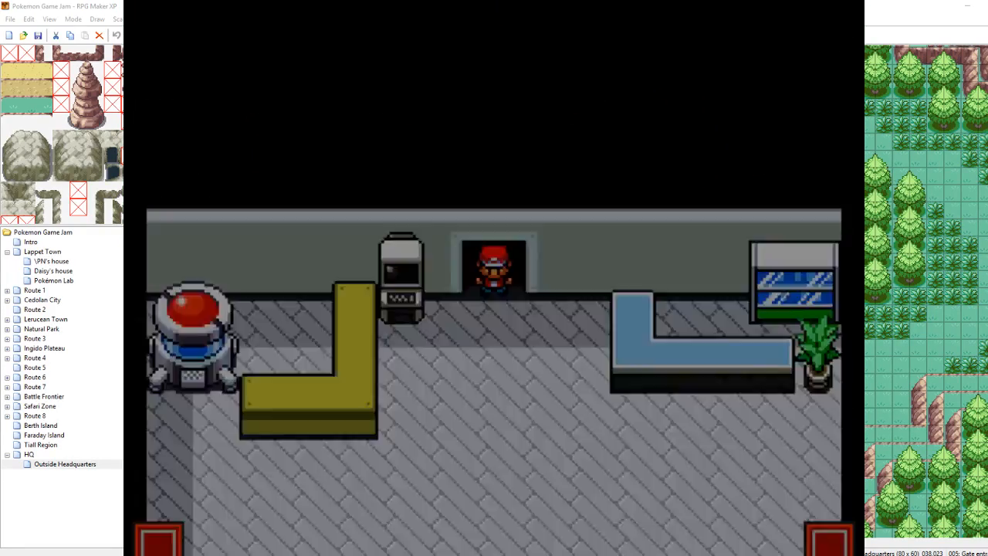
key(Up)
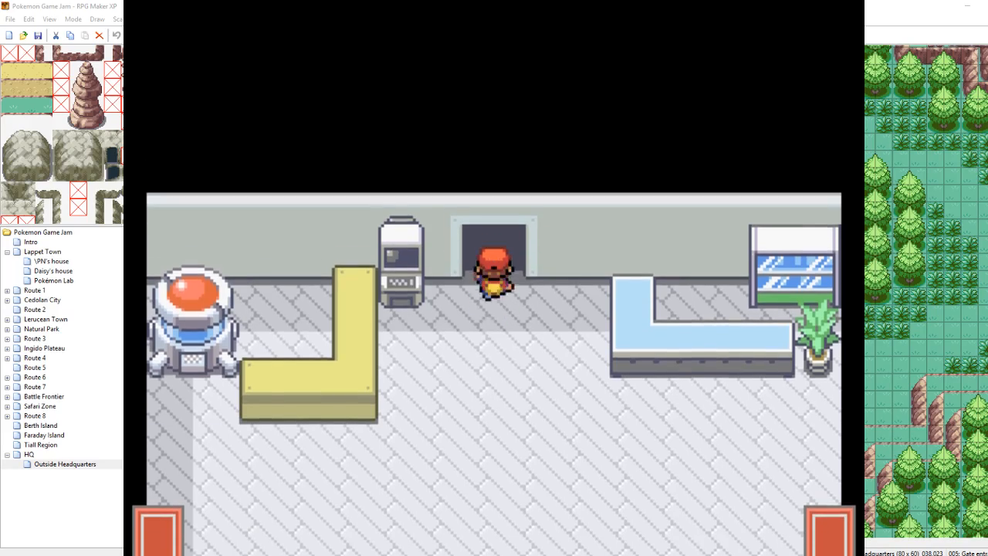
key(Down)
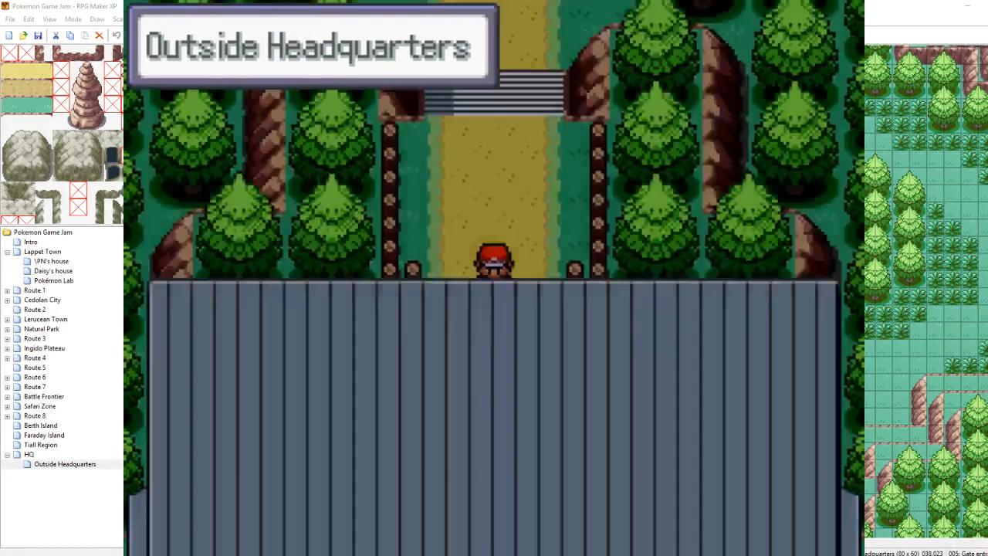
key(Down)
key(Up)
key(Down)
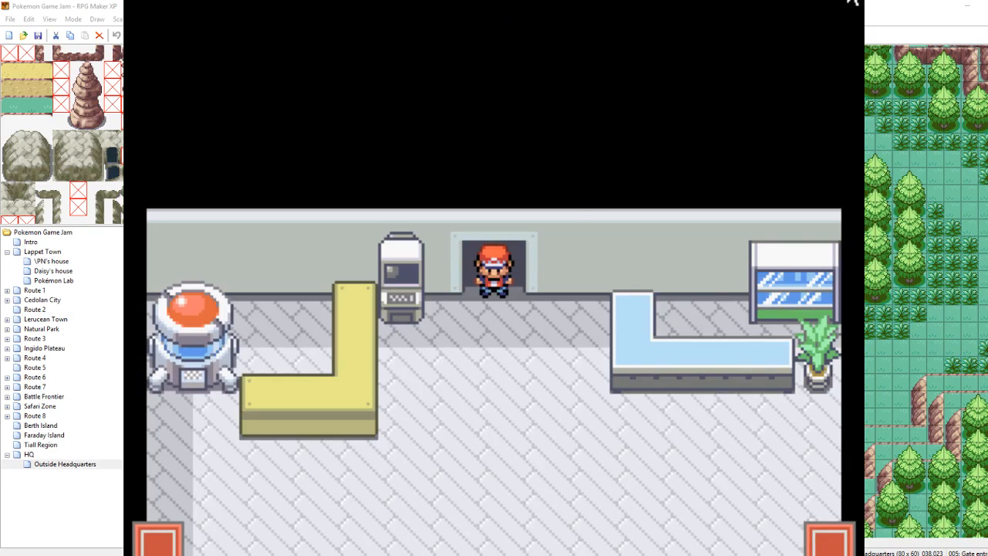
click(852, 1)
Append a 4-frame Wait to the gate event at (037,023) on the Outside Headquarters map
double_click(598, 251)
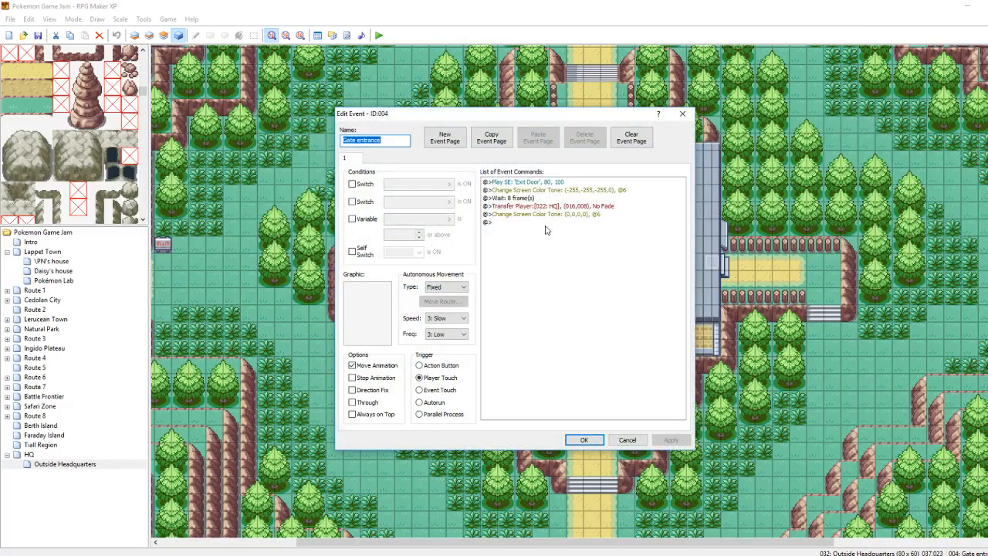
double_click(523, 223)
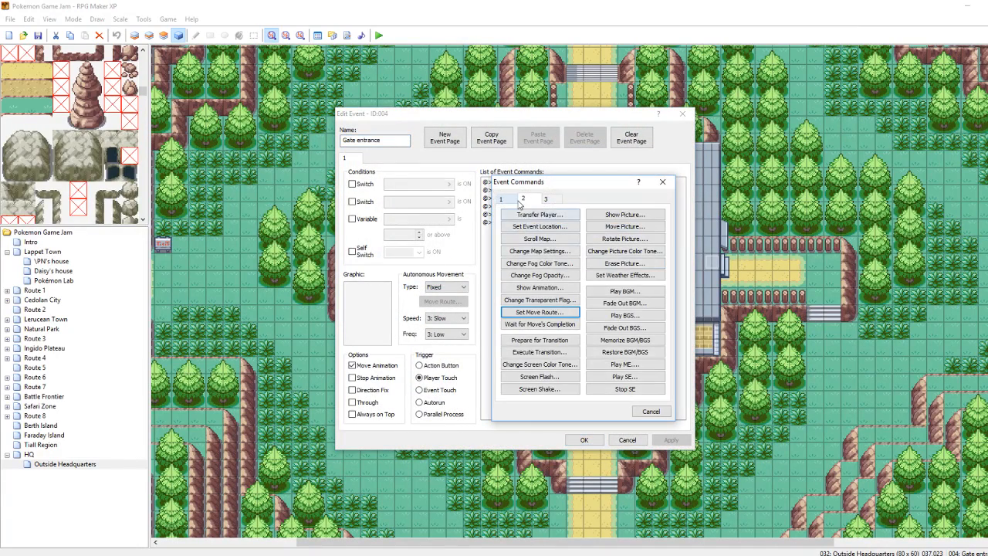
click(538, 277)
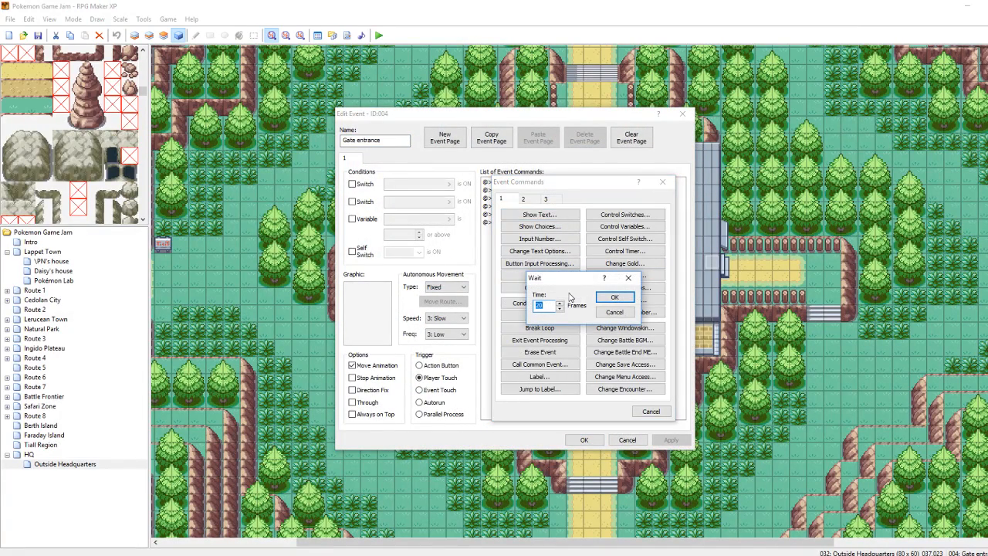
click(615, 297)
Add a Set Move Route command with Move Down for the player after the wait and save the gate event
right_click(523, 232)
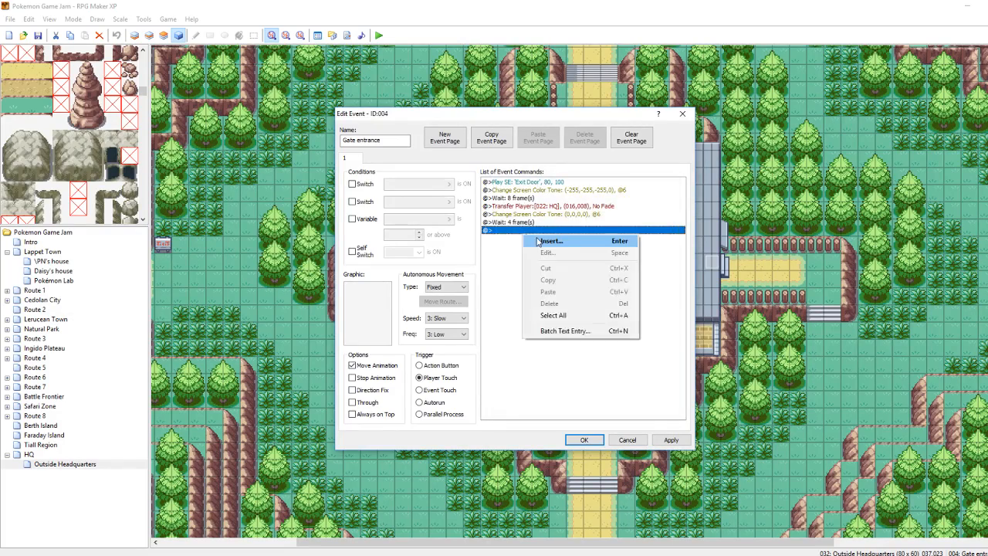
click(545, 240)
click(523, 199)
click(532, 311)
click(548, 210)
click(684, 400)
click(584, 439)
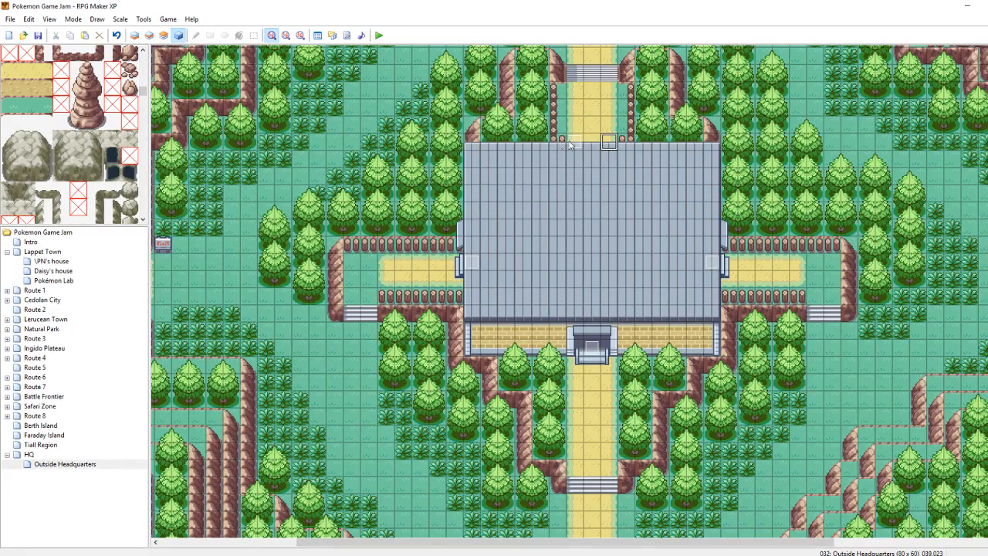
Insert a 4-frame Wait before the Set Move Route in the HQ map's north gate event at (016,008) and save the event
click(643, 194)
click(64, 464)
click(40, 454)
right_click(456, 192)
click(494, 201)
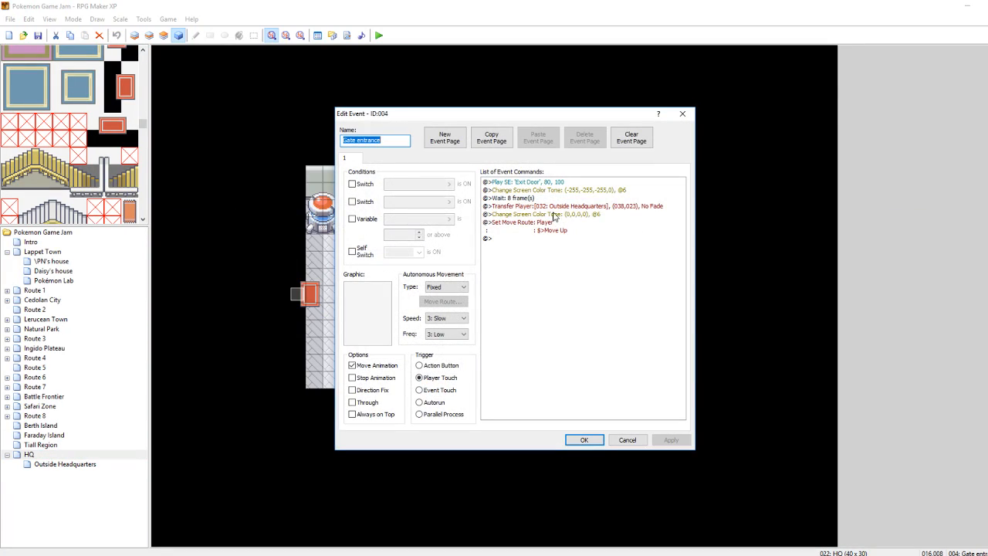
right_click(528, 223)
click(550, 227)
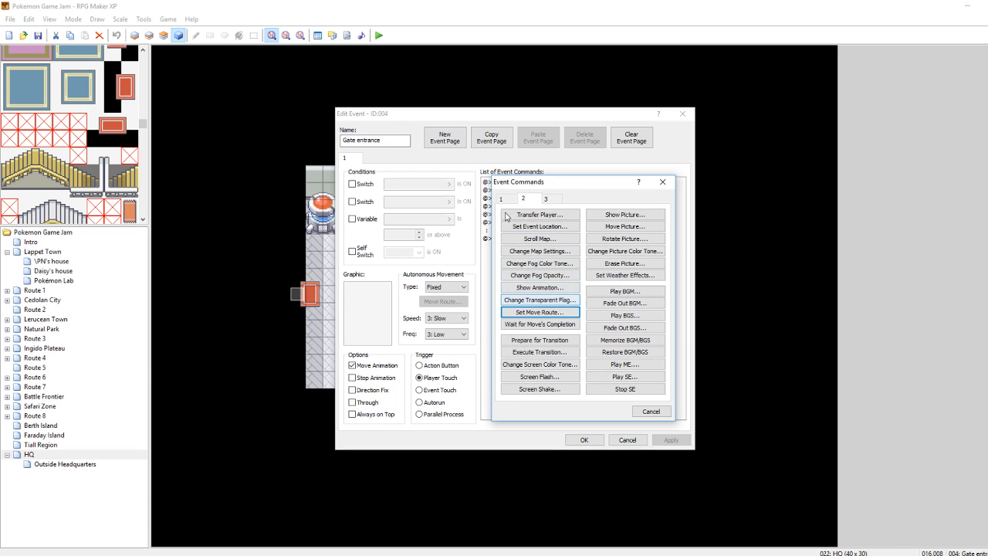
click(505, 199)
click(539, 275)
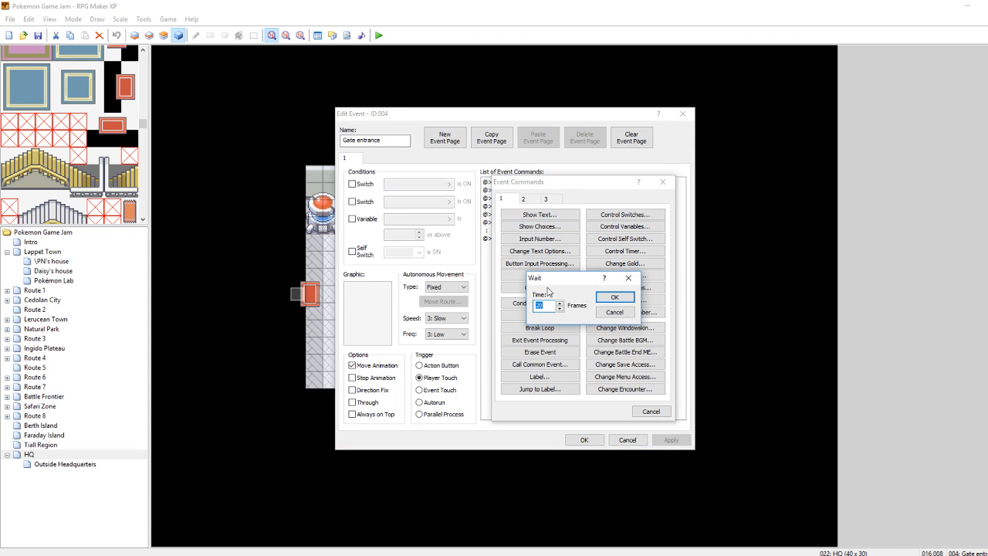
click(604, 298)
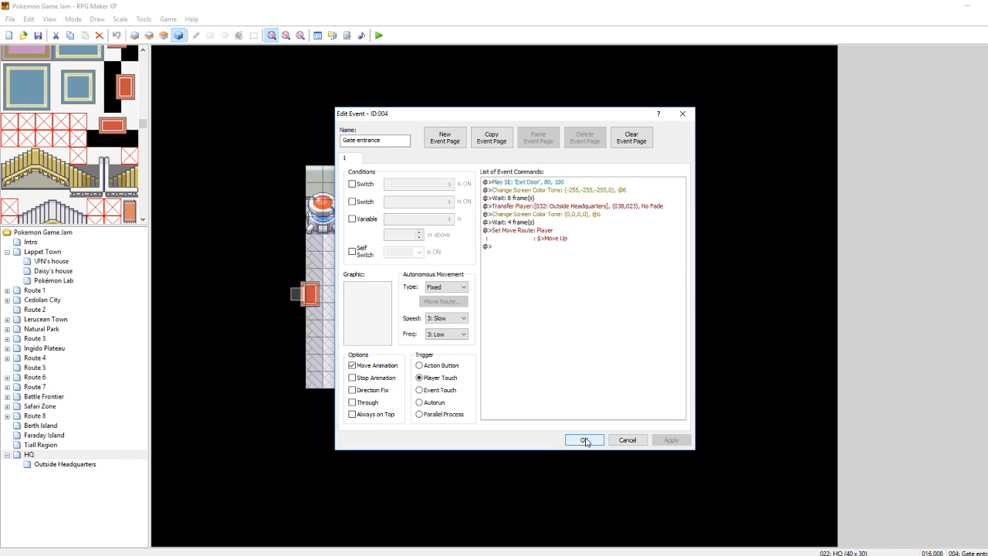
click(584, 439)
Playtest the saved game, passing through the headquarters' south and north doors in both directions
click(493, 280)
click(379, 35)
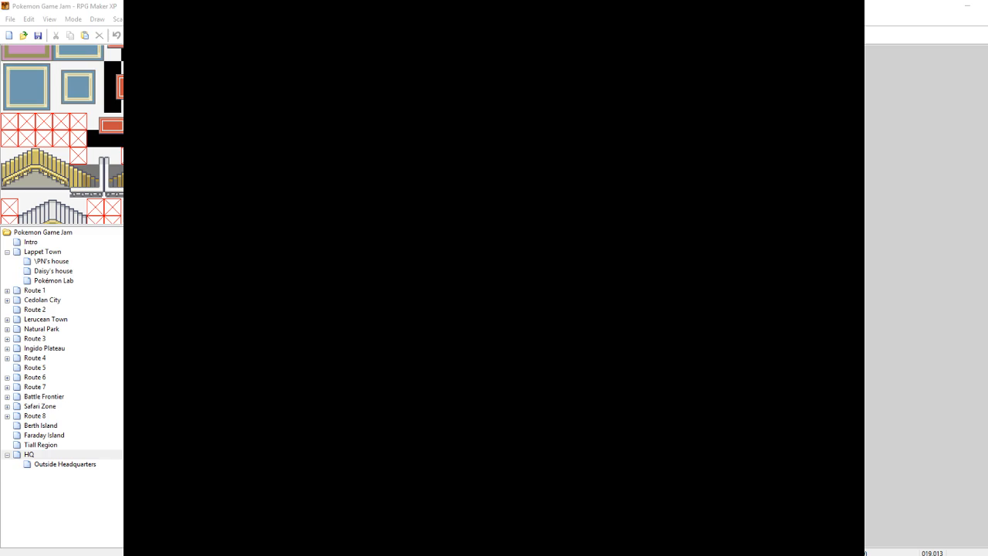
key(Return)
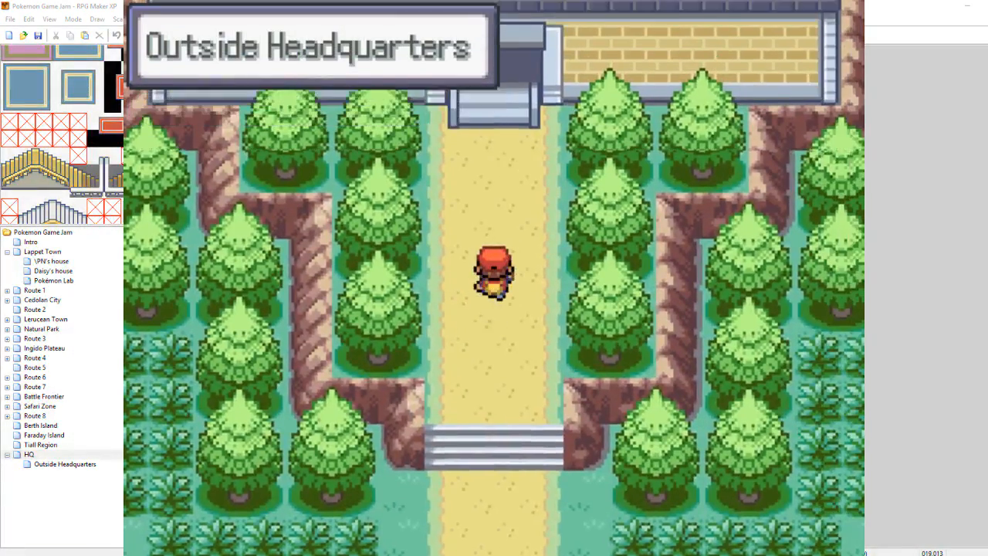
key(Up)
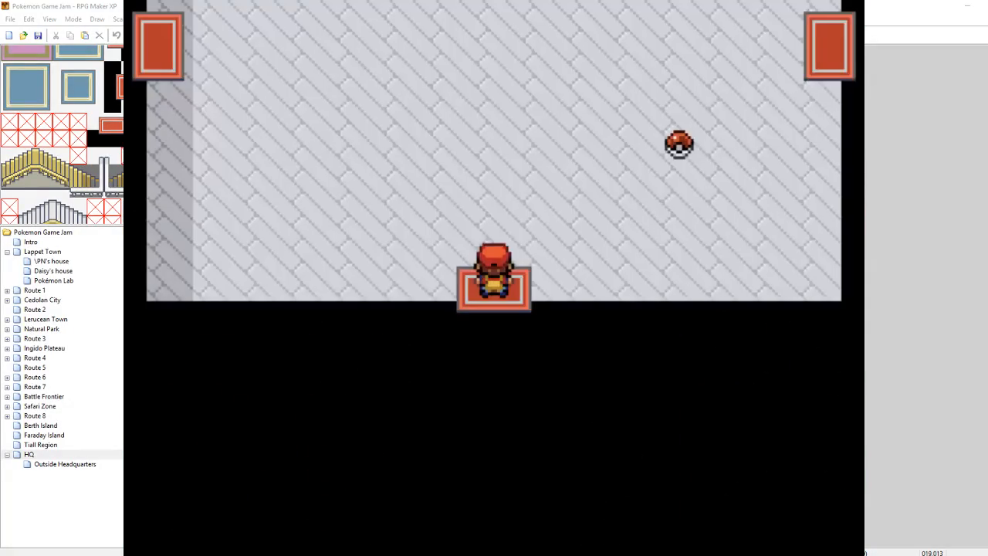
key(Down)
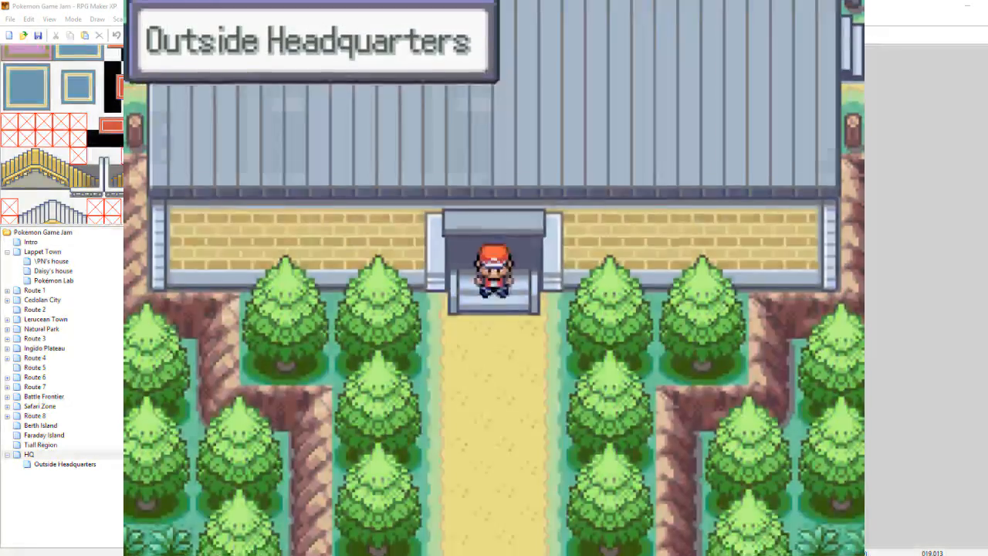
key(Up)
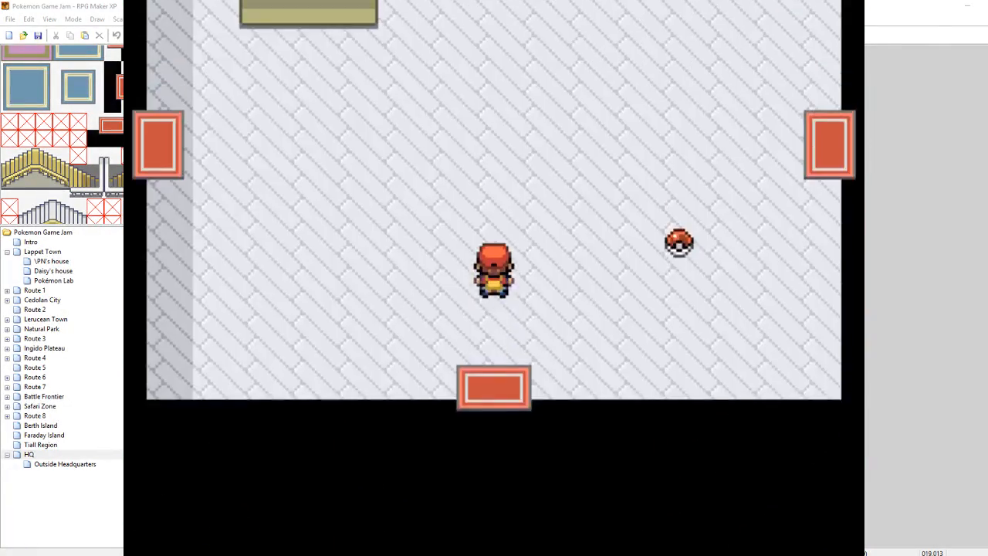
key(Up)
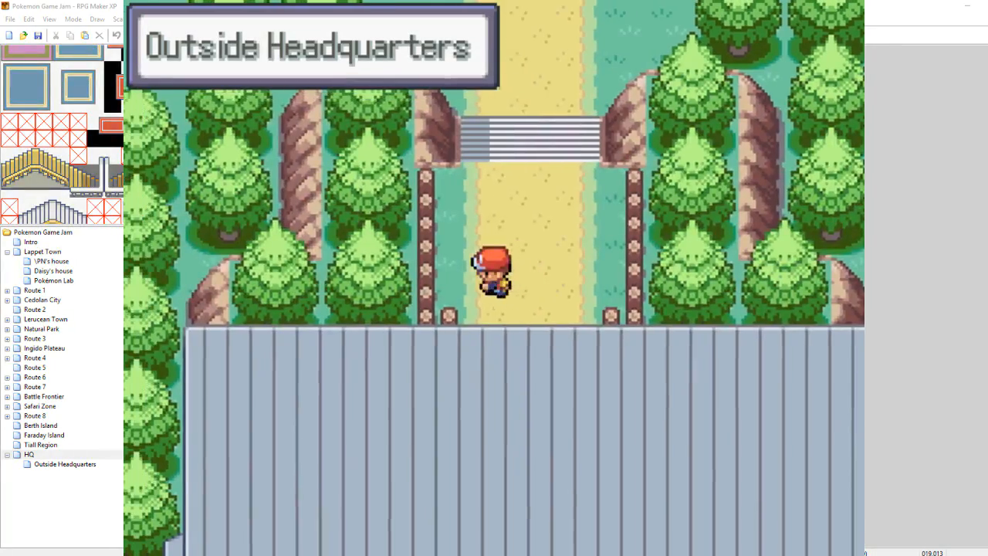
key(Down)
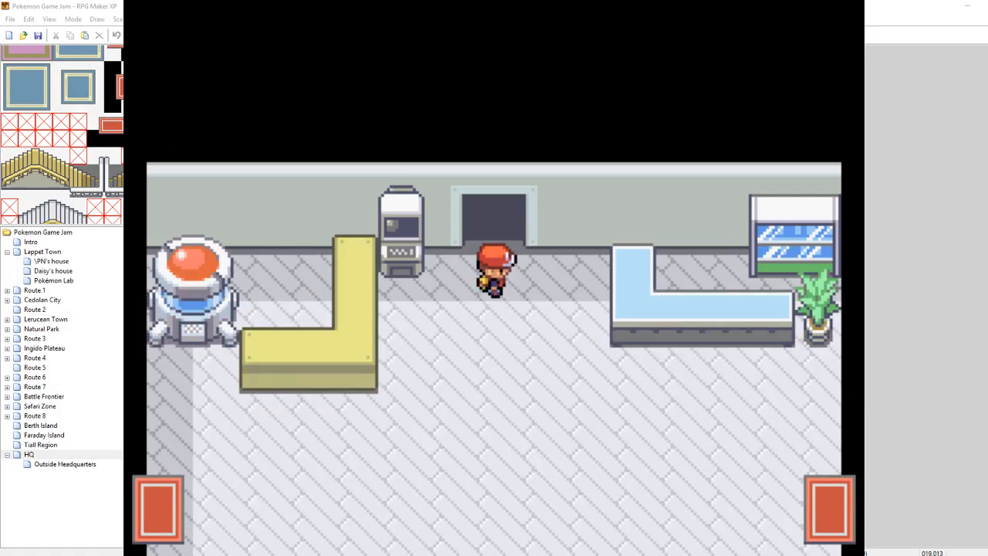
key(Down)
key(Down)
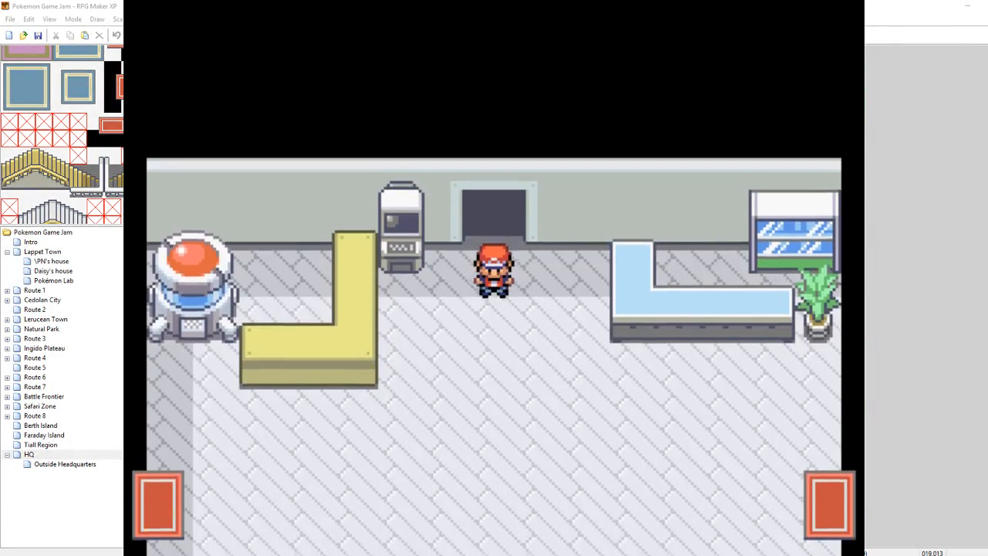
Pass through the headquarters' west and east doors in both directions, then close the playtest
key(Left)
key(Down)
key(Left)
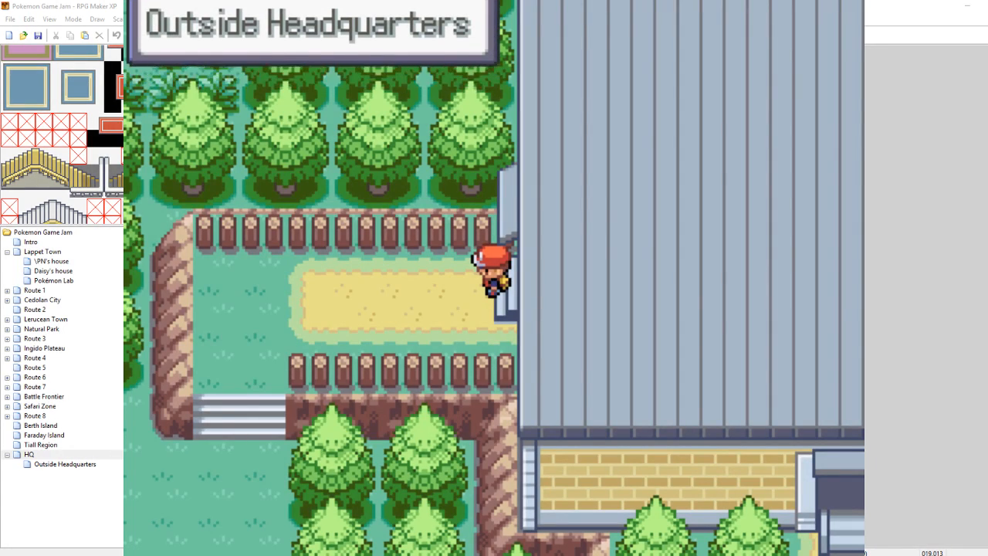
key(Right)
key(Right)
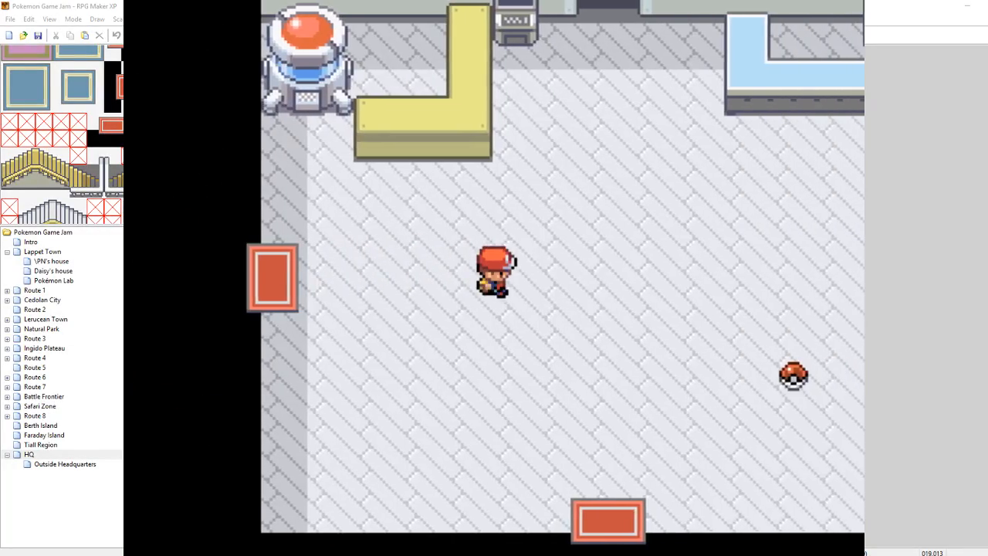
key(Right)
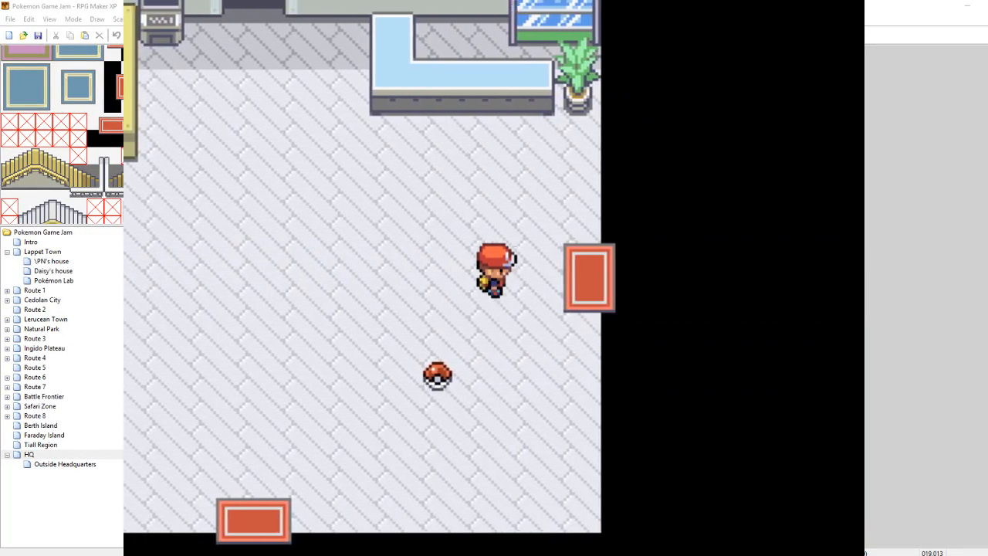
key(Down)
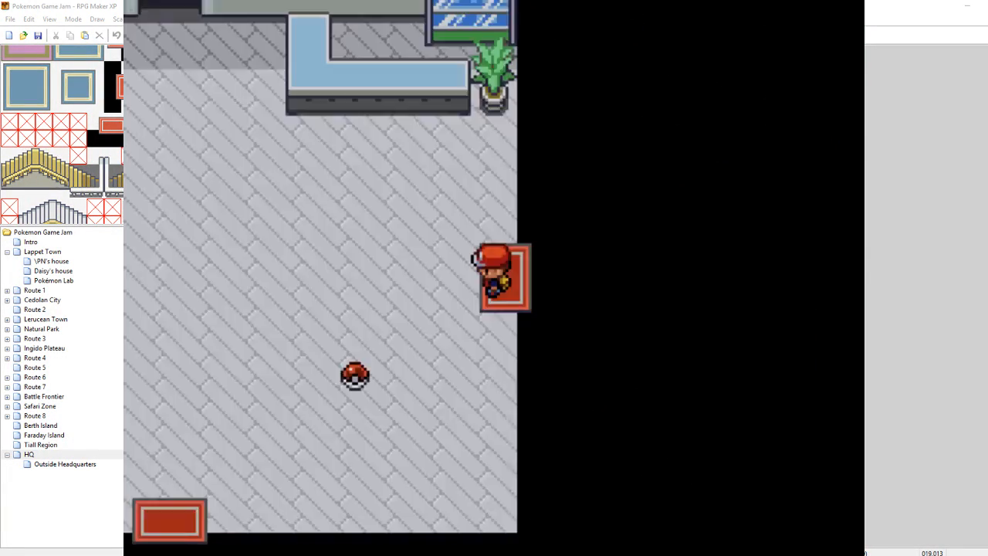
key(Left)
key(Down)
key(Up)
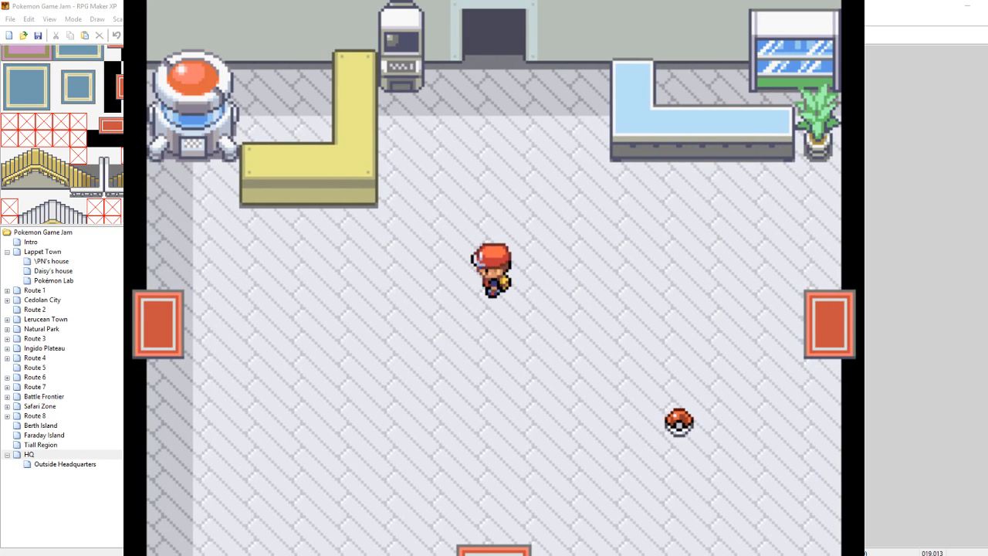
key(Down)
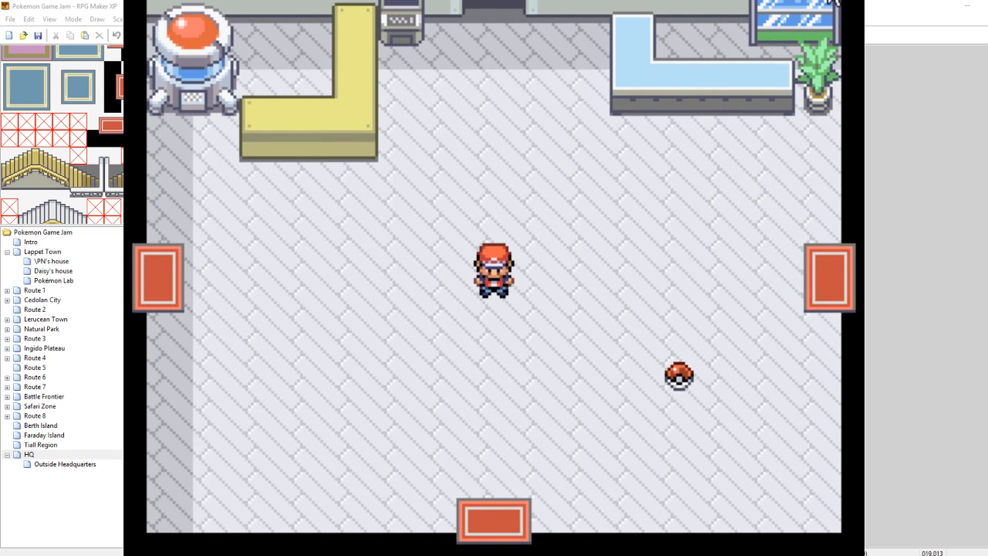
click(850, 1)
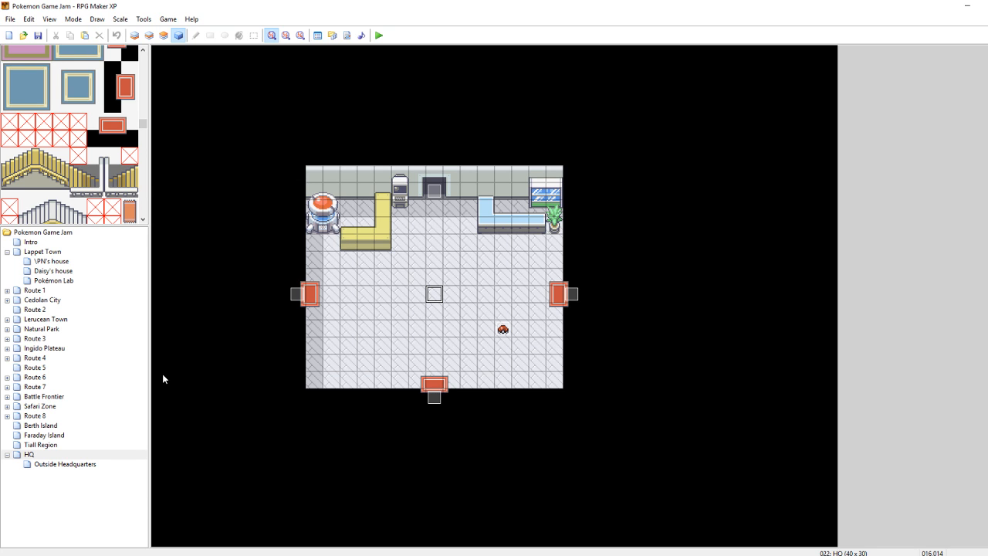
Set the HQ west gate event's Transfer Player destination to (031,030) on the Outside Headquarters map
click(297, 293)
right_click(298, 297)
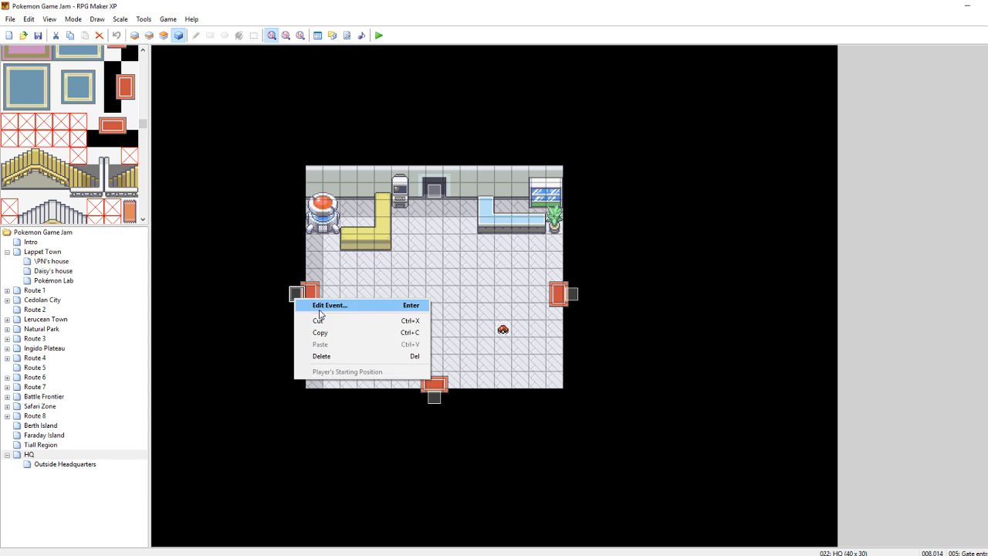
click(324, 304)
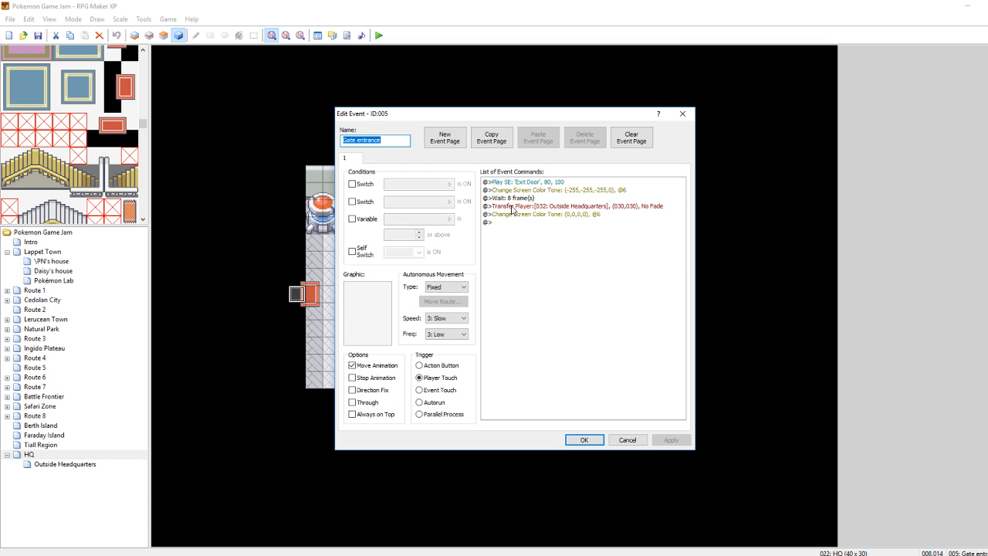
right_click(512, 210)
click(541, 214)
click(587, 258)
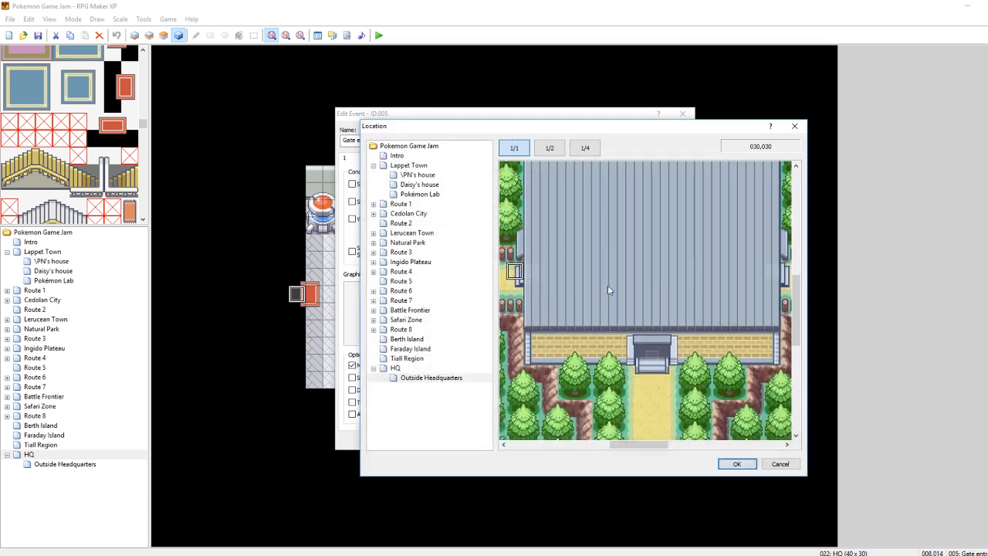
click(735, 464)
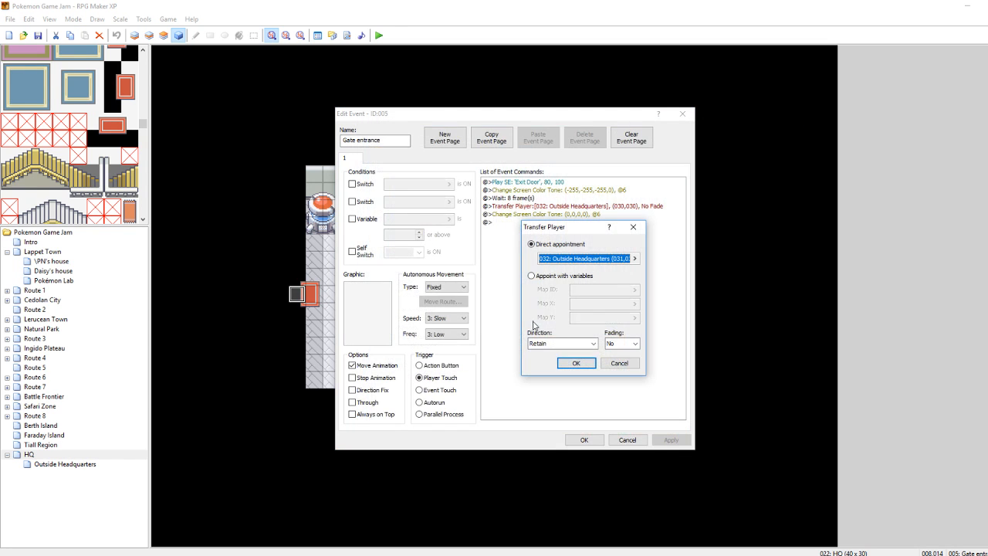
click(576, 364)
Append a 4-frame Wait to the west gate event's commands
double_click(512, 223)
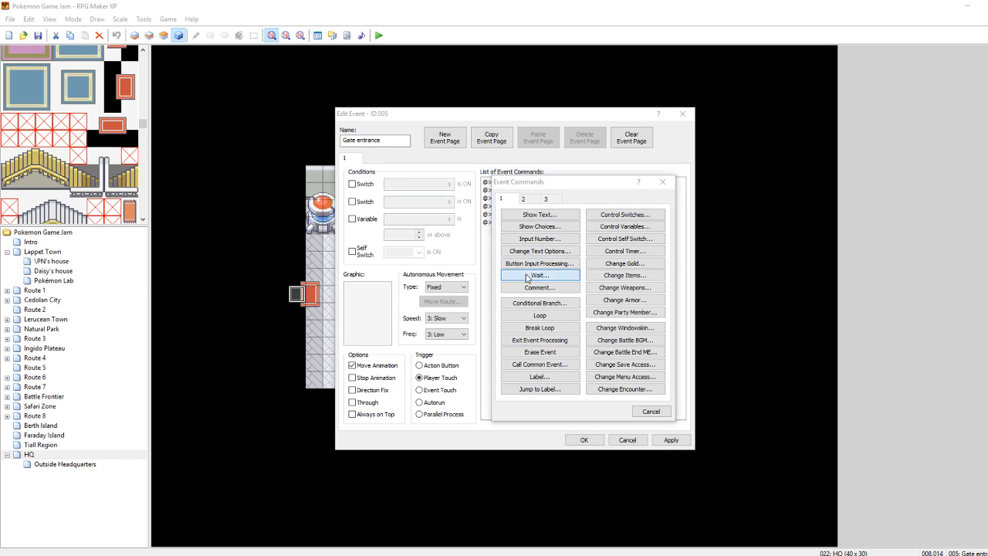
click(544, 275)
text(4)
click(614, 296)
Add a Set Move Route command with Move Left for the player after the wait and save the west gate event
right_click(531, 239)
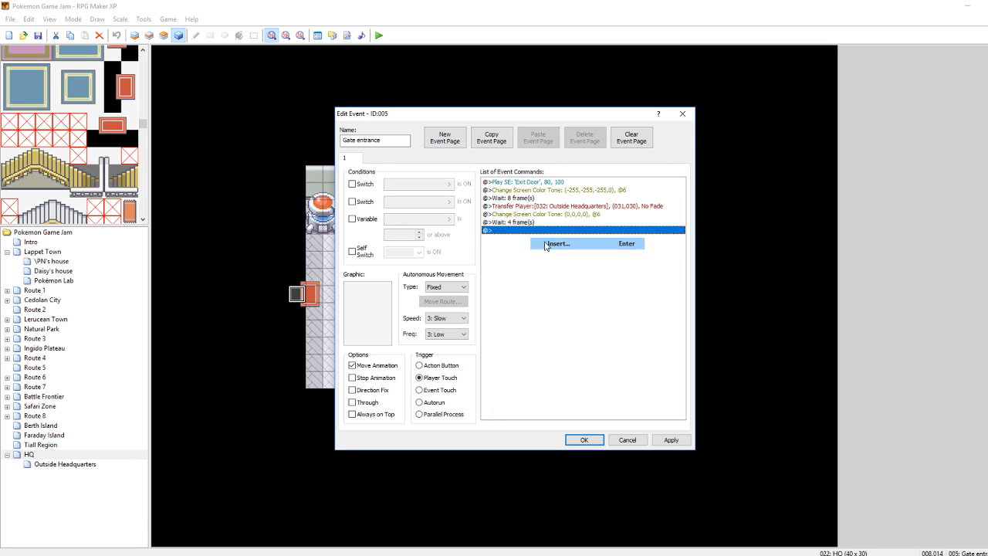
click(545, 245)
click(523, 198)
click(538, 313)
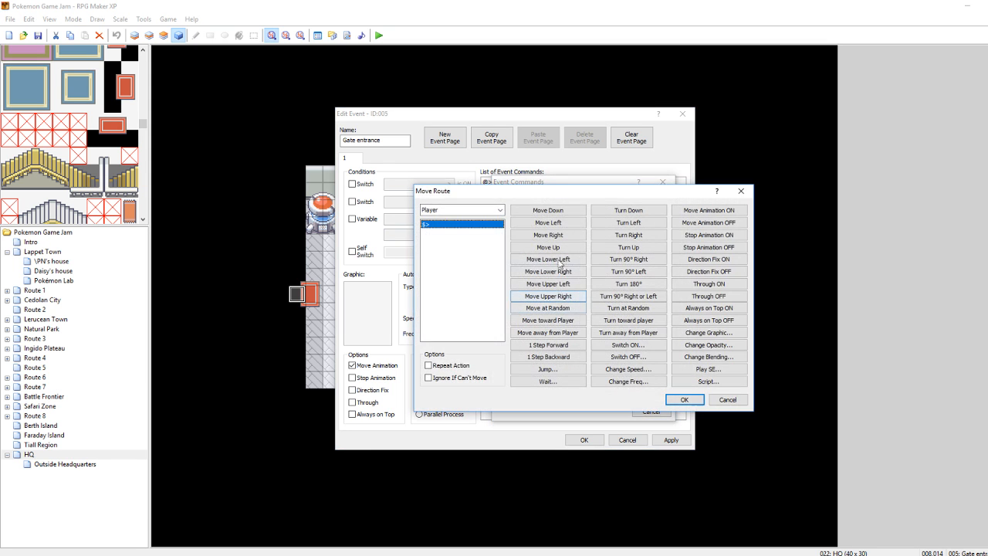
click(544, 223)
click(673, 398)
click(654, 440)
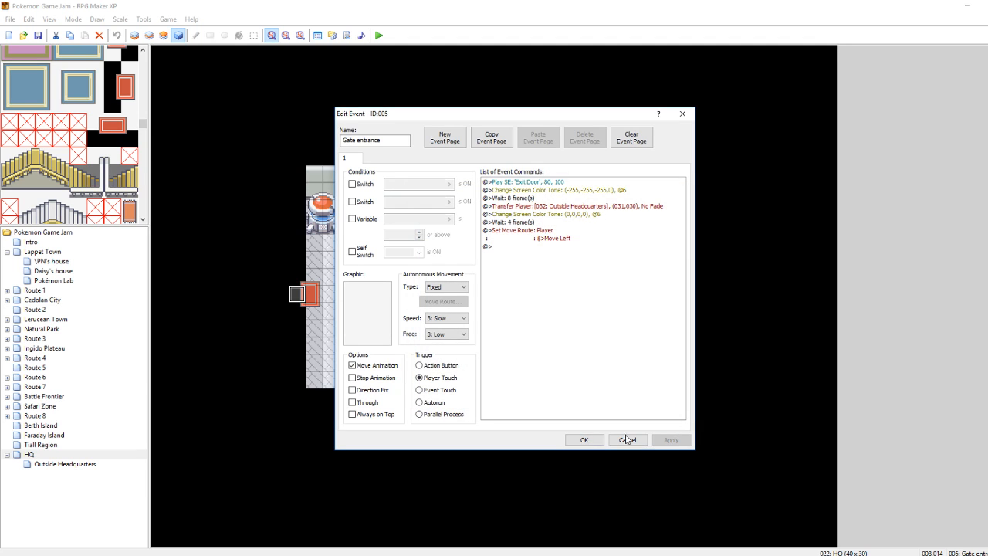
click(584, 439)
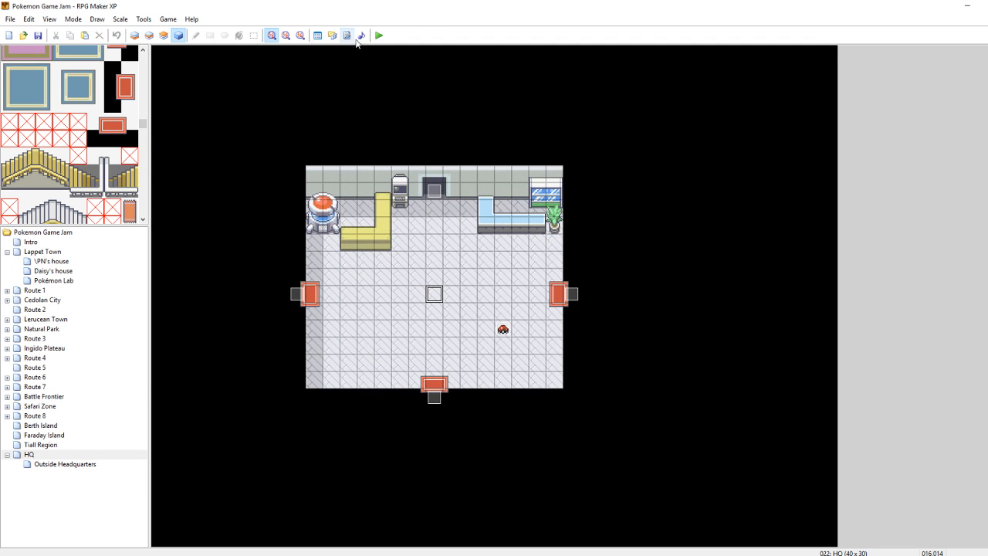
Playtest the saved game, leaving the headquarters through the west door, and close the playtest
click(379, 35)
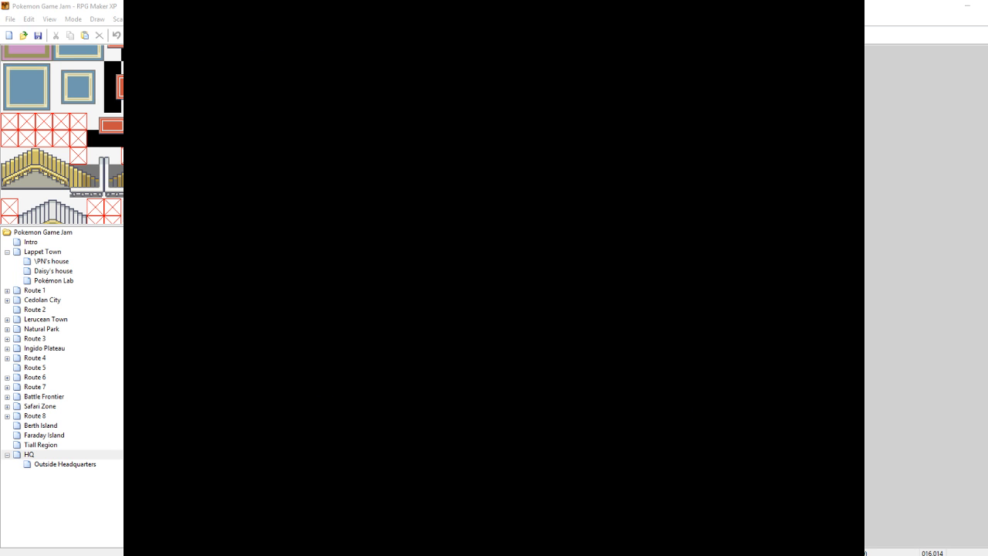
key(Return)
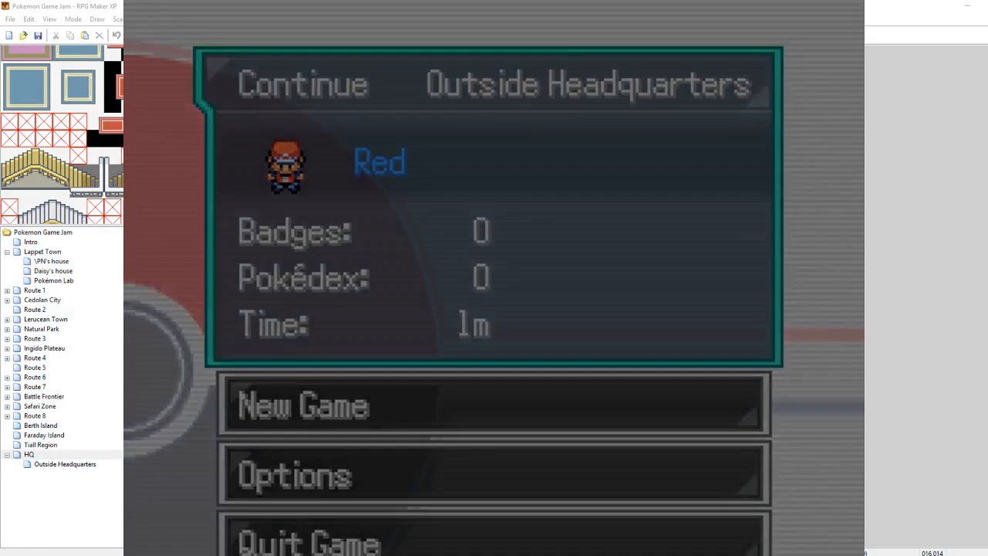
key(Up)
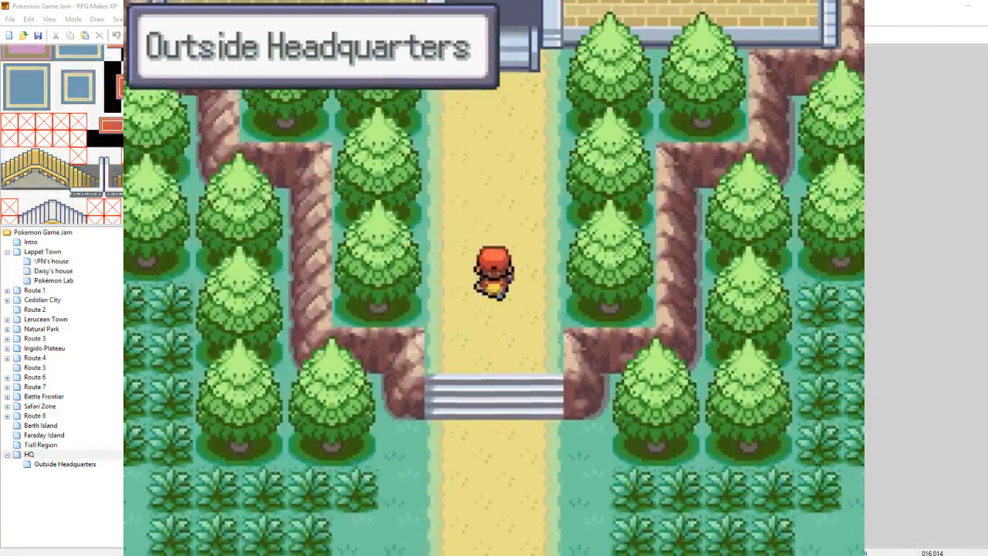
key(Up)
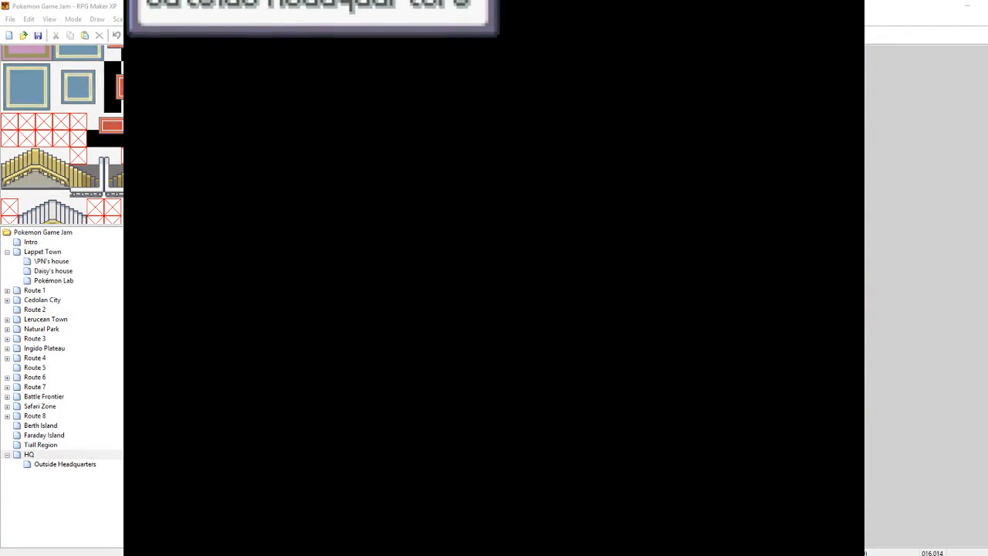
key(Up)
key(Left)
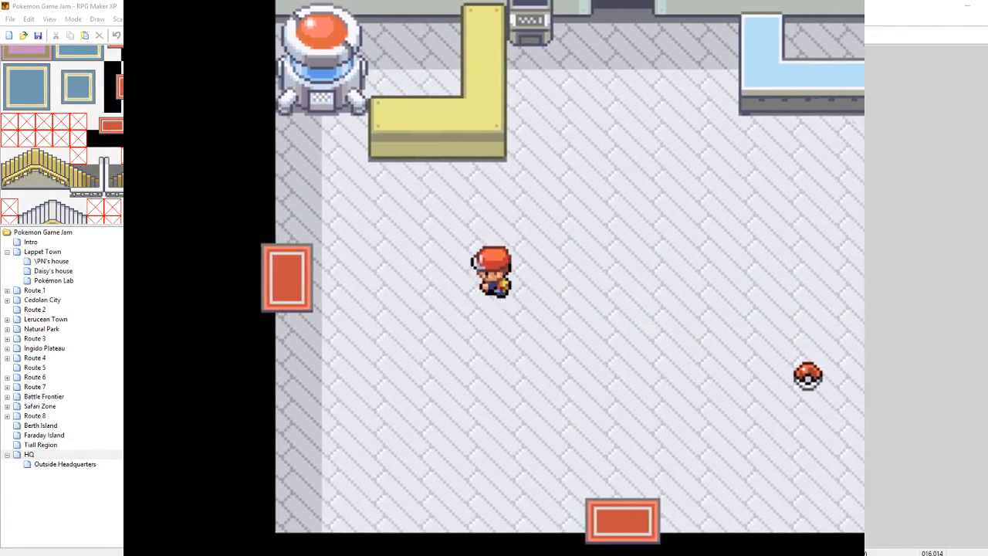
key(Left)
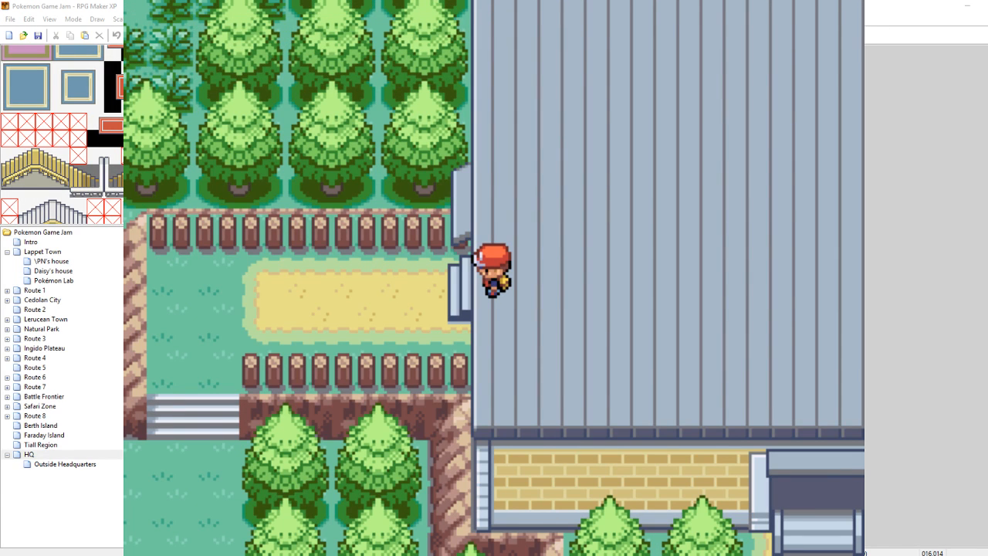
key(alt+F4)
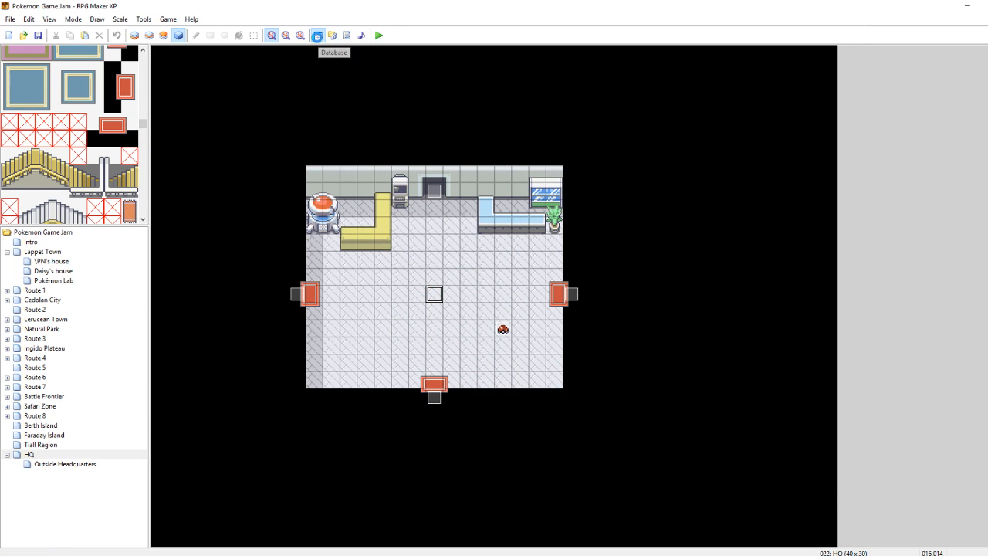
In the Outside tileset, set the priority of the flat grey roof's two lower edge tiles to 1 and save the database
click(317, 35)
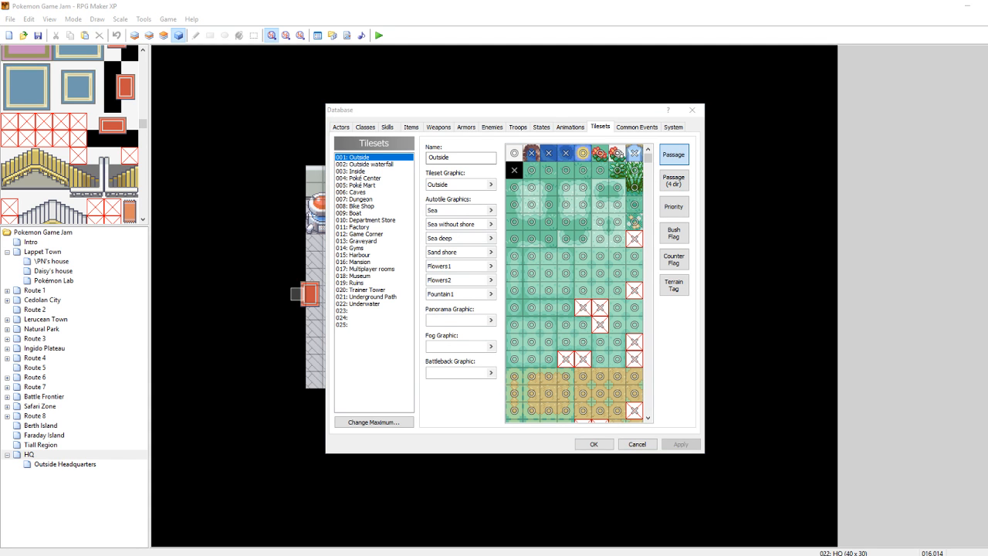
drag(648, 158, 631, 329)
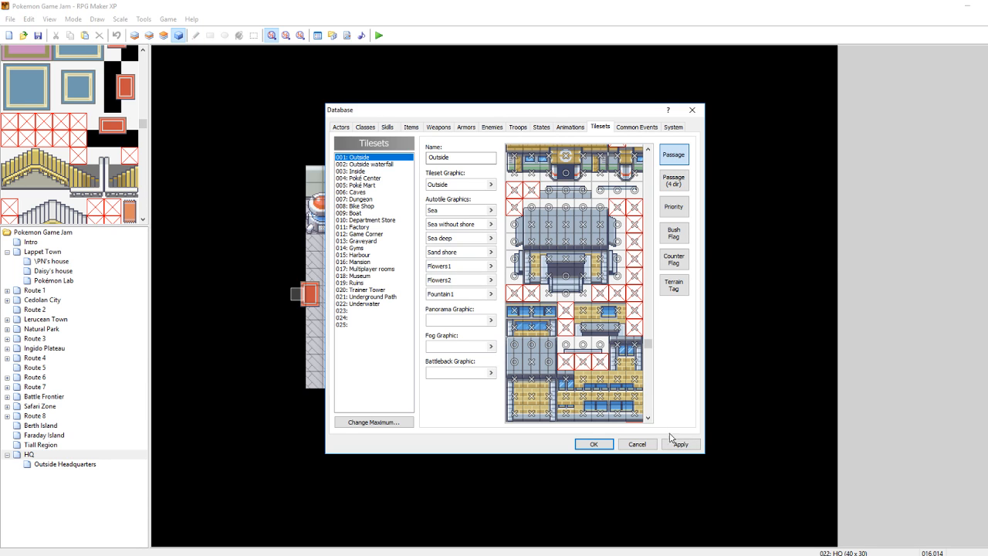
click(674, 208)
click(515, 360)
click(550, 363)
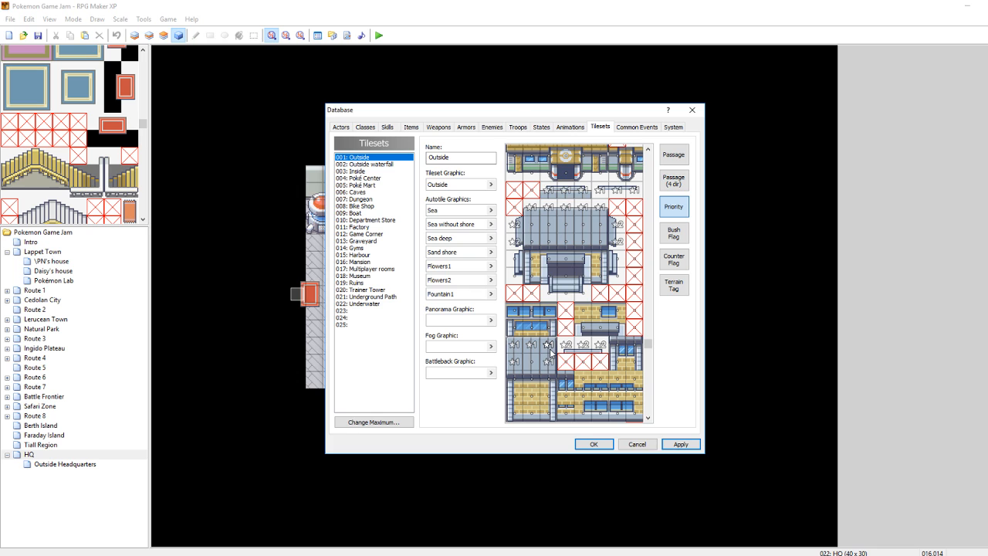
click(673, 445)
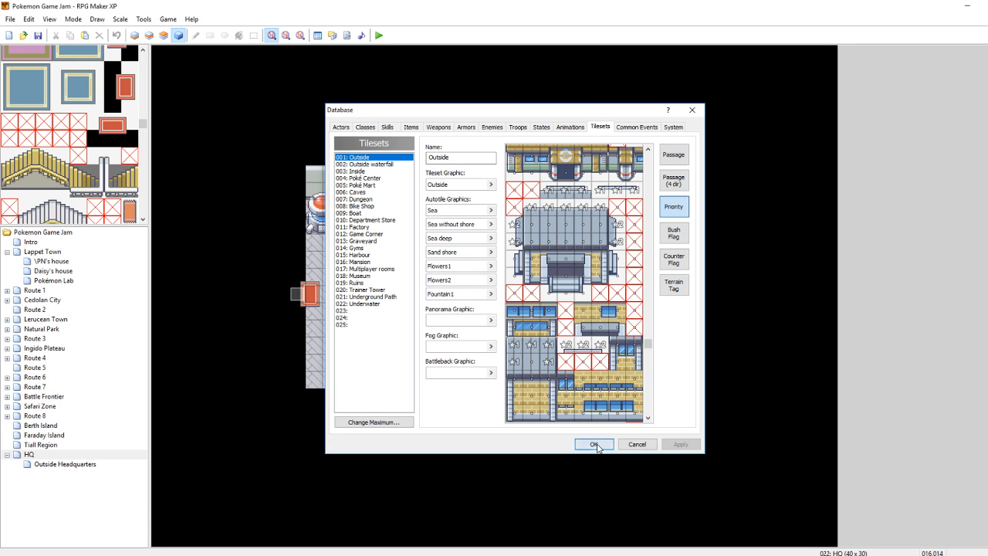
click(594, 445)
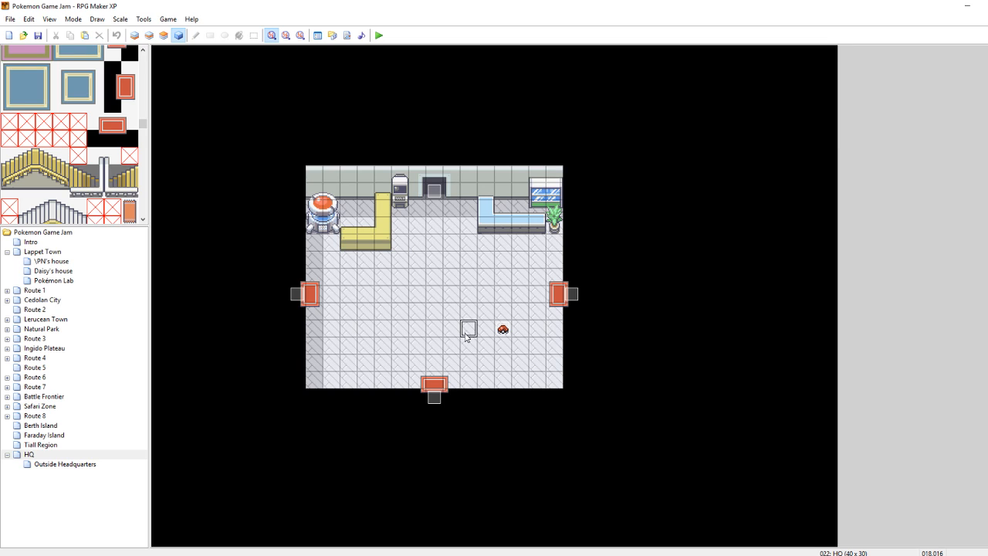
On layer 2 of the Outside Headquarters map, clear the roof tiles beside the west and east side doors
click(60, 464)
click(159, 36)
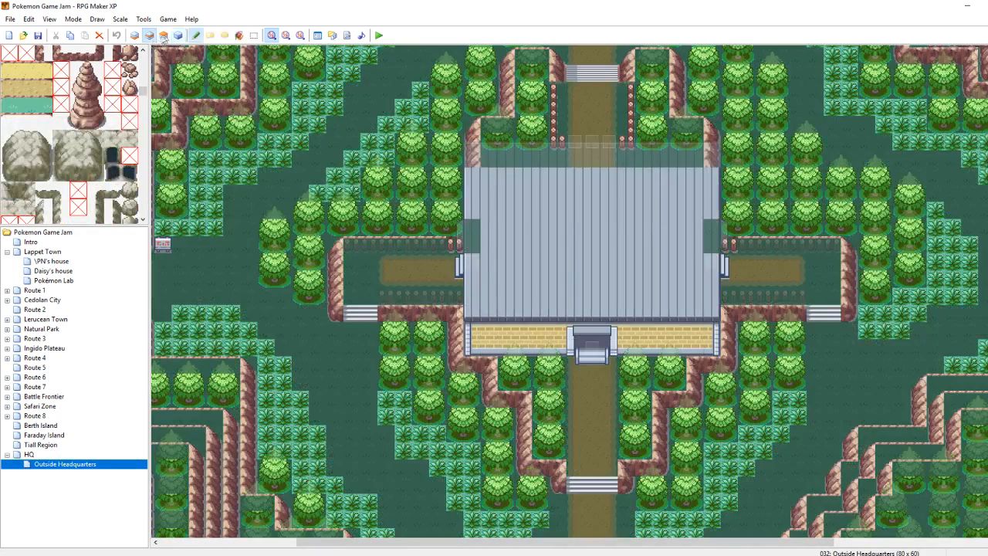
click(163, 36)
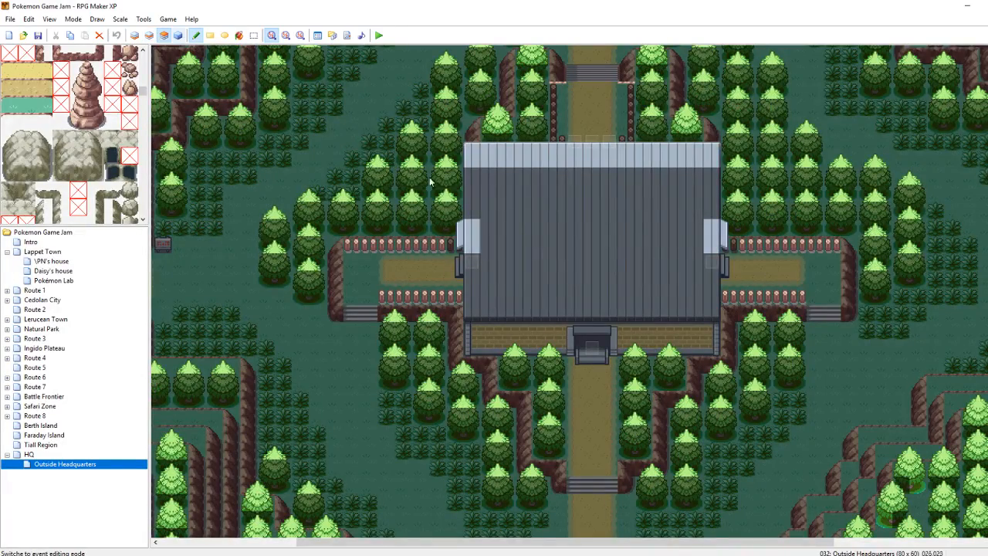
click(149, 36)
click(471, 262)
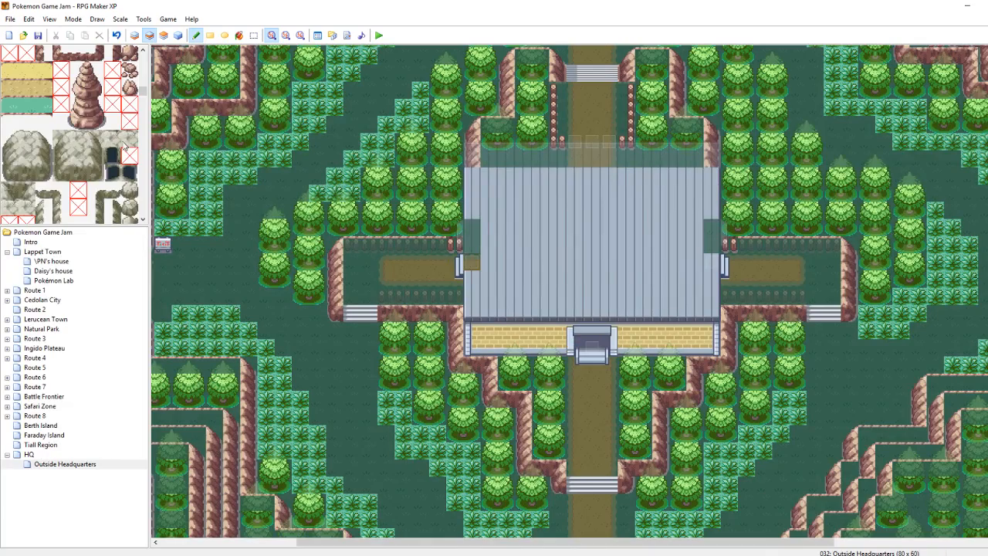
drag(144, 91, 147, 149)
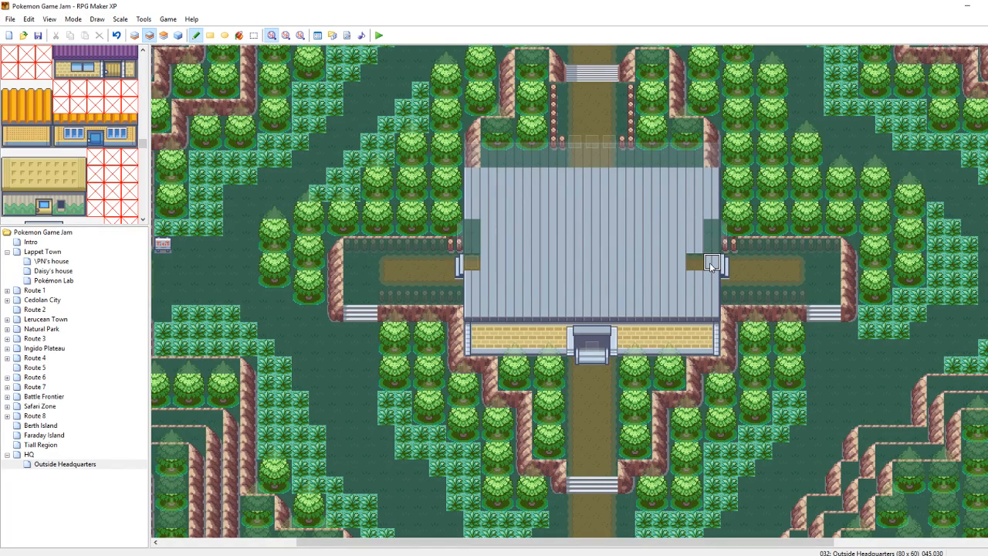
click(709, 262)
Place the flat grey roof's edge tiles on layer 2 in the cleared spots beside the west and east doors
drag(142, 146, 115, 175)
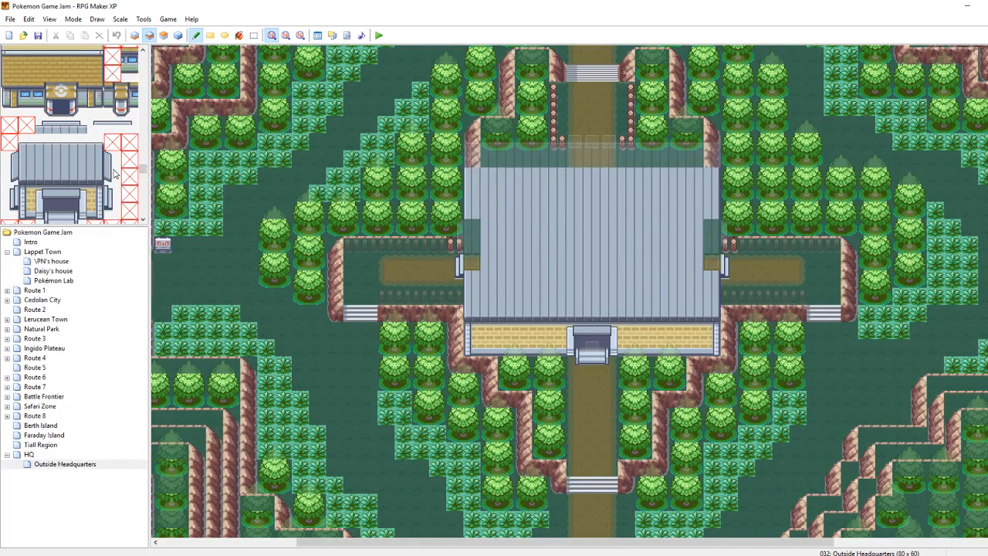
scroll(114, 174, down, 1)
click(27, 106)
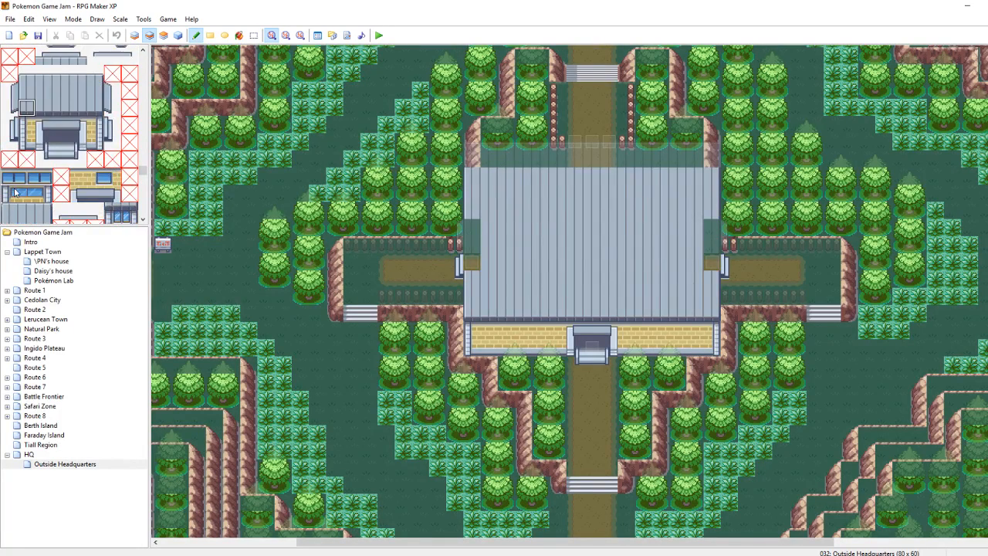
scroll(14, 192, down, 3)
click(11, 124)
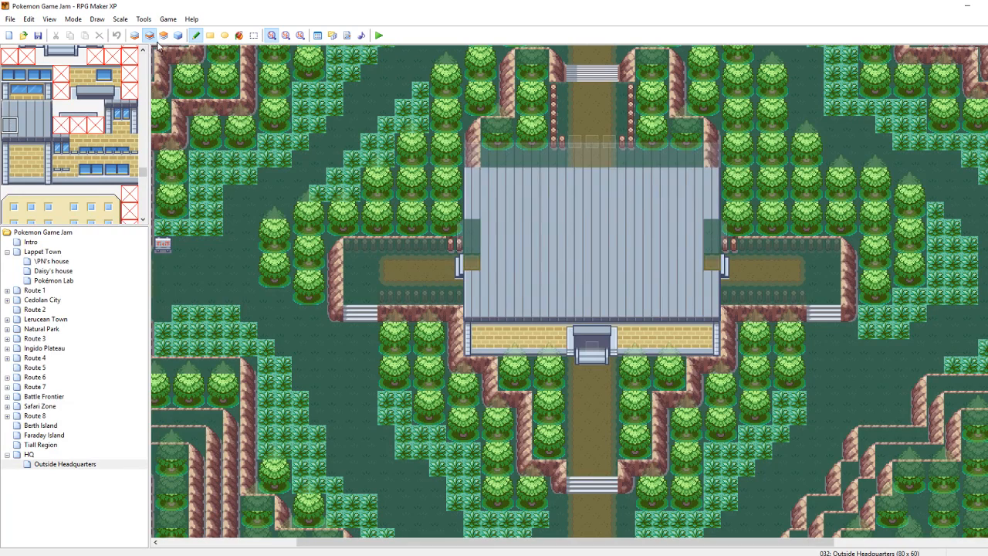
click(472, 263)
click(45, 125)
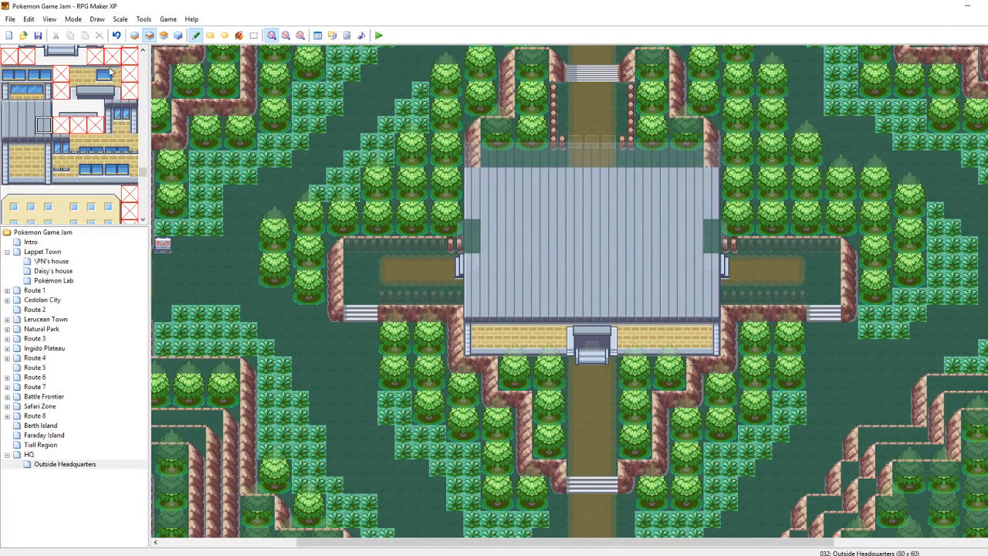
Fill the layer 2 gaps above both side doors with the larger grey roof's matching side tiles
scroll(41, 122, up, 2)
scroll(40, 71, up, 2)
click(24, 92)
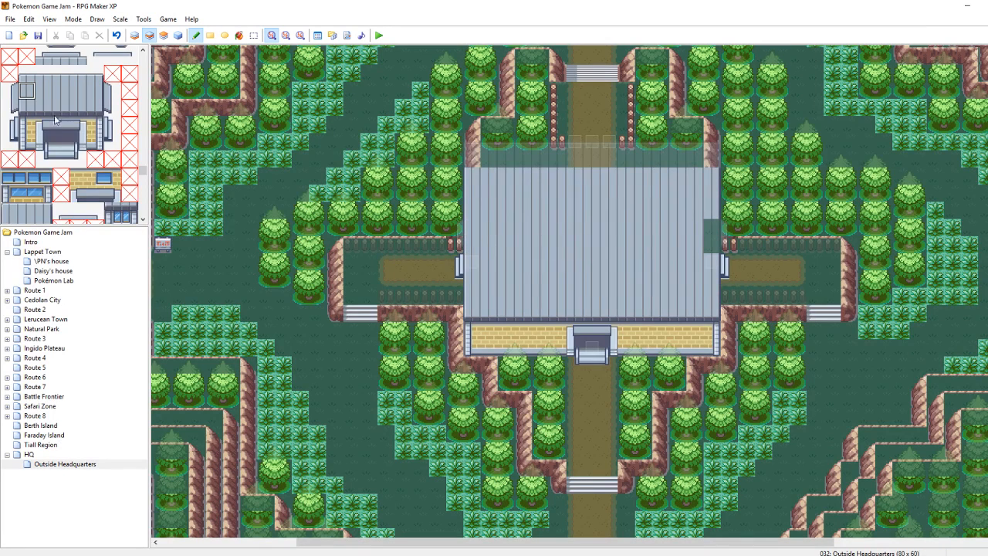
click(101, 92)
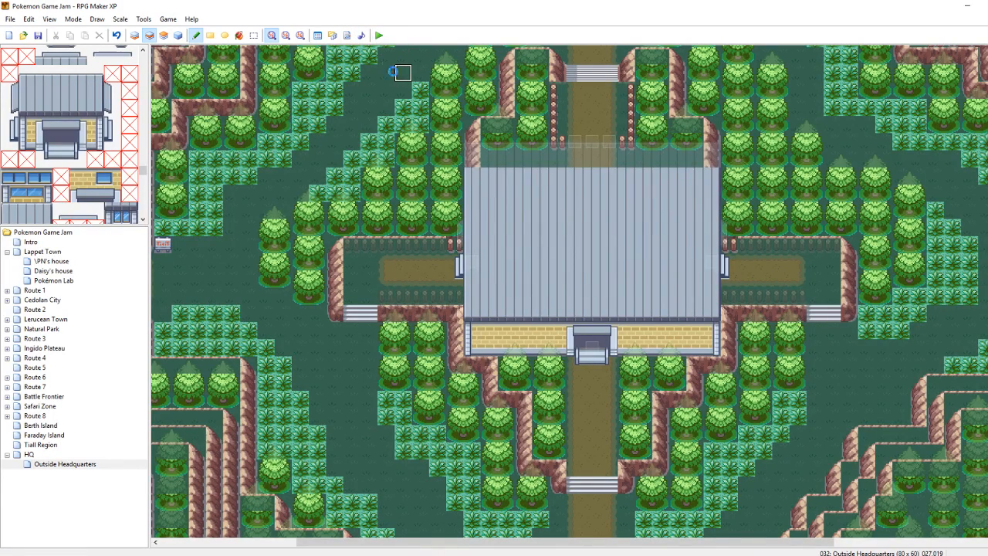
Playtest the saved game, entering the headquarters and leaving through the west door, and close the playtest
click(379, 35)
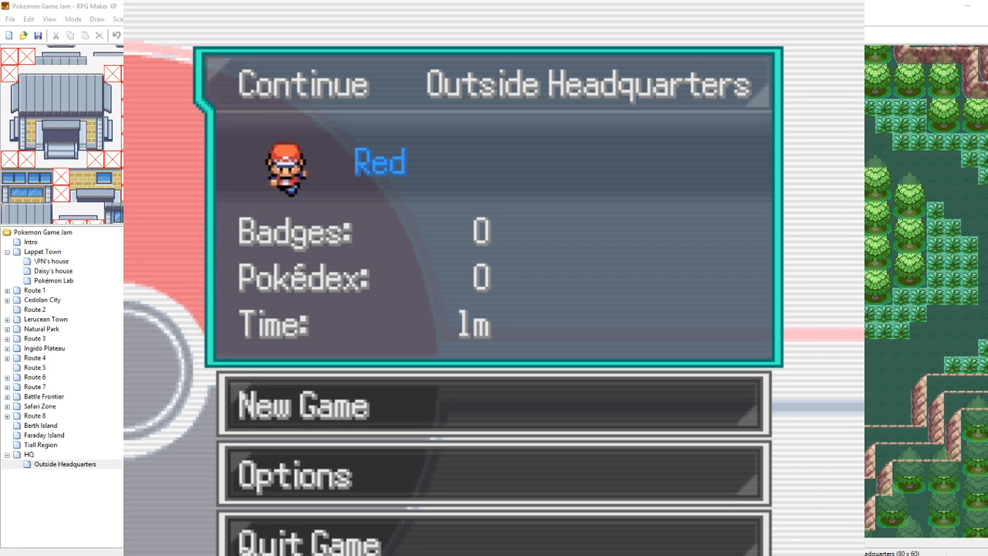
key(Return)
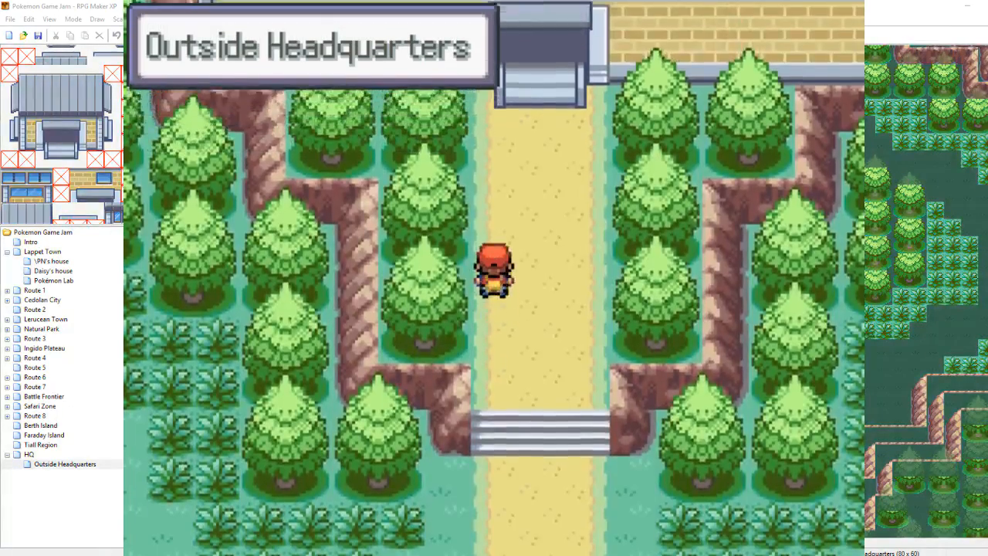
key(Up)
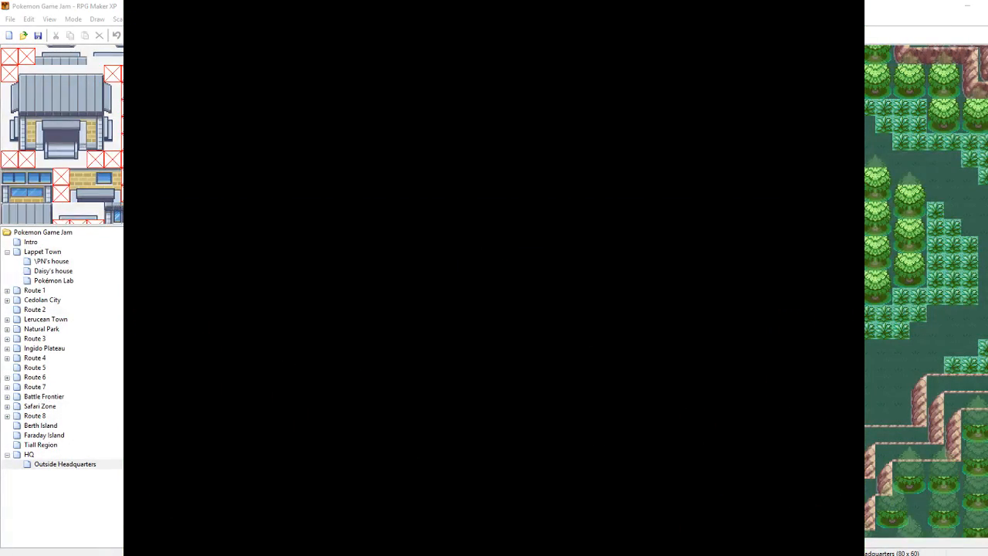
key(Up)
key(Left)
key(Up)
key(Left)
key(Left)
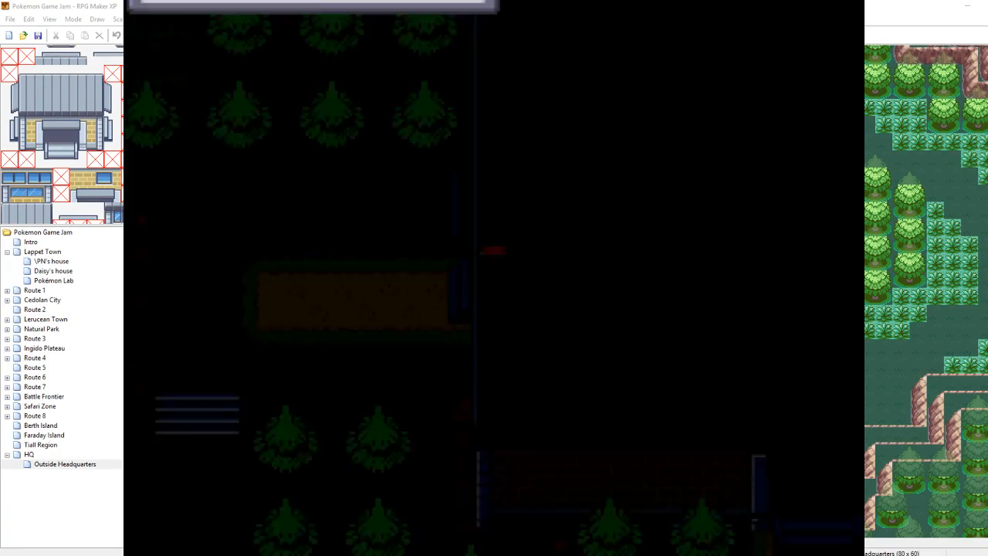
key(Right)
key(Left)
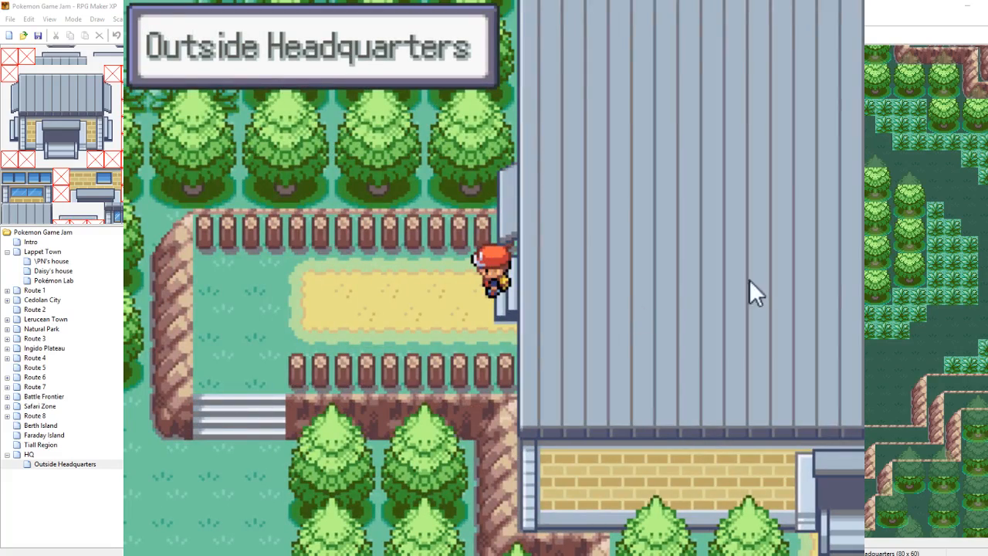
click(841, 5)
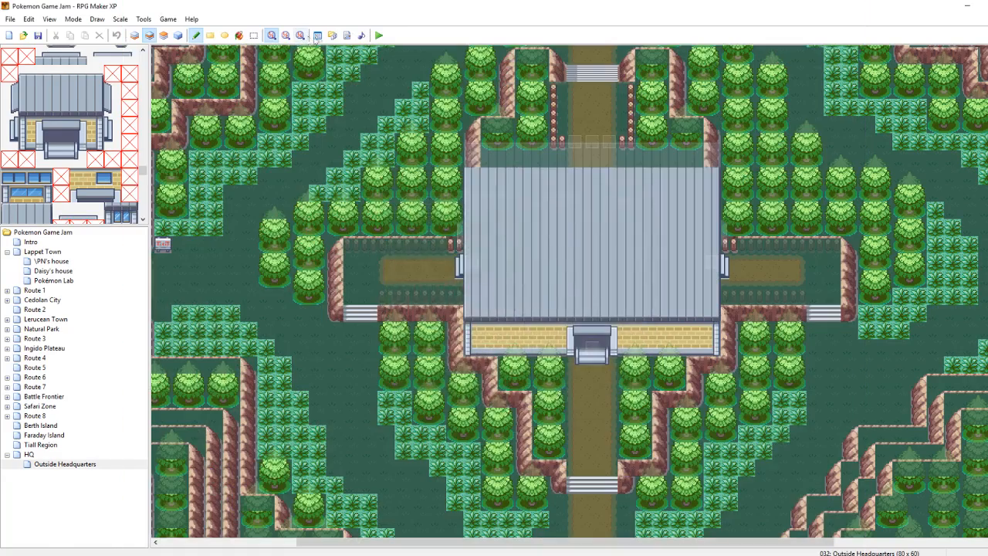
Examine the Priority settings of the grey headquarters roof tiles in the Outside tileset and close the database
key(F9)
scroll(651, 152, down, 10)
click(672, 207)
drag(652, 207, 648, 280)
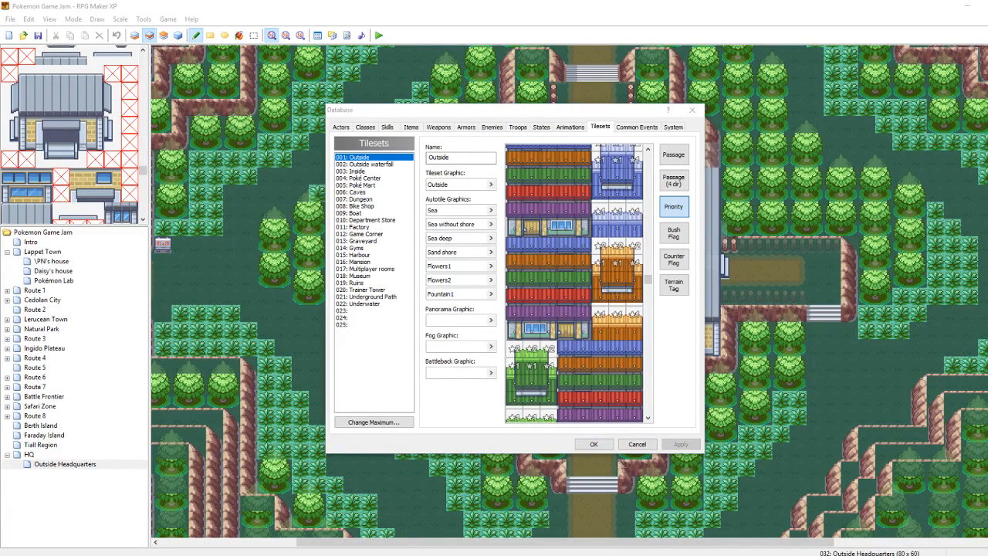
drag(647, 280, 648, 343)
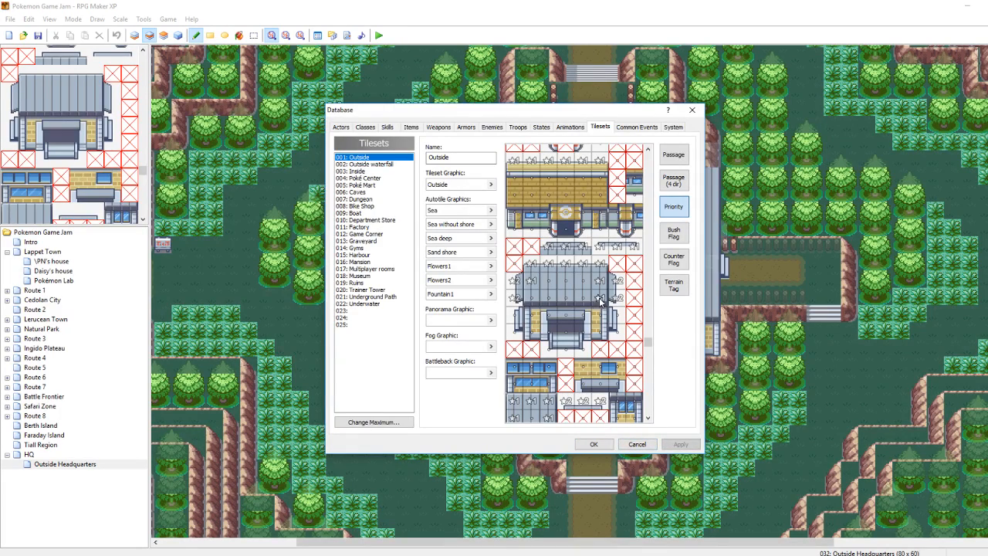
click(594, 445)
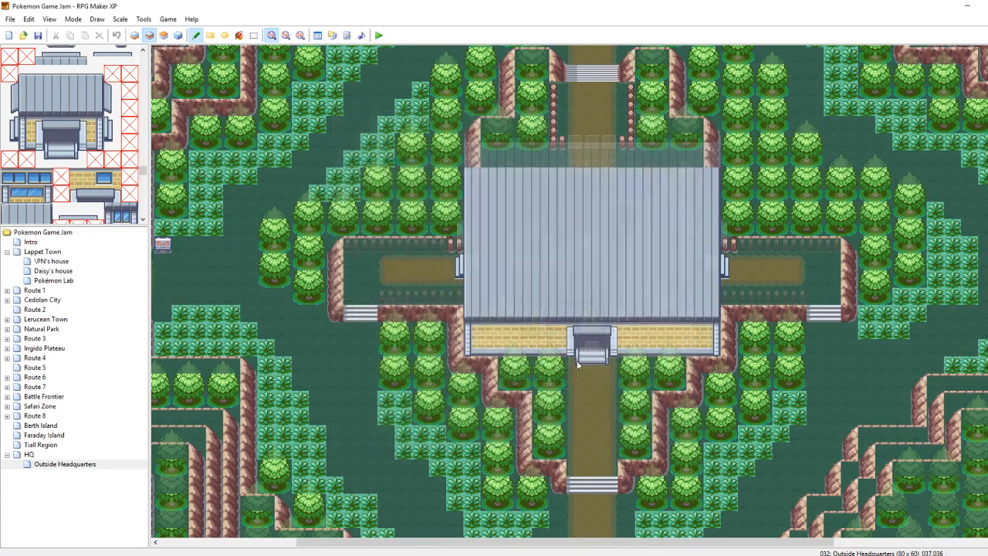
Playtest leaving the headquarters through the west door and walking back inside, and close the playtest
click(379, 36)
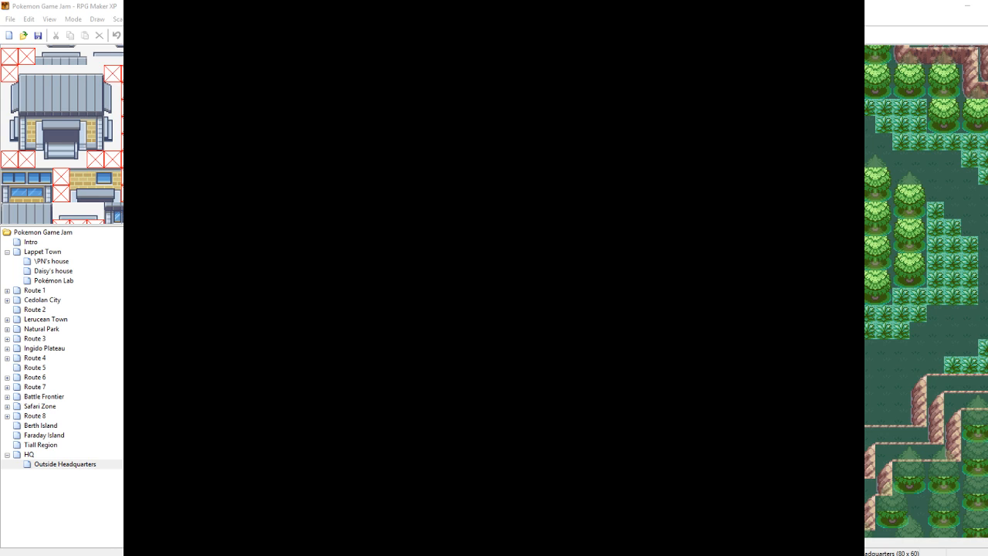
key(Return)
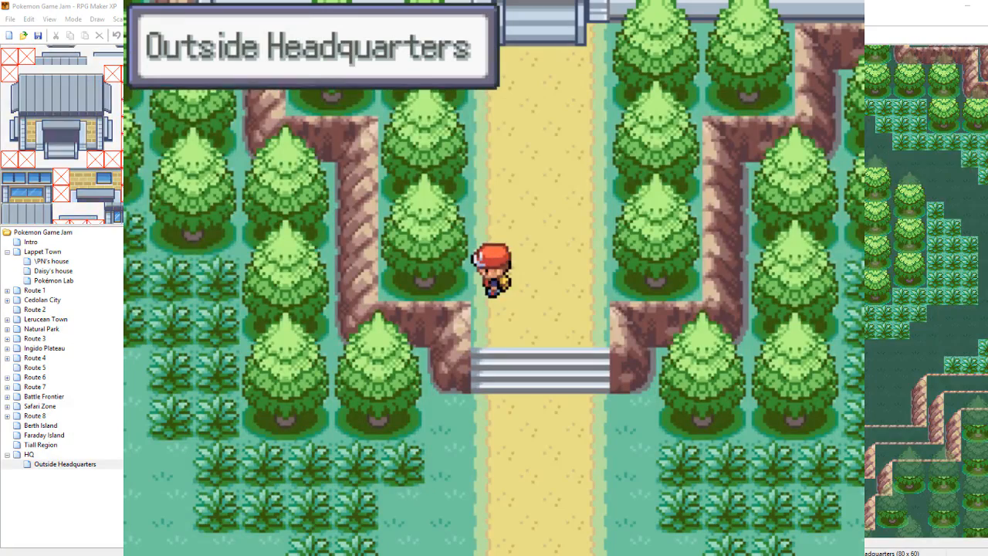
key(Right)
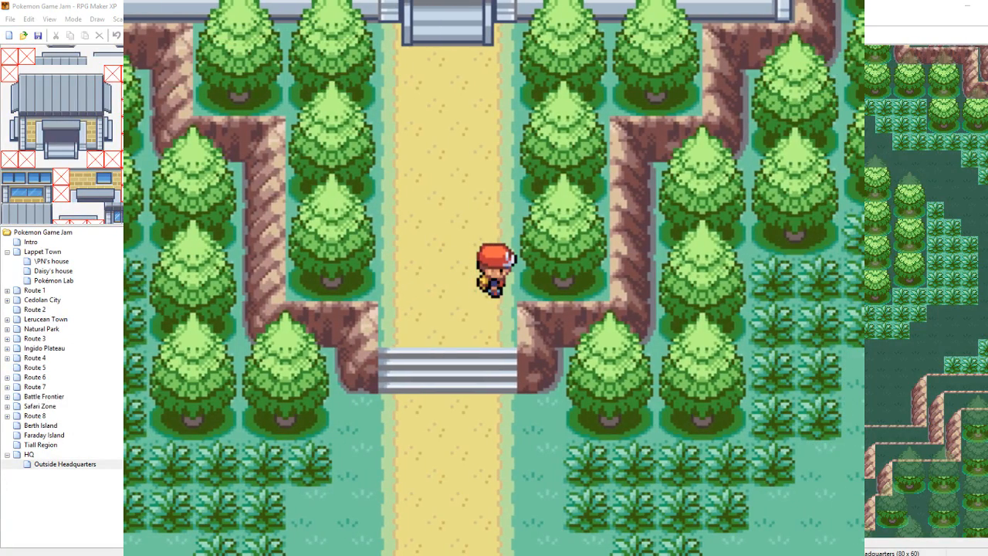
key(Up)
key(Left)
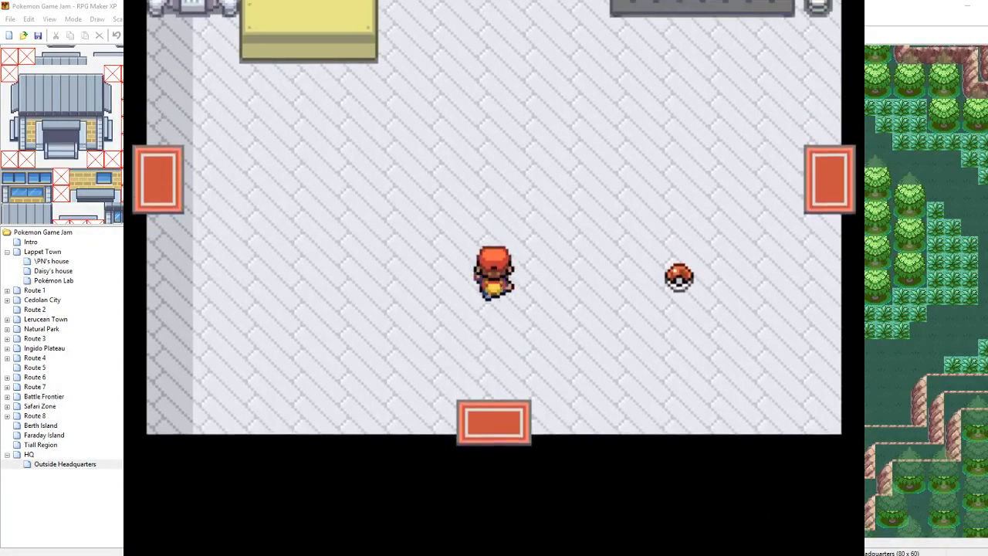
key(Left)
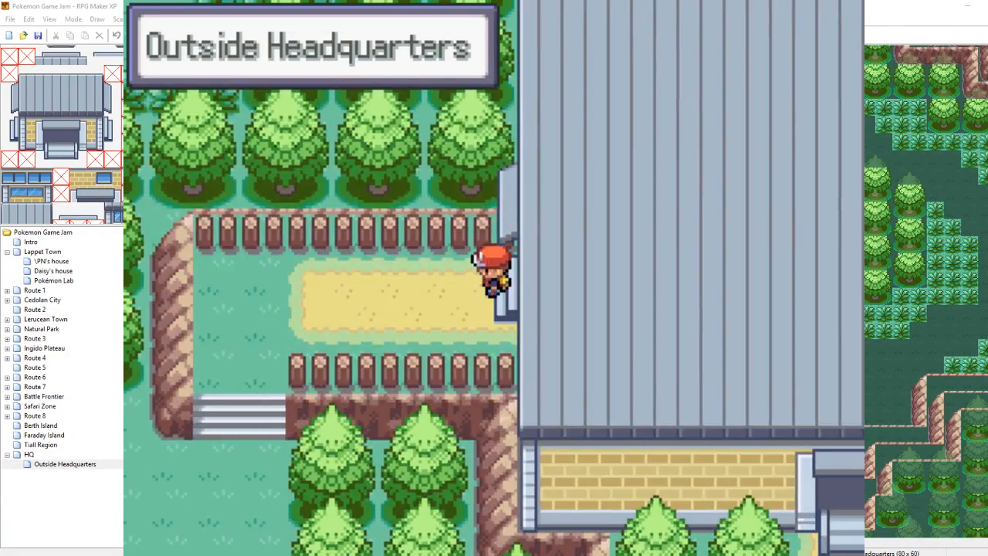
key(Left)
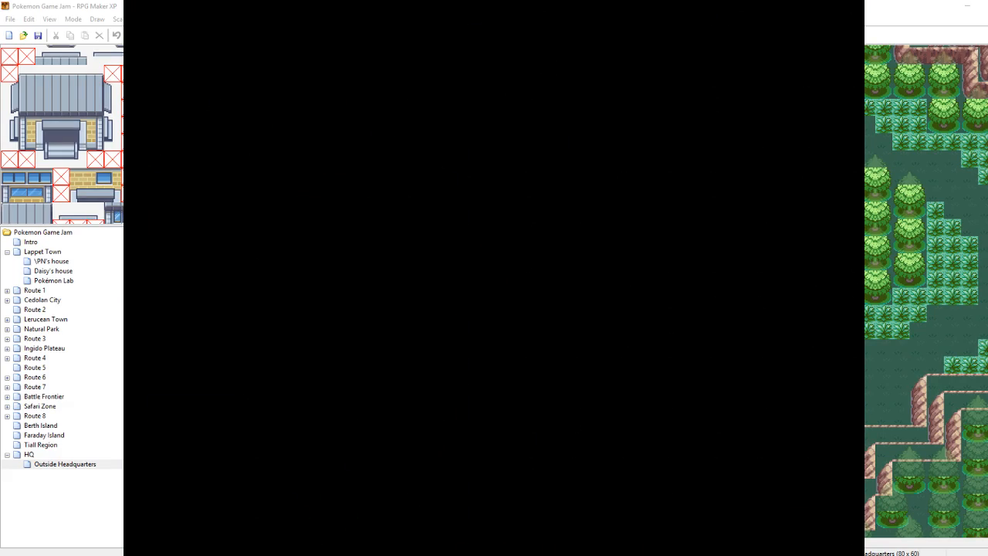
key(Left)
key(Right)
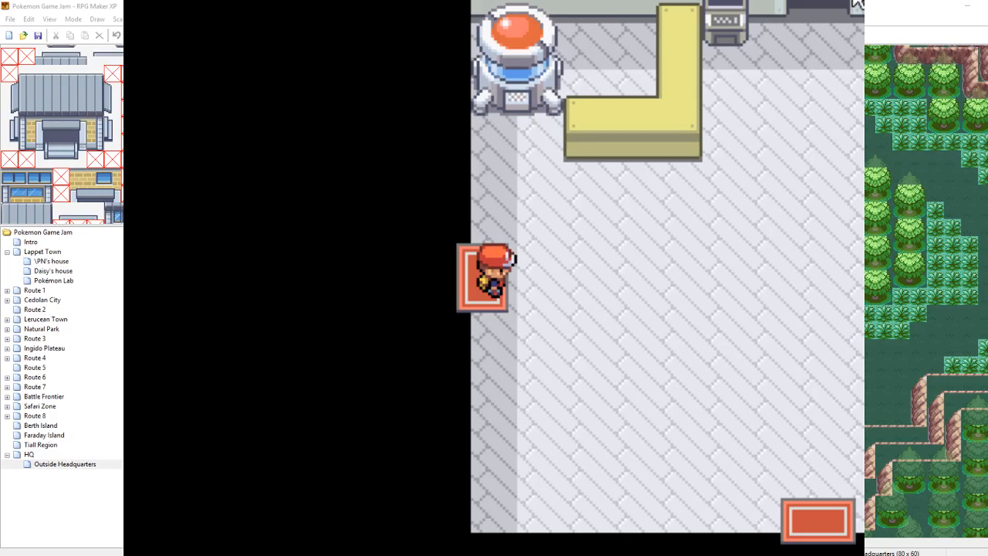
click(857, 4)
Adjust the Priority of the grey headquarters roof tiles in the Outside tileset and apply the change
click(346, 34)
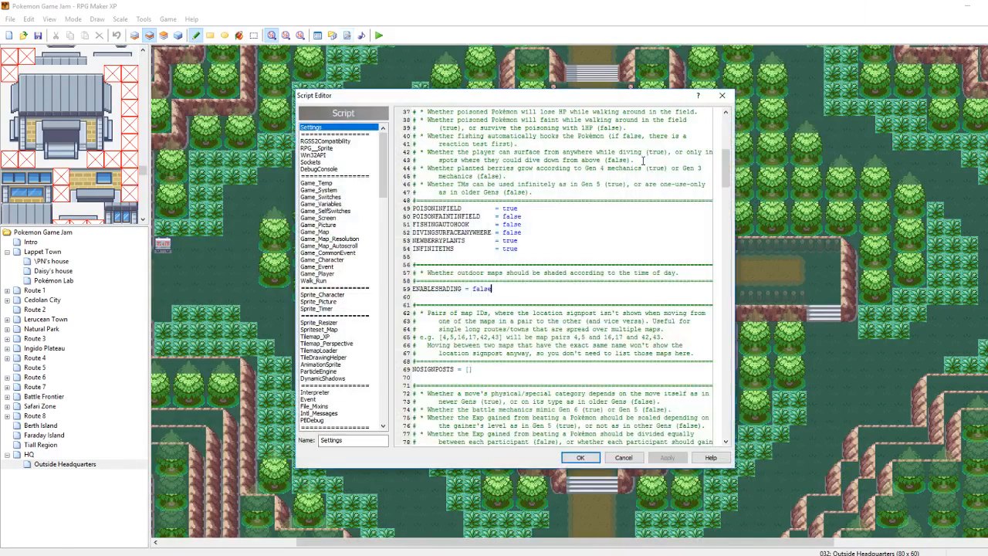
click(722, 95)
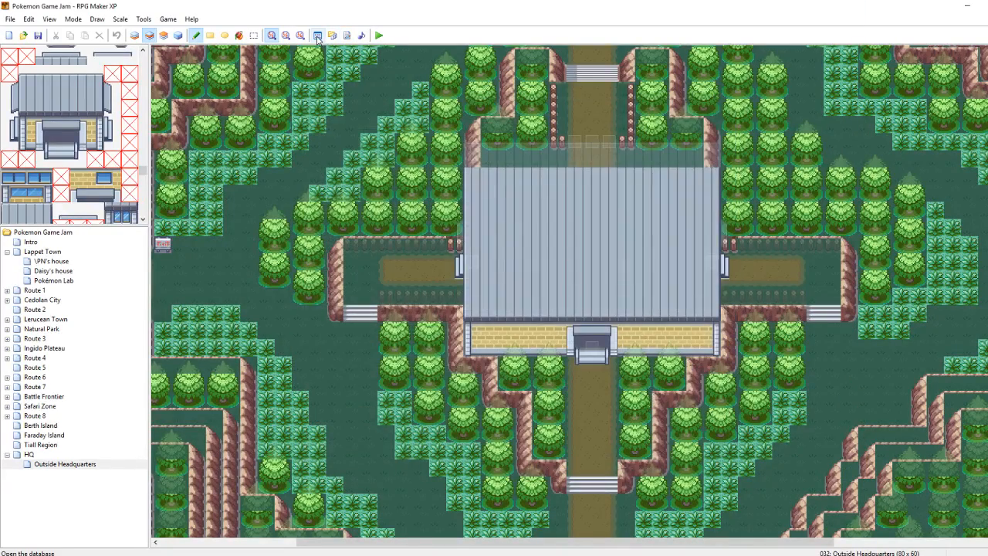
click(318, 37)
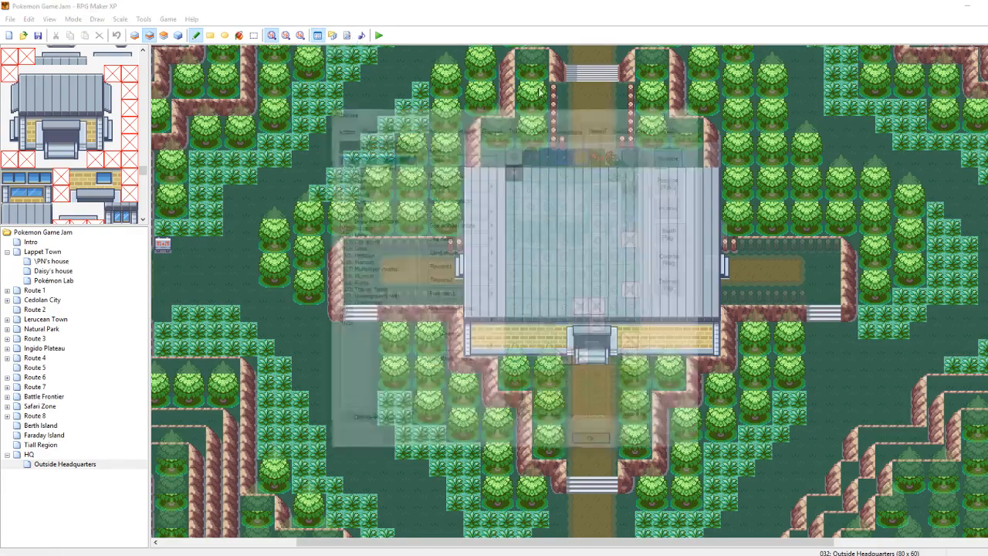
drag(649, 153, 648, 233)
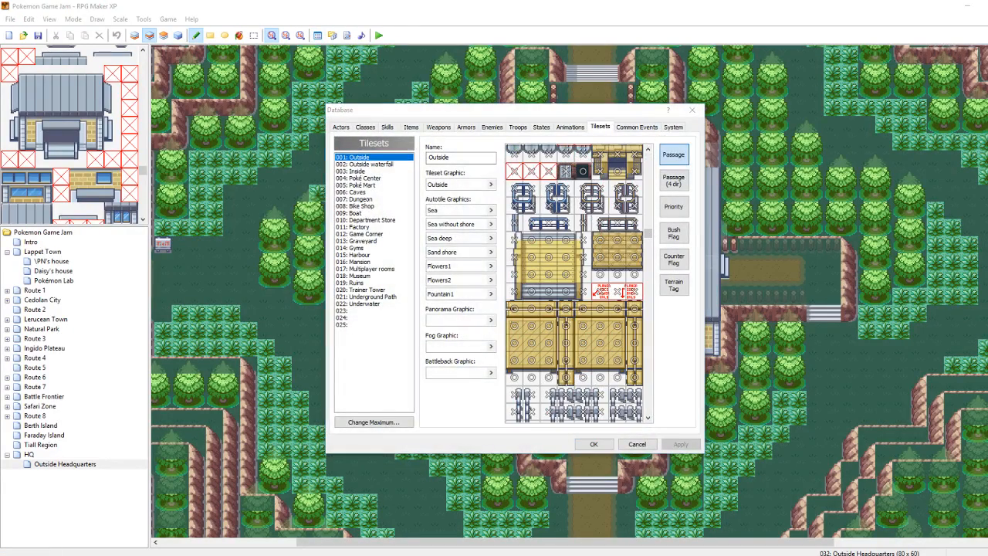
drag(651, 233, 649, 344)
click(667, 212)
click(535, 305)
click(681, 444)
click(600, 306)
click(600, 307)
click(681, 445)
Change the Priority of the two outer edge tiles of the larger grey roof and save the database
scroll(592, 347, down, 3)
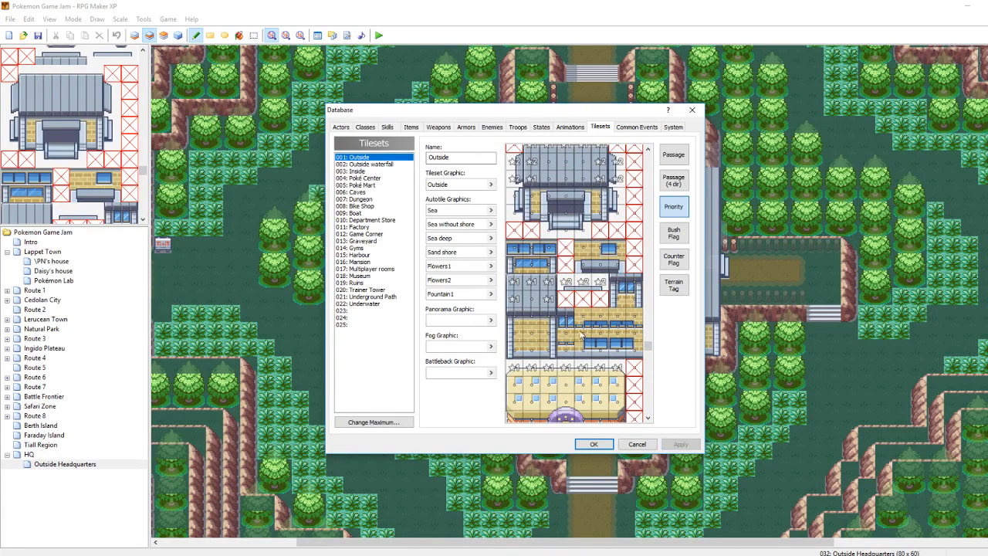
click(515, 303)
click(548, 304)
click(681, 444)
click(593, 445)
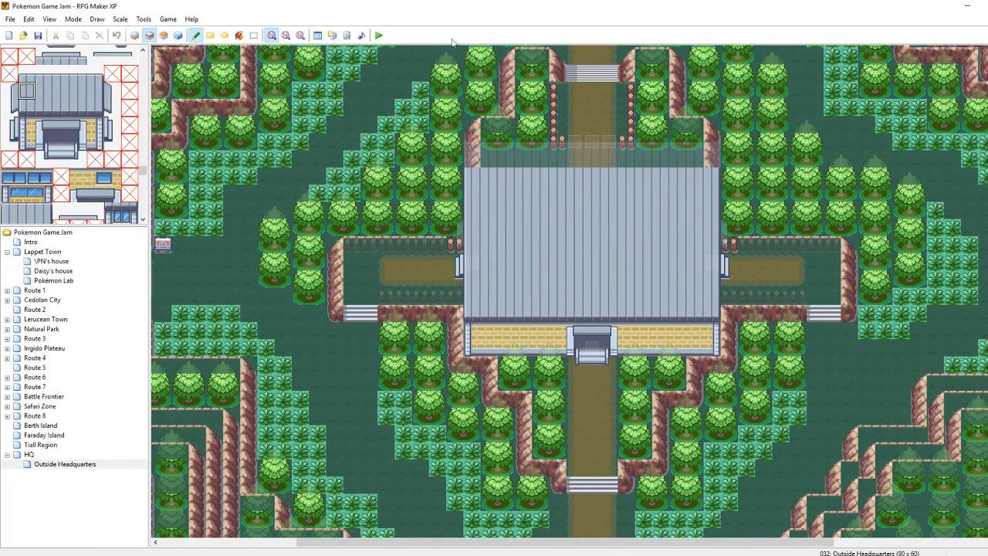
Playtest the saved game, crossing over the headquarters to the west path and entering through the west door
click(379, 35)
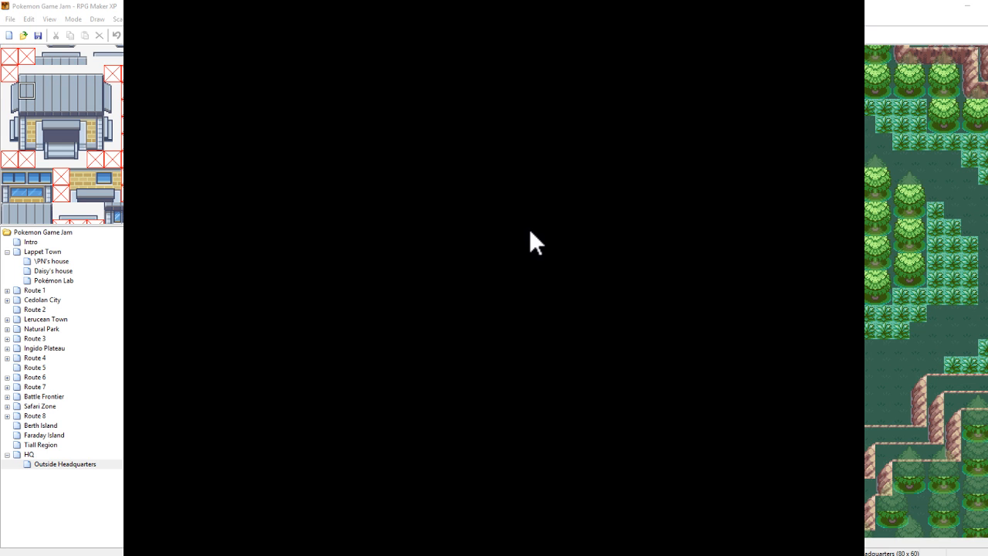
key(Return)
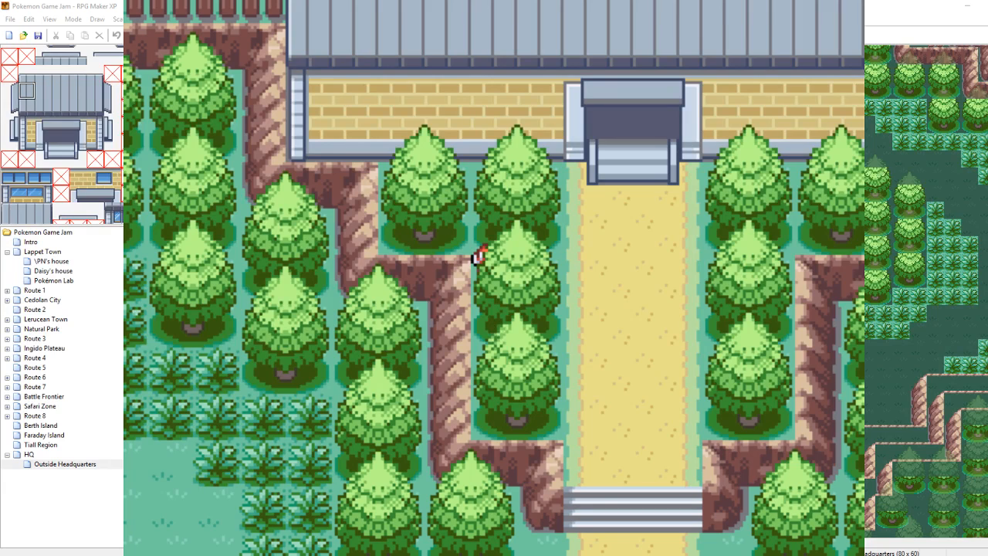
key(Up)
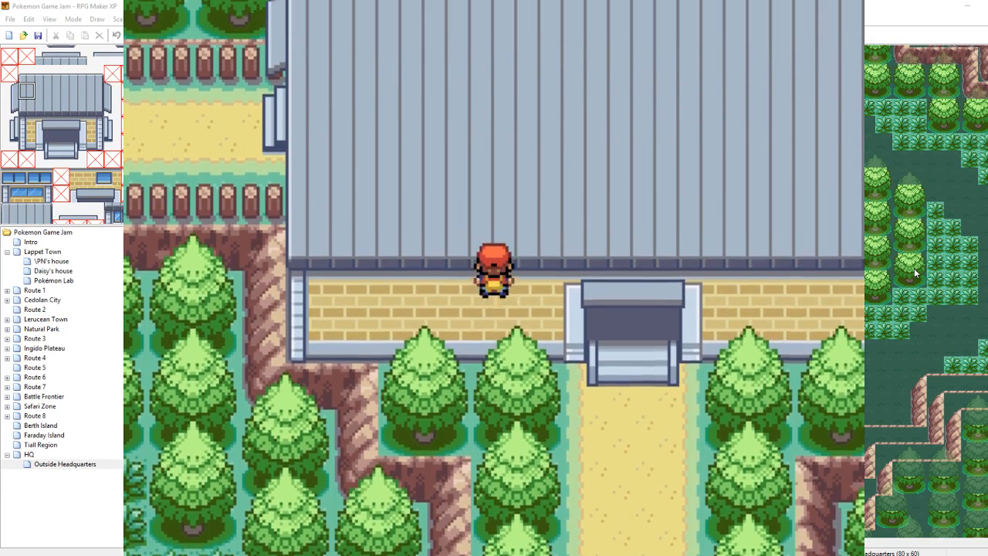
key(Left)
key(Up)
key(Left)
key(Right)
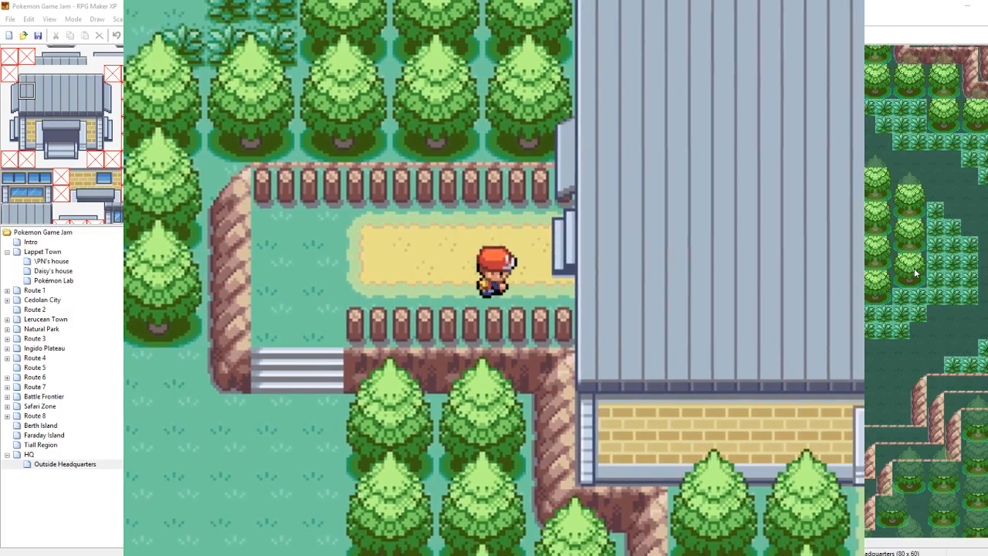
key(Left)
key(Right)
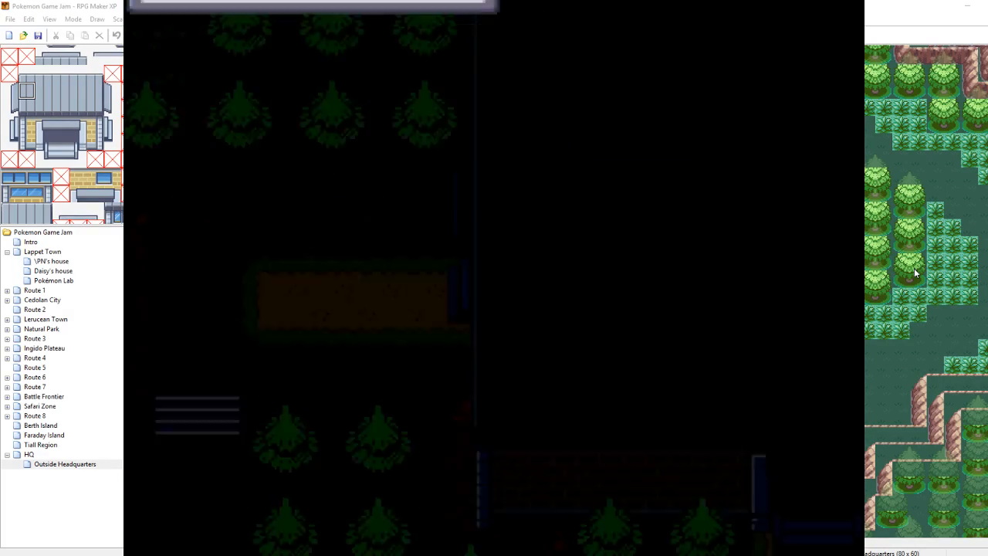
Test leaving and re-entering through the west door, walk out of the east door, and close the playtest
key(Right)
key(Left)
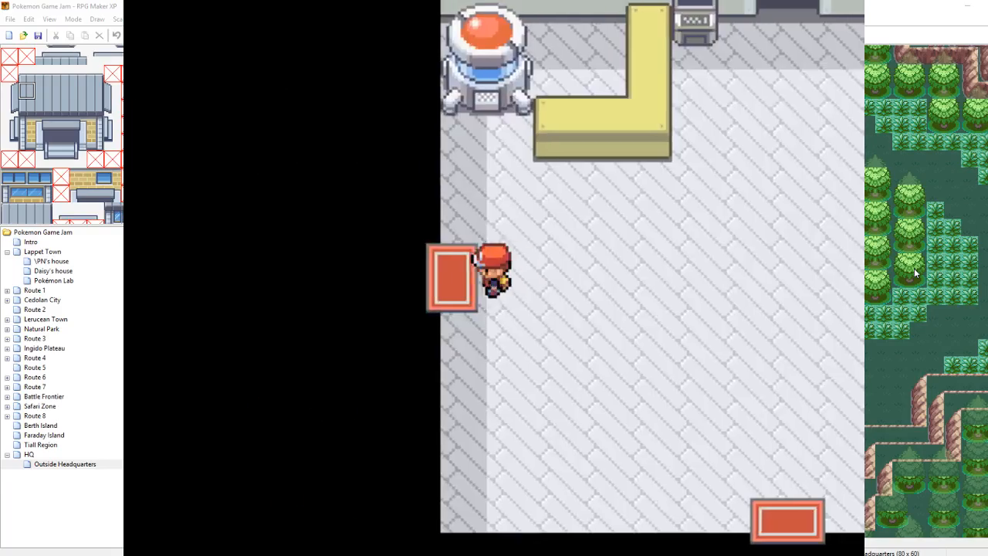
key(Right)
key(Left)
key(Left)
key(Right)
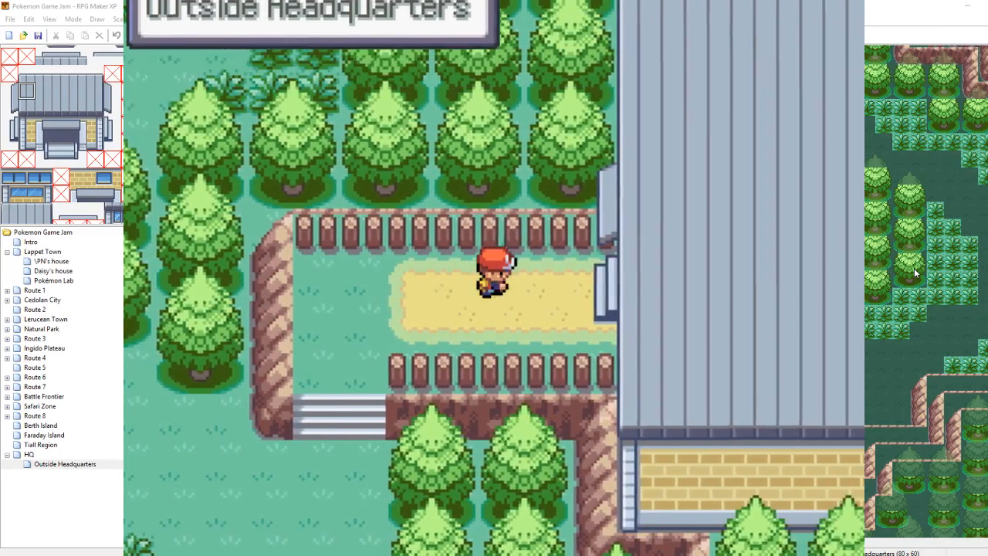
key(Right)
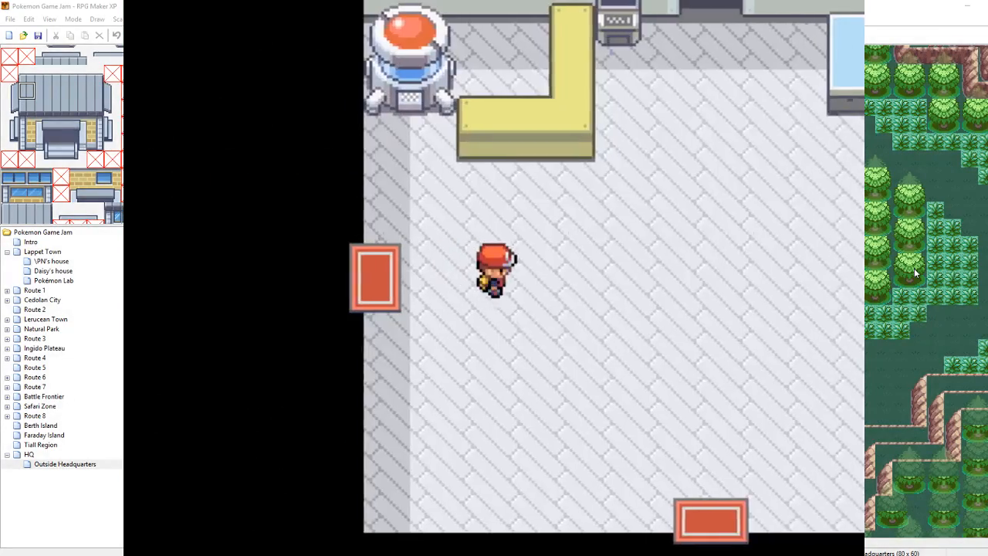
key(Right)
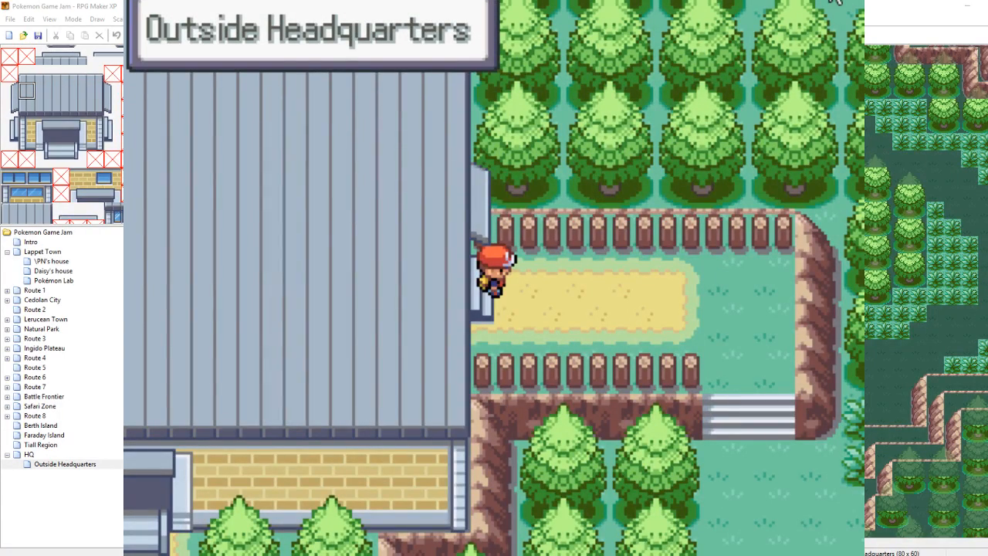
key(alt+F4)
On the HQ map, set the east gate entrance event's Transfer Player destination to (045,030) in Outside Headquarters
click(55, 455)
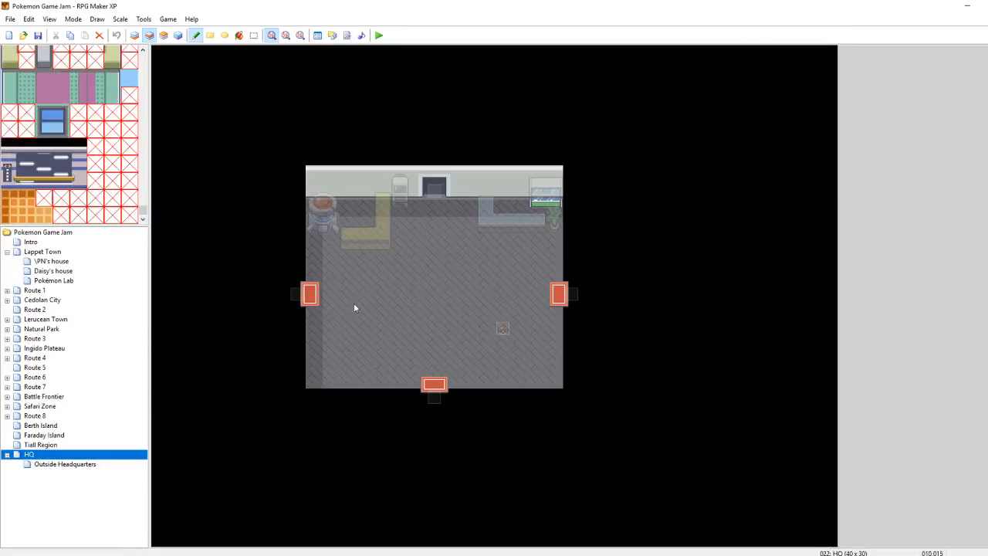
click(178, 35)
right_click(571, 294)
click(588, 303)
click(549, 207)
right_click(550, 207)
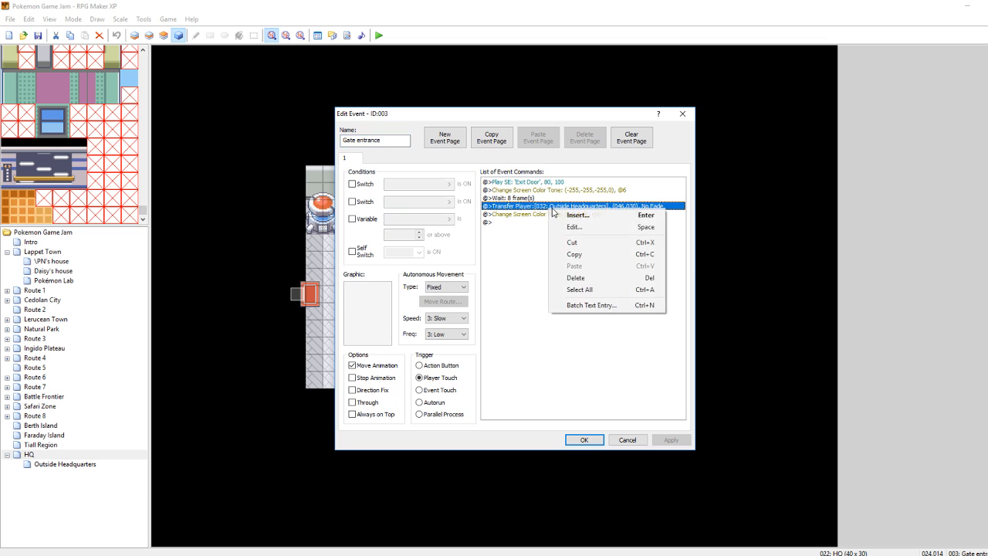
click(574, 227)
click(585, 261)
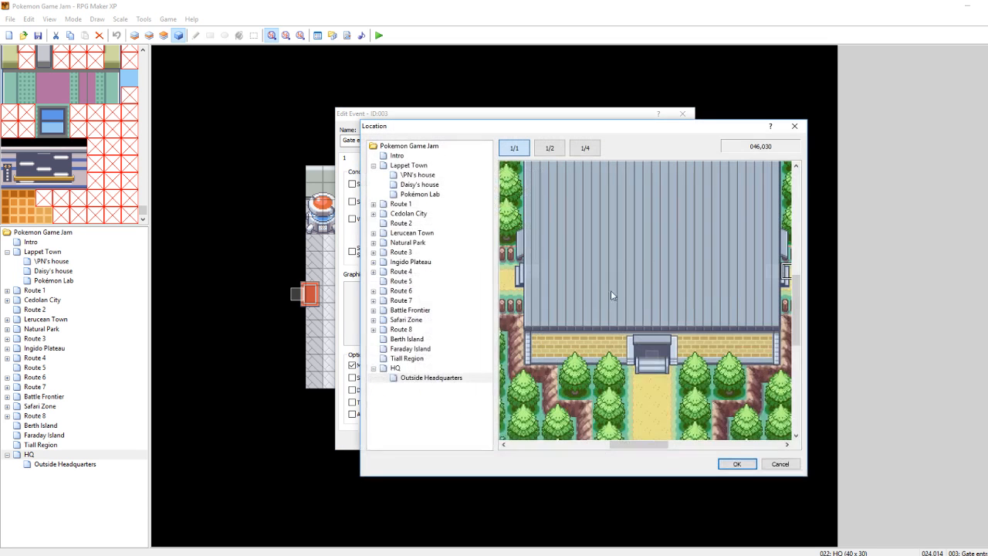
click(772, 272)
click(737, 464)
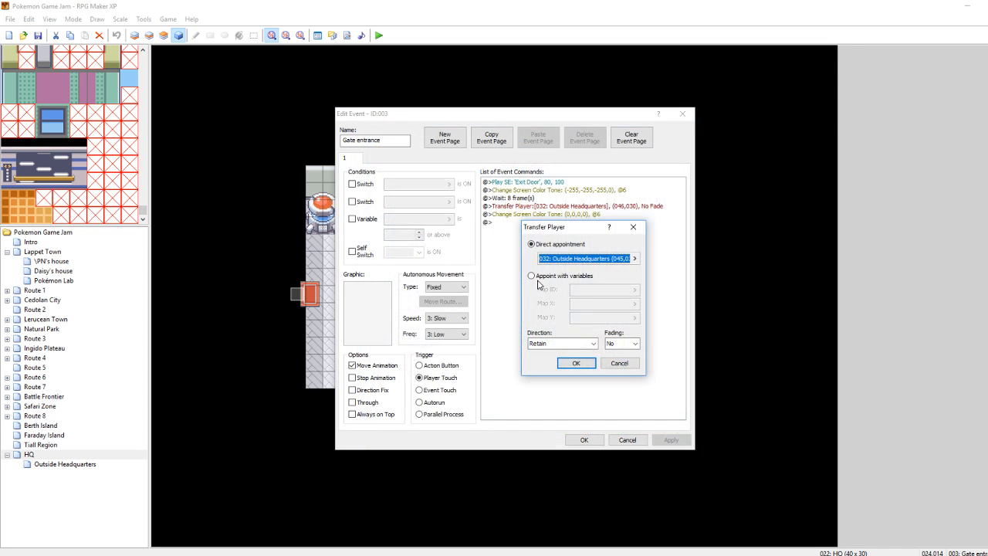
click(572, 363)
Add a Wait of 3 frames at the end of the east gate entrance event's commands
right_click(500, 223)
click(530, 225)
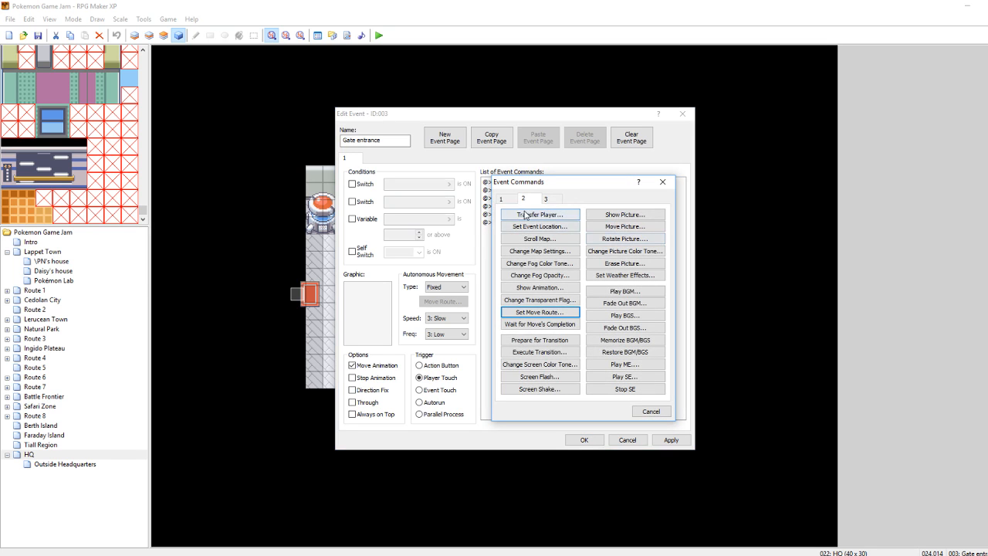
click(501, 198)
click(541, 276)
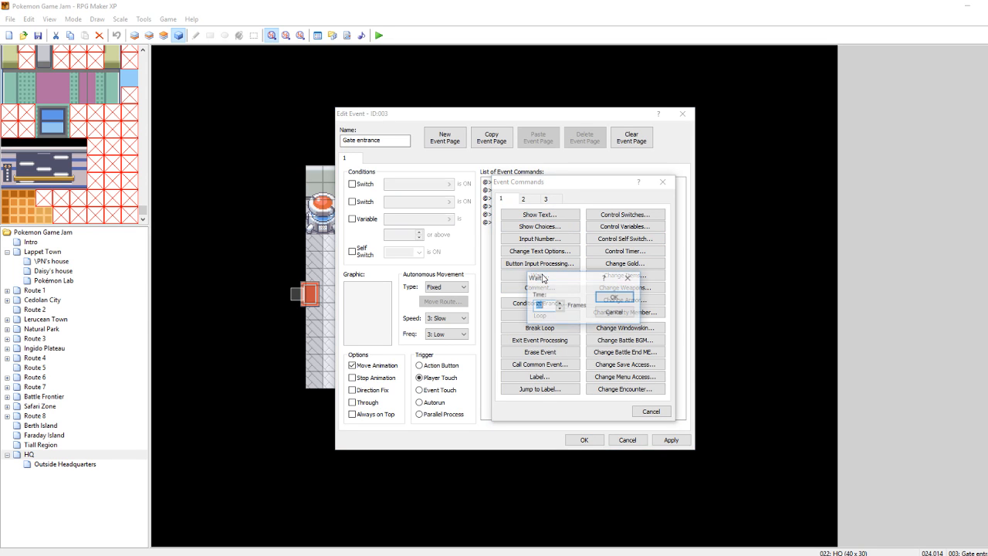
text(3)
click(615, 297)
Add a Set Move Route command moving the Player right after the wait, and save the event
right_click(546, 235)
click(552, 238)
click(526, 200)
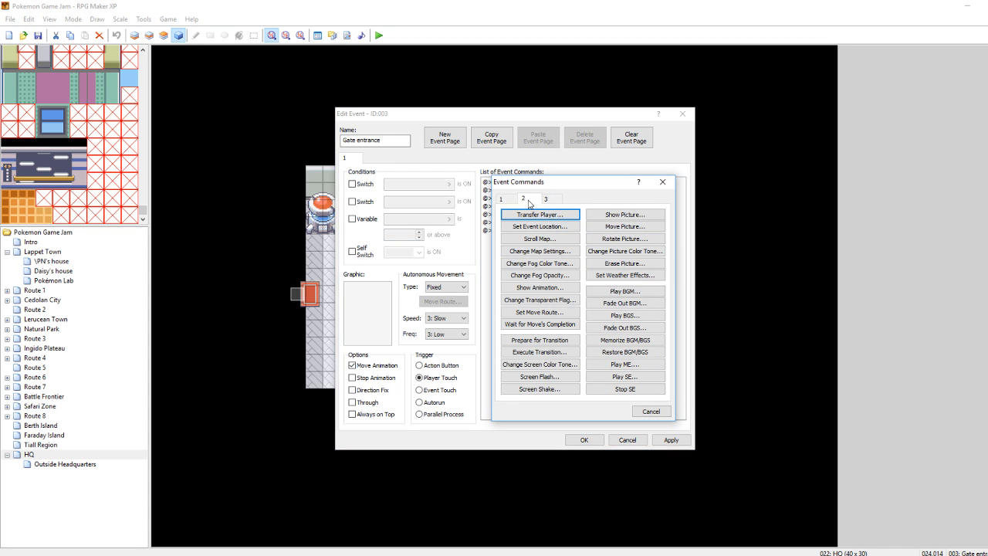
click(539, 312)
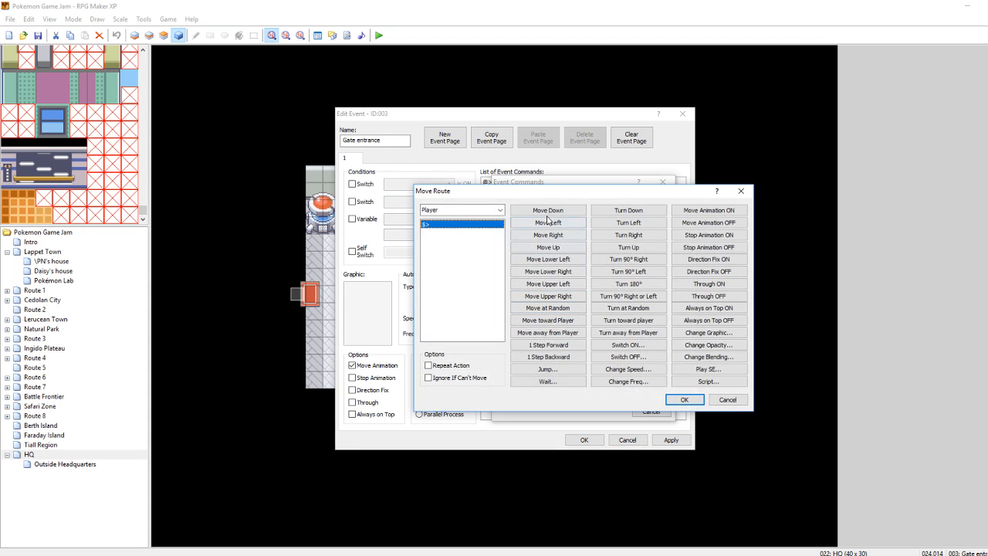
click(572, 238)
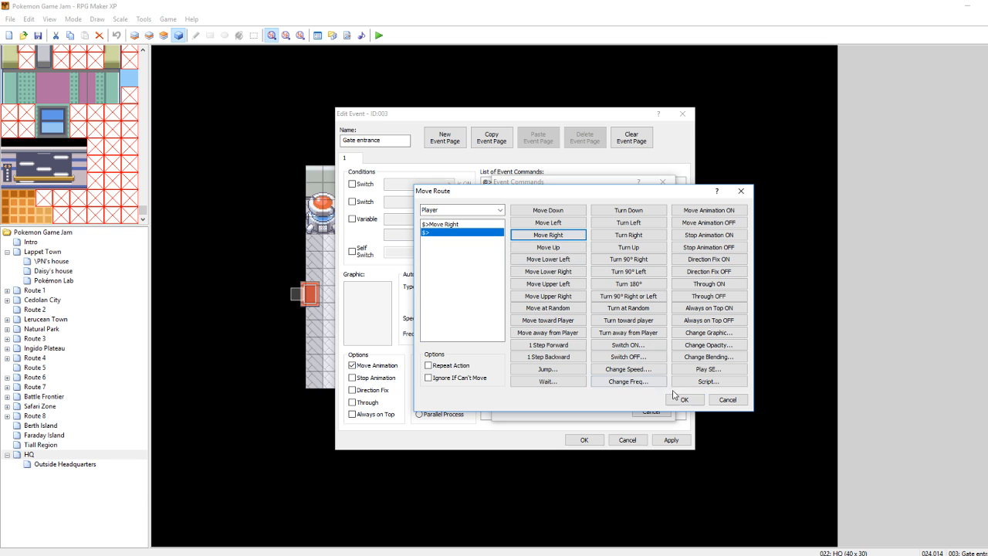
click(682, 399)
click(671, 441)
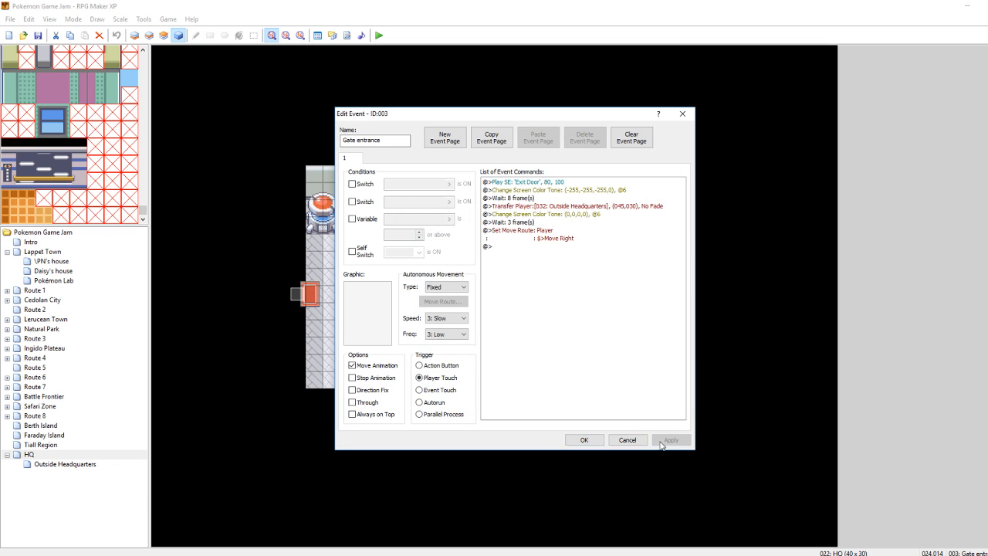
click(578, 441)
Playtest the saved game, entering, leaving and re-entering the headquarters through the front door
click(378, 35)
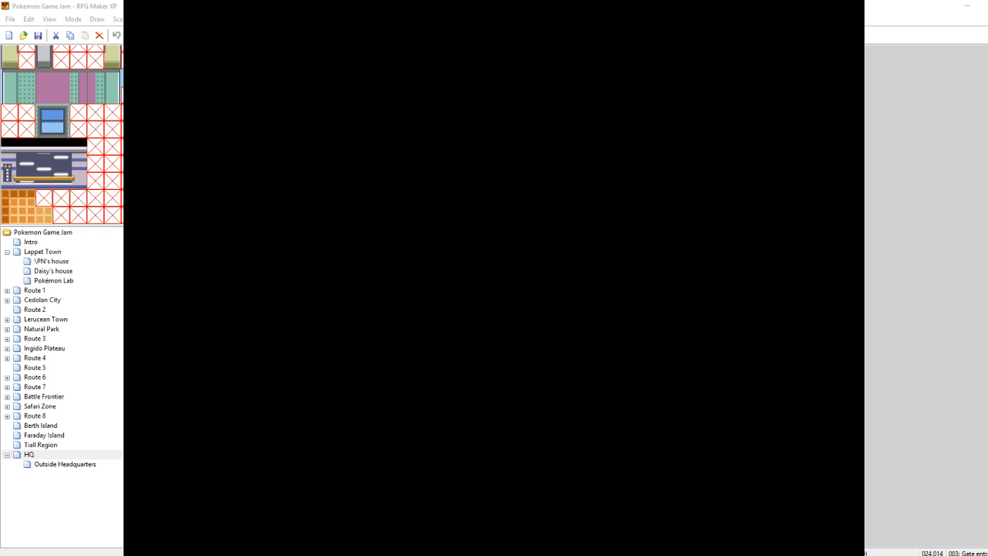
key(Return)
key(Up)
key(Up)
key(Up)
key(Up)
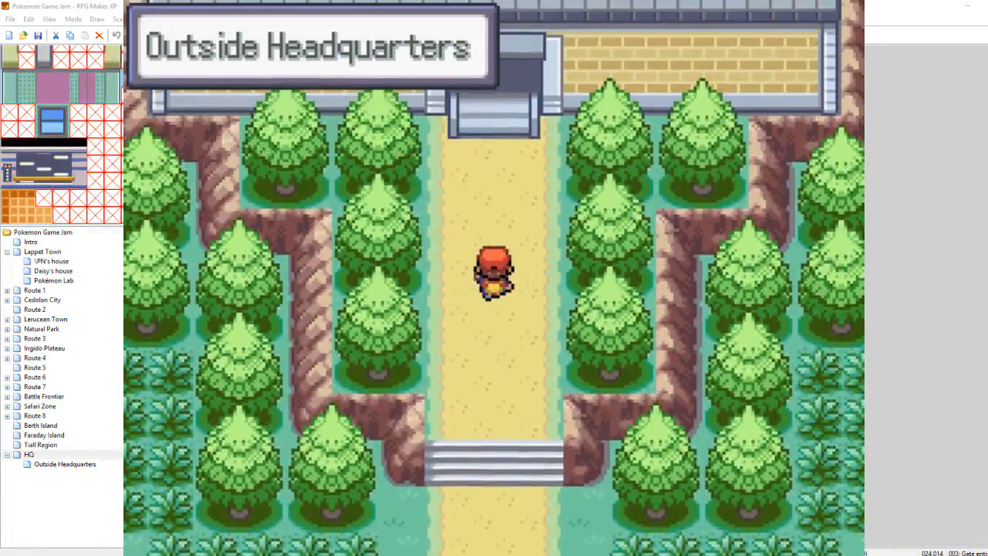
key(Up)
key(Up)
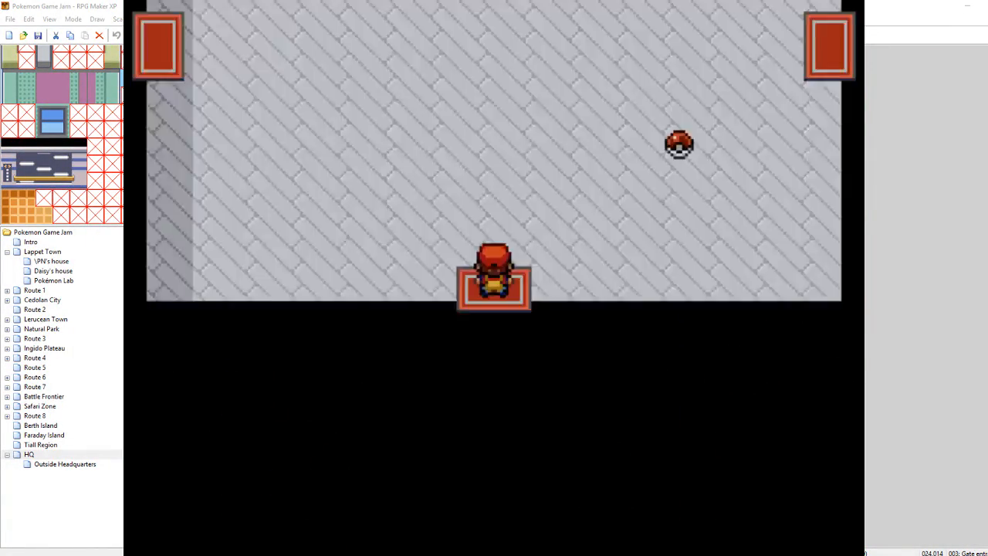
key(Down)
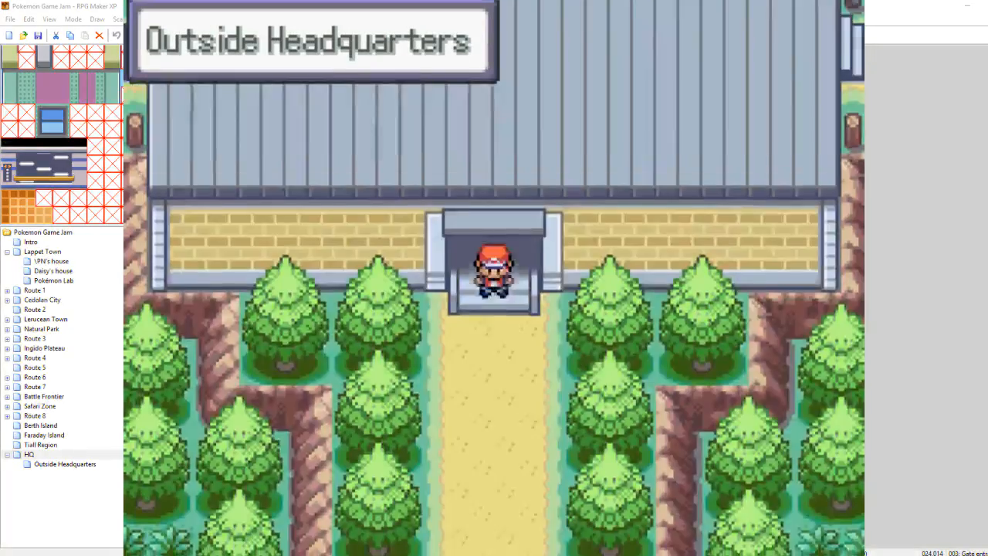
key(Up)
Test walking out of the east door and back inside, and walk up to the doorway in the north wall
key(Right)
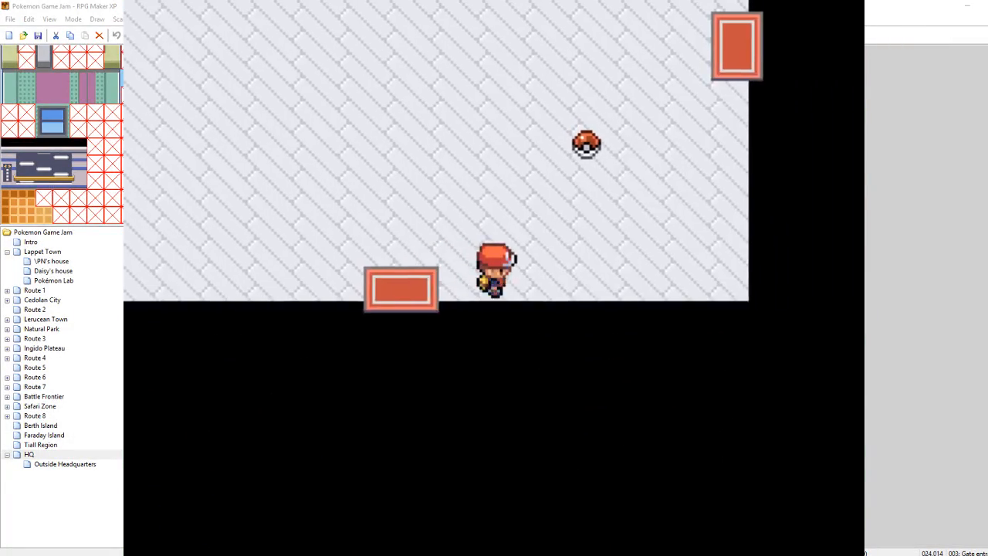
key(Up)
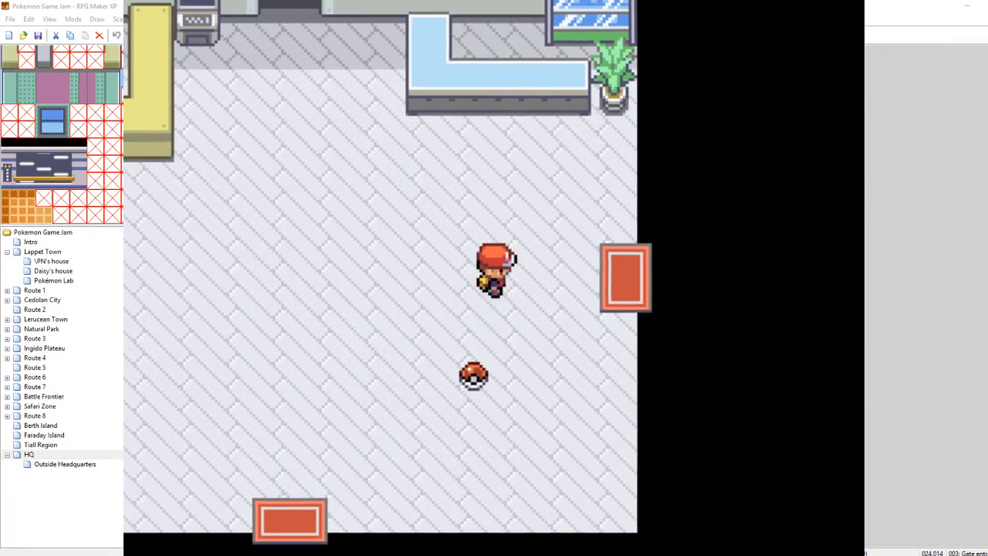
key(Left)
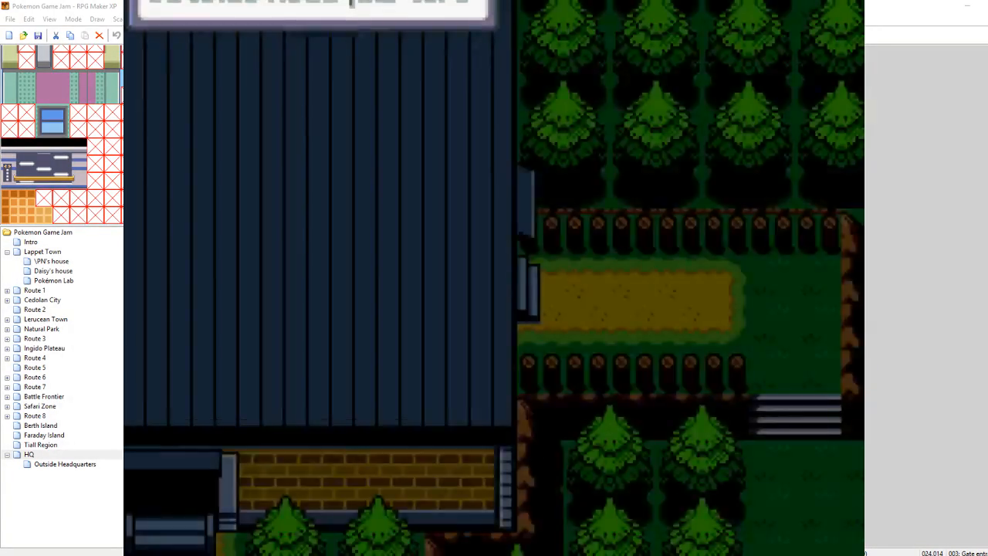
key(Right)
key(Left)
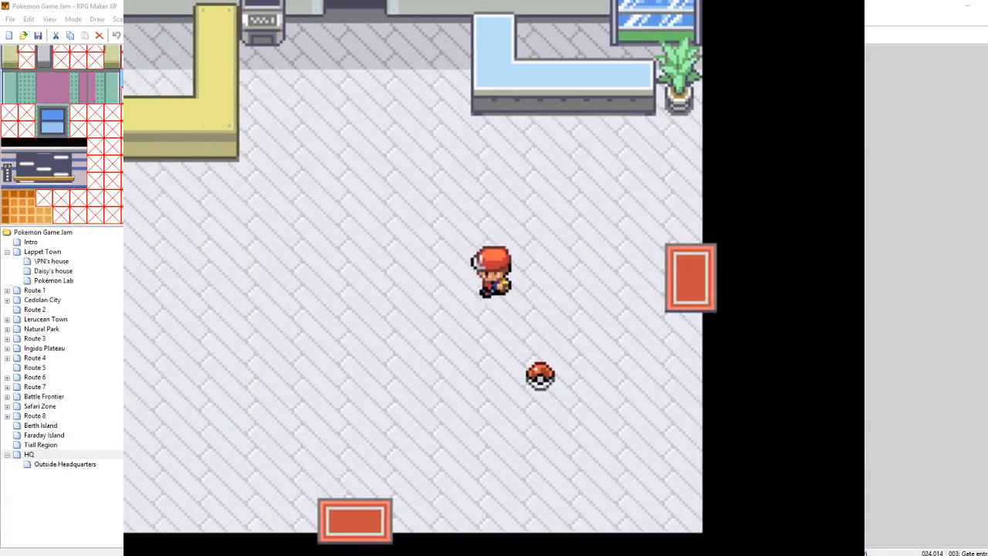
key(Up)
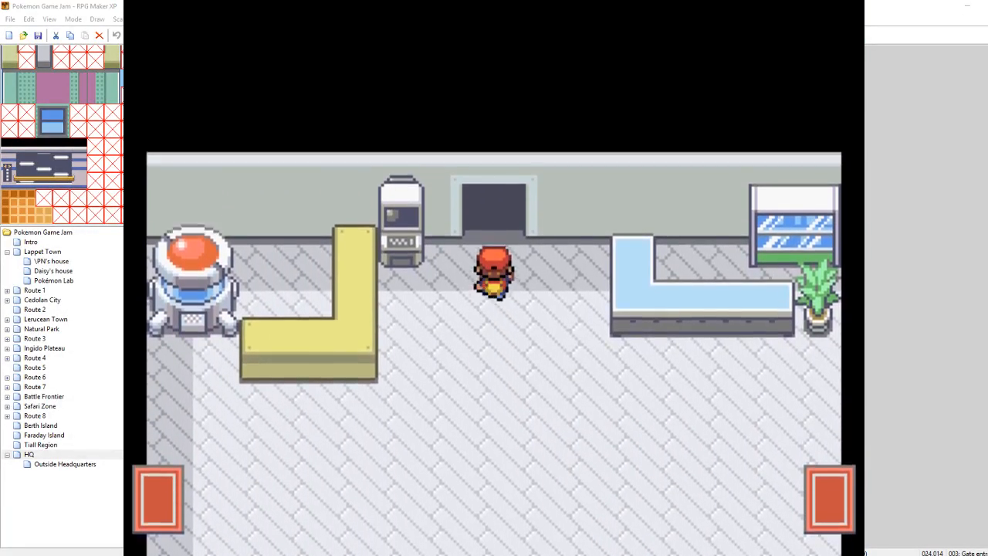
key(Down)
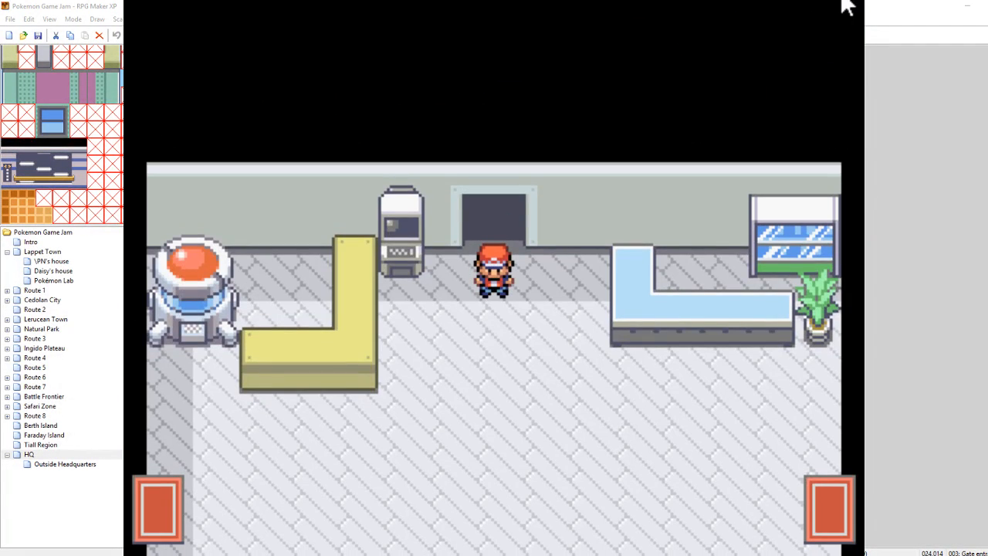
Close the playtest and return to the HQ map's open floor
click(847, 8)
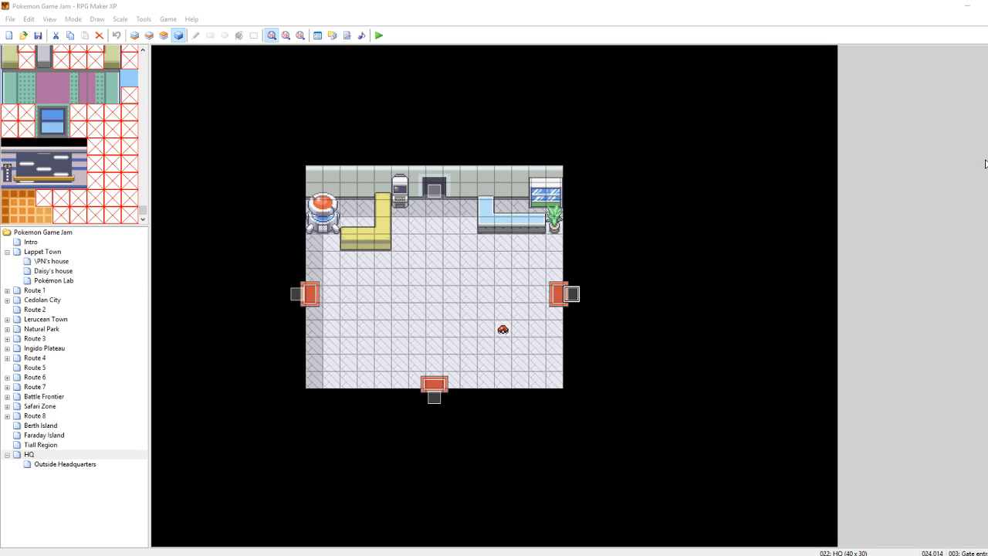
click(471, 299)
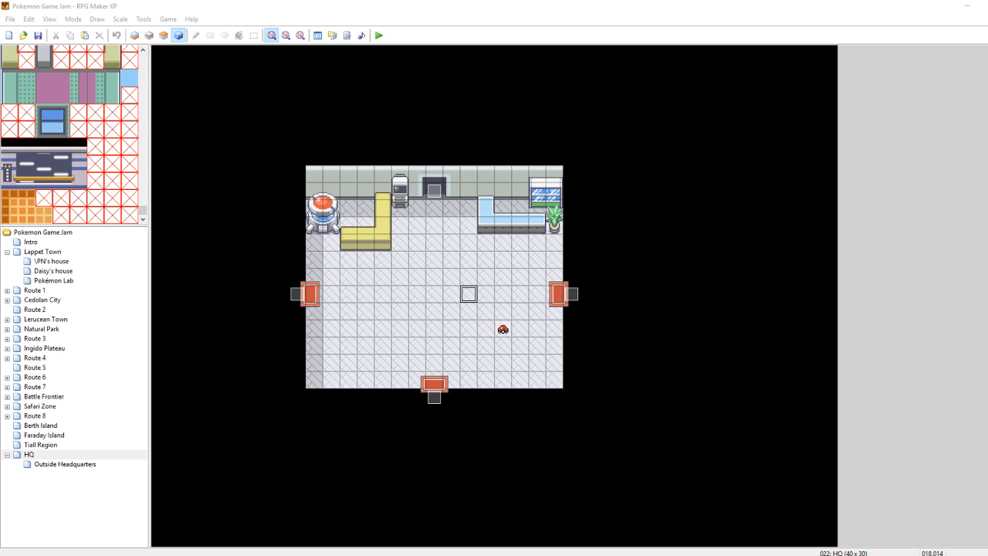
click(400, 302)
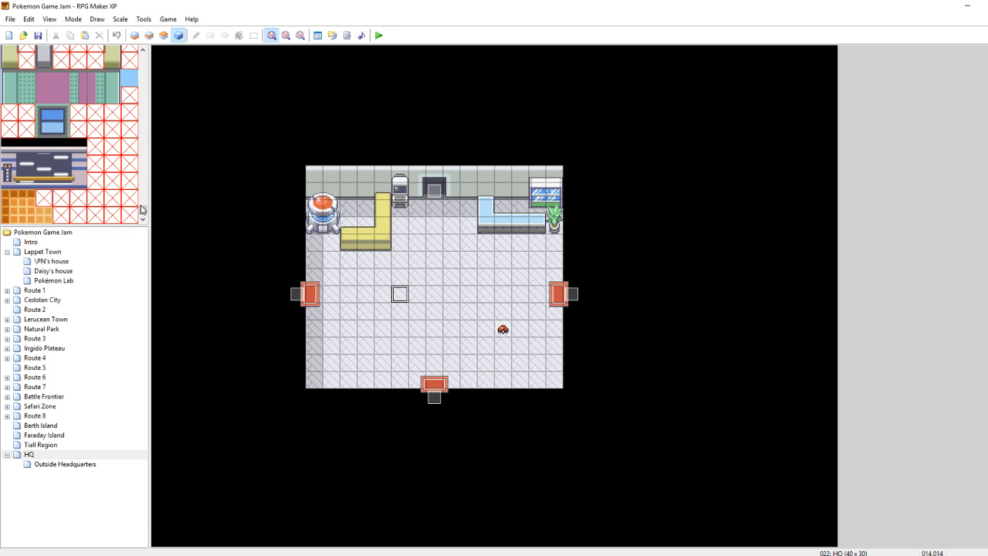
Lay the blue rug with the yellow border on layer 2 in the room's southwest corner, widening it past its original tile size
scroll(142, 209, up, 5)
click(149, 35)
drag(144, 170, 135, 111)
scroll(124, 135, down, 5)
drag(58, 171, 91, 200)
click(349, 334)
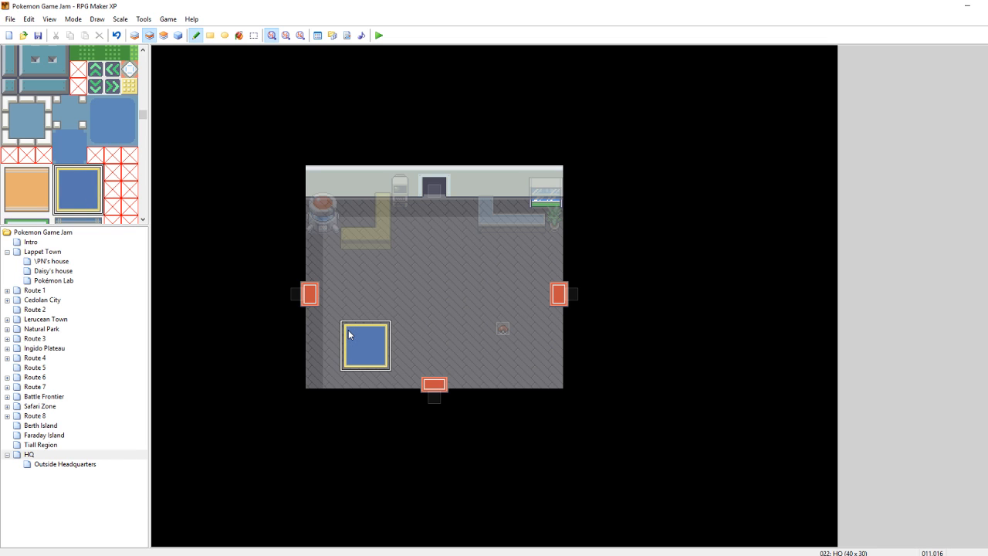
click(353, 361)
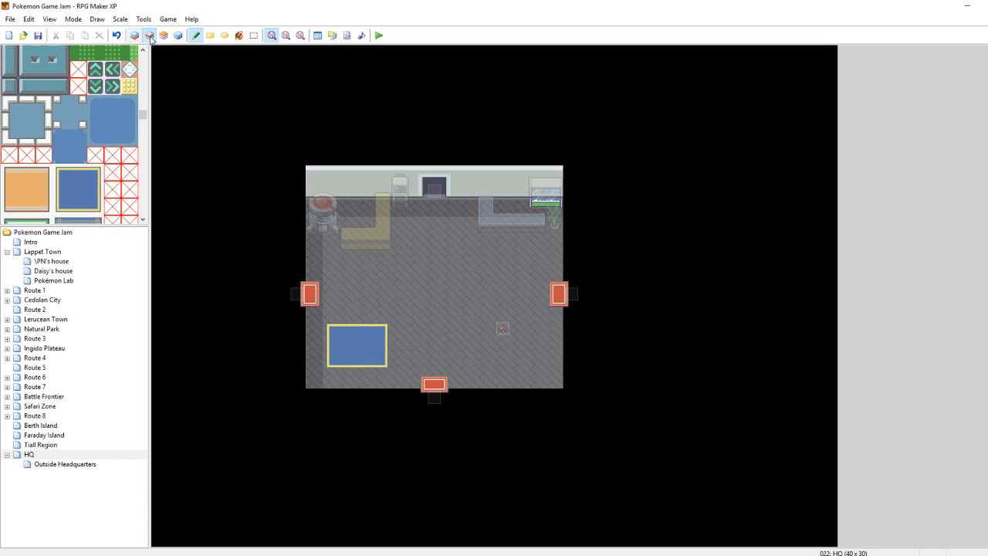
Place the wooden table with the blue top on the blue rug, on layer 3
scroll(116, 165, down, 5)
scroll(116, 165, down, 5)
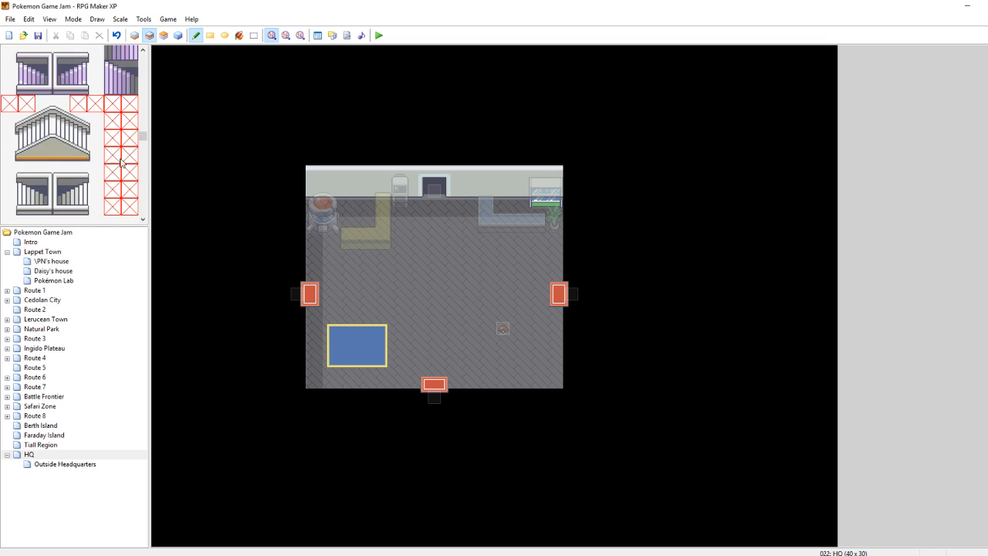
key(F7)
drag(142, 137, 143, 193)
mouse_move(63, 133)
mouse_down()
mouse_move(34, 120)
mouse_move(68, 81)
mouse_move(16, 85)
mouse_up()
click(40, 92)
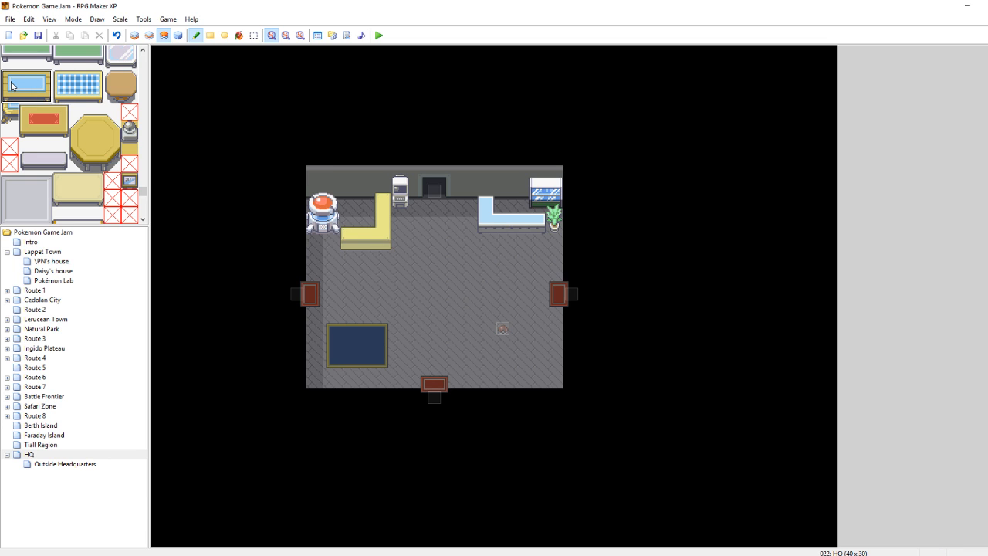
click(345, 340)
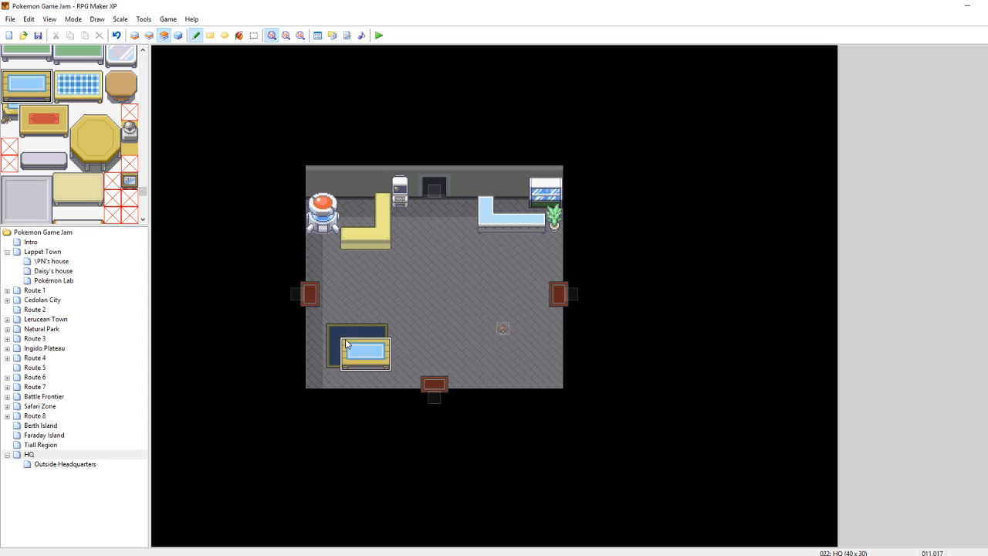
Extend the blue rug on layer 2 to the east and south so it surrounds the table
click(149, 36)
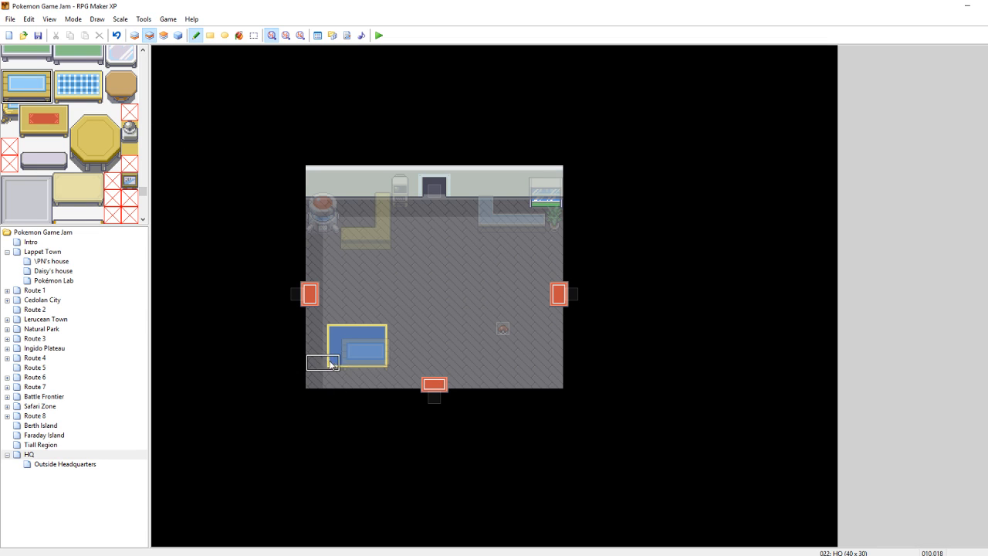
right_drag(393, 350, 379, 334)
click(400, 360)
click(397, 332)
Place a vertical blue sofa on layer 3 against the west wall, just outside the blue rug
scroll(89, 171, up, 10)
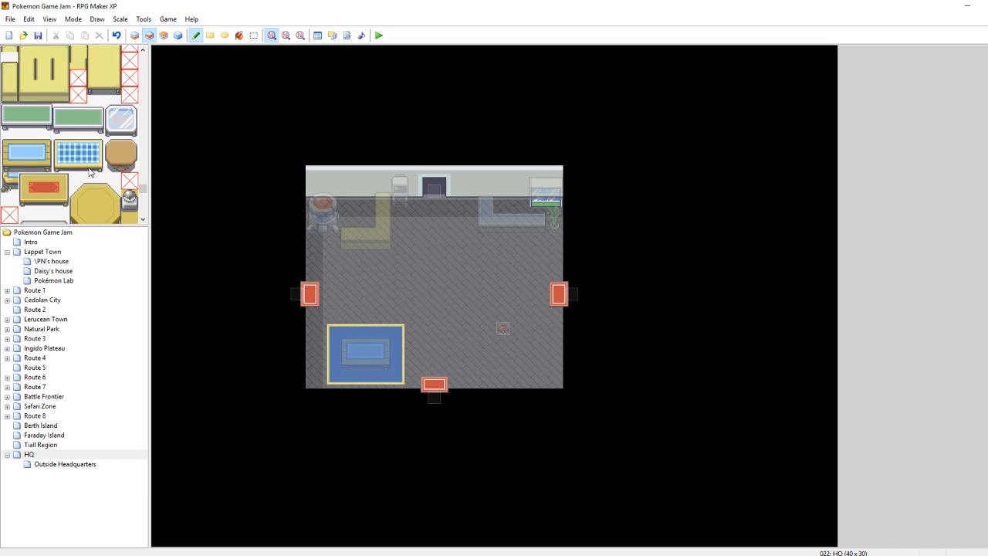
click(163, 34)
scroll(67, 177, down, 8)
scroll(67, 178, down, 12)
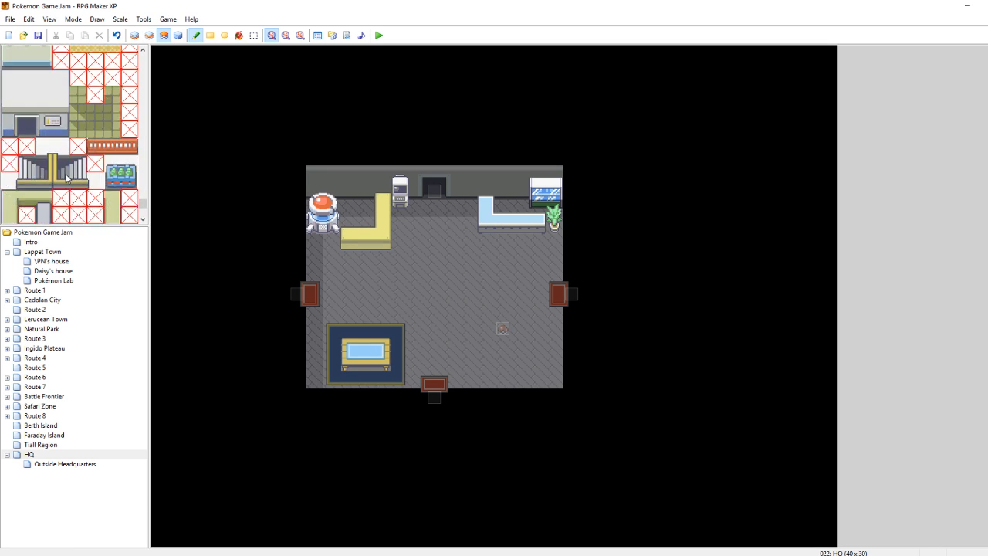
drag(143, 210, 142, 193)
scroll(113, 170, up, 8)
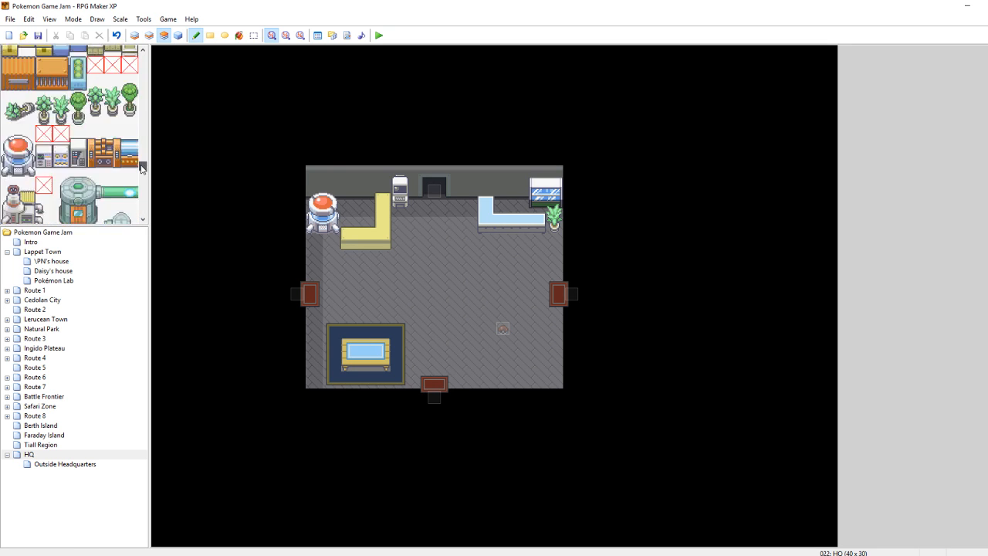
scroll(114, 170, down, 4)
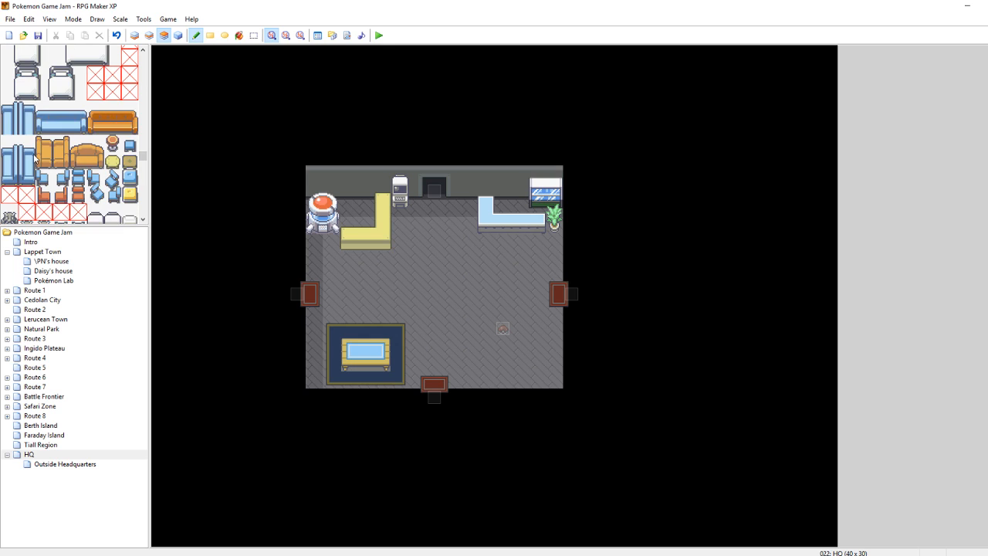
drag(27, 113, 29, 174)
click(329, 332)
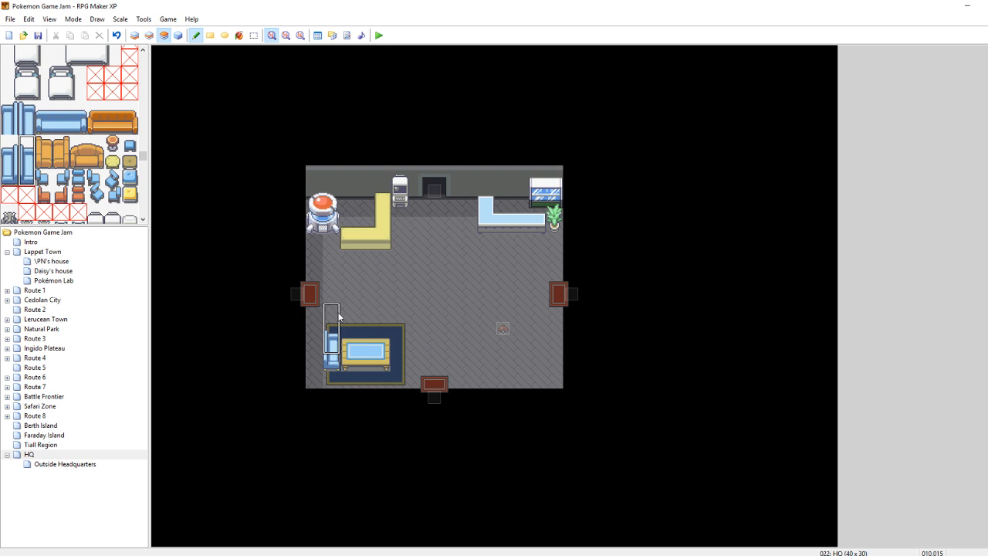
click(321, 332)
right_click(345, 313)
drag(332, 333, 332, 354)
click(332, 358)
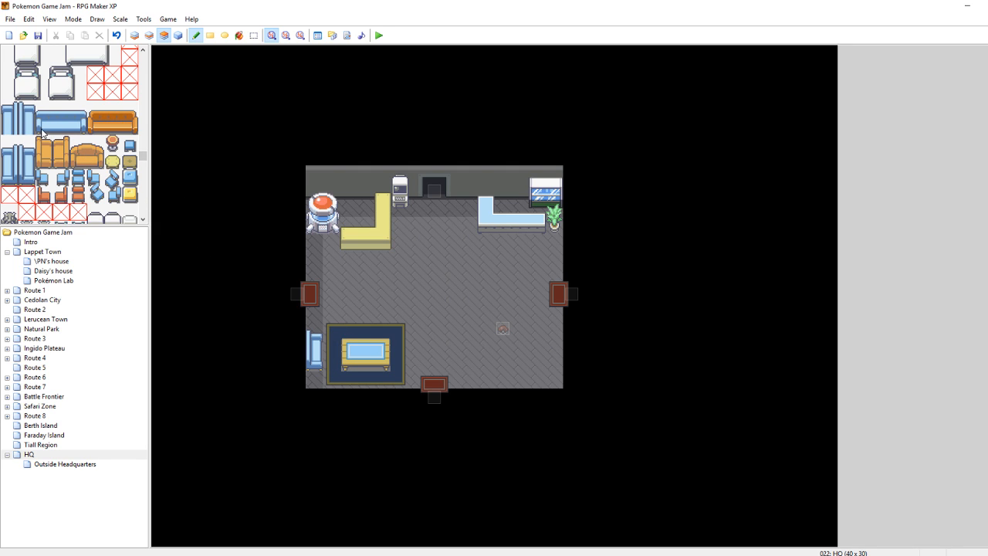
drag(44, 110, 77, 126)
click(345, 312)
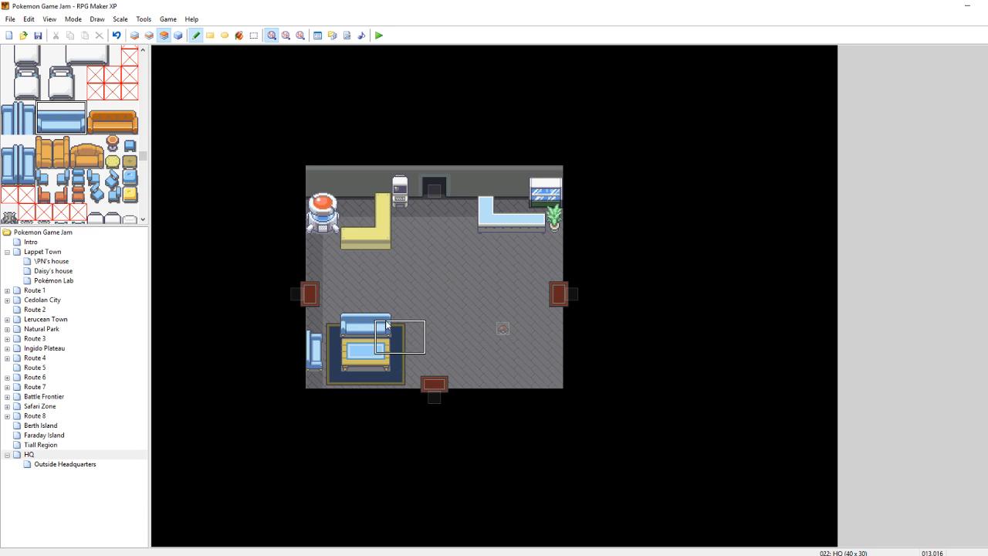
click(351, 301)
right_click(419, 315)
mouse_move(366, 314)
mouse_down()
mouse_move(346, 318)
mouse_move(382, 305)
mouse_move(344, 293)
mouse_move(379, 327)
mouse_up()
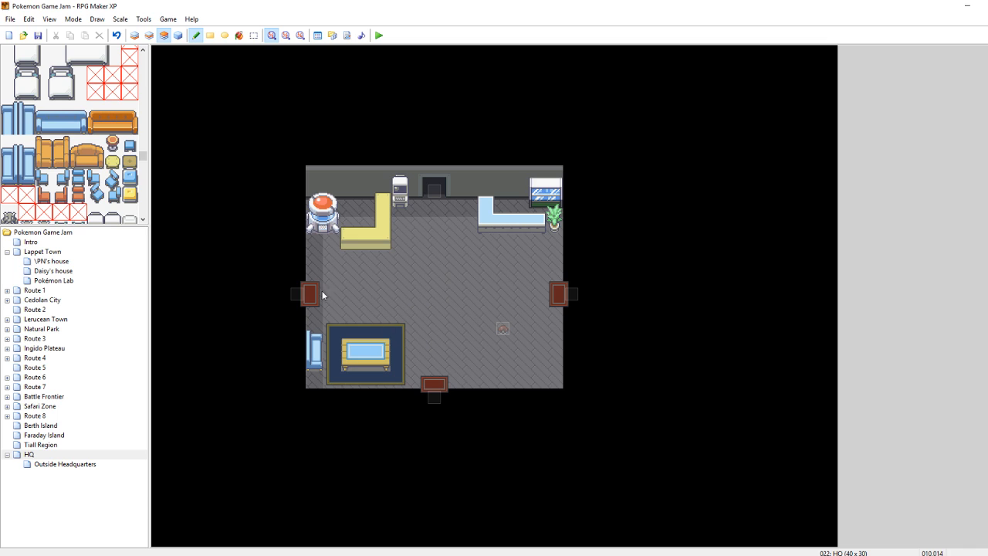
Place two blue chairs along the table's north side and one side-facing blue chair at its east end
click(77, 178)
click(349, 329)
click(384, 326)
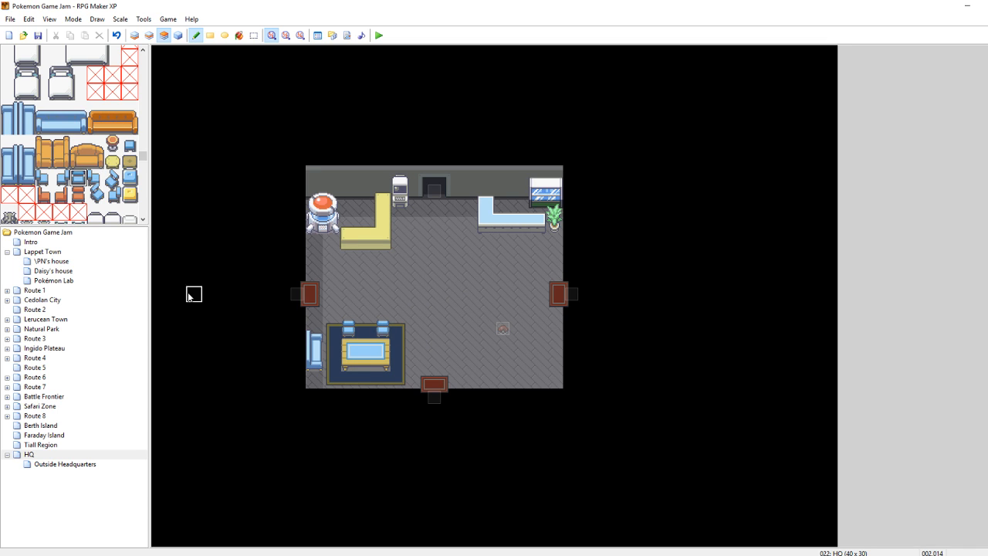
click(61, 178)
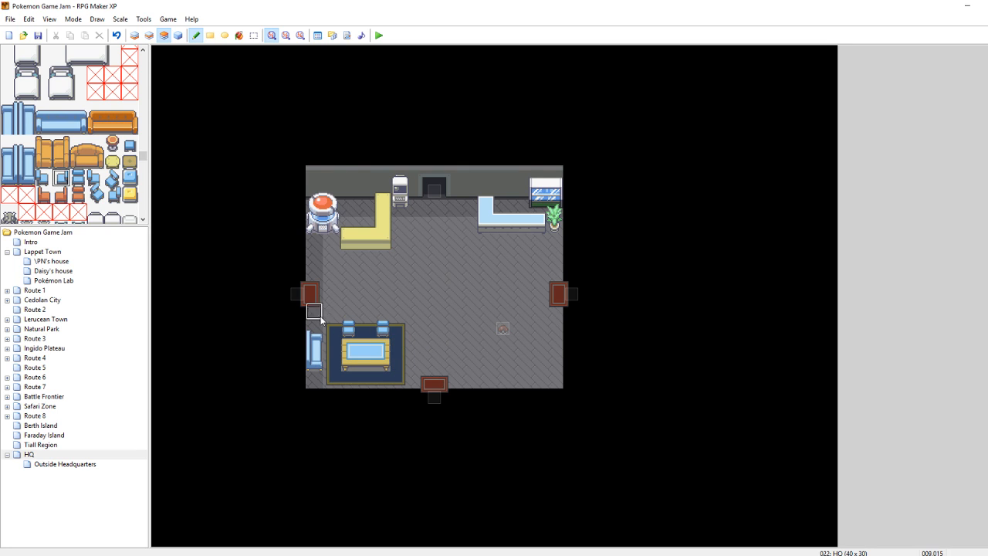
click(402, 362)
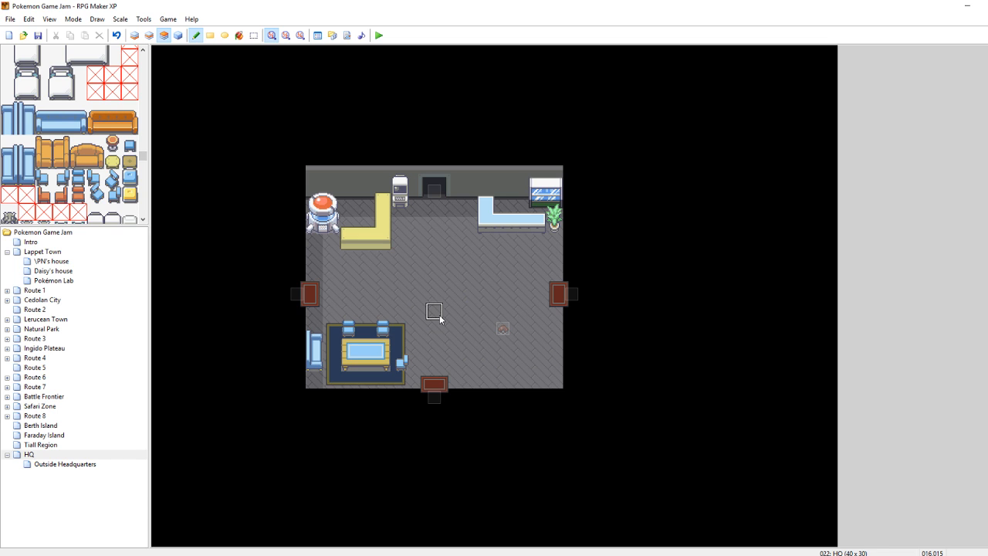
Replace the wooden table on the rug with the square glass table and clear its leftover tiles
right_drag(382, 361, 344, 347)
scroll(114, 179, down, 5)
drag(144, 171, 141, 199)
click(121, 139)
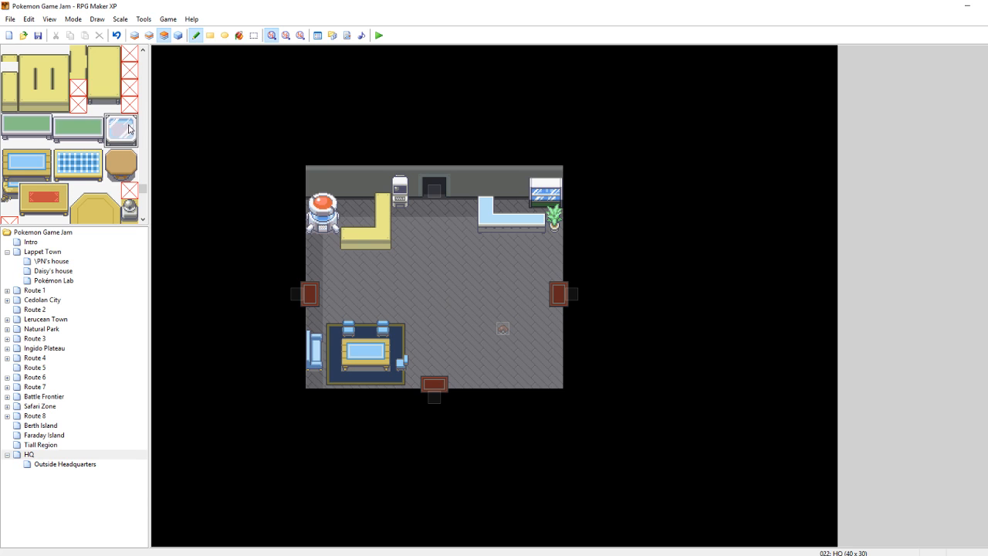
click(357, 352)
right_click(424, 331)
drag(382, 361, 382, 345)
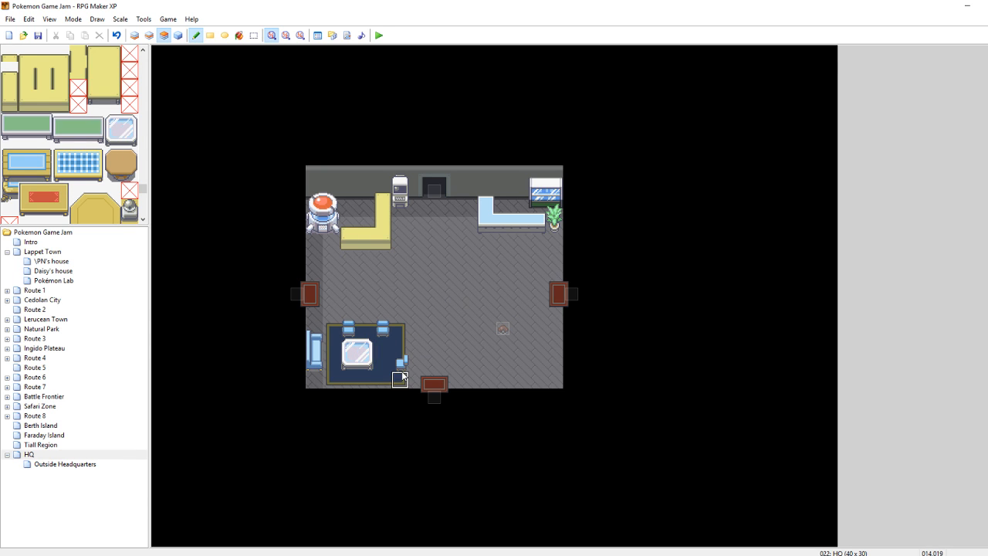
Move the east chair and the northeast chair one tile west, closer to the glass table
right_click(401, 361)
click(384, 362)
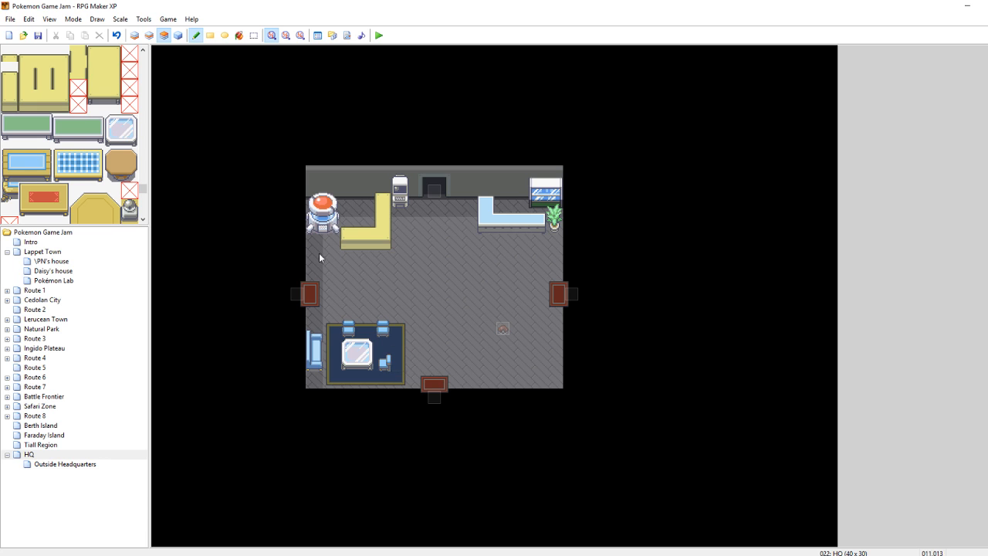
click(366, 329)
right_click(391, 313)
click(382, 331)
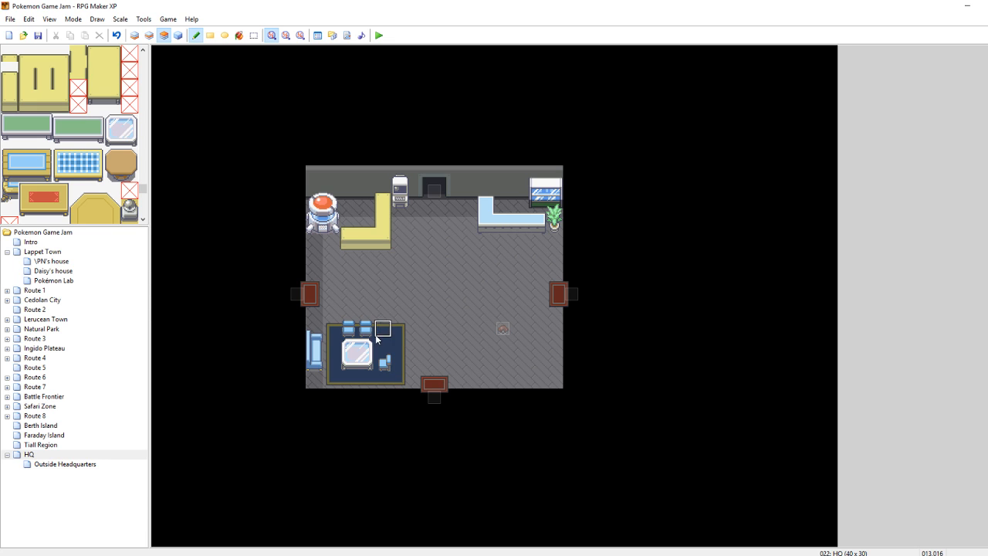
Narrow the blue rug by one tile on its east side on layer 2, keeping its yellow border
click(150, 36)
right_drag(392, 379, 391, 332)
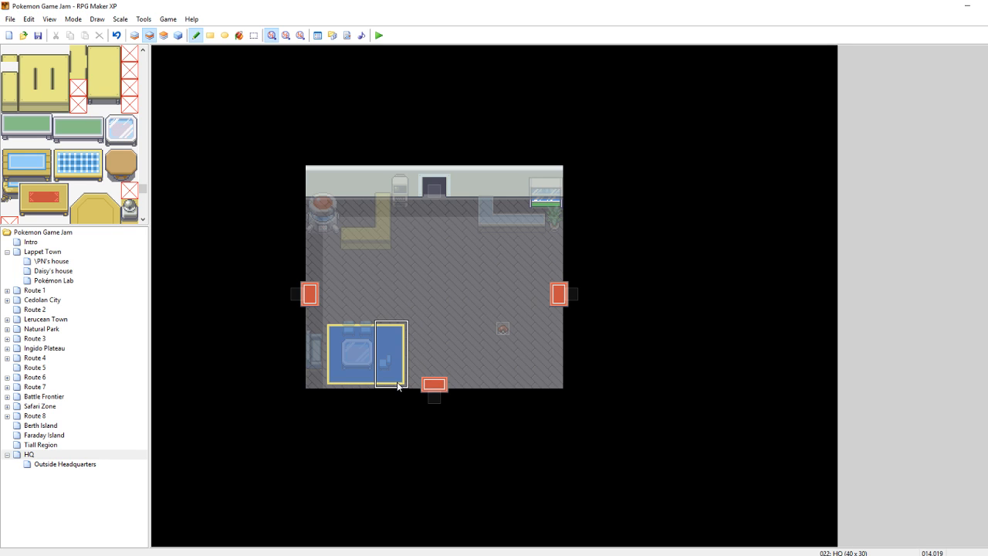
click(387, 381)
right_click(397, 293)
drag(399, 329, 399, 383)
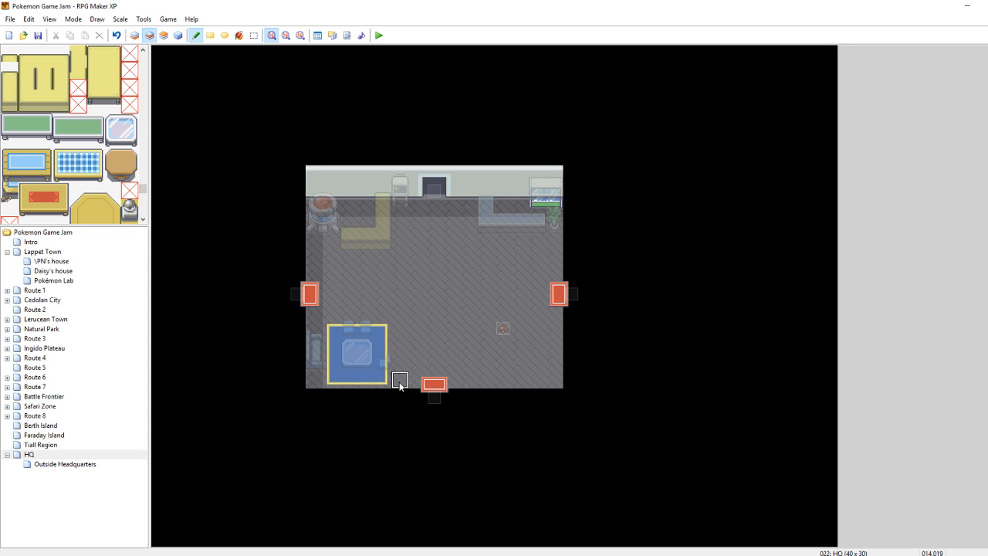
Transfer the machine with the red dome in the northwest corner from layer 3 to layer 2
click(164, 35)
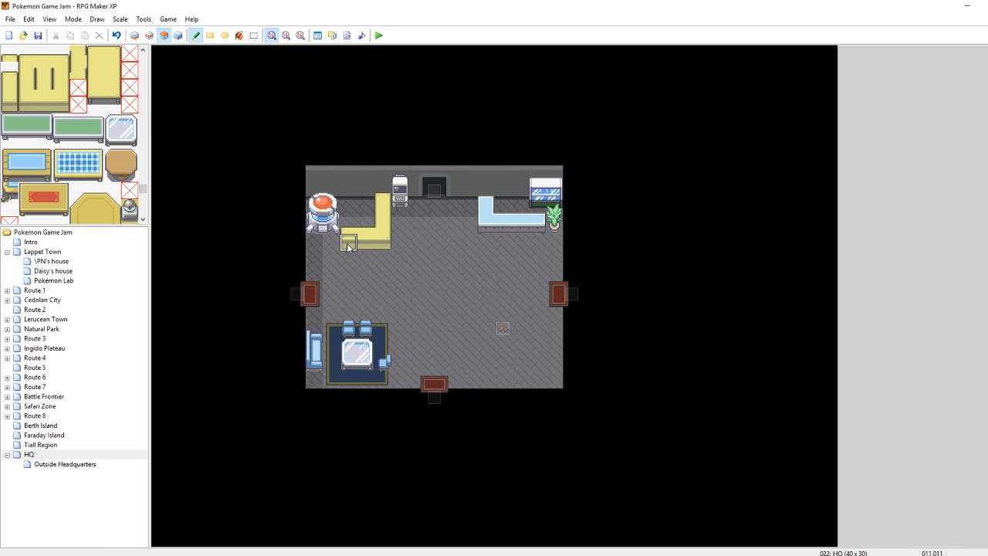
right_drag(333, 227, 316, 200)
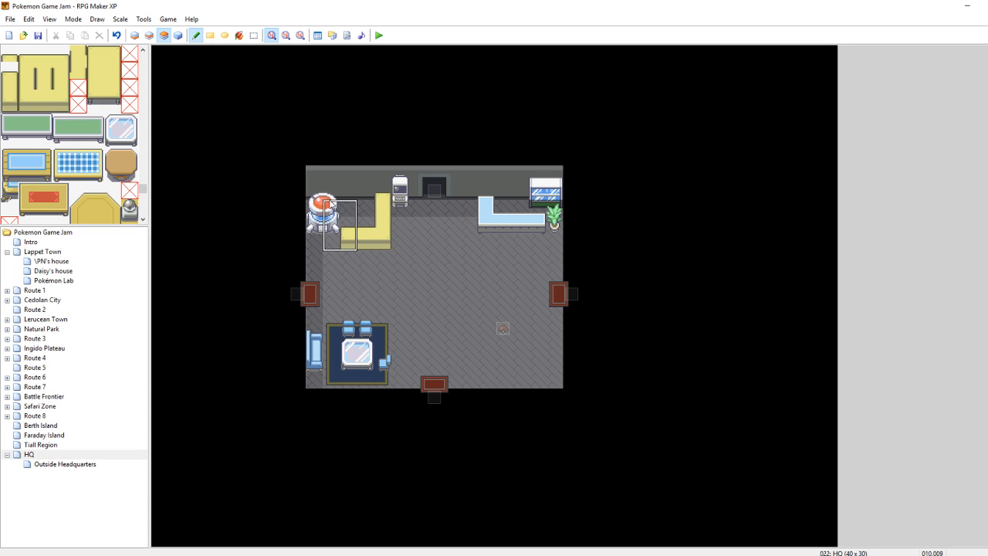
click(149, 36)
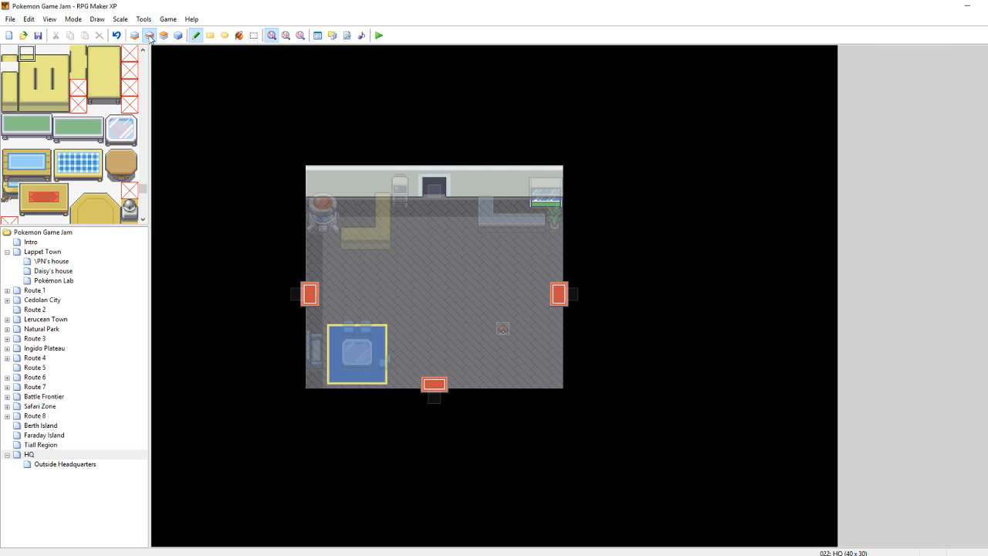
click(164, 35)
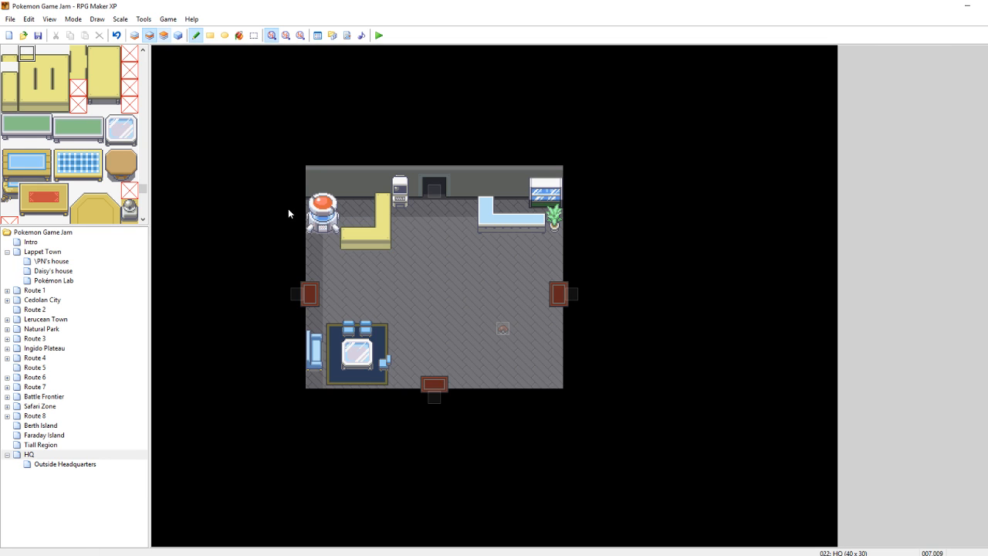
click(149, 36)
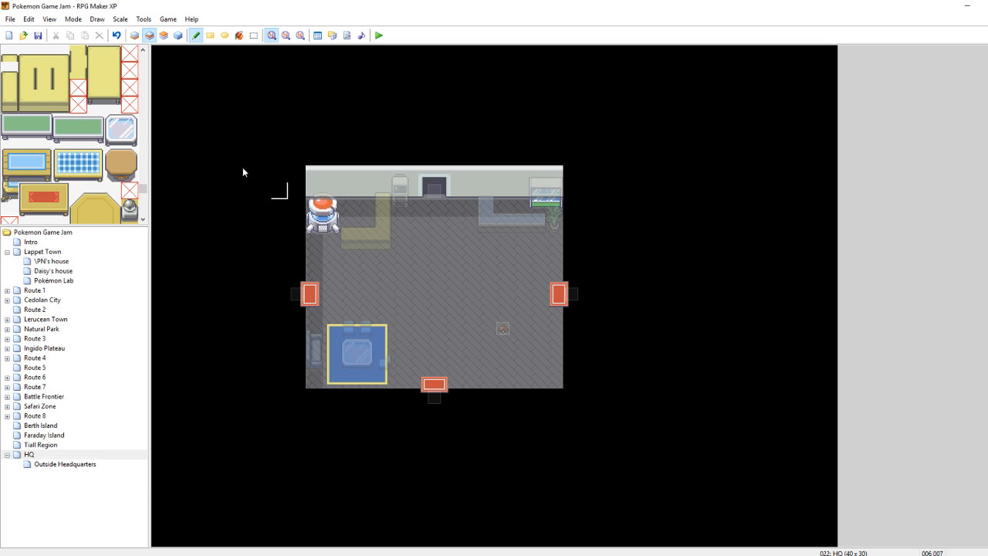
click(164, 35)
drag(317, 224, 317, 207)
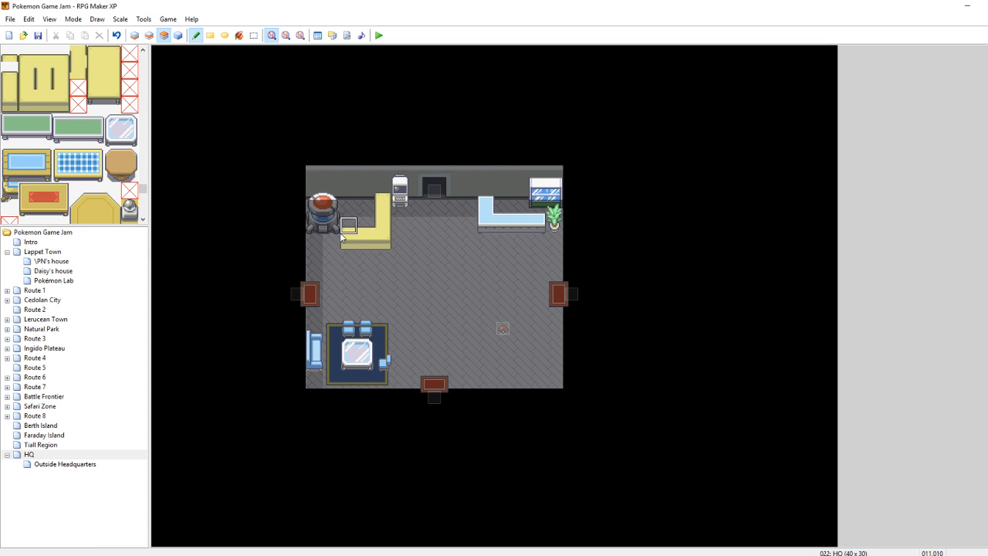
drag(337, 234, 310, 234)
key(ctrl+z)
Move the Poké Ball event three tiles west and one tile north on the HQ map
click(177, 38)
key(ctrl+x)
click(451, 311)
key(ctrl+v)
Place a three-by-three orange rug on layer 2 in the southeast part of the HQ room
click(149, 34)
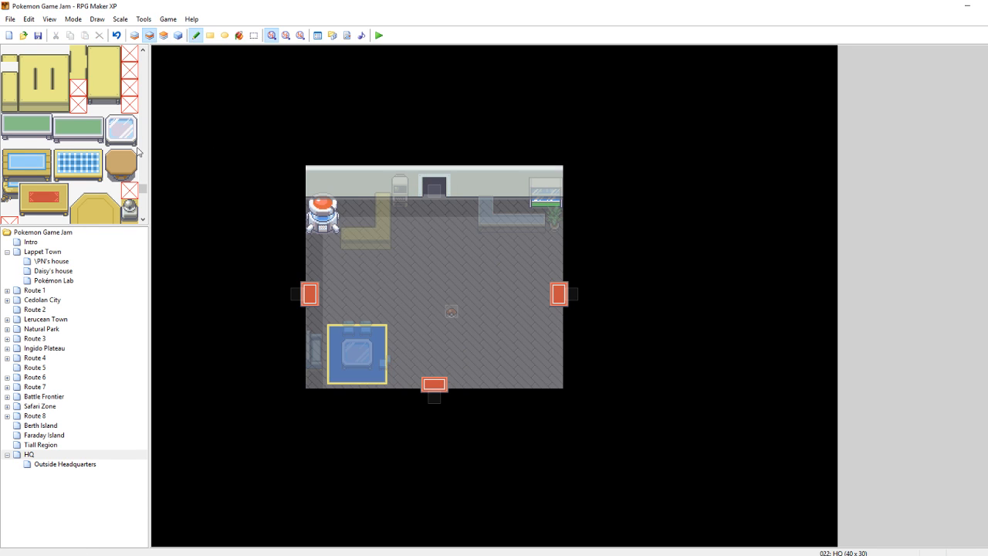
scroll(144, 186, down, 3)
drag(143, 194, 142, 116)
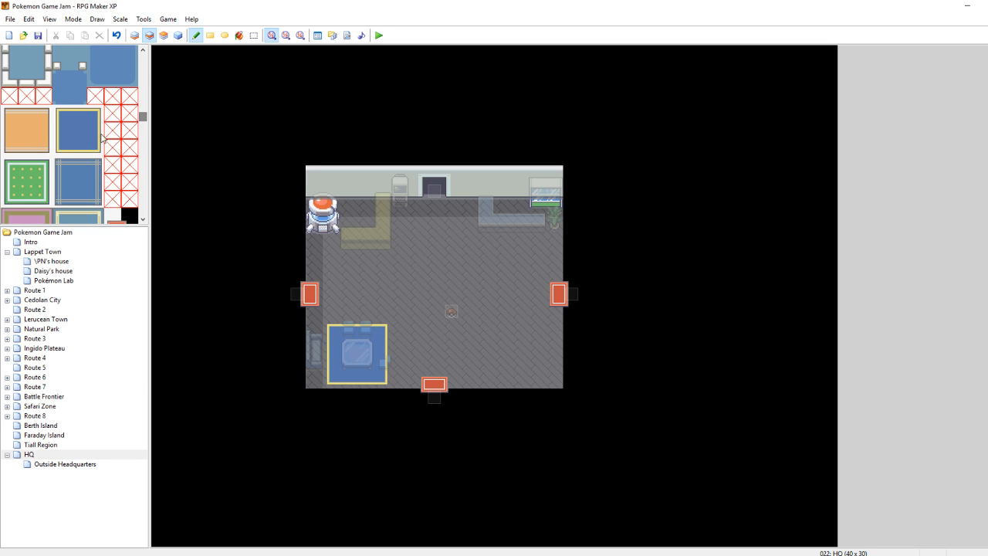
drag(38, 150, 4, 116)
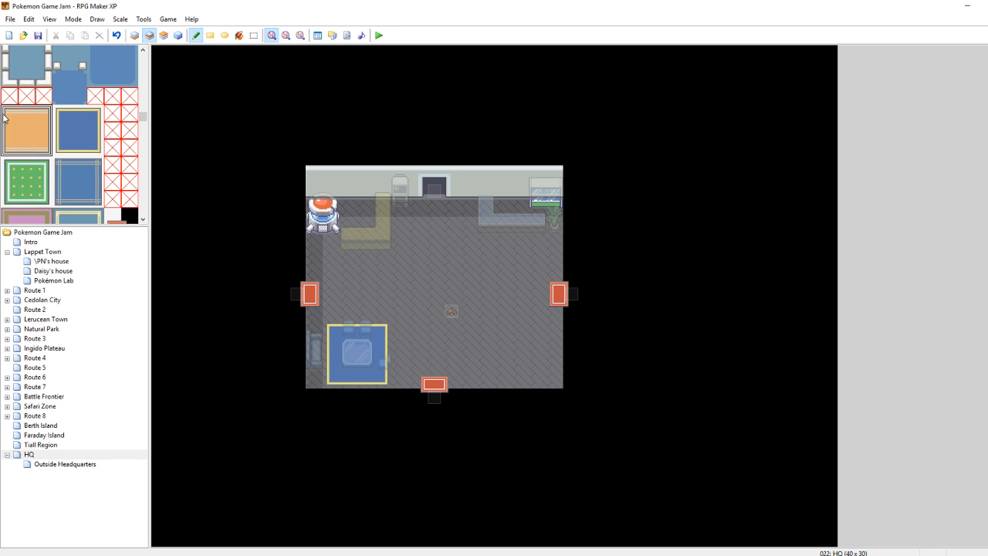
click(484, 331)
Enlarge the orange rug to four by four tiles by extending it one tile south and one tile east, keeping its borders
right_drag(505, 348, 519, 362)
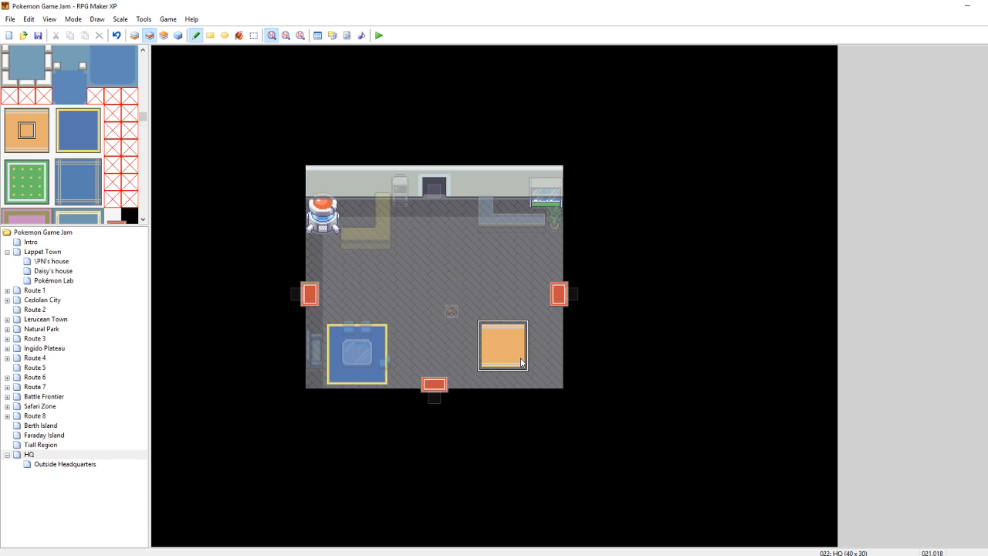
drag(524, 365, 508, 360)
right_click(503, 328)
click(497, 346)
right_drag(482, 340, 544, 352)
click(540, 366)
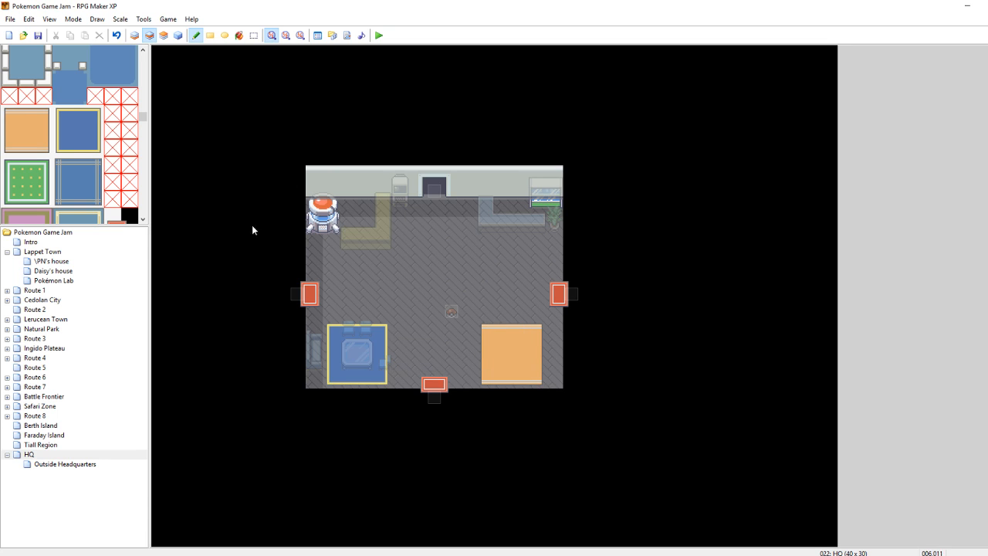
Place an orange side-facing sofa on layer 3 against the east wall beside the orange rug, starting one tile below the rug's north edge
scroll(129, 126, down, 2)
drag(142, 122, 142, 154)
click(64, 169)
click(163, 35)
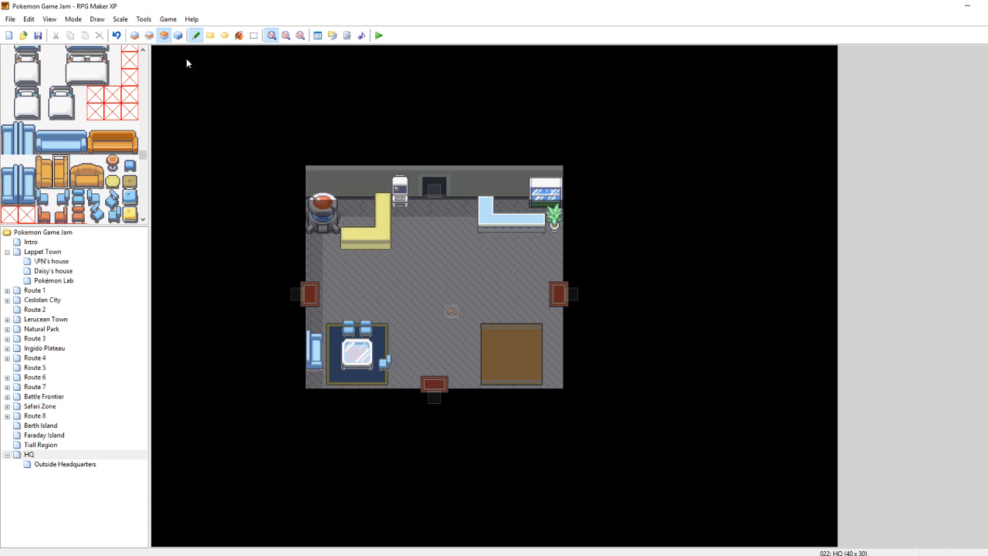
click(553, 338)
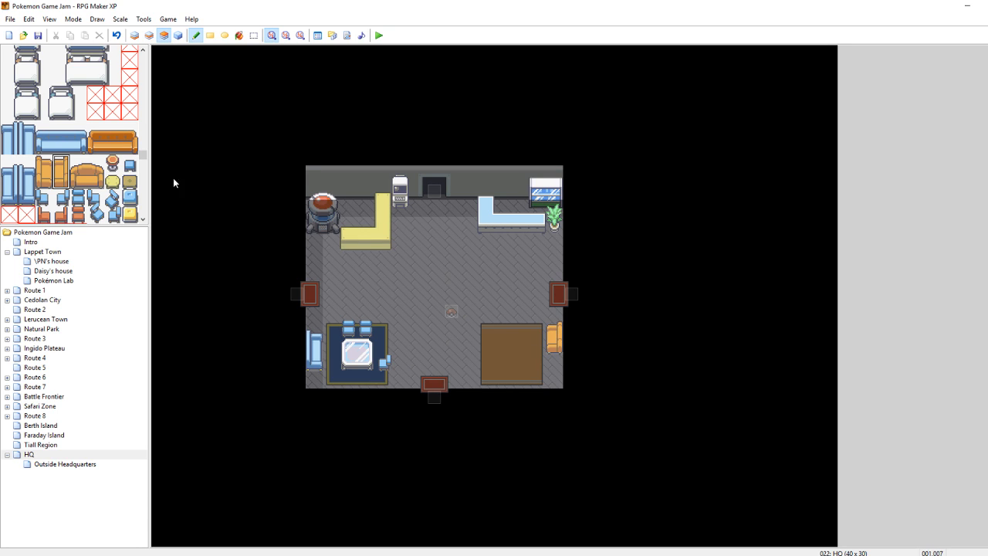
click(554, 354)
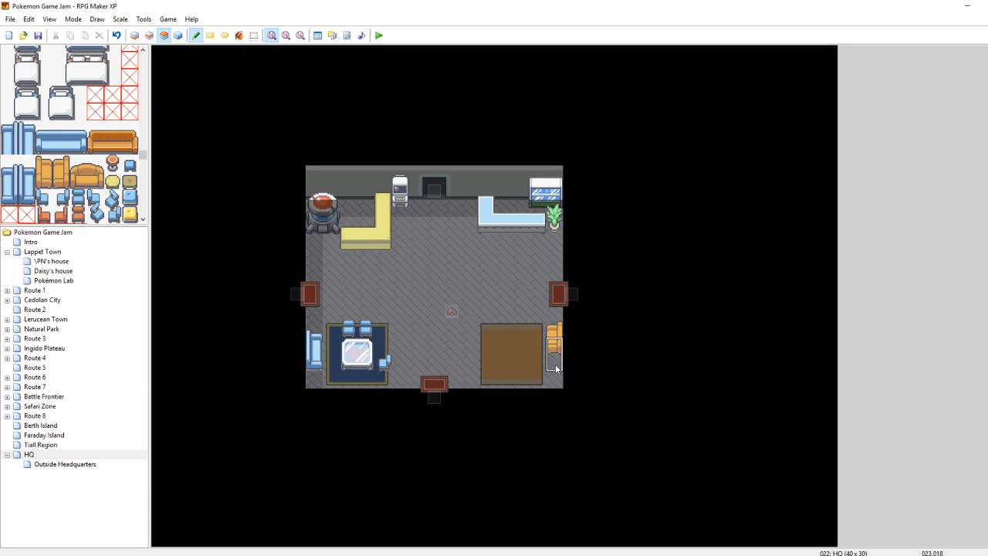
right_click(537, 330)
click(555, 331)
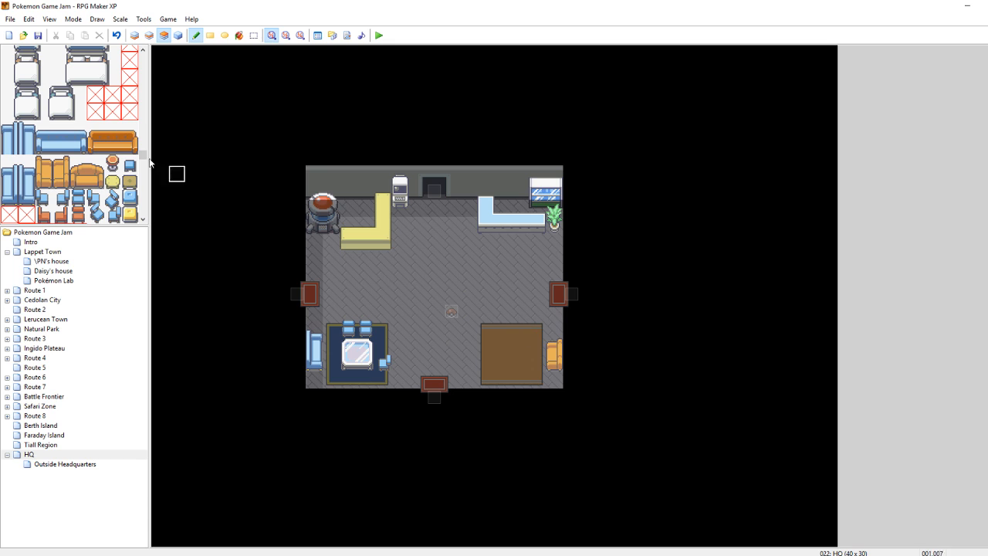
Add two red chairs along the north edge of the orange rug and one red chair on its west edge
scroll(95, 153, down, 1)
click(78, 179)
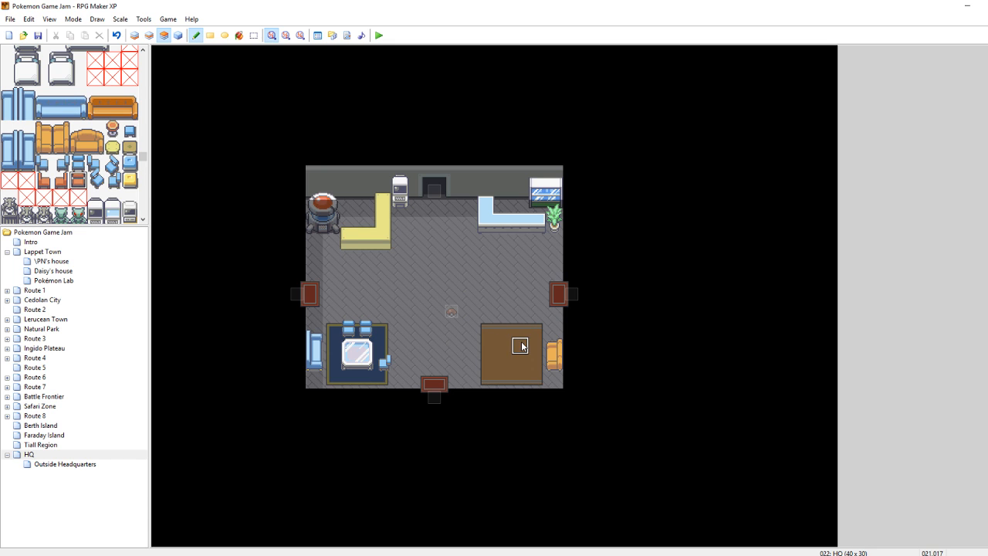
click(525, 332)
click(508, 331)
click(45, 182)
click(487, 346)
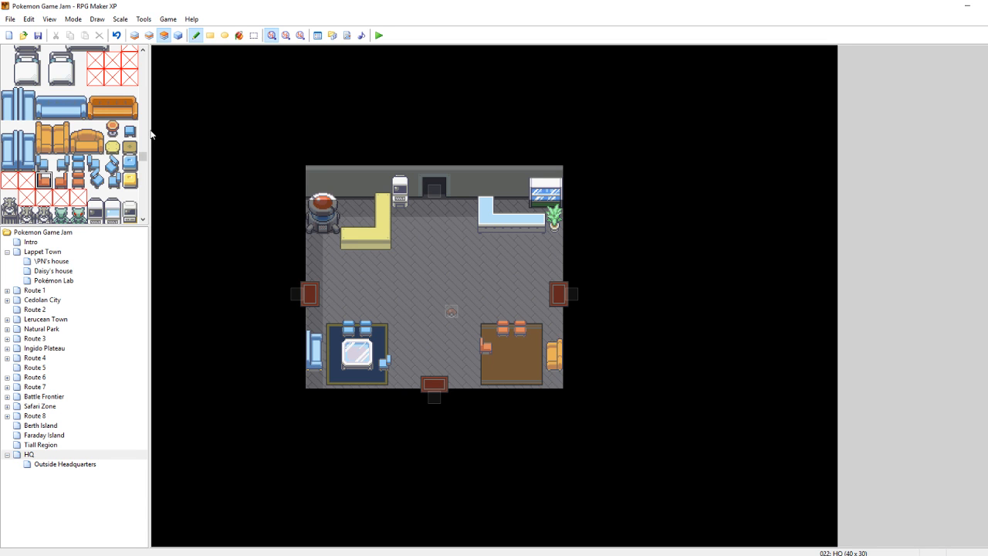
Place the yellow table with the red centre in the middle of the orange rug, narrowed to two tiles wide
drag(143, 161, 146, 217)
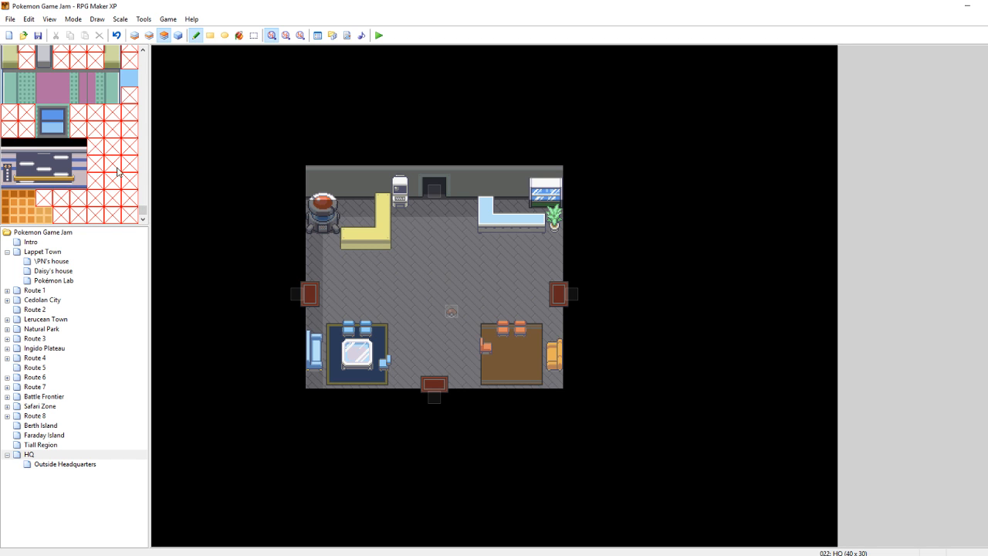
scroll(116, 171, up, 5)
mouse_move(30, 183)
mouse_down()
mouse_move(29, 192)
mouse_move(30, 176)
mouse_move(61, 186)
mouse_move(60, 199)
mouse_up()
click(505, 353)
click(523, 342)
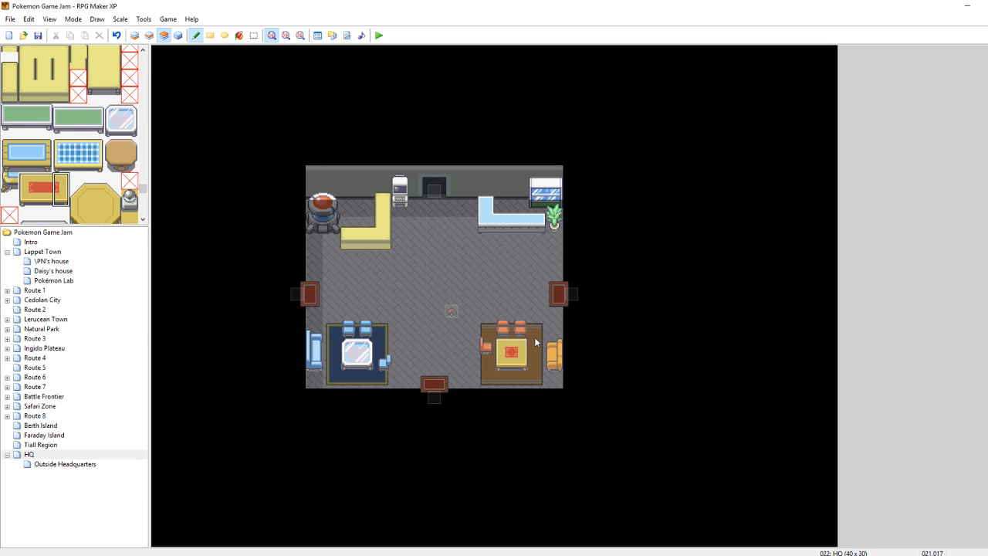
right_click(543, 329)
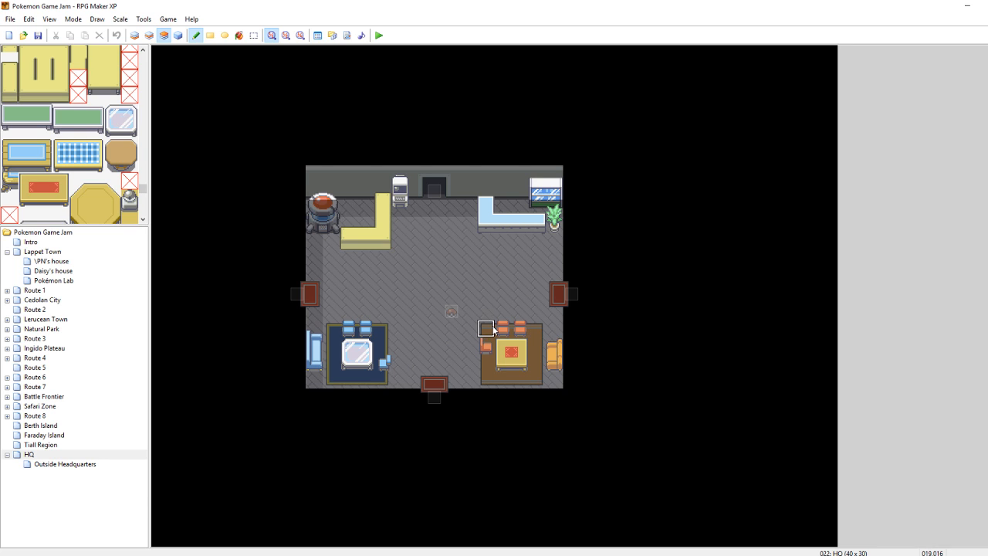
Move the Poké Ball event one tile west and one tile north on the HQ map
key(F8)
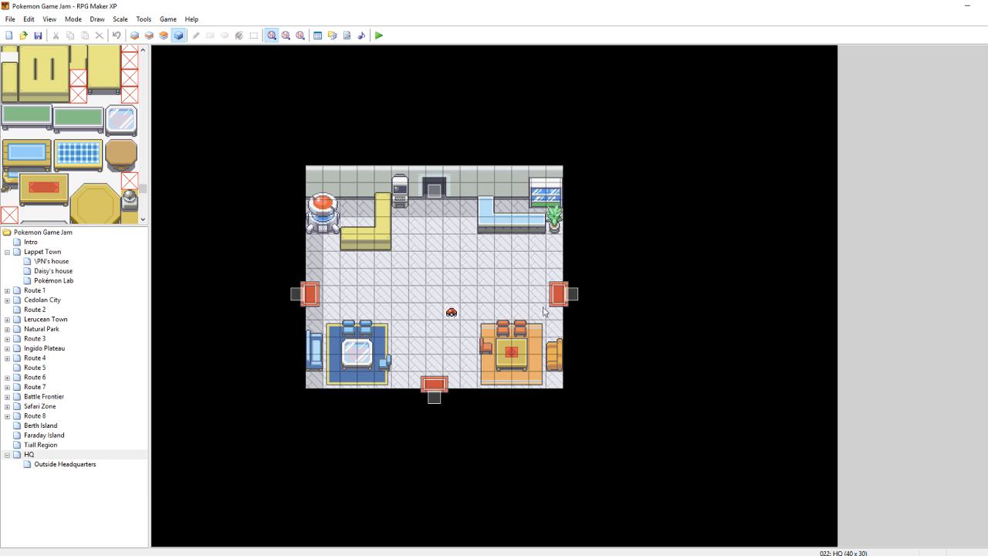
drag(454, 313, 435, 300)
click(468, 293)
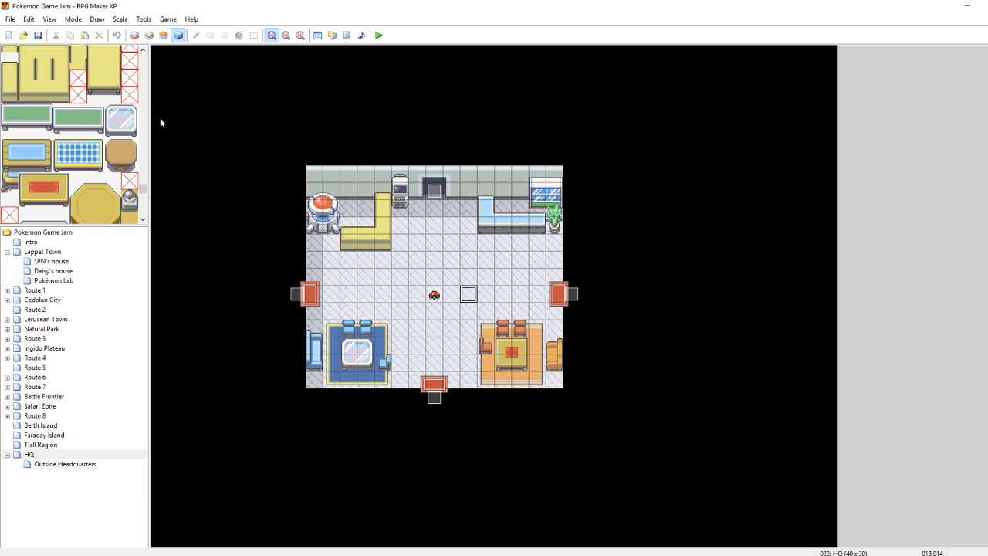
Shift the horizontal section of the yellow counter one tile south on layer 3, lengthening its vertical section
drag(141, 194, 141, 211)
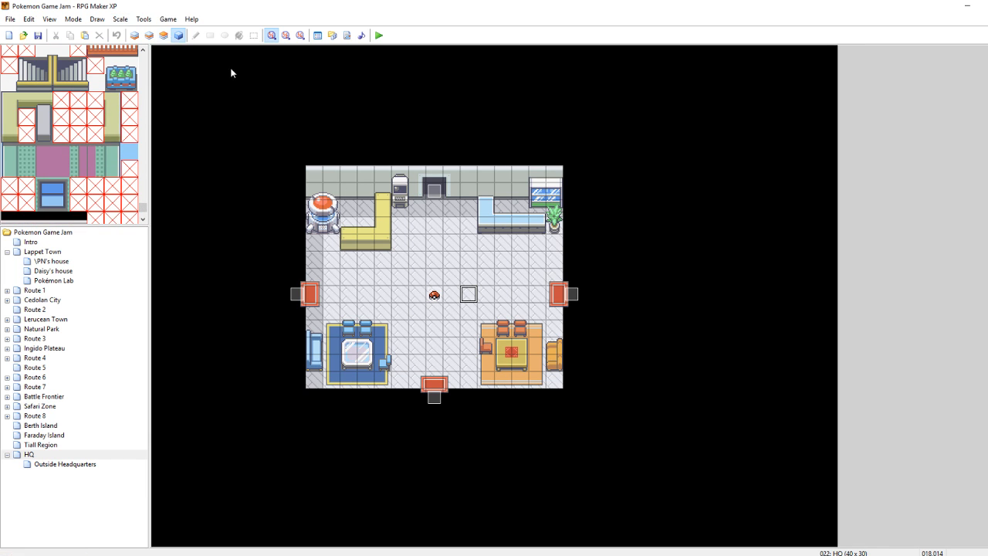
right_click(434, 229)
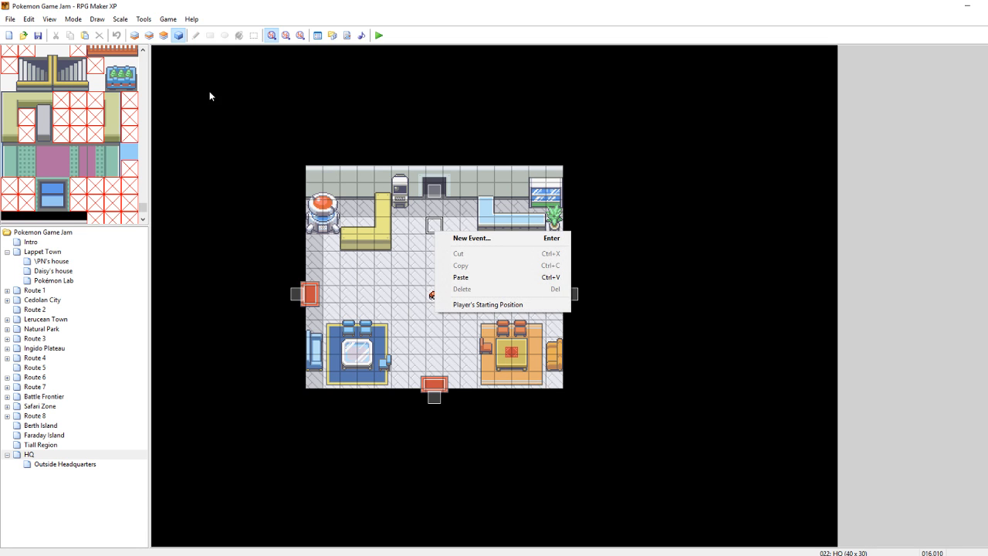
click(163, 36)
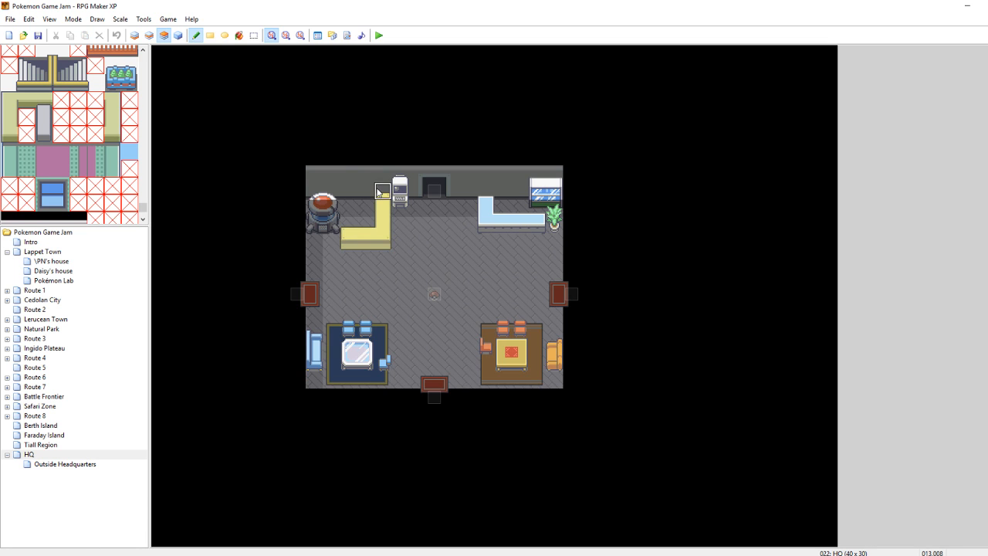
right_drag(347, 219, 347, 213)
click(347, 231)
right_click(440, 250)
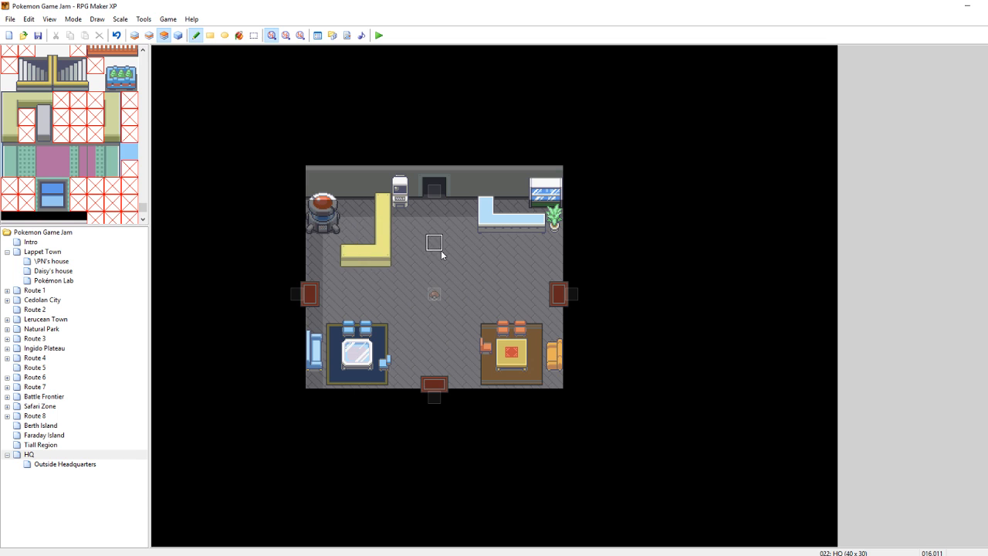
Extend the yellow counter two tiles west to the wall and save the project
right_drag(346, 262, 361, 247)
click(348, 247)
click(336, 247)
right_click(456, 251)
key(F4)
key(F4)
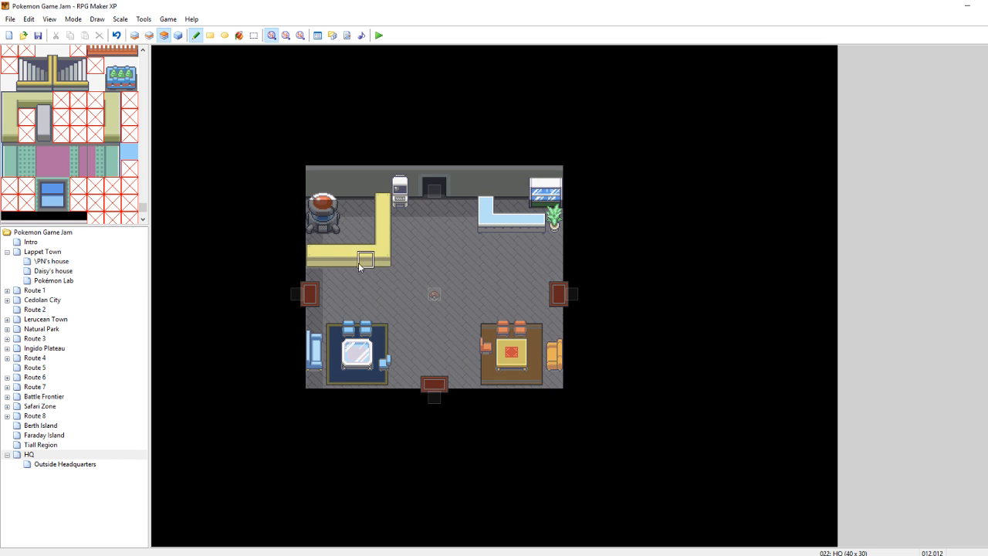
key(ctrl+s)
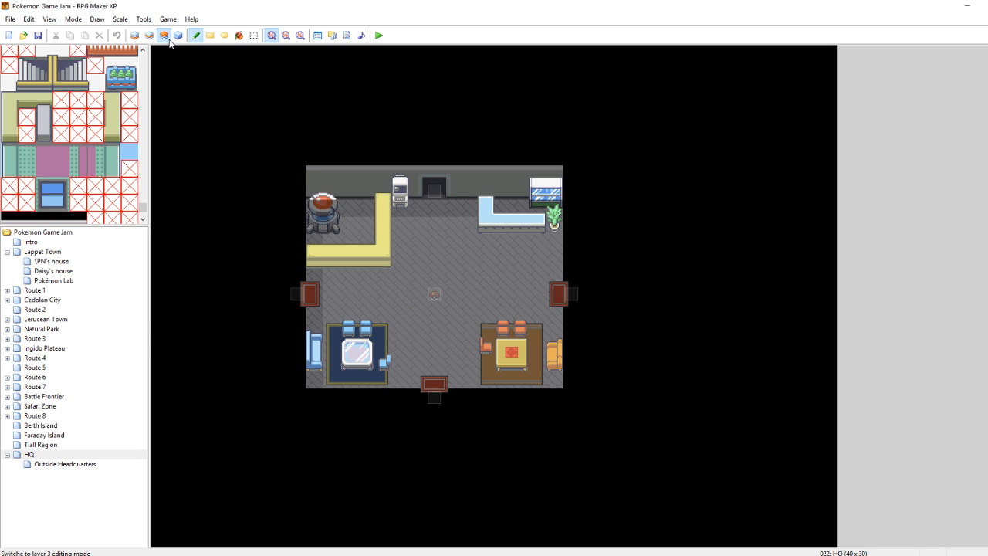
Place the tall white control machine against the north wall, just west of the yellow counter
drag(142, 209, 142, 199)
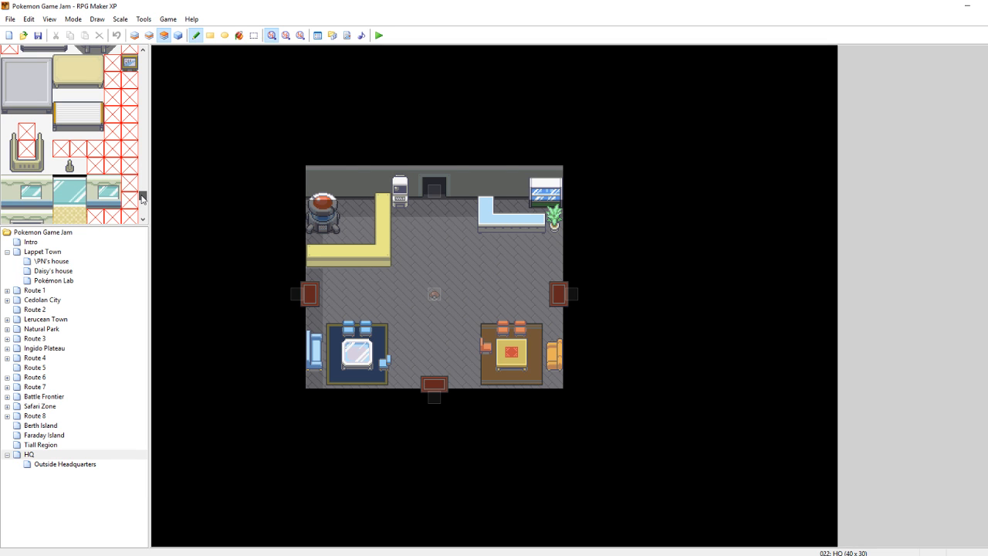
drag(142, 199, 142, 166)
mouse_move(110, 135)
mouse_down()
mouse_move(90, 120)
mouse_move(77, 125)
mouse_move(78, 104)
mouse_up()
click(83, 128)
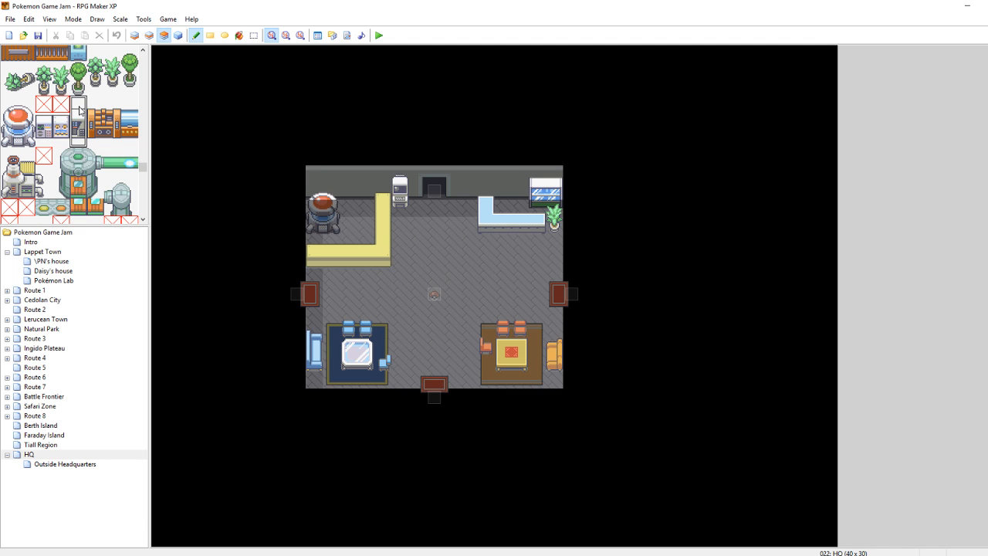
click(364, 184)
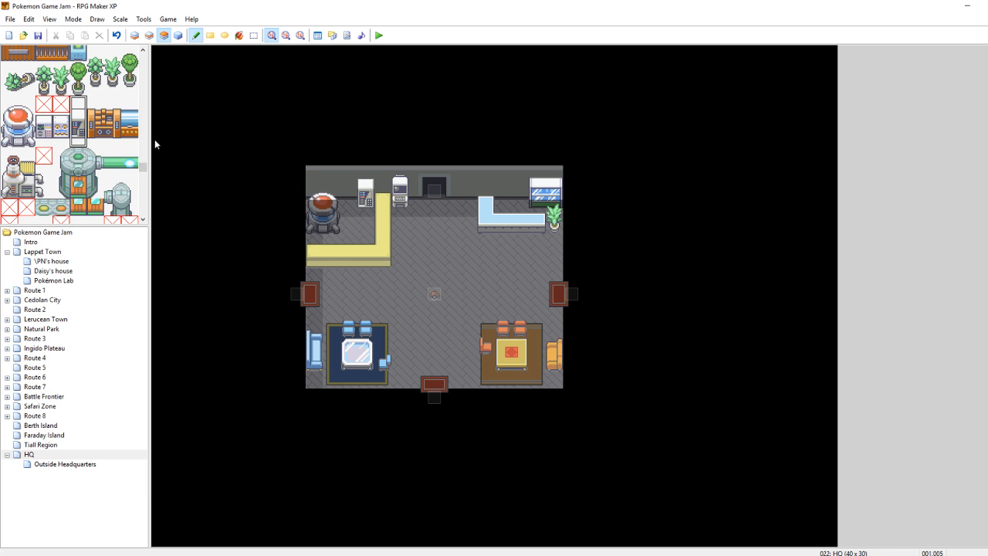
Place a grey trash can in the southeast corner and another in the southwest corner of the room
drag(56, 118, 57, 128)
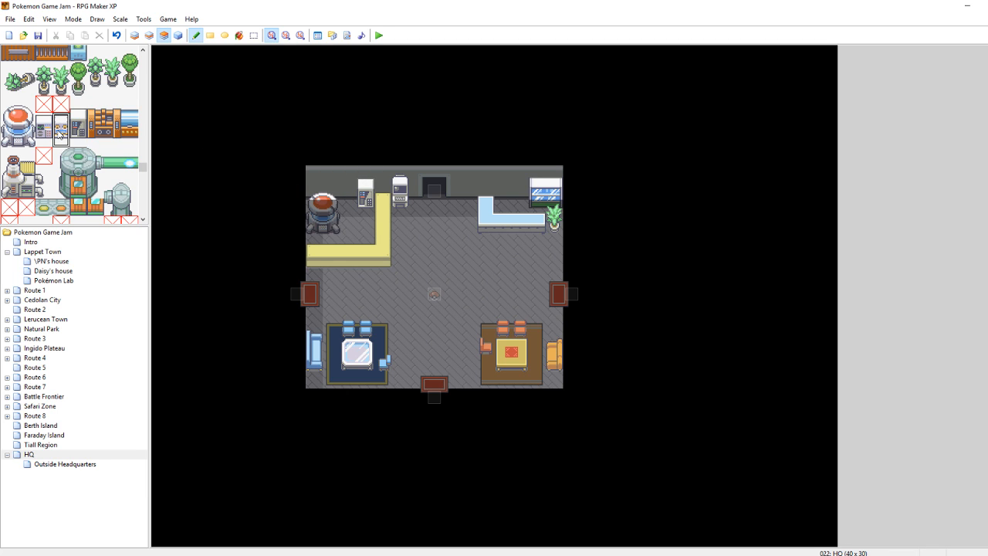
scroll(74, 148, up, 8)
scroll(107, 195, down, 3)
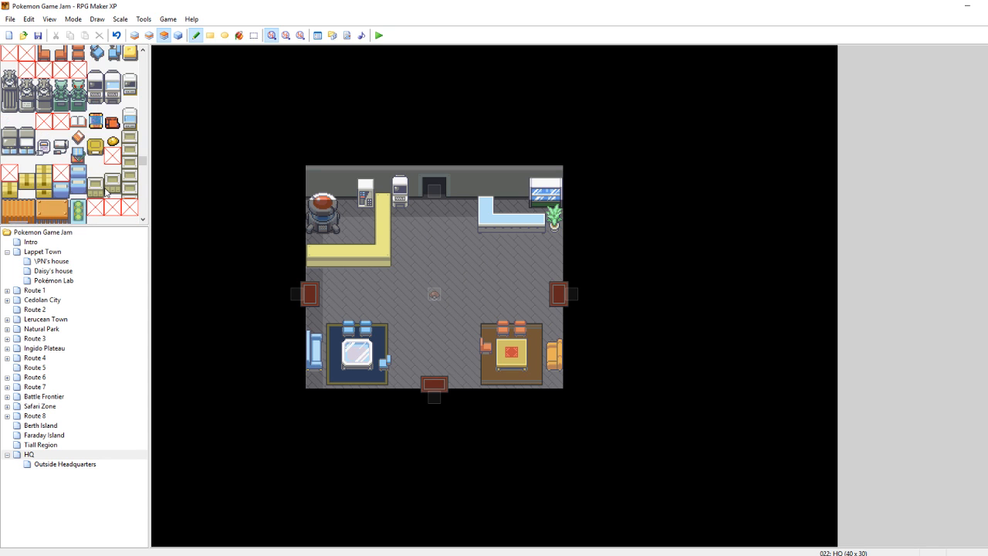
click(113, 126)
click(84, 156)
scroll(98, 164, up, 3)
scroll(98, 165, up, 8)
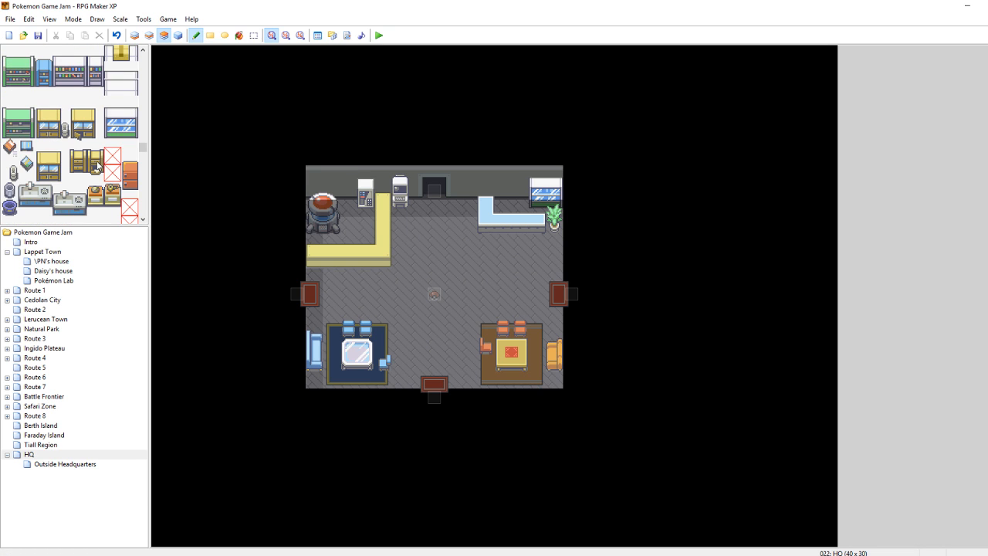
click(10, 189)
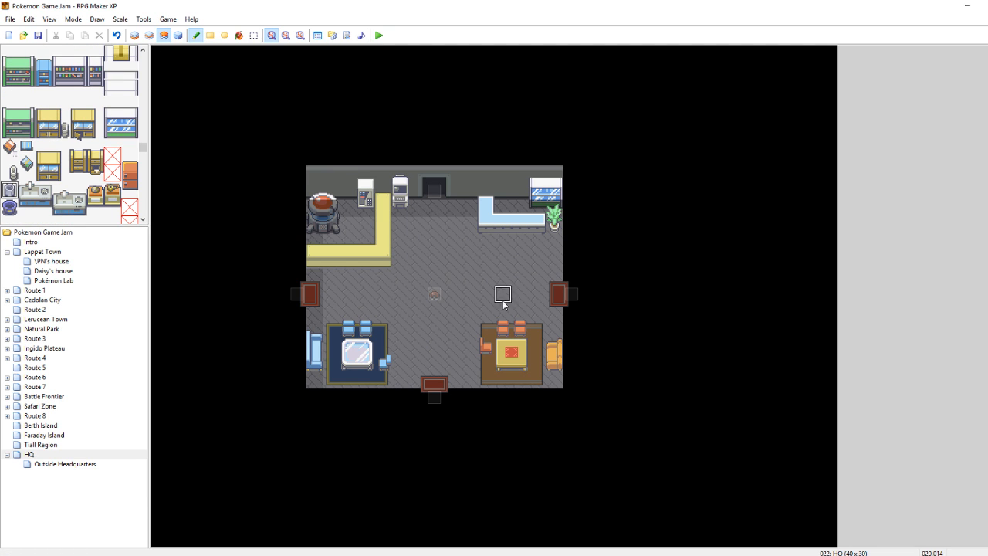
click(559, 380)
click(315, 380)
click(554, 242)
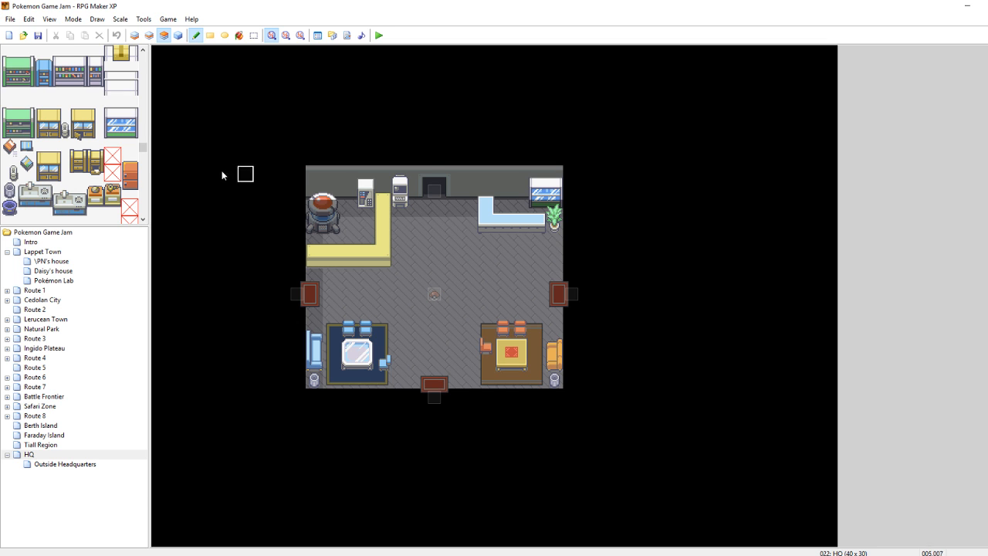
Shift the horizontal section of the light blue counter one tile south on layer 3
scroll(100, 169, up, 12)
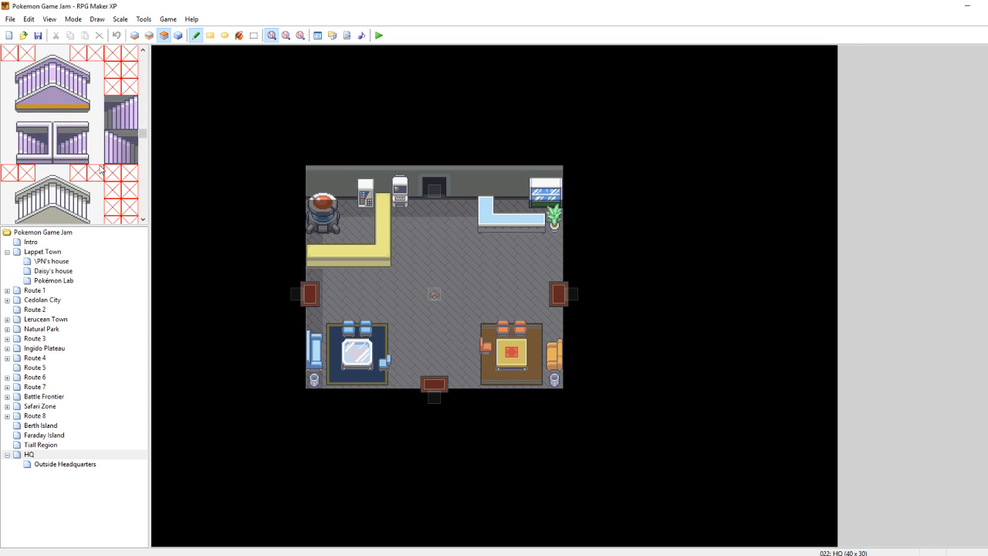
scroll(100, 169, up, 3)
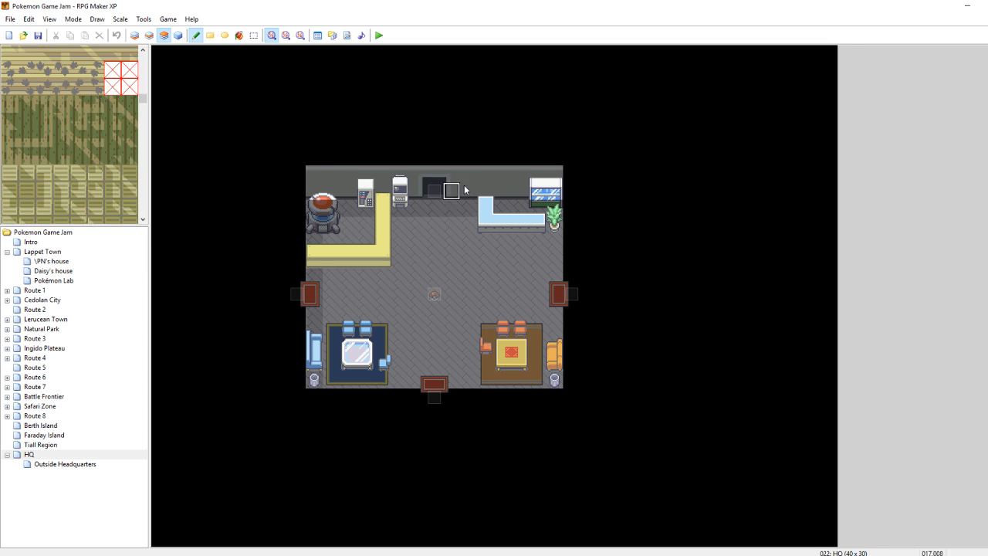
click(533, 223)
right_click(455, 285)
drag(504, 209, 537, 213)
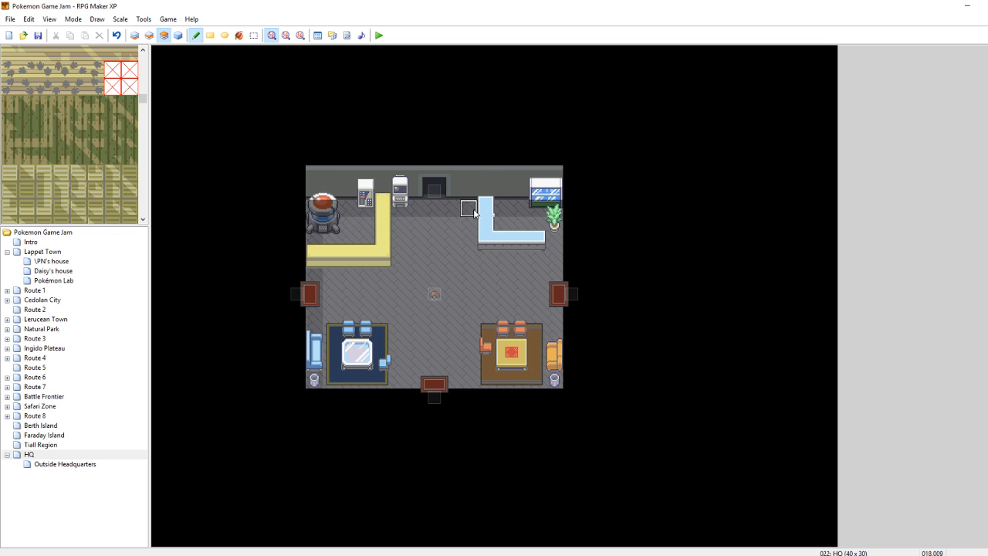
Replace the mismatched inner-corner tile of the light blue counter with the straight blue counter tile
mouse_move(143, 98)
mouse_down()
mouse_move(136, 210)
mouse_move(127, 102)
mouse_move(142, 220)
mouse_move(110, 178)
mouse_up()
click(10, 161)
click(491, 210)
right_click(485, 276)
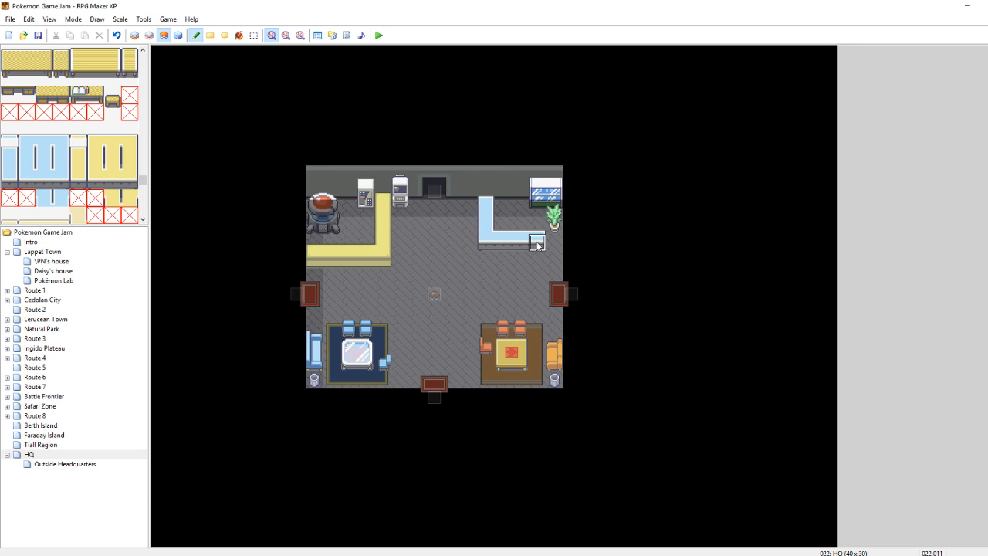
Move the potted plant by the east wall one tile south and clear its old spot
right_drag(553, 208, 554, 226)
click(553, 226)
right_click(522, 217)
click(552, 209)
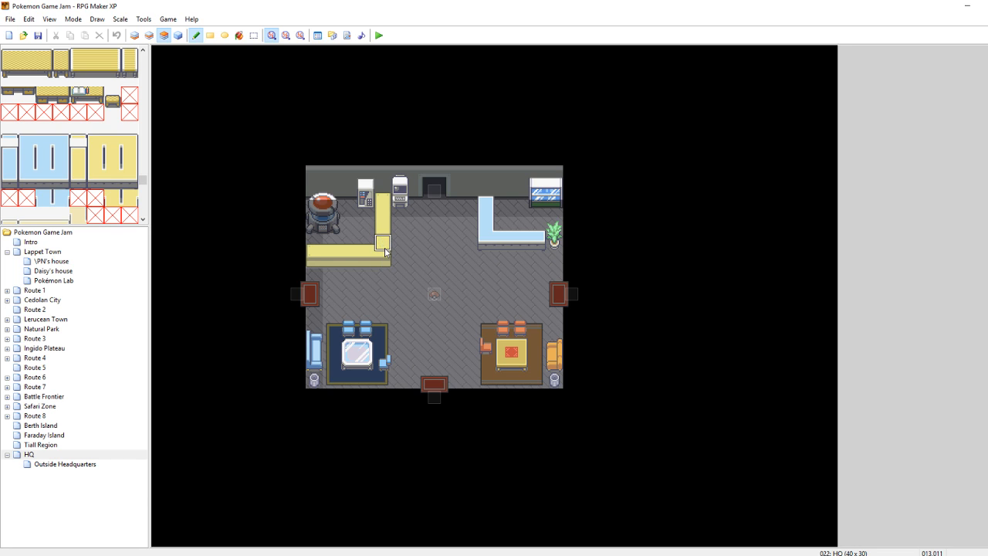
Shift the horizontal section of the yellow counter one tile north on layer 3 and clear its old bottom row
right_drag(384, 261, 314, 245)
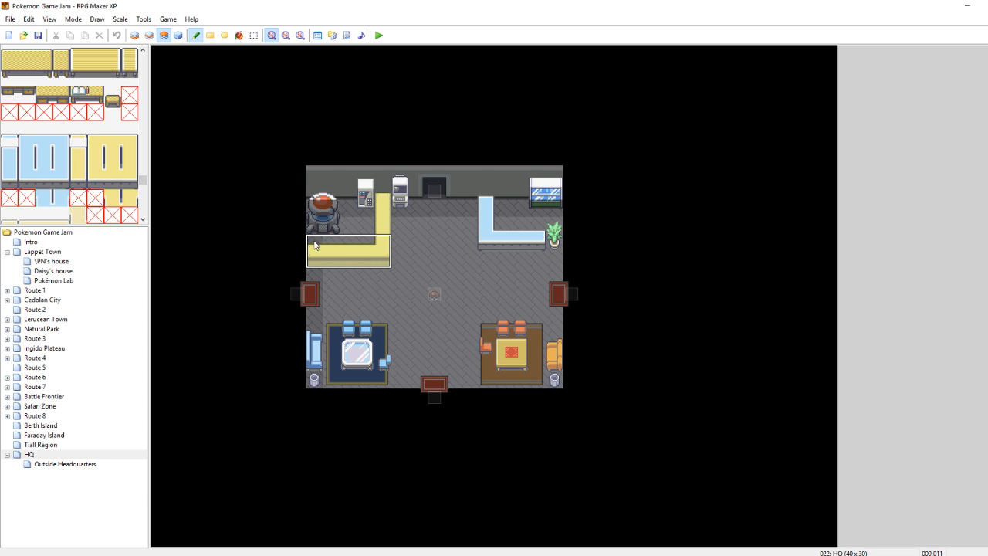
click(314, 236)
drag(385, 267, 314, 261)
Erase the red-topped healing machine behind the yellow counter from layer 2 and return to layer 3
click(149, 35)
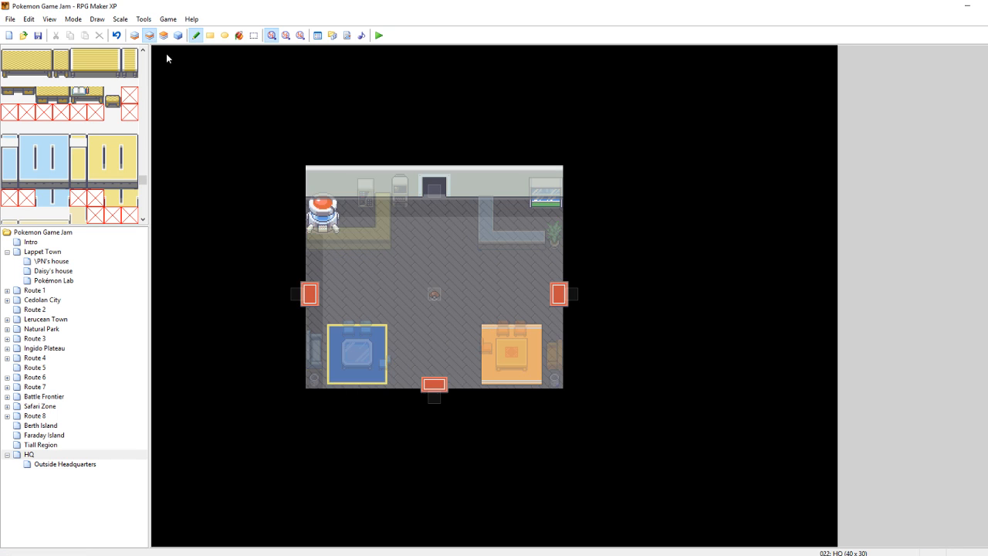
mouse_move(345, 216)
mouse_down()
mouse_move(323, 215)
mouse_move(331, 225)
mouse_up()
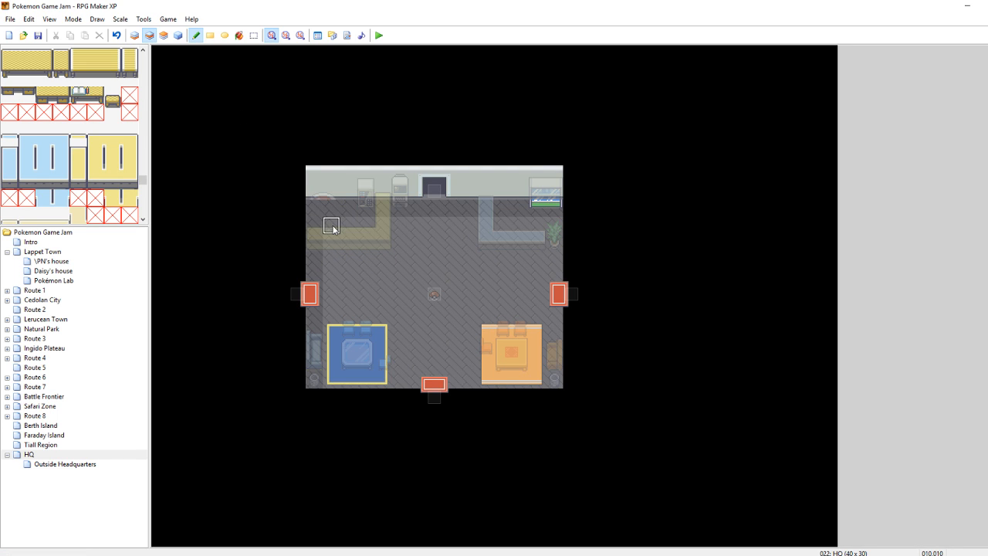
click(163, 36)
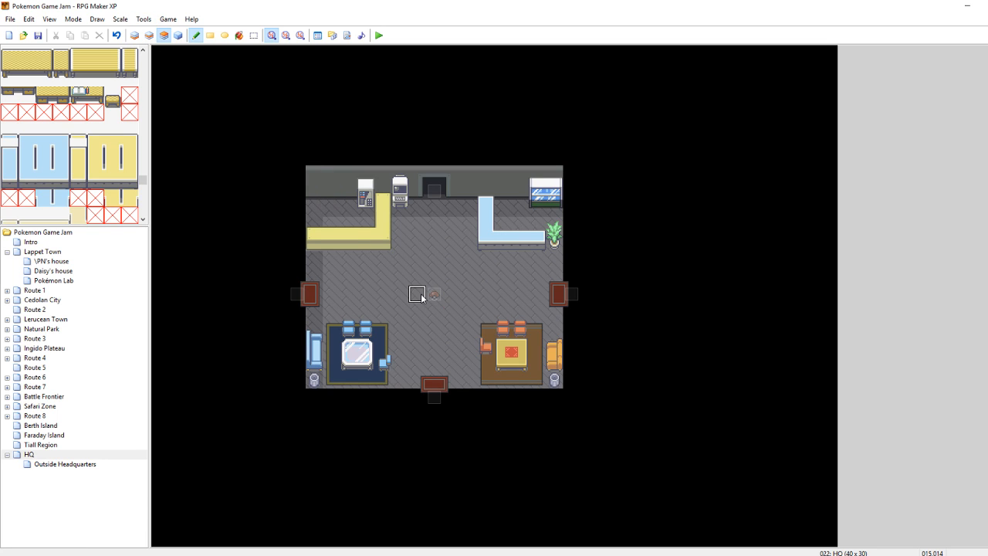
drag(143, 184, 143, 197)
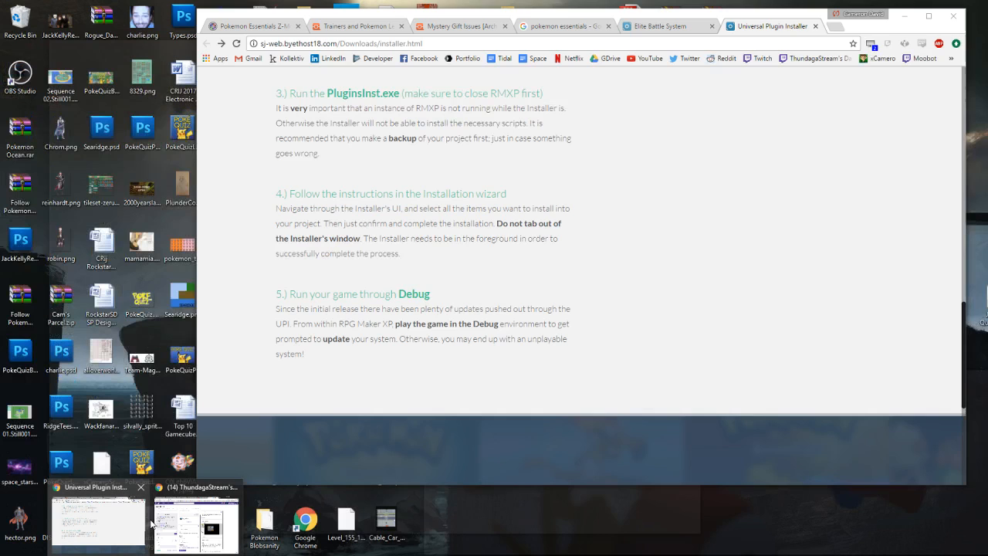
Switch to Chrome, search the web for "relic castle" in a new tab, and open the Relic Castle Archive forum
click(152, 525)
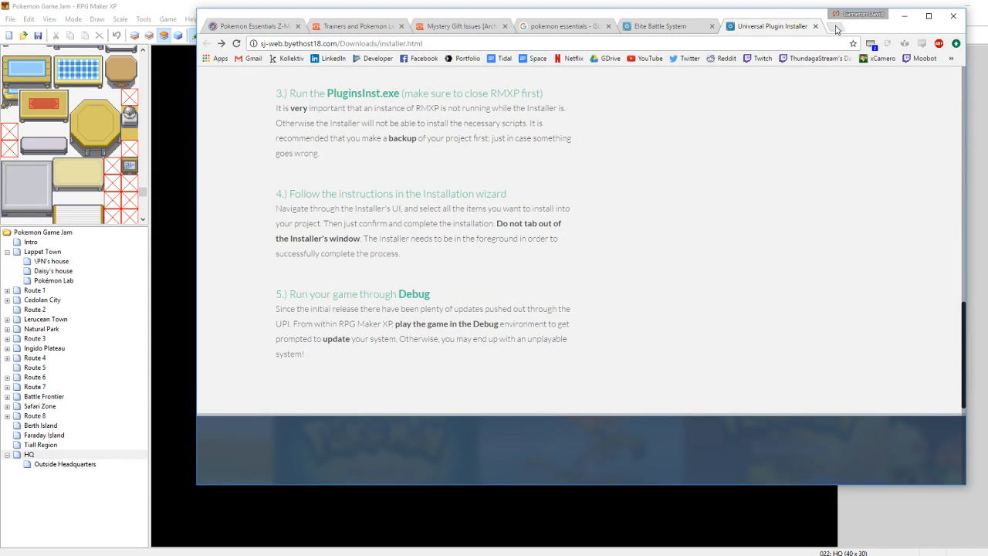
click(835, 28)
text(relic castle)
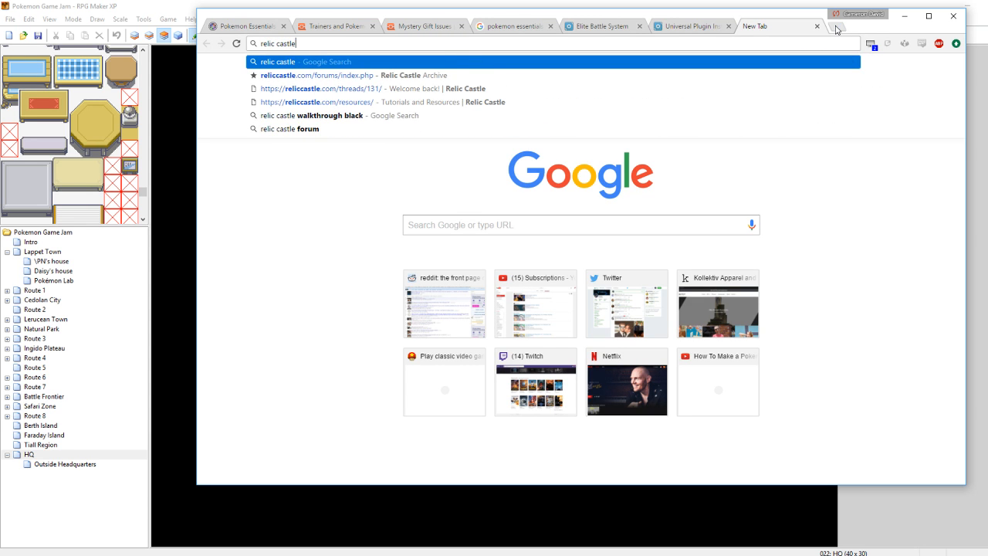
key(Return)
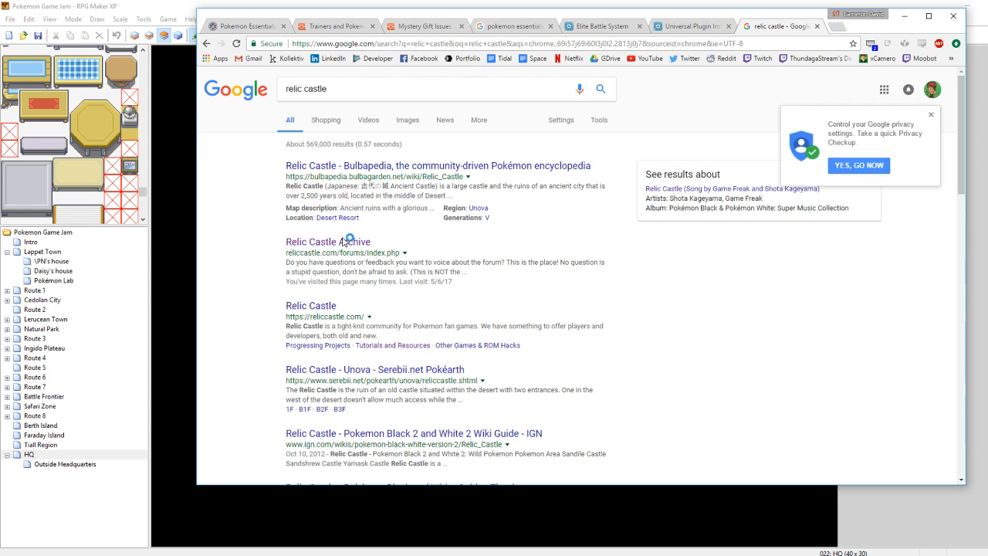
click(340, 294)
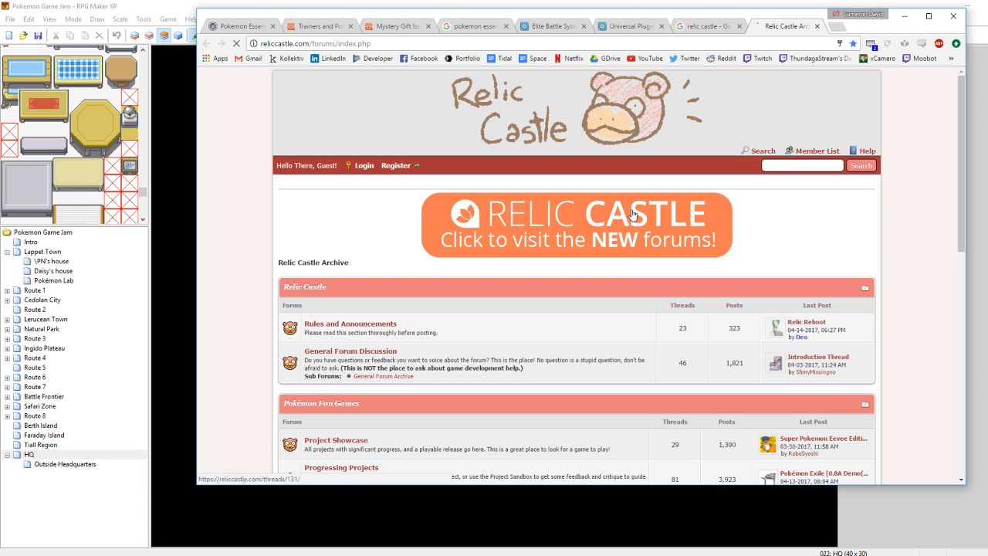
Open the Pokemon Essentials BW2 Mod thread in the forum's Tutorials and Resources section
scroll(541, 247, down, 2)
scroll(430, 254, up, 1)
scroll(386, 293, down, 3)
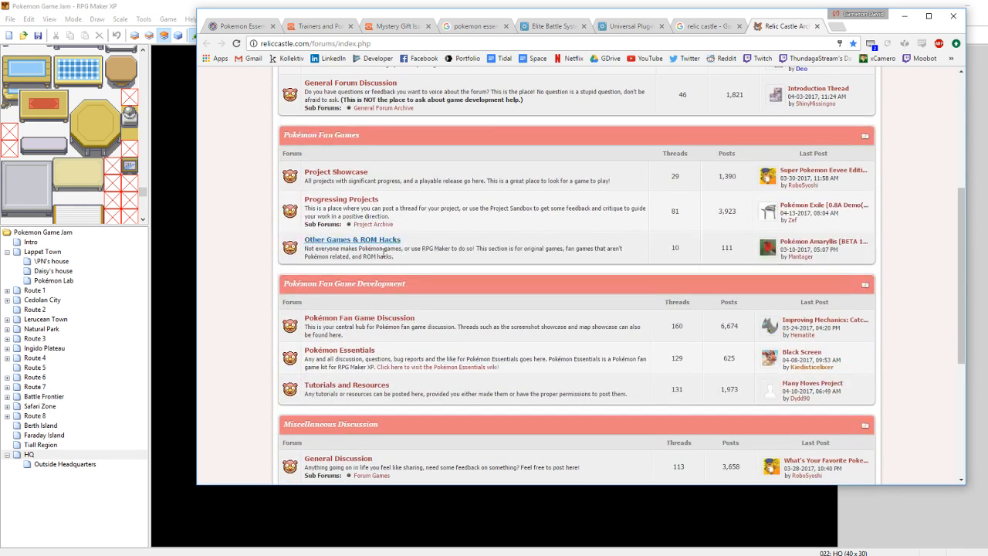
click(340, 386)
scroll(463, 324, down, 3)
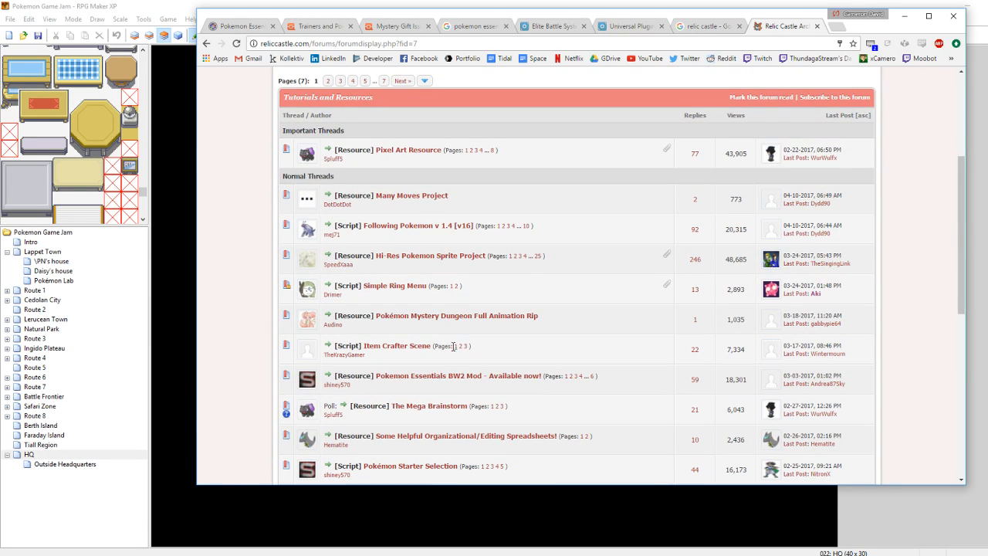
click(436, 381)
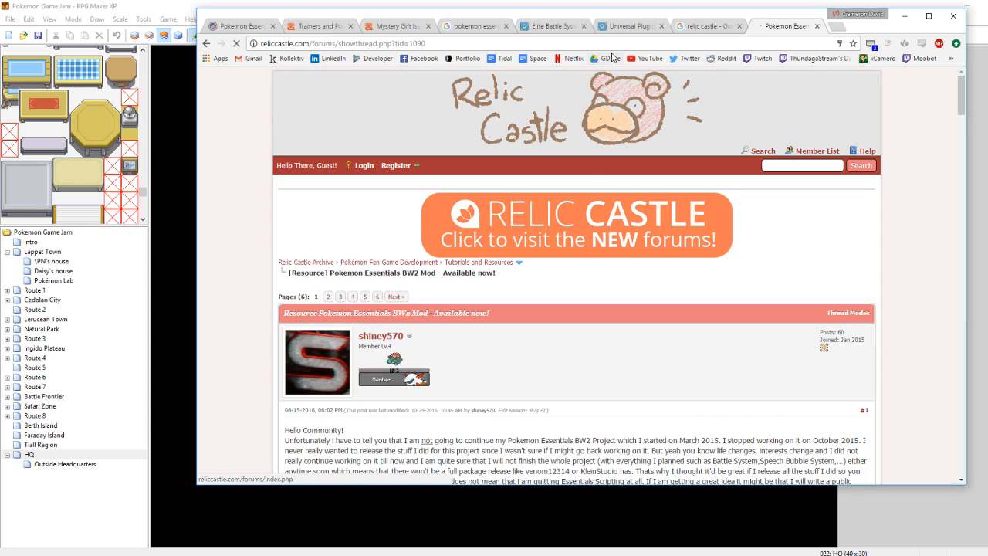
Examine the BW2 Mod thread's previews of the Game Mode, Loading Screen, Save Screen and Party Scene
scroll(380, 172, down, 1)
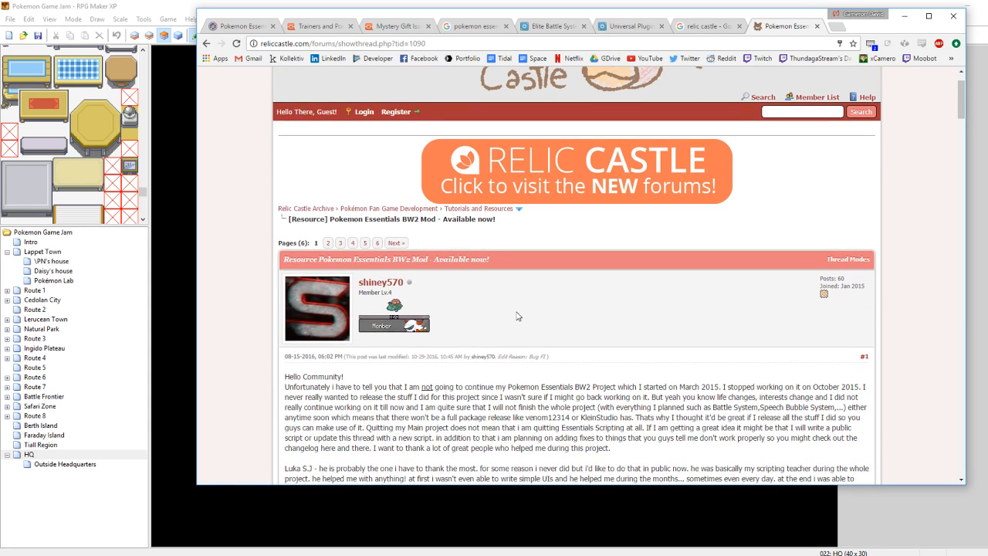
scroll(623, 324, down, 10)
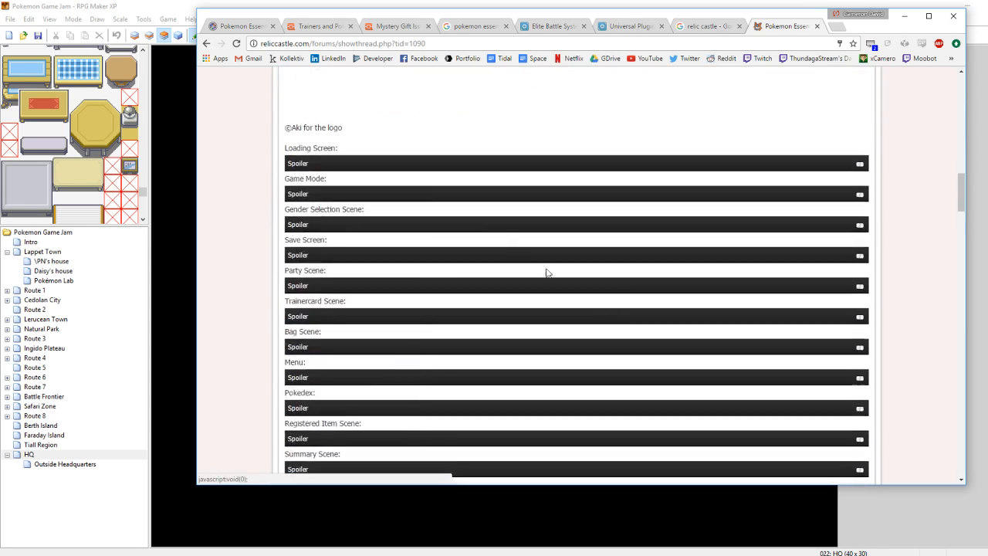
click(360, 197)
click(360, 196)
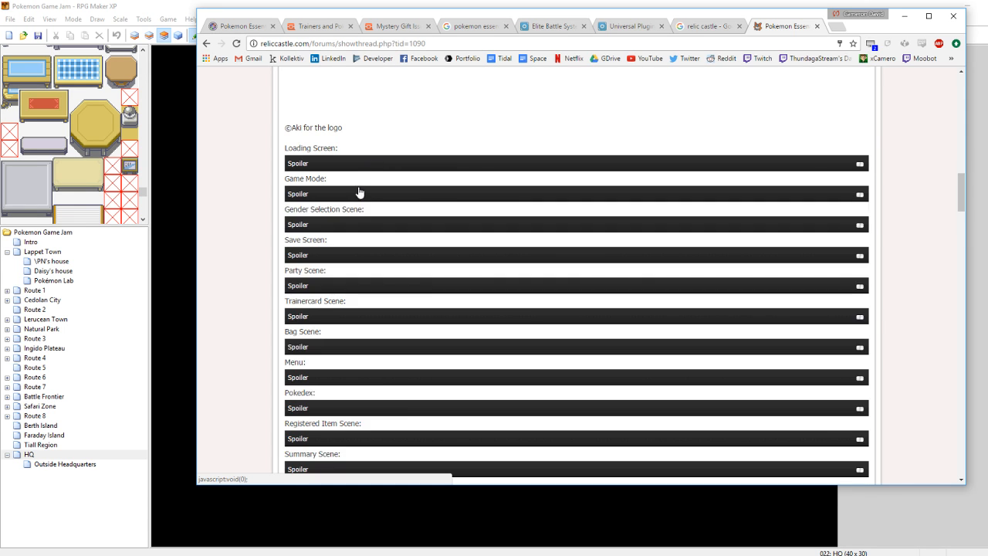
click(369, 164)
click(369, 164)
click(346, 263)
click(345, 261)
click(337, 285)
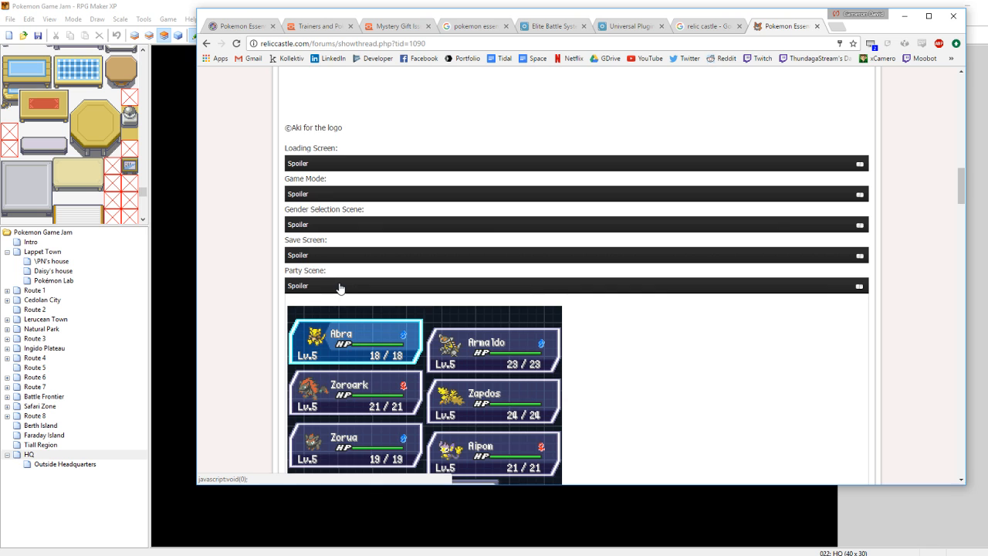
scroll(340, 288, down, 2)
click(407, 126)
Examine the thread's Trainercard Scene, Bag Scene and Menu previews, collapsing each one after viewing
click(363, 156)
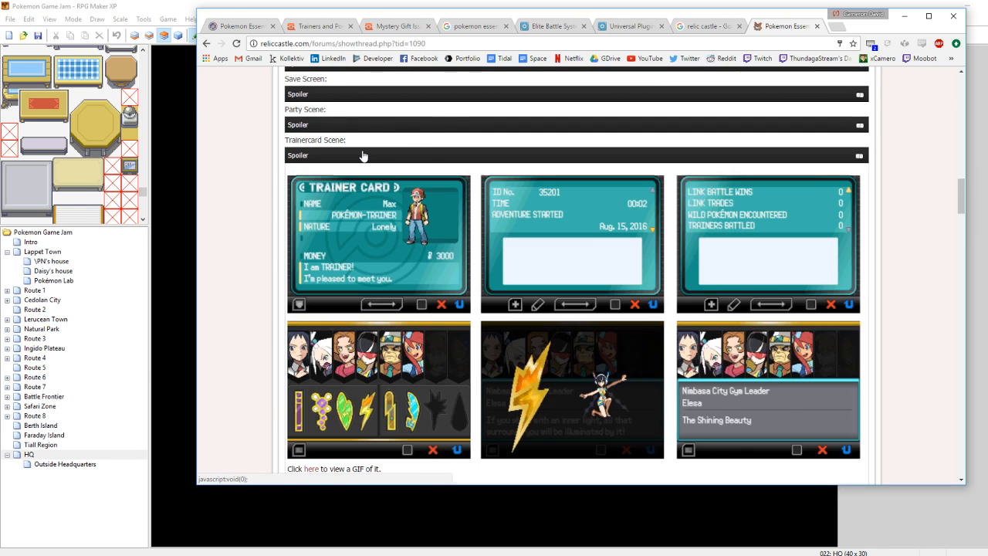
click(362, 156)
click(354, 186)
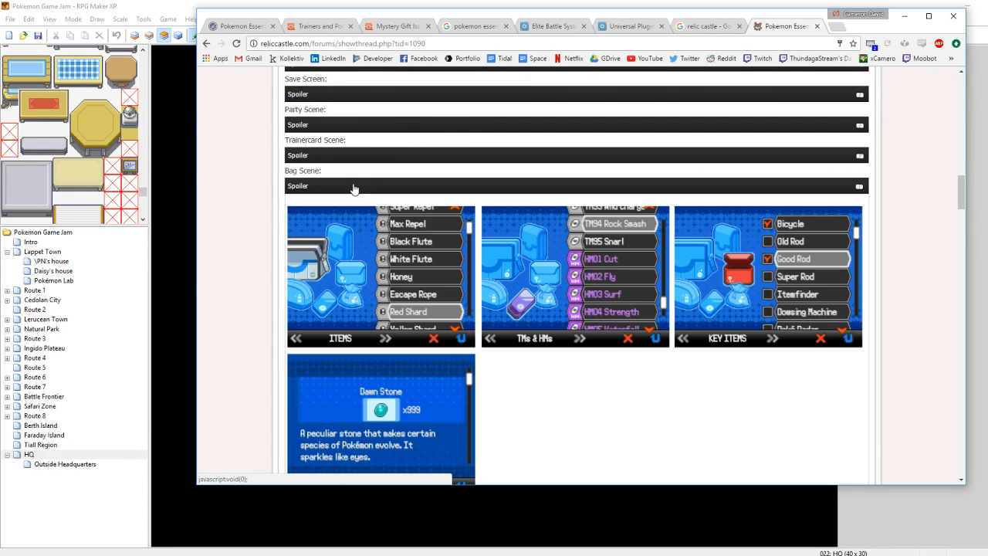
click(353, 189)
click(345, 216)
click(345, 216)
click(346, 218)
scroll(461, 276, down, 3)
scroll(463, 274, up, 2)
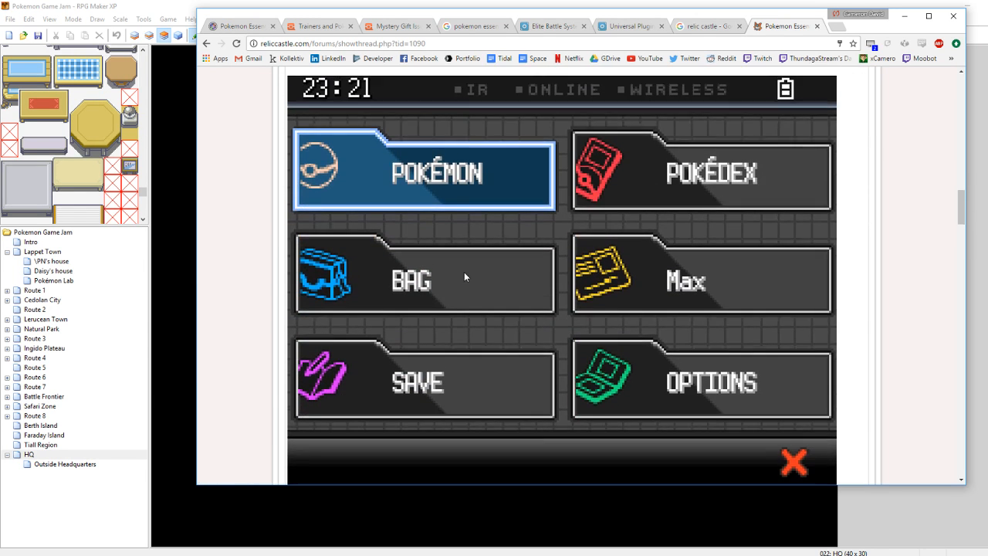
click(353, 162)
Examine the Pokedex, Registered Item Scene and Summary Scene previews in the thread
click(333, 193)
click(340, 194)
click(342, 195)
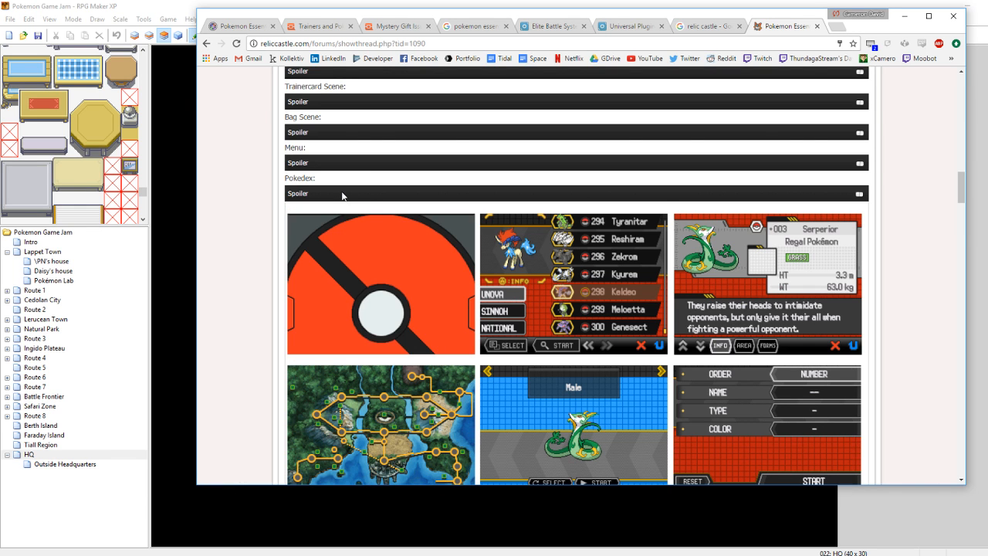
click(342, 195)
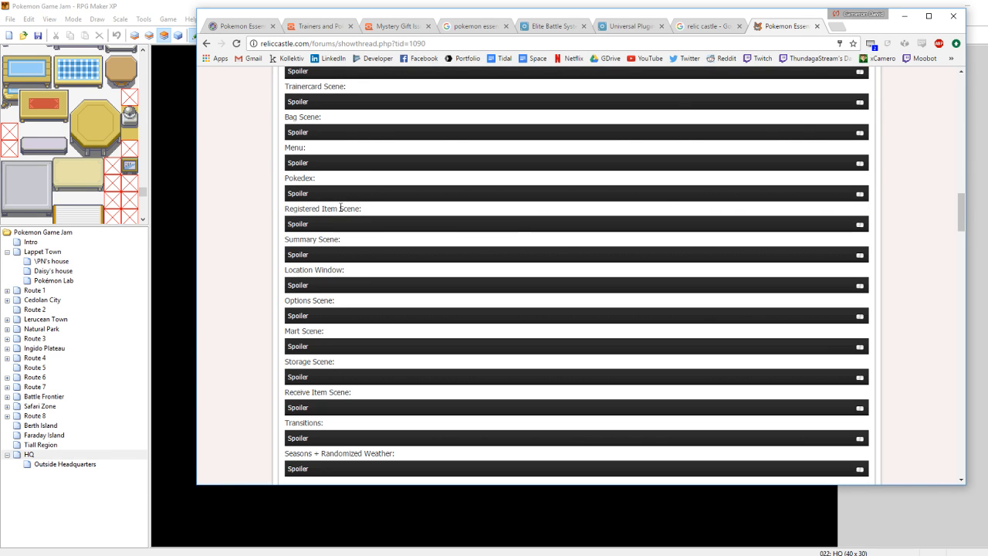
click(337, 224)
click(343, 225)
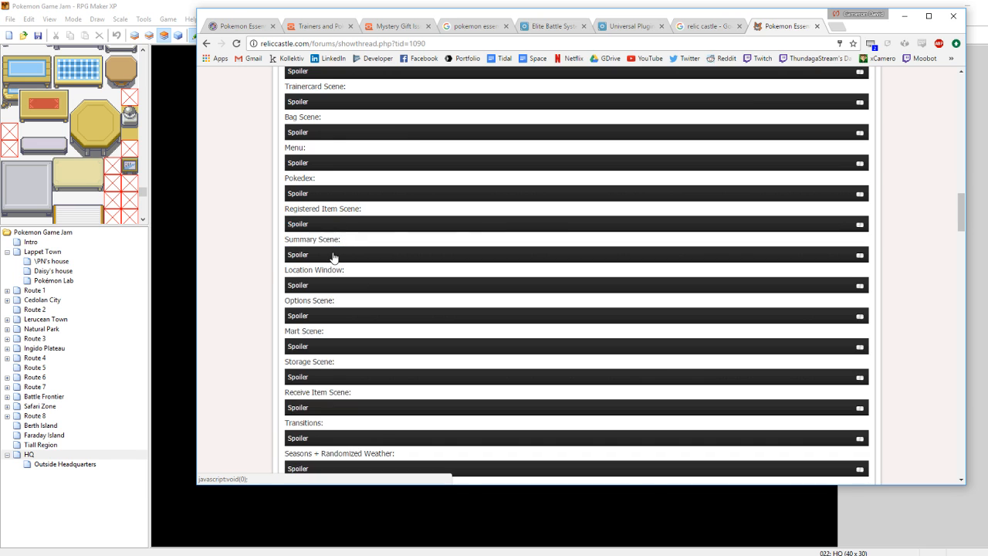
click(333, 255)
scroll(332, 231, down, 1)
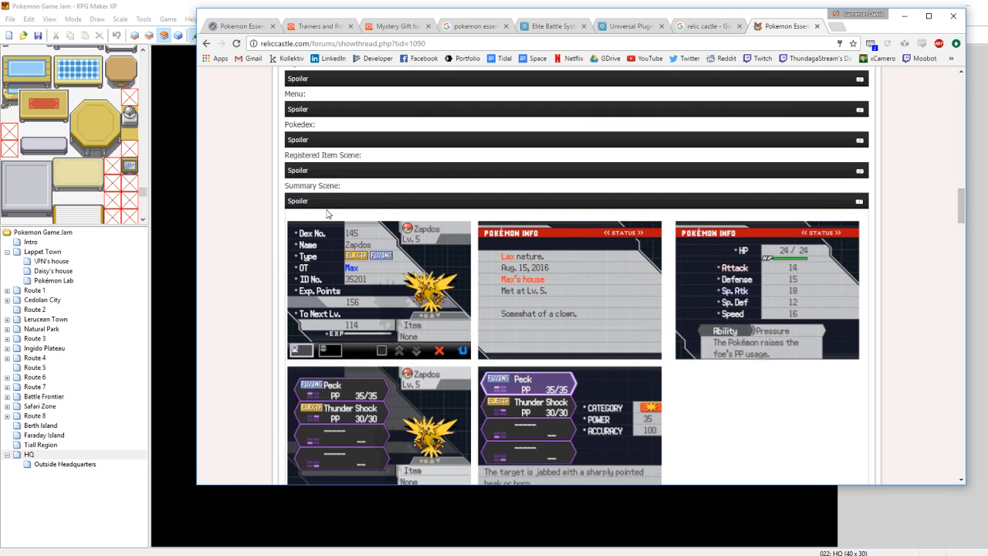
click(329, 201)
click(456, 41)
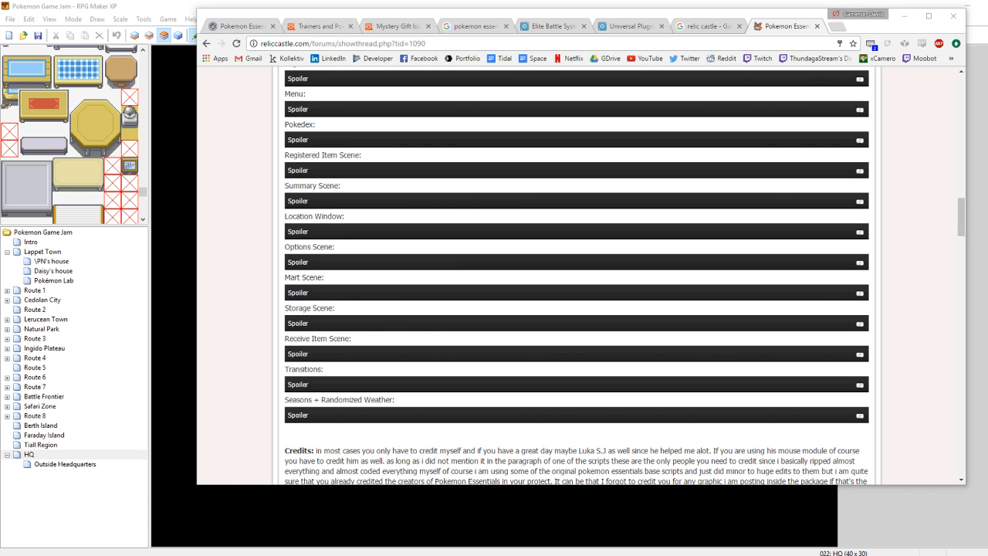
Examine the Storage Scene, Receive Item Scene, Transitions and Seasons + Randomized Weather previews
click(347, 325)
scroll(371, 278, down, 2)
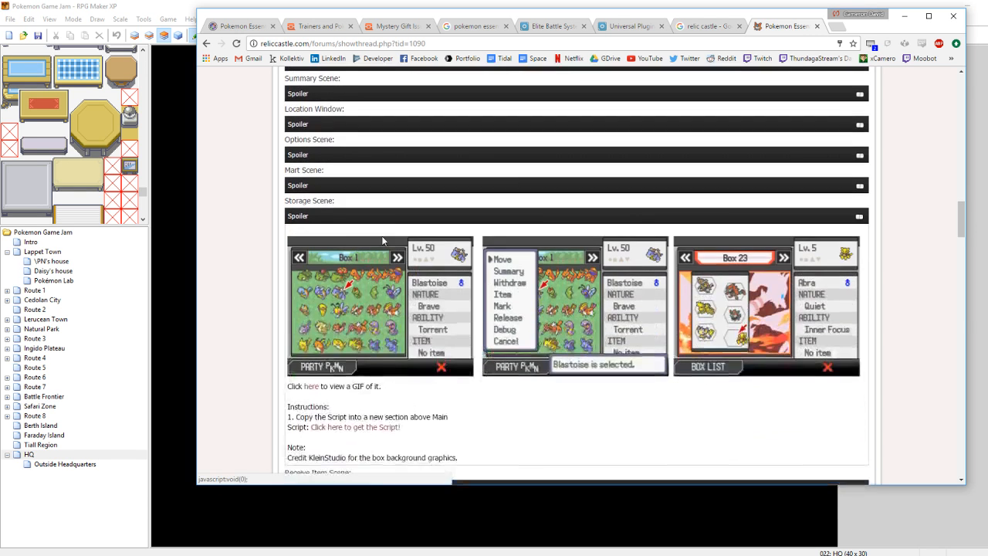
click(397, 216)
click(367, 247)
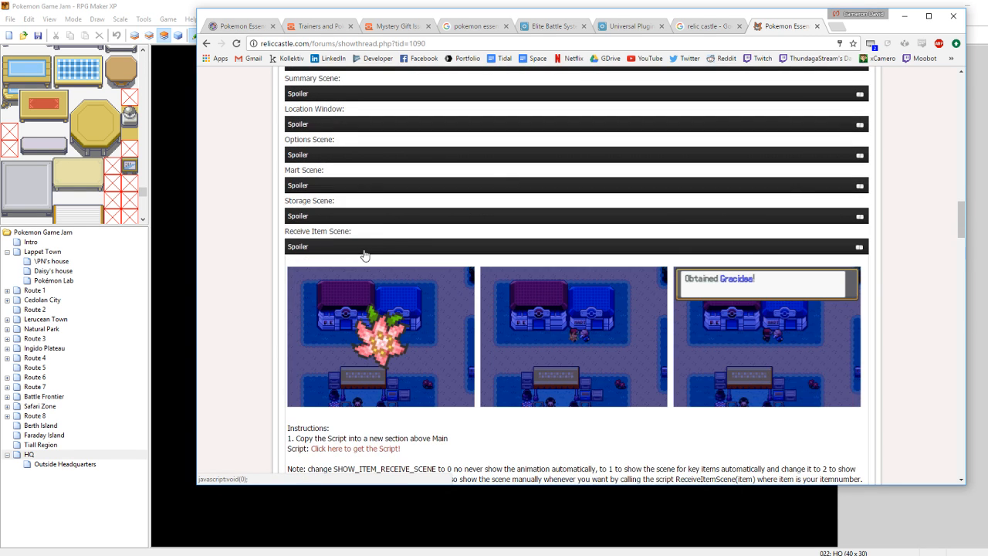
click(365, 247)
click(342, 276)
click(342, 276)
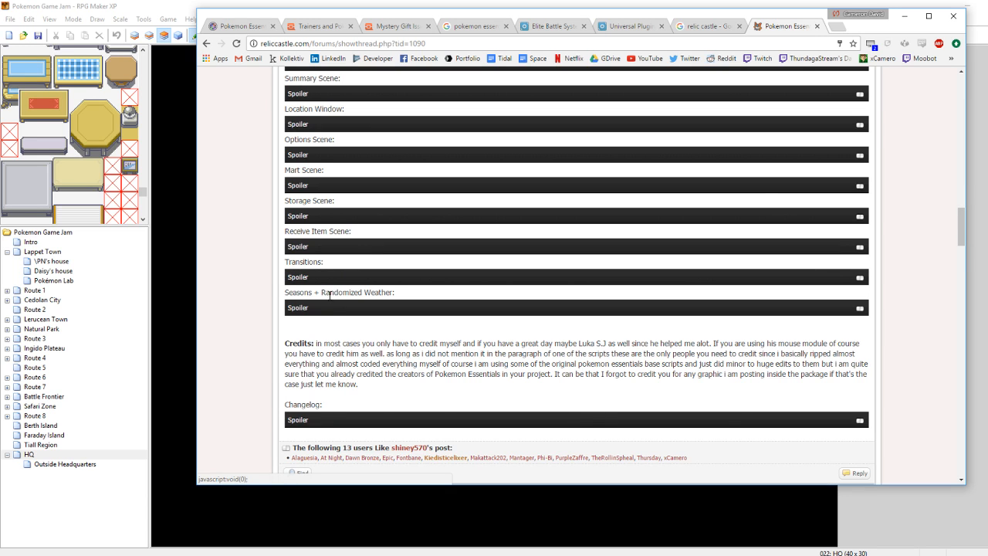
click(324, 308)
scroll(335, 256, down, 1)
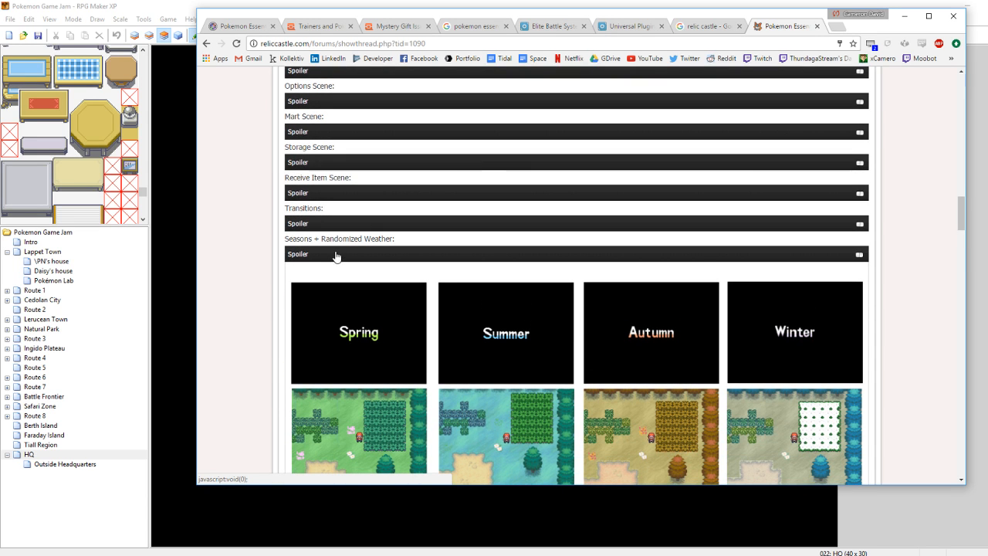
click(335, 256)
Skim the BW2 Mod thread once more and switch back to RPG Maker XP
scroll(336, 259, down, 3)
scroll(512, 269, up, 9)
scroll(513, 268, up, 6)
scroll(516, 262, down, 2)
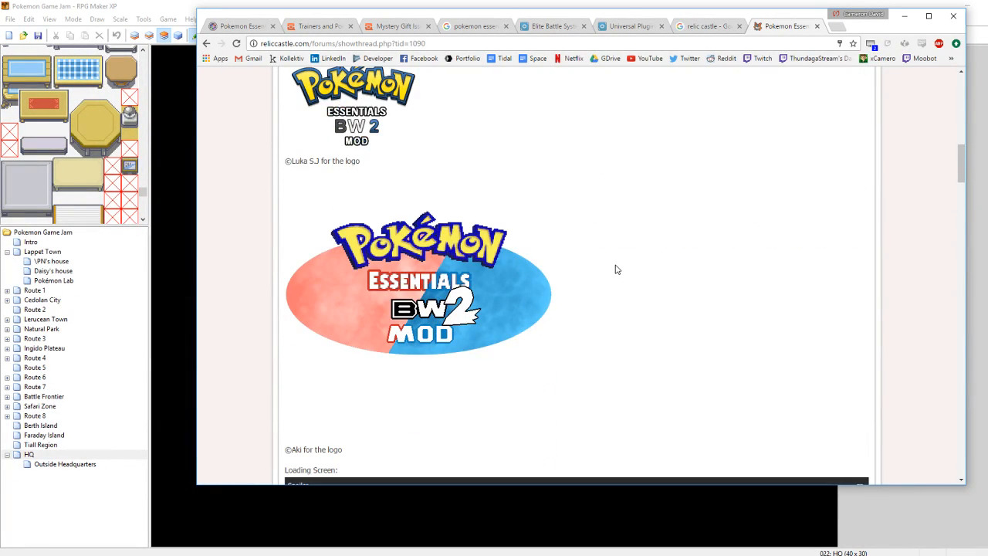
scroll(617, 270, down, 4)
click(573, 5)
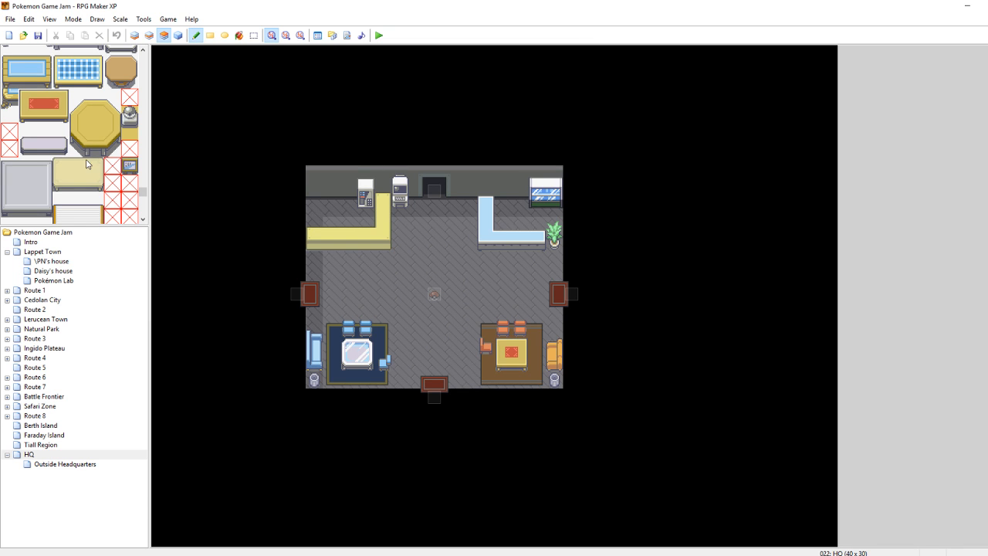
Place the orange shelving unit against the north wall, directly west of the grey machine behind the yellow counter
mouse_move(143, 193)
mouse_down()
mouse_move(143, 204)
mouse_move(145, 127)
mouse_move(147, 199)
mouse_move(149, 175)
mouse_up()
drag(112, 123, 94, 87)
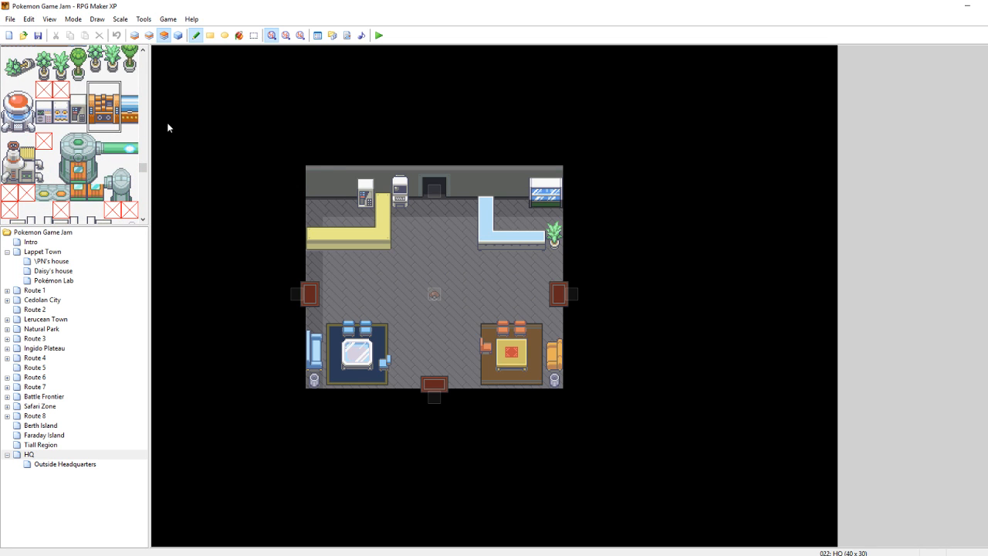
click(321, 186)
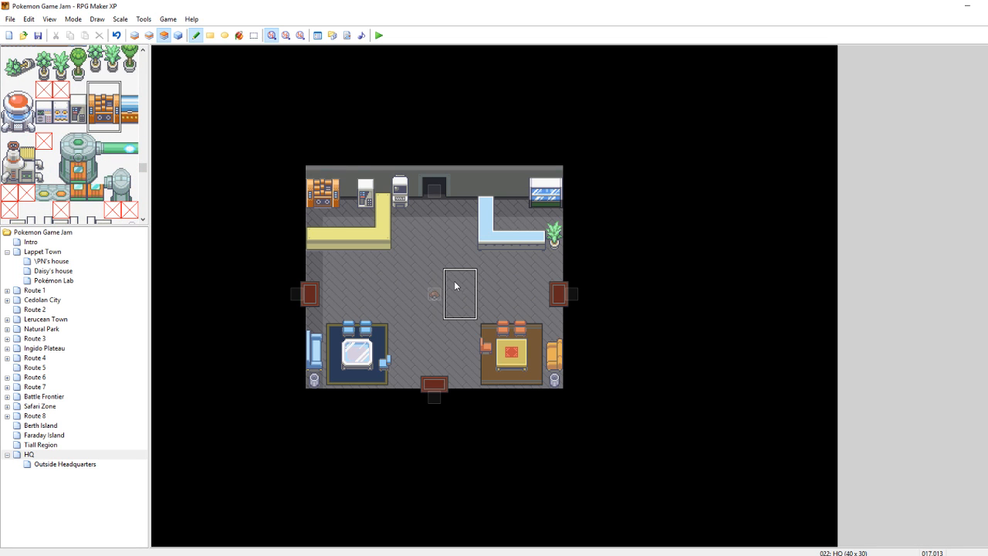
click(331, 175)
right_click(365, 227)
Place the small white cabinet in the northwest corner, beside the orange shelving unit
drag(66, 114, 67, 124)
click(314, 191)
right_click(298, 161)
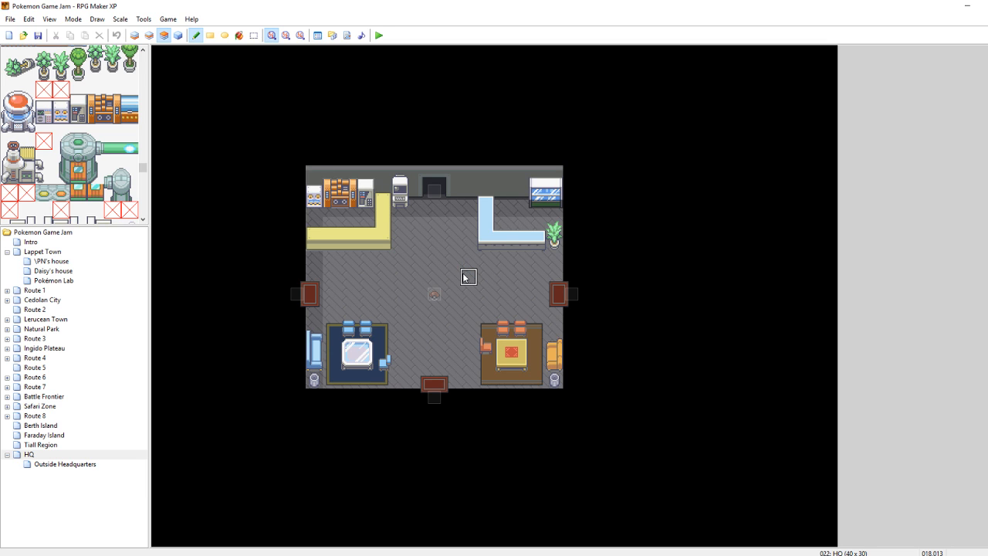
Place the white bookshelf against the north wall, directly west of the glass display case
scroll(113, 147, down, 3)
scroll(113, 148, up, 3)
scroll(112, 147, up, 10)
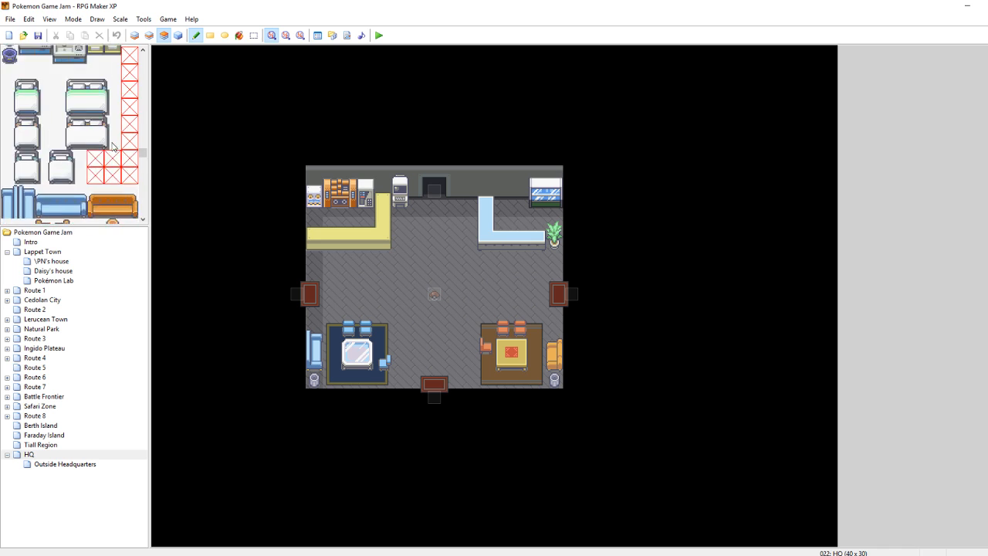
drag(78, 174, 65, 139)
click(509, 182)
right_click(502, 288)
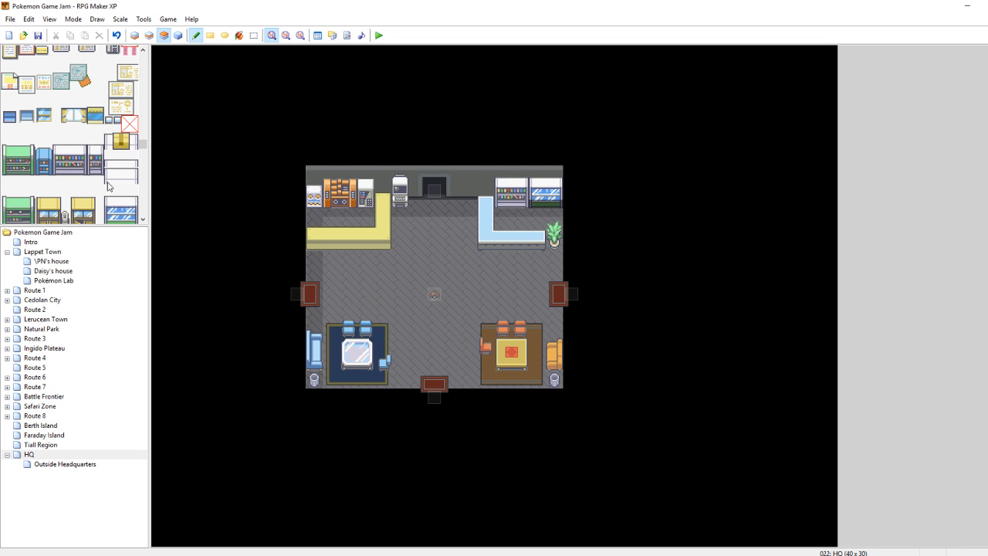
Replace the white bookshelf on the north wall with a copy of the neighbouring glass display case
scroll(108, 186, down, 4)
right_click(520, 294)
right_drag(553, 209, 539, 177)
click(505, 177)
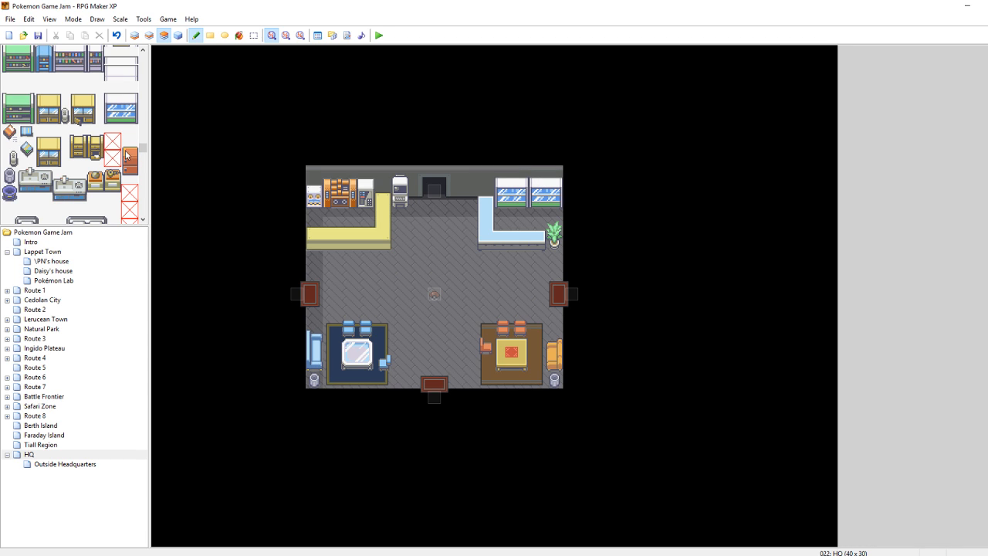
Replace the glass display case in the northeast corner with the green shelving unit and save the project
scroll(146, 159, up, 3)
drag(30, 142, 10, 108)
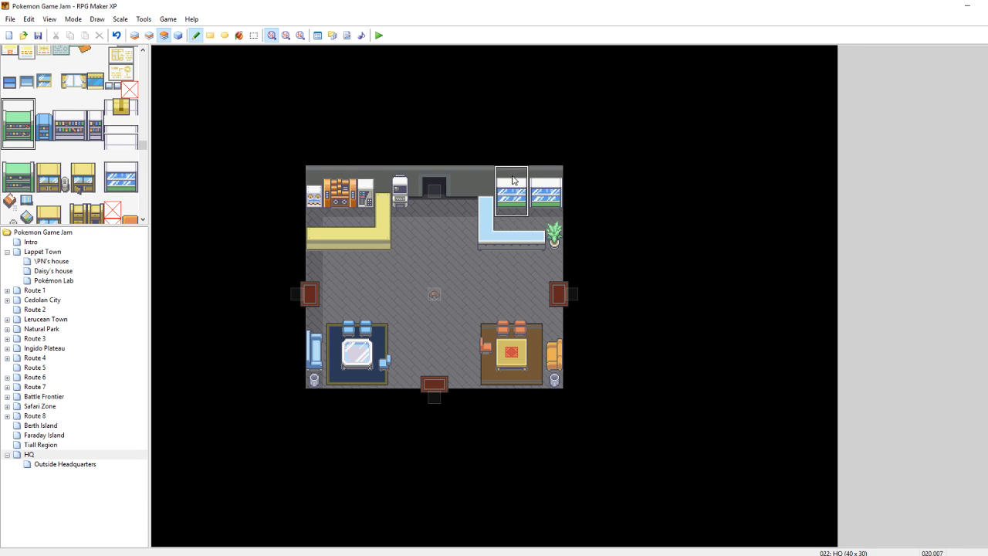
click(536, 181)
right_click(489, 301)
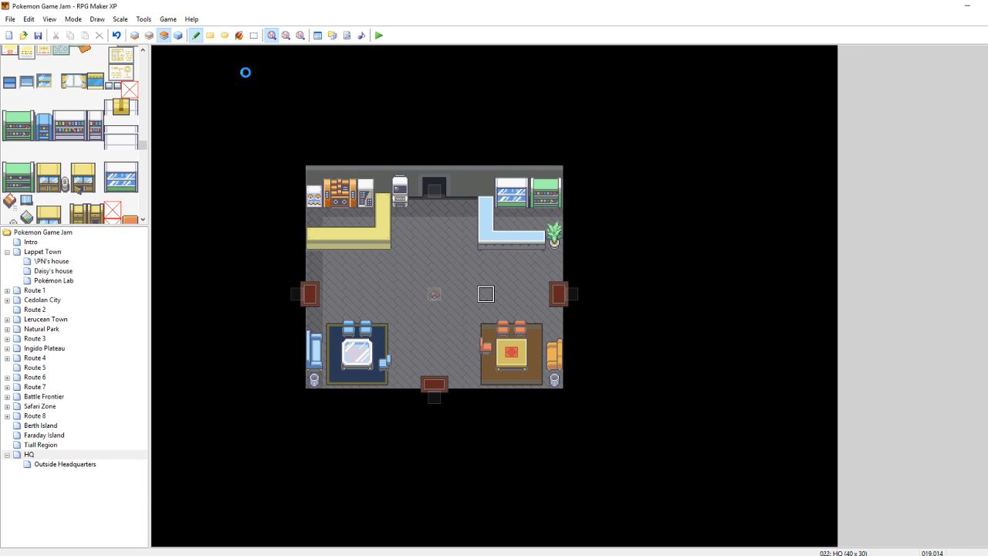
click(149, 37)
key(ctrl+s)
Switch the HQ map to event editing and open the Outside Headquarters map at the building's entrance
key(F4)
key(F4)
key(F4)
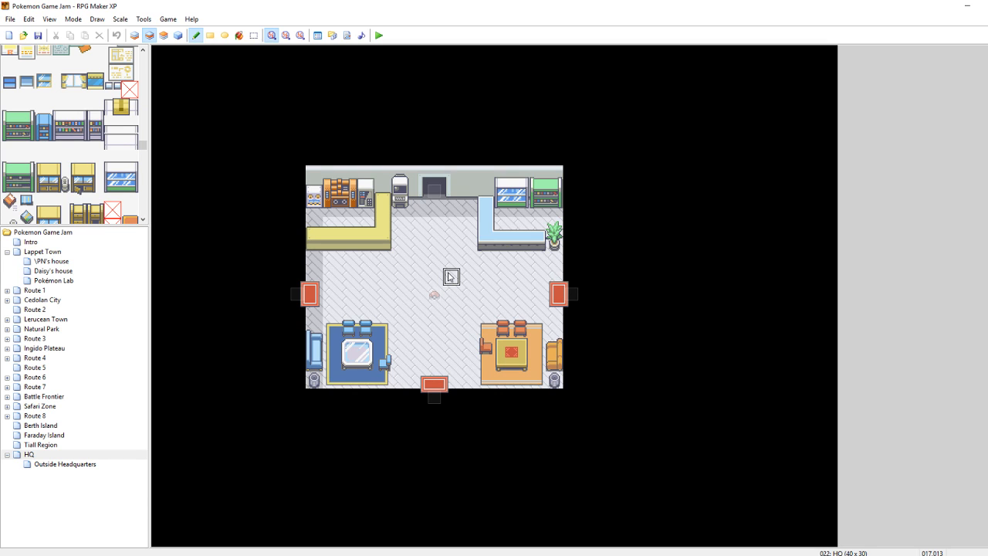
key(F7)
key(F8)
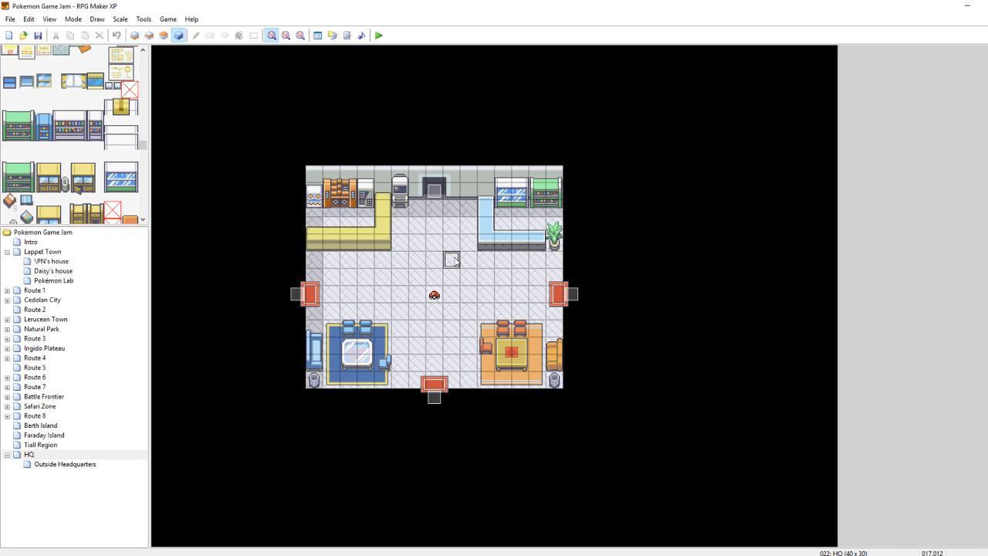
click(435, 296)
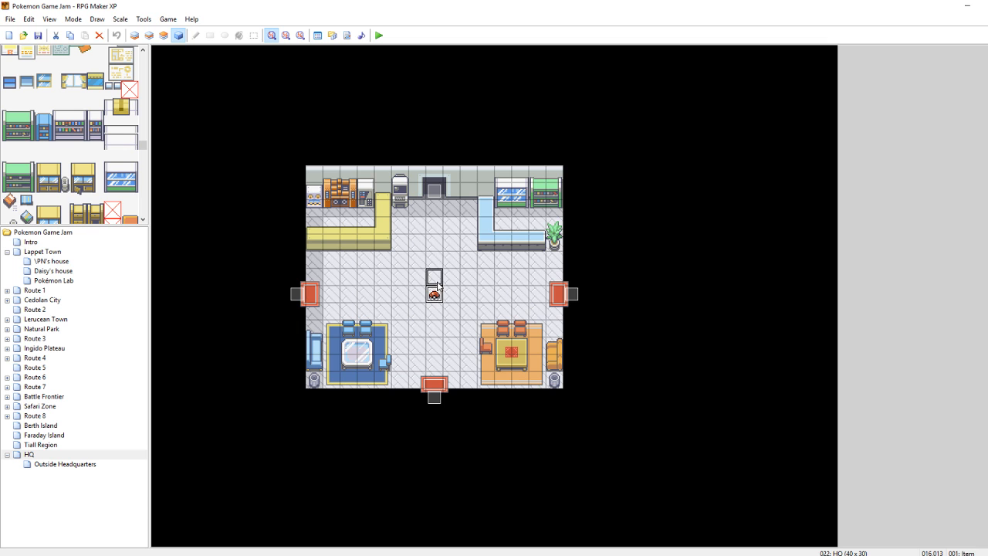
click(440, 281)
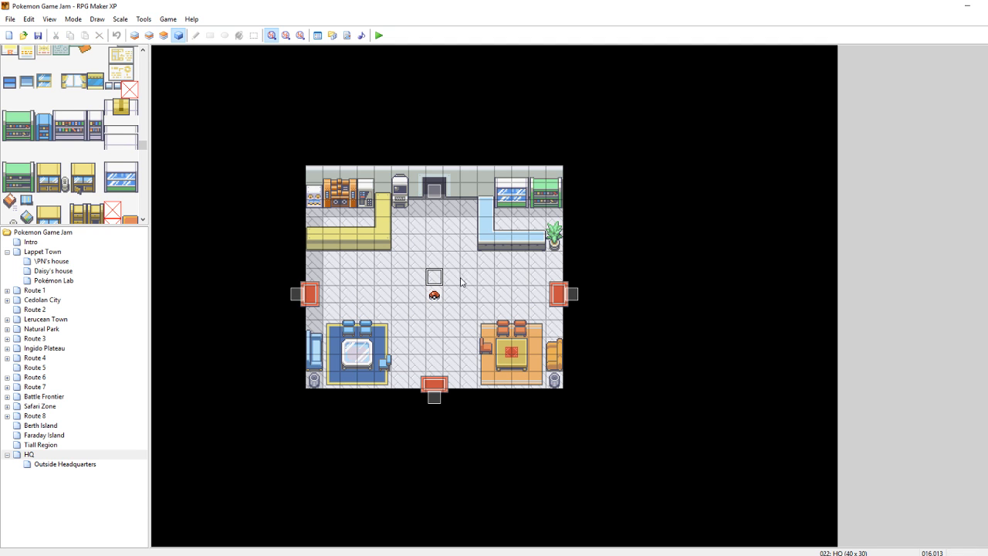
click(49, 464)
drag(987, 339, 987, 376)
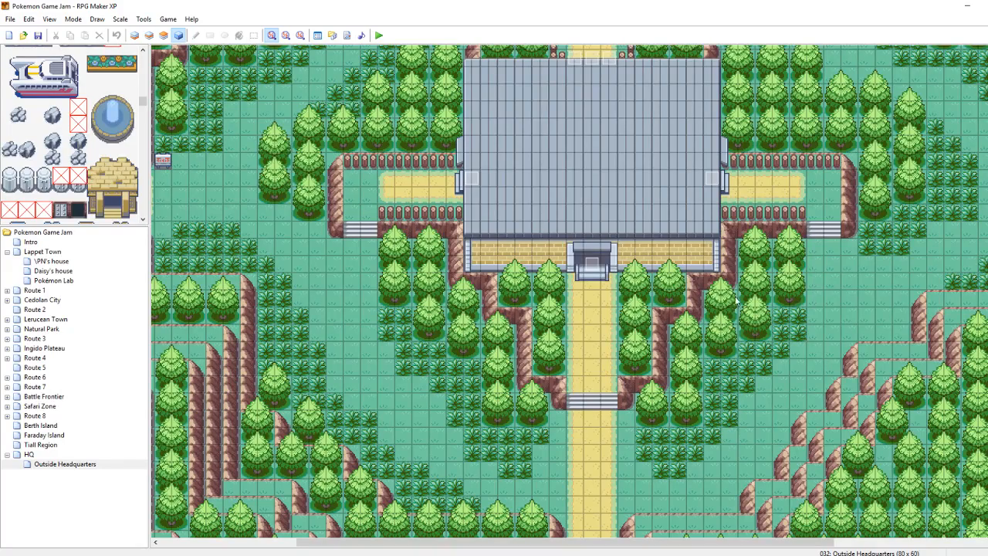
Close the two MysteryGift files in Notepad++ and open encounters.txt from the Pokemon Game Jam project's PBS folder
key(alt+Tab)
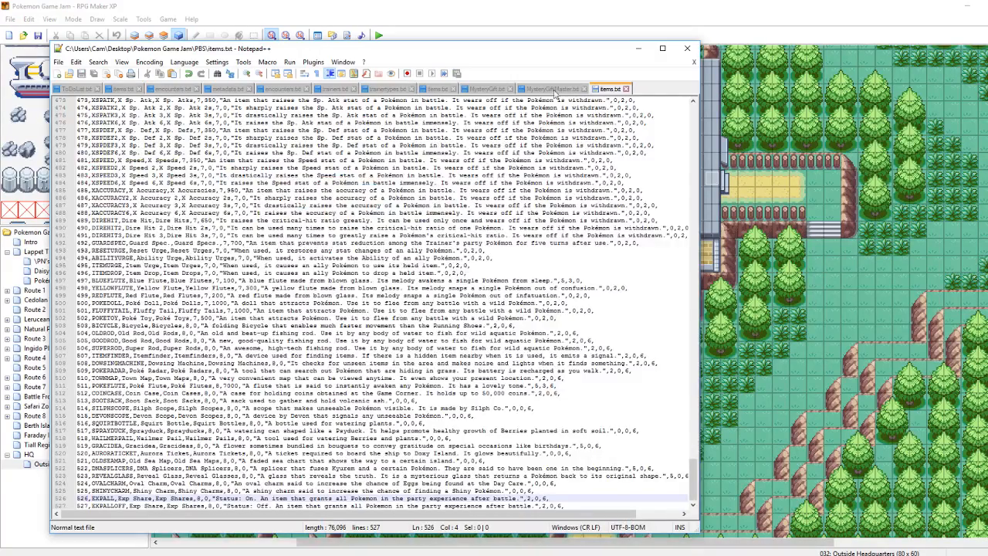
drag(592, 92, 494, 91)
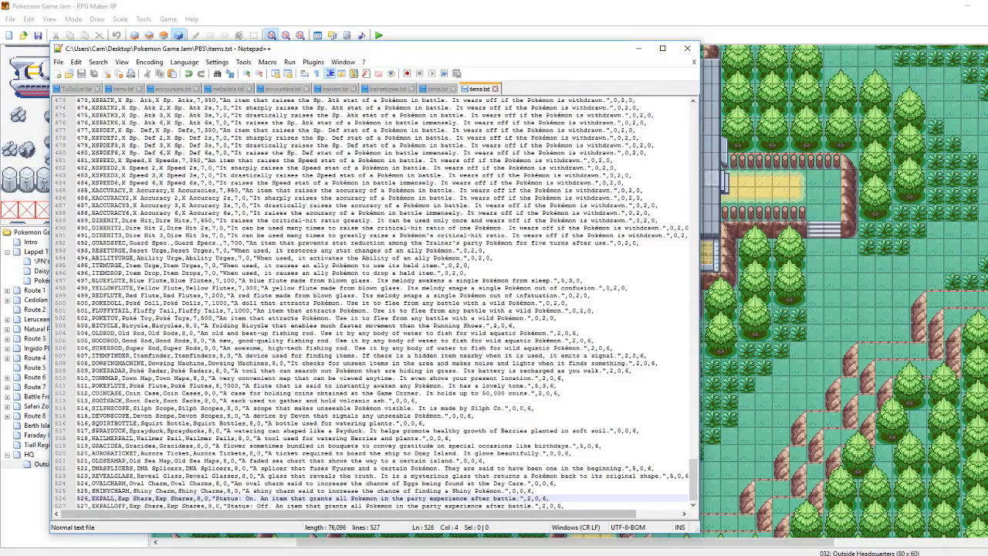
mouse_move(131, 541)
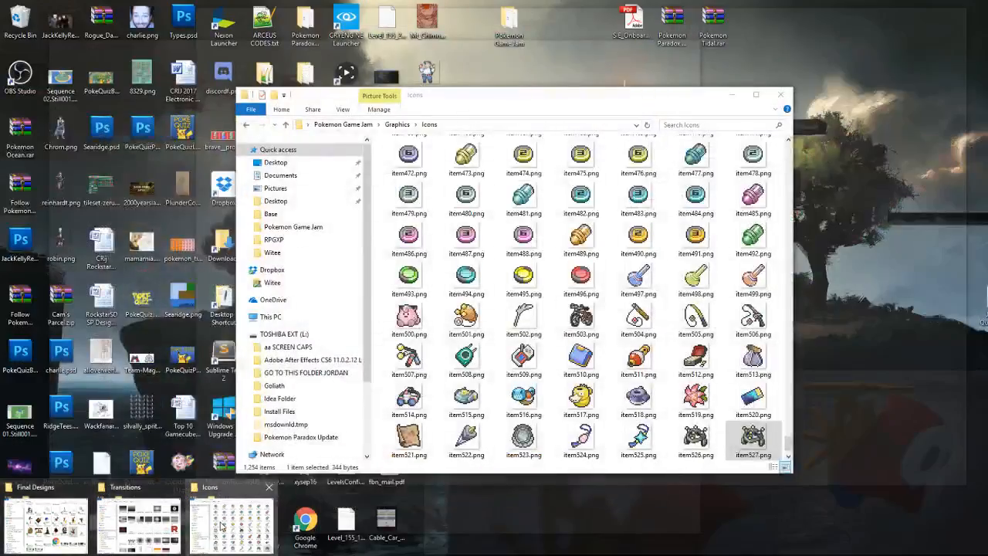
click(230, 525)
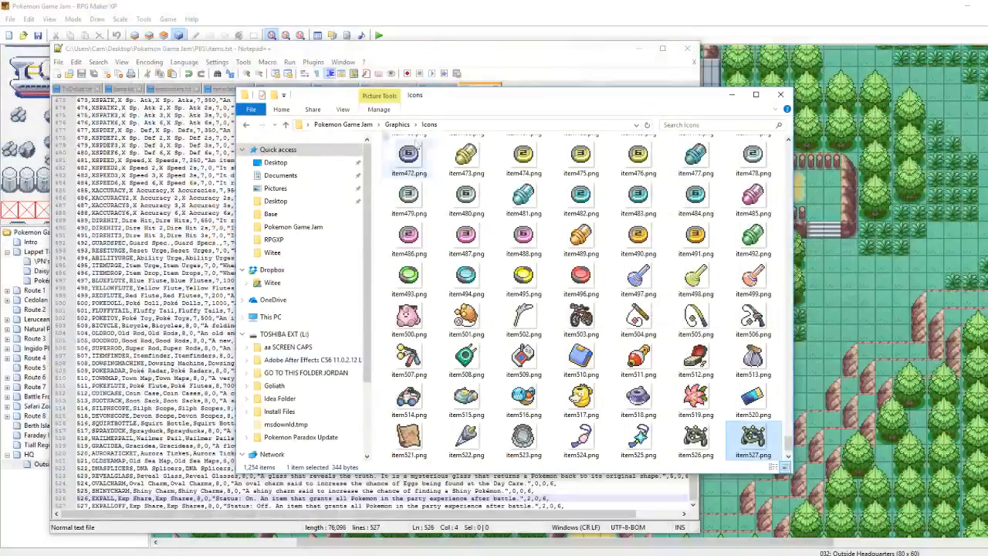
click(396, 124)
click(343, 124)
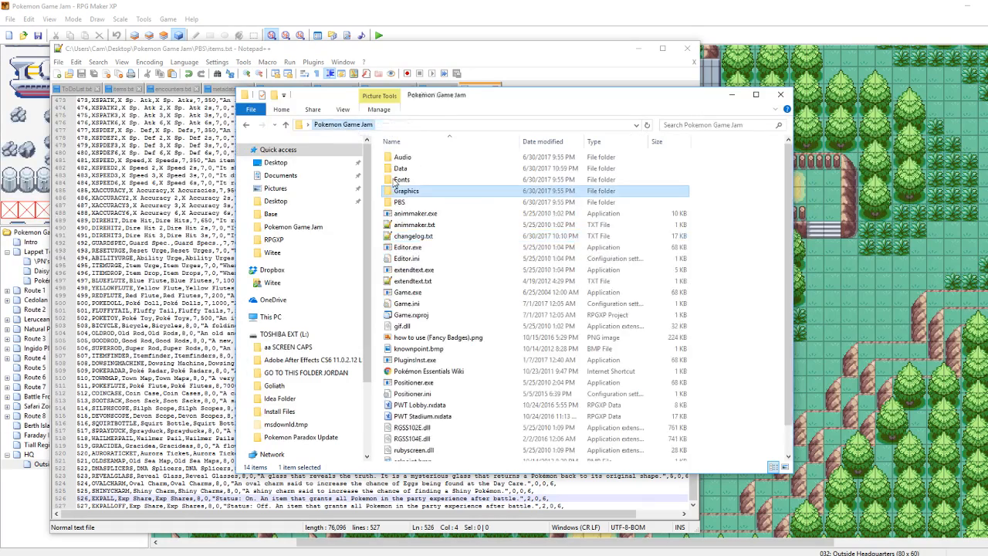
double_click(405, 203)
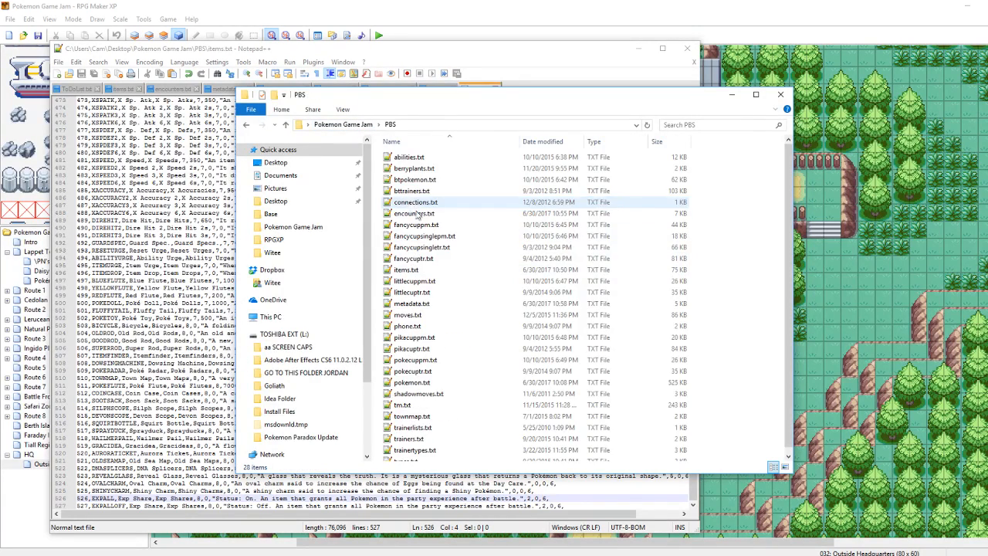
scroll(442, 442, down, 1)
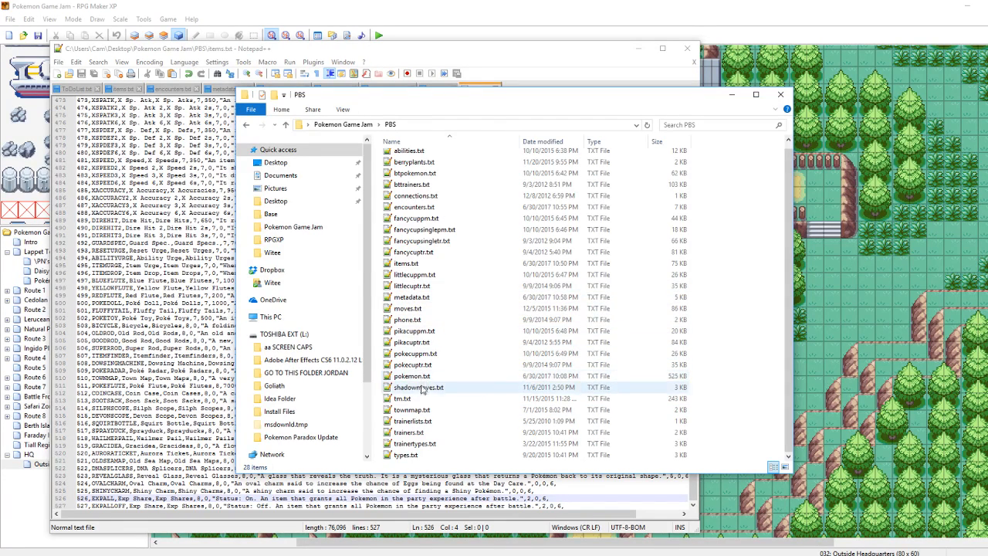
scroll(422, 401, up, 1)
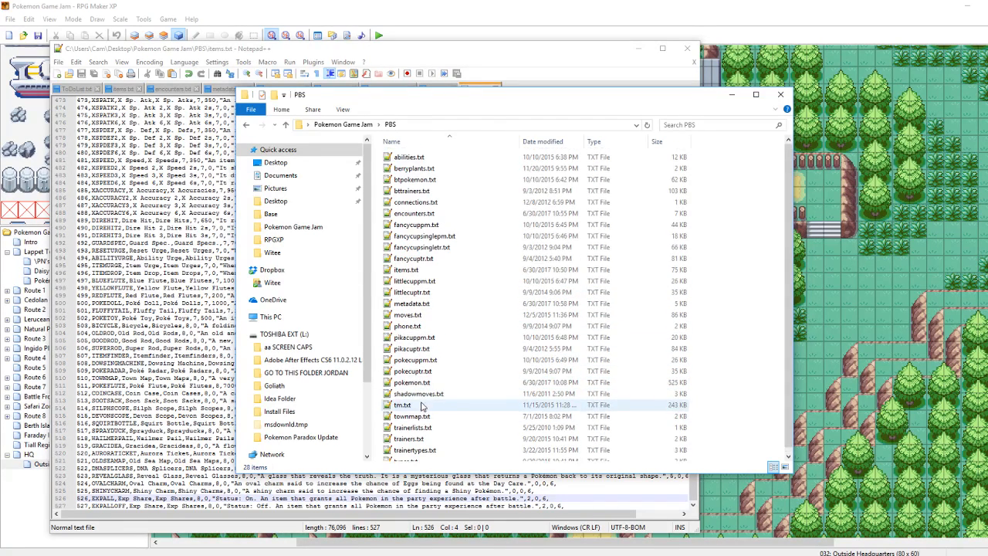
double_click(417, 213)
Search encounters.txt for "bulb" to find the Outside Headquarters encounter list
scroll(326, 300, down, 5)
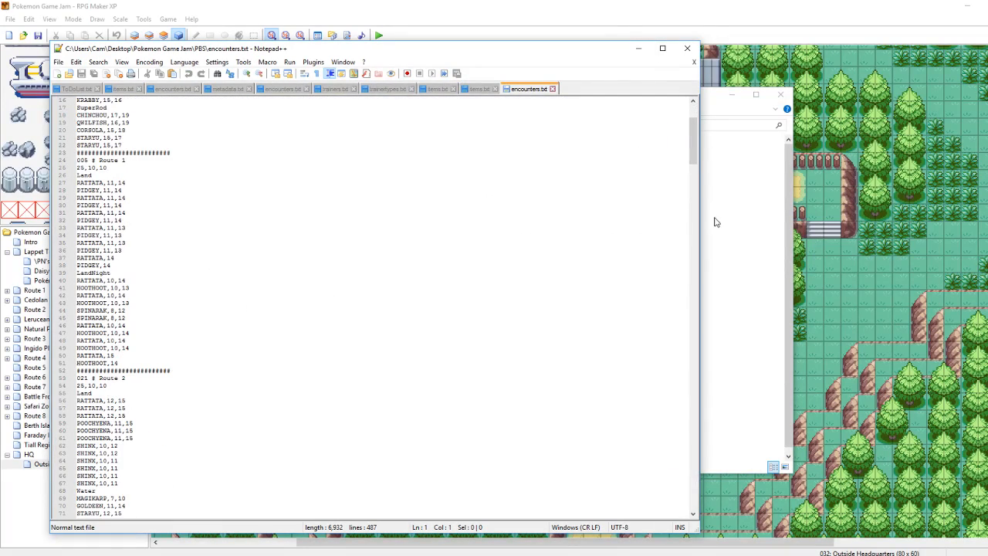
drag(694, 146, 312, 427)
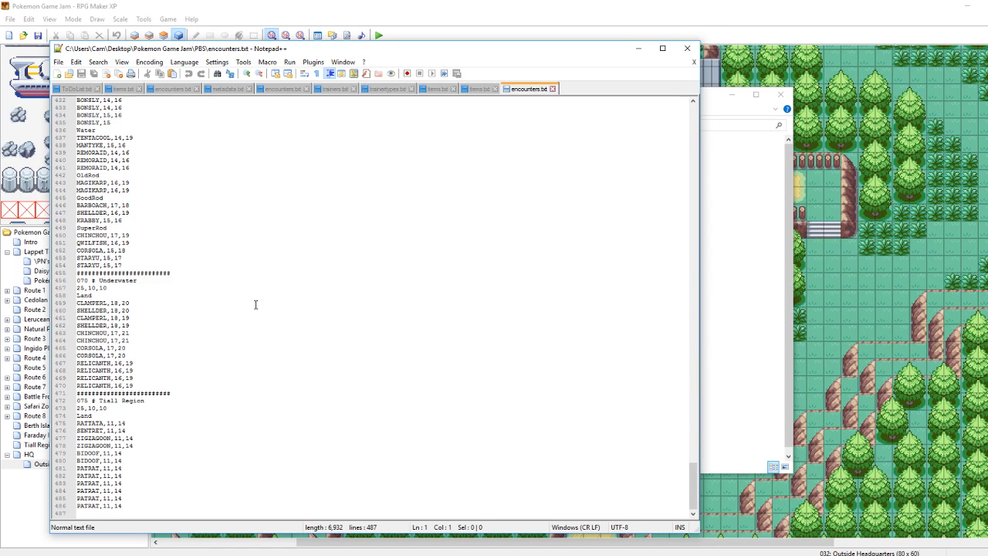
scroll(255, 304, up, 3)
scroll(255, 304, down, 3)
click(258, 369)
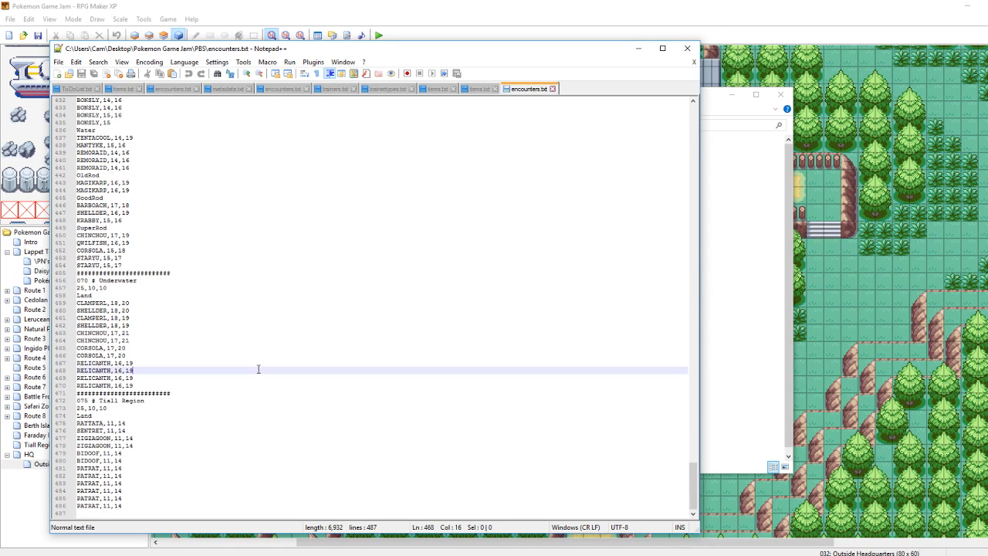
key(ctrl+f)
text(bulb)
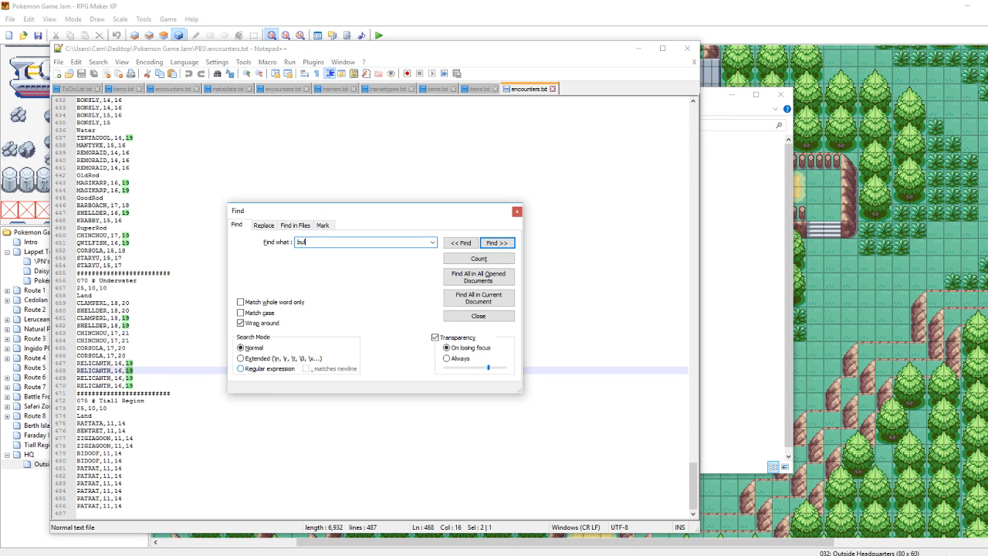
key(Return)
click(516, 211)
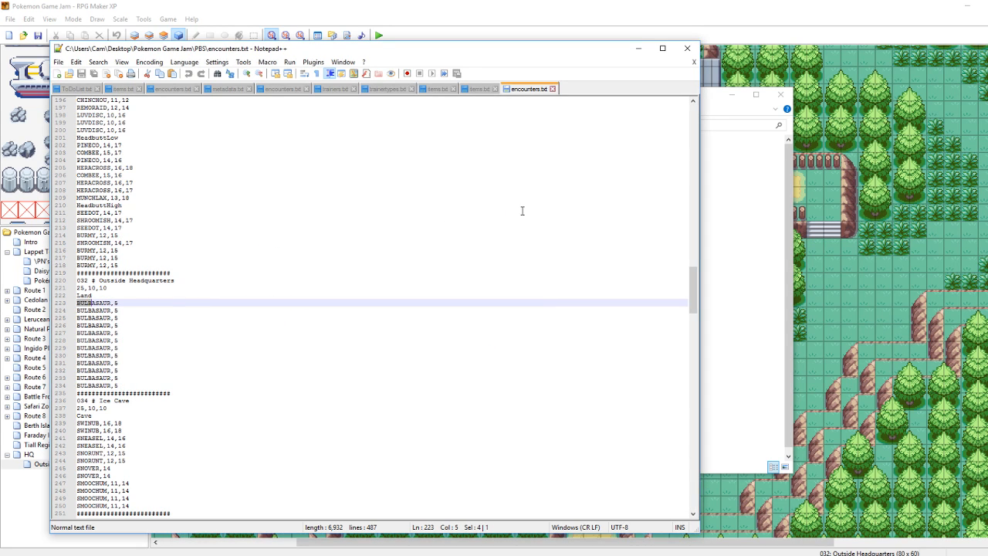
Replace the first Outside Headquarters land encounter with RATTATA and save the file
click(72, 302)
double_click(88, 306)
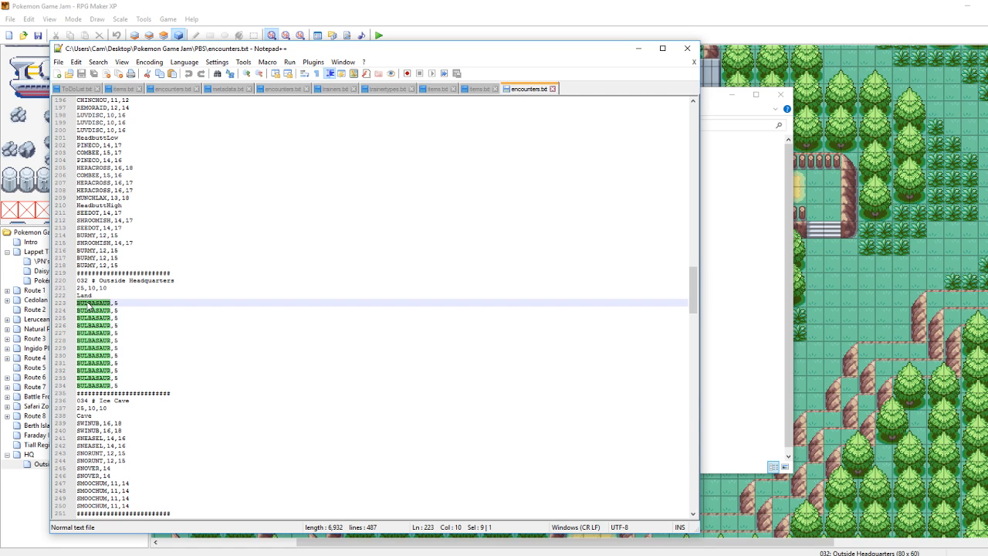
text(RATTAT)
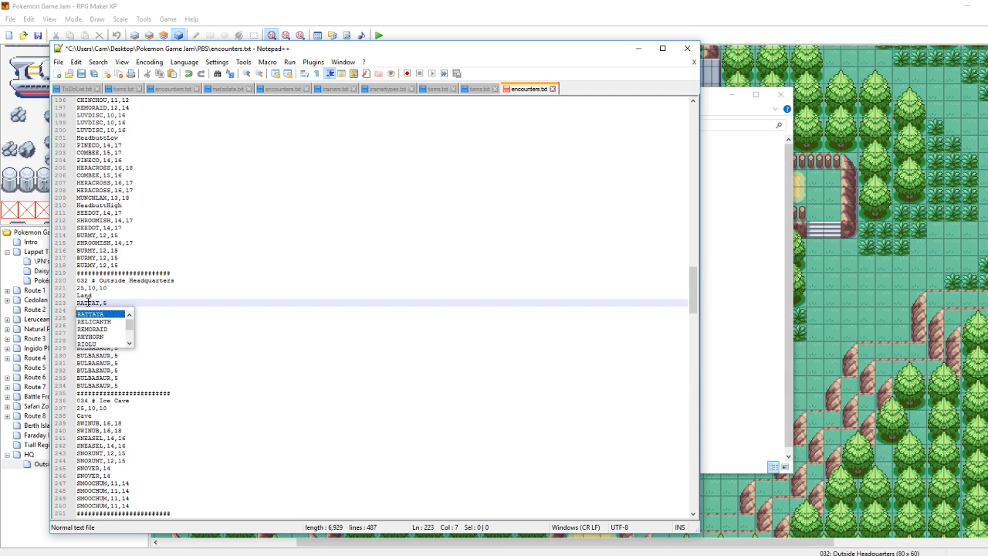
text(A)
key(ctrl+s)
Set the level range to 2,5 for the RATTATA entry and the BULBASAUR entry directly below it
click(116, 303)
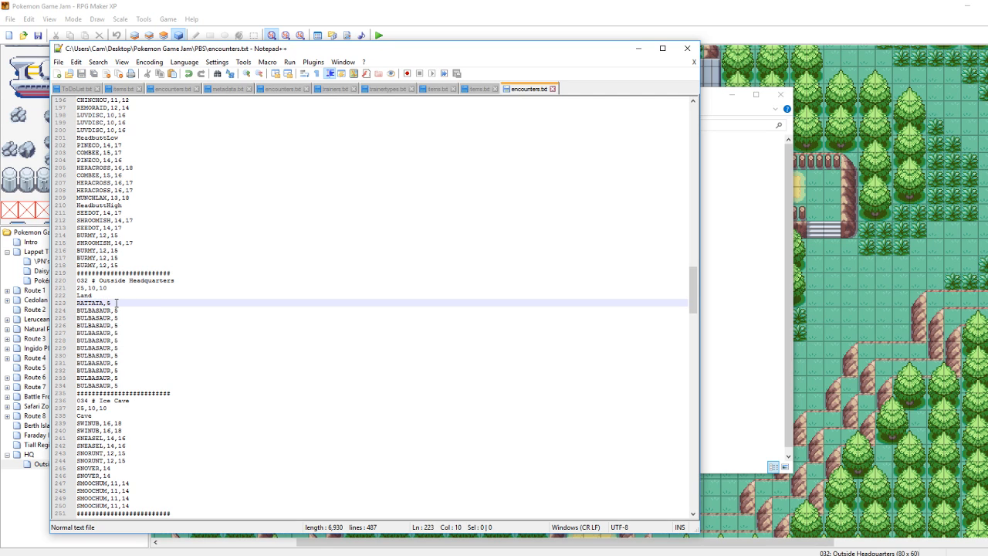
key(BackSpace)
text(2)
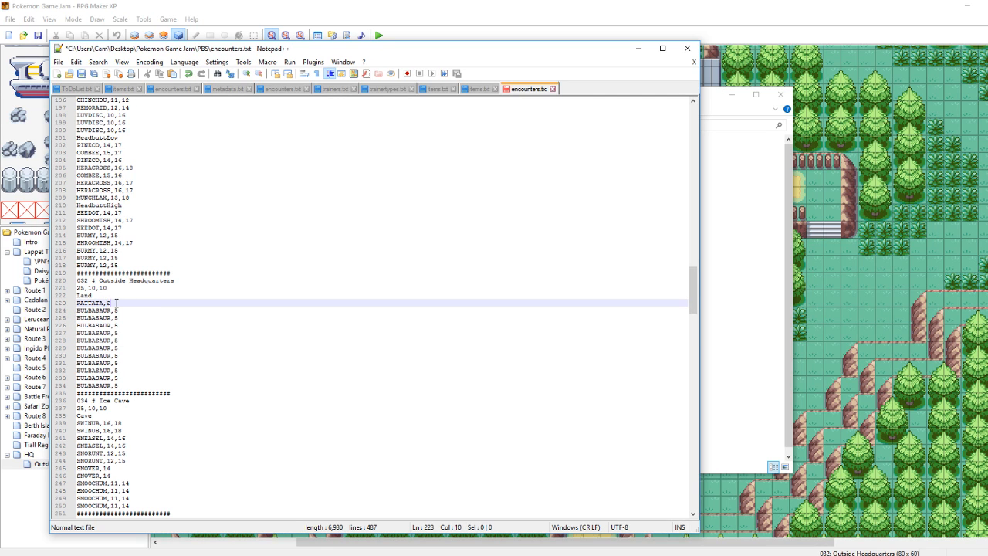
key(BackSpace)
key(BackSpace)
text(20)
text(5)
key(Down)
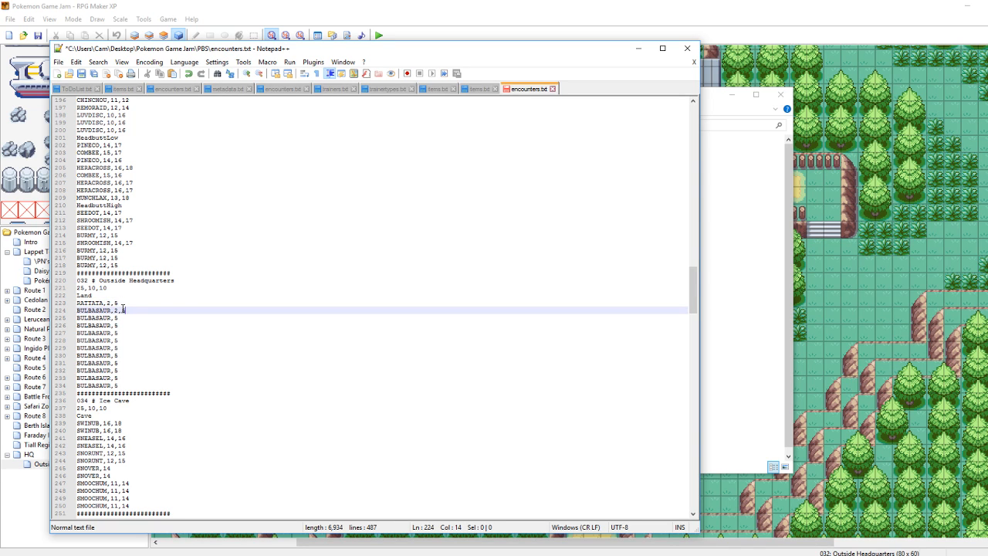
Set the level range to 2,5 for the BULBASAUR entries on lines 225 through 228
drag(151, 309, 121, 313)
click(125, 317)
text(2,5)
key(Down)
key(BackSpace)
text(2,5)
key(Down)
key(BackSpace)
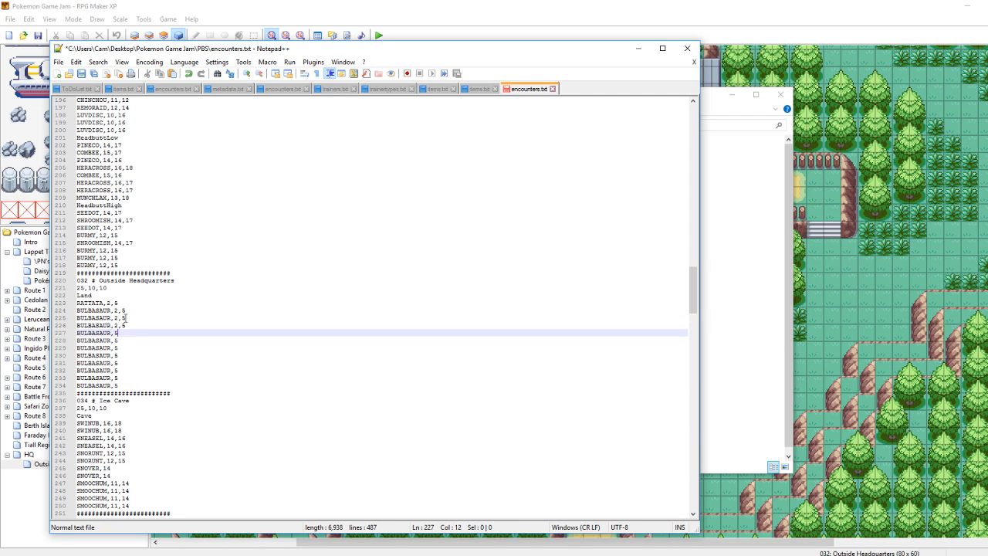
text(2,5)
key(Down)
key(BackSpace)
scroll(125, 317, down, 1)
text(2,2,)
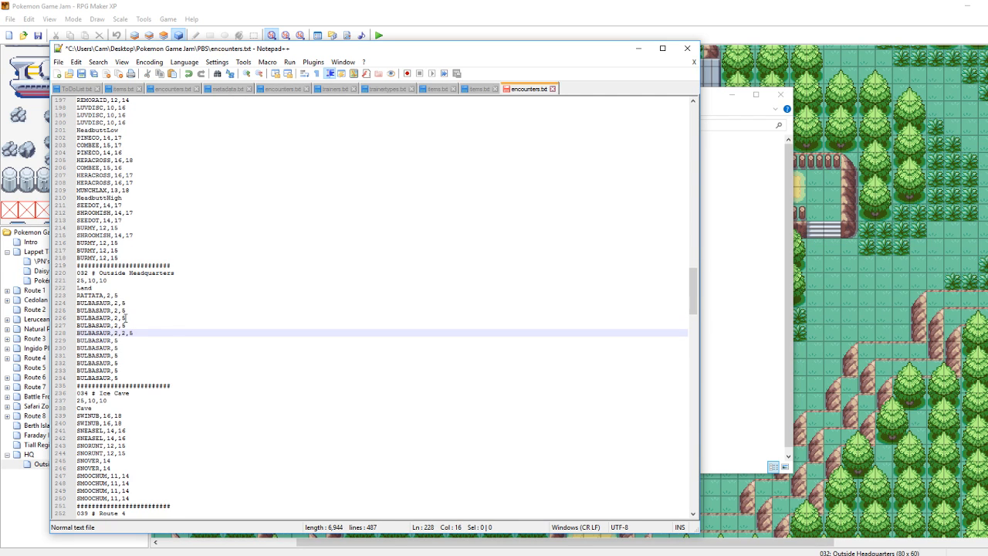
text(5)
Set the level range to 2,5 for the remaining BULBASAUR entries on lines 229 through 234 and save the file
key(Down)
key(BackSpace)
key(Down)
key(BackSpace)
text(2,5)
key(Down)
key(BackSpace)
text(2,5)
key(Down)
key(BackSpace)
text(2,5)
key(Down)
key(BackSpace)
text(2,5)
key(Down)
key(BackSpace)
text(2,5)
key(ctrl+s)
Replace the second Outside Headquarters land encounter with PIDGEY and save the file
click(91, 302)
double_click(91, 303)
text(PIDGEY)
key(ctrl+s)
Replace the third Outside Headquarters land encounter with WURMPLE
click(91, 304)
click(95, 310)
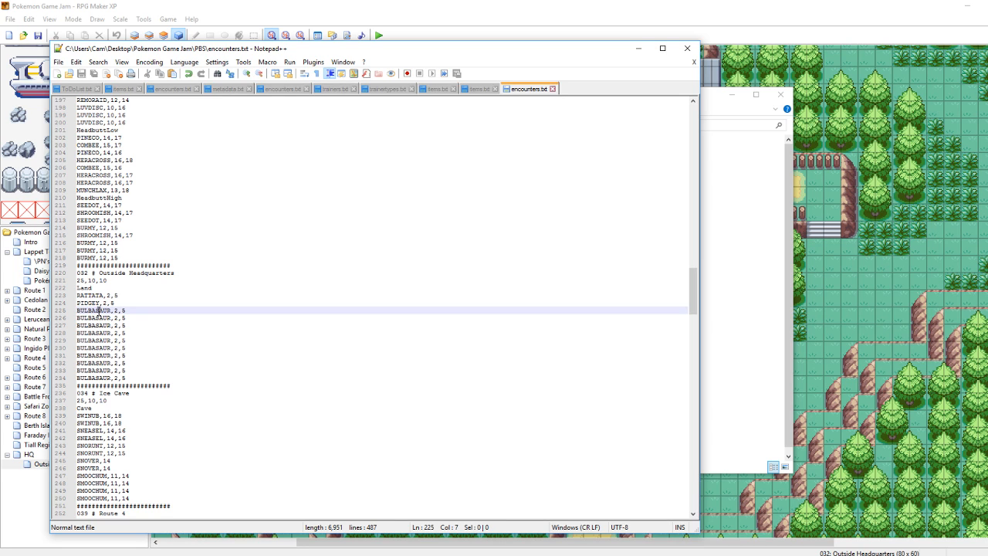
double_click(99, 311)
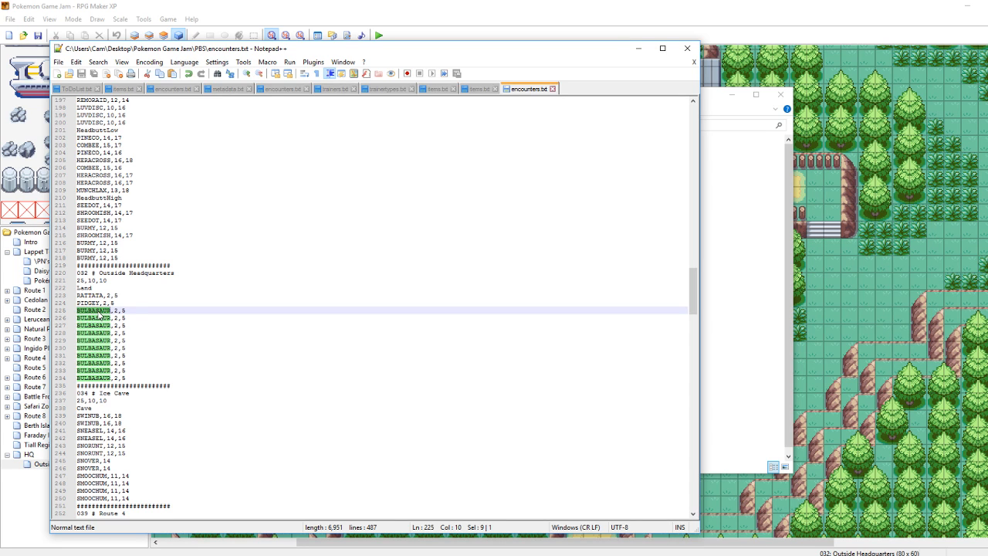
text(WURMPLE)
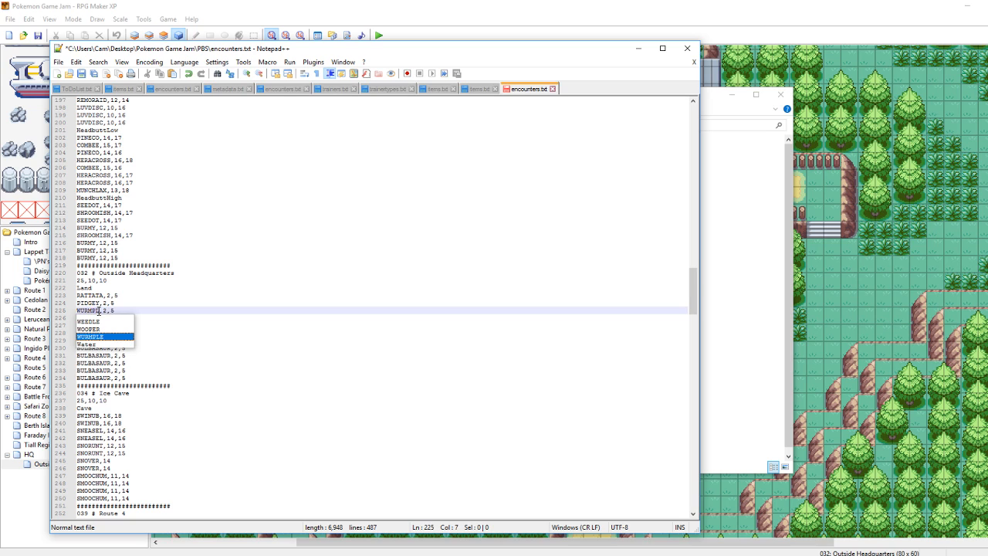
key(Escape)
Replace the fourth and fifth Outside Headquarters land encounters with CATERPIE and SENTRET
double_click(105, 318)
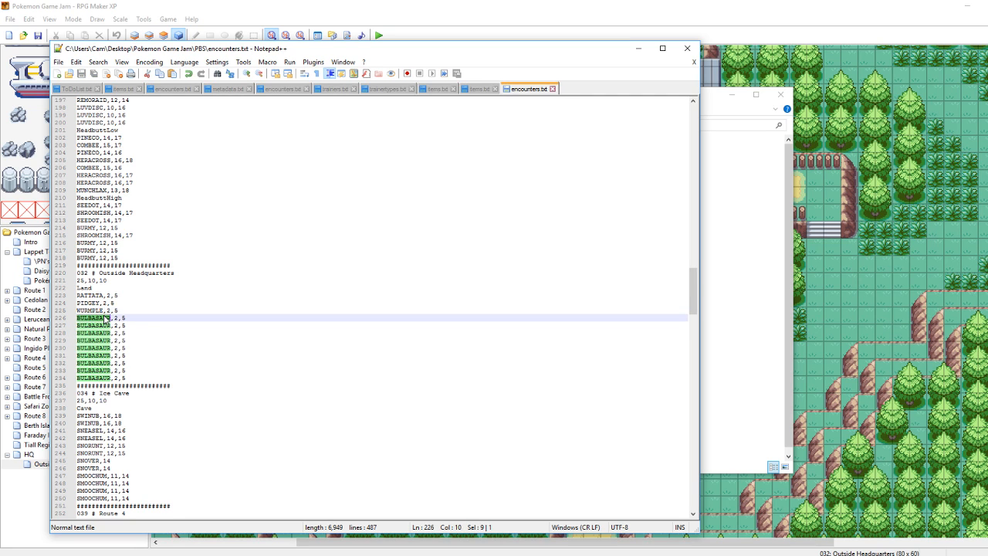
text(CATERPIE)
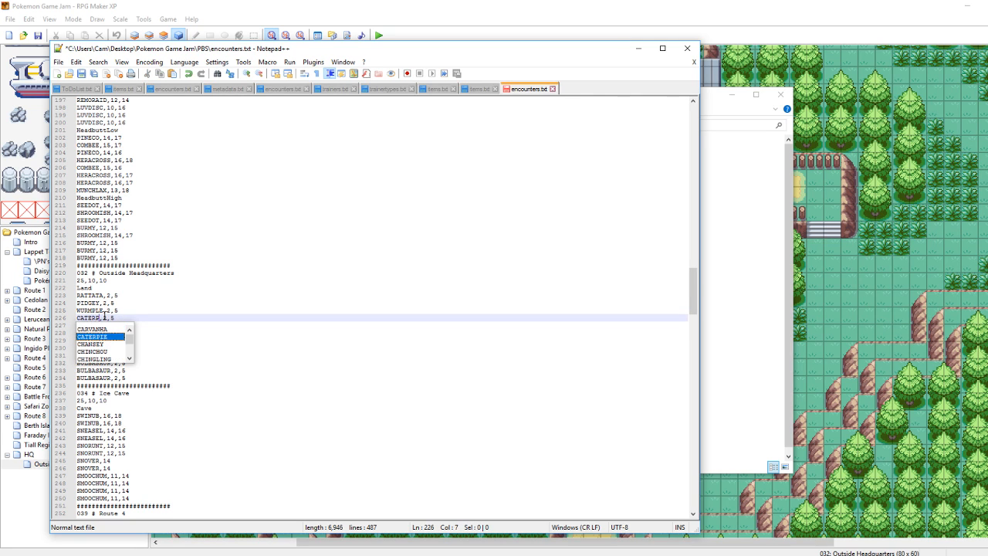
key(Escape)
double_click(105, 326)
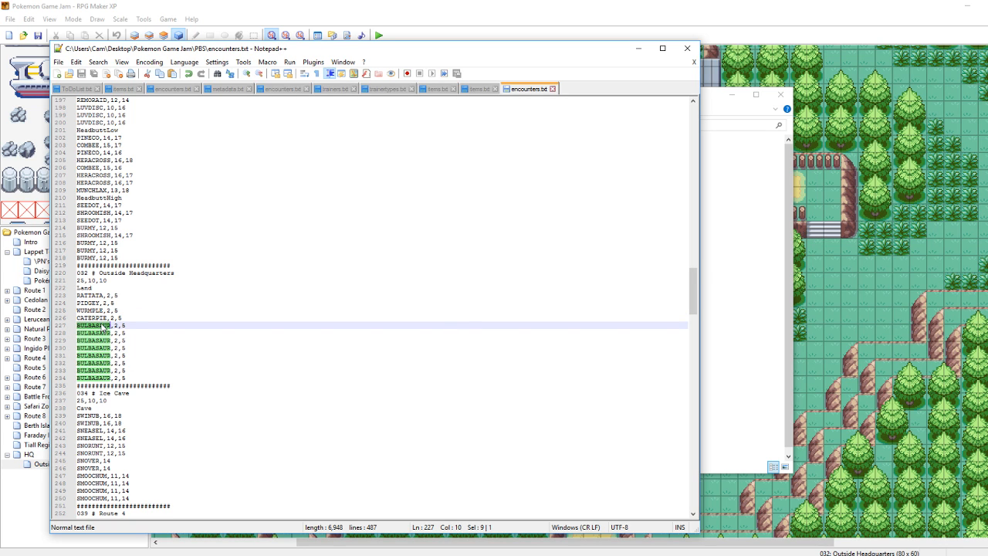
text(SENTRET)
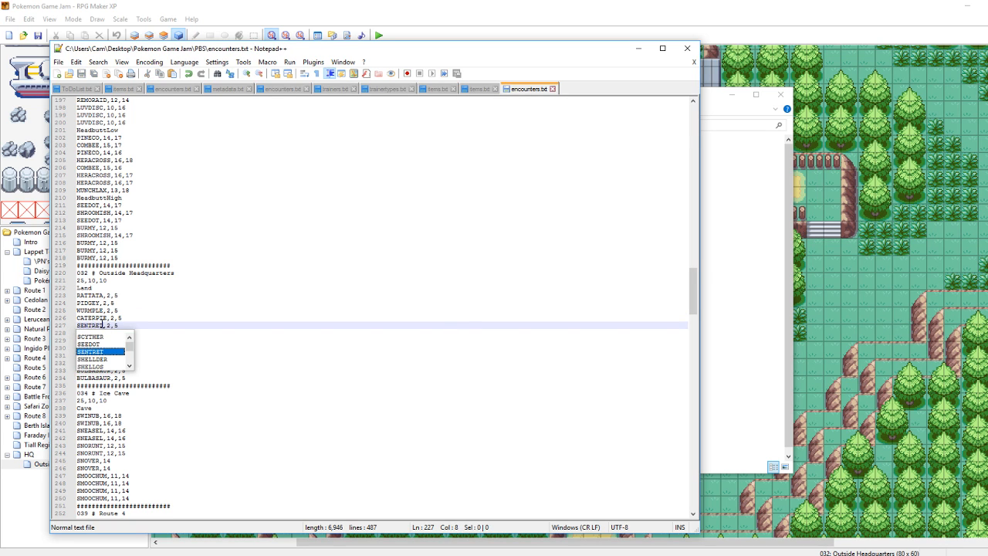
Replace the sixth and seventh Outside Headquarters land encounters with ZIGZAGOON and BURMY and save the file
click(102, 325)
double_click(99, 333)
text(z)
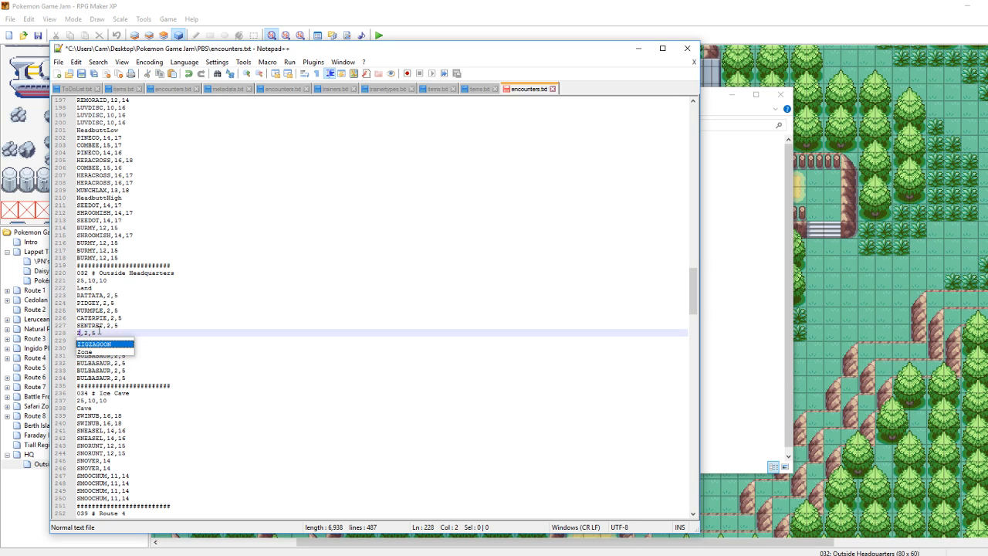
key(Return)
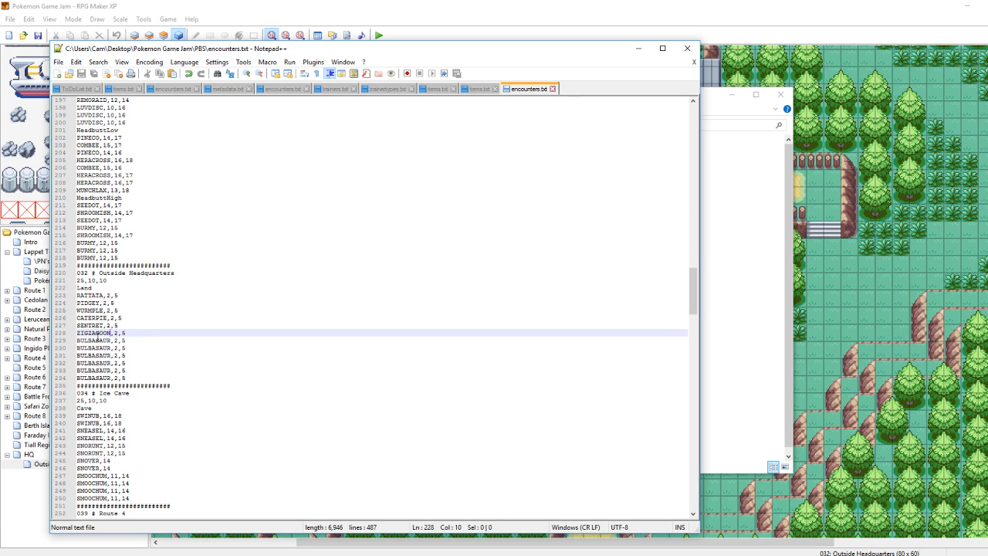
double_click(91, 340)
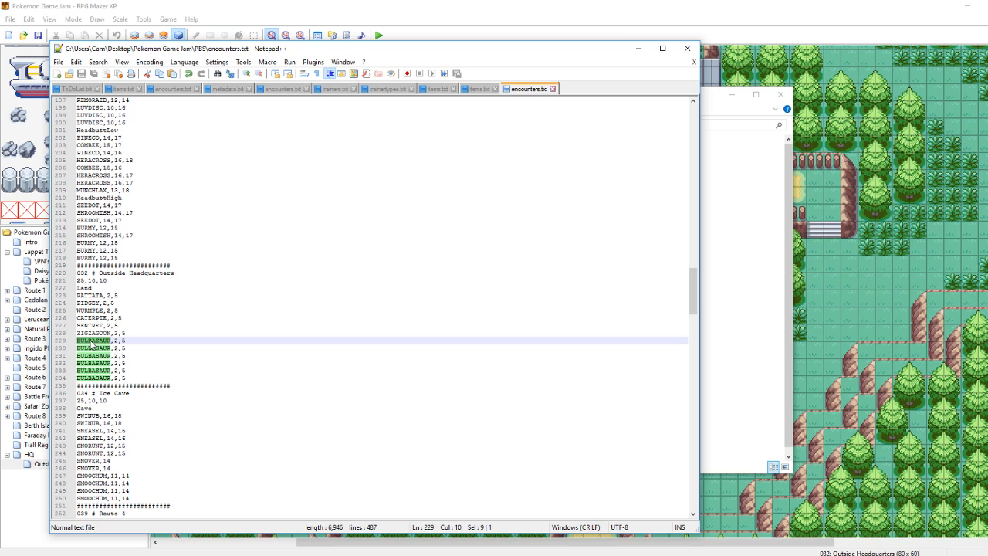
text(BU)
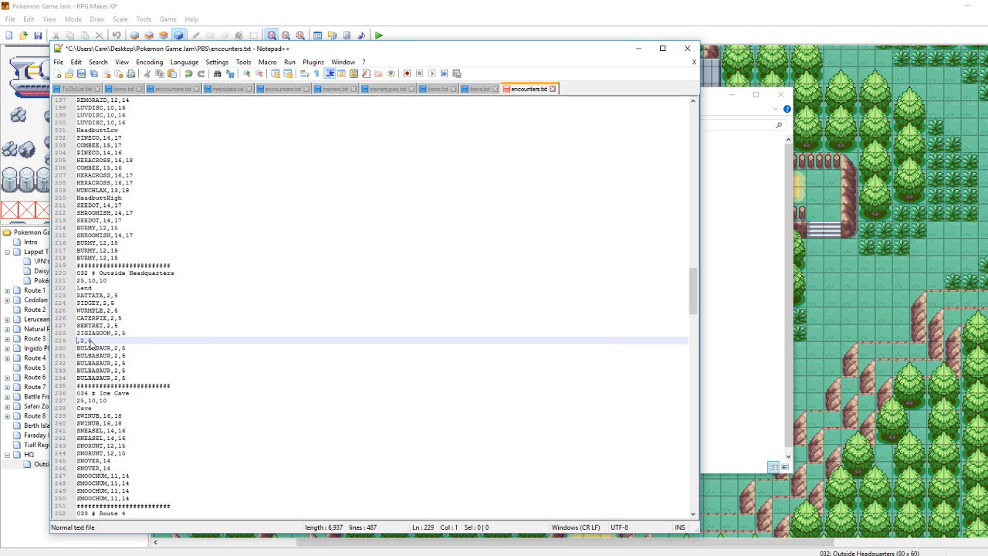
text(RMY)
key(ctrl+s)
key(Escape)
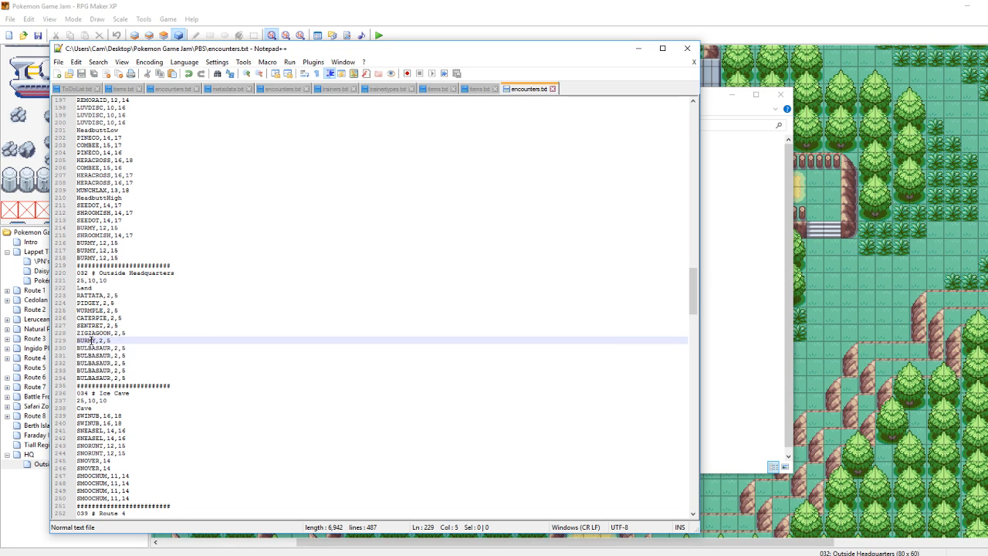
Replace the eighth and ninth Outside Headquarters land encounters with WEEDLE and SPINARAK, saving the file after each
double_click(89, 347)
text(WEEDLE)
key(ctrl+s)
key(Escape)
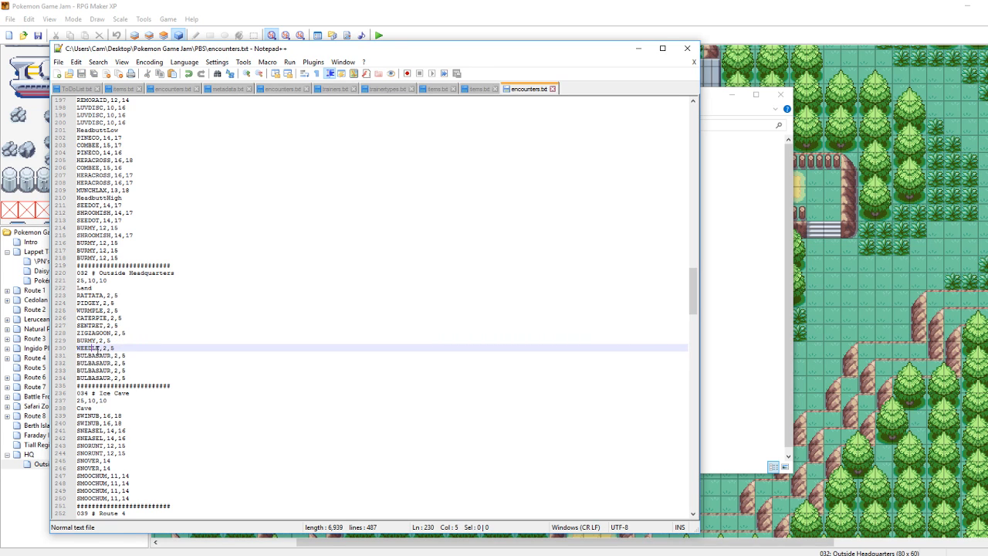
double_click(98, 355)
text(SPINARAK)
key(ctrl+s)
key(Escape)
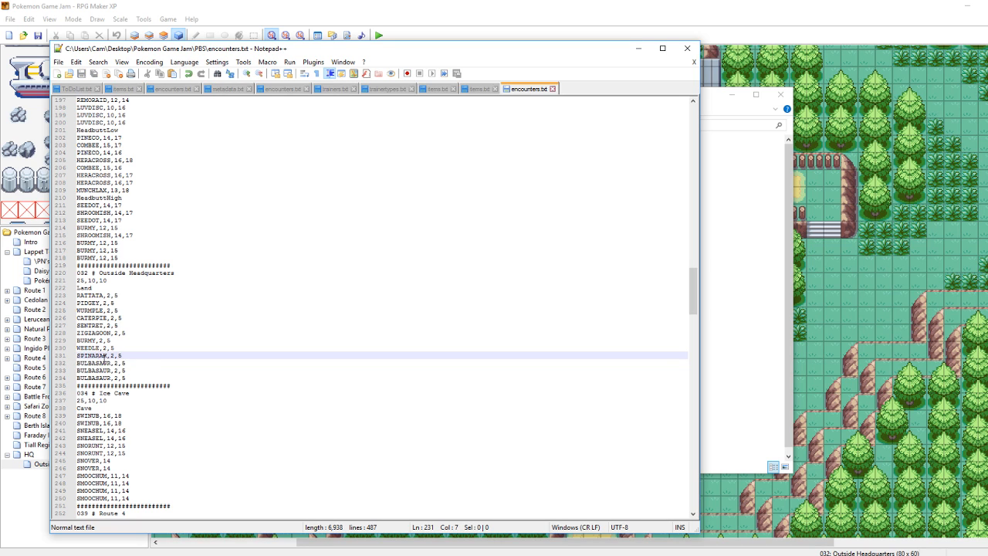
Replace the tenth and eleventh Outside Headquarters land encounters with RALTS and POOCHYENA, saving the file after each
double_click(105, 362)
text(RALTS)
key(ctrl+s)
double_click(101, 371)
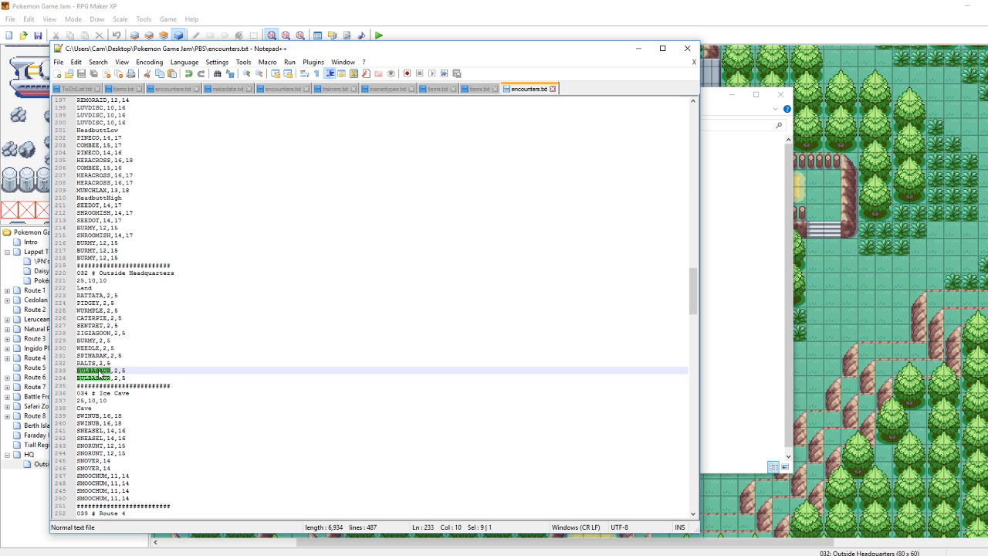
text(POOCHYENA)
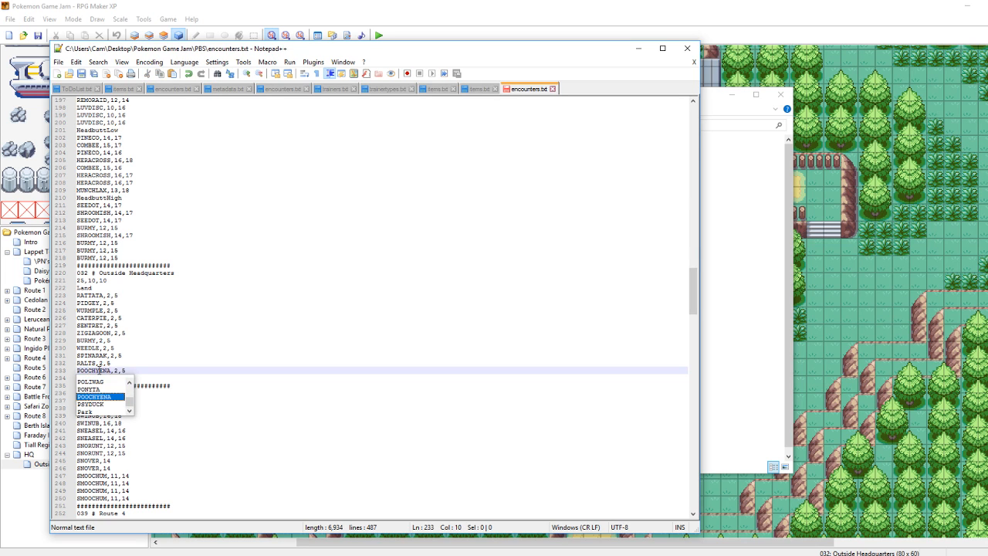
key(ctrl+s)
Replace the last BULBASAUR entry of the Outside Headquarters land encounters with PIKACHU and save the file
double_click(100, 377)
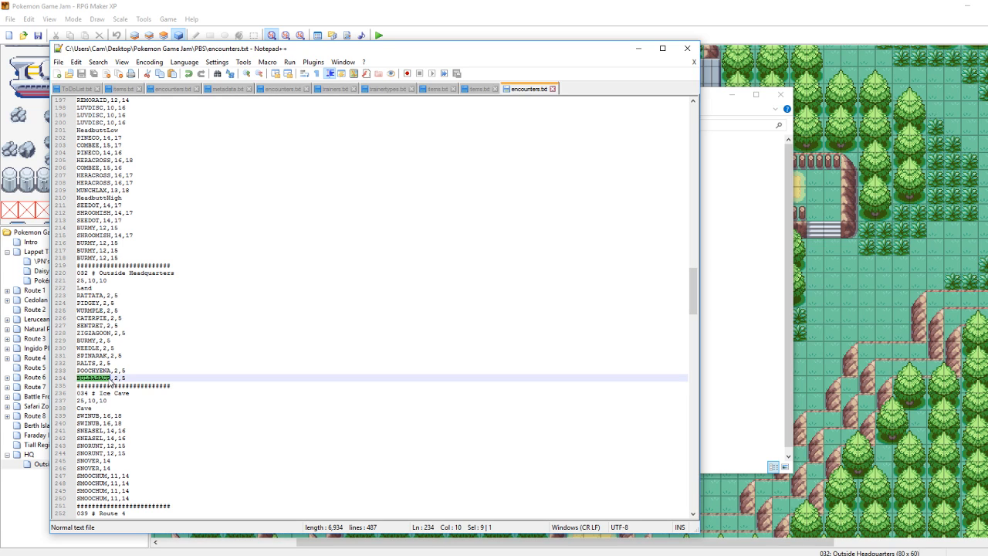
text(PIKACHU)
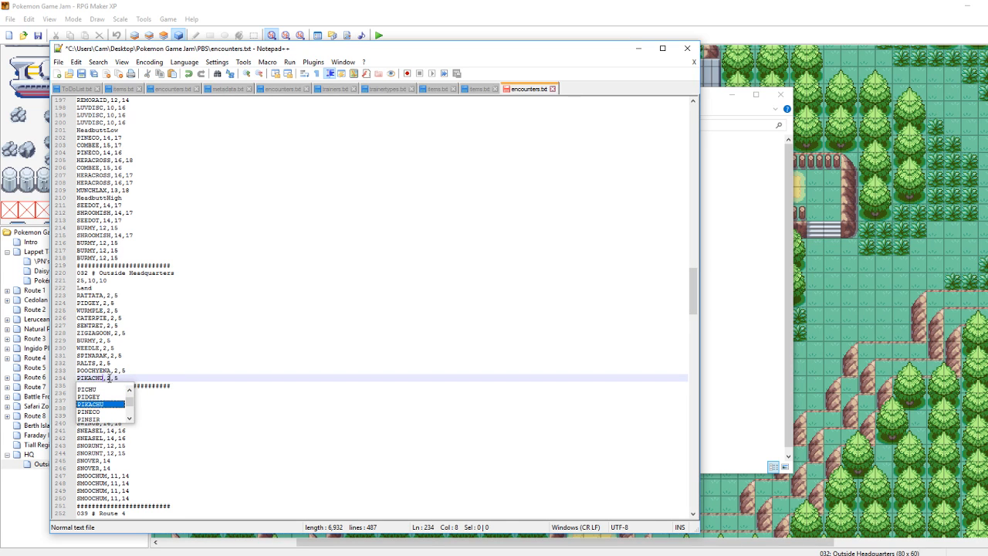
key(ctrl+s)
click(131, 362)
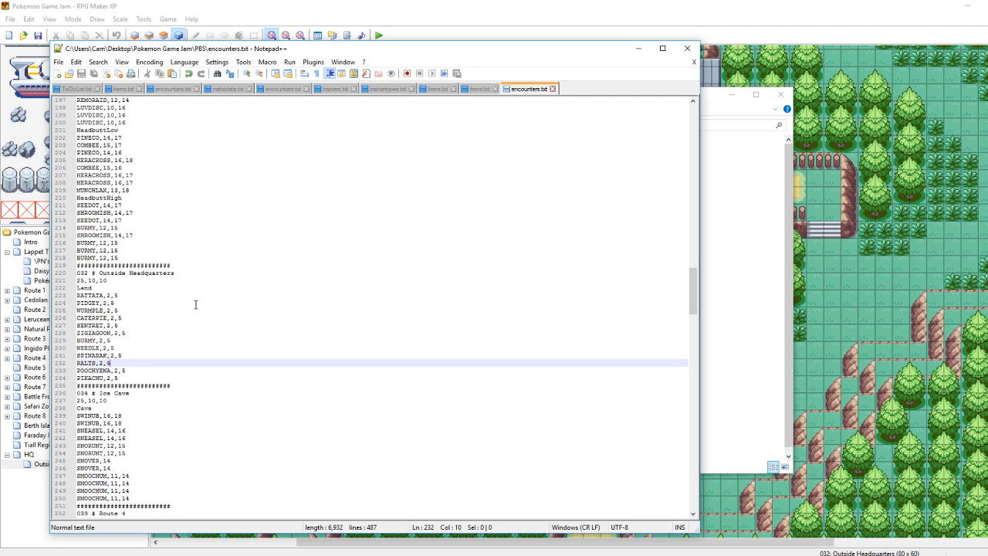
Switch to RPG Maker XP, search all script sections for "modifier" and open the match in PField_EncounterModifiers
key(alt+Tab)
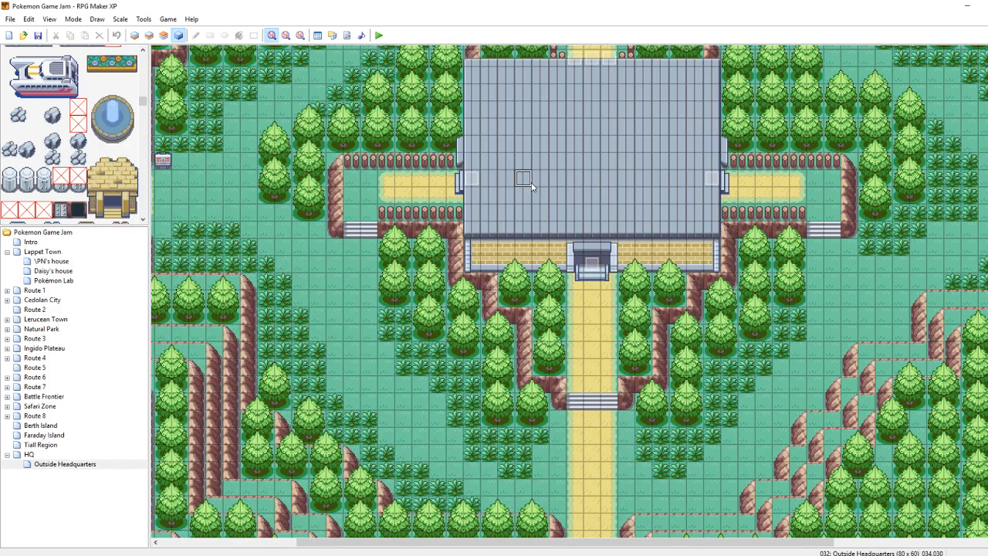
click(346, 34)
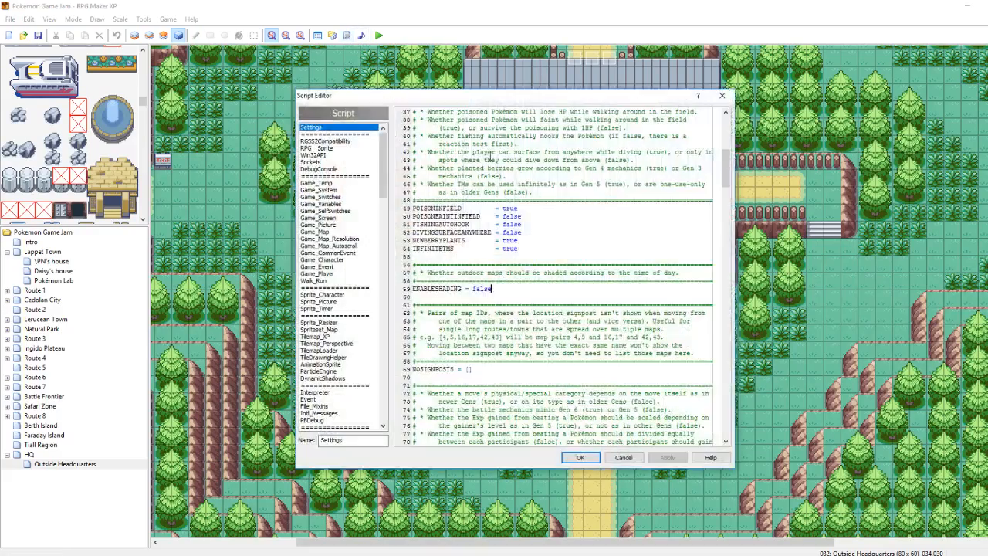
key(ctrl+shift+f)
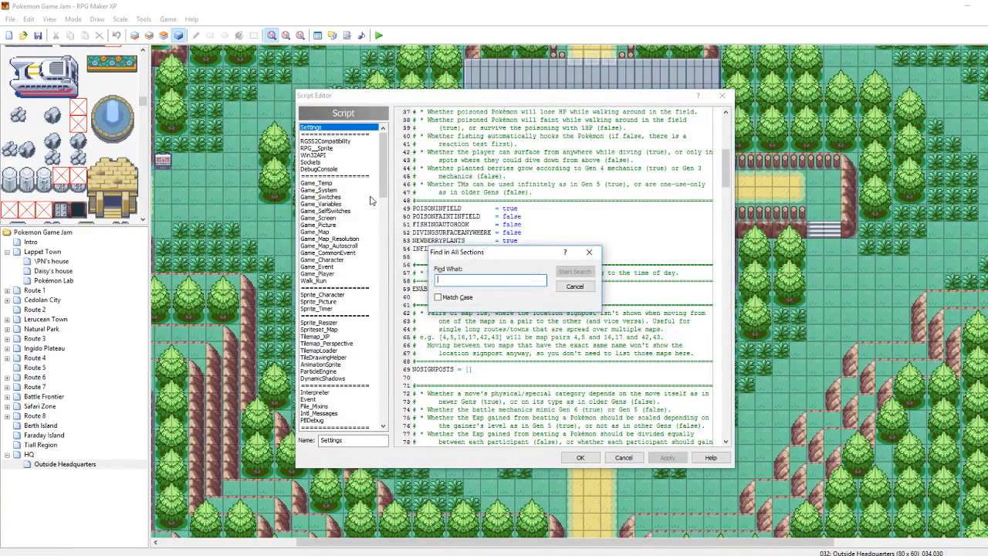
text(modifier)
key(Return)
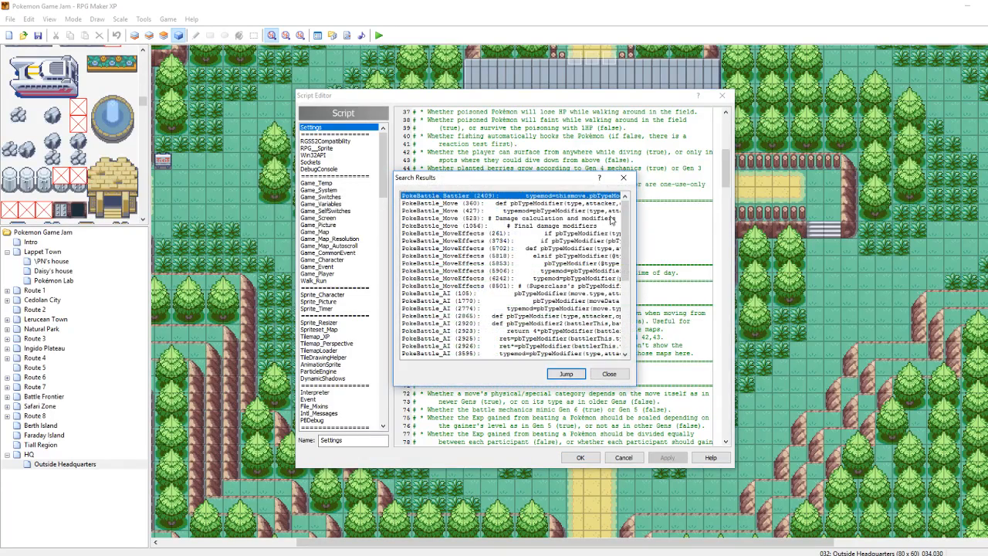
drag(623, 212, 622, 286)
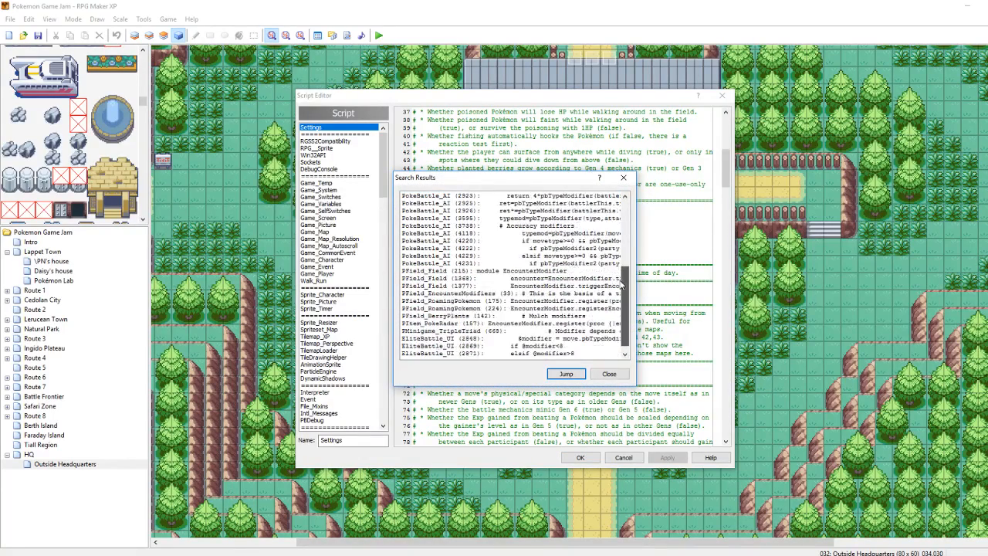
double_click(474, 294)
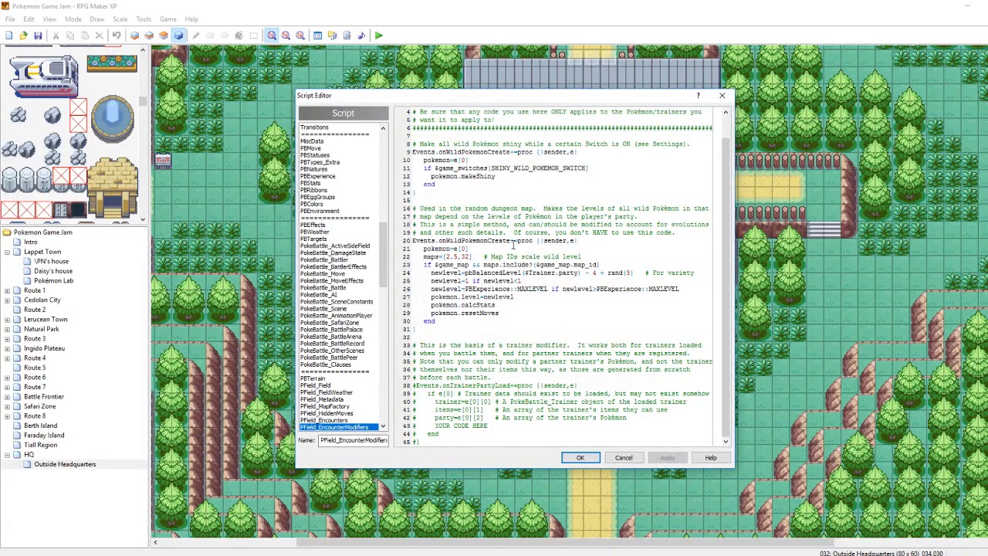
Remove map ID 32 from the list of maps that scale wild levels, leaving [2,5], and apply the script change
key(BackSpace)
key(BackSpace)
key(BackSpace)
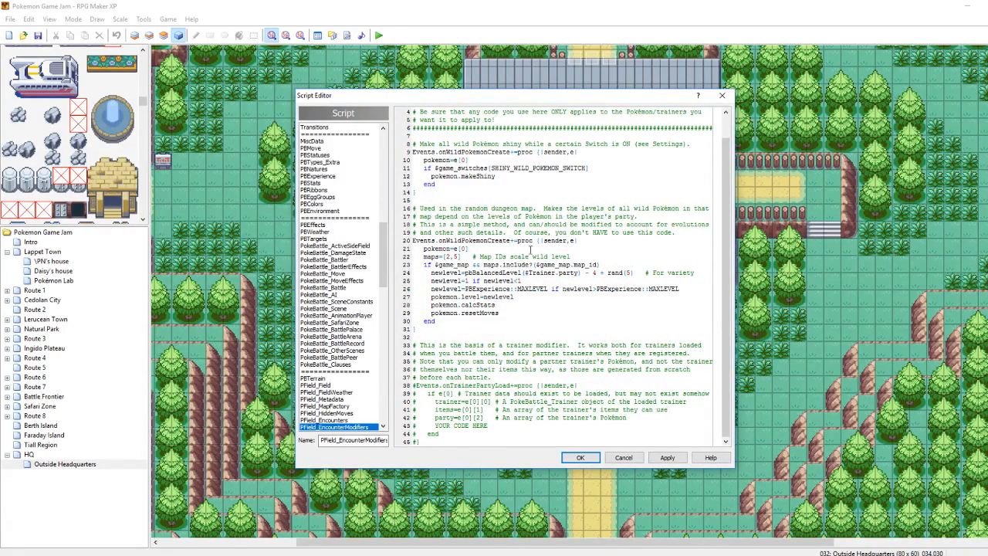
click(661, 458)
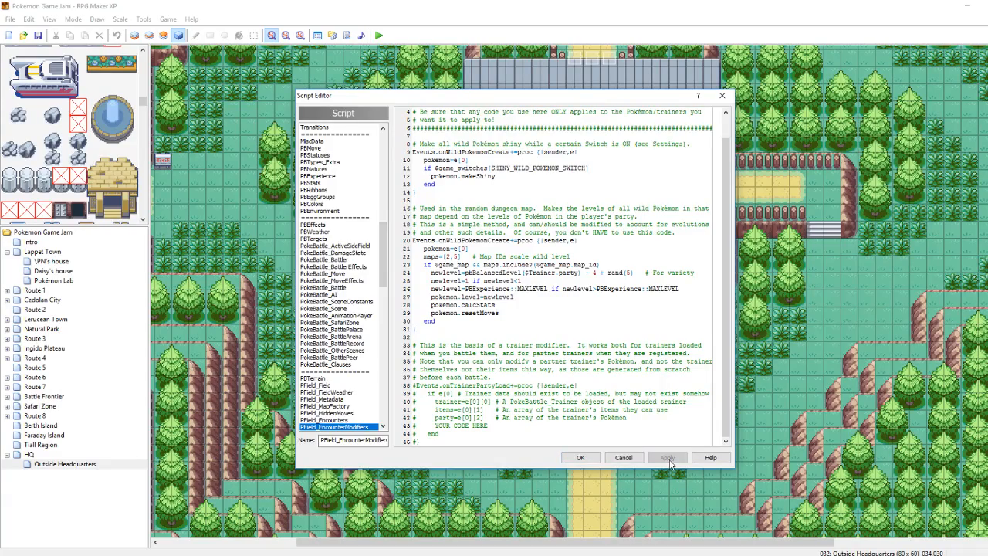
click(581, 458)
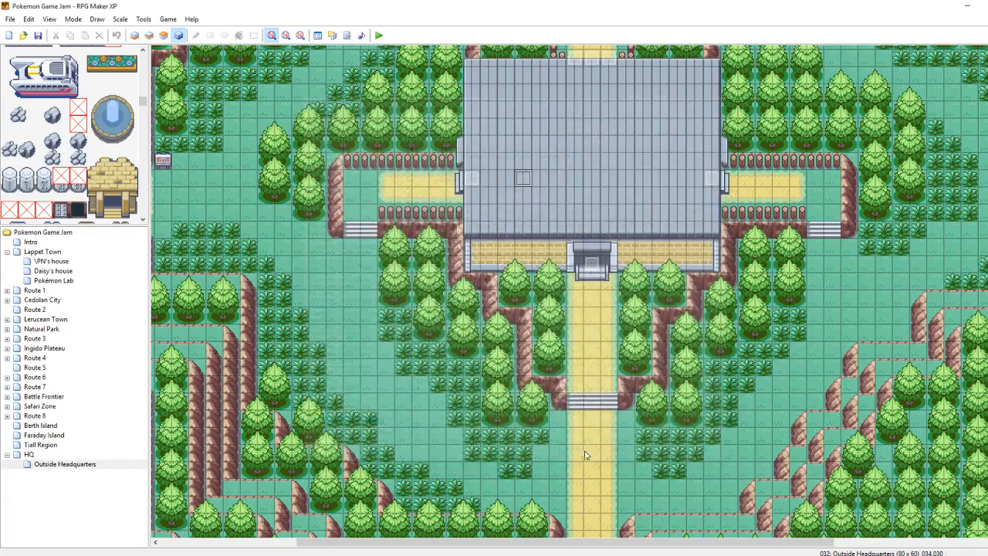
key(alt+Tab)
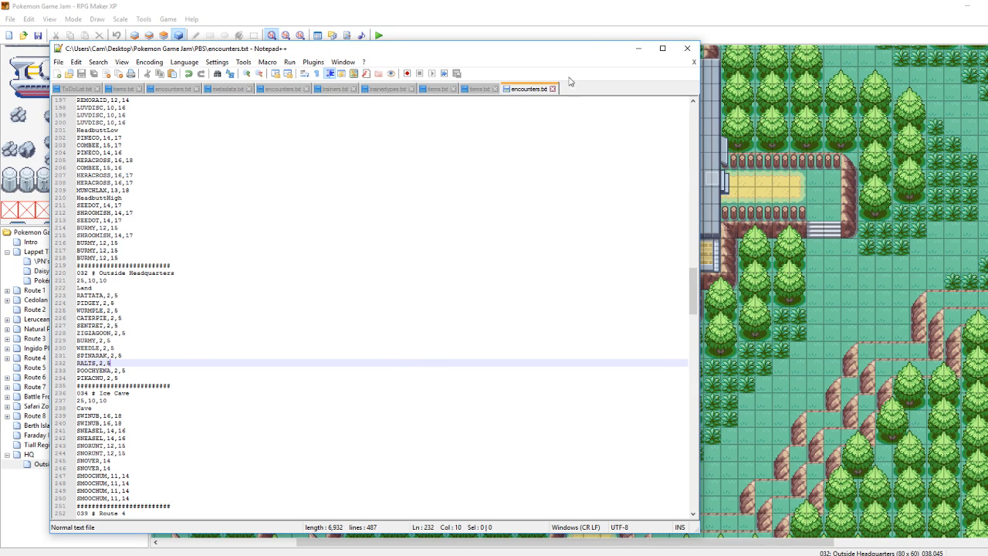
click(638, 48)
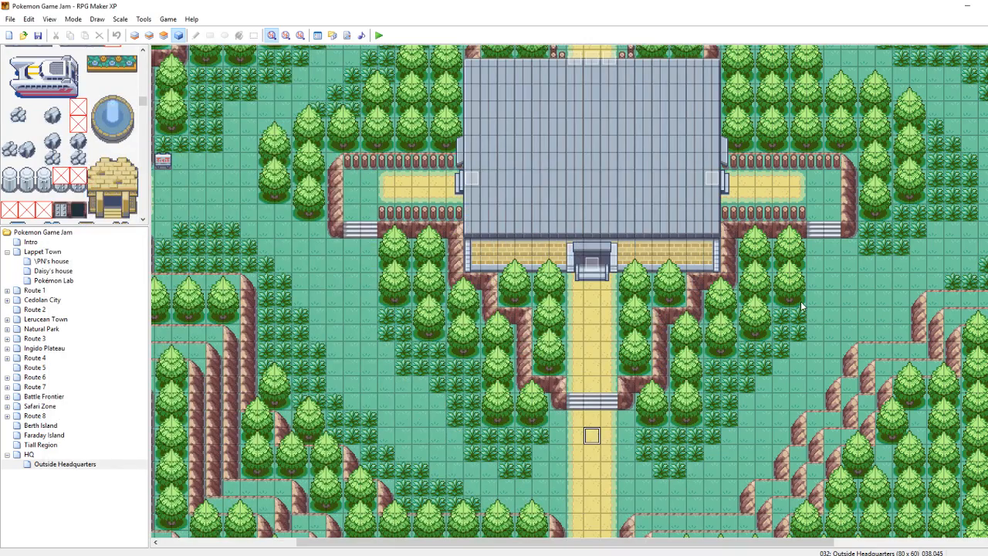
click(360, 35)
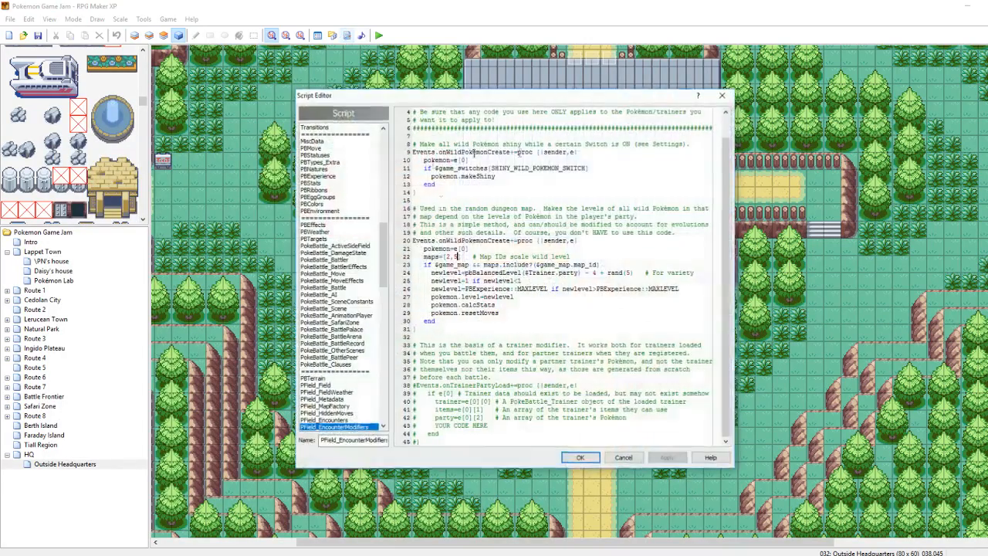
click(722, 97)
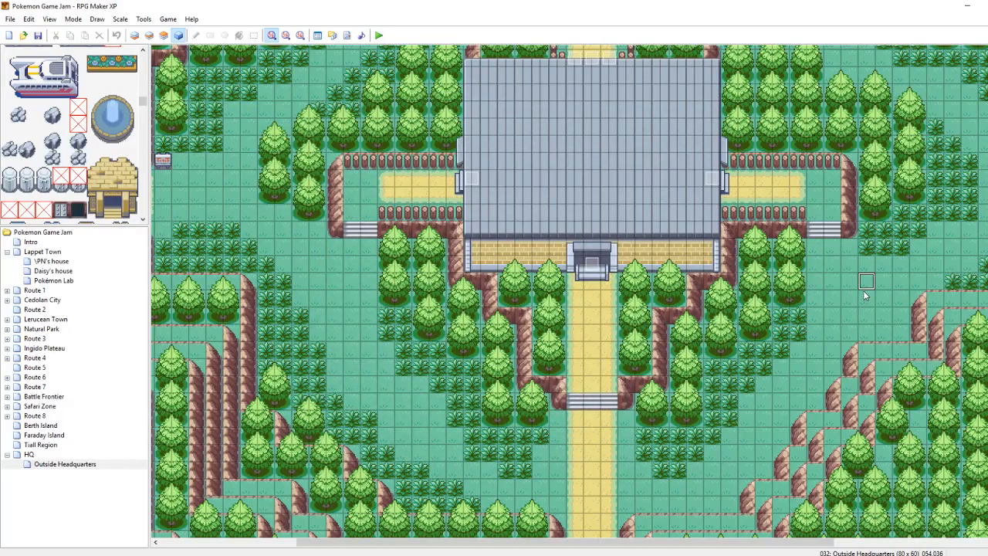
scroll(866, 296, up, 2)
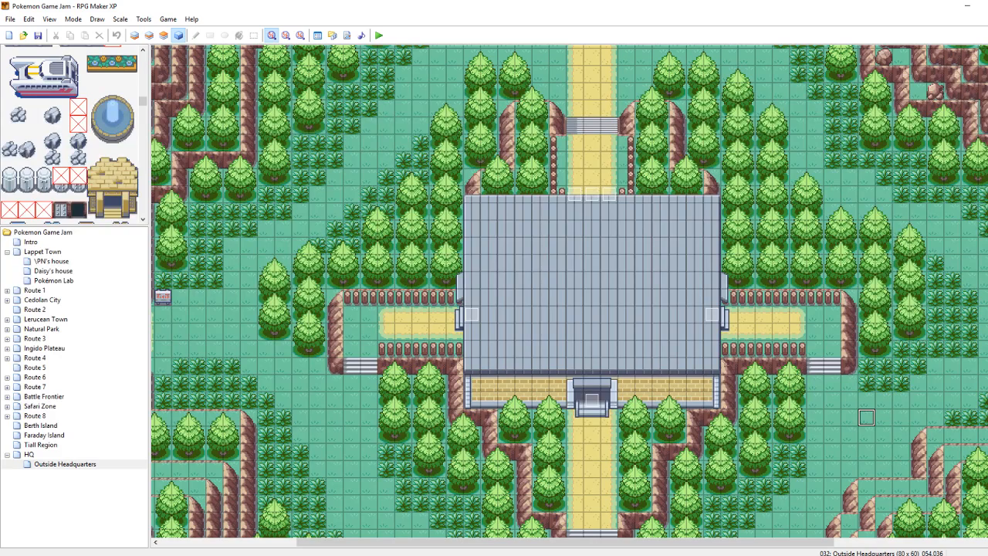
click(638, 555)
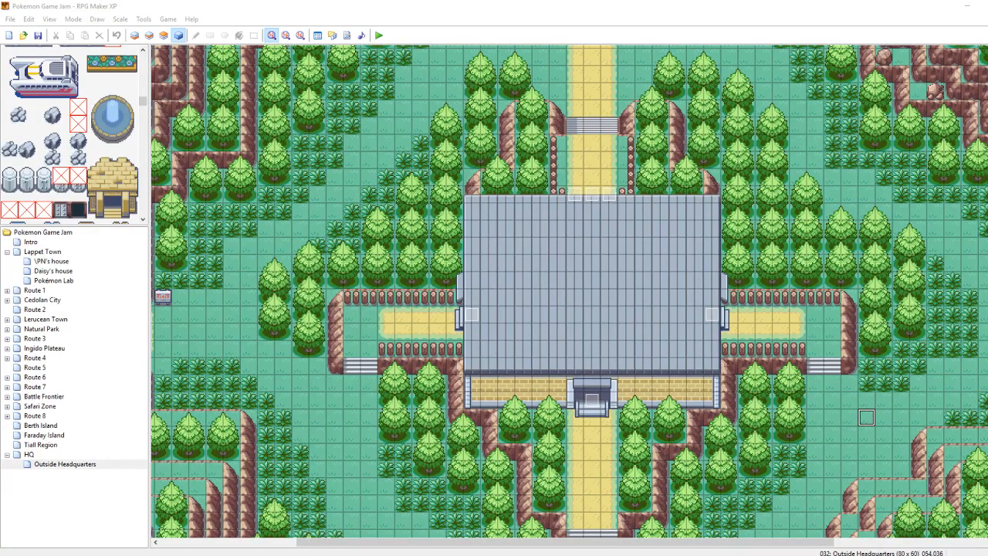